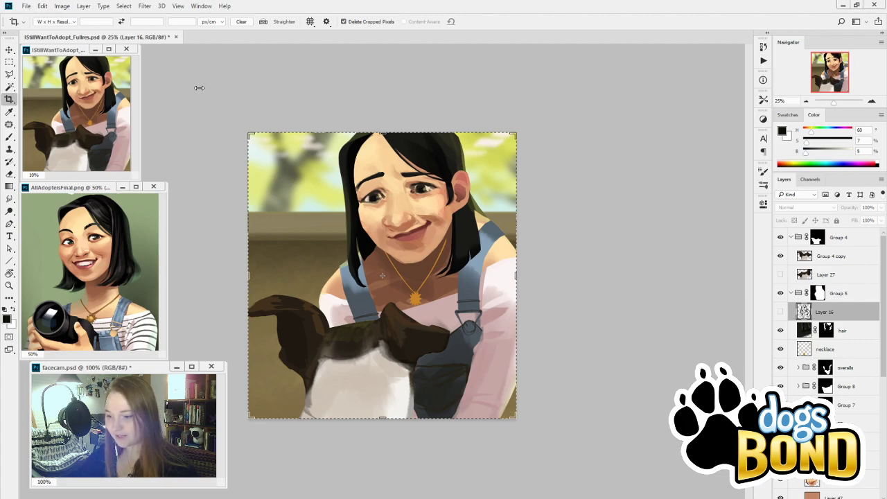
Toggle the visibility of Group 4 to compare the painting with and without the dog
{"action": "left_click", "coordinate": [873, 101]}
{"action": "left_click", "coordinate": [875, 102]}
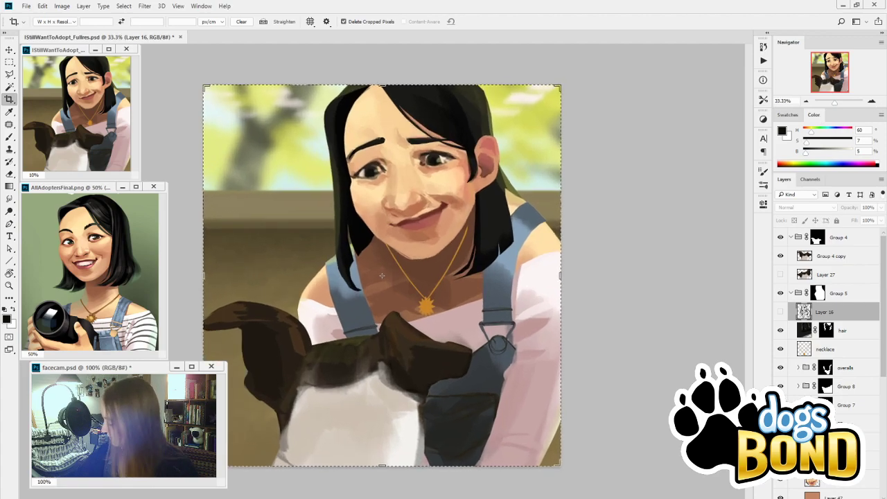
{"action": "key", "text": "super+a"}
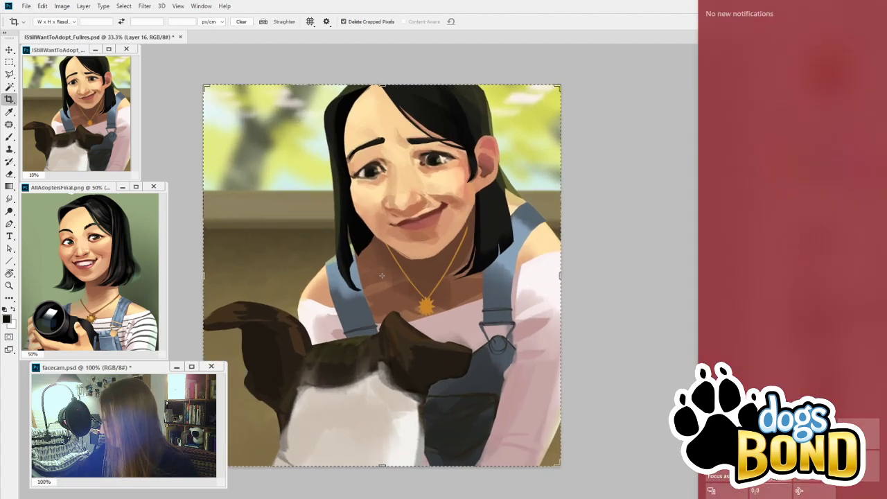
{"action": "left_click", "coordinate": [449, 275]}
{"action": "left_click", "coordinate": [781, 238]}
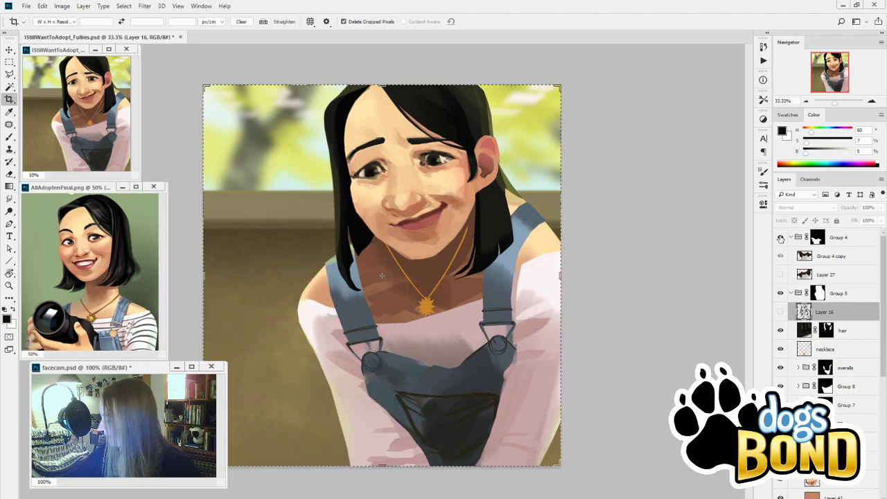
{"action": "left_click", "coordinate": [781, 238]}
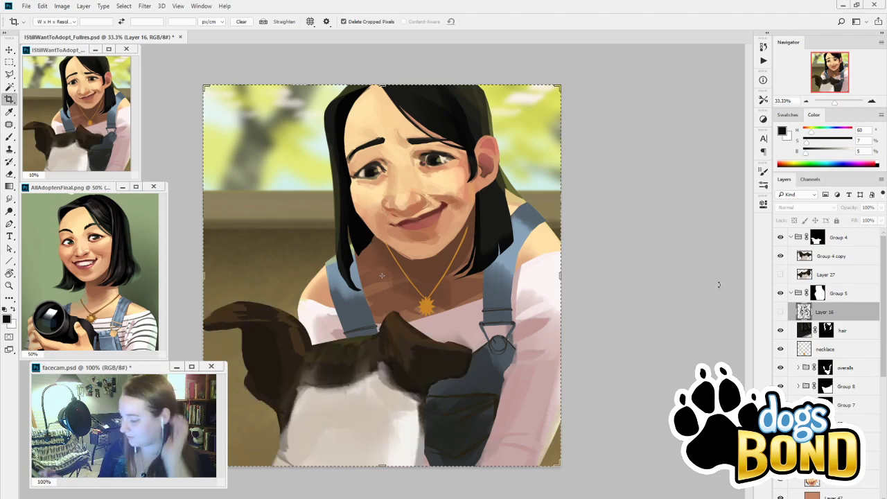
{"action": "left_click", "coordinate": [780, 238]}
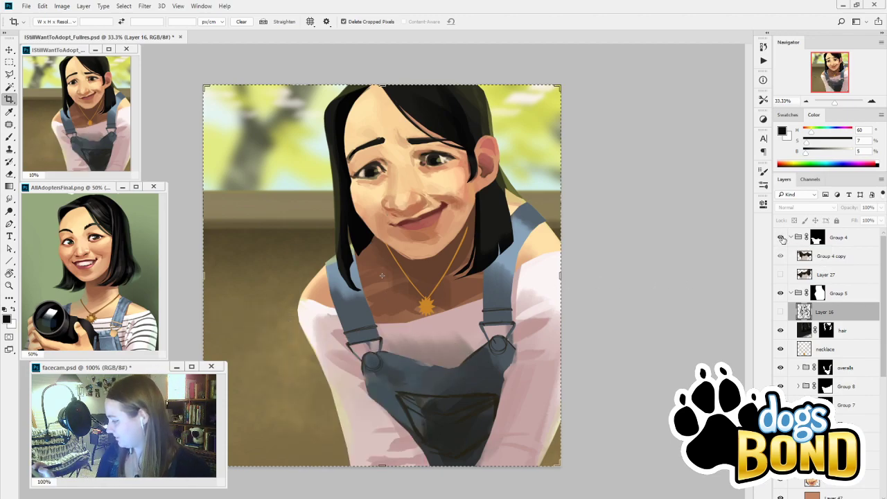
{"action": "left_click", "coordinate": [781, 238]}
Add a layer mask to the sketch layer, Layer 16, and hide that layer
{"action": "key", "text": "ctrl+minus"}
{"action": "key", "text": "b"}
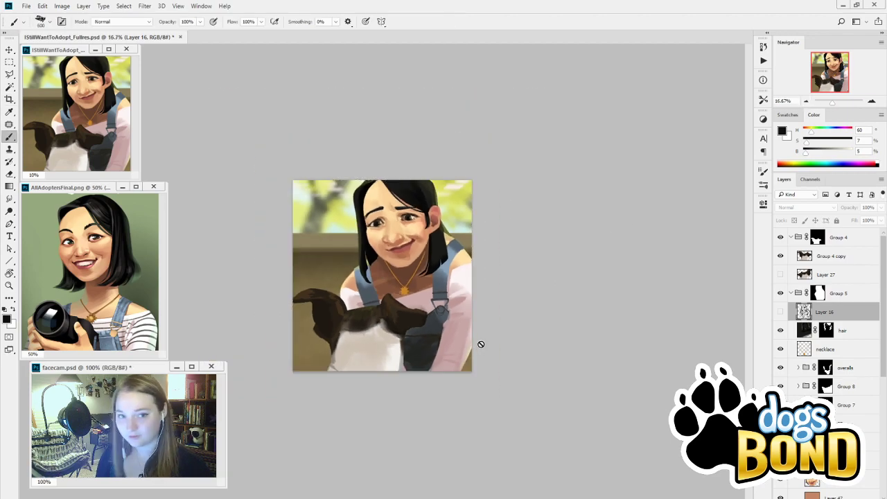
{"action": "left_click", "coordinate": [781, 312]}
{"action": "left_click", "coordinate": [781, 313]}
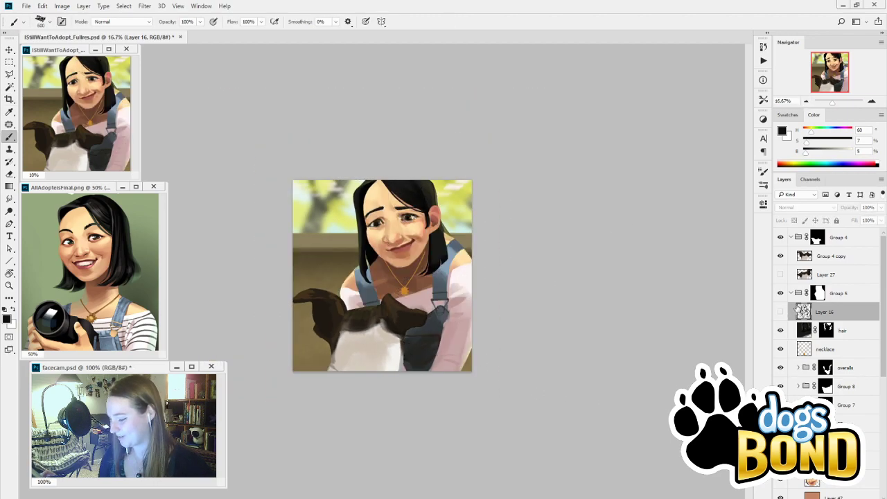
{"action": "mouse_move", "coordinate": [837, 312]}
{"action": "left_mouse_down"}
{"action": "mouse_move", "coordinate": [839, 337]}
{"action": "mouse_move", "coordinate": [842, 313]}
{"action": "left_mouse_up"}
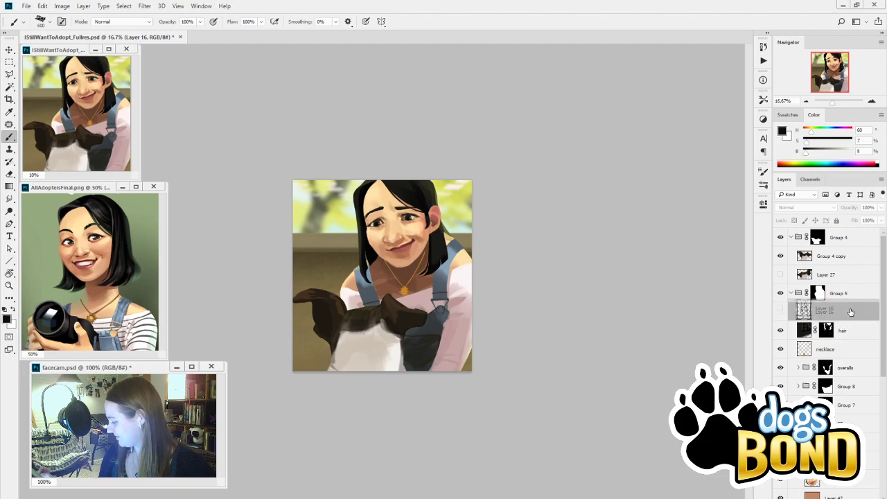
{"action": "left_click", "coordinate": [781, 313]}
{"action": "left_click", "coordinate": [829, 497]}
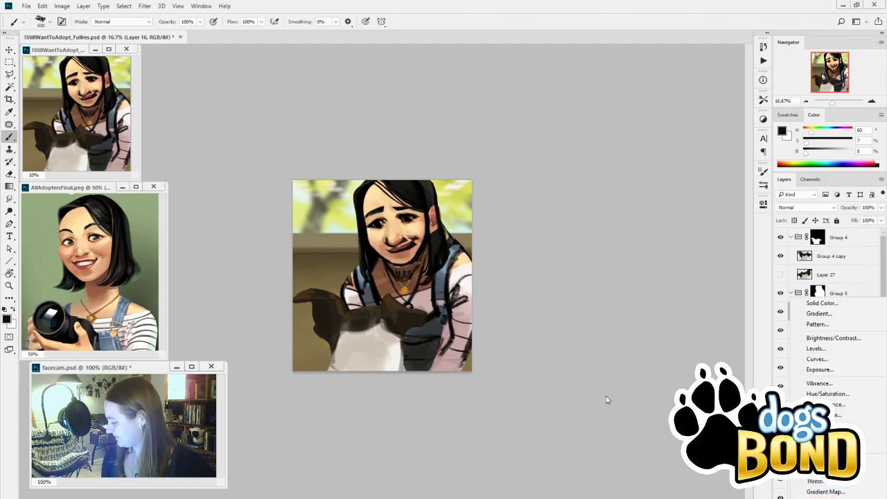
{"action": "left_click", "coordinate": [818, 293]}
{"action": "left_click", "coordinate": [804, 316]}
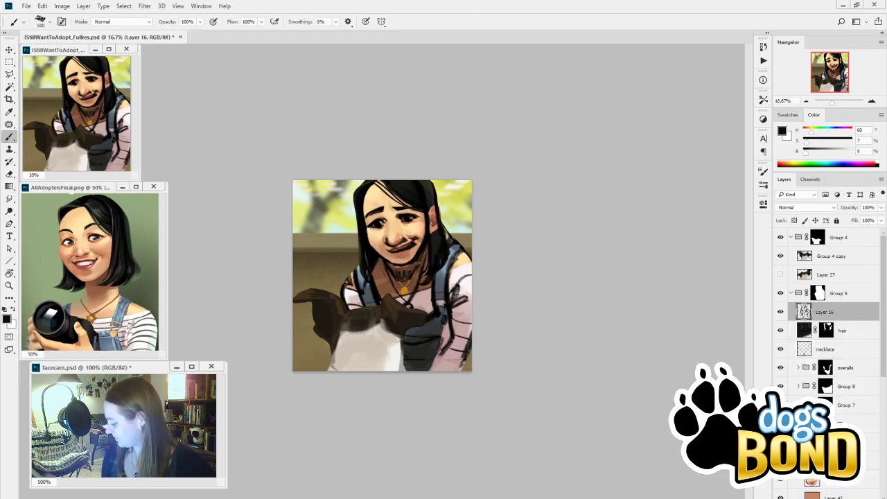
{"action": "left_click", "coordinate": [816, 497]}
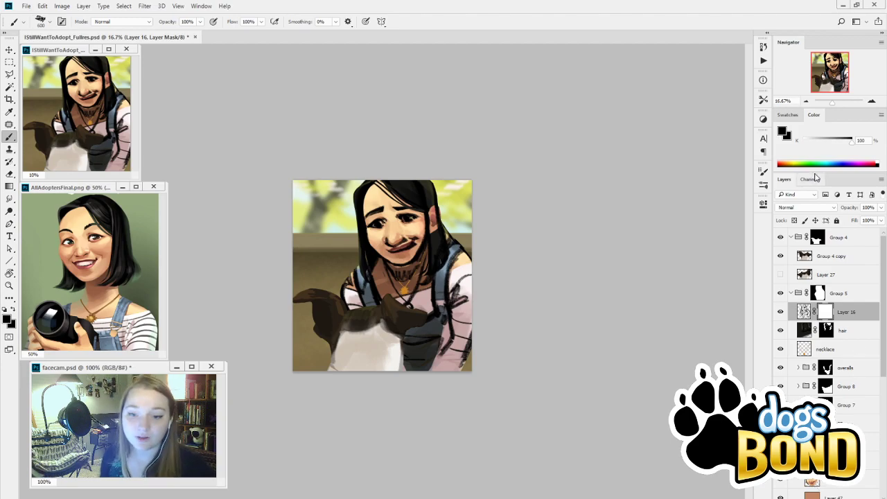
{"action": "left_click", "coordinate": [781, 313]}
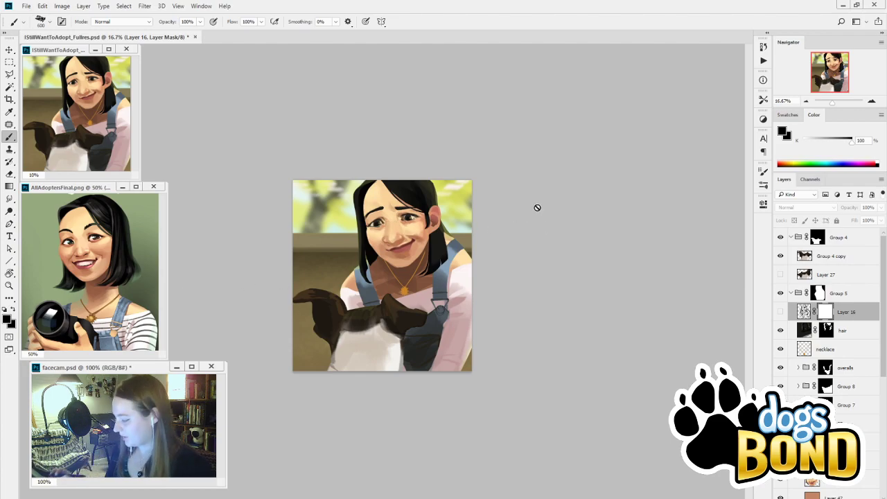
Check the hair layer, Group 4 copy and Group 4 by toggling their visibility, and collapse Group 4
{"action": "left_click", "coordinate": [781, 331]}
{"action": "left_click", "coordinate": [781, 330]}
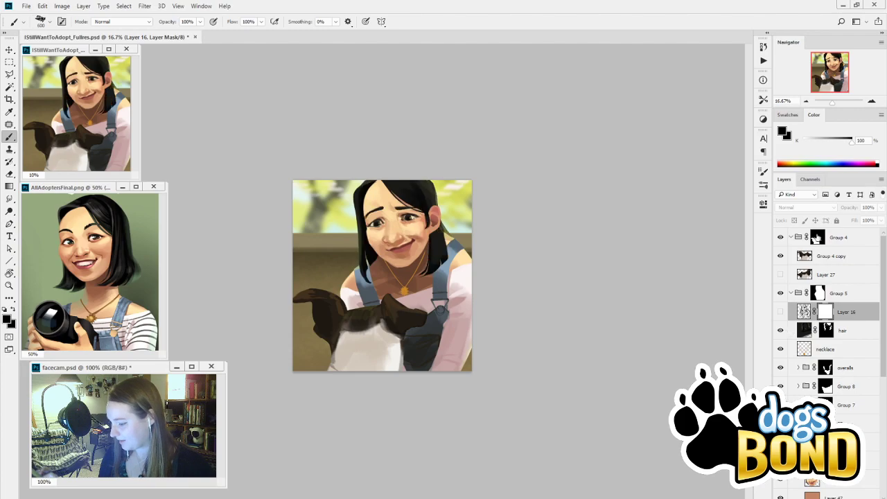
{"action": "left_click", "coordinate": [873, 103]}
{"action": "left_click", "coordinate": [781, 255]}
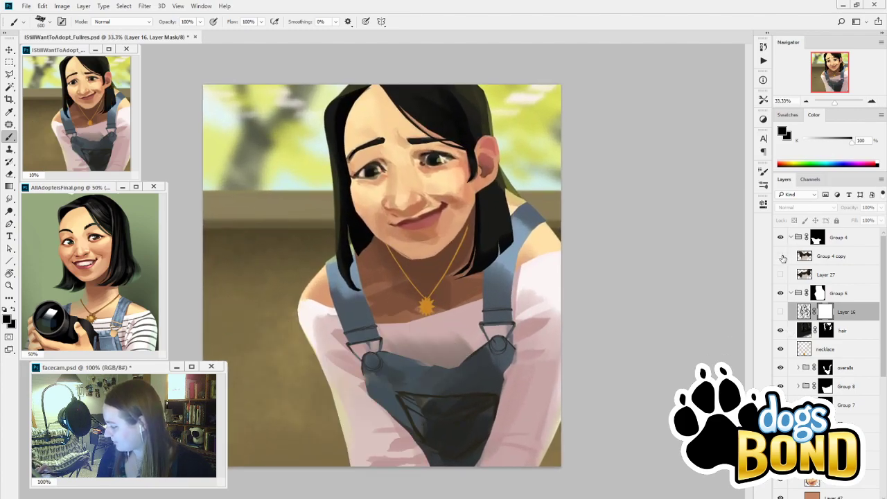
{"action": "left_click", "coordinate": [795, 239]}
{"action": "left_click", "coordinate": [781, 256]}
{"action": "left_click", "coordinate": [791, 238]}
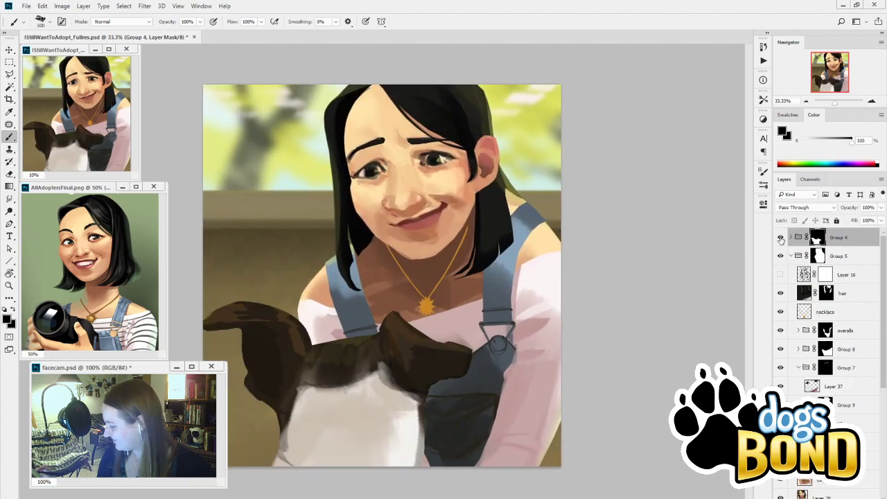
{"action": "left_click", "coordinate": [780, 238]}
{"action": "left_click", "coordinate": [781, 237]}
{"action": "left_click", "coordinate": [781, 238]}
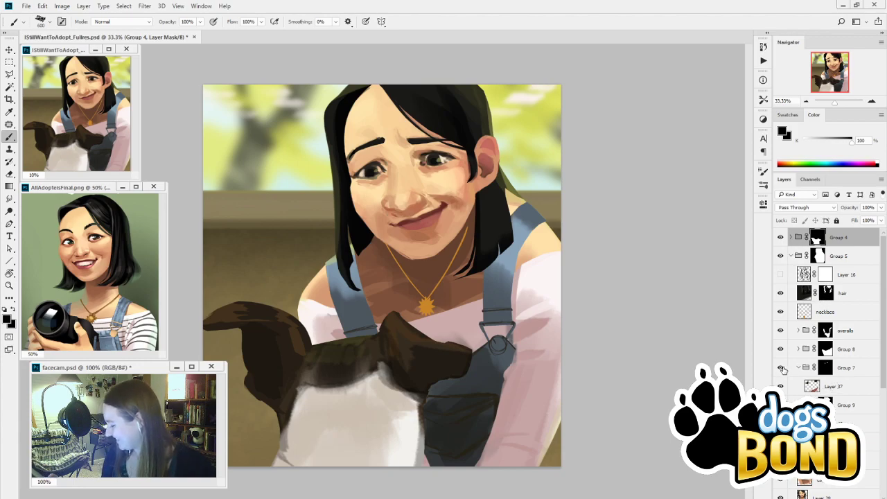
Examine the woman's face, select Layer 37 in Group 7, and compare the mouth-corner retouch by undoing and redoing it
{"action": "left_click", "coordinate": [873, 103]}
{"action": "left_click_drag", "start_coordinate": [579, 253], "coordinate": [579, 465]}
{"action": "key", "text": "ctrl+minus"}
{"action": "key", "text": "ctrl+minus"}
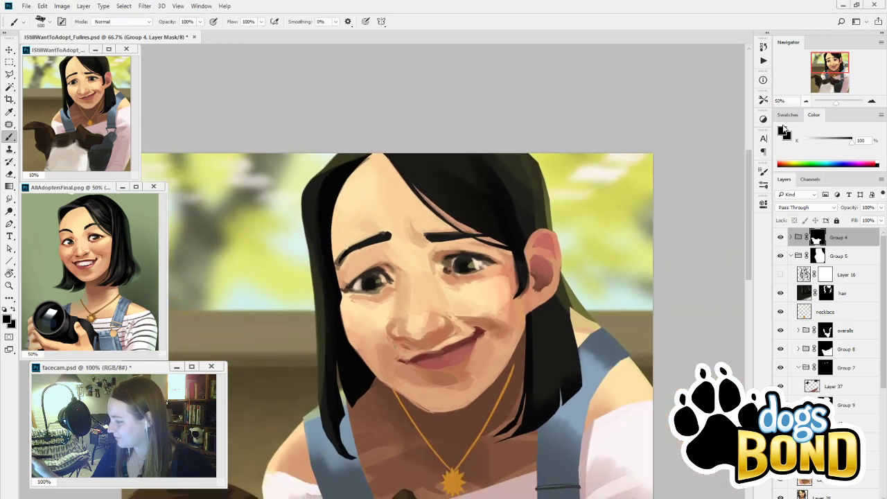
{"action": "left_click", "coordinate": [840, 387]}
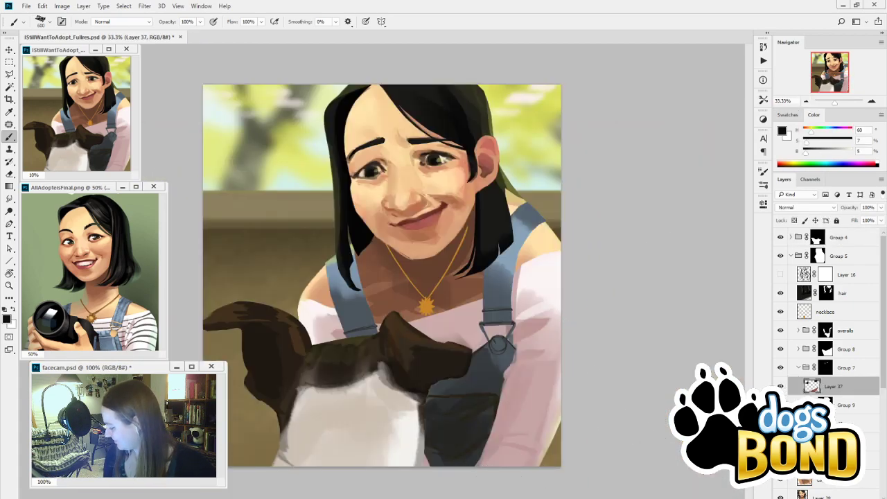
{"action": "key", "text": "ctrl+z"}
{"action": "key", "text": "ctrl+z"}
{"action": "key", "text": "ctrl+z"}
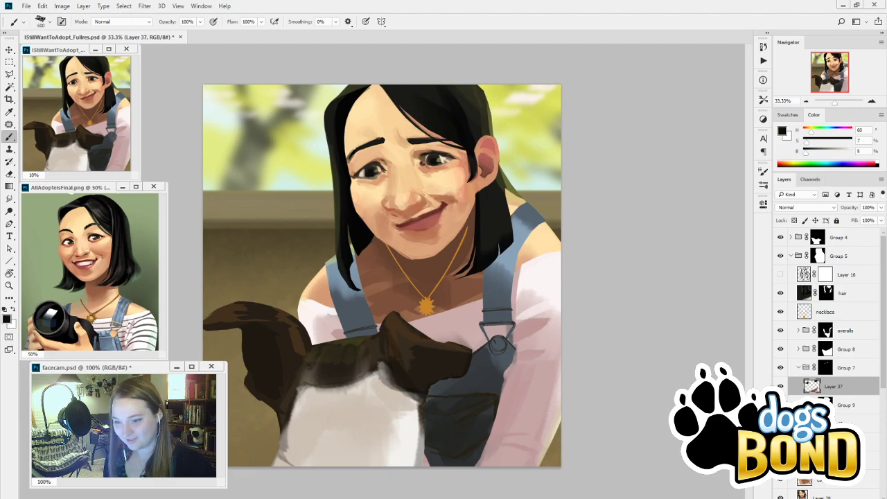
{"action": "key", "text": "ctrl+z"}
{"action": "key", "text": "ctrl+z"}
Select Layer 46 and undo and redo the mouth-corner touch-up, keeping the retouched version
{"action": "left_click", "coordinate": [853, 423]}
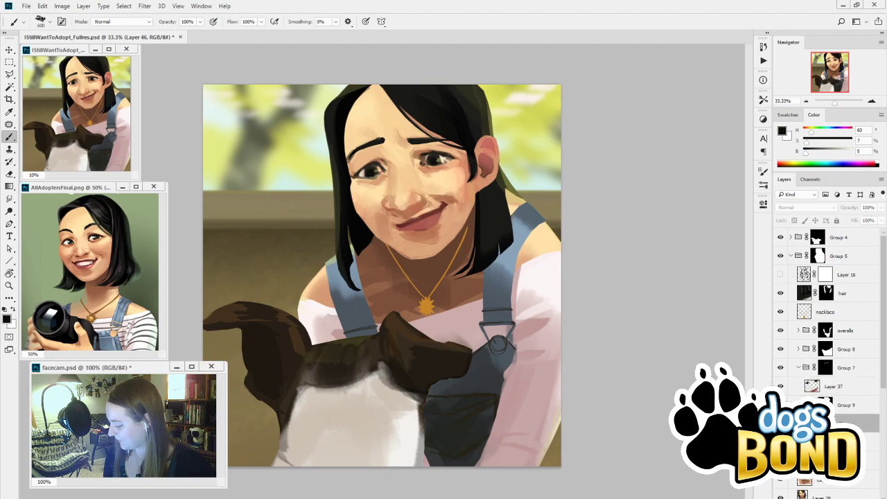
{"action": "key", "text": "ctrl+z"}
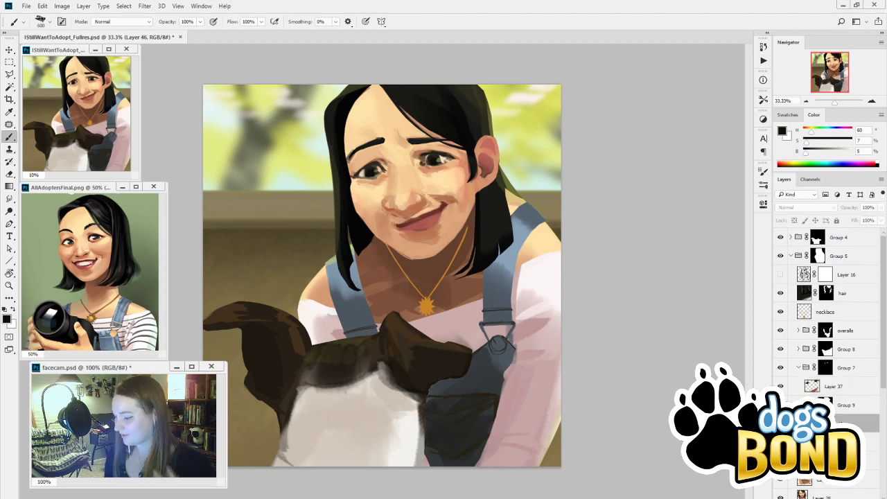
{"action": "key", "text": "ctrl+z"}
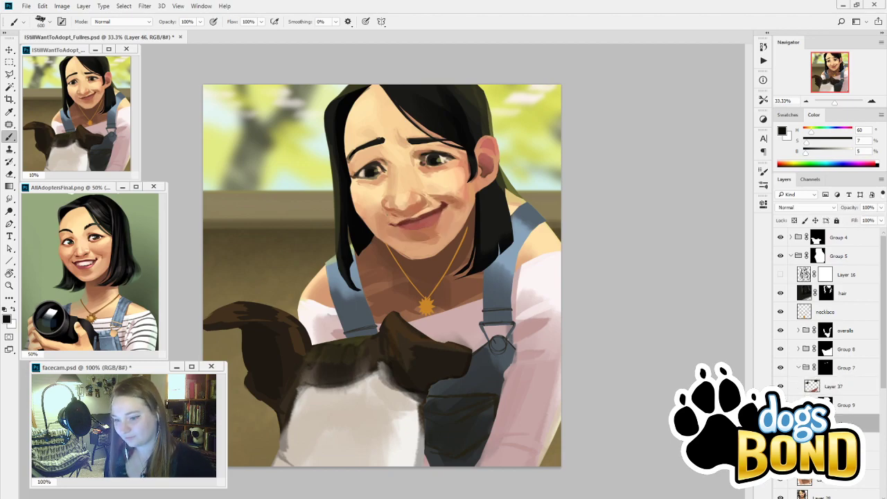
{"action": "key", "text": "ctrl+z"}
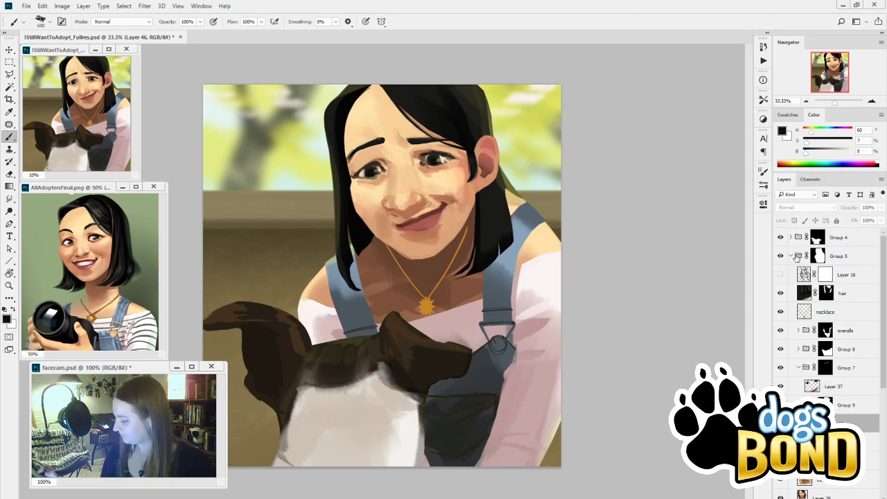
Expand Group 4, select the Group 4 copy layer, and toggle its visibility to compare the dog against the figure behind
{"action": "left_click", "coordinate": [781, 237]}
{"action": "left_click", "coordinate": [780, 237]}
{"action": "left_click", "coordinate": [793, 238]}
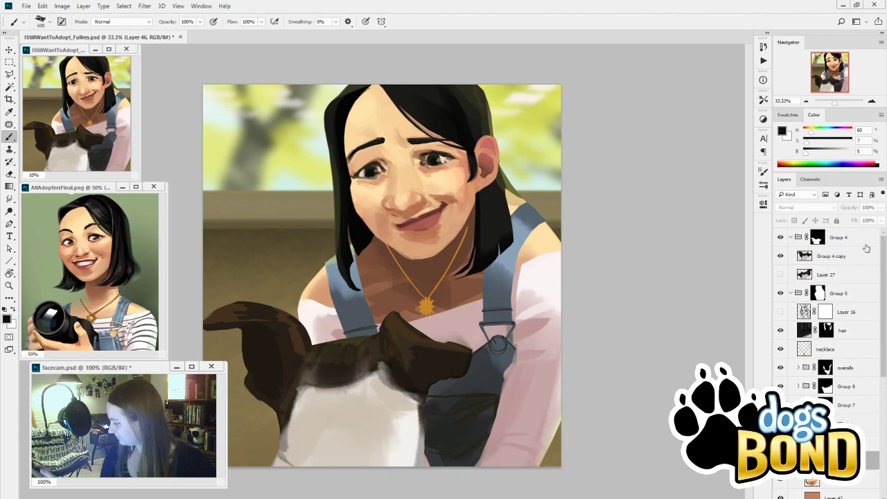
{"action": "left_click", "coordinate": [789, 256]}
{"action": "left_click", "coordinate": [781, 256]}
{"action": "left_click", "coordinate": [781, 256]}
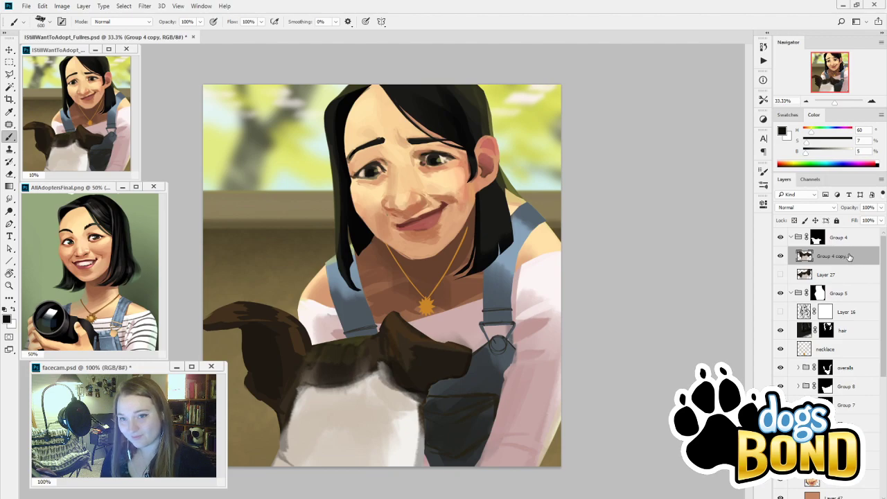
{"action": "left_click", "coordinate": [780, 256]}
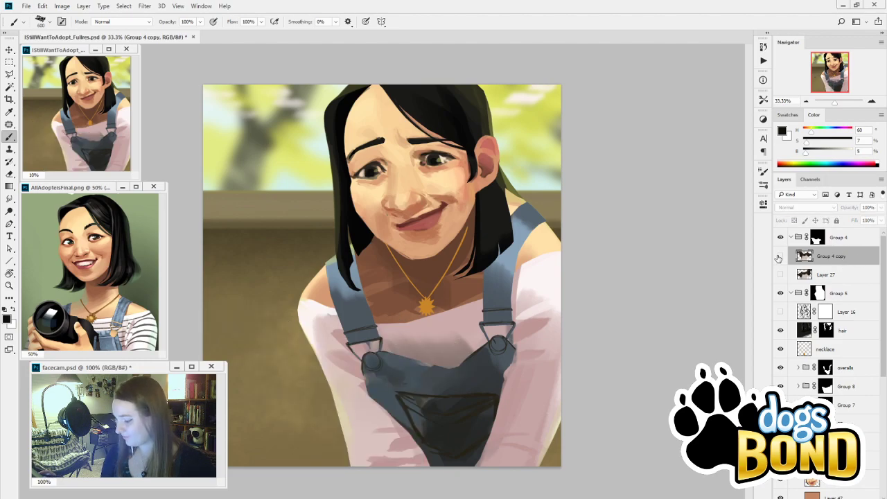
{"action": "left_click", "coordinate": [781, 256]}
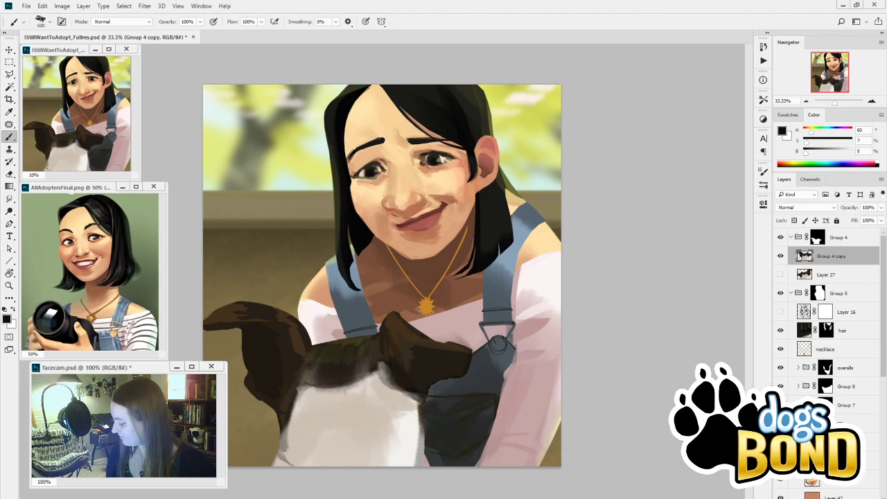
Create a new layer above Group 4 copy inside Group 4
{"action": "key", "text": "ctrl+shift+alt+n"}
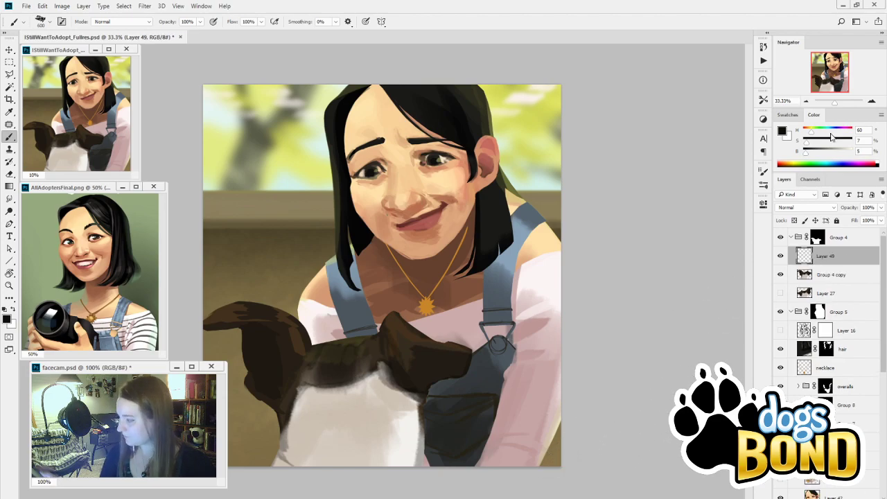
{"action": "key", "text": "ctrl+plus"}
{"action": "left_click_drag", "start_coordinate": [495, 417], "coordinate": [634, 307]}
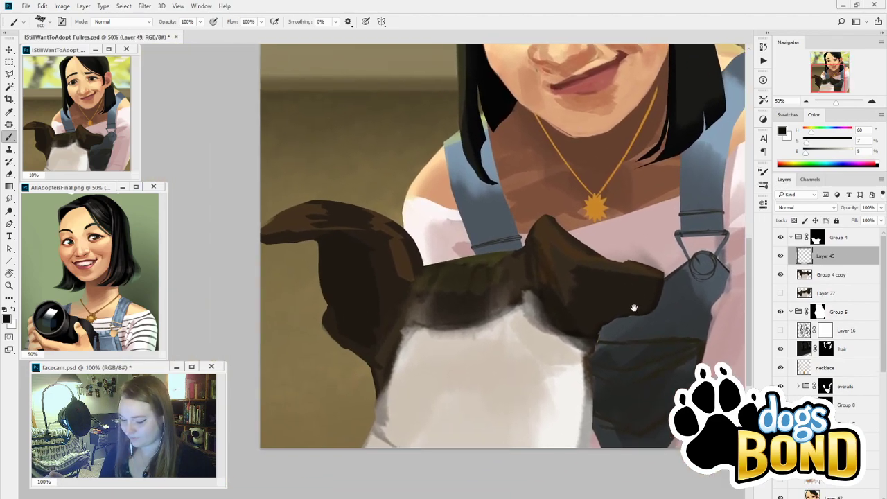
{"action": "left_click", "coordinate": [781, 256]}
{"action": "left_click", "coordinate": [781, 259]}
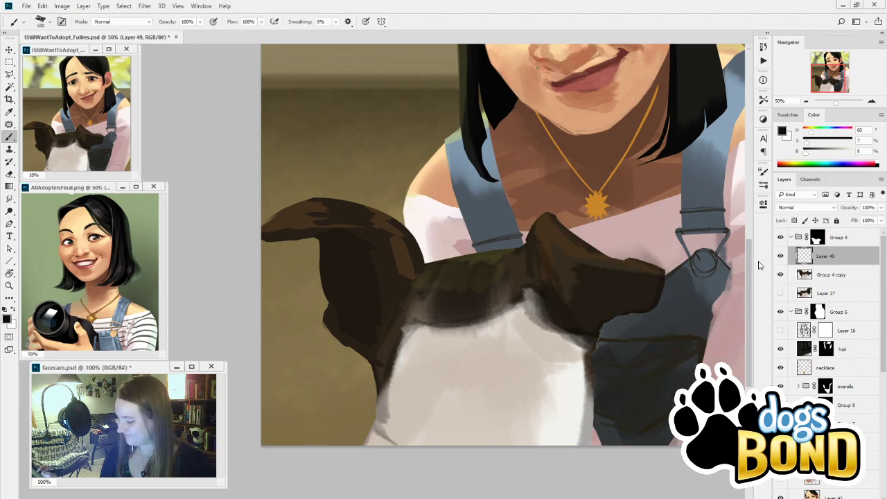
Sample the dog's dark brown fur and paint along the lower edge of its head with a brush of about 175 px
{"action": "left_click", "coordinate": [564, 303], "text": "alt"}
{"action": "key", "text": "bracketleft"}
{"action": "key", "text": "bracketleft"}
{"action": "key", "text": "bracketleft"}
{"action": "key", "text": "bracketleft"}
{"action": "key", "text": "bracketleft"}
{"action": "key", "text": "bracketleft"}
{"action": "key", "text": "bracketleft"}
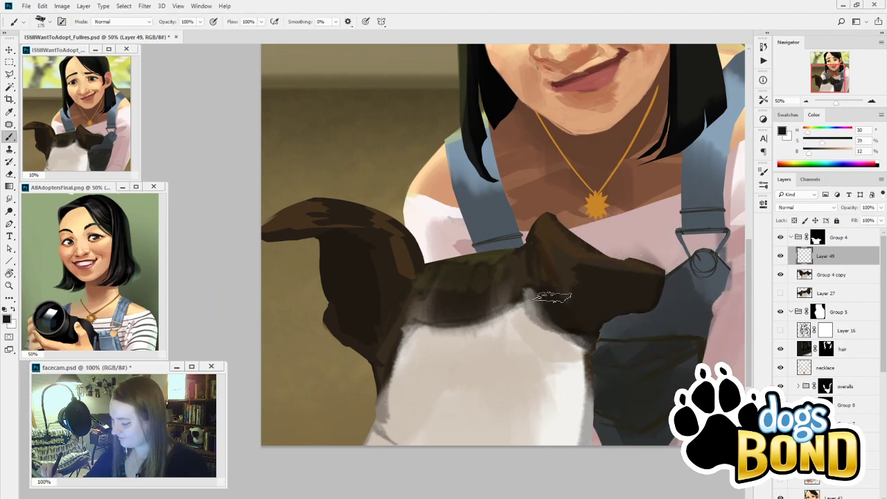
{"action": "mouse_move", "coordinate": [549, 293]}
{"action": "left_mouse_down"}
{"action": "mouse_move", "coordinate": [587, 339]}
{"action": "mouse_move", "coordinate": [586, 328]}
{"action": "mouse_move", "coordinate": [628, 353]}
{"action": "mouse_move", "coordinate": [624, 328]}
{"action": "left_mouse_up"}
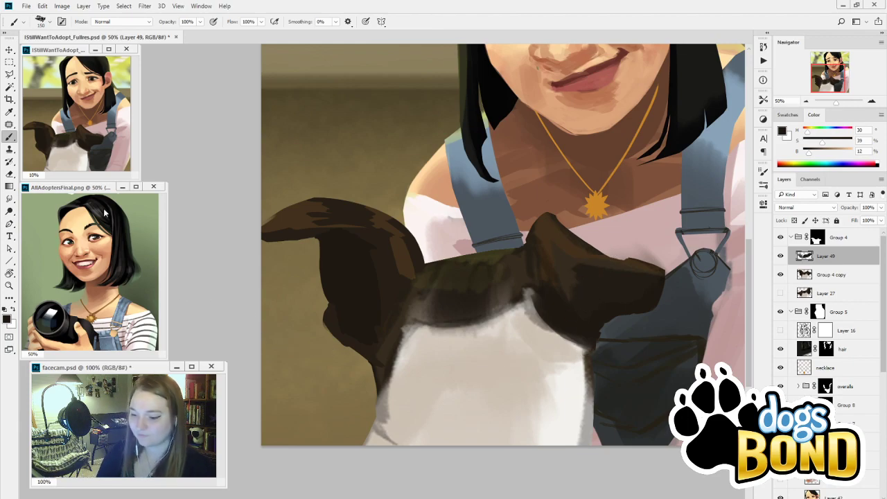
Open AllDogs.png from the Dog's Bond folder and dock it as a tab with the AllAdoptersFinal.png reference window
{"action": "left_click", "coordinate": [81, 187]}
{"action": "left_click", "coordinate": [27, 7]}
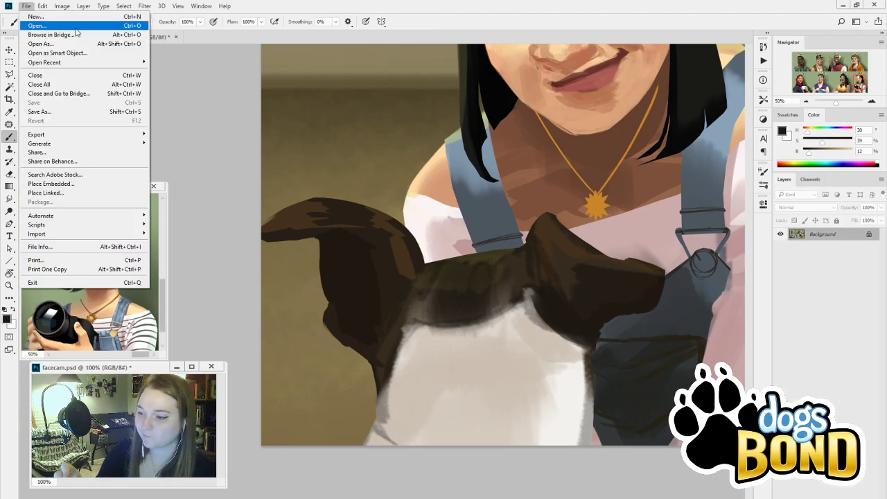
{"action": "left_click", "coordinate": [202, 41]}
{"action": "left_click", "coordinate": [26, 6]}
{"action": "left_click", "coordinate": [36, 25]}
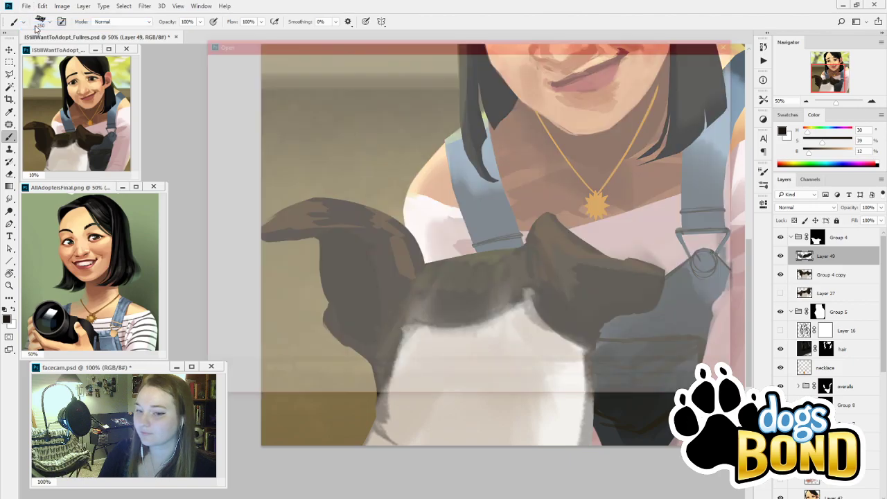
{"action": "left_click", "coordinate": [436, 57]}
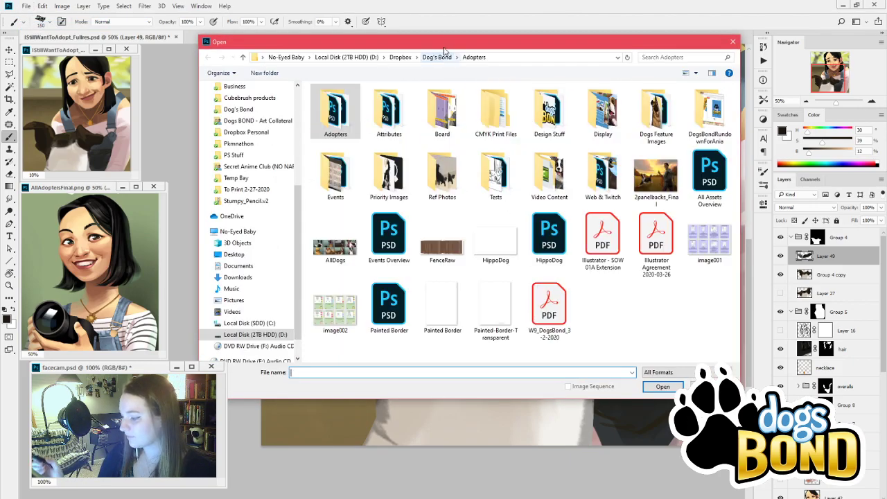
{"action": "double_click", "coordinate": [336, 236]}
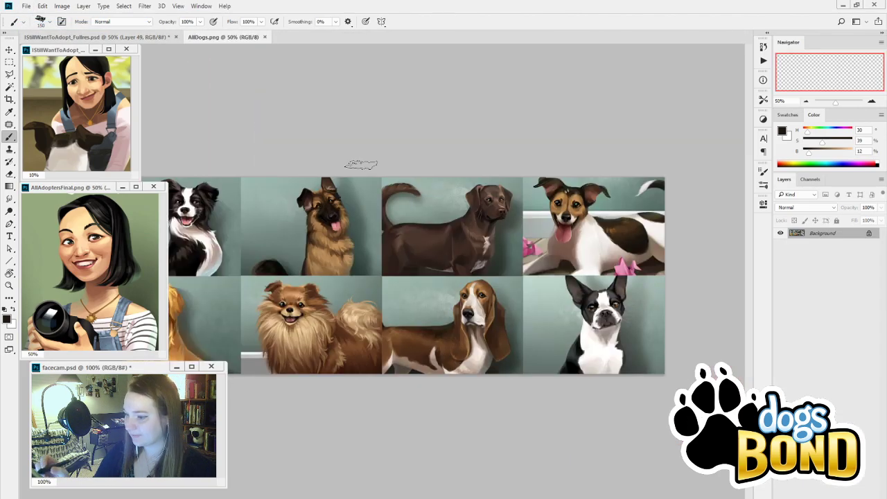
{"action": "left_click_drag", "start_coordinate": [265, 36], "coordinate": [79, 189]}
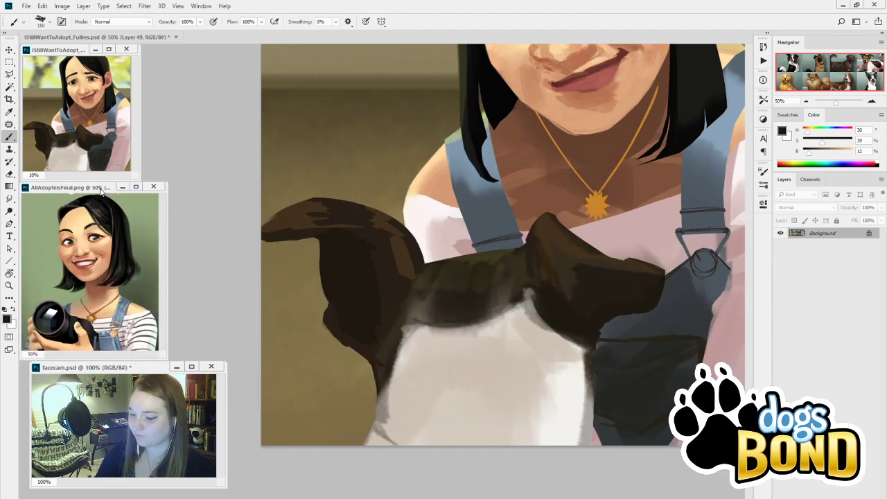
View the brown-and-white dog in AllDogs.png at 66.67% and return to the AllAdoptersFinal.png reference and the main painting
{"action": "left_click", "coordinate": [872, 102]}
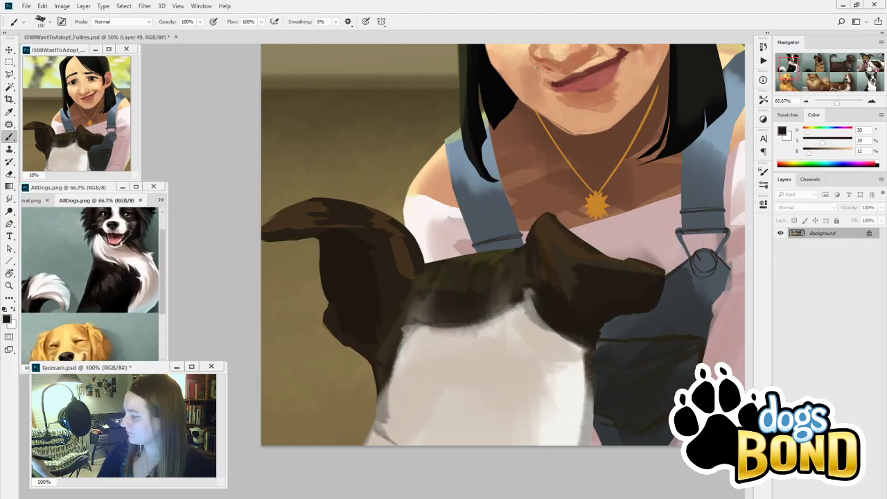
{"action": "left_click_drag", "start_coordinate": [865, 70], "coordinate": [870, 64]}
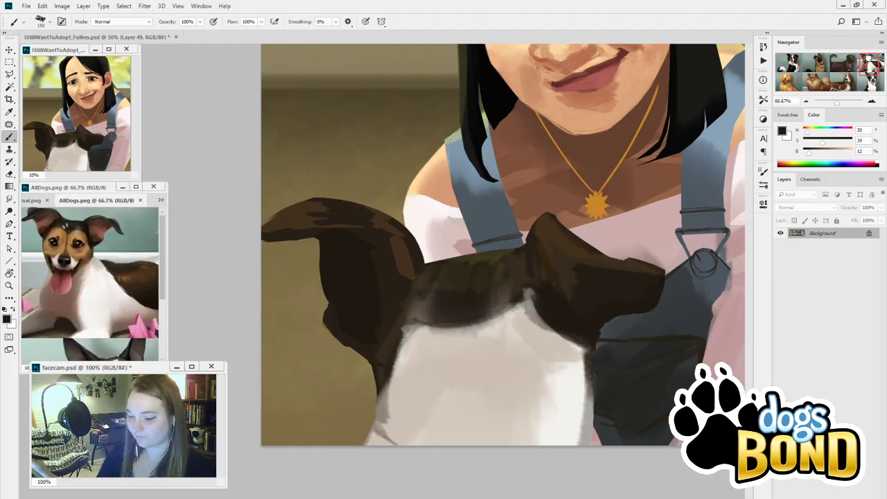
{"action": "left_click", "coordinate": [32, 201]}
{"action": "left_click", "coordinate": [193, 109]}
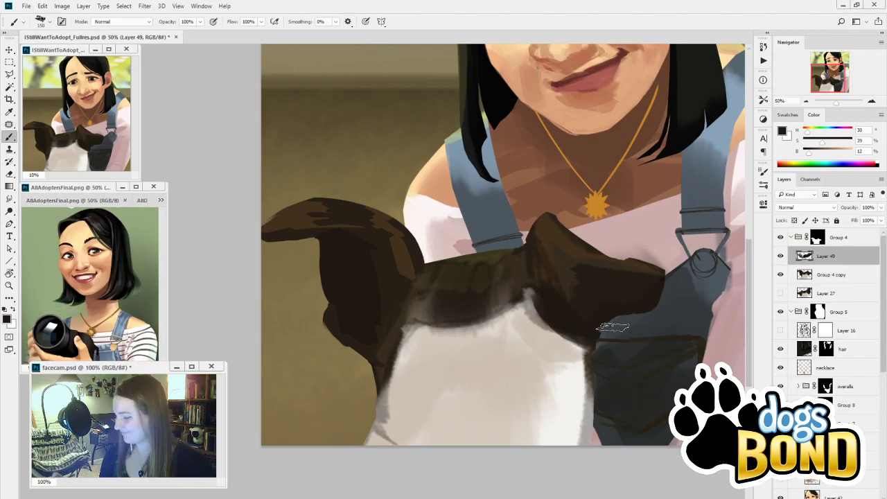
Sample the dog's dark browns and paint over the lower edge of the right-hand fur with a brush of about 175 to 208 px
{"action": "left_click", "coordinate": [585, 328], "text": "alt"}
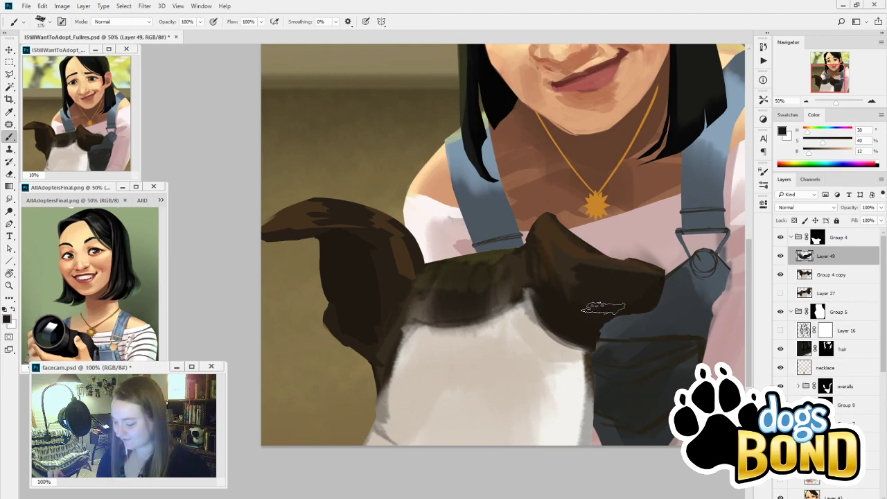
{"action": "key", "text": "bracketright"}
{"action": "key", "text": "bracketright"}
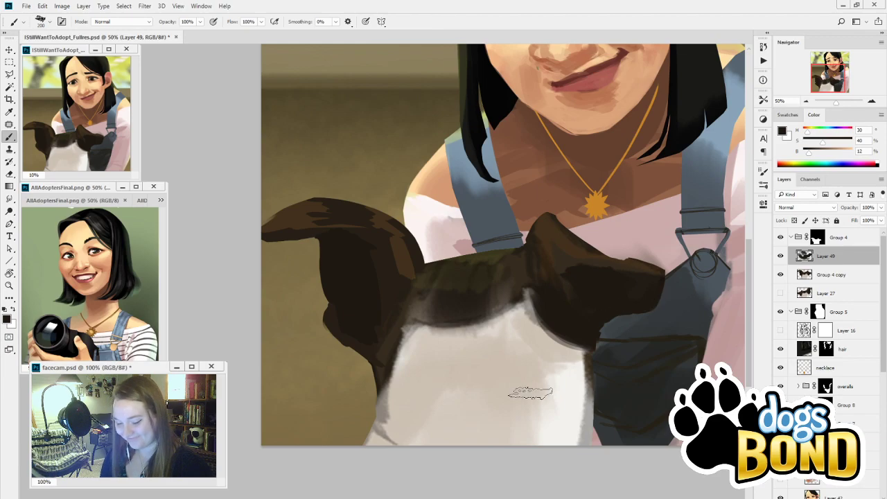
{"action": "left_click", "coordinate": [648, 294], "text": "alt"}
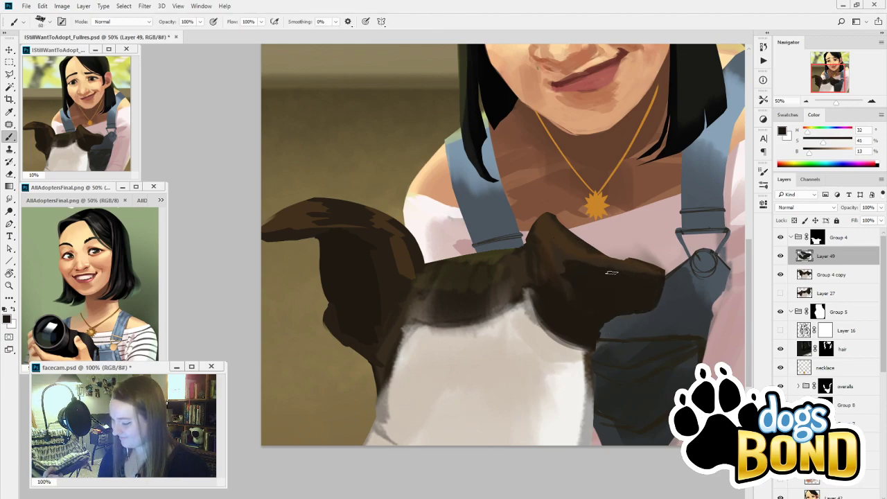
Sample a warm brown from the upper edge of the right-hand fur and paint over that area, enlarging the brush to about 600 px
{"action": "left_click", "coordinate": [596, 255], "text": "alt"}
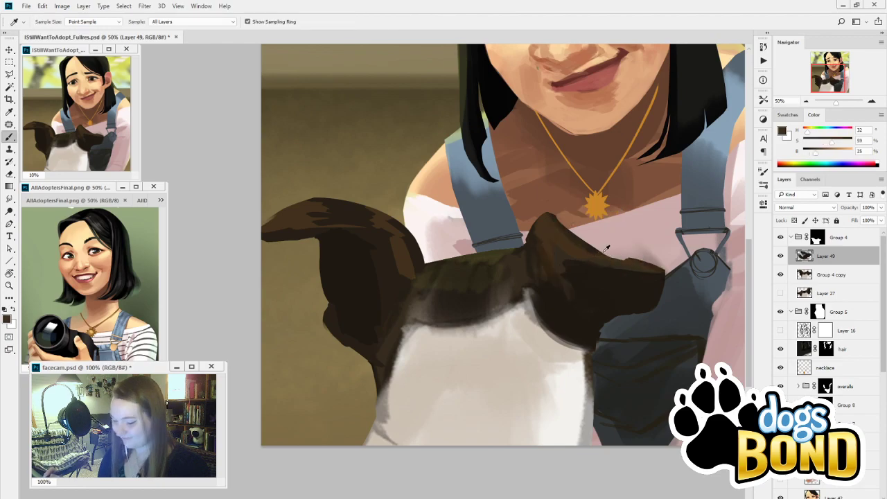
{"action": "key", "text": "bracketright"}
{"action": "key", "text": "bracketright"}
{"action": "key", "text": "bracketright"}
{"action": "key", "text": "bracketright"}
{"action": "key", "text": "bracketright"}
{"action": "key", "text": "bracketright"}
{"action": "key", "text": "bracketright"}
{"action": "key", "text": "bracketright"}
{"action": "key", "text": "bracketright"}
{"action": "key", "text": "bracketright"}
{"action": "key", "text": "bracketright"}
{"action": "key", "text": "bracketright"}
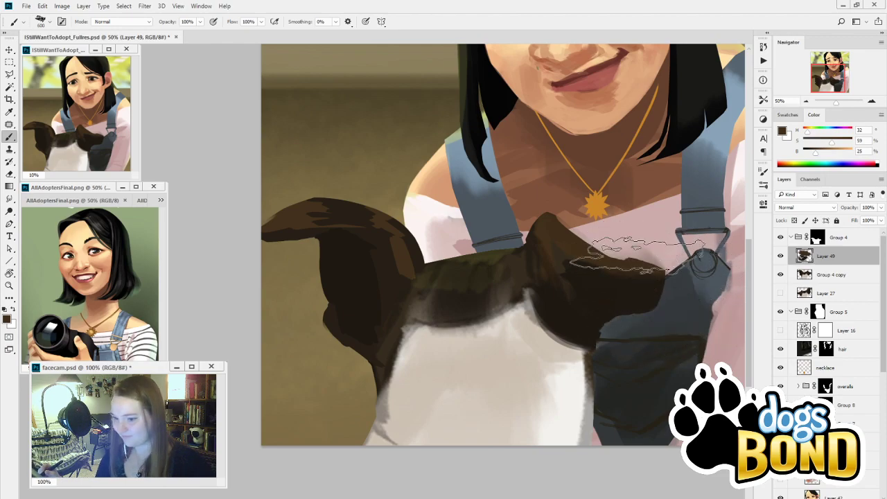
Sample mid and dark browns from the right-hand fur and refine the shading around its inner fold with a 50 px brush
{"action": "key", "text": "i"}
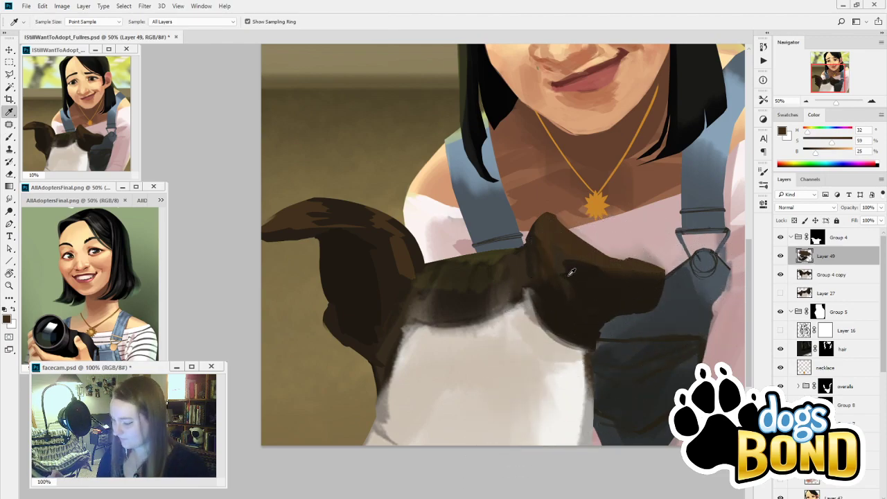
{"action": "left_click", "coordinate": [561, 267]}
{"action": "key", "text": "b"}
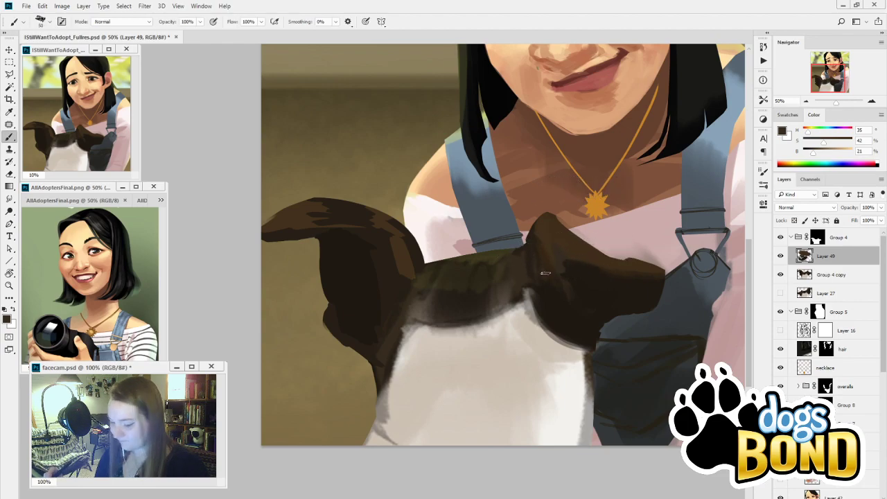
{"action": "key", "text": "i"}
{"action": "left_click", "coordinate": [532, 236]}
{"action": "key", "text": "b"}
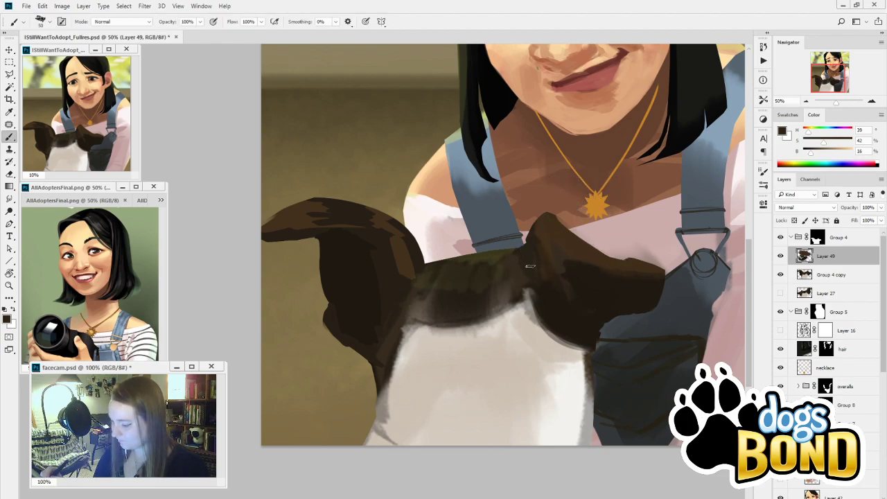
{"action": "left_click", "coordinate": [520, 262], "text": "alt"}
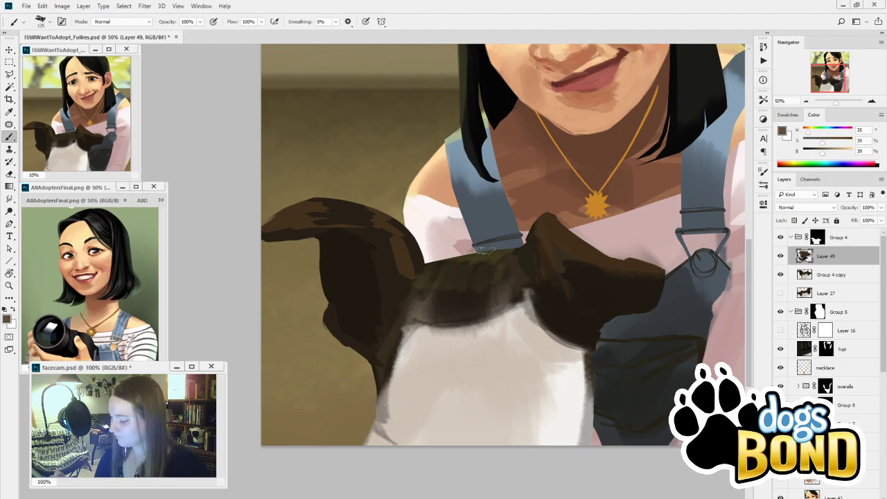
{"action": "key", "text": "bracketright"}
{"action": "key", "text": "bracketright"}
{"action": "key", "text": "bracketright"}
{"action": "key", "text": "bracketright"}
{"action": "key", "text": "bracketright"}
{"action": "key", "text": "bracketright"}
{"action": "key", "text": "bracketright"}
{"action": "key", "text": "bracketright"}
{"action": "key", "text": "bracketright"}
{"action": "left_click", "coordinate": [477, 249]}
{"action": "key", "text": "ctrl+z"}
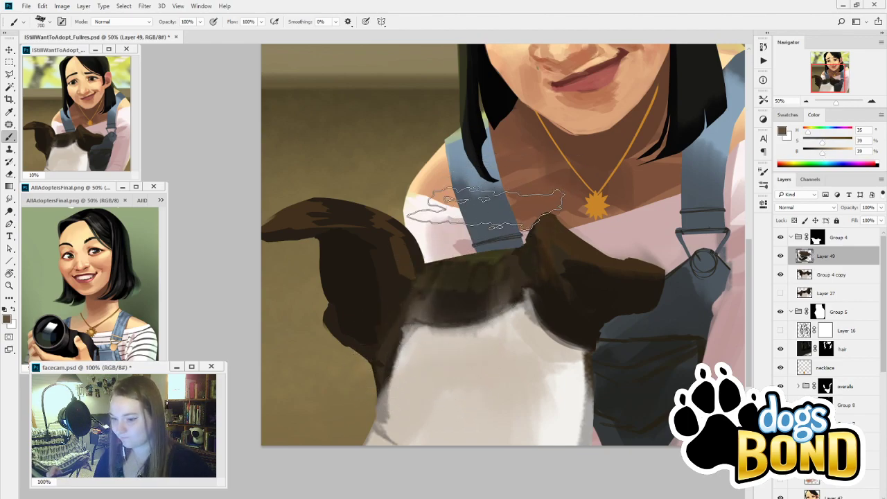
Sample the warm brown fur and paint over the olive area above the white fur with a brush of about 208 px
{"action": "key", "text": "i"}
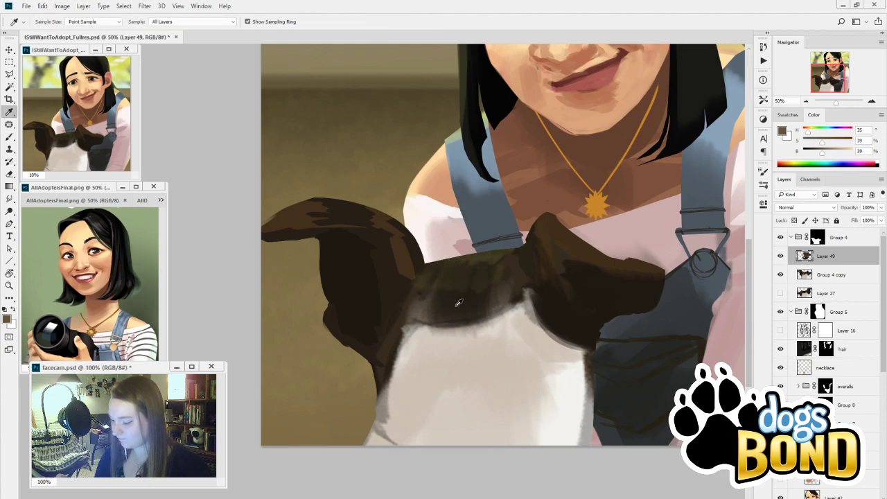
{"action": "left_click", "coordinate": [568, 237]}
{"action": "key", "text": "b"}
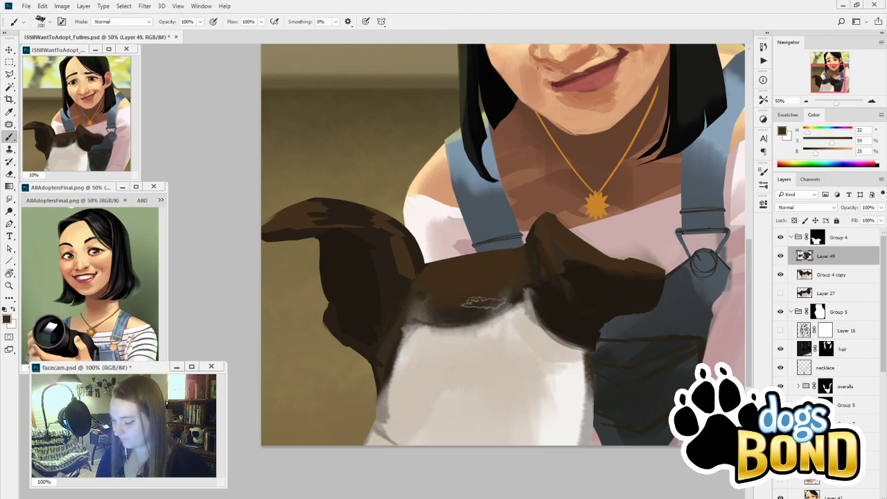
{"action": "left_click", "coordinate": [563, 262], "text": "alt"}
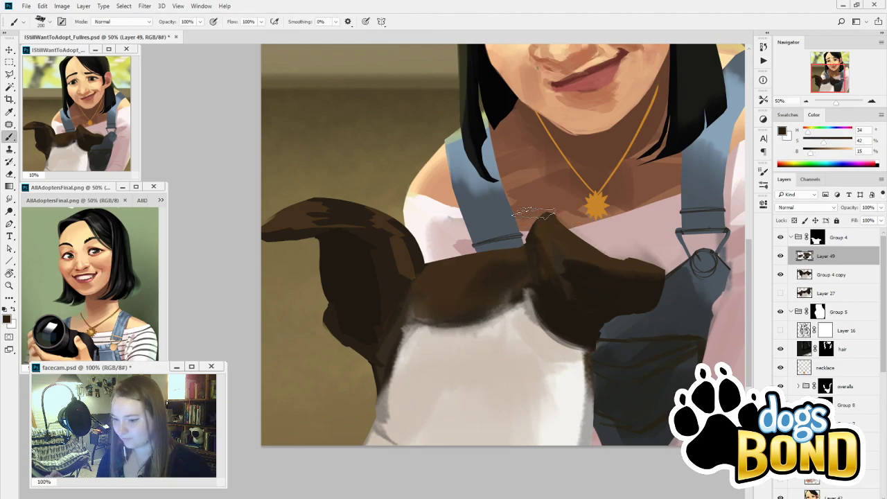
Dab the overall strap's blue onto the middle brown band and paint over it with sampled warm brown at about 200 px
{"action": "left_click", "coordinate": [511, 241], "text": "alt"}
{"action": "left_click", "coordinate": [491, 259], "text": "alt"}
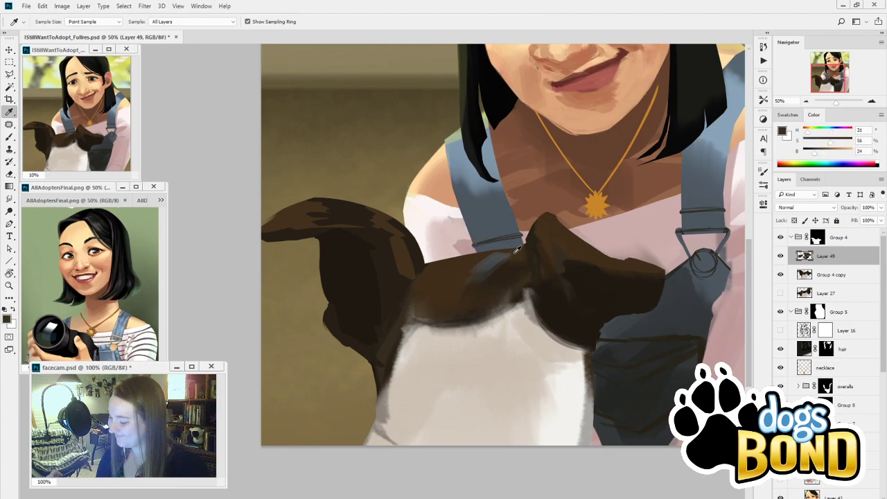
{"action": "key", "text": "bracketright"}
{"action": "key", "text": "bracketright"}
{"action": "key", "text": "bracketright"}
{"action": "key", "text": "bracketright"}
{"action": "key", "text": "bracketright"}
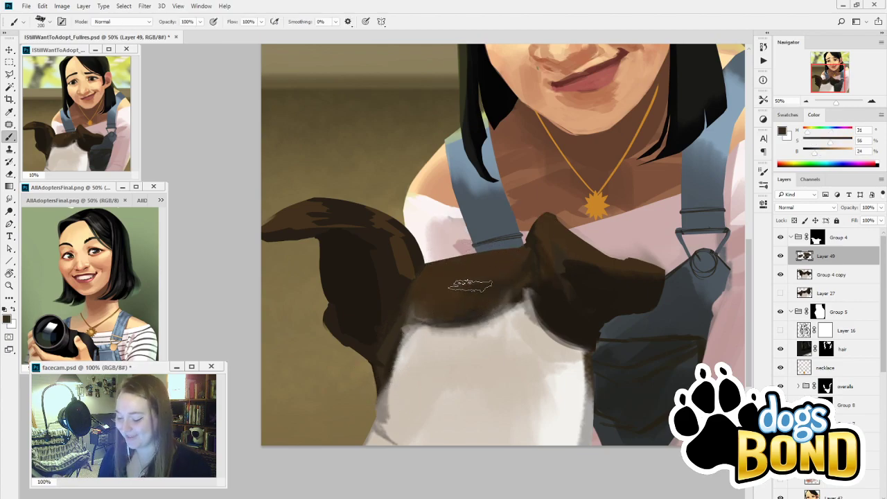
Sample warm brown and paint it up along the curved inner edge of the left-hand brown fur with an enlarged brush
{"action": "key", "text": "alt"}
{"action": "left_click", "coordinate": [408, 257], "text": "alt"}
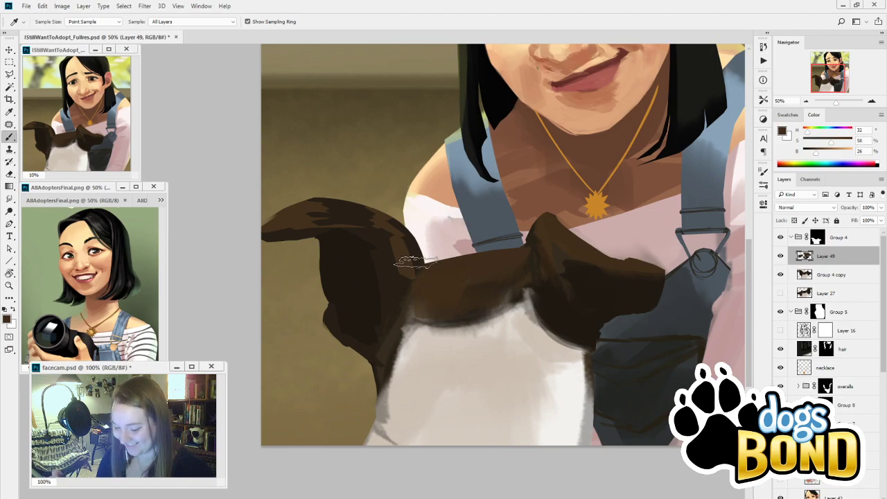
{"action": "key", "text": "alt"}
{"action": "key", "text": "bracketright"}
{"action": "key", "text": "bracketright"}
{"action": "key", "text": "bracketright"}
{"action": "key", "text": "bracketright"}
{"action": "mouse_move", "coordinate": [406, 271]}
{"action": "left_mouse_down"}
{"action": "mouse_move", "coordinate": [368, 204]}
{"action": "mouse_move", "coordinate": [400, 250]}
{"action": "mouse_move", "coordinate": [365, 219]}
{"action": "left_mouse_up"}
Shade the junction of the left-hand fur and the middle band with sampled dark and warm browns, using brushes of about 80 and 40 px
{"action": "left_click", "coordinate": [418, 259], "text": "alt"}
{"action": "key", "text": "bracketleft"}
{"action": "key", "text": "bracketleft"}
{"action": "key", "text": "bracketleft"}
{"action": "key", "text": "bracketleft"}
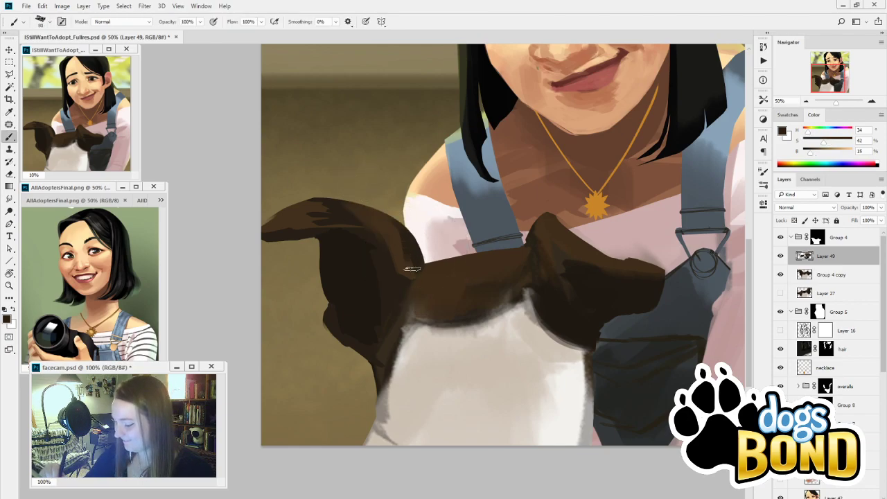
{"action": "left_click", "coordinate": [429, 282], "text": "alt"}
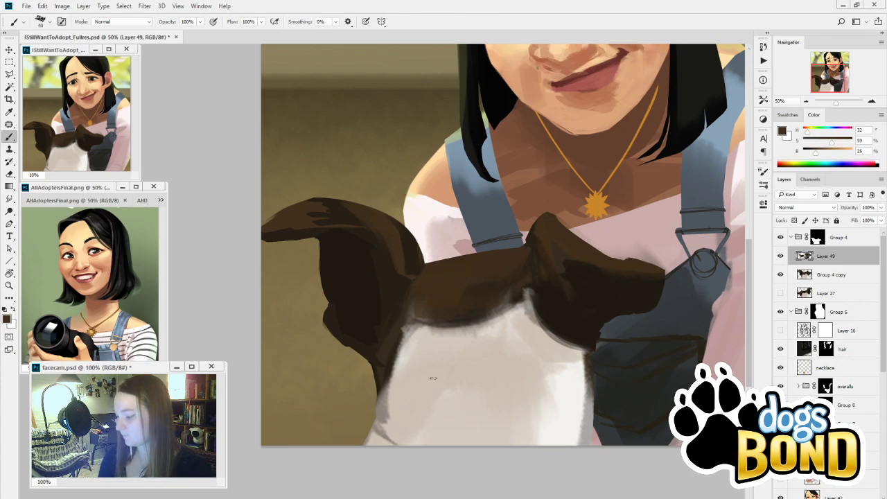
Blend sampled lighter and darker browns across the middle band above the white fur, enlarging the brush from about 150 to 400 px
{"action": "left_click", "coordinate": [496, 253], "text": "alt"}
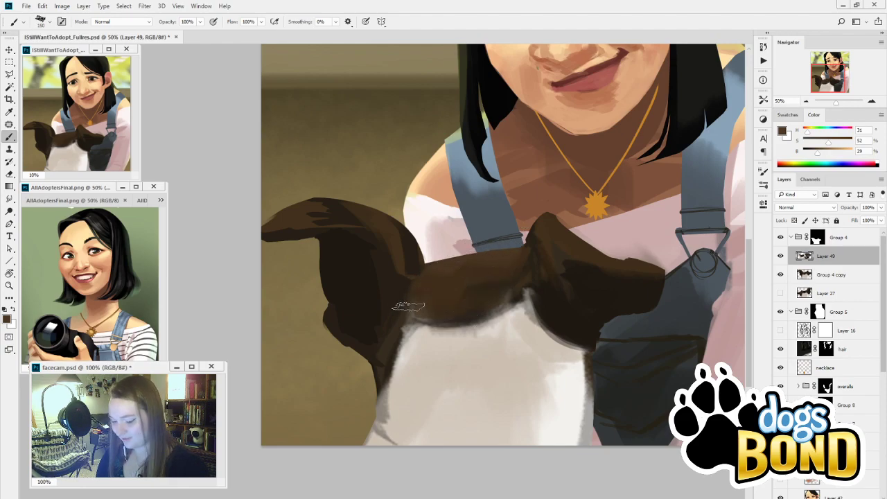
{"action": "left_click", "coordinate": [480, 287], "text": "alt"}
{"action": "key", "text": "bracketright"}
{"action": "key", "text": "bracketright"}
{"action": "key", "text": "bracketright"}
{"action": "key", "text": "bracketright"}
{"action": "key", "text": "bracketright"}
{"action": "key", "text": "bracketright"}
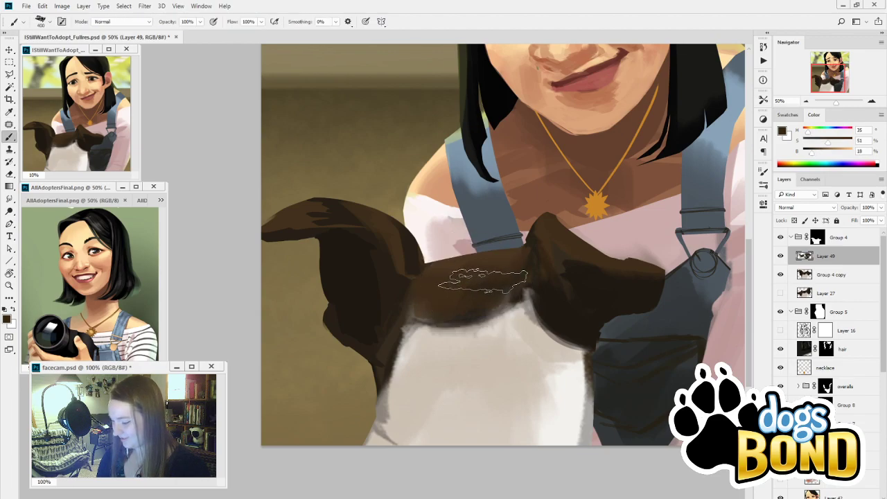
Sample pale beige fur and paint over the brown band's lower edge at 300 px, refining the white fur's left edge with smaller brushes
{"action": "key", "text": "alt"}
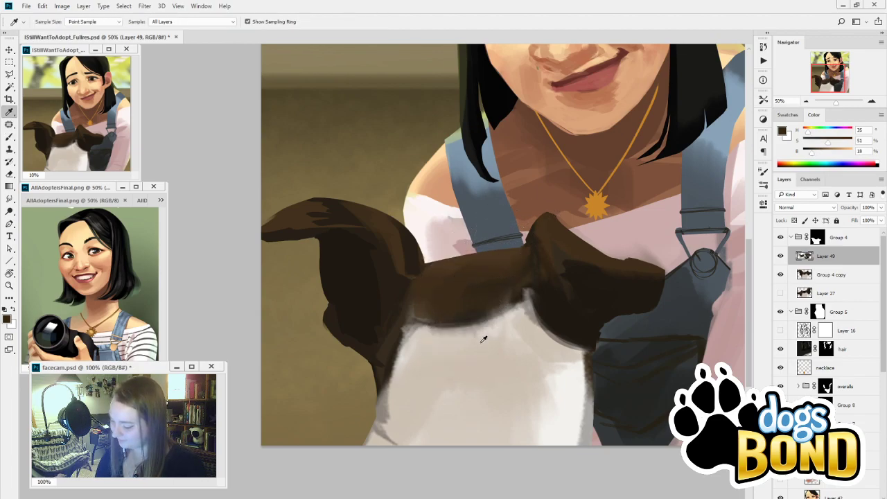
{"action": "left_click", "coordinate": [483, 339], "text": "alt"}
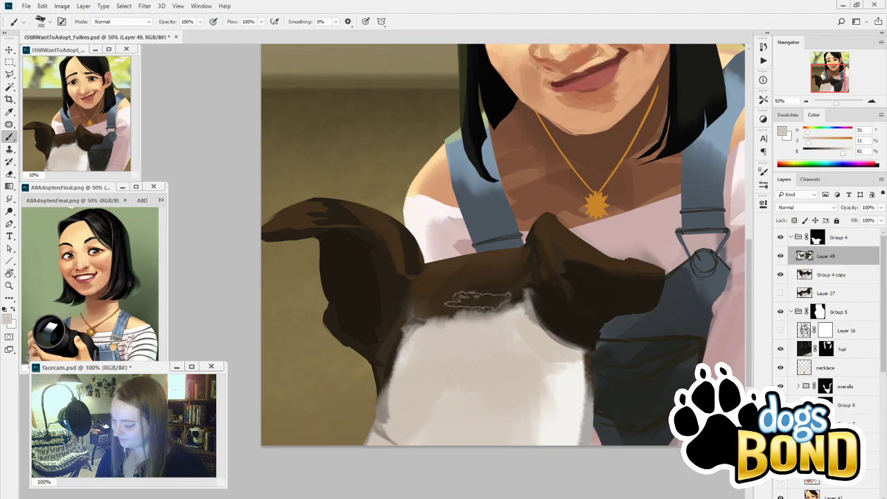
{"action": "left_click", "coordinate": [408, 337], "text": "alt"}
{"action": "key", "text": "bracketleft"}
{"action": "key", "text": "bracketleft"}
{"action": "key", "text": "bracketleft"}
{"action": "key", "text": "bracketleft"}
{"action": "key", "text": "bracketleft"}
{"action": "key", "text": "bracketleft"}
{"action": "key", "text": "bracketleft"}
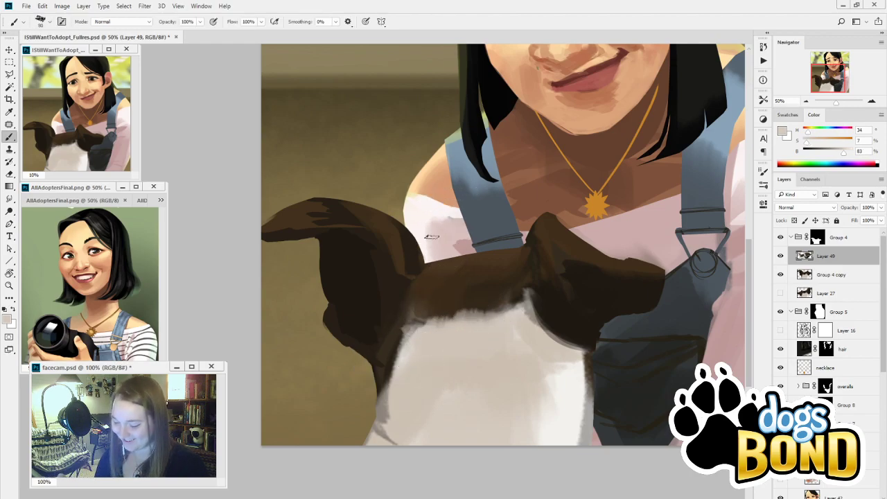
{"action": "left_click_drag", "start_coordinate": [411, 323], "coordinate": [394, 383]}
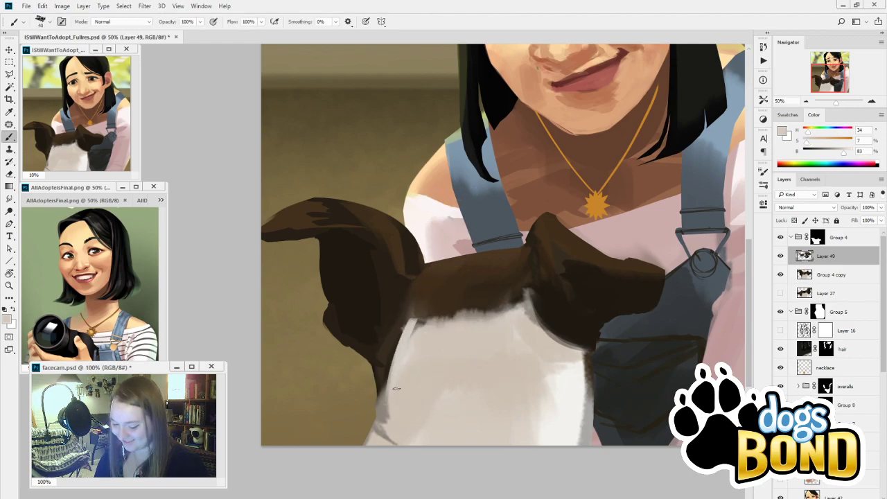
{"action": "mouse_move", "coordinate": [406, 340]}
{"action": "left_mouse_down"}
{"action": "mouse_move", "coordinate": [393, 422]}
{"action": "mouse_move", "coordinate": [384, 373]}
{"action": "mouse_move", "coordinate": [377, 375]}
{"action": "mouse_move", "coordinate": [373, 427]}
{"action": "mouse_move", "coordinate": [375, 363]}
{"action": "mouse_move", "coordinate": [376, 442]}
{"action": "left_mouse_up"}
Sample the dark brown beside the white fur and paint along the white area's left border with a brush of about 90 px
{"action": "left_click", "coordinate": [382, 374], "text": "alt"}
{"action": "key", "text": "bracketright"}
{"action": "key", "text": "bracketright"}
{"action": "key", "text": "bracketright"}
{"action": "key", "text": "bracketright"}
{"action": "key", "text": "bracketright"}
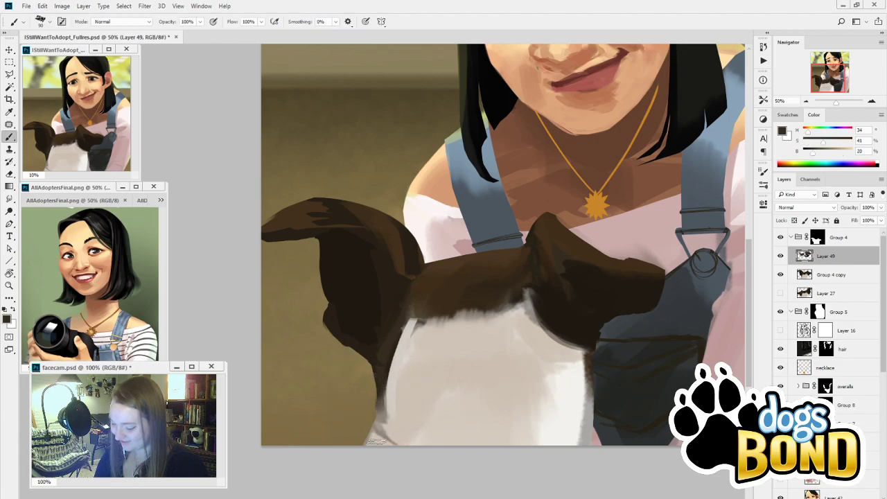
Sample pale beige and extend the white fur's lower-left edge at about 100 px, refining the border with dark brown and a 10 px light brush
{"action": "left_click", "coordinate": [396, 412], "text": "alt"}
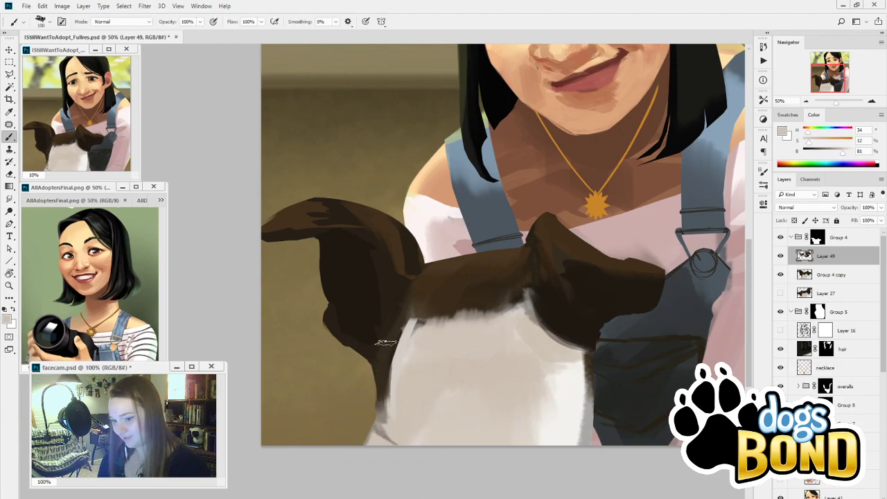
{"action": "mouse_move", "coordinate": [372, 450]}
{"action": "left_mouse_down"}
{"action": "mouse_move", "coordinate": [400, 335]}
{"action": "mouse_move", "coordinate": [385, 438]}
{"action": "mouse_move", "coordinate": [365, 305]}
{"action": "mouse_move", "coordinate": [388, 390]}
{"action": "mouse_move", "coordinate": [375, 371]}
{"action": "mouse_move", "coordinate": [380, 436]}
{"action": "mouse_move", "coordinate": [383, 408]}
{"action": "left_mouse_up"}
{"action": "left_click", "coordinate": [378, 373], "text": "alt"}
{"action": "left_click", "coordinate": [416, 351], "text": "alt"}
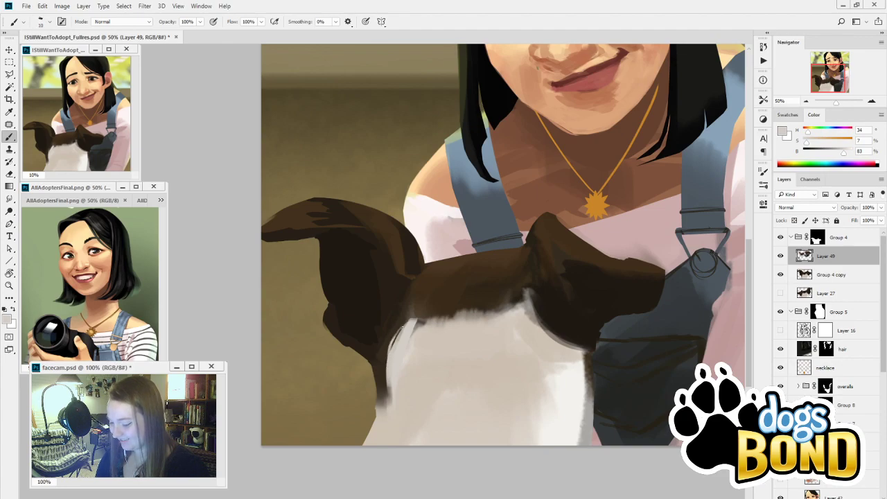
Sample pale beige from the white fur and paint its upper-left edge up against the brown band with a 200 px brush
{"action": "left_click", "coordinate": [411, 344], "text": "alt"}
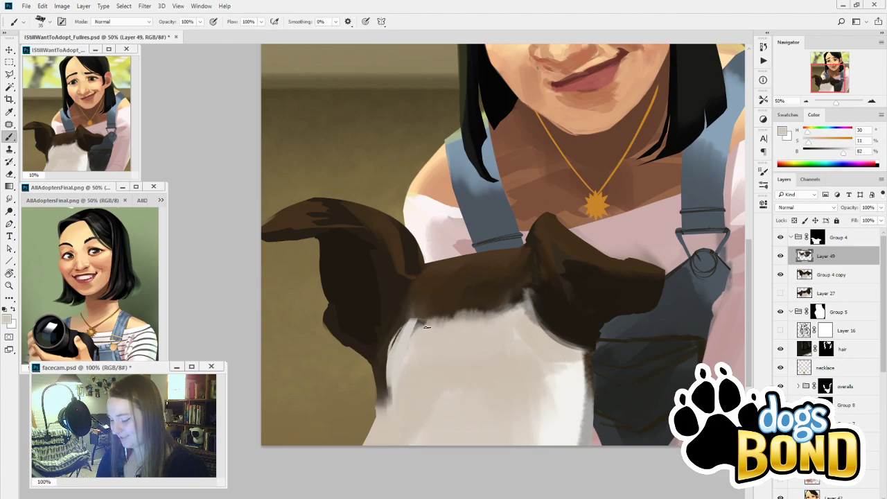
{"action": "key", "text": "bracketright"}
{"action": "key", "text": "bracketright"}
{"action": "key", "text": "bracketright"}
{"action": "key", "text": "bracketright"}
{"action": "key", "text": "bracketright"}
{"action": "key", "text": "bracketright"}
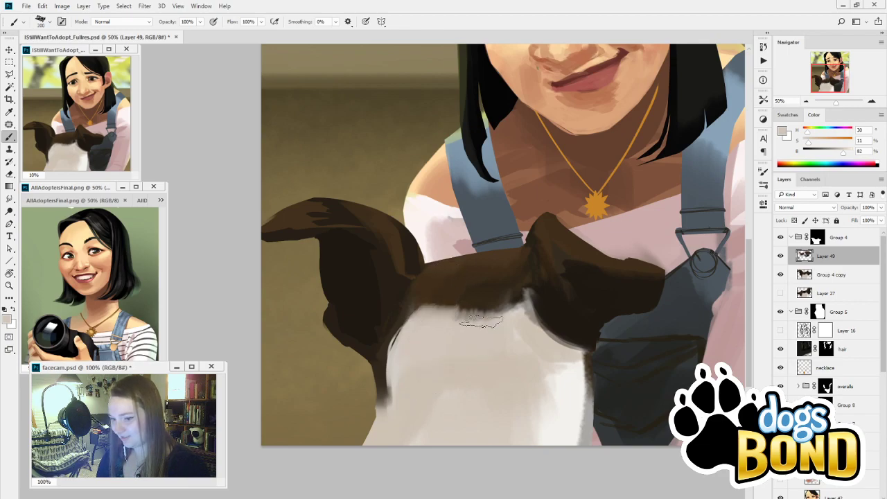
Sample the neighbouring beige and even out the upper part of the white fur with the brush enlarged to 700 px
{"action": "left_click", "coordinate": [470, 355], "text": "alt"}
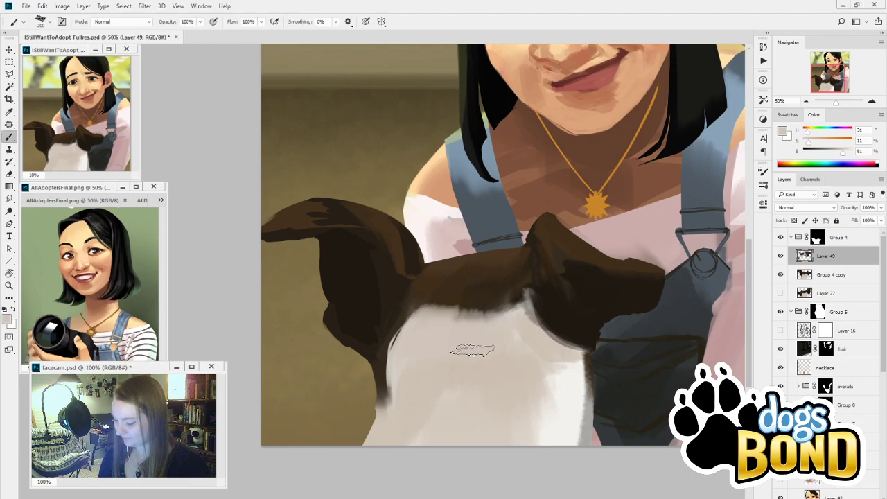
{"action": "key", "text": "bracketright"}
{"action": "key", "text": "bracketright"}
{"action": "key", "text": "bracketright"}
{"action": "key", "text": "bracketright"}
{"action": "key", "text": "bracketright"}
{"action": "key", "text": "bracketright"}
{"action": "key", "text": "bracketright"}
{"action": "key", "text": "bracketright"}
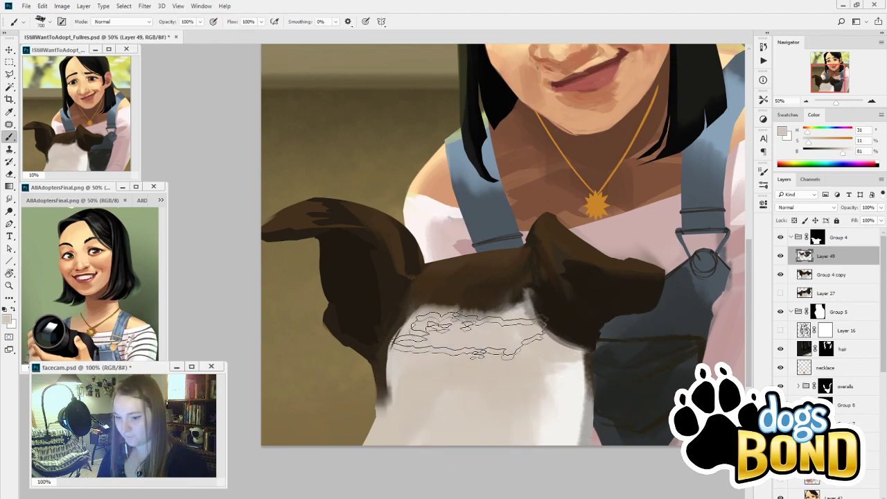
{"action": "key", "text": "bracketleft"}
{"action": "key", "text": "bracketleft"}
Sample beige, adjust it to saturation 16 and brightness 79, and shade the upper white fur with the brush enlarged to 400 px
{"action": "key", "text": "i"}
{"action": "left_click", "coordinate": [447, 350]}
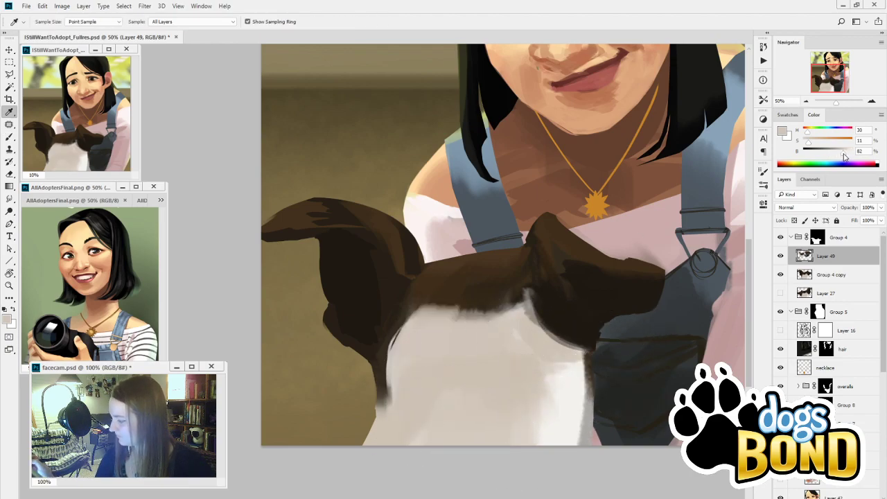
{"action": "left_click", "coordinate": [816, 141]}
{"action": "key", "text": "b"}
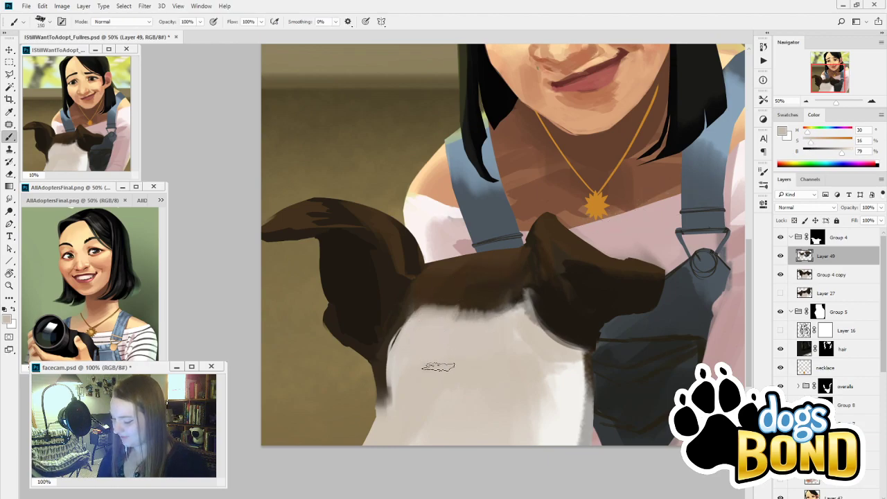
{"action": "key", "text": "bracketright"}
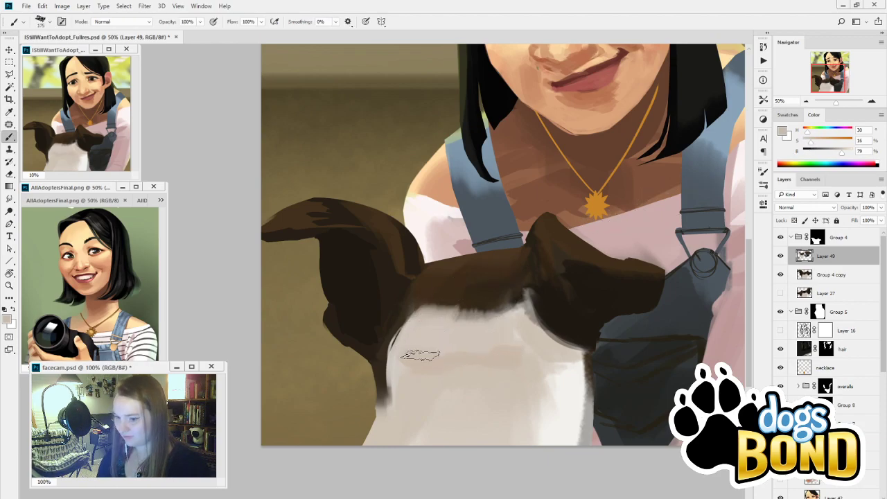
{"action": "key", "text": "bracketright"}
{"action": "key", "text": "bracketright"}
{"action": "key", "text": "bracketright"}
{"action": "key", "text": "bracketright"}
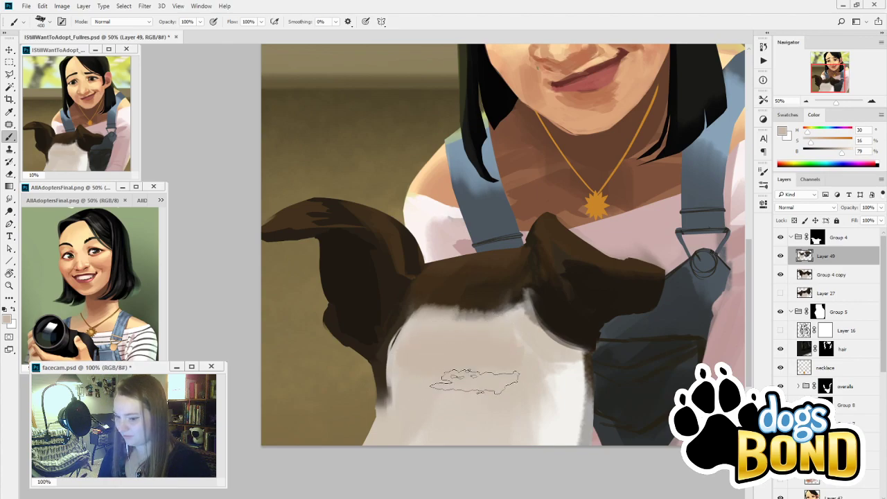
Darken the beige to brightness 63 and paint a shadow band across the upper white fur at 400 px, undoing the first strokes
{"action": "left_click", "coordinate": [837, 154]}
{"action": "left_click_drag", "start_coordinate": [837, 154], "coordinate": [834, 154]}
{"action": "mouse_move", "coordinate": [445, 339]}
{"action": "left_mouse_down"}
{"action": "mouse_move", "coordinate": [448, 355]}
{"action": "mouse_move", "coordinate": [460, 357]}
{"action": "mouse_move", "coordinate": [446, 359]}
{"action": "left_mouse_up"}
{"action": "key", "text": "ctrl+z"}
{"action": "key", "text": "ctrl+z"}
{"action": "left_click_drag", "start_coordinate": [482, 322], "coordinate": [508, 361]}
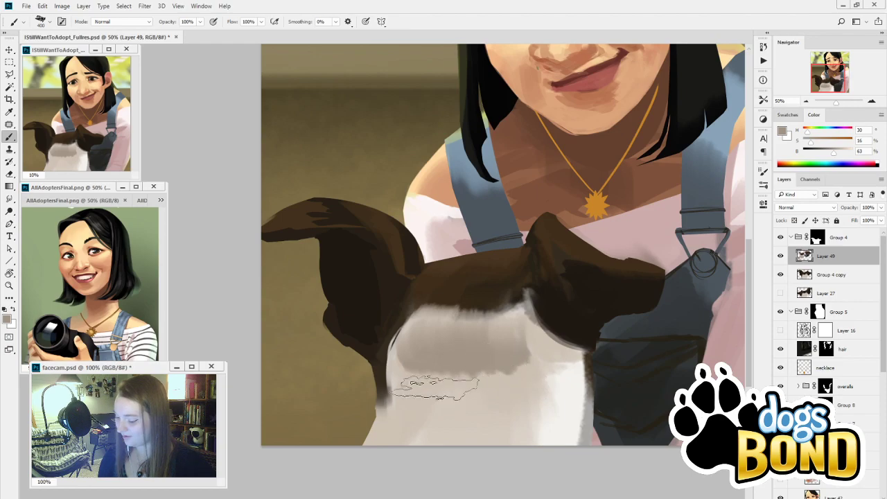
Sample the shadow beige and extend the band to the white fur's left and right edges with a smaller brush of about 90 px
{"action": "left_click", "coordinate": [425, 347], "text": "alt"}
{"action": "key", "text": "bracketleft"}
{"action": "key", "text": "bracketleft"}
{"action": "key", "text": "bracketleft"}
{"action": "key", "text": "bracketleft"}
{"action": "key", "text": "bracketleft"}
{"action": "key", "text": "bracketleft"}
{"action": "key", "text": "bracketleft"}
{"action": "key", "text": "bracketleft"}
{"action": "left_click_drag", "start_coordinate": [404, 350], "coordinate": [403, 374]}
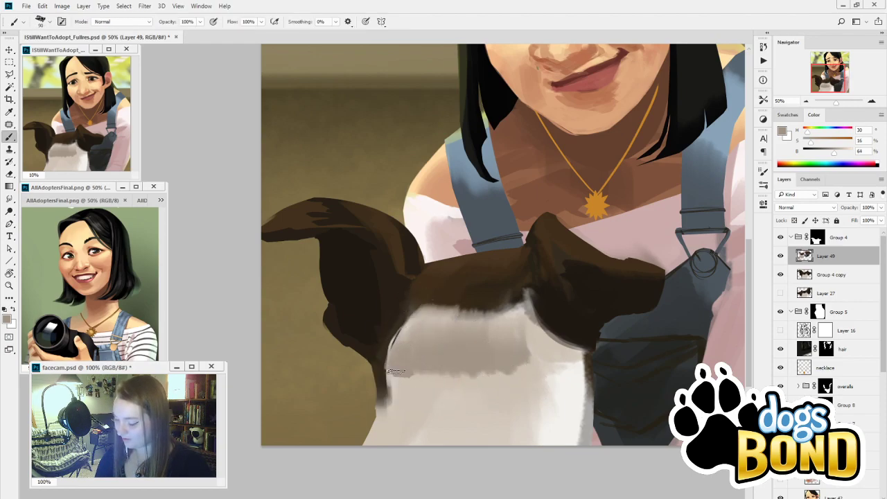
{"action": "mouse_move", "coordinate": [538, 353]}
{"action": "left_mouse_down"}
{"action": "mouse_move", "coordinate": [523, 339]}
{"action": "mouse_move", "coordinate": [531, 371]}
{"action": "mouse_move", "coordinate": [522, 350]}
{"action": "mouse_move", "coordinate": [536, 366]}
{"action": "mouse_move", "coordinate": [566, 360]}
{"action": "mouse_move", "coordinate": [531, 320]}
{"action": "mouse_move", "coordinate": [552, 336]}
{"action": "left_mouse_up"}
Sample lighter beige below the shadow band and carve the band's lower edge into an arch with a brush of about 150 px
{"action": "left_click", "coordinate": [543, 366], "text": "alt"}
{"action": "left_click", "coordinate": [452, 373], "text": "alt"}
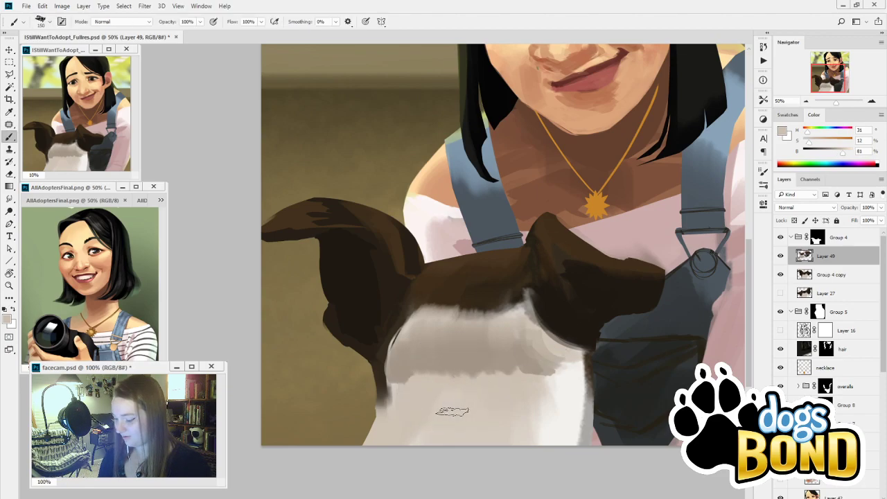
{"action": "mouse_move", "coordinate": [513, 382]}
{"action": "left_mouse_down"}
{"action": "mouse_move", "coordinate": [452, 368]}
{"action": "mouse_move", "coordinate": [507, 385]}
{"action": "left_mouse_up"}
{"action": "left_click_drag", "start_coordinate": [453, 360], "coordinate": [521, 398]}
Resample the shadow beige and paint it down over most of the white fur with the brush enlarged to 700 px
{"action": "left_click", "coordinate": [485, 337], "text": "alt"}
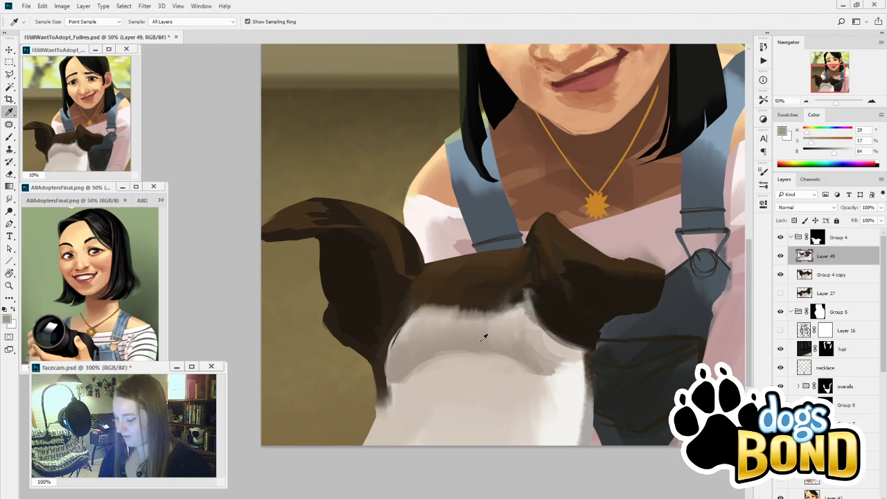
{"action": "key", "text": "bracketright"}
{"action": "key", "text": "bracketright"}
{"action": "key", "text": "bracketright"}
{"action": "key", "text": "bracketright"}
{"action": "key", "text": "bracketright"}
{"action": "mouse_move", "coordinate": [468, 417]}
{"action": "left_mouse_down"}
{"action": "mouse_move", "coordinate": [476, 347]}
{"action": "mouse_move", "coordinate": [474, 383]}
{"action": "mouse_move", "coordinate": [465, 387]}
{"action": "mouse_move", "coordinate": [510, 423]}
{"action": "mouse_move", "coordinate": [518, 370]}
{"action": "mouse_move", "coordinate": [469, 357]}
{"action": "mouse_move", "coordinate": [416, 487]}
{"action": "mouse_move", "coordinate": [470, 449]}
{"action": "mouse_move", "coordinate": [485, 360]}
{"action": "mouse_move", "coordinate": [416, 478]}
{"action": "mouse_move", "coordinate": [488, 361]}
{"action": "mouse_move", "coordinate": [515, 483]}
{"action": "left_mouse_up"}
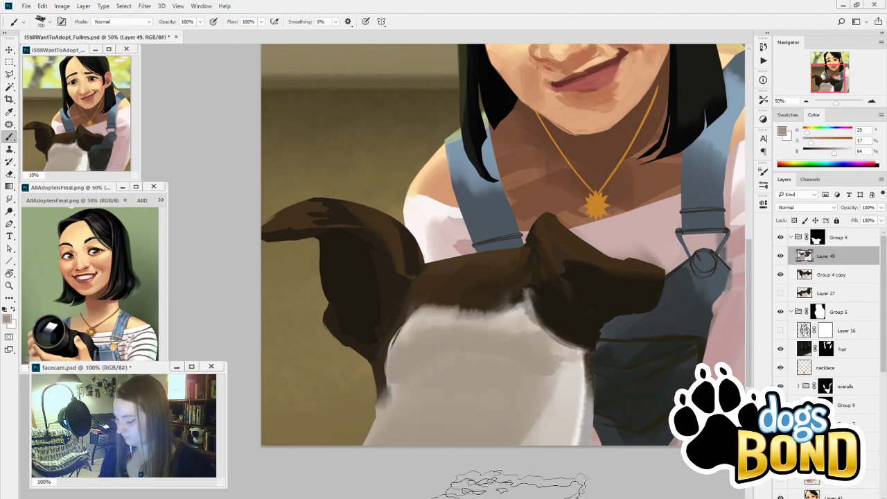
Sample off-white and repaint the highlight along the white fur's right edge with a 125 px brush
{"action": "left_click", "coordinate": [583, 374], "text": "alt"}
{"action": "key", "text": "bracketleft"}
{"action": "key", "text": "bracketleft"}
{"action": "key", "text": "bracketleft"}
{"action": "key", "text": "bracketleft"}
{"action": "key", "text": "bracketleft"}
{"action": "key", "text": "bracketleft"}
{"action": "key", "text": "bracketleft"}
{"action": "key", "text": "bracketleft"}
{"action": "key", "text": "bracketleft"}
{"action": "key", "text": "bracketleft"}
{"action": "key", "text": "bracketleft"}
{"action": "key", "text": "bracketleft"}
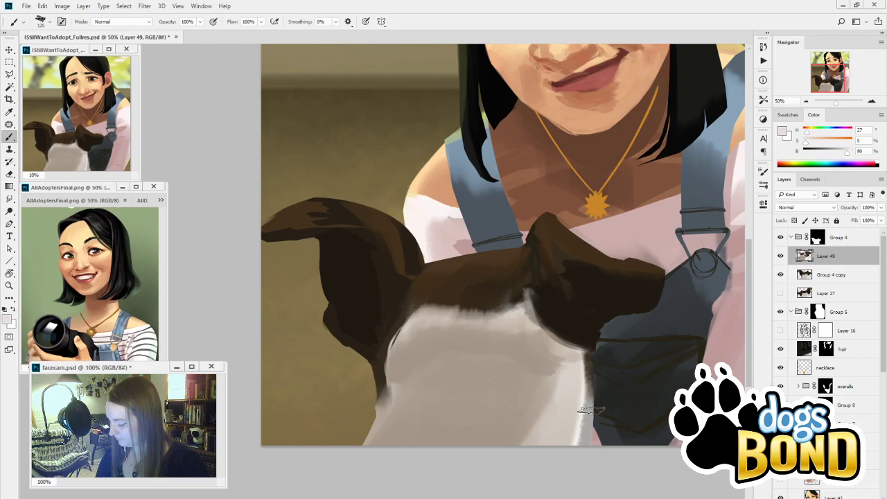
{"action": "left_click_drag", "start_coordinate": [589, 410], "coordinate": [589, 387]}
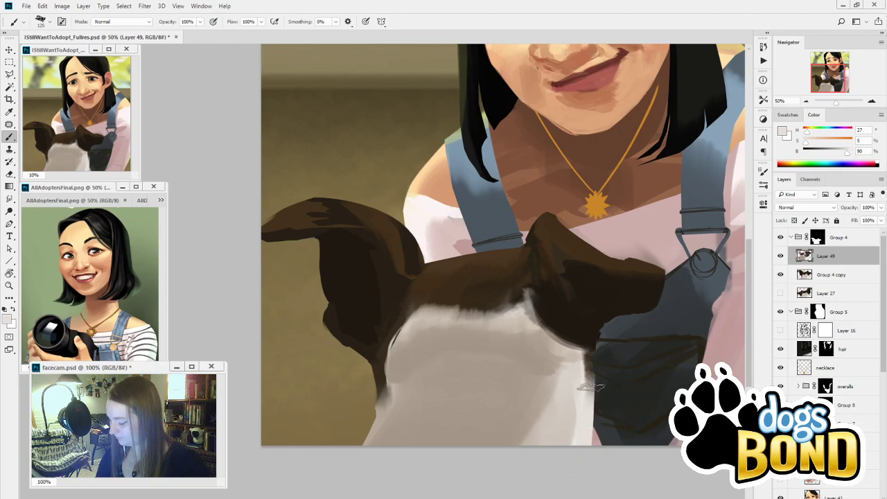
Refine the border beside the white fur's right edge below the ear with sampled dark brown, off-white and near-black at 125 px
{"action": "left_click", "coordinate": [603, 352], "text": "alt"}
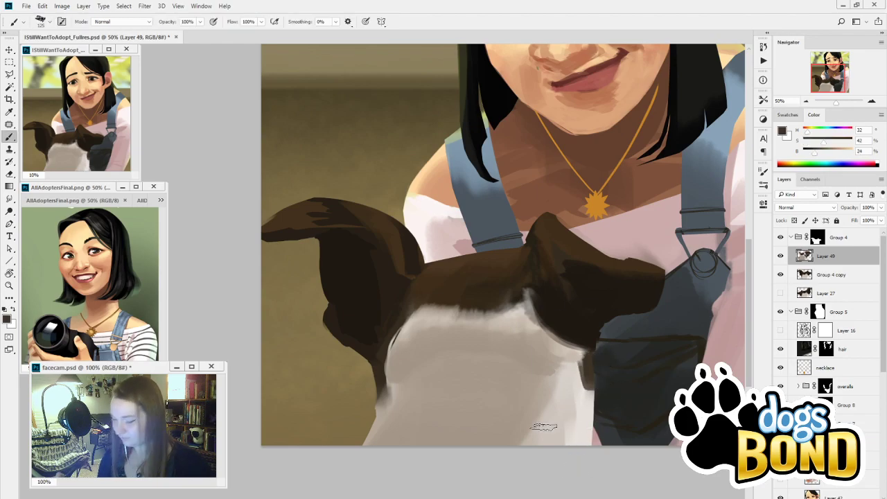
{"action": "left_click", "coordinate": [805, 102]}
{"action": "left_click", "coordinate": [805, 102]}
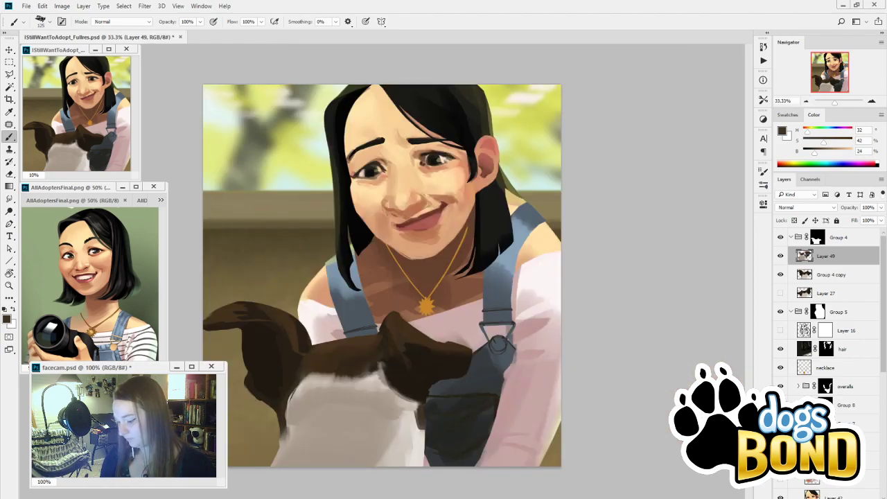
{"action": "left_click", "coordinate": [423, 424], "text": "alt"}
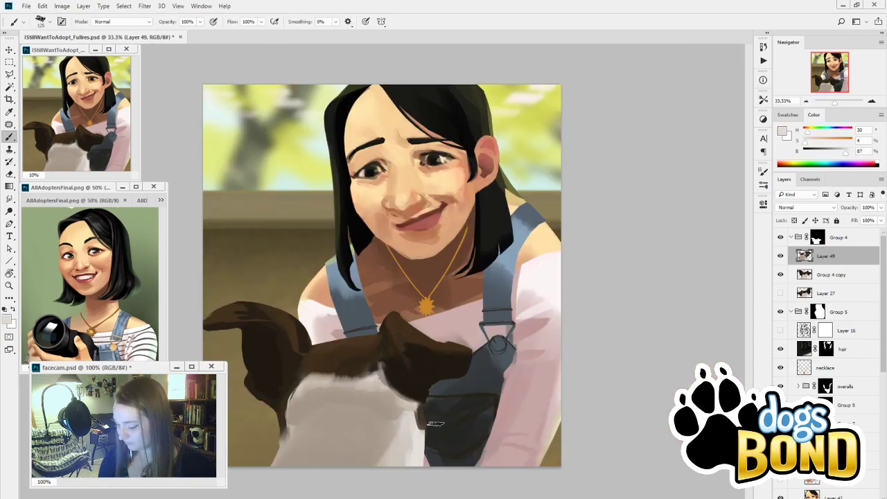
{"action": "left_click", "coordinate": [420, 370], "text": "alt"}
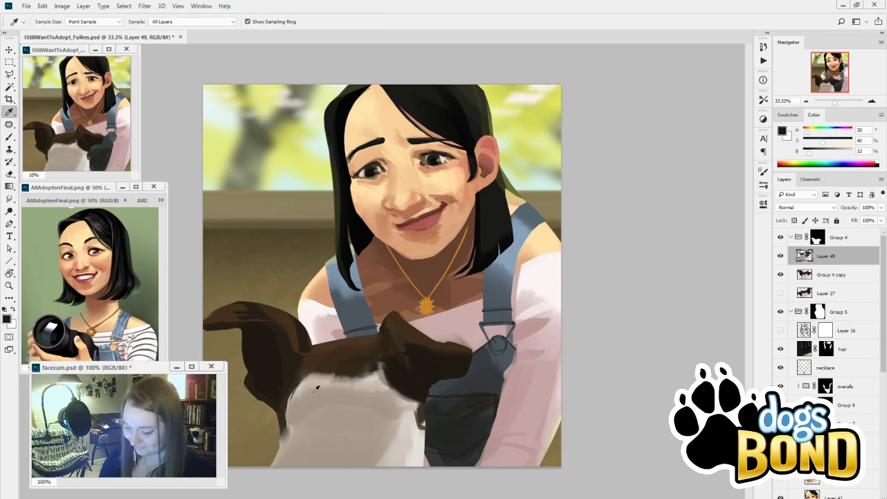
Sample the darkest brown from the left ear and deepen the ear and left side of the head at 200 px
{"action": "left_click", "coordinate": [269, 351], "text": "alt"}
{"action": "key", "text": "bracketright"}
{"action": "key", "text": "bracketright"}
{"action": "key", "text": "bracketright"}
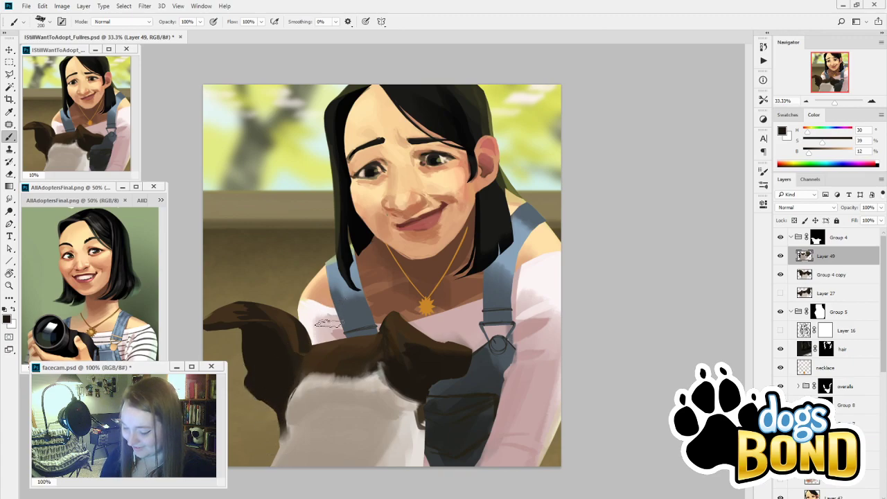
{"action": "left_click", "coordinate": [287, 352], "text": "alt"}
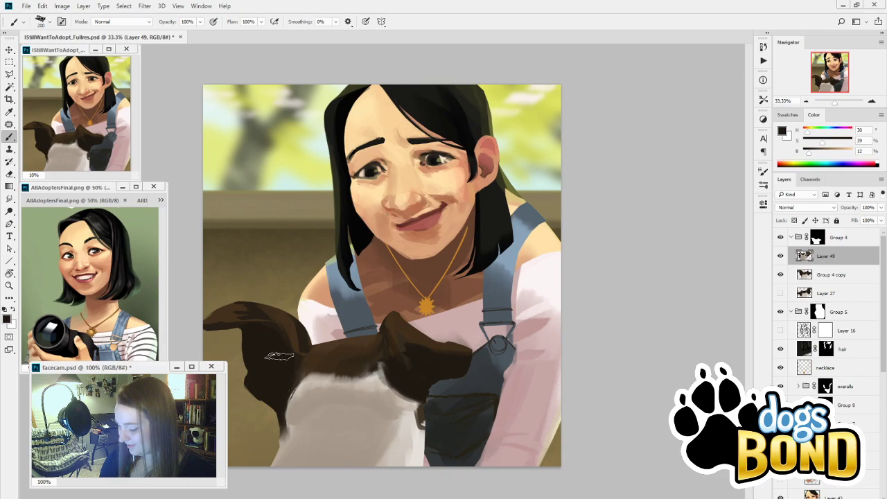
Sample dark and lighter browns and add small fur strokes to the brown band between the ears with a 50 to 90 px brush
{"action": "left_click", "coordinate": [310, 361], "text": "alt"}
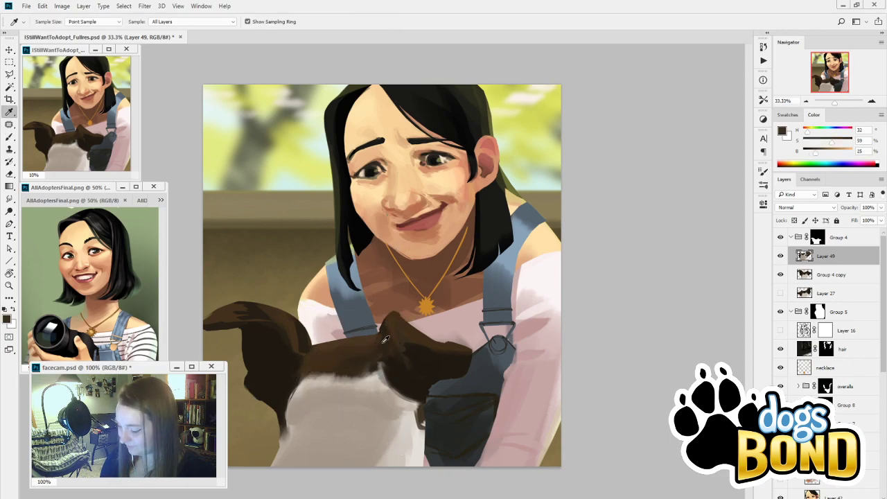
{"action": "left_click", "coordinate": [389, 282], "text": "alt"}
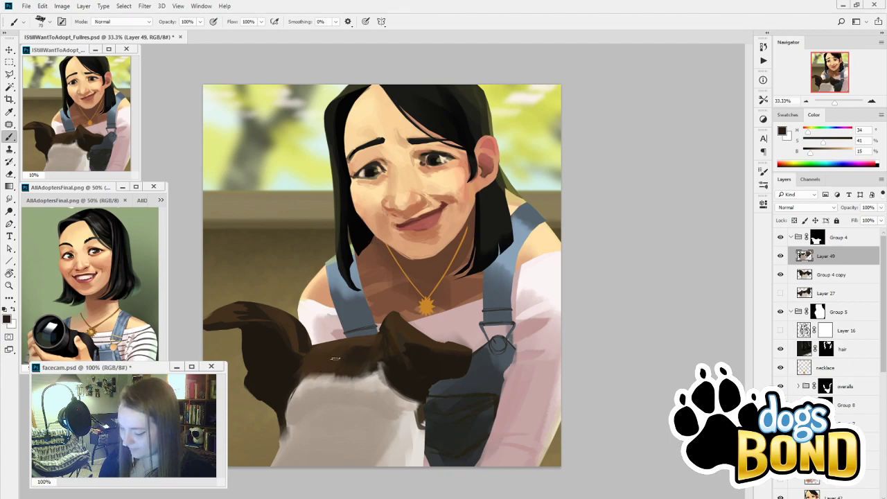
{"action": "left_click", "coordinate": [338, 357], "text": "alt"}
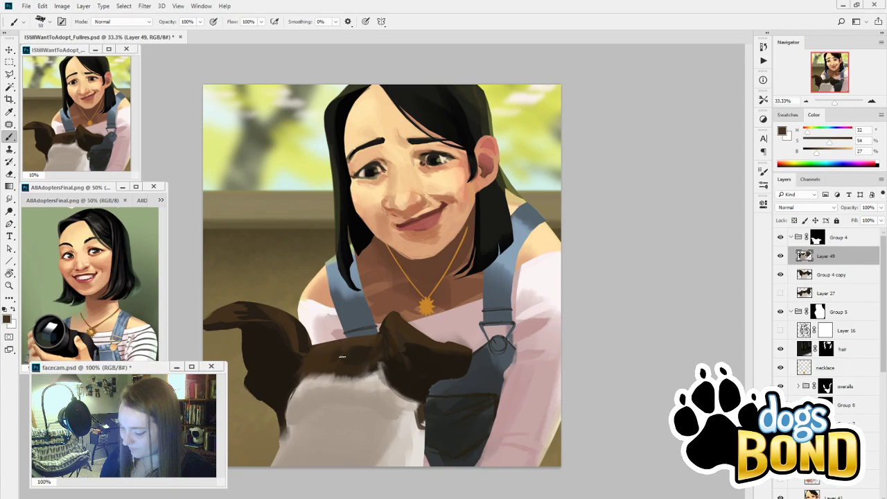
{"action": "key", "text": "]"}
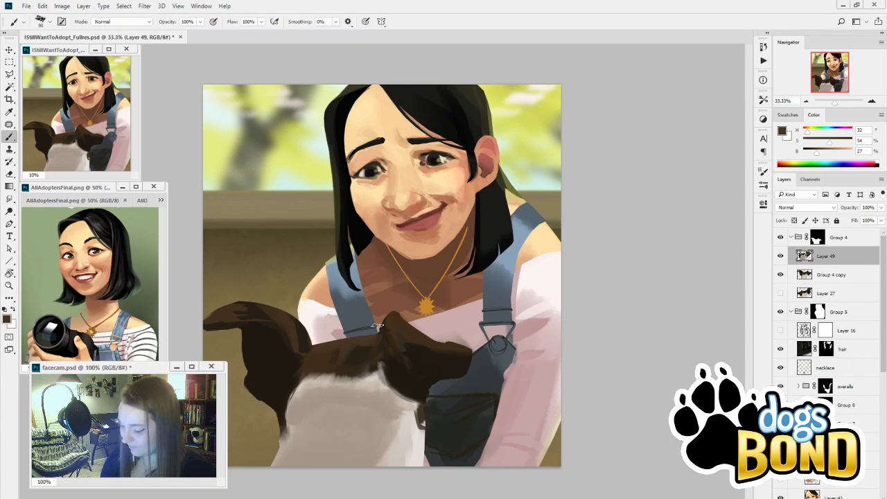
Blend dark brown across the band between the ears at 200 px and add near-black strokes beside the right ear at 80 px
{"action": "left_click", "coordinate": [352, 366], "text": "alt"}
{"action": "key", "text": "]"}
{"action": "key", "text": "]"}
{"action": "key", "text": "]"}
{"action": "key", "text": "]"}
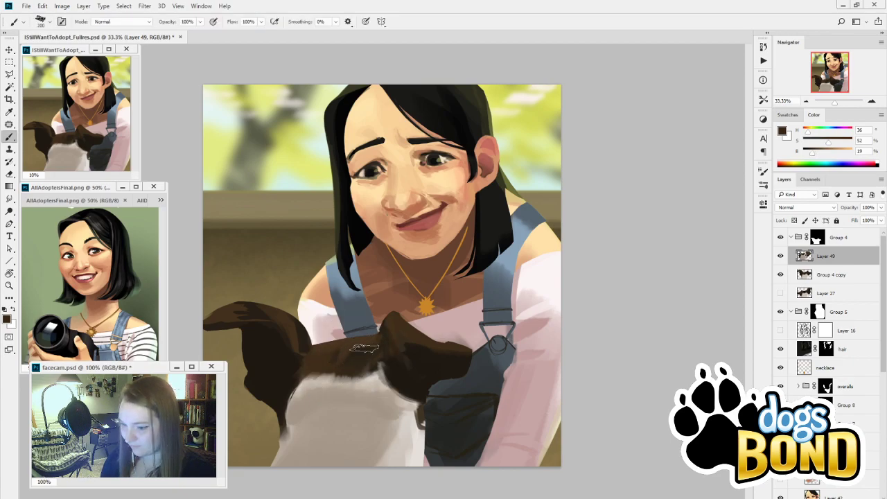
{"action": "key", "text": "alt"}
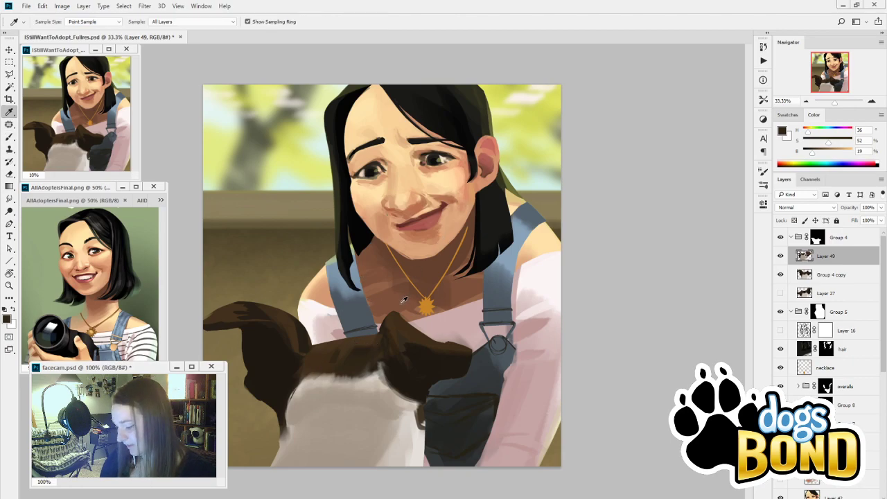
{"action": "left_click", "coordinate": [404, 376], "text": "alt"}
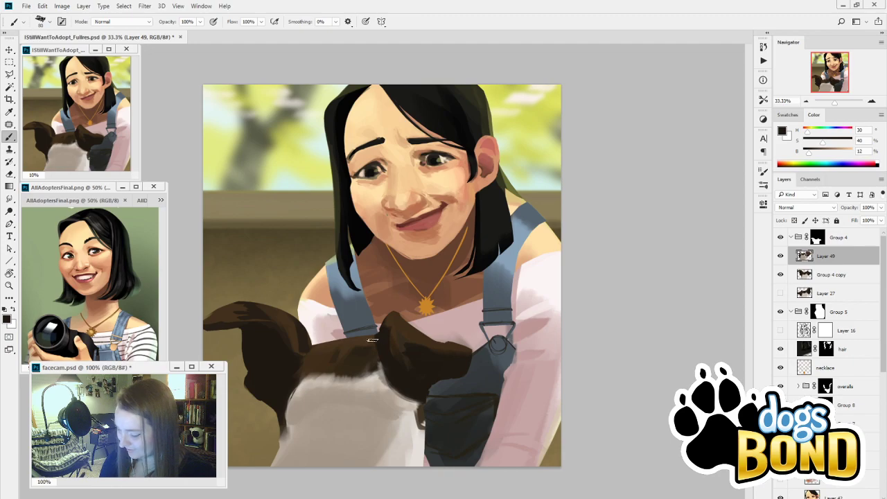
Sample lighter browns from the right ear's tip and repaint the ear's upper edge with a brush of about 90 px
{"action": "left_click", "coordinate": [388, 317], "text": "alt"}
{"action": "key", "text": "bracketleft"}
{"action": "key", "text": "bracketleft"}
{"action": "key", "text": "bracketleft"}
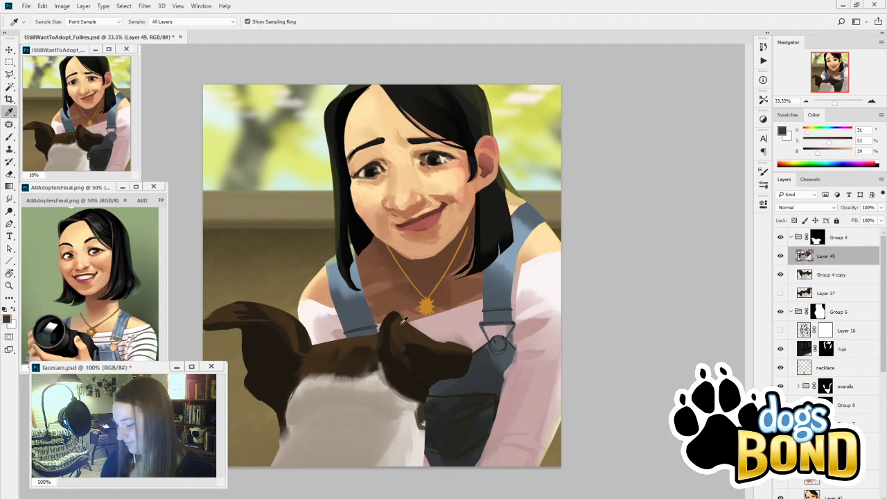
{"action": "left_click", "coordinate": [396, 319], "text": "alt"}
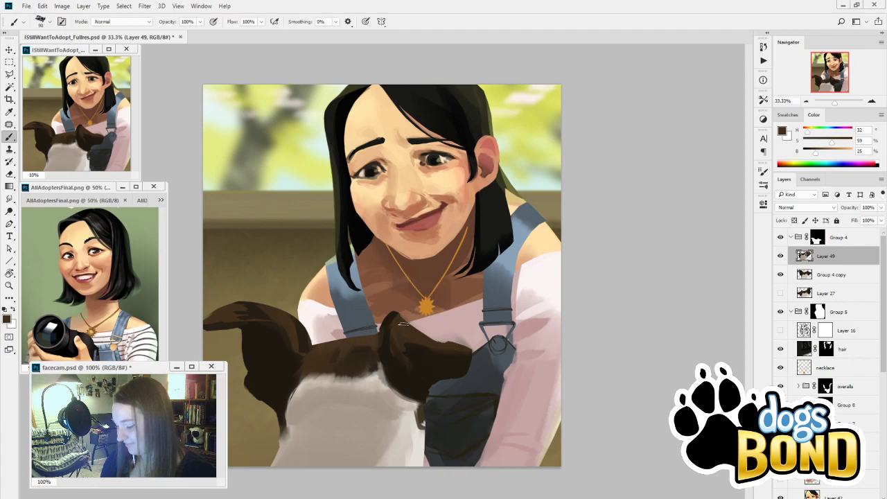
{"action": "key", "text": "alt"}
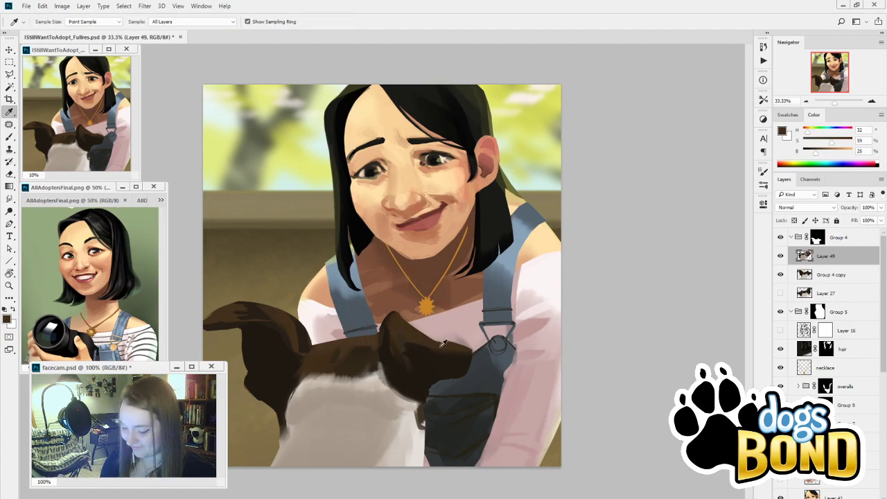
{"action": "key", "text": "alt"}
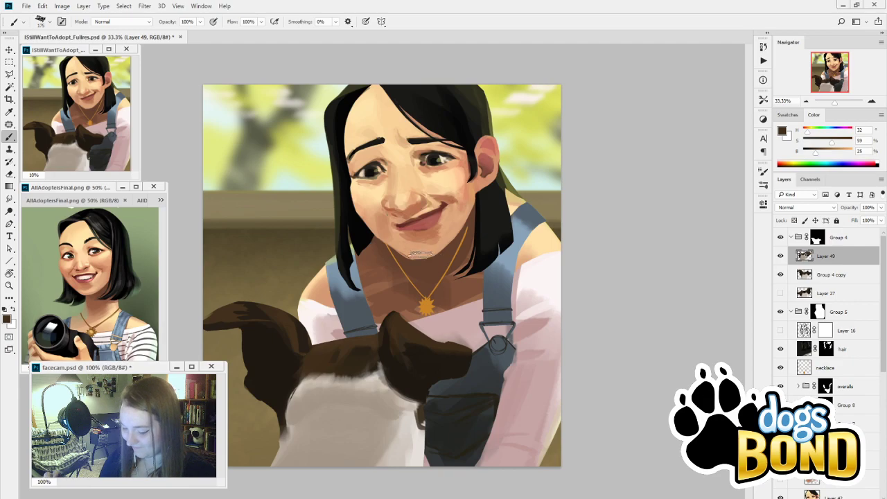
Sample yellow-green from the background, darken it to an olive of brightness 52, and tint the right ear's upper surface at 300 px
{"action": "left_click", "coordinate": [534, 125], "text": "alt"}
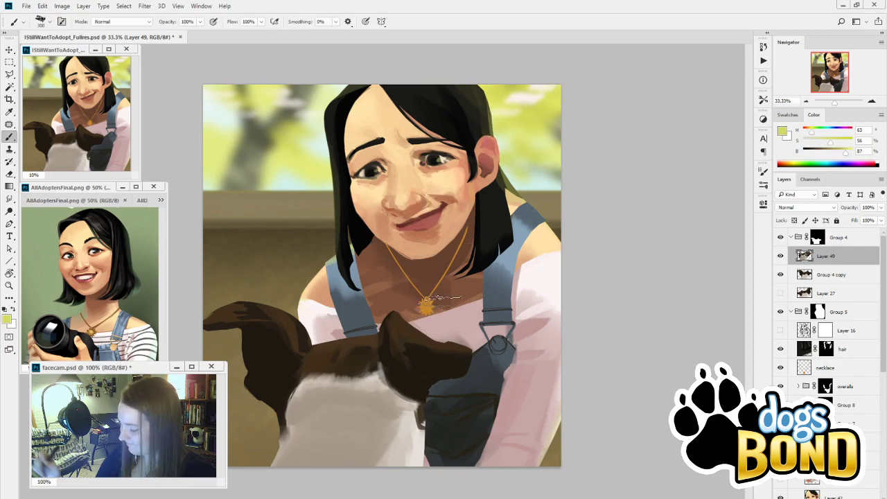
{"action": "left_click_drag", "start_coordinate": [408, 313], "coordinate": [430, 332]}
{"action": "key", "text": "alt"}
{"action": "left_click", "coordinate": [407, 317], "text": "alt"}
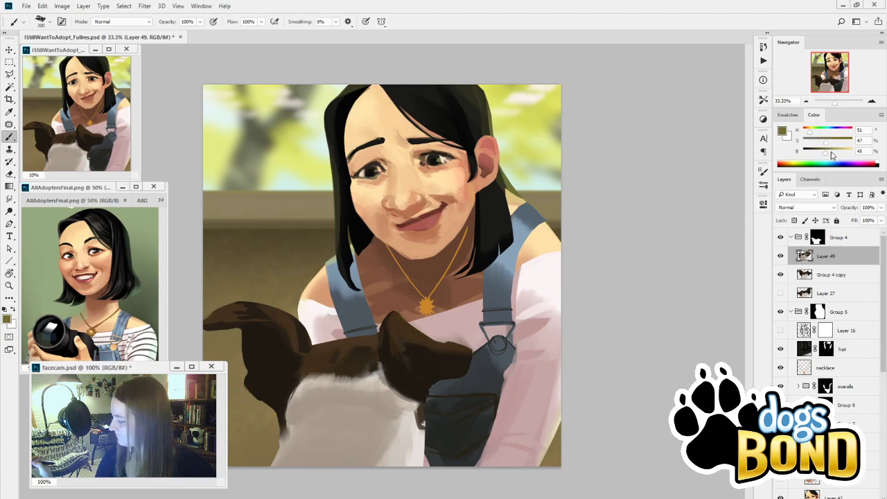
{"action": "left_click_drag", "start_coordinate": [833, 156], "coordinate": [829, 155]}
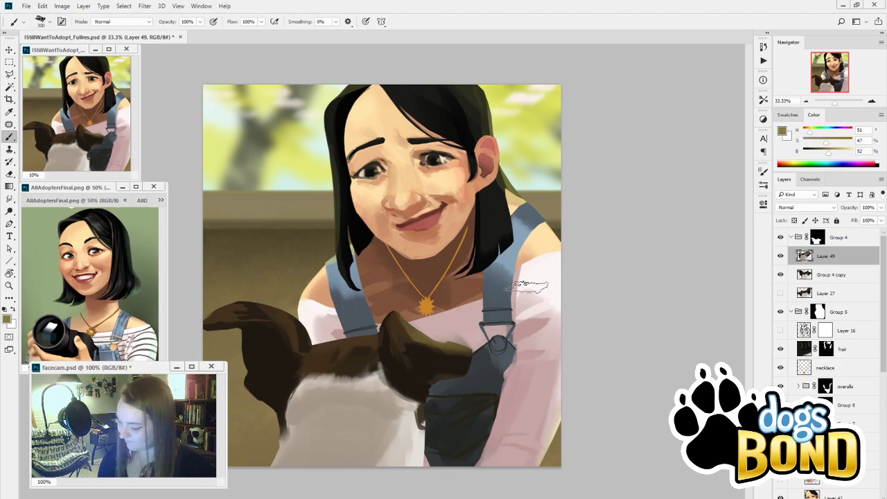
Sample dark browns from the right ear, set the brush angle to 76°, and work small strokes into the ear at 45 to 100 px
{"action": "left_click", "coordinate": [404, 339], "text": "alt"}
{"action": "key", "text": "bracketleft"}
{"action": "key", "text": "bracketleft"}
{"action": "key", "text": "bracketleft"}
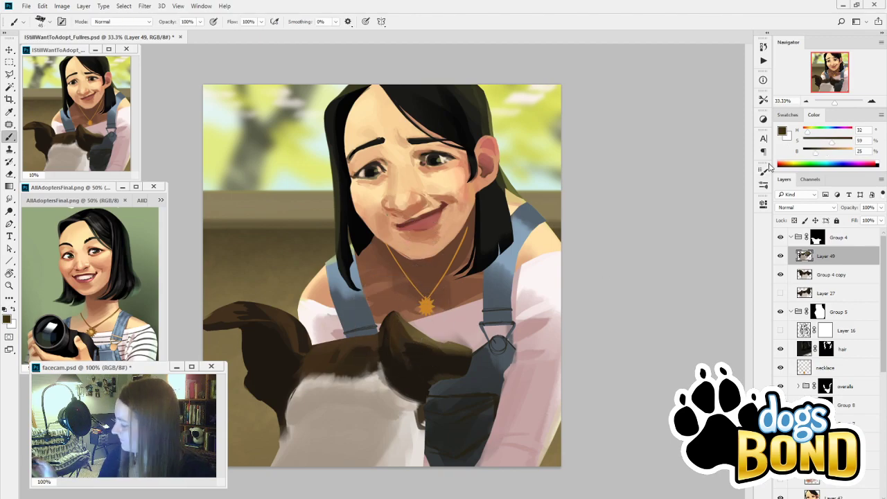
{"action": "left_click", "coordinate": [763, 184]}
{"action": "left_click", "coordinate": [559, 169]}
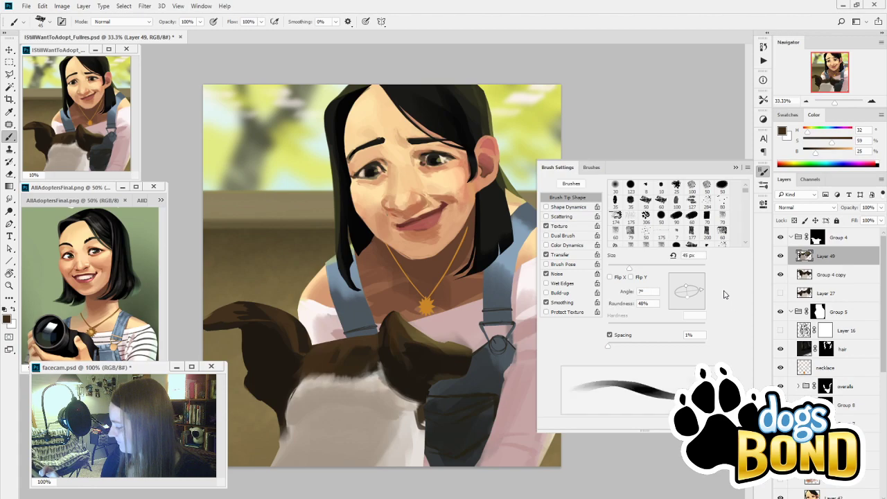
{"action": "left_click", "coordinate": [389, 327], "text": "alt"}
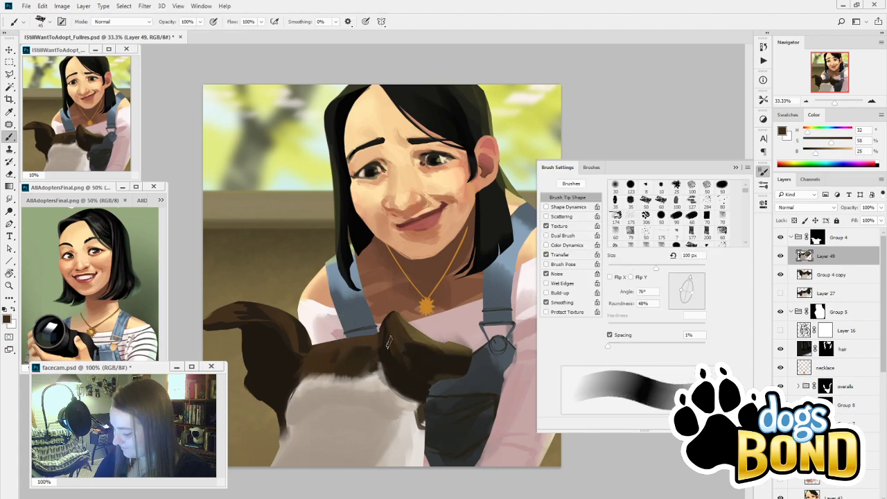
{"action": "key", "text": "bracketleft"}
{"action": "key", "text": "bracketleft"}
{"action": "key", "text": "bracketleft"}
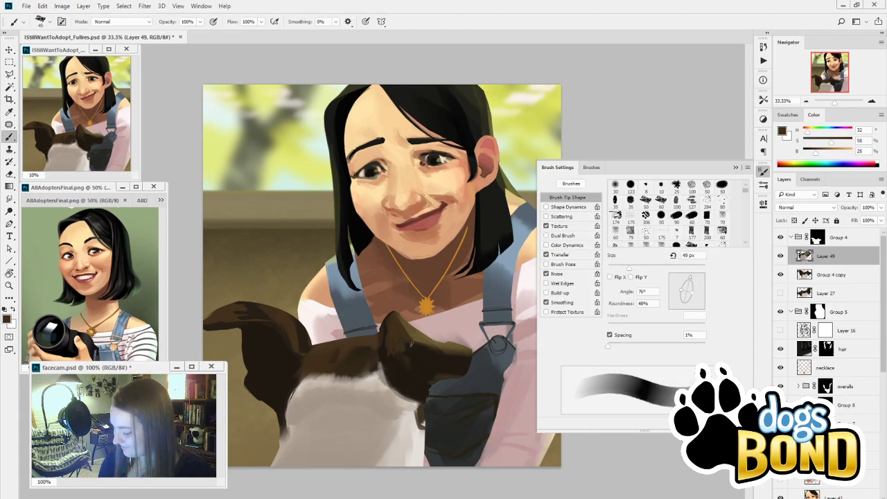
Set the brush angle to 40° and paint the inside of the right ear at 70 px with sampled dark browns
{"action": "mouse_move", "coordinate": [694, 281]}
{"action": "left_mouse_down"}
{"action": "mouse_move", "coordinate": [706, 287]}
{"action": "mouse_move", "coordinate": [702, 278]}
{"action": "left_mouse_up"}
{"action": "key", "text": "bracketright"}
{"action": "key", "text": "bracketright"}
{"action": "key", "text": "bracketright"}
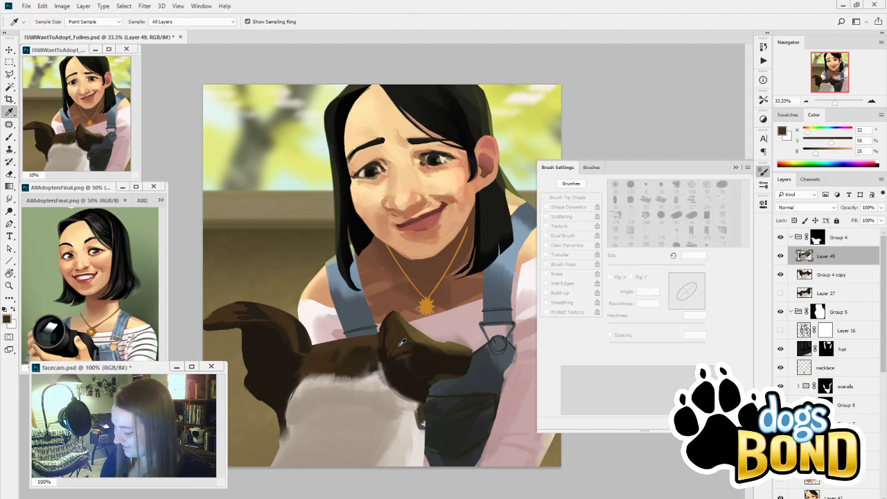
{"action": "left_click", "coordinate": [396, 350], "text": "alt"}
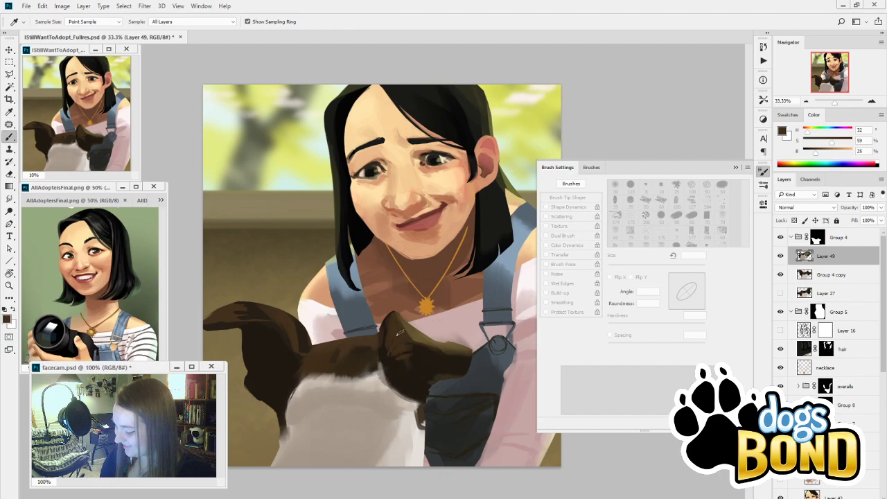
{"action": "left_click", "coordinate": [399, 333], "text": "alt"}
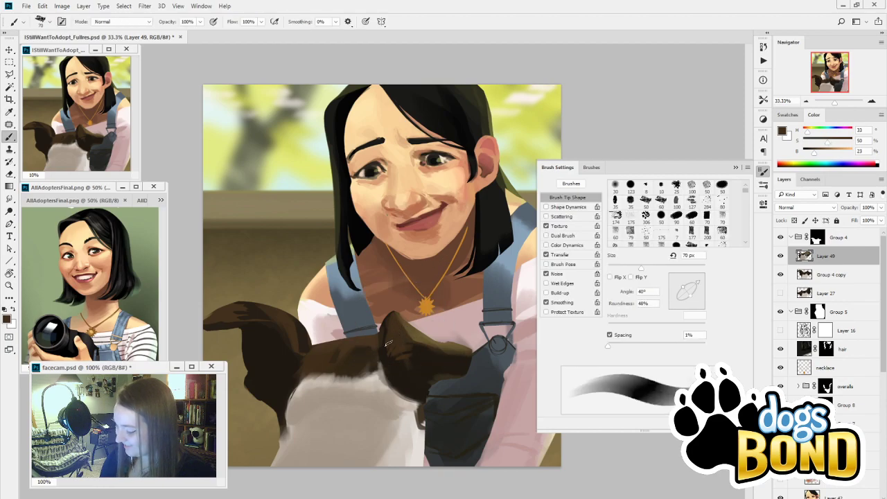
Sample near-black inside the right ear and deepen its shadow at 100 to 150 px, turning the brush angle to -34°
{"action": "left_click", "coordinate": [398, 351], "text": "alt"}
{"action": "key", "text": "bracketright"}
{"action": "key", "text": "bracketright"}
{"action": "key", "text": "bracketright"}
{"action": "key", "text": "bracketright"}
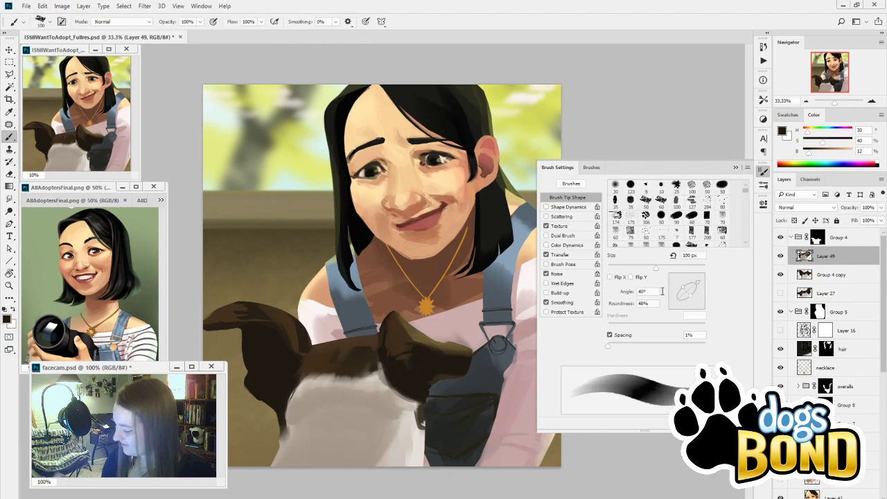
{"action": "left_click_drag", "start_coordinate": [698, 283], "coordinate": [705, 310]}
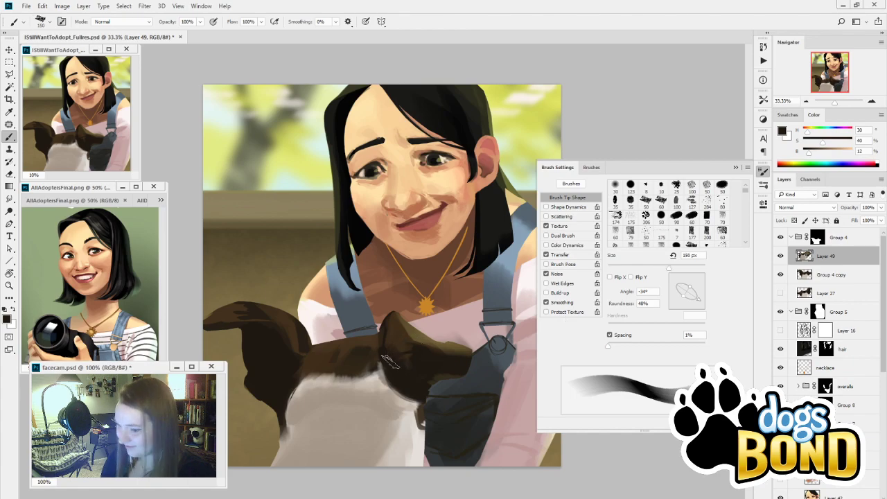
Brighten a sampled brown to 40 and add fur strokes inside the right ear at 56° and 40 to 60 px, softening with darker brown
{"action": "left_click", "coordinate": [398, 322], "text": "alt"}
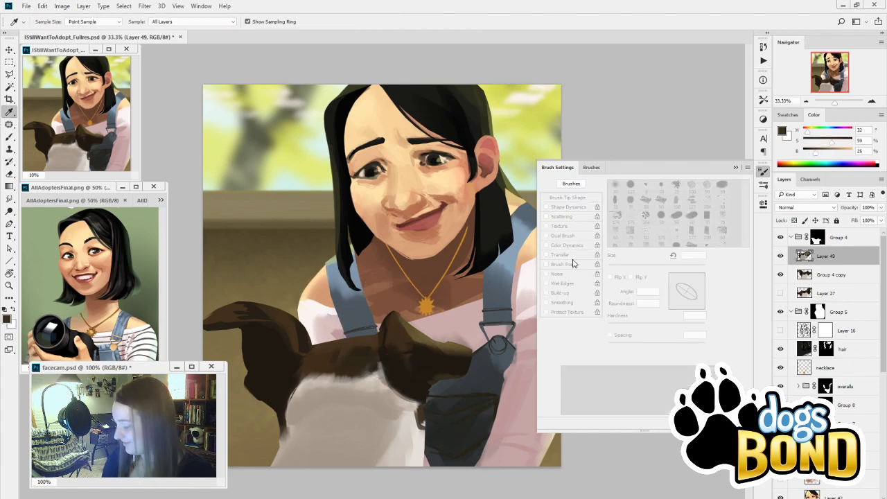
{"action": "left_click", "coordinate": [824, 154]}
{"action": "key", "text": "b"}
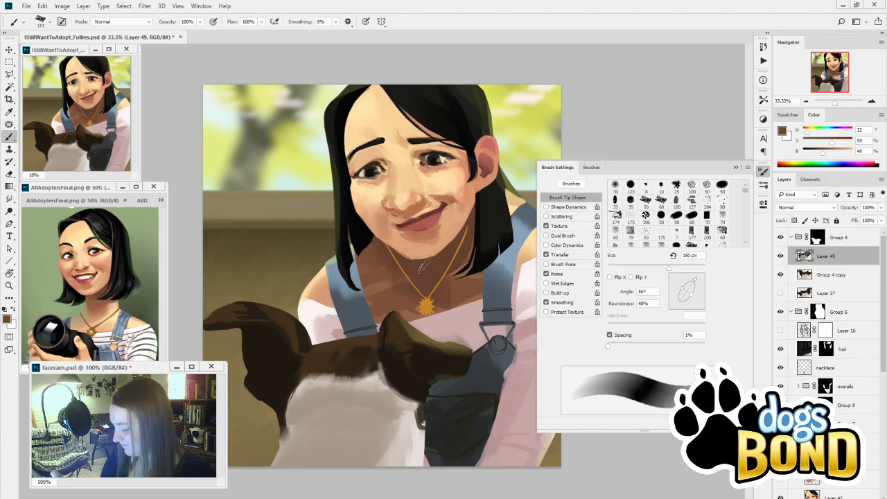
{"action": "key", "text": "bracketleft"}
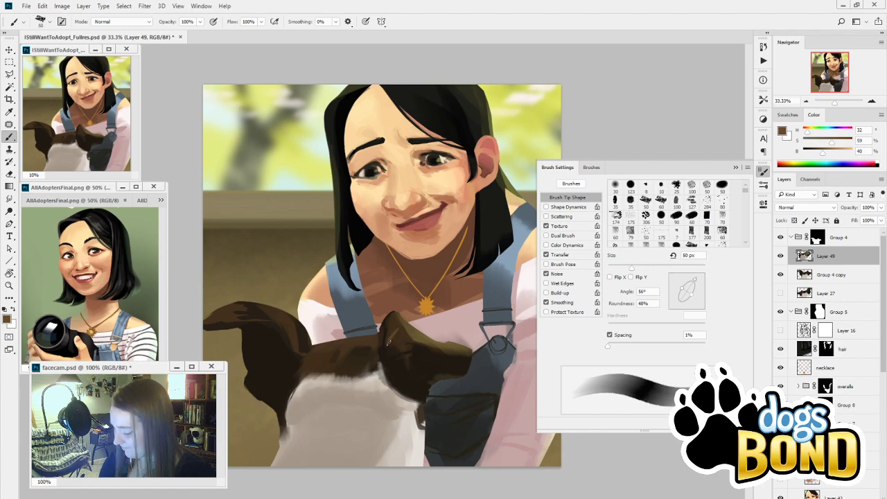
{"action": "key", "text": "bracketleft"}
{"action": "key", "text": "bracketleft"}
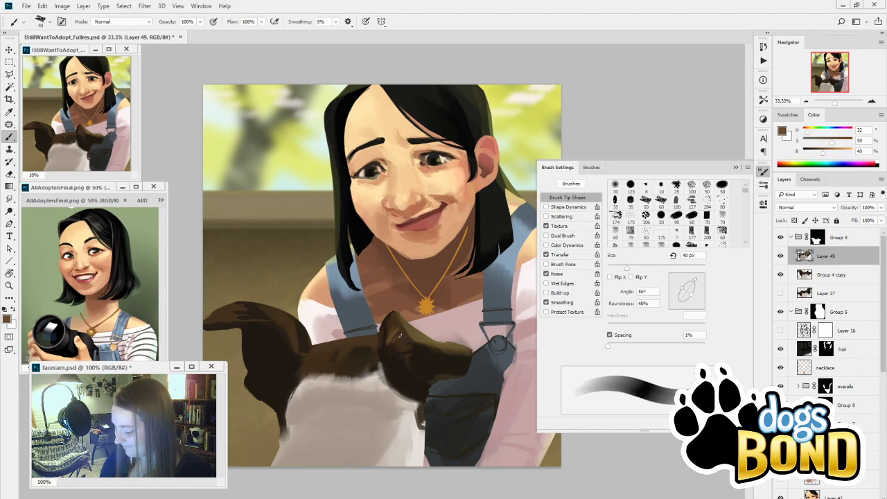
{"action": "key", "text": "bracketright"}
{"action": "key", "text": "bracketright"}
{"action": "key", "text": "bracketright"}
{"action": "key", "text": "bracketright"}
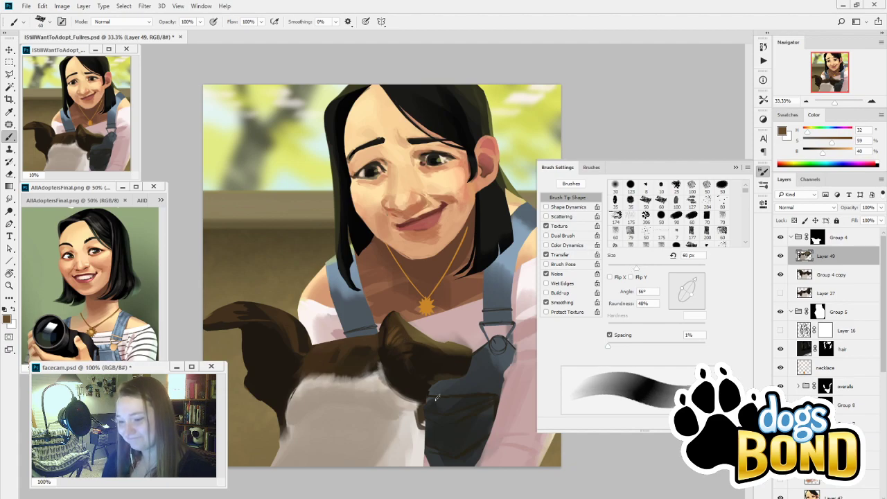
{"action": "left_click", "coordinate": [404, 333], "text": "alt"}
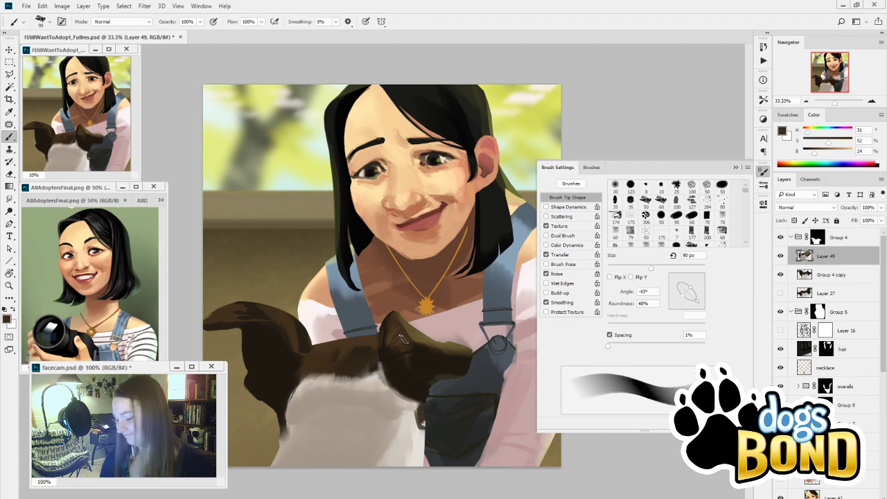
Sample near-black and dark brown from the left ear and smooth its upper surface with a brush of 150 to 300 px
{"action": "left_click", "coordinate": [263, 340], "text": "alt"}
{"action": "key", "text": "bracketright"}
{"action": "key", "text": "bracketright"}
{"action": "key", "text": "bracketright"}
{"action": "key", "text": "bracketright"}
{"action": "key", "text": "bracketright"}
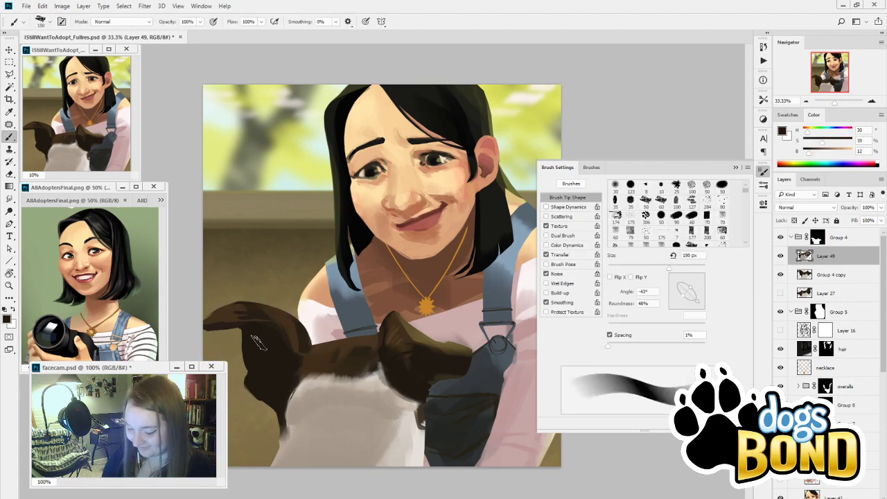
{"action": "key", "text": "bracketright"}
{"action": "left_click", "coordinate": [224, 312], "text": "alt"}
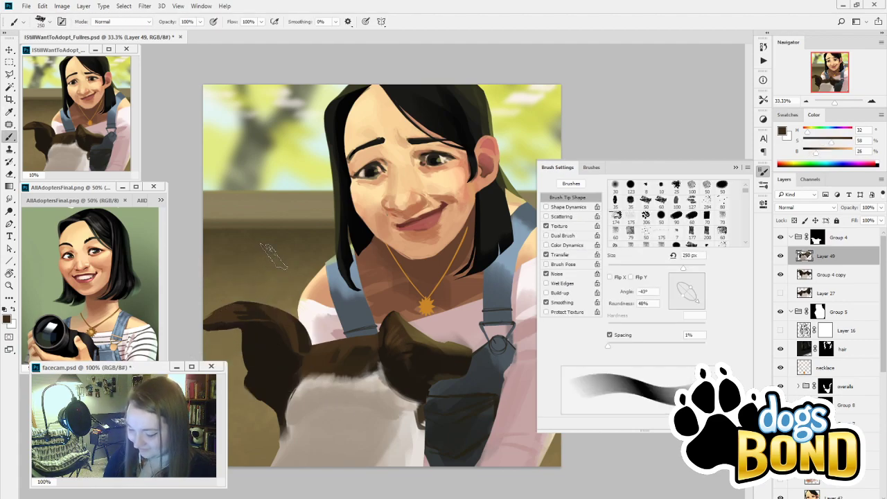
{"action": "key", "text": "bracketright"}
{"action": "left_click_drag", "start_coordinate": [202, 318], "coordinate": [263, 307]}
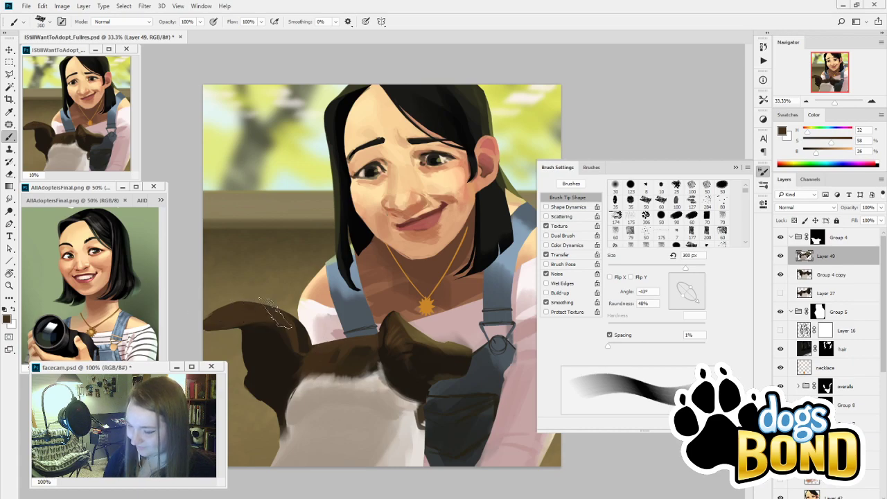
Refine the left ear's folded tip and shadow edge with sampled near-black and dark brown at 90 to 125 px
{"action": "left_click", "coordinate": [262, 342], "text": "alt"}
{"action": "key", "text": "bracketleft"}
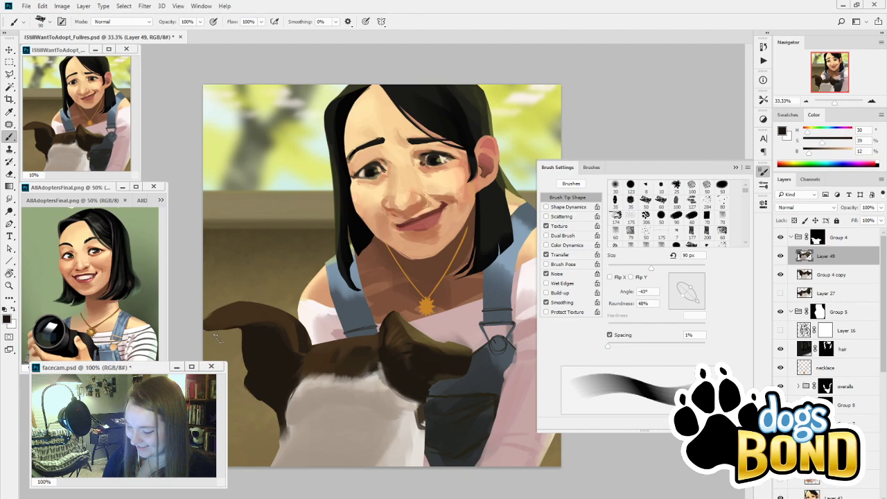
{"action": "left_click", "coordinate": [236, 323], "text": "alt"}
{"action": "key", "text": "bracketright"}
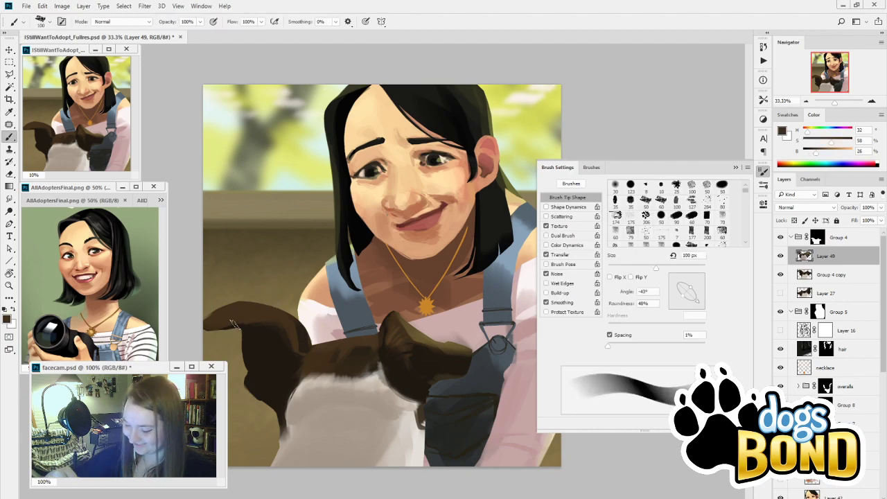
{"action": "left_click_drag", "start_coordinate": [275, 320], "coordinate": [282, 323]}
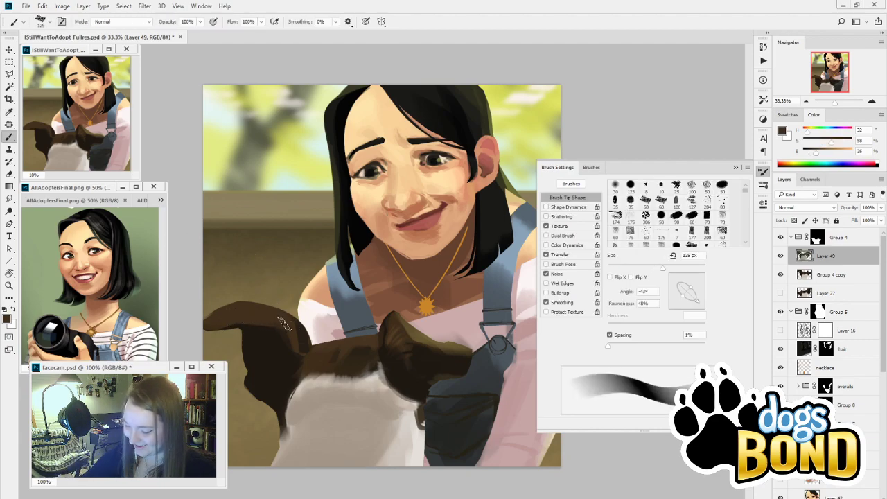
{"action": "left_click", "coordinate": [307, 337], "text": "alt"}
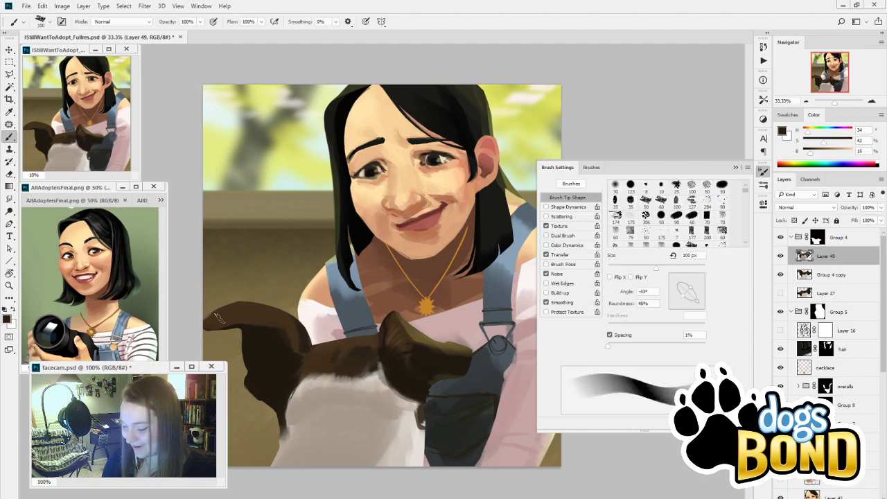
Set the brush angle to -101° and shade the left ear's inner area with very dark brown, enlarging the brush to 200 px
{"action": "left_click_drag", "start_coordinate": [698, 303], "coordinate": [683, 305]}
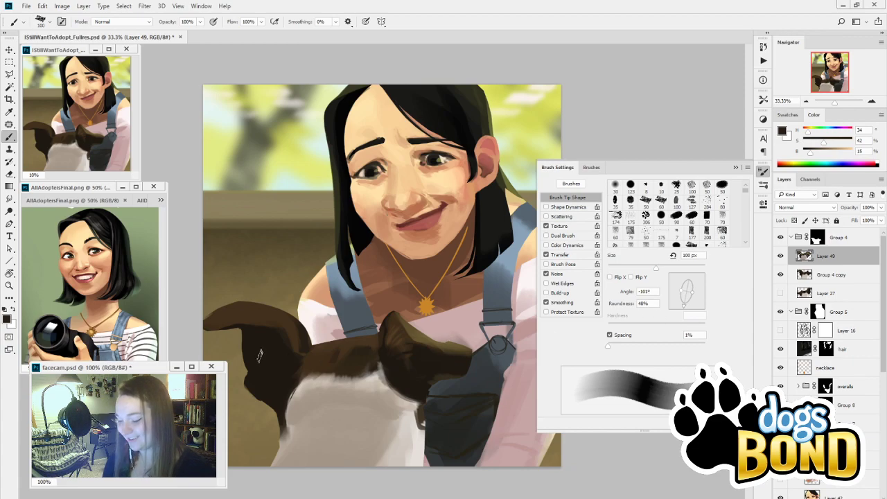
{"action": "key", "text": "bracketright"}
{"action": "key", "text": "bracketright"}
{"action": "key", "text": "bracketright"}
{"action": "key", "text": "bracketright"}
{"action": "key", "text": "bracketright"}
{"action": "key", "text": "bracketright"}
{"action": "key", "text": "bracketleft"}
{"action": "key", "text": "bracketleft"}
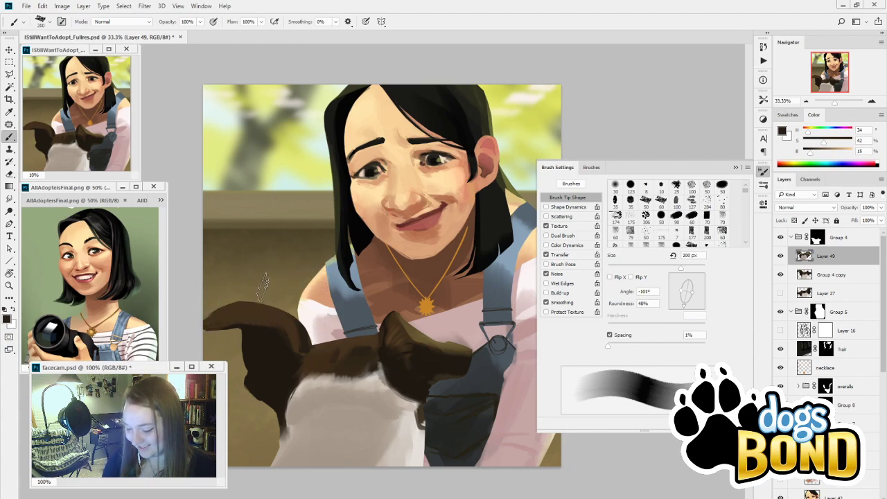
Try to tint the left ear's upper edge at 200 px with yellow-green and olive sampled from the background
{"action": "left_click", "coordinate": [519, 118], "text": "alt"}
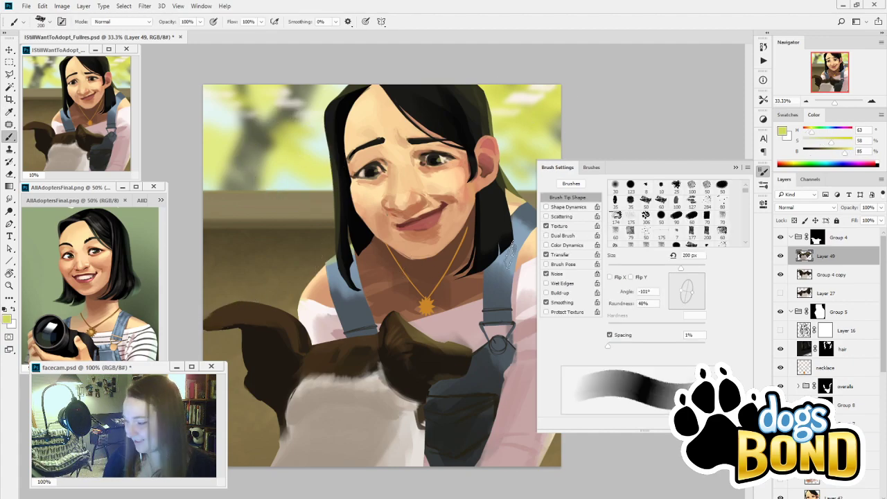
{"action": "left_click", "coordinate": [558, 94], "text": "alt"}
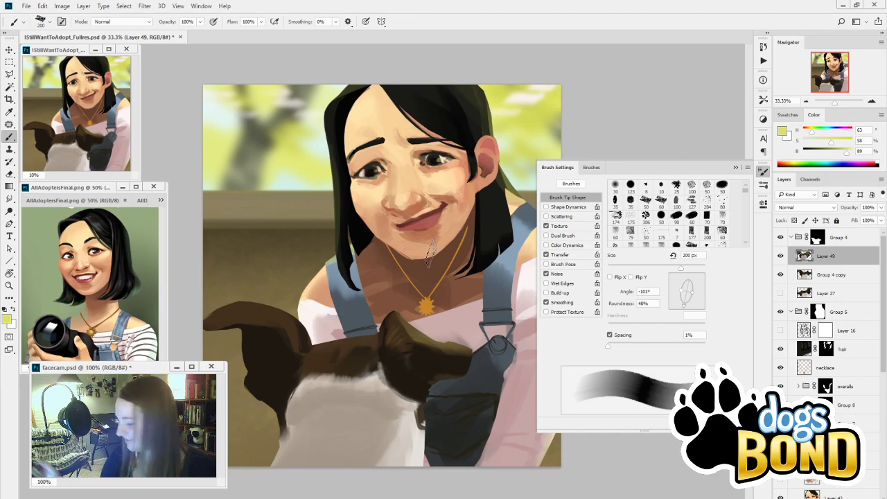
{"action": "left_click", "coordinate": [254, 294], "text": "alt"}
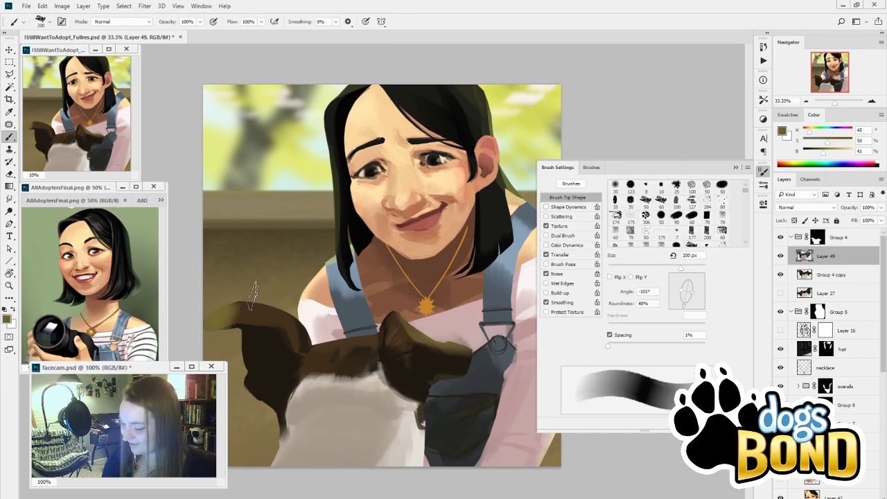
{"action": "key", "text": "ctrl+z"}
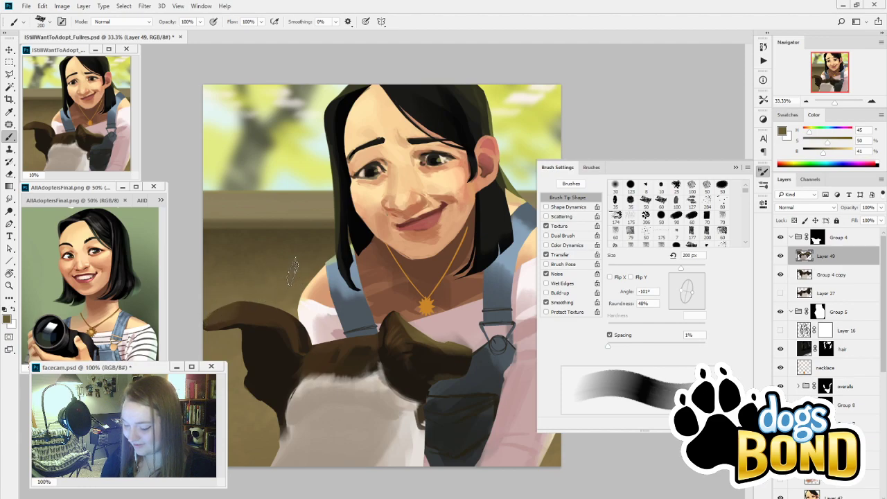
Sample dark brown from the left ear's tip and add fine fur strokes along its upper edge at 40 px
{"action": "key", "text": "i"}
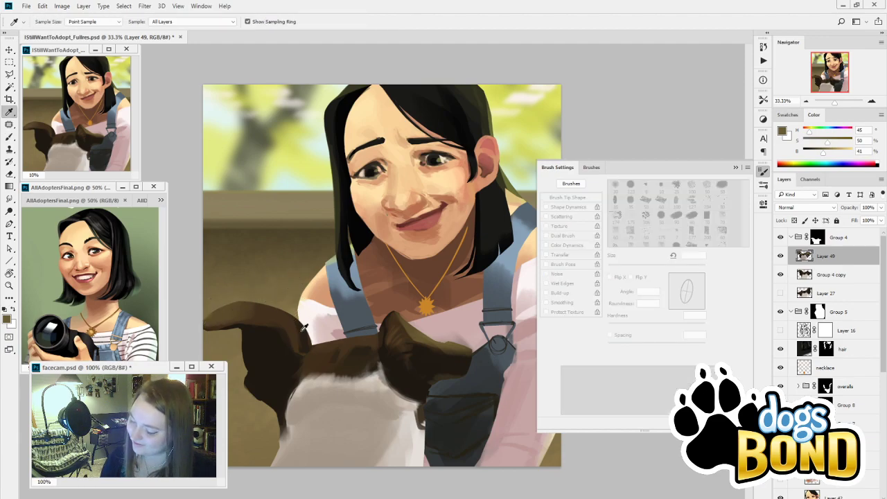
{"action": "left_click", "coordinate": [220, 312], "text": "alt"}
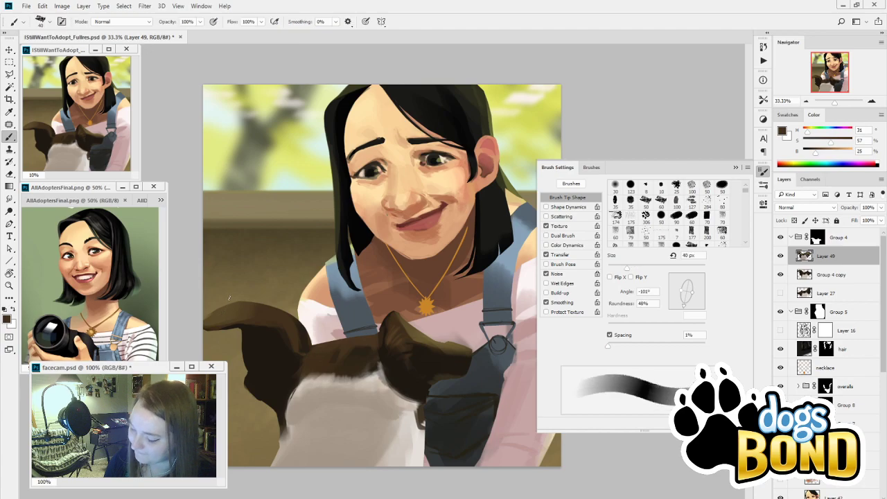
{"action": "key", "text": "bracketleft"}
{"action": "left_click_drag", "start_coordinate": [239, 310], "coordinate": [214, 313]}
{"action": "key", "text": "bracketright"}
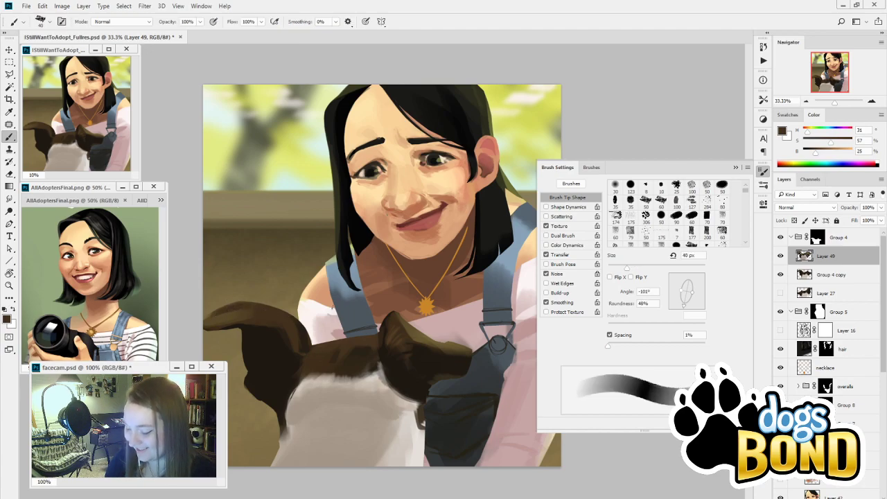
Sample dark browns around the left ear's base and refine the ear's inner folds at 35 to 40 px
{"action": "key", "text": "alt"}
{"action": "left_click", "coordinate": [306, 333], "text": "alt"}
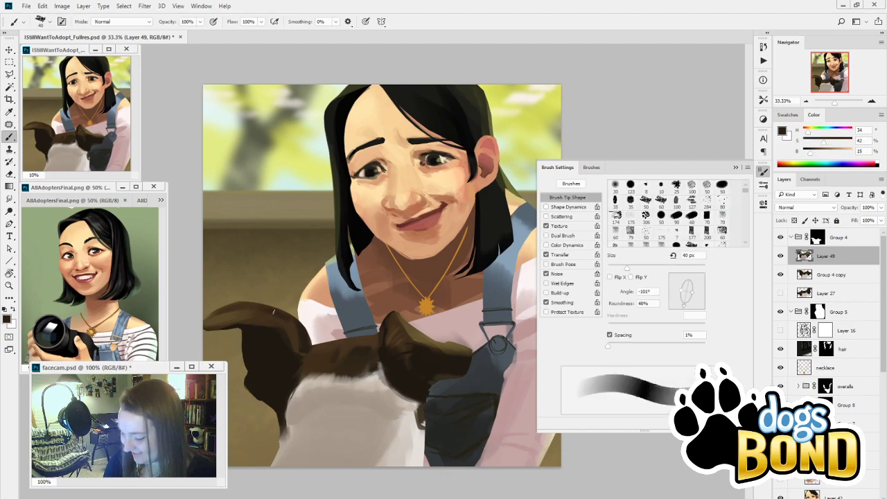
{"action": "left_click", "coordinate": [291, 325], "text": "alt"}
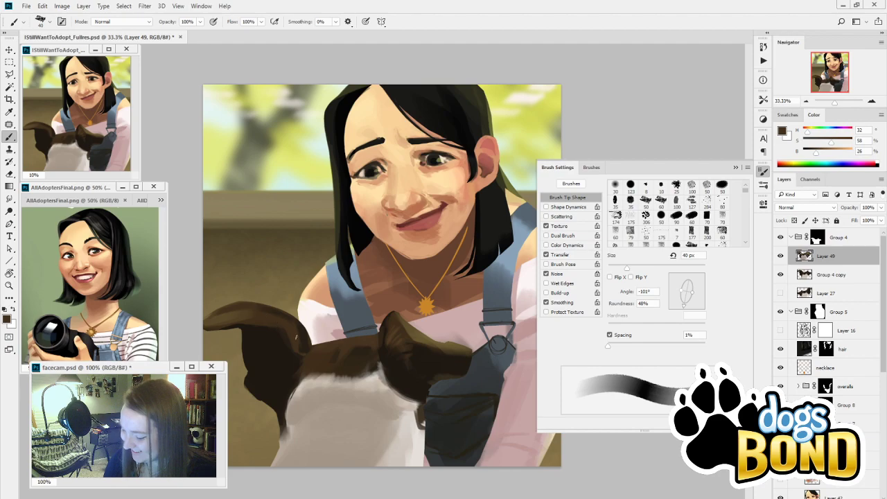
{"action": "key", "text": "bracketleft"}
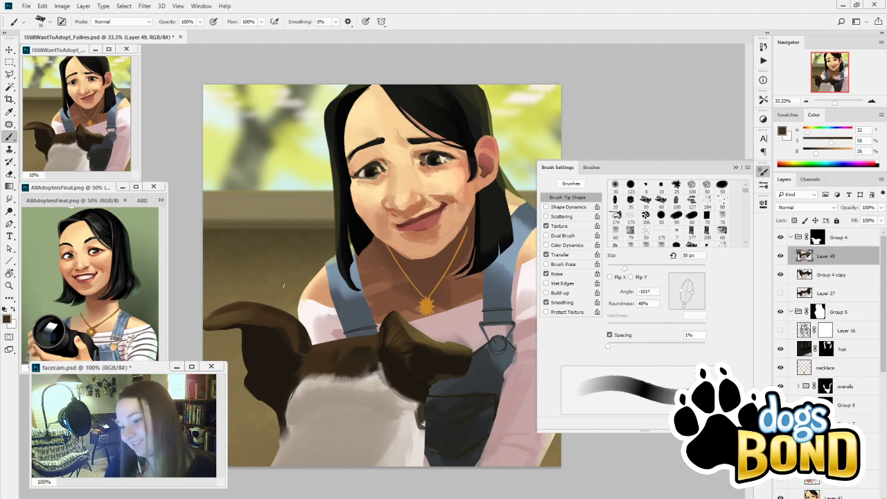
{"action": "left_click", "coordinate": [270, 295], "text": "alt"}
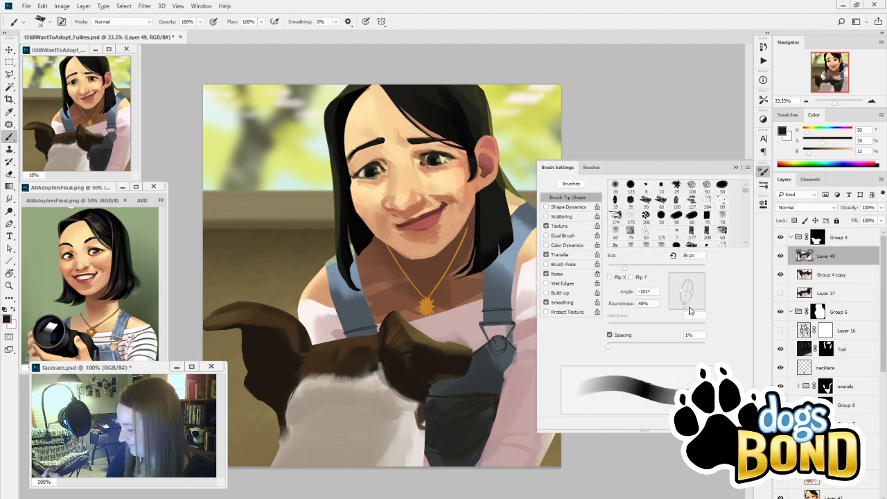
Set the brush angle to -87° and shade the left ear with very dark brown, enlarging the brush to 200 px
{"action": "left_click", "coordinate": [687, 307]}
{"action": "key", "text": "bracketright"}
{"action": "key", "text": "bracketright"}
{"action": "key", "text": "bracketright"}
{"action": "key", "text": "bracketright"}
{"action": "key", "text": "bracketright"}
{"action": "key", "text": "bracketright"}
{"action": "key", "text": "bracketright"}
{"action": "key", "text": "bracketright"}
{"action": "key", "text": "bracketright"}
{"action": "key", "text": "bracketright"}
{"action": "key", "text": "bracketright"}
{"action": "key", "text": "bracketright"}
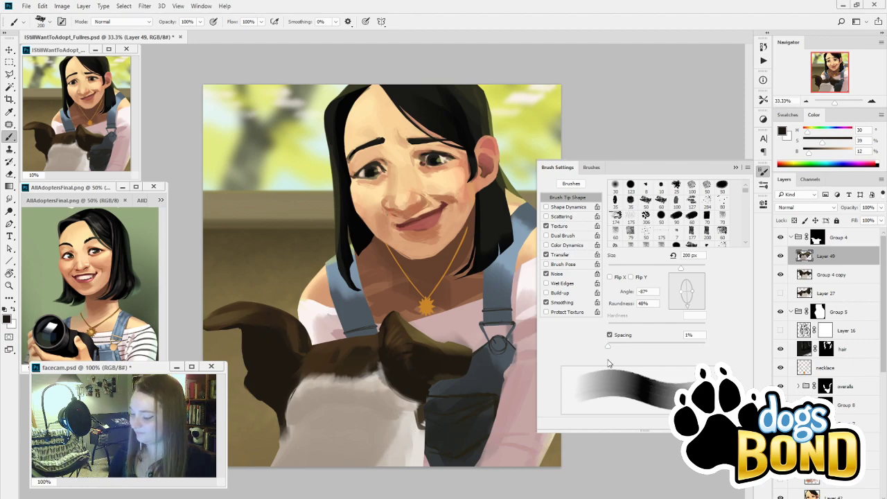
Set the brush angle to -9° and darken the right ear's lower edge with sampled near-black browns
{"action": "mouse_move", "coordinate": [687, 306]}
{"action": "left_mouse_down"}
{"action": "mouse_move", "coordinate": [703, 305]}
{"action": "mouse_move", "coordinate": [702, 293]}
{"action": "left_mouse_up"}
{"action": "left_click", "coordinate": [416, 376], "text": "alt"}
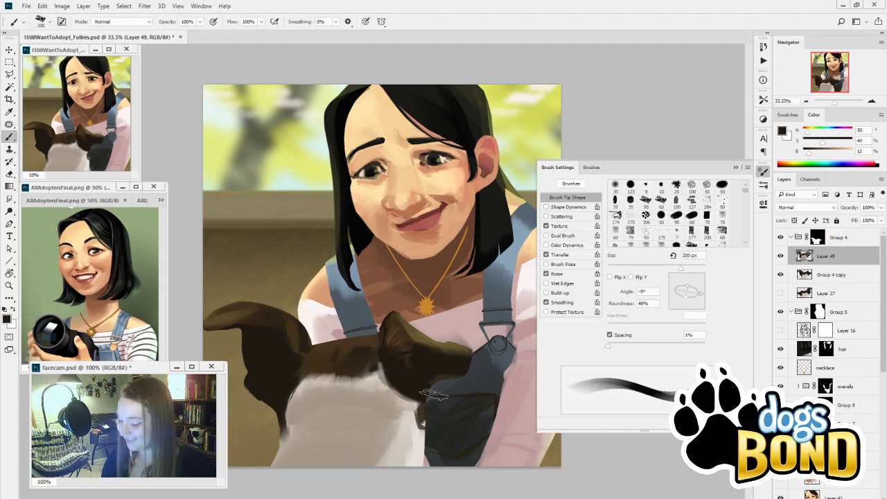
{"action": "left_click", "coordinate": [423, 419], "text": "alt"}
{"action": "left_click", "coordinate": [396, 370], "text": "alt"}
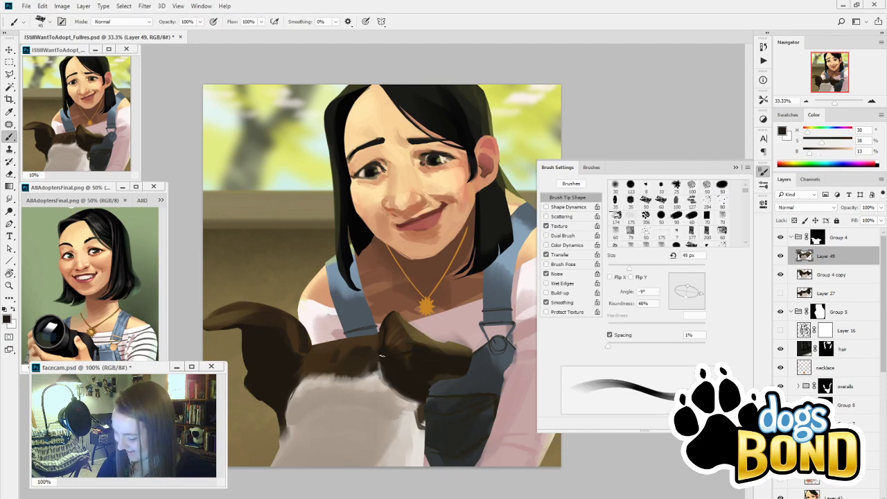
Blend the head fur beside the right ear's base with sampled dark browns at 30 to 60 px
{"action": "left_click", "coordinate": [381, 372], "text": "alt"}
{"action": "key", "text": "["}
{"action": "key", "text": "["}
{"action": "left_click_drag", "start_coordinate": [379, 361], "coordinate": [381, 376]}
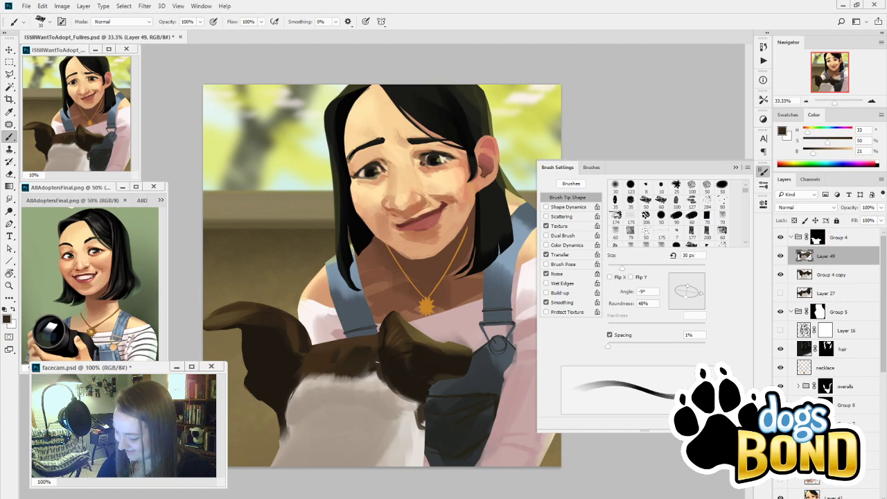
{"action": "left_click", "coordinate": [377, 361], "text": "alt"}
{"action": "key", "text": "bracketright"}
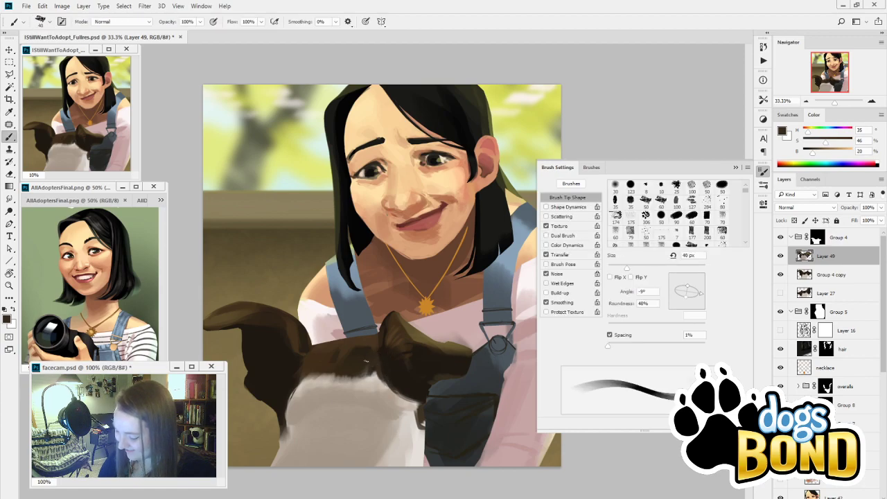
{"action": "left_click", "coordinate": [366, 361], "text": "alt"}
{"action": "key", "text": "bracketright"}
{"action": "key", "text": "bracketright"}
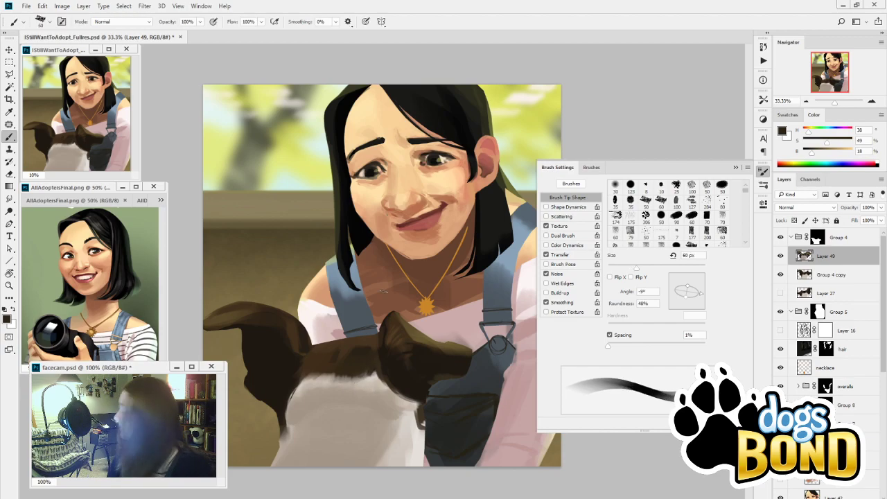
Sample warm light grey from the white fur and paint fur strokes along its upper edge at 72° and 35 to 40 px
{"action": "left_click", "coordinate": [326, 380], "text": "alt"}
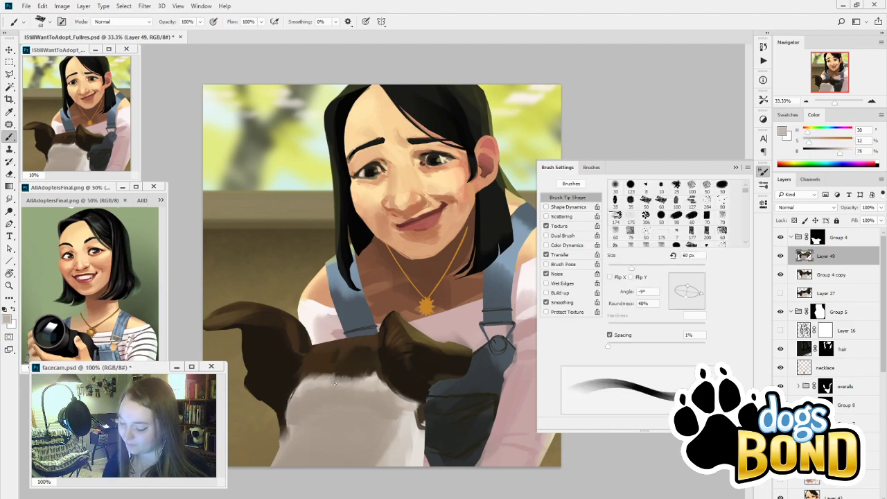
{"action": "key", "text": "bracketleft"}
{"action": "key", "text": "bracketleft"}
{"action": "left_click", "coordinate": [326, 375], "text": "alt"}
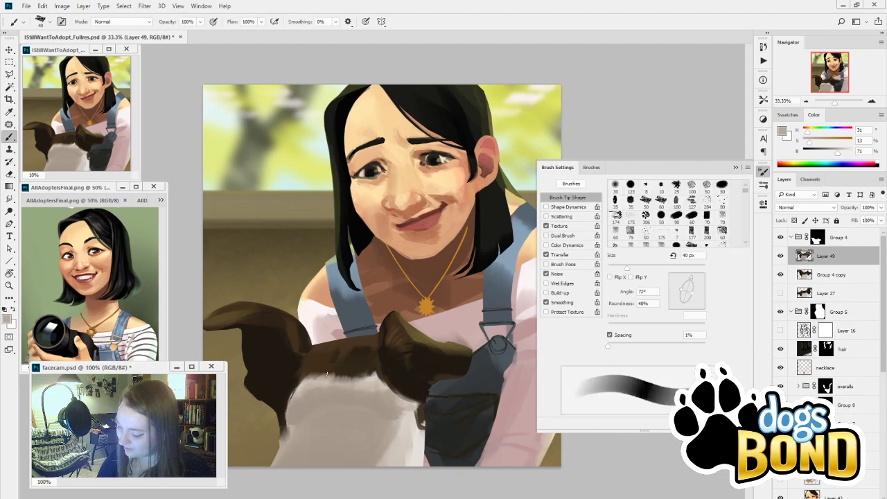
{"action": "key", "text": "bracketleft"}
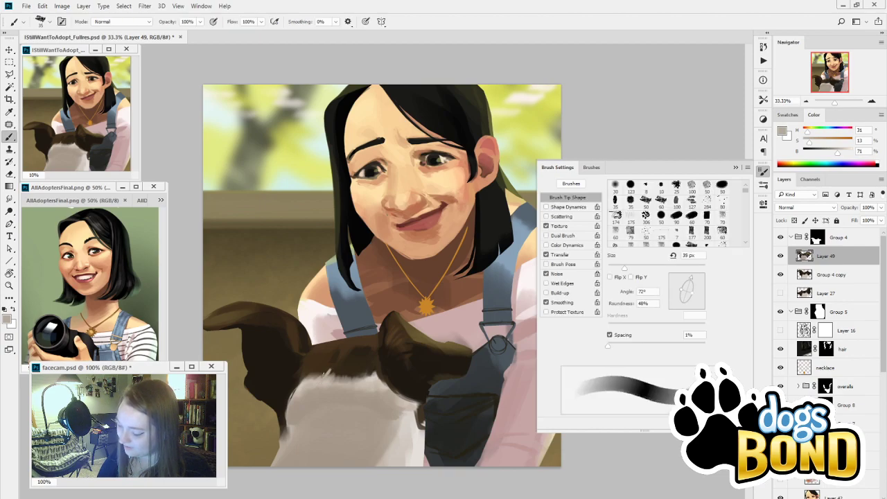
Sample dark brown from the top of the head and add fur strokes along the white patch's edge at 50 to 60 px
{"action": "left_click", "coordinate": [324, 359], "text": "alt"}
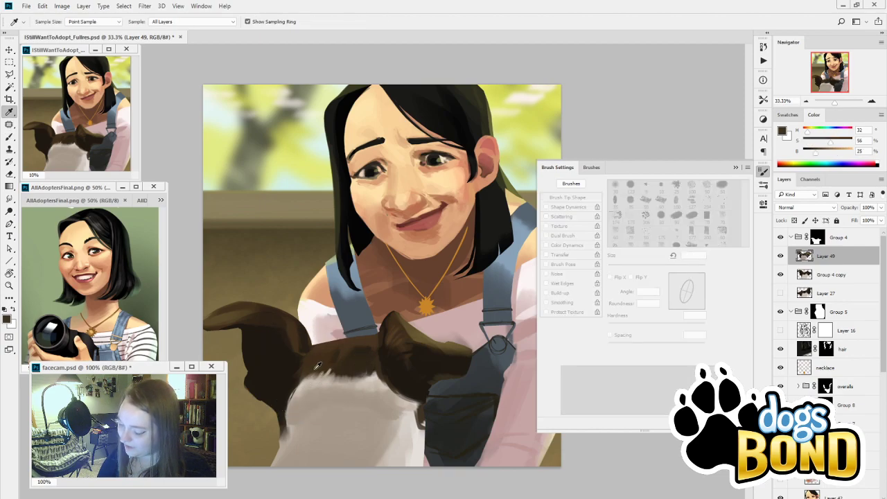
{"action": "key", "text": "bracketright"}
{"action": "key", "text": "bracketright"}
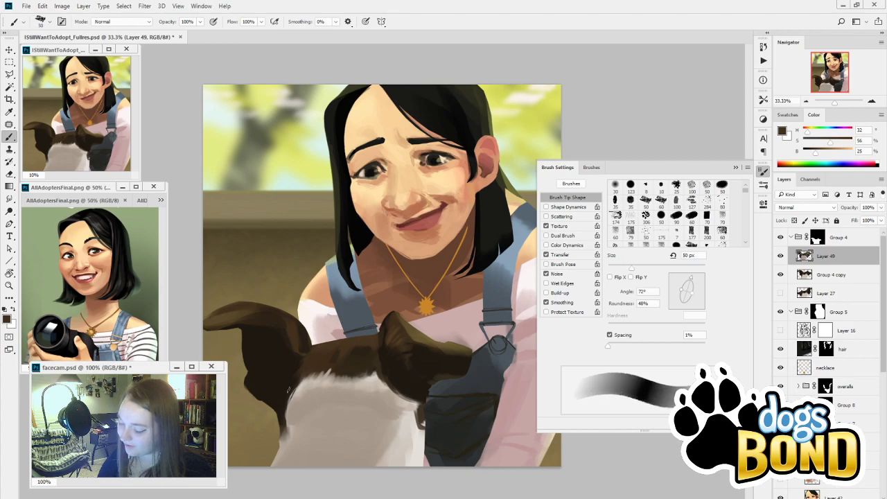
{"action": "key", "text": "bracketright"}
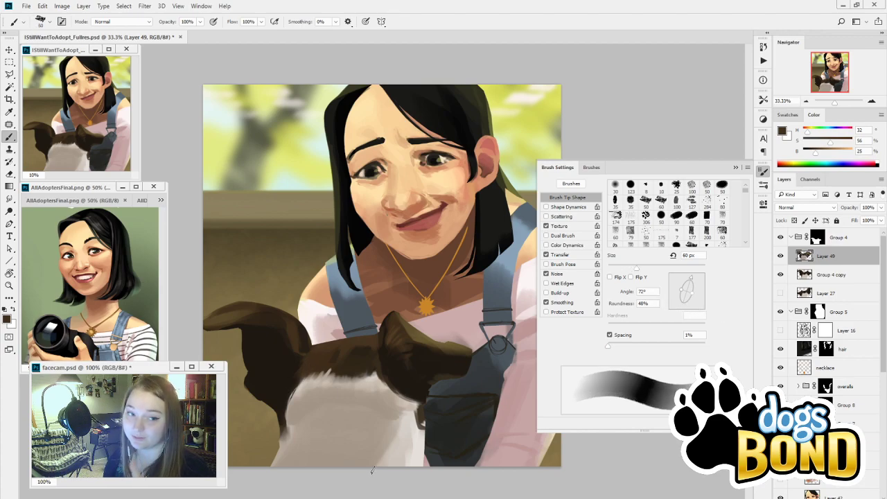
Set the brush angle to -131° and texture the brown fur on top of the head at 40 to 60 px
{"action": "mouse_move", "coordinate": [683, 310]}
{"action": "left_mouse_down"}
{"action": "mouse_move", "coordinate": [694, 309]}
{"action": "mouse_move", "coordinate": [673, 313]}
{"action": "left_mouse_up"}
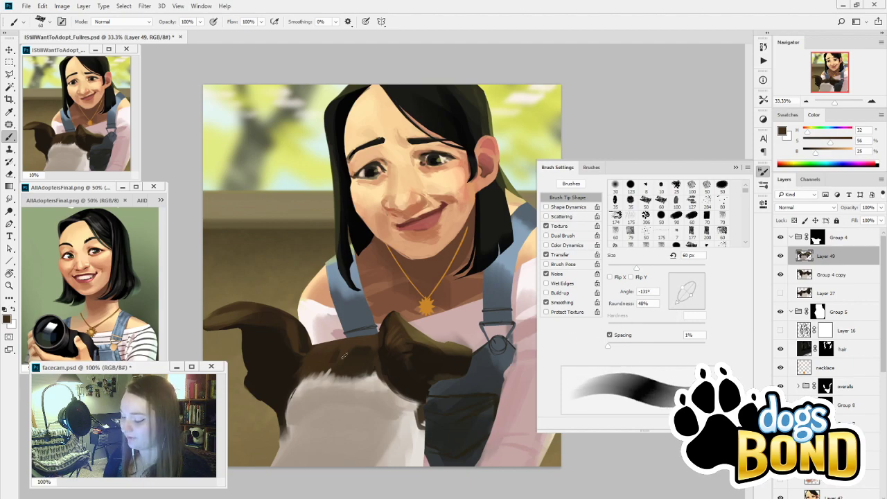
{"action": "key", "text": "bracketleft"}
{"action": "key", "text": "bracketleft"}
{"action": "key", "text": "bracketright"}
{"action": "key", "text": "bracketright"}
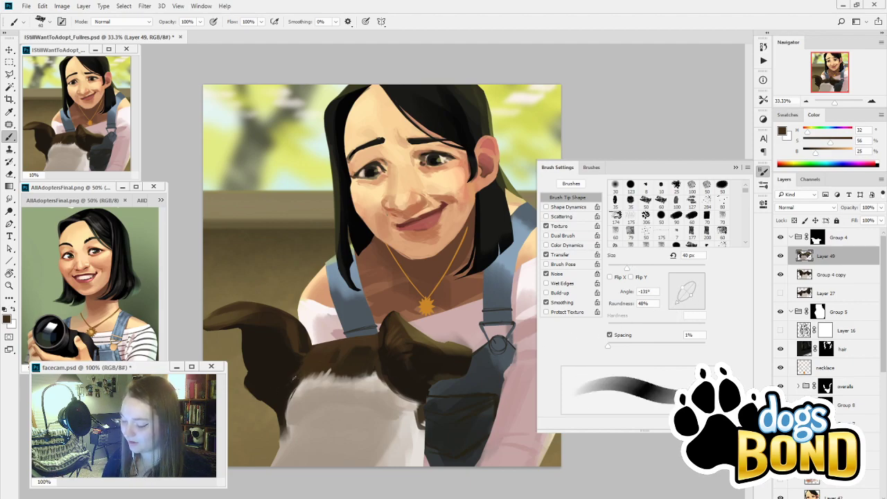
{"action": "left_click", "coordinate": [276, 394], "text": "alt"}
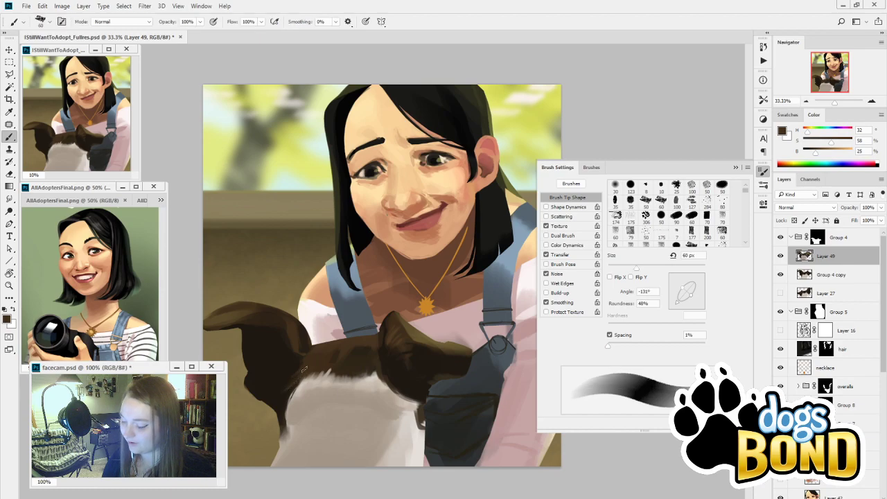
Sample very dark brown and shade the side of the head below the left ear at 250 px
{"action": "left_click", "coordinate": [291, 379], "text": "alt"}
{"action": "key", "text": "bracketright"}
{"action": "key", "text": "bracketright"}
{"action": "key", "text": "bracketright"}
{"action": "key", "text": "bracketright"}
{"action": "key", "text": "bracketright"}
{"action": "key", "text": "bracketright"}
{"action": "key", "text": "bracketright"}
{"action": "key", "text": "bracketright"}
{"action": "key", "text": "bracketright"}
{"action": "key", "text": "bracketright"}
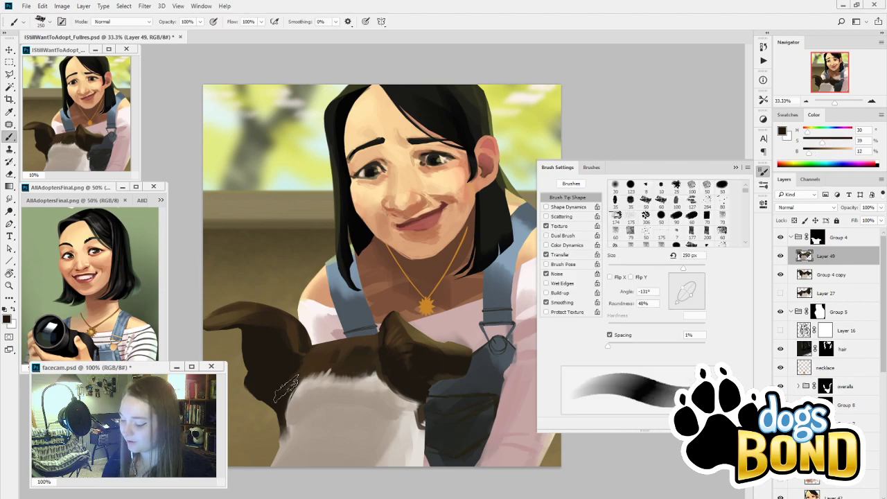
{"action": "left_click_drag", "start_coordinate": [302, 364], "coordinate": [257, 424]}
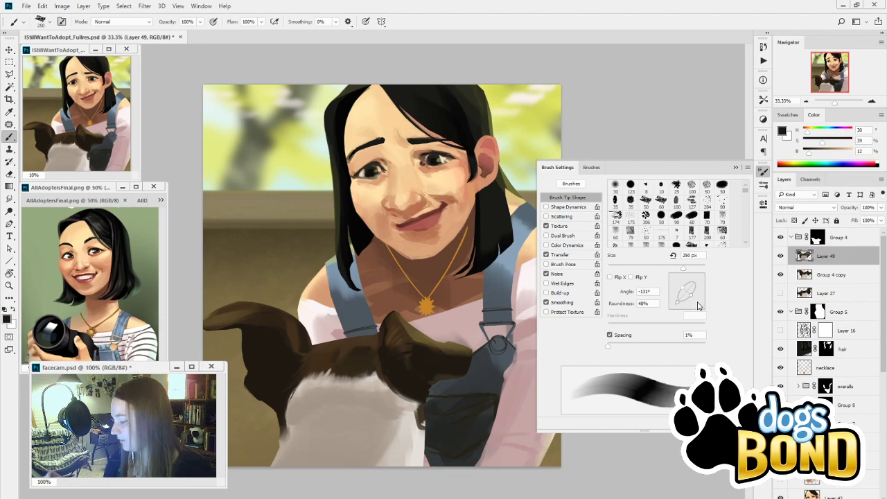
Sample brown from the dog, brighten it to 50%, and highlight the head fur between the ears at 32° and 175 px
{"action": "left_click", "coordinate": [375, 334], "text": "alt"}
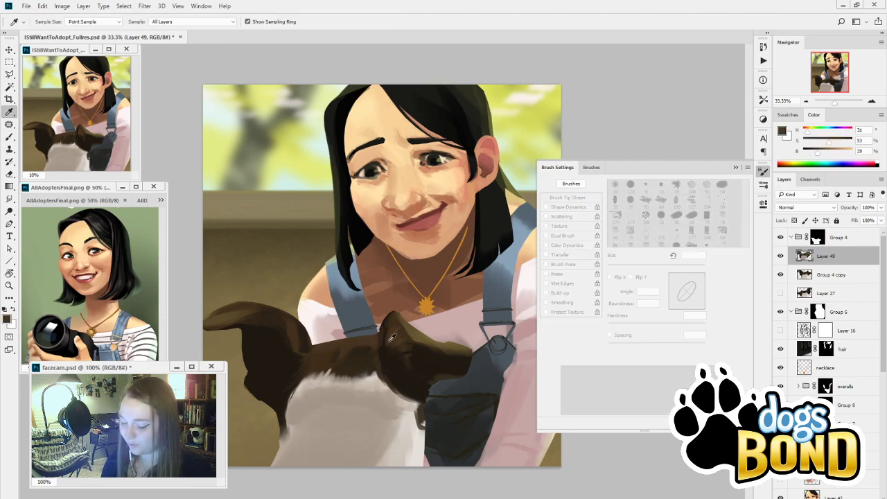
{"action": "left_click", "coordinate": [358, 341], "text": "alt"}
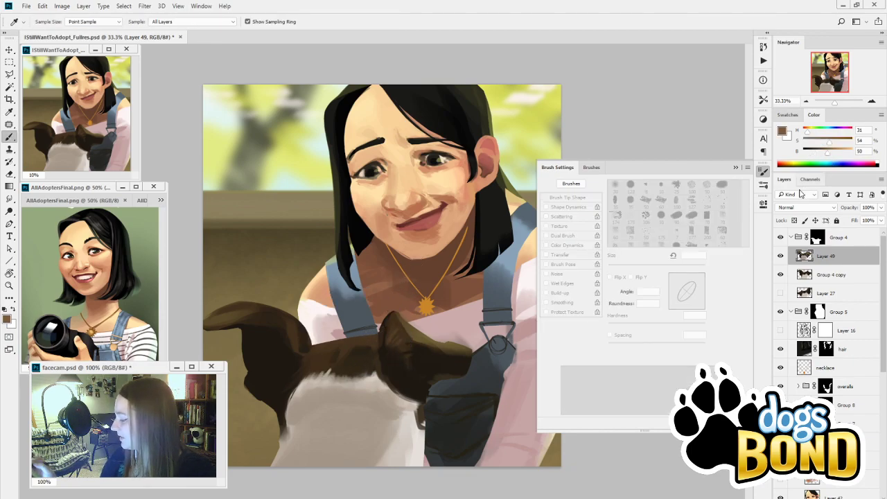
{"action": "mouse_move", "coordinate": [696, 278]}
{"action": "left_mouse_down"}
{"action": "mouse_move", "coordinate": [708, 301]}
{"action": "mouse_move", "coordinate": [708, 293]}
{"action": "left_mouse_up"}
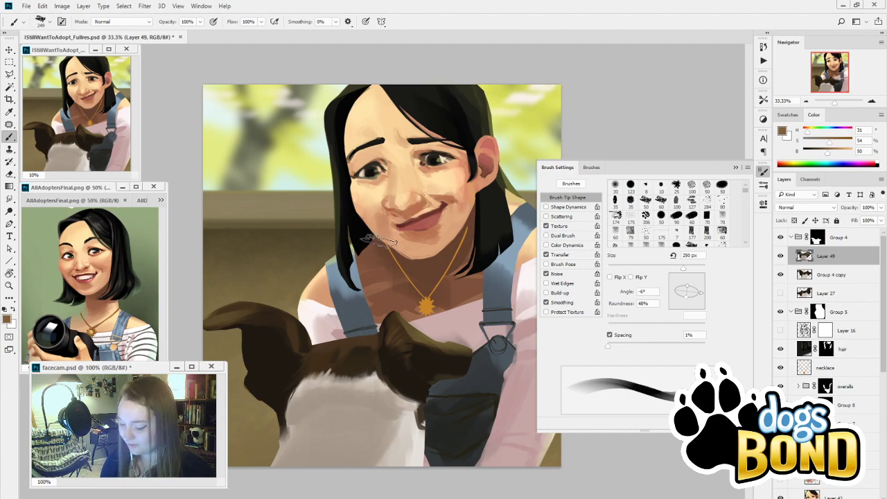
{"action": "left_click_drag", "start_coordinate": [702, 292], "coordinate": [700, 284]}
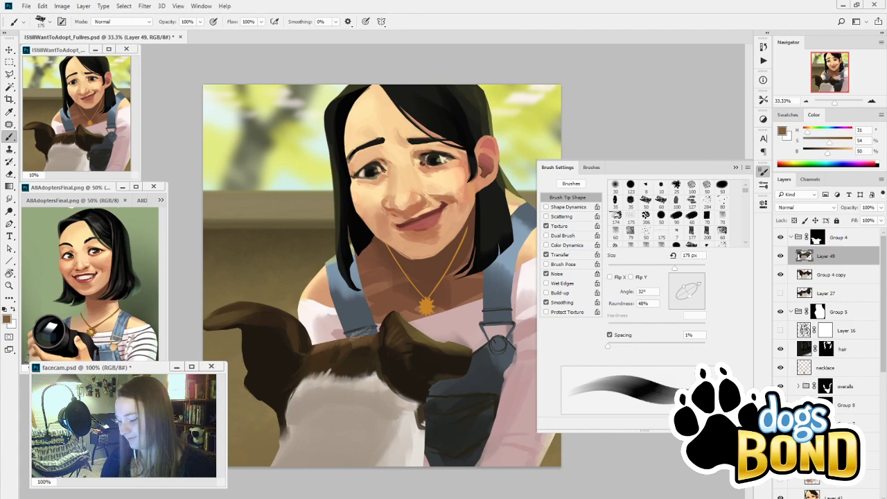
Compare the dog painting with and without Group 4, Group 4 copy and Layer 49 by toggling their visibility
{"action": "key", "text": "alt+bracketright"}
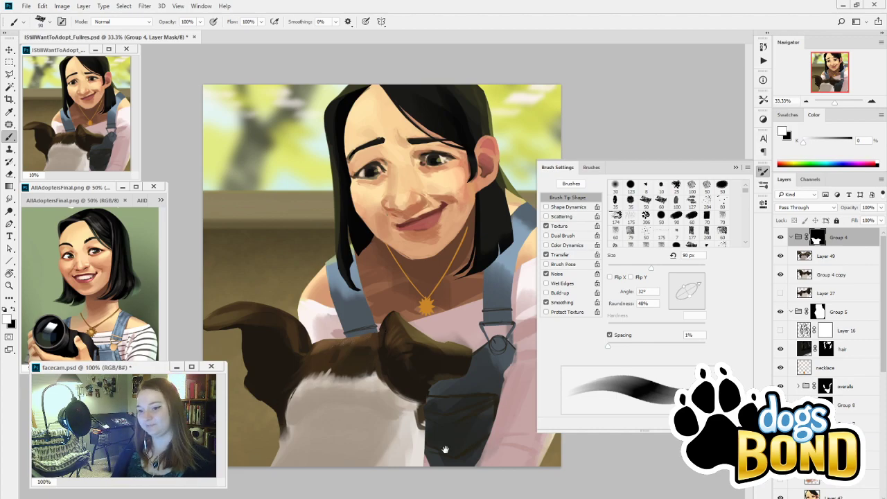
{"action": "left_click", "coordinate": [735, 167]}
{"action": "left_click", "coordinate": [781, 237]}
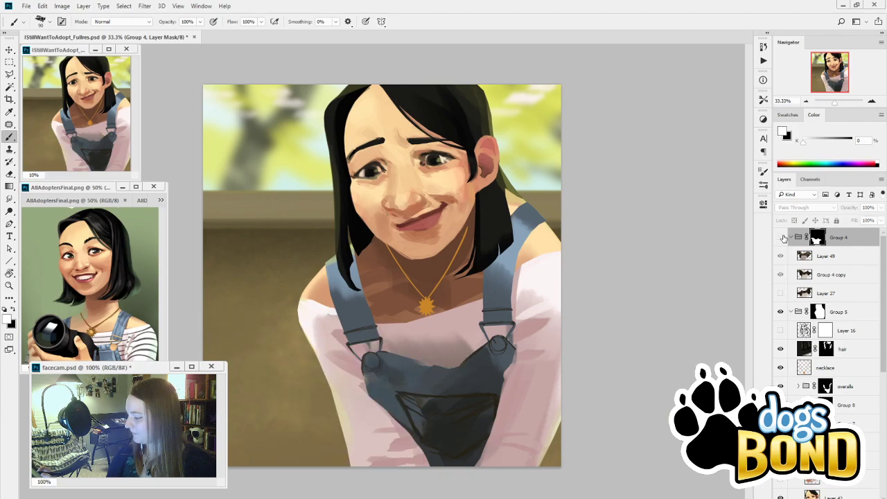
{"action": "left_click", "coordinate": [781, 237]}
{"action": "left_click", "coordinate": [780, 275]}
{"action": "left_click", "coordinate": [781, 275]}
{"action": "left_click", "coordinate": [781, 262]}
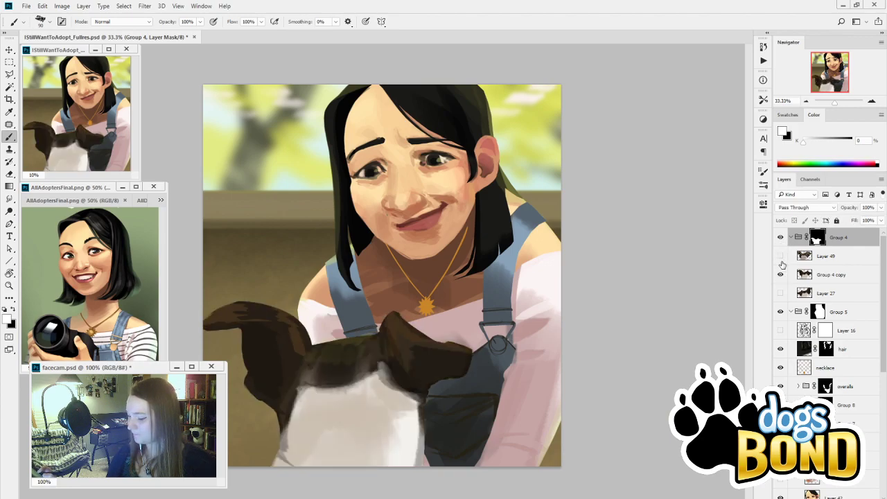
{"action": "left_click", "coordinate": [781, 258]}
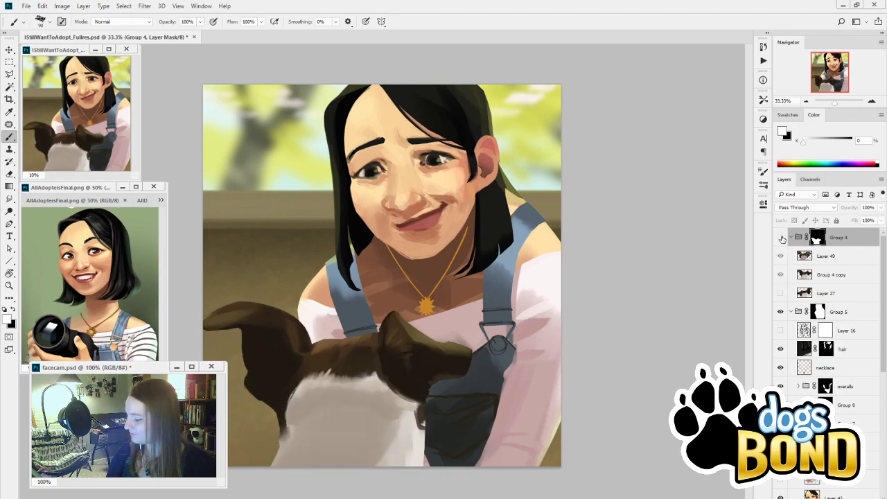
{"action": "left_click", "coordinate": [781, 239]}
{"action": "left_click", "coordinate": [780, 238]}
Select Layer 49, sample olive brown, and try a broad stroke over the head fur between the ears at 700 to 800 px
{"action": "left_click", "coordinate": [832, 256]}
{"action": "left_click", "coordinate": [326, 355], "text": "alt"}
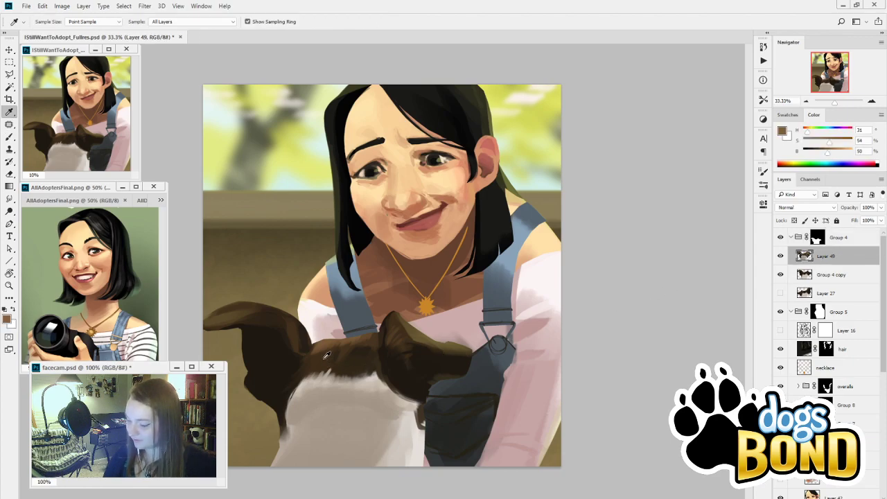
{"action": "left_click", "coordinate": [422, 331], "text": "alt"}
{"action": "key", "text": "]"}
{"action": "key", "text": "]"}
{"action": "key", "text": "]"}
{"action": "key", "text": "]"}
{"action": "key", "text": "]"}
{"action": "key", "text": "]"}
{"action": "key", "text": "]"}
{"action": "key", "text": "]"}
{"action": "key", "text": "]"}
{"action": "key", "text": "]"}
{"action": "key", "text": "]"}
{"action": "key", "text": "]"}
{"action": "key", "text": "]"}
{"action": "key", "text": "]"}
{"action": "key", "text": "]"}
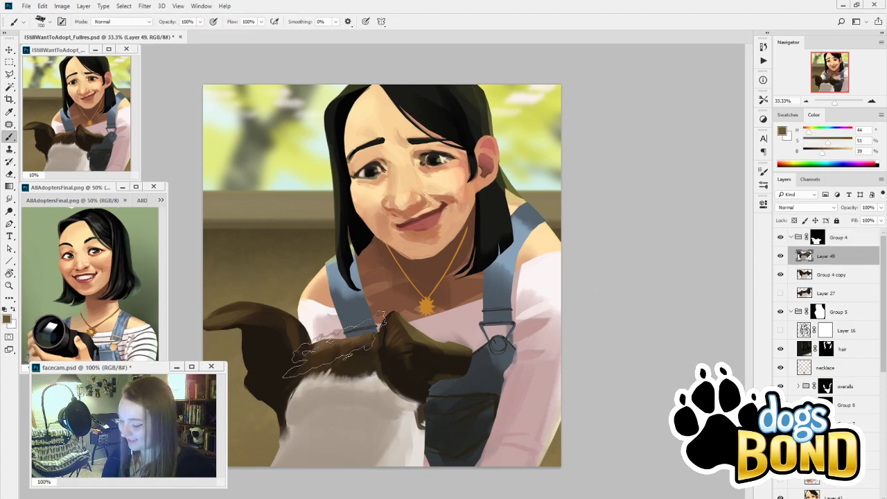
{"action": "left_click_drag", "start_coordinate": [329, 354], "coordinate": [353, 345]}
{"action": "key", "text": "ctrl+z"}
Undo the trial stroke on the head fur and set the brush to 400 px at a 16° angle
{"action": "left_click", "coordinate": [765, 182]}
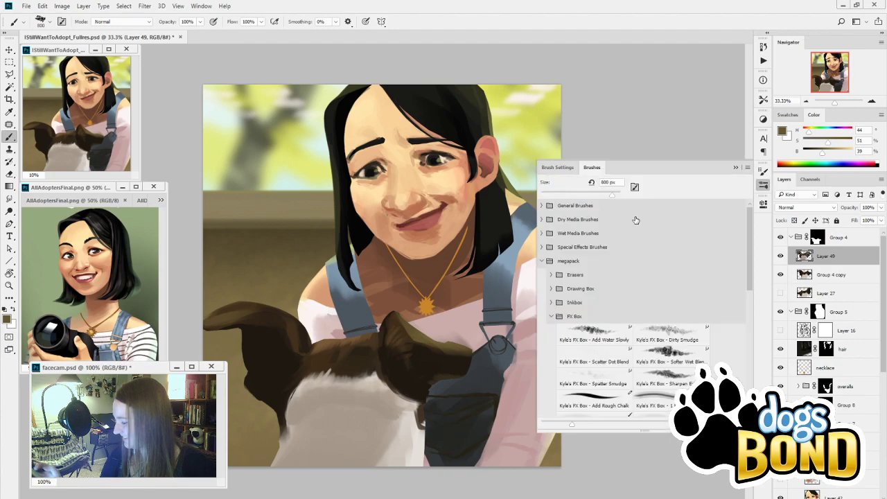
{"action": "left_click", "coordinate": [633, 182]}
{"action": "left_click_drag", "start_coordinate": [703, 295], "coordinate": [714, 294]}
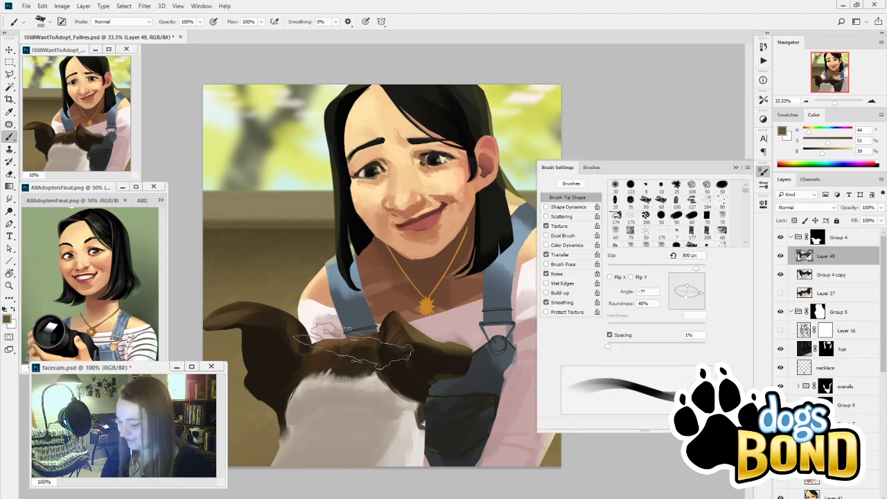
{"action": "key", "text": "["}
{"action": "key", "text": "["}
{"action": "key", "text": "["}
{"action": "key", "text": "["}
{"action": "key", "text": "["}
{"action": "key", "text": "ctrl+z"}
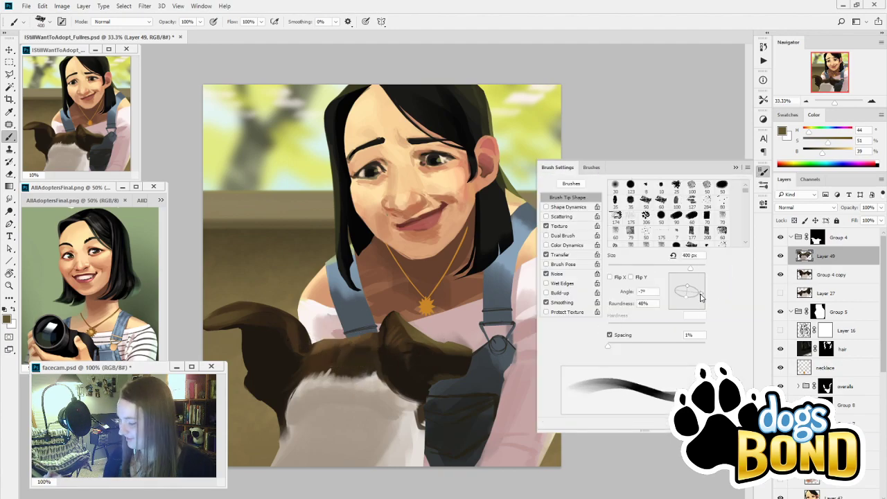
{"action": "left_click_drag", "start_coordinate": [701, 297], "coordinate": [701, 287]}
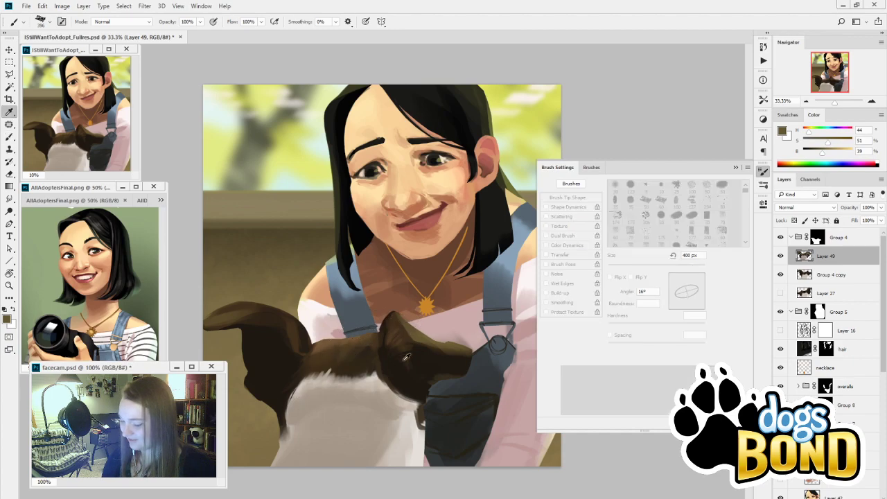
Try brown fur strands on the dog's head between the ears with sampled browns, reducing the brush to 40 px
{"action": "left_click", "coordinate": [355, 343], "text": "alt"}
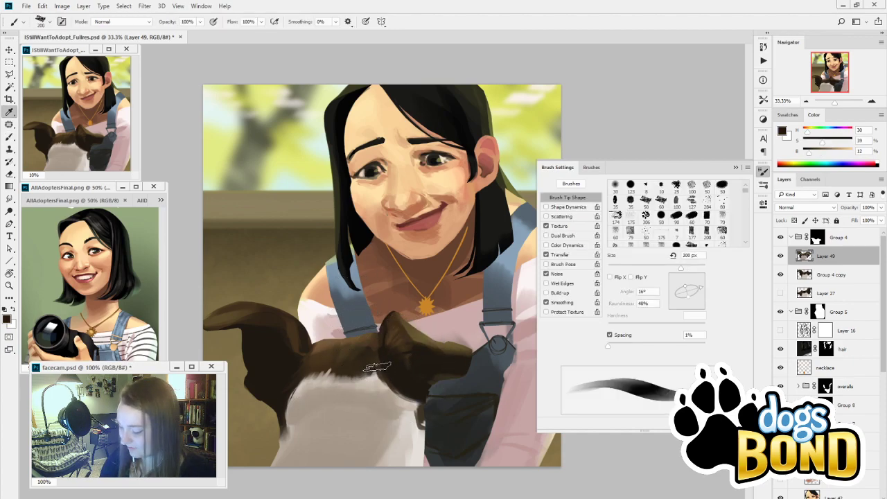
{"action": "left_click", "coordinate": [330, 342], "text": "alt"}
{"action": "key", "text": "bracketleft"}
{"action": "key", "text": "bracketleft"}
{"action": "key", "text": "bracketleft"}
{"action": "key", "text": "bracketleft"}
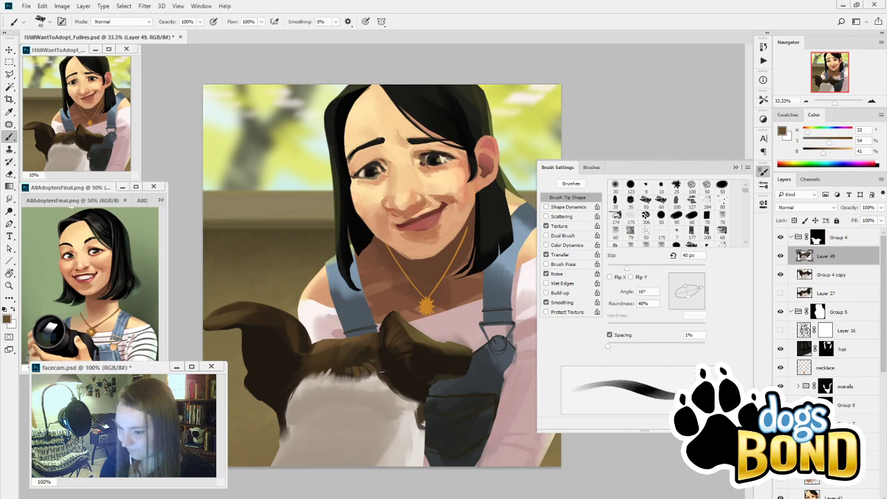
Revert the latest head-fur brush strokes by stepping back to an earlier Brush Tool history state
{"action": "left_click", "coordinate": [764, 46]}
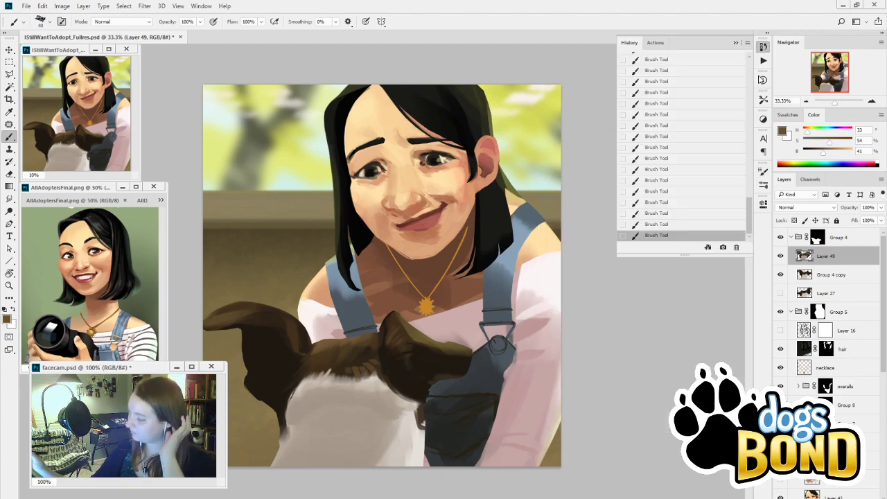
{"action": "left_click", "coordinate": [662, 214]}
{"action": "left_click", "coordinate": [673, 170]}
{"action": "left_click", "coordinate": [674, 181]}
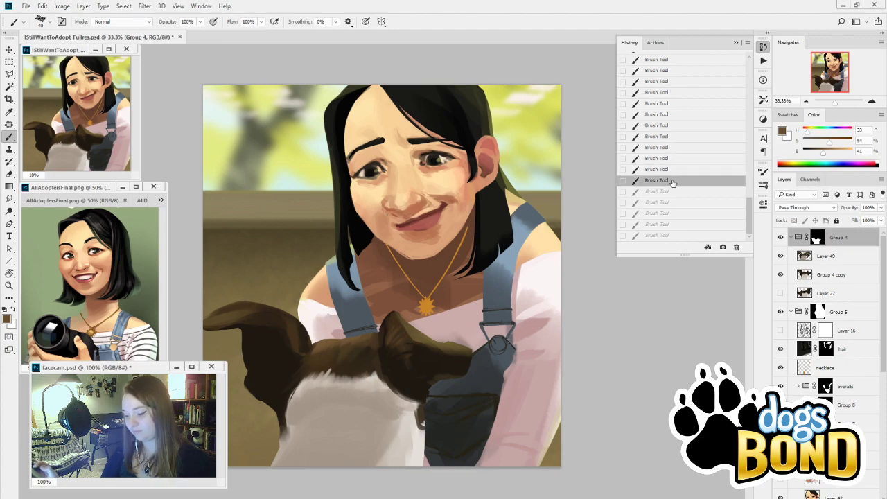
{"action": "left_click", "coordinate": [737, 43]}
Compare the whole illustration with and without Group 4 by toggling its visibility
{"action": "left_click", "coordinate": [806, 101]}
{"action": "left_click", "coordinate": [806, 101]}
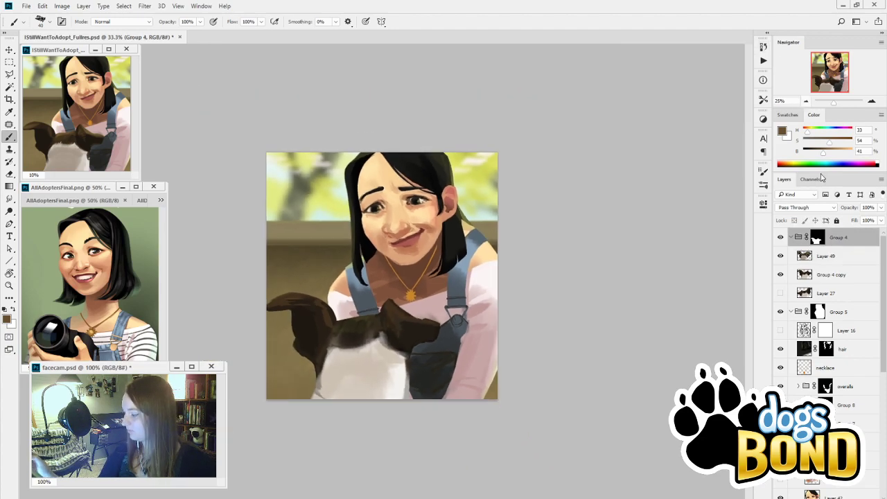
{"action": "left_click", "coordinate": [782, 237]}
{"action": "left_click", "coordinate": [782, 238]}
Select Group 4's layer mask and paint white along the upper edge of the dog's ear against the pink shirt
{"action": "left_click", "coordinate": [818, 237]}
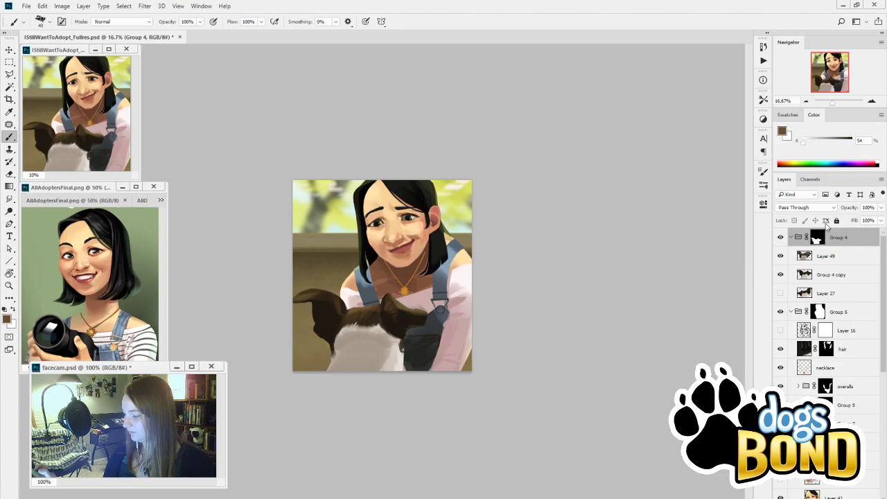
{"action": "left_click", "coordinate": [873, 102]}
{"action": "left_click", "coordinate": [873, 102]}
{"action": "left_click", "coordinate": [873, 101]}
{"action": "left_click", "coordinate": [873, 101]}
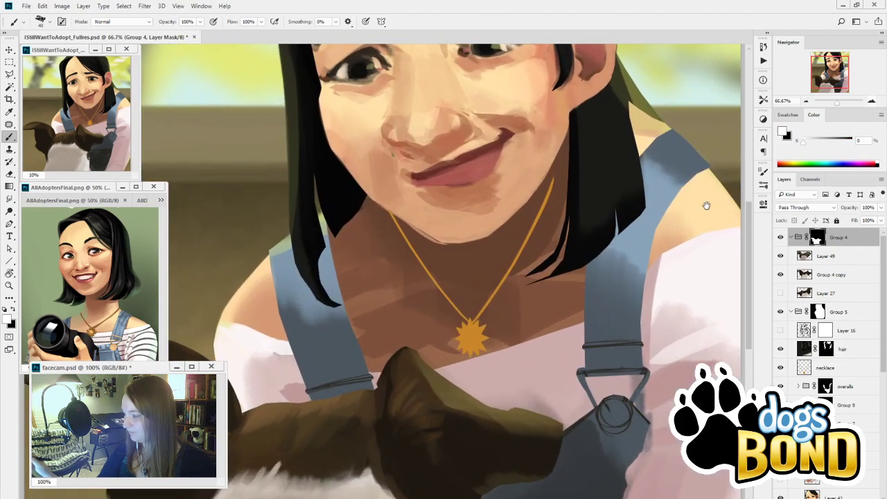
{"action": "left_click_drag", "start_coordinate": [517, 351], "coordinate": [547, 238]}
{"action": "key", "text": "i"}
{"action": "key", "text": "b"}
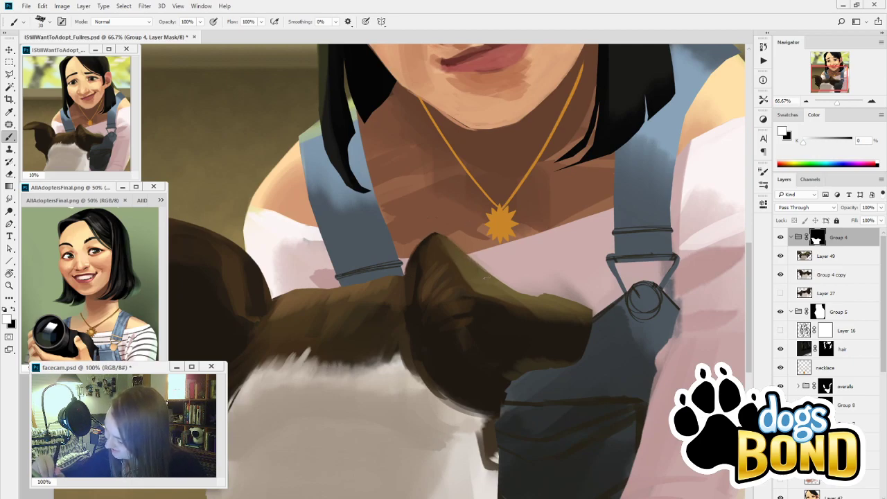
{"action": "left_click_drag", "start_coordinate": [492, 281], "coordinate": [562, 300]}
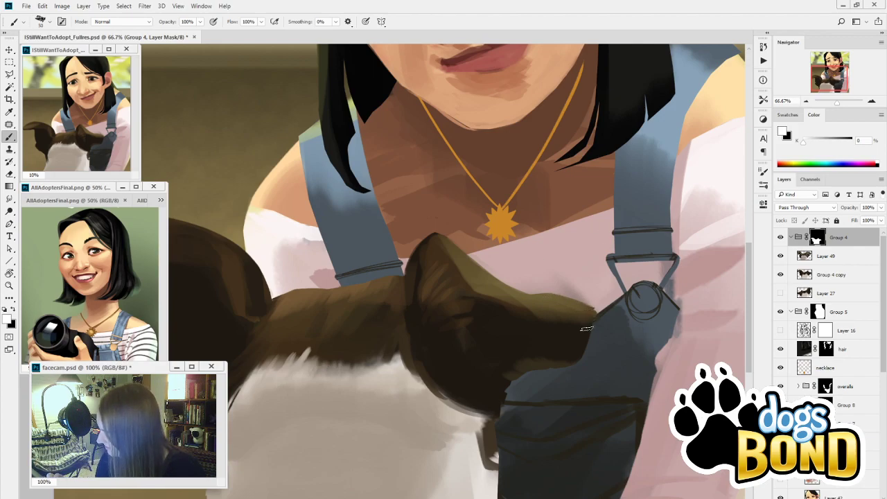
Refine Group 4's mask at 50 px, painting black beside the overalls and along the dog's neck edge against the background
{"action": "left_click", "coordinate": [523, 377], "text": "alt"}
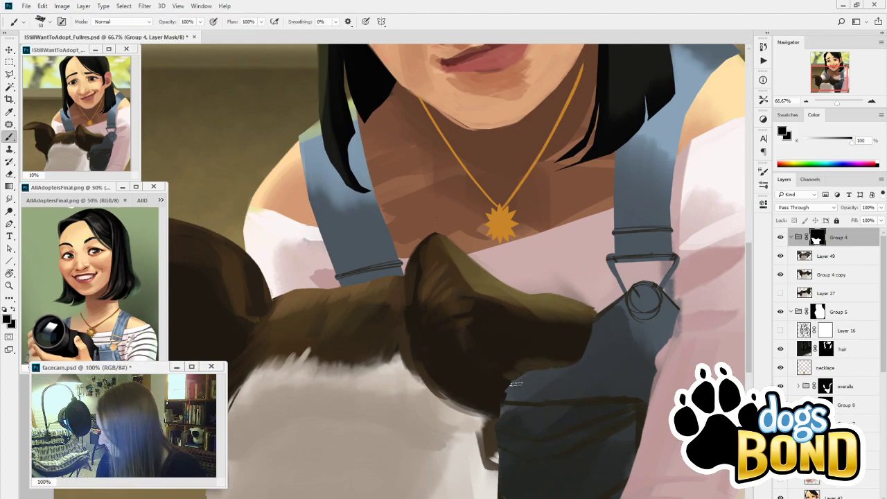
{"action": "mouse_move", "coordinate": [517, 383]}
{"action": "left_mouse_down"}
{"action": "mouse_move", "coordinate": [500, 398]}
{"action": "mouse_move", "coordinate": [499, 431]}
{"action": "mouse_move", "coordinate": [494, 420]}
{"action": "mouse_move", "coordinate": [500, 458]}
{"action": "mouse_move", "coordinate": [492, 423]}
{"action": "mouse_move", "coordinate": [501, 475]}
{"action": "mouse_move", "coordinate": [532, 282]}
{"action": "mouse_move", "coordinate": [525, 305]}
{"action": "left_mouse_up"}
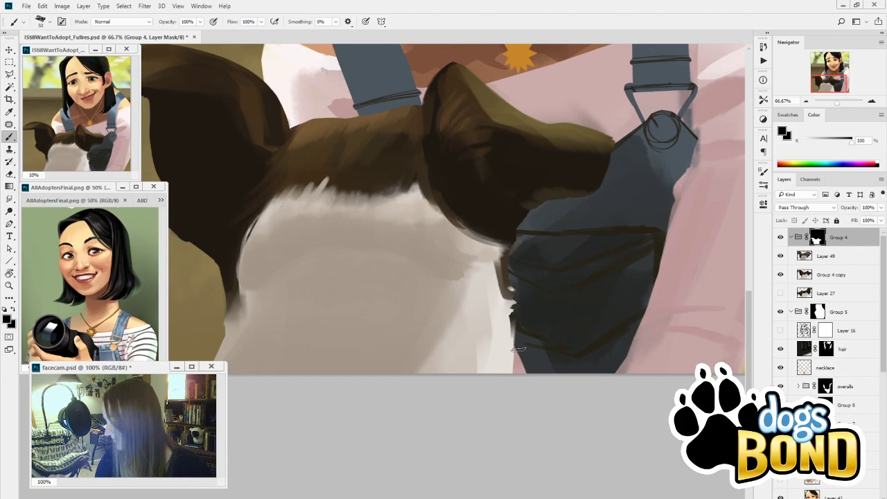
{"action": "left_click_drag", "start_coordinate": [356, 374], "coordinate": [461, 452]}
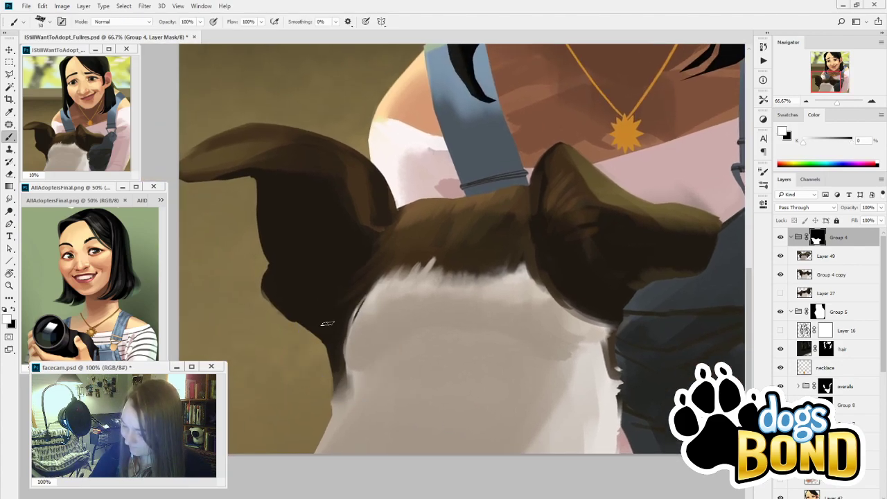
{"action": "left_click_drag", "start_coordinate": [326, 343], "coordinate": [338, 388]}
{"action": "left_click_drag", "start_coordinate": [321, 346], "coordinate": [326, 405]}
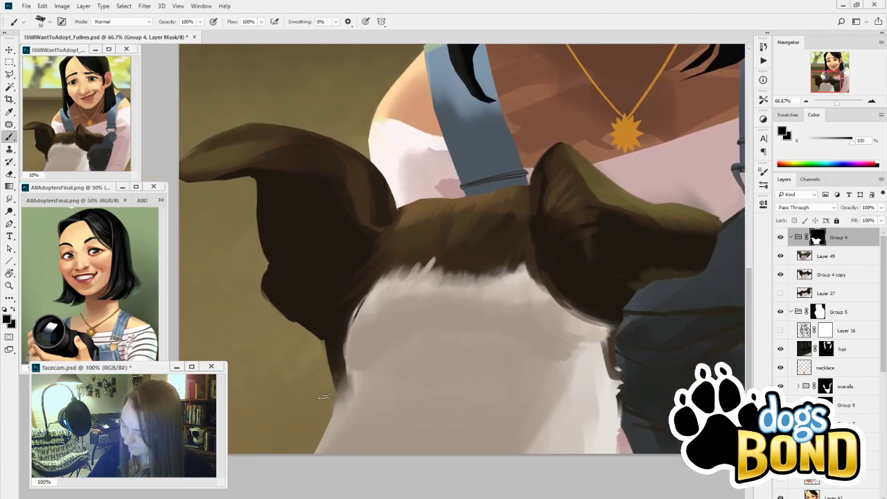
Collapse Group 4 and toggle its visibility to check the refined dog silhouette in the whole illustration
{"action": "left_click", "coordinate": [425, 265], "text": "alt"}
{"action": "left_click_drag", "start_coordinate": [407, 315], "coordinate": [478, 373]}
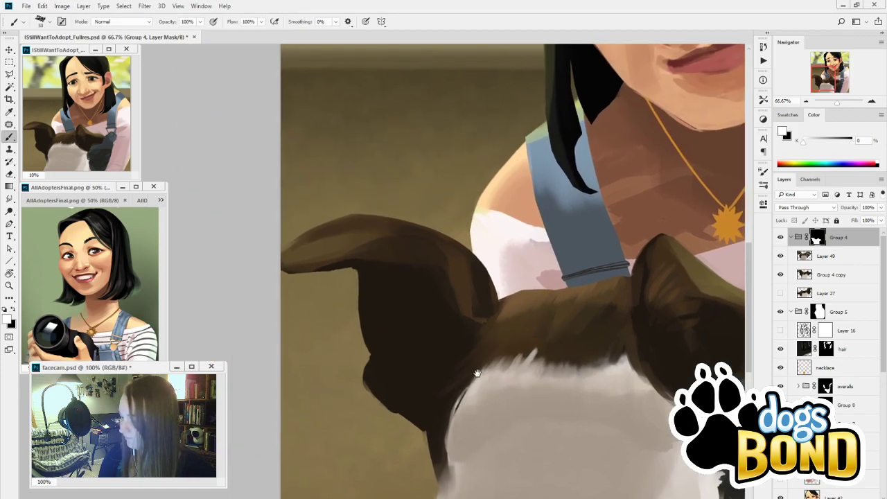
{"action": "left_click", "coordinate": [808, 101]}
{"action": "left_click", "coordinate": [808, 101]}
{"action": "left_click", "coordinate": [811, 102]}
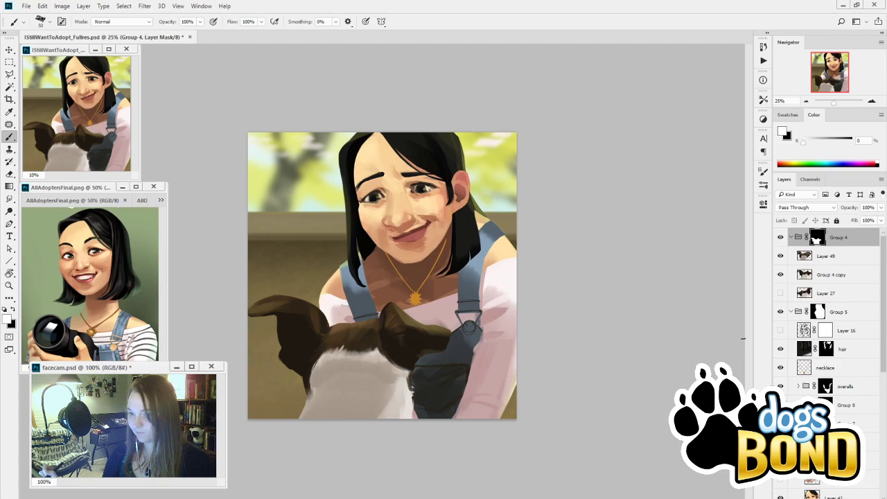
{"action": "left_click", "coordinate": [792, 238]}
{"action": "left_click", "coordinate": [781, 238]}
{"action": "left_click", "coordinate": [781, 238]}
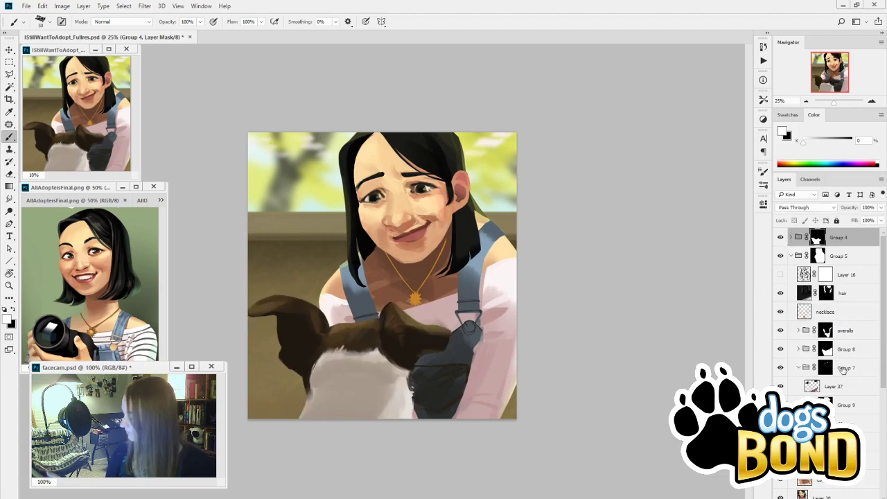
Add a new layer above Layer 37 in Group 7 for working on the woman's face
{"action": "left_click", "coordinate": [839, 441]}
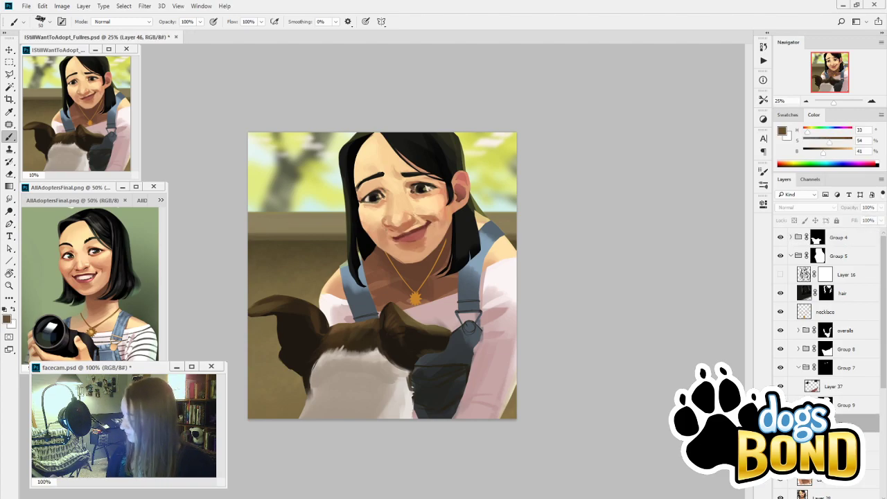
{"action": "left_click", "coordinate": [836, 389]}
{"action": "left_click", "coordinate": [873, 102]}
{"action": "left_click", "coordinate": [872, 102]}
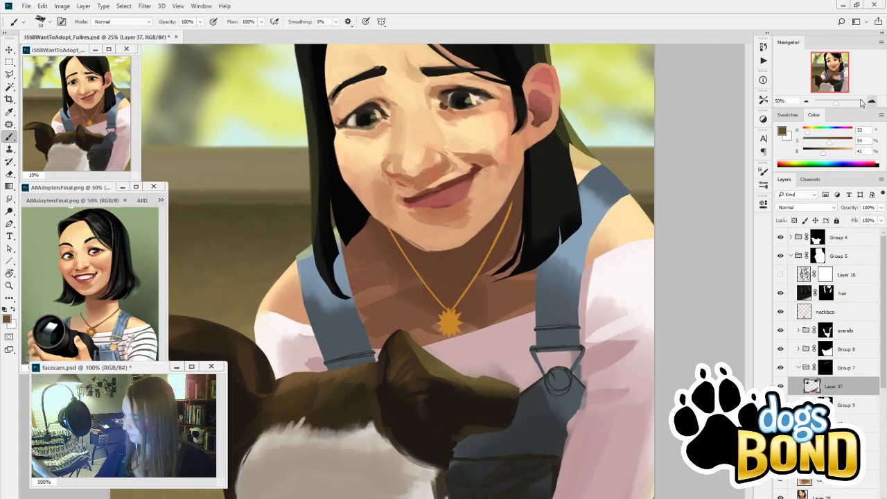
{"action": "left_click", "coordinate": [872, 101]}
{"action": "left_click_drag", "start_coordinate": [500, 251], "coordinate": [477, 417]}
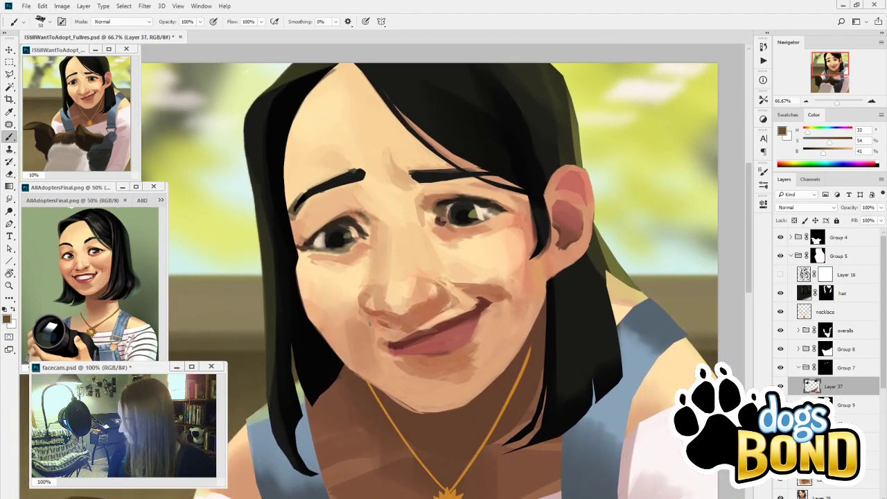
{"action": "key", "text": "ctrl+shift+alt+n"}
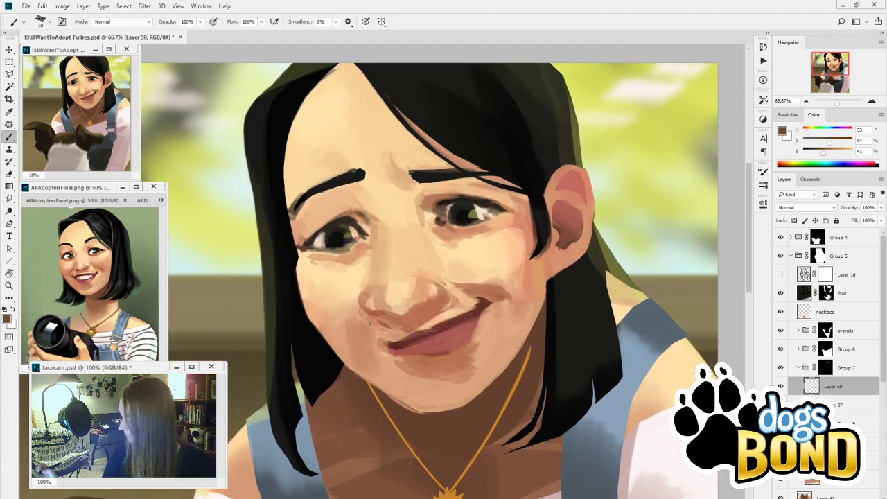
Return from Group 5's mask to the empty layer in Group 7 and sample near-black from the woman's eye
{"action": "left_click", "coordinate": [818, 253]}
{"action": "key", "text": "alt"}
{"action": "key", "text": "b"}
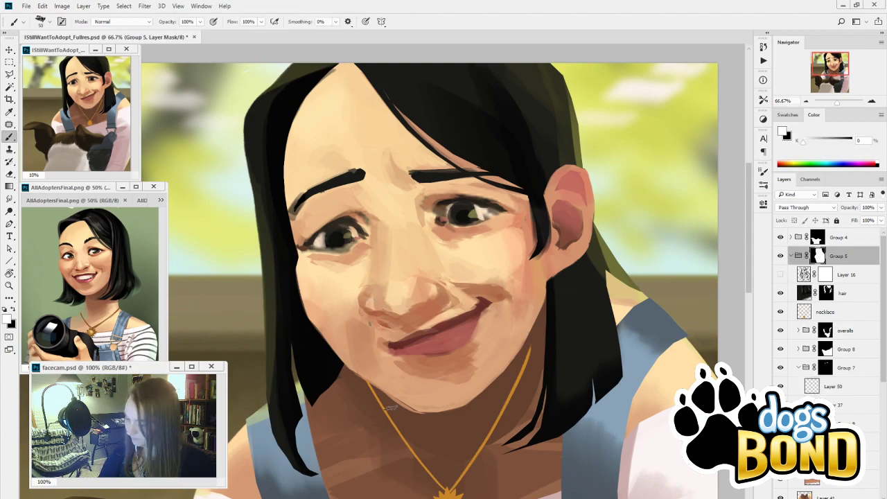
{"action": "left_click", "coordinate": [832, 386]}
{"action": "key", "text": "i"}
{"action": "left_click", "coordinate": [522, 278]}
{"action": "left_click", "coordinate": [447, 201]}
{"action": "key", "text": "b"}
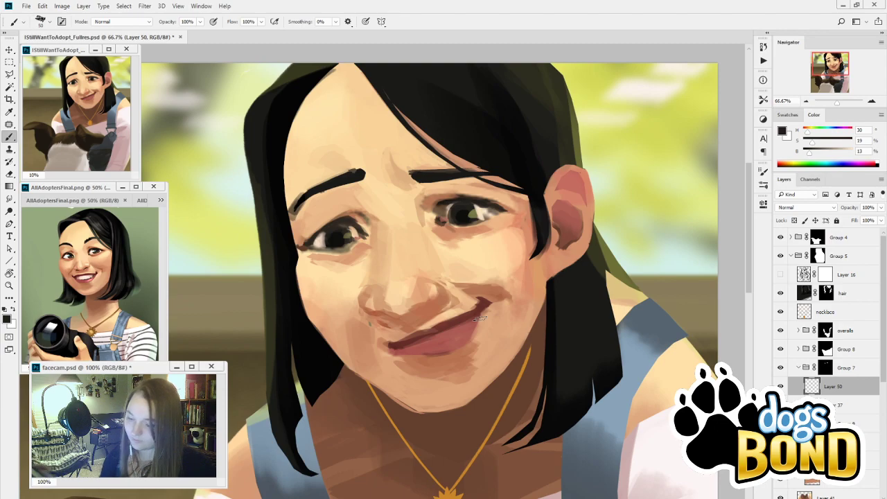
Enlarge the reference portrait in AllAdoptersFinal.png to 66.67% and center it on the woman's face
{"action": "left_click", "coordinate": [162, 315]}
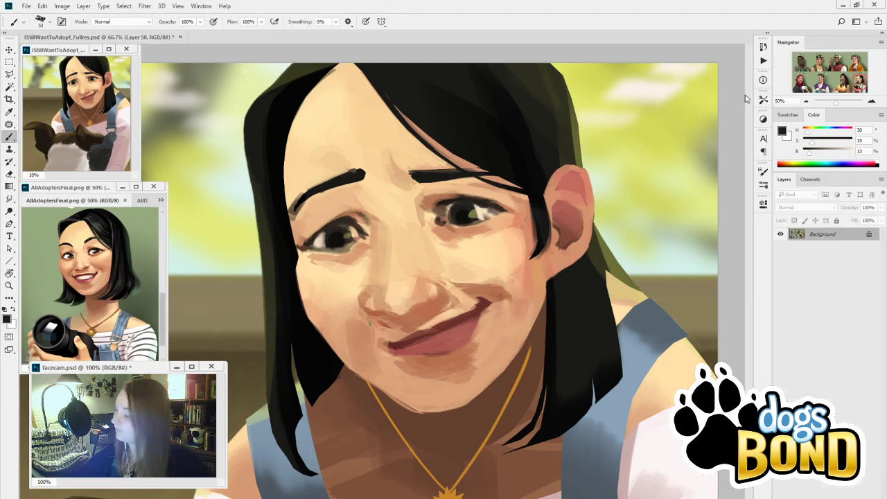
{"action": "left_click", "coordinate": [872, 101]}
{"action": "left_click_drag", "start_coordinate": [121, 265], "coordinate": [115, 293]}
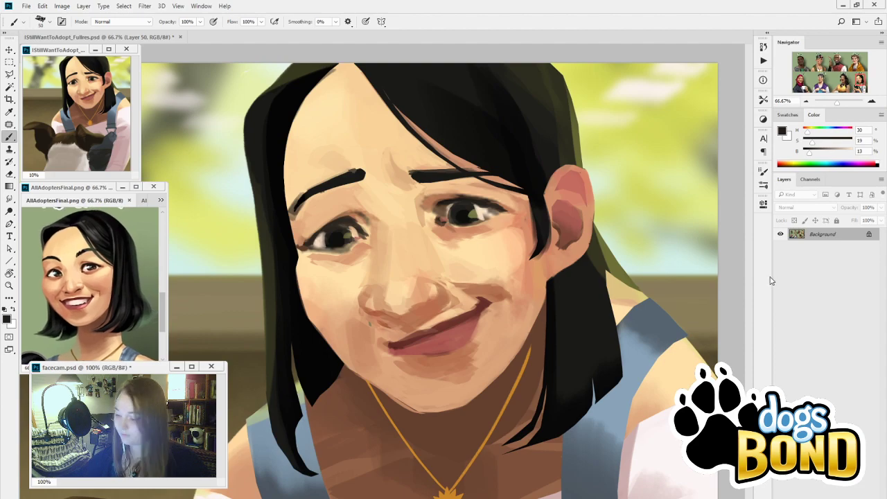
Return to the illustration, sample near-black from the eye nearer the visible ear, and darken that eye's inner contour
{"action": "left_click", "coordinate": [653, 395]}
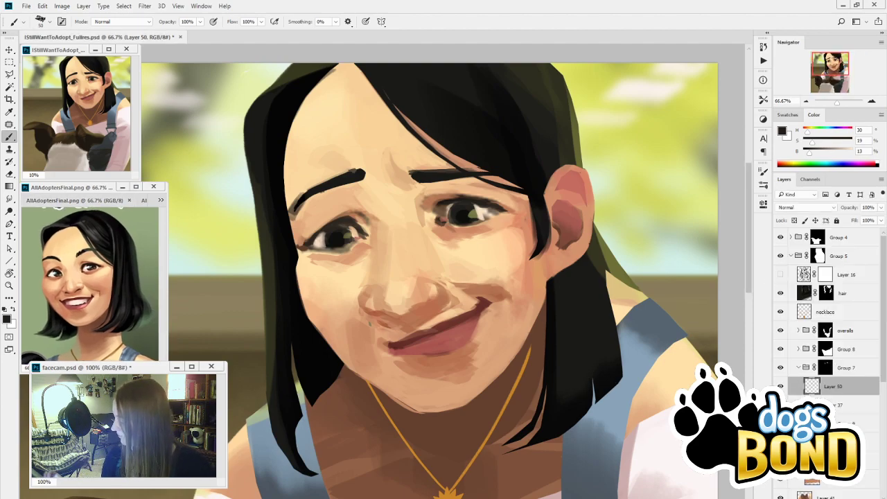
{"action": "key", "text": "i"}
{"action": "left_click", "coordinate": [450, 200]}
{"action": "key", "text": "b"}
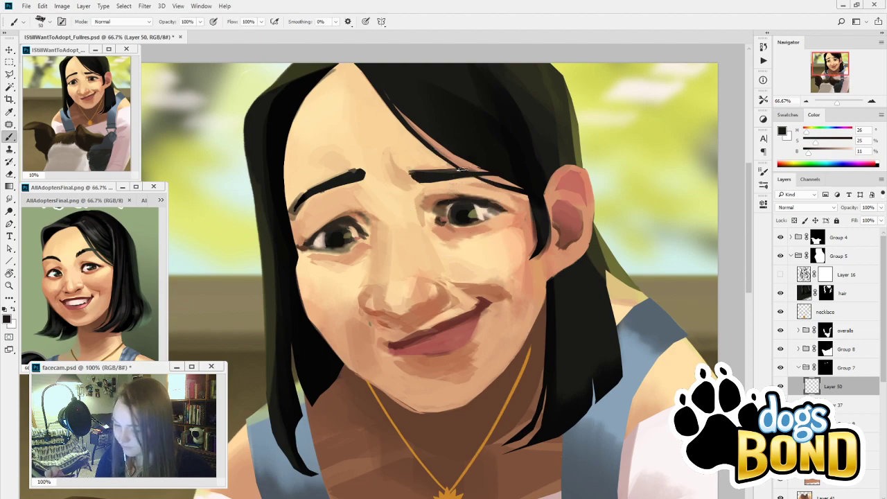
{"action": "left_click_drag", "start_coordinate": [443, 203], "coordinate": [437, 216]}
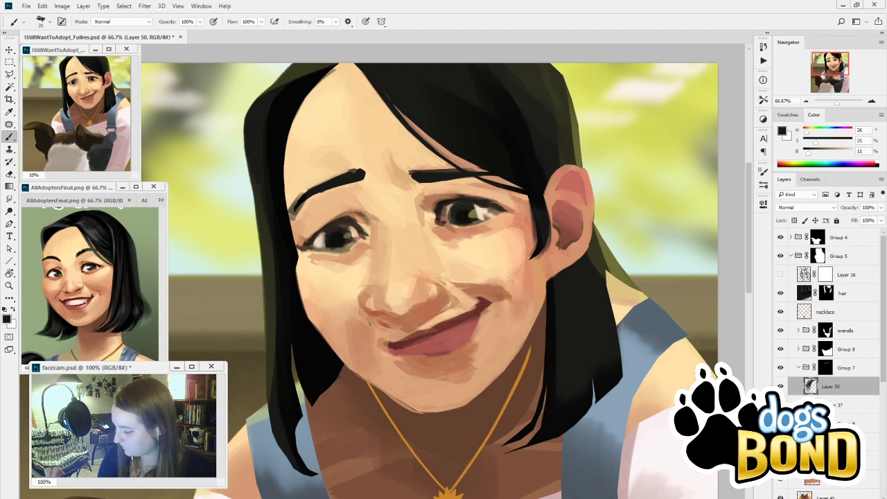
Enlarge the brush to 45 px and deepen the inner corner of the eye nearer the visible ear
{"action": "left_click_drag", "start_coordinate": [438, 227], "coordinate": [443, 225]}
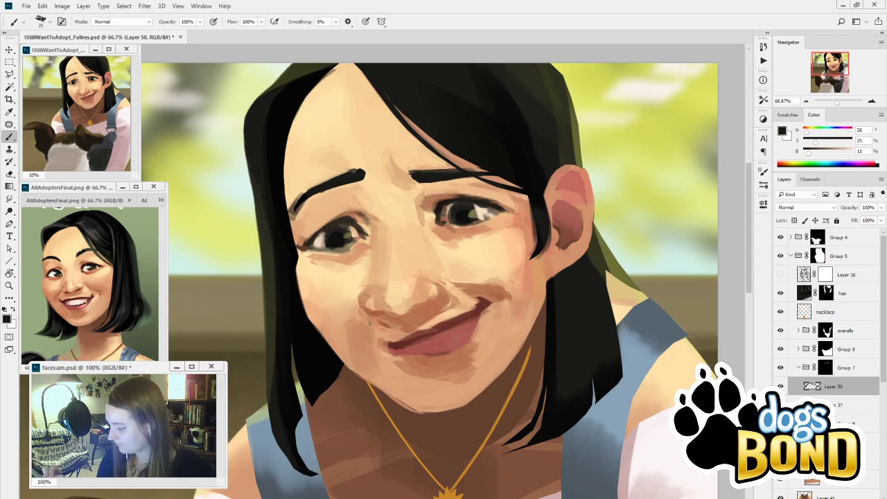
{"action": "key", "text": "]"}
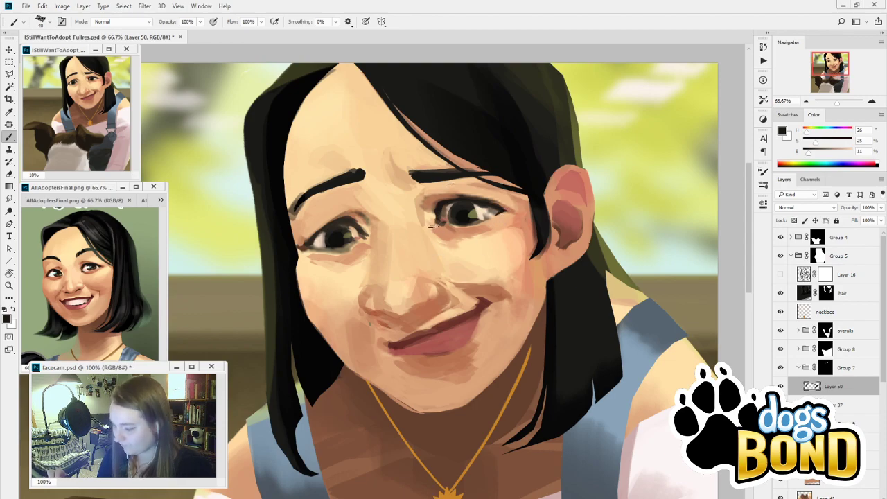
{"action": "key", "text": "]"}
{"action": "left_click_drag", "start_coordinate": [443, 224], "coordinate": [436, 229]}
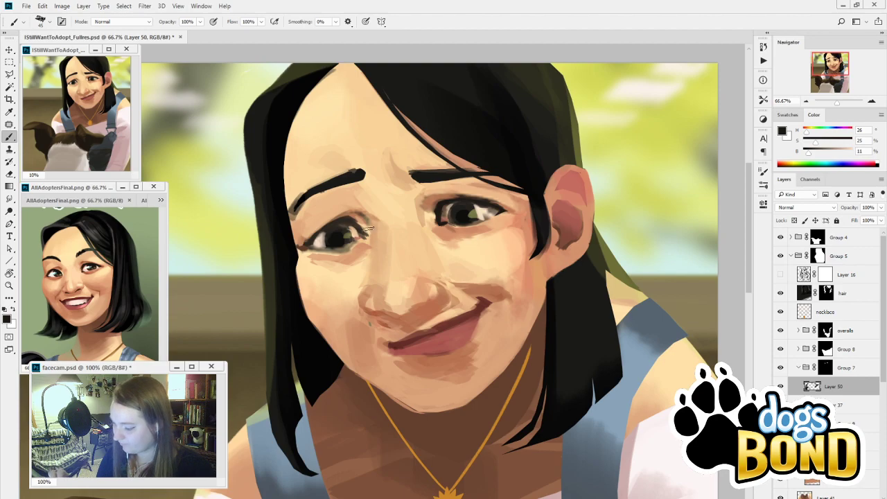
Darken the inner and outer corners of the other eye, and compare the face with and without Layer 50
{"action": "left_click_drag", "start_coordinate": [353, 220], "coordinate": [371, 233]}
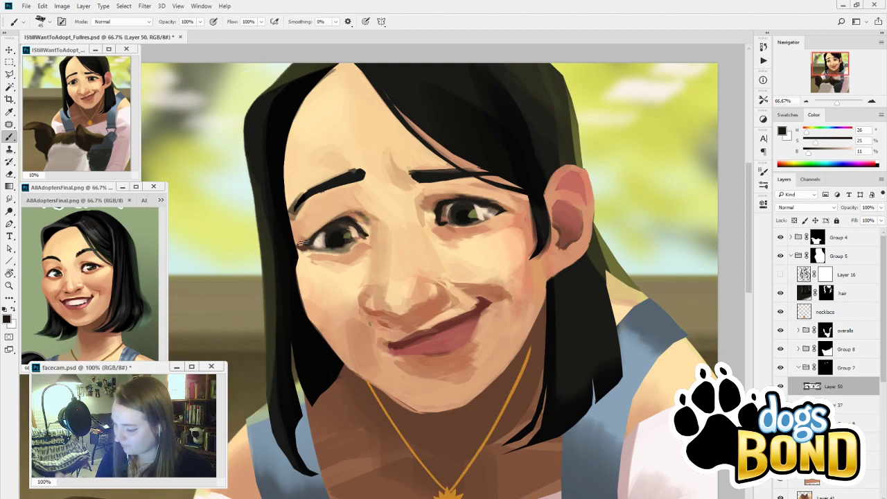
{"action": "left_click", "coordinate": [303, 242]}
{"action": "left_click", "coordinate": [309, 251]}
{"action": "left_click", "coordinate": [781, 386]}
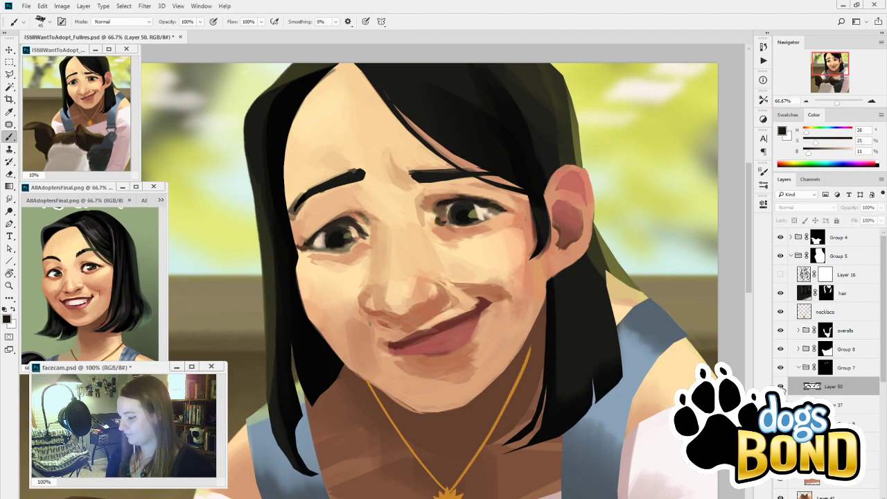
{"action": "left_click", "coordinate": [781, 386]}
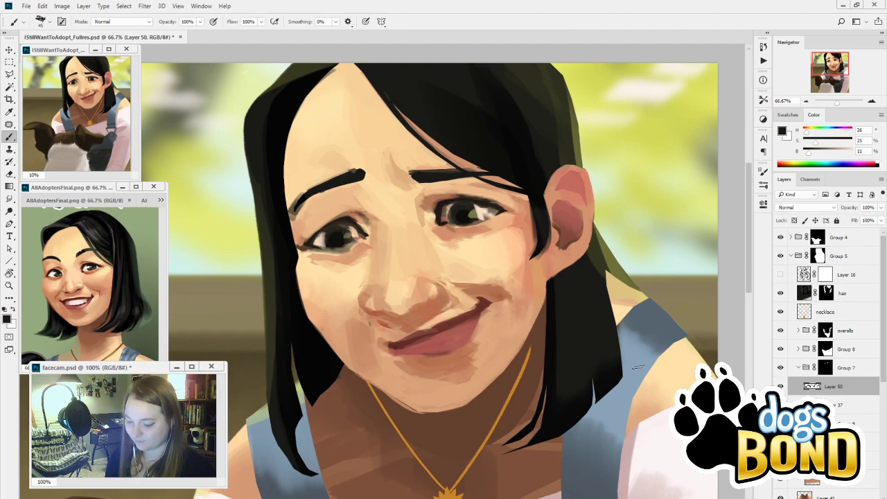
Compare the face with and without Layer 50, and clean the inner corner of the eye nearer the visible ear with an 80 px eraser
{"action": "left_click", "coordinate": [449, 212], "text": "alt"}
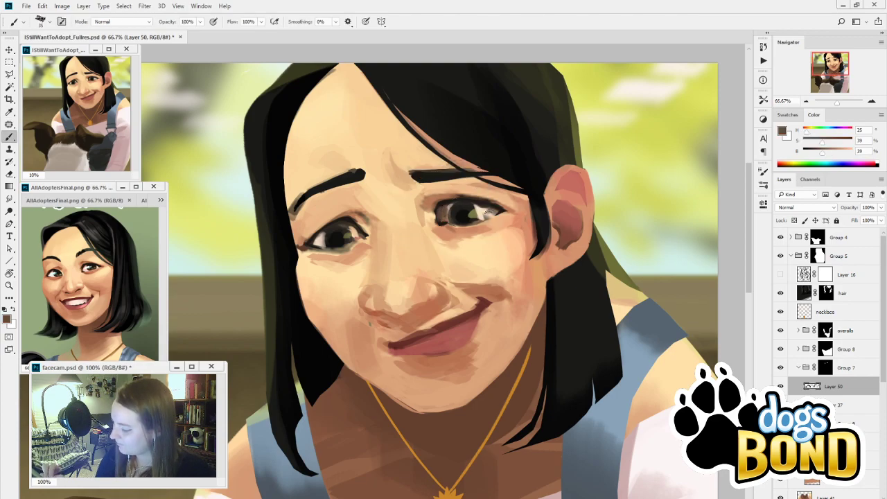
{"action": "left_click", "coordinate": [781, 387]}
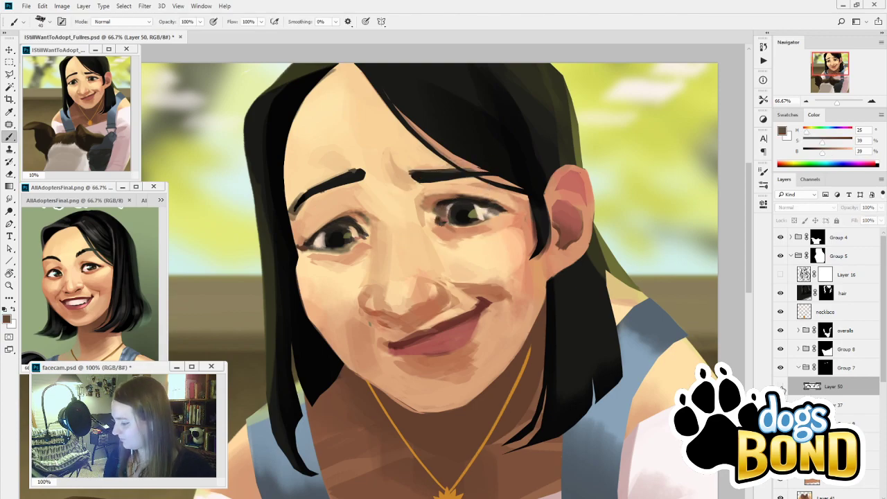
{"action": "left_click", "coordinate": [781, 386]}
{"action": "key", "text": "e"}
{"action": "key", "text": "["}
{"action": "key", "text": "["}
{"action": "key", "text": "["}
{"action": "key", "text": "["}
{"action": "key", "text": "["}
{"action": "key", "text": "["}
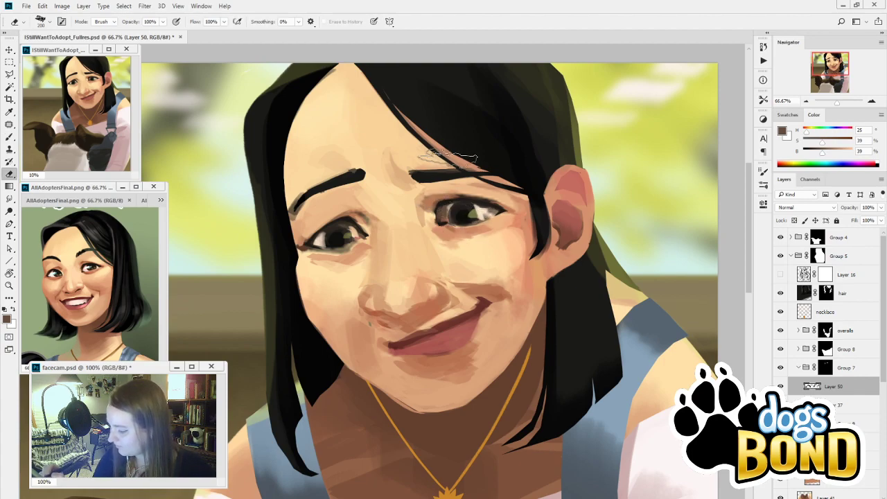
{"action": "left_click_drag", "start_coordinate": [450, 212], "coordinate": [455, 213]}
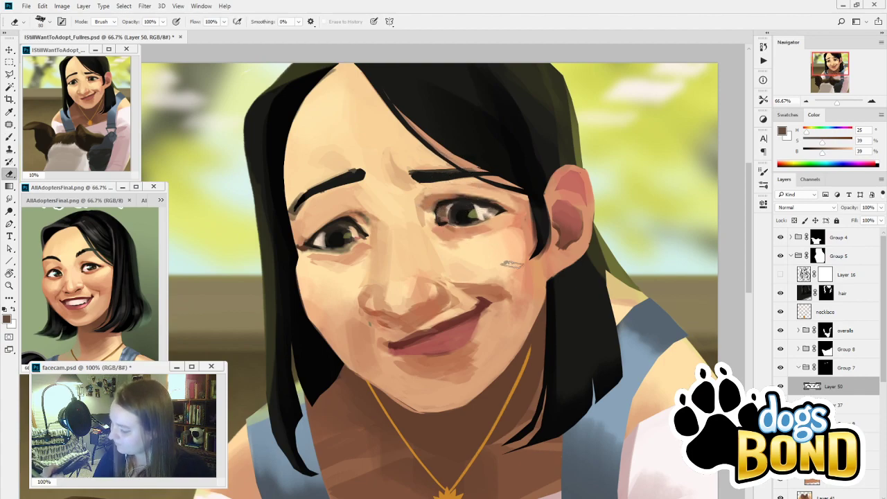
Add a new layer beneath Layer 50, try brown strokes over the eye nearer the visible ear, and undo the last stroke
{"action": "key", "text": "ctrl+shift+alt+n"}
{"action": "left_click_drag", "start_coordinate": [847, 391], "coordinate": [845, 409]}
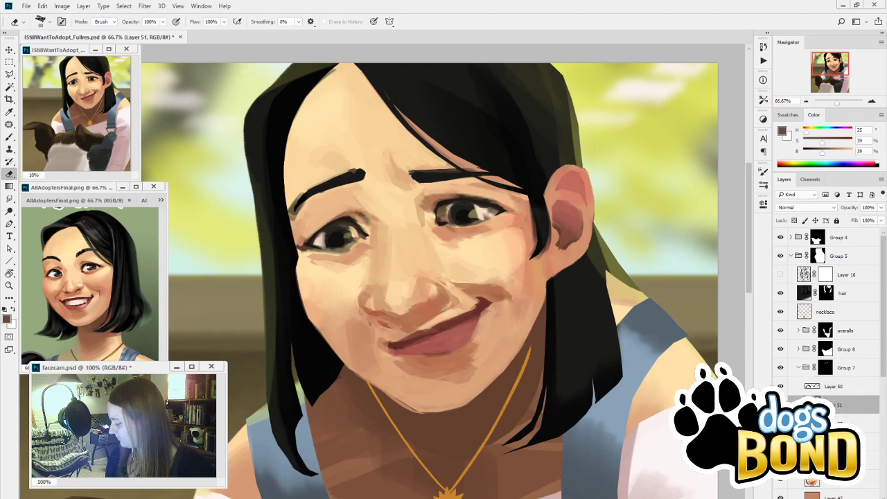
{"action": "key", "text": "b"}
{"action": "left_click_drag", "start_coordinate": [450, 200], "coordinate": [441, 226]}
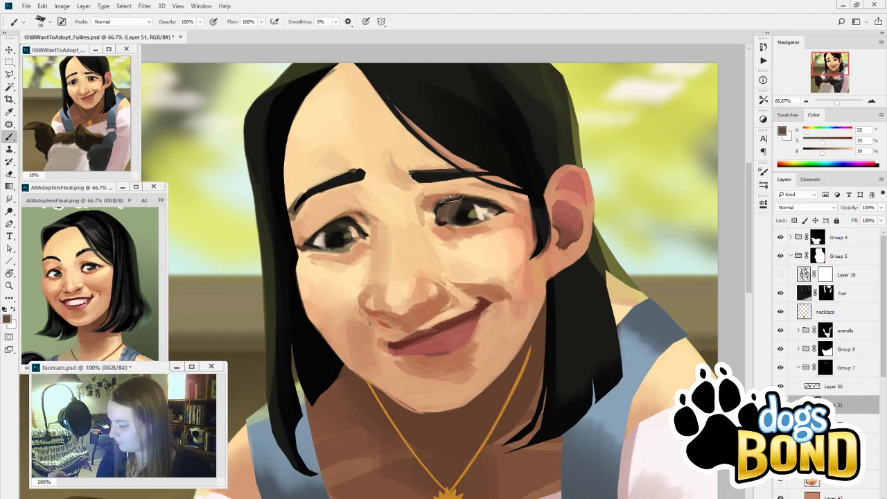
{"action": "left_click_drag", "start_coordinate": [491, 201], "coordinate": [502, 219]}
{"action": "key", "text": "ctrl+z"}
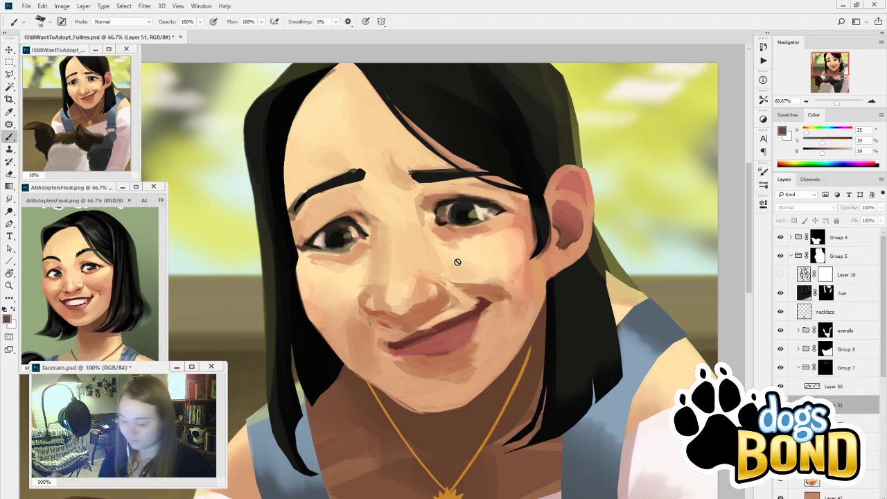
Lasso both irises, put them on their own layer above Layer 50, and lock that layer's transparent pixels
{"action": "key", "text": "l"}
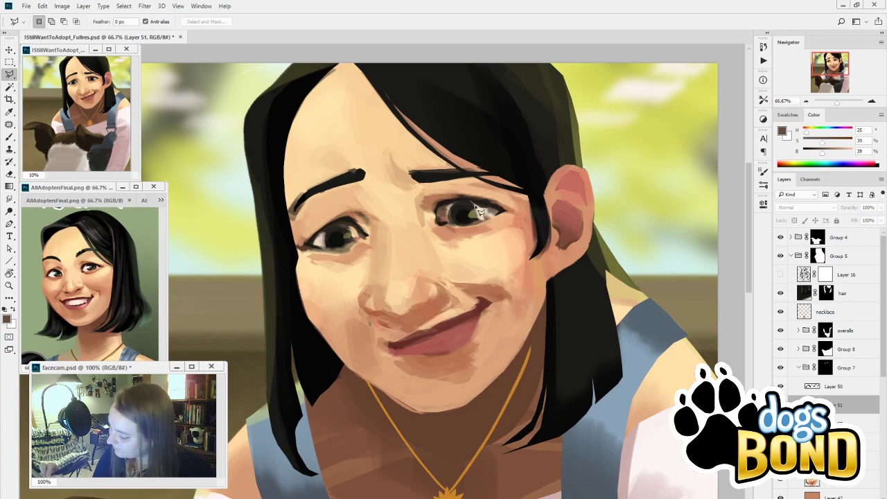
{"action": "mouse_move", "coordinate": [480, 210]}
{"action": "left_mouse_down"}
{"action": "mouse_move", "coordinate": [484, 225]}
{"action": "mouse_move", "coordinate": [451, 207]}
{"action": "mouse_move", "coordinate": [468, 200]}
{"action": "mouse_move", "coordinate": [484, 211]}
{"action": "left_mouse_up"}
{"action": "mouse_move", "coordinate": [342, 223]}
{"action": "left_mouse_down"}
{"action": "mouse_move", "coordinate": [352, 248]}
{"action": "mouse_move", "coordinate": [327, 237]}
{"action": "mouse_move", "coordinate": [343, 226]}
{"action": "left_mouse_up"}
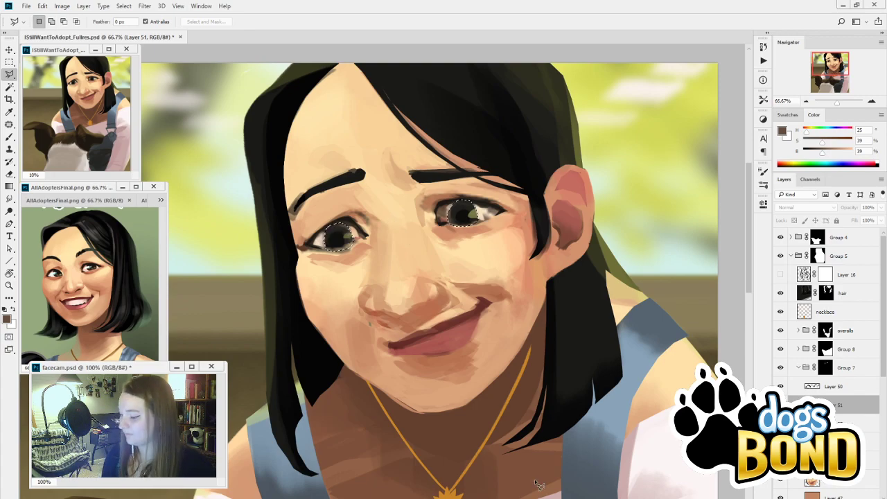
{"action": "key", "text": "ctrl+j"}
{"action": "left_click_drag", "start_coordinate": [838, 409], "coordinate": [845, 386]}
{"action": "left_click", "coordinate": [810, 388], "text": "ctrl"}
{"action": "key", "text": "ctrl+d"}
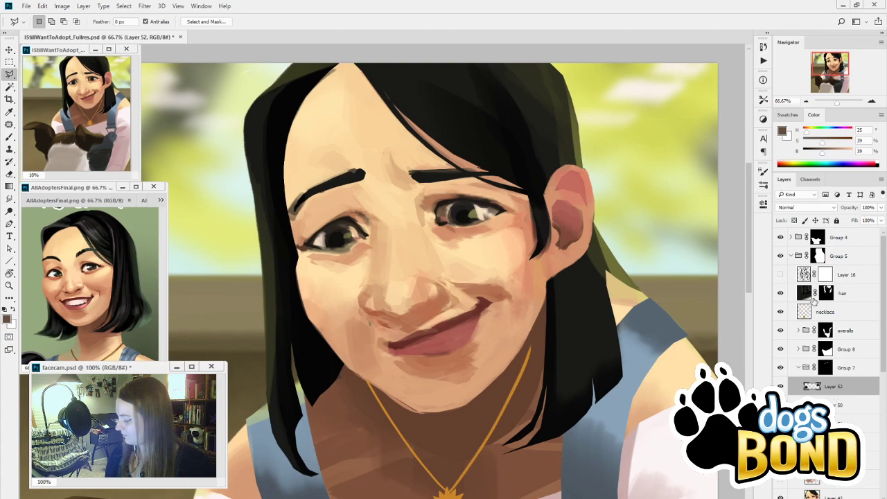
{"action": "left_click", "coordinate": [795, 220]}
On Layer 51, repaint the white of the eye farther from the visible ear with sampled skin tones, enlarging the brush to 125 px
{"action": "left_click", "coordinate": [840, 404]}
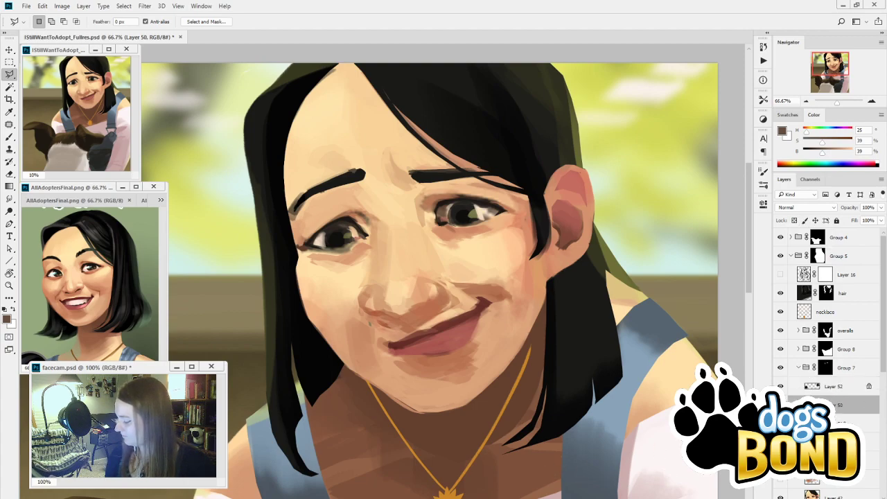
{"action": "left_click", "coordinate": [840, 423]}
{"action": "key", "text": "b"}
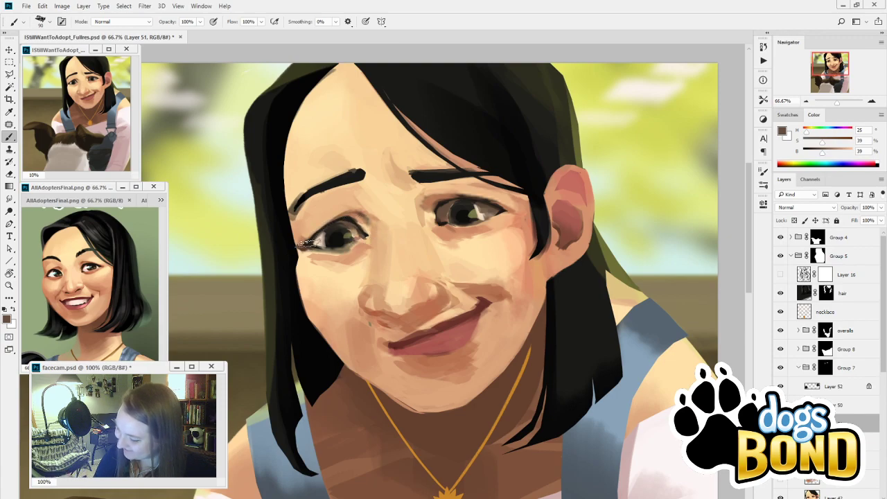
{"action": "left_click", "coordinate": [322, 230], "text": "alt"}
{"action": "mouse_move", "coordinate": [316, 243]}
{"action": "left_mouse_down"}
{"action": "mouse_move", "coordinate": [331, 239]}
{"action": "mouse_move", "coordinate": [334, 247]}
{"action": "left_mouse_up"}
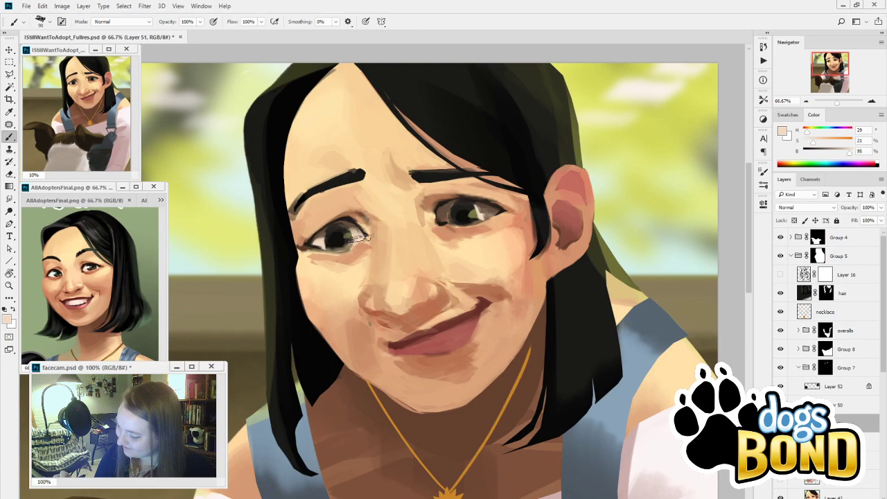
{"action": "left_click", "coordinate": [356, 229], "text": "alt"}
{"action": "mouse_move", "coordinate": [359, 226]}
{"action": "left_mouse_down"}
{"action": "mouse_move", "coordinate": [373, 237]}
{"action": "mouse_move", "coordinate": [357, 251]}
{"action": "mouse_move", "coordinate": [363, 239]}
{"action": "mouse_move", "coordinate": [346, 254]}
{"action": "mouse_move", "coordinate": [322, 256]}
{"action": "mouse_move", "coordinate": [336, 236]}
{"action": "left_mouse_up"}
{"action": "left_click", "coordinate": [357, 231], "text": "alt"}
{"action": "key", "text": "]"}
{"action": "key", "text": "]"}
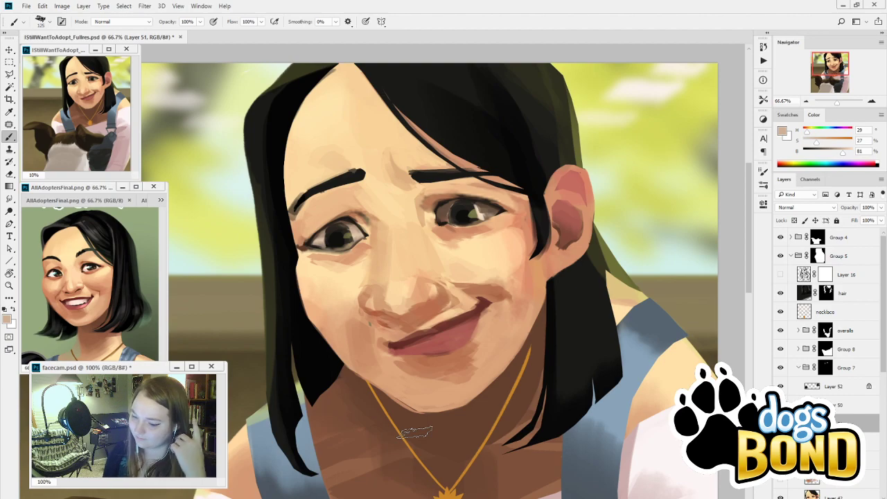
Sample pink and reddish-brown tones from the reference portrait's eye in AllAdoptersFinal.png for tinting the painted eyes
{"action": "key", "text": "i"}
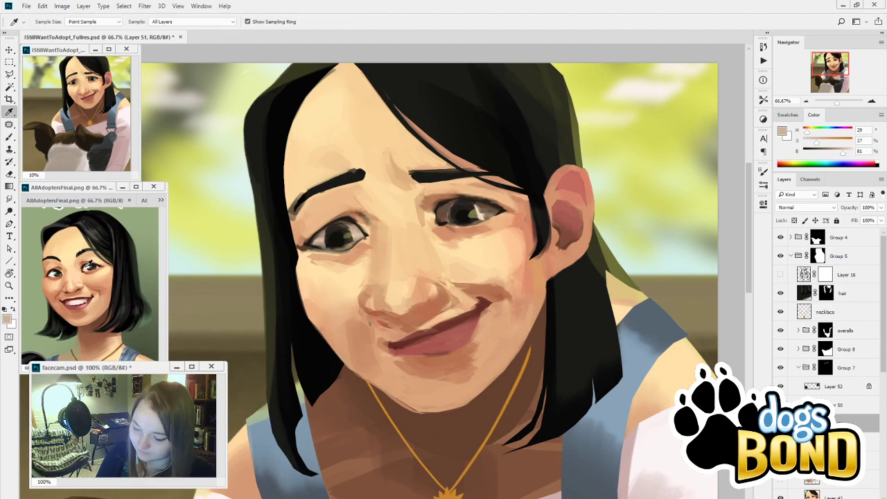
{"action": "left_click", "coordinate": [88, 264]}
{"action": "key", "text": "b"}
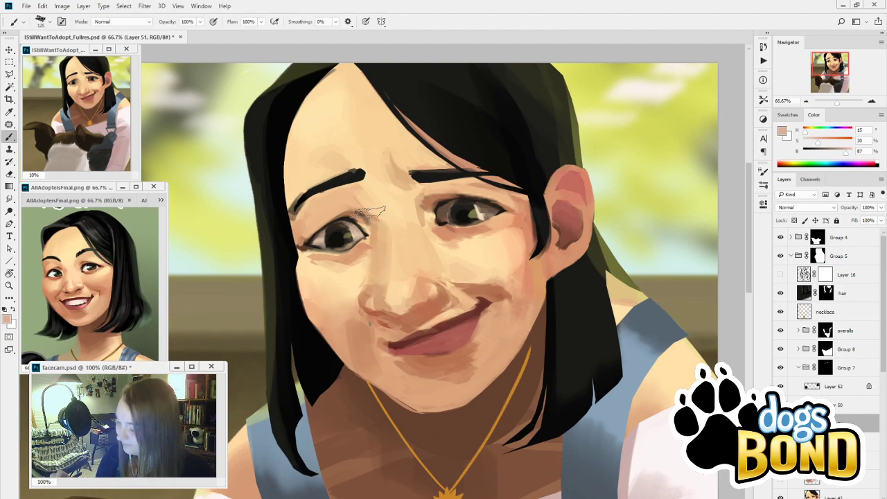
{"action": "key", "text": "i"}
{"action": "left_click", "coordinate": [88, 264]}
{"action": "key", "text": "b"}
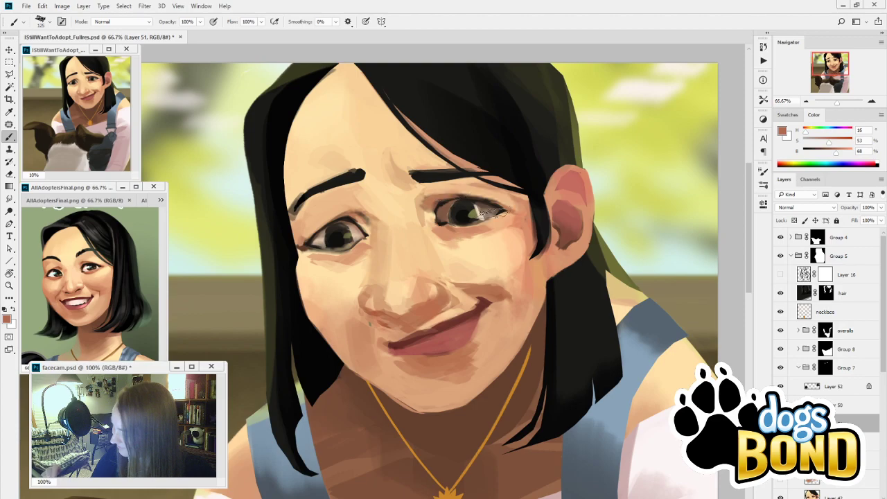
Repaint the white of the eye nearer the visible ear with sampled peach, and shade the eyes with sampled brown
{"action": "key", "text": "i"}
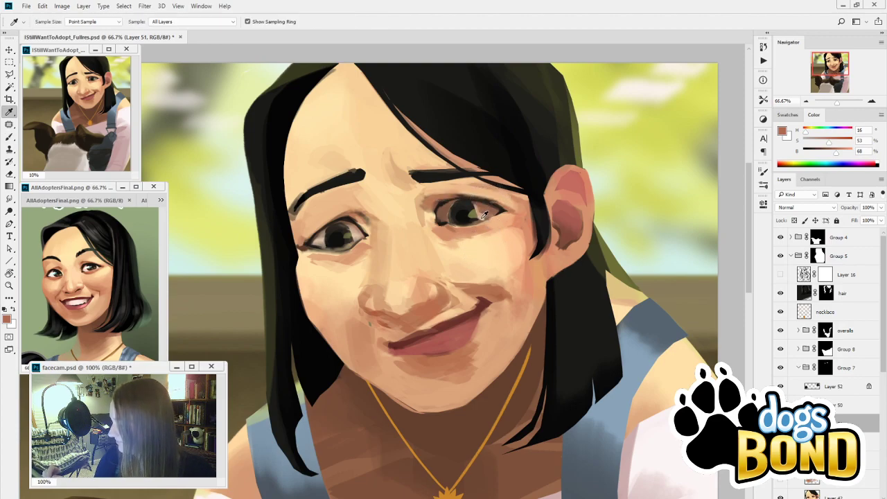
{"action": "key", "text": "b"}
{"action": "left_click", "coordinate": [498, 222], "text": "alt"}
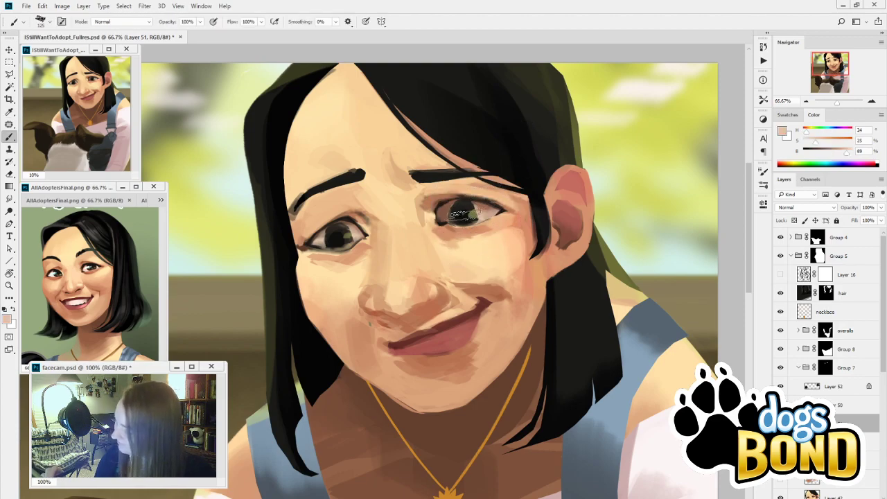
{"action": "key", "text": "i"}
{"action": "left_click", "coordinate": [348, 222], "text": "alt"}
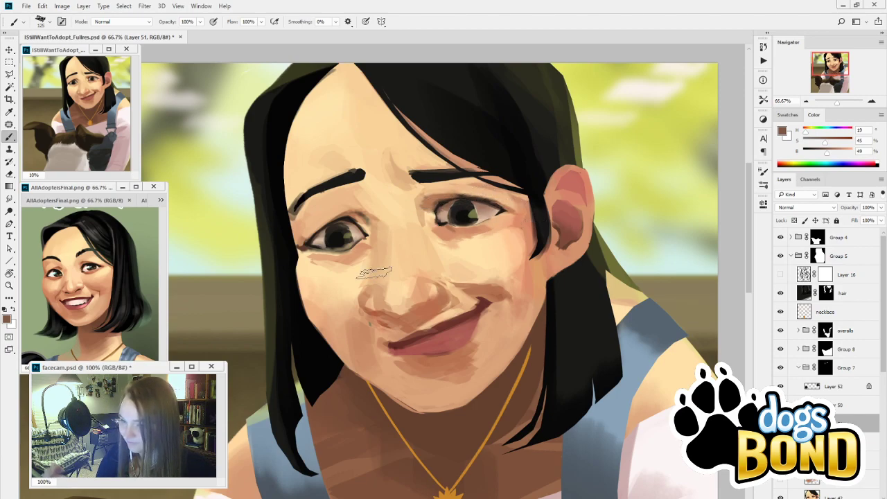
Sample beige from the eye nearer the visible ear, adjust it to 23% saturation and 87% brightness, and lighten that eye's white
{"action": "key", "text": "i"}
{"action": "left_click", "coordinate": [486, 215]}
{"action": "key", "text": "b"}
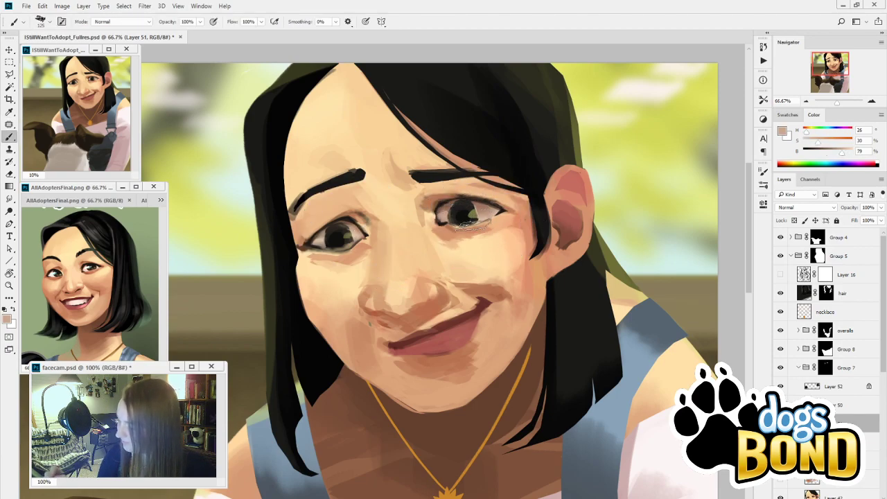
{"action": "left_click", "coordinate": [846, 154]}
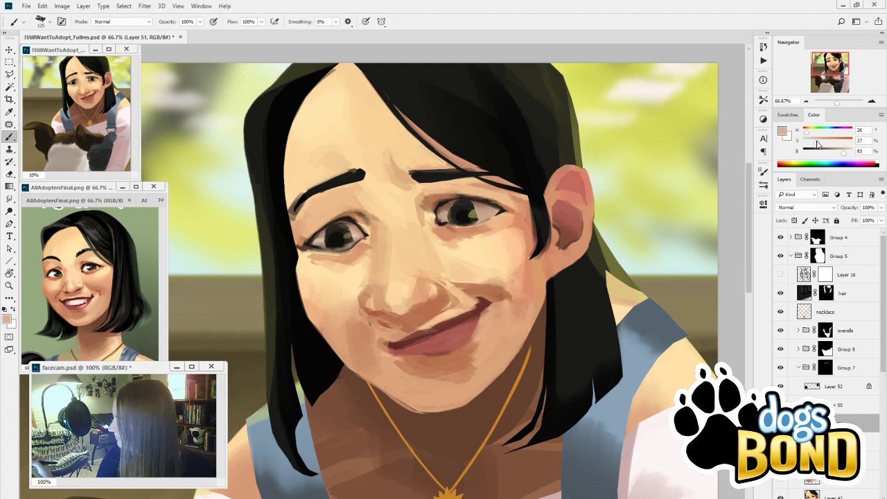
{"action": "left_click", "coordinate": [846, 153]}
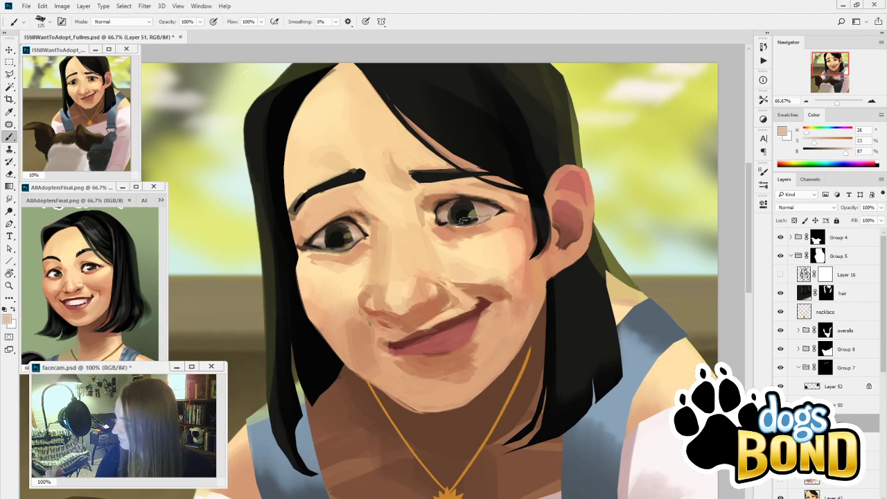
{"action": "left_click_drag", "start_coordinate": [449, 212], "coordinate": [480, 206]}
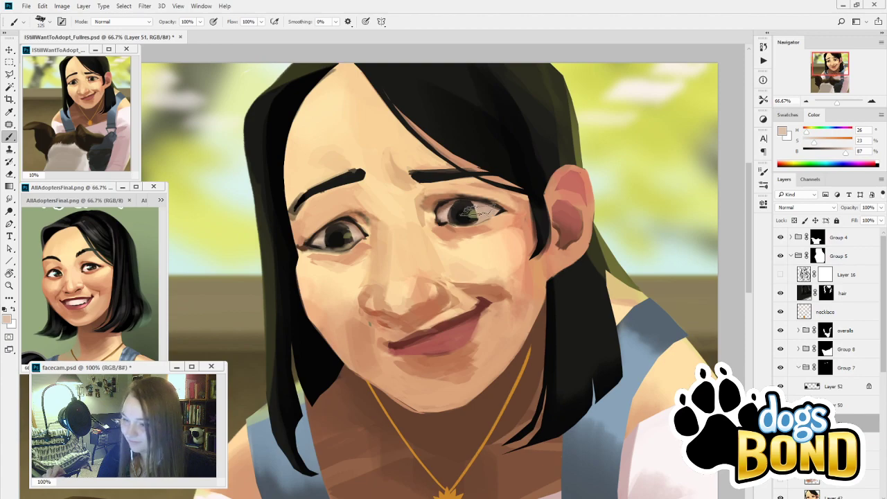
{"action": "left_click", "coordinate": [461, 208], "text": "alt"}
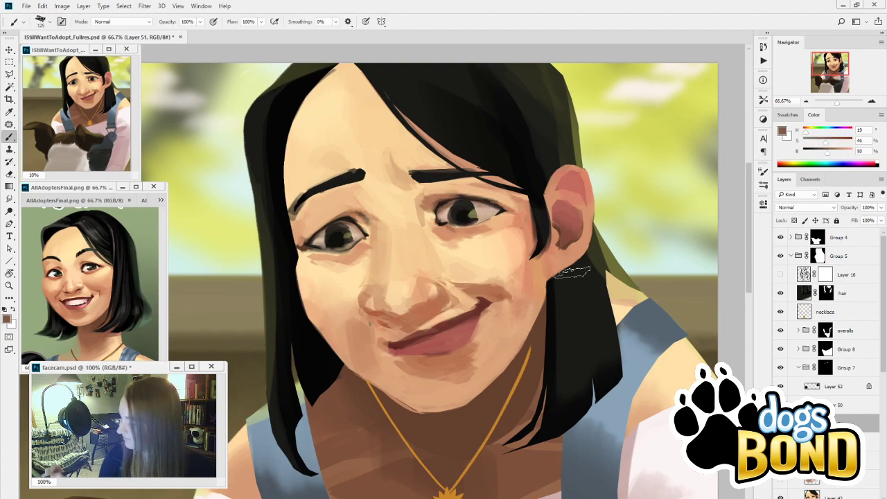
On Layer 50, sample near-black and redraw the upper lash line and inner corner of the eye nearer the visible ear
{"action": "left_click", "coordinate": [846, 405]}
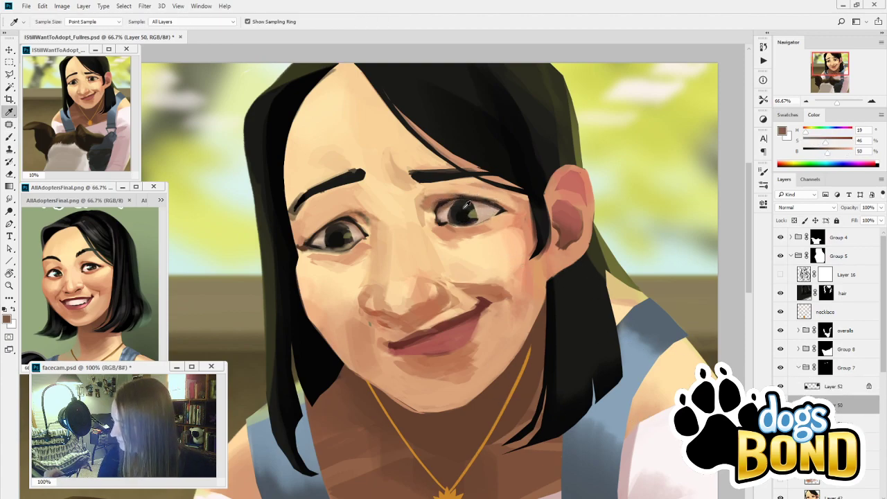
{"action": "left_click", "coordinate": [466, 205], "text": "alt"}
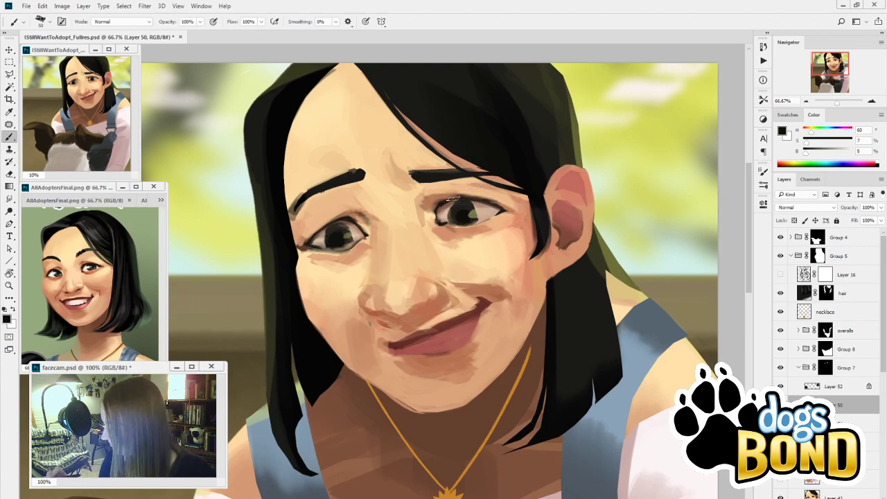
{"action": "mouse_move", "coordinate": [454, 200]}
{"action": "left_mouse_down"}
{"action": "mouse_move", "coordinate": [506, 202]}
{"action": "mouse_move", "coordinate": [513, 207]}
{"action": "mouse_move", "coordinate": [466, 199]}
{"action": "mouse_move", "coordinate": [520, 215]}
{"action": "left_mouse_up"}
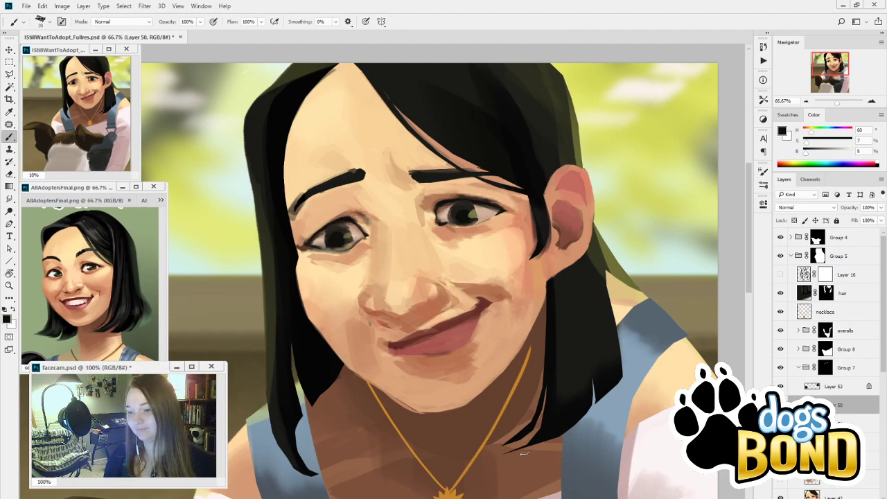
{"action": "left_click_drag", "start_coordinate": [552, 402], "coordinate": [566, 416]}
{"action": "left_click_drag", "start_coordinate": [463, 214], "coordinate": [453, 230]}
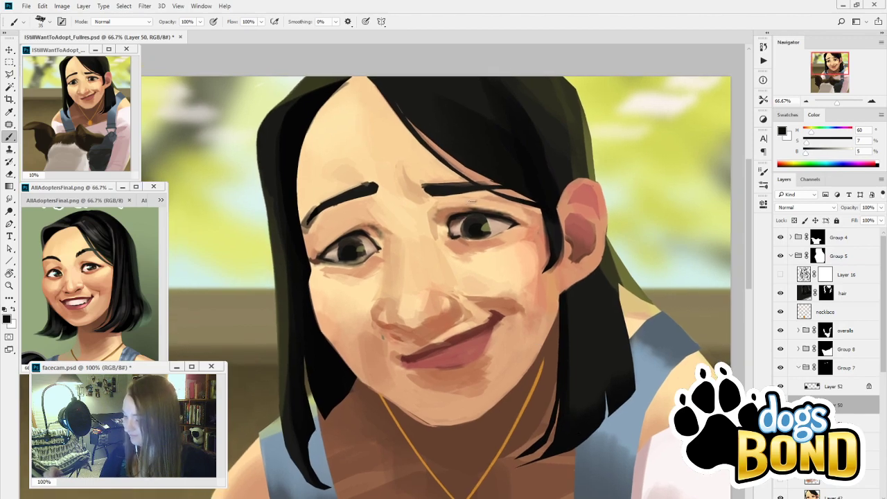
Sample brown for Layer 51 and near-black for Layer 50, refining the upper lid and inner corner of the eye nearer the visible ear
{"action": "key", "text": "alt"}
{"action": "left_click", "coordinate": [553, 352]}
{"action": "key", "text": "b"}
{"action": "key", "text": "alt+bracketleft"}
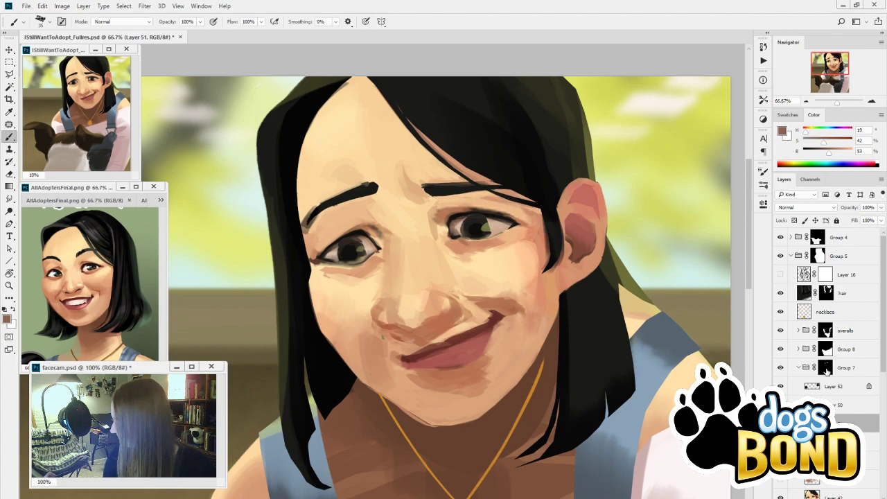
{"action": "left_click", "coordinate": [826, 370]}
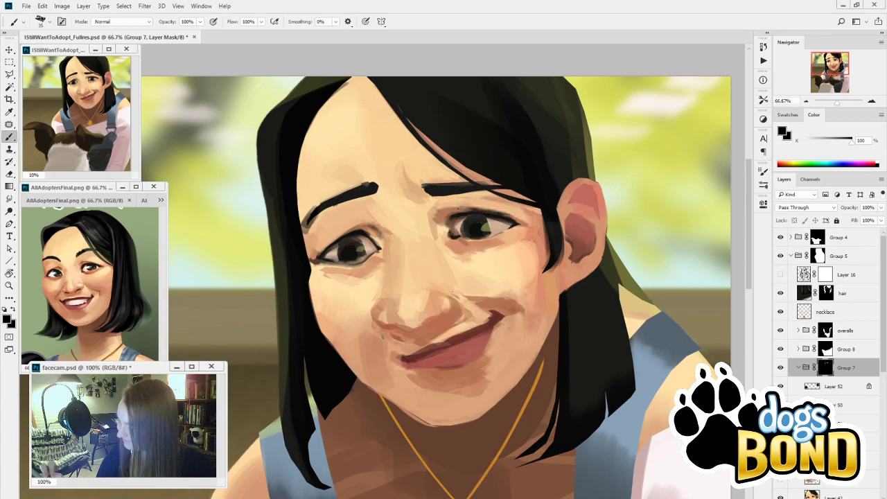
{"action": "left_click", "coordinate": [468, 206], "text": "ctrl"}
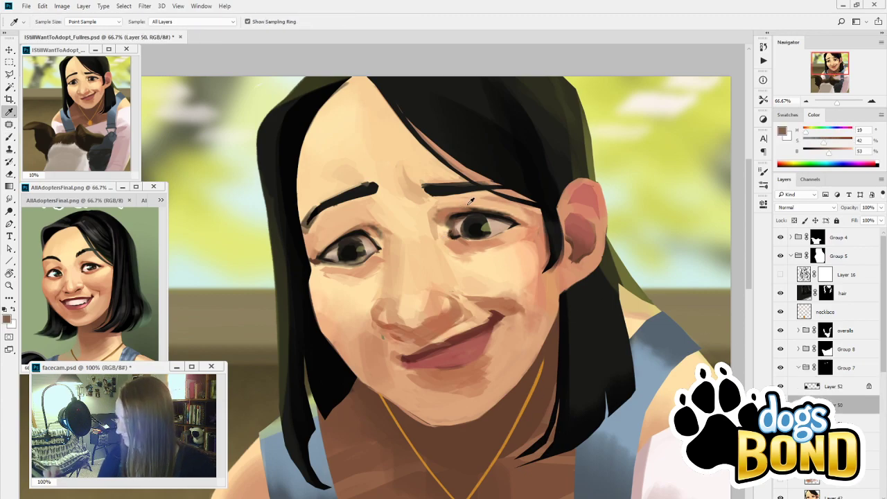
{"action": "left_click", "coordinate": [460, 216], "text": "alt"}
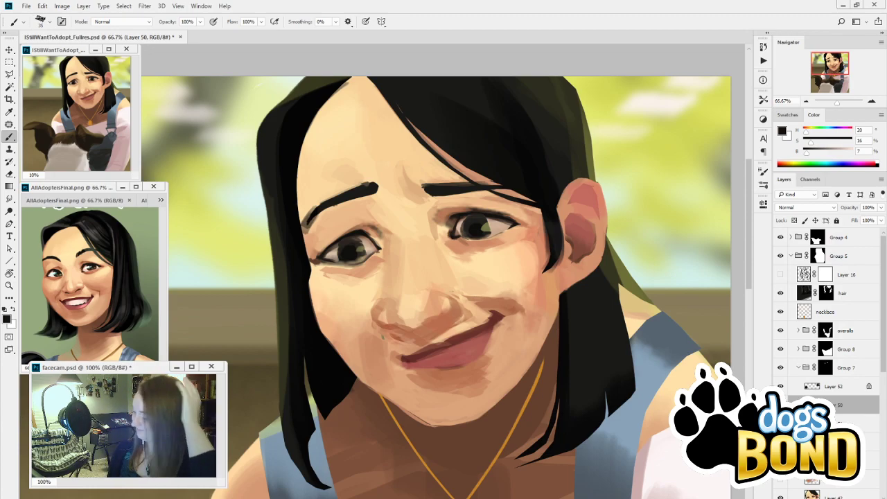
Compare the painted eyes with Layer 50 hidden and shown
{"action": "left_click", "coordinate": [781, 405]}
{"action": "left_click", "coordinate": [780, 405]}
{"action": "left_click", "coordinate": [781, 405]}
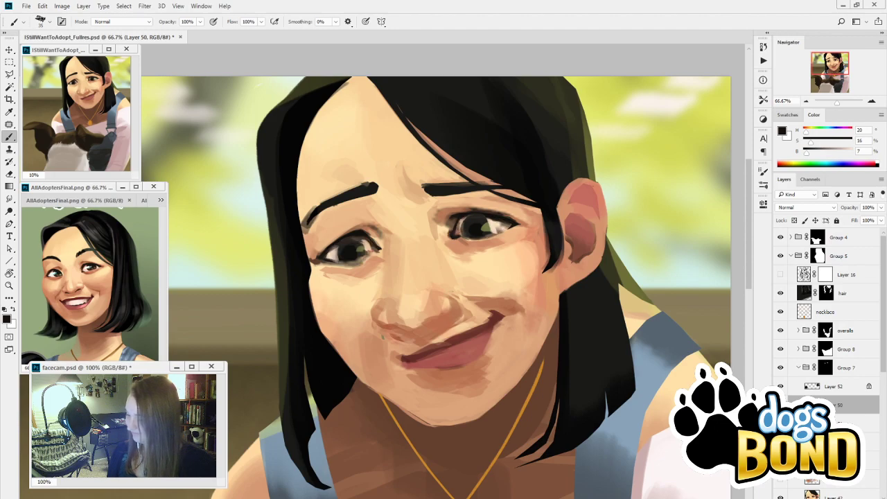
On Layer 51, retouch the white of the eye nearer the visible ear with sampled pale peach, and sample a reddish skin tone
{"action": "key", "text": "alt"}
{"action": "left_click", "coordinate": [496, 218]}
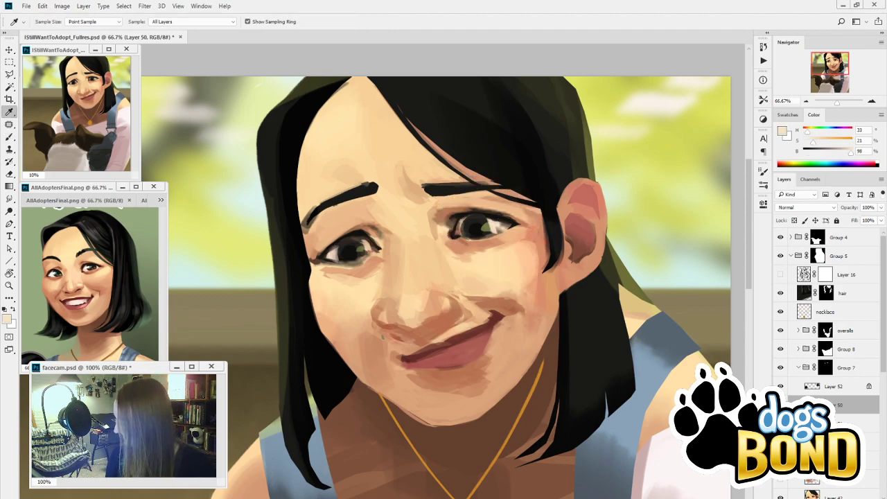
{"action": "key", "text": "ctrl+shift+alt+n"}
{"action": "key", "text": "b"}
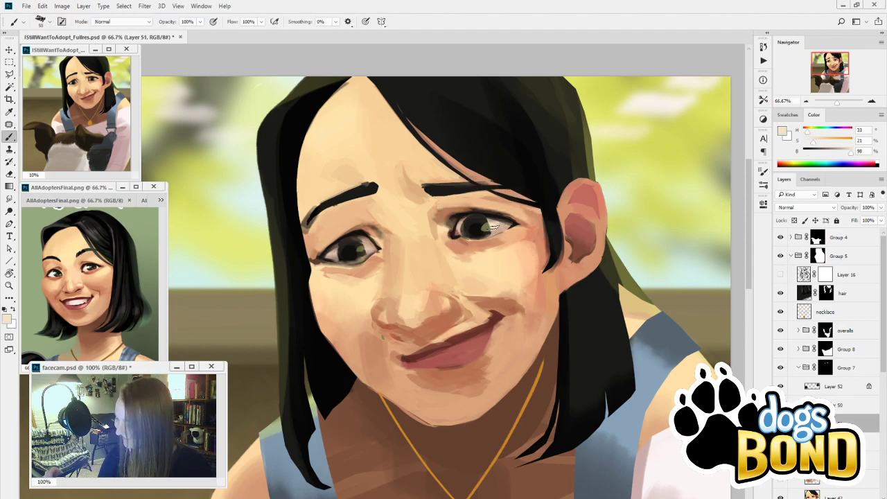
{"action": "left_click", "coordinate": [489, 226]}
{"action": "key", "text": "i"}
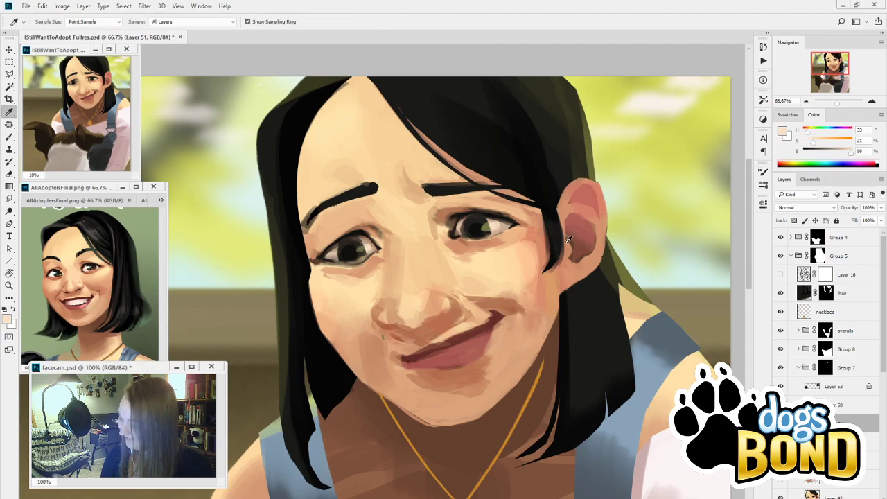
{"action": "left_click", "coordinate": [567, 239]}
{"action": "key", "text": "b"}
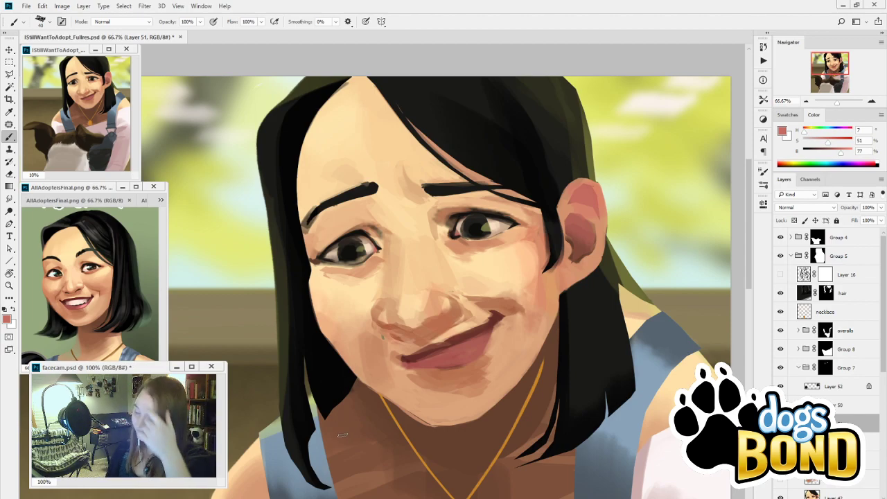
Check Layer 52's visibility, sample near-black, and try darkening the iris of the eye farther from the visible ear on that layer
{"action": "left_click", "coordinate": [781, 386]}
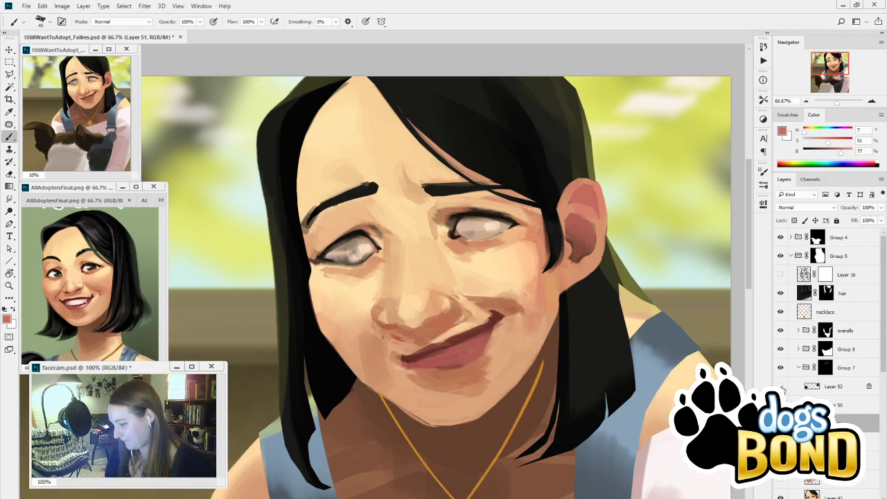
{"action": "left_click", "coordinate": [781, 387]}
{"action": "left_click", "coordinate": [839, 388]}
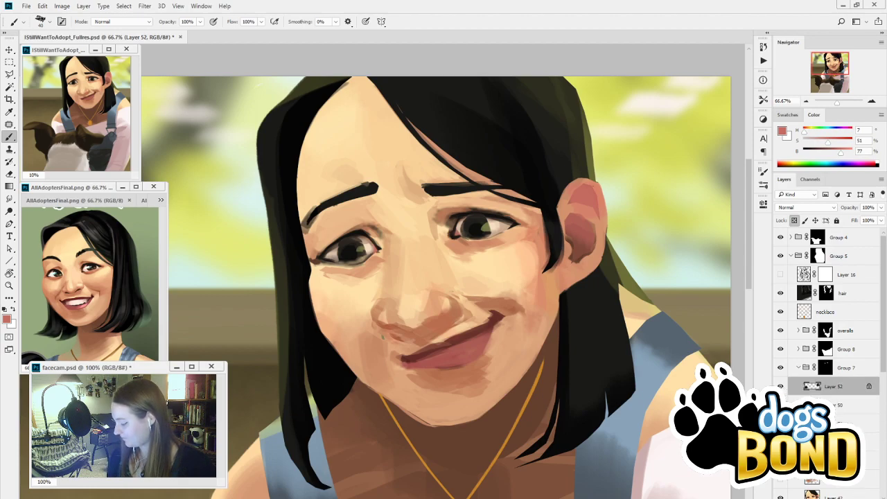
{"action": "left_click", "coordinate": [481, 224], "text": "alt"}
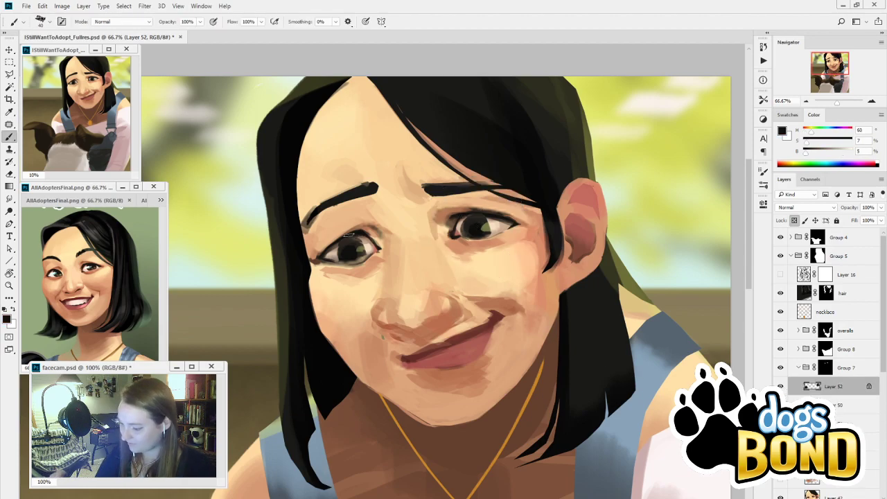
{"action": "left_click_drag", "start_coordinate": [354, 245], "coordinate": [362, 261]}
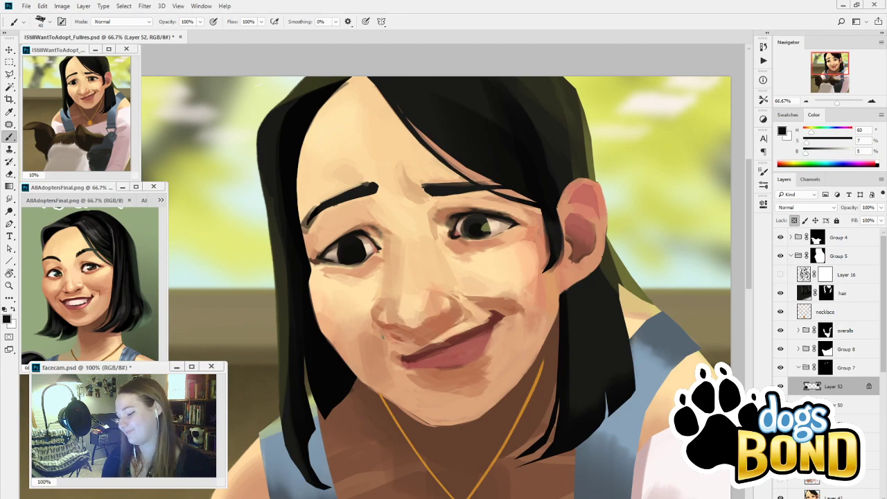
{"action": "key", "text": "ctrl+z"}
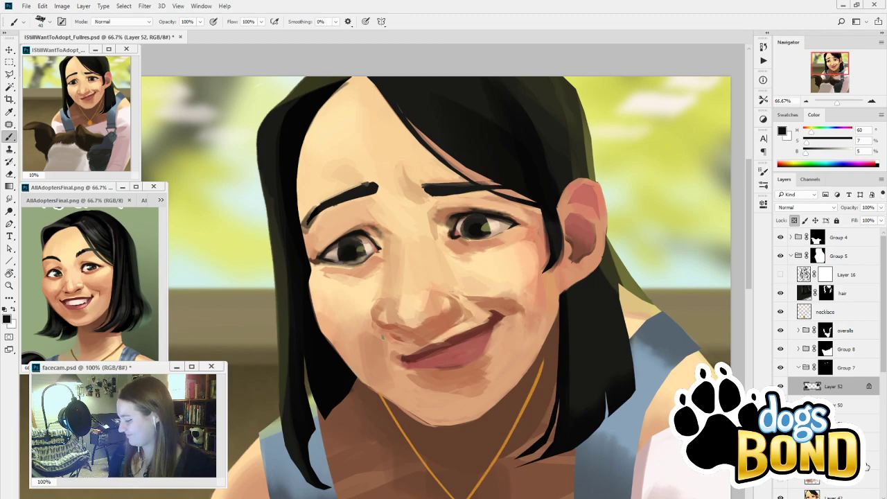
Mask Layer 52 to its own painted shapes and place it in a group that carries the mask
{"action": "left_click", "coordinate": [812, 386], "text": "ctrl"}
{"action": "left_click", "coordinate": [826, 497]}
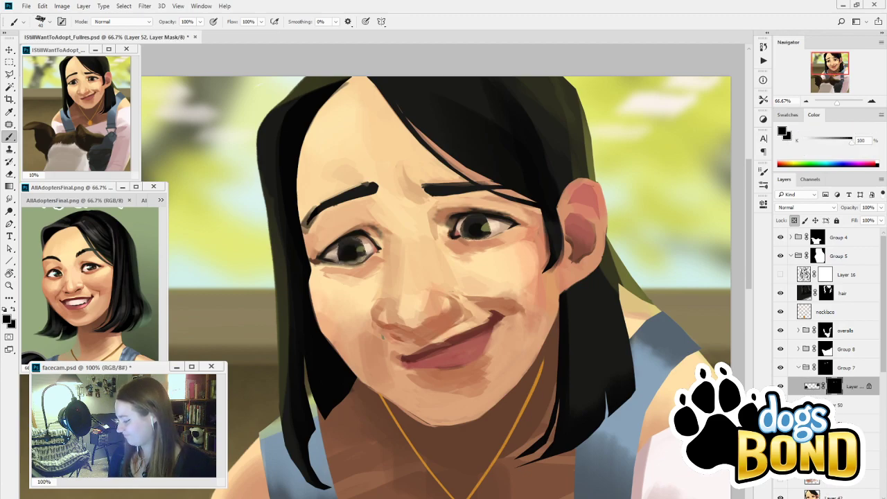
{"action": "left_click", "coordinate": [812, 388]}
{"action": "mouse_move", "coordinate": [344, 240]}
{"action": "left_mouse_down"}
{"action": "mouse_move", "coordinate": [347, 263]}
{"action": "mouse_move", "coordinate": [361, 258]}
{"action": "left_mouse_up"}
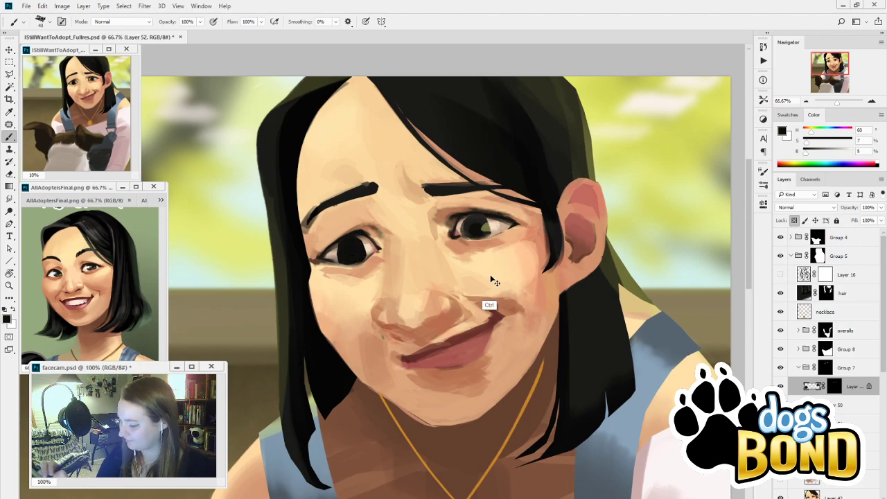
{"action": "key", "text": "ctrl+z"}
{"action": "key", "text": "ctrl+g"}
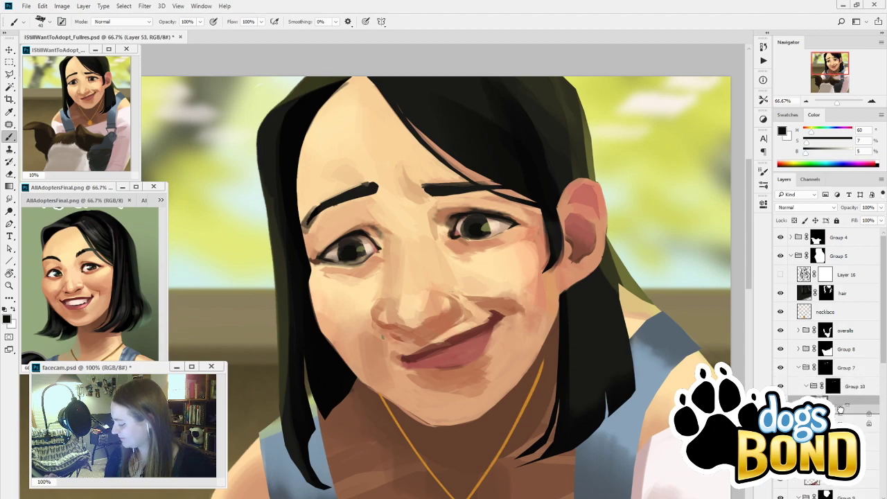
Paint both irises solid near-black on Layer 53 inside the masked Group 10
{"action": "left_click", "coordinate": [843, 409]}
{"action": "left_click", "coordinate": [846, 408]}
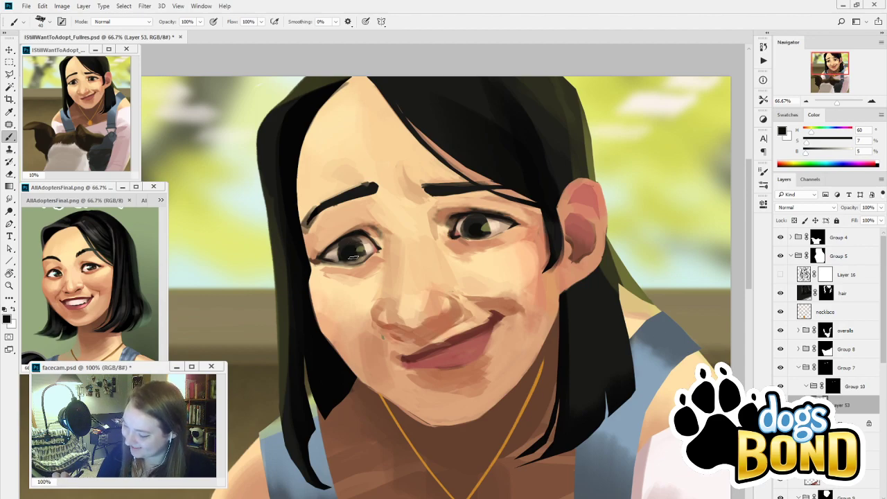
{"action": "mouse_move", "coordinate": [343, 263]}
{"action": "left_mouse_down"}
{"action": "mouse_move", "coordinate": [344, 237]}
{"action": "mouse_move", "coordinate": [342, 247]}
{"action": "mouse_move", "coordinate": [360, 253]}
{"action": "left_mouse_up"}
{"action": "mouse_move", "coordinate": [478, 206]}
{"action": "left_mouse_down"}
{"action": "mouse_move", "coordinate": [483, 235]}
{"action": "mouse_move", "coordinate": [492, 212]}
{"action": "left_mouse_up"}
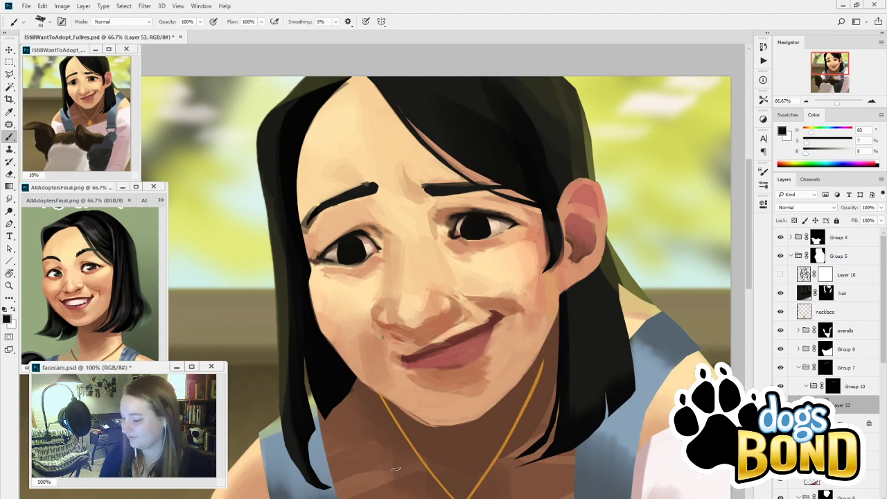
Try refining Group 10's iris mask with the brush reduced to size 15, checking it against Layers 53 and 52
{"action": "left_click", "coordinate": [833, 386]}
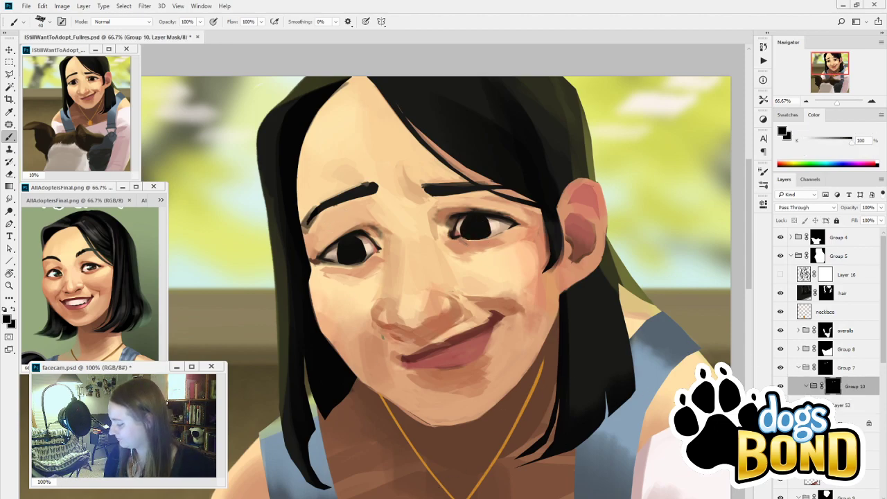
{"action": "left_click", "coordinate": [847, 405]}
{"action": "key", "text": "g"}
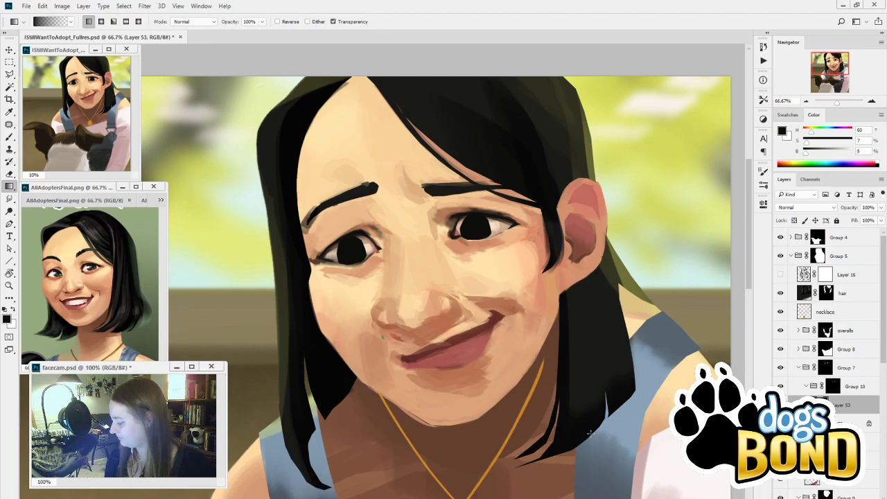
{"action": "left_click", "coordinate": [833, 386]}
{"action": "key", "text": "b"}
{"action": "key", "text": "["}
{"action": "key", "text": "["}
{"action": "key", "text": "["}
{"action": "key", "text": "["}
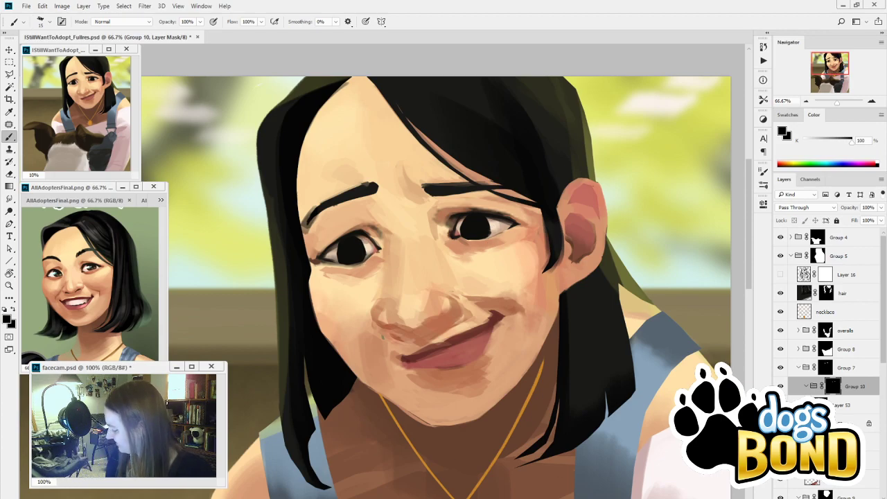
{"action": "left_click", "coordinate": [847, 403]}
{"action": "key", "text": "ctrl+z"}
{"action": "left_click", "coordinate": [851, 420]}
{"action": "key", "text": "ctrl+z"}
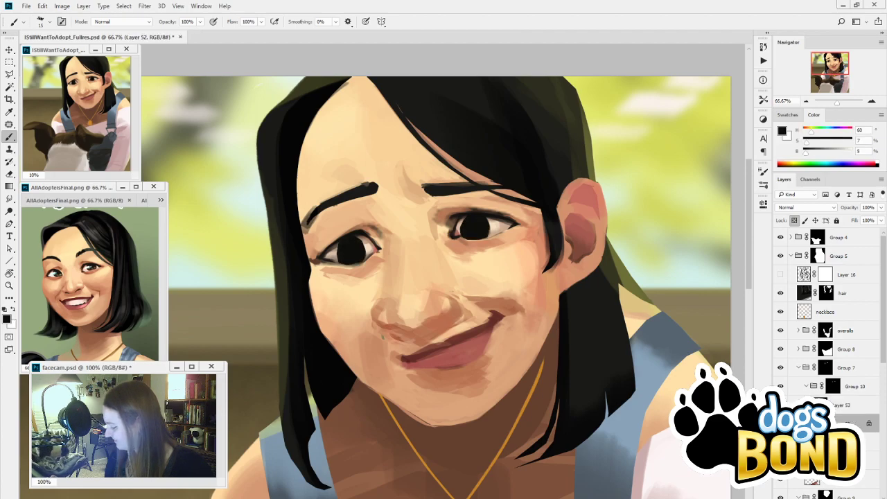
{"action": "left_click", "coordinate": [834, 387]}
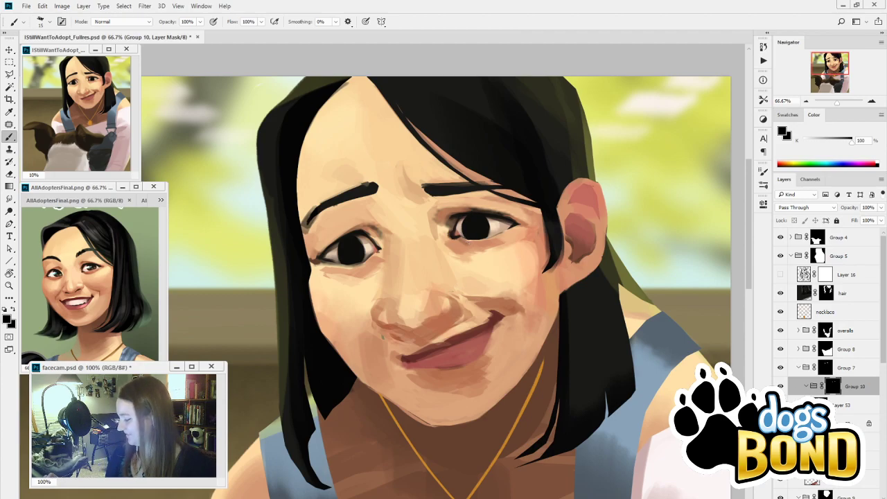
Step back and forward through the recent iris painting to compare the eyes
{"action": "key", "text": "ctrl+alt+z"}
{"action": "key", "text": "ctrl+alt+z"}
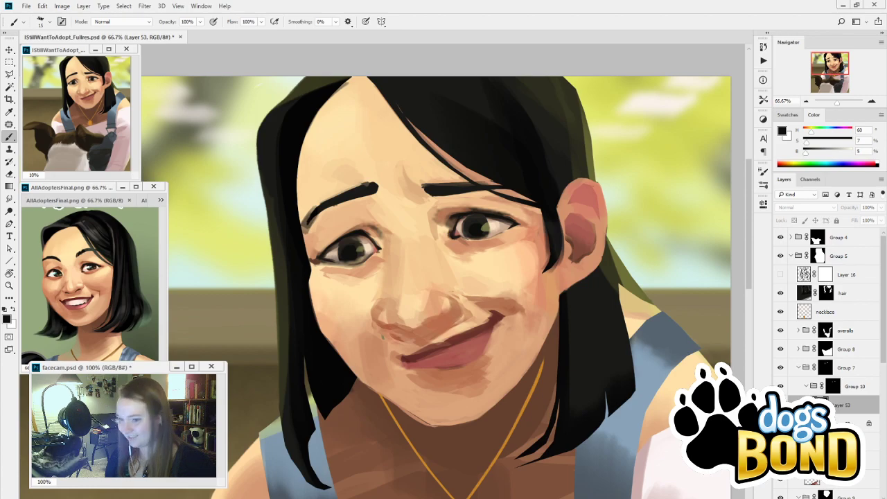
{"action": "key", "text": "ctrl+z"}
{"action": "key", "text": "ctrl+z"}
Sample dark tones from the reference portrait, ending with a dark brown of hue 24, saturation 56%, brightness 21%
{"action": "key", "text": "i"}
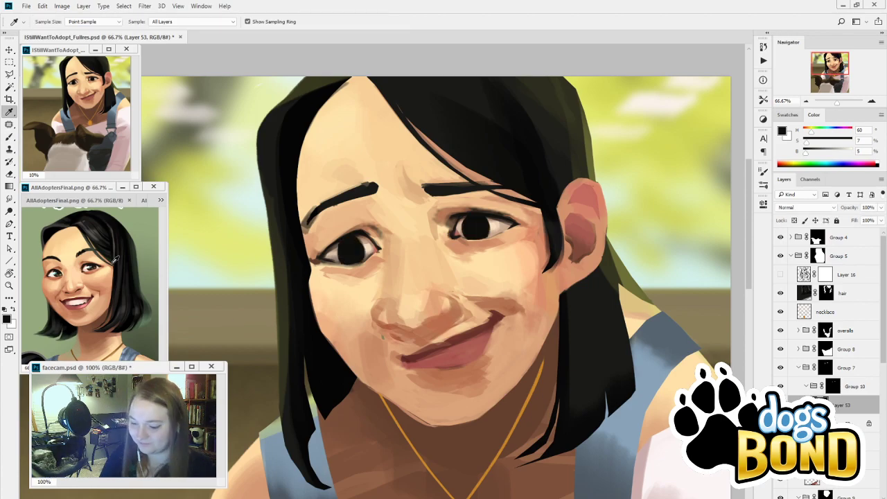
{"action": "left_click", "coordinate": [104, 268]}
{"action": "key", "text": "b"}
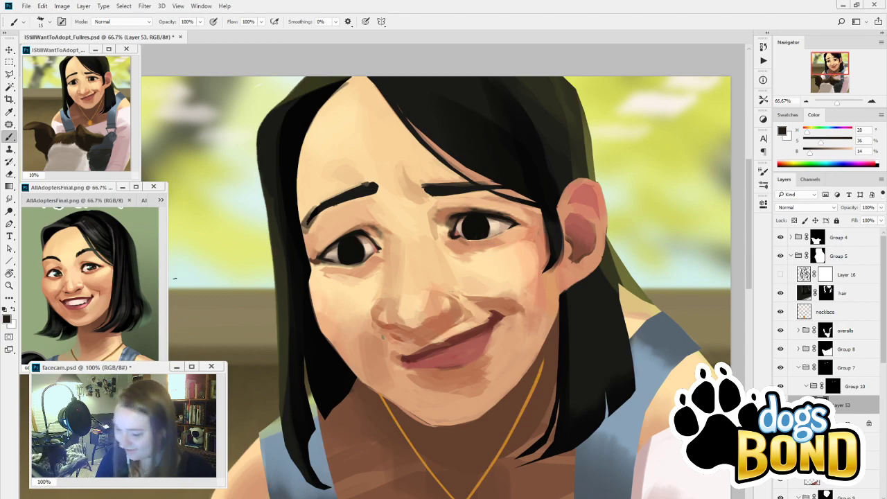
{"action": "key", "text": "i"}
{"action": "left_click", "coordinate": [99, 263]}
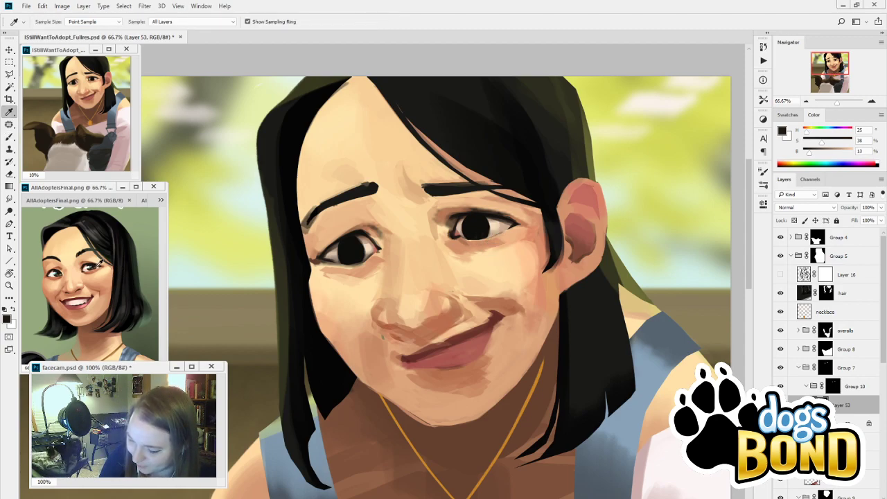
{"action": "left_click", "coordinate": [59, 272]}
{"action": "left_click", "coordinate": [59, 273]}
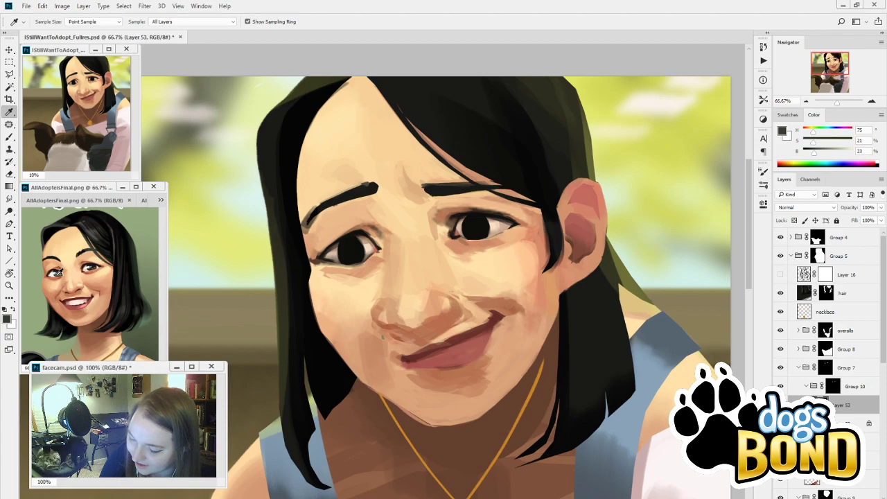
{"action": "left_click", "coordinate": [126, 335]}
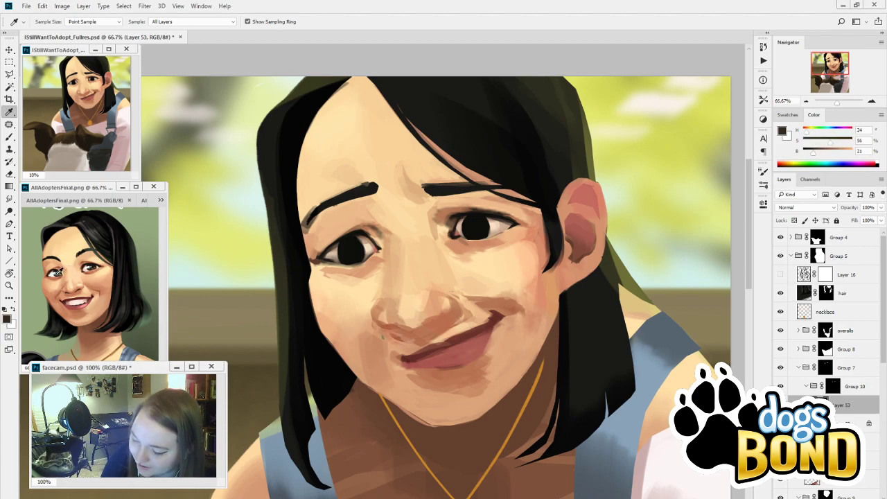
Paint the sampled dark brown over both irises on Layer 53 with an enlarged brush
{"action": "key", "text": "b"}
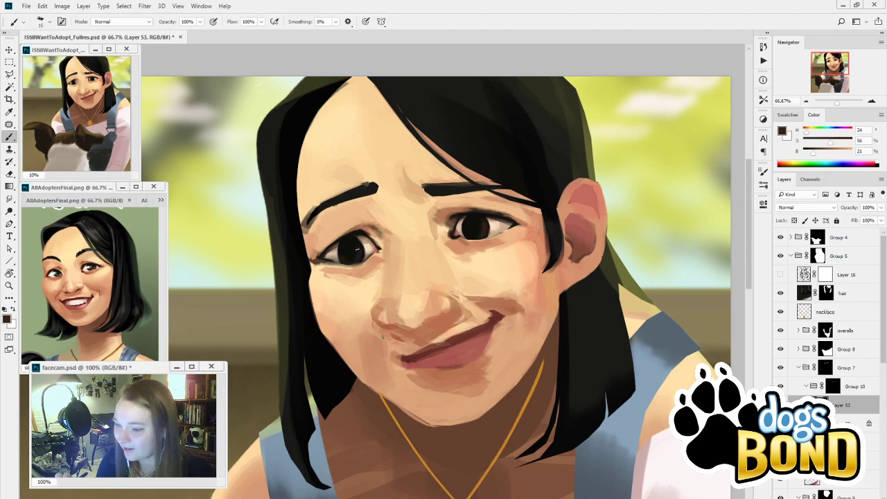
{"action": "key", "text": "bracketright"}
{"action": "key", "text": "bracketright"}
{"action": "key", "text": "bracketright"}
{"action": "key", "text": "bracketright"}
{"action": "key", "text": "bracketright"}
{"action": "key", "text": "bracketright"}
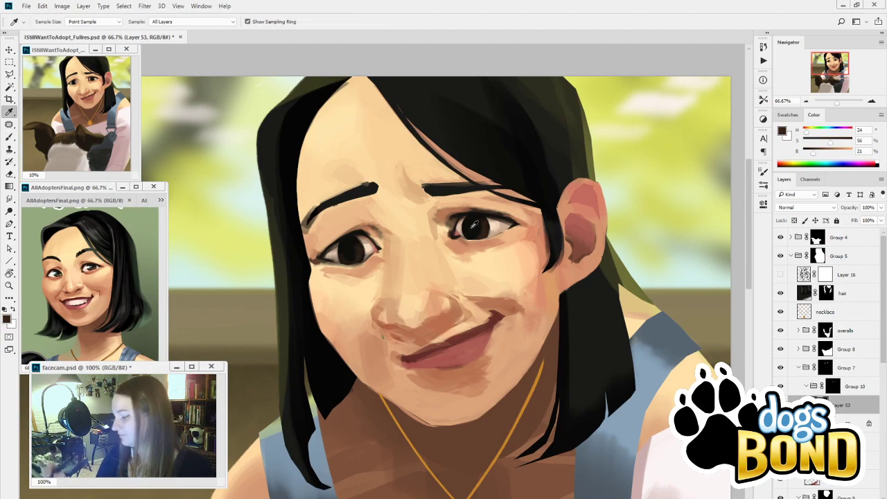
Blend the irises with sampled dark brown, and lighten their lower parts with a warm brown of hue 23, saturation 53%, brightness 47%
{"action": "left_click", "coordinate": [476, 233], "text": "alt"}
{"action": "left_click", "coordinate": [483, 220], "text": "alt"}
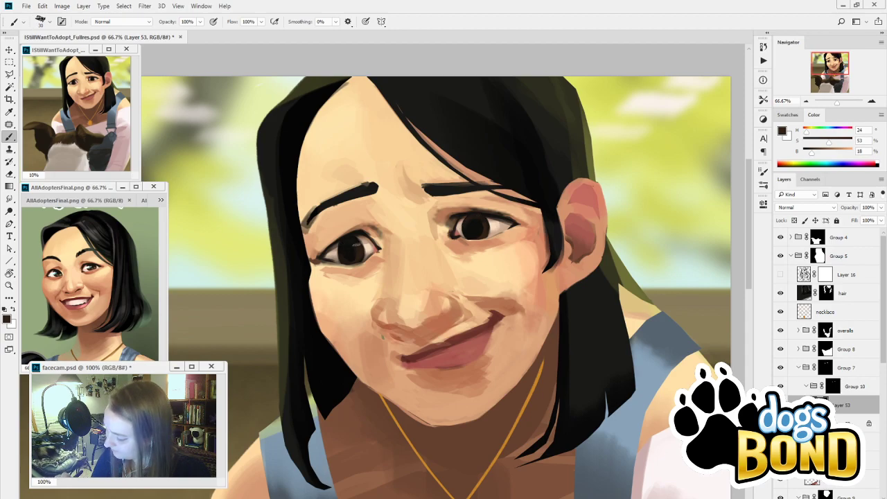
{"action": "mouse_move", "coordinate": [484, 384]}
{"action": "left_mouse_down"}
{"action": "mouse_move", "coordinate": [485, 368]}
{"action": "mouse_move", "coordinate": [493, 382]}
{"action": "left_mouse_up"}
{"action": "left_click", "coordinate": [373, 249], "text": "alt"}
{"action": "left_click", "coordinate": [98, 264], "text": "alt"}
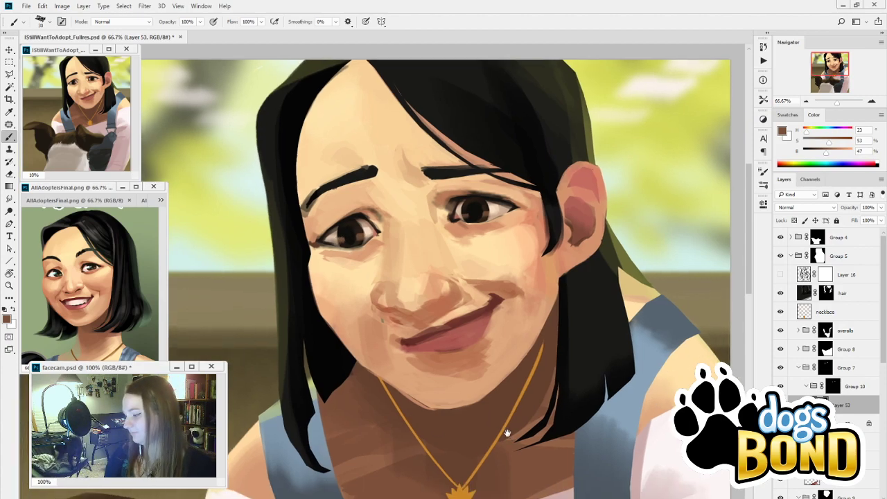
Refine the irises with sampled dark brown at 18% brightness, and the pupils with sampled near-black at 5% brightness
{"action": "key", "text": "i"}
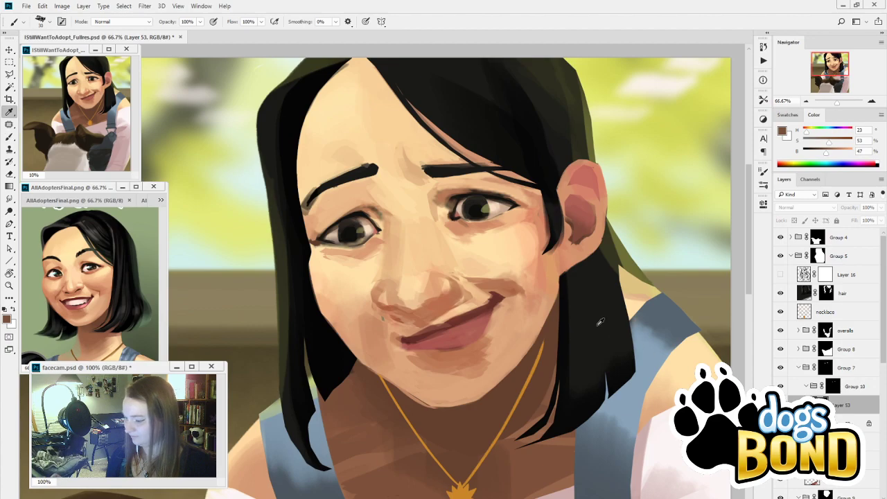
{"action": "left_click", "coordinate": [486, 207]}
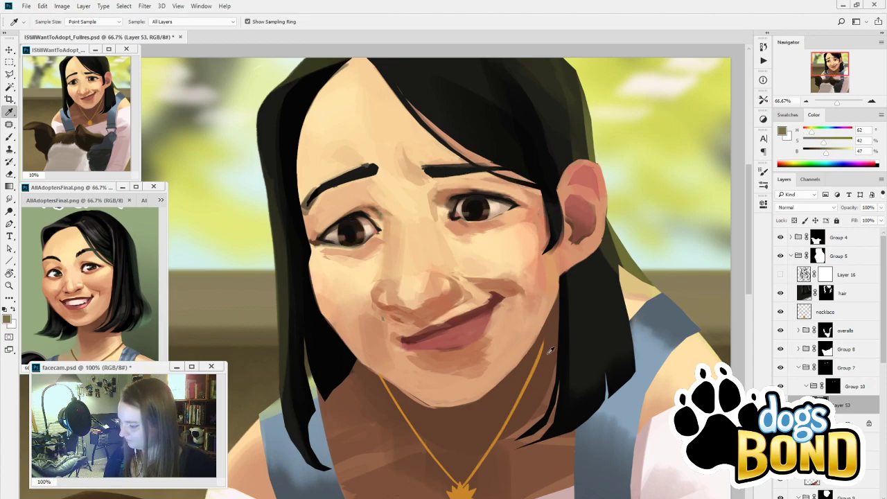
{"action": "left_click", "coordinate": [485, 206]}
{"action": "key", "text": "b"}
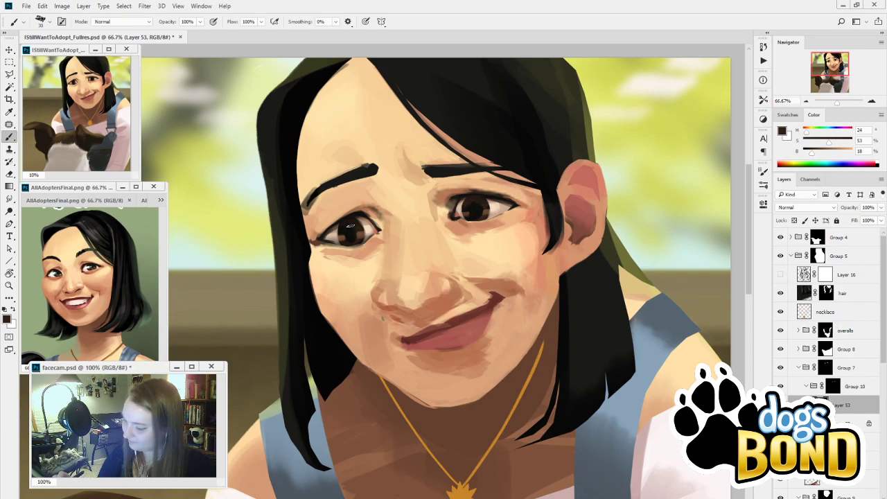
{"action": "key", "text": "i"}
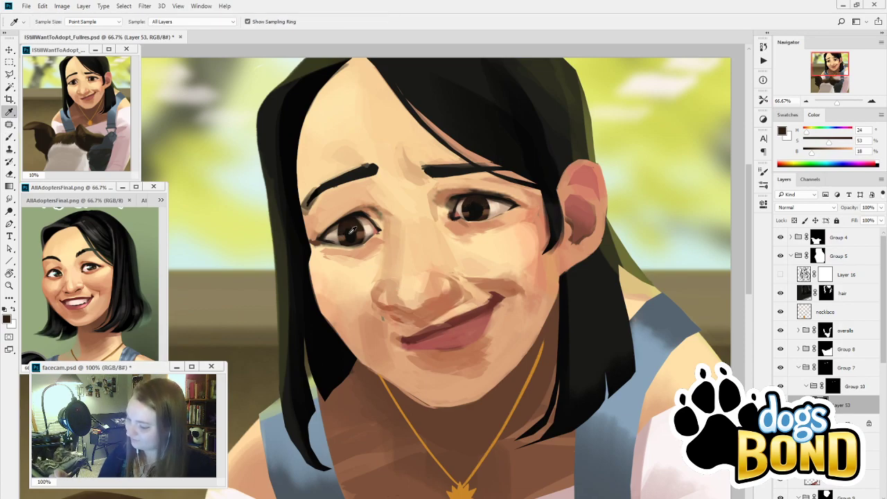
{"action": "left_click", "coordinate": [350, 227]}
{"action": "key", "text": "b"}
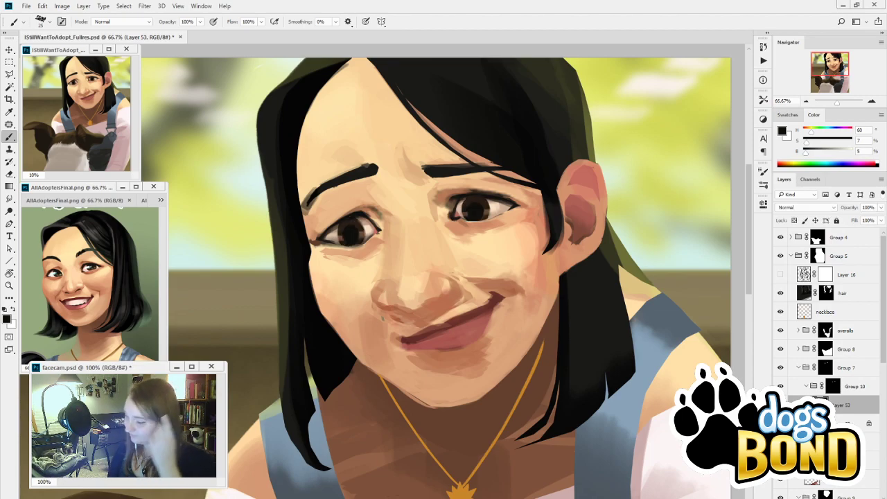
Paint olive-green reflections (hue 62, saturation 41%, brightness 47%) in both irises on a new layer above Layer 53
{"action": "key", "text": "alt"}
{"action": "left_click", "coordinate": [493, 220], "text": "alt"}
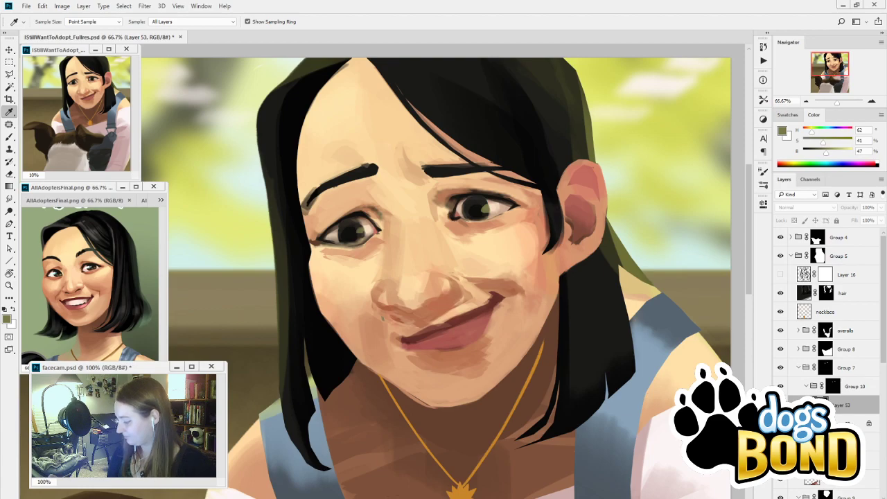
{"action": "key", "text": "ctrl+shift+alt+n"}
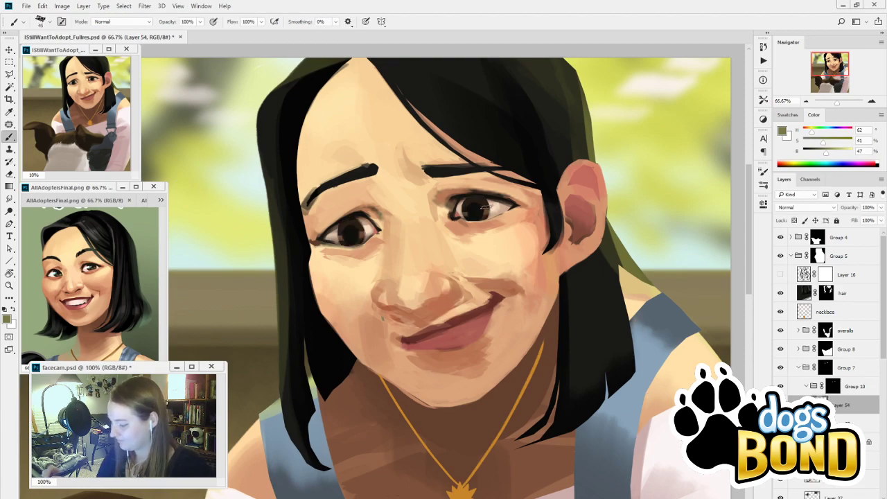
{"action": "left_click_drag", "start_coordinate": [487, 207], "coordinate": [485, 212]}
{"action": "key", "text": "ctrl+z"}
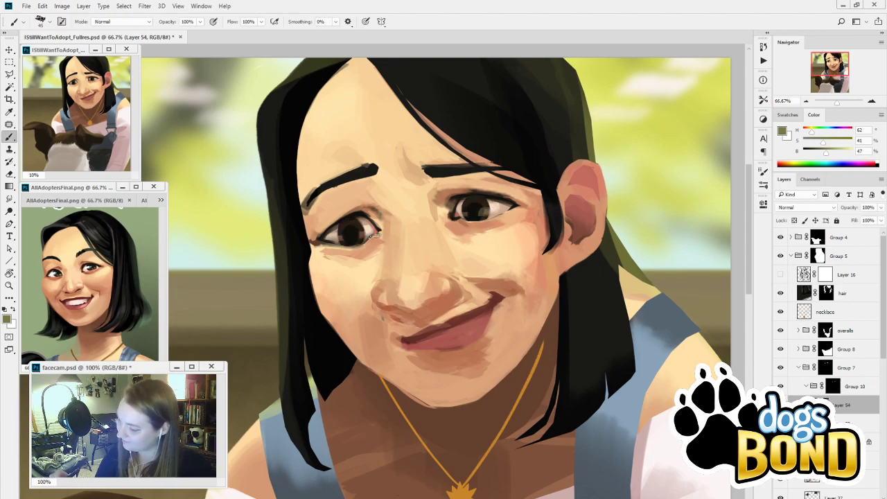
{"action": "left_click", "coordinate": [359, 234]}
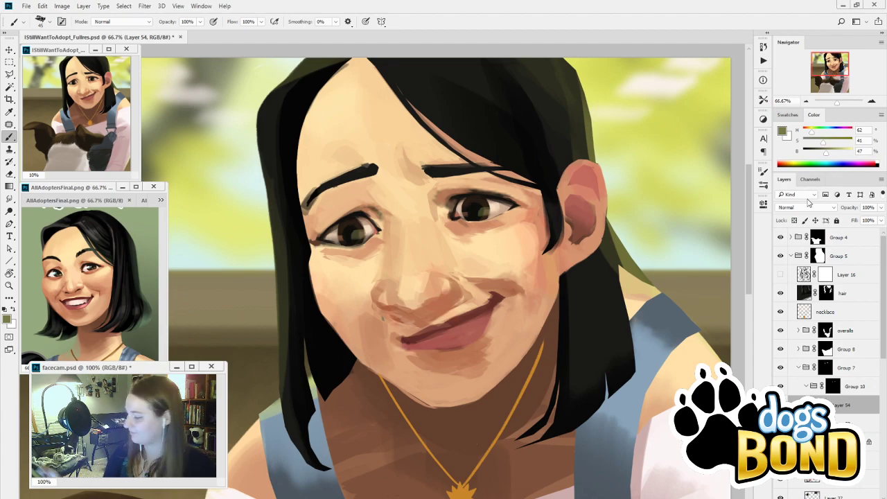
Paint pure white highlights in both eyes on a new layer above Group 10
{"action": "mouse_move", "coordinate": [837, 152]}
{"action": "left_mouse_down"}
{"action": "mouse_move", "coordinate": [864, 151]}
{"action": "mouse_move", "coordinate": [802, 141]}
{"action": "left_mouse_up"}
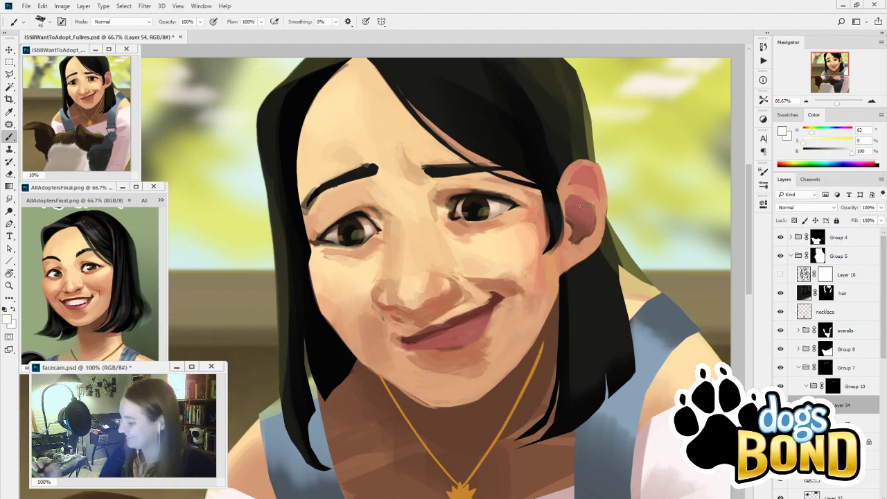
{"action": "left_click", "coordinate": [864, 387]}
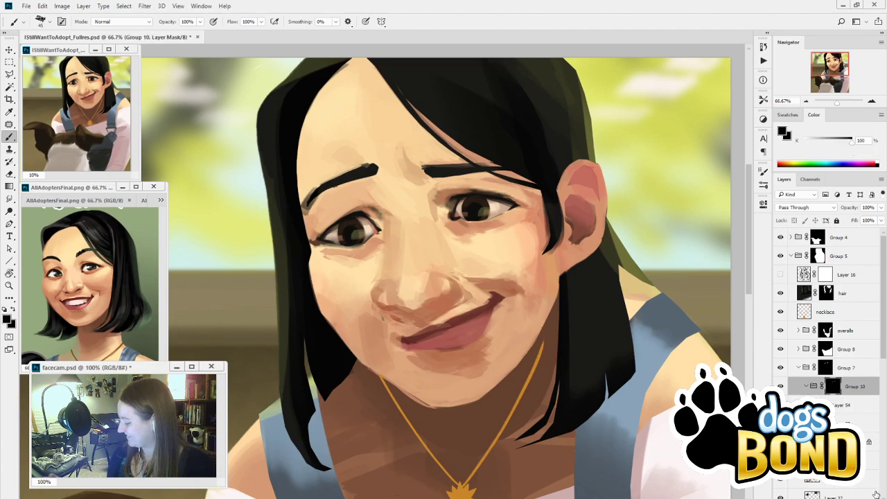
{"action": "key", "text": "ctrl+shift+alt+n"}
{"action": "left_click", "coordinate": [485, 204]}
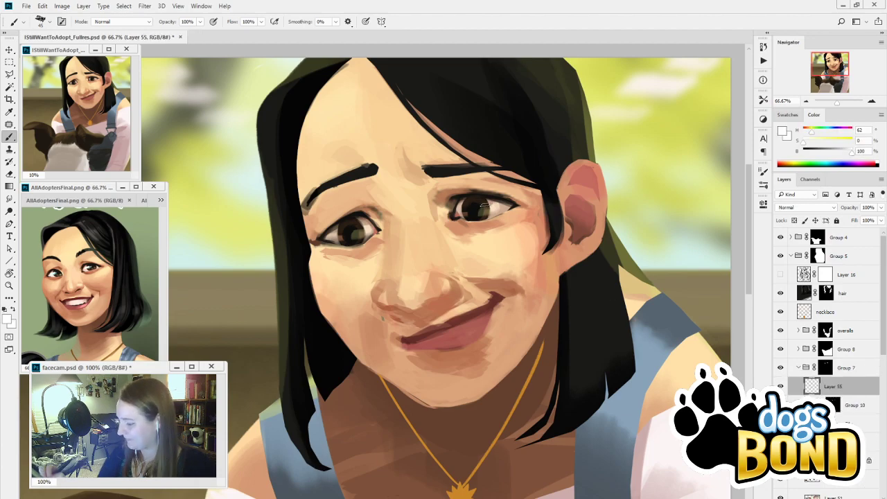
{"action": "key", "text": "ctrl+z"}
{"action": "left_click", "coordinate": [485, 205]}
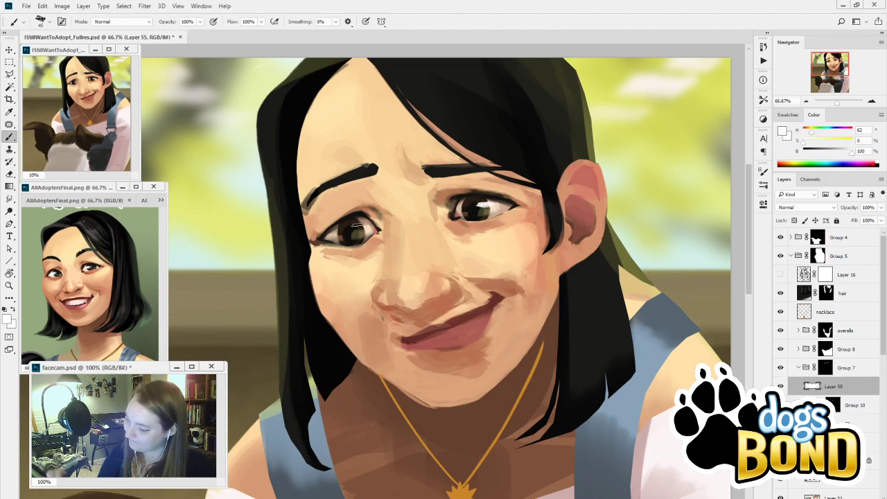
{"action": "left_click", "coordinate": [359, 225]}
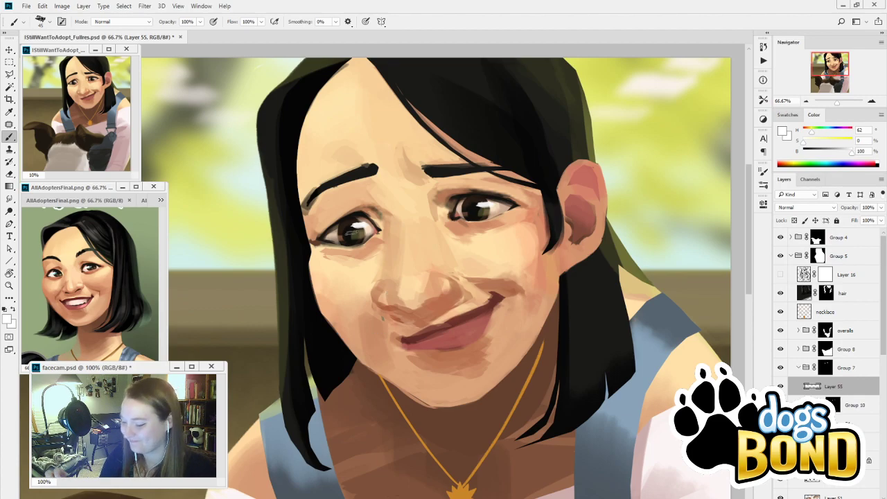
Reduce the brush to 9 px and refine the white highlights in both eyes with small glints and erasing
{"action": "key", "text": "["}
{"action": "key", "text": "["}
{"action": "key", "text": "["}
{"action": "key", "text": "["}
{"action": "key", "text": "["}
{"action": "key", "text": "["}
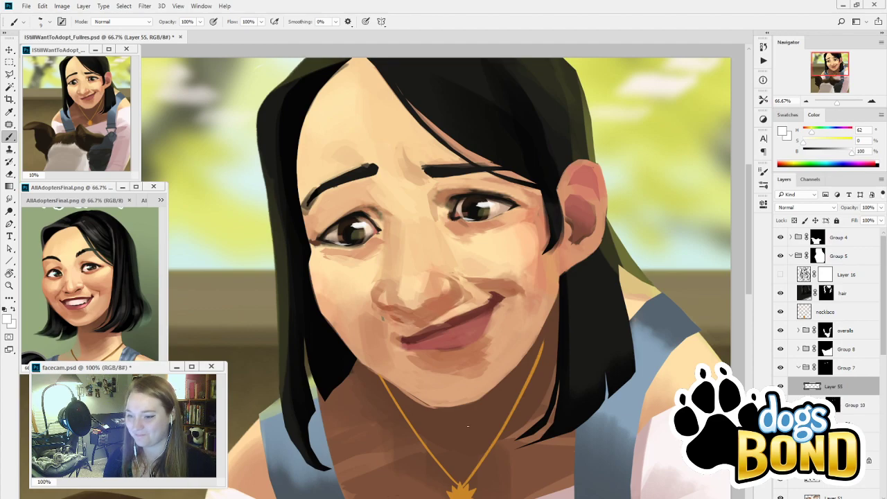
{"action": "key", "text": "e"}
{"action": "key", "text": "b"}
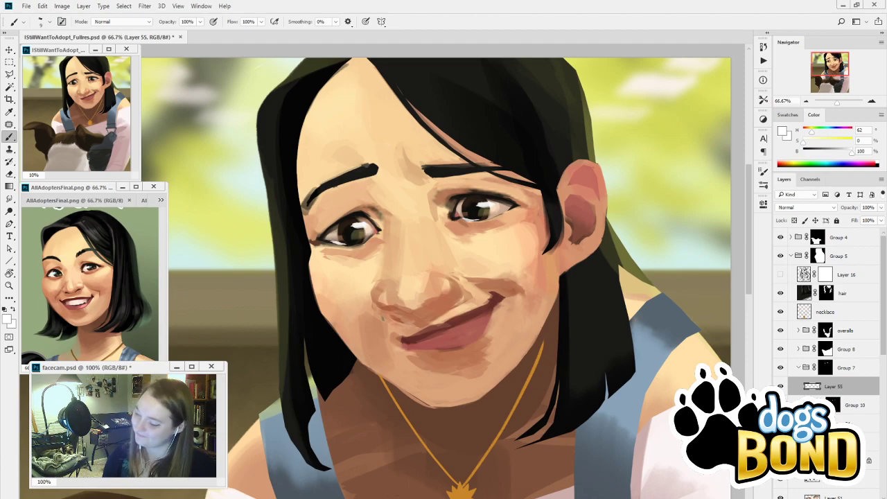
{"action": "left_click_drag", "start_coordinate": [534, 404], "coordinate": [506, 410]}
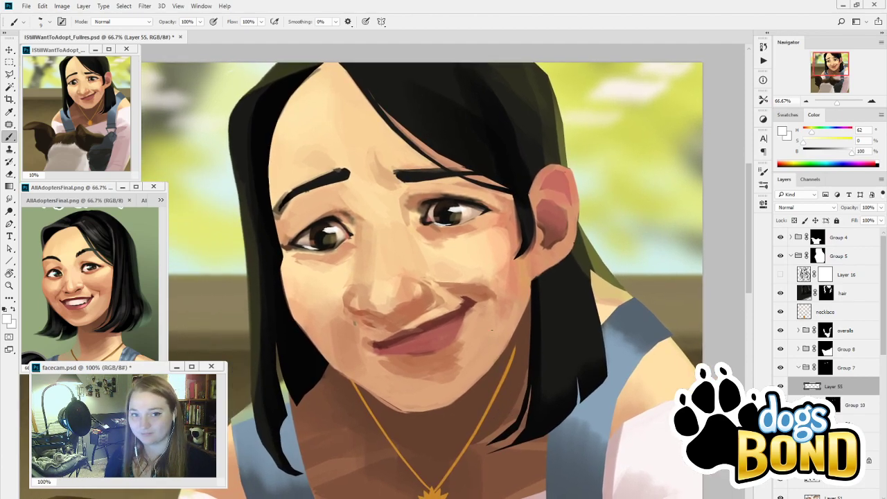
{"action": "key", "text": "e"}
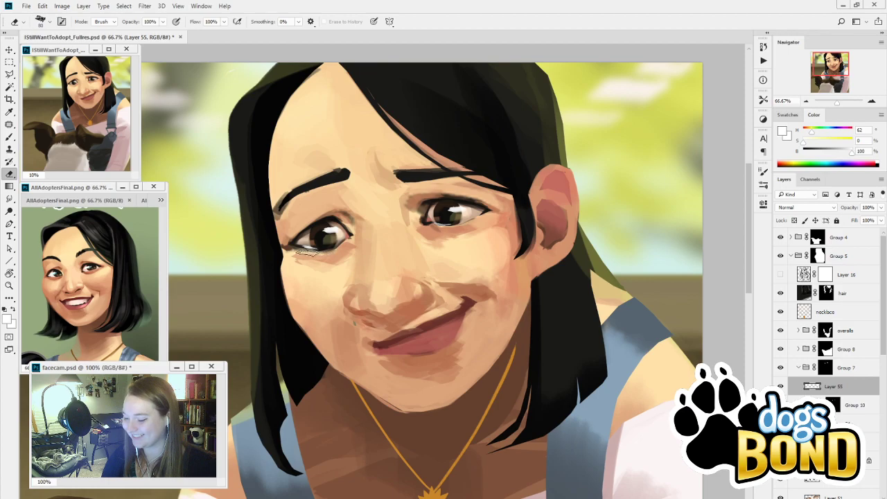
{"action": "left_click_drag", "start_coordinate": [569, 425], "coordinate": [578, 386]}
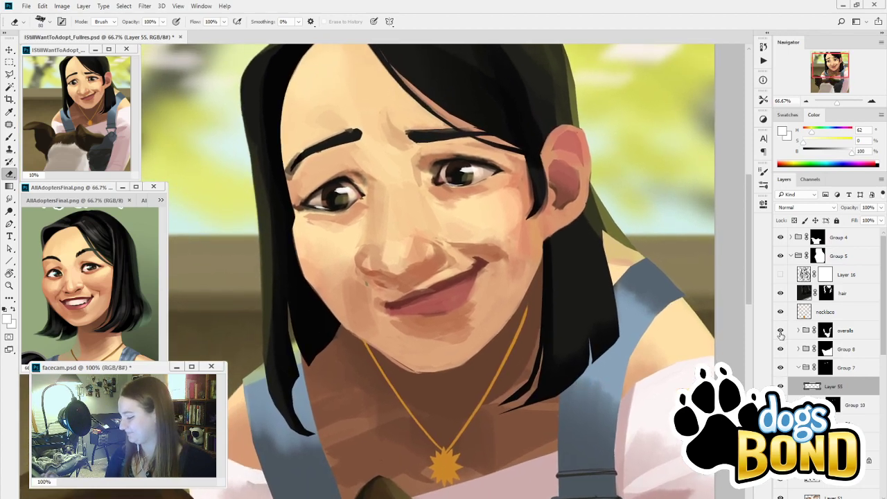
Compare the eyes with Group 8, Group 7 and Layer 55 each hidden and shown
{"action": "left_click", "coordinate": [781, 349]}
{"action": "left_click", "coordinate": [780, 349]}
{"action": "left_click", "coordinate": [781, 349]}
{"action": "left_click", "coordinate": [781, 349]}
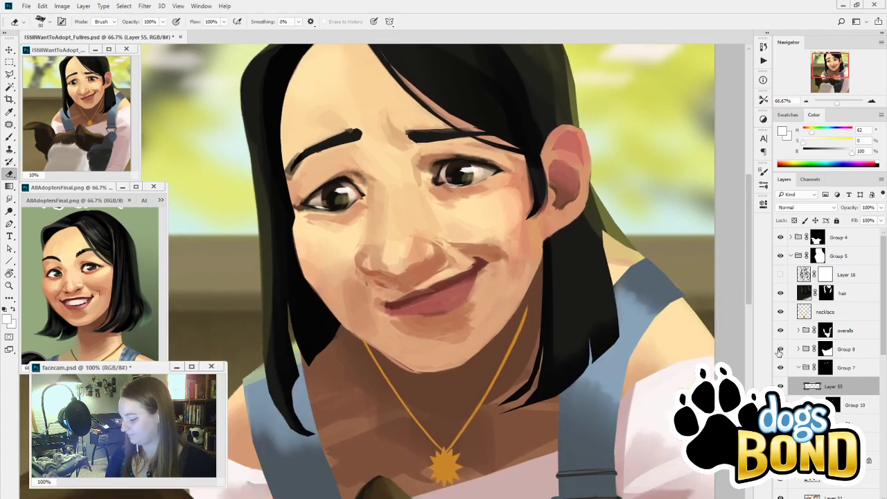
{"action": "left_click", "coordinate": [781, 368]}
{"action": "left_click", "coordinate": [781, 368]}
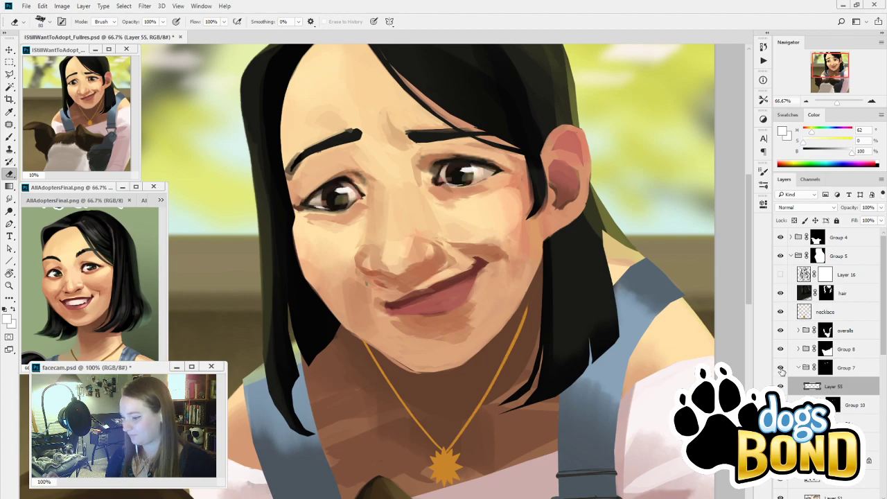
{"action": "left_click", "coordinate": [780, 368]}
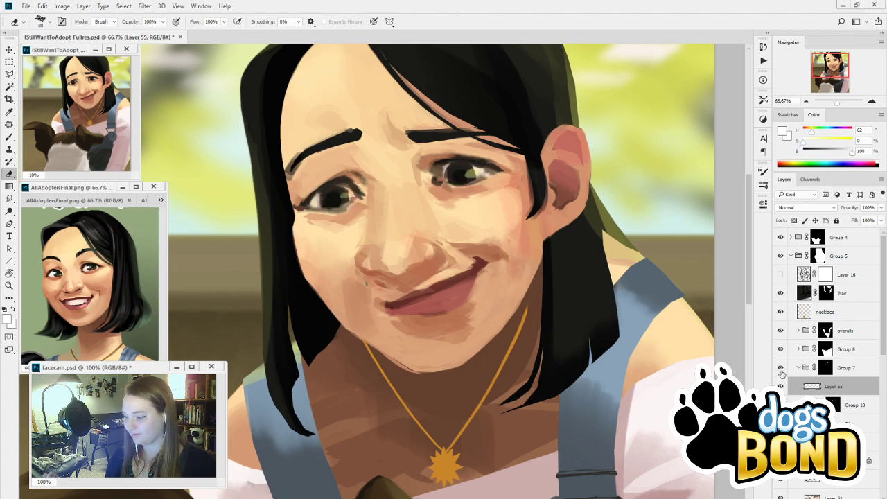
{"action": "left_click", "coordinate": [781, 368]}
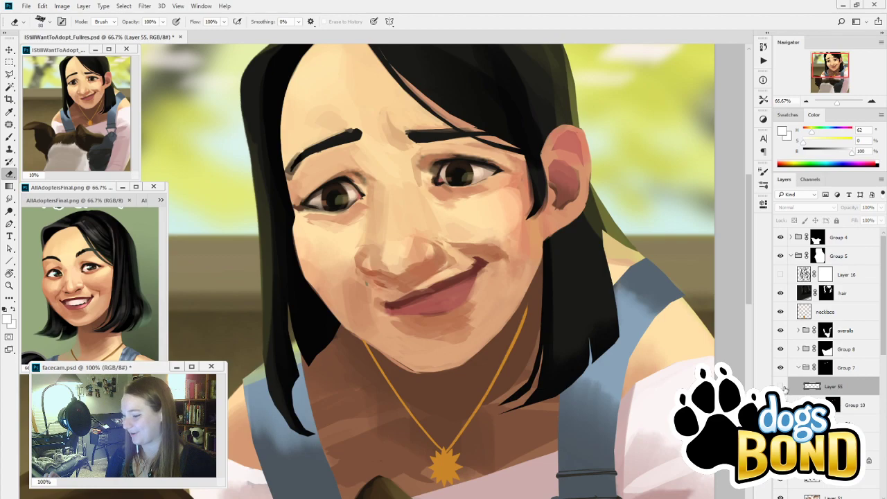
{"action": "left_click", "coordinate": [780, 386]}
{"action": "left_click", "coordinate": [780, 386]}
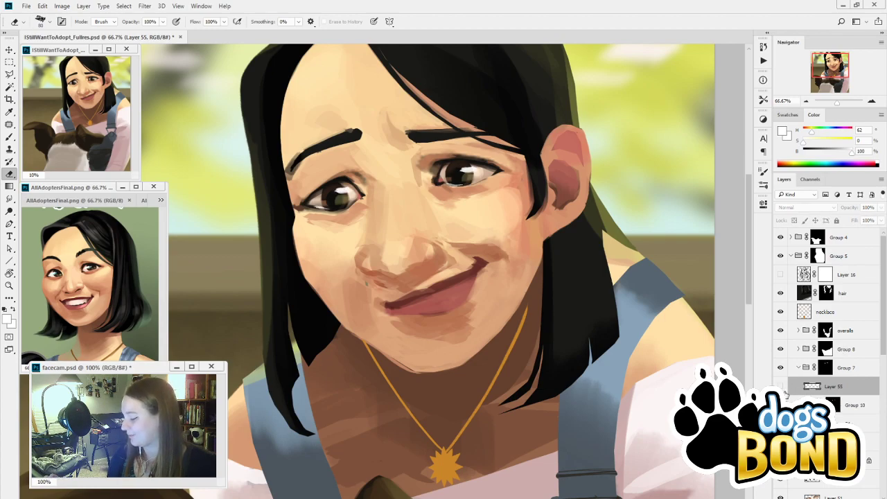
{"action": "left_click", "coordinate": [781, 386]}
Compare the painting with the necklace, overalls, Layer 54, Layer 53 and Layer 55 each hidden and shown
{"action": "left_click", "coordinate": [839, 423]}
{"action": "left_click", "coordinate": [781, 423]}
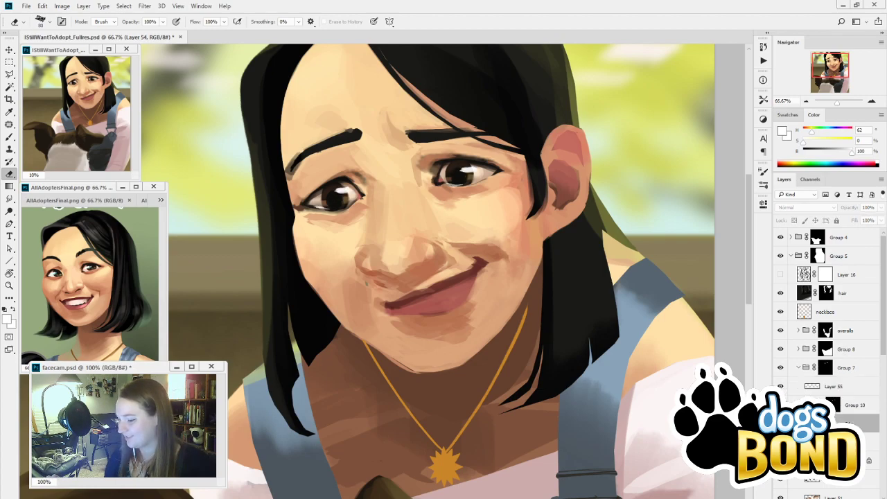
{"action": "left_click", "coordinate": [781, 424]}
{"action": "left_click", "coordinate": [781, 442]}
{"action": "left_click", "coordinate": [780, 442]}
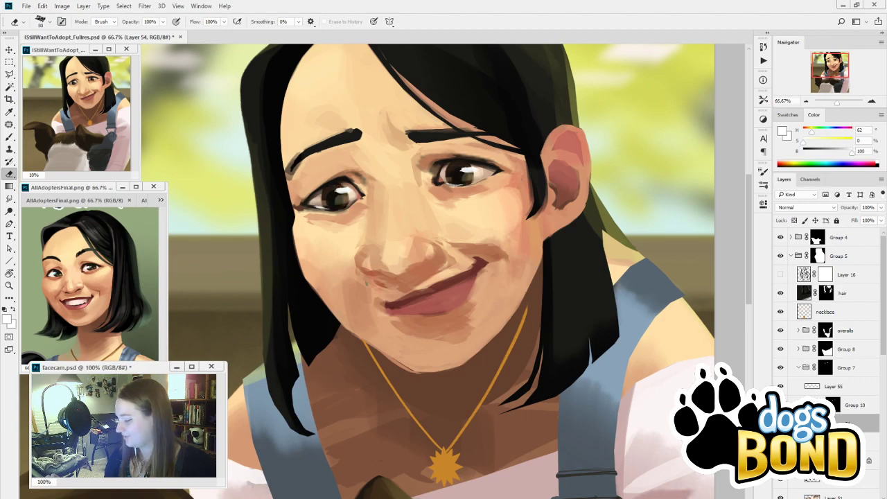
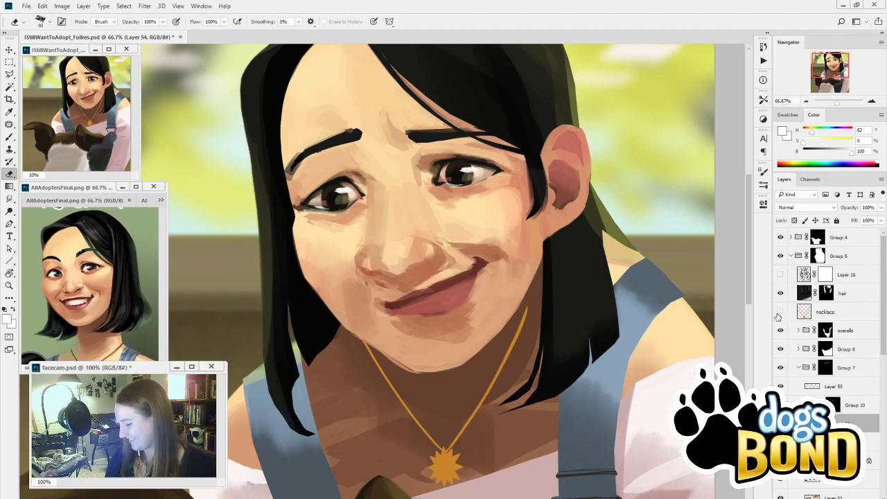
{"action": "left_click", "coordinate": [780, 314]}
{"action": "left_click", "coordinate": [780, 316]}
{"action": "left_click", "coordinate": [781, 331]}
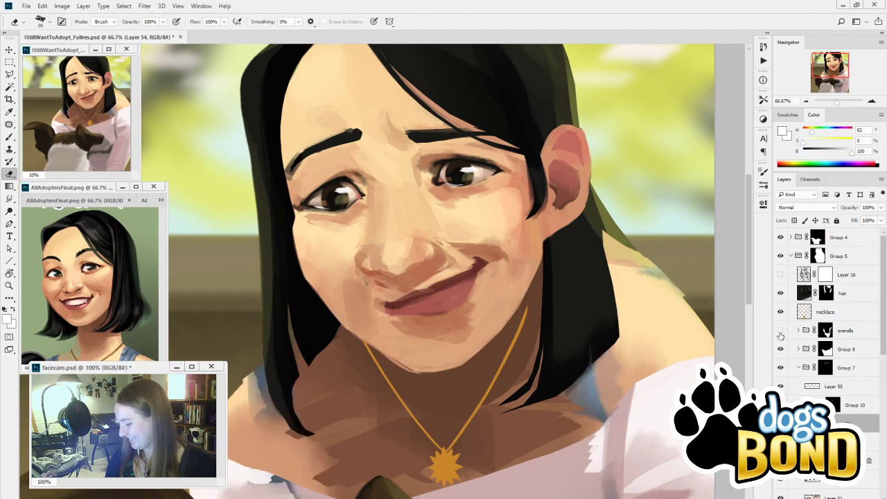
{"action": "left_click", "coordinate": [781, 331]}
{"action": "left_click", "coordinate": [781, 424]}
{"action": "left_click", "coordinate": [781, 424]}
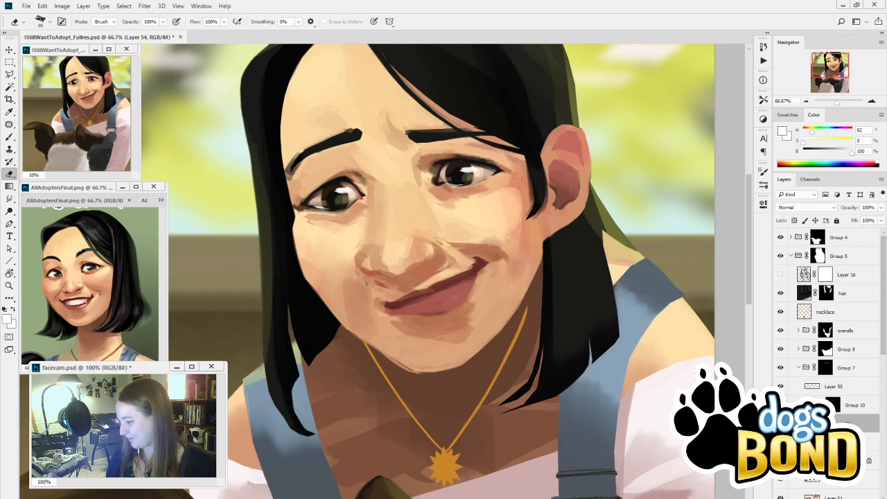
{"action": "left_click", "coordinate": [781, 443]}
{"action": "left_click", "coordinate": [781, 442]}
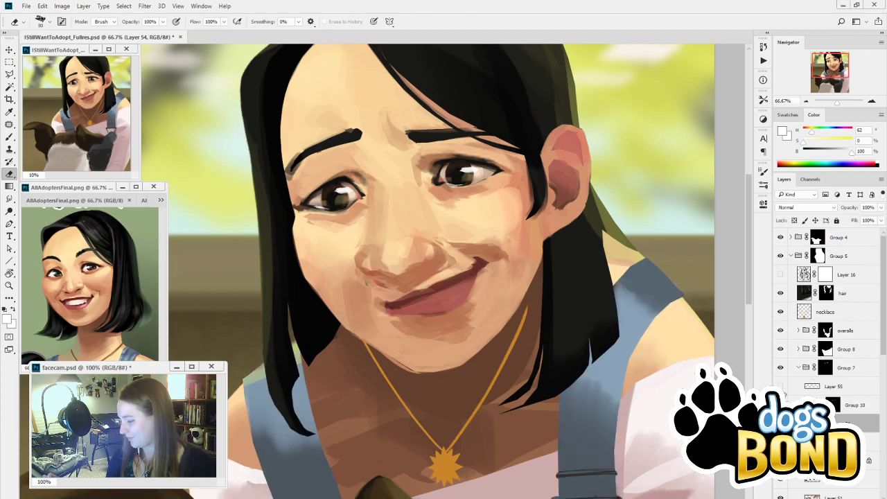
{"action": "left_click", "coordinate": [780, 386]}
{"action": "left_click", "coordinate": [781, 386]}
Examine the whole illustration and the area covered by Group 7's mask, ending on Layer 46
{"action": "left_click_drag", "start_coordinate": [550, 413], "coordinate": [534, 443]}
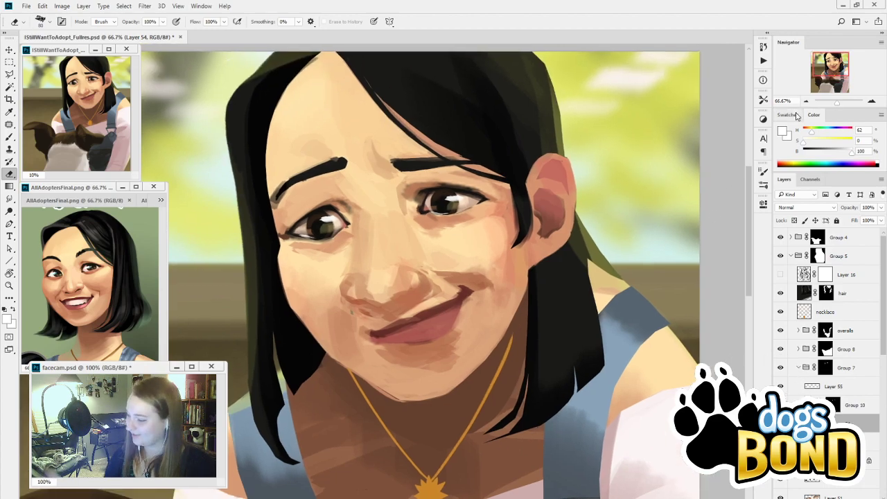
{"action": "key", "text": "ctrl+minus"}
{"action": "key", "text": "ctrl+minus"}
{"action": "left_click", "coordinate": [780, 368]}
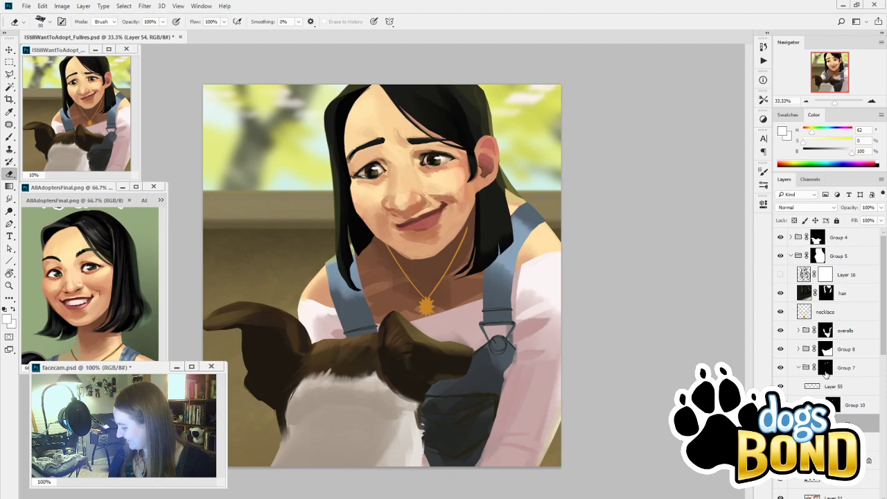
{"action": "left_click", "coordinate": [826, 367]}
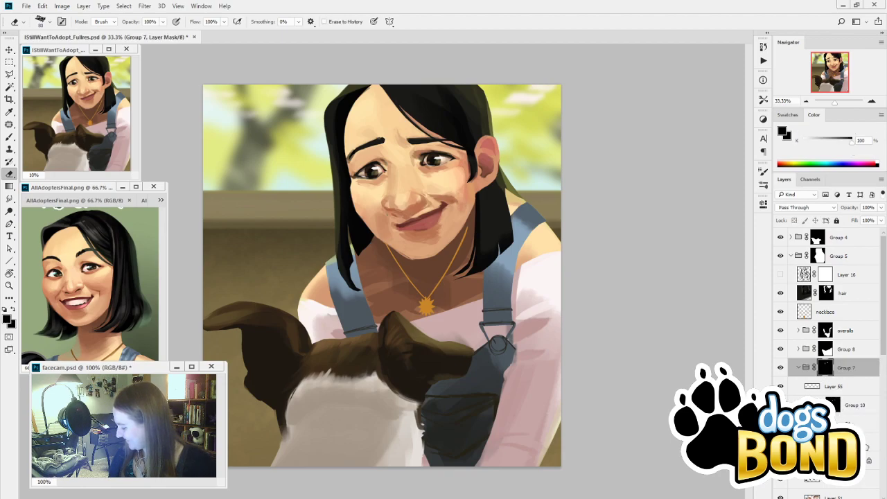
{"action": "scroll", "coordinate": [883, 356], "scroll_direction": "down", "scroll_amount": 4}
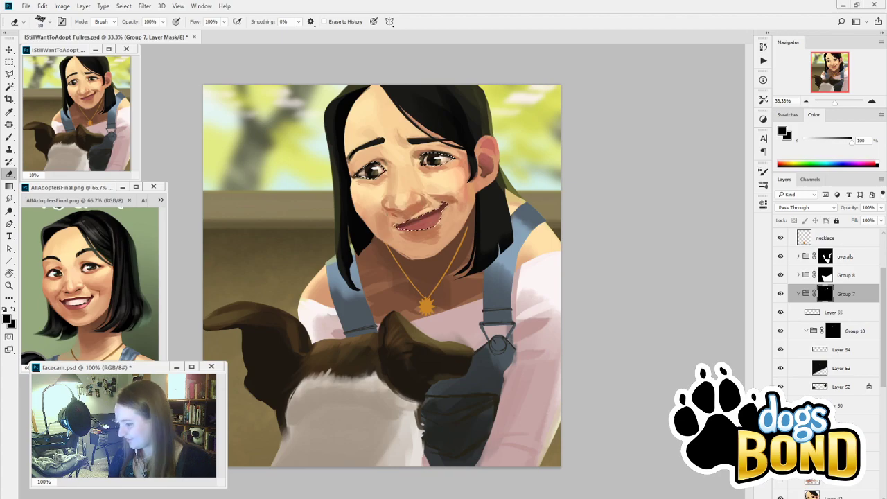
{"action": "left_click", "coordinate": [790, 483]}
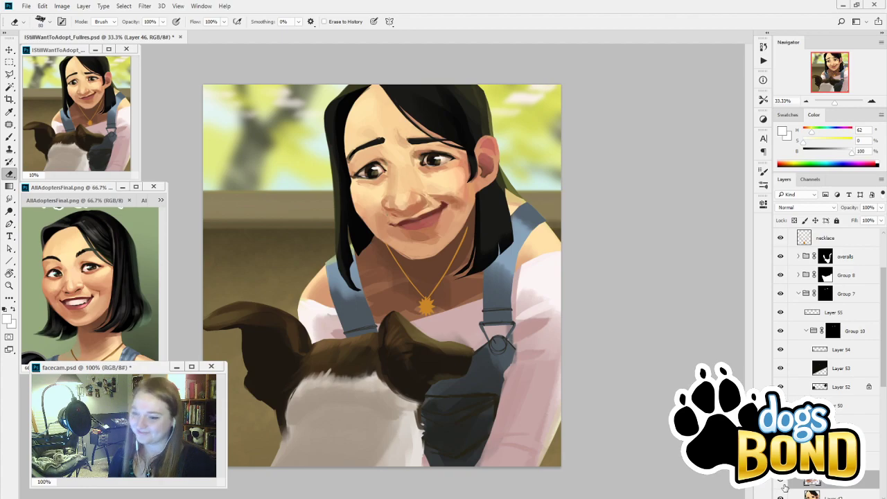
Outline the woman's closed lips from corner to corner with a 0 px feather Lasso selection
{"action": "key", "text": "ctrl+plus"}
{"action": "key", "text": "ctrl+plus"}
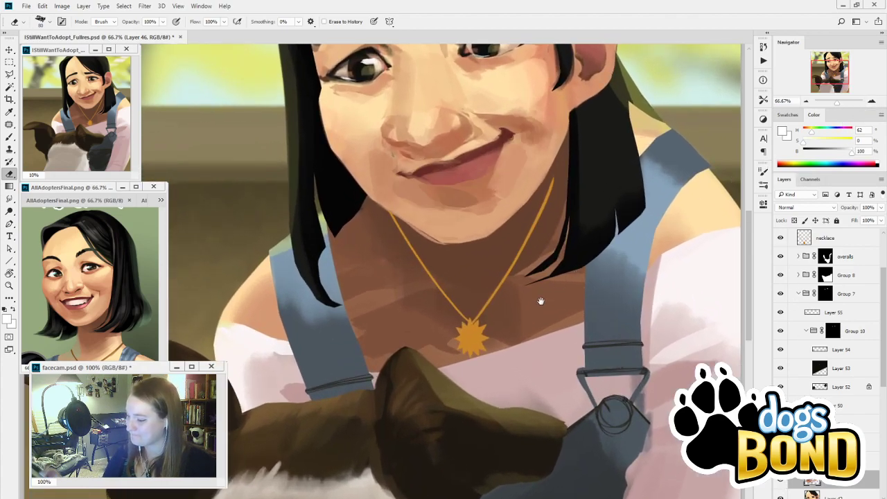
{"action": "left_click_drag", "start_coordinate": [627, 199], "coordinate": [589, 275]}
{"action": "scroll", "coordinate": [471, 264], "scroll_direction": "up", "scroll_amount": 1}
{"action": "key", "text": "l"}
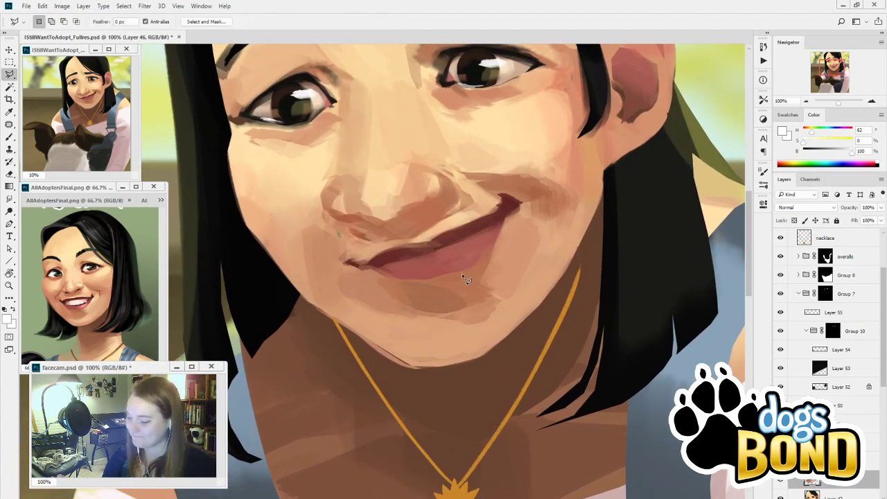
{"action": "mouse_move", "coordinate": [513, 217]}
{"action": "left_mouse_down"}
{"action": "mouse_move", "coordinate": [510, 227]}
{"action": "mouse_move", "coordinate": [526, 208]}
{"action": "mouse_move", "coordinate": [510, 197]}
{"action": "mouse_move", "coordinate": [500, 217]}
{"action": "mouse_move", "coordinate": [373, 268]}
{"action": "mouse_move", "coordinate": [350, 262]}
{"action": "mouse_move", "coordinate": [416, 294]}
{"action": "left_mouse_up"}
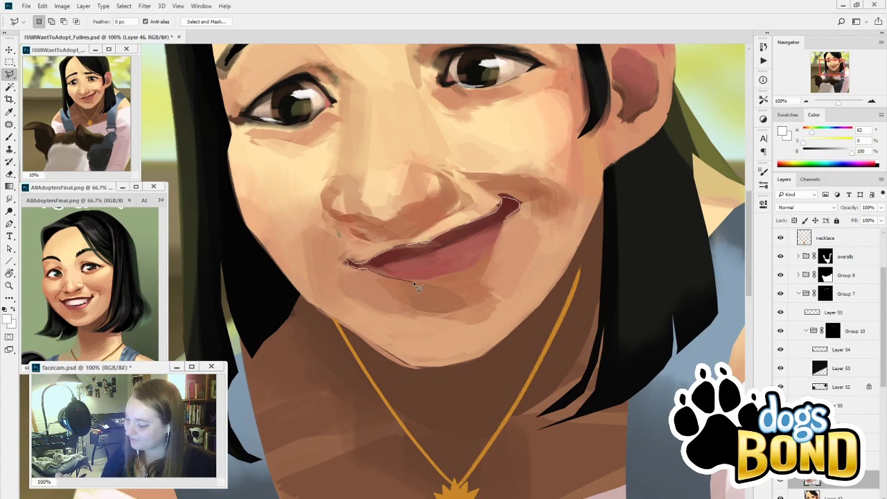
{"action": "left_click", "coordinate": [507, 219]}
Copy the selected lips from Layer 37 onto a new layer, and reselect Layer 37
{"action": "left_click", "coordinate": [839, 443]}
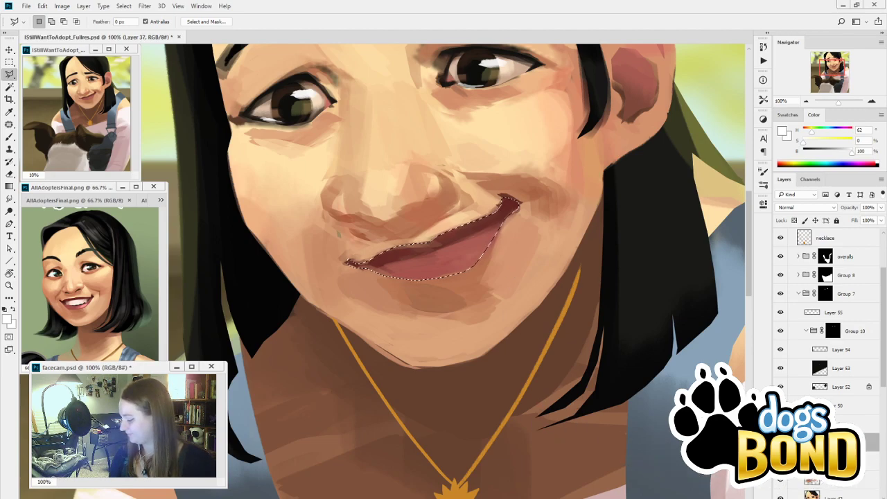
{"action": "key", "text": "ctrl+j"}
{"action": "left_click", "coordinate": [838, 461]}
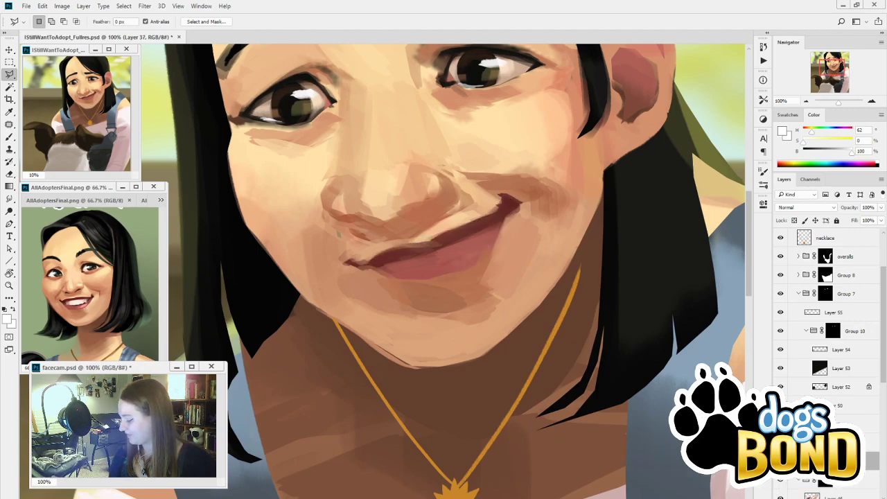
{"action": "left_click", "coordinate": [541, 182]}
{"action": "left_click", "coordinate": [525, 290]}
{"action": "left_click", "coordinate": [415, 330]}
{"action": "left_click", "coordinate": [311, 303]}
{"action": "left_click", "coordinate": [312, 215]}
{"action": "left_click", "coordinate": [449, 168]}
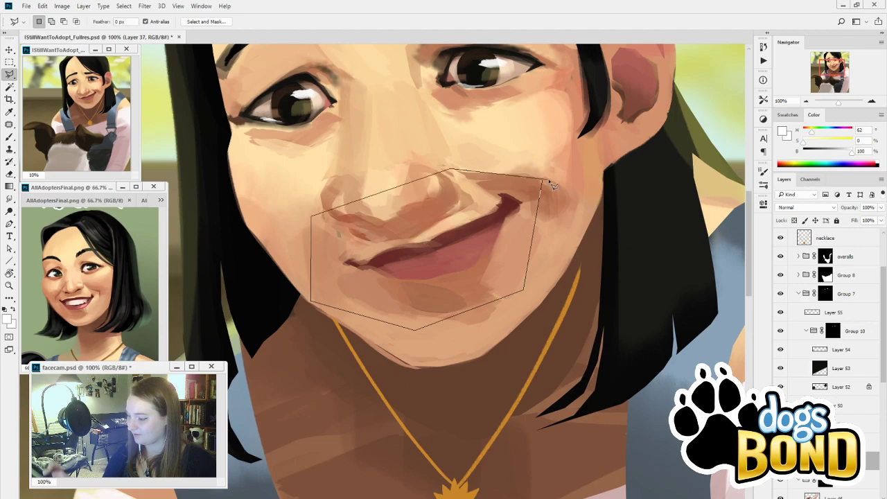
{"action": "left_click", "coordinate": [542, 183]}
{"action": "key", "text": "ctrl+d"}
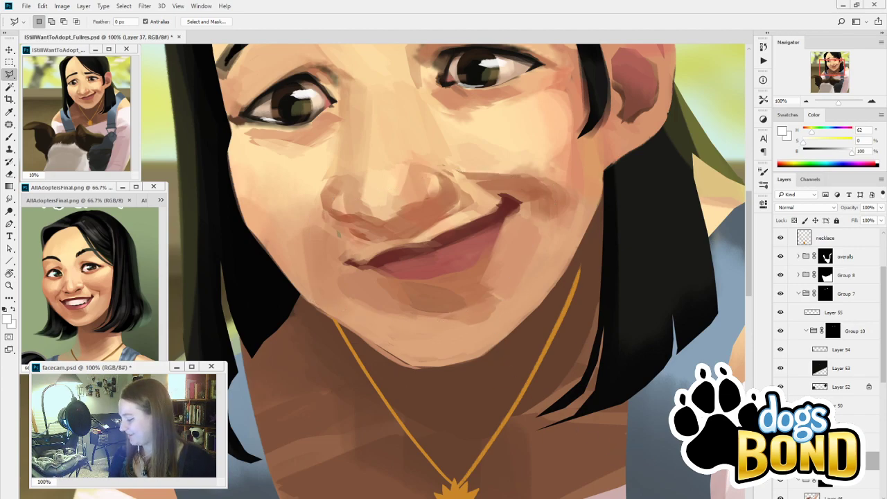
Load the copied lips layer's outline as a selection and fill it with white in Group 7's mask using the Gradient tool
{"action": "left_click", "coordinate": [839, 442]}
{"action": "left_click", "coordinate": [820, 443], "text": "ctrl"}
{"action": "left_click", "coordinate": [833, 332]}
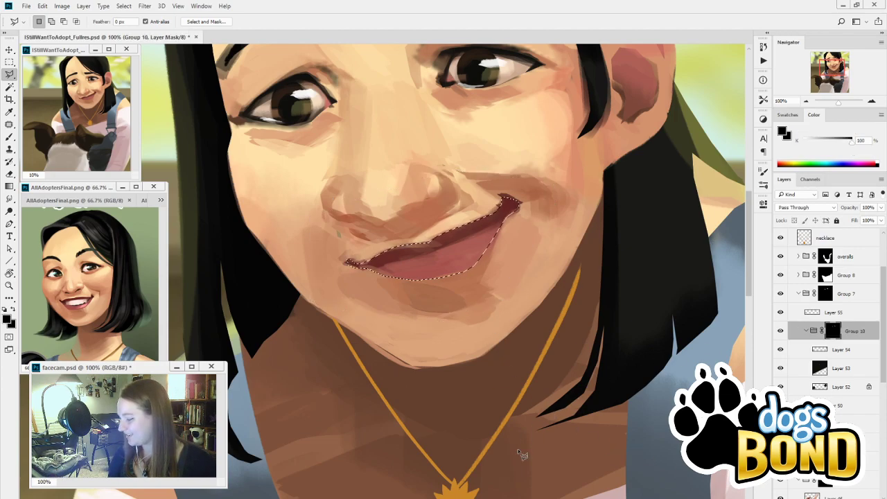
{"action": "key", "text": "g"}
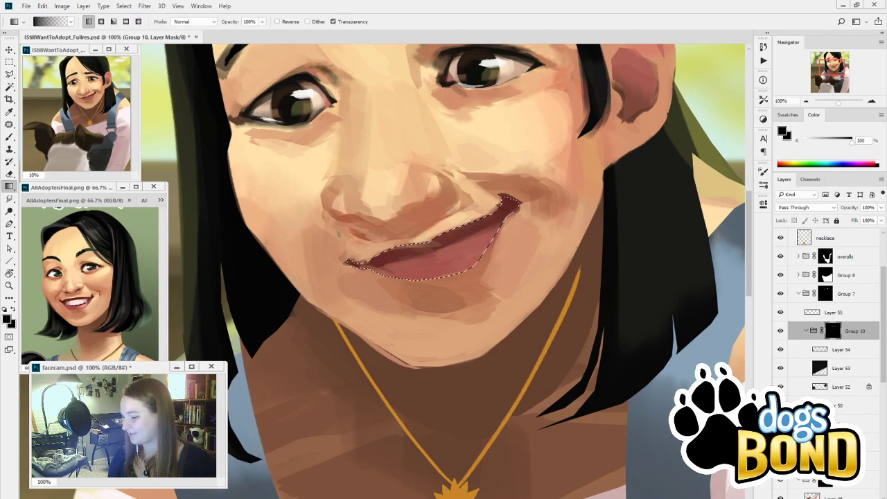
{"action": "left_click", "coordinate": [825, 294]}
{"action": "left_click_drag", "start_coordinate": [852, 142], "coordinate": [802, 150]}
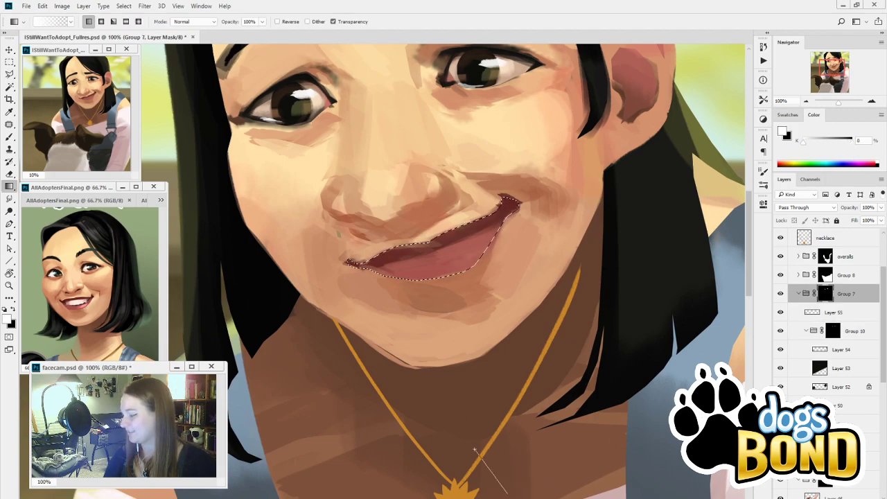
{"action": "left_click_drag", "start_coordinate": [521, 383], "coordinate": [521, 378]}
{"action": "key", "text": "ctrl+h"}
Collapse Group 10 and Group 7, and add a new empty layer above Layer 46 in Group 9
{"action": "key", "text": "ctrl+minus"}
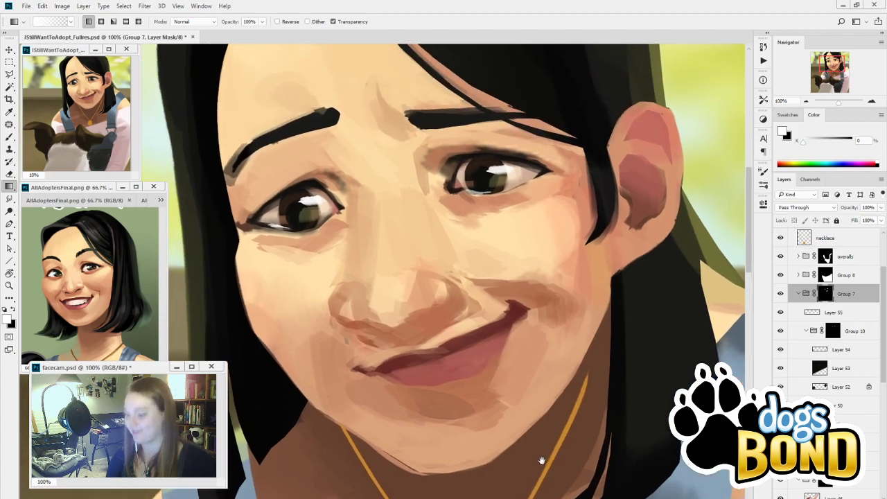
{"action": "key", "text": "ctrl+minus"}
{"action": "key", "text": "ctrl+minus"}
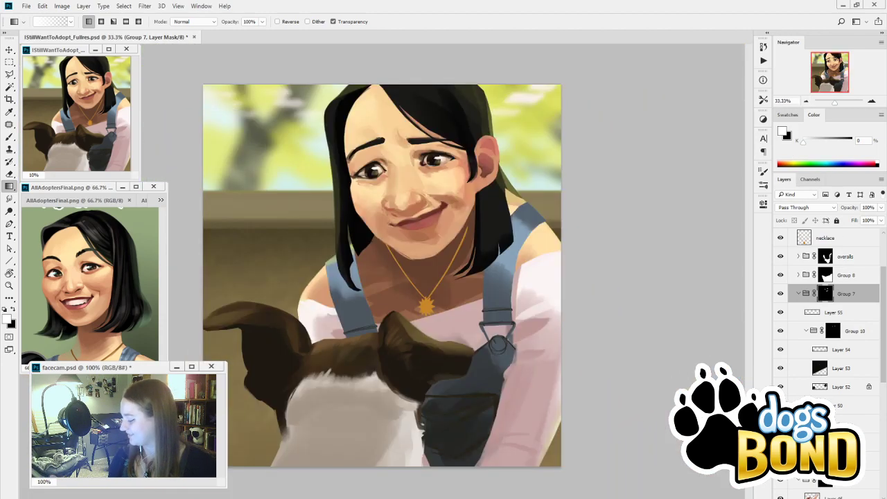
{"action": "left_click", "coordinate": [855, 423]}
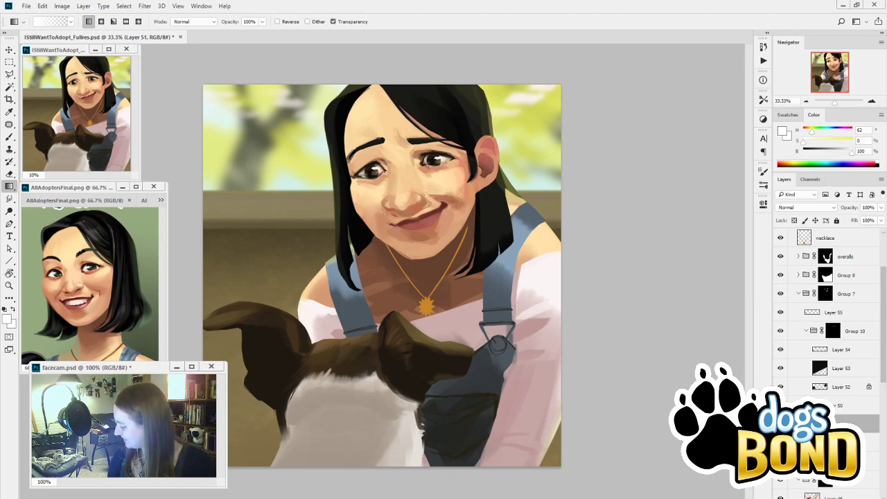
{"action": "left_click", "coordinate": [806, 330]}
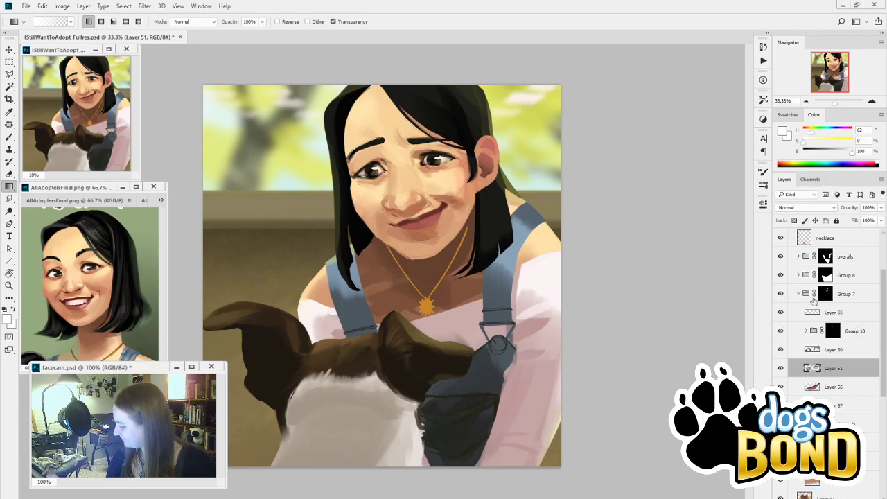
{"action": "left_click", "coordinate": [799, 294]}
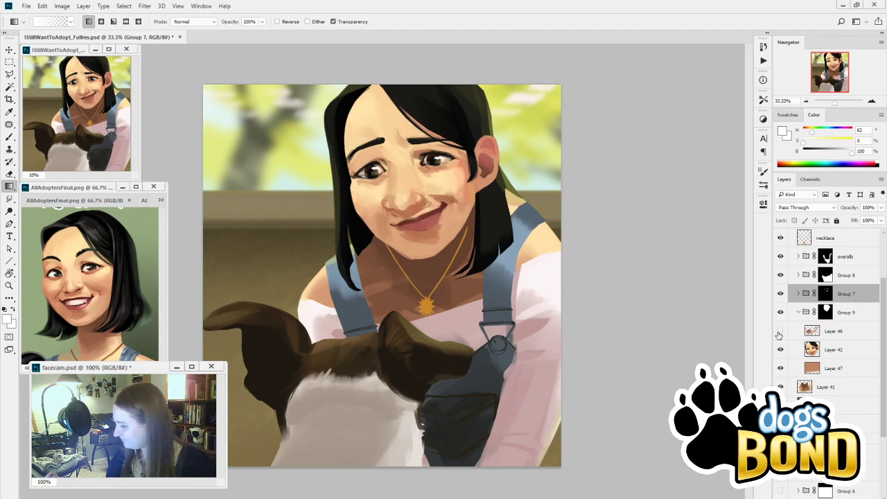
{"action": "left_click", "coordinate": [788, 333]}
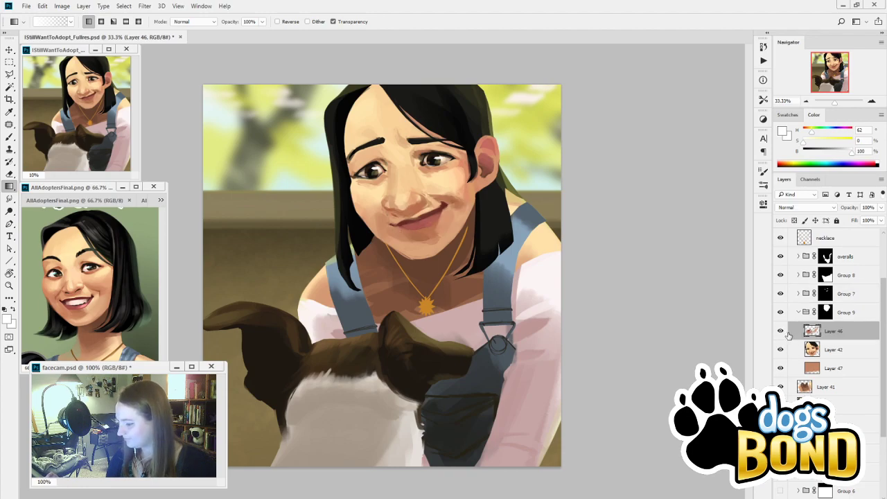
{"action": "left_click", "coordinate": [781, 332]}
{"action": "left_click", "coordinate": [781, 332]}
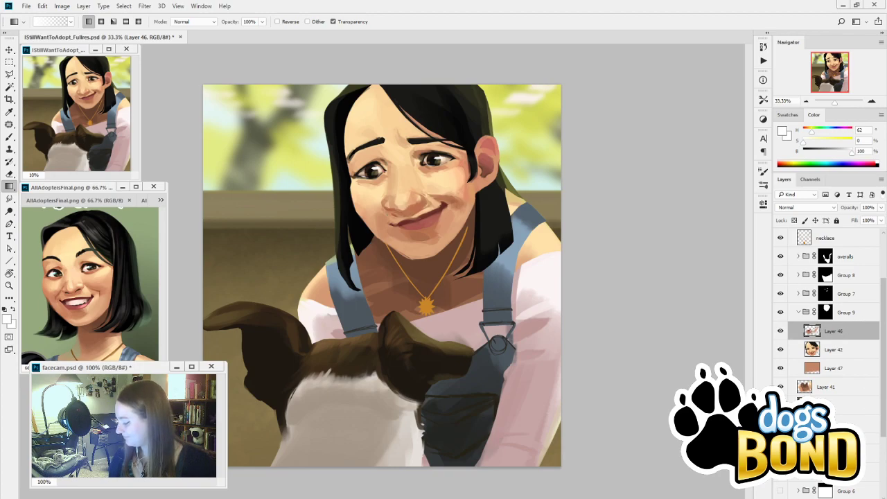
{"action": "key", "text": "ctrl+shift+alt+n"}
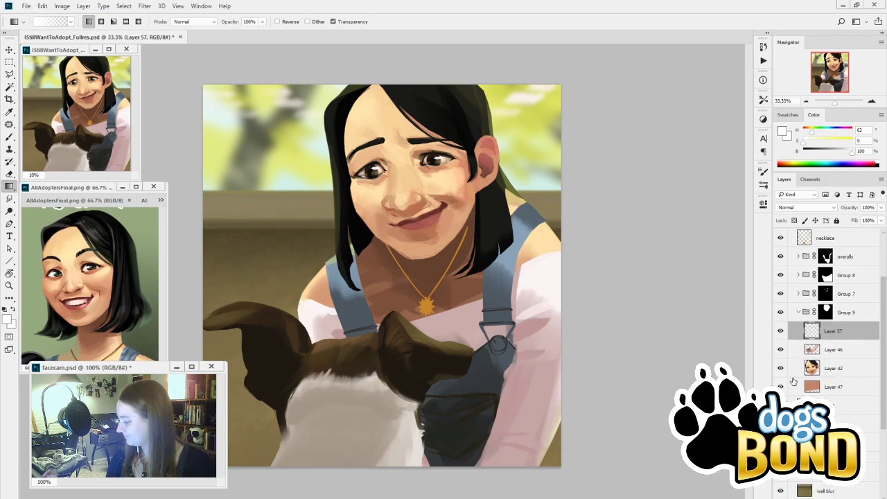
Compare the painting with Layer 46 and the empty Layer 57 each hidden and shown
{"action": "left_click", "coordinate": [782, 351]}
{"action": "left_click", "coordinate": [782, 351]}
{"action": "left_click", "coordinate": [782, 336]}
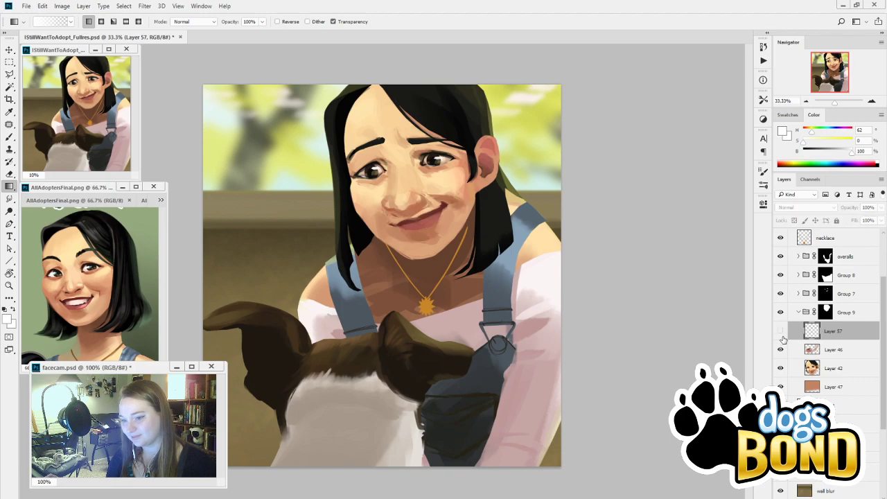
{"action": "left_click", "coordinate": [781, 334]}
{"action": "left_click", "coordinate": [781, 333]}
{"action": "left_click", "coordinate": [781, 332]}
{"action": "left_click", "coordinate": [782, 332]}
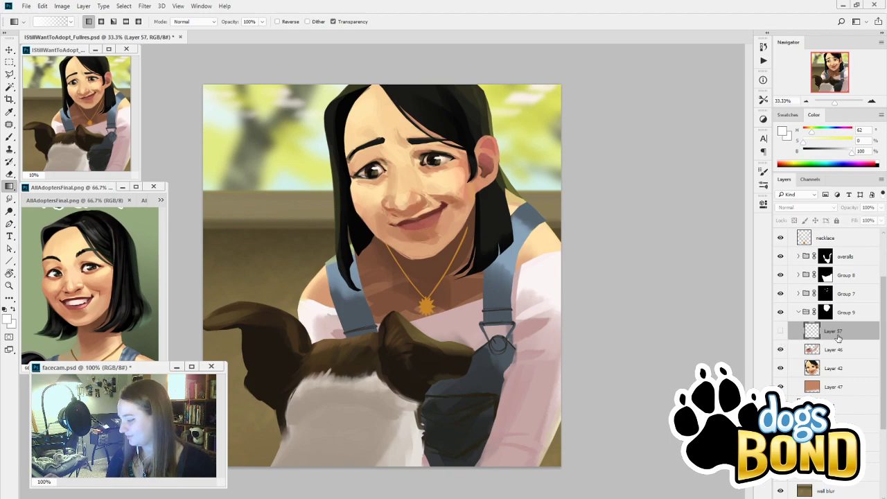
{"action": "left_click", "coordinate": [782, 331]}
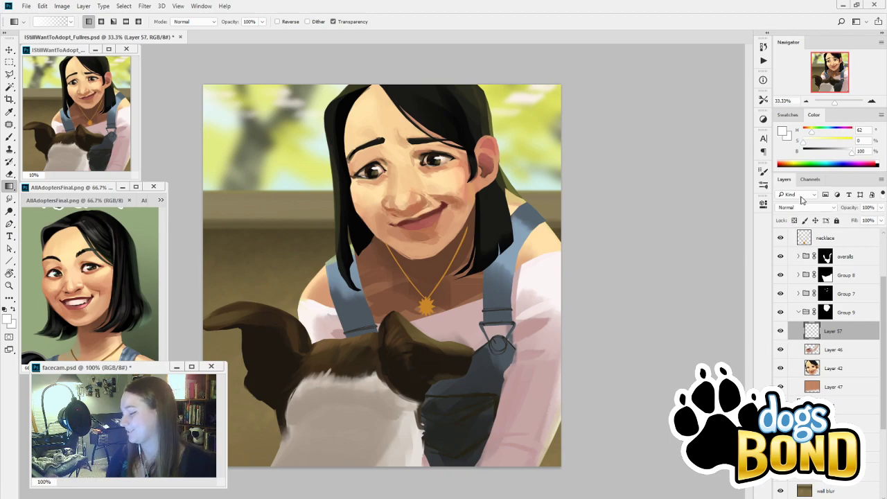
Compare the woman's face at 50% zoom with Layer 57 and the whole of Group 9 hidden and shown
{"action": "left_click", "coordinate": [872, 101]}
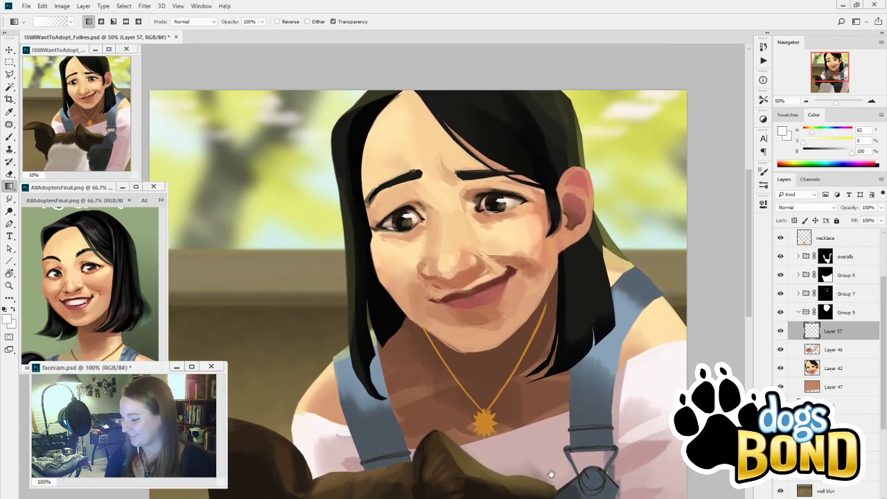
{"action": "left_click", "coordinate": [782, 332]}
{"action": "left_click", "coordinate": [782, 337]}
{"action": "left_click_drag", "start_coordinate": [581, 443], "coordinate": [586, 429]}
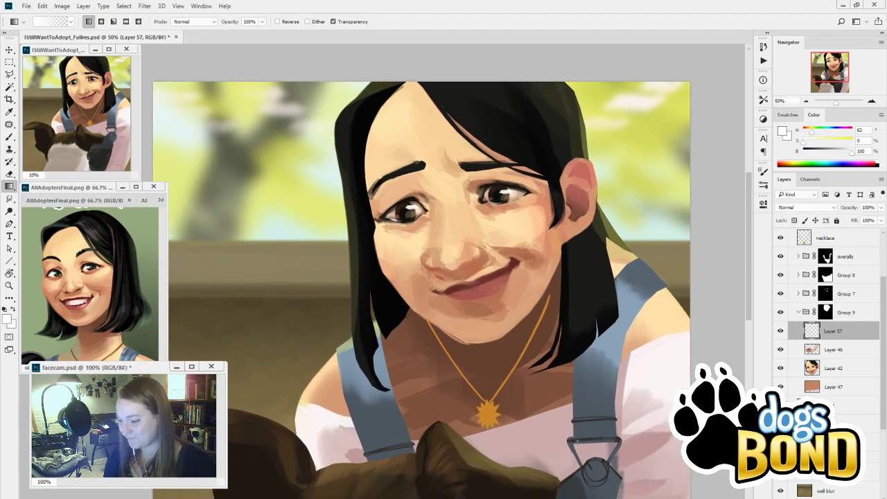
{"action": "left_click", "coordinate": [781, 312]}
{"action": "left_click", "coordinate": [780, 313]}
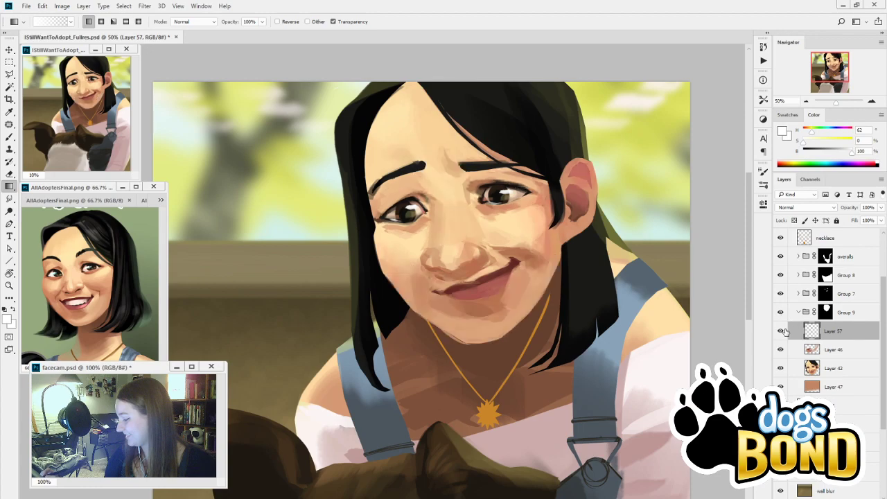
{"action": "left_click", "coordinate": [781, 318]}
{"action": "left_click", "coordinate": [781, 320]}
{"action": "left_click", "coordinate": [781, 320]}
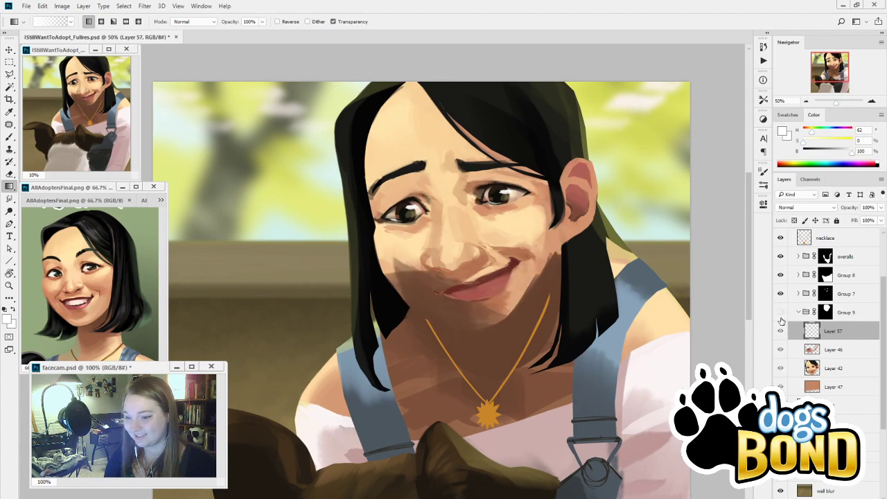
{"action": "left_click", "coordinate": [781, 318]}
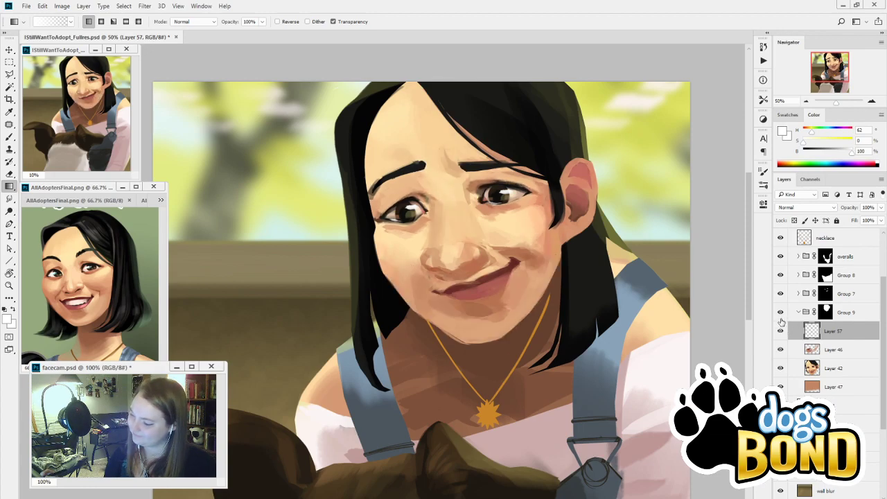
Paint beside the inner corner of the eye nearer the visible ear with a 50 px brush in a tan sampled from the reference portrait
{"action": "left_click_drag", "start_coordinate": [513, 393], "coordinate": [468, 410]}
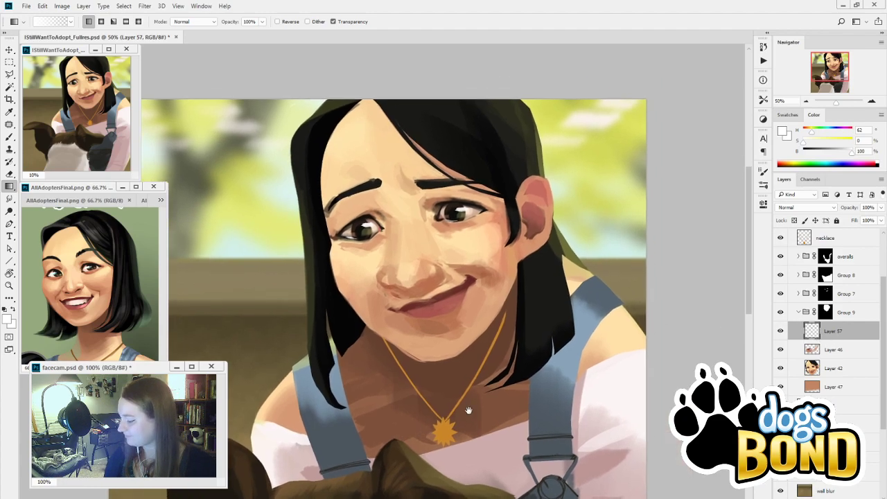
{"action": "key", "text": "b"}
{"action": "left_click", "coordinate": [437, 202], "text": "alt"}
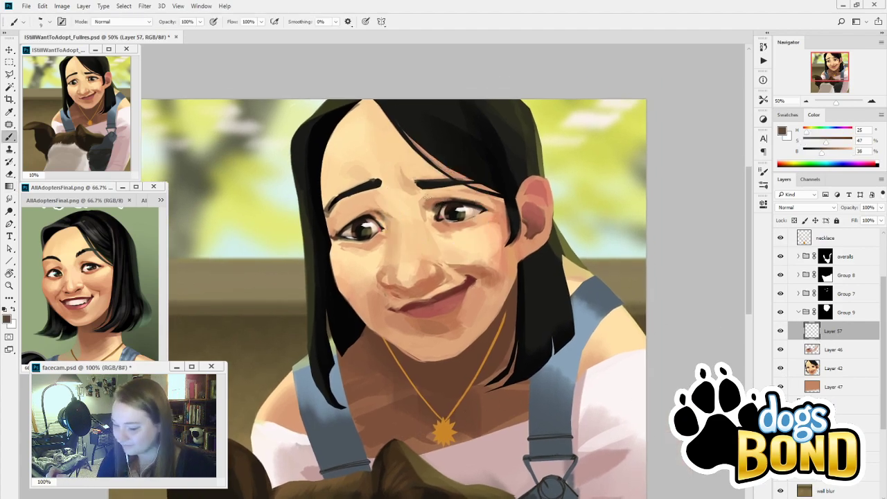
{"action": "left_click", "coordinate": [86, 259], "text": "alt"}
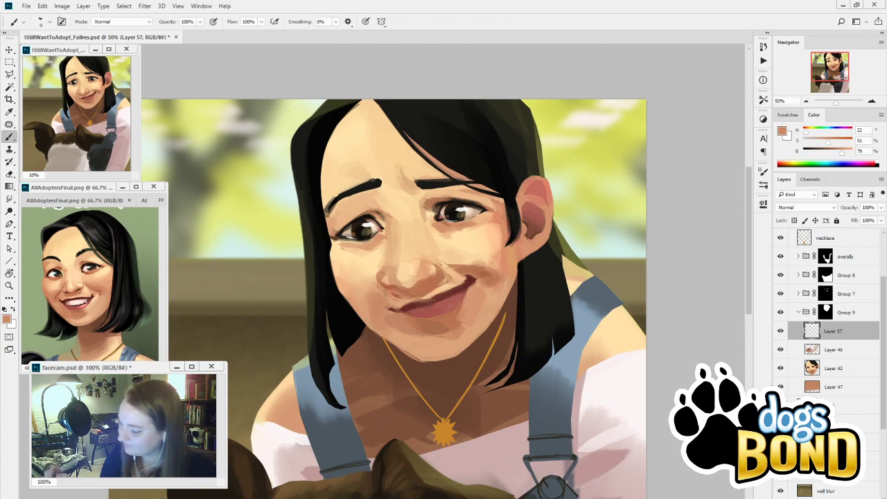
{"action": "left_click_drag", "start_coordinate": [444, 183], "coordinate": [453, 175]}
{"action": "key", "text": "ctrl+z"}
{"action": "key", "text": "bracketright"}
{"action": "key", "text": "bracketright"}
{"action": "key", "text": "bracketright"}
{"action": "key", "text": "bracketright"}
{"action": "key", "text": "bracketright"}
{"action": "key", "text": "bracketright"}
{"action": "key", "text": "bracketright"}
{"action": "key", "text": "bracketright"}
{"action": "key", "text": "bracketright"}
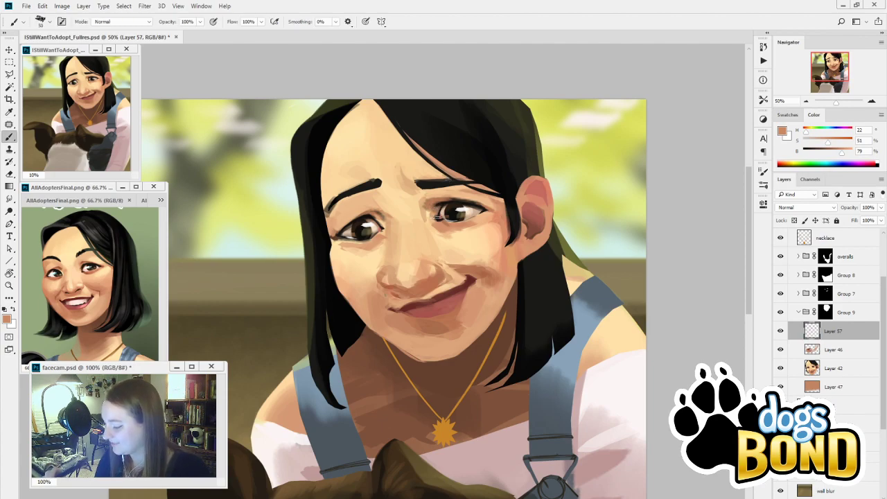
{"action": "left_click_drag", "start_coordinate": [445, 206], "coordinate": [430, 211]}
Deepen the shadow between that eye's inner corner and brow with short strokes of reddish brown sampled from the reference portrait
{"action": "key", "text": "alt"}
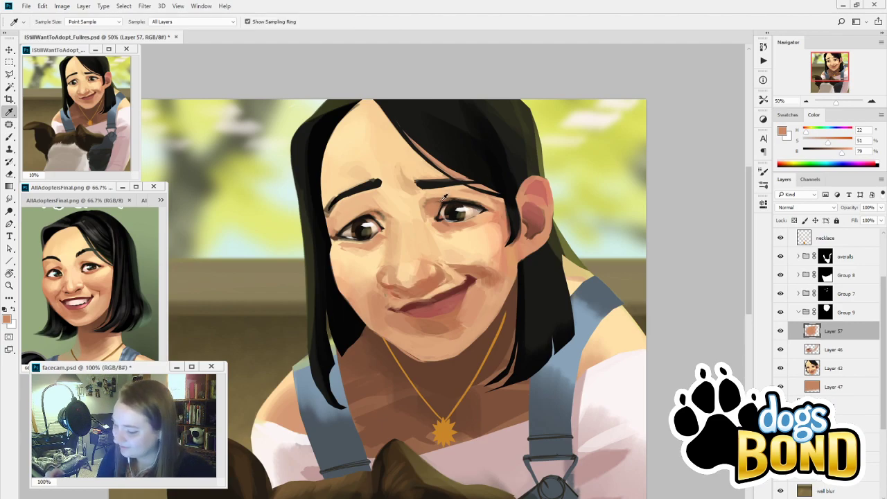
{"action": "left_click", "coordinate": [87, 257], "text": "alt"}
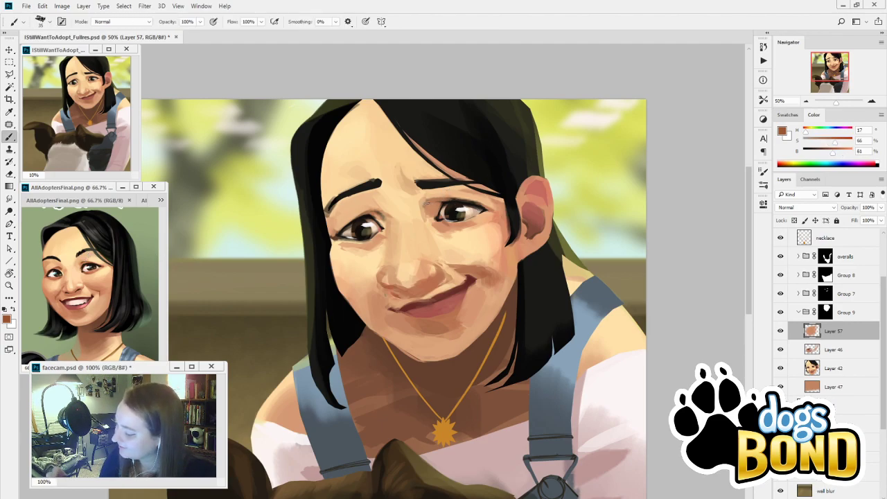
{"action": "key", "text": "]"}
{"action": "mouse_move", "coordinate": [430, 201]}
{"action": "left_mouse_down"}
{"action": "mouse_move", "coordinate": [466, 200]}
{"action": "mouse_move", "coordinate": [488, 210]}
{"action": "mouse_move", "coordinate": [475, 199]}
{"action": "mouse_move", "coordinate": [427, 213]}
{"action": "left_mouse_up"}
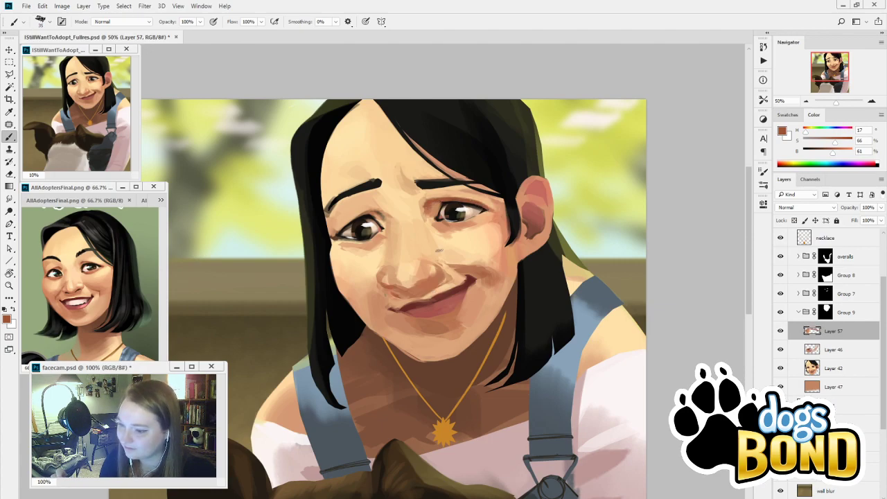
{"action": "key", "text": "alt"}
{"action": "left_click", "coordinate": [442, 199], "text": "alt"}
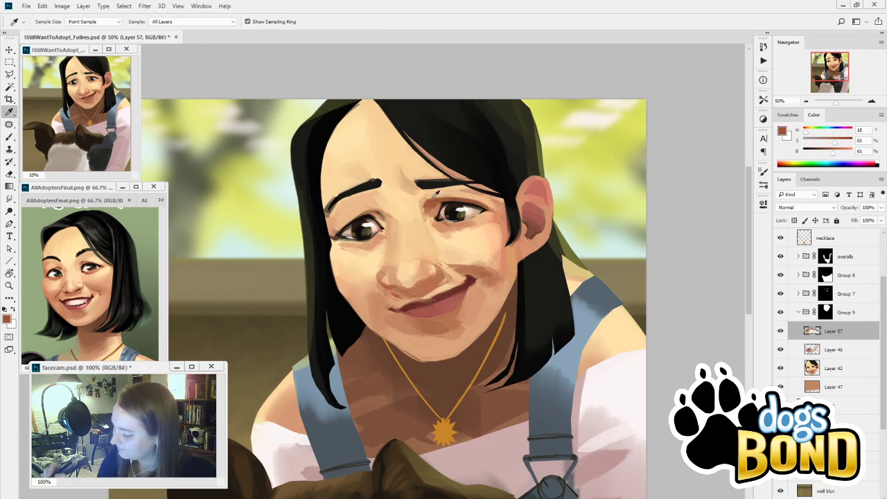
{"action": "left_click_drag", "start_coordinate": [430, 197], "coordinate": [425, 206]}
{"action": "left_click_drag", "start_coordinate": [432, 198], "coordinate": [427, 207]}
Paint the upper eyelid and the skin around the eye's outer corner with a 50 px brush in a light skin tone
{"action": "left_click", "coordinate": [81, 262], "text": "alt"}
{"action": "key", "text": "]"}
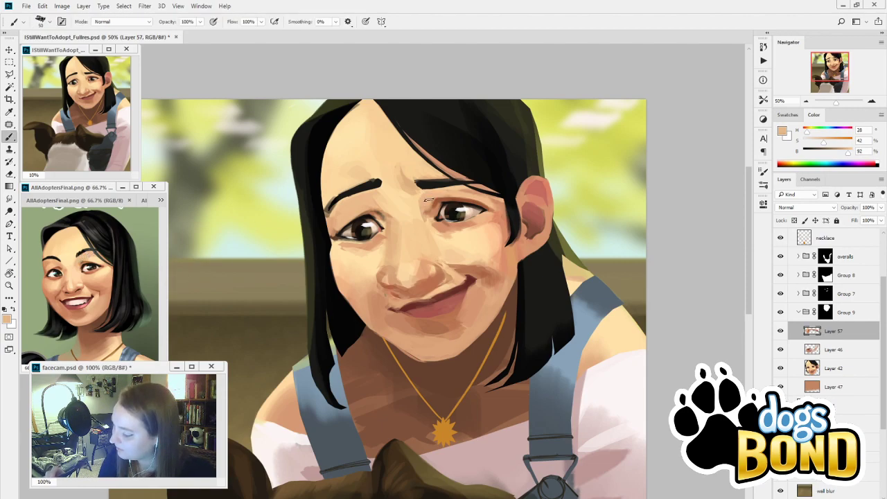
{"action": "left_click", "coordinate": [467, 192], "text": "alt"}
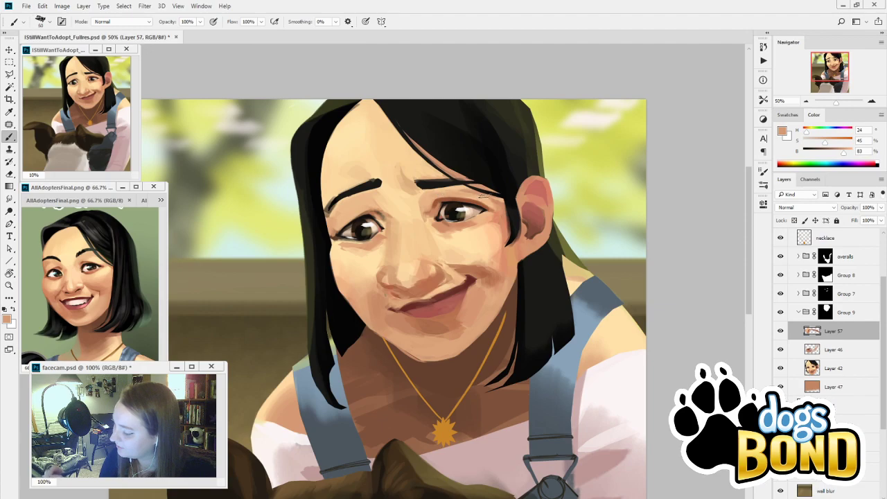
{"action": "mouse_move", "coordinate": [445, 193]}
{"action": "left_mouse_down"}
{"action": "mouse_move", "coordinate": [432, 191]}
{"action": "mouse_move", "coordinate": [504, 195]}
{"action": "mouse_move", "coordinate": [512, 234]}
{"action": "left_mouse_up"}
Paint the cheek and side of the face with a 250 px brush in sampled peach tones, and compare with Layer 57 hidden and shown
{"action": "key", "text": "]"}
{"action": "key", "text": "]"}
{"action": "key", "text": "]"}
{"action": "left_click", "coordinate": [504, 209], "text": "alt"}
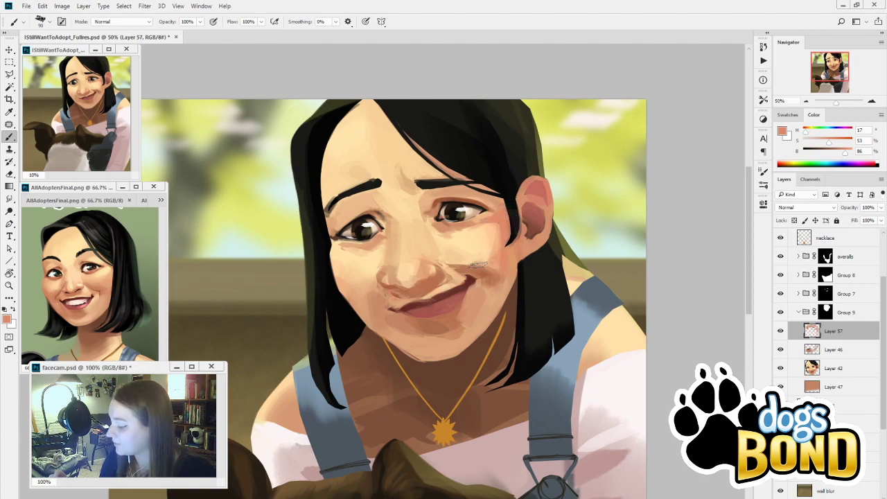
{"action": "left_click", "coordinate": [496, 258], "text": "alt"}
{"action": "left_click_drag", "start_coordinate": [484, 264], "coordinate": [509, 194]}
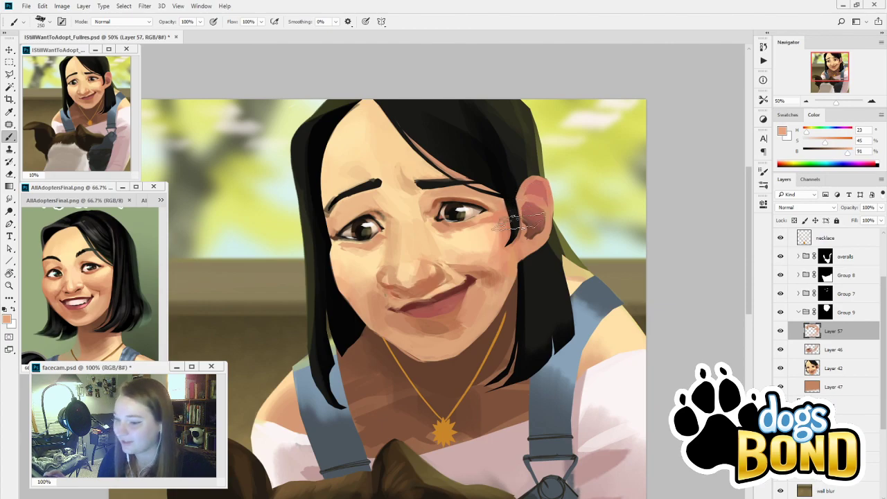
{"action": "mouse_move", "coordinate": [505, 316]}
{"action": "left_mouse_down"}
{"action": "mouse_move", "coordinate": [486, 289]}
{"action": "mouse_move", "coordinate": [472, 281]}
{"action": "mouse_move", "coordinate": [468, 294]}
{"action": "left_mouse_up"}
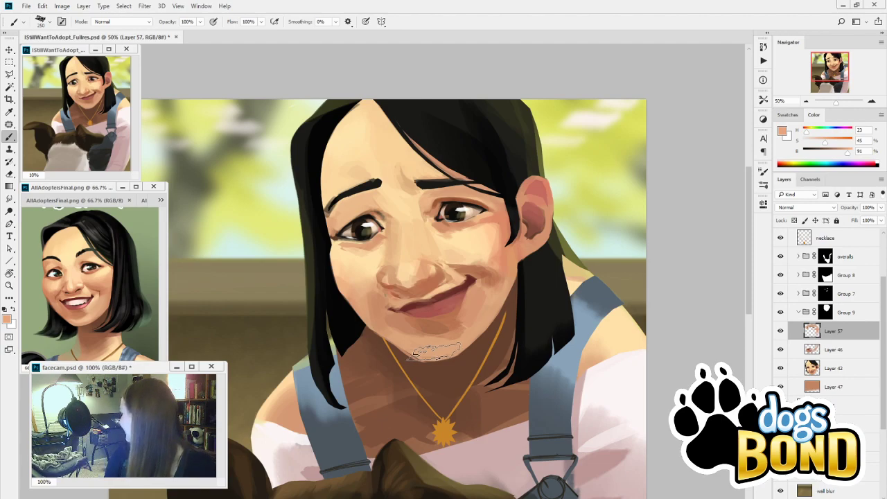
{"action": "left_click", "coordinate": [471, 239], "text": "alt"}
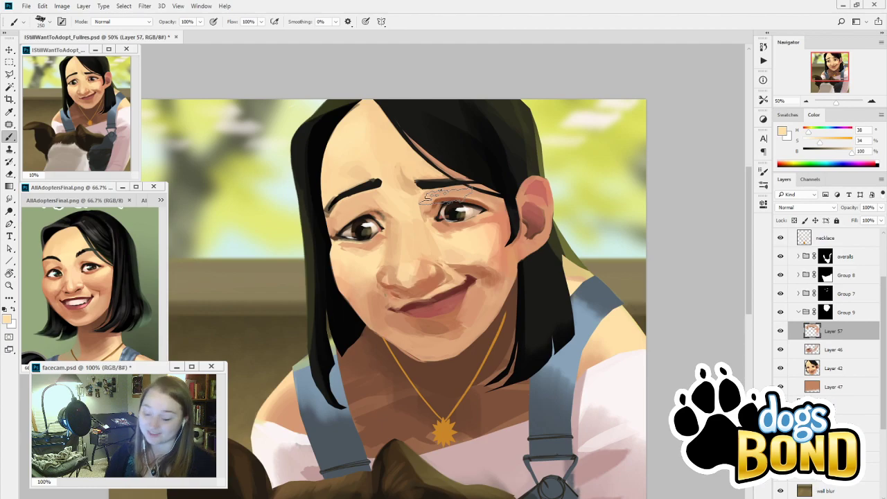
{"action": "left_click", "coordinate": [781, 333]}
{"action": "left_click", "coordinate": [781, 333]}
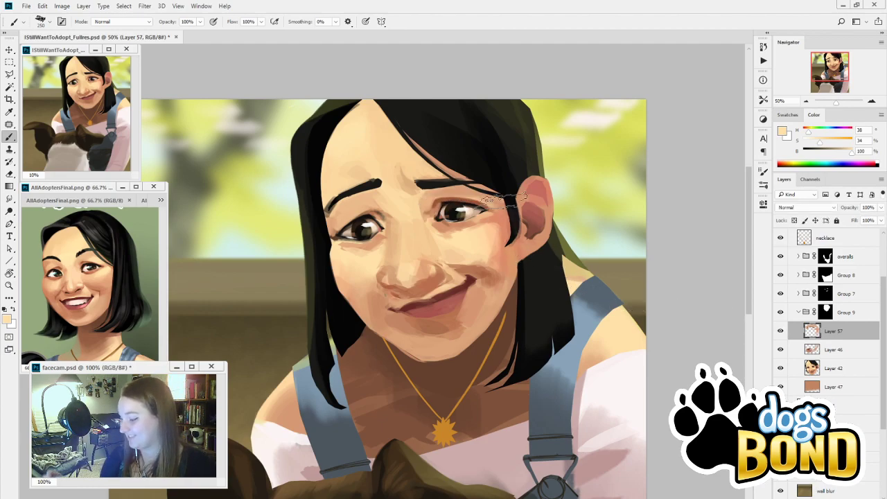
Lighten the skin above the outer half of the eye nearer the visible ear with an 80 px brush in a light tone sampled beside the nose
{"action": "key", "text": "i"}
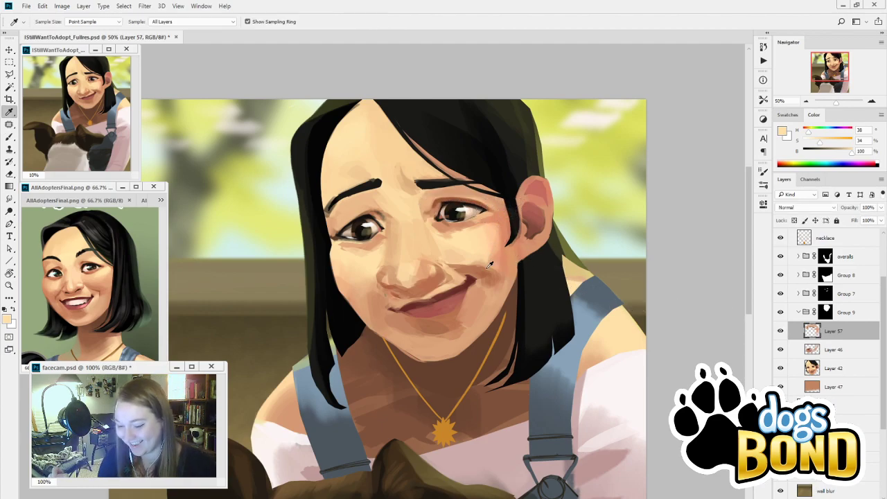
{"action": "left_click", "coordinate": [408, 216]}
{"action": "key", "text": "b"}
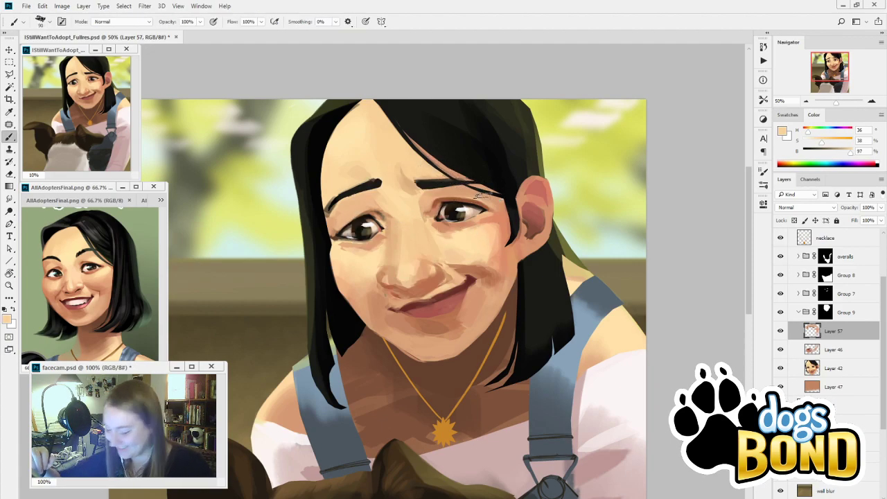
{"action": "key", "text": "["}
{"action": "key", "text": "["}
{"action": "key", "text": "["}
{"action": "key", "text": "["}
{"action": "mouse_move", "coordinate": [462, 195]}
{"action": "left_mouse_down"}
{"action": "mouse_move", "coordinate": [494, 206]}
{"action": "mouse_move", "coordinate": [439, 188]}
{"action": "mouse_move", "coordinate": [495, 203]}
{"action": "mouse_move", "coordinate": [459, 191]}
{"action": "mouse_move", "coordinate": [491, 201]}
{"action": "left_mouse_up"}
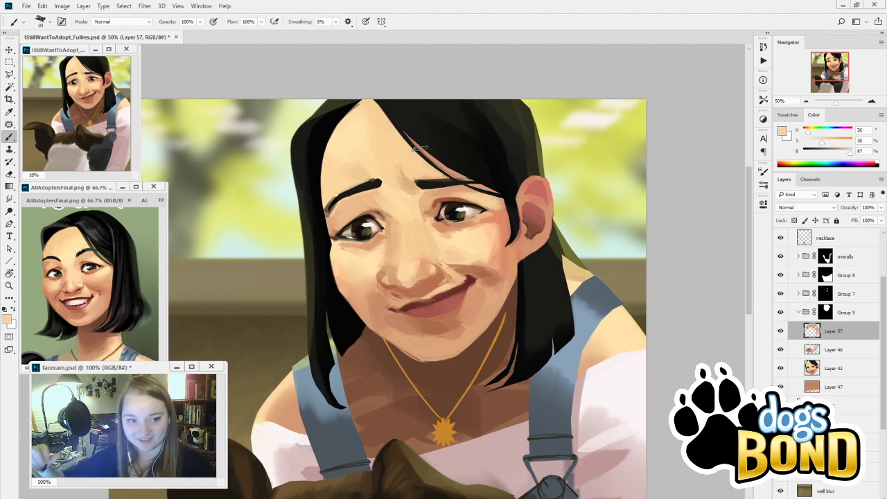
Refine the upper eyelid crease of that eye with a 25 px brush in reddish brown sampled from the crease
{"action": "left_click", "coordinate": [480, 200], "text": "alt"}
{"action": "left_click", "coordinate": [462, 200], "text": "alt"}
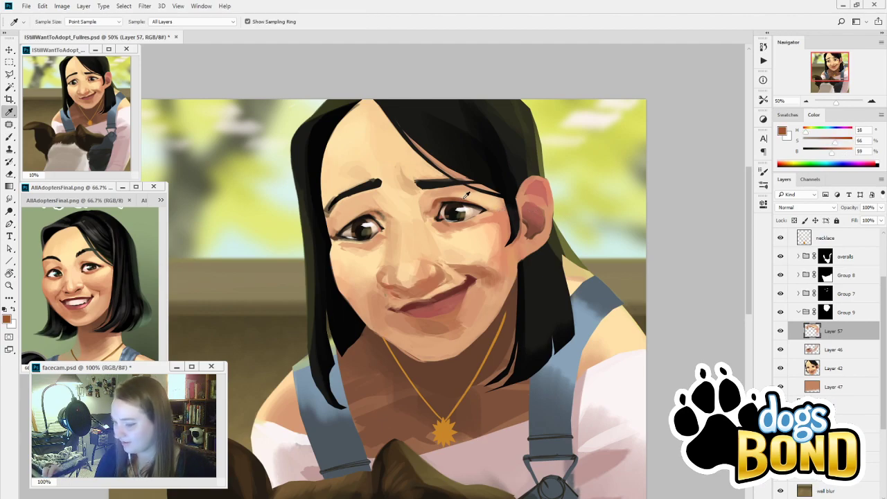
{"action": "key", "text": "["}
{"action": "key", "text": "["}
{"action": "key", "text": "["}
{"action": "key", "text": "["}
{"action": "key", "text": "["}
{"action": "key", "text": "["}
{"action": "key", "text": "["}
{"action": "key", "text": "["}
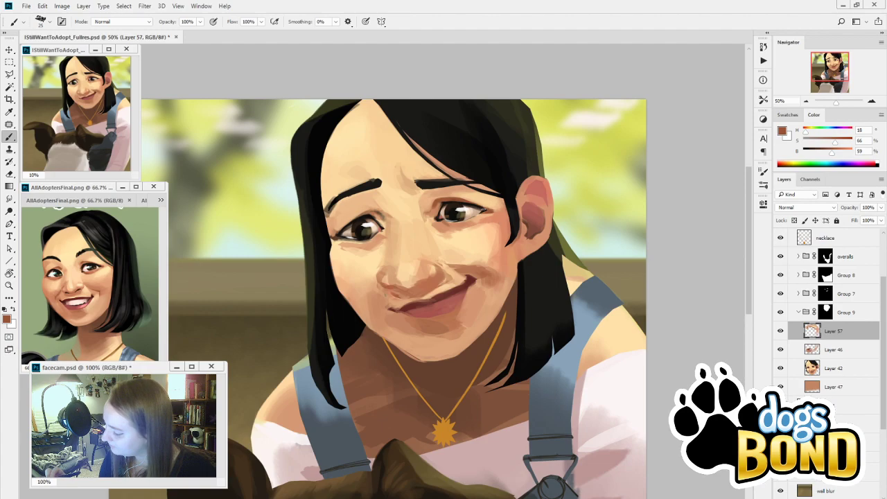
Shade the eye's outer corner with a 35 px brush in a brown sampled from the corner
{"action": "left_click", "coordinate": [491, 211], "text": "alt"}
{"action": "left_click", "coordinate": [485, 212], "text": "alt"}
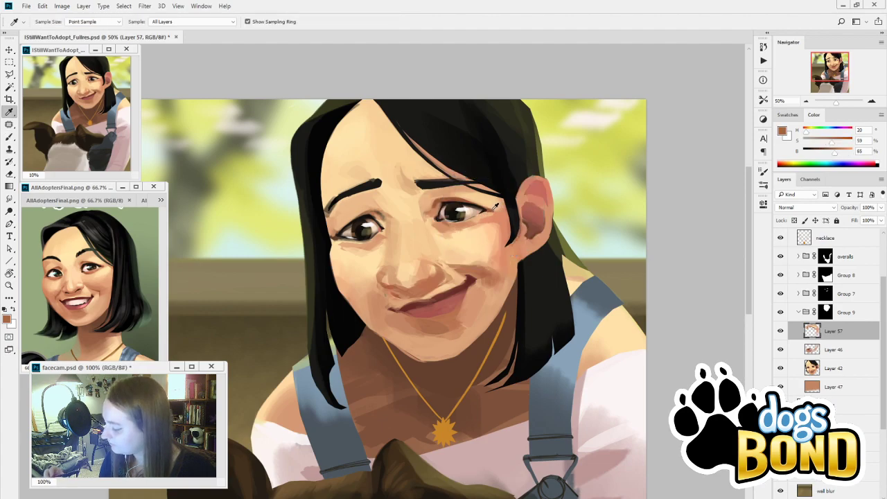
{"action": "key", "text": "bracketright"}
{"action": "left_click_drag", "start_coordinate": [477, 208], "coordinate": [492, 213]}
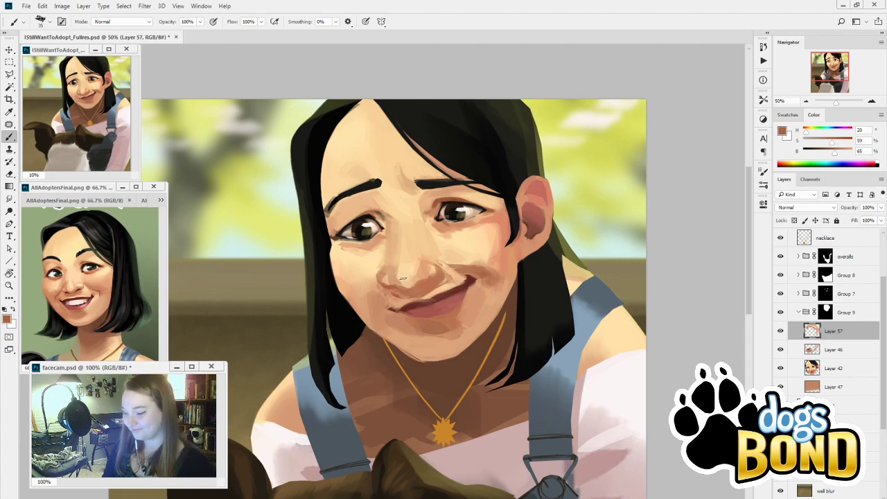
Stroke reddish brown along the eyelid crease toward the inner corner at 35 px, and compare with Layer 57 hidden and shown
{"action": "left_click", "coordinate": [487, 193], "text": "alt"}
{"action": "left_click", "coordinate": [465, 195], "text": "alt"}
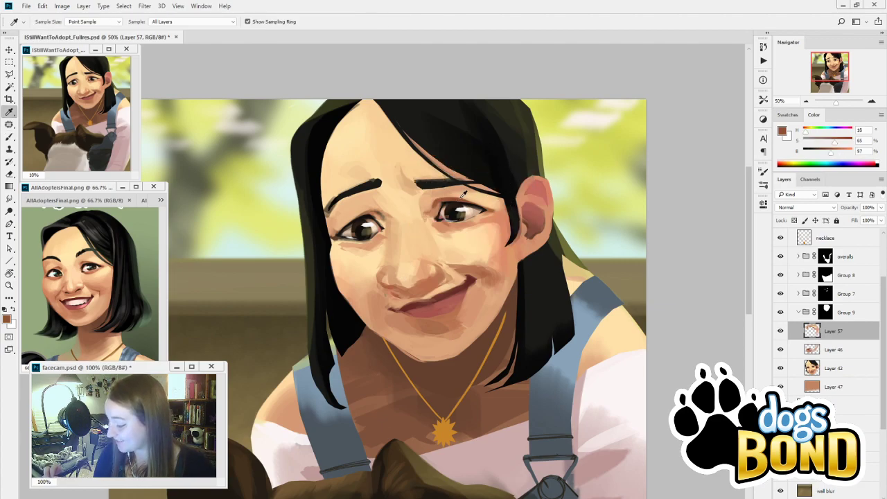
{"action": "left_click", "coordinate": [460, 198], "text": "alt"}
{"action": "left_click_drag", "start_coordinate": [459, 200], "coordinate": [438, 200]}
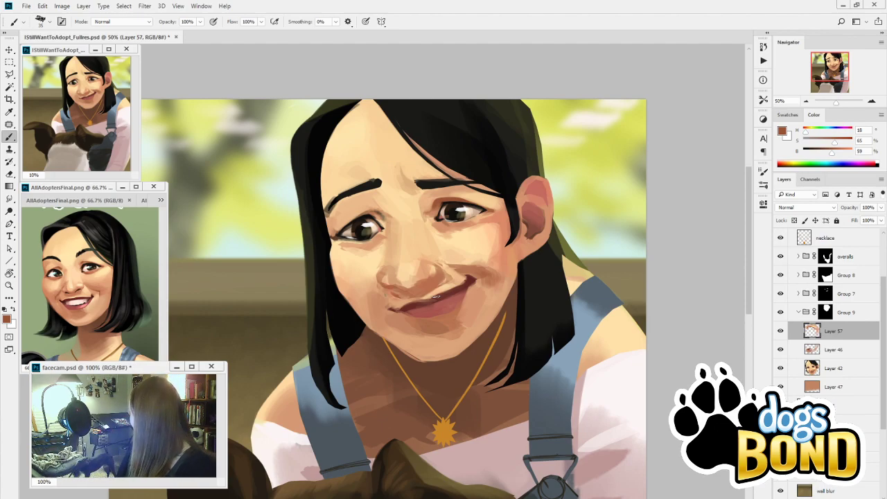
{"action": "left_click", "coordinate": [781, 331]}
{"action": "left_click", "coordinate": [781, 331]}
Clean up the skin between the eyelid crease and brow with a 50 px brush in a light skin tone sampled there
{"action": "key", "text": "i"}
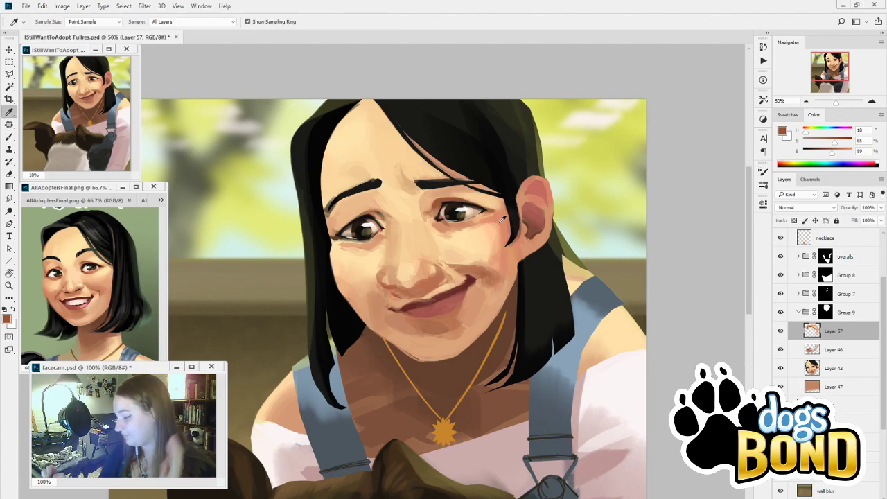
{"action": "left_click", "coordinate": [488, 209]}
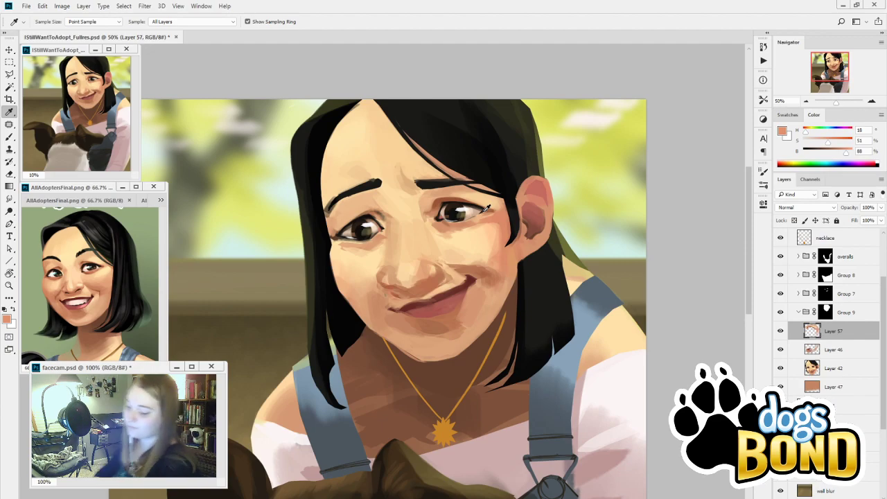
{"action": "left_click", "coordinate": [482, 192]}
{"action": "key", "text": "b"}
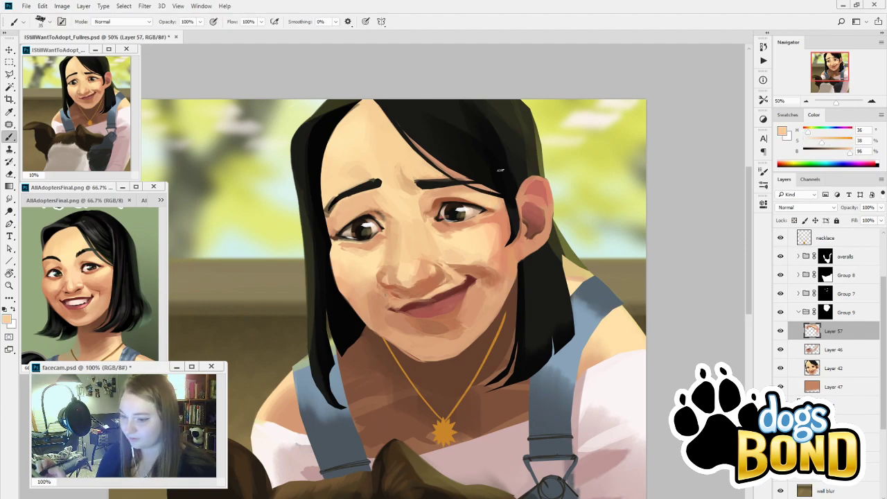
{"action": "left_click", "coordinate": [480, 197], "text": "alt"}
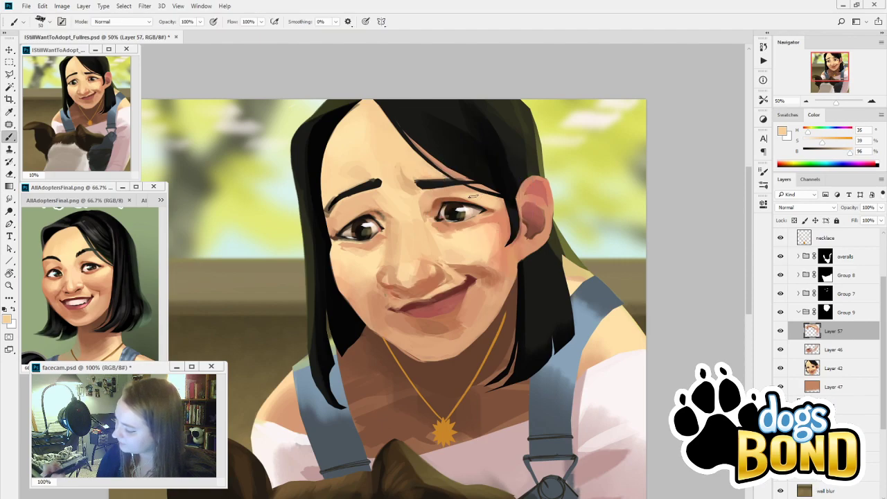
Paint the lower eyelid's shadow beneath the iris with a reddish tone sampled near the eye's inner corner
{"action": "key", "text": "i"}
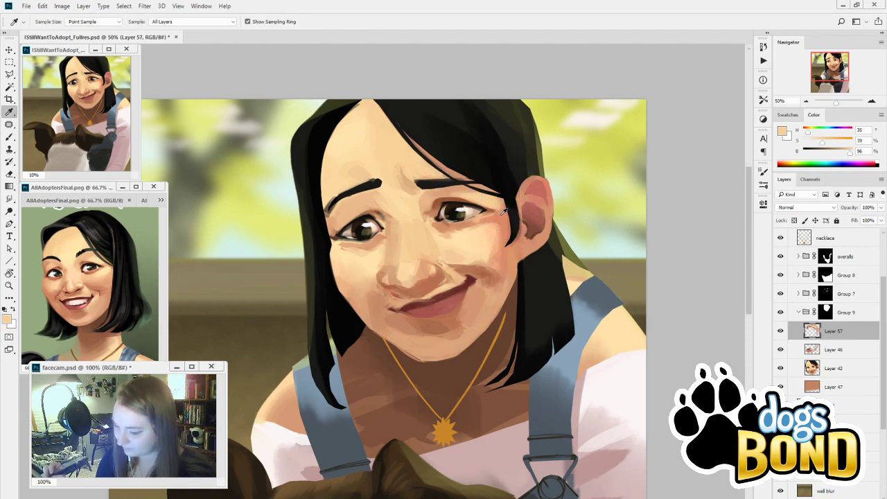
{"action": "left_click", "coordinate": [503, 212]}
{"action": "left_click", "coordinate": [437, 225]}
{"action": "key", "text": "b"}
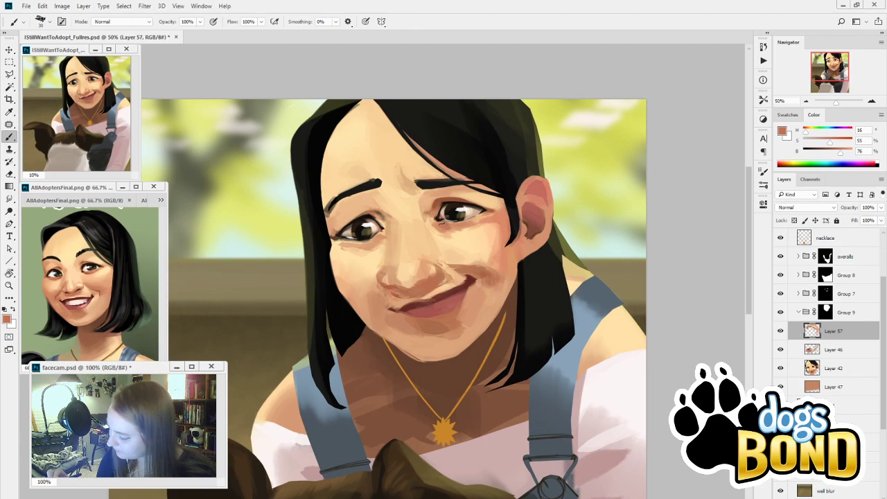
{"action": "mouse_move", "coordinate": [454, 226]}
{"action": "left_mouse_down"}
{"action": "mouse_move", "coordinate": [466, 228]}
{"action": "mouse_move", "coordinate": [451, 230]}
{"action": "left_mouse_up"}
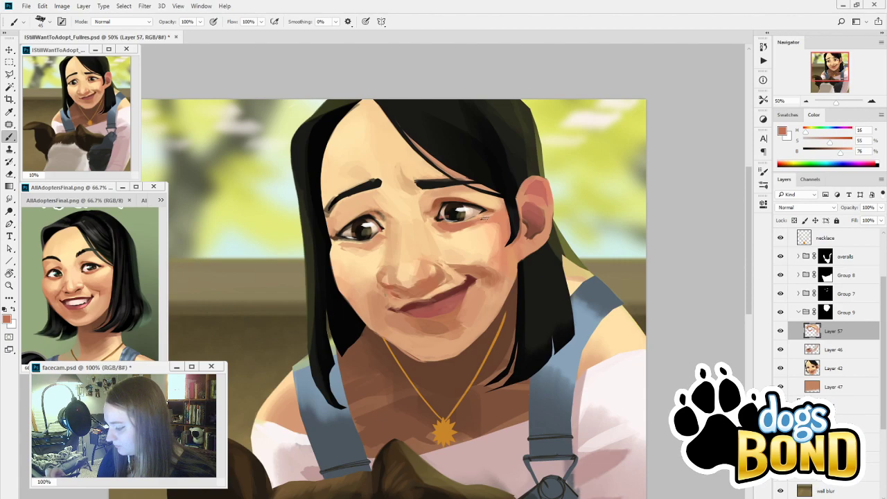
Blend the skin below the lower eyelid with a 60 px brush in progressively lighter skin tones sampled around the eye
{"action": "left_click", "coordinate": [482, 220], "text": "alt"}
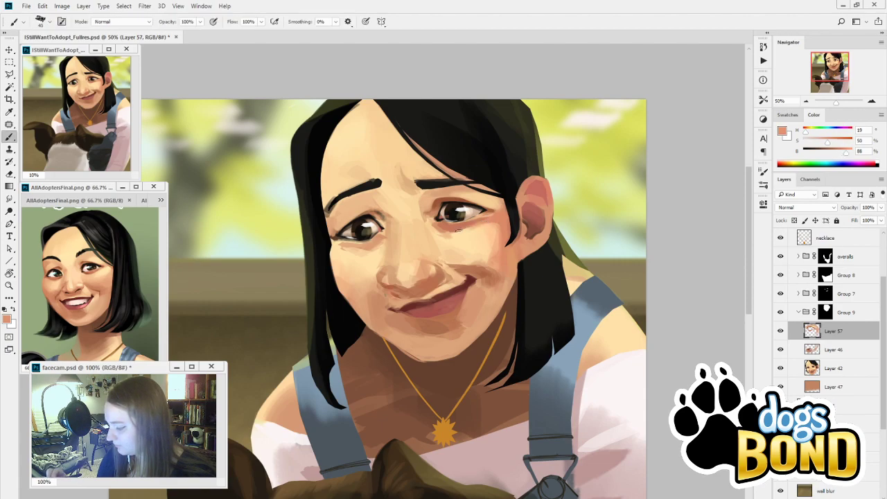
{"action": "left_click", "coordinate": [451, 232], "text": "alt"}
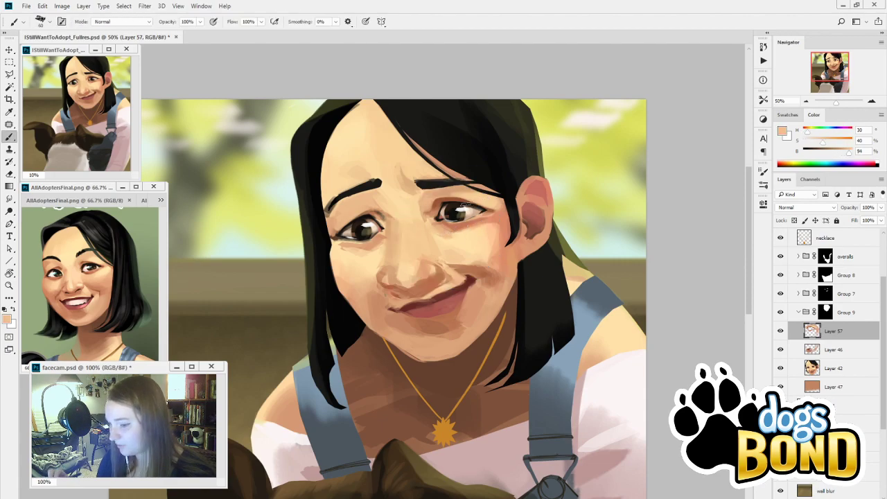
{"action": "left_click", "coordinate": [442, 224], "text": "alt"}
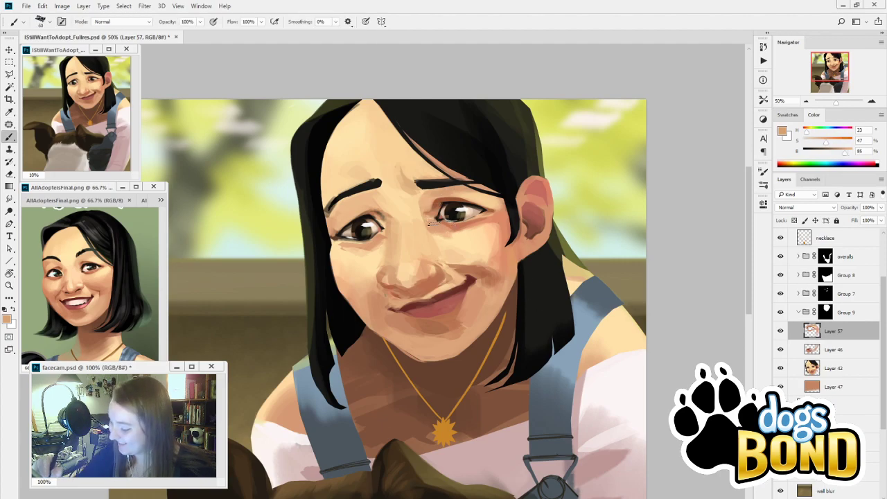
{"action": "left_click", "coordinate": [447, 238], "text": "alt"}
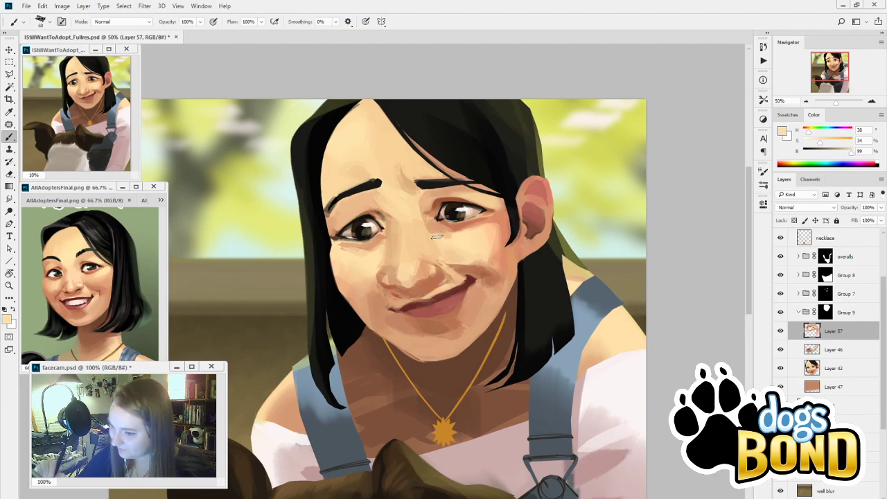
{"action": "left_click_drag", "start_coordinate": [434, 229], "coordinate": [456, 237]}
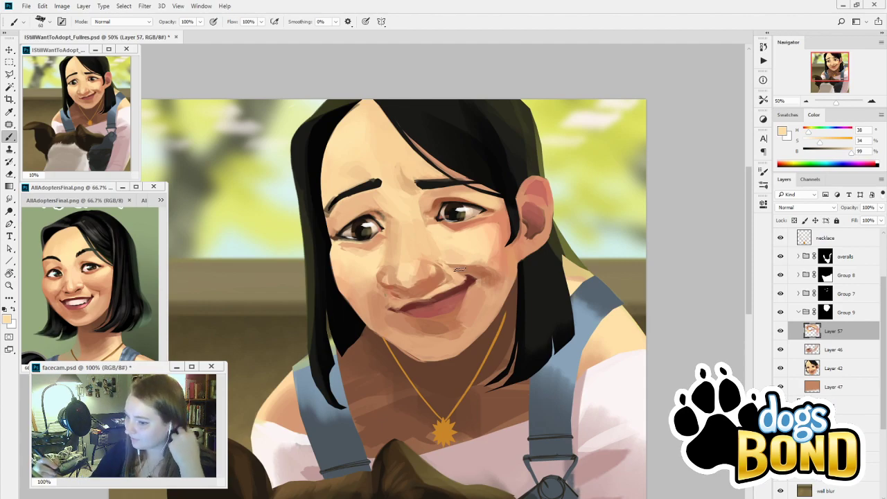
Rework the eye's inner corner and lower lid with a 45 px brush, alternating sampled reddish brown and light skin tones
{"action": "left_click", "coordinate": [461, 270], "text": "alt"}
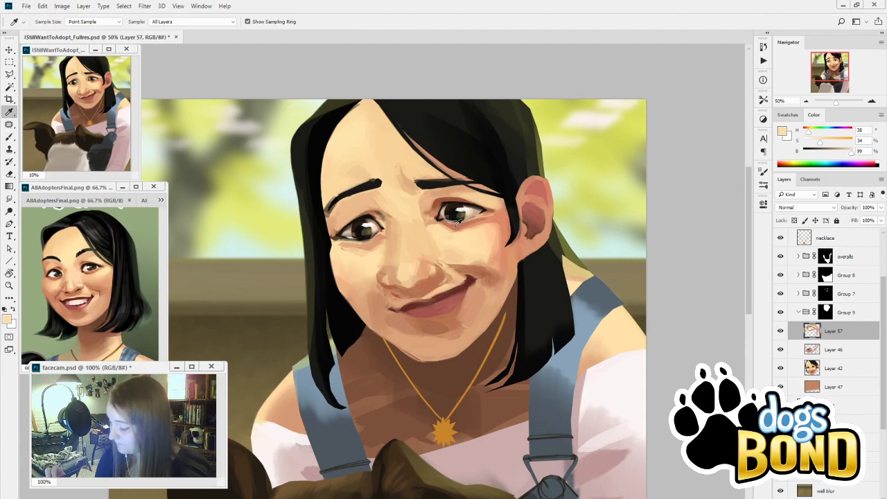
{"action": "left_click", "coordinate": [433, 232], "text": "alt"}
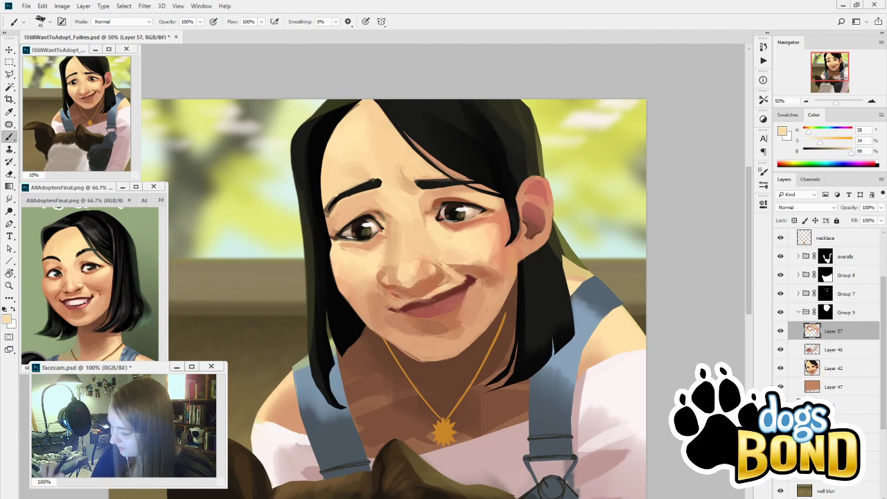
{"action": "key", "text": "alt"}
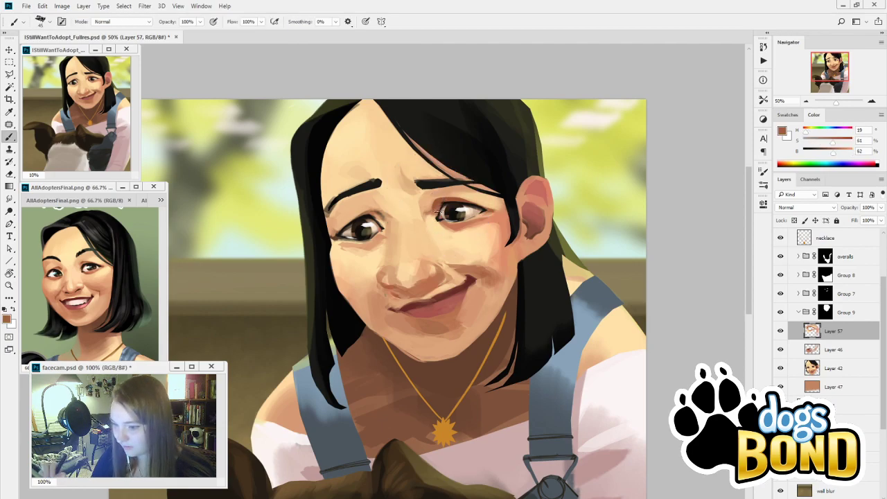
{"action": "left_click", "coordinate": [435, 216], "text": "alt"}
{"action": "left_click", "coordinate": [438, 228], "text": "alt"}
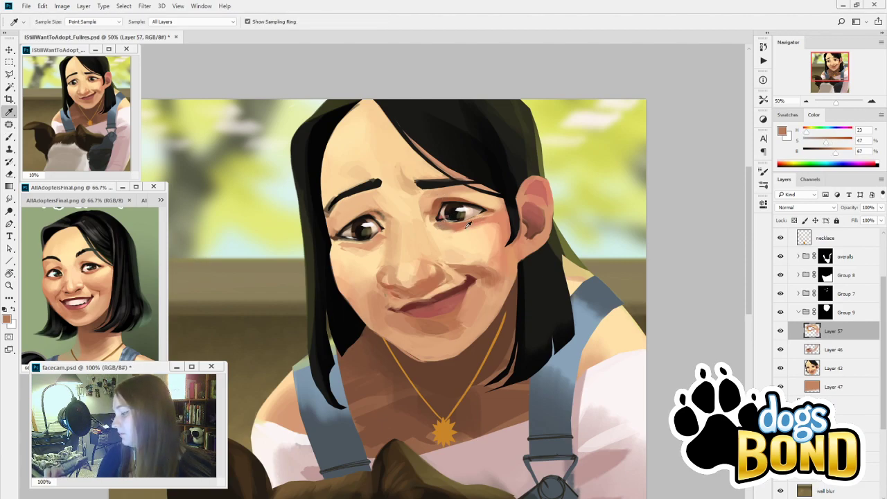
{"action": "left_click", "coordinate": [456, 226], "text": "alt"}
{"action": "left_click", "coordinate": [458, 231], "text": "alt"}
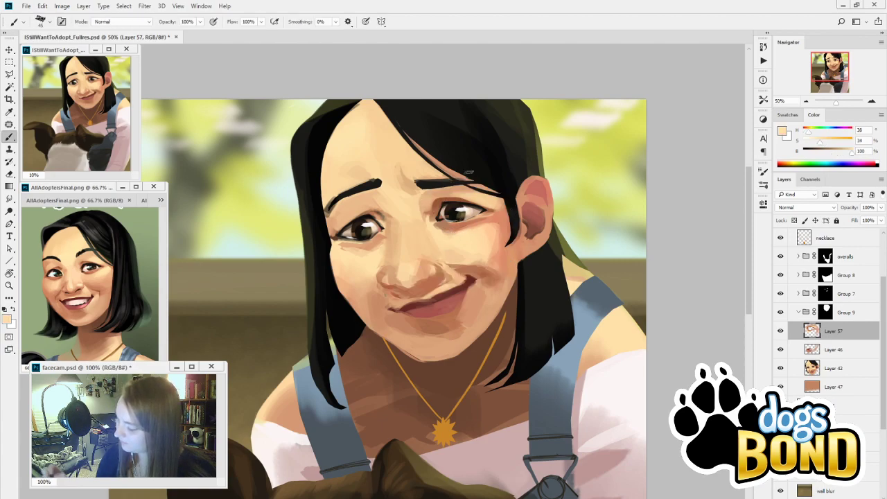
Blend the shading around the inner corner, brow socket and lower lid at 50 px with tans and browns sampled from the reference portrait and the face
{"action": "left_click", "coordinate": [430, 201], "text": "alt"}
{"action": "left_click", "coordinate": [81, 258], "text": "alt"}
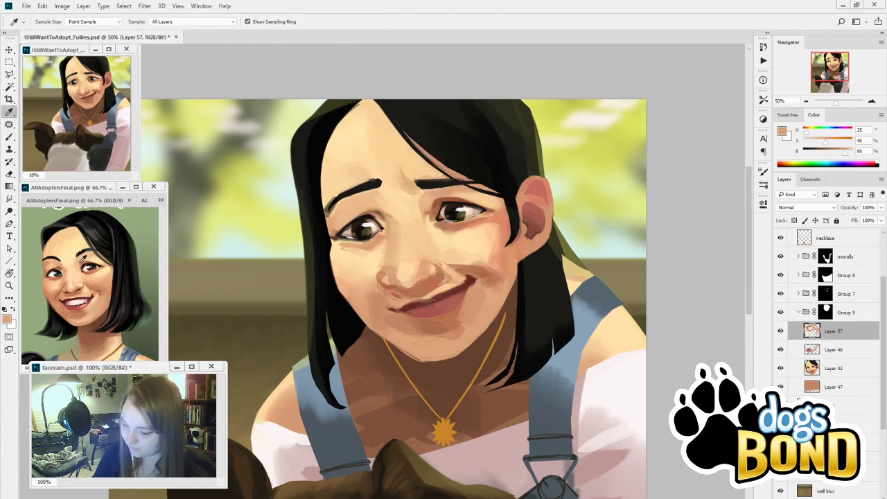
{"action": "left_click", "coordinate": [433, 218], "text": "alt"}
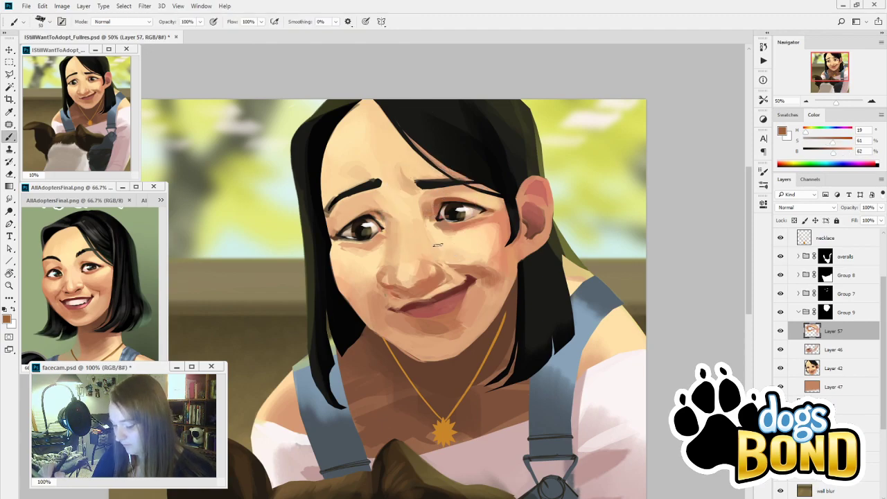
{"action": "left_click", "coordinate": [432, 201], "text": "alt"}
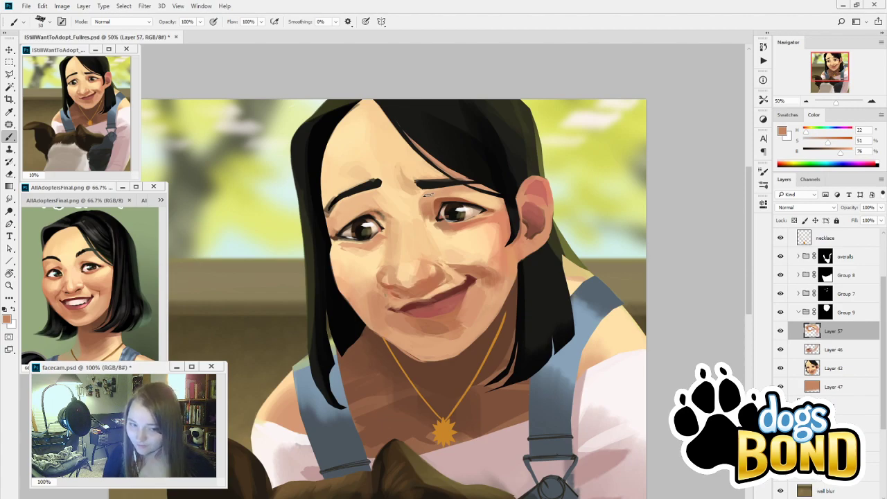
{"action": "left_click", "coordinate": [455, 228], "text": "alt"}
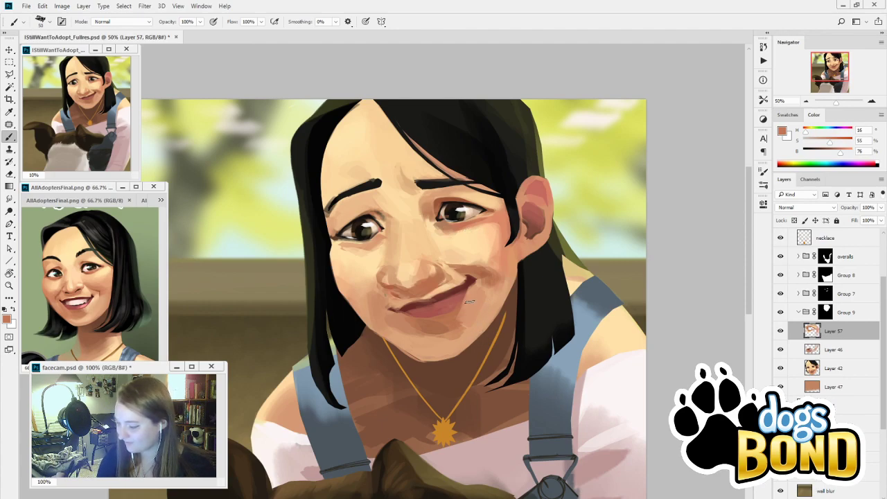
Refine the inner corner and upper lid of the eye nearer the visible ear at 25 px, using sampled reddish browns and a light skin tone
{"action": "left_click", "coordinate": [436, 207], "text": "alt"}
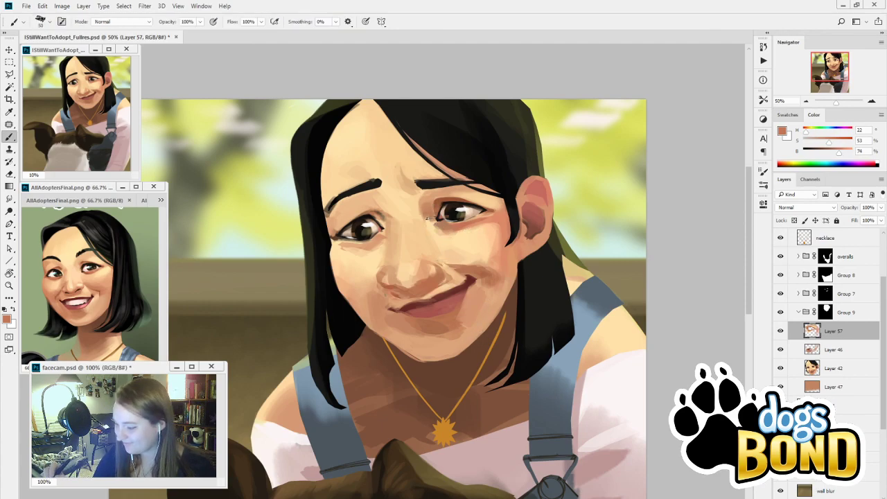
{"action": "key", "text": "bracketleft"}
{"action": "key", "text": "bracketleft"}
{"action": "key", "text": "bracketleft"}
{"action": "key", "text": "bracketleft"}
{"action": "key", "text": "bracketleft"}
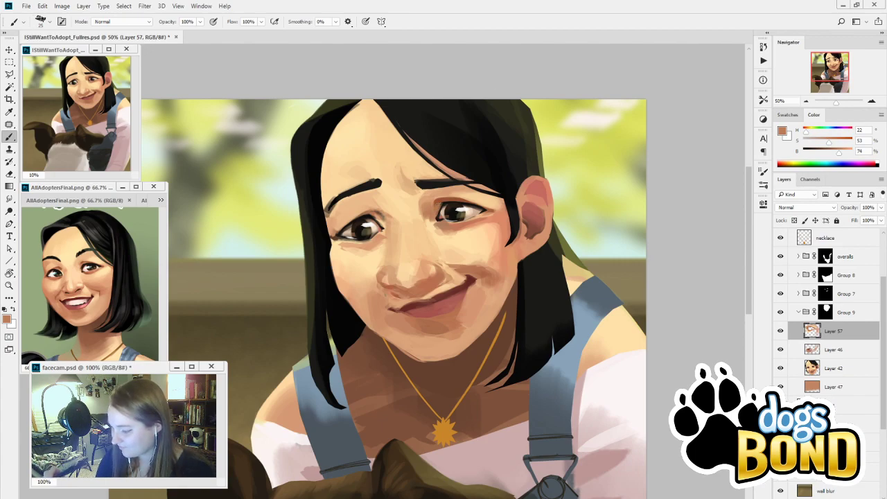
{"action": "left_click", "coordinate": [441, 205], "text": "alt"}
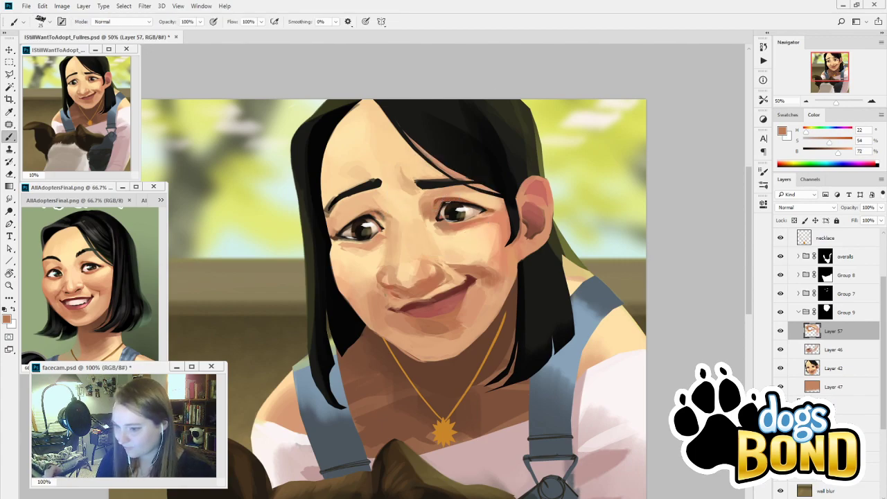
{"action": "left_click", "coordinate": [441, 203], "text": "alt"}
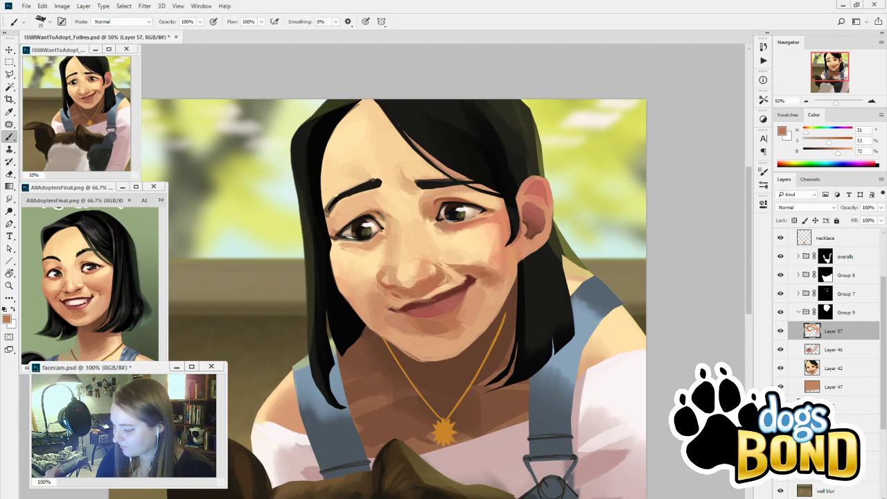
{"action": "left_click", "coordinate": [438, 199], "text": "alt"}
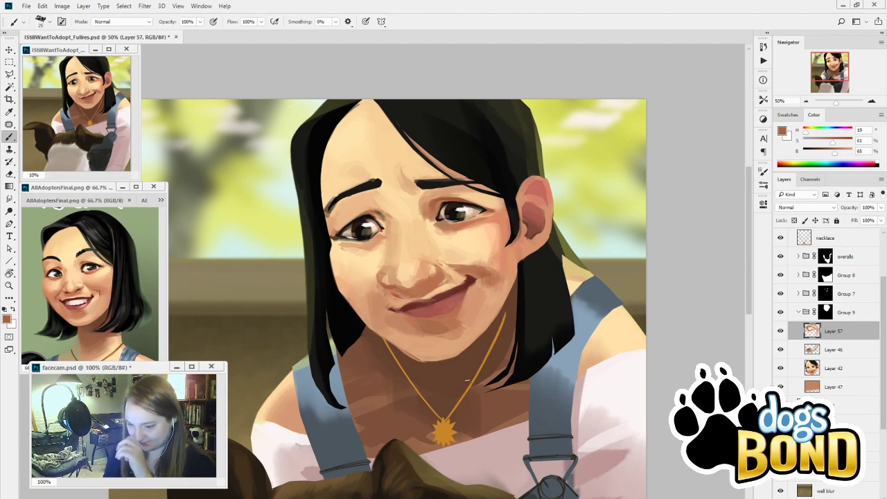
{"action": "left_click", "coordinate": [485, 197], "text": "alt"}
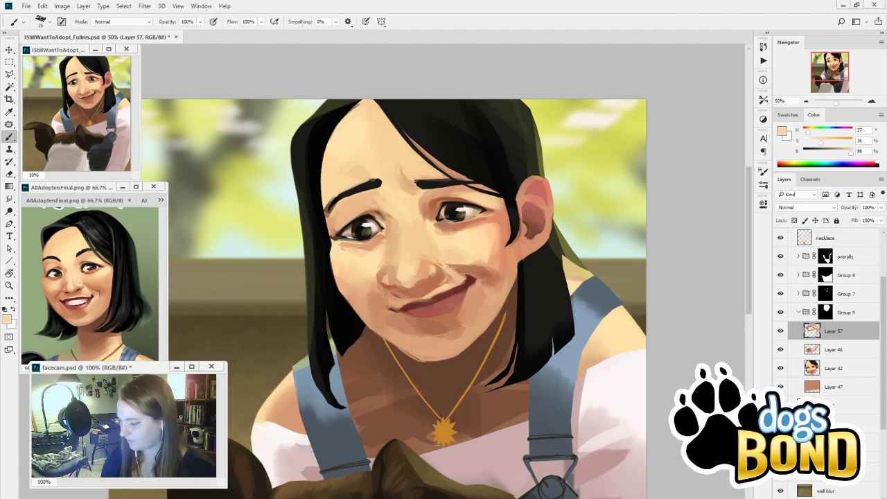
Paint a soft shadow between the eyebrows using light skin and reddish-brown tones sampled around the right-hand eye and brow
{"action": "left_click", "coordinate": [430, 218], "text": "alt"}
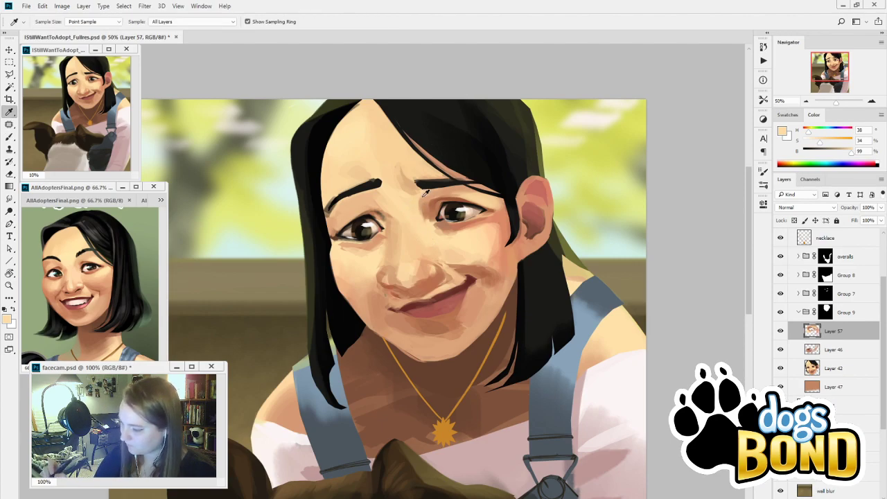
{"action": "left_click", "coordinate": [426, 198], "text": "alt"}
{"action": "left_click", "coordinate": [438, 185], "text": "alt"}
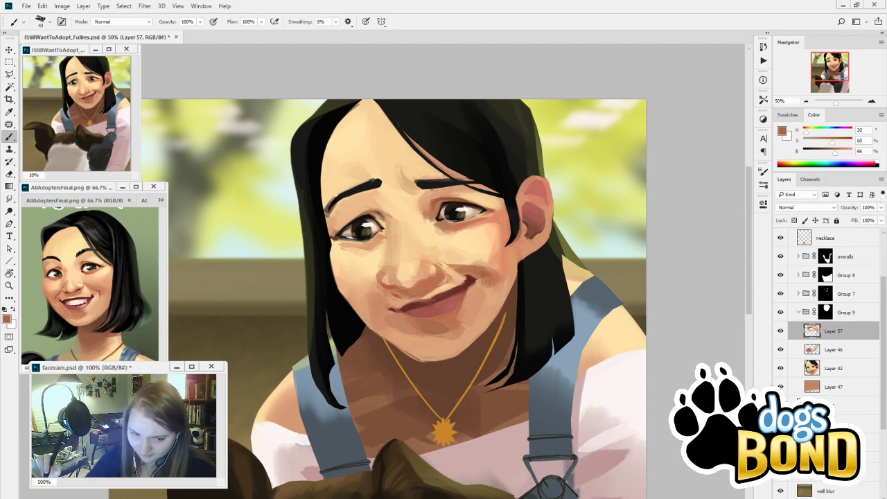
{"action": "left_click", "coordinate": [409, 185], "text": "alt"}
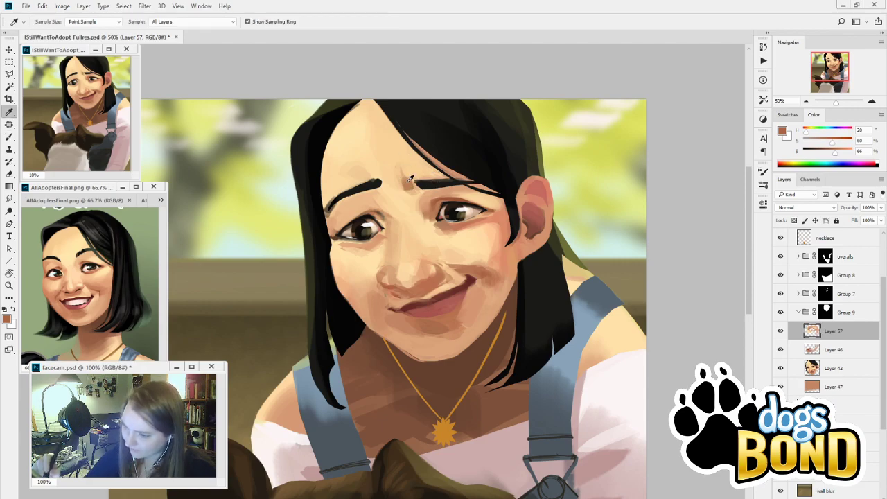
{"action": "mouse_move", "coordinate": [408, 187]}
{"action": "left_mouse_down"}
{"action": "mouse_move", "coordinate": [403, 169]}
{"action": "mouse_move", "coordinate": [397, 182]}
{"action": "left_mouse_up"}
Blend the frown crease into the forehead with skin tones sampled just above and between the eyebrows, varying the brush size
{"action": "left_click", "coordinate": [411, 170], "text": "alt"}
{"action": "key", "text": "["}
{"action": "key", "text": "["}
{"action": "left_click", "coordinate": [411, 185], "text": "alt"}
{"action": "left_click", "coordinate": [407, 175], "text": "alt"}
{"action": "key", "text": "]"}
{"action": "key", "text": "]"}
{"action": "key", "text": "]"}
{"action": "key", "text": "]"}
{"action": "key", "text": "]"}
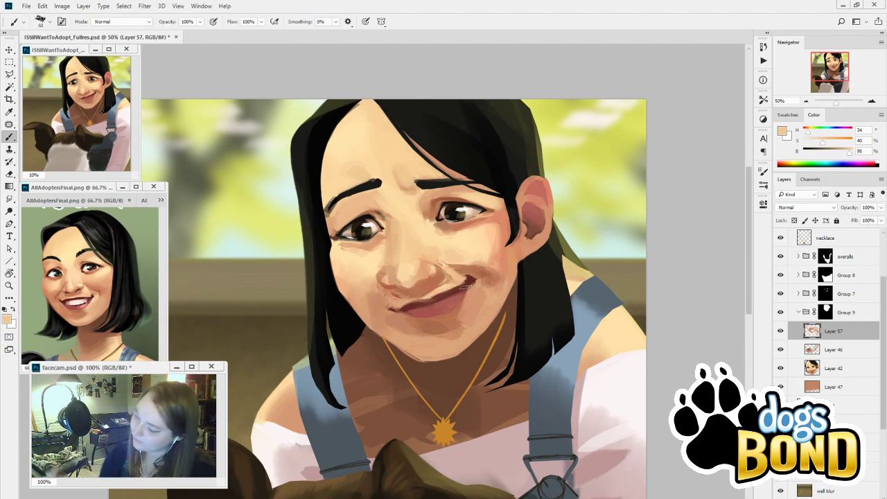
Redraw the frown crease between the eyebrows with a small brush in the reddish brown sampled beside the right-hand eye
{"action": "left_click", "coordinate": [439, 200], "text": "alt"}
{"action": "key", "text": "["}
{"action": "key", "text": "["}
{"action": "key", "text": "["}
{"action": "key", "text": "["}
{"action": "key", "text": "["}
{"action": "left_click_drag", "start_coordinate": [400, 173], "coordinate": [408, 186]}
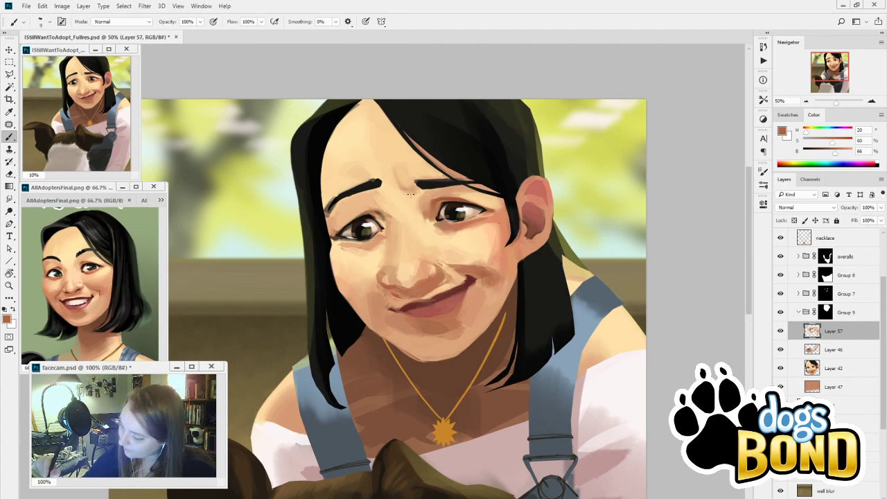
Soften the frown crease down to the nose bridge with a mid tone and lighter skin tones sampled around it
{"action": "left_click", "coordinate": [413, 190], "text": "alt"}
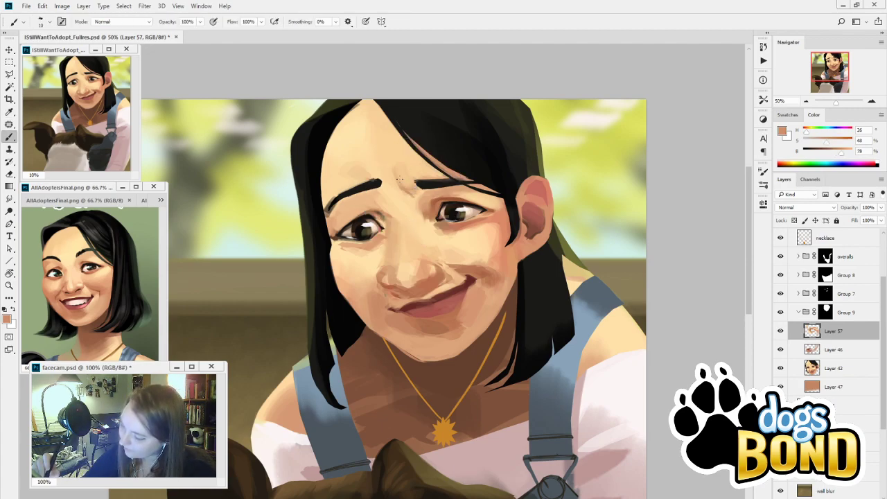
{"action": "key", "text": "bracketright"}
{"action": "left_click", "coordinate": [412, 194], "text": "alt"}
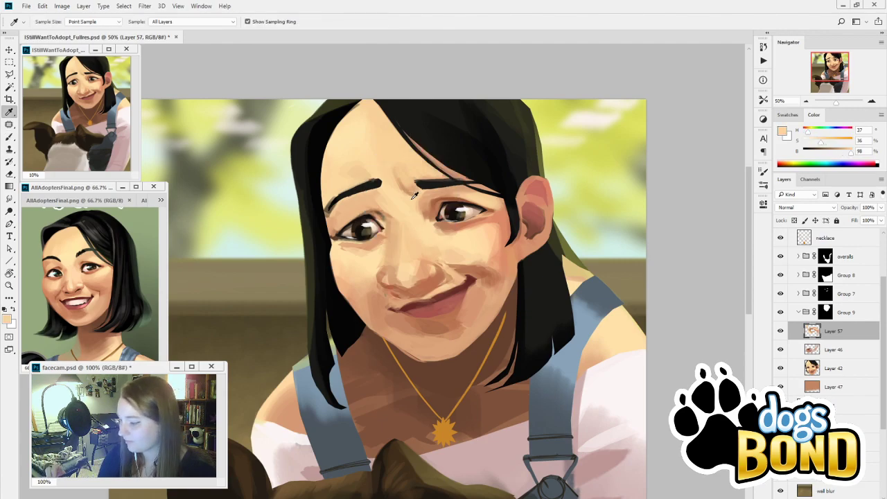
{"action": "left_click", "coordinate": [412, 206], "text": "alt"}
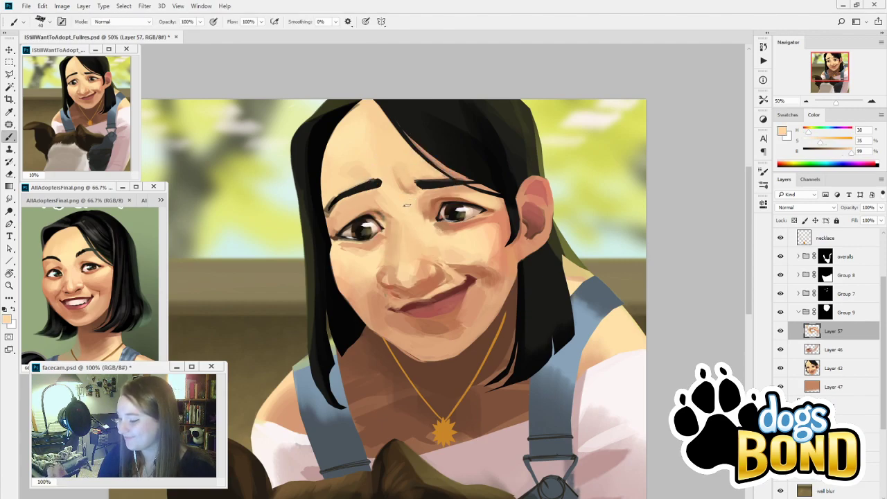
{"action": "key", "text": "bracketleft"}
{"action": "key", "text": "bracketleft"}
{"action": "key", "text": "bracketleft"}
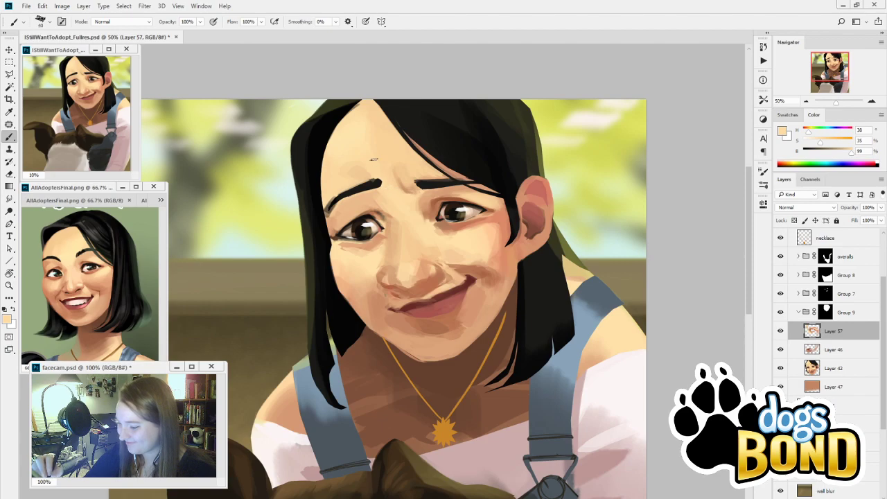
Smooth the upper forehead below the hairline with a much larger brush in the pale skin tone sampled from the forehead
{"action": "left_click", "coordinate": [368, 139], "text": "alt"}
{"action": "key", "text": "bracketright"}
{"action": "key", "text": "bracketright"}
{"action": "key", "text": "bracketright"}
{"action": "key", "text": "bracketright"}
{"action": "key", "text": "bracketright"}
{"action": "key", "text": "bracketright"}
{"action": "key", "text": "bracketright"}
{"action": "key", "text": "bracketright"}
{"action": "key", "text": "bracketright"}
{"action": "key", "text": "bracketright"}
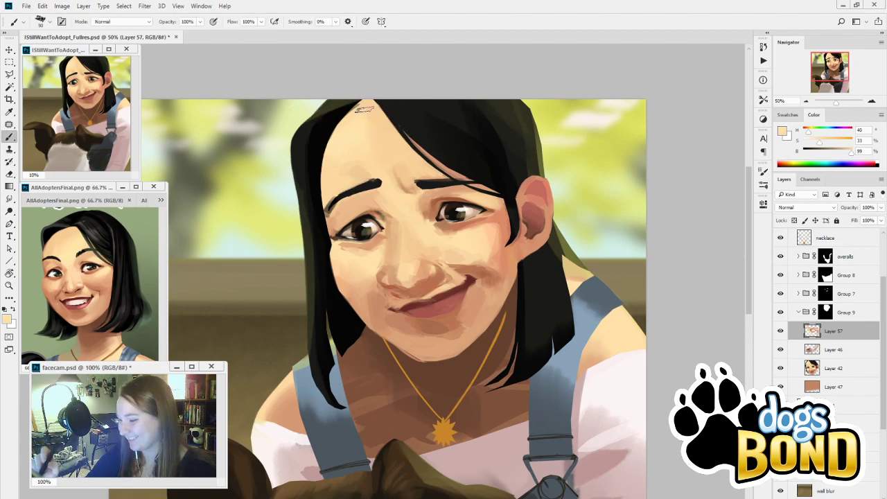
{"action": "left_click_drag", "start_coordinate": [364, 110], "coordinate": [375, 140]}
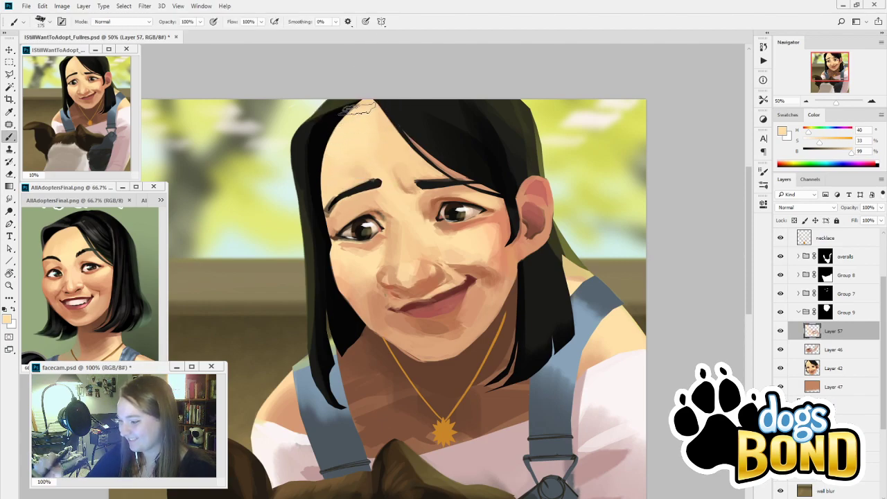
Sample the warm cheek tone and move the AllAdoptersFinal.png reference window slightly higher, clear of the facecam window
{"action": "left_click", "coordinate": [505, 222], "text": "alt"}
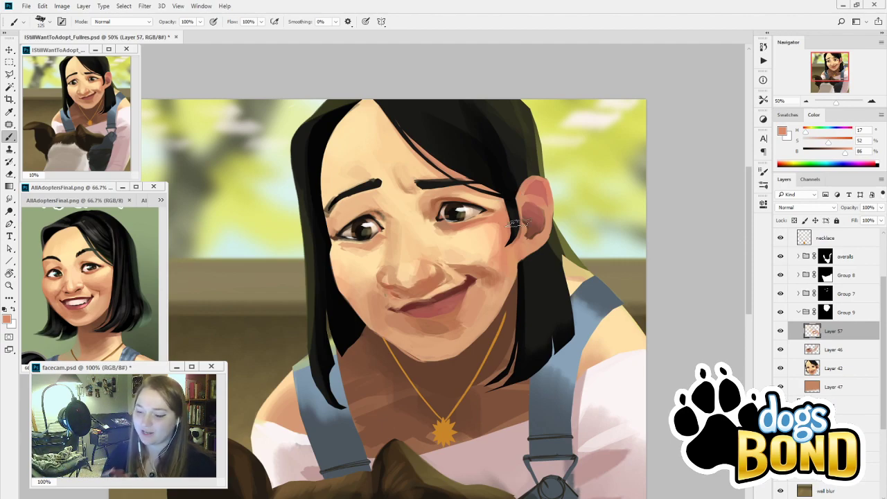
{"action": "mouse_move", "coordinate": [85, 187]}
{"action": "left_mouse_down"}
{"action": "mouse_move", "coordinate": [178, 134]}
{"action": "mouse_move", "coordinate": [86, 178]}
{"action": "left_mouse_up"}
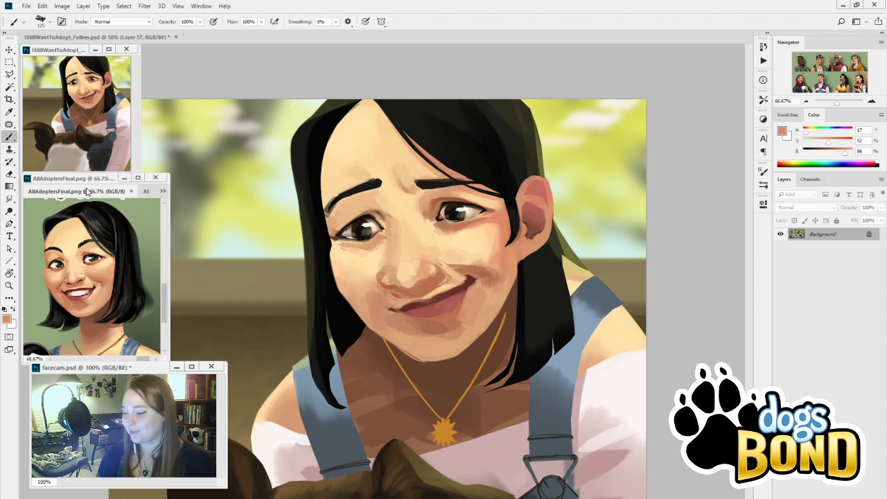
{"action": "left_click", "coordinate": [410, 191], "text": "alt"}
{"action": "left_click", "coordinate": [417, 195]}
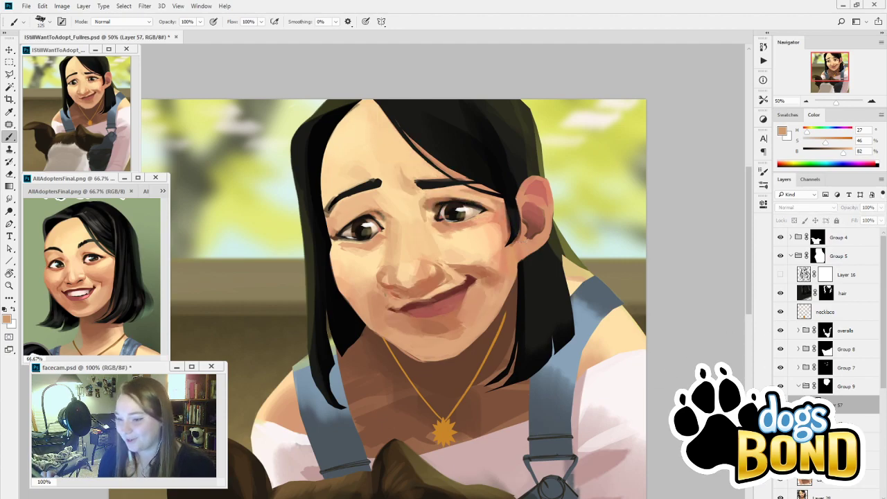
{"action": "key", "text": "ctrl+z"}
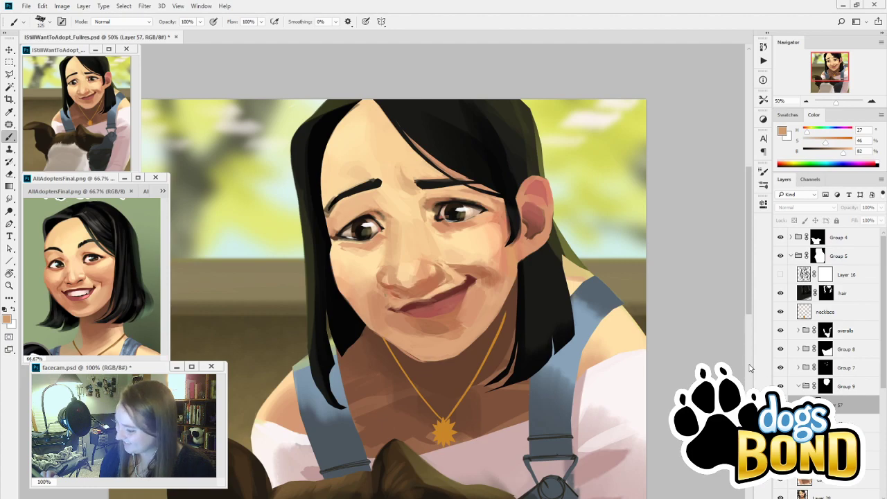
Brush a sampled skin tone along the inner end of the right-hand eyebrow toward the frown crease
{"action": "key", "text": "i"}
{"action": "left_click", "coordinate": [625, 326]}
{"action": "key", "text": "b"}
{"action": "mouse_move", "coordinate": [430, 188]}
{"action": "left_mouse_down"}
{"action": "mouse_move", "coordinate": [396, 172]}
{"action": "mouse_move", "coordinate": [413, 186]}
{"action": "left_mouse_up"}
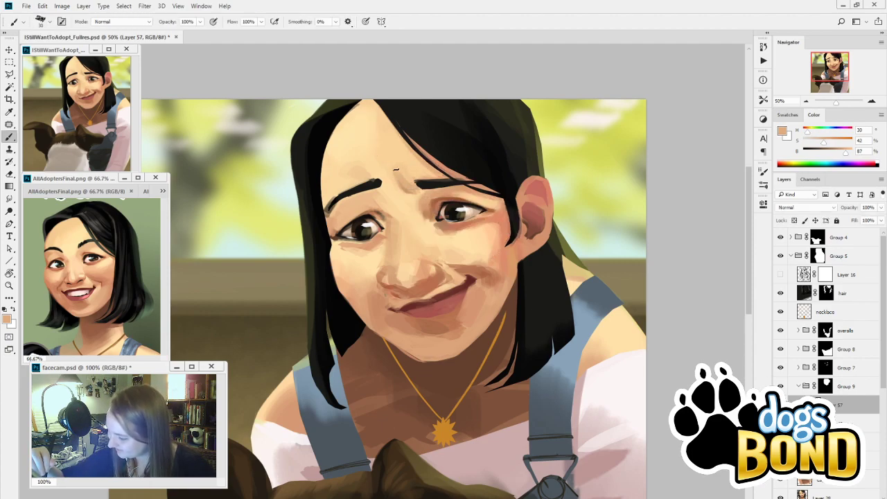
Blend the forehead above the frown crease with progressively lighter skin tones sampled from the crease up to the mid-forehead
{"action": "left_click", "coordinate": [402, 170], "text": "alt"}
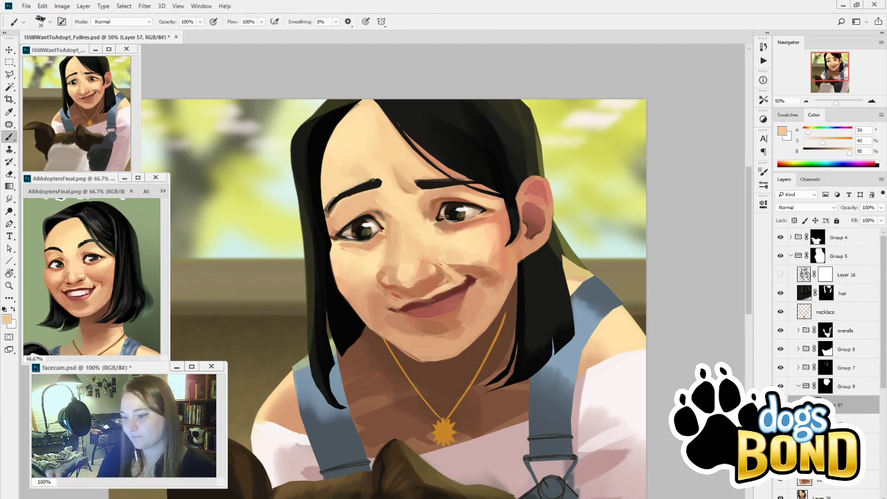
{"action": "left_click", "coordinate": [386, 148], "text": "alt"}
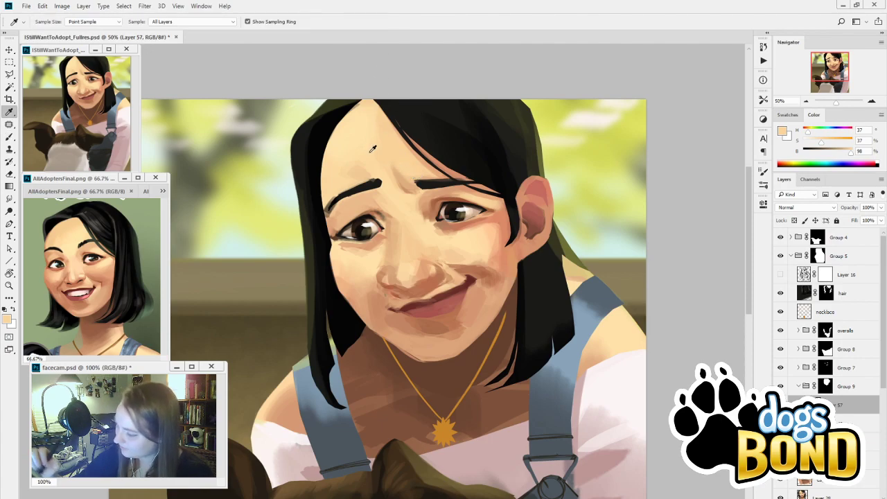
{"action": "left_click", "coordinate": [372, 148], "text": "alt"}
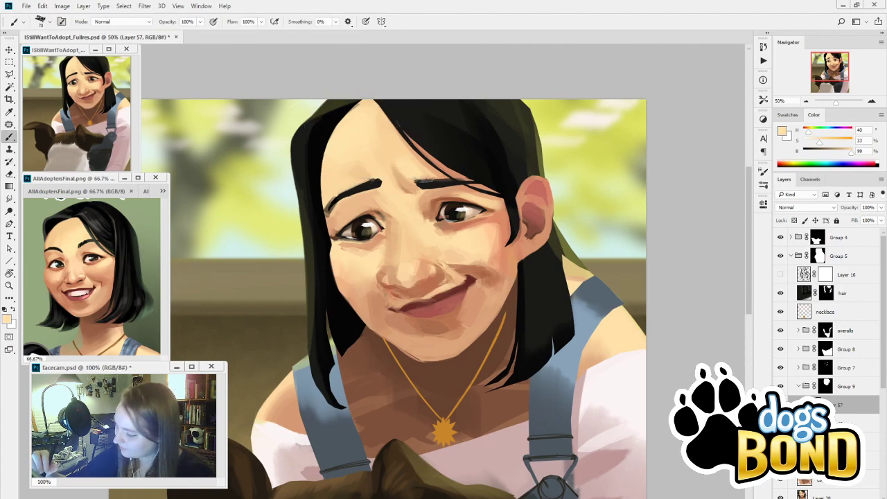
{"action": "left_click", "coordinate": [410, 164], "text": "alt"}
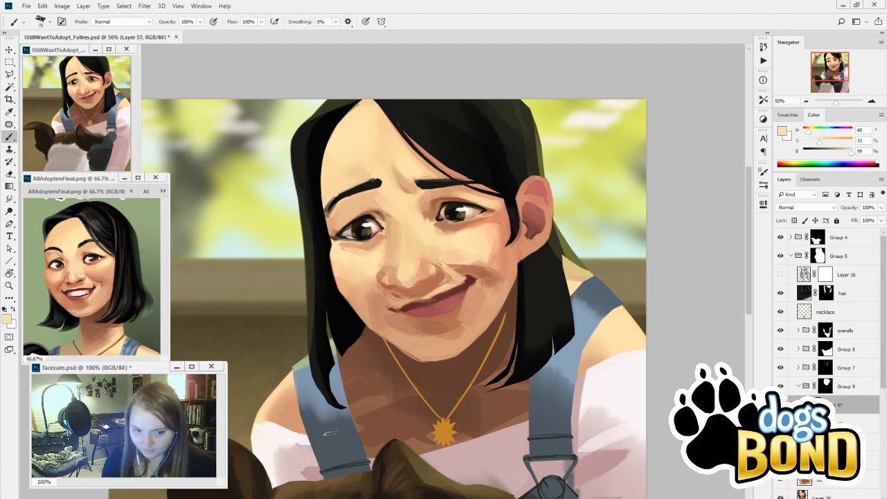
Smooth the skin beneath the inner end of the left-hand eyebrow with tones sampled there and a brush enlarged to 50
{"action": "left_click", "coordinate": [383, 190], "text": "alt"}
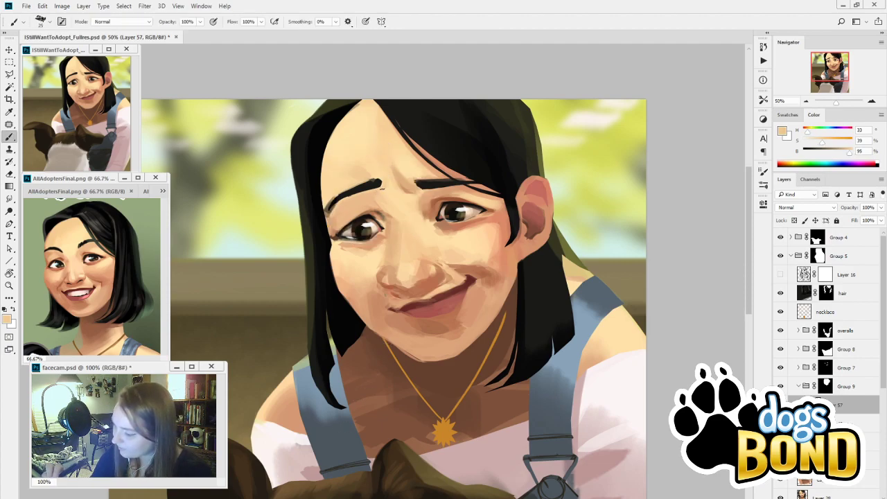
{"action": "key", "text": "bracketright"}
{"action": "key", "text": "bracketright"}
{"action": "key", "text": "bracketright"}
{"action": "key", "text": "bracketright"}
{"action": "key", "text": "bracketright"}
{"action": "left_click", "coordinate": [378, 199], "text": "alt"}
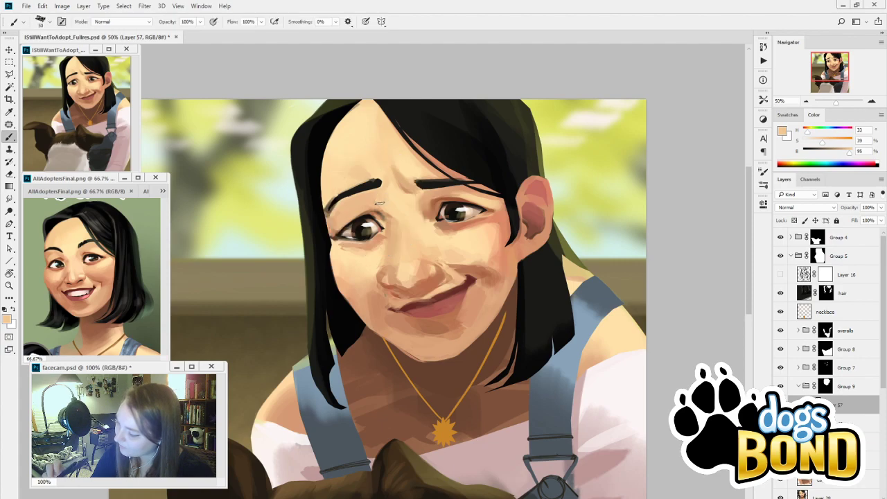
Blend the nose bridge beside the left-hand eye with shadow and highlight skin tones sampled from that area
{"action": "left_click", "coordinate": [387, 212], "text": "alt"}
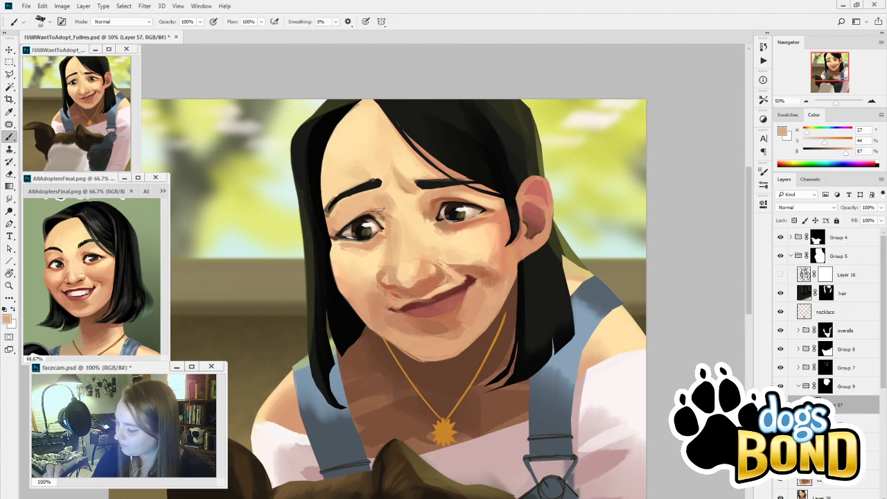
{"action": "left_click", "coordinate": [388, 234], "text": "alt"}
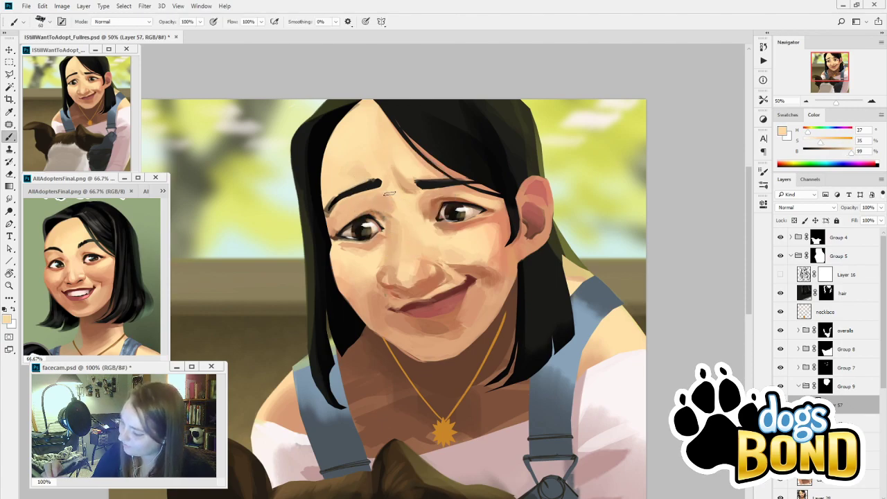
{"action": "left_click", "coordinate": [393, 236], "text": "alt"}
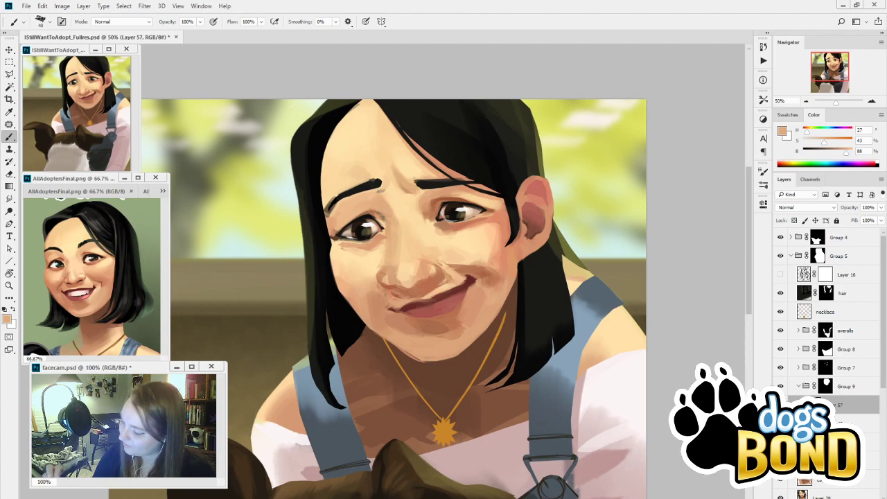
Darken the left-hand eye's upper lid crease and inner corner with reddish brown sampled near the right-hand eye, then sample the pale nose-bridge tone
{"action": "left_click", "coordinate": [436, 174], "text": "alt"}
{"action": "left_click", "coordinate": [437, 205], "text": "alt"}
{"action": "key", "text": "bracketleft"}
{"action": "key", "text": "bracketleft"}
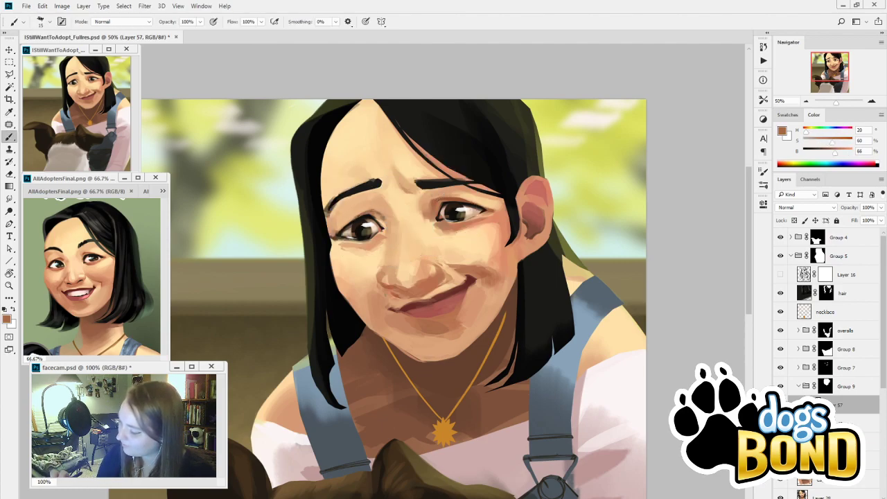
{"action": "key", "text": "bracketright"}
{"action": "key", "text": "bracketright"}
{"action": "key", "text": "bracketright"}
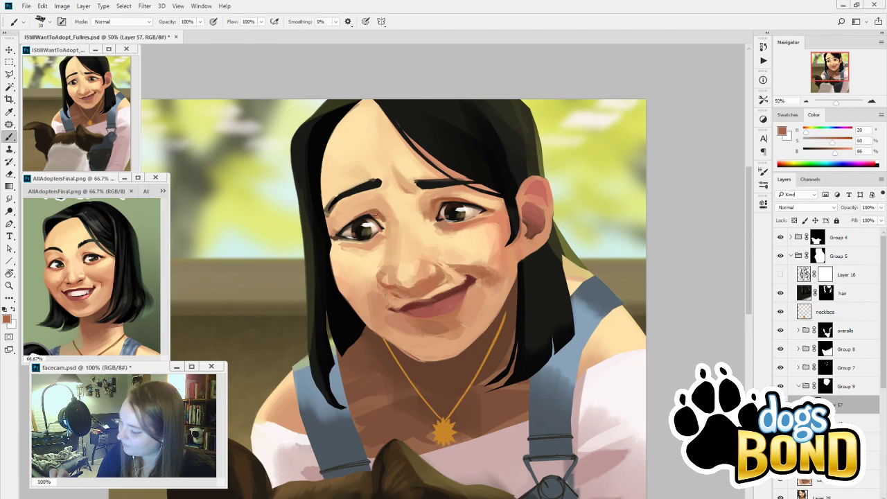
{"action": "left_click_drag", "start_coordinate": [376, 214], "coordinate": [361, 215]}
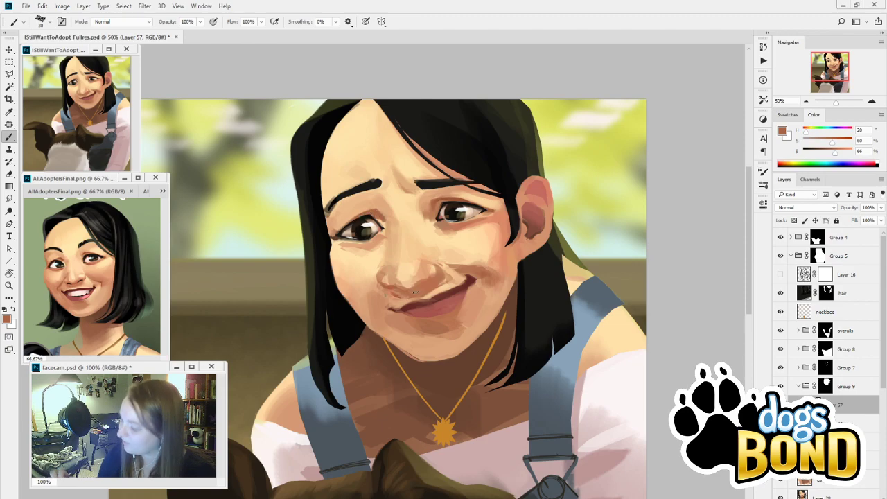
{"action": "left_click", "coordinate": [440, 207], "text": "alt"}
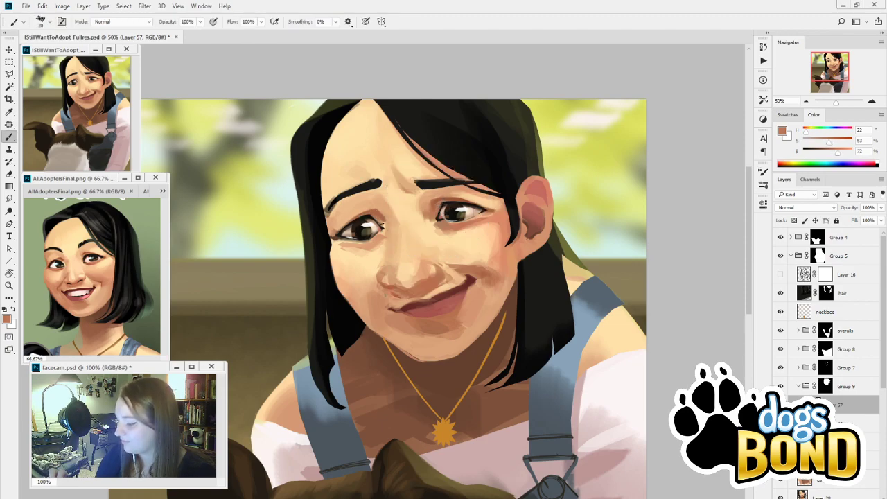
{"action": "left_click", "coordinate": [391, 220], "text": "alt"}
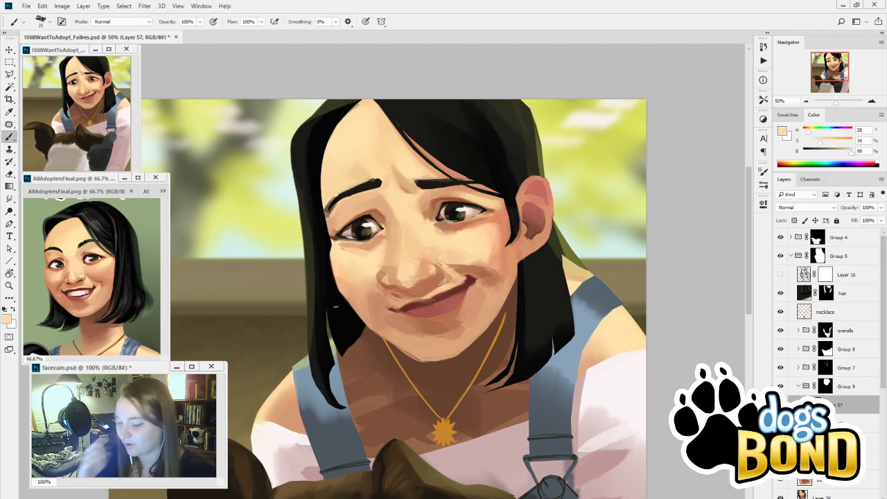
Refine the lower lid and outer corner of the right-hand eye with skin tones sampled around it
{"action": "left_click", "coordinate": [465, 220], "text": "alt"}
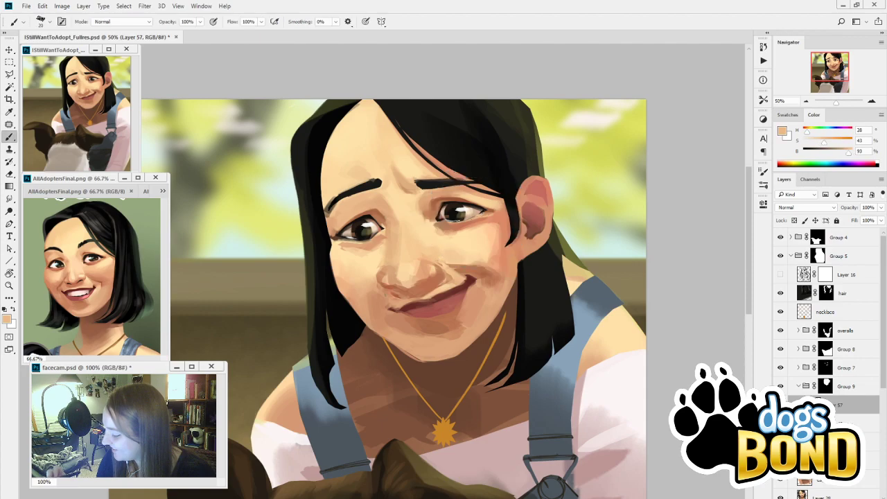
{"action": "left_click_drag", "start_coordinate": [467, 221], "coordinate": [475, 218]}
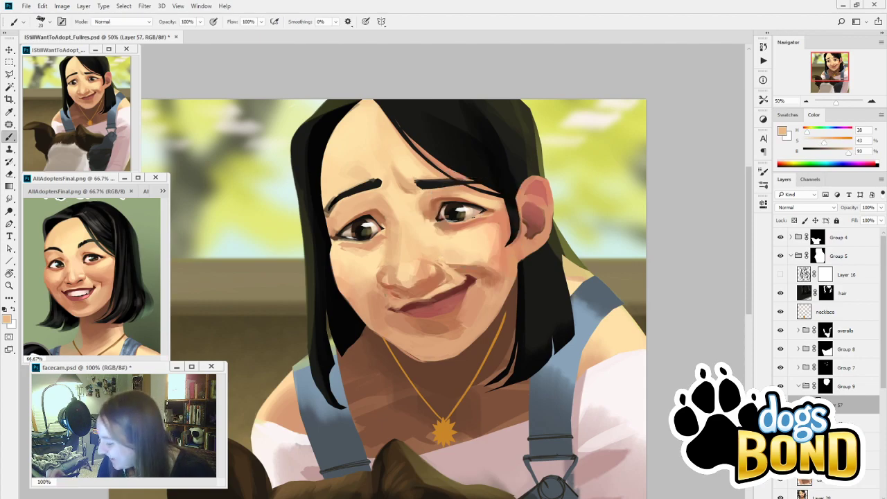
{"action": "left_click", "coordinate": [490, 211], "text": "alt"}
{"action": "left_click", "coordinate": [486, 215], "text": "alt"}
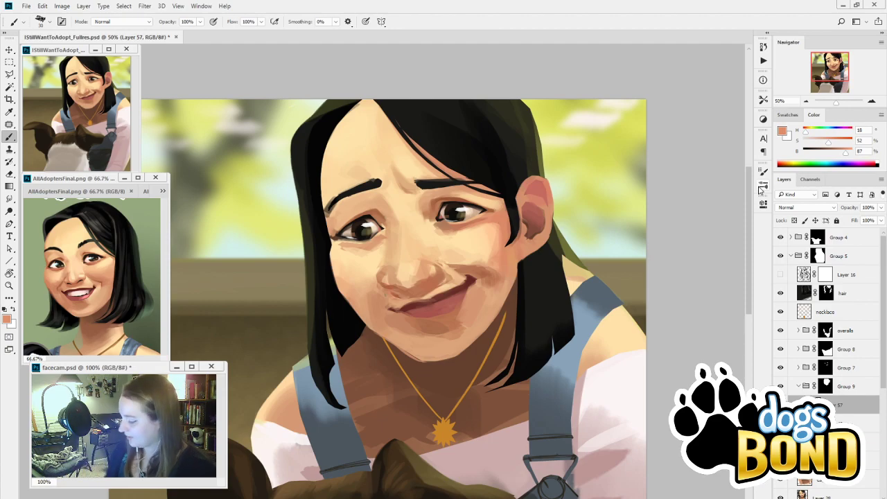
Blend the left-hand eye's upper lid with reddish brown and pale skin tones sampled around both eyes and the nose bridge
{"action": "left_click", "coordinate": [781, 405]}
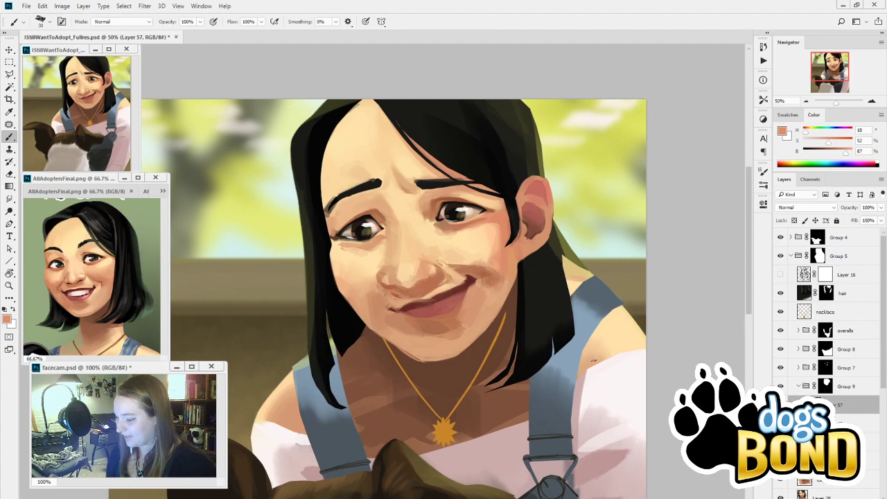
{"action": "left_click", "coordinate": [381, 216], "text": "alt"}
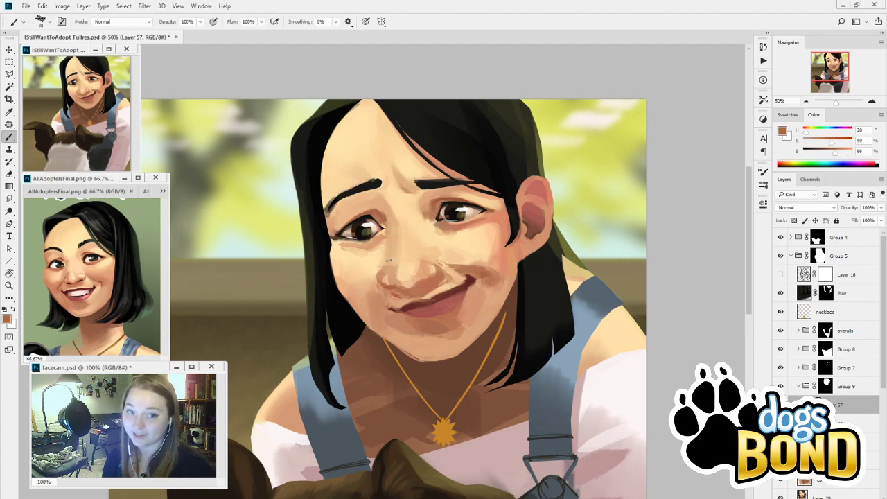
{"action": "left_click", "coordinate": [393, 201], "text": "alt"}
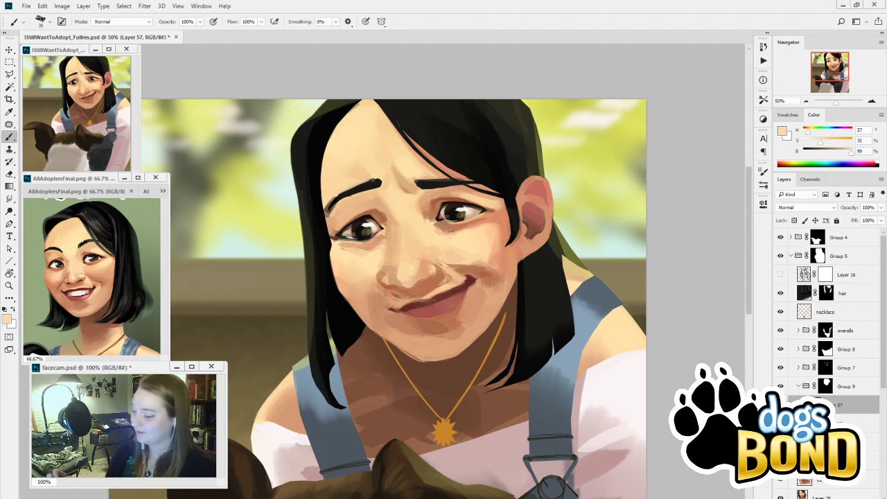
{"action": "left_click", "coordinate": [437, 199], "text": "alt"}
{"action": "mouse_move", "coordinate": [356, 217]}
{"action": "left_mouse_down"}
{"action": "mouse_move", "coordinate": [368, 212]}
{"action": "mouse_move", "coordinate": [337, 233]}
{"action": "left_mouse_up"}
{"action": "left_click", "coordinate": [352, 216], "text": "alt"}
{"action": "left_click", "coordinate": [379, 209], "text": "alt"}
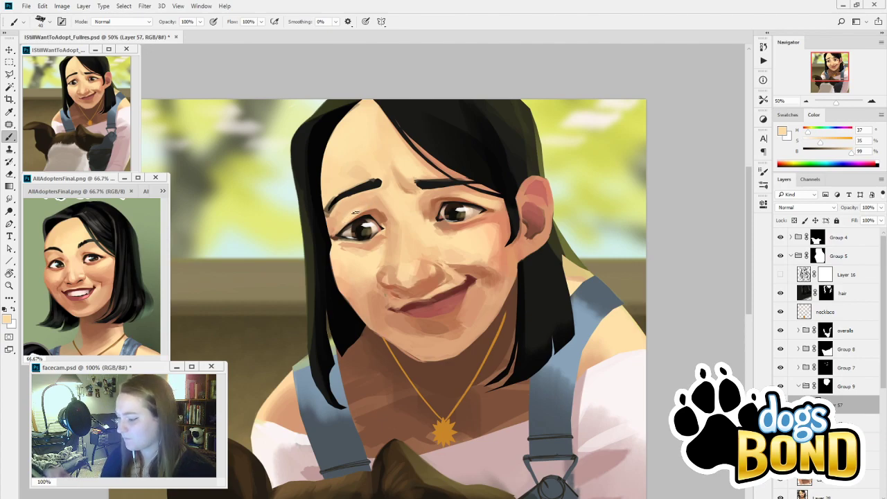
Shade the skin between the left-hand eyebrow and upper lid with tones sampled below the brow, including brown from its inner end
{"action": "left_click", "coordinate": [360, 198], "text": "alt"}
{"action": "left_click", "coordinate": [342, 206], "text": "alt"}
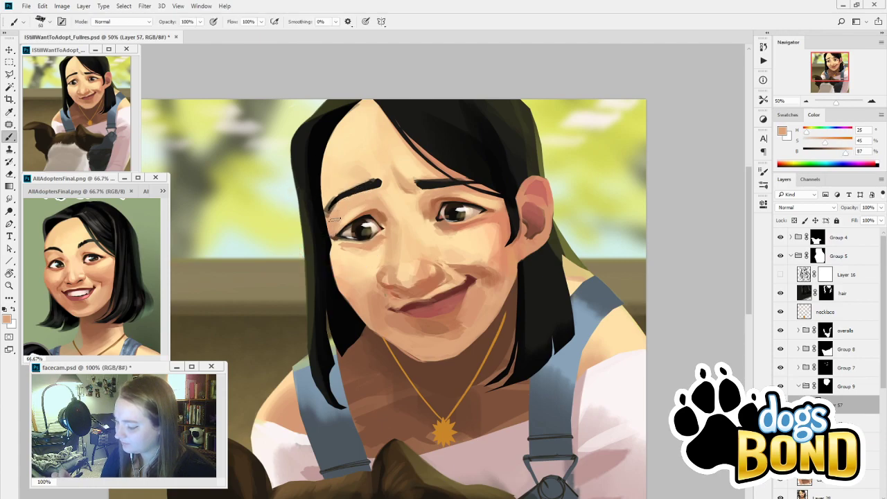
{"action": "key", "text": "i"}
{"action": "left_click", "coordinate": [379, 205]}
{"action": "key", "text": "b"}
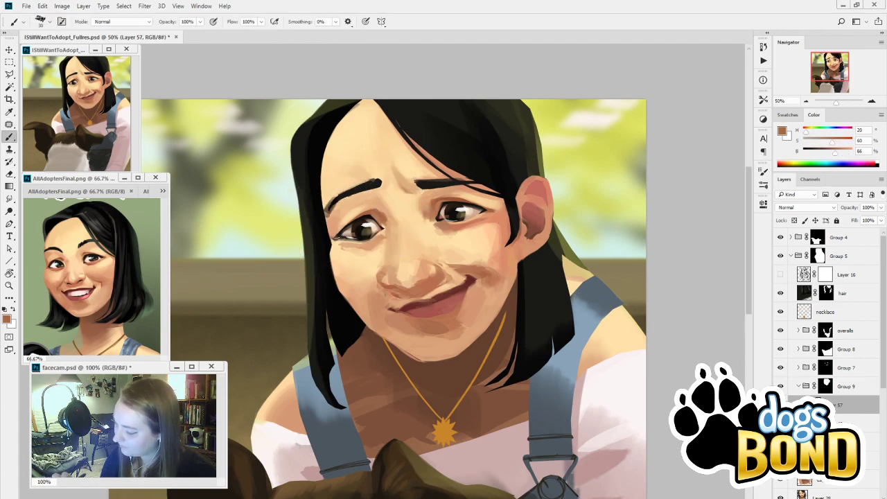
Soften the outer corner and lower lid of the left-hand eye with skin tones sampled along its lower edge
{"action": "left_click", "coordinate": [333, 240], "text": "alt"}
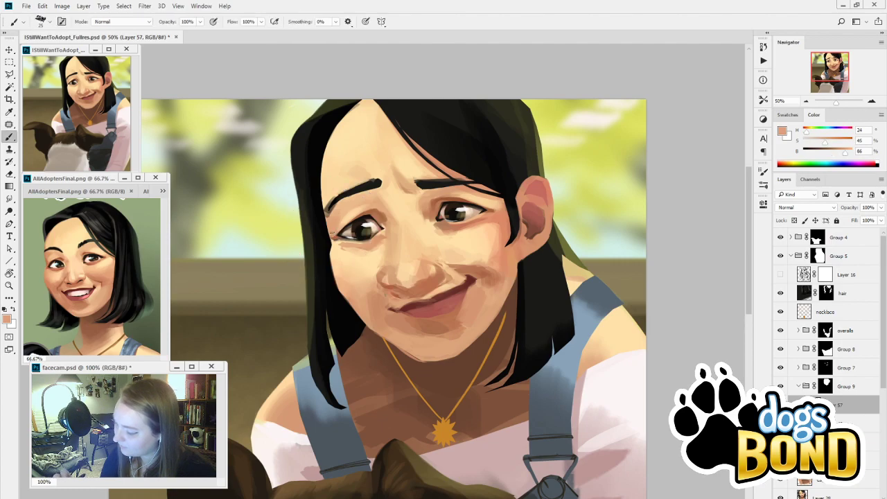
{"action": "left_click", "coordinate": [336, 240], "text": "alt"}
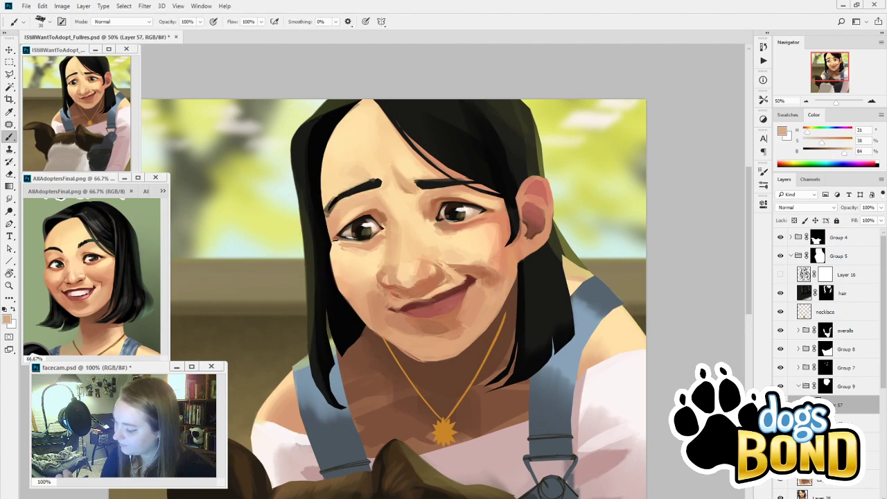
{"action": "key", "text": "bracketright"}
{"action": "left_click", "coordinate": [363, 242], "text": "alt"}
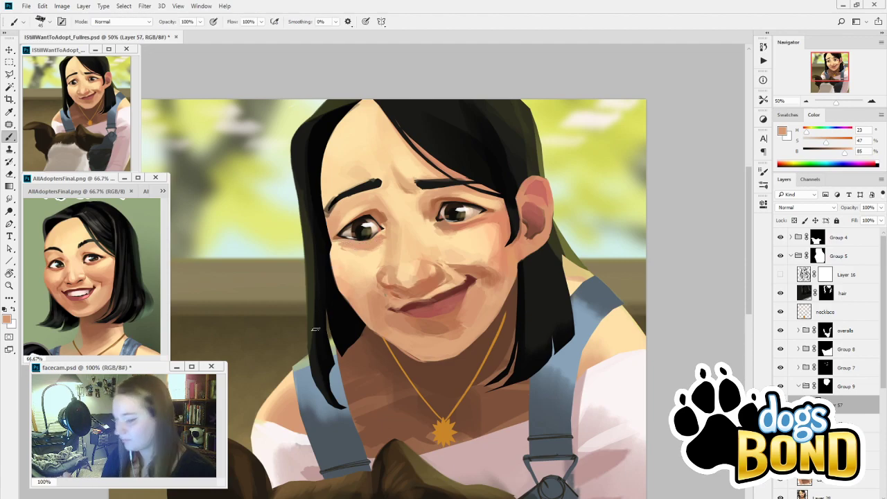
Try repainting the left-hand eye's outer upper lid with sampled skin tones and a brush enlarged to 70
{"action": "left_click", "coordinate": [355, 199], "text": "alt"}
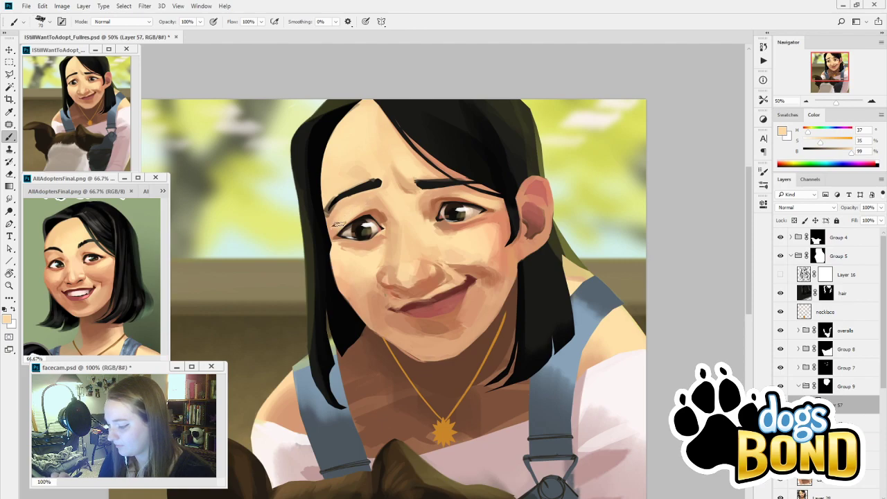
{"action": "left_click", "coordinate": [338, 226], "text": "alt"}
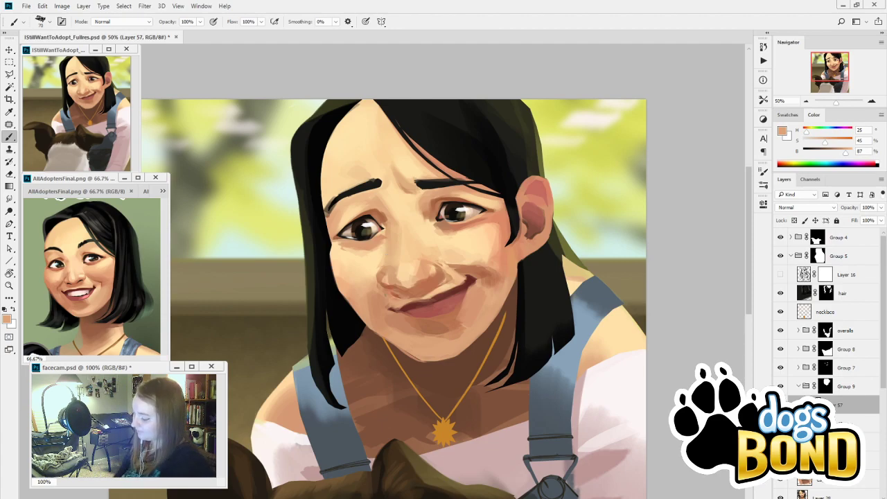
{"action": "key", "text": "ctrl+z"}
{"action": "key", "text": "ctrl+z"}
Shade beneath the left-hand eye with an orange skin tone sampled under its lower lid and a size 50 brush
{"action": "key", "text": "i"}
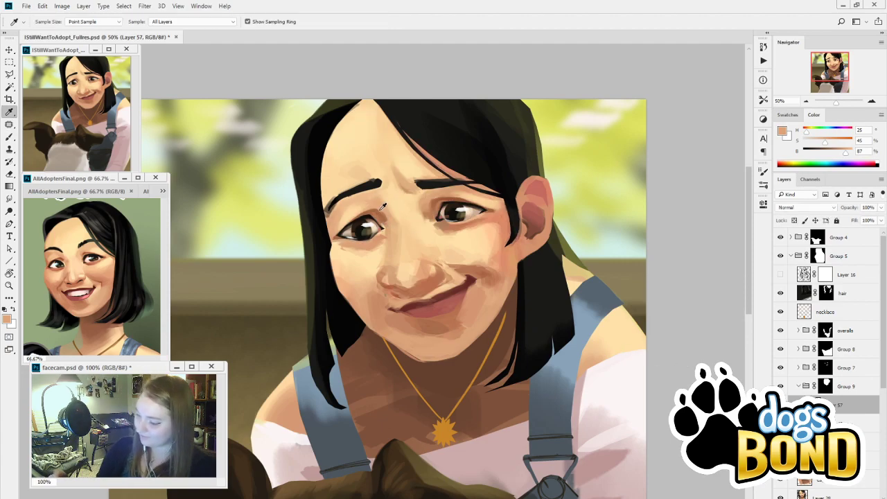
{"action": "left_click", "coordinate": [378, 208]}
{"action": "left_click", "coordinate": [375, 242]}
{"action": "key", "text": "b"}
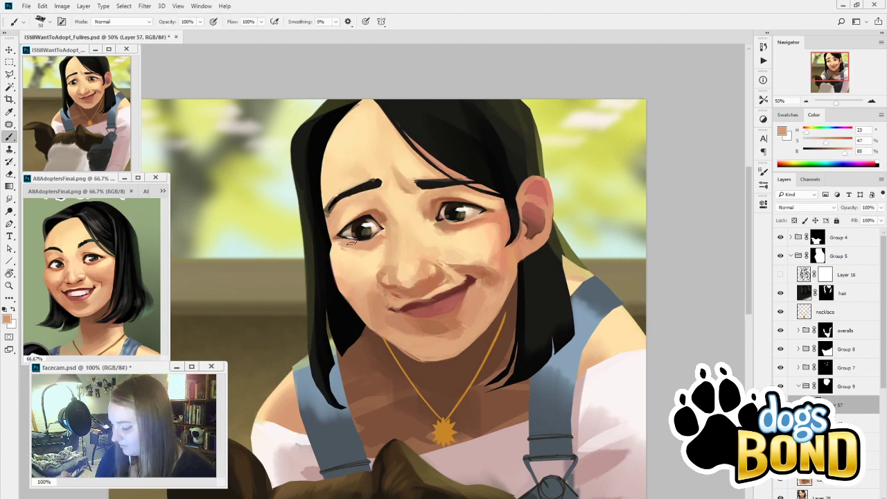
Lighten the left-hand eye's lower lid with a pale tone sampled beside its inner corner and a brush reduced to 20
{"action": "key", "text": "i"}
{"action": "left_click", "coordinate": [382, 231]}
{"action": "key", "text": "b"}
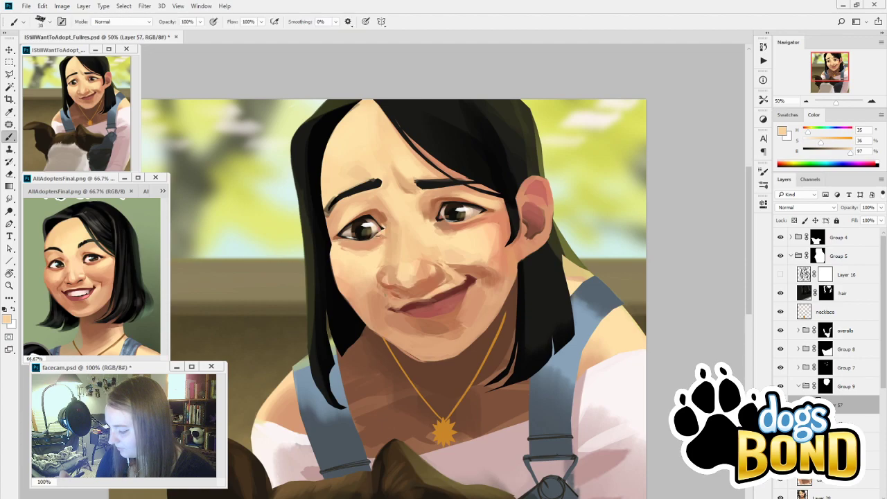
{"action": "key", "text": "bracketleft"}
{"action": "key", "text": "bracketleft"}
{"action": "key", "text": "bracketleft"}
{"action": "left_click_drag", "start_coordinate": [360, 241], "coordinate": [350, 242]}
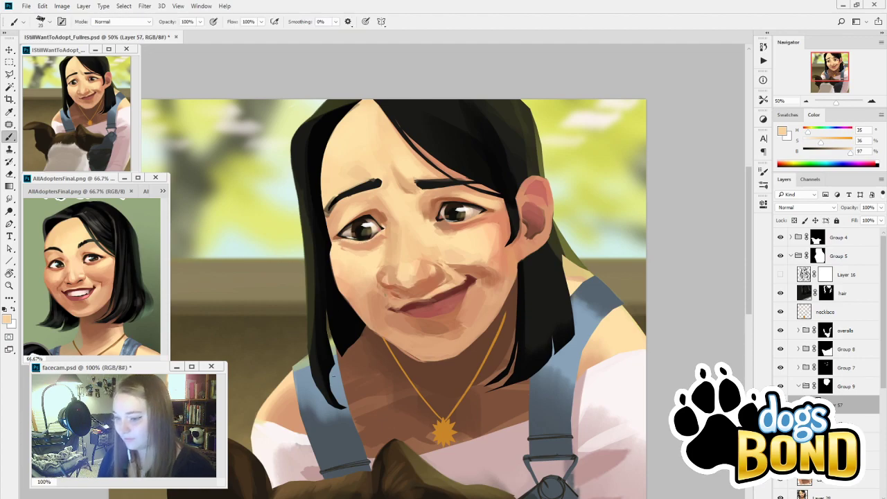
Darken the left-hand eye's inner corner with reddish tones sampled below the right-hand eye and beside the nose bridge
{"action": "left_click", "coordinate": [445, 224], "text": "alt"}
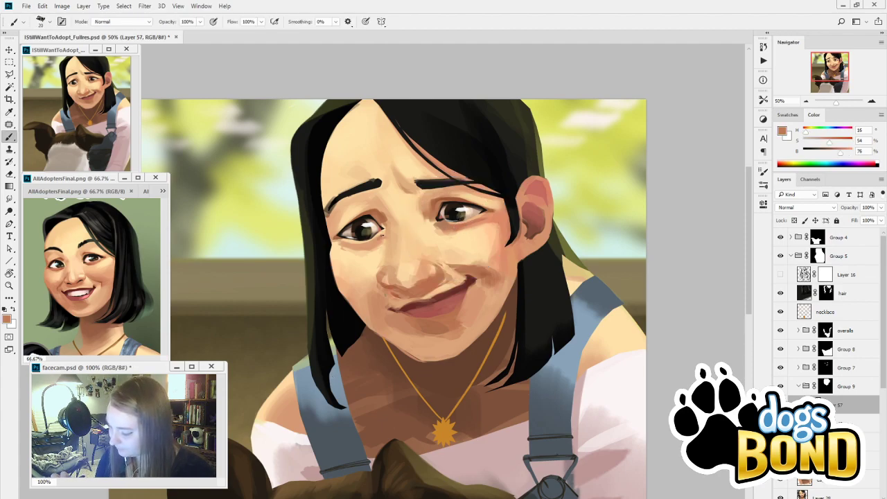
{"action": "key", "text": "bracketright"}
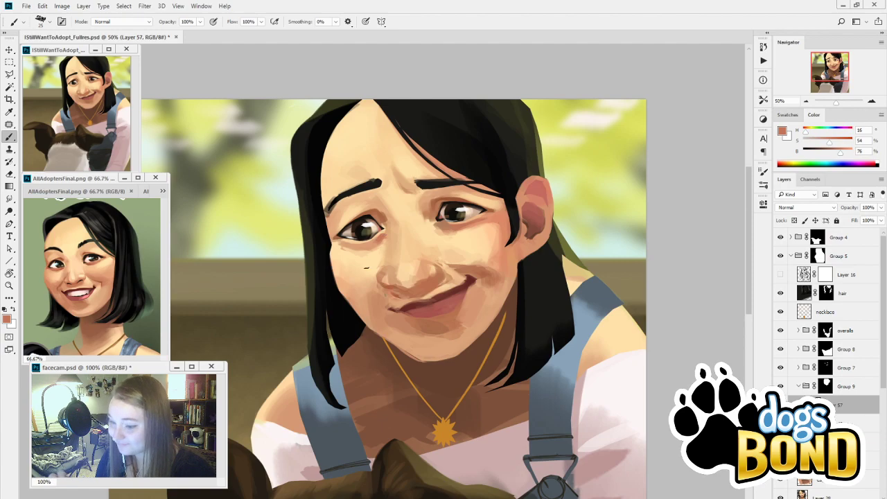
{"action": "key", "text": "alt"}
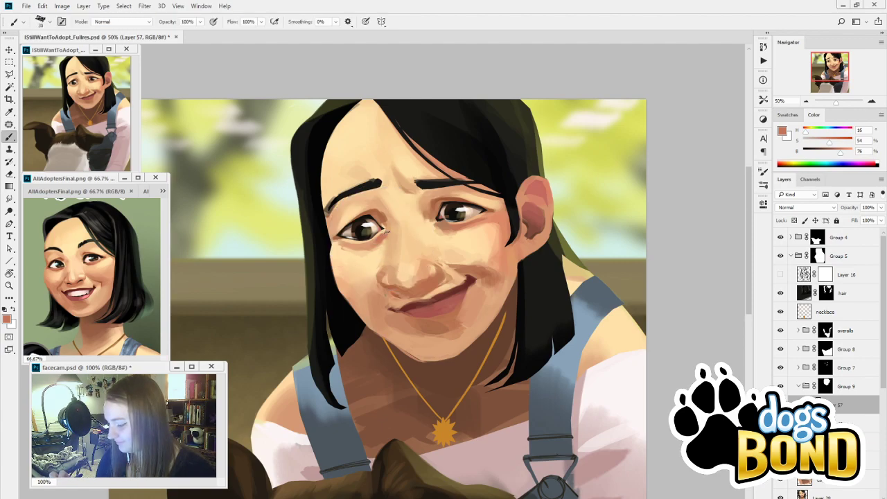
{"action": "left_click", "coordinate": [386, 215], "text": "alt"}
{"action": "left_click_drag", "start_coordinate": [388, 219], "coordinate": [384, 227]}
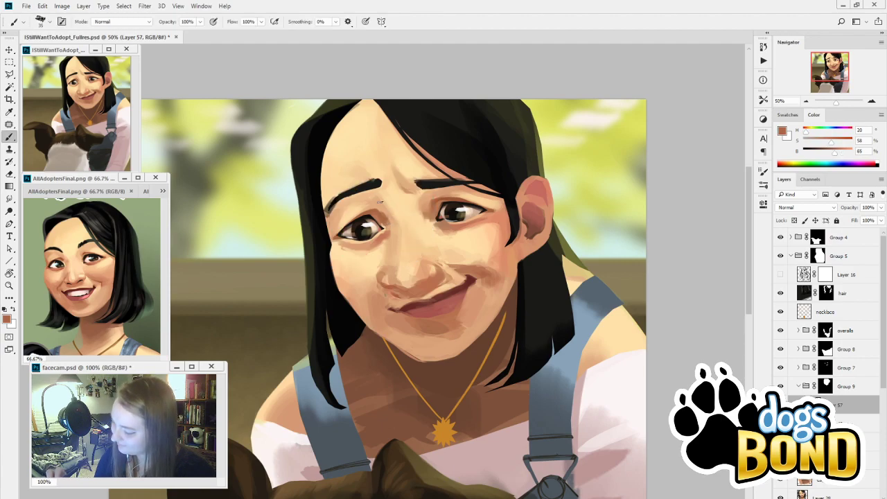
Blend the shadow between the left-hand eyebrow's inner end and the eye's inner corner with sampled brown and peach tones
{"action": "left_click", "coordinate": [418, 175], "text": "alt"}
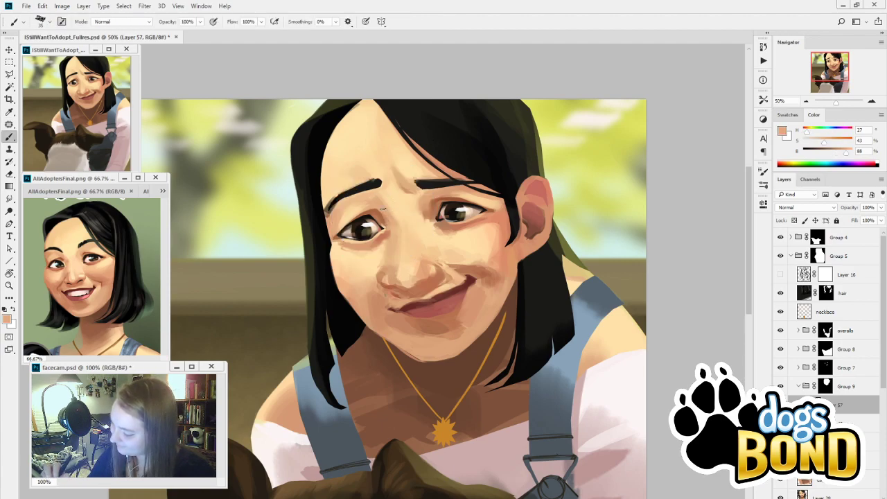
{"action": "left_click", "coordinate": [380, 205], "text": "alt"}
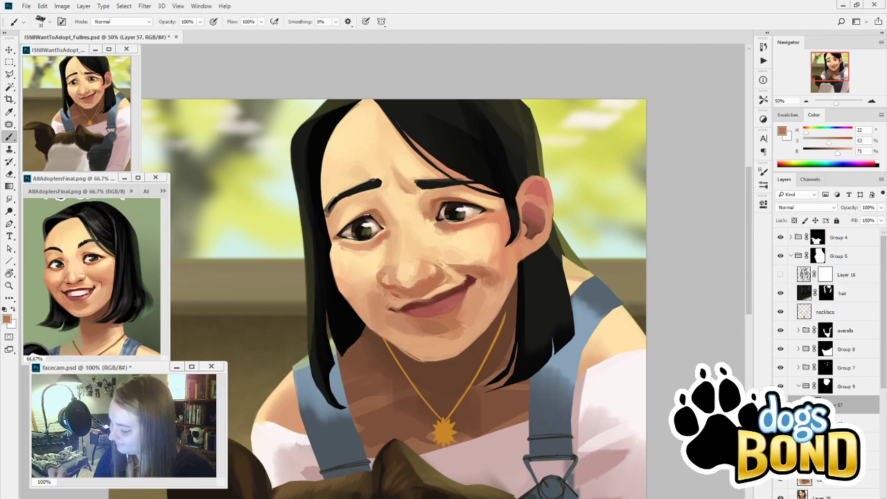
{"action": "left_click", "coordinate": [434, 217], "text": "alt"}
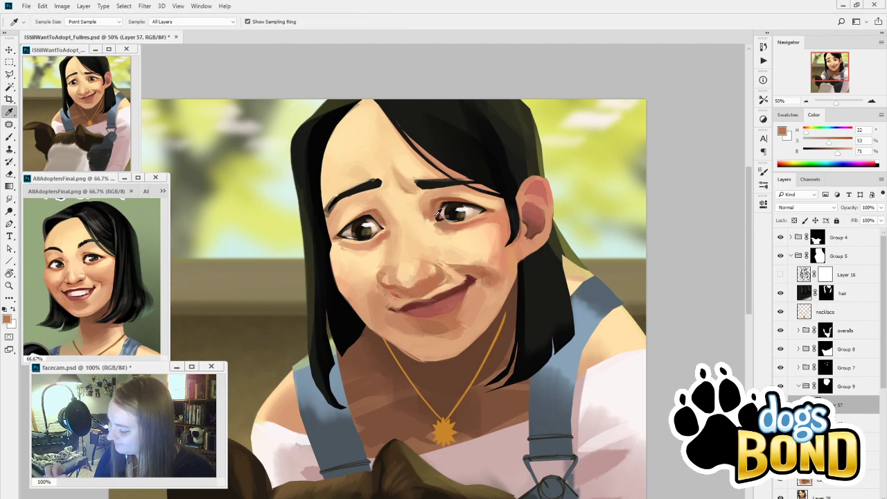
{"action": "key", "text": "]"}
{"action": "key", "text": "]"}
{"action": "key", "text": "]"}
{"action": "left_click", "coordinate": [386, 217], "text": "alt"}
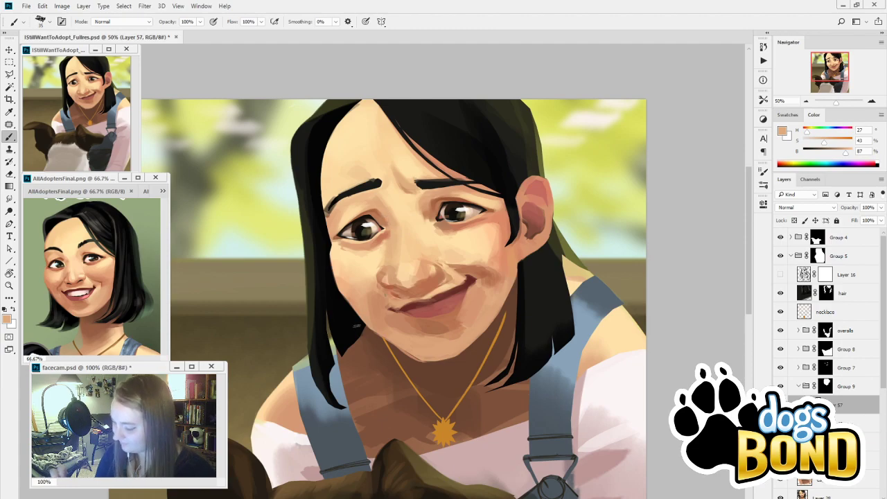
Smooth the skin under the left-hand eye with orange skin tones sampled around its lids and a brush enlarged to 45
{"action": "left_click", "coordinate": [373, 223], "text": "alt"}
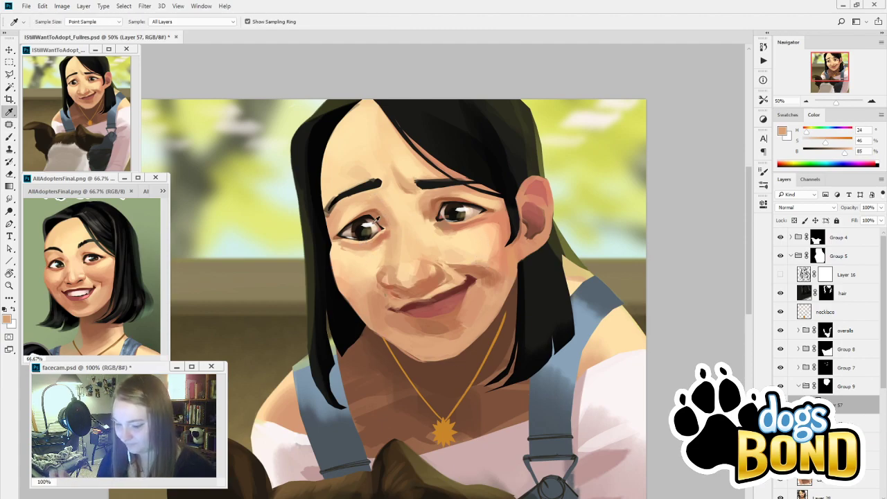
{"action": "left_click", "coordinate": [355, 248], "text": "alt"}
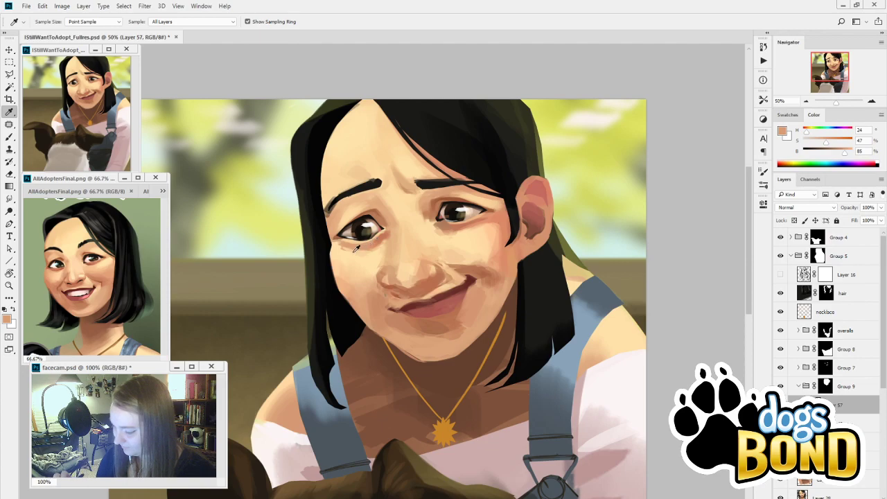
{"action": "left_click", "coordinate": [361, 242], "text": "alt"}
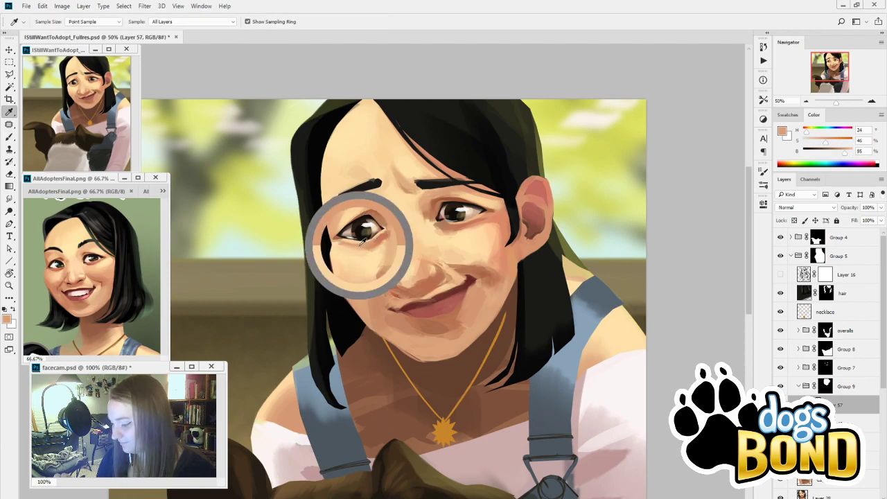
{"action": "left_click", "coordinate": [362, 242], "text": "alt"}
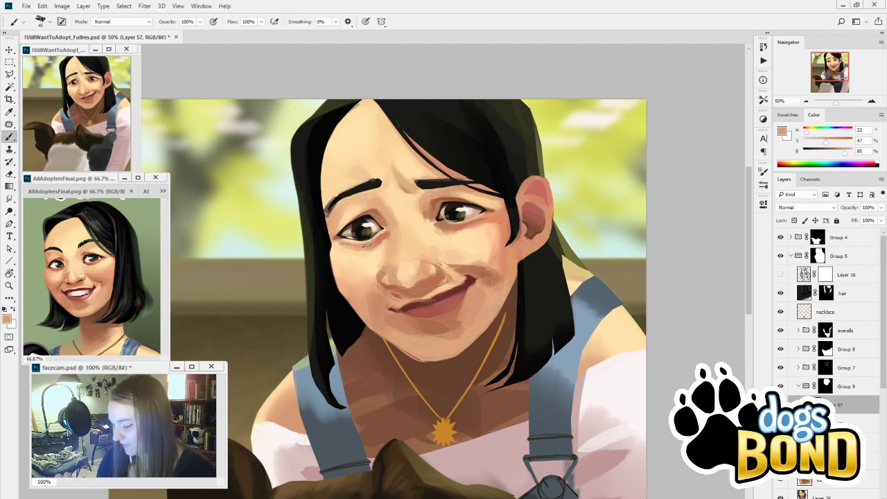
Blend the side of the nose bridge beside the left-hand eye with sampled forehead and nose skin tones and a size 30 brush
{"action": "left_click", "coordinate": [402, 177], "text": "alt"}
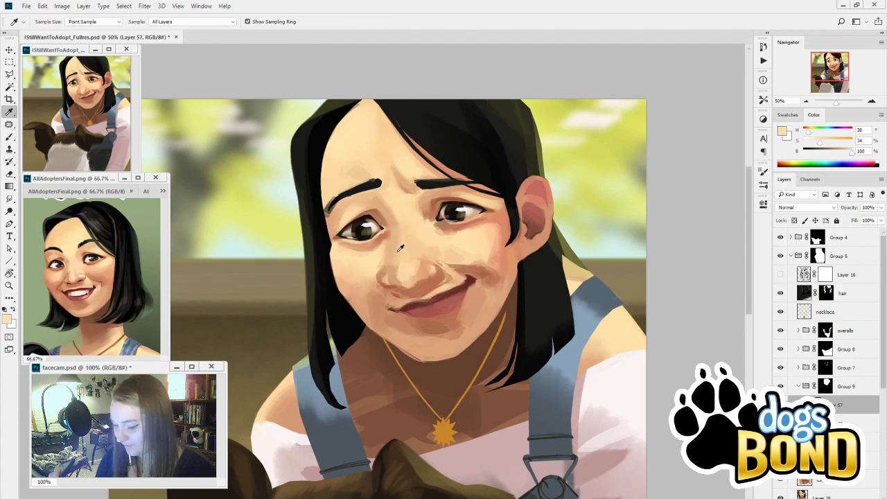
{"action": "left_click", "coordinate": [391, 233], "text": "alt"}
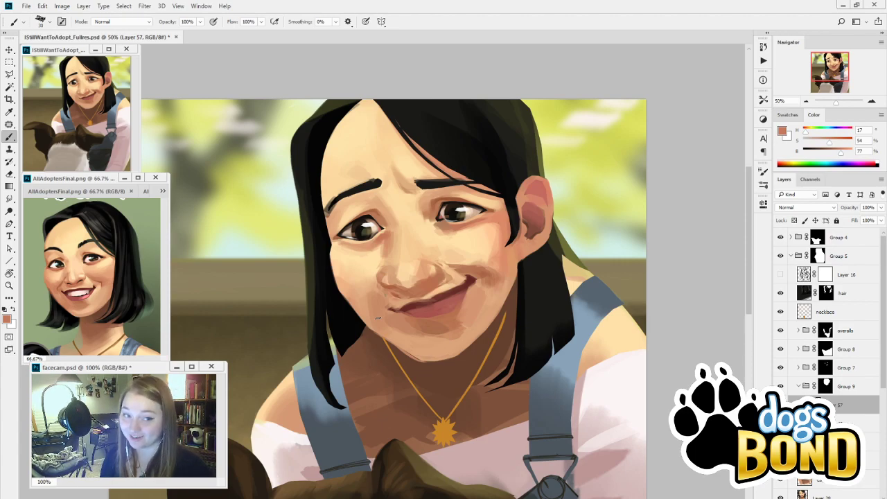
{"action": "left_click", "coordinate": [392, 247], "text": "alt"}
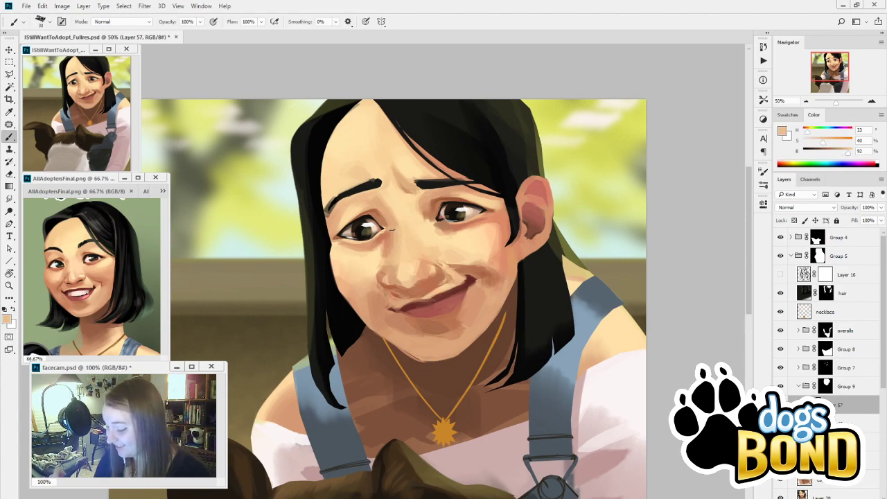
{"action": "left_click", "coordinate": [391, 236], "text": "alt"}
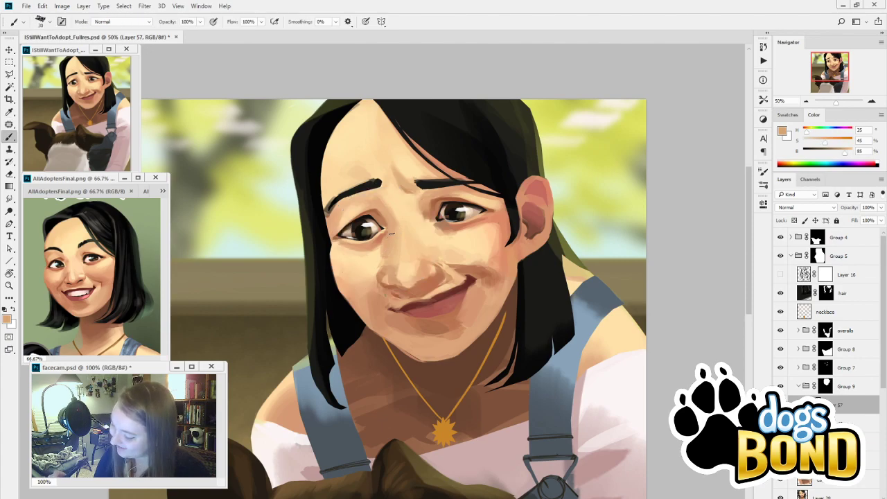
Refine the crease at the left-hand eye's inner corner with brown and peach tones sampled around the brow and nose bridge
{"action": "left_click", "coordinate": [387, 218], "text": "alt"}
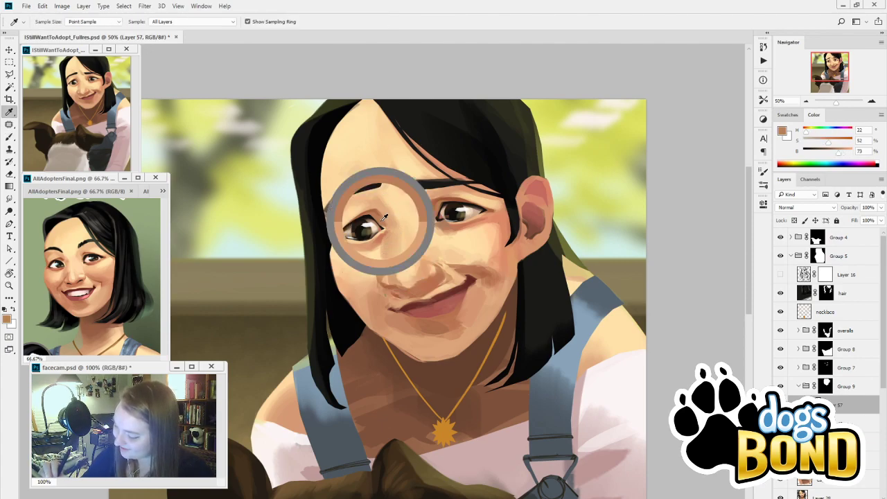
{"action": "left_click_drag", "start_coordinate": [391, 227], "coordinate": [374, 220]}
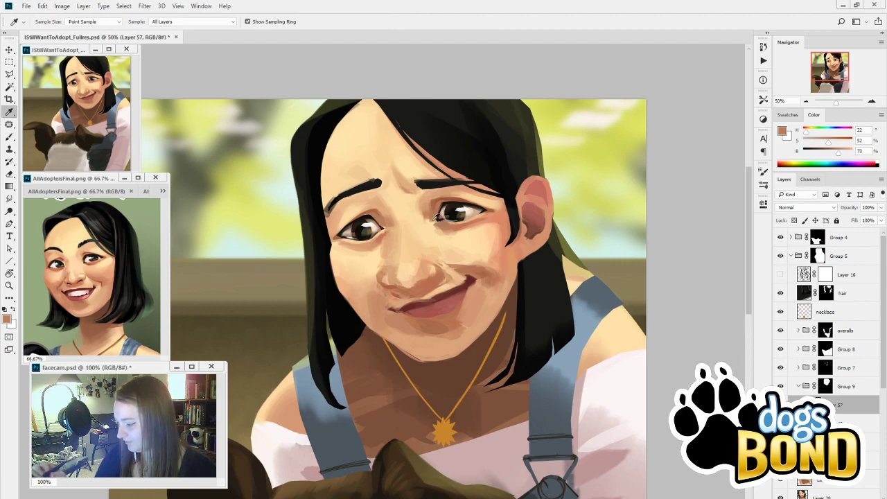
{"action": "left_click", "coordinate": [413, 207], "text": "alt"}
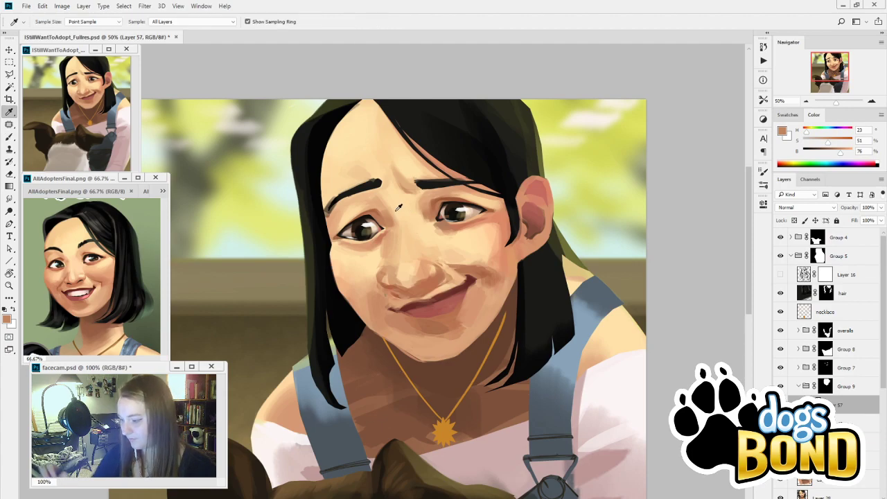
{"action": "left_click", "coordinate": [379, 202], "text": "alt"}
{"action": "left_click", "coordinate": [392, 224], "text": "alt"}
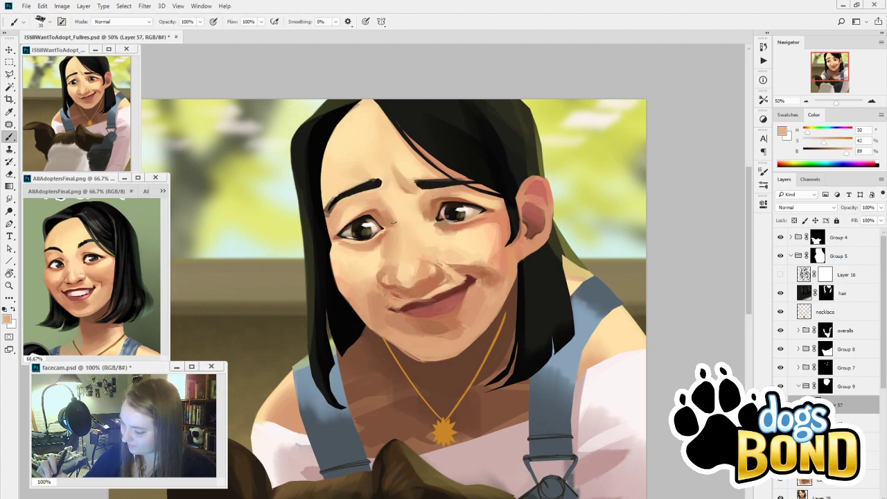
Toggle the visibility of Layer 57 to compare the face with and without the new paint
{"action": "left_click_drag", "start_coordinate": [482, 443], "coordinate": [503, 437]}
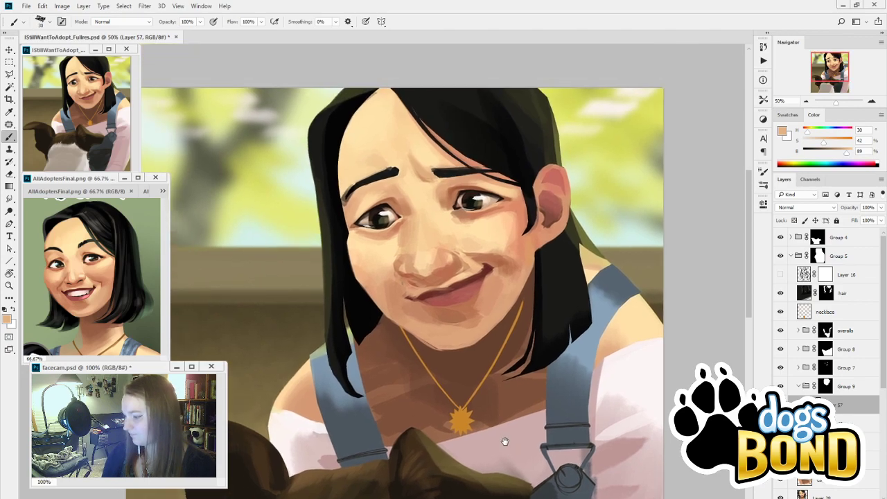
{"action": "left_click", "coordinate": [781, 405]}
{"action": "left_click", "coordinate": [780, 405]}
{"action": "left_click", "coordinate": [781, 405]}
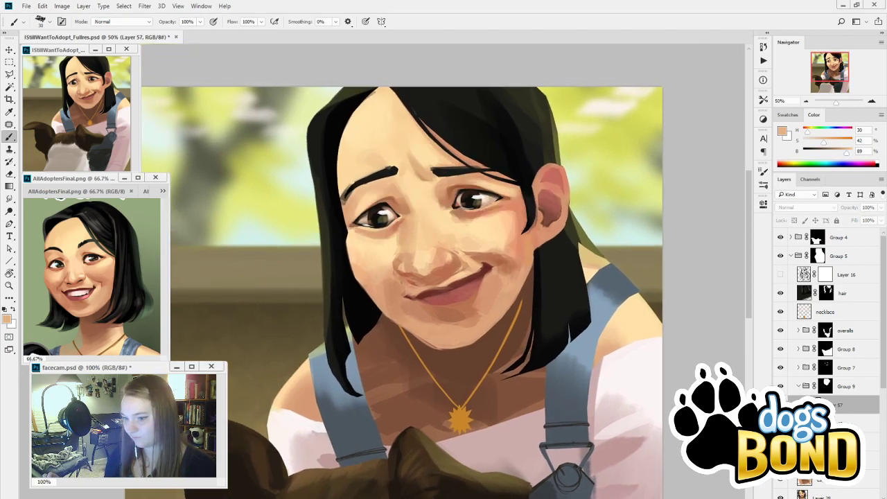
{"action": "left_click", "coordinate": [781, 405]}
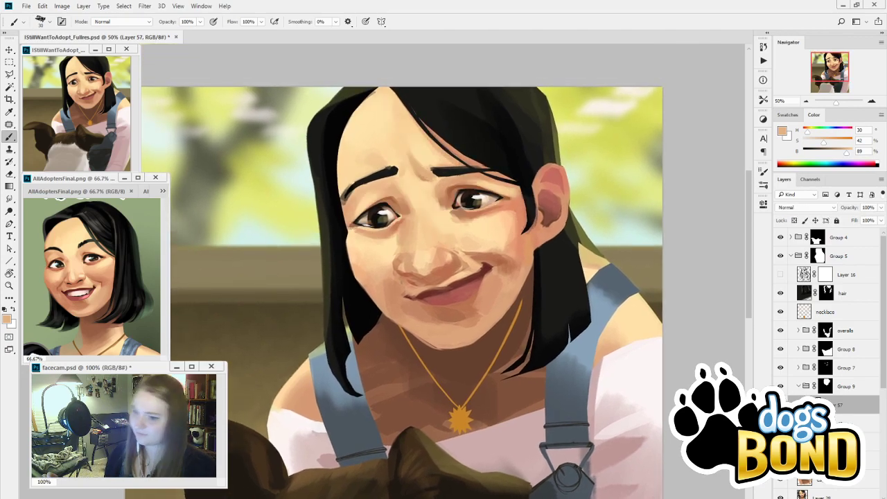
Blend the skin around the left-hand eye's outer corner and lids with sampled peach and brown tones, enlarging the brush to 70
{"action": "left_click", "coordinate": [444, 185], "text": "alt"}
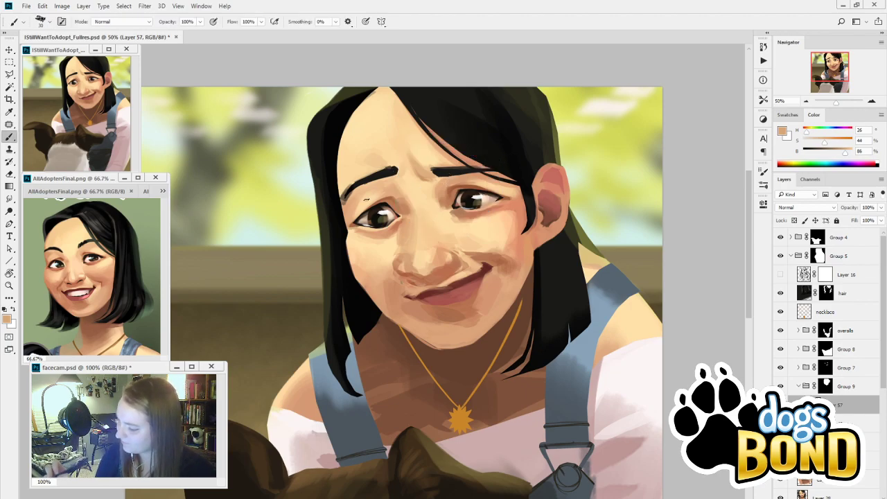
{"action": "key", "text": "bracketright"}
{"action": "key", "text": "bracketright"}
{"action": "key", "text": "bracketright"}
{"action": "key", "text": "bracketright"}
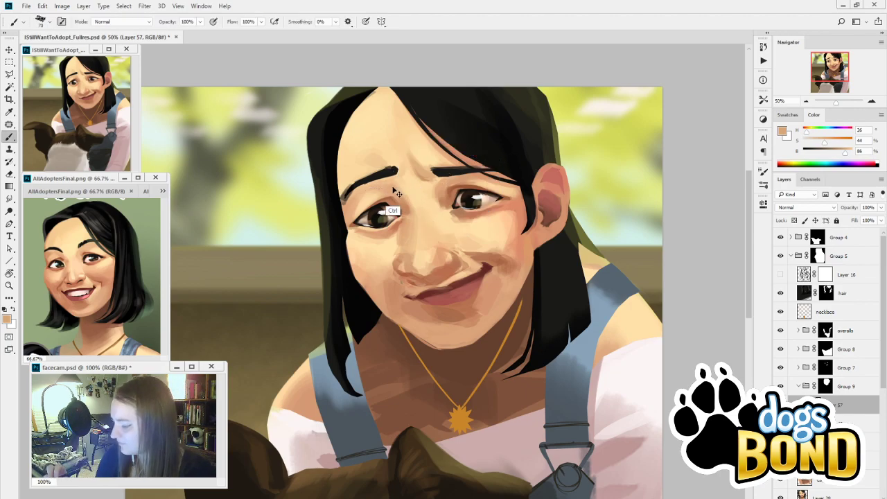
{"action": "left_click", "coordinate": [350, 203], "text": "alt"}
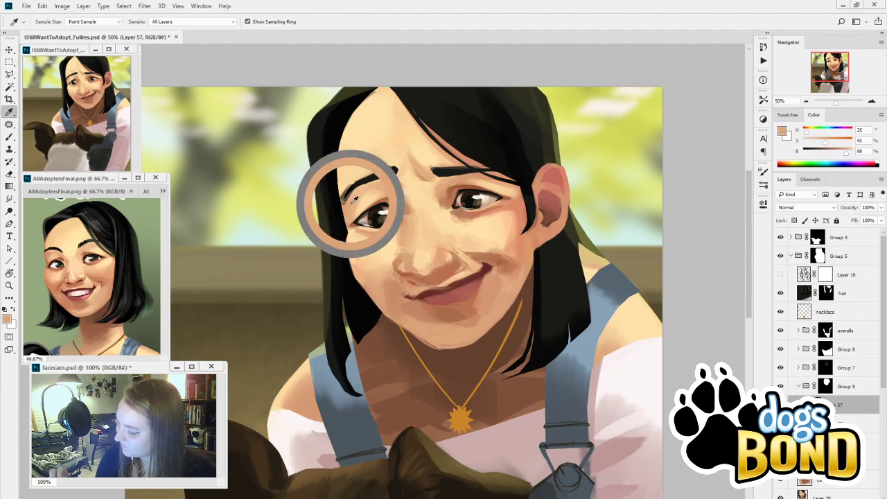
{"action": "left_click", "coordinate": [353, 214], "text": "alt"}
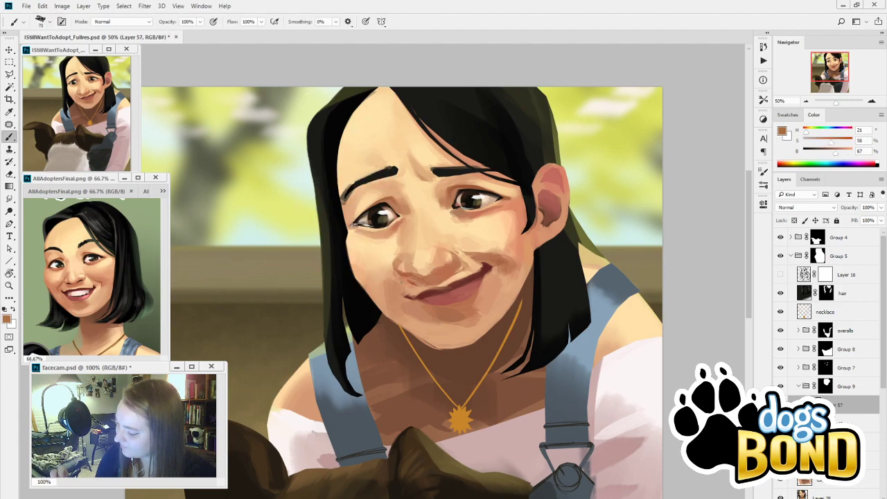
{"action": "left_click", "coordinate": [360, 234], "text": "alt"}
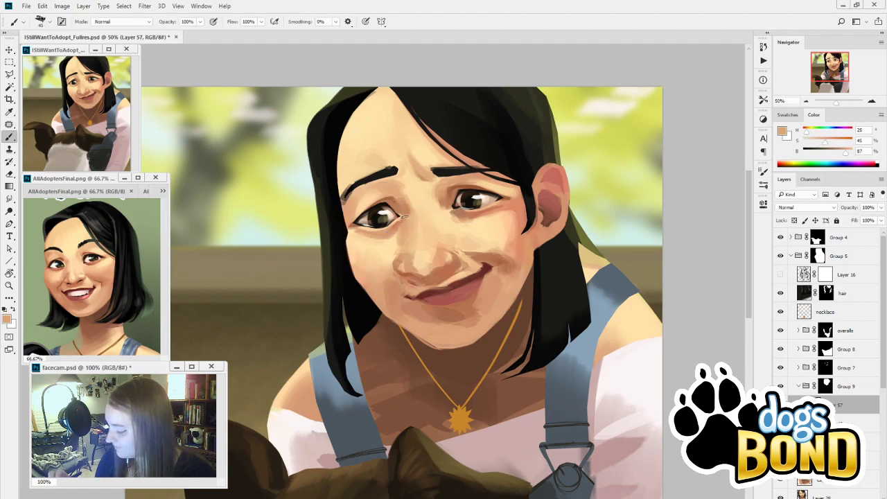
Blend the skin beneath the right-hand eye and across the cheek with sampled brown and peach tones, enlarging the brush to 200
{"action": "left_click", "coordinate": [403, 220], "text": "alt"}
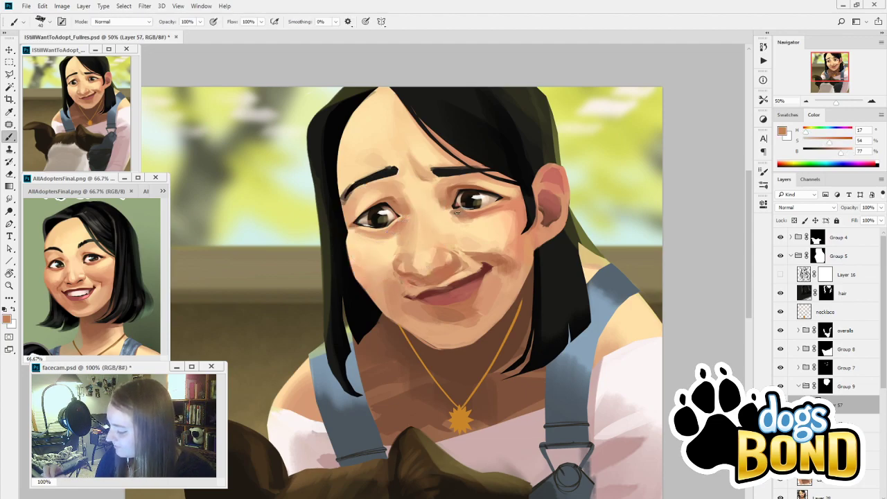
{"action": "left_click", "coordinate": [466, 222], "text": "alt"}
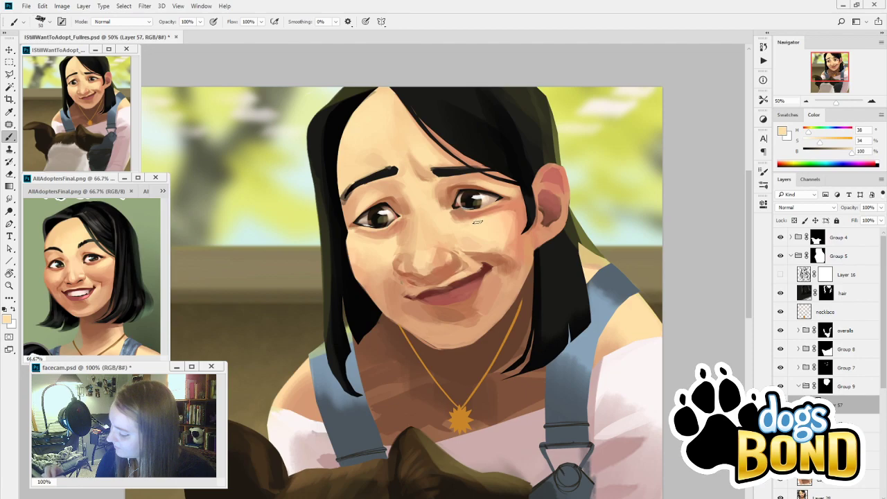
{"action": "left_click", "coordinate": [514, 212], "text": "alt"}
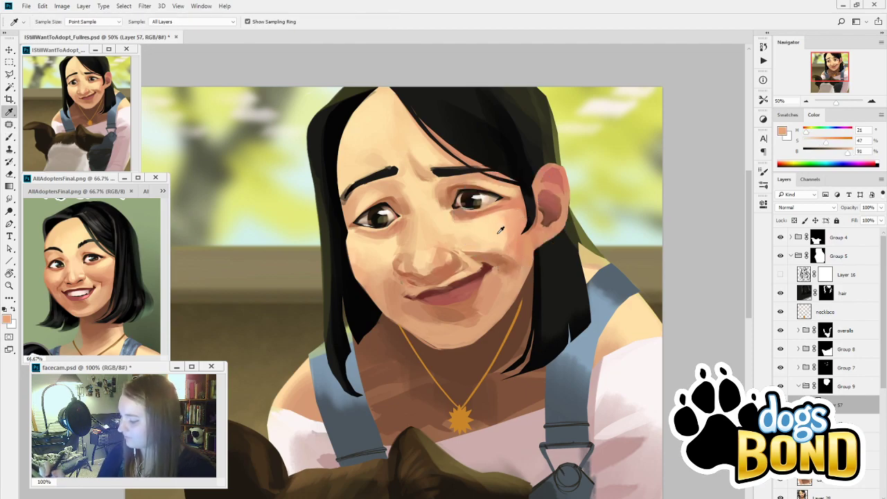
{"action": "left_click", "coordinate": [503, 221], "text": "alt"}
{"action": "left_click", "coordinate": [510, 232], "text": "alt"}
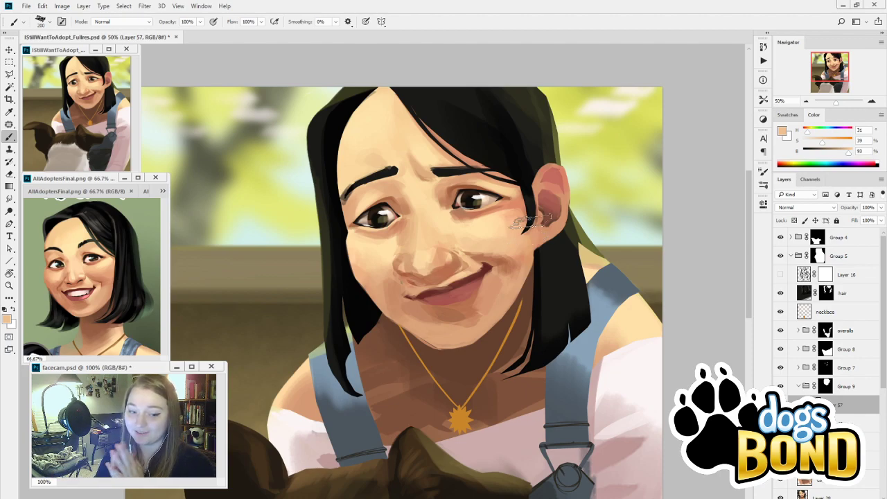
{"action": "left_click", "coordinate": [490, 255], "text": "alt"}
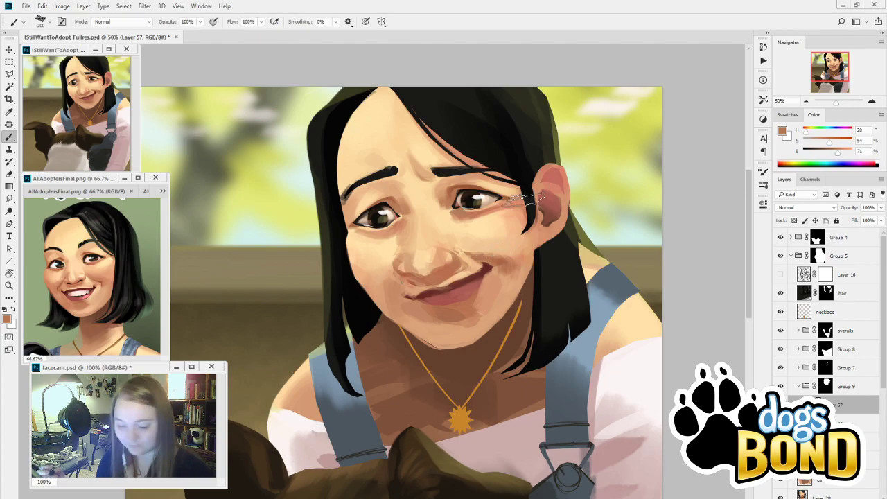
Lasso a selection around the nose from its base and nostrils, extended up to the bridge between the eyes
{"action": "key", "text": "l"}
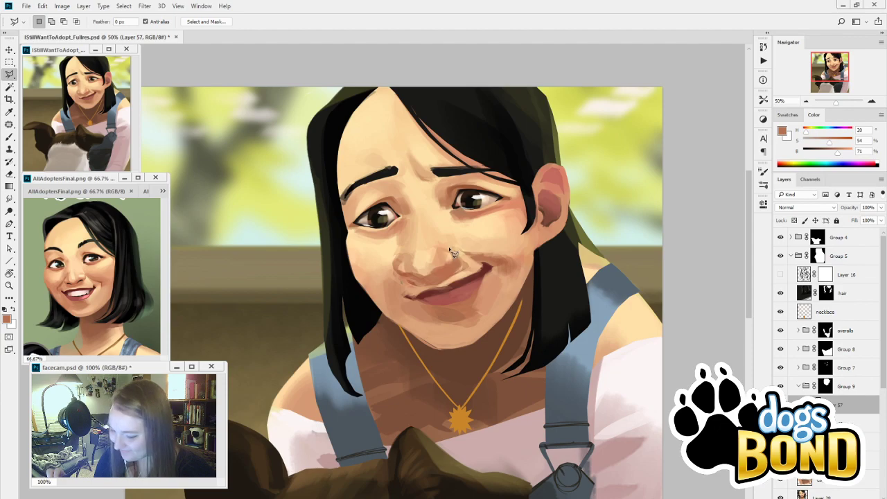
{"action": "mouse_move", "coordinate": [451, 251]}
{"action": "left_mouse_down"}
{"action": "mouse_move", "coordinate": [428, 282]}
{"action": "mouse_move", "coordinate": [398, 274]}
{"action": "mouse_move", "coordinate": [400, 255]}
{"action": "mouse_move", "coordinate": [431, 236]}
{"action": "mouse_move", "coordinate": [459, 258]}
{"action": "mouse_move", "coordinate": [455, 271]}
{"action": "mouse_move", "coordinate": [437, 281]}
{"action": "mouse_move", "coordinate": [403, 279]}
{"action": "mouse_move", "coordinate": [414, 247]}
{"action": "left_mouse_up"}
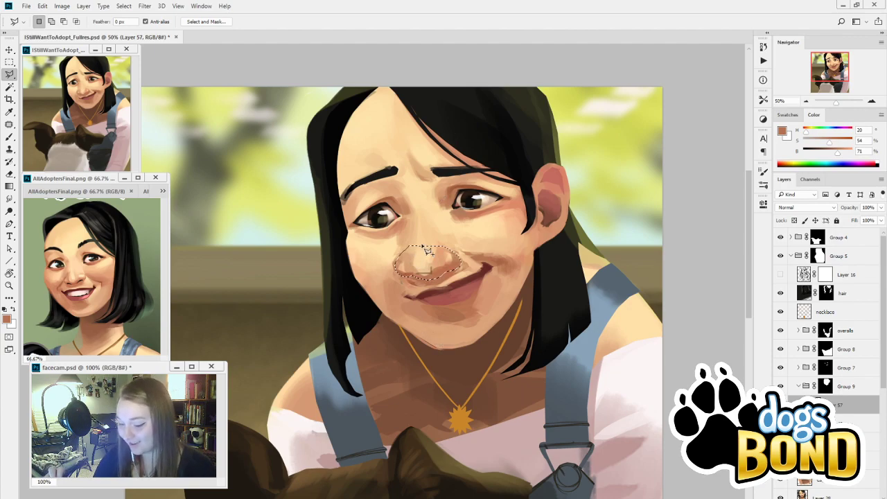
{"action": "key", "text": "shift"}
{"action": "mouse_move", "coordinate": [406, 263]}
{"action": "left_mouse_down"}
{"action": "mouse_move", "coordinate": [424, 219]}
{"action": "mouse_move", "coordinate": [438, 225]}
{"action": "mouse_move", "coordinate": [463, 268]}
{"action": "mouse_move", "coordinate": [410, 272]}
{"action": "left_mouse_up"}
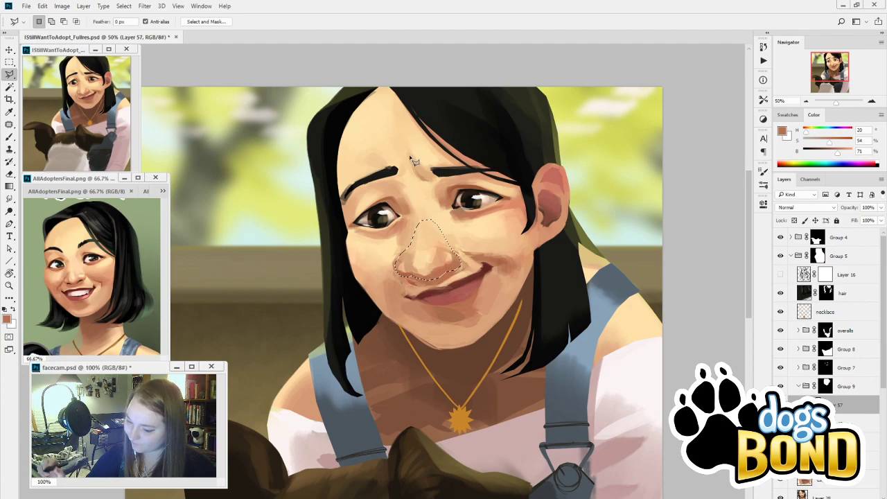
{"action": "key", "text": "shift"}
{"action": "mouse_move", "coordinate": [409, 267]}
{"action": "left_mouse_down"}
{"action": "mouse_move", "coordinate": [400, 263]}
{"action": "mouse_move", "coordinate": [417, 210]}
{"action": "mouse_move", "coordinate": [443, 229]}
{"action": "mouse_move", "coordinate": [453, 251]}
{"action": "mouse_move", "coordinate": [403, 266]}
{"action": "left_mouse_up"}
{"action": "key", "text": "shift"}
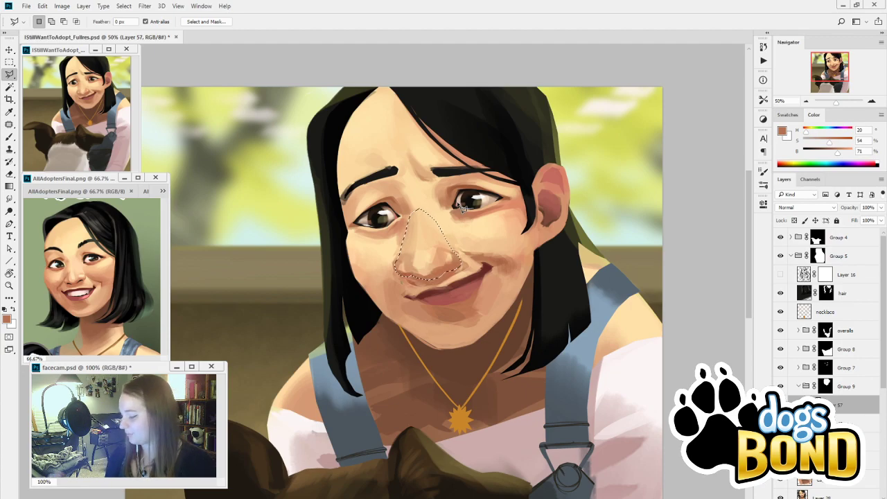
{"action": "key", "text": "ctrl+t"}
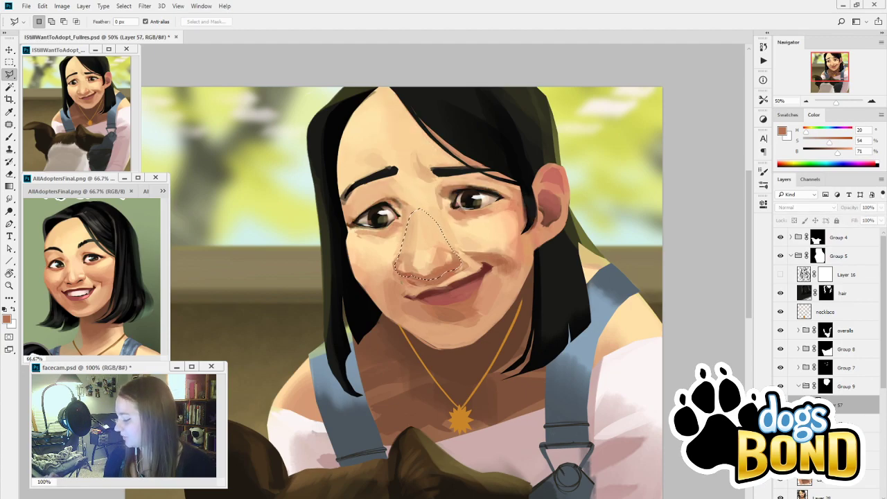
Shade the selected nose with a reddish brown sampled from its base and a size 500 brush, and undo the excess stroke
{"action": "left_click_drag", "start_coordinate": [480, 433], "coordinate": [454, 406]}
{"action": "key", "text": "b"}
{"action": "left_click", "coordinate": [415, 238], "text": "alt"}
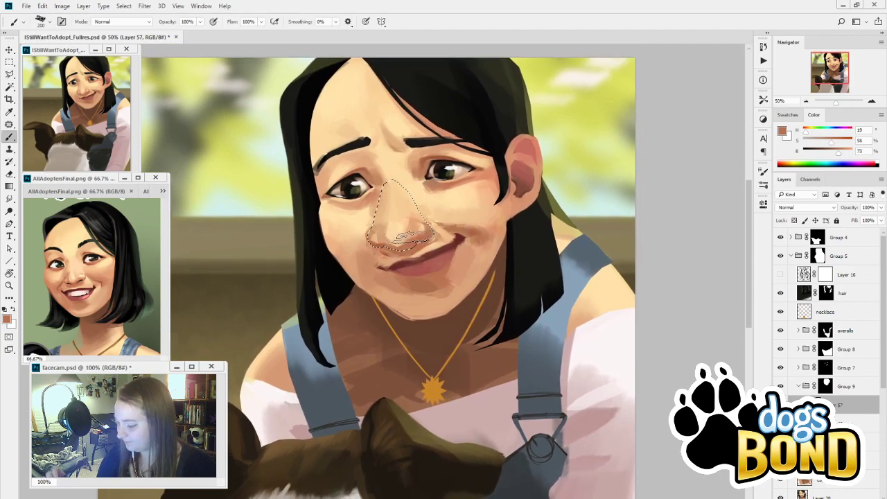
{"action": "key", "text": "bracketright"}
{"action": "key", "text": "bracketright"}
{"action": "key", "text": "bracketright"}
{"action": "key", "text": "bracketright"}
{"action": "key", "text": "bracketright"}
{"action": "key", "text": "bracketright"}
{"action": "left_click_drag", "start_coordinate": [378, 246], "coordinate": [423, 208]}
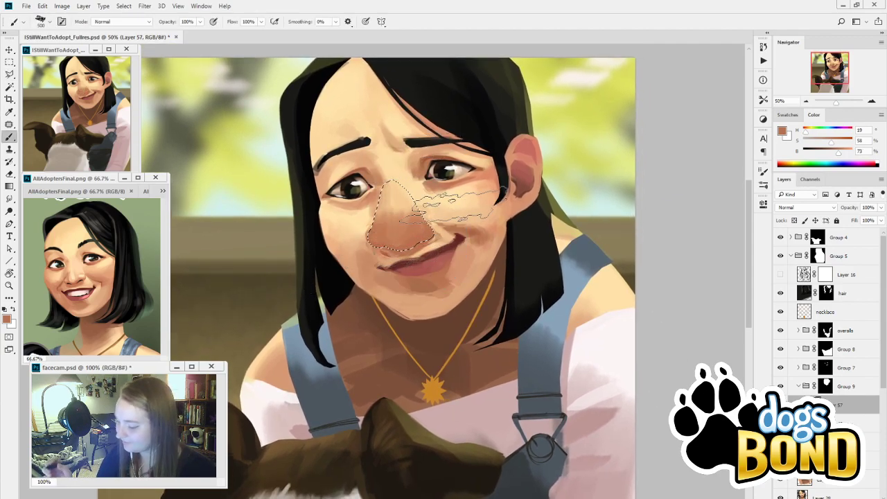
{"action": "key", "text": "ctrl+z"}
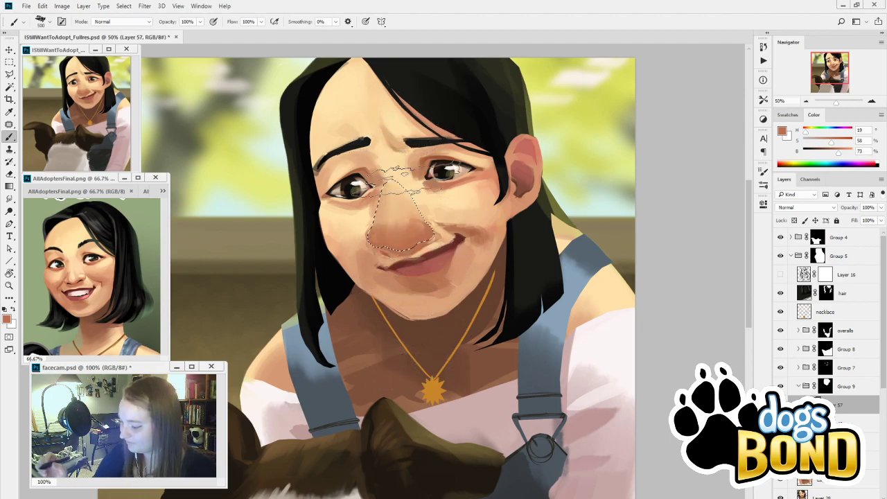
Soften the shading inside the nose selection with sampled tan and light peach tones
{"action": "left_click", "coordinate": [402, 223], "text": "alt"}
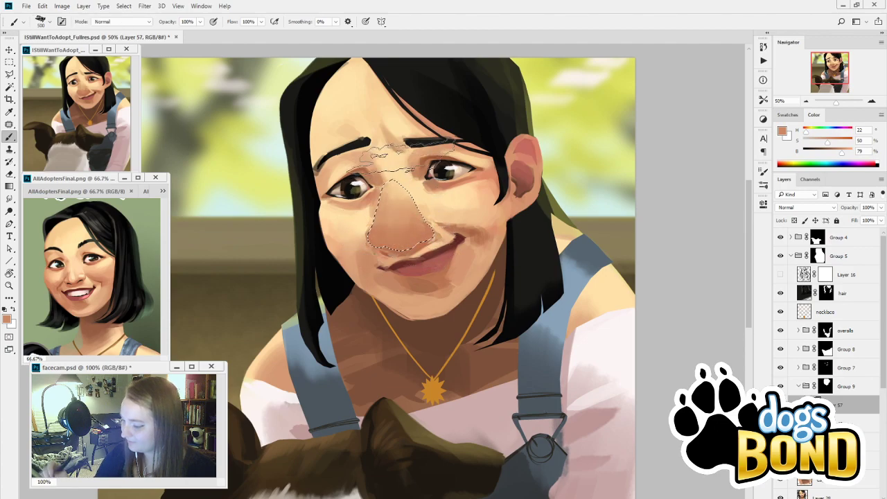
{"action": "left_click", "coordinate": [405, 181], "text": "alt"}
{"action": "left_click_drag", "start_coordinate": [402, 256], "coordinate": [396, 464]}
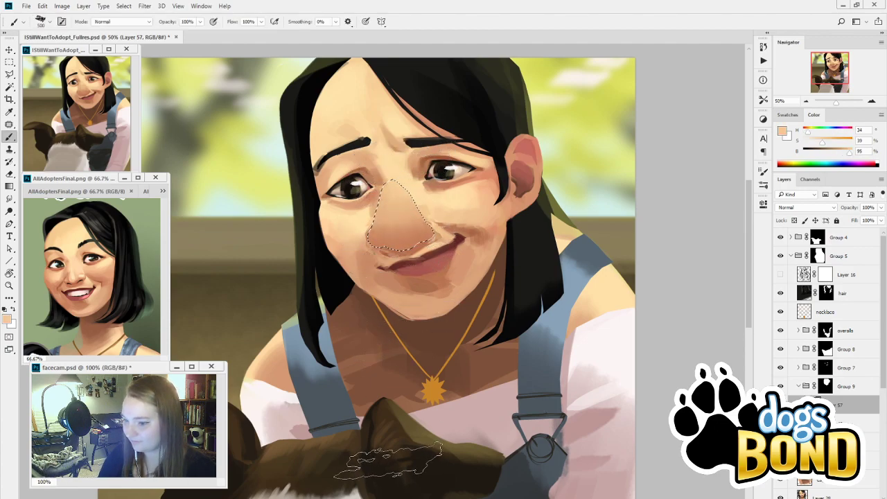
Darken the underside of the nose inside the selection with sampled brown tones and a size 60 brush
{"action": "left_click", "coordinate": [385, 219], "text": "alt"}
{"action": "key", "text": "b"}
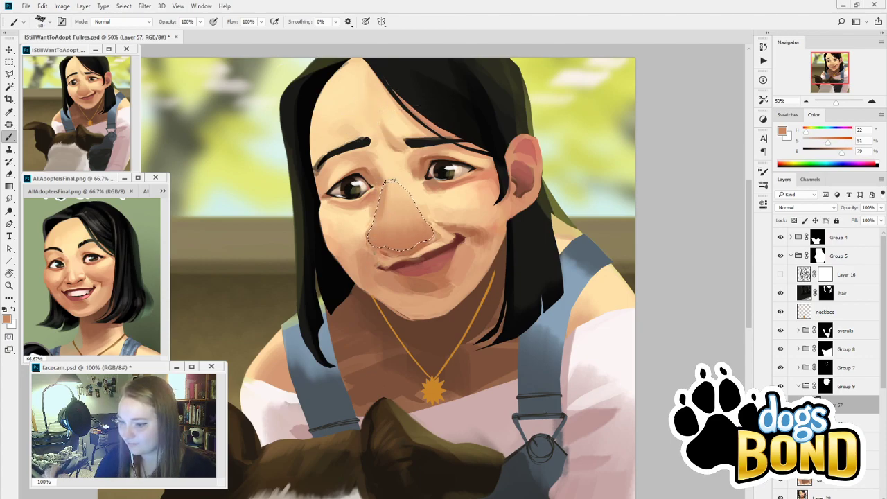
{"action": "key", "text": "alt"}
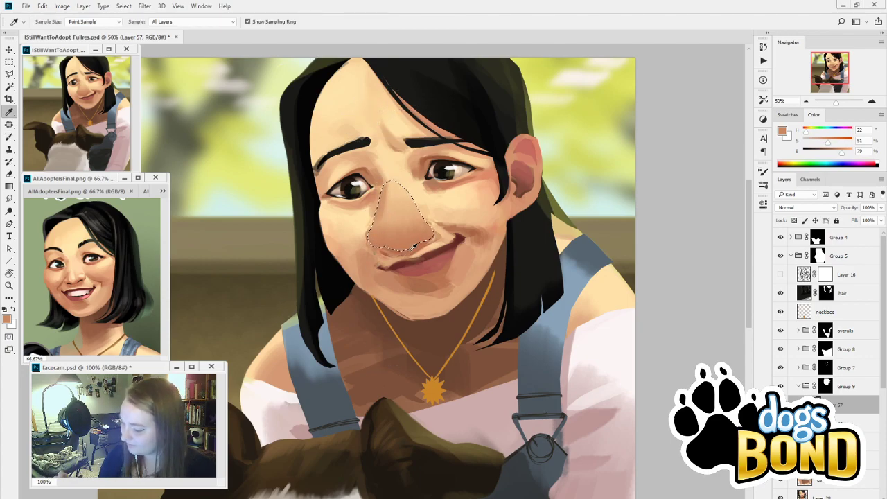
{"action": "left_click", "coordinate": [414, 247], "text": "alt"}
{"action": "left_click", "coordinate": [358, 255], "text": "alt"}
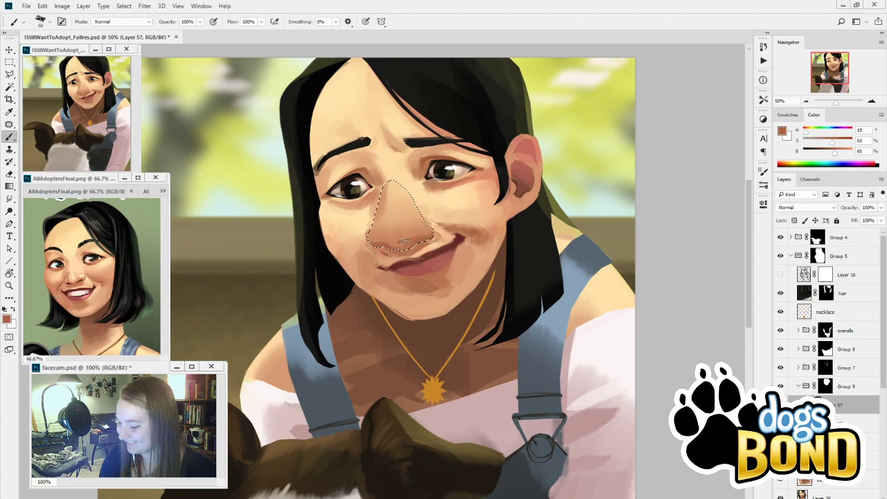
{"action": "left_click", "coordinate": [401, 244], "text": "alt"}
{"action": "left_click", "coordinate": [391, 246], "text": "alt"}
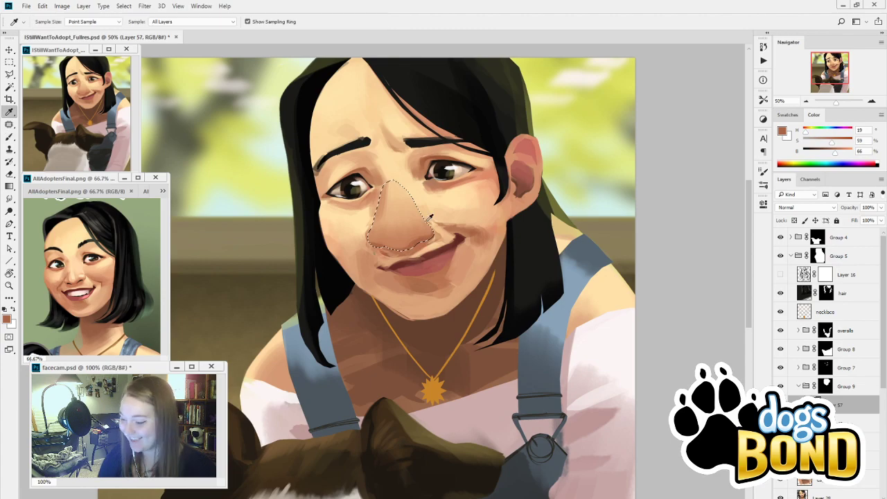
Paint a light peach plane along the nose bridge and blend its side and tip with sampled orange skin tones
{"action": "left_click", "coordinate": [410, 194], "text": "alt"}
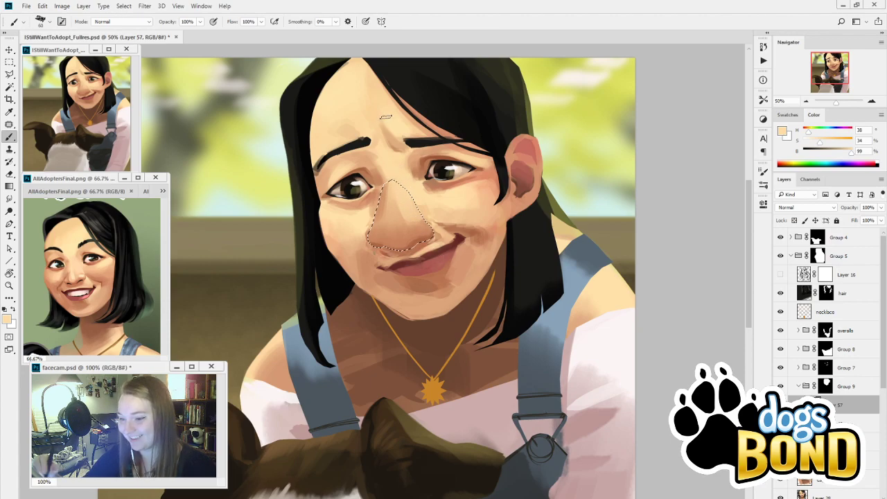
{"action": "left_click", "coordinate": [381, 224], "text": "alt"}
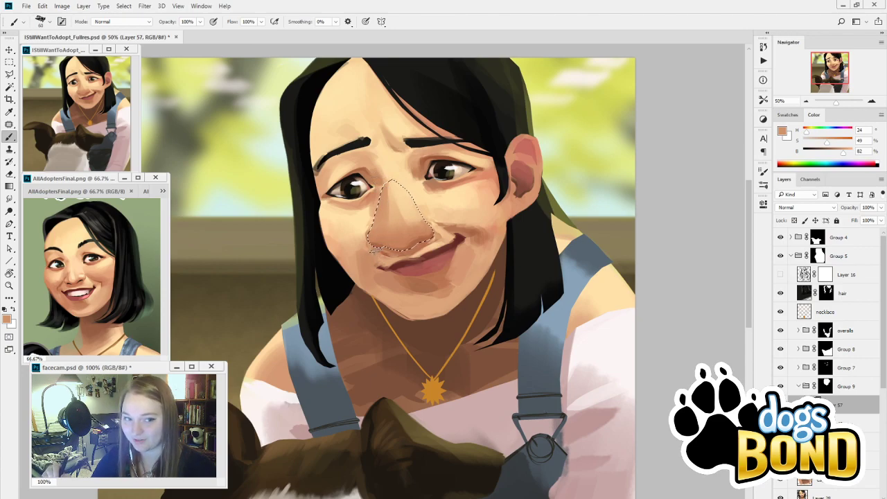
{"action": "left_click", "coordinate": [379, 224], "text": "alt"}
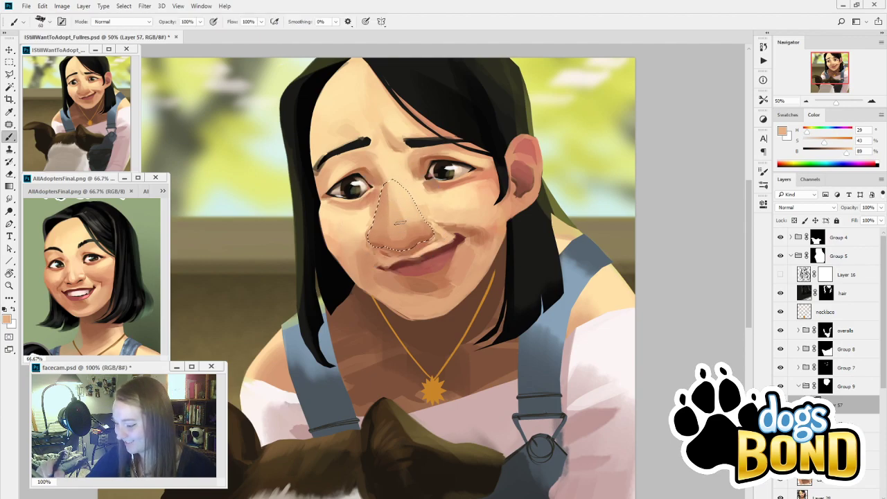
Lighten and reshape the nostril wing beside the smile crease inside the selection with peach tones sampled from the neighbouring cheek
{"action": "key", "text": "i"}
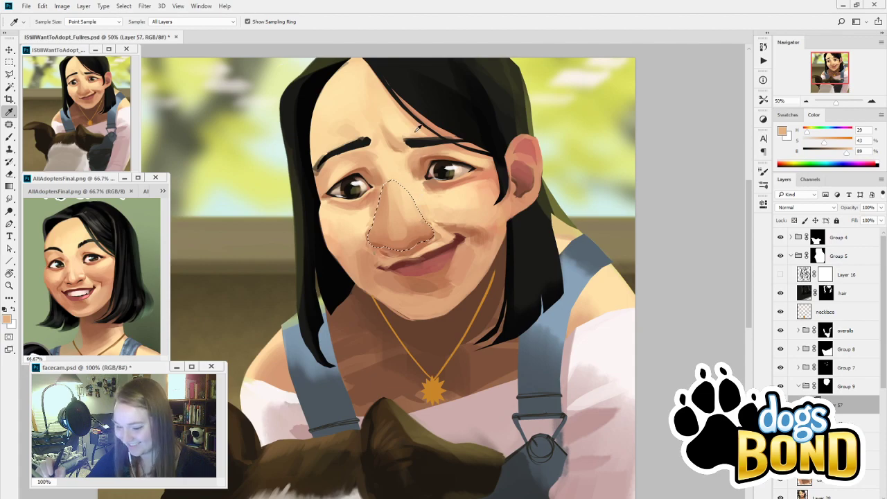
{"action": "left_click", "coordinate": [447, 208]}
{"action": "key", "text": "b"}
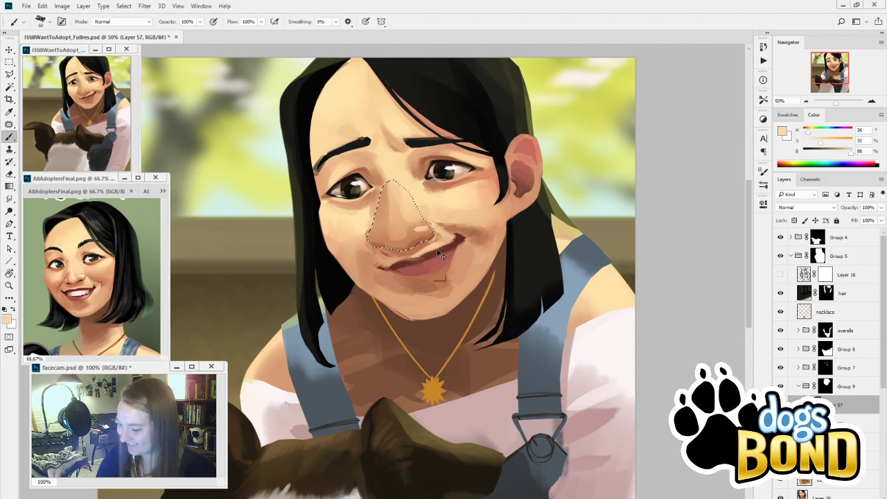
{"action": "key", "text": "i"}
{"action": "left_click", "coordinate": [445, 194]}
{"action": "key", "text": "b"}
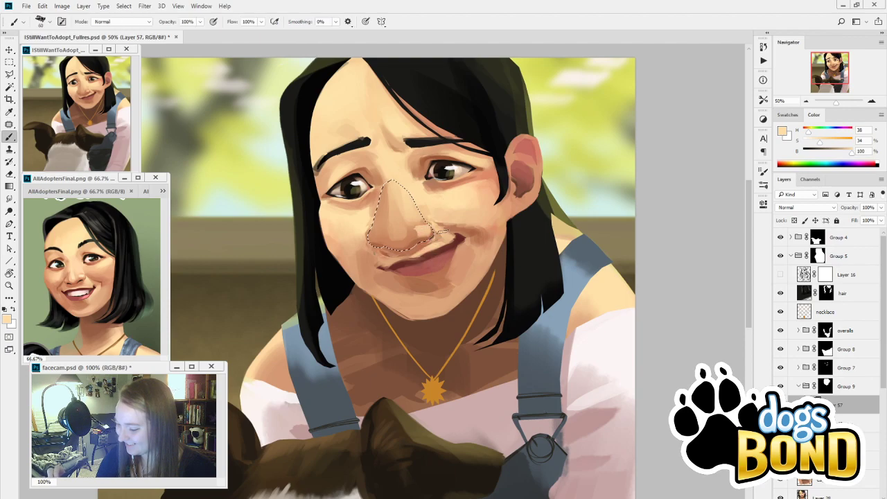
{"action": "left_click", "coordinate": [443, 229], "text": "alt"}
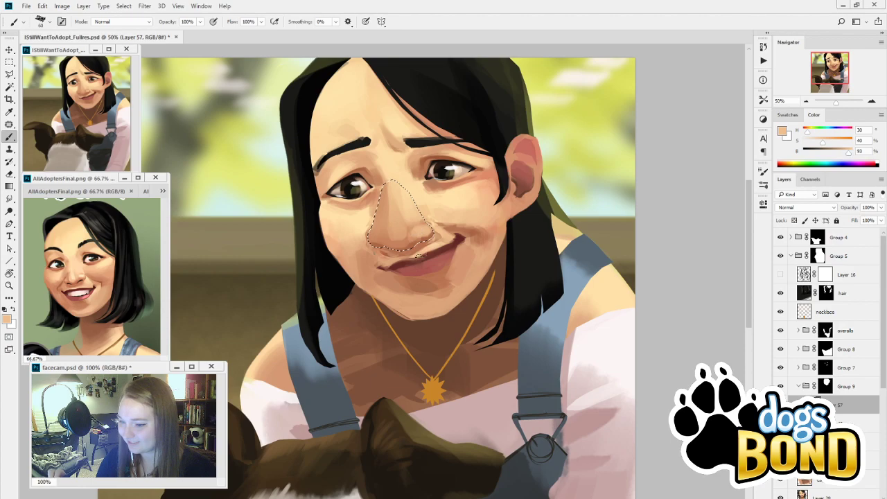
{"action": "key", "text": "alt"}
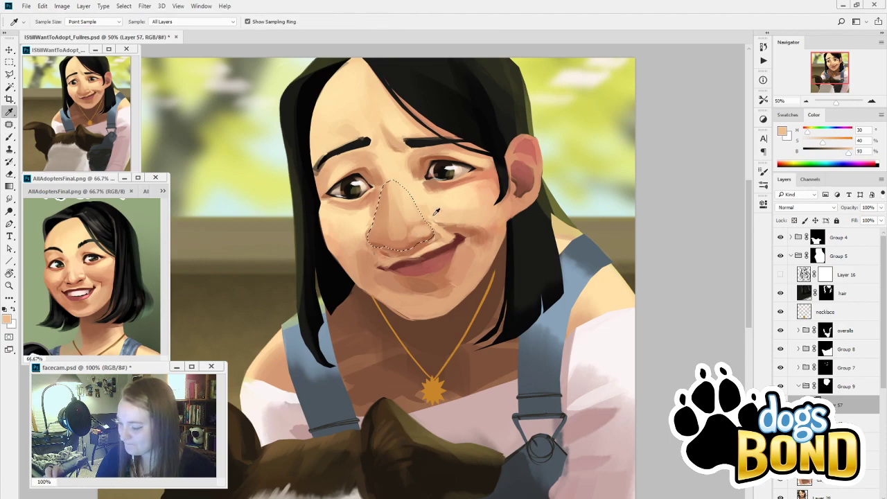
{"action": "left_click", "coordinate": [437, 212], "text": "alt"}
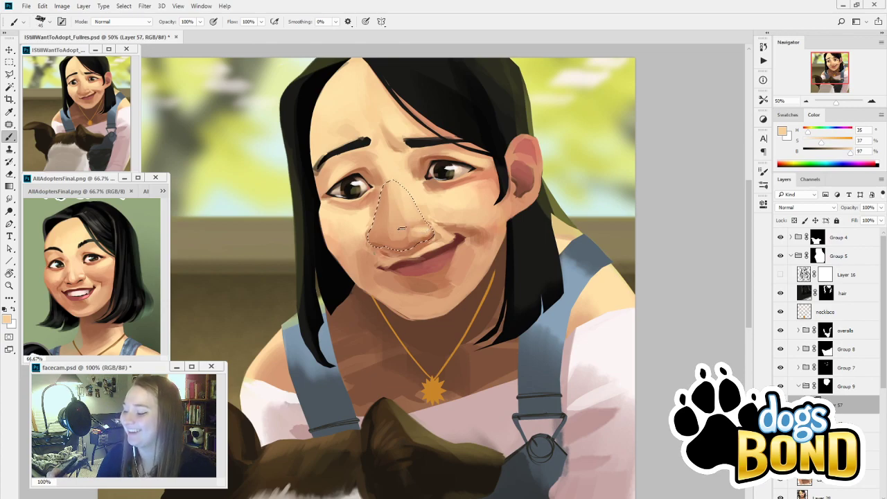
Blend the nose bridge and tip inside the selection with sampled tan and light peach tones and a size 60 brush
{"action": "left_click", "coordinate": [399, 237], "text": "alt"}
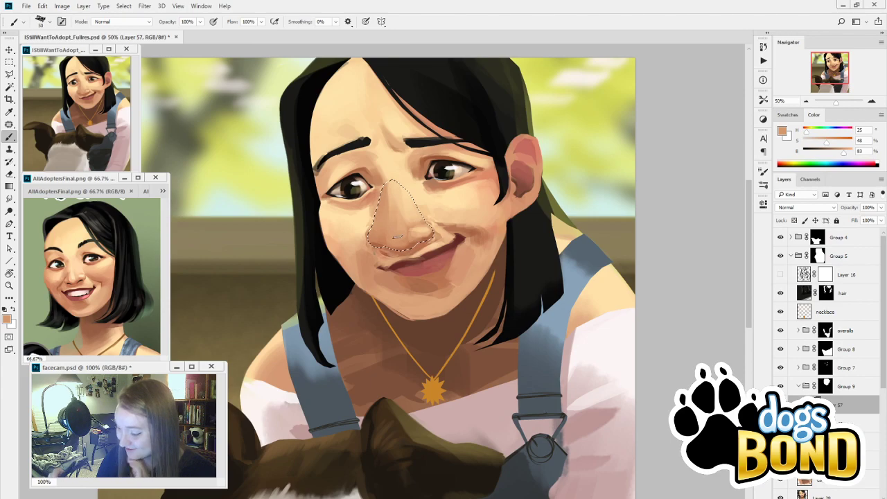
{"action": "left_click", "coordinate": [392, 201], "text": "alt"}
{"action": "left_click", "coordinate": [389, 141], "text": "alt"}
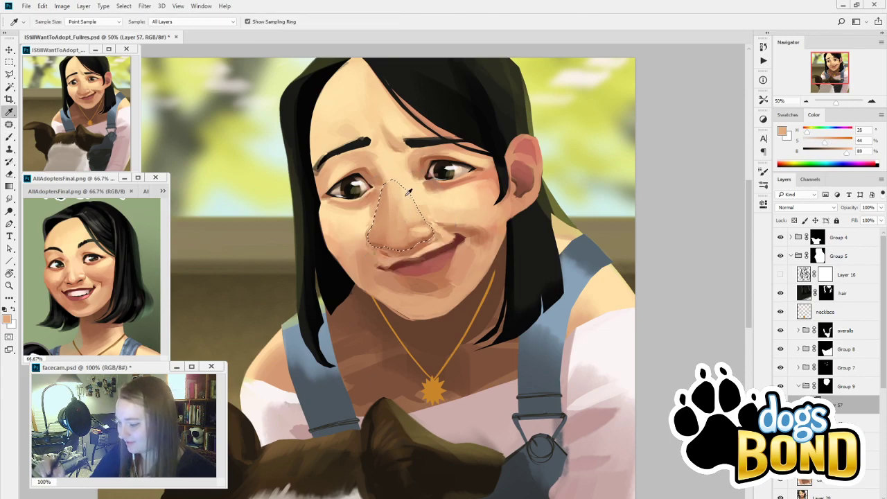
{"action": "left_click", "coordinate": [398, 229], "text": "alt"}
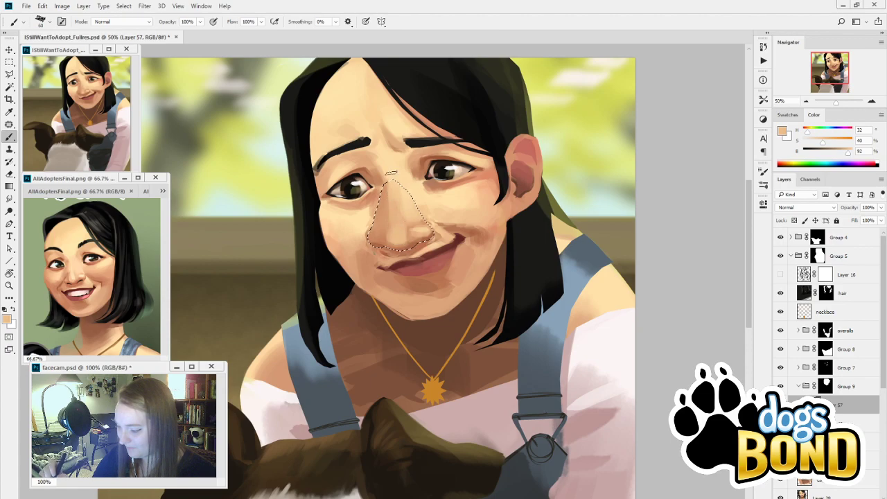
{"action": "left_click", "coordinate": [400, 184], "text": "alt"}
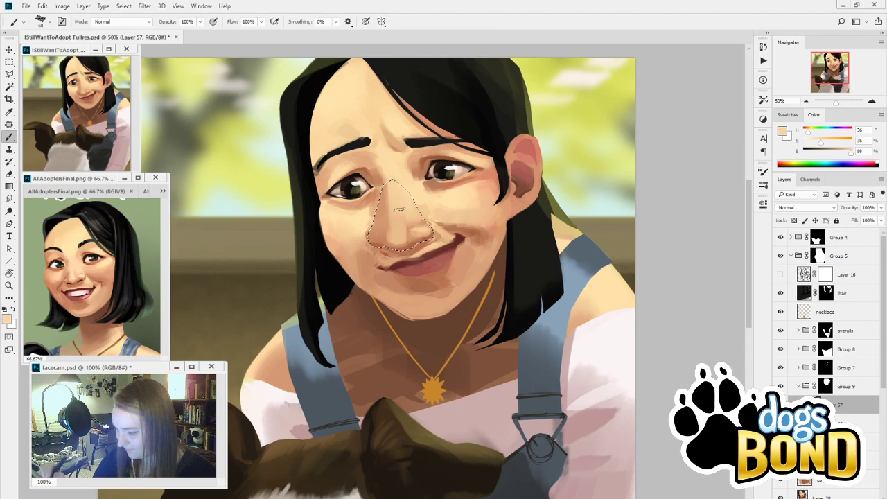
{"action": "left_click", "coordinate": [402, 211], "text": "alt"}
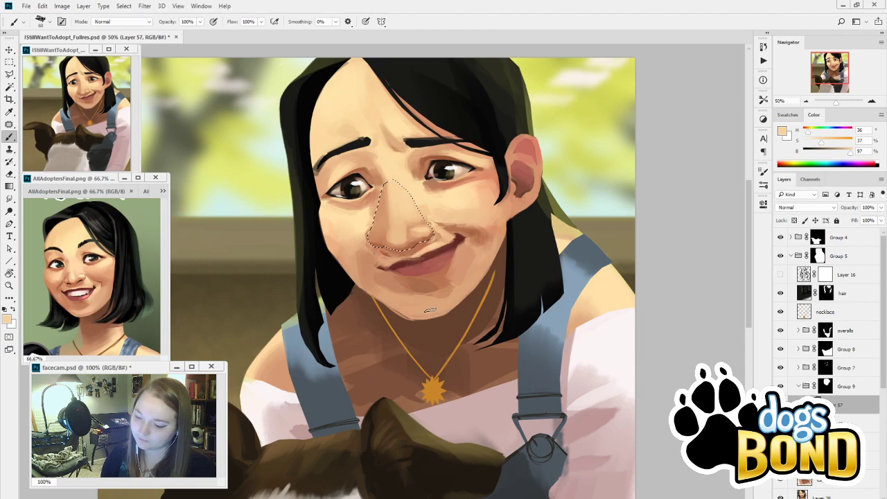
Highlight the nose with light peach sampled from below the eye and deselect the nose
{"action": "key", "text": "alt"}
{"action": "left_click", "coordinate": [446, 193], "text": "alt"}
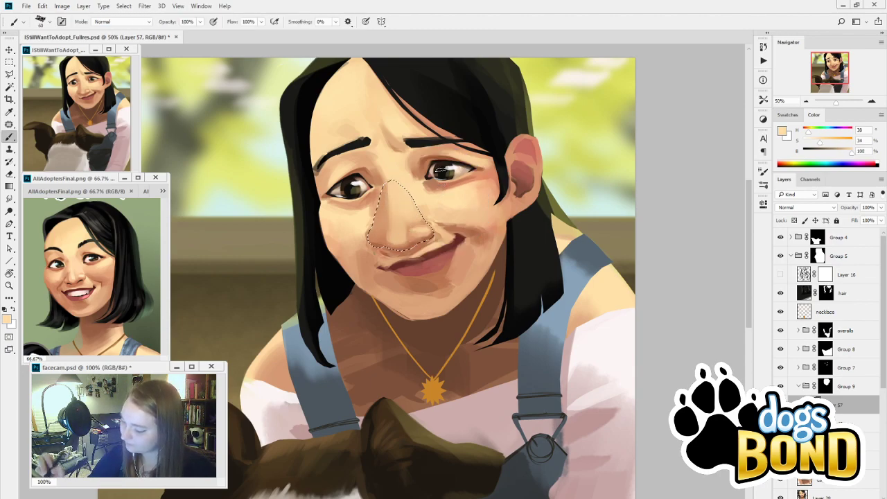
{"action": "key", "text": "ctrl+d"}
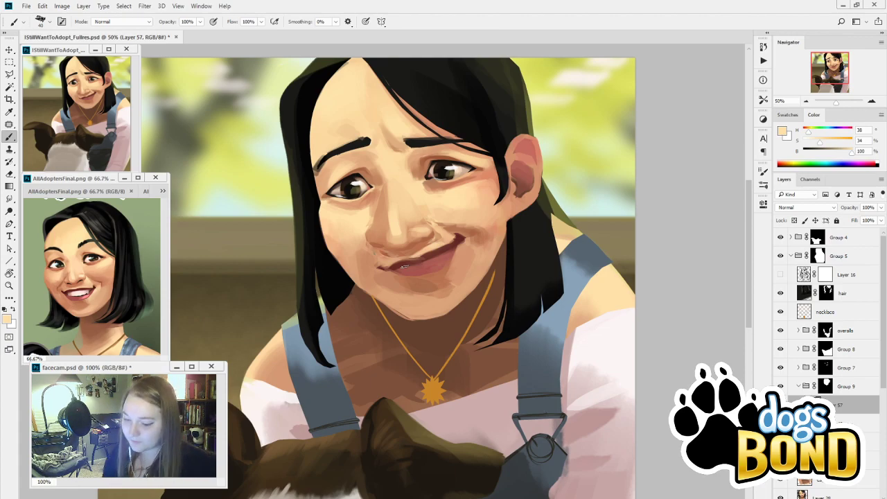
Define the nostrils and underside of the nose with reddish and dark browns sampled from the painting and the portrait reference
{"action": "left_click", "coordinate": [430, 240], "text": "alt"}
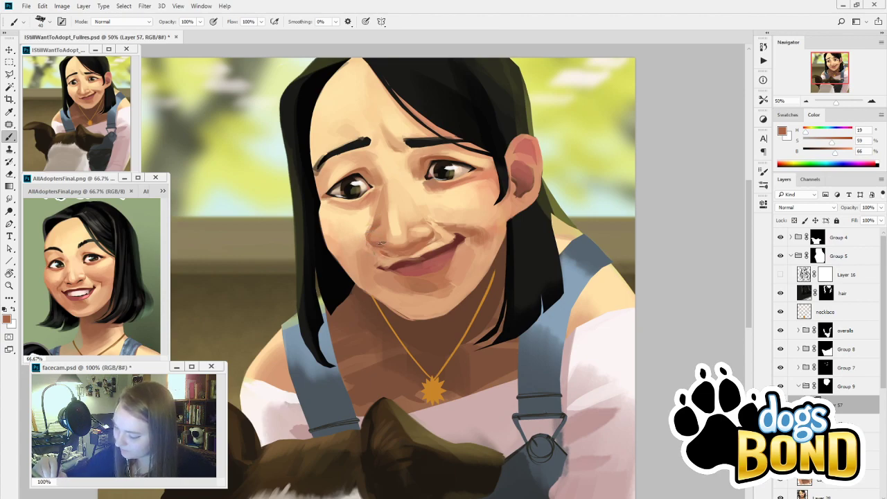
{"action": "left_click", "coordinate": [84, 277], "text": "alt"}
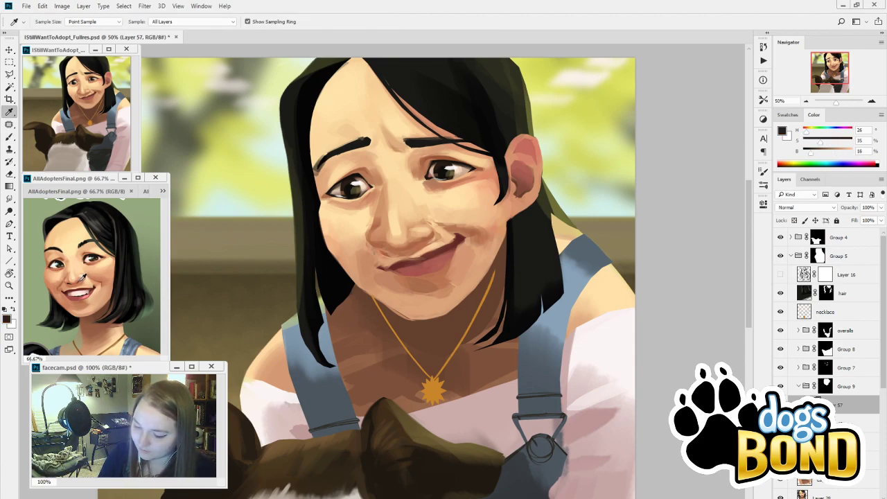
{"action": "left_click", "coordinate": [84, 277], "text": "alt"}
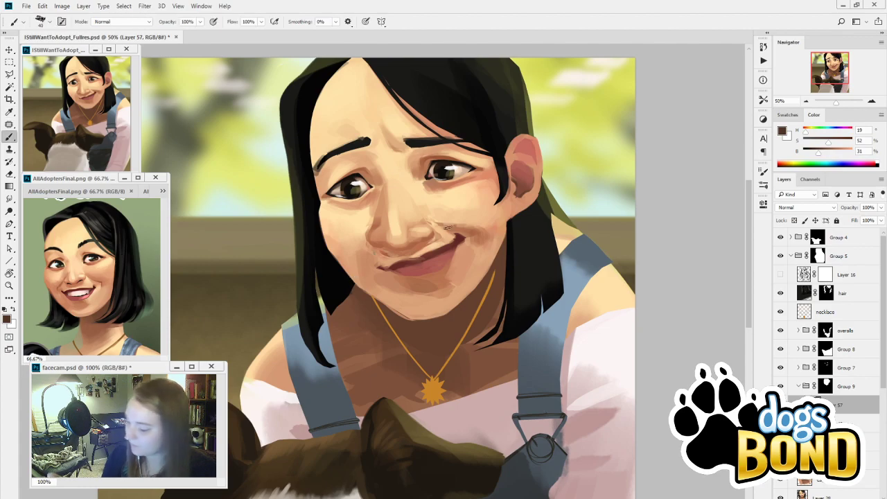
{"action": "left_click", "coordinate": [464, 314], "text": "alt"}
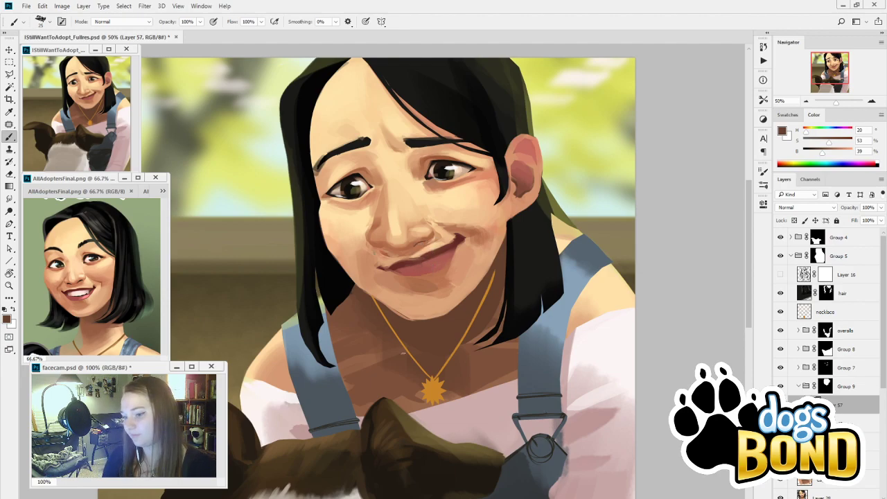
{"action": "left_click", "coordinate": [494, 344], "text": "alt"}
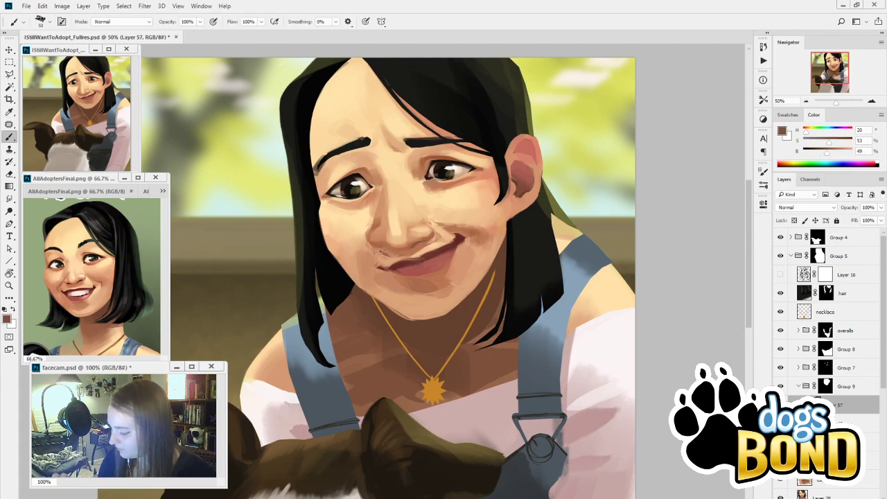
Blend the shadowed side of the nose up to the inner eye corner with sampled light peach and tan tones and a size 50 brush
{"action": "left_click", "coordinate": [371, 221], "text": "alt"}
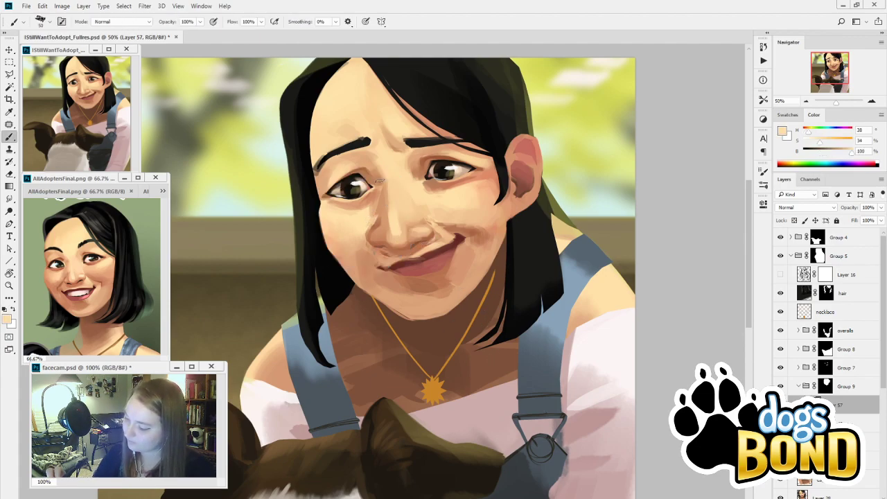
{"action": "key", "text": "alt"}
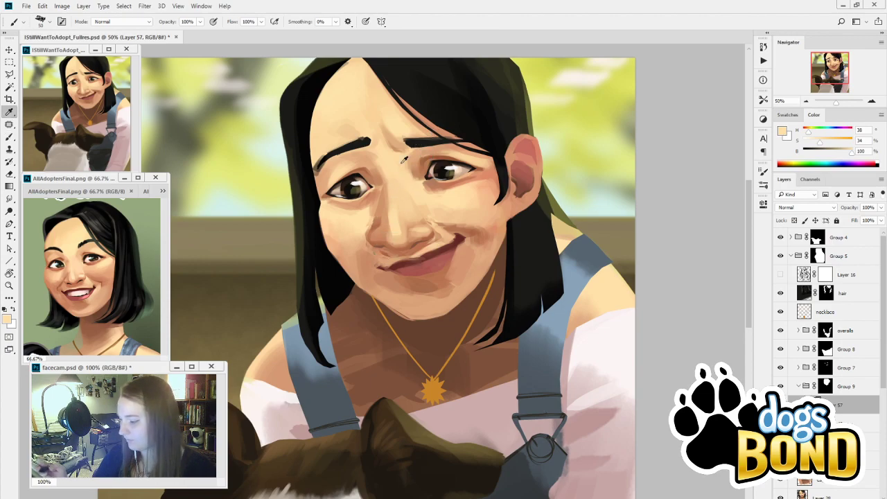
{"action": "left_click", "coordinate": [381, 201], "text": "alt"}
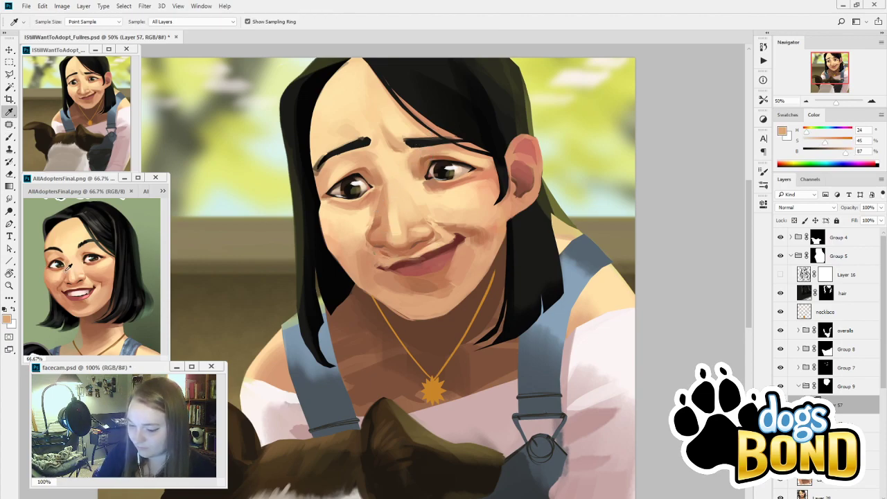
{"action": "left_click", "coordinate": [378, 195], "text": "alt"}
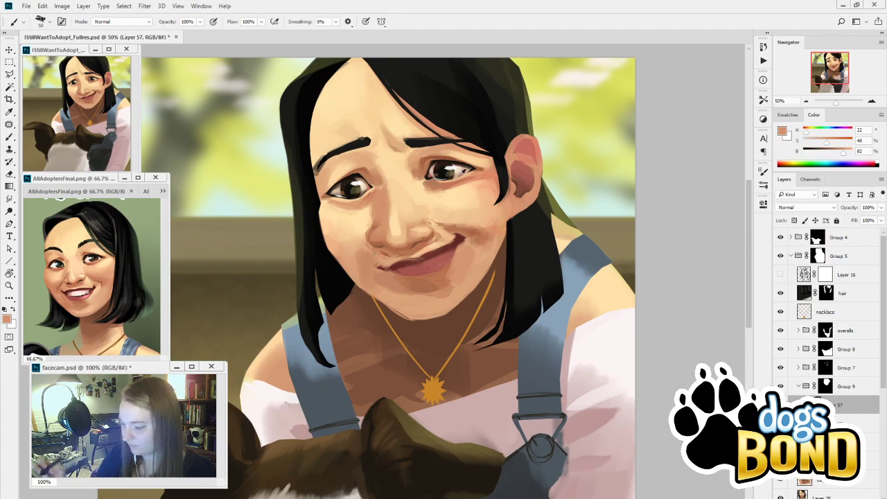
Soften the nose's outer edges into both cheeks with sampled peach and tan tones and a size 30 brush
{"action": "key", "text": "alt"}
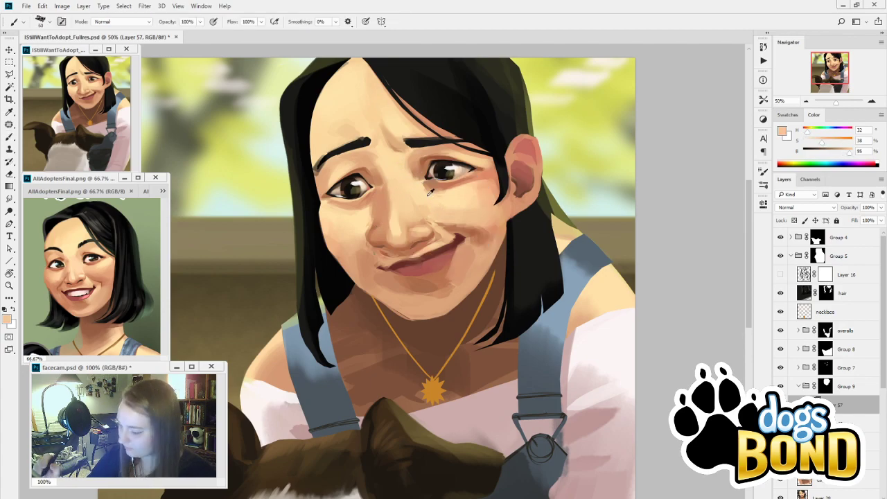
{"action": "left_click", "coordinate": [432, 199], "text": "alt"}
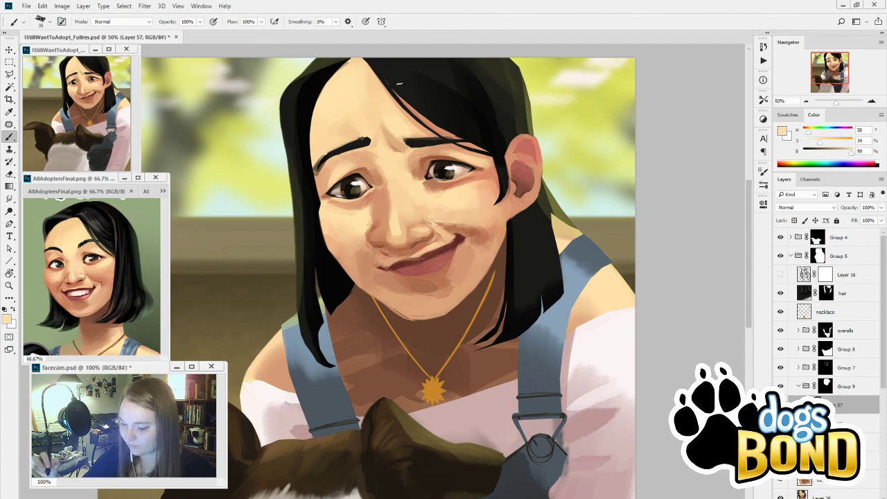
{"action": "left_click", "coordinate": [438, 222], "text": "alt"}
{"action": "left_click", "coordinate": [435, 222], "text": "alt"}
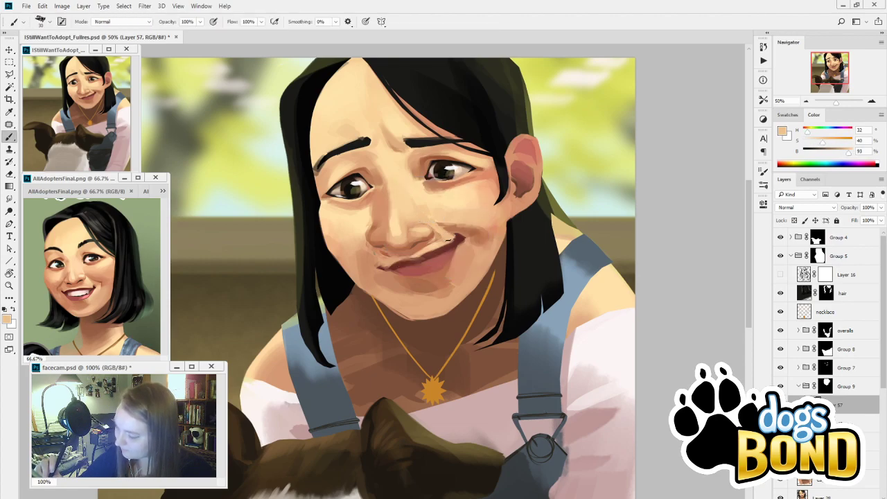
{"action": "left_click", "coordinate": [364, 228], "text": "alt"}
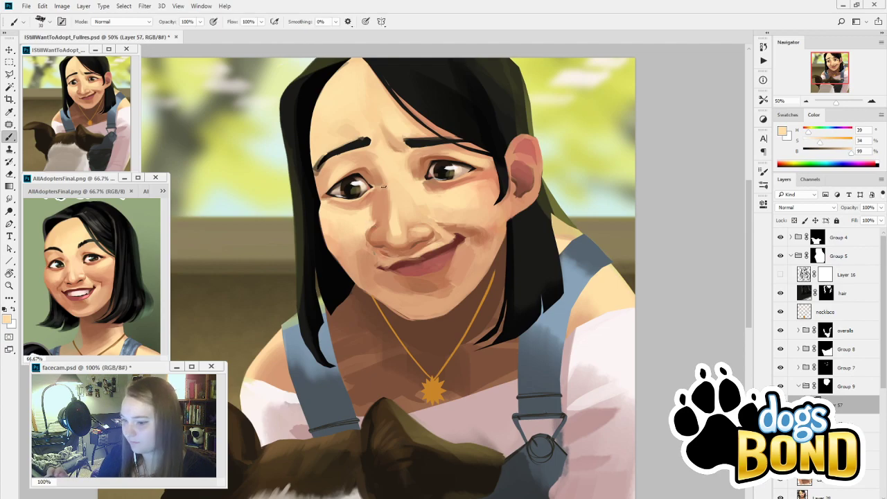
{"action": "left_click", "coordinate": [378, 236], "text": "alt"}
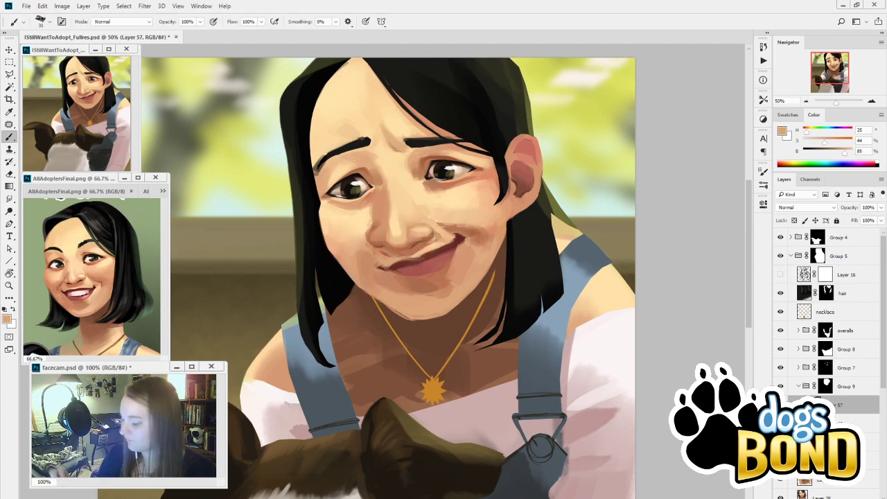
Set the brush tip's angle to -92° and its size to 125 px for shading the side of the nose
{"action": "left_click", "coordinate": [762, 186]}
{"action": "left_click", "coordinate": [559, 168]}
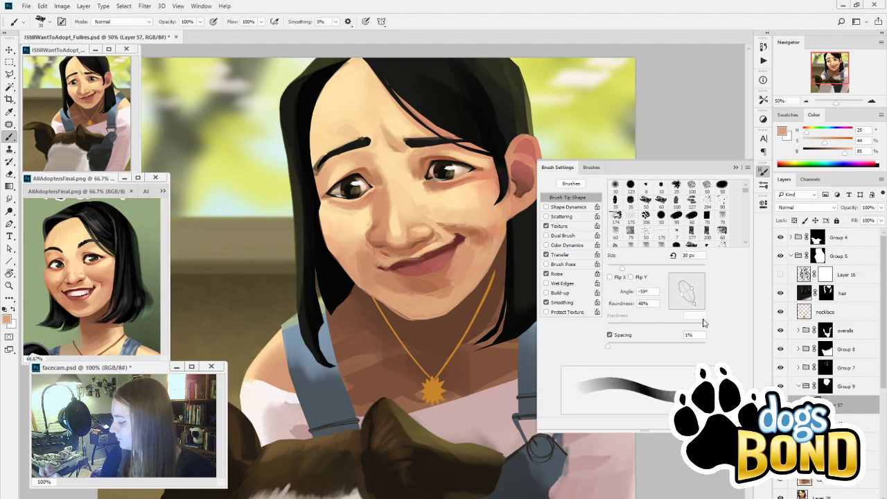
{"action": "key", "text": "bracketright"}
{"action": "key", "text": "bracketright"}
{"action": "key", "text": "bracketright"}
{"action": "key", "text": "bracketright"}
{"action": "key", "text": "bracketright"}
{"action": "key", "text": "bracketright"}
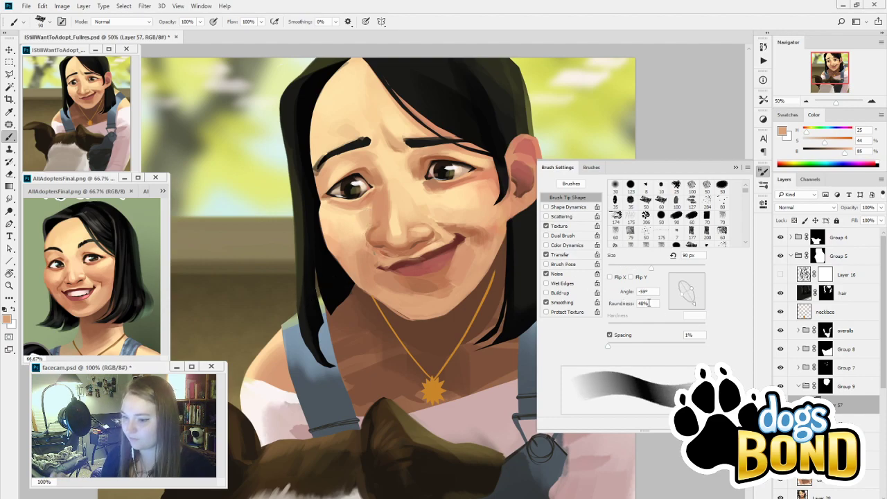
{"action": "left_click_drag", "start_coordinate": [694, 304], "coordinate": [686, 308]}
{"action": "key", "text": "bracketright"}
{"action": "key", "text": "bracketright"}
{"action": "key", "text": "bracketright"}
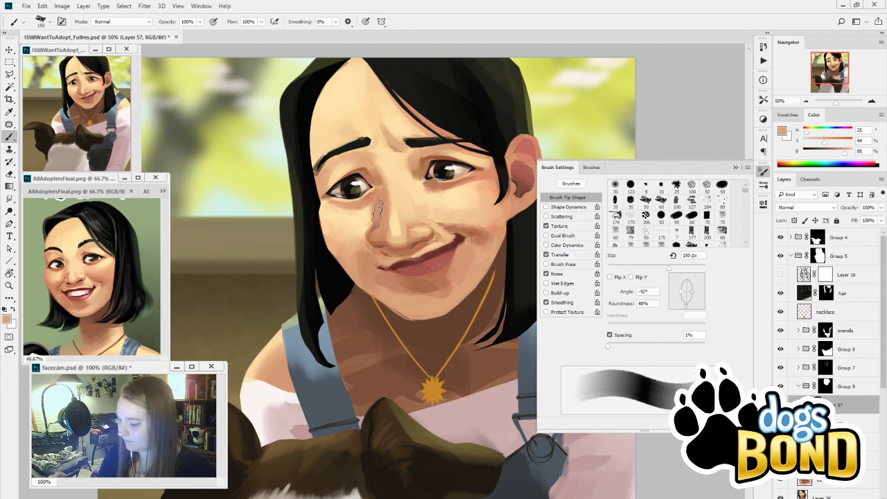
{"action": "key", "text": "bracketleft"}
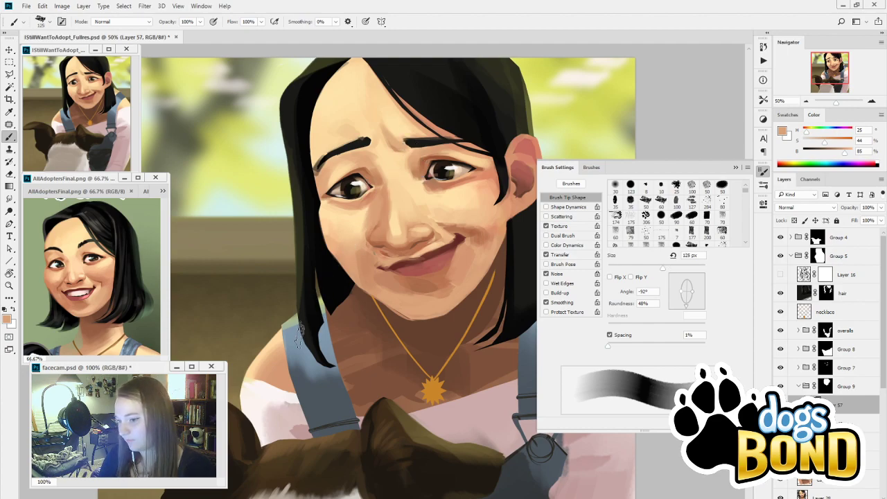
Blend the smile crease with peach sampled from the cheek and set the brush tip's angle to -67°
{"action": "left_click", "coordinate": [463, 223], "text": "alt"}
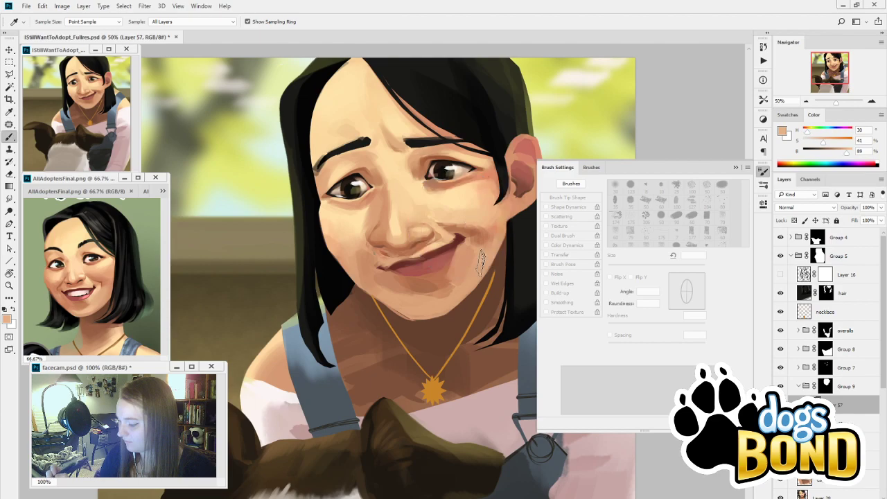
{"action": "left_click_drag", "start_coordinate": [695, 309], "coordinate": [694, 307]}
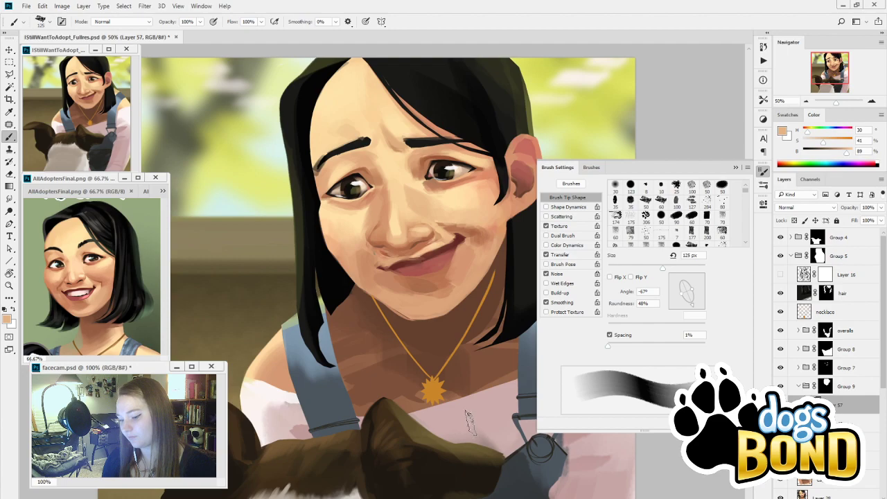
Select the cheek area above the smile crease, out to the hair, with the Polygonal Lasso
{"action": "left_click_drag", "start_coordinate": [451, 388], "coordinate": [398, 391]}
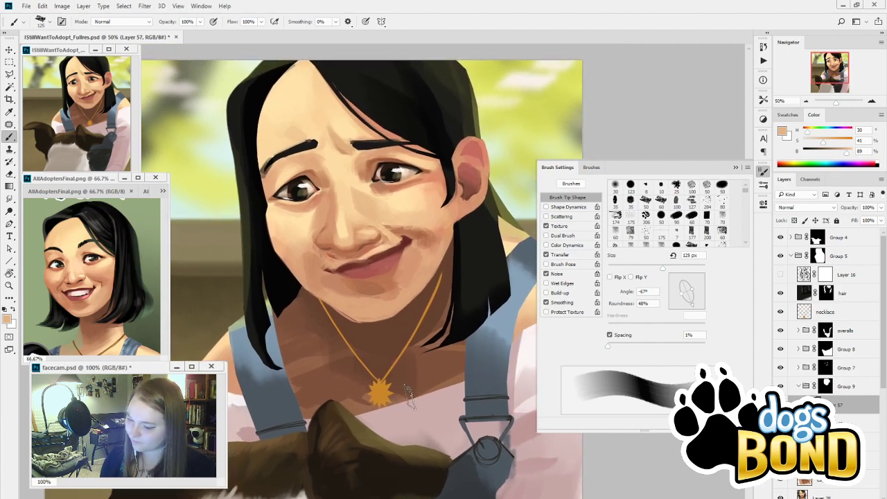
{"action": "key", "text": "l"}
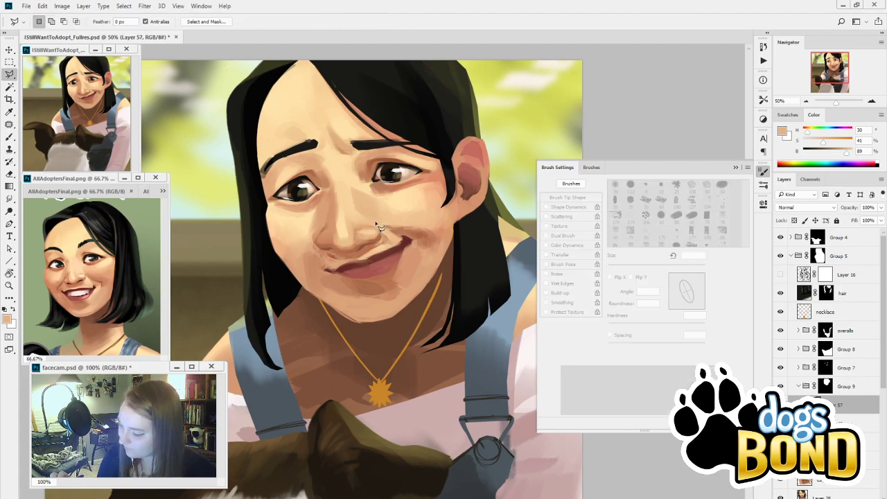
{"action": "left_click", "coordinate": [377, 223]}
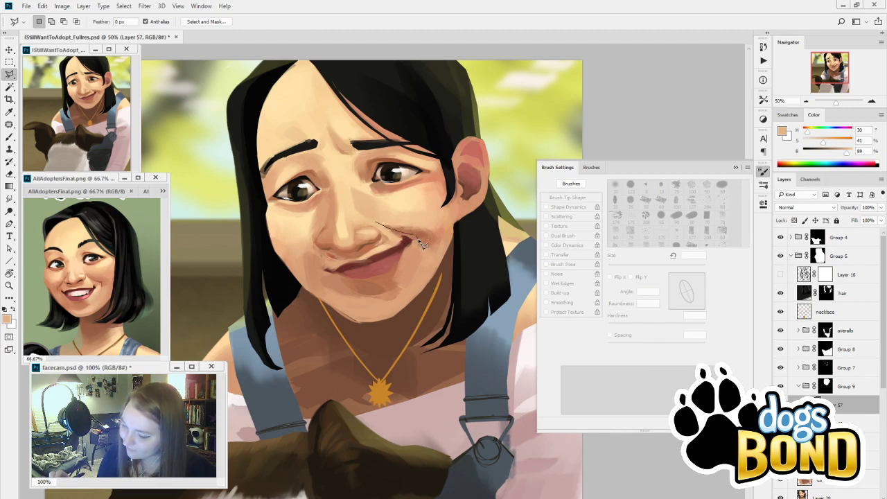
{"action": "mouse_move", "coordinate": [418, 239]}
{"action": "left_mouse_down"}
{"action": "mouse_move", "coordinate": [421, 256]}
{"action": "mouse_move", "coordinate": [442, 247]}
{"action": "mouse_move", "coordinate": [459, 218]}
{"action": "mouse_move", "coordinate": [452, 205]}
{"action": "mouse_move", "coordinate": [432, 201]}
{"action": "mouse_move", "coordinate": [374, 216]}
{"action": "mouse_move", "coordinate": [378, 228]}
{"action": "left_mouse_up"}
Paint the selected cheek with orange-tan sampled from the skin and set the brush tip's angle to -25°
{"action": "key", "text": "b"}
{"action": "left_click", "coordinate": [409, 221], "text": "alt"}
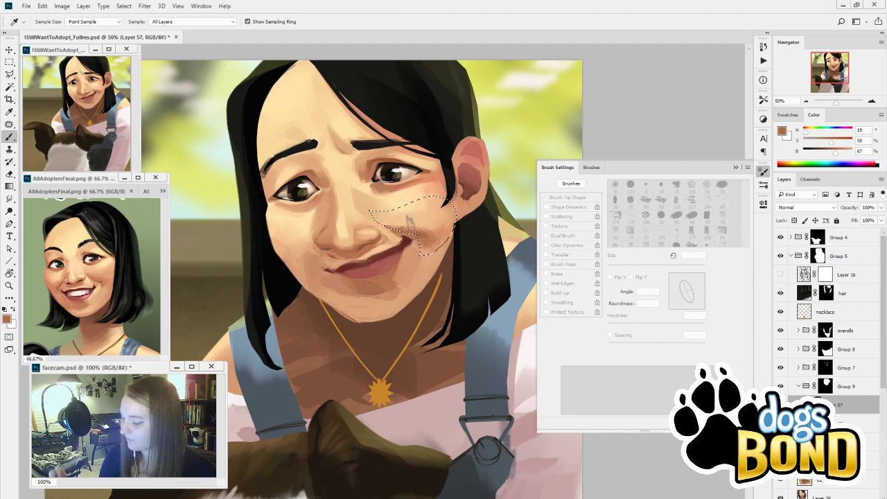
{"action": "left_click", "coordinate": [438, 233], "text": "alt"}
{"action": "left_click_drag", "start_coordinate": [443, 255], "coordinate": [424, 253]}
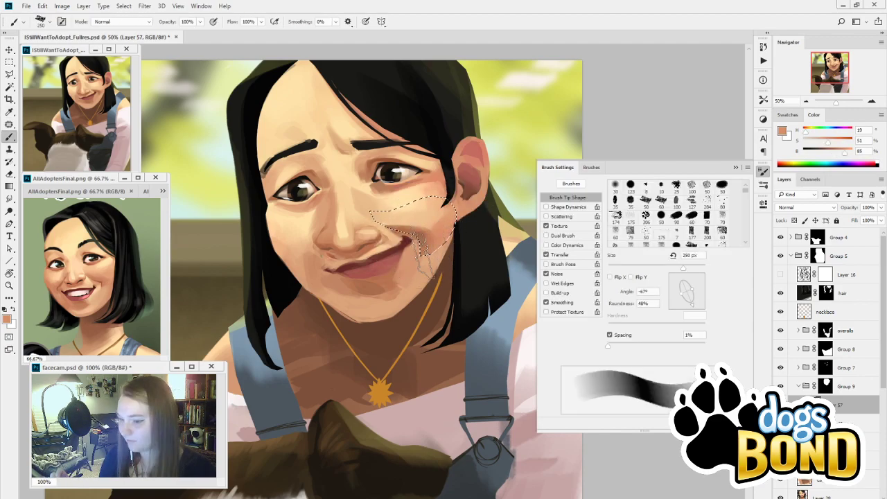
{"action": "left_click_drag", "start_coordinate": [708, 313], "coordinate": [705, 302]}
{"action": "mouse_move", "coordinate": [404, 226]}
{"action": "left_mouse_down"}
{"action": "mouse_move", "coordinate": [410, 205]}
{"action": "mouse_move", "coordinate": [409, 229]}
{"action": "left_mouse_up"}
Deepen the selected cheek's blush with sampled orange-tan and reddish brown using a 500 px brush
{"action": "key", "text": "bracketright"}
{"action": "key", "text": "bracketright"}
{"action": "key", "text": "bracketright"}
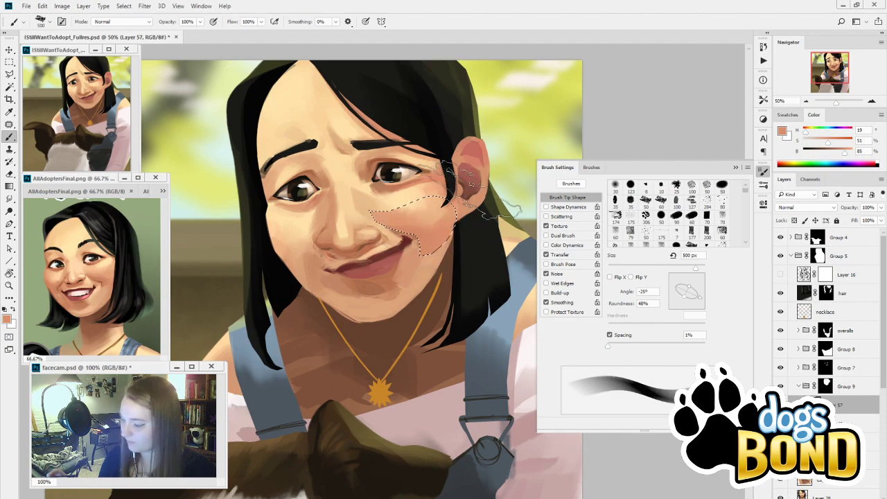
{"action": "key", "text": "i"}
{"action": "left_click", "coordinate": [418, 197]}
{"action": "key", "text": "b"}
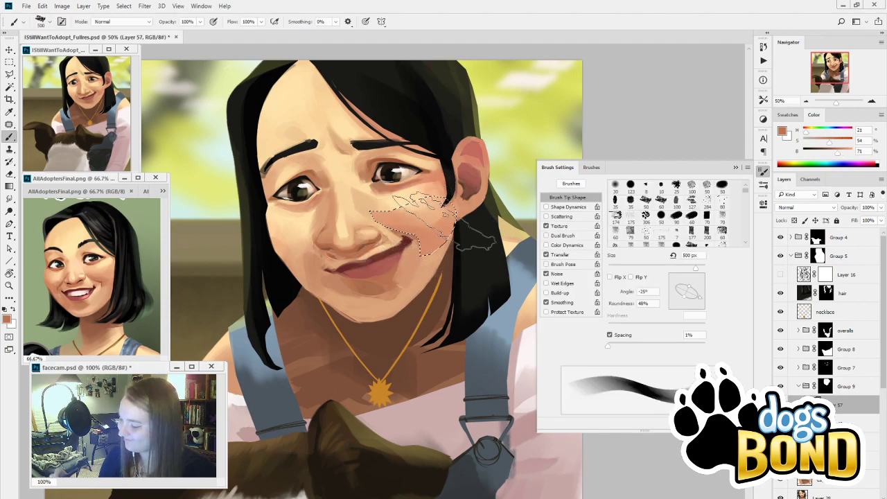
Lighten the top of the selected cheek with sampled light peach tones, a 2° brush angle and a 300 px size
{"action": "key", "text": "i"}
{"action": "left_click", "coordinate": [373, 206], "text": "alt"}
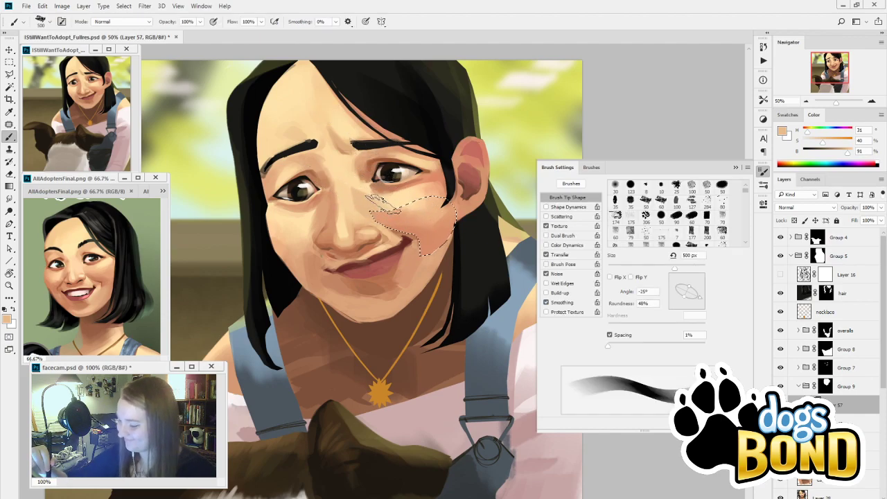
{"action": "left_click_drag", "start_coordinate": [683, 296], "coordinate": [707, 291]}
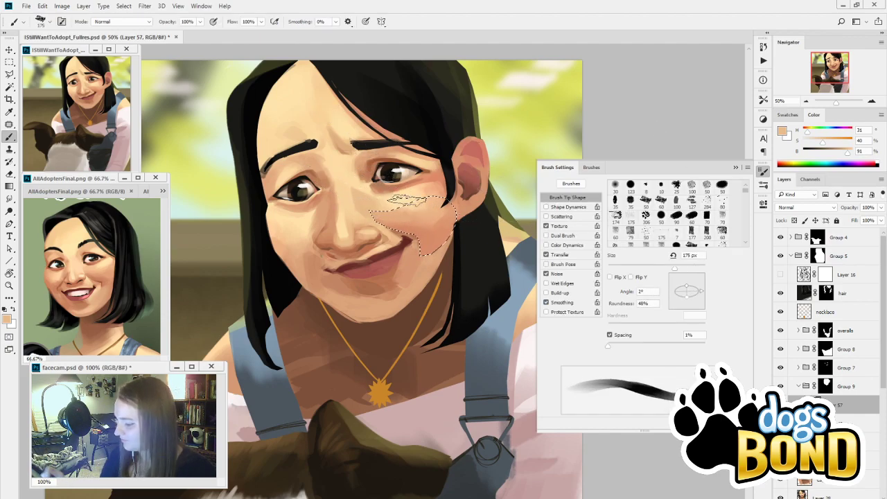
{"action": "key", "text": "bracketright"}
{"action": "key", "text": "bracketright"}
{"action": "key", "text": "bracketright"}
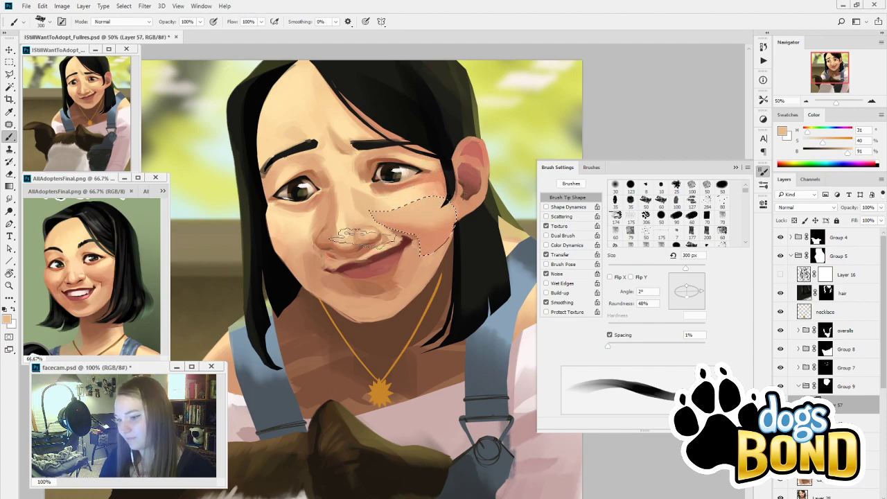
{"action": "left_click", "coordinate": [406, 216], "text": "alt"}
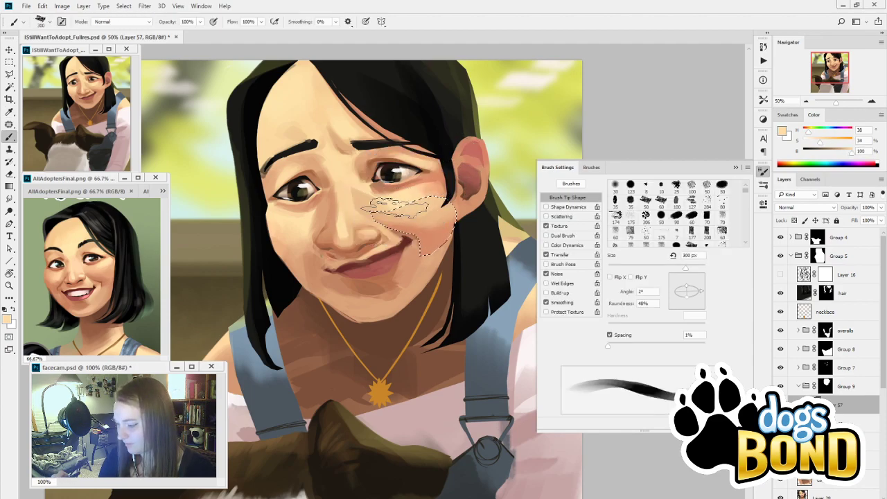
{"action": "left_click", "coordinate": [440, 211], "text": "alt"}
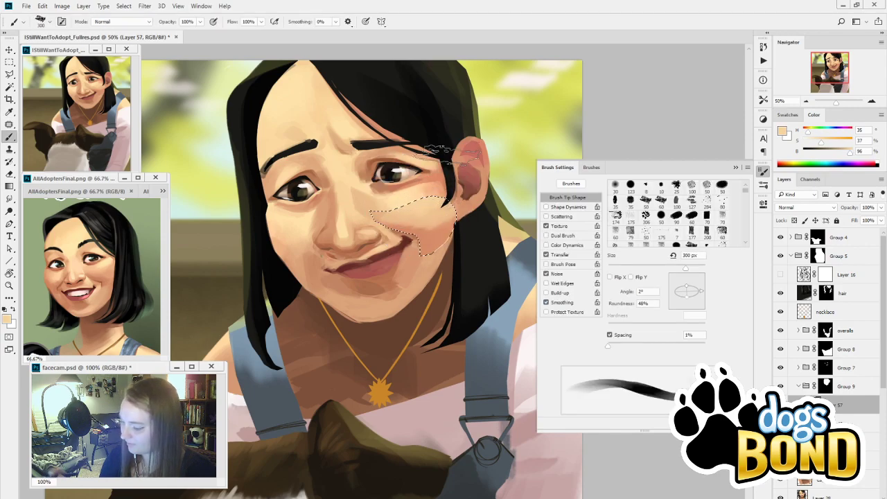
Darken the smile crease at the mouth corner with sampled brown tones and an 80 px brush, and clear the selection
{"action": "left_click", "coordinate": [416, 232], "text": "alt"}
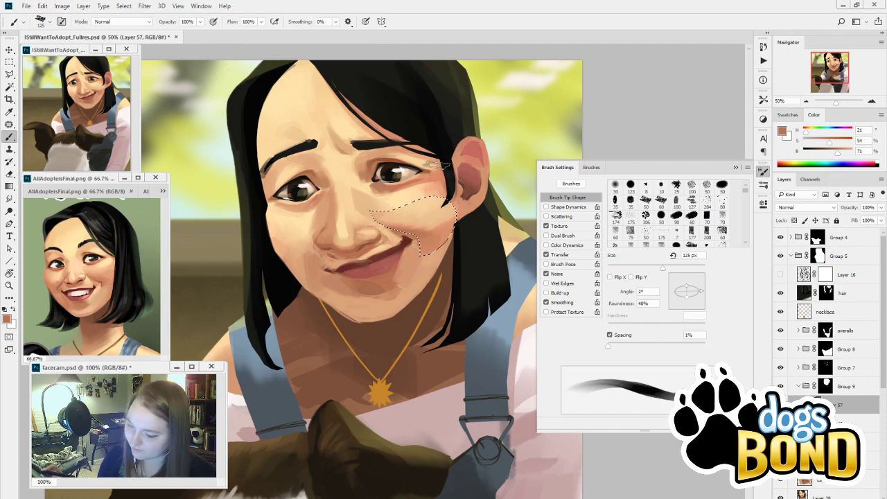
{"action": "left_click", "coordinate": [410, 246], "text": "alt"}
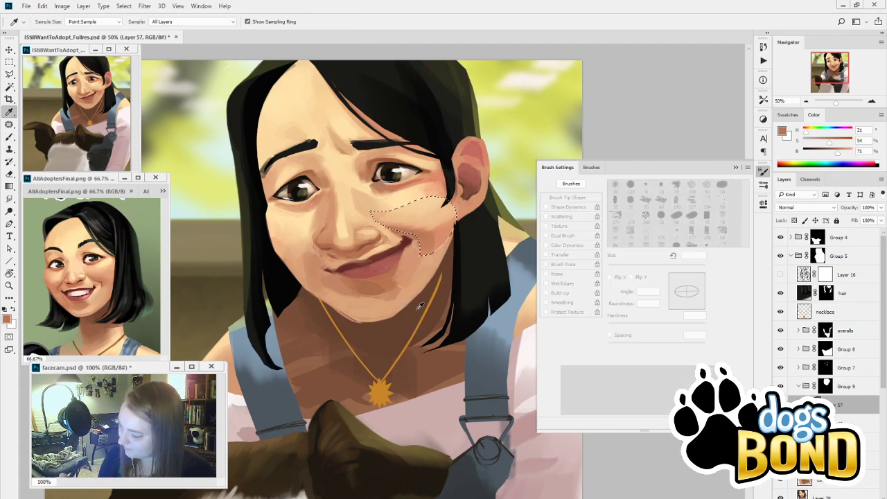
{"action": "key", "text": "bracketleft"}
{"action": "key", "text": "bracketleft"}
{"action": "key", "text": "bracketleft"}
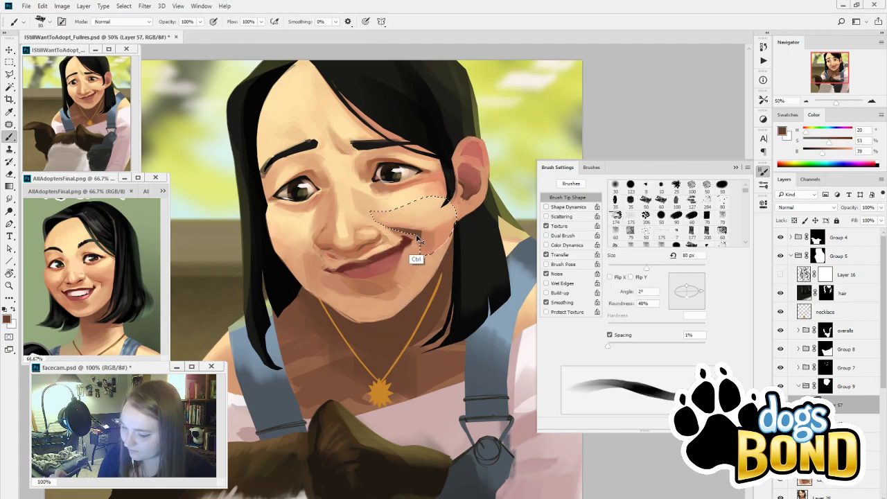
{"action": "left_click", "coordinate": [428, 162], "text": "alt"}
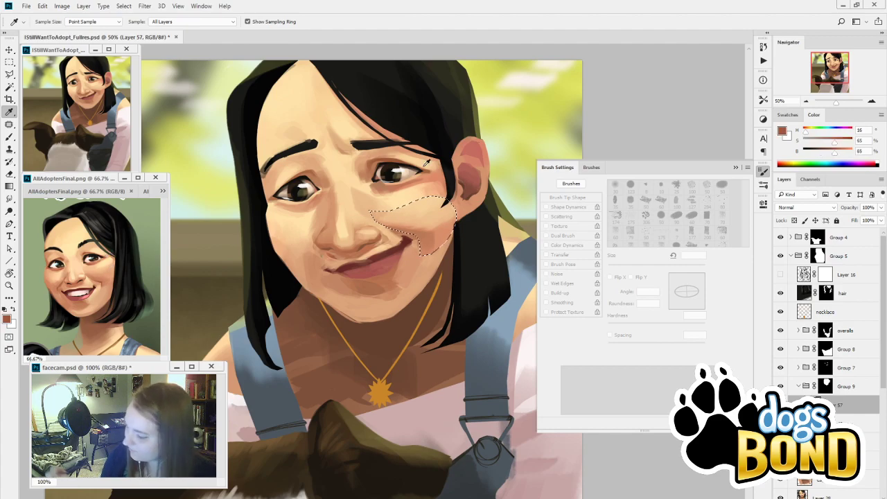
{"action": "left_click", "coordinate": [425, 164], "text": "alt"}
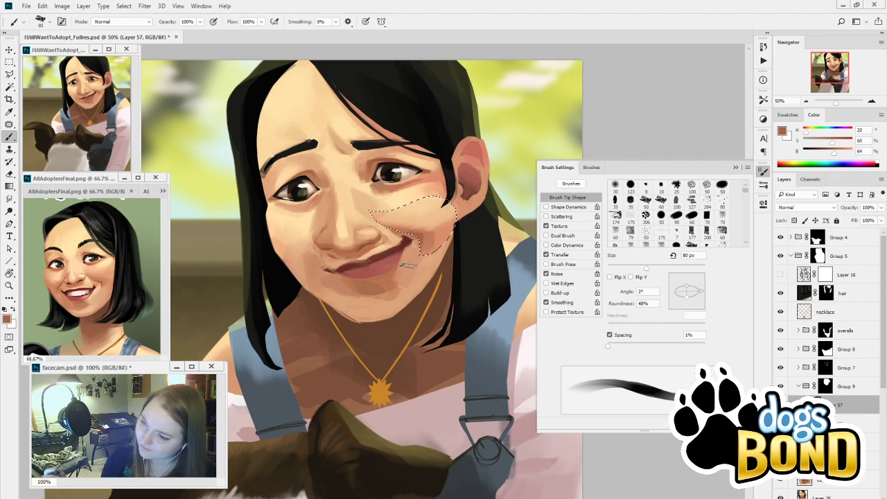
{"action": "left_click", "coordinate": [372, 162], "text": "alt"}
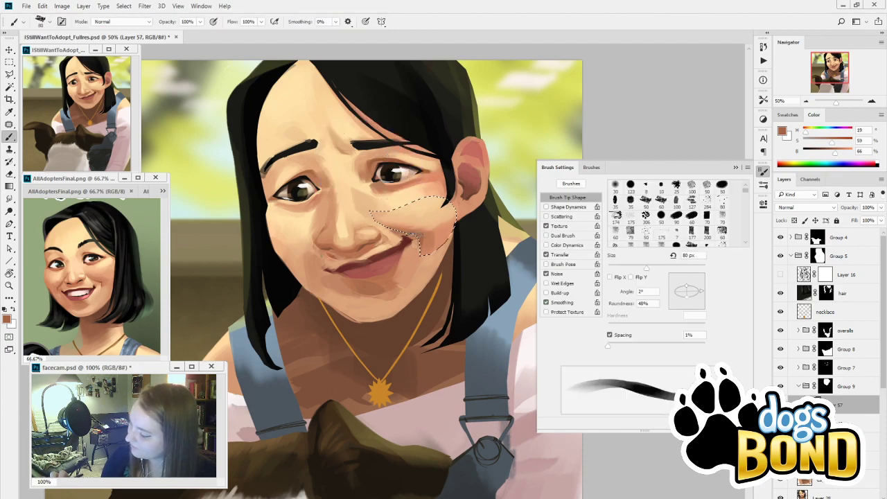
{"action": "key", "text": "ctrl+d"}
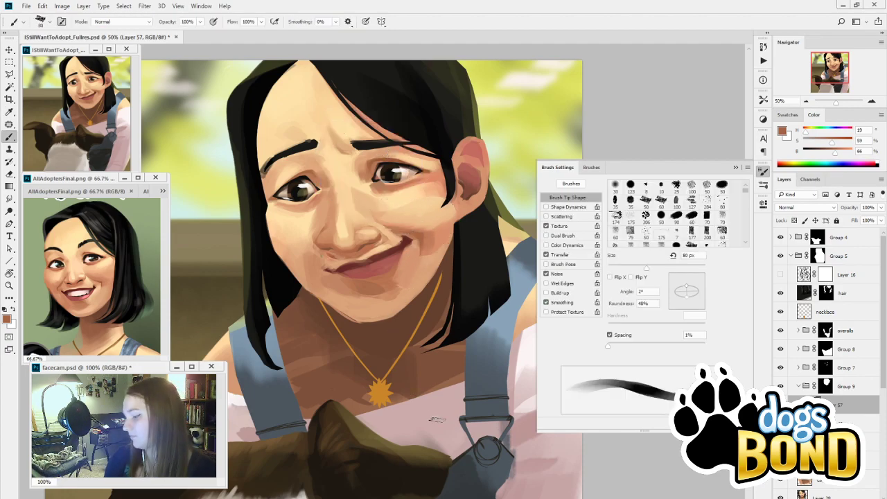
Blend the outer cheek beside the hair strand with sampled orange and peach tones, setting the 80 px brush's angle to -61°
{"action": "left_click_drag", "start_coordinate": [428, 396], "coordinate": [421, 384]}
{"action": "left_click", "coordinate": [405, 185], "text": "alt"}
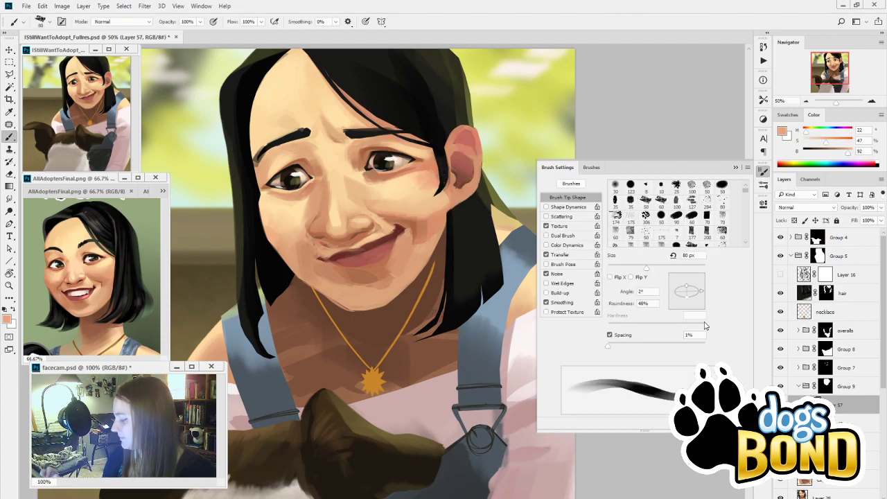
{"action": "left_click_drag", "start_coordinate": [702, 290], "coordinate": [695, 305]}
{"action": "left_click", "coordinate": [440, 178], "text": "alt"}
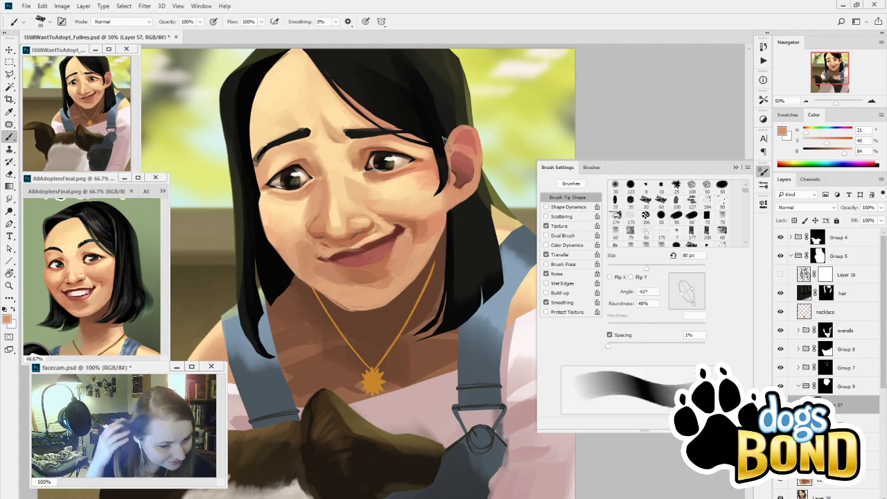
{"action": "key", "text": "i"}
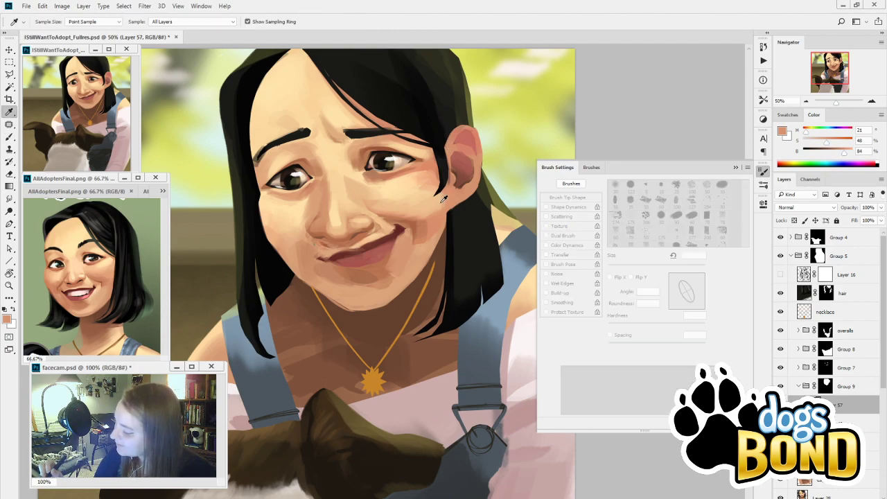
{"action": "left_click", "coordinate": [444, 197]}
{"action": "key", "text": "b"}
{"action": "left_click", "coordinate": [445, 197], "text": "alt"}
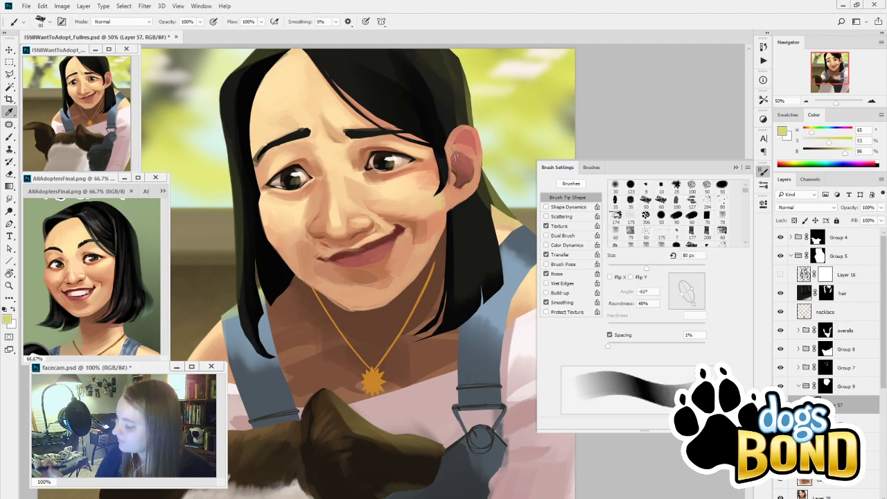
{"action": "left_click", "coordinate": [439, 222], "text": "alt"}
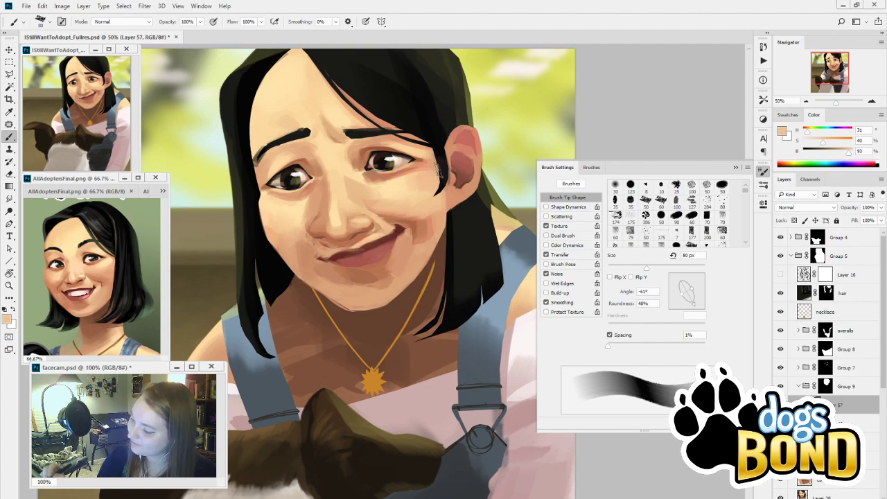
Soften the skin between the outer eye corner and the hair with sampled light peach and a 50 px brush
{"action": "left_click", "coordinate": [408, 182], "text": "alt"}
{"action": "left_click", "coordinate": [409, 179], "text": "alt"}
{"action": "left_click_drag", "start_coordinate": [436, 162], "coordinate": [396, 187]}
{"action": "left_click", "coordinate": [427, 174], "text": "alt"}
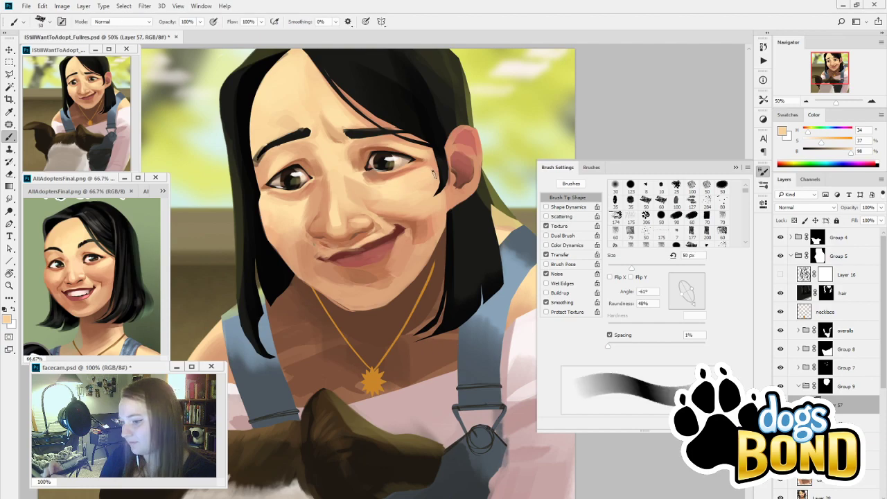
{"action": "left_click", "coordinate": [425, 178], "text": "alt"}
Smooth the upper cheek below the eye with sampled pale peach and a 100 px brush
{"action": "key", "text": "bracketright"}
{"action": "key", "text": "bracketright"}
{"action": "key", "text": "bracketright"}
{"action": "key", "text": "bracketright"}
{"action": "key", "text": "bracketright"}
{"action": "left_click", "coordinate": [409, 184], "text": "alt"}
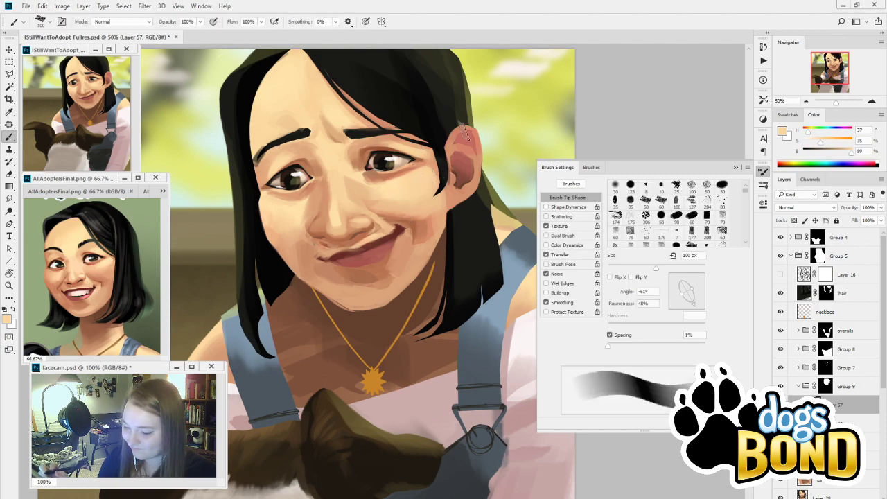
Refine the skin under and beside the eye's outer corner with sampled peach and orange tones and a 50 px brush
{"action": "key", "text": "alt"}
{"action": "left_click", "coordinate": [399, 180], "text": "alt"}
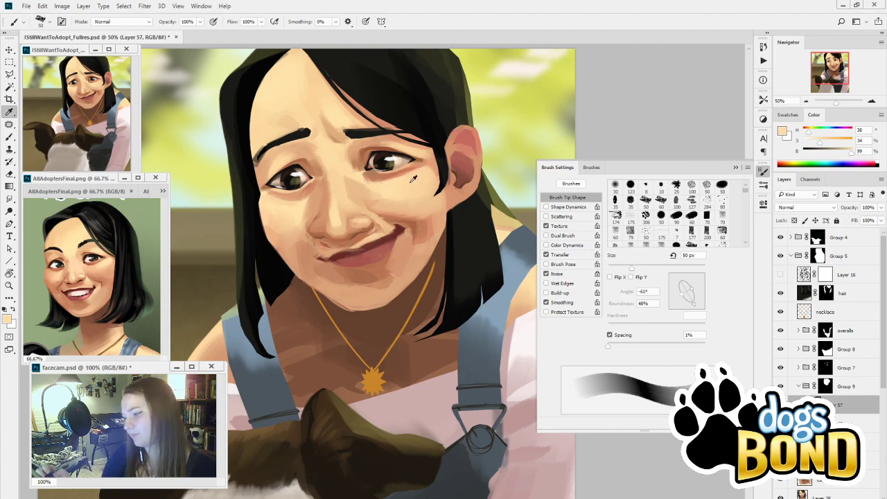
{"action": "left_click", "coordinate": [374, 175], "text": "alt"}
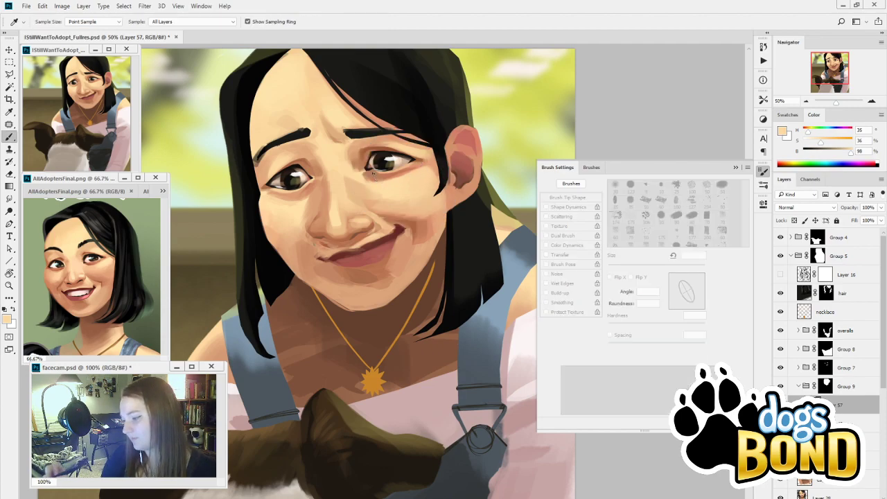
{"action": "left_click", "coordinate": [410, 167], "text": "alt"}
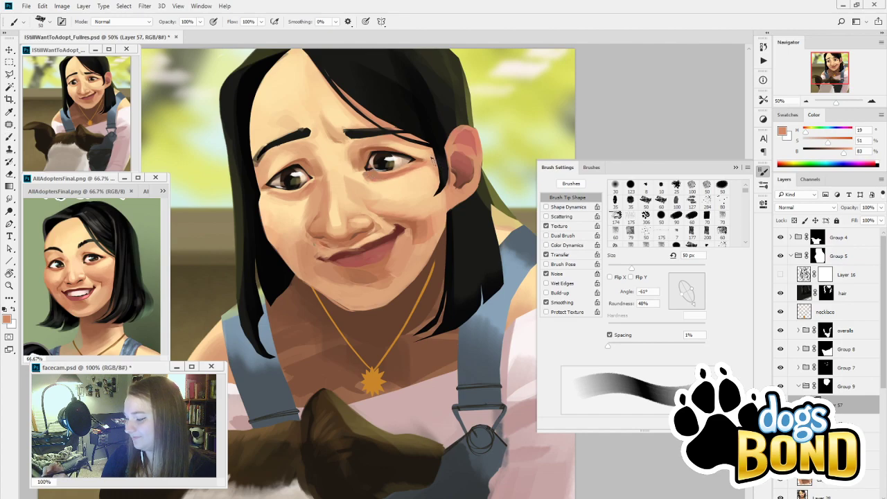
{"action": "left_click", "coordinate": [431, 149], "text": "alt"}
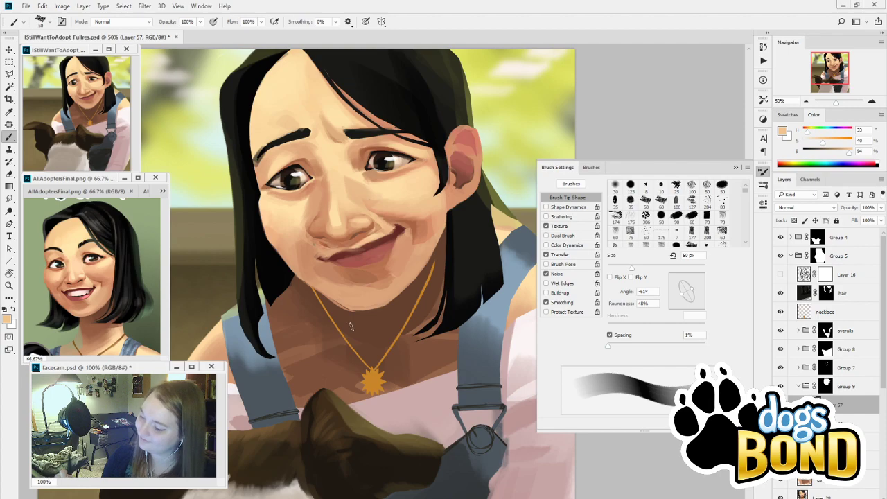
Touch up the smile crease beside the mouth corner with sampled brown and reddish tones, reducing the brush size to 15 px
{"action": "left_click_drag", "start_coordinate": [436, 389], "coordinate": [409, 347]}
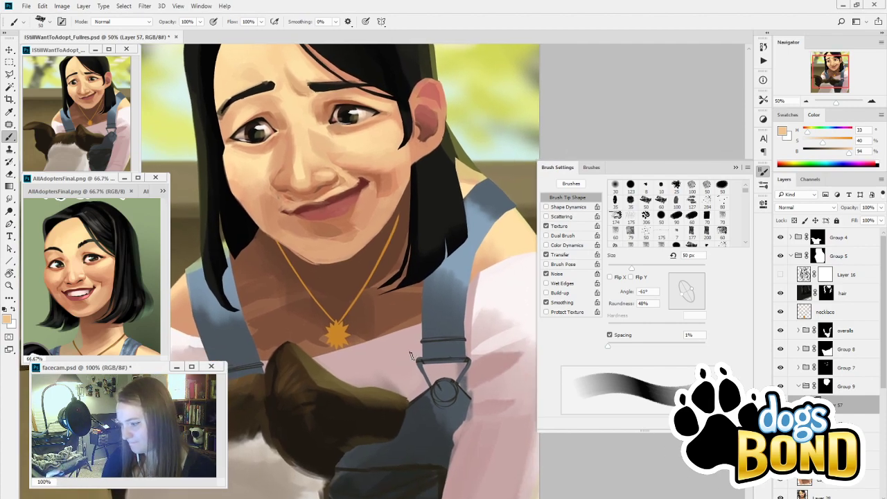
{"action": "left_click", "coordinate": [381, 177], "text": "alt"}
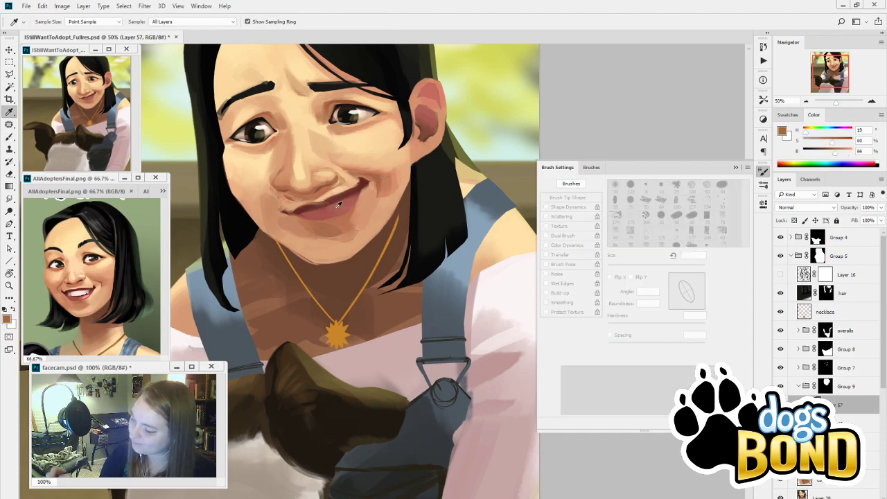
{"action": "left_click", "coordinate": [342, 292], "text": "alt"}
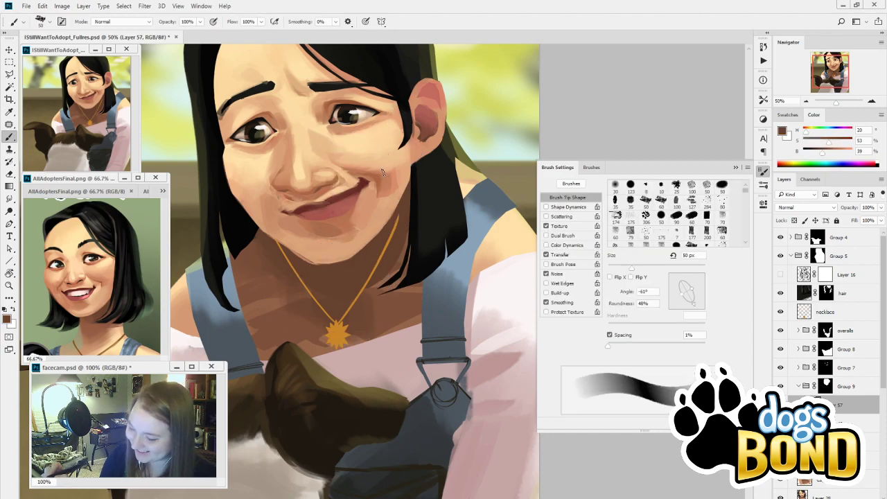
{"action": "left_click", "coordinate": [102, 279], "text": "alt"}
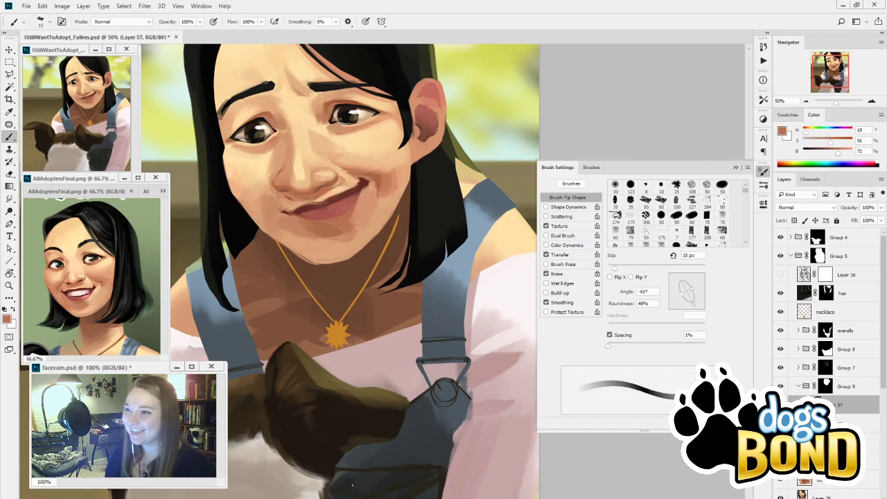
{"action": "left_click_drag", "start_coordinate": [411, 377], "coordinate": [483, 411]}
{"action": "left_click_drag", "start_coordinate": [458, 469], "coordinate": [442, 455]}
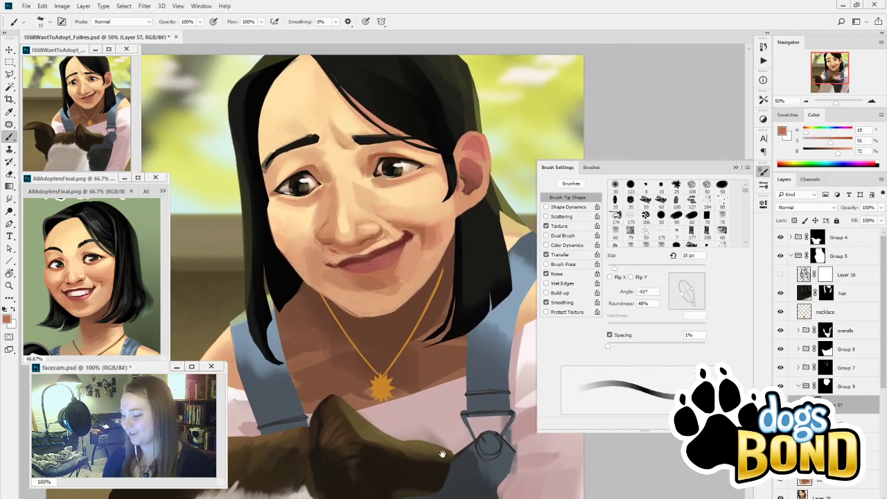
Undo the last two strokes and set up a 125 px brush at a -65° angle with sampled light peach
{"action": "key", "text": "ctrl+z"}
{"action": "key", "text": "ctrl+z"}
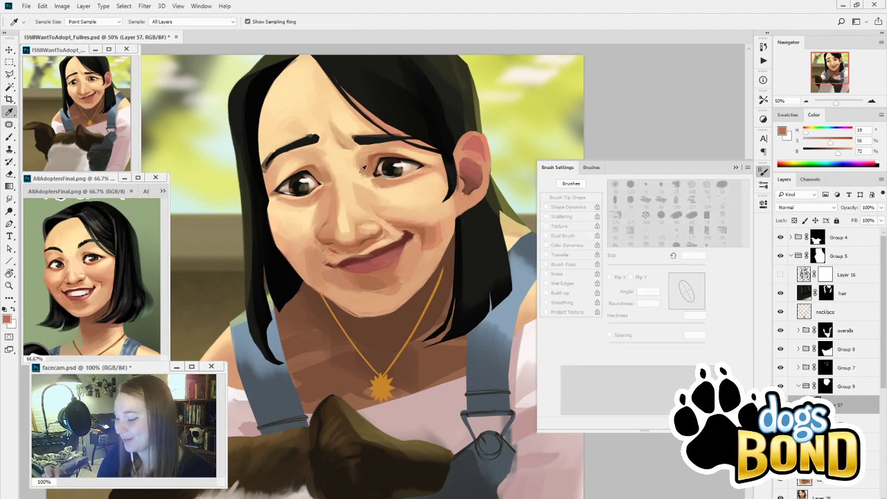
{"action": "left_click", "coordinate": [350, 190], "text": "alt"}
{"action": "left_click", "coordinate": [693, 306]}
{"action": "key", "text": "bracketright"}
{"action": "key", "text": "bracketright"}
{"action": "key", "text": "bracketright"}
{"action": "key", "text": "bracketright"}
{"action": "key", "text": "bracketright"}
{"action": "key", "text": "bracketright"}
{"action": "key", "text": "bracketright"}
{"action": "key", "text": "bracketright"}
{"action": "key", "text": "bracketright"}
{"action": "key", "text": "bracketright"}
{"action": "key", "text": "bracketright"}
{"action": "key", "text": "bracketright"}
{"action": "key", "text": "bracketright"}
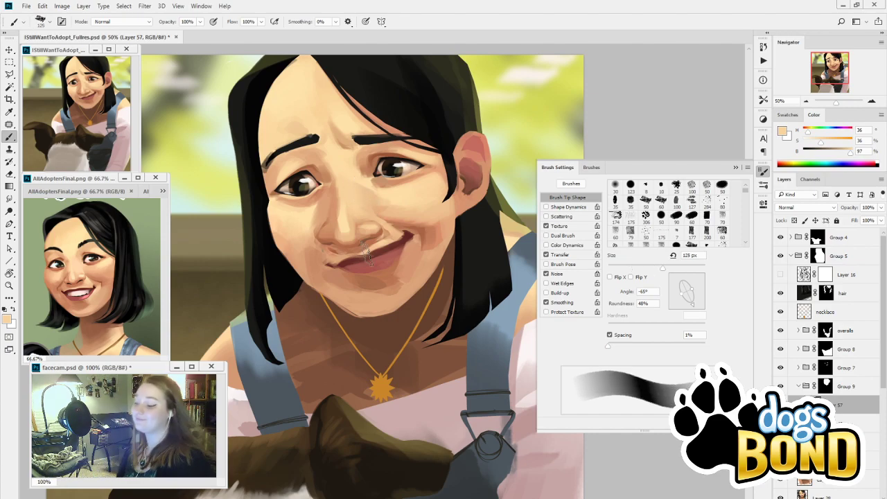
Blend the cheek beside the mouth corner with sampled orange-brown tones, enlarging the brush to 60 px
{"action": "key", "text": "i"}
{"action": "left_click", "coordinate": [427, 241]}
{"action": "key", "text": "b"}
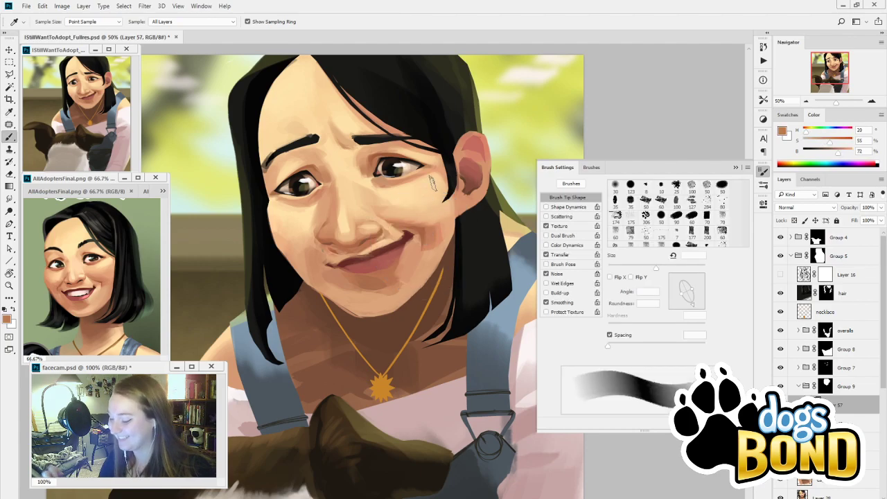
{"action": "key", "text": "i"}
{"action": "left_click", "coordinate": [425, 242]}
{"action": "key", "text": "b"}
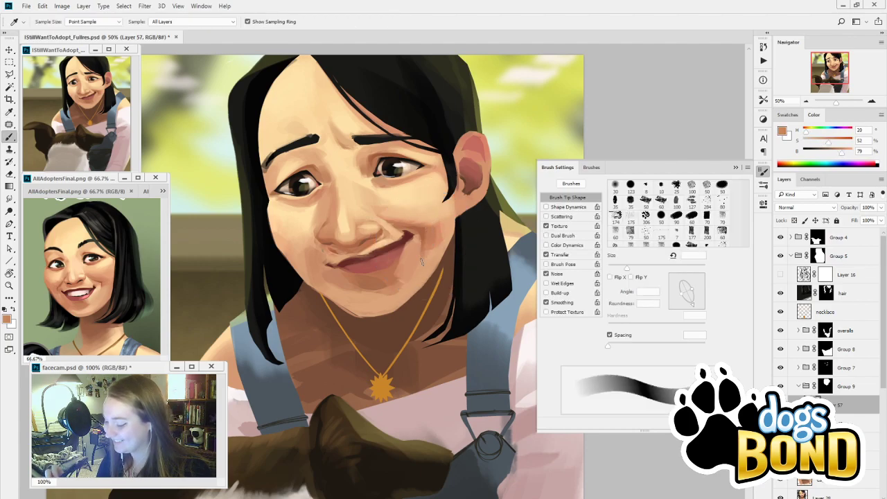
{"action": "key", "text": "i"}
{"action": "left_click", "coordinate": [438, 243]}
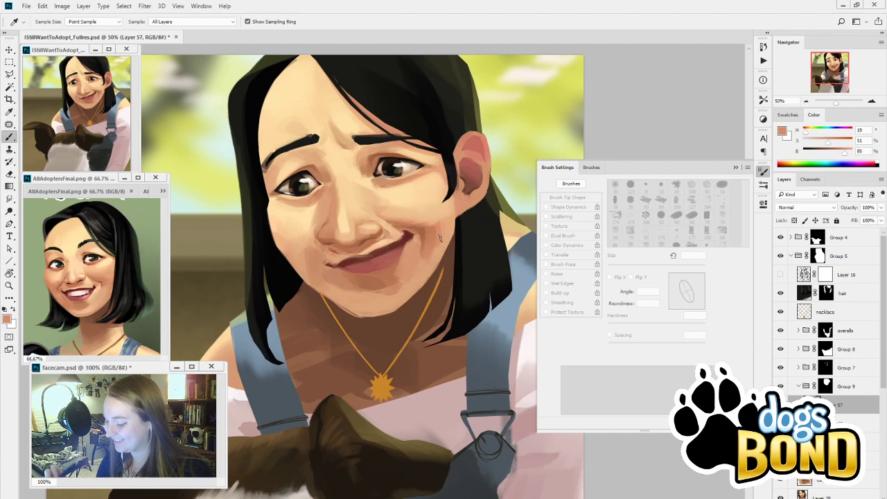
{"action": "key", "text": "b"}
{"action": "key", "text": "bracketright"}
{"action": "key", "text": "bracketright"}
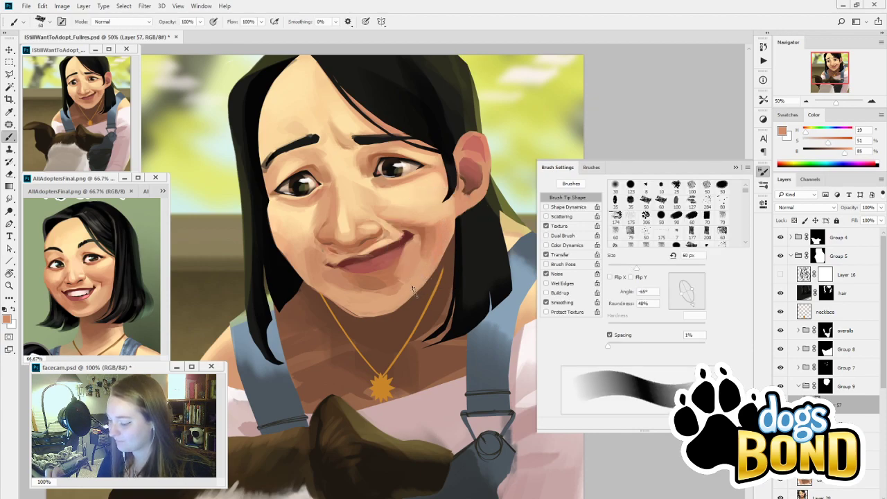
Refine the cheek around the smile crease with sampled peach and tan tones and a 45 px brush
{"action": "key", "text": "i"}
{"action": "left_click", "coordinate": [419, 235]}
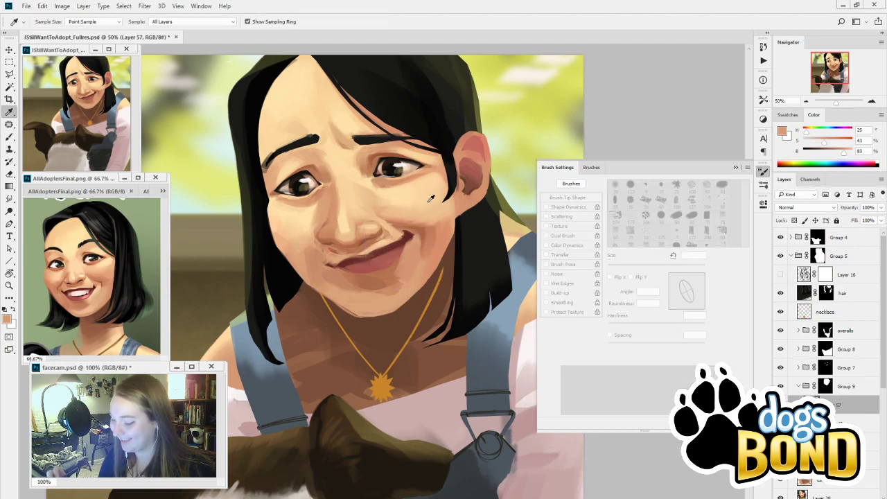
{"action": "key", "text": "b"}
{"action": "key", "text": "i"}
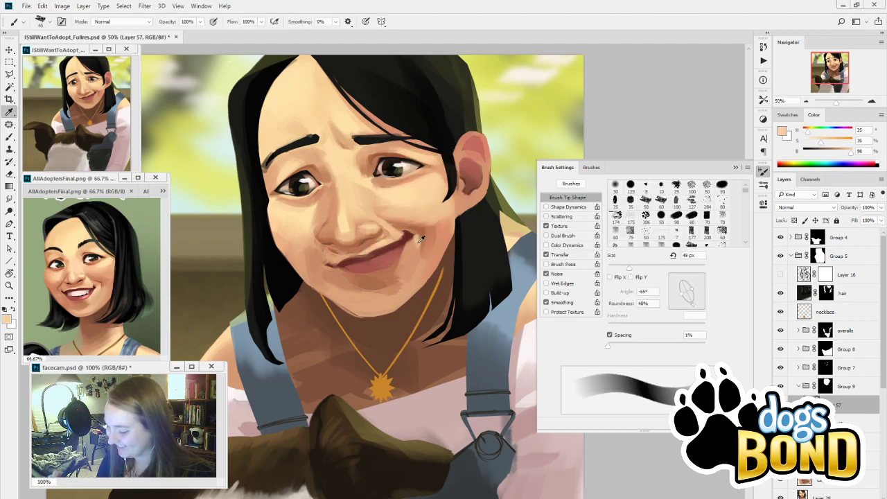
{"action": "left_click", "coordinate": [424, 233]}
{"action": "left_click", "coordinate": [438, 236]}
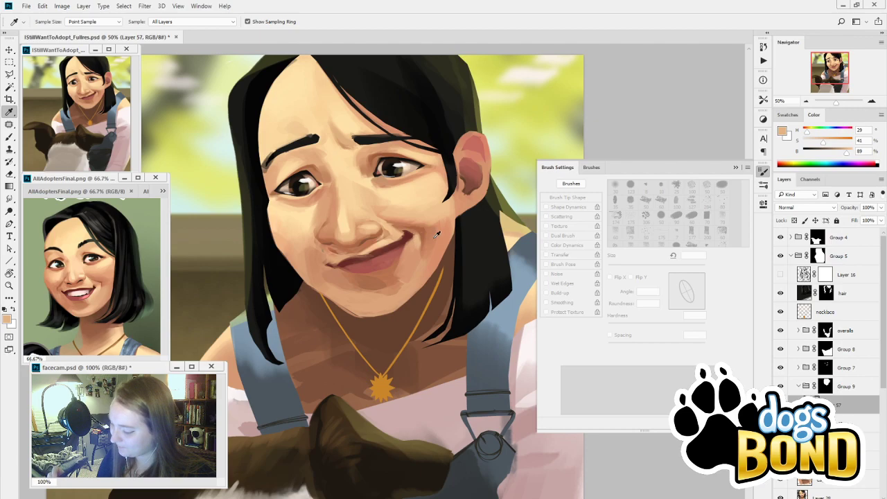
{"action": "key", "text": "b"}
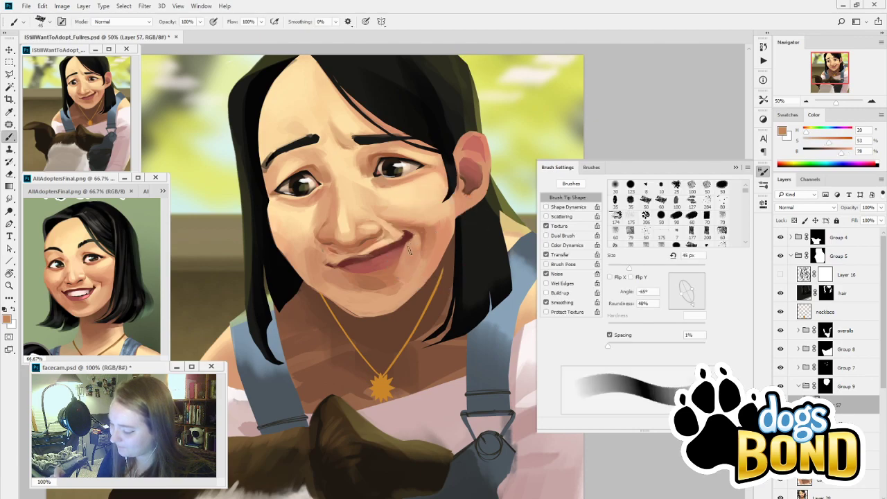
Smooth the chin and lower cheek below the mouth corner with sampled orange-peach and a 70 px brush
{"action": "key", "text": "bracketright"}
{"action": "key", "text": "bracketright"}
{"action": "key", "text": "bracketright"}
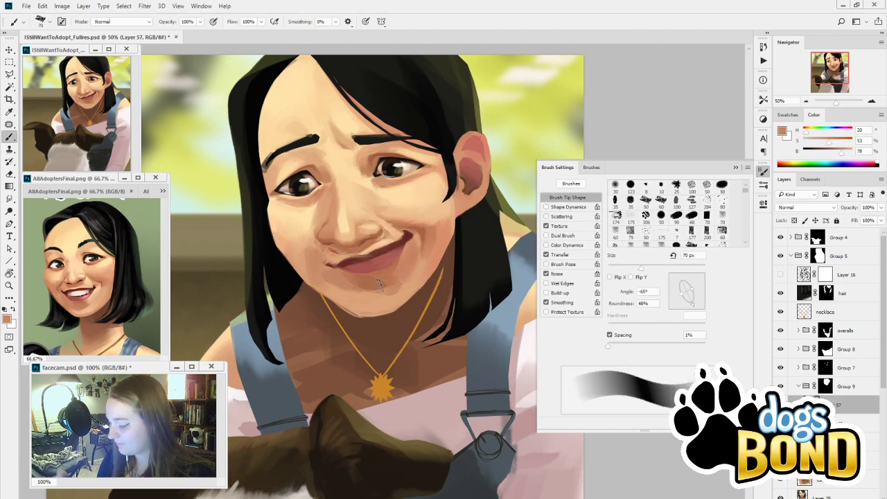
{"action": "key", "text": "i"}
{"action": "left_click", "coordinate": [421, 271]}
{"action": "key", "text": "b"}
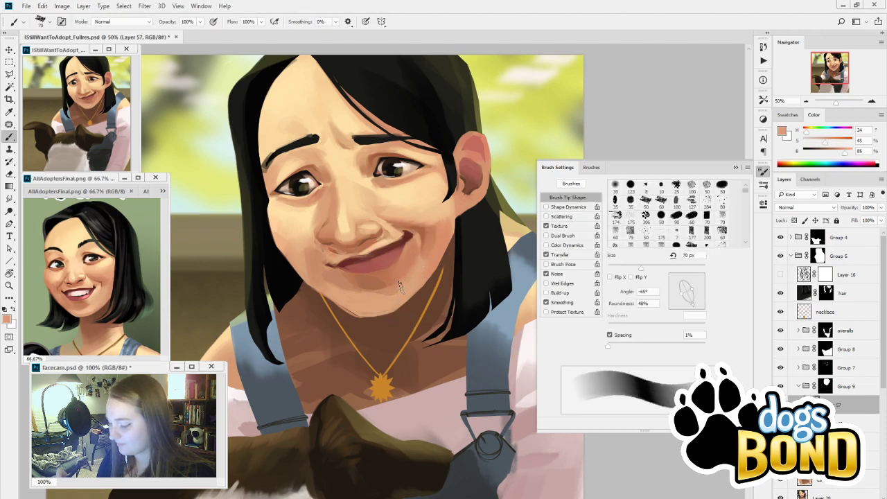
Blend the skin between the nostril and the mouth corner with sampled peach-orange, using 30 px and 60 px brushes
{"action": "key", "text": "i"}
{"action": "left_click", "coordinate": [397, 227]}
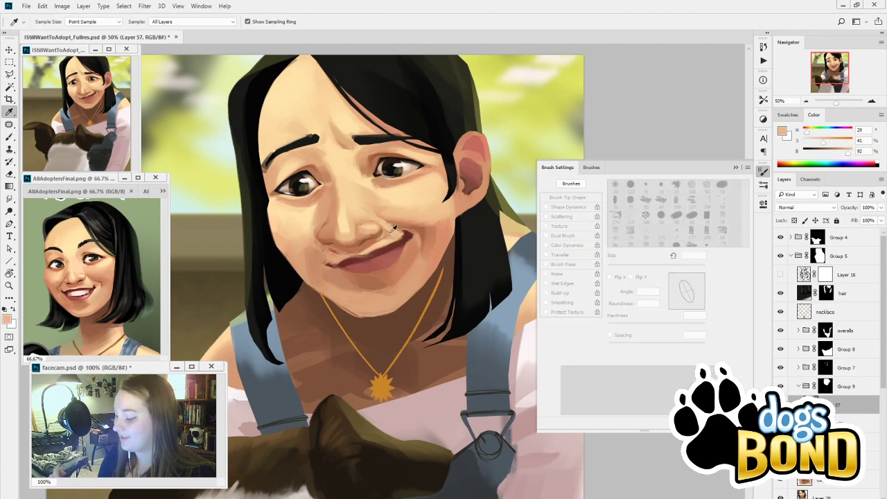
{"action": "left_click", "coordinate": [397, 215]}
{"action": "key", "text": "bracketleft"}
{"action": "key", "text": "bracketleft"}
{"action": "key", "text": "bracketleft"}
{"action": "key", "text": "bracketleft"}
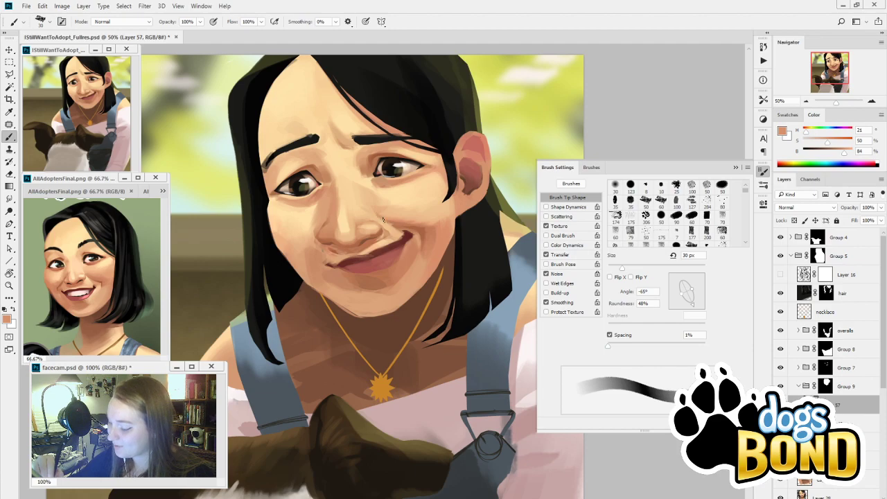
{"action": "key", "text": "bracketright"}
{"action": "key", "text": "bracketright"}
{"action": "key", "text": "bracketright"}
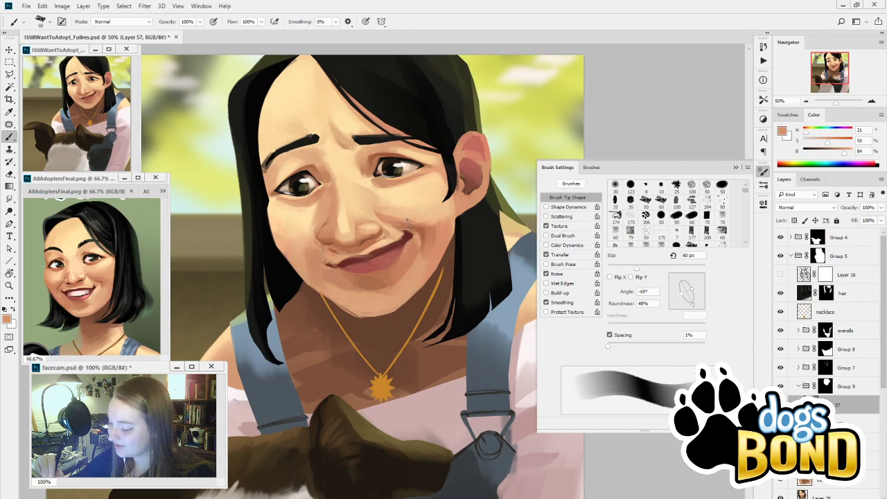
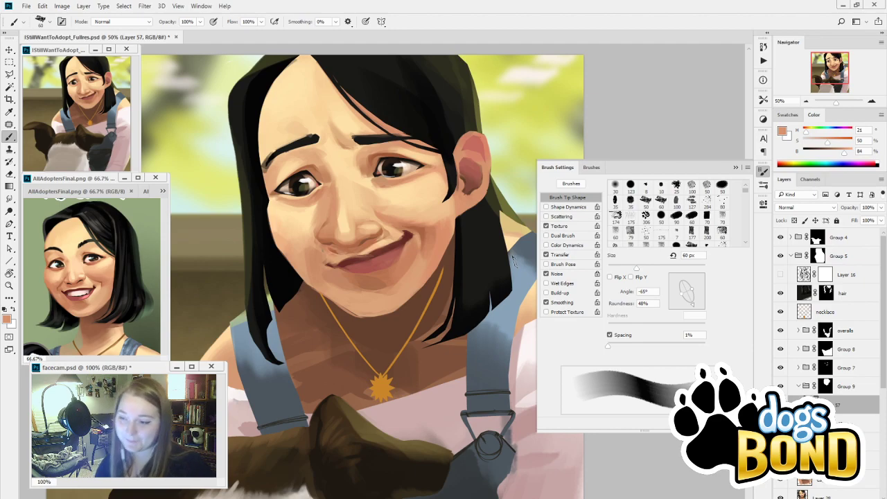
Touch up the smile crease with reddish brown sampled from the smiling reference portrait and a 15 px brush
{"action": "key", "text": "i"}
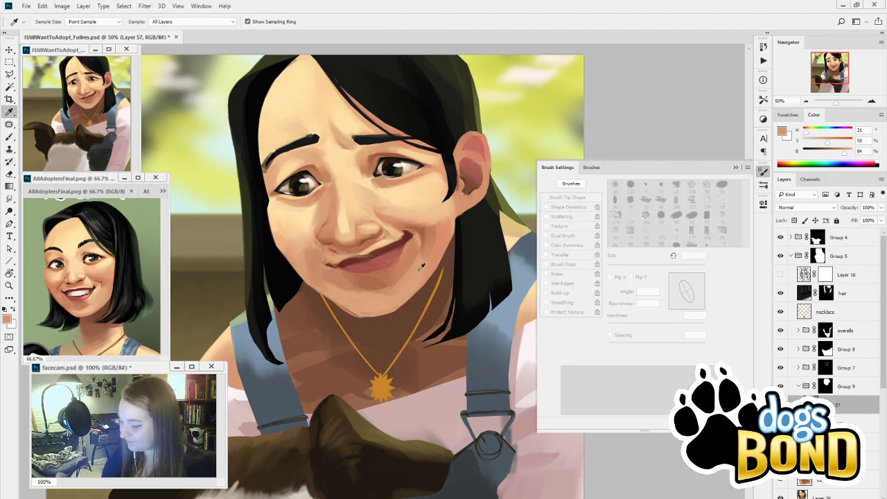
{"action": "left_click", "coordinate": [421, 233]}
{"action": "left_click", "coordinate": [133, 278]}
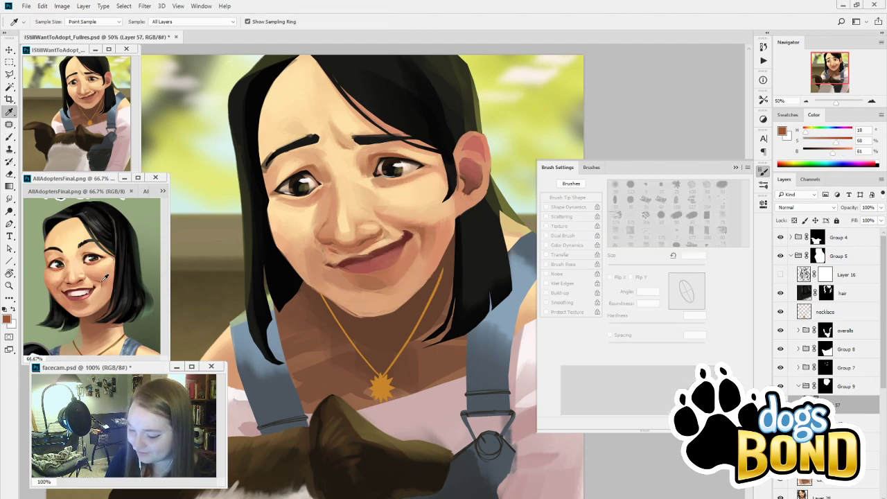
{"action": "key", "text": "b"}
{"action": "key", "text": "bracketleft"}
{"action": "key", "text": "bracketleft"}
{"action": "key", "text": "bracketleft"}
{"action": "key", "text": "bracketleft"}
{"action": "key", "text": "bracketleft"}
{"action": "key", "text": "bracketleft"}
{"action": "key", "text": "bracketleft"}
{"action": "key", "text": "bracketleft"}
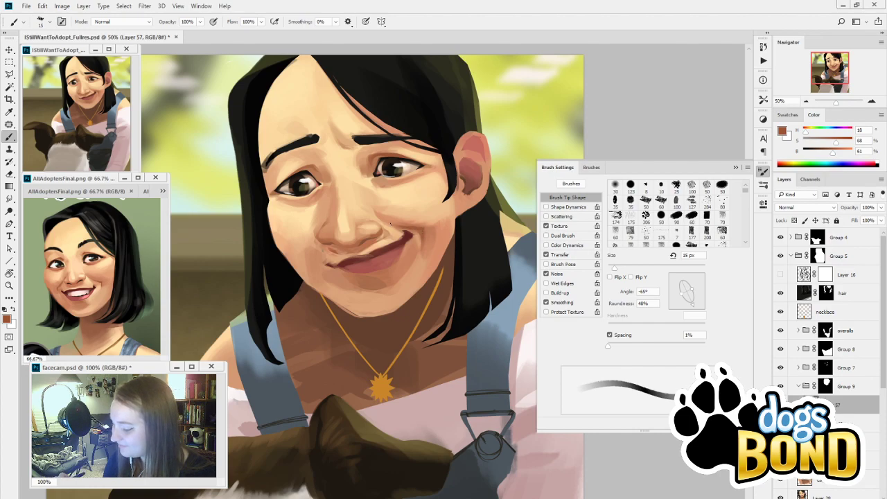
Soften the skin around the mouth corner with sampled orange and brown tones, using 50 px and 40 px brushes
{"action": "left_click", "coordinate": [406, 255], "text": "alt"}
{"action": "key", "text": "bracketright"}
{"action": "key", "text": "bracketright"}
{"action": "key", "text": "bracketright"}
{"action": "key", "text": "bracketright"}
{"action": "key", "text": "bracketright"}
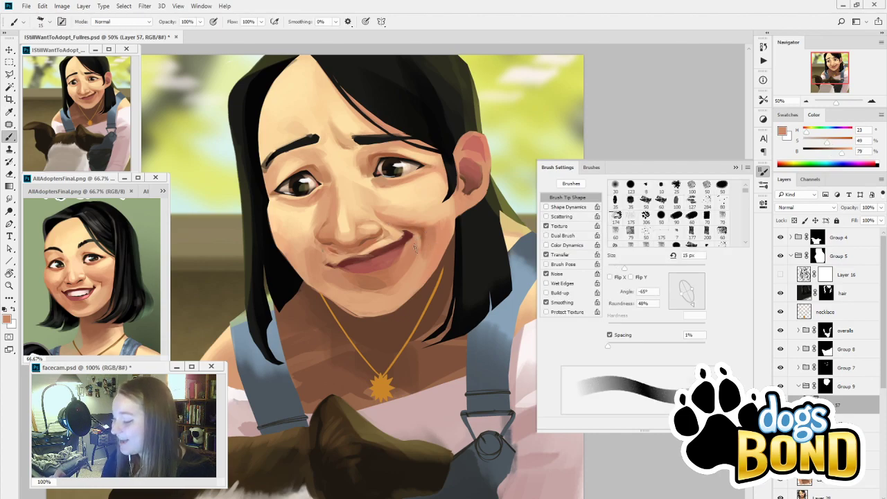
{"action": "key", "text": "bracketright"}
{"action": "left_click", "coordinate": [414, 237], "text": "alt"}
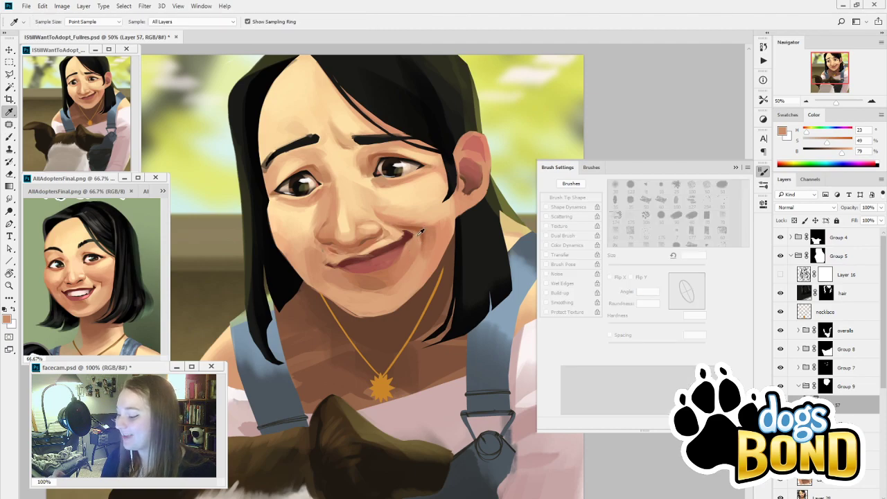
{"action": "left_click", "coordinate": [416, 235], "text": "alt"}
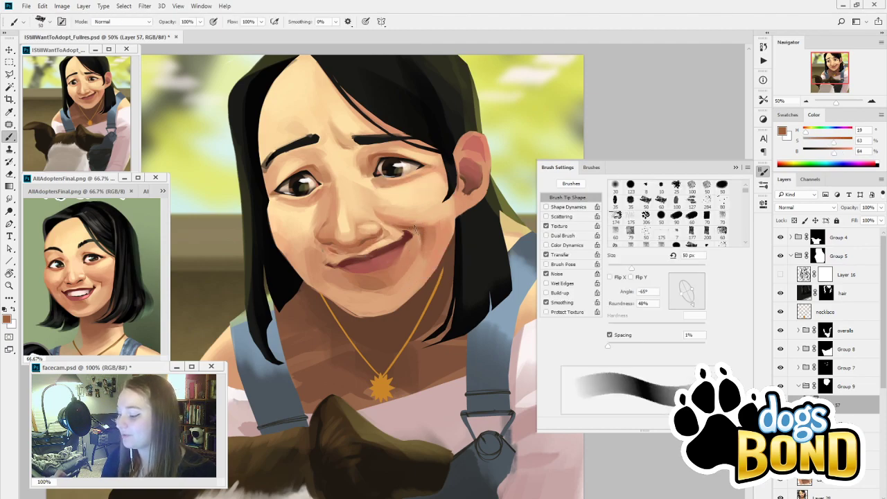
{"action": "key", "text": "bracketleft"}
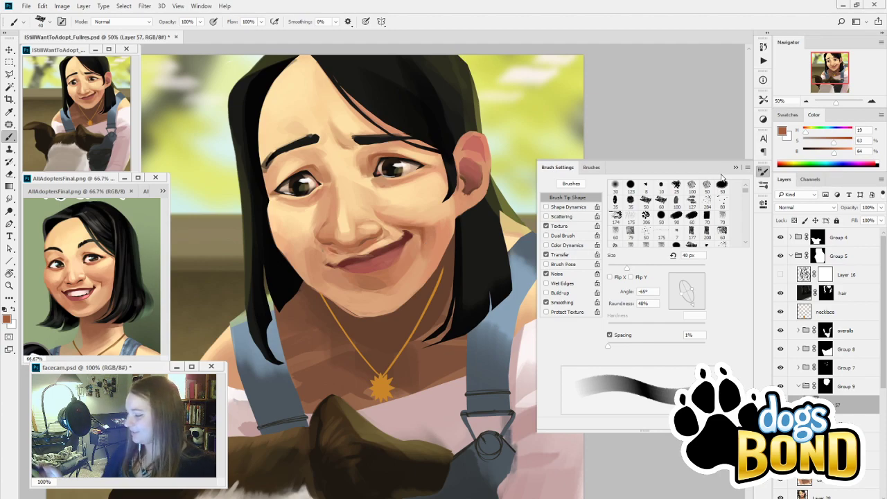
Hide the brush settings and touch up the skin under the lower lip with sampled peach
{"action": "left_click", "coordinate": [764, 171]}
{"action": "key", "text": "i"}
{"action": "left_click", "coordinate": [367, 287]}
{"action": "key", "text": "b"}
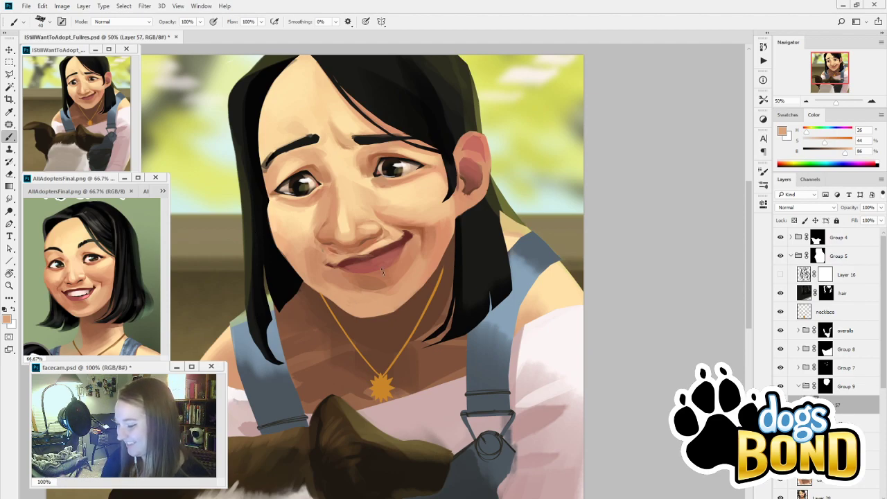
Refine the shadows and lid lines around both eyes with sampled reddish browns and a 15 px brush
{"action": "left_click", "coordinate": [374, 155], "text": "alt"}
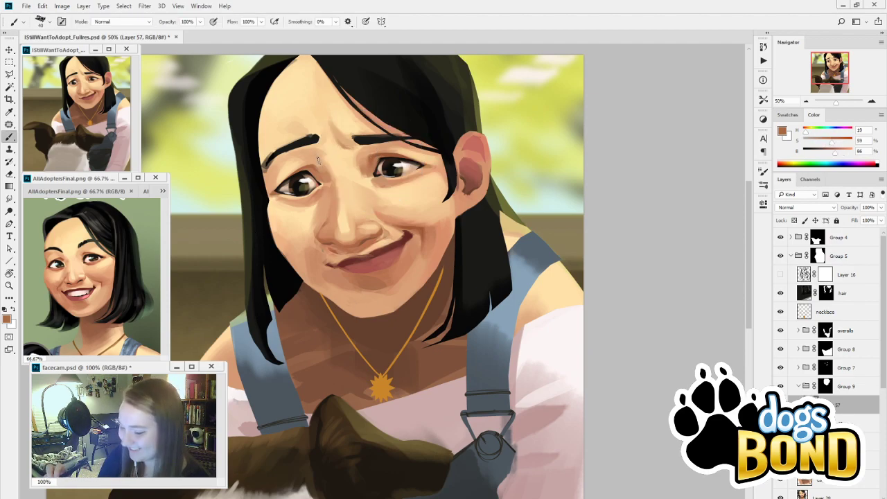
{"action": "key", "text": "i"}
{"action": "key", "text": "b"}
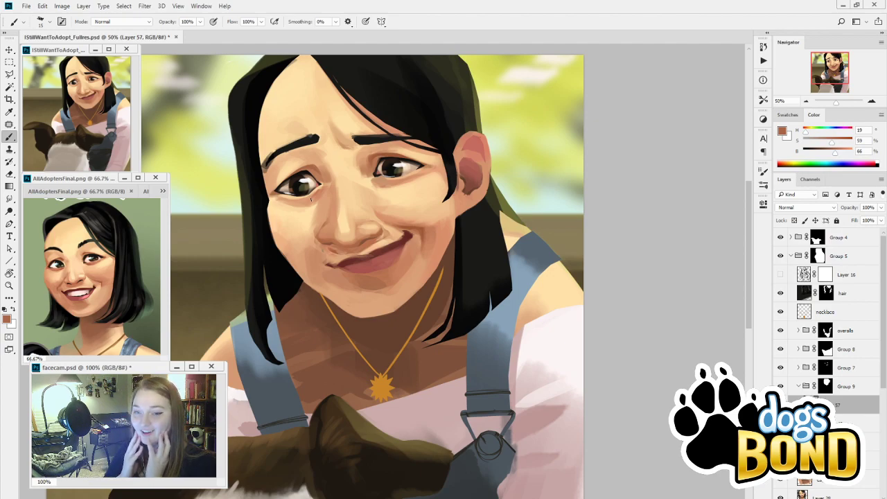
{"action": "key", "text": "i"}
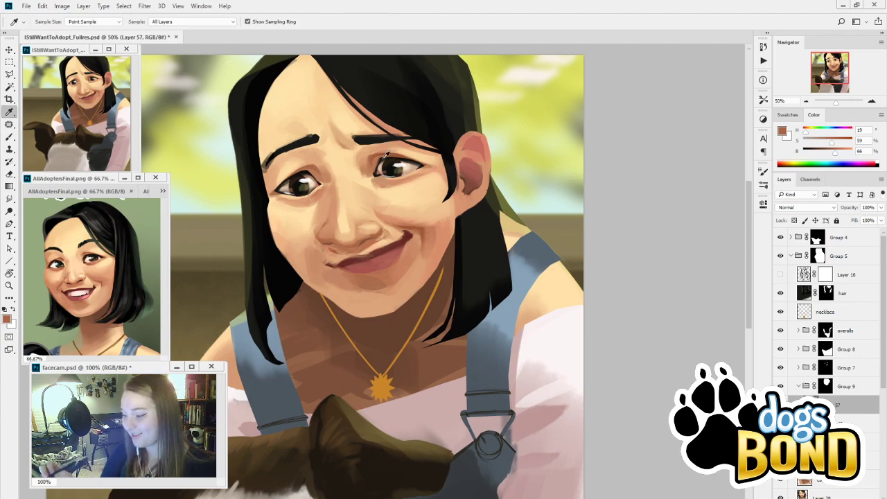
{"action": "left_click", "coordinate": [392, 154]}
{"action": "key", "text": "b"}
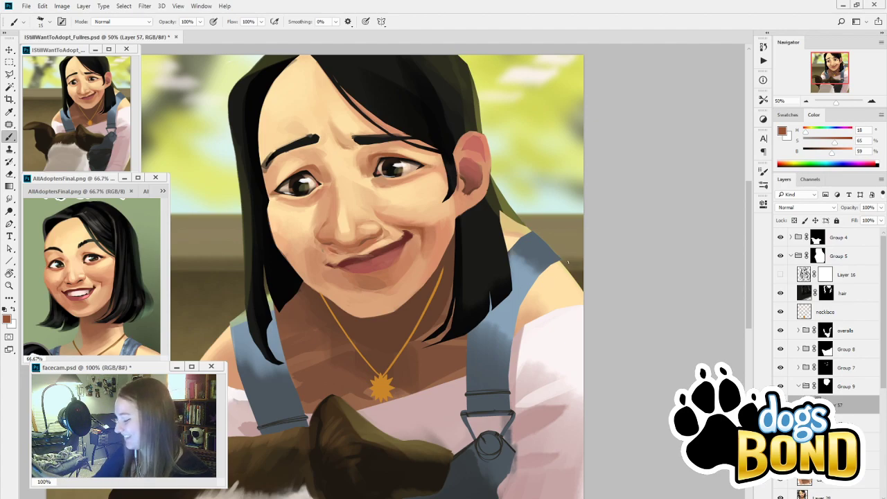
{"action": "key", "text": "i"}
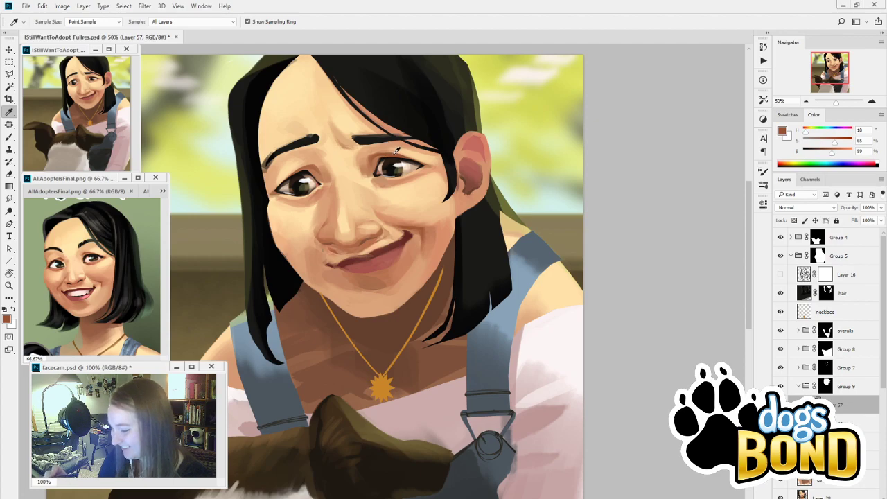
{"action": "left_click", "coordinate": [397, 150]}
{"action": "key", "text": "b"}
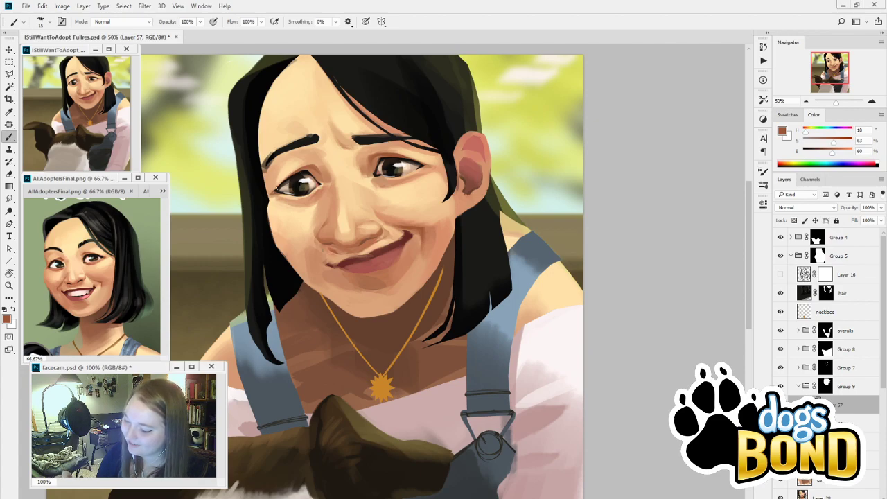
Smooth the skin on the forehead and temple with sampled peach and pale yellow tones, using a 125 px brush
{"action": "key", "text": "bracketright"}
{"action": "key", "text": "bracketright"}
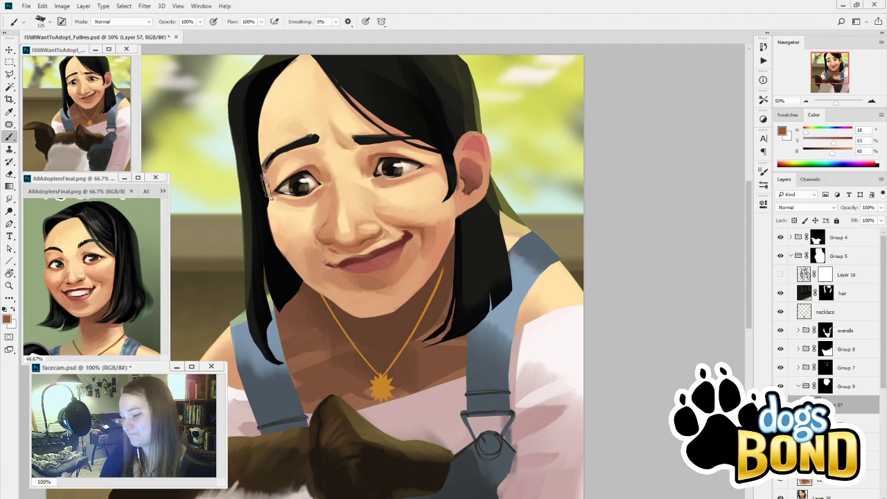
{"action": "left_click_drag", "start_coordinate": [372, 335], "coordinate": [396, 439]}
{"action": "key", "text": "alt"}
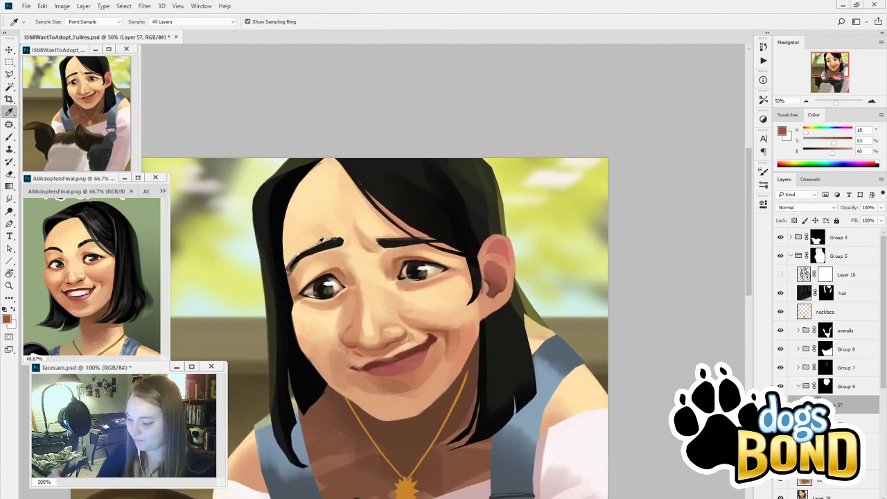
{"action": "left_click", "coordinate": [391, 219], "text": "alt"}
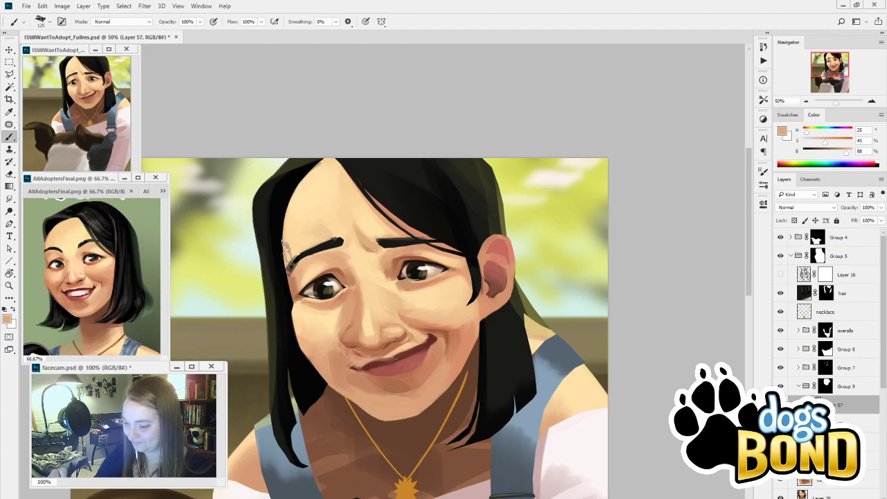
{"action": "left_click", "coordinate": [303, 214], "text": "alt"}
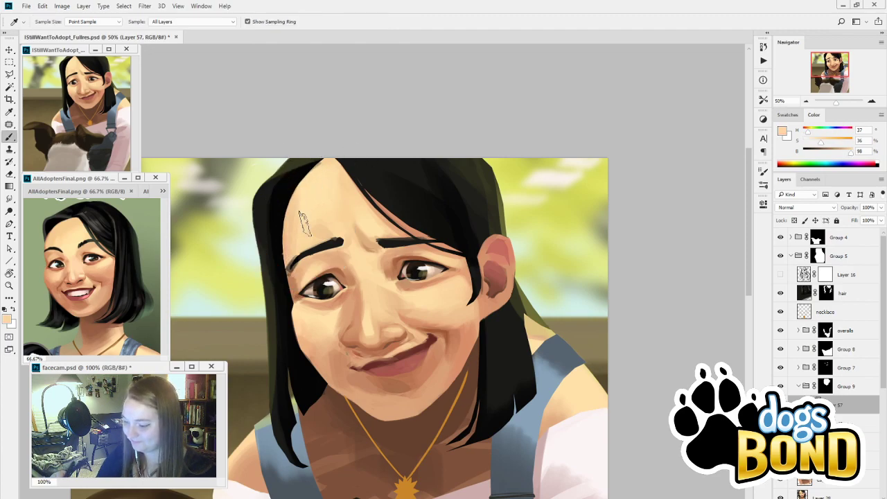
{"action": "left_click", "coordinate": [305, 205], "text": "alt"}
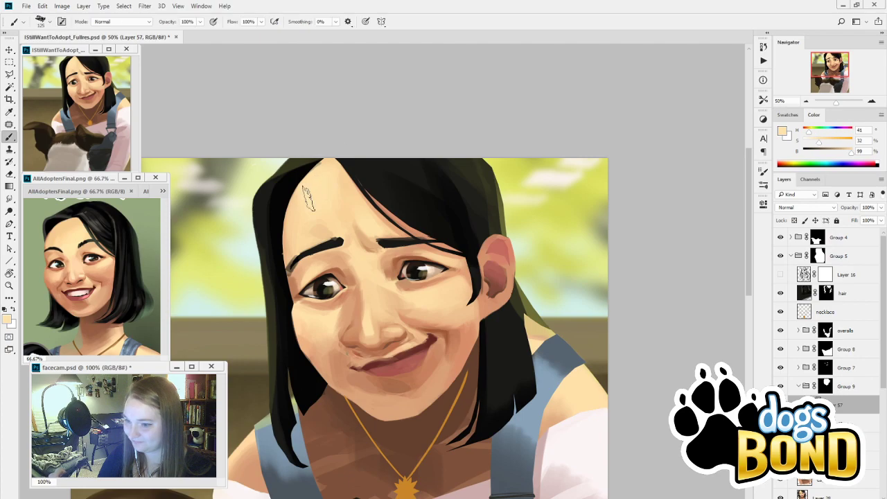
{"action": "left_click_drag", "start_coordinate": [498, 368], "coordinate": [471, 346]}
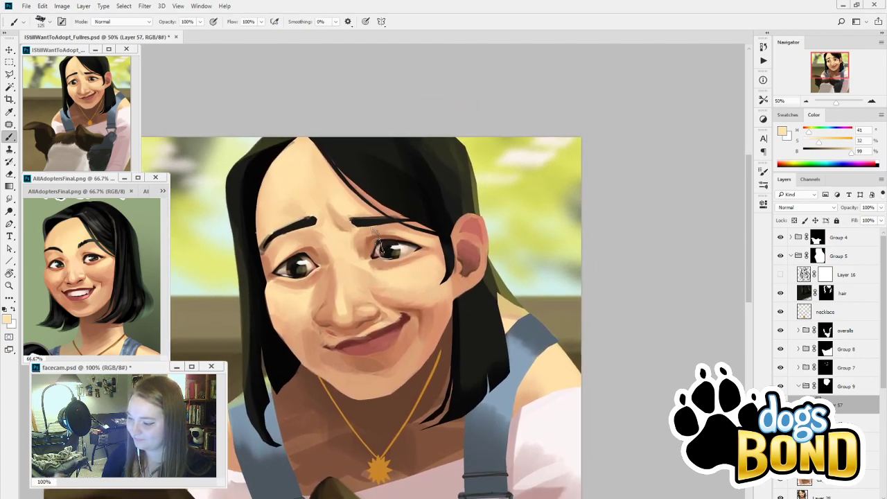
{"action": "left_click", "coordinate": [321, 161], "text": "alt"}
Show the brush settings and enlarge the brush to 400 px
{"action": "left_click", "coordinate": [763, 172]}
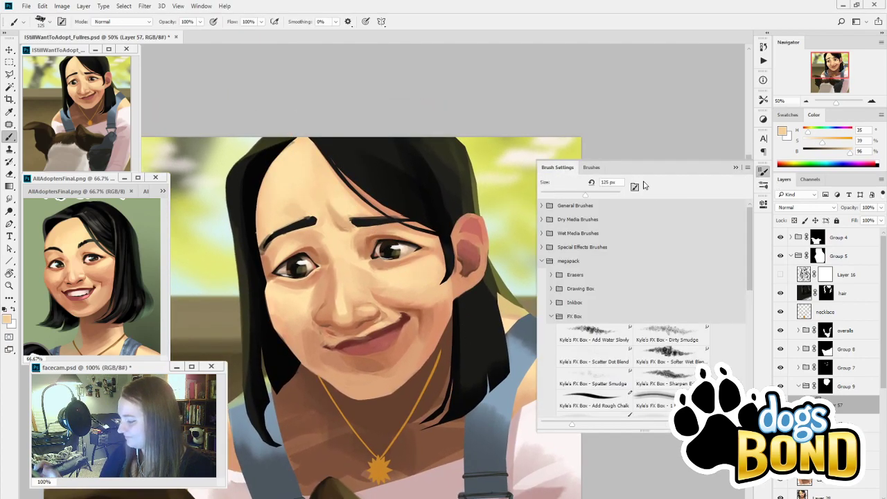
{"action": "key", "text": "]"}
{"action": "key", "text": "]"}
{"action": "key", "text": "]"}
{"action": "key", "text": "]"}
{"action": "key", "text": "]"}
{"action": "key", "text": "]"}
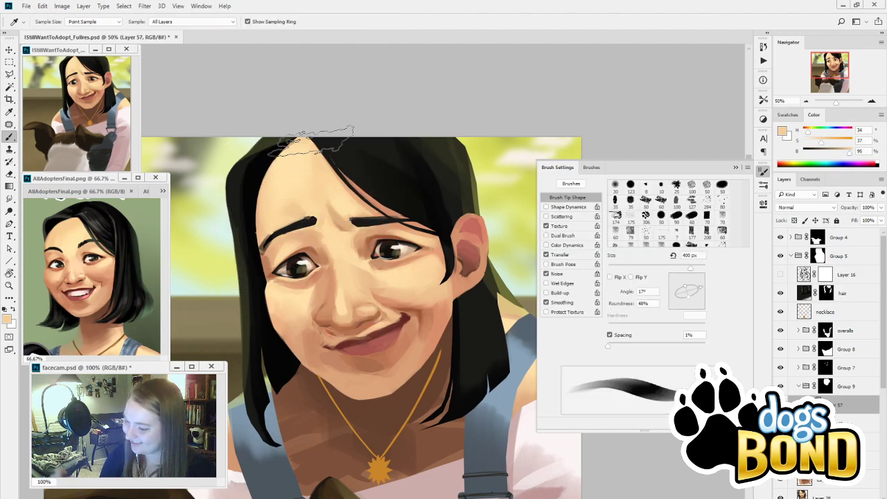
Blend the forehead with sampled peach and tan tones using the 400 px brush, and hide the brush settings
{"action": "left_click", "coordinate": [315, 149], "text": "alt"}
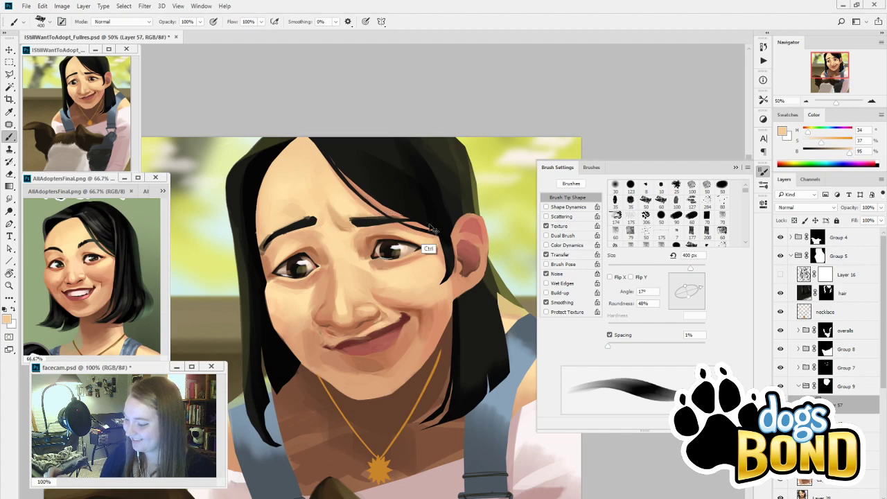
{"action": "left_click", "coordinate": [424, 253], "text": "alt"}
{"action": "left_click_drag", "start_coordinate": [316, 132], "coordinate": [305, 151]}
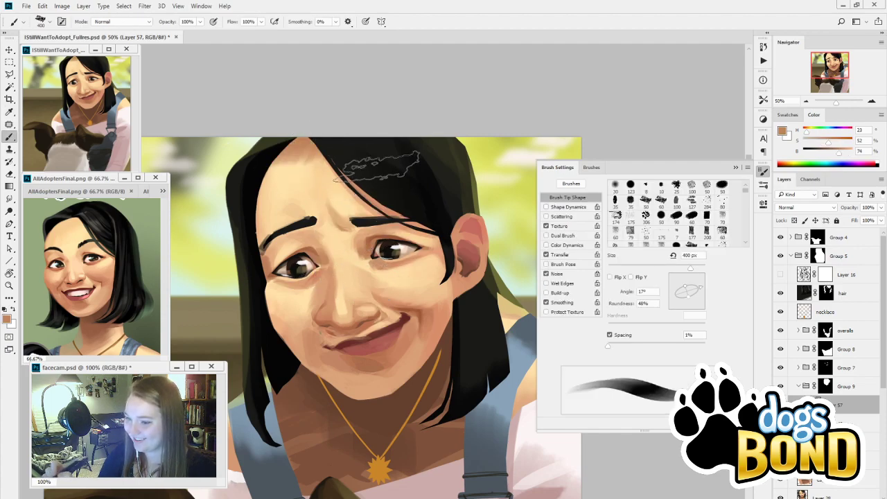
{"action": "key", "text": "ctrl+z"}
{"action": "left_click", "coordinate": [330, 186], "text": "alt"}
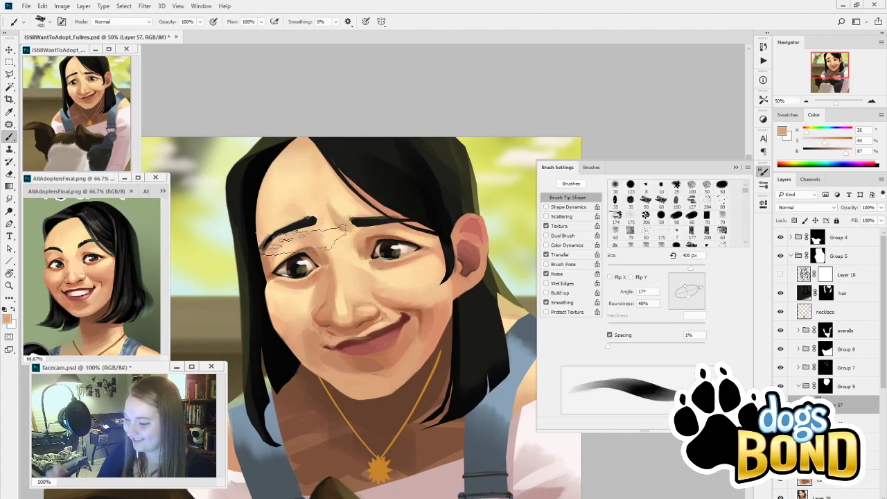
{"action": "left_click", "coordinate": [326, 163], "text": "alt"}
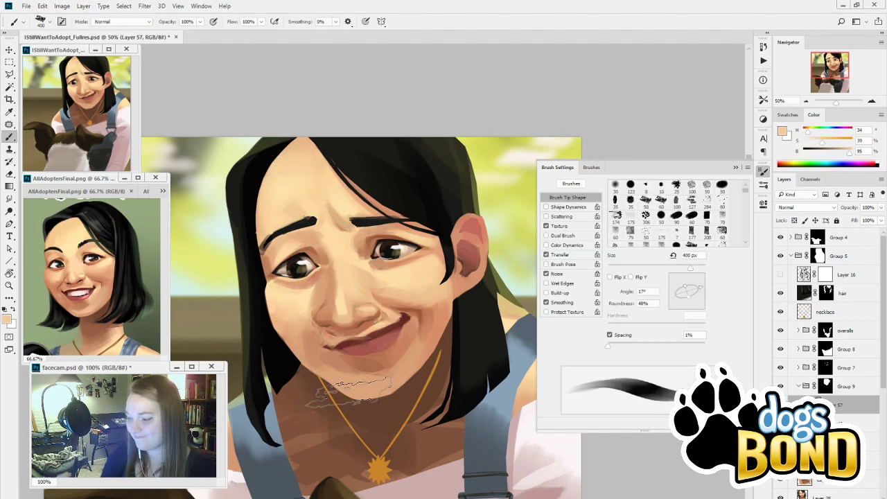
{"action": "left_click", "coordinate": [380, 206], "text": "alt"}
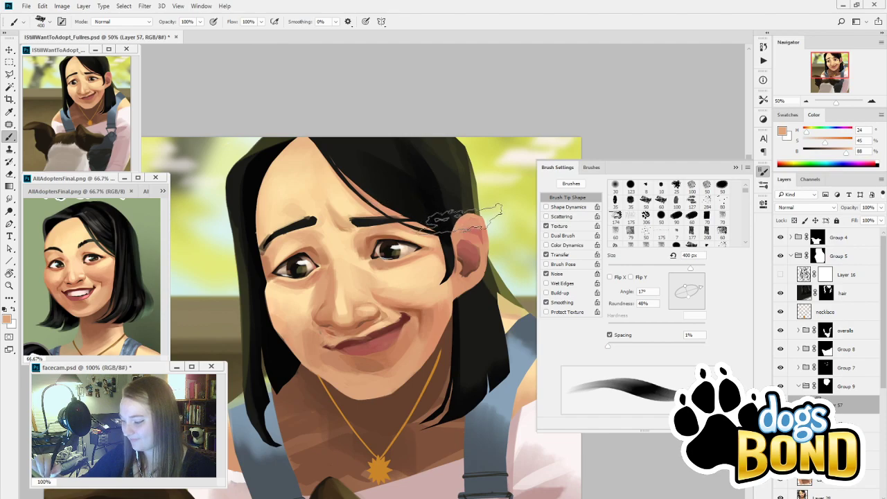
{"action": "left_click", "coordinate": [737, 167]}
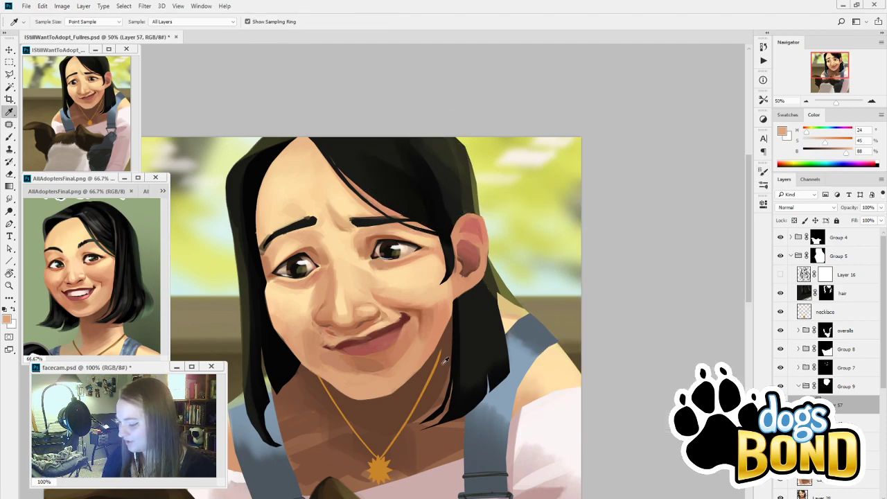
Try to touch up the ear with dark brown sampled from the neck shadow and a 50 px brush
{"action": "left_click", "coordinate": [443, 387], "text": "alt"}
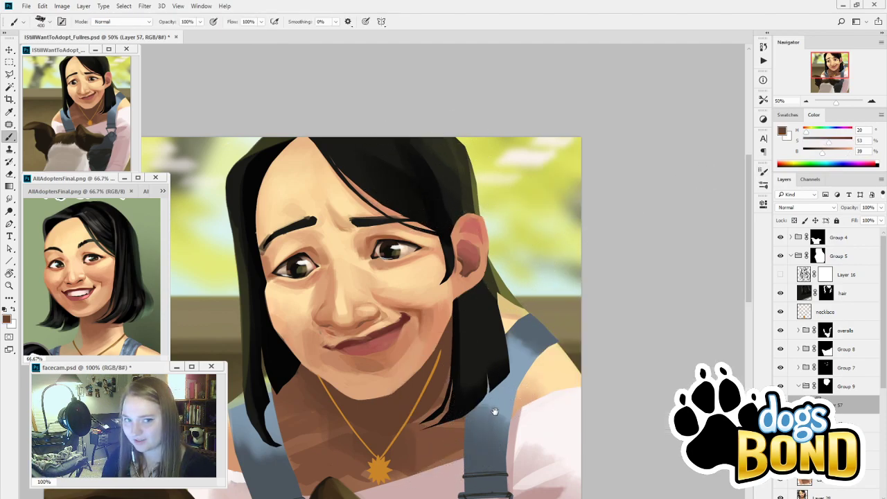
{"action": "left_click_drag", "start_coordinate": [494, 406], "coordinate": [489, 345]}
{"action": "key", "text": "bracketleft"}
{"action": "key", "text": "bracketleft"}
{"action": "key", "text": "bracketleft"}
{"action": "key", "text": "bracketleft"}
{"action": "key", "text": "bracketleft"}
{"action": "key", "text": "bracketleft"}
{"action": "key", "text": "bracketleft"}
{"action": "key", "text": "bracketleft"}
{"action": "key", "text": "bracketleft"}
{"action": "key", "text": "bracketleft"}
{"action": "key", "text": "bracketleft"}
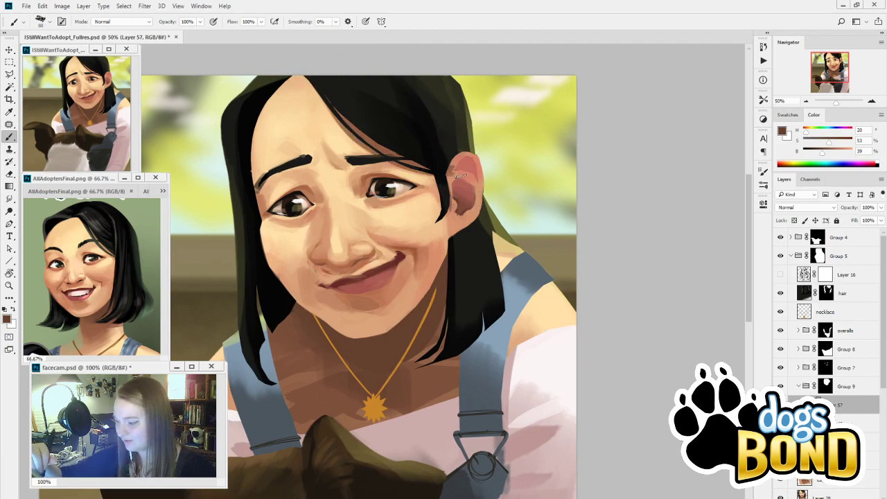
{"action": "key", "text": "ctrl+z"}
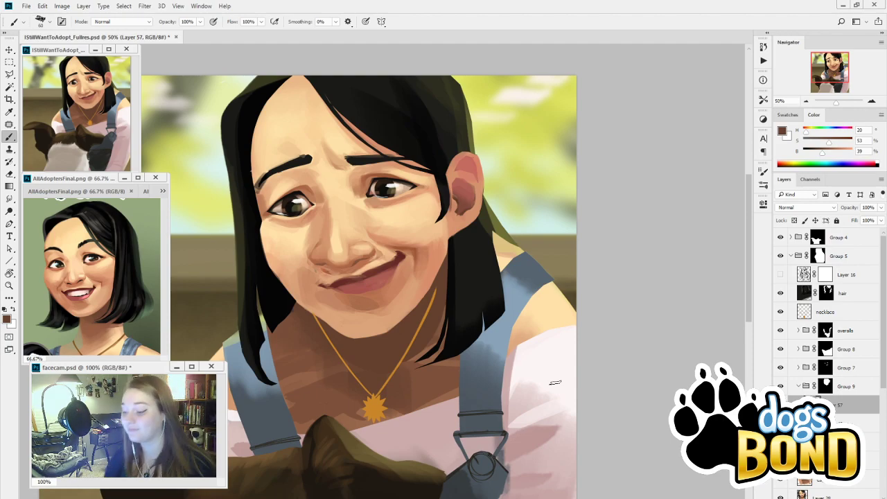
Refine the skin beside the nose and around the smile crease with sampled peach and orange-brown tones, using a 30 px brush
{"action": "left_click_drag", "start_coordinate": [402, 377], "coordinate": [447, 359]}
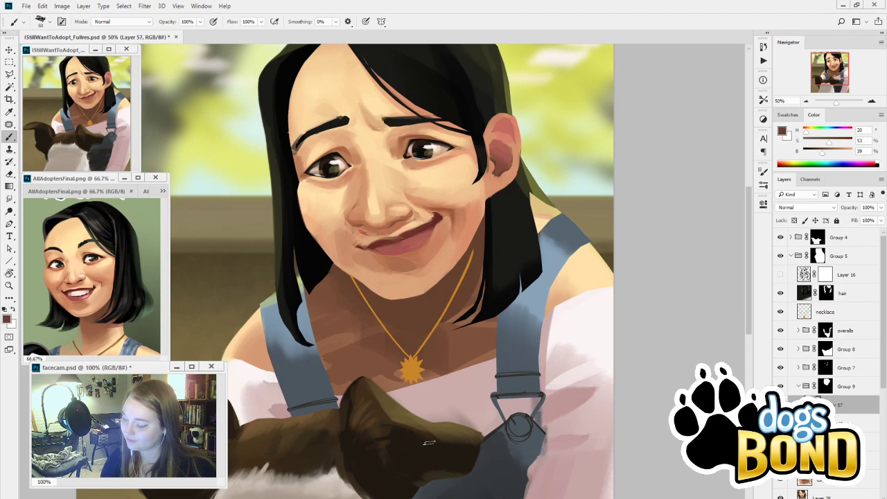
{"action": "left_click", "coordinate": [332, 102], "text": "alt"}
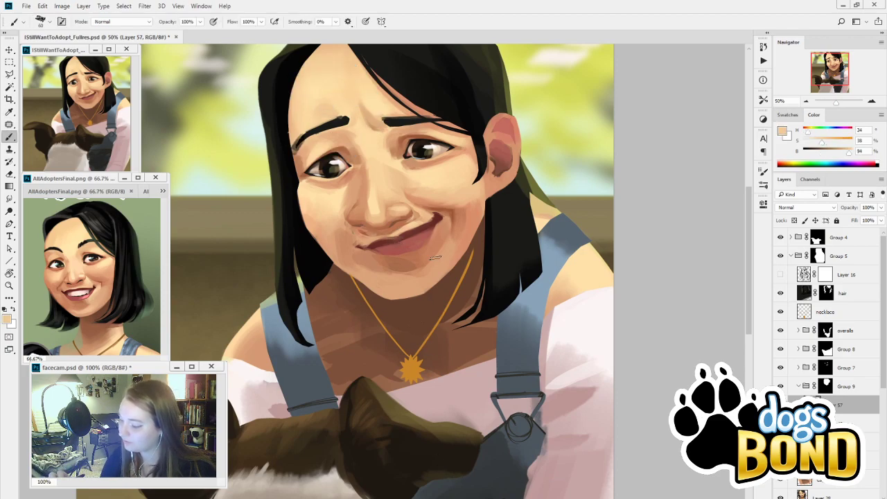
{"action": "left_click", "coordinate": [445, 168], "text": "alt"}
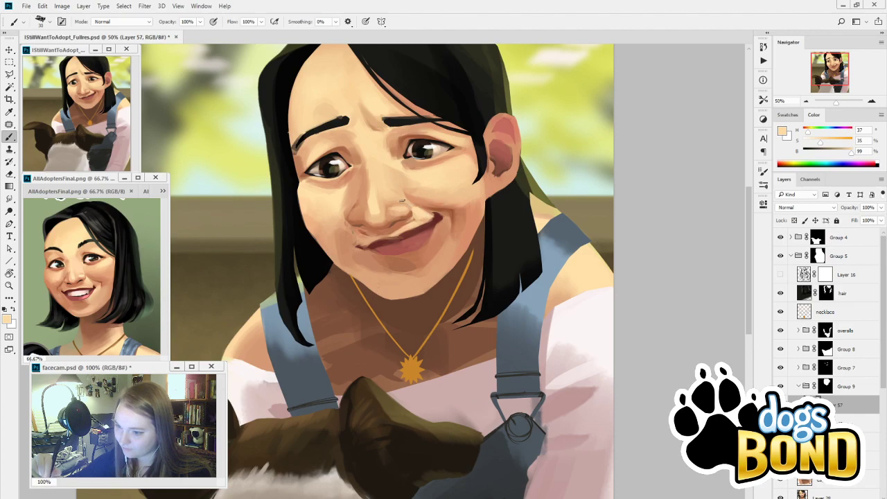
{"action": "left_click", "coordinate": [414, 207], "text": "alt"}
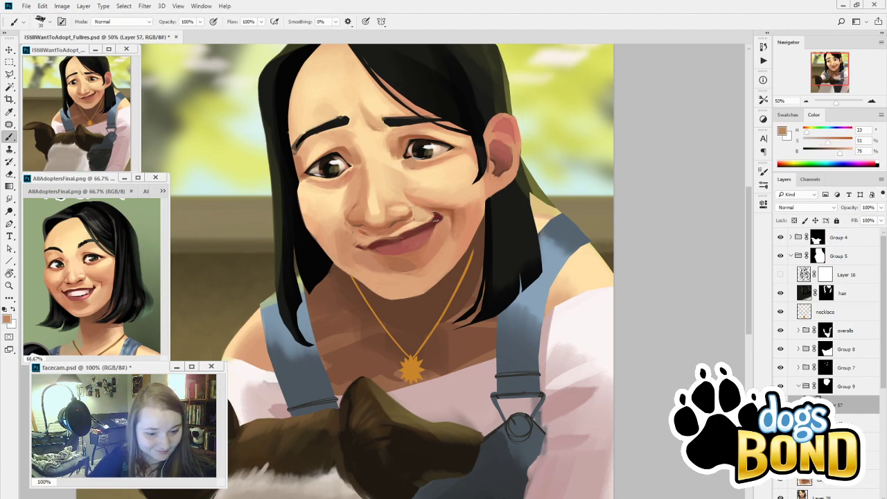
{"action": "left_click", "coordinate": [446, 217], "text": "alt"}
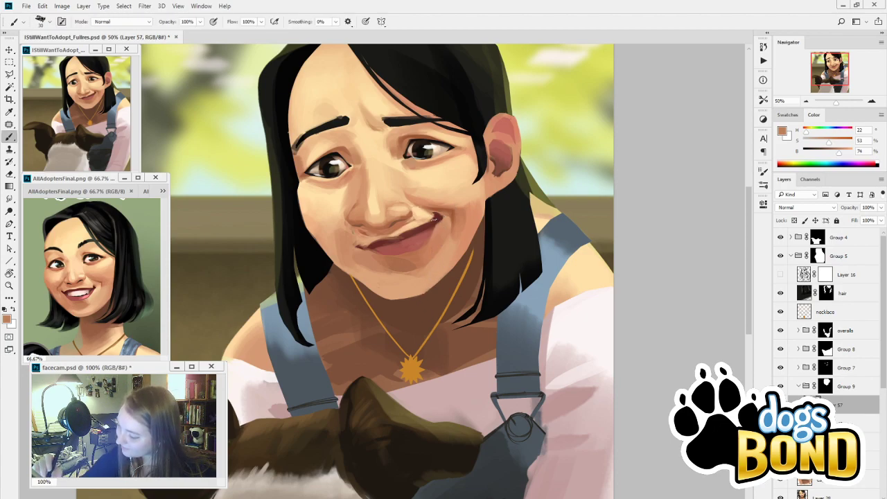
{"action": "left_click", "coordinate": [441, 215], "text": "alt"}
{"action": "left_click", "coordinate": [444, 213], "text": "alt"}
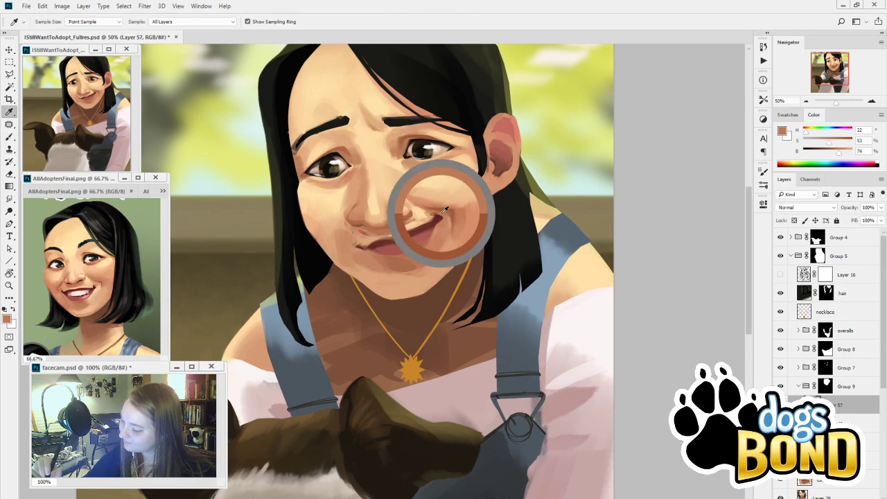
{"action": "left_click", "coordinate": [411, 215], "text": "alt"}
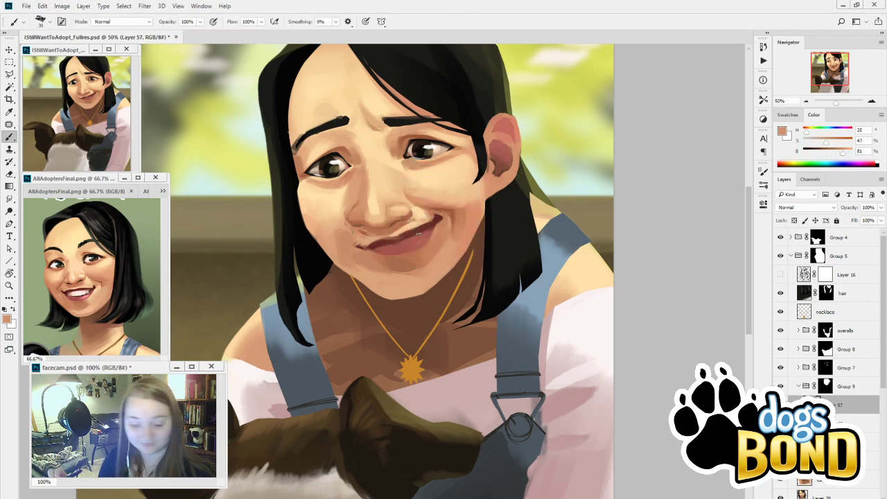
Lasso the underside of the nose and shade the selection with sampled reddish orange and a 100 px brush
{"action": "key", "text": "l"}
{"action": "mouse_move", "coordinate": [416, 216]}
{"action": "left_mouse_down"}
{"action": "mouse_move", "coordinate": [366, 240]}
{"action": "mouse_move", "coordinate": [348, 226]}
{"action": "mouse_move", "coordinate": [379, 234]}
{"action": "mouse_move", "coordinate": [414, 210]}
{"action": "left_mouse_up"}
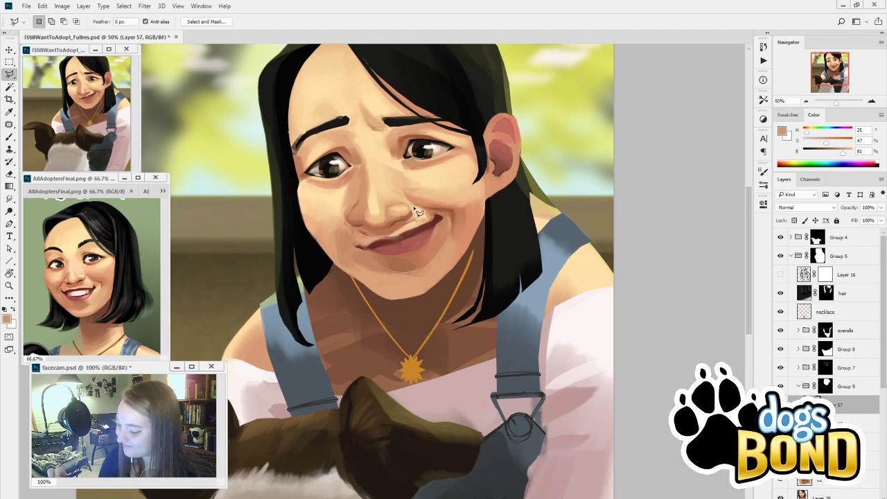
{"action": "key", "text": "i"}
{"action": "left_click", "coordinate": [397, 228]}
{"action": "key", "text": "b"}
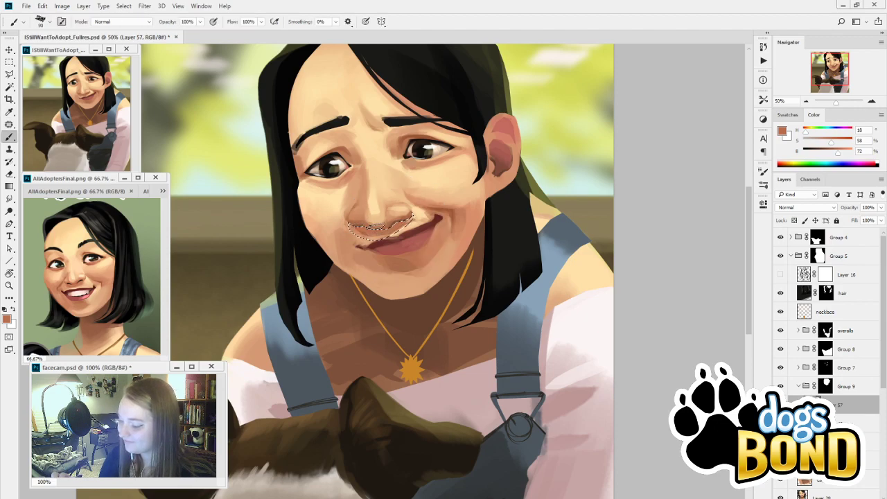
{"action": "key", "text": "bracketright"}
{"action": "key", "text": "bracketright"}
{"action": "key", "text": "bracketright"}
{"action": "key", "text": "bracketright"}
{"action": "key", "text": "bracketright"}
{"action": "key", "text": "bracketright"}
{"action": "key", "text": "bracketright"}
{"action": "key", "text": "bracketright"}
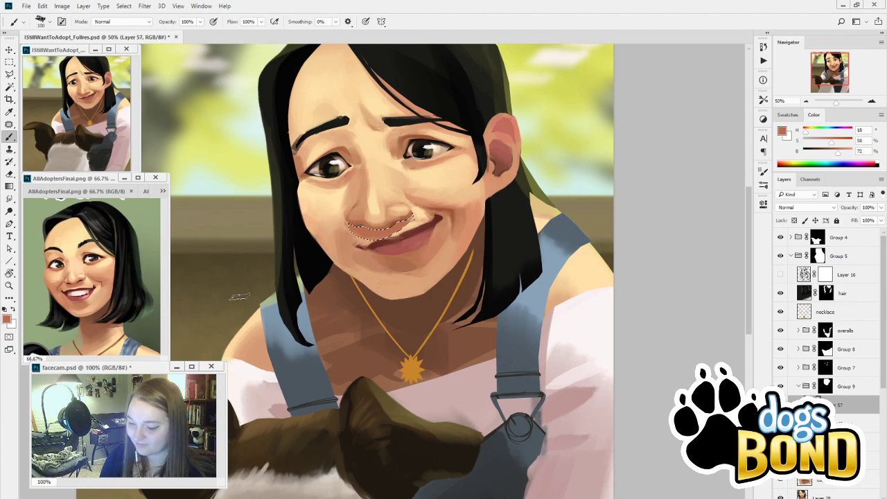
Deepen the selected shadow under the nose with sampled reddish brown and try a further stroke along the nostrils
{"action": "key", "text": "i"}
{"action": "left_click", "coordinate": [364, 229]}
{"action": "key", "text": "b"}
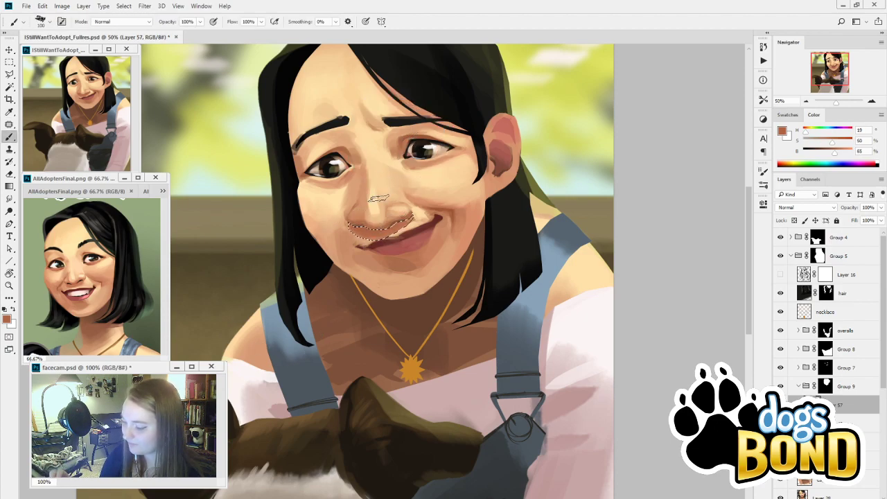
{"action": "left_click", "coordinate": [362, 221], "text": "alt"}
{"action": "left_click_drag", "start_coordinate": [360, 220], "coordinate": [392, 219]}
{"action": "key", "text": "ctrl+z"}
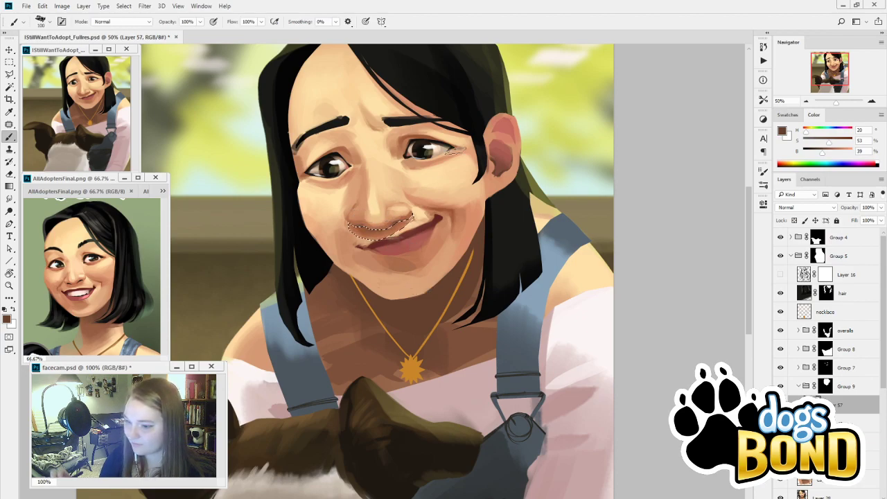
Deselect the nose area and clean up the edges below the nose with sampled tan and reddish brown, using a 30 px brush
{"action": "key", "text": "i"}
{"action": "left_click", "coordinate": [371, 220]}
{"action": "key", "text": "b"}
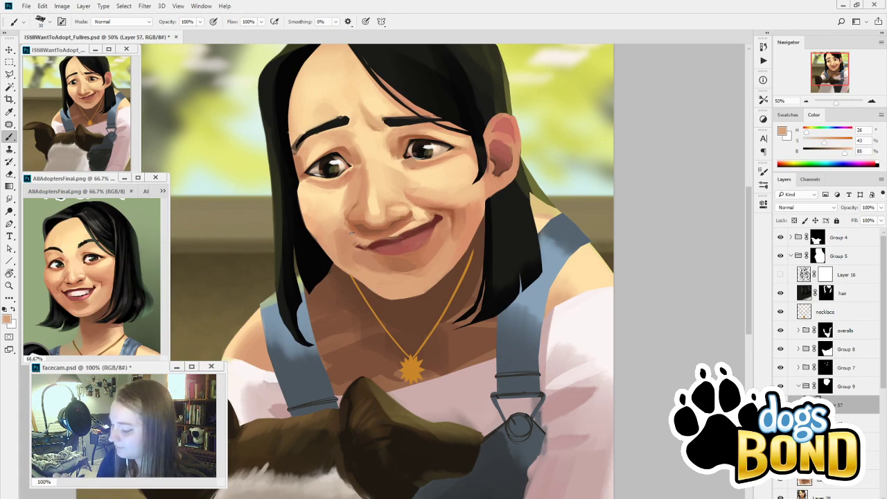
{"action": "key", "text": "i"}
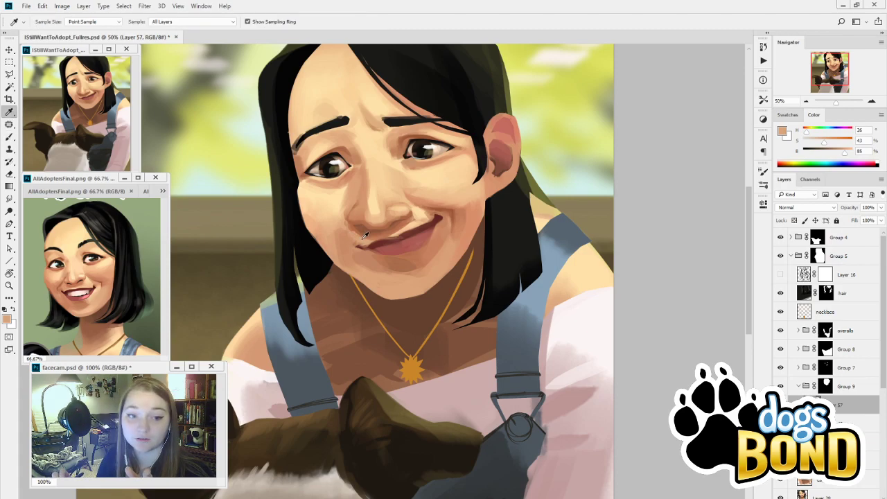
{"action": "left_click", "coordinate": [367, 239]}
{"action": "key", "text": "b"}
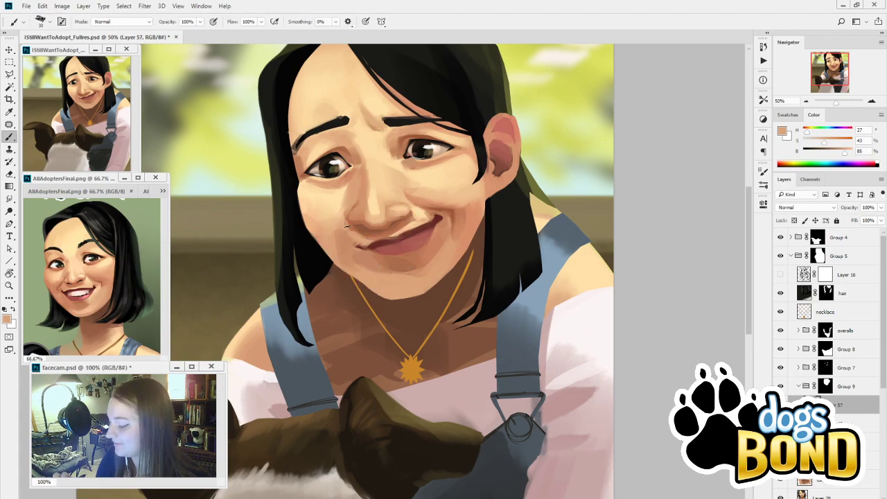
{"action": "key", "text": "i"}
{"action": "left_click", "coordinate": [409, 213]}
{"action": "key", "text": "b"}
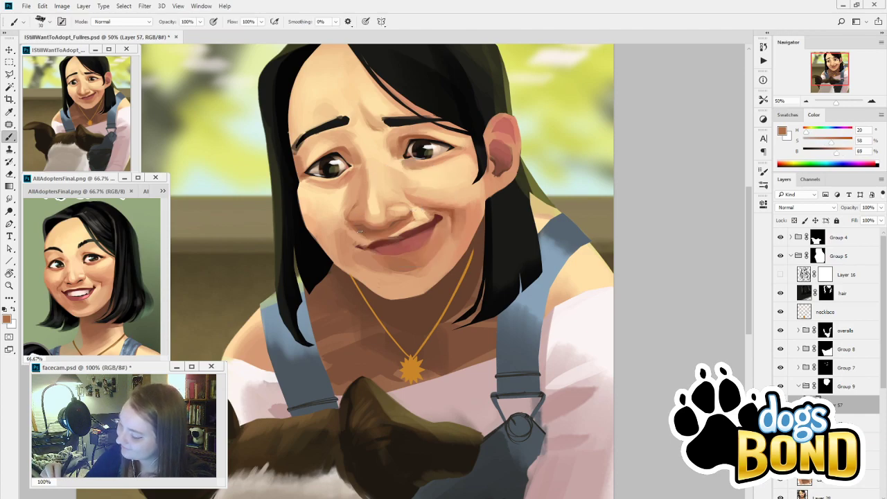
Soften the cheek beside the nose wing with light peach tones sampled from the surrounding skin
{"action": "key", "text": "i"}
{"action": "left_click", "coordinate": [344, 211]}
{"action": "key", "text": "b"}
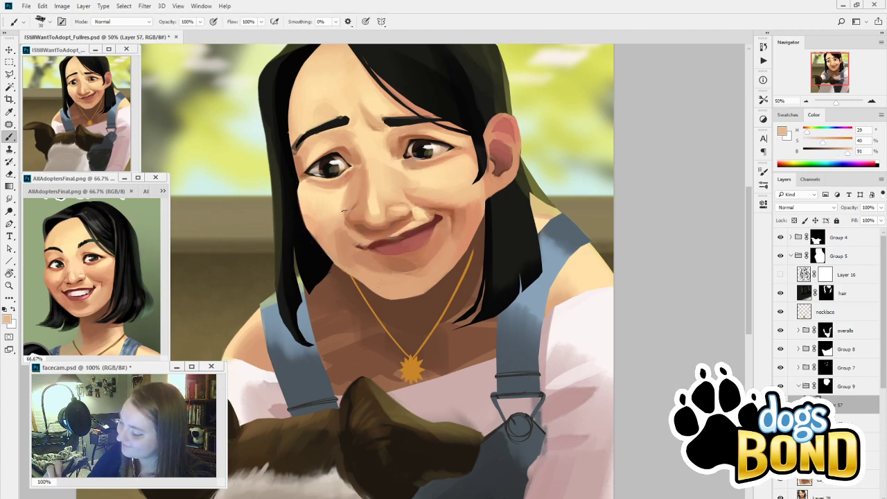
{"action": "key", "text": "i"}
{"action": "left_click", "coordinate": [332, 201]}
{"action": "key", "text": "b"}
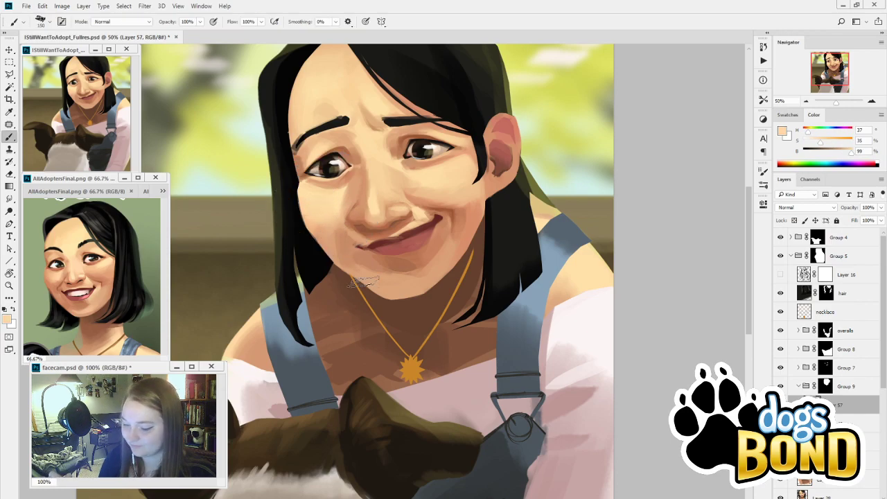
Sample tan from the left cheek and set the brush tip to a -25° angle and 80 px size
{"action": "key", "text": "i"}
{"action": "left_click", "coordinate": [326, 232]}
{"action": "key", "text": "b"}
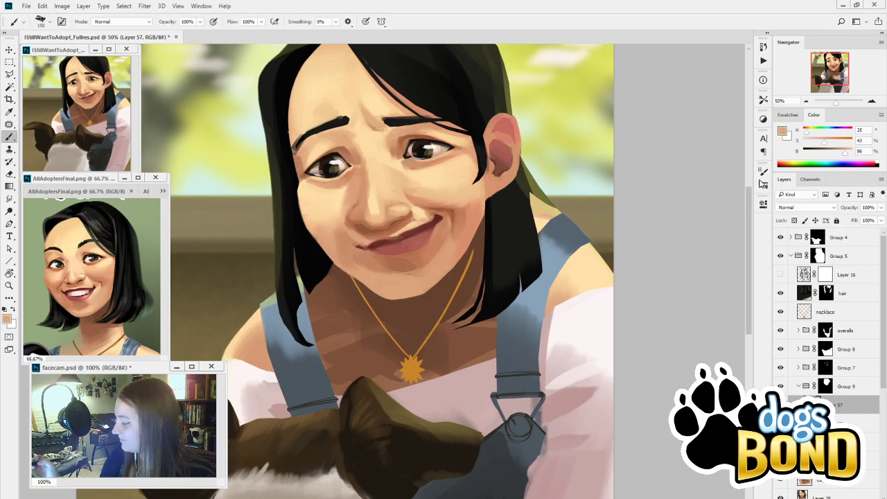
{"action": "left_click", "coordinate": [763, 185]}
{"action": "left_click", "coordinate": [565, 169]}
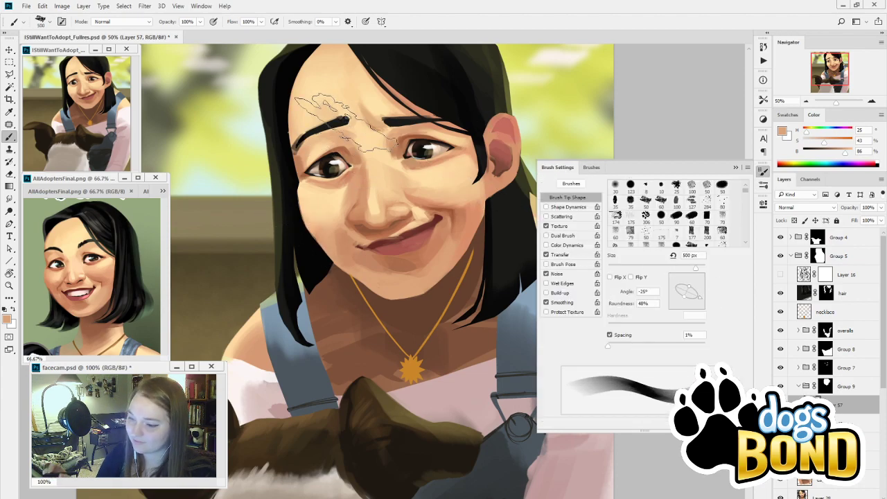
{"action": "key", "text": "bracketleft"}
{"action": "key", "text": "bracketleft"}
{"action": "key", "text": "bracketleft"}
{"action": "key", "text": "bracketleft"}
{"action": "key", "text": "bracketleft"}
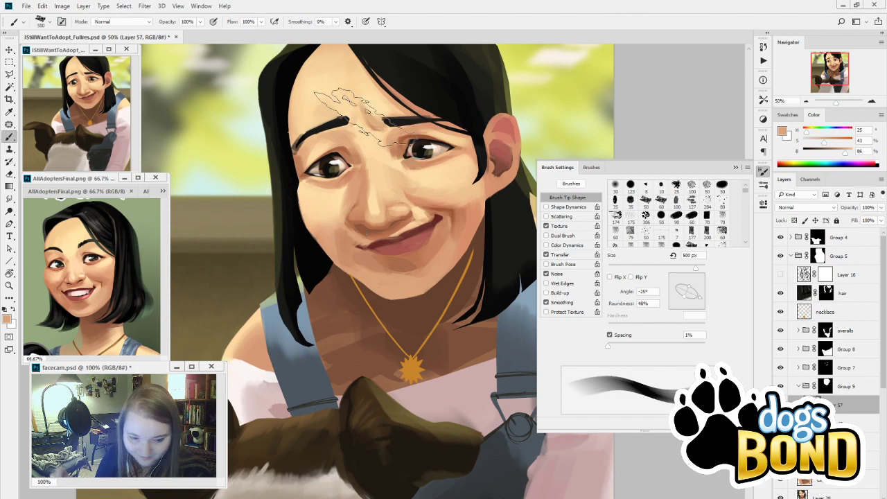
{"action": "key", "text": "bracketright"}
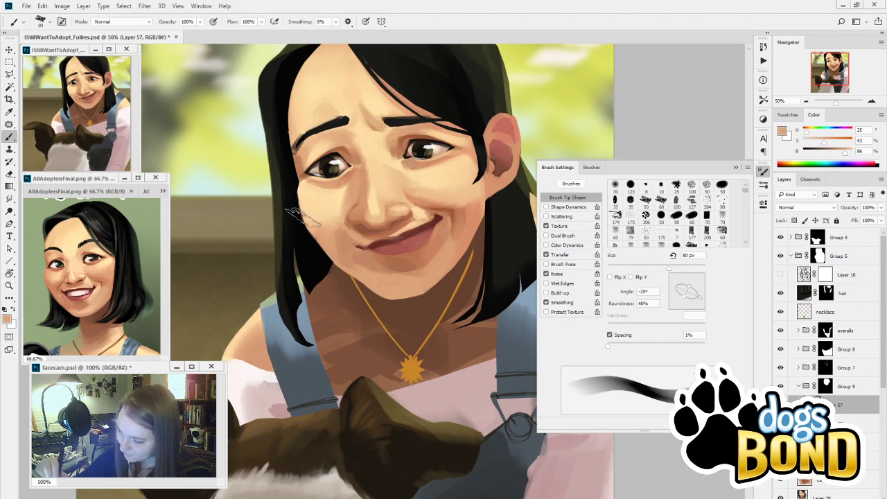
Refine the skin beside the left mouth corner with sampled orange-brown tones, using a 30 px brush
{"action": "key", "text": "bracketleft"}
{"action": "key", "text": "bracketleft"}
{"action": "key", "text": "bracketleft"}
{"action": "key", "text": "bracketleft"}
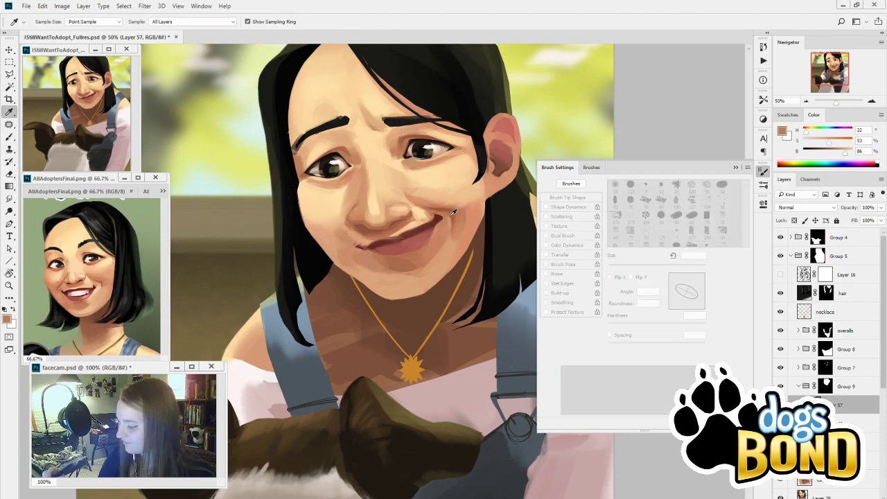
{"action": "left_click", "coordinate": [347, 239], "text": "alt"}
{"action": "key", "text": "bracketleft"}
{"action": "key", "text": "bracketleft"}
{"action": "key", "text": "bracketleft"}
{"action": "key", "text": "bracketleft"}
{"action": "key", "text": "bracketleft"}
{"action": "key", "text": "bracketleft"}
{"action": "key", "text": "bracketleft"}
{"action": "key", "text": "bracketleft"}
{"action": "key", "text": "bracketleft"}
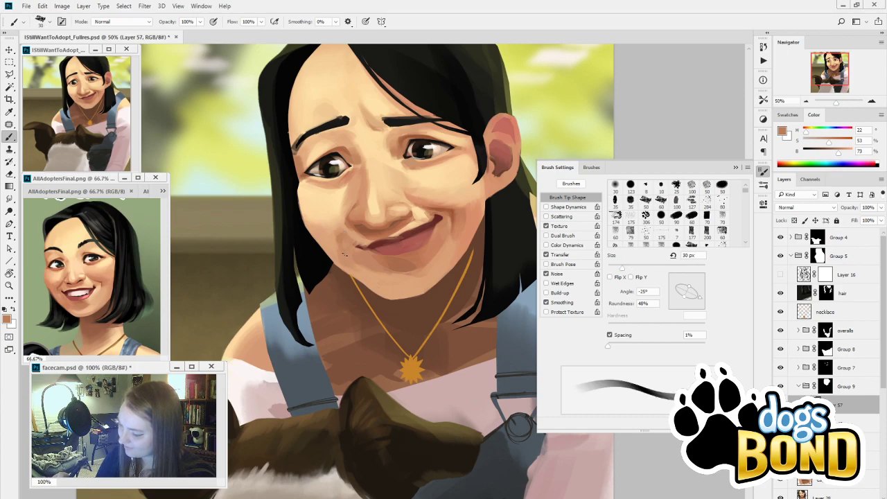
Blend the area between the left nostril and the mouth corner with sampled tan and reddish brown, using an 80 px brush
{"action": "key", "text": "i"}
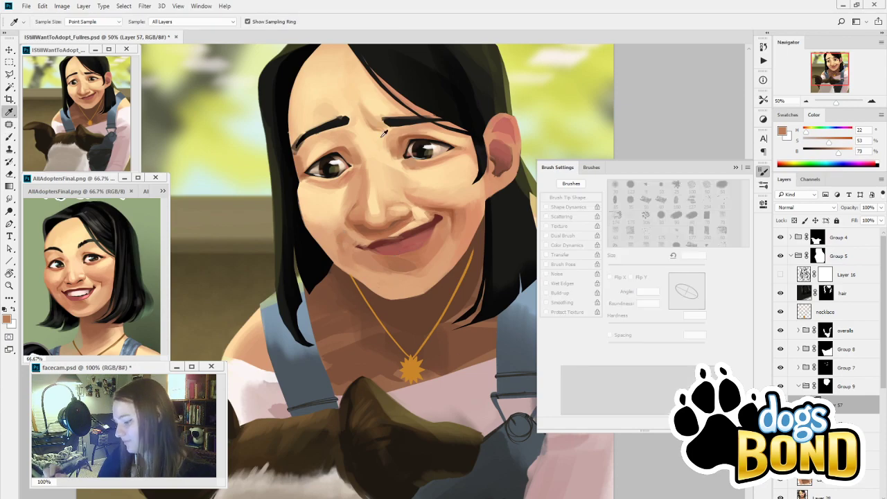
{"action": "left_click", "coordinate": [341, 222], "text": "alt"}
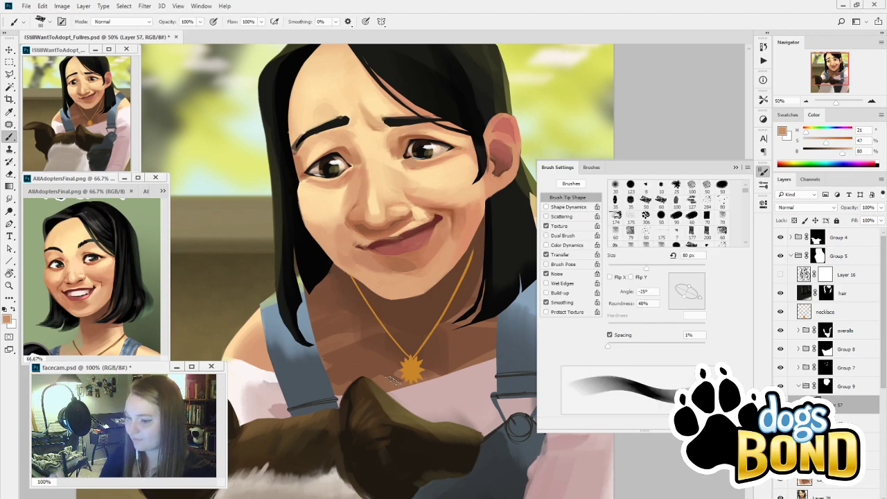
{"action": "left_click_drag", "start_coordinate": [433, 436], "coordinate": [416, 426]}
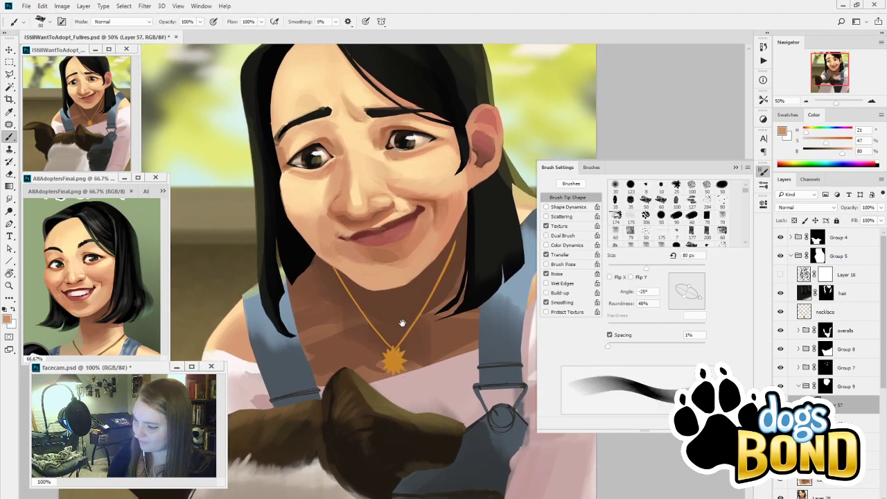
{"action": "key", "text": "alt"}
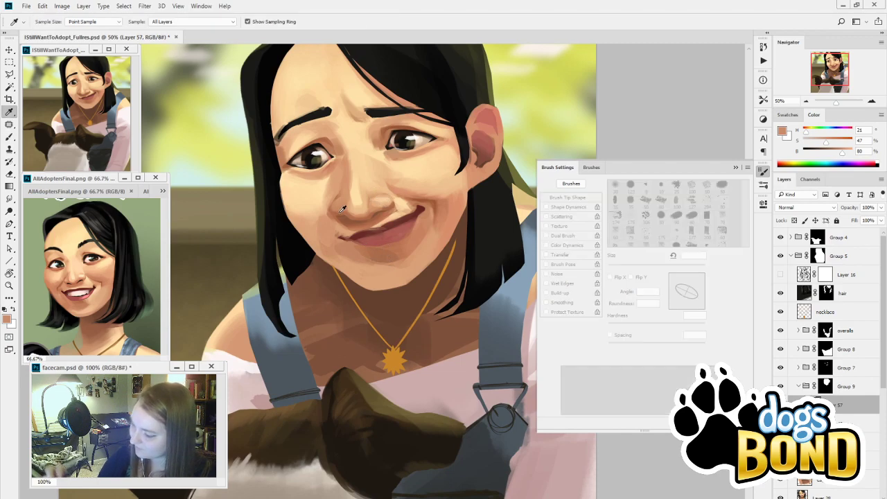
{"action": "left_click", "coordinate": [349, 216], "text": "alt"}
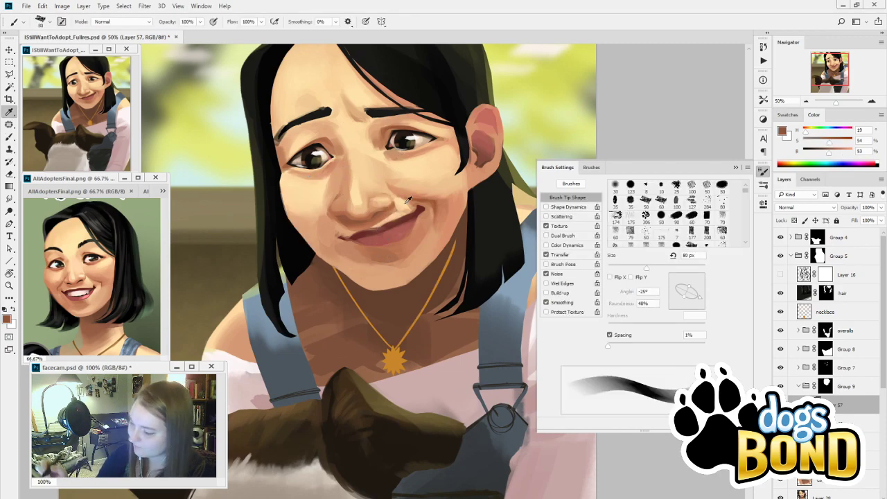
Sample reddish brown from the right smile crease and add fine detail at the mouth with a 10 px brush
{"action": "left_click", "coordinate": [430, 198], "text": "alt"}
{"action": "key", "text": "bracketleft"}
{"action": "key", "text": "bracketleft"}
{"action": "key", "text": "bracketleft"}
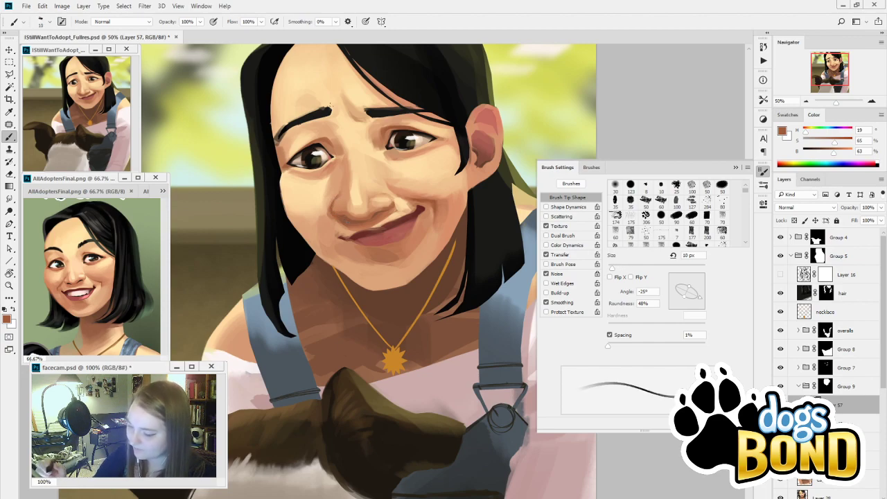
Paint the left smile crease with sampled reddish brown and soften it with light tan, using a 45 px brush
{"action": "left_click", "coordinate": [347, 233], "text": "alt"}
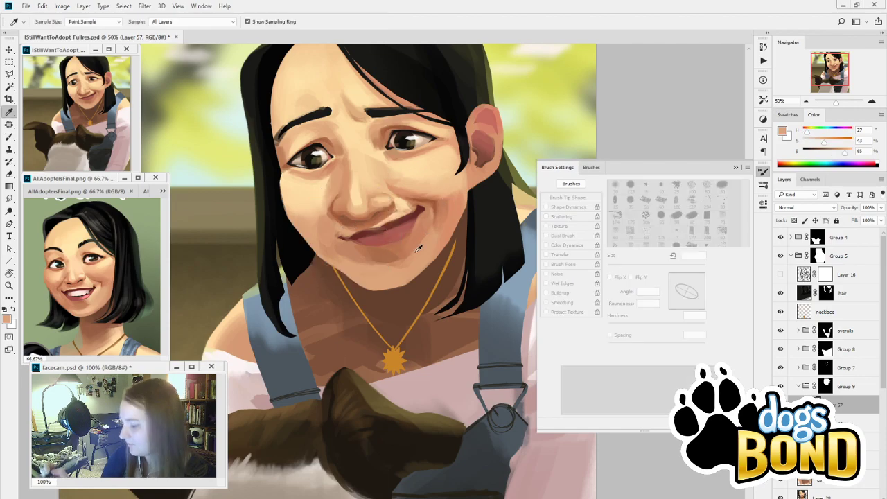
{"action": "left_click", "coordinate": [433, 205], "text": "alt"}
{"action": "left_click_drag", "start_coordinate": [332, 220], "coordinate": [324, 238]}
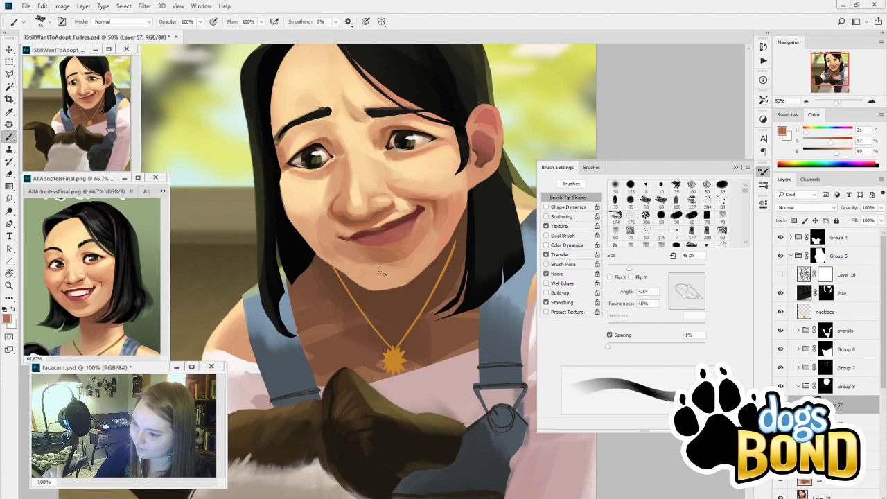
{"action": "left_click", "coordinate": [329, 246], "text": "alt"}
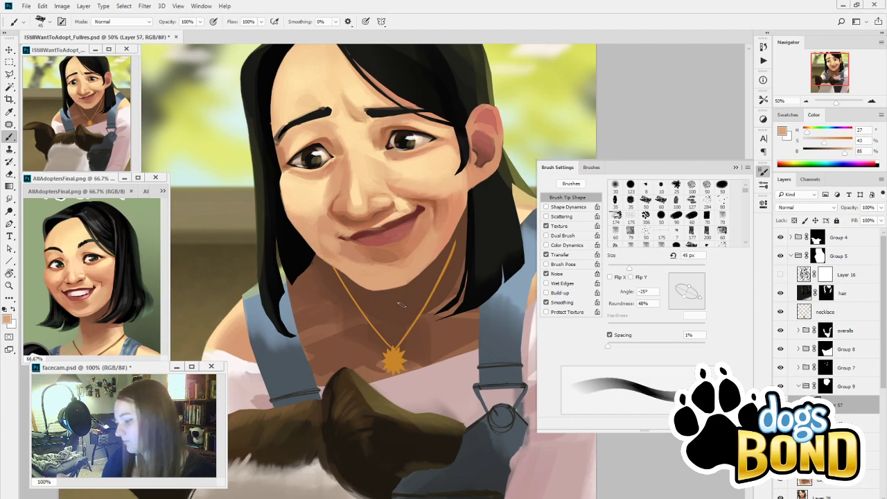
Shade the left smile crease with orange-brown sampled from the right cheek shadow, using a 90 to 100 px brush
{"action": "key", "text": "alt"}
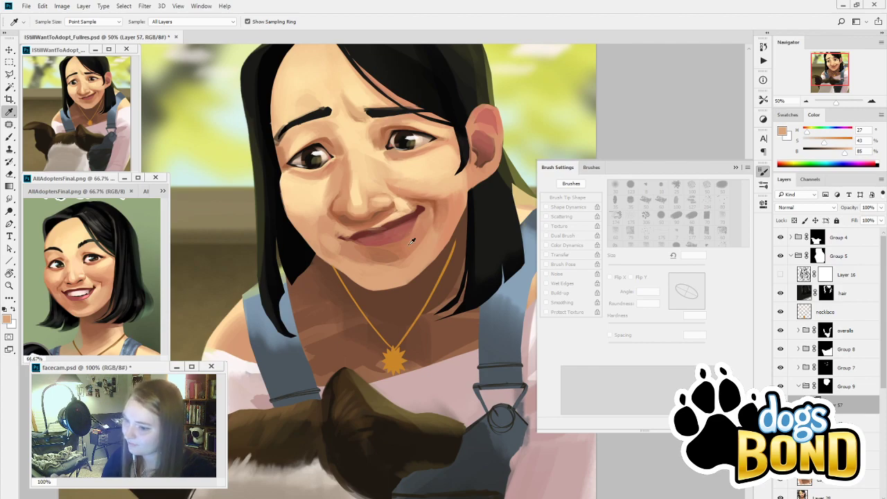
{"action": "left_click", "coordinate": [438, 206], "text": "alt"}
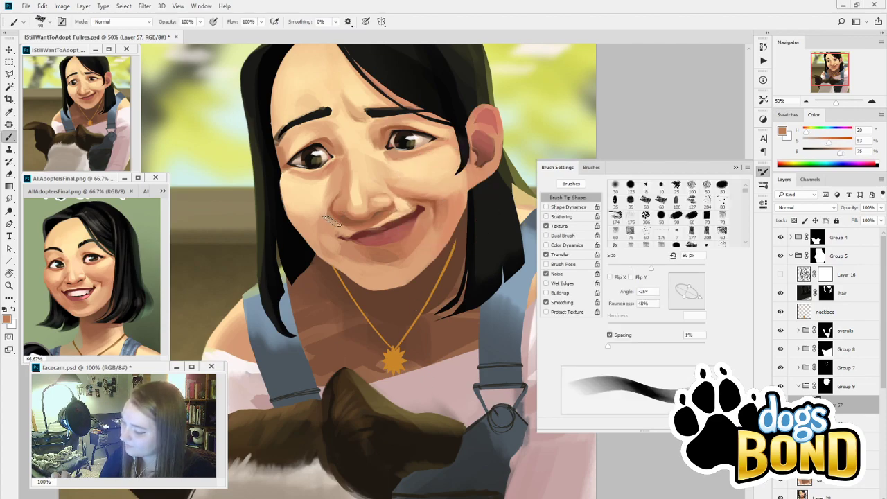
{"action": "left_click", "coordinate": [450, 207], "text": "alt"}
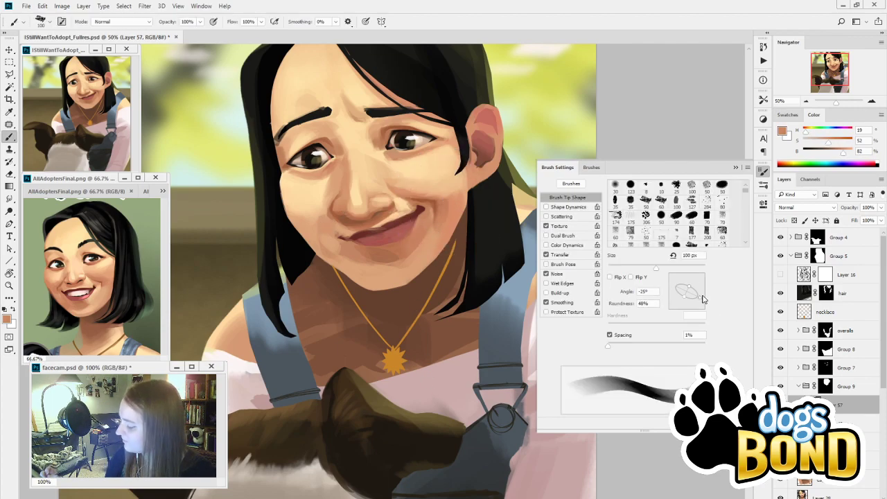
Rotate the brush tip to 12°, enlarge it to 300 px and sample reddish shadow tones from the right cheek
{"action": "key", "text": "]"}
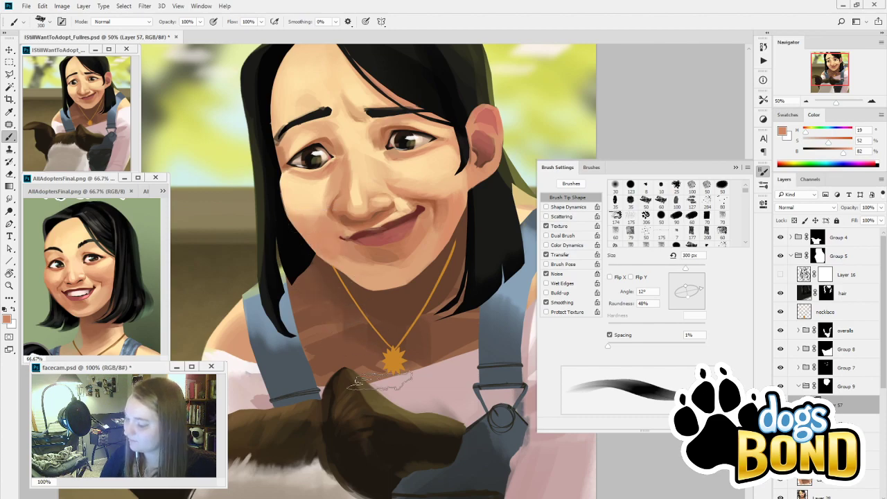
{"action": "key", "text": "alt"}
{"action": "left_click", "coordinate": [451, 208], "text": "alt"}
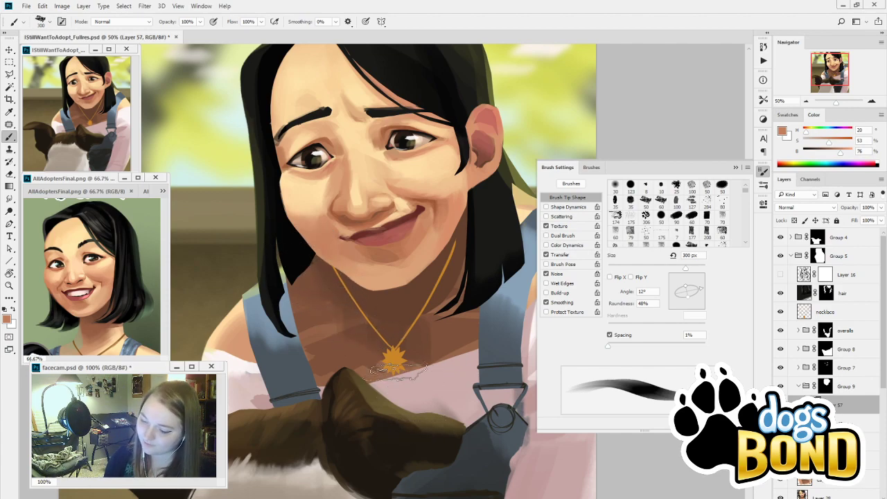
{"action": "left_click", "coordinate": [432, 206], "text": "alt"}
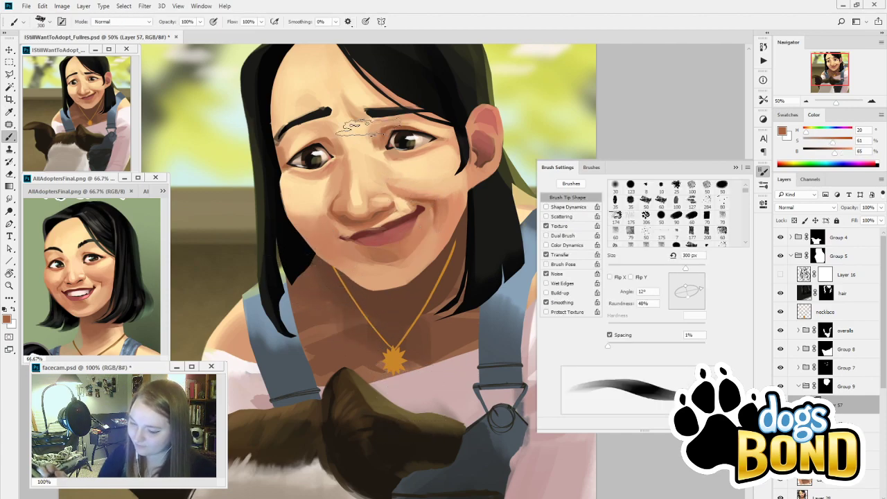
Soften the skin around the left mouth corner with sampled light tan tones, using a 40 px brush
{"action": "key", "text": "bracketleft"}
{"action": "key", "text": "bracketleft"}
{"action": "key", "text": "bracketleft"}
{"action": "key", "text": "bracketleft"}
{"action": "key", "text": "bracketleft"}
{"action": "key", "text": "bracketleft"}
{"action": "key", "text": "bracketleft"}
{"action": "key", "text": "bracketleft"}
{"action": "key", "text": "bracketleft"}
{"action": "key", "text": "bracketleft"}
{"action": "key", "text": "bracketleft"}
{"action": "key", "text": "bracketleft"}
{"action": "key", "text": "bracketleft"}
{"action": "left_click", "coordinate": [327, 237], "text": "alt"}
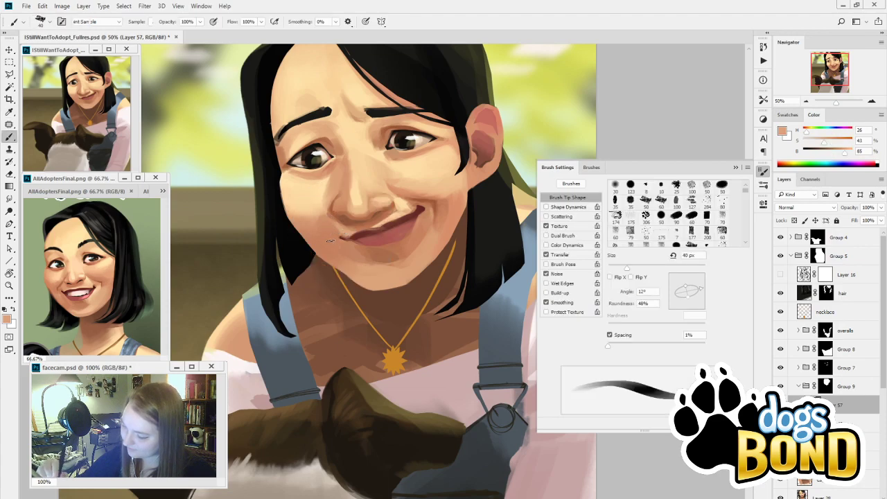
{"action": "key", "text": "bracketleft"}
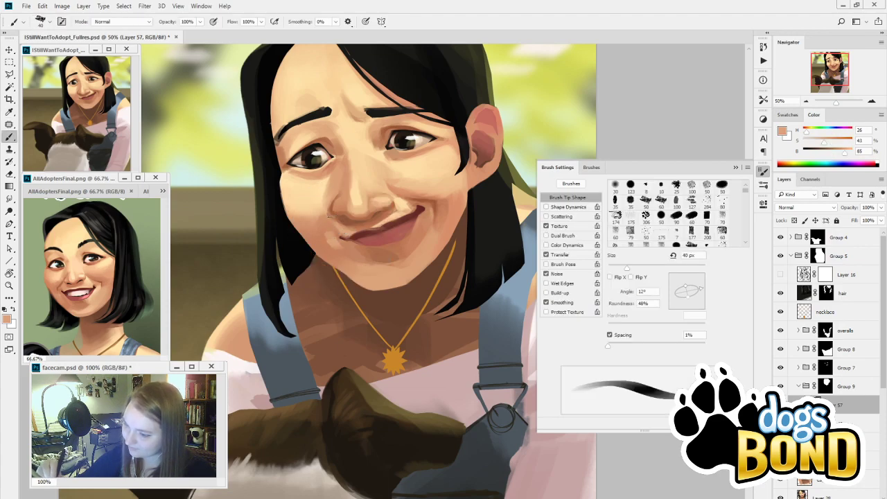
{"action": "left_click", "coordinate": [339, 247], "text": "alt"}
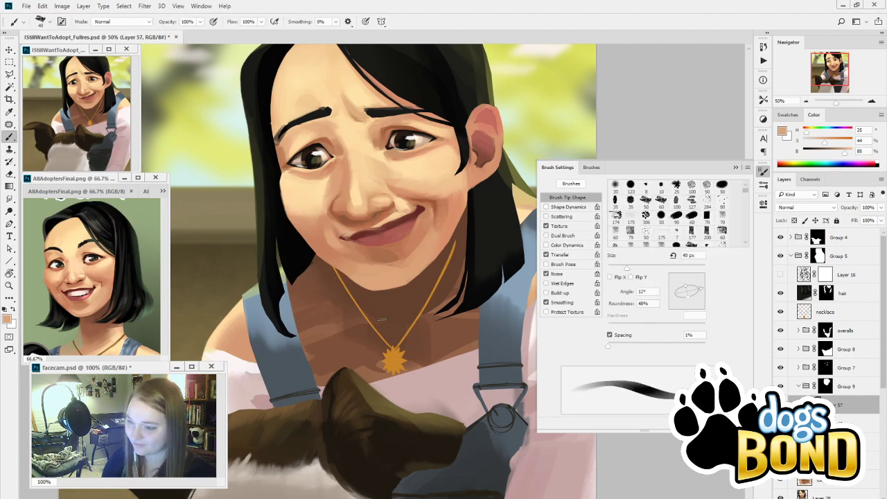
Define the left mouth corner with sampled reddish brown and blend its edge with light tan
{"action": "left_click", "coordinate": [328, 231], "text": "alt"}
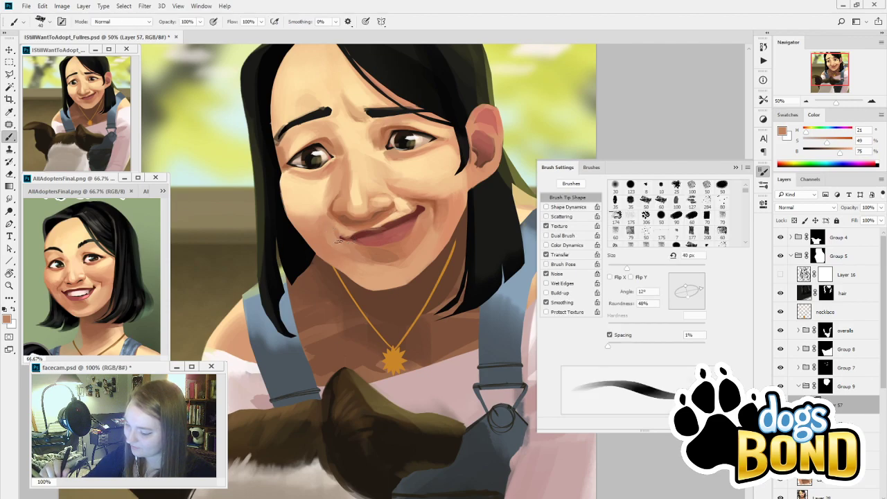
{"action": "left_click", "coordinate": [432, 201], "text": "alt"}
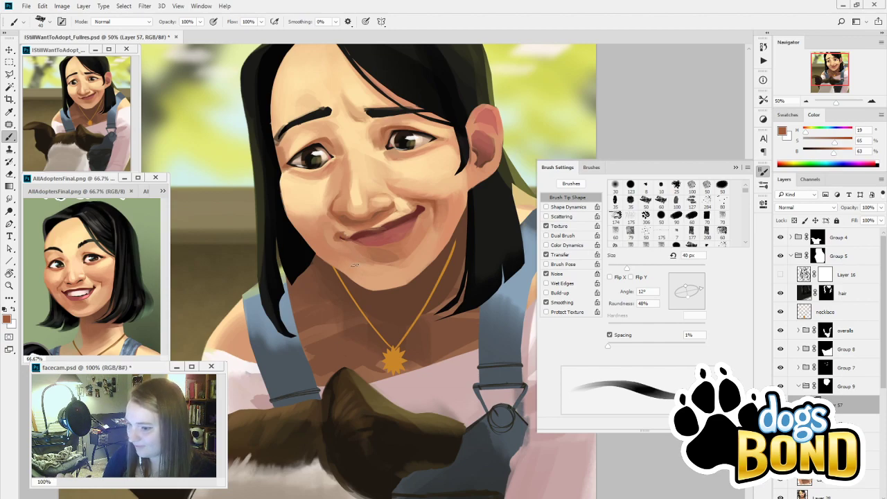
{"action": "left_click", "coordinate": [341, 237], "text": "alt"}
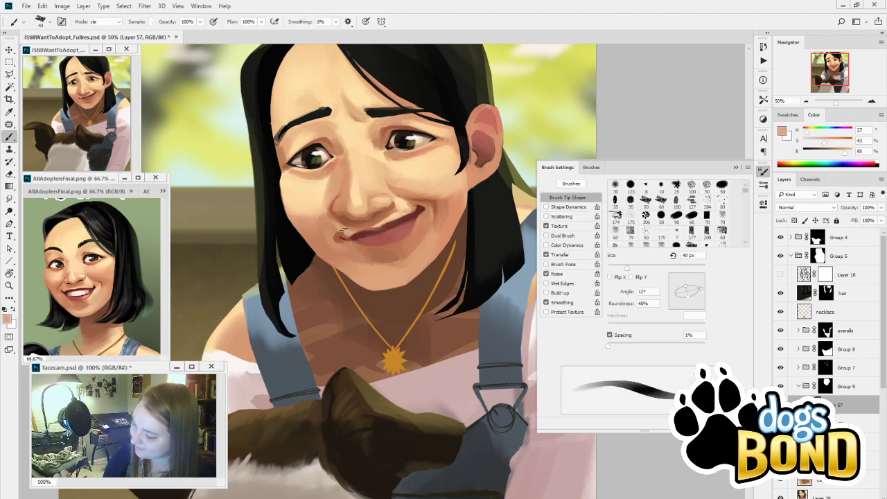
{"action": "key", "text": "alt"}
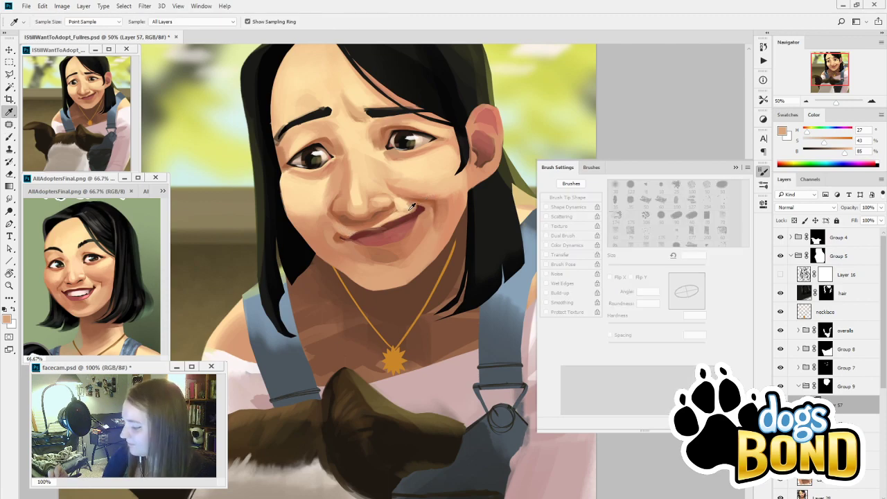
Blend the skin between the right nostril and the mouth corner with sampled peach tones and light cheek color
{"action": "left_click", "coordinate": [409, 207], "text": "alt"}
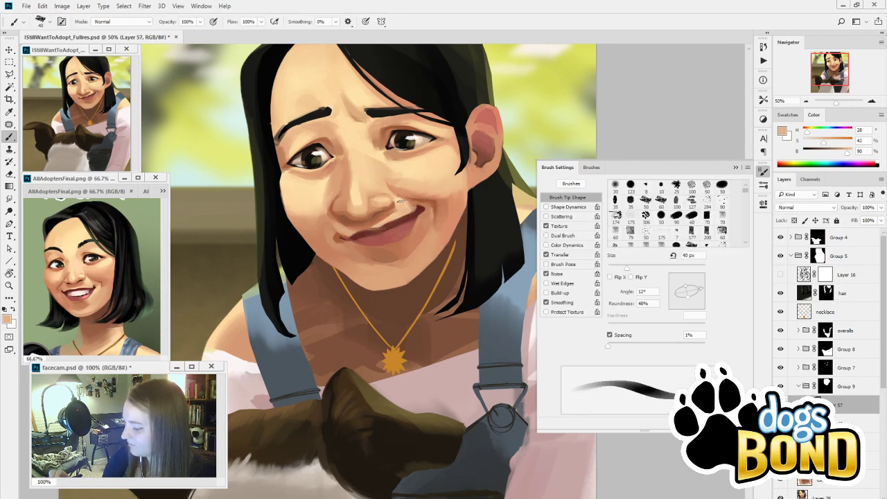
{"action": "left_click", "coordinate": [398, 201], "text": "alt"}
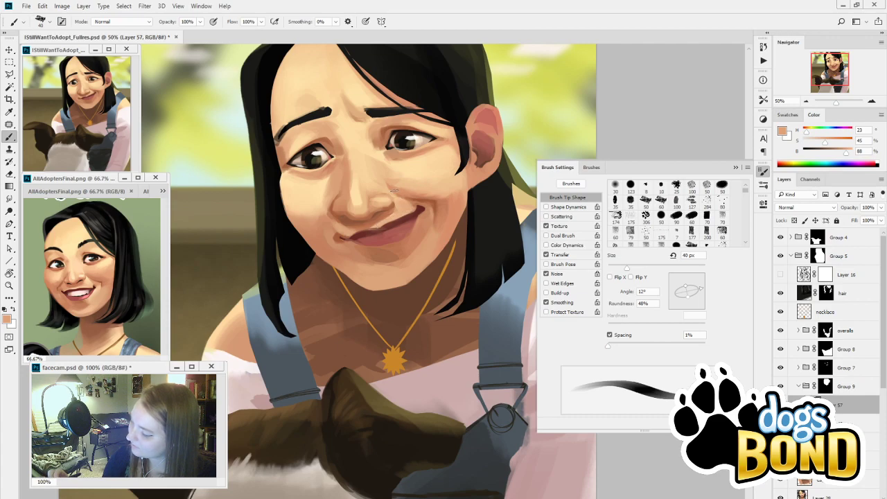
{"action": "left_click", "coordinate": [424, 172], "text": "alt"}
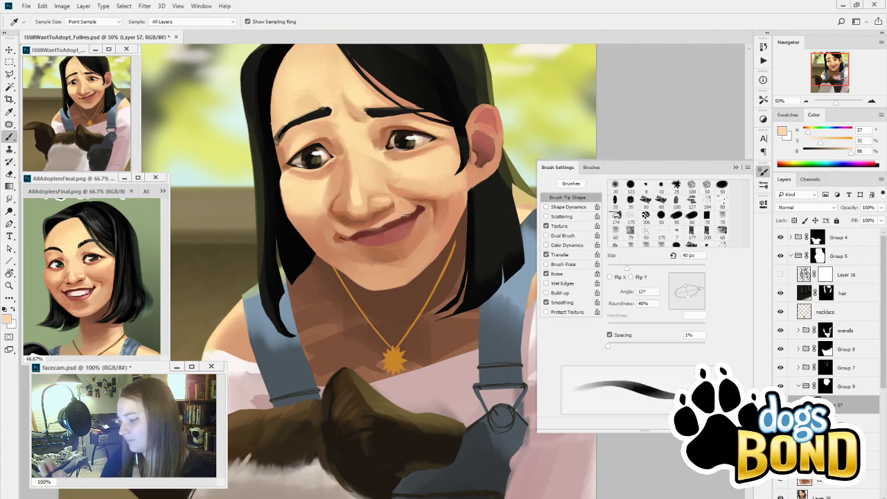
Soften the skin above the upper lip near the right mouth corner with sampled light peach and a larger brush
{"action": "key", "text": "]"}
{"action": "key", "text": "]"}
{"action": "key", "text": "]"}
{"action": "key", "text": "]"}
{"action": "key", "text": "]"}
{"action": "key", "text": "bracketleft"}
{"action": "key", "text": "bracketleft"}
{"action": "left_click", "coordinate": [406, 217], "text": "alt"}
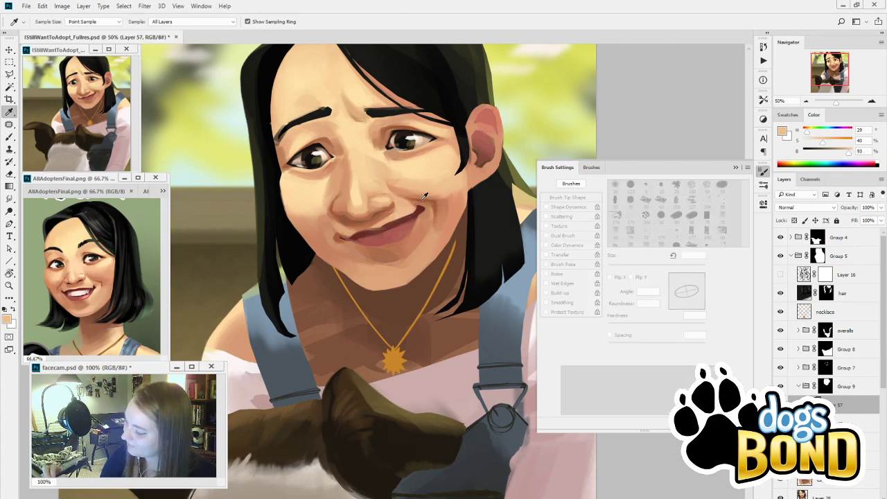
Deepen the shadow beneath the lower lip with sampled reddish brown, using a 70 to 80 px brush
{"action": "left_click", "coordinate": [423, 205], "text": "alt"}
{"action": "key", "text": "bracketright"}
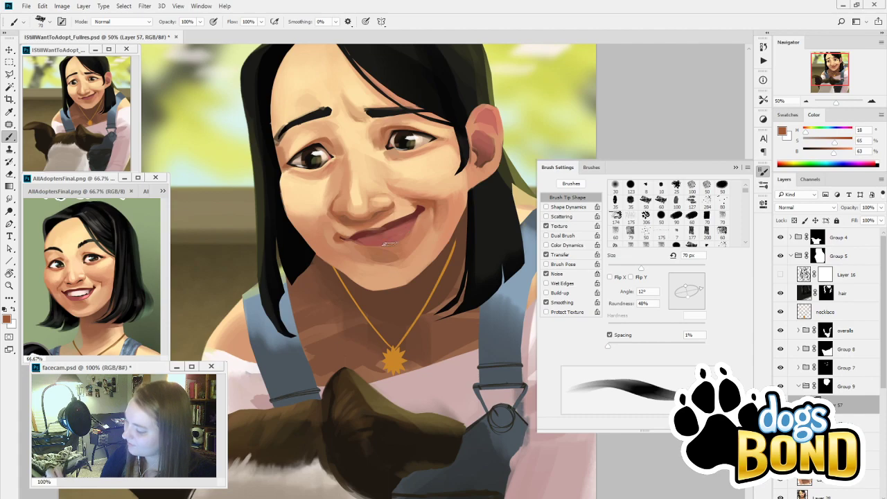
{"action": "left_click", "coordinate": [386, 254], "text": "alt"}
{"action": "key", "text": "bracketright"}
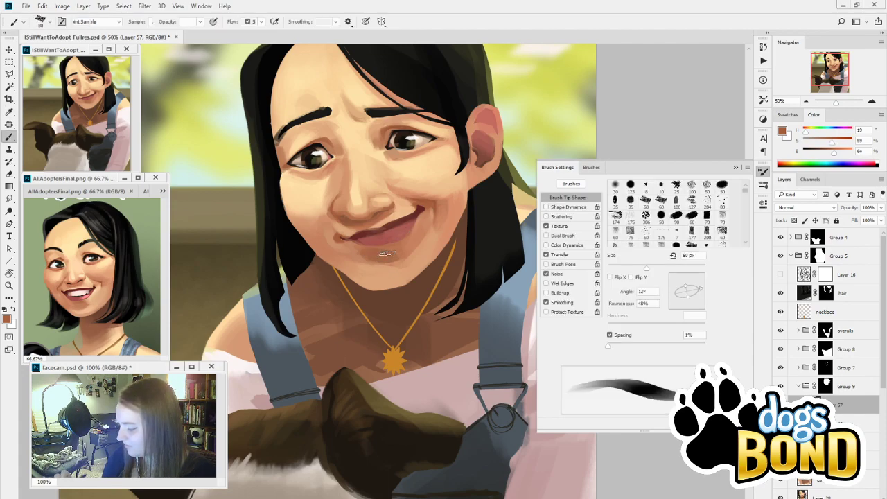
{"action": "key", "text": "alt"}
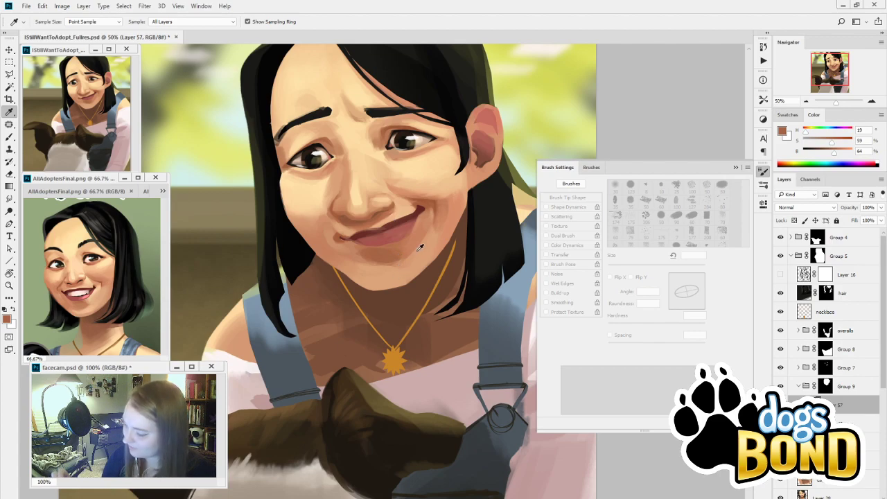
Soften the skin beside the right mouth corner with light peach sampled from the jaw, using a 30 px brush
{"action": "left_click", "coordinate": [430, 240], "text": "alt"}
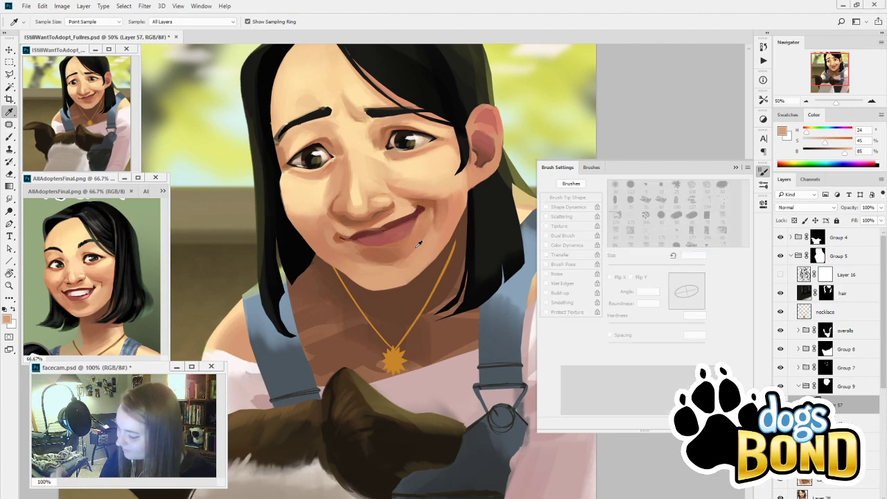
{"action": "key", "text": "["}
{"action": "key", "text": "["}
{"action": "key", "text": "["}
{"action": "key", "text": "["}
{"action": "key", "text": "["}
{"action": "key", "text": "]"}
{"action": "key", "text": "]"}
{"action": "key", "text": "]"}
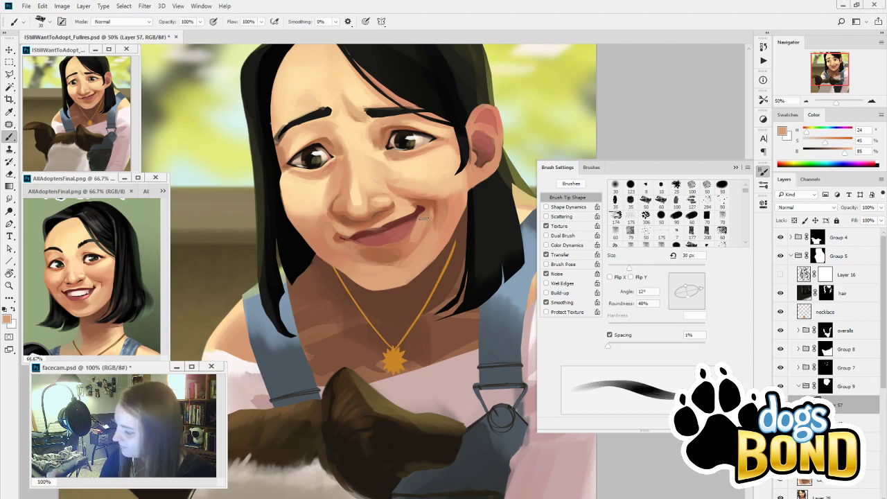
Blend the skin between the right mouth corner and the chin with the peach tone, using a 40 to 60 px brush
{"action": "key", "text": "bracketright"}
{"action": "key", "text": "bracketright"}
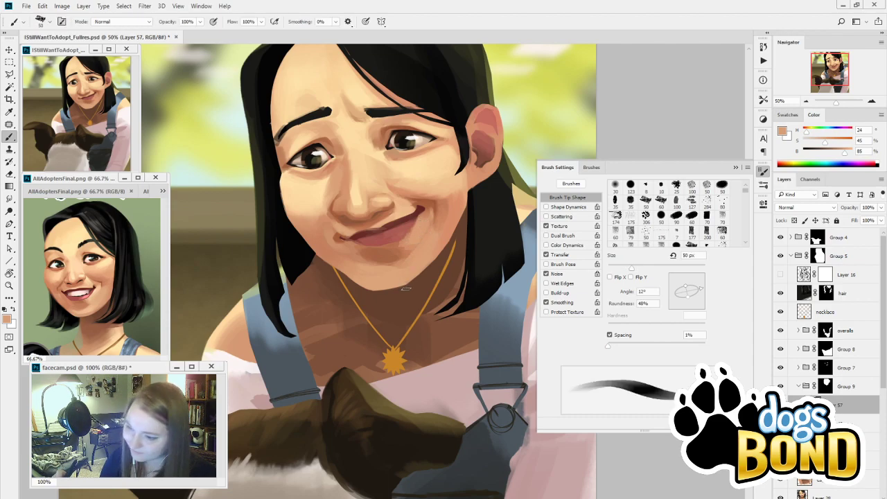
{"action": "key", "text": "bracketleft"}
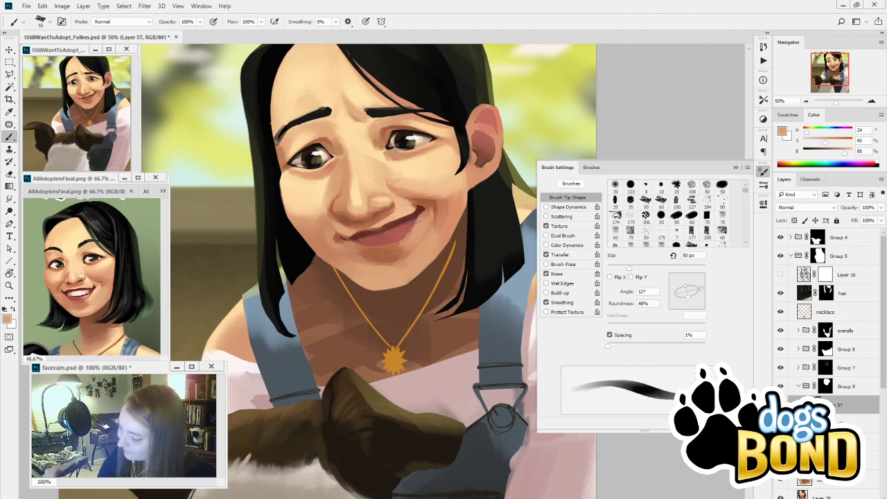
{"action": "key", "text": "bracketright"}
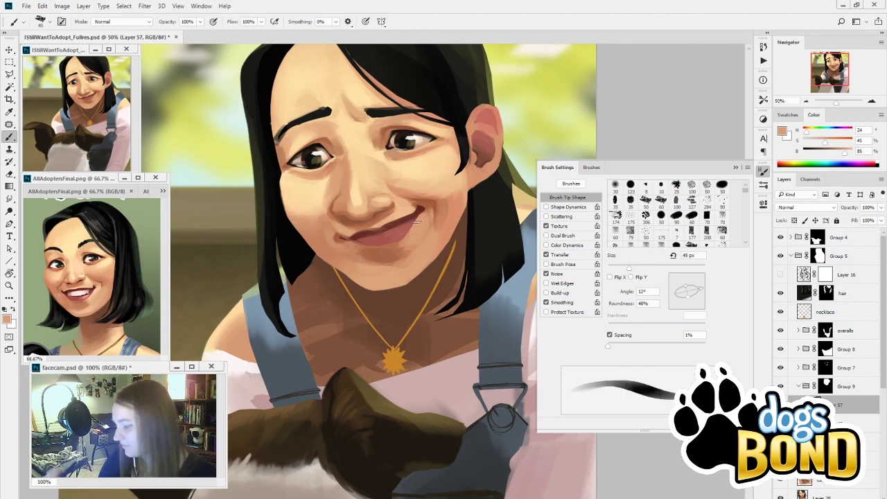
{"action": "key", "text": "bracketright"}
{"action": "key", "text": "bracketright"}
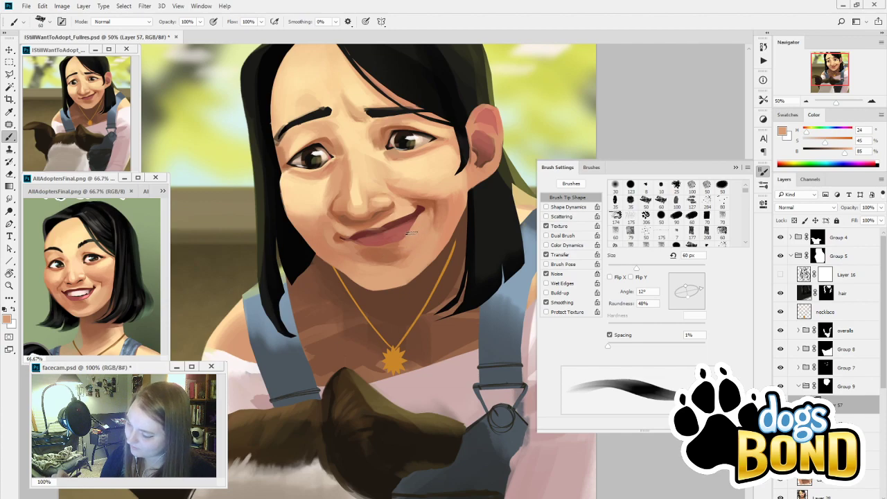
{"action": "key", "text": "bracketright"}
Blend the shadow below the lower lip into the chin with sampled tan and reddish brown, using an 80 to 90 px brush
{"action": "left_click", "coordinate": [403, 254], "text": "alt"}
{"action": "key", "text": "bracketright"}
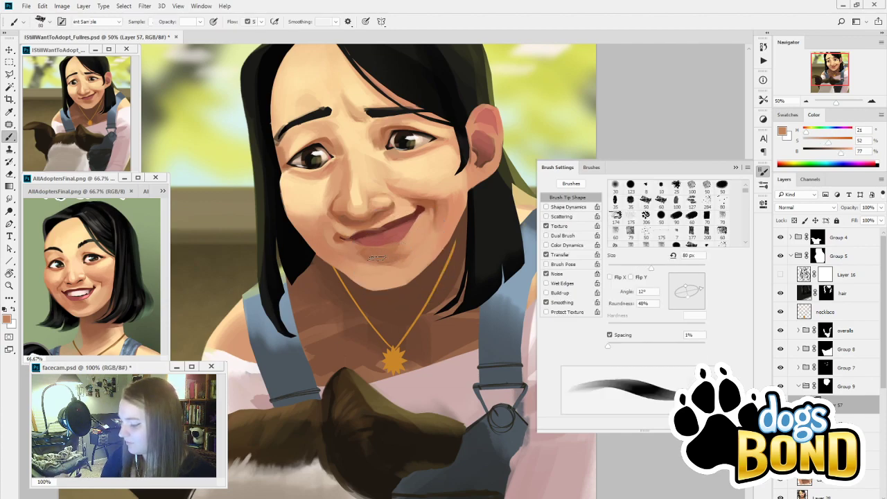
{"action": "key", "text": "bracketright"}
{"action": "left_click", "coordinate": [375, 255], "text": "alt"}
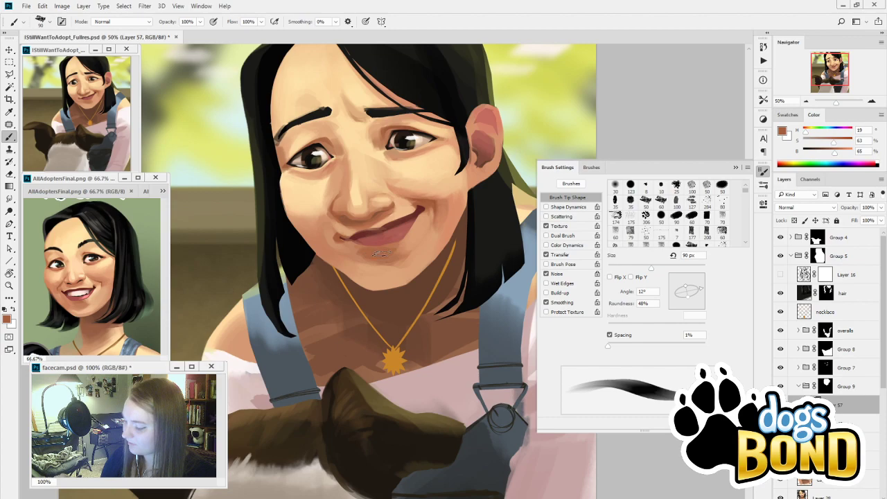
{"action": "left_click", "coordinate": [355, 244], "text": "alt"}
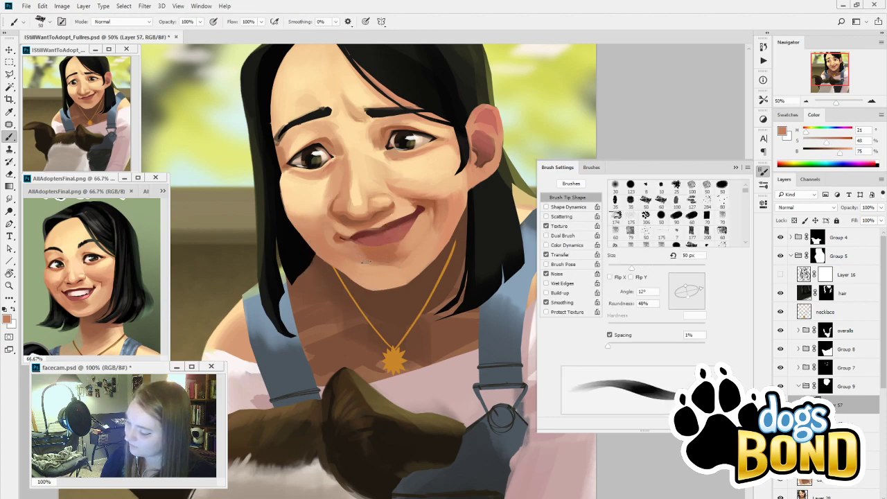
Refine the shadow under the left end of the lower lip with sampled reddish brown and a 35 px brush
{"action": "left_click", "coordinate": [429, 203], "text": "alt"}
{"action": "key", "text": "bracketleft"}
{"action": "key", "text": "bracketleft"}
{"action": "key", "text": "bracketleft"}
{"action": "key", "text": "bracketleft"}
{"action": "key", "text": "bracketleft"}
{"action": "key", "text": "bracketleft"}
{"action": "key", "text": "bracketleft"}
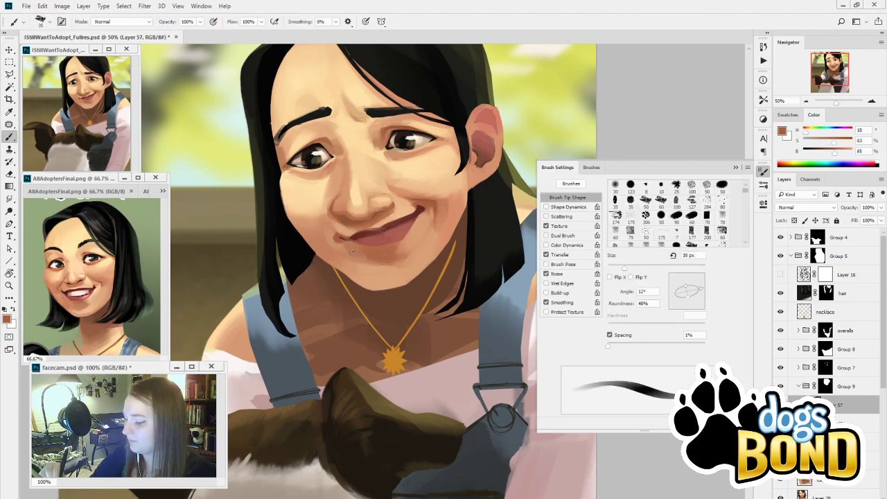
Smooth the crease between the lower lip and the chin with sampled warm brown, using a 45 to 60 px brush
{"action": "left_click", "coordinate": [390, 250], "text": "alt"}
{"action": "key", "text": "bracketright"}
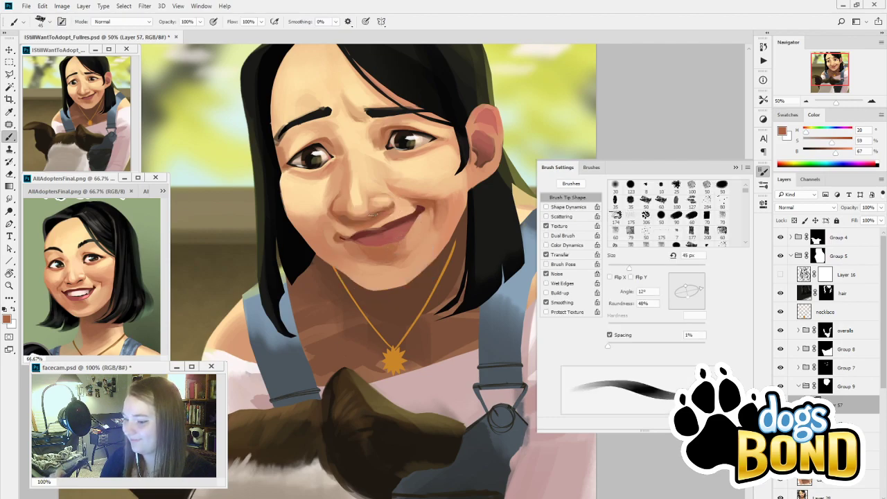
{"action": "left_click", "coordinate": [391, 253], "text": "alt"}
{"action": "key", "text": "bracketright"}
{"action": "key", "text": "bracketright"}
{"action": "key", "text": "bracketright"}
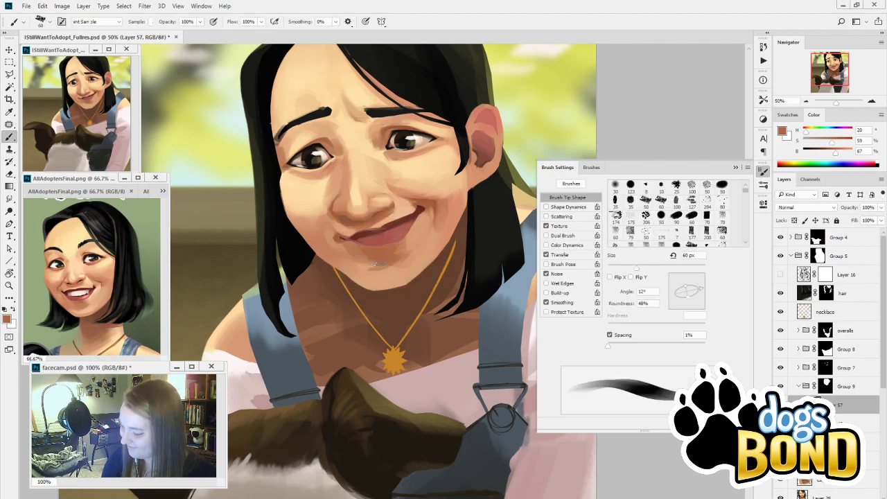
Shade the right side of the chin with the warm brown, using a brush of up to 125 px
{"action": "key", "text": "bracketright"}
{"action": "key", "text": "bracketright"}
{"action": "key", "text": "bracketright"}
{"action": "key", "text": "bracketright"}
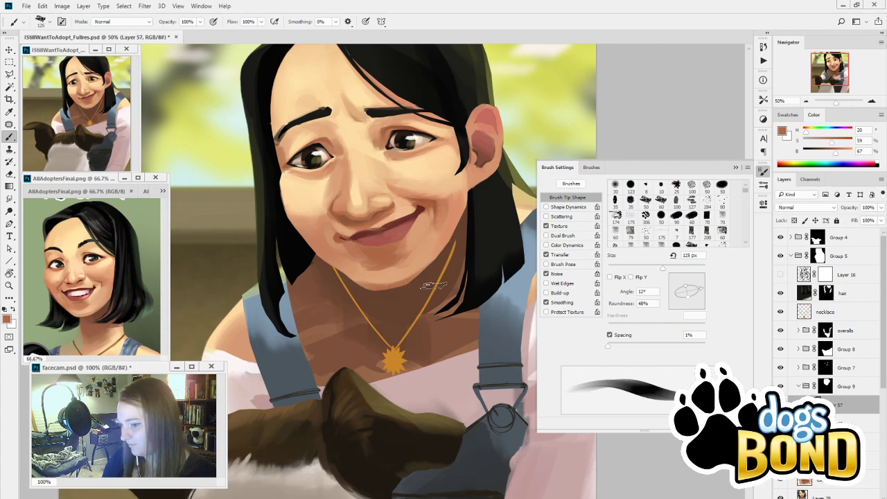
Lighten the chin with sampled peach at 70 px and rework the shadow under the lower lip's left end with sampled brown
{"action": "key", "text": "bracketleft"}
{"action": "key", "text": "bracketleft"}
{"action": "key", "text": "bracketleft"}
{"action": "key", "text": "bracketleft"}
{"action": "left_click", "coordinate": [374, 281], "text": "alt"}
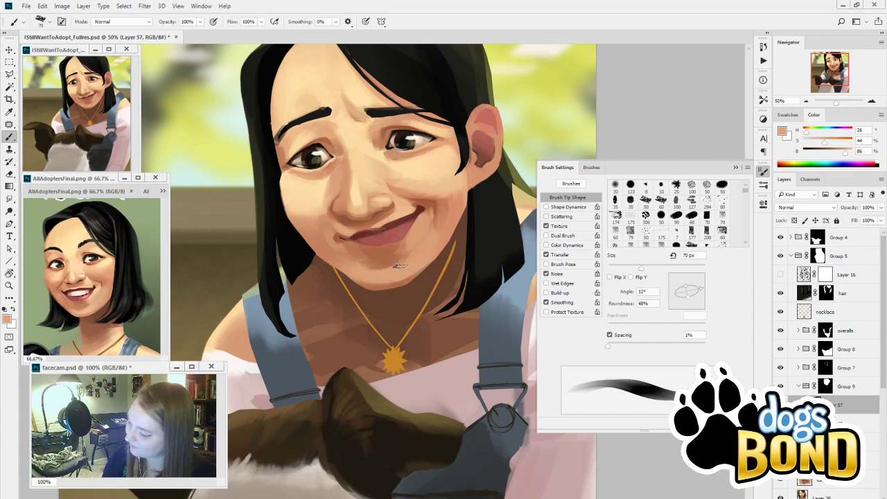
{"action": "left_click", "coordinate": [391, 234], "text": "alt"}
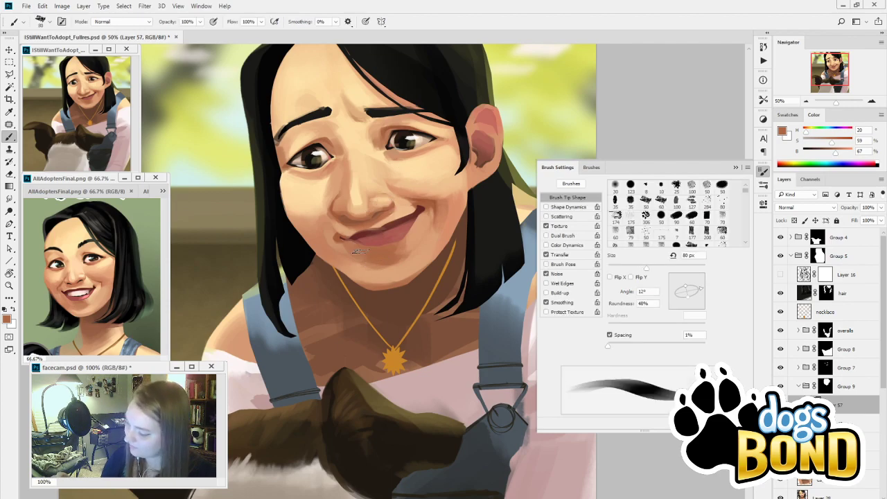
{"action": "left_click", "coordinate": [339, 239], "text": "alt"}
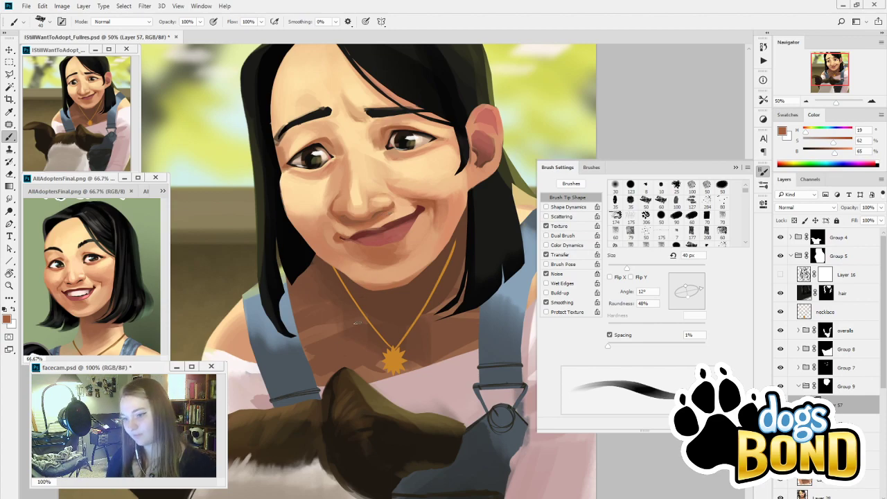
Shade the lower right edge of the chin and jaw with sampled peach and brown, using a 60 to 125 px brush
{"action": "left_click_drag", "start_coordinate": [413, 424], "coordinate": [403, 476]}
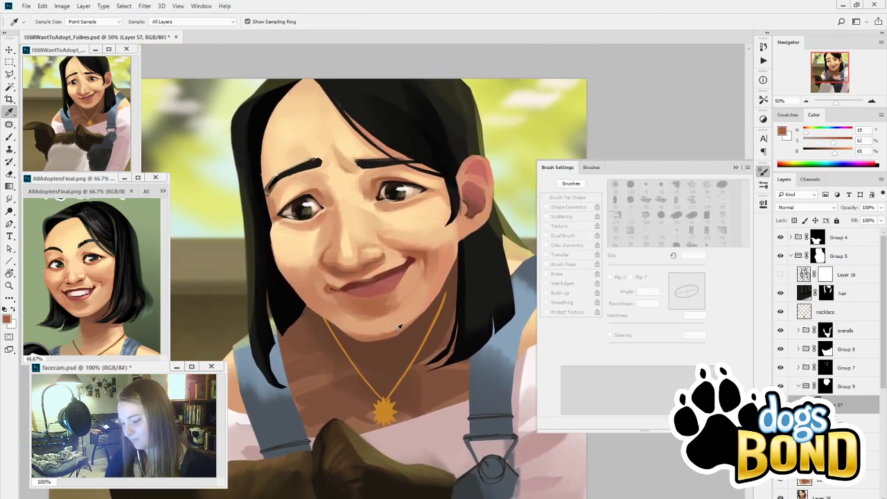
{"action": "left_click", "coordinate": [364, 329], "text": "alt"}
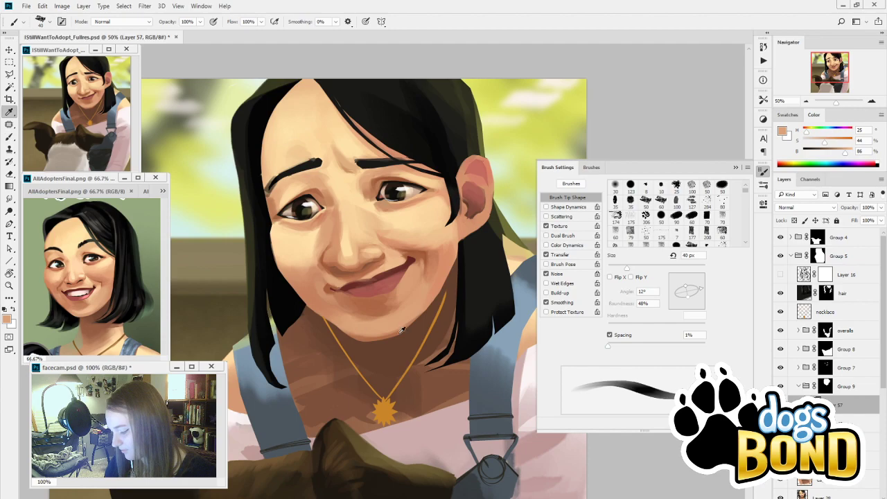
{"action": "left_click", "coordinate": [397, 332], "text": "alt"}
{"action": "key", "text": "bracketright"}
{"action": "key", "text": "bracketright"}
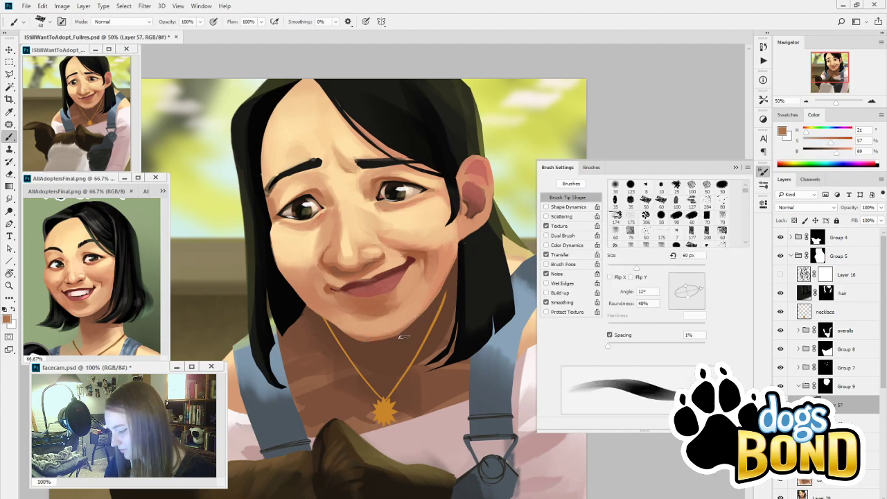
{"action": "key", "text": "bracketright"}
{"action": "key", "text": "bracketright"}
{"action": "key", "text": "bracketright"}
{"action": "key", "text": "bracketright"}
{"action": "key", "text": "bracketright"}
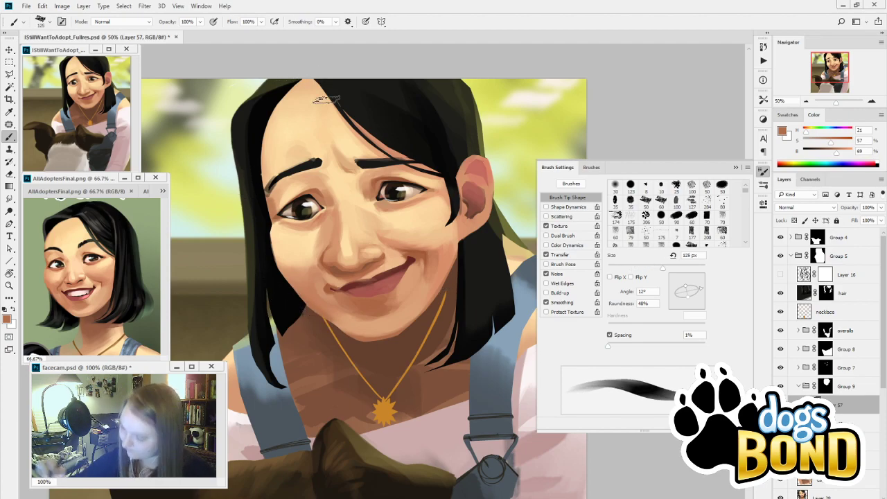
Soften the skin around and below the left mouth corner with sampled tan tones, using a 30 px brush
{"action": "left_click", "coordinate": [255, 217], "text": "alt"}
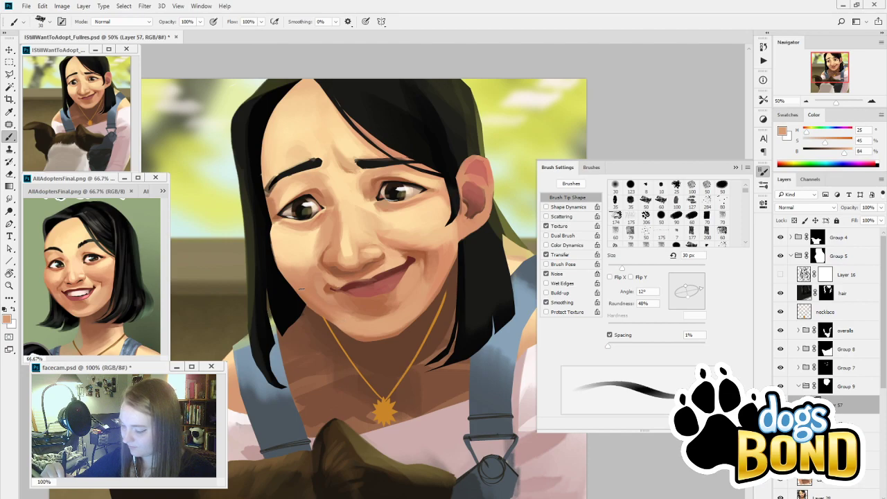
{"action": "left_click", "coordinate": [328, 305], "text": "alt"}
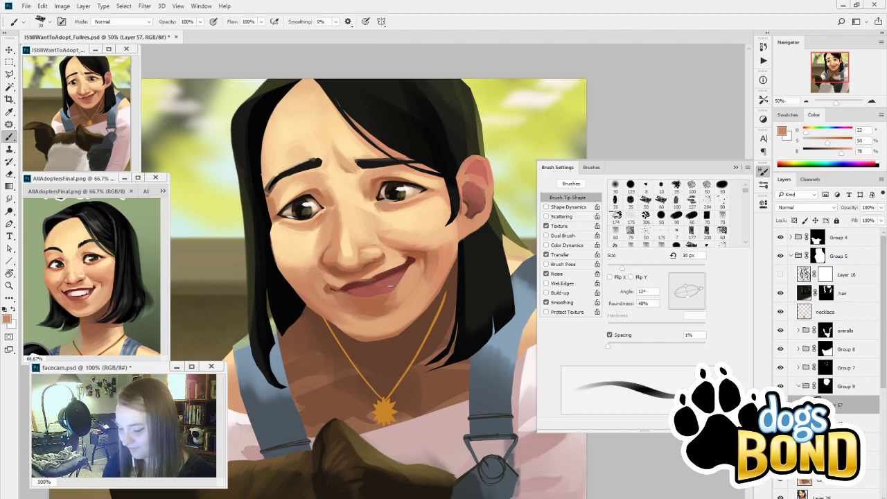
{"action": "left_click", "coordinate": [373, 310], "text": "alt"}
{"action": "left_click", "coordinate": [351, 310], "text": "alt"}
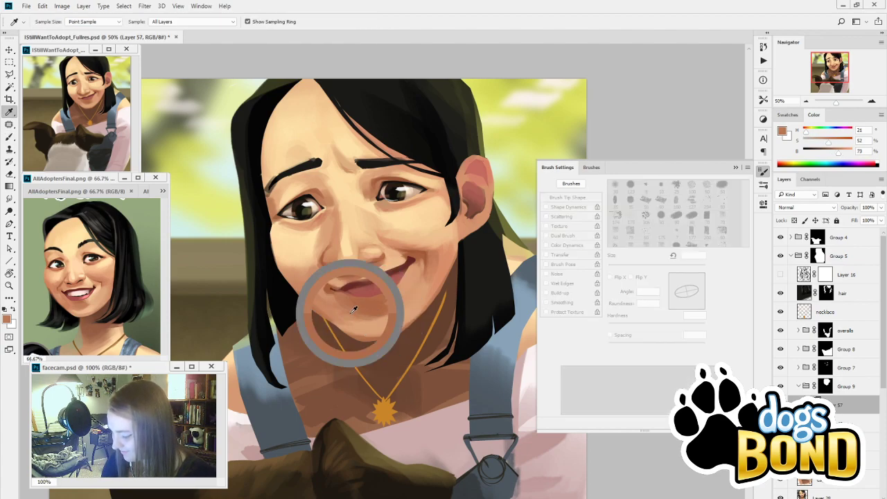
Blend the left side of the chin below the lower lip with sampled brown and light peach, using an 80 px or larger brush
{"action": "key", "text": "bracketright"}
{"action": "key", "text": "bracketright"}
{"action": "key", "text": "bracketright"}
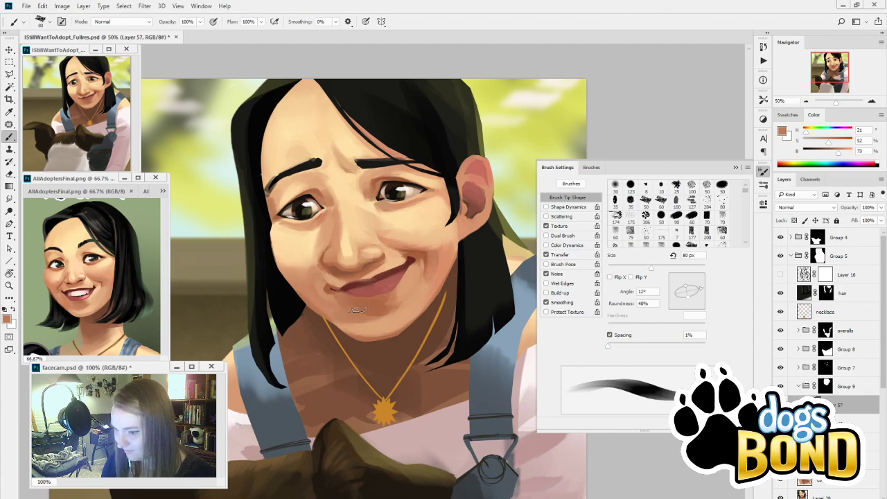
{"action": "key", "text": "bracketright"}
{"action": "key", "text": "bracketright"}
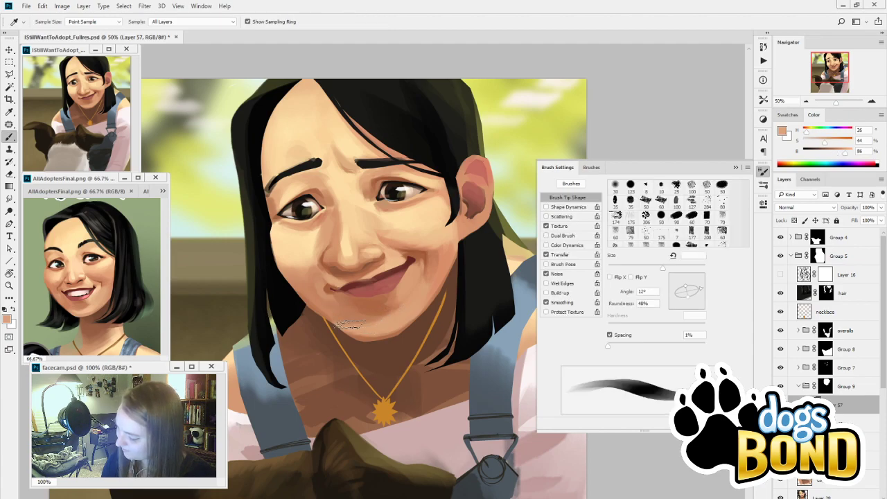
{"action": "left_click", "coordinate": [402, 314], "text": "alt"}
Lighten the skin below the right mouth corner with pale cream sampled from the upper cheek, using a 70 px brush
{"action": "left_click", "coordinate": [428, 216], "text": "alt"}
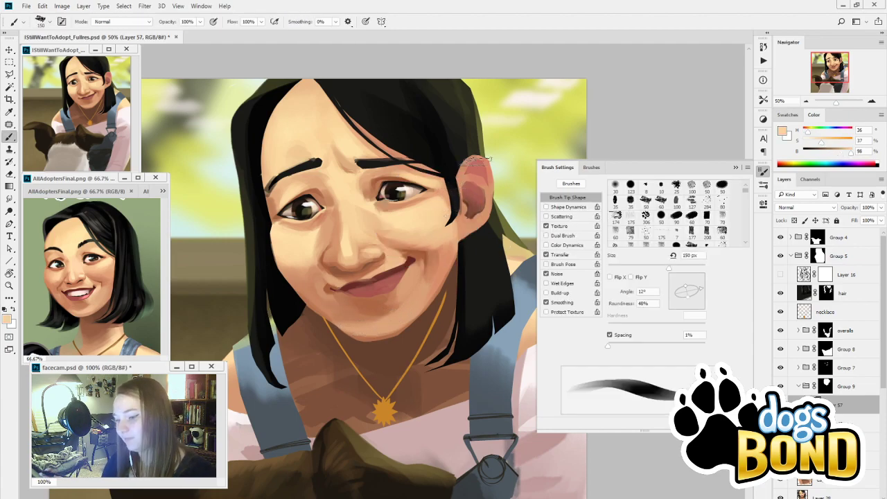
{"action": "key", "text": "bracketleft"}
{"action": "key", "text": "bracketleft"}
{"action": "key", "text": "bracketleft"}
{"action": "key", "text": "bracketleft"}
{"action": "key", "text": "bracketleft"}
{"action": "key", "text": "bracketleft"}
{"action": "key", "text": "bracketleft"}
{"action": "key", "text": "bracketleft"}
{"action": "key", "text": "bracketleft"}
{"action": "key", "text": "bracketleft"}
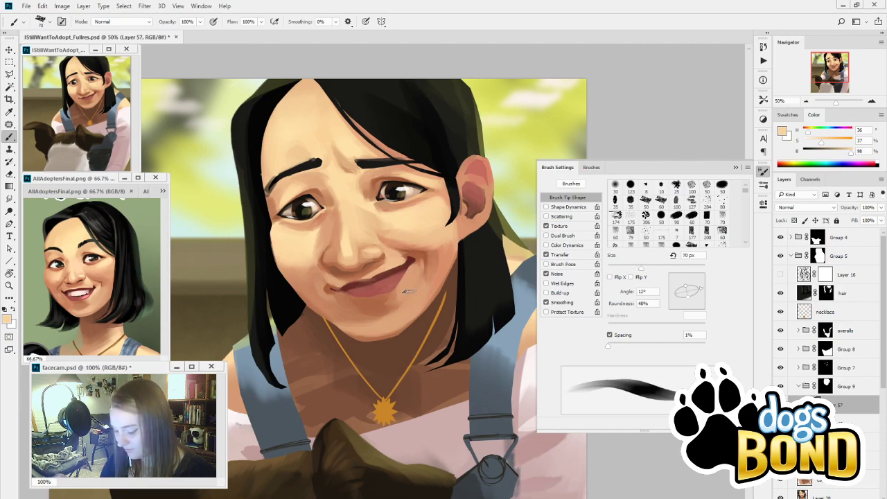
Brighten the skin edge along the right mouth corner with sampled peach and cream at 35 to 45 px, and sample tan for the chin
{"action": "left_click", "coordinate": [411, 272], "text": "alt"}
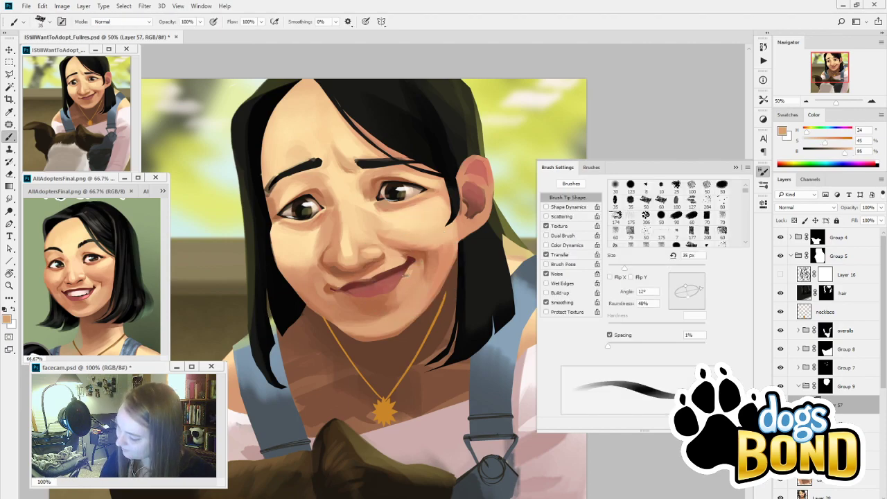
{"action": "left_click", "coordinate": [425, 201], "text": "alt"}
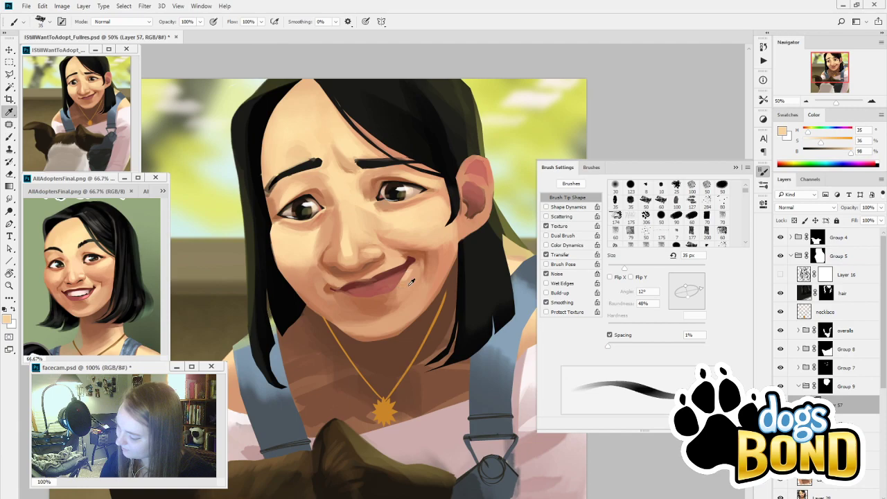
{"action": "key", "text": "bracketright"}
{"action": "key", "text": "bracketright"}
{"action": "key", "text": "bracketright"}
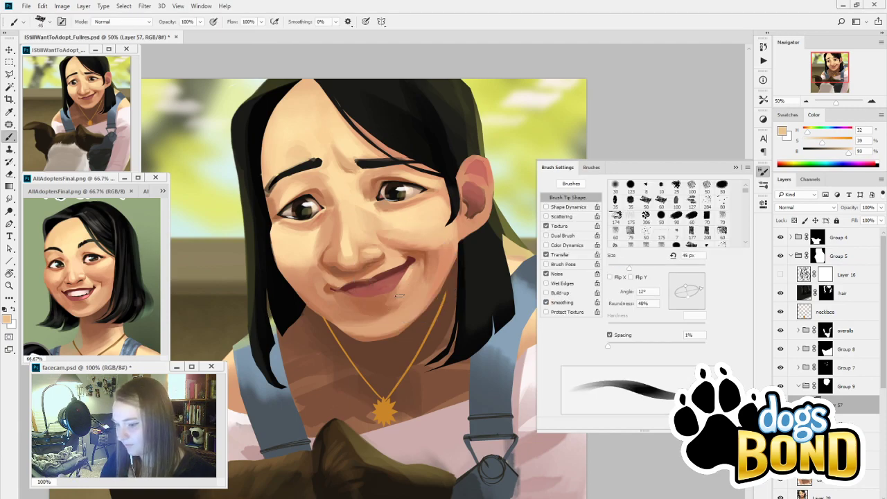
{"action": "mouse_move", "coordinate": [461, 412]}
{"action": "left_mouse_down"}
{"action": "mouse_move", "coordinate": [462, 371]}
{"action": "mouse_move", "coordinate": [469, 421]}
{"action": "left_mouse_up"}
{"action": "left_click", "coordinate": [373, 339], "text": "alt"}
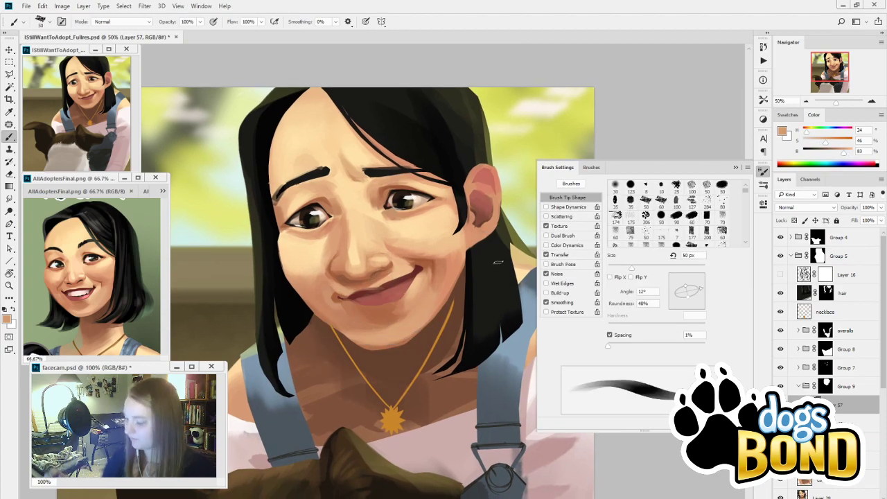
Deepen the shadow along the right jaw with dark brown sampled beside the hair, using a 100 px brush
{"action": "key", "text": "bracketright"}
{"action": "key", "text": "bracketright"}
{"action": "key", "text": "bracketright"}
{"action": "key", "text": "bracketright"}
{"action": "key", "text": "bracketright"}
{"action": "left_click", "coordinate": [465, 289], "text": "alt"}
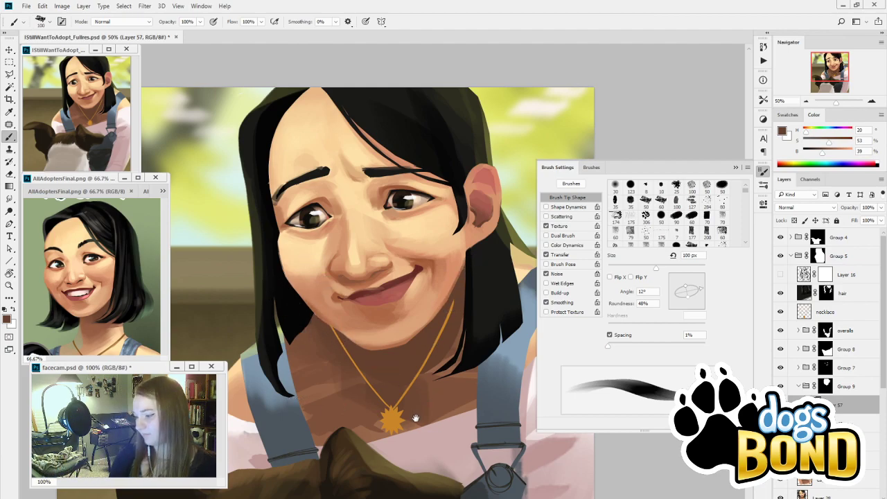
{"action": "mouse_move", "coordinate": [416, 418]}
{"action": "left_mouse_down"}
{"action": "mouse_move", "coordinate": [417, 382]}
{"action": "mouse_move", "coordinate": [418, 411]}
{"action": "left_mouse_up"}
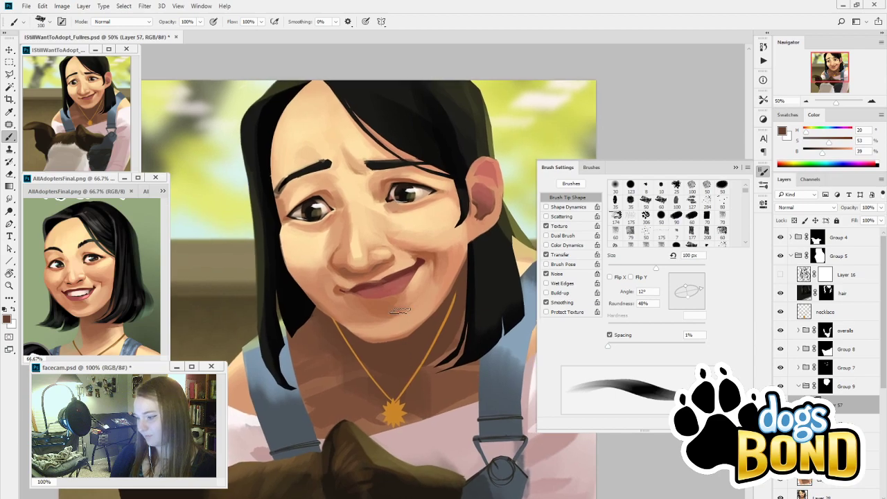
Touch up the skin of the lower face with a sampled reddish tan, using a 35 px brush
{"action": "left_click", "coordinate": [396, 177]}
{"action": "key", "text": "b"}
{"action": "left_click", "coordinate": [396, 208], "text": "alt"}
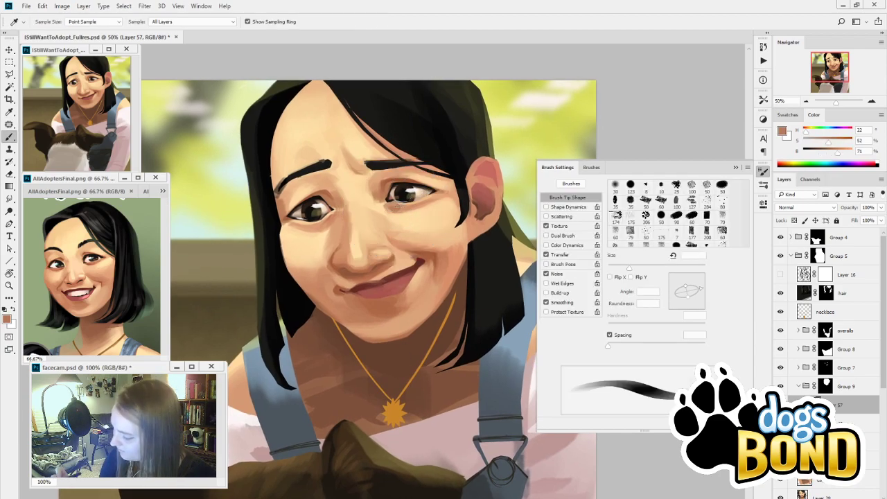
{"action": "key", "text": "bracketright"}
{"action": "key", "text": "bracketright"}
{"action": "key", "text": "bracketright"}
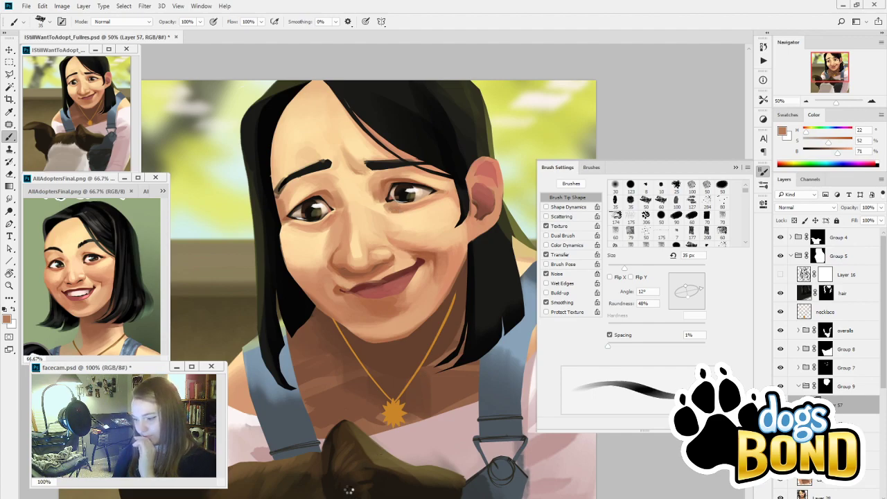
Flip the canvas horizontally and set the brush tip angle to 40°
{"action": "key", "text": "ctrl+shift+h"}
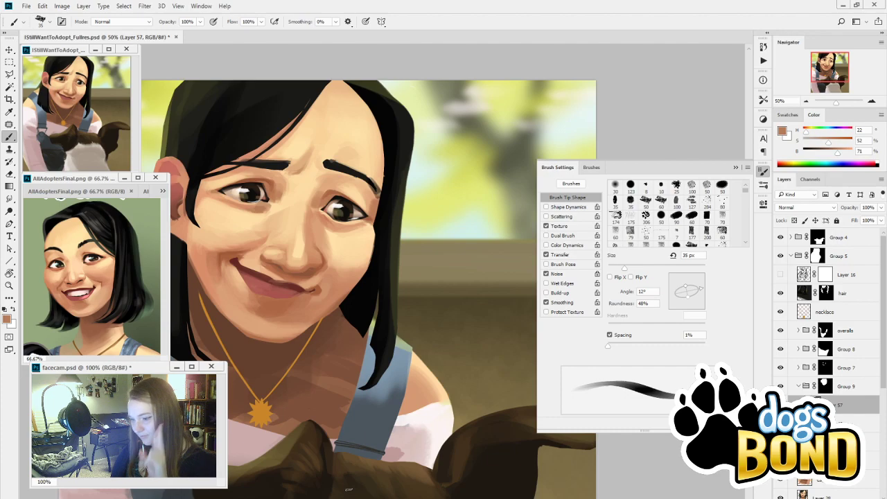
{"action": "mouse_move", "coordinate": [386, 399]}
{"action": "left_mouse_down"}
{"action": "mouse_move", "coordinate": [452, 373]}
{"action": "mouse_move", "coordinate": [505, 403]}
{"action": "left_mouse_up"}
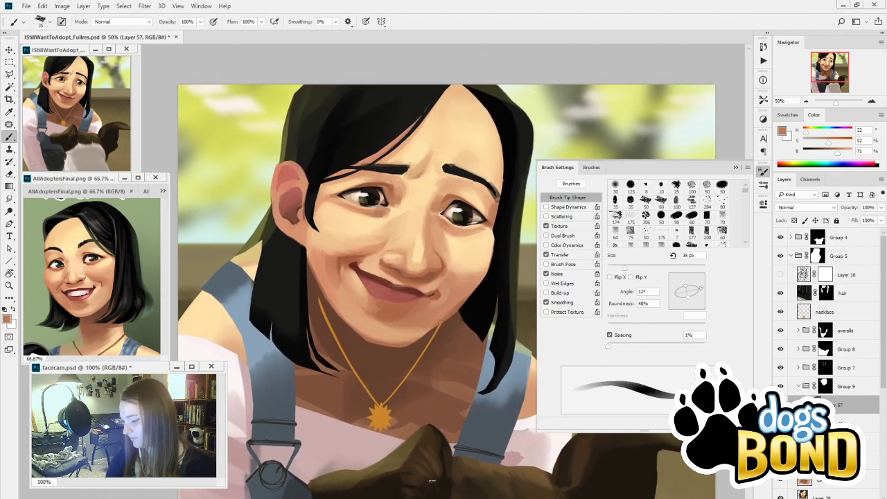
{"action": "left_click", "coordinate": [495, 214], "text": "alt"}
{"action": "left_click_drag", "start_coordinate": [703, 288], "coordinate": [699, 280]}
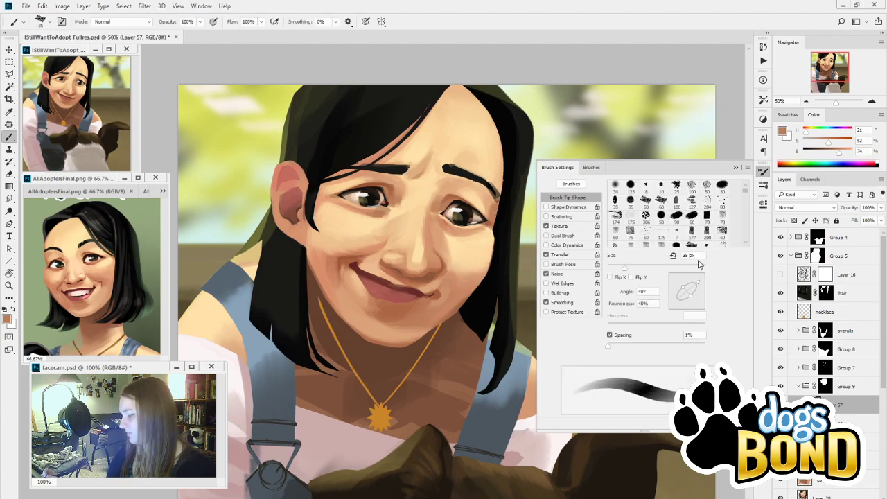
Blend the shadowed cheek and jaw beside the mouth with sampled reddish brown, using a 200 px brush
{"action": "left_click", "coordinate": [451, 287], "text": "alt"}
{"action": "key", "text": "]"}
{"action": "key", "text": "]"}
{"action": "key", "text": "]"}
{"action": "key", "text": "]"}
{"action": "key", "text": "]"}
{"action": "key", "text": "]"}
{"action": "key", "text": "]"}
{"action": "key", "text": "]"}
{"action": "key", "text": "]"}
{"action": "key", "text": "]"}
{"action": "key", "text": "]"}
{"action": "key", "text": "]"}
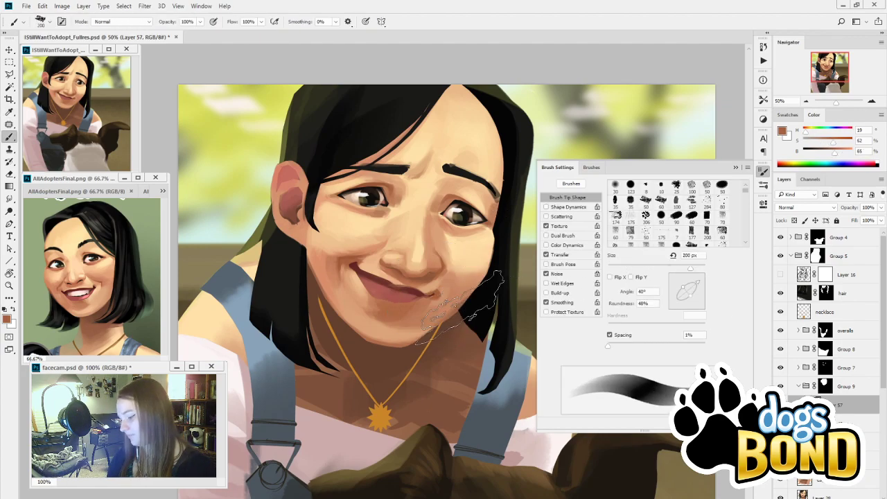
Sample yellow-green from the blurred background and enlarge the brush to 700 px
{"action": "key", "text": "bracketright"}
{"action": "key", "text": "bracketright"}
{"action": "key", "text": "bracketright"}
{"action": "key", "text": "bracketright"}
{"action": "key", "text": "bracketright"}
{"action": "key", "text": "bracketright"}
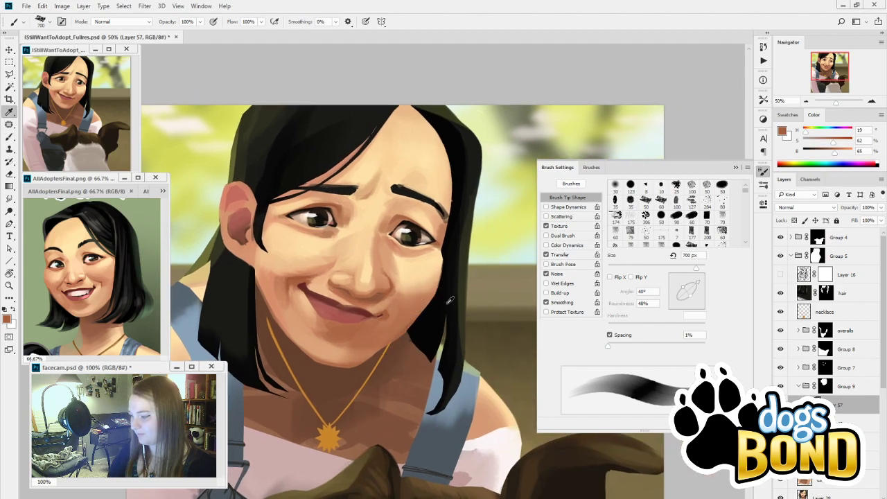
{"action": "left_click", "coordinate": [491, 245], "text": "alt"}
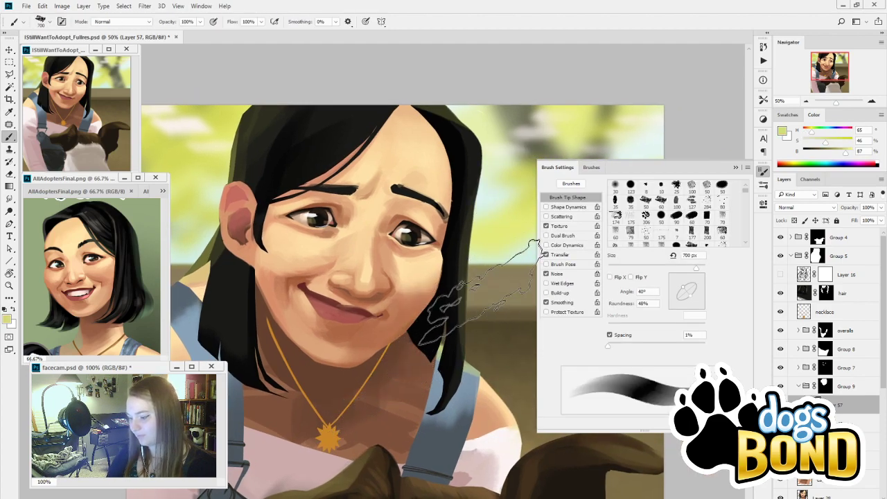
{"action": "left_click", "coordinate": [218, 105], "text": "alt"}
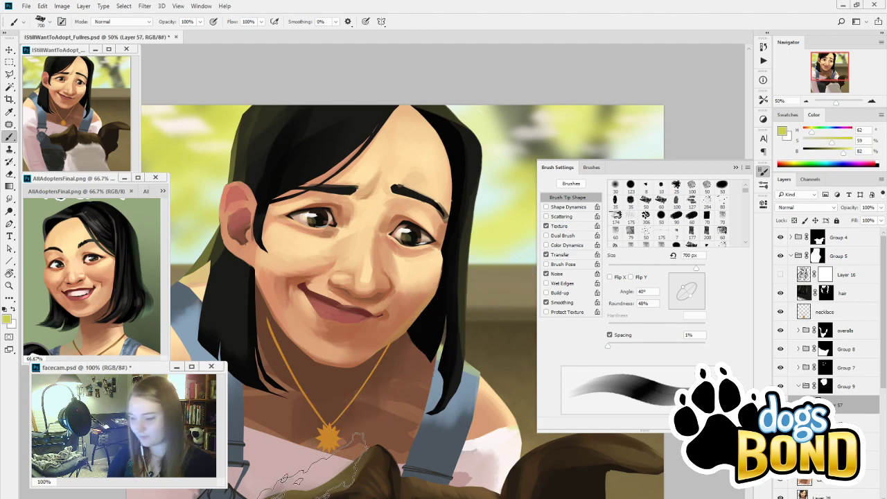
Flip the canvas back and try a yellow-green tint over the ear with the 700 px brush
{"action": "key", "text": "h"}
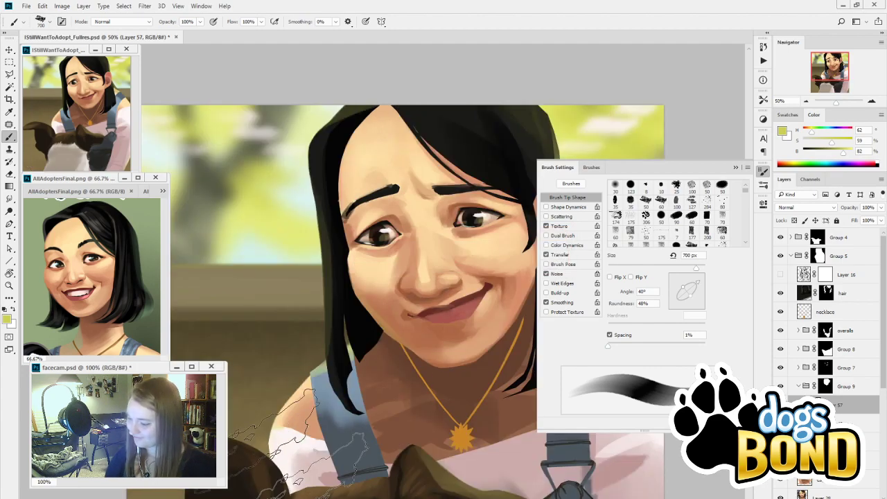
{"action": "left_click_drag", "start_coordinate": [416, 409], "coordinate": [165, 377]}
{"action": "mouse_move", "coordinate": [384, 346]}
{"action": "left_mouse_down"}
{"action": "mouse_move", "coordinate": [390, 370]}
{"action": "mouse_move", "coordinate": [522, 366]}
{"action": "left_mouse_up"}
{"action": "left_click_drag", "start_coordinate": [485, 129], "coordinate": [483, 288]}
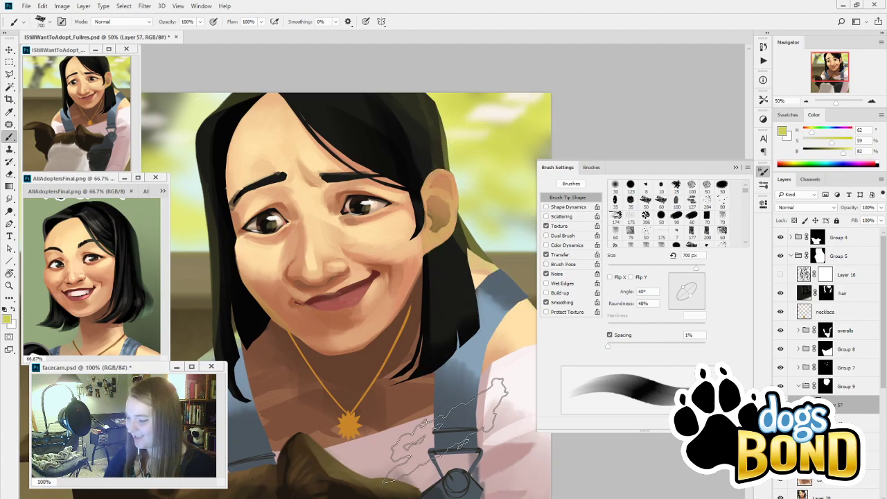
Hide the brush settings and toggle Layer 57 off and on to compare the face before and after the blending
{"action": "key", "text": "F5"}
{"action": "left_click", "coordinate": [781, 405]}
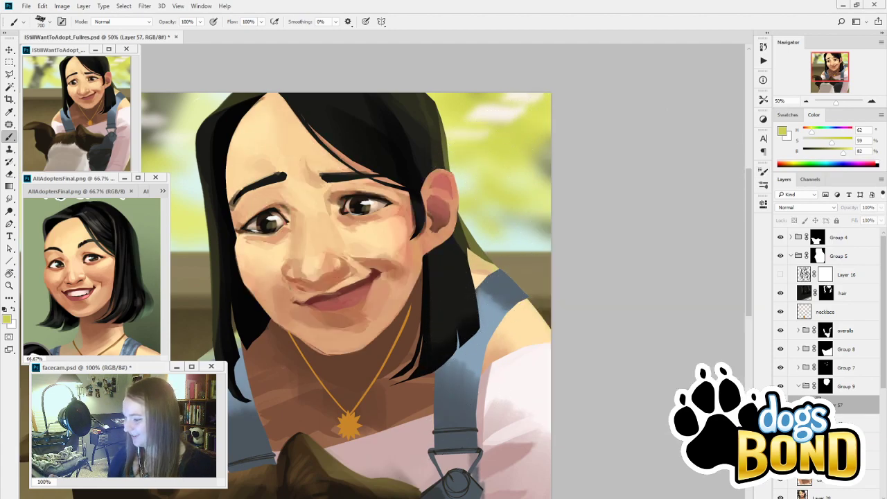
{"action": "left_click", "coordinate": [781, 405]}
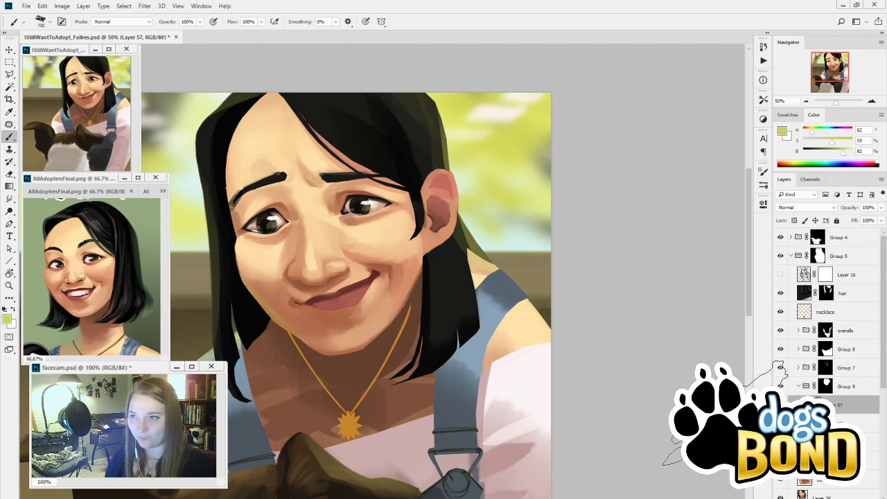
{"action": "left_click_drag", "start_coordinate": [572, 338], "coordinate": [556, 348]}
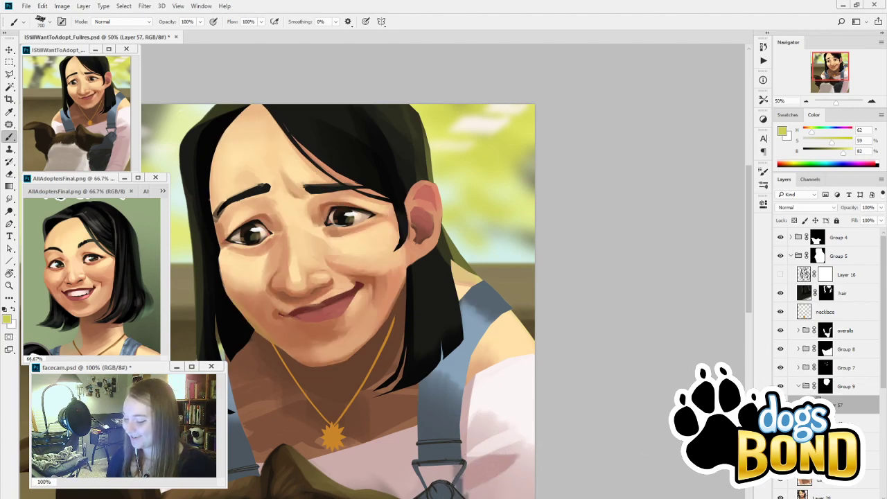
{"action": "key", "text": "ctrl+comma"}
{"action": "key", "text": "ctrl+shift+z"}
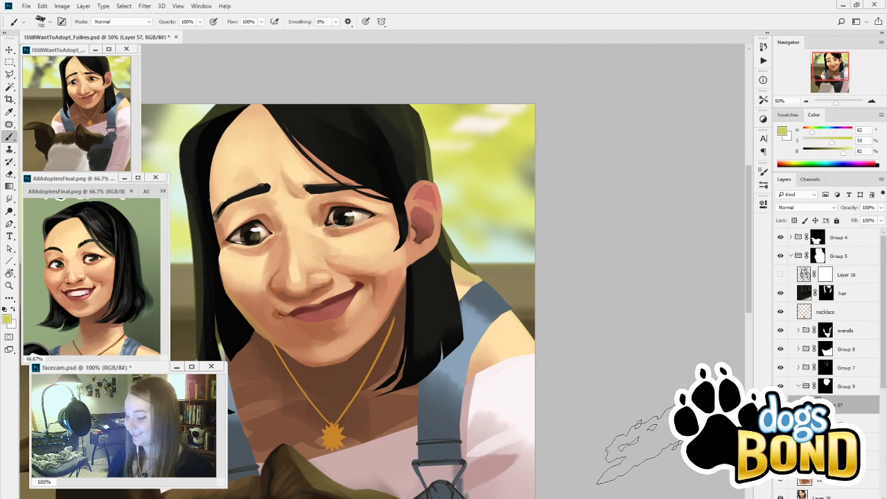
Sample tan from the earlobe and outline the whole ear with a polygonal lasso selection for painting
{"action": "key", "text": "i"}
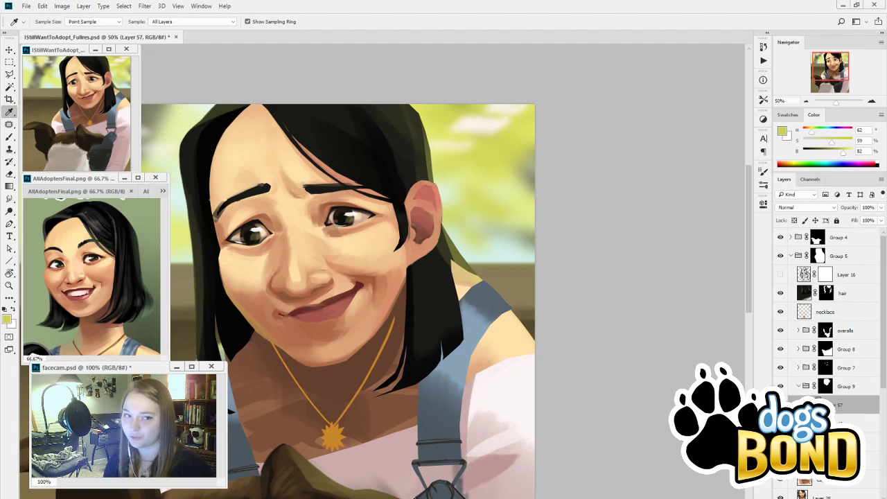
{"action": "left_click", "coordinate": [425, 244]}
{"action": "key", "text": "b"}
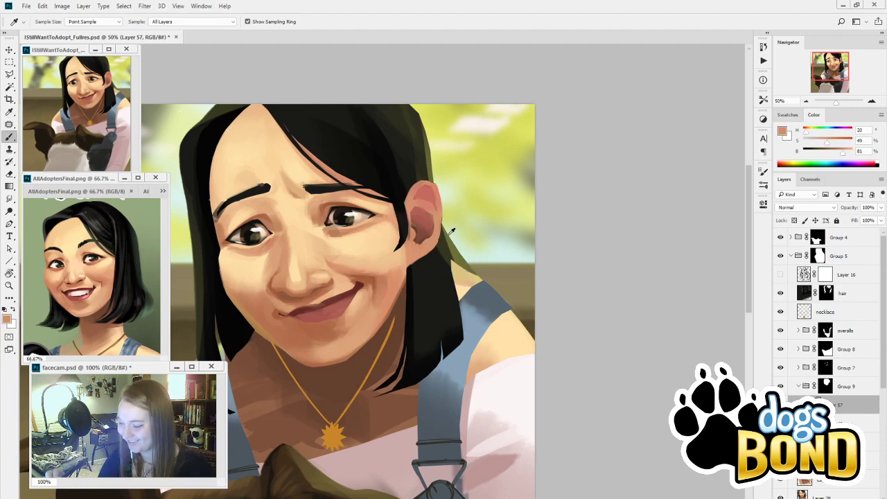
{"action": "key", "text": "l"}
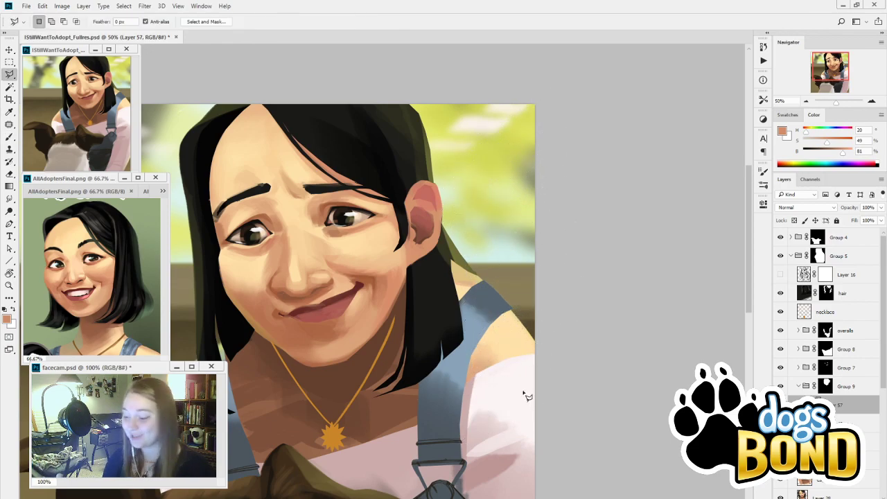
{"action": "left_click", "coordinate": [408, 269]}
{"action": "mouse_move", "coordinate": [409, 237]}
{"action": "left_mouse_down"}
{"action": "mouse_move", "coordinate": [411, 181]}
{"action": "mouse_move", "coordinate": [446, 171]}
{"action": "mouse_move", "coordinate": [456, 225]}
{"action": "mouse_move", "coordinate": [443, 255]}
{"action": "mouse_move", "coordinate": [418, 266]}
{"action": "left_mouse_up"}
{"action": "key", "text": "b"}
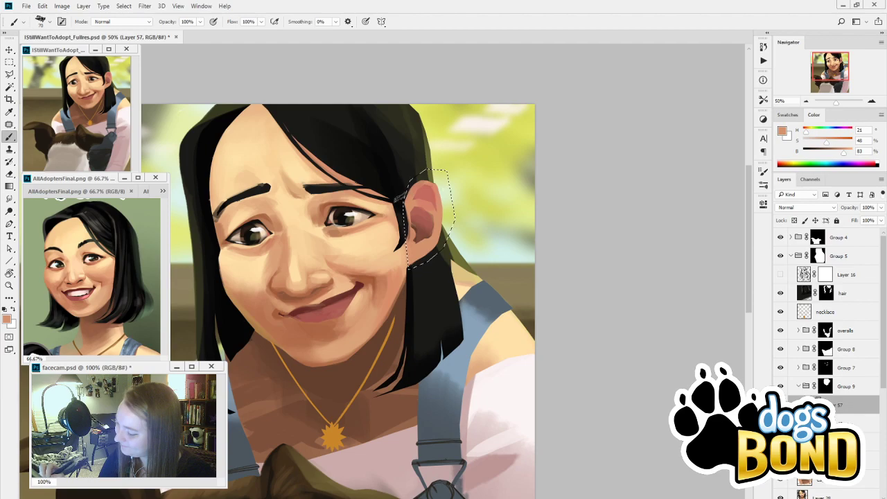
Paint the front edge and upper rim of the selected ear with sampled peach and tan, using a 50 px brush
{"action": "left_click", "coordinate": [391, 238], "text": "alt"}
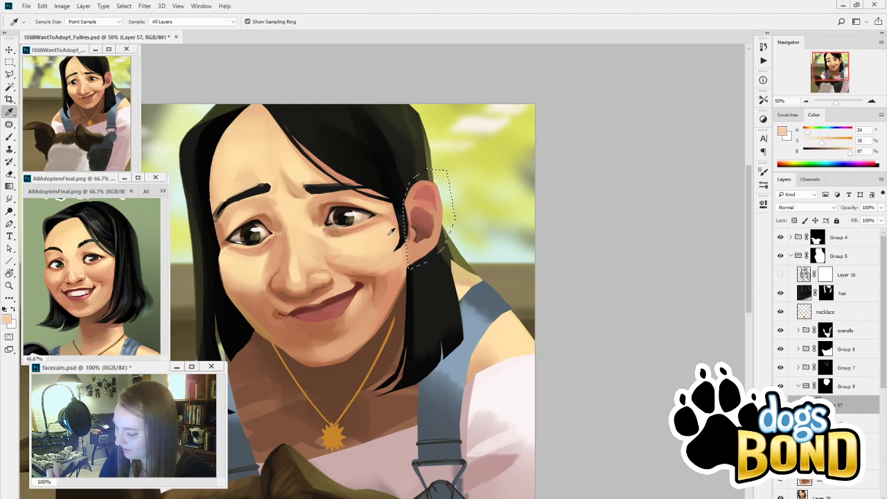
{"action": "key", "text": "bracketleft"}
{"action": "key", "text": "bracketleft"}
{"action": "left_click", "coordinate": [411, 200], "text": "alt"}
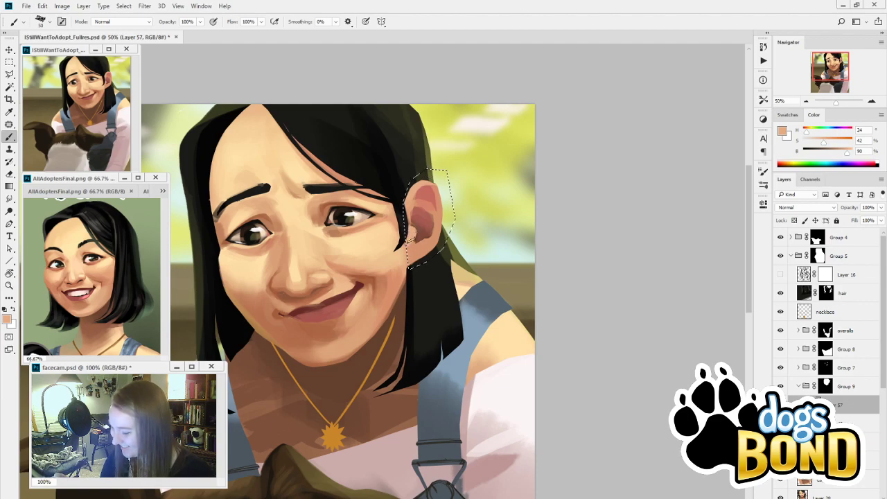
{"action": "left_click", "coordinate": [411, 238], "text": "alt"}
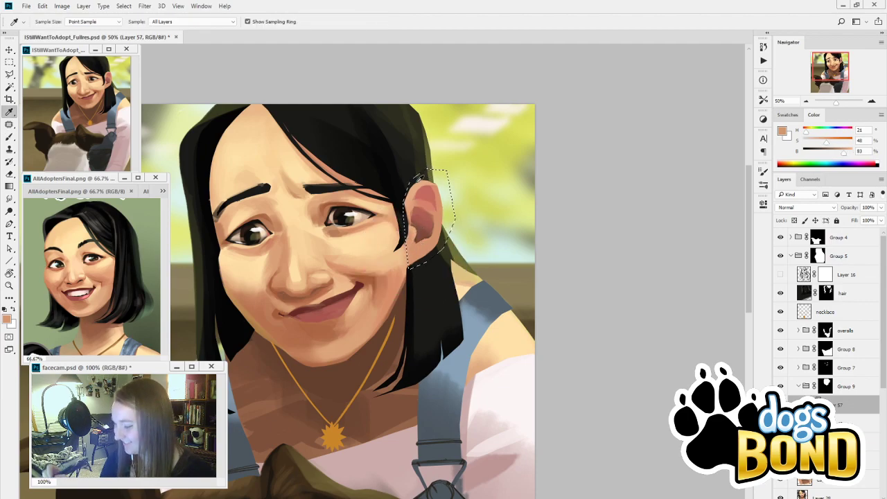
{"action": "left_click", "coordinate": [415, 184], "text": "alt"}
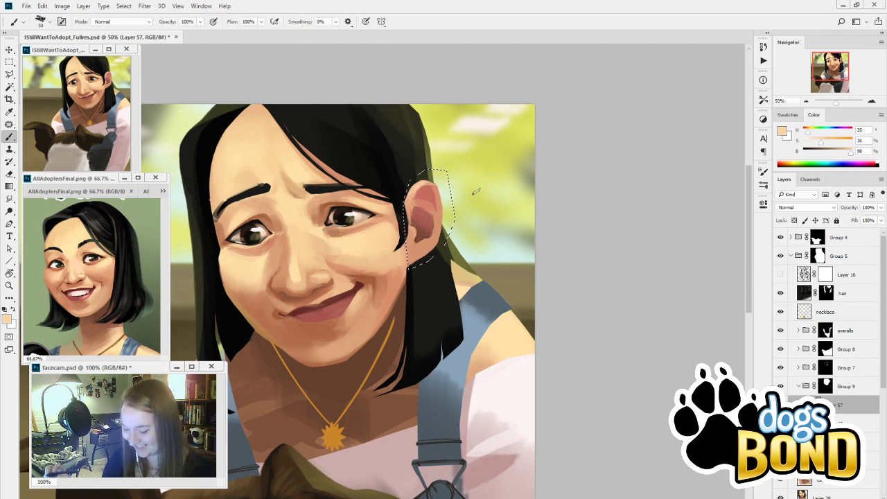
Rework the inner ear shadow with sampled reddish browns, using brush sizes between 10 and 50 px
{"action": "left_click", "coordinate": [432, 234], "text": "alt"}
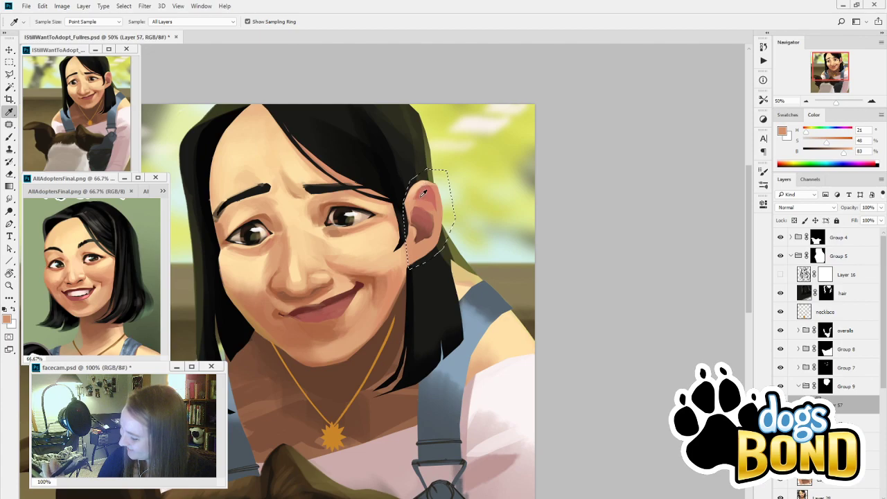
{"action": "left_click", "coordinate": [424, 203], "text": "alt"}
{"action": "left_click", "coordinate": [435, 164], "text": "alt"}
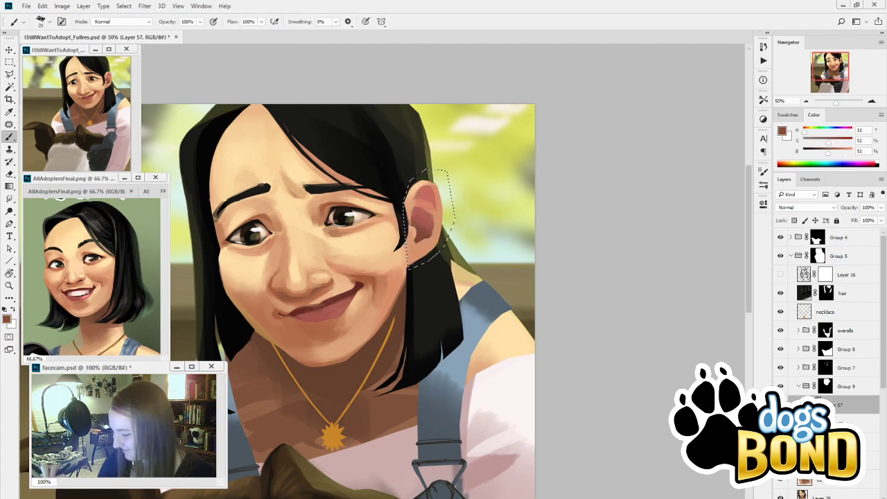
{"action": "left_click", "coordinate": [414, 219], "text": "alt"}
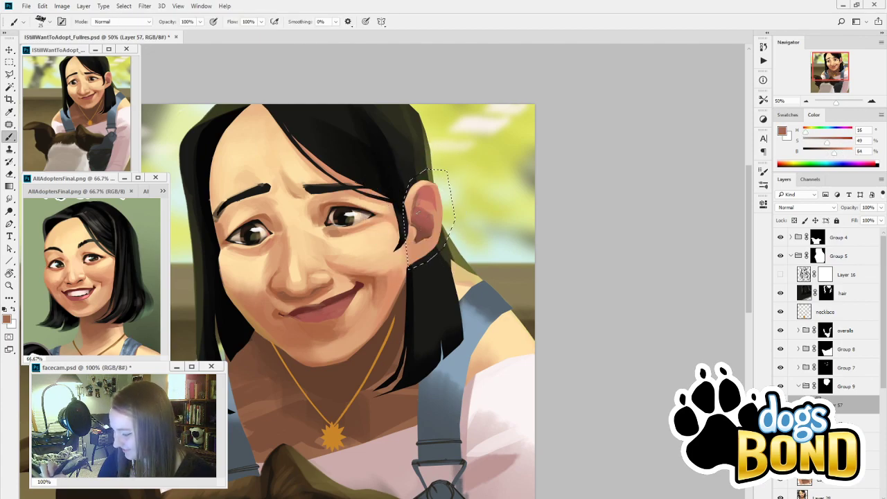
{"action": "left_click", "coordinate": [416, 206], "text": "alt"}
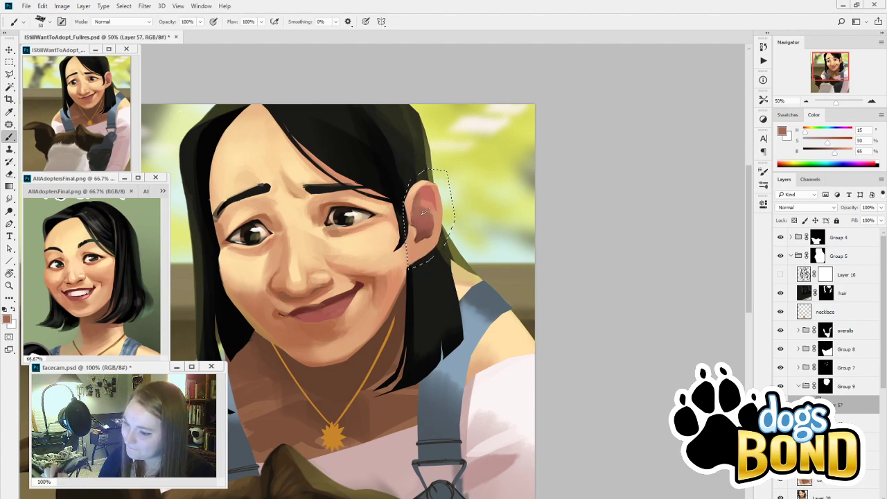
{"action": "left_click", "coordinate": [412, 231], "text": "alt"}
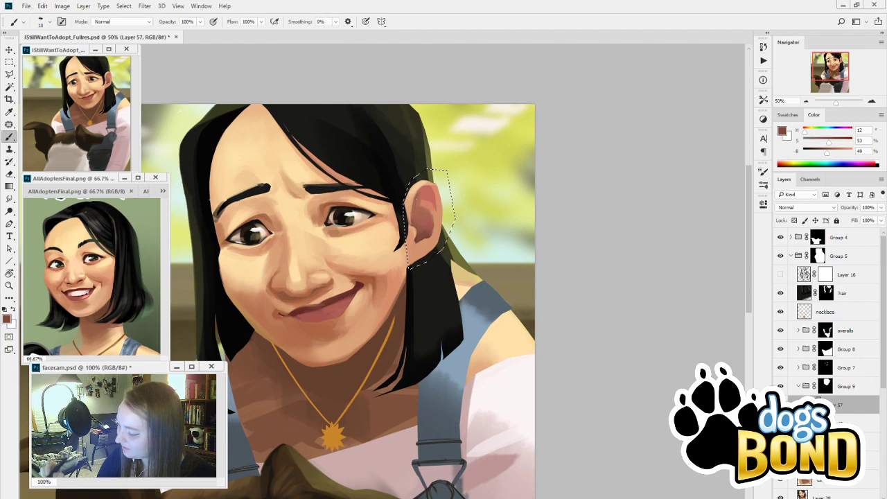
{"action": "left_click", "coordinate": [414, 212], "text": "alt"}
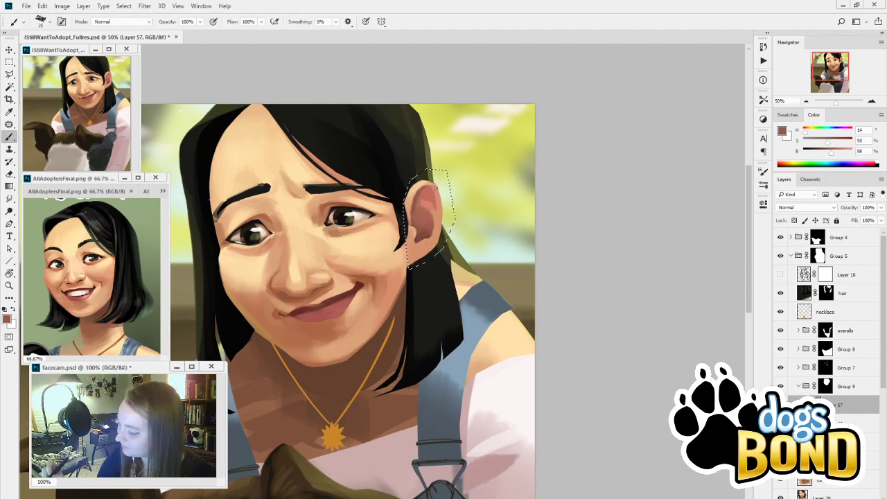
Smooth the upper and outer ear with sampled muted reds, using a brush of 40 px and larger
{"action": "left_click", "coordinate": [428, 198], "text": "alt"}
{"action": "key", "text": "]"}
{"action": "key", "text": "]"}
{"action": "key", "text": "]"}
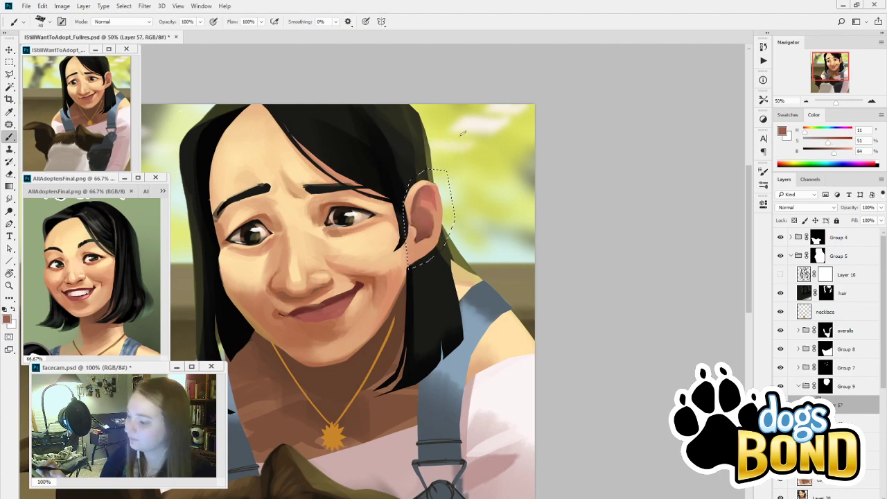
{"action": "left_click", "coordinate": [435, 185], "text": "alt"}
{"action": "left_click_drag", "start_coordinate": [432, 190], "coordinate": [435, 234]}
{"action": "key", "text": "]"}
{"action": "key", "text": "]"}
{"action": "key", "text": "]"}
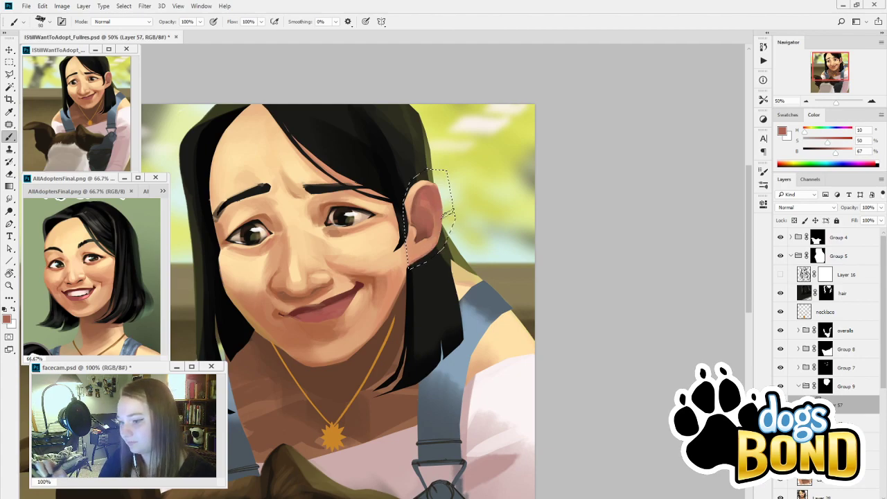
Darken the ear canal with a sampled dark brown lowered to 31% brightness, using a 35 px brush
{"action": "key", "text": "alt"}
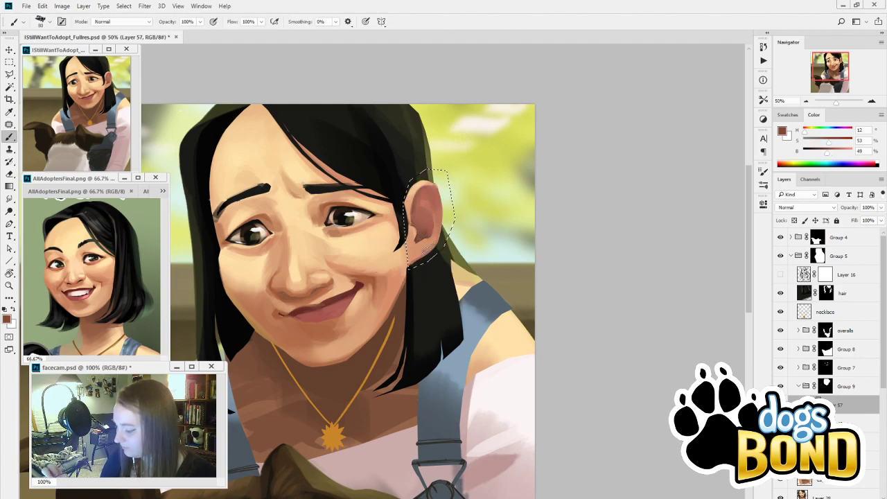
{"action": "left_click", "coordinate": [404, 306], "text": "alt"}
{"action": "left_click_drag", "start_coordinate": [823, 156], "coordinate": [820, 158]}
{"action": "key", "text": "b"}
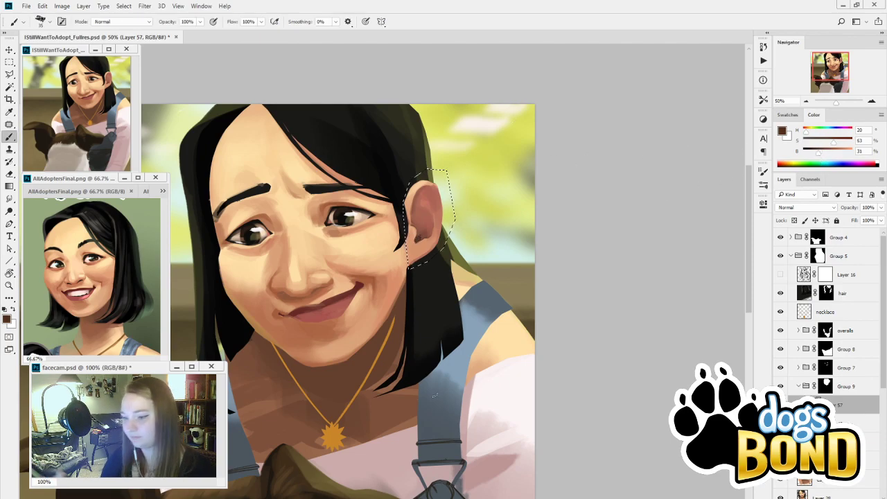
Select the hollow of the inner ear with the Polygonal Lasso and shade it with a dark brown gradient
{"action": "key", "text": "l"}
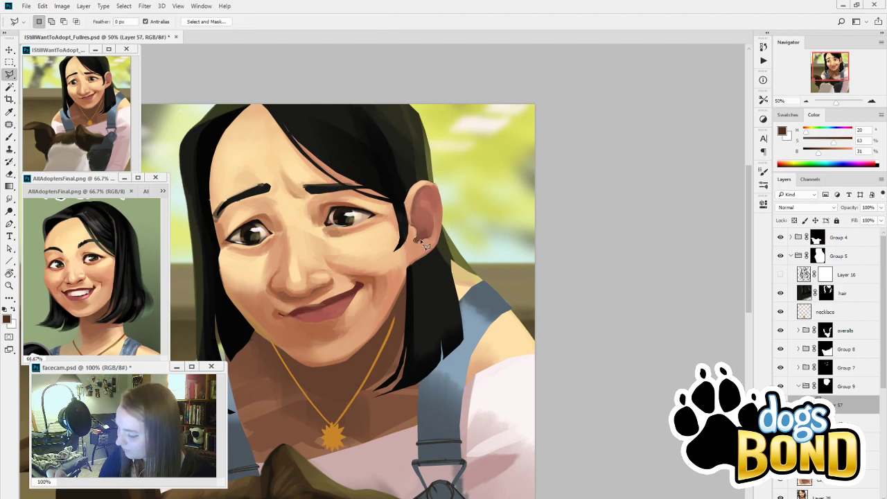
{"action": "mouse_move", "coordinate": [436, 243]}
{"action": "left_mouse_down"}
{"action": "mouse_move", "coordinate": [436, 222]}
{"action": "mouse_move", "coordinate": [417, 222]}
{"action": "mouse_move", "coordinate": [416, 231]}
{"action": "mouse_move", "coordinate": [419, 240]}
{"action": "mouse_move", "coordinate": [434, 212]}
{"action": "left_mouse_up"}
{"action": "key", "text": "g"}
{"action": "key", "text": "ctrl+z"}
{"action": "left_click_drag", "start_coordinate": [405, 253], "coordinate": [442, 211]}
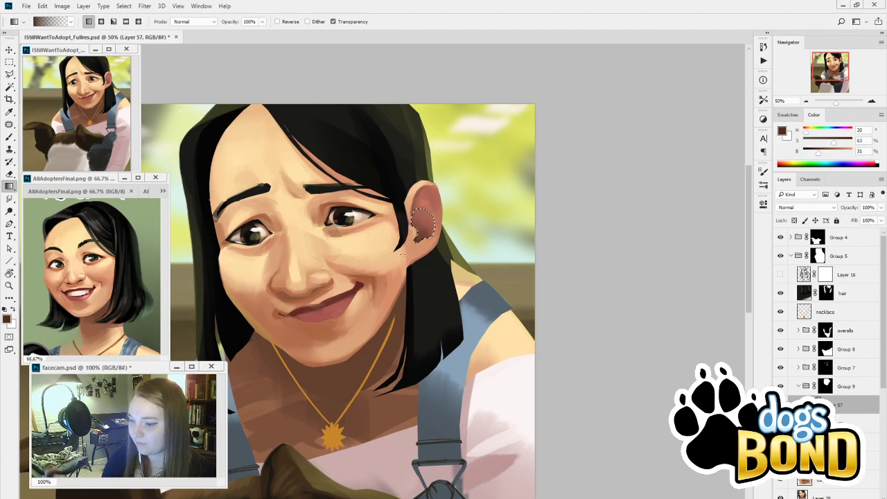
{"action": "key", "text": "b"}
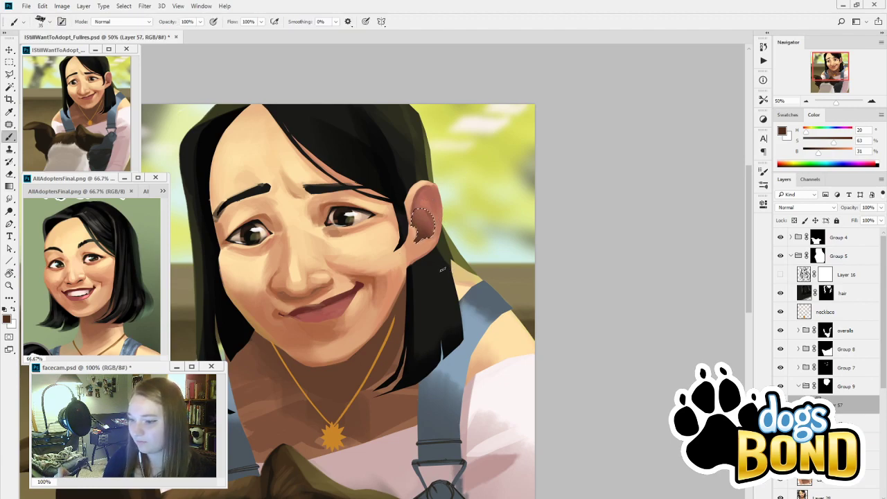
{"action": "key", "text": "ctrl+d"}
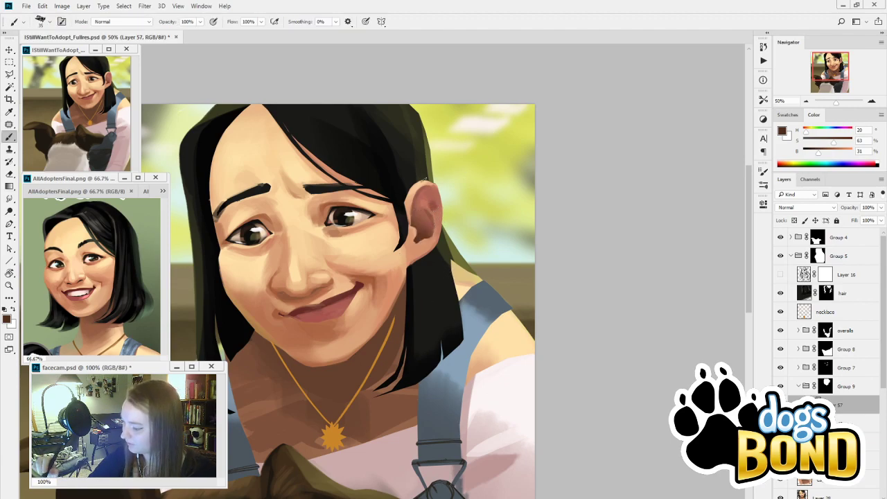
Refine the inner ear folds and the ear's front edge with dark brown, sampled muted red and sampled peach, using a 25 px brush
{"action": "left_click_drag", "start_coordinate": [428, 206], "coordinate": [430, 194]}
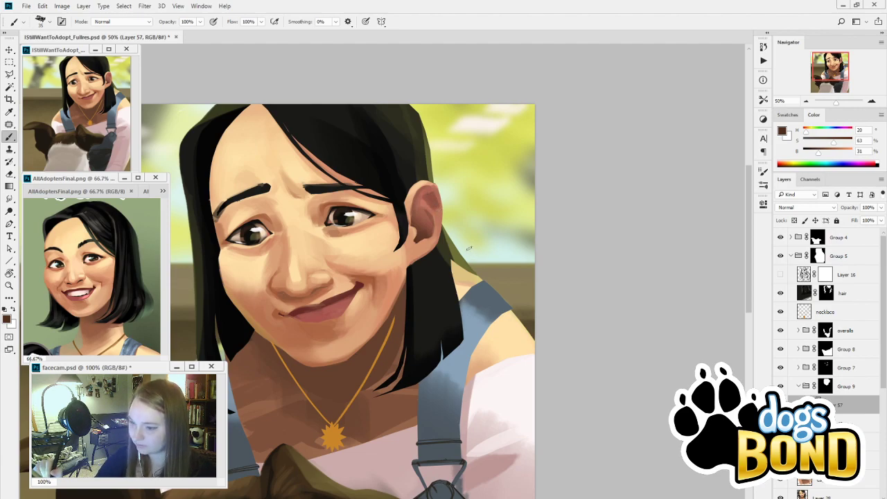
{"action": "key", "text": "i"}
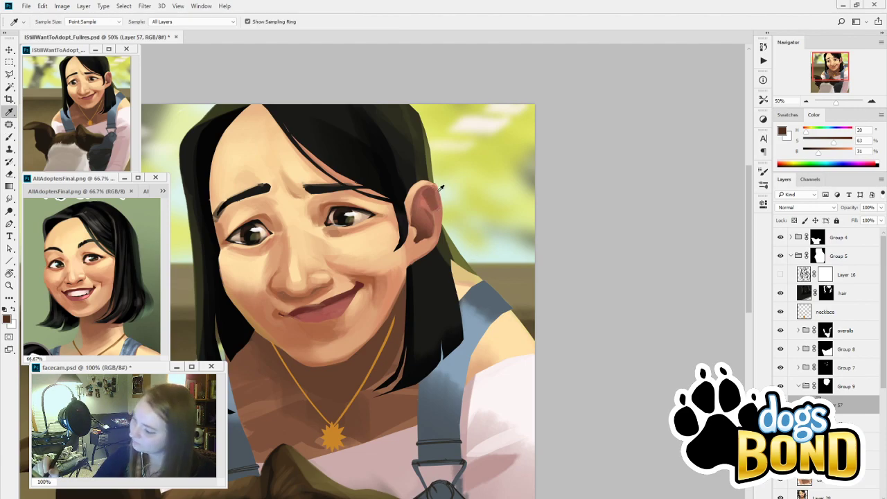
{"action": "left_click", "coordinate": [427, 199], "text": "alt"}
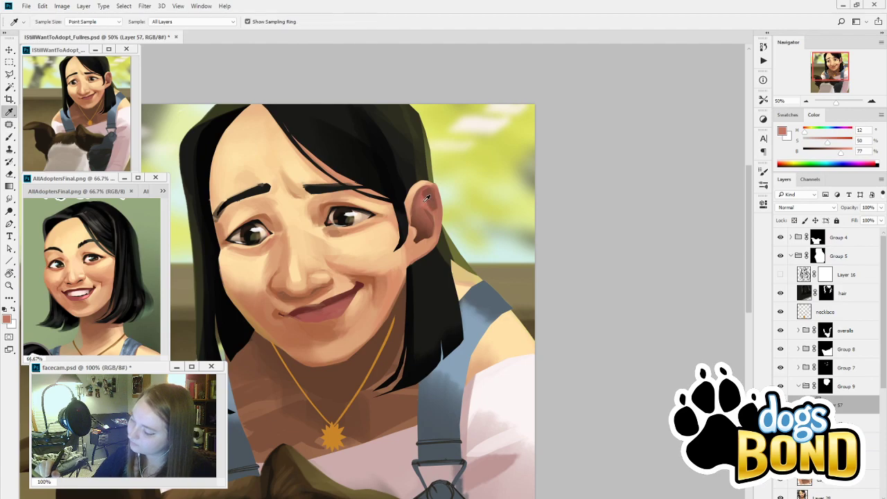
{"action": "key", "text": "b"}
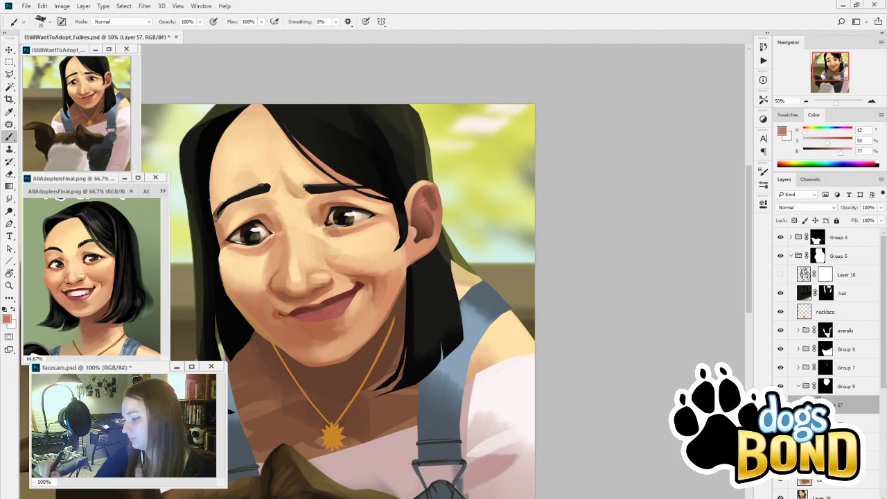
{"action": "left_click_drag", "start_coordinate": [448, 434], "coordinate": [509, 395]}
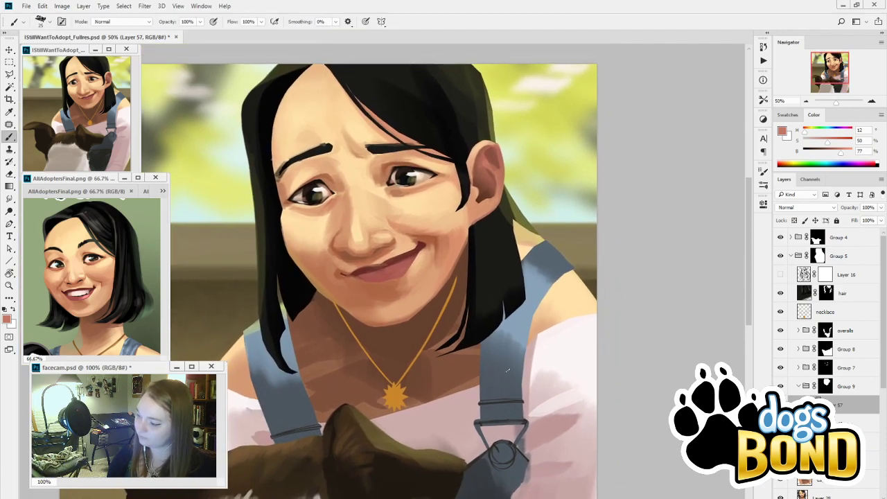
{"action": "key", "text": "alt"}
{"action": "left_click", "coordinate": [439, 196]}
{"action": "key", "text": "b"}
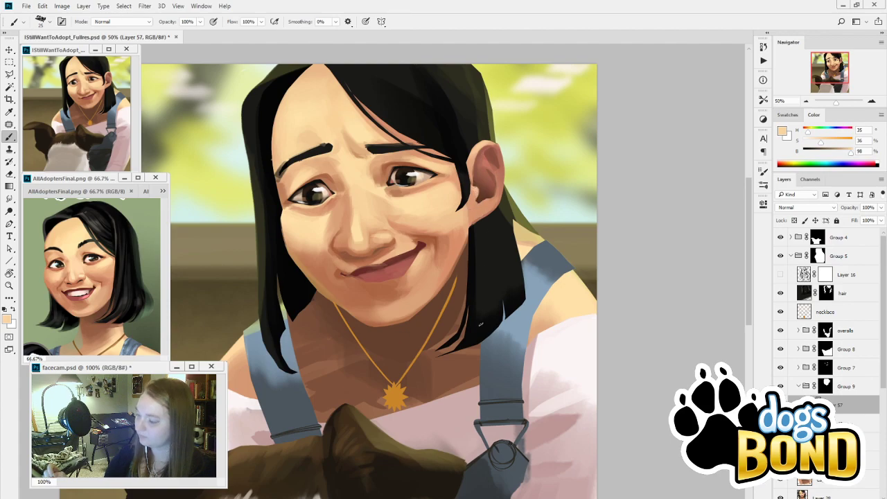
{"action": "left_click_drag", "start_coordinate": [451, 394], "coordinate": [420, 405]}
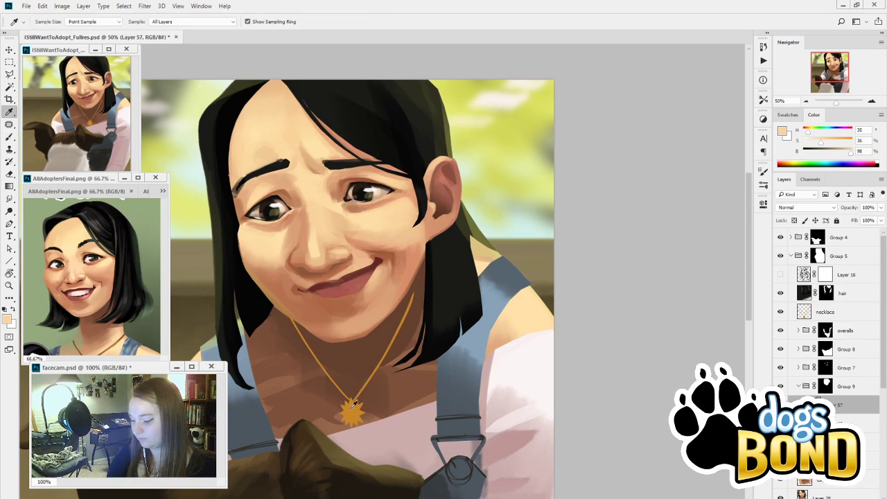
Sample the golden orange of the necklace pendant and make the necklace layer active
{"action": "left_click", "coordinate": [432, 197], "text": "alt"}
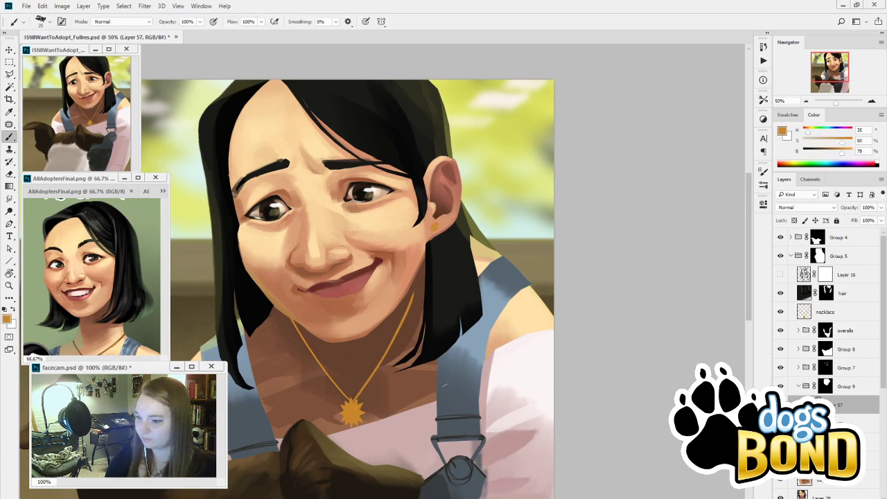
{"action": "key", "text": "ctrl+z"}
{"action": "left_click", "coordinate": [822, 312]}
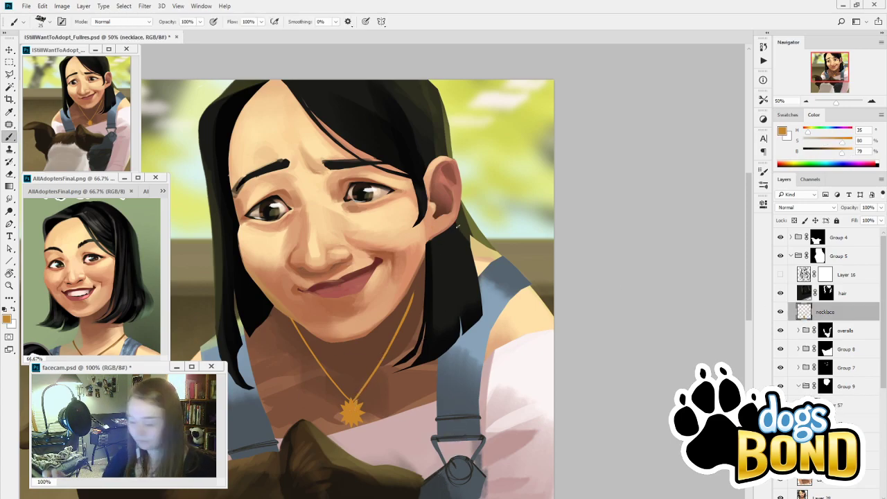
{"action": "key", "text": "l"}
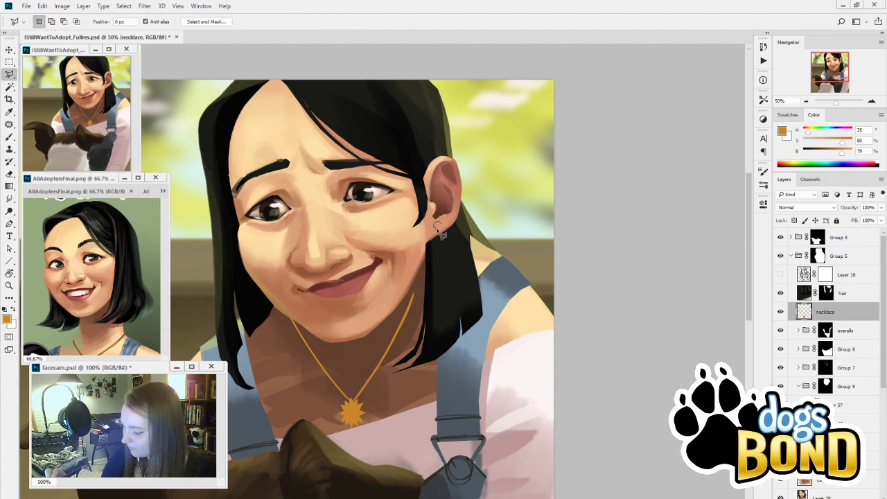
{"action": "left_click_drag", "start_coordinate": [438, 226], "coordinate": [441, 236]}
{"action": "key", "text": "ctrl+d"}
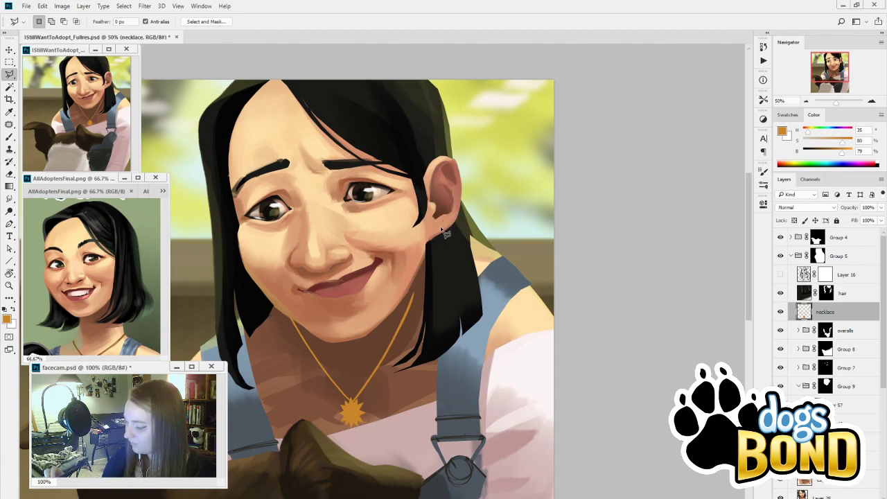
Turn on Shape Dynamics and turn off Transfer for the 25 px brush
{"action": "left_click", "coordinate": [764, 172]}
{"action": "key", "text": "b"}
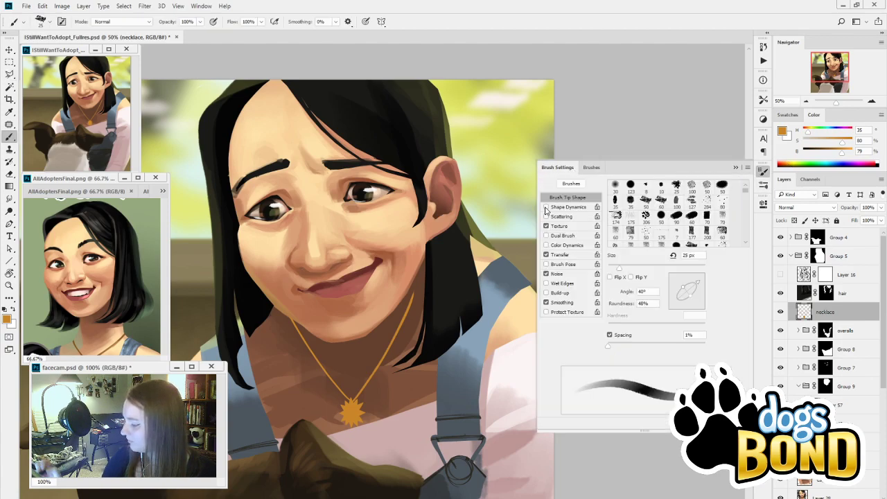
{"action": "left_click", "coordinate": [546, 208]}
{"action": "left_click", "coordinate": [546, 255]}
{"action": "left_click", "coordinate": [736, 168]}
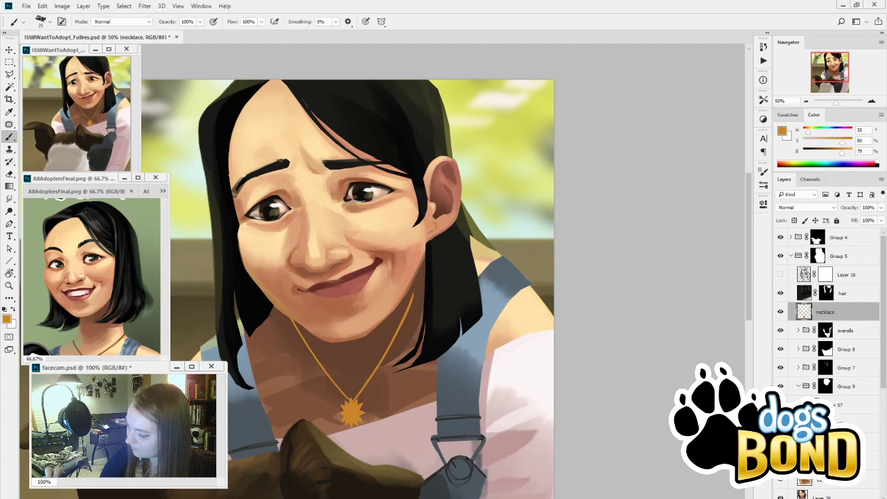
Undo the first earring stroke and paint a small golden earring on the earlobe, touching it up with the eraser
{"action": "key", "text": "ctrl+z"}
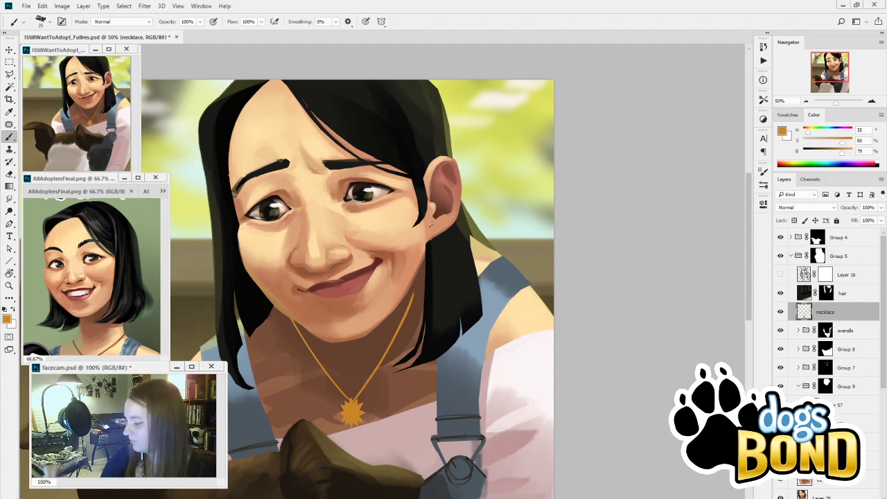
{"action": "left_click_drag", "start_coordinate": [430, 227], "coordinate": [440, 227]}
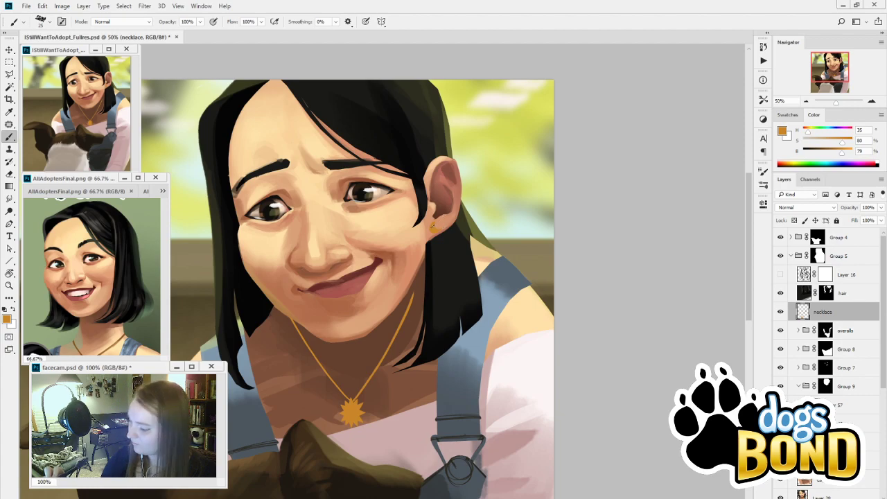
{"action": "key", "text": "e"}
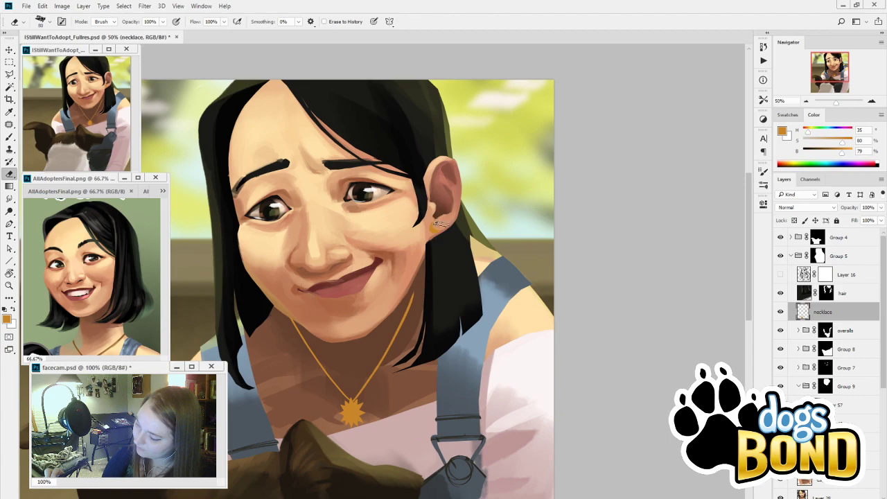
{"action": "key", "text": "b"}
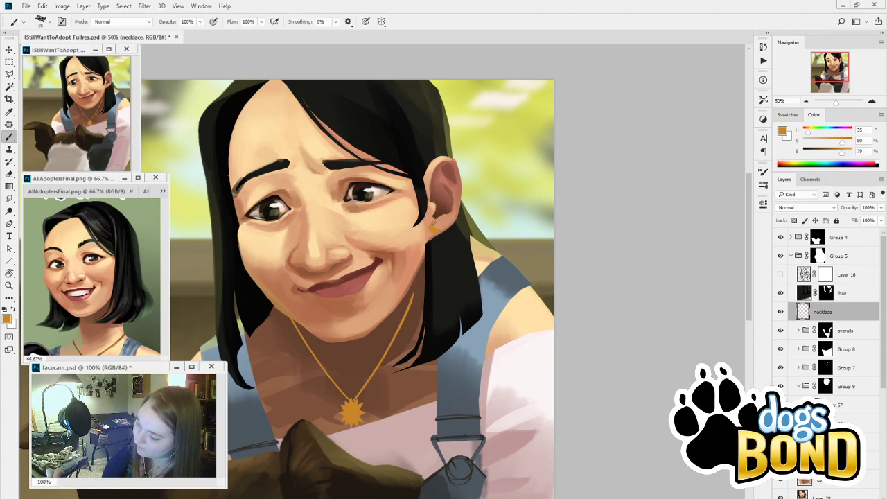
Carve the earring into a crescent with the eraser reduced to 35 px, and lock the necklace layer's transparent pixels
{"action": "key", "text": "e"}
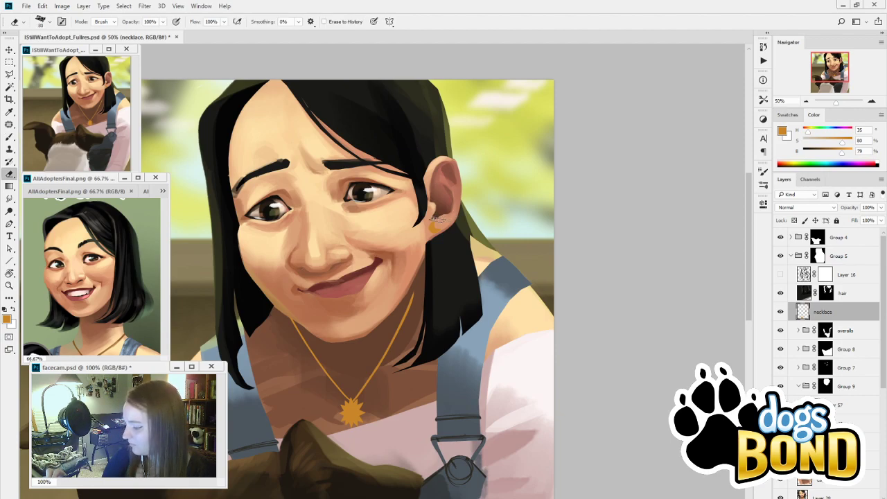
{"action": "key", "text": "["}
{"action": "key", "text": "["}
{"action": "key", "text": "["}
{"action": "key", "text": "["}
{"action": "key", "text": "["}
{"action": "key", "text": "["}
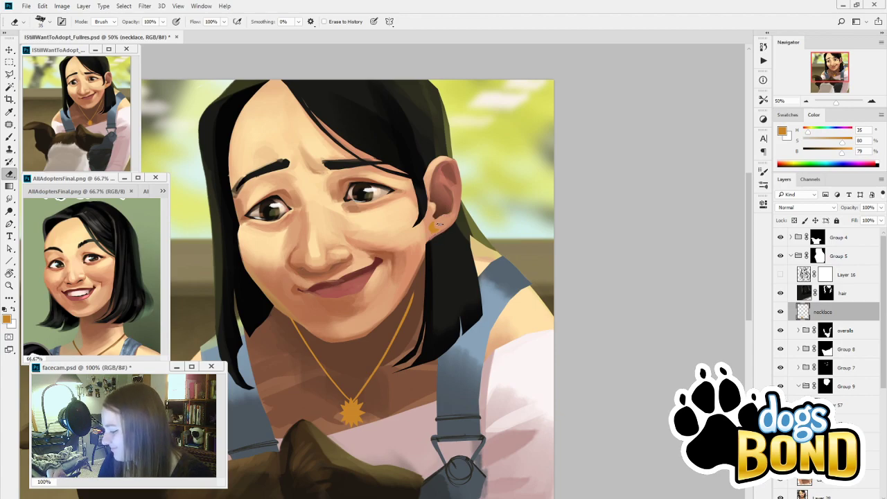
{"action": "key", "text": "b"}
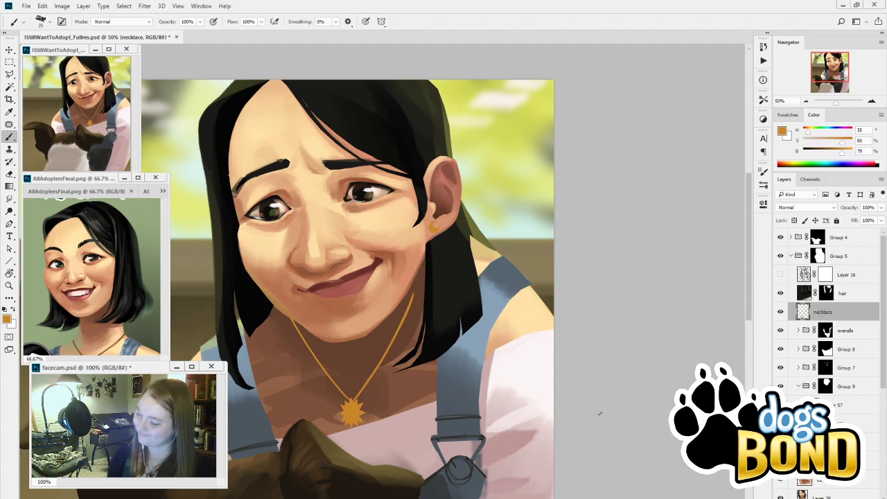
{"action": "left_click", "coordinate": [795, 220]}
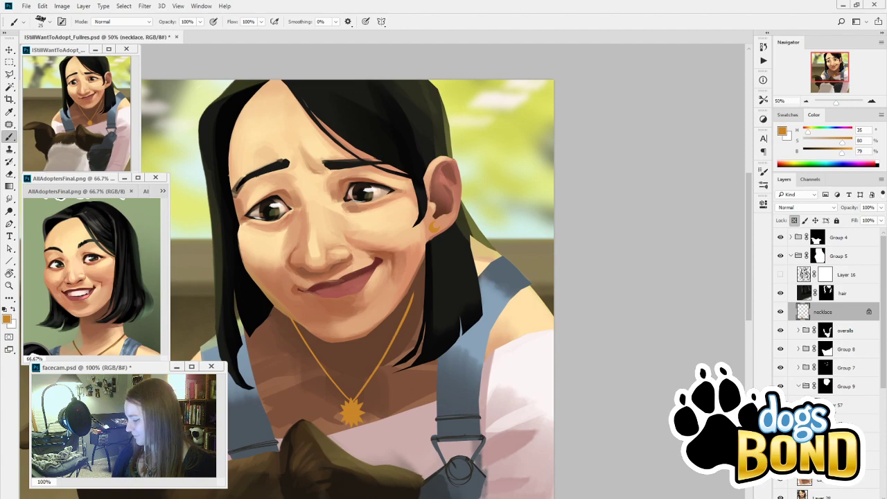
Return to Layer 57 with a brown sampled from the inner ear, and set the brush to Shape Dynamics off and Transfer on
{"action": "left_click", "coordinate": [837, 405]}
{"action": "left_click", "coordinate": [441, 207], "text": "alt"}
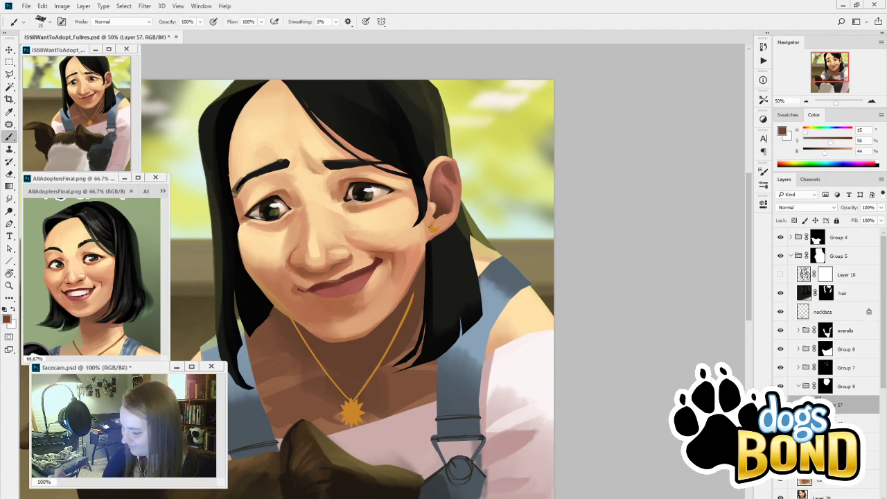
{"action": "left_click", "coordinate": [763, 171]}
{"action": "left_click", "coordinate": [547, 207]}
{"action": "left_click", "coordinate": [547, 255]}
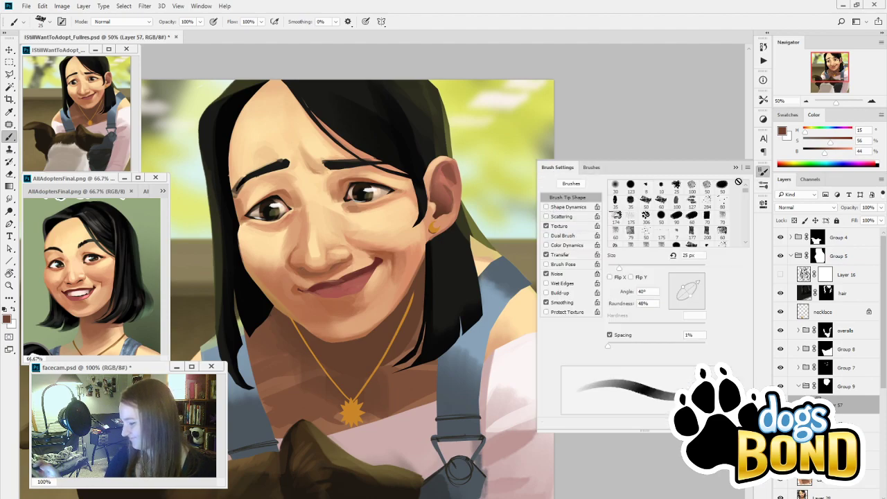
{"action": "left_click", "coordinate": [737, 168]}
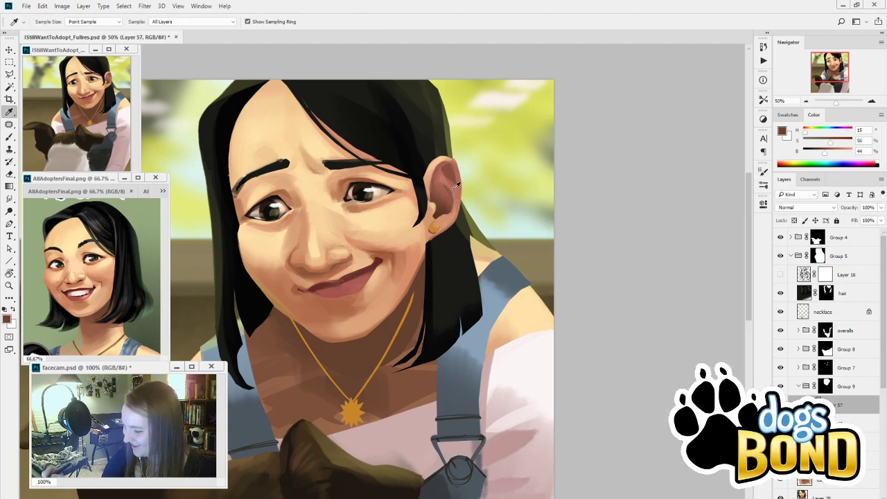
Touch up the earlobe around the earring and the inner ear with sampled reddish browns and peach, using a 25 px brush
{"action": "left_click", "coordinate": [439, 217], "text": "alt"}
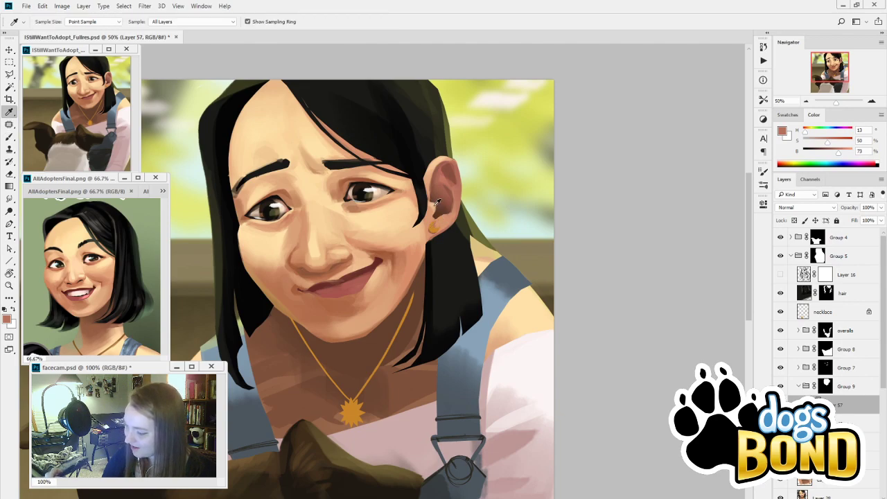
{"action": "left_click", "coordinate": [442, 221], "text": "alt"}
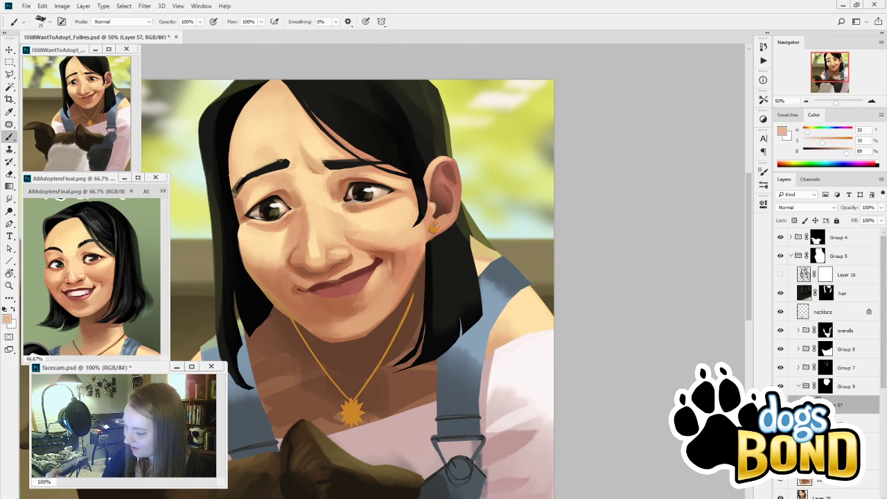
{"action": "left_click", "coordinate": [448, 189], "text": "alt"}
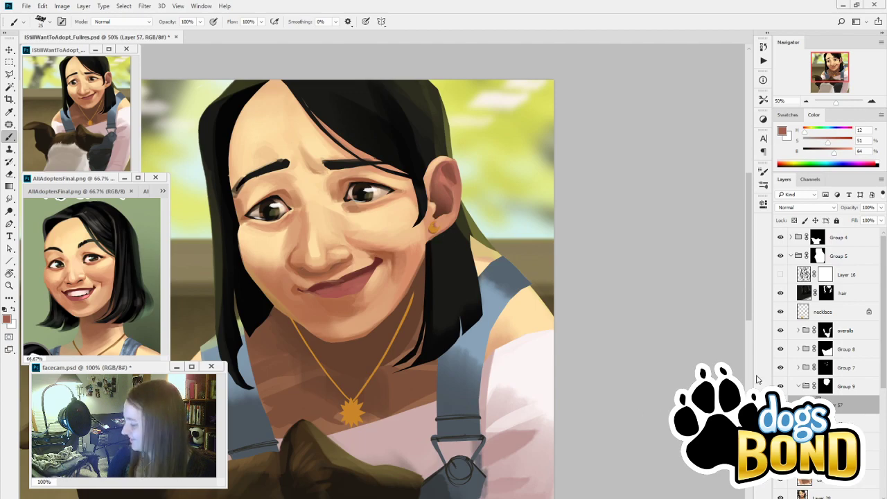
{"action": "left_click_drag", "start_coordinate": [471, 443], "coordinate": [535, 394]}
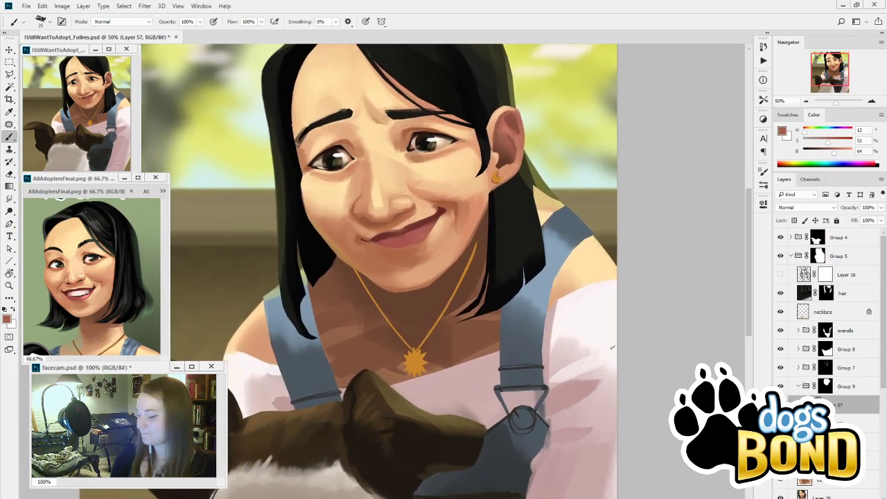
Shade the lower ear beside the earring with a sampled dark reddish brown, using a 100 px brush
{"action": "left_click", "coordinate": [496, 179], "text": "alt"}
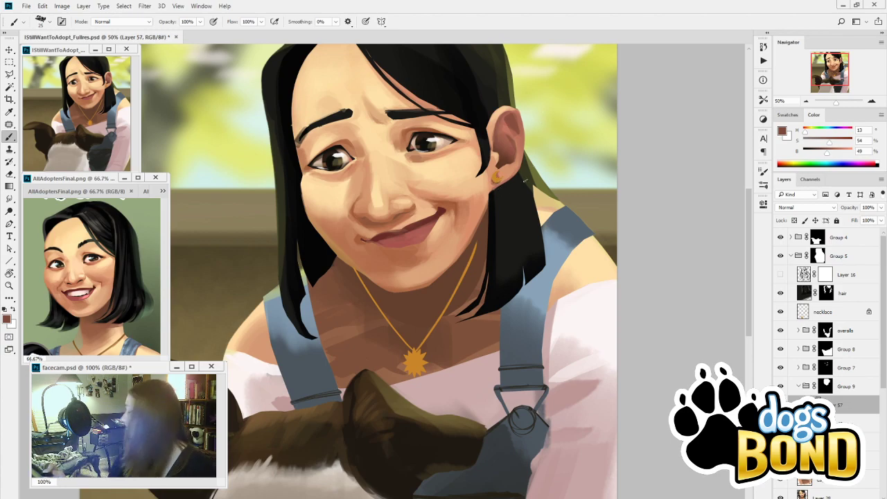
{"action": "key", "text": "]"}
{"action": "key", "text": "]"}
{"action": "key", "text": "]"}
{"action": "key", "text": "]"}
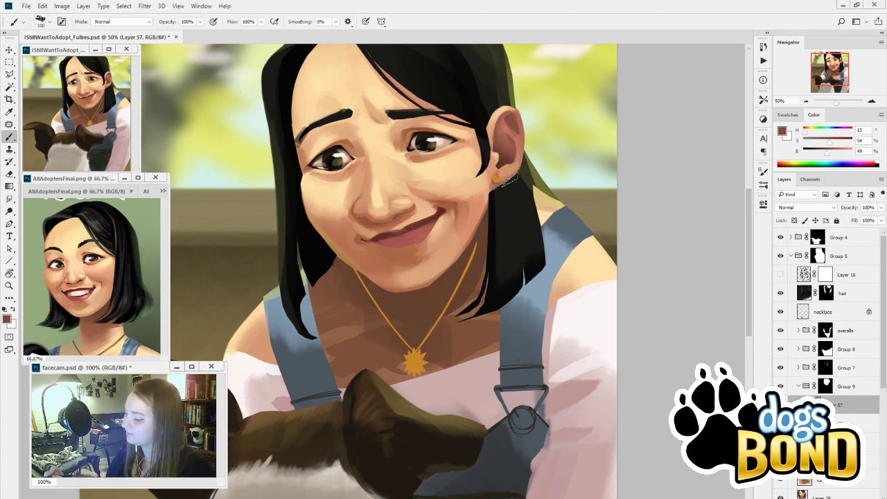
{"action": "left_click_drag", "start_coordinate": [518, 351], "coordinate": [494, 399]}
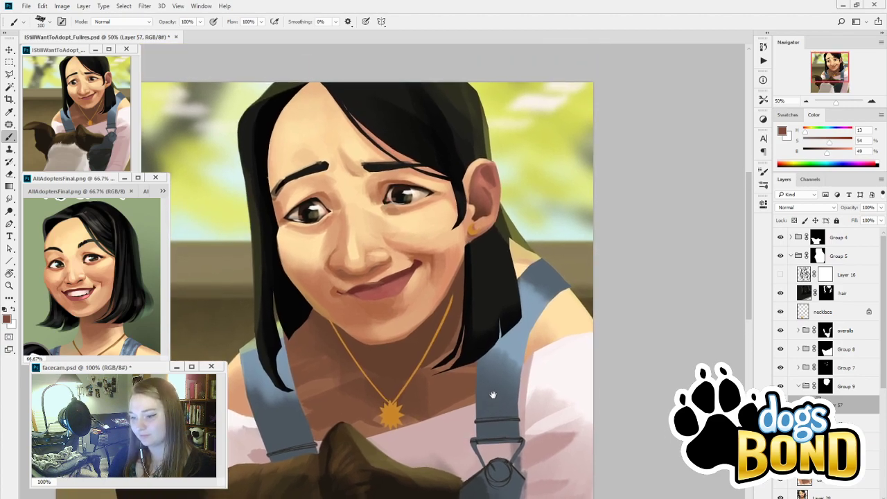
On the necklace layer, mix a lighter gold of H 39, S 64, B 87 from the sampled pendant colour for the brush
{"action": "left_click", "coordinate": [826, 312]}
{"action": "left_click", "coordinate": [420, 359], "text": "alt"}
{"action": "left_click_drag", "start_coordinate": [842, 152], "coordinate": [834, 141]}
{"action": "left_click", "coordinate": [809, 131]}
{"action": "key", "text": "b"}
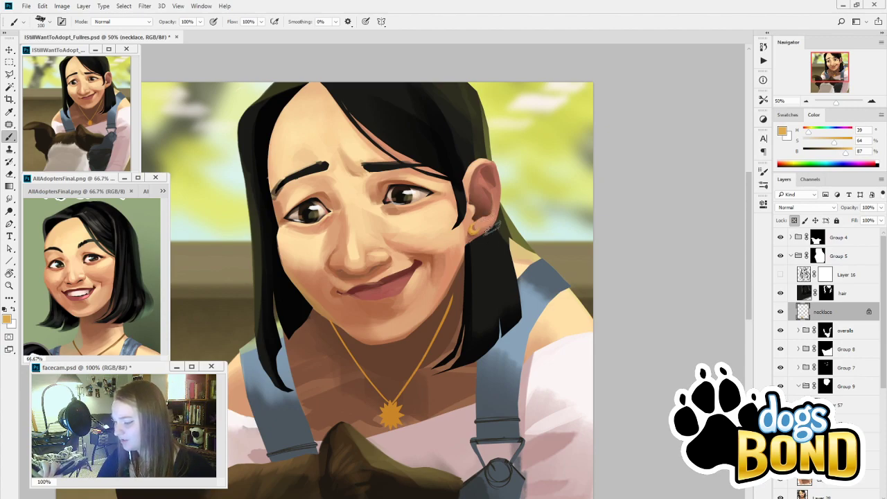
Compare the face with Layer 57 hidden and shown, and review the whole painting at a reduced size
{"action": "left_click_drag", "start_coordinate": [551, 398], "coordinate": [570, 356]}
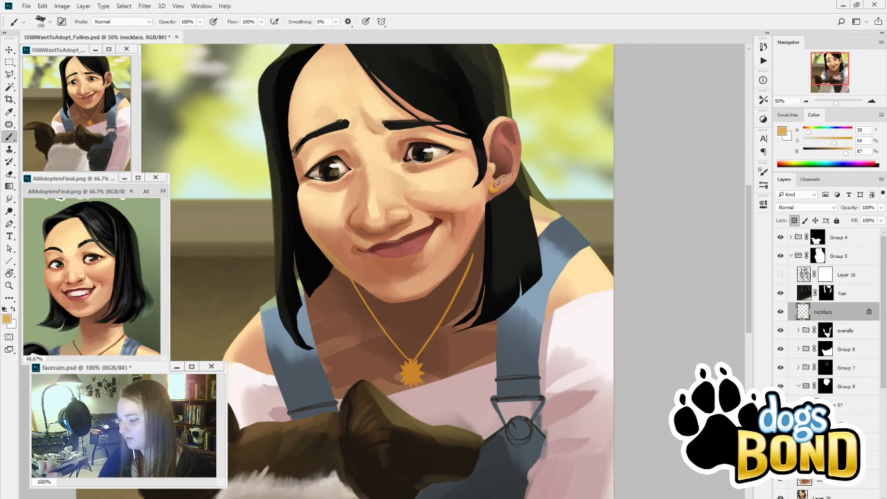
{"action": "left_click_drag", "start_coordinate": [575, 374], "coordinate": [564, 293]}
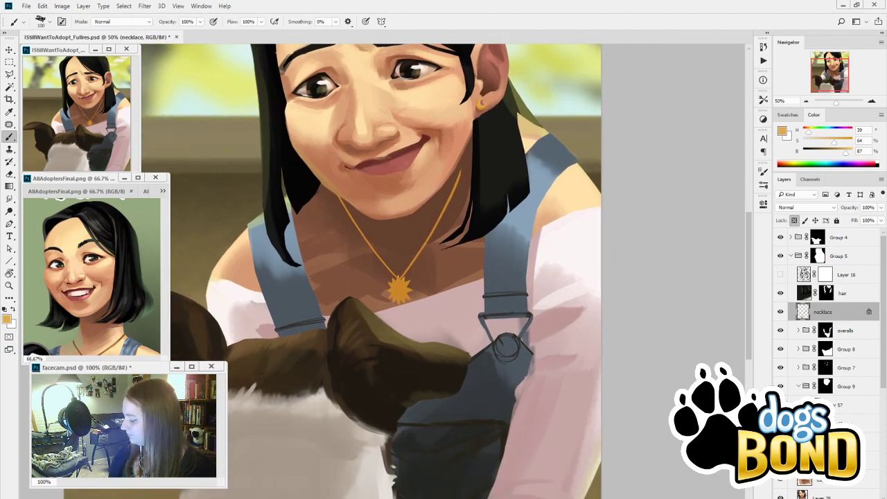
{"action": "left_click", "coordinate": [832, 405]}
{"action": "left_click", "coordinate": [781, 405]}
{"action": "left_click", "coordinate": [780, 405]}
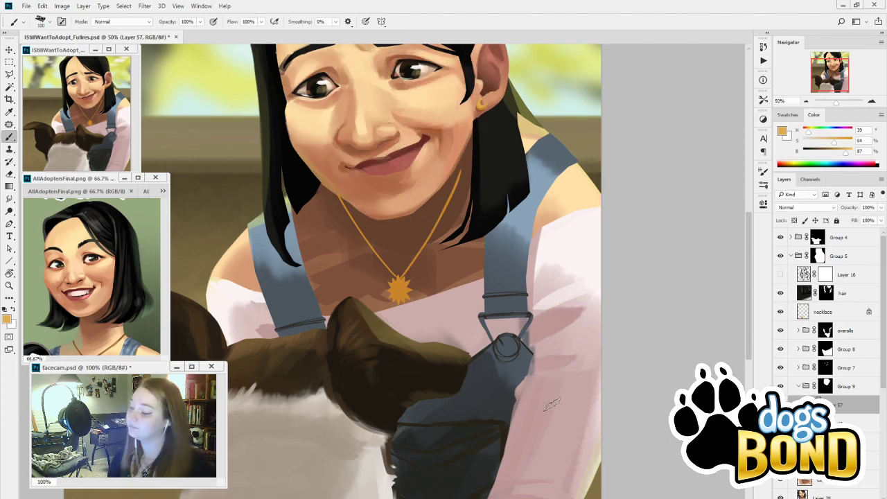
{"action": "left_click_drag", "start_coordinate": [552, 406], "coordinate": [595, 428]}
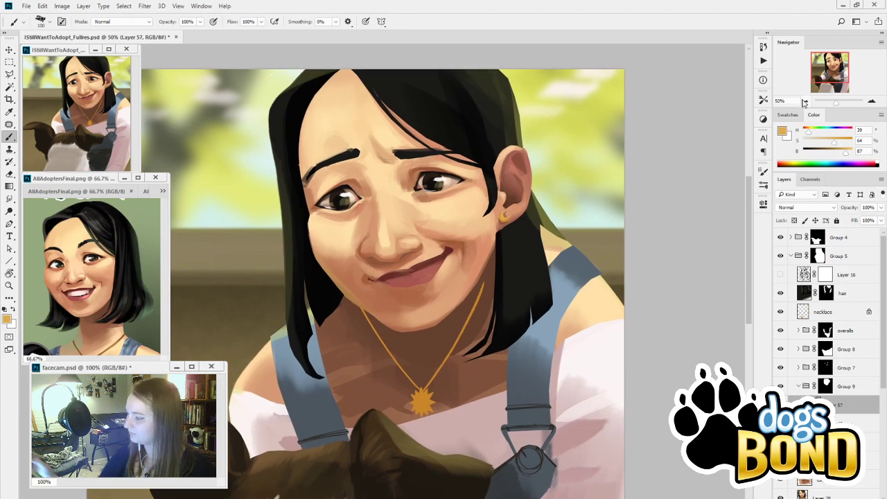
{"action": "left_click", "coordinate": [806, 102]}
{"action": "left_click", "coordinate": [806, 102]}
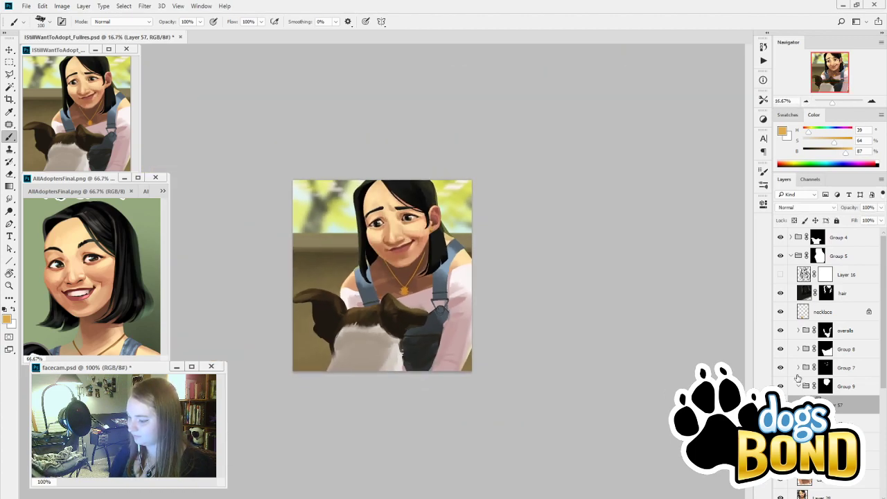
{"action": "key", "text": "ctrl+plus"}
{"action": "key", "text": "ctrl+plus"}
{"action": "key", "text": "ctrl+plus"}
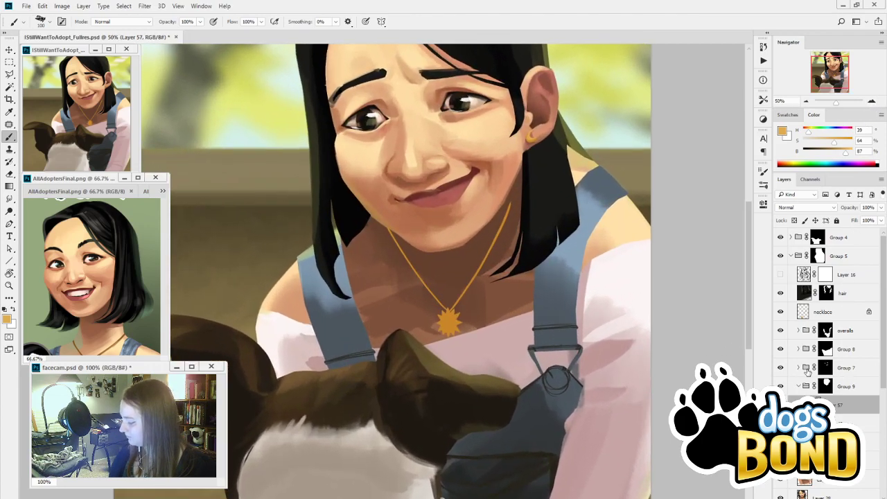
Add a new layer above Layer 56 in Group 7 and sample a dark reddish brown from the mouth area
{"action": "left_click", "coordinate": [801, 368]}
{"action": "left_click", "coordinate": [853, 460]}
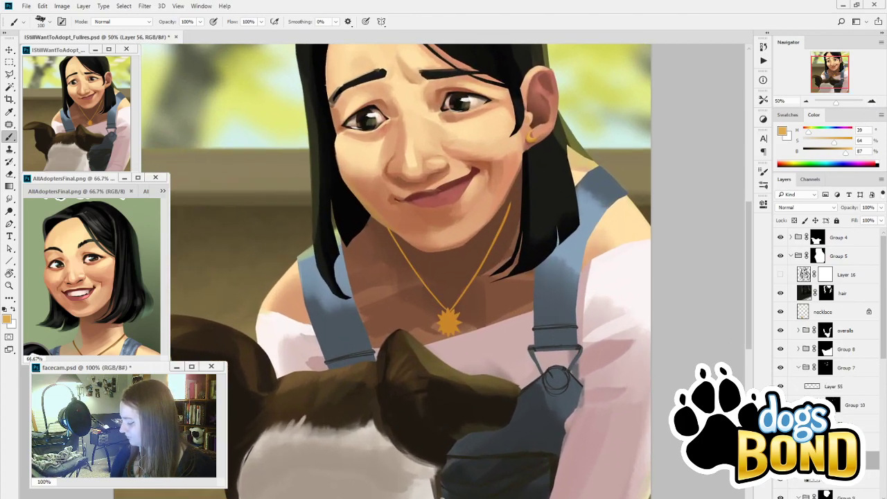
{"action": "key", "text": "ctrl+shift+alt+n"}
{"action": "left_click_drag", "start_coordinate": [528, 397], "coordinate": [520, 457]}
{"action": "left_click", "coordinate": [444, 240], "text": "alt"}
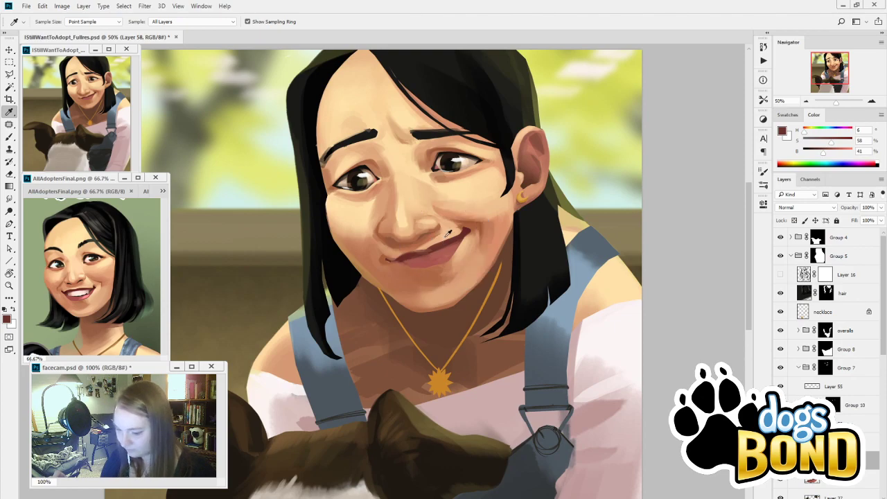
Sample a dark maroon from the reference portrait's mouth and paint the line between the painting's lips with it
{"action": "left_click", "coordinate": [69, 289]}
{"action": "key", "text": "b"}
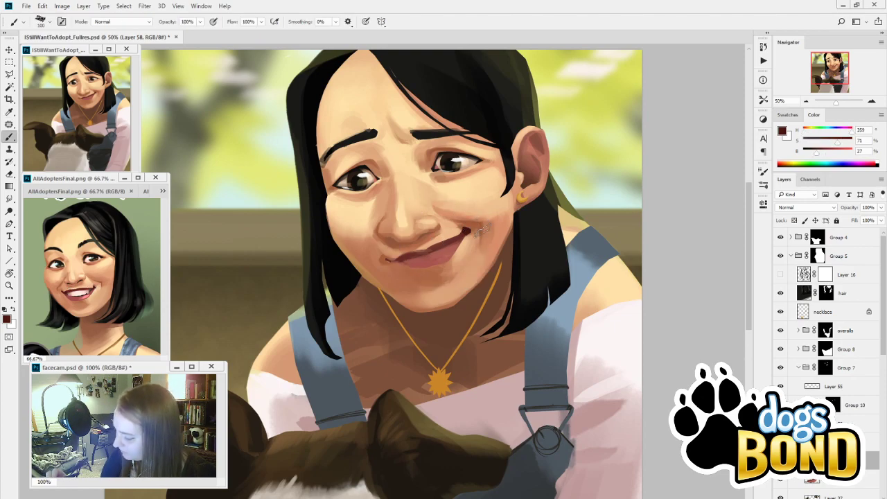
{"action": "left_click_drag", "start_coordinate": [463, 232], "coordinate": [387, 258]}
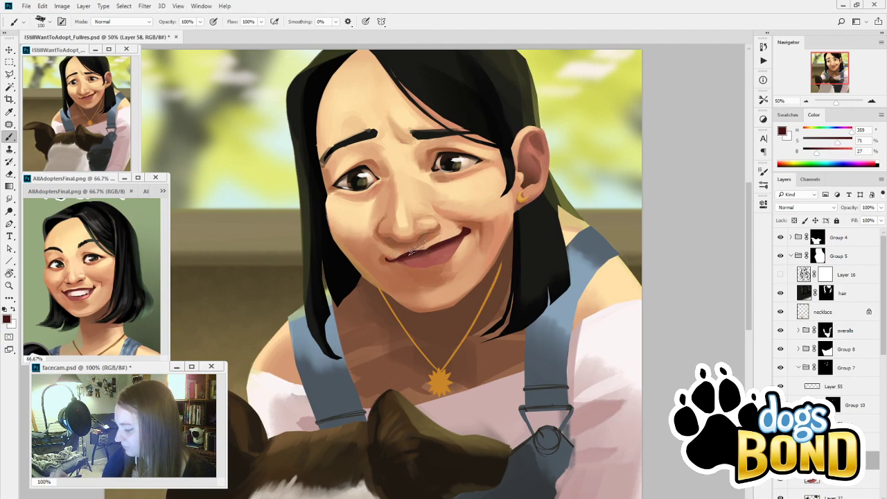
Paint the lower lip with reds sampled from both portraits, adding a light pink highlight at 41% saturation and 100% brightness
{"action": "left_click", "coordinate": [439, 255], "text": "alt"}
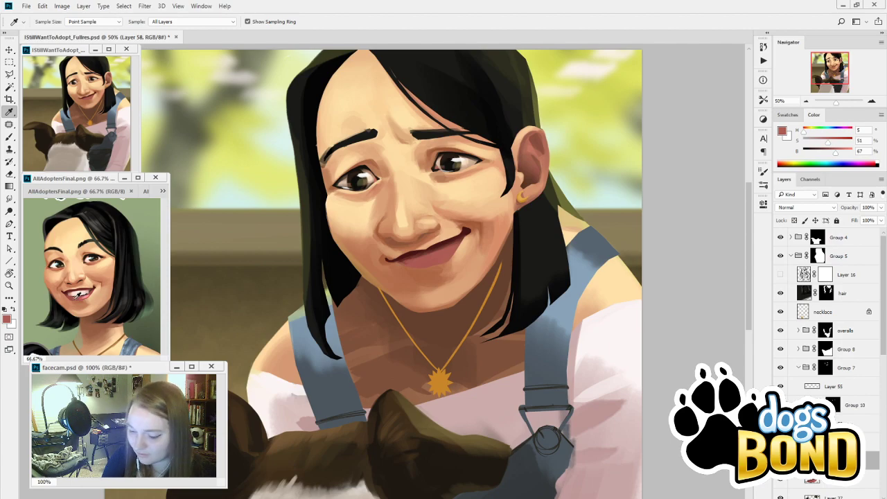
{"action": "left_click", "coordinate": [80, 296], "text": "alt"}
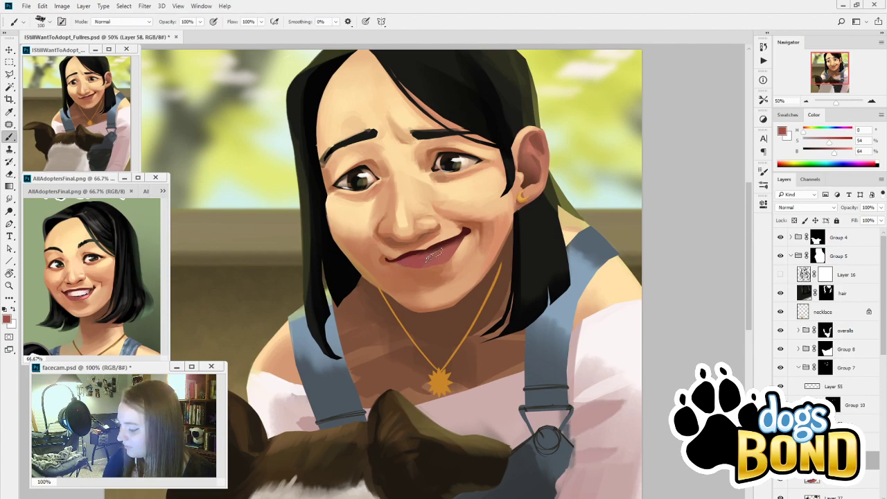
{"action": "left_click", "coordinate": [90, 293], "text": "alt"}
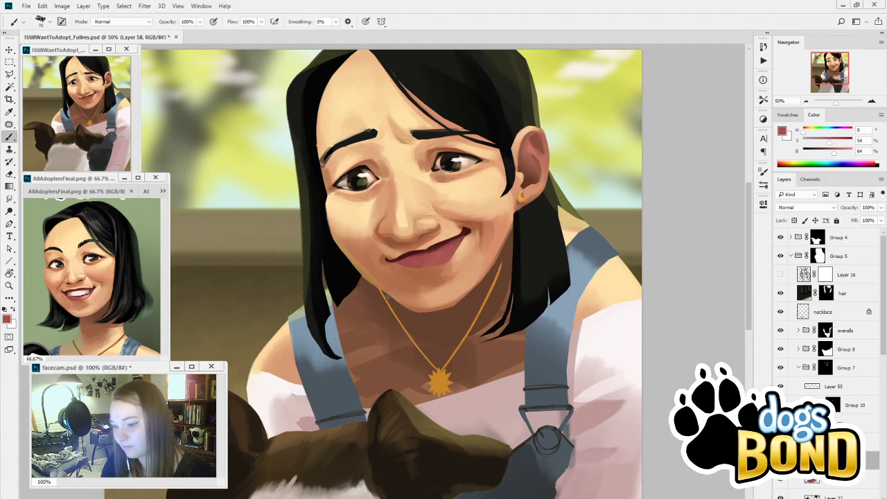
{"action": "left_click", "coordinate": [86, 295], "text": "alt"}
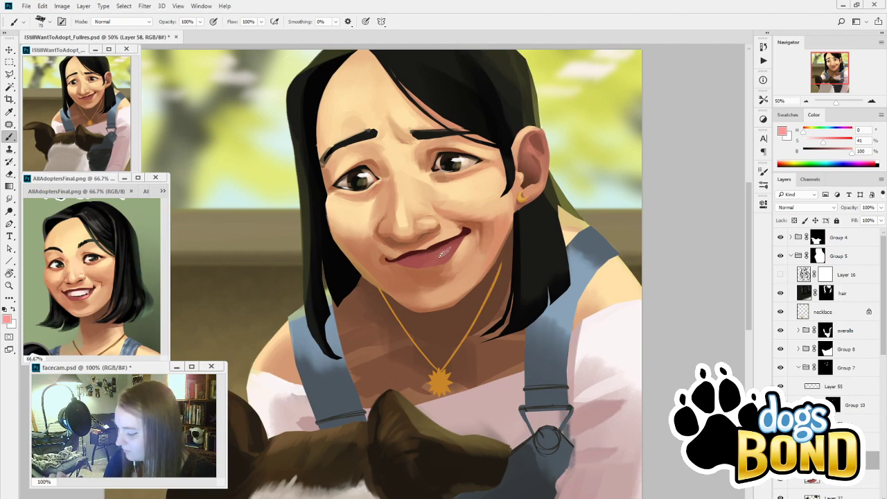
{"action": "left_click_drag", "start_coordinate": [443, 255], "coordinate": [449, 252]}
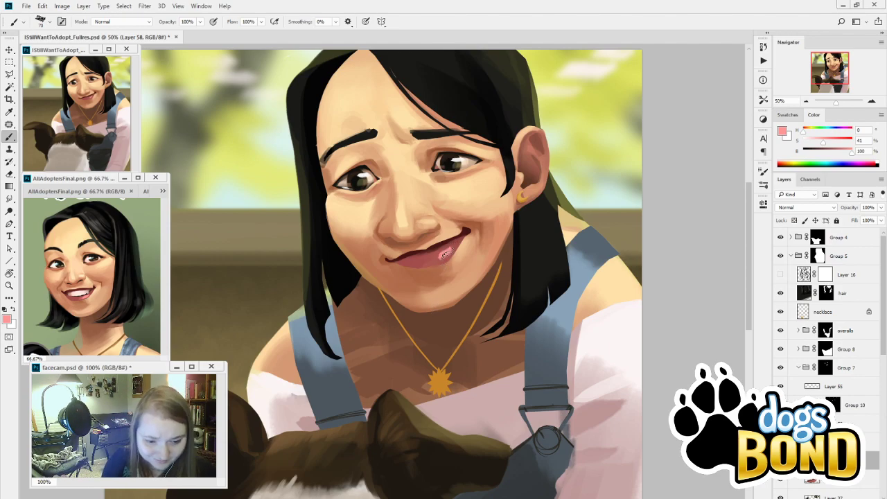
Set the brush tip angle to 18° and refine the pink highlight along the lower lip
{"action": "left_click", "coordinate": [764, 170]}
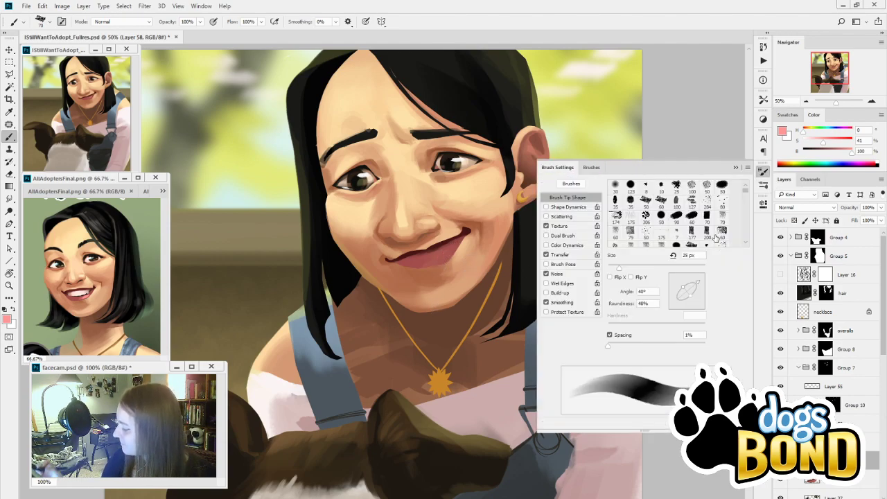
{"action": "left_click", "coordinate": [678, 246]}
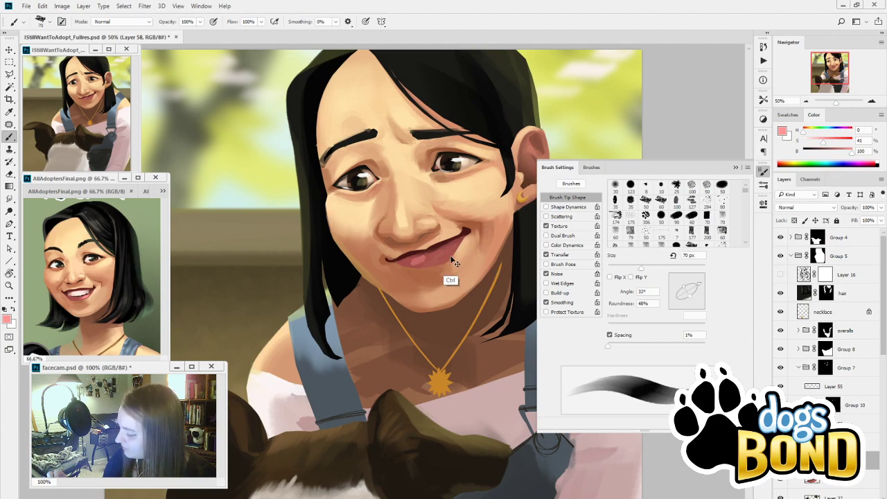
{"action": "left_click_drag", "start_coordinate": [707, 299], "coordinate": [707, 287]}
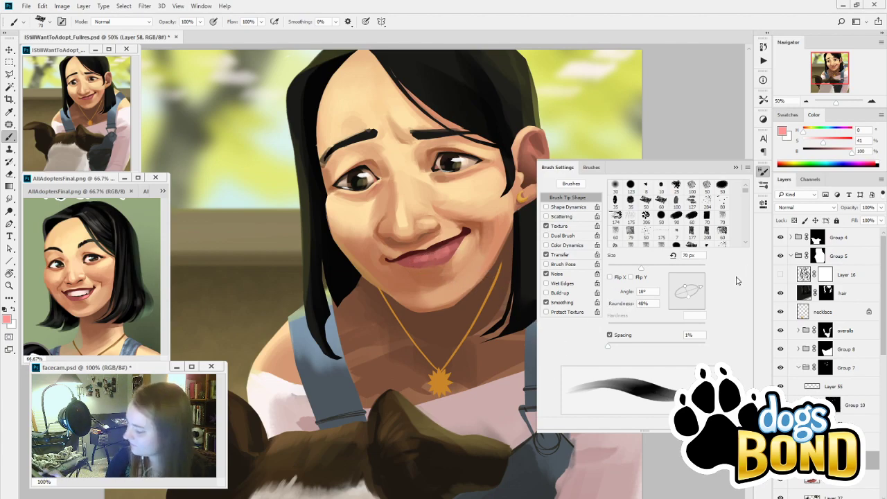
Sample the dark maroon at the mouth corner, and set the brush tip to a -41° angle and 150 px size
{"action": "left_click", "coordinate": [466, 232], "text": "alt"}
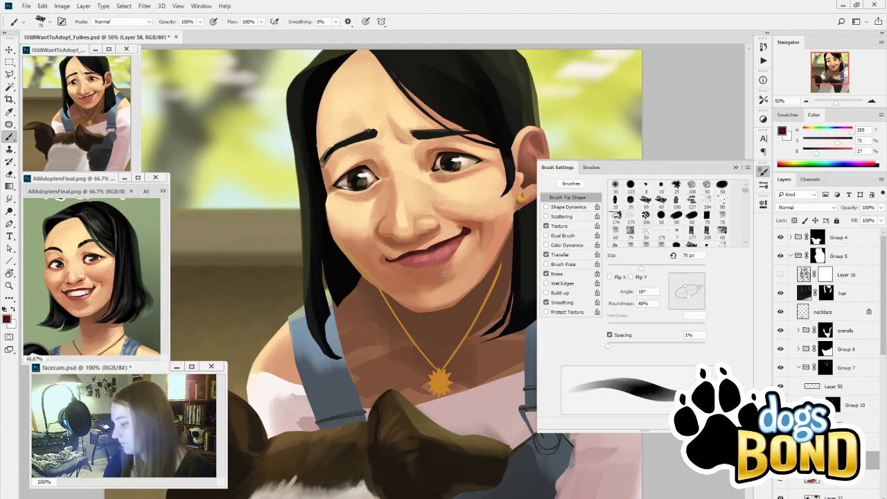
{"action": "key", "text": "["}
{"action": "left_click_drag", "start_coordinate": [698, 291], "coordinate": [702, 305]}
{"action": "key", "text": "]"}
{"action": "key", "text": "]"}
{"action": "key", "text": "]"}
{"action": "key", "text": "]"}
{"action": "key", "text": "]"}
{"action": "key", "text": "]"}
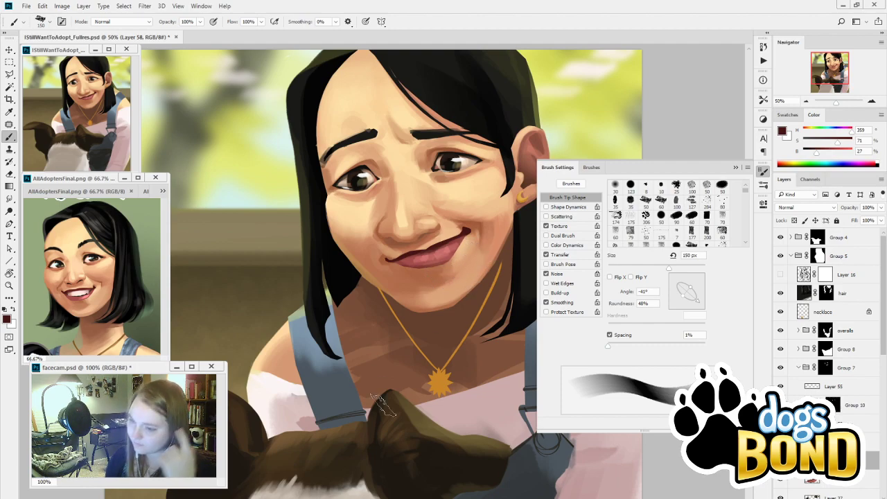
{"action": "left_click", "coordinate": [737, 168]}
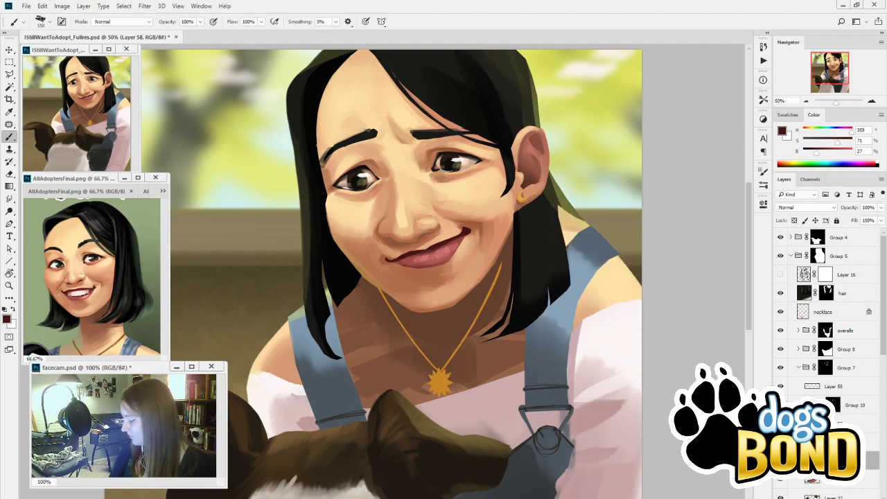
Collapse Group 7, select Layer 57 in Group 9, and paint the chin with a skin tone sampled from its lower edge
{"action": "left_click", "coordinate": [800, 369]}
{"action": "left_click", "coordinate": [839, 405]}
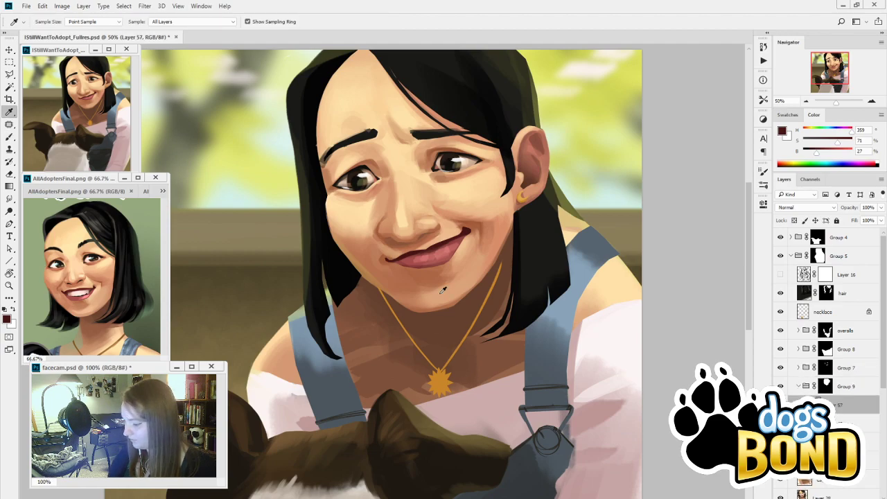
{"action": "left_click", "coordinate": [434, 307], "text": "alt"}
{"action": "left_click_drag", "start_coordinate": [443, 296], "coordinate": [422, 290]}
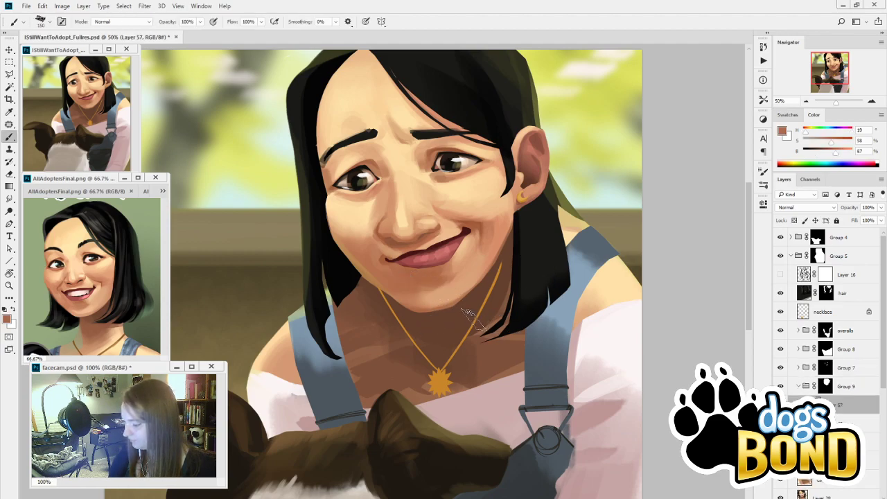
Try a reddish-brown based on the reference's skin shadow, at 75% saturation and 59% brightness, as shading beneath the lower lip
{"action": "key", "text": "i"}
{"action": "left_click", "coordinate": [435, 147]}
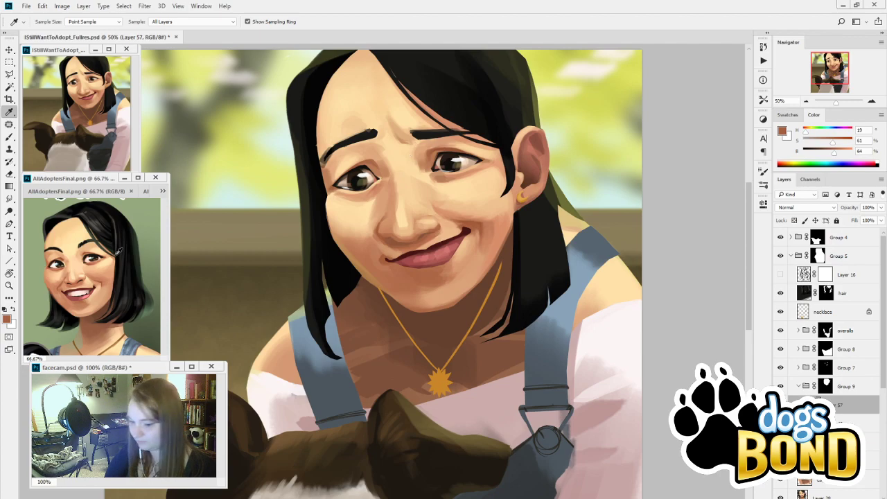
{"action": "left_click", "coordinate": [109, 255]}
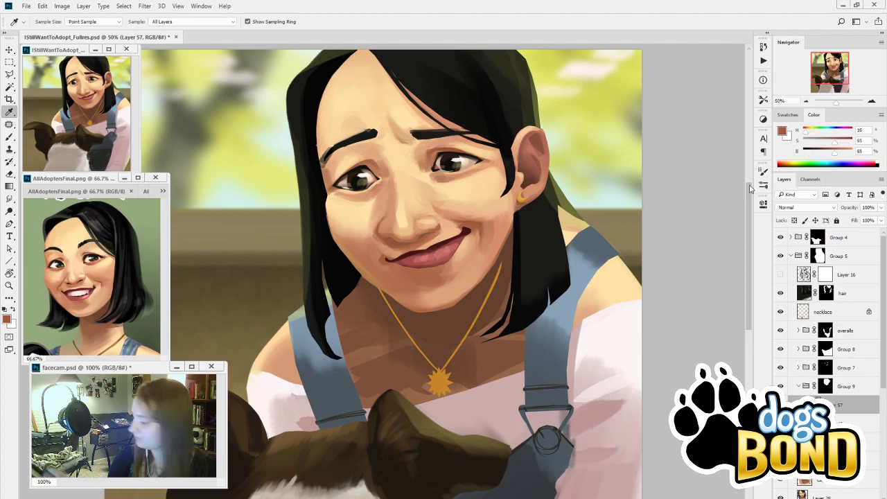
{"action": "left_click", "coordinate": [840, 142]}
{"action": "left_click", "coordinate": [832, 151]}
{"action": "key", "text": "b"}
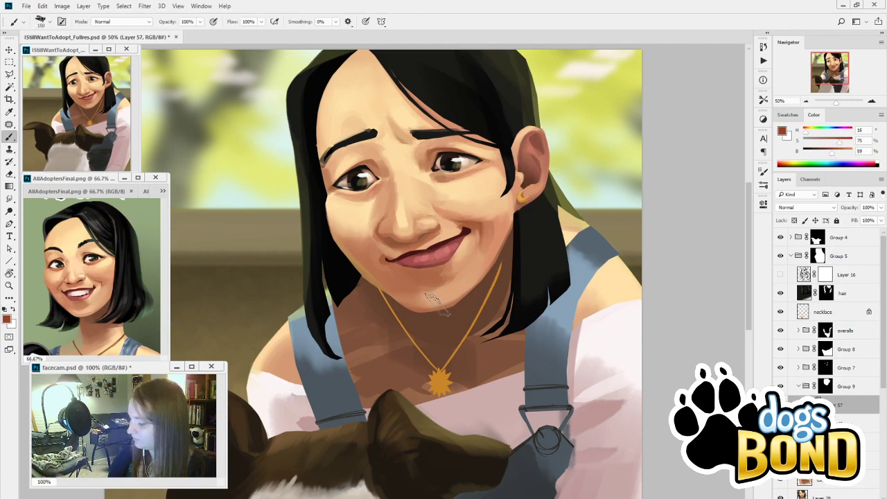
{"action": "mouse_move", "coordinate": [413, 271]}
{"action": "left_mouse_down"}
{"action": "mouse_move", "coordinate": [444, 280]}
{"action": "mouse_move", "coordinate": [399, 272]}
{"action": "mouse_move", "coordinate": [409, 267]}
{"action": "left_mouse_up"}
{"action": "key", "text": "ctrl+z"}
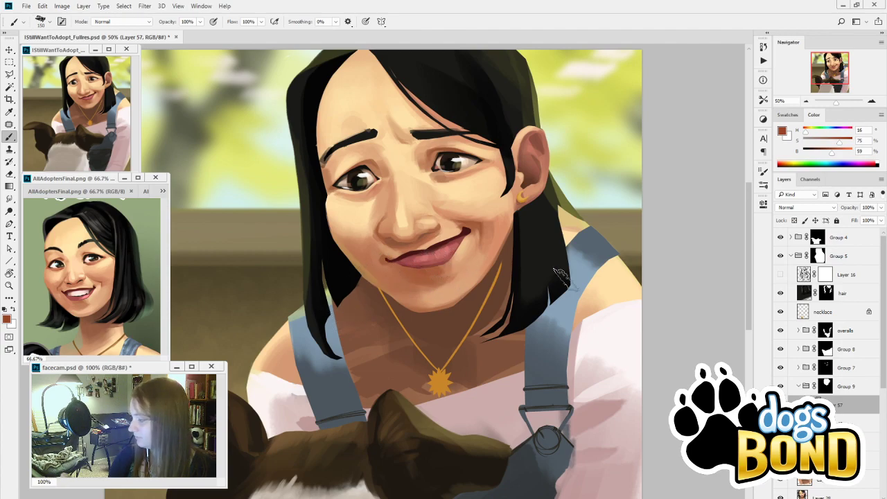
Run the Create Value Check Layer action with Group 4 selected, and hide the VALUE CHECK layer after checking the greyscale view
{"action": "left_click", "coordinate": [859, 237]}
{"action": "left_click", "coordinate": [763, 59]}
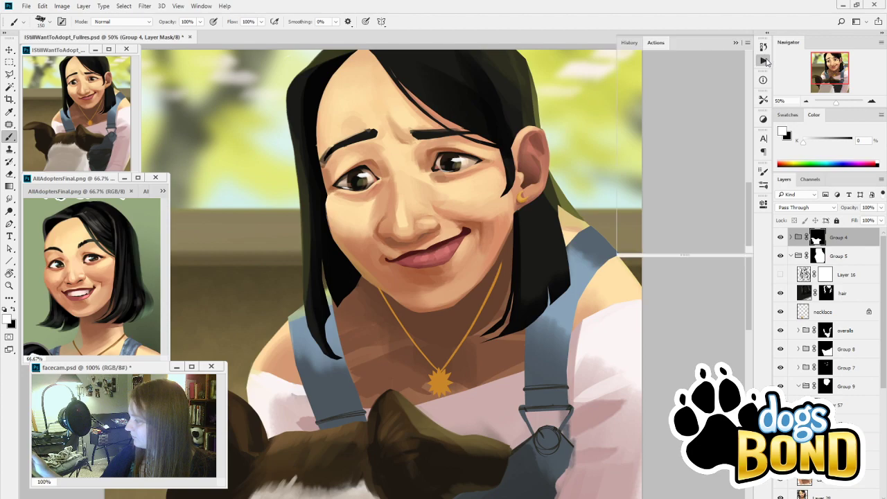
{"action": "left_click", "coordinate": [706, 83]}
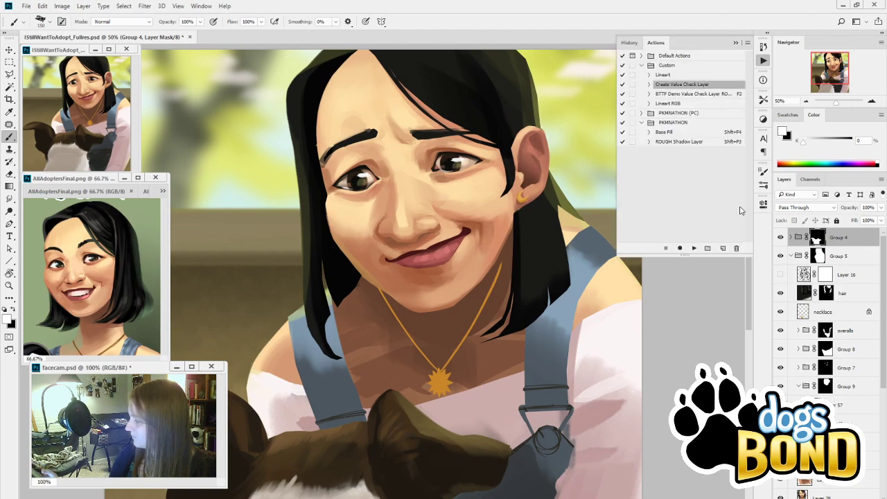
{"action": "left_click", "coordinate": [694, 247]}
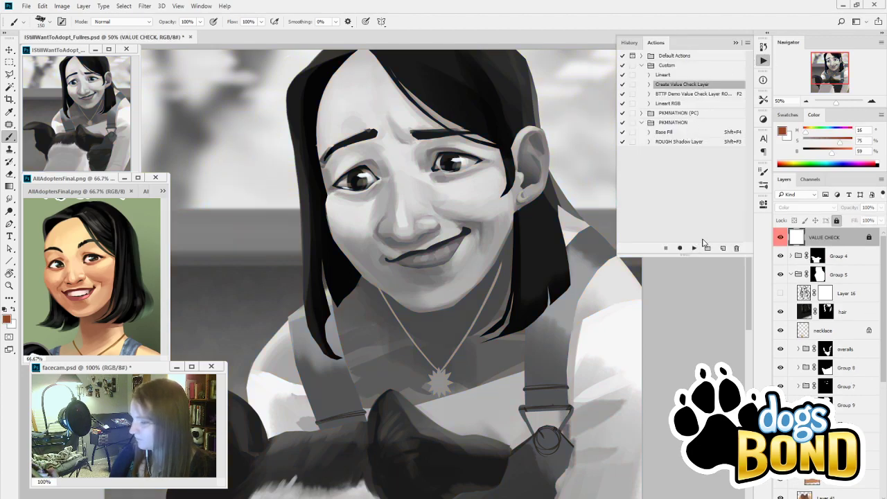
{"action": "left_click", "coordinate": [781, 237]}
Compare the painting with Layer 57 toggled, select that layer, sample the dark neck shadow, and reduce the brush to 90 px
{"action": "left_click", "coordinate": [780, 423]}
{"action": "left_click", "coordinate": [781, 423]}
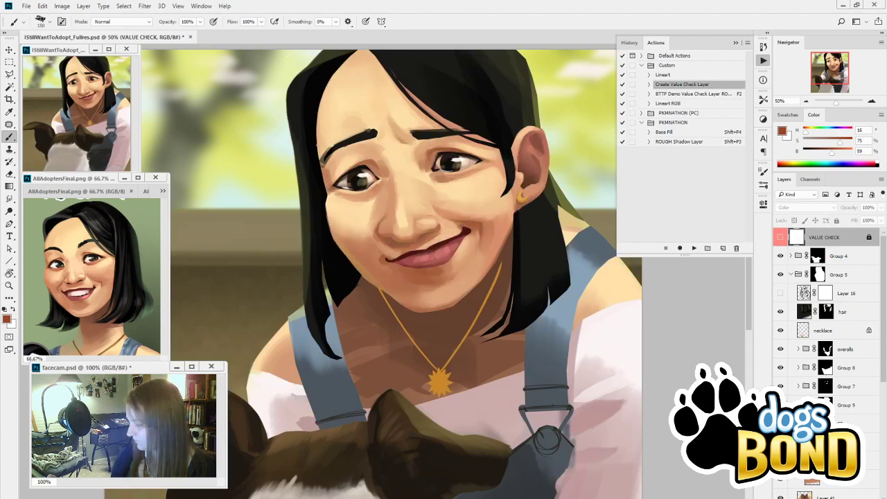
{"action": "left_click", "coordinate": [849, 423]}
{"action": "left_click", "coordinate": [448, 320], "text": "alt"}
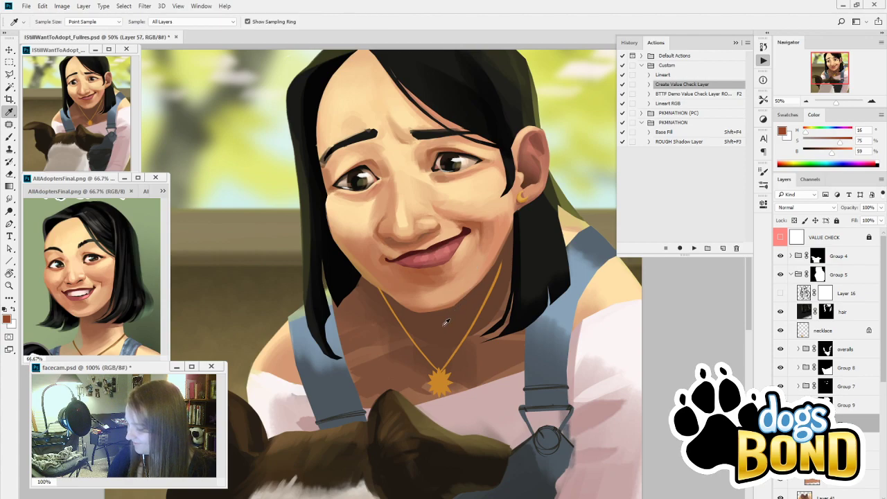
{"action": "key", "text": "bracketleft"}
{"action": "key", "text": "bracketleft"}
{"action": "key", "text": "bracketleft"}
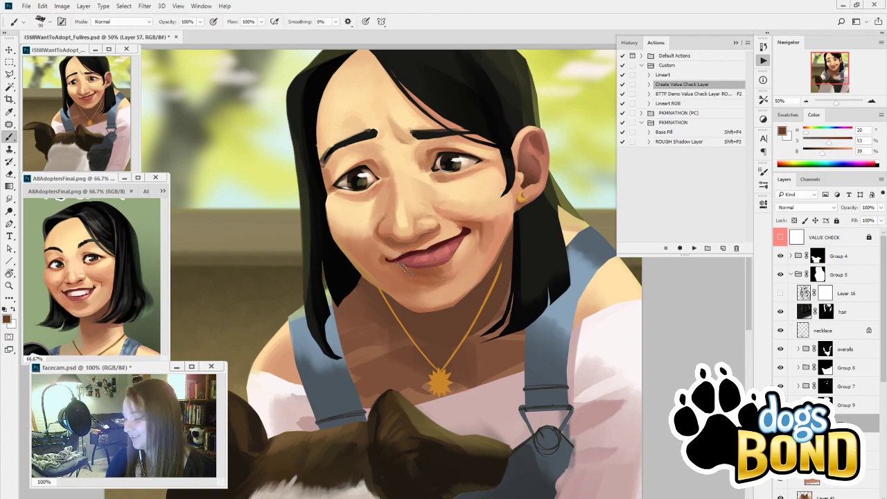
Resample the neck shadow and the warm brown beneath the lower lip as brush colours for shading around the mouth and chin
{"action": "key", "text": "i"}
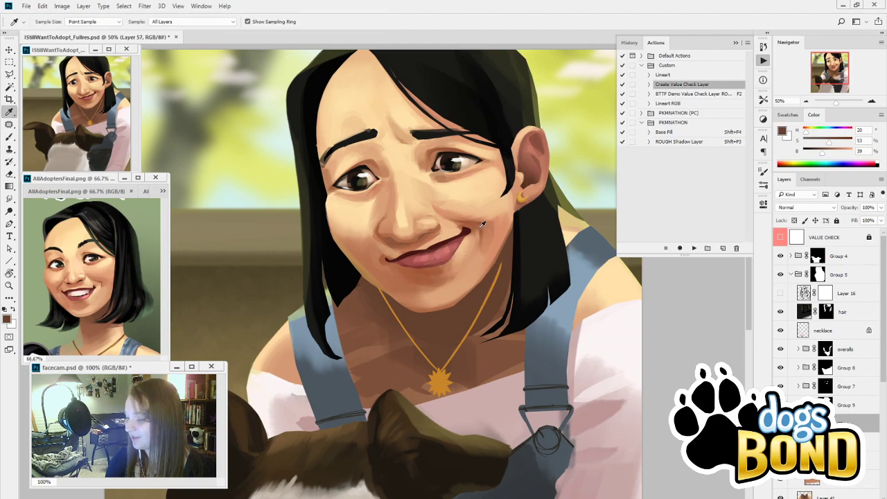
{"action": "left_click", "coordinate": [448, 327]}
{"action": "key", "text": "b"}
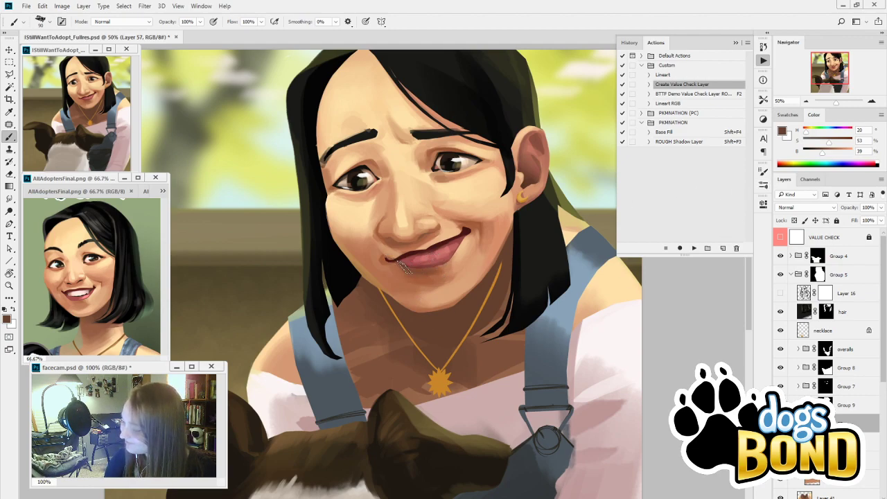
{"action": "key", "text": "i"}
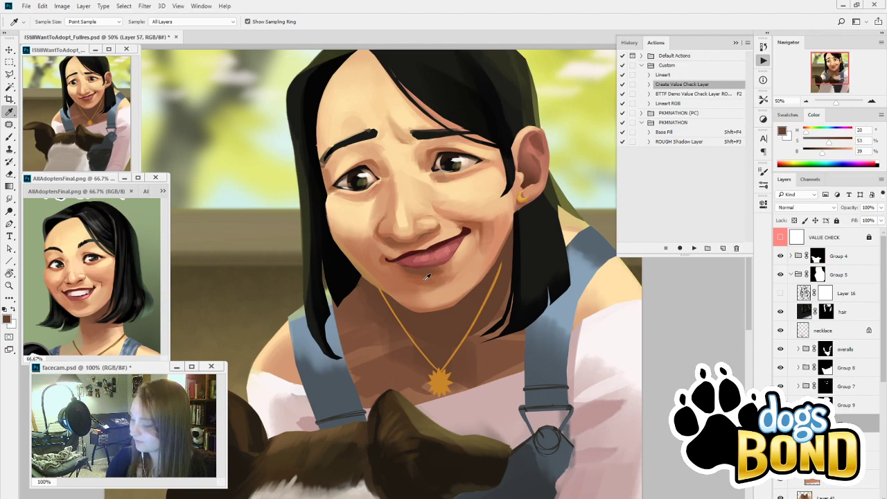
{"action": "left_click", "coordinate": [427, 276]}
{"action": "key", "text": "b"}
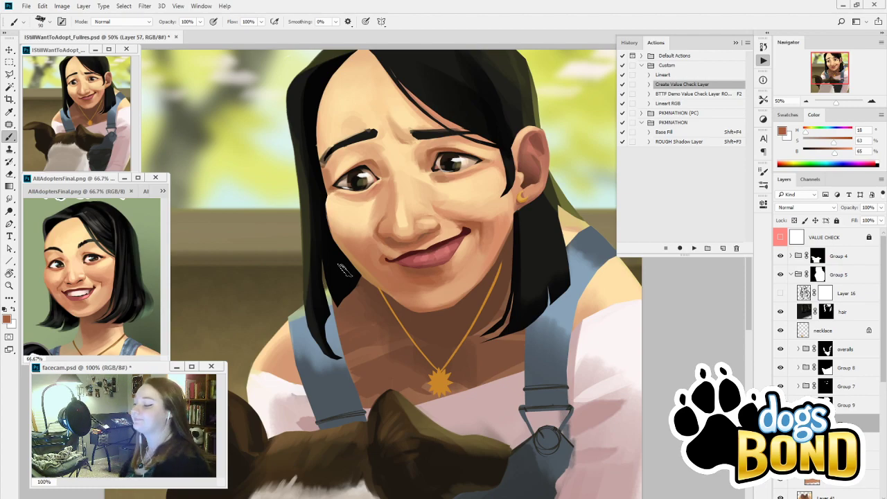
Add a new layer above Group 4 for a handwritten note and set the brush colour to black
{"action": "left_click", "coordinate": [843, 255]}
{"action": "left_click", "coordinate": [860, 495]}
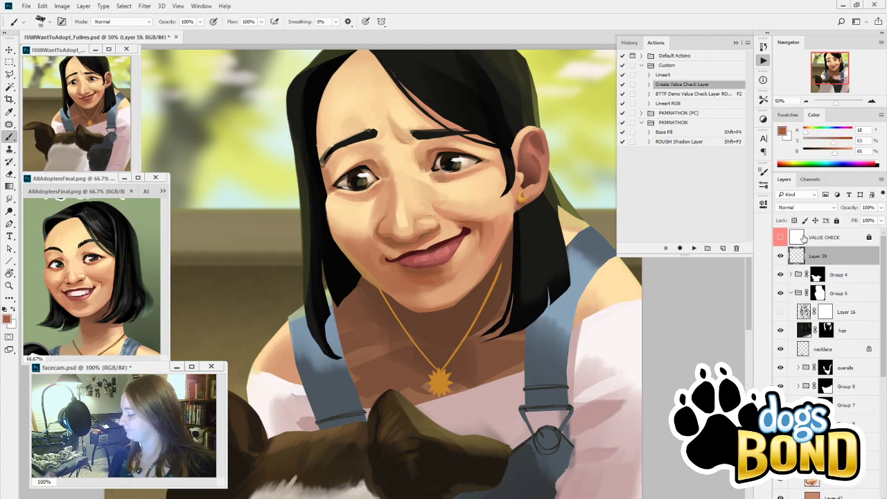
{"action": "mouse_move", "coordinate": [834, 152]}
{"action": "left_mouse_down"}
{"action": "mouse_move", "coordinate": [800, 151]}
{"action": "mouse_move", "coordinate": [822, 150]}
{"action": "left_mouse_up"}
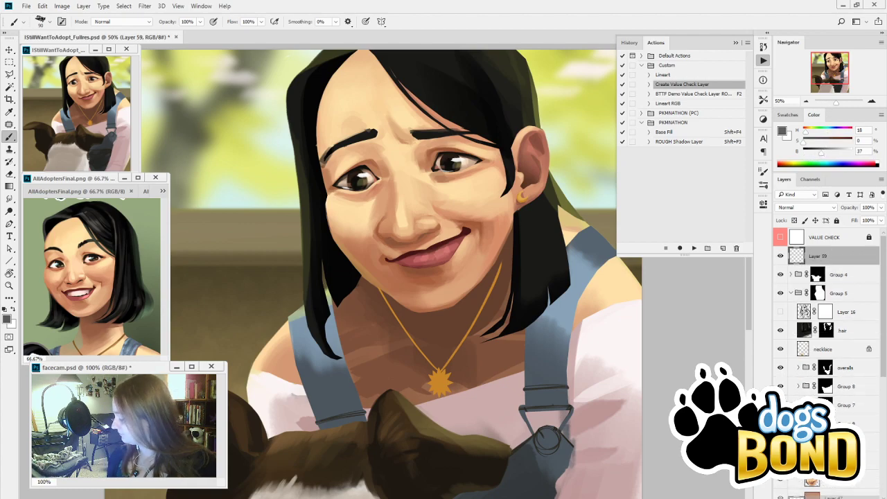
{"action": "key", "text": "ctrl+z"}
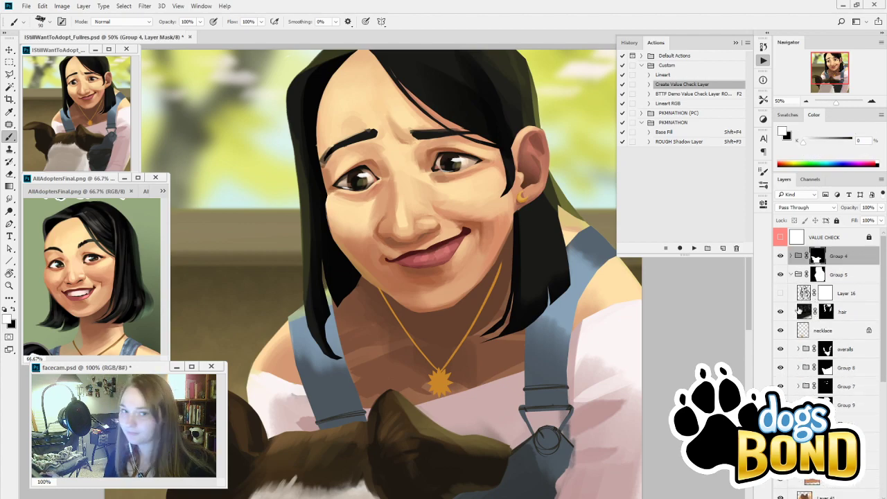
{"action": "left_click_drag", "start_coordinate": [437, 377], "coordinate": [513, 385]}
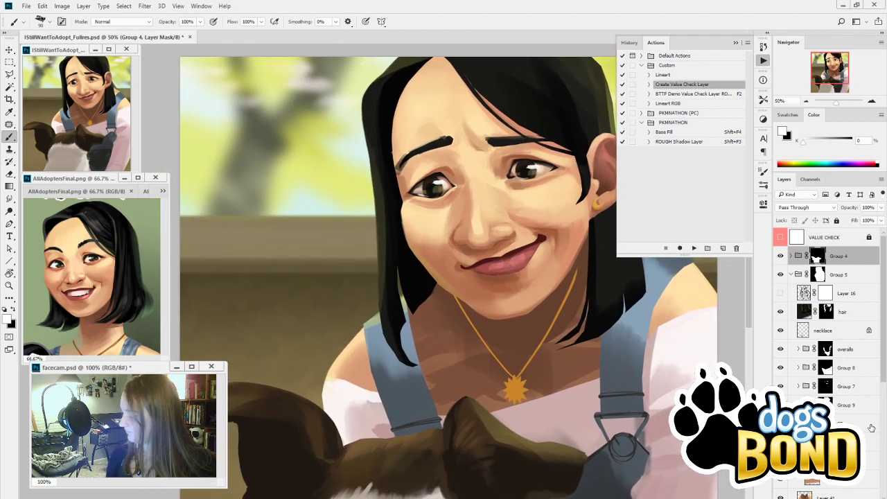
{"action": "key", "text": "ctrl+z"}
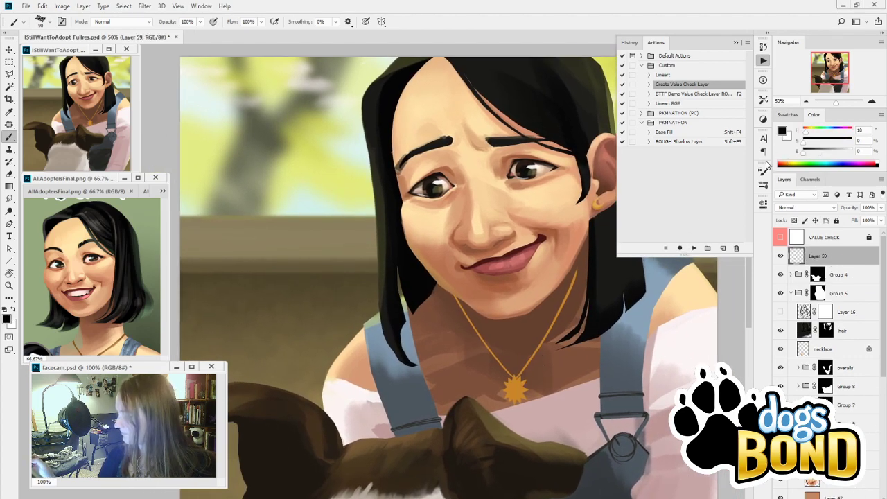
{"action": "left_click", "coordinate": [764, 171]}
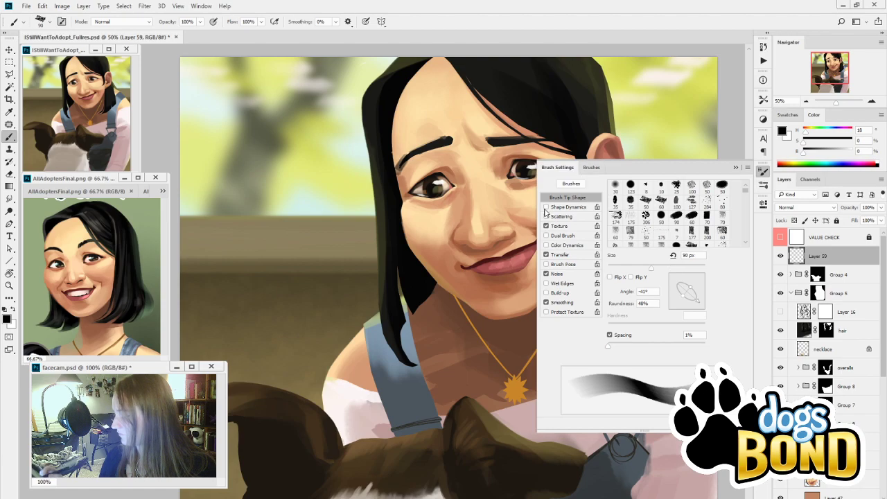
{"action": "left_click", "coordinate": [736, 168]}
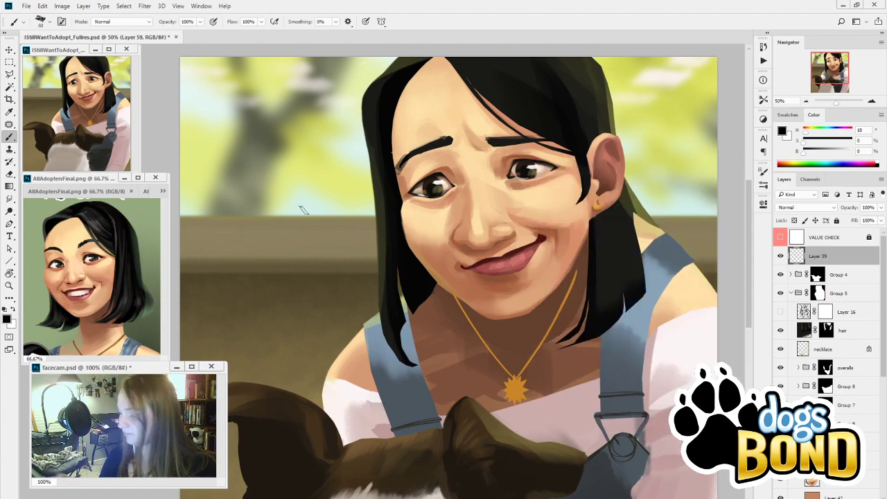
Hand-letter "BRB!" in black over the blurred background beside the woman's head, using a 40 px brush
{"action": "left_click_drag", "start_coordinate": [225, 133], "coordinate": [229, 162]}
{"action": "mouse_move", "coordinate": [223, 133]}
{"action": "left_mouse_down"}
{"action": "mouse_move", "coordinate": [236, 147]}
{"action": "mouse_move", "coordinate": [233, 162]}
{"action": "left_mouse_up"}
{"action": "mouse_move", "coordinate": [243, 135]}
{"action": "left_mouse_down"}
{"action": "mouse_move", "coordinate": [271, 118]}
{"action": "mouse_move", "coordinate": [269, 144]}
{"action": "left_mouse_up"}
{"action": "left_click_drag", "start_coordinate": [265, 119], "coordinate": [274, 143]}
{"action": "left_click_drag", "start_coordinate": [285, 106], "coordinate": [281, 123]}
{"action": "left_click", "coordinate": [292, 131]}
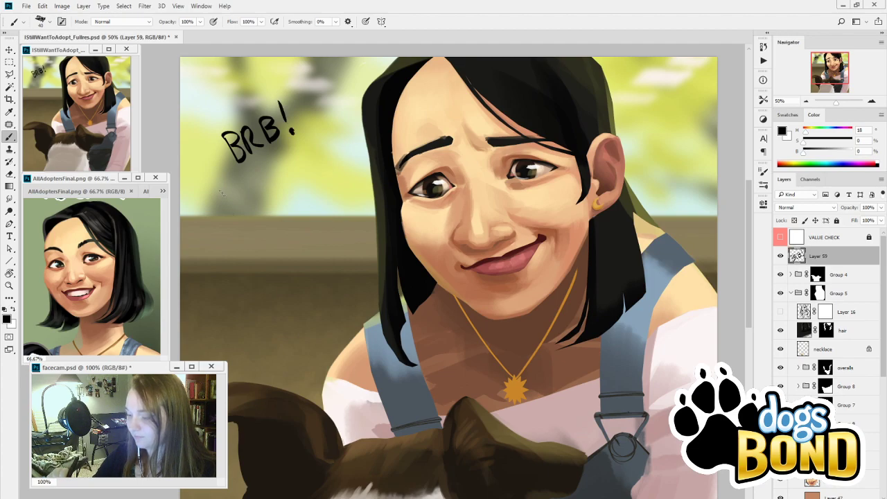
Letter the pet's name and "needs out" with a smiley below "BRB!", and enclose the note in a speech bubble
{"action": "left_click_drag", "start_coordinate": [223, 192], "coordinate": [240, 210]}
{"action": "mouse_move", "coordinate": [236, 201]}
{"action": "left_mouse_down"}
{"action": "mouse_move", "coordinate": [247, 206]}
{"action": "mouse_move", "coordinate": [252, 193]}
{"action": "mouse_move", "coordinate": [311, 154]}
{"action": "mouse_move", "coordinate": [329, 159]}
{"action": "left_mouse_up"}
{"action": "left_click_drag", "start_coordinate": [276, 205], "coordinate": [280, 214]}
{"action": "left_click_drag", "start_coordinate": [283, 203], "coordinate": [303, 210]}
{"action": "left_click_drag", "start_coordinate": [294, 198], "coordinate": [335, 188]}
{"action": "left_click", "coordinate": [320, 186]}
{"action": "left_click", "coordinate": [327, 183]}
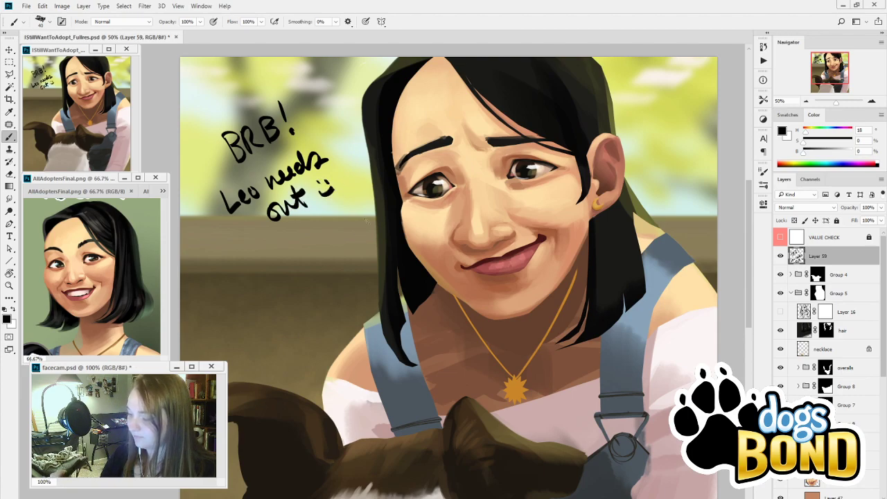
{"action": "mouse_move", "coordinate": [367, 221]}
{"action": "left_mouse_down"}
{"action": "mouse_move", "coordinate": [346, 215]}
{"action": "mouse_move", "coordinate": [369, 224]}
{"action": "mouse_move", "coordinate": [216, 238]}
{"action": "mouse_move", "coordinate": [253, 90]}
{"action": "mouse_move", "coordinate": [342, 194]}
{"action": "left_mouse_up"}
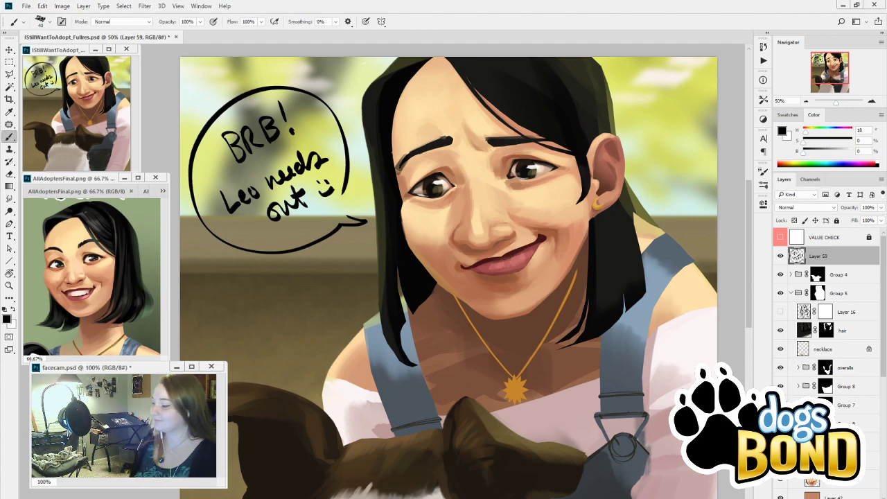
Delete the layer holding the handwritten note and select the necklace layer
{"action": "key", "text": "Delete"}
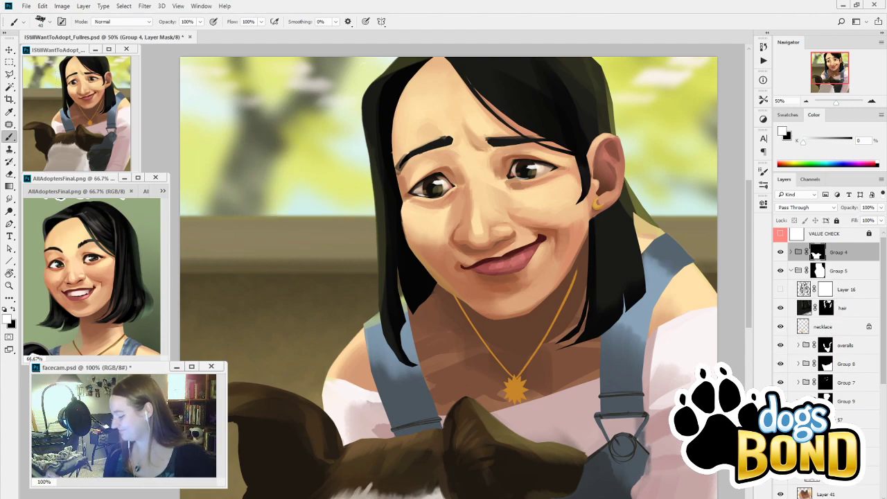
{"action": "left_click", "coordinate": [848, 420]}
{"action": "mouse_move", "coordinate": [584, 416]}
{"action": "left_mouse_down"}
{"action": "mouse_move", "coordinate": [575, 344]}
{"action": "mouse_move", "coordinate": [569, 396]}
{"action": "mouse_move", "coordinate": [590, 404]}
{"action": "mouse_move", "coordinate": [593, 442]}
{"action": "left_mouse_up"}
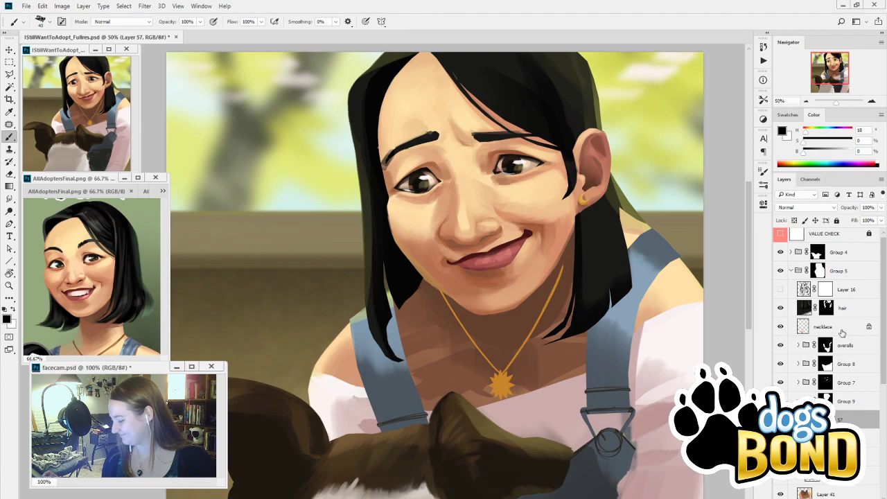
{"action": "left_click", "coordinate": [801, 330]}
{"action": "left_click_drag", "start_coordinate": [565, 404], "coordinate": [523, 434]}
{"action": "left_click", "coordinate": [764, 185]}
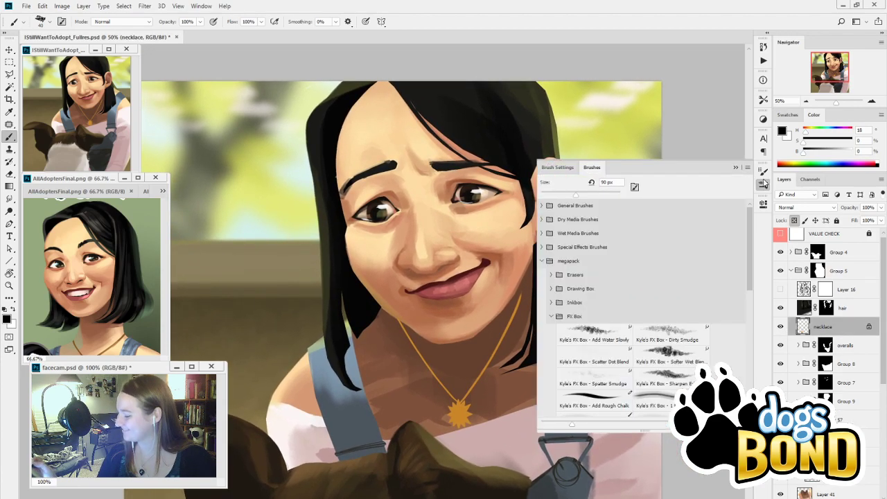
{"action": "left_click", "coordinate": [565, 169]}
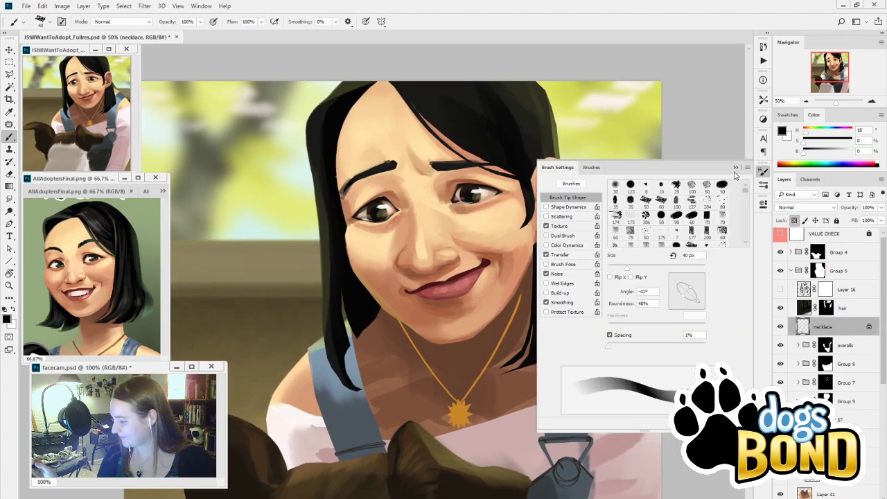
{"action": "left_click", "coordinate": [763, 170]}
{"action": "left_click_drag", "start_coordinate": [560, 437], "coordinate": [564, 341]}
Group the hair layer, move its mask onto the new group, and add a blank layer above the hair inside it
{"action": "left_click", "coordinate": [807, 101]}
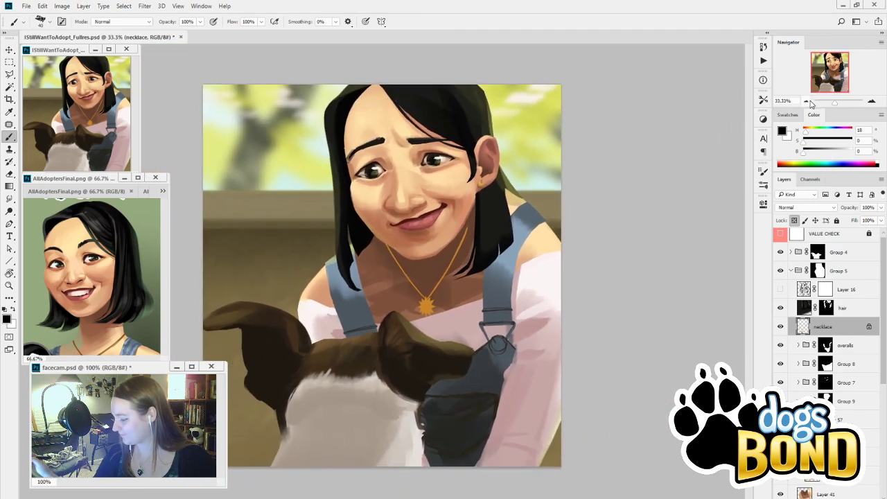
{"action": "left_click", "coordinate": [781, 308]}
{"action": "left_click", "coordinate": [780, 308]}
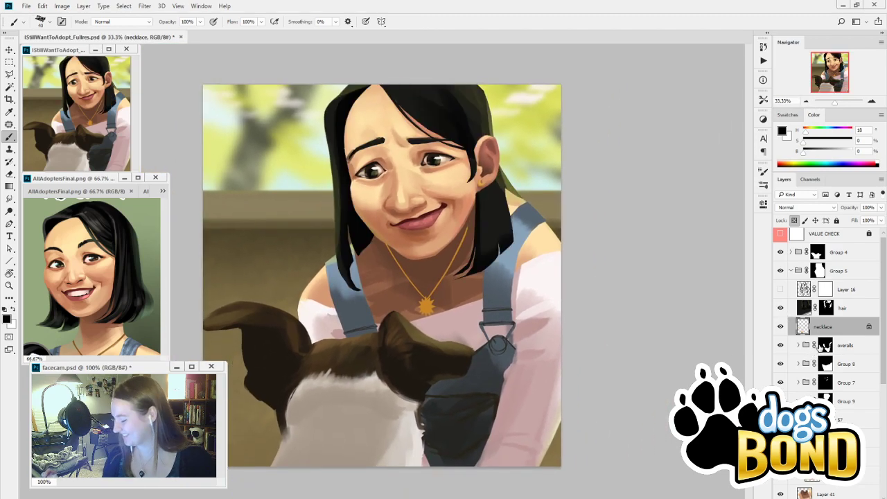
{"action": "left_click", "coordinate": [804, 308]}
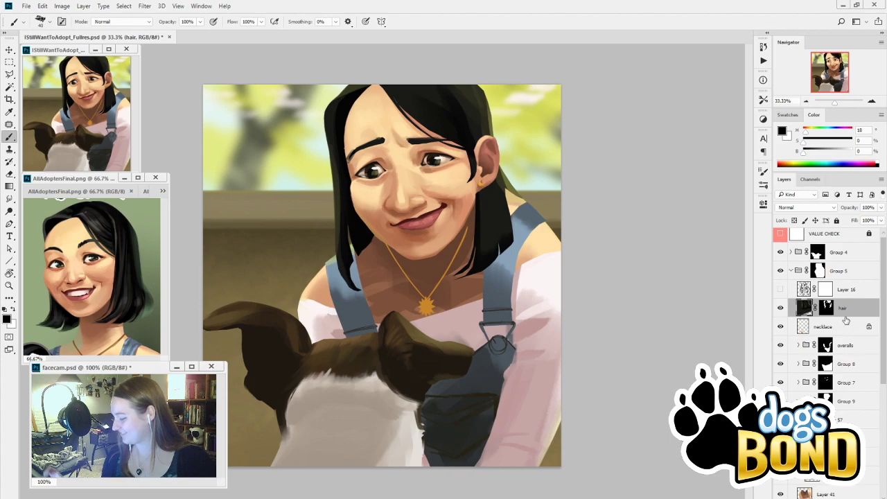
{"action": "key", "text": "ctrl+g"}
{"action": "left_click_drag", "start_coordinate": [836, 319], "coordinate": [839, 305]}
{"action": "left_click", "coordinate": [451, 199]}
{"action": "left_click", "coordinate": [843, 328]}
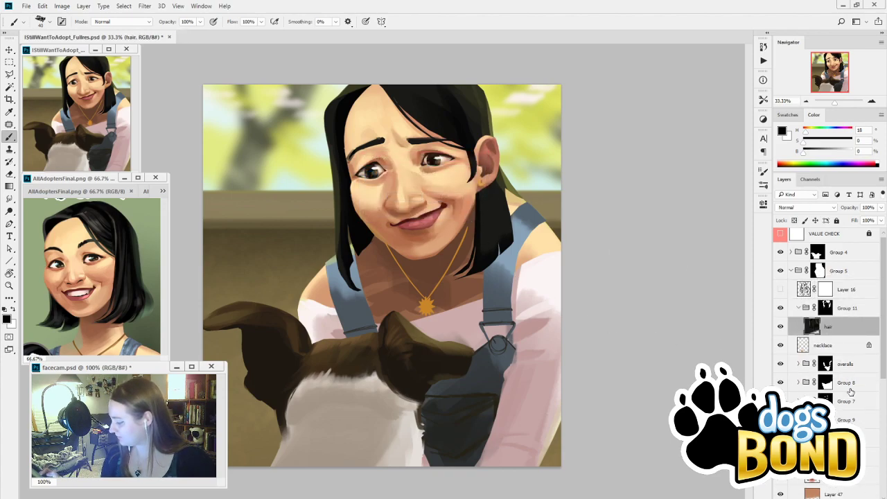
{"action": "key", "text": "ctrl+shift+alt+n"}
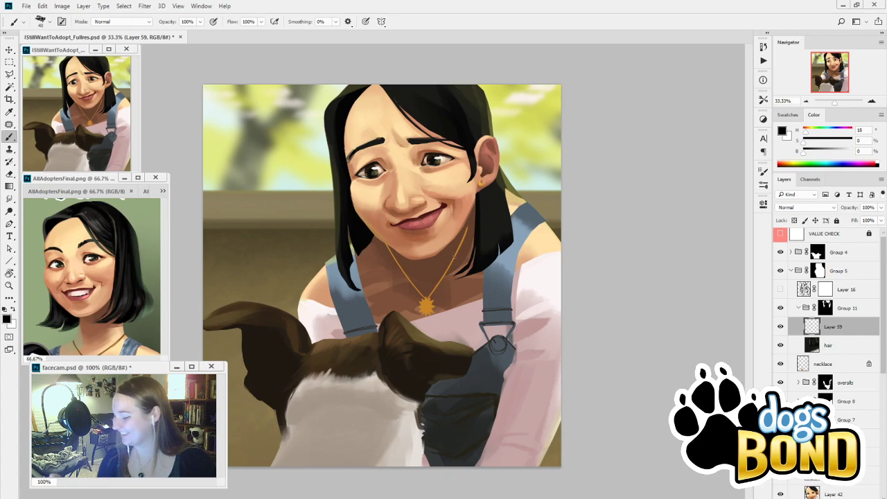
Sample a near-black from the hair and paint darker strokes into the hair below the ear on the new layer
{"action": "key", "text": "i"}
{"action": "left_click", "coordinate": [485, 200], "text": "alt"}
{"action": "left_click_drag", "start_coordinate": [493, 181], "coordinate": [495, 228]}
{"action": "key", "text": "ctrl+z"}
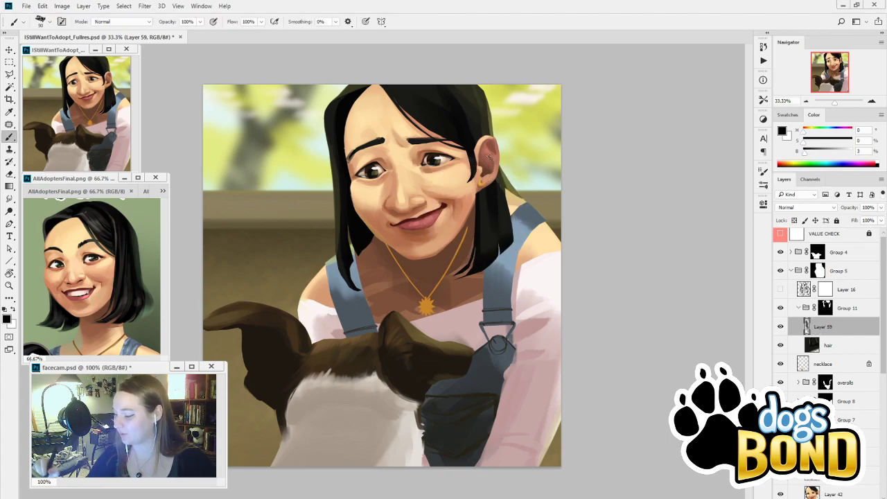
{"action": "left_click_drag", "start_coordinate": [488, 179], "coordinate": [503, 213]}
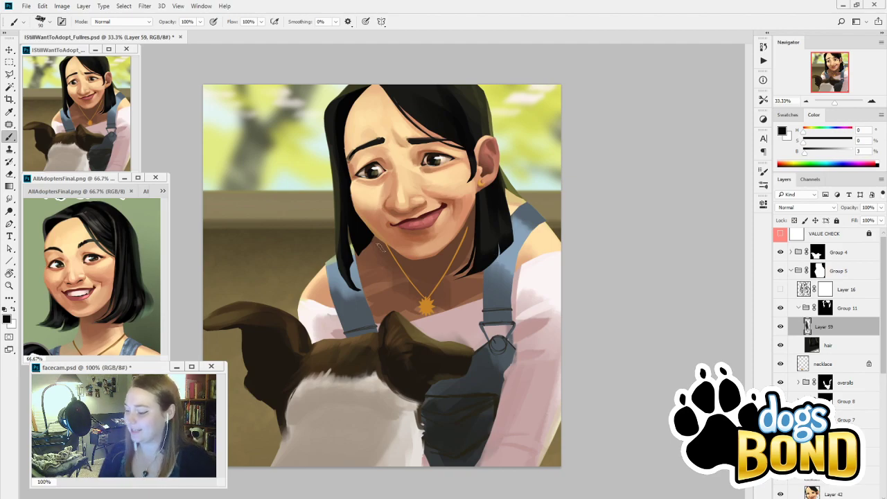
Resample the near-black beside the cheek and darken the hair along the face from the parting down to the jaw
{"action": "left_click", "coordinate": [354, 217], "text": "alt"}
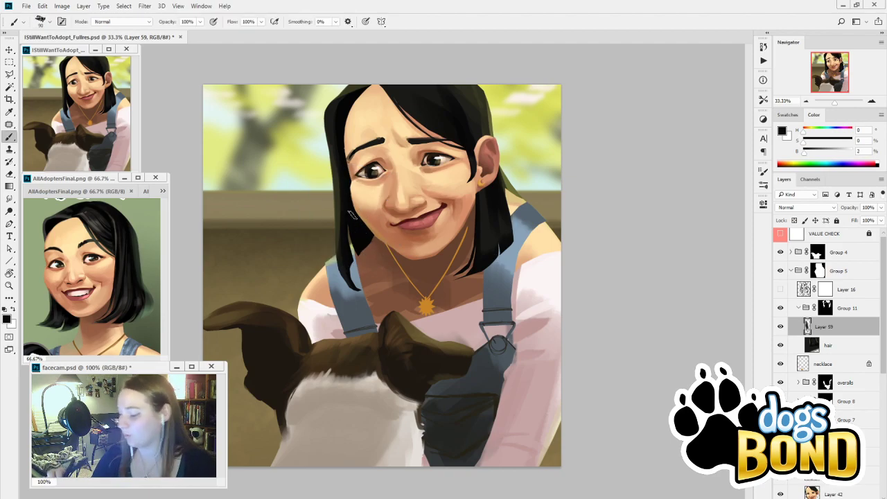
{"action": "left_click_drag", "start_coordinate": [352, 215], "coordinate": [369, 255]}
{"action": "left_click_drag", "start_coordinate": [372, 94], "coordinate": [343, 174]}
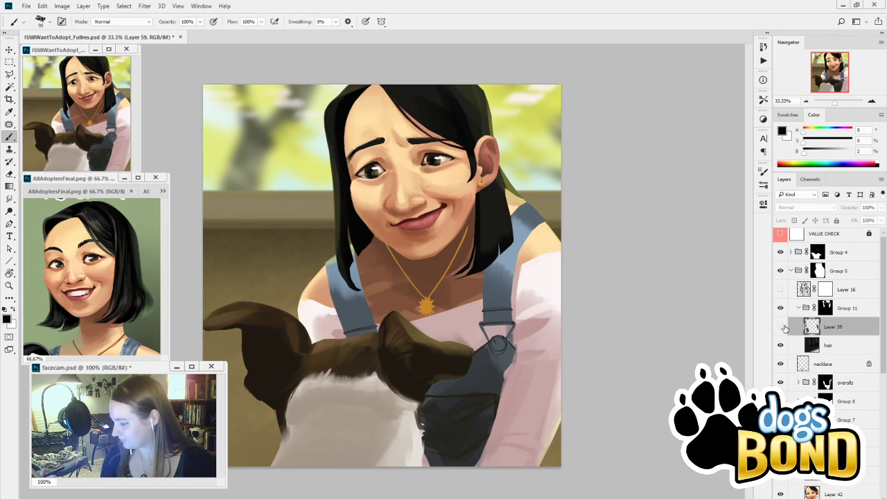
Compare the hair with Layer 59 toggled, sample the dark grey above the ear, and enlarge the brush to 175 px
{"action": "key", "text": "alt"}
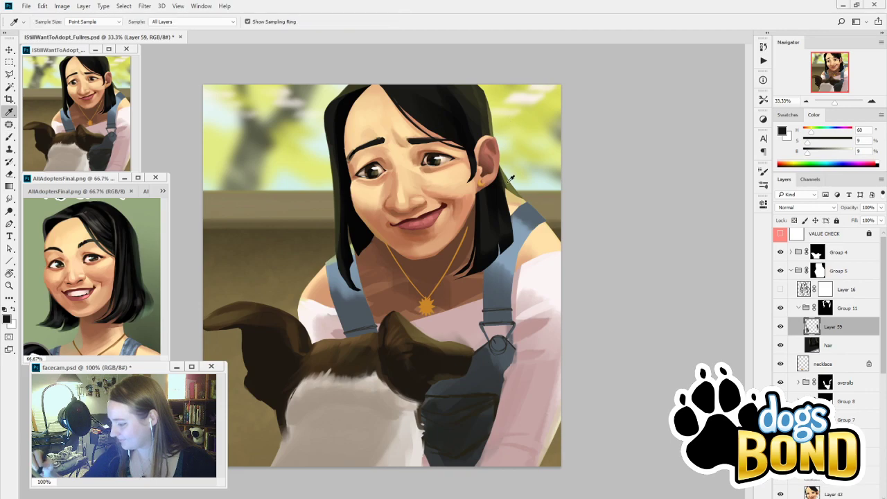
{"action": "left_click", "coordinate": [508, 201], "text": "alt"}
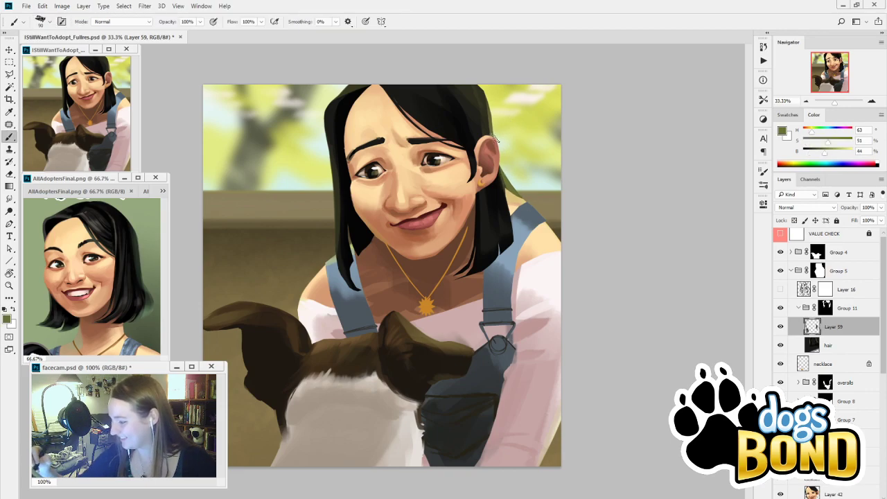
{"action": "left_click", "coordinate": [483, 117], "text": "alt"}
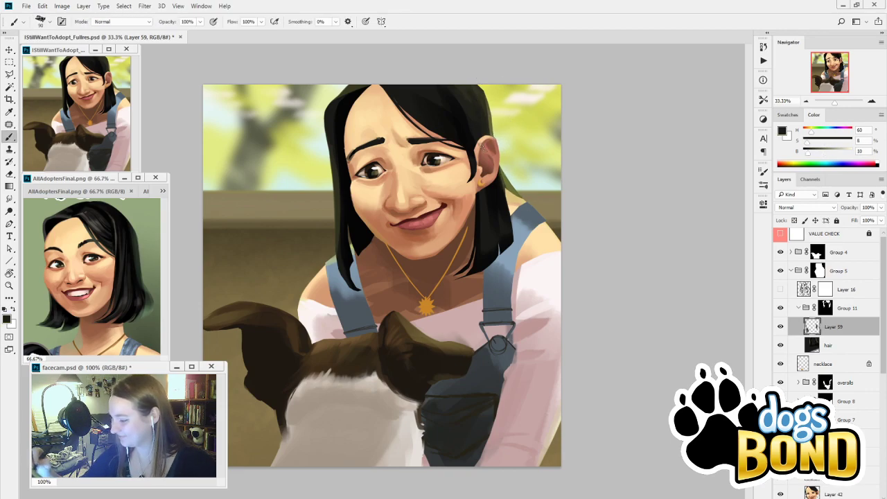
{"action": "key", "text": "bracketright"}
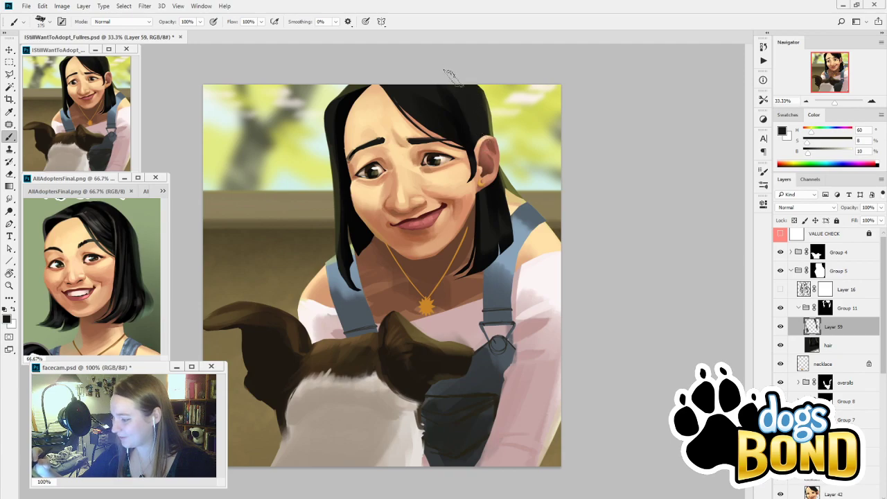
Sample the near-black at the crown, and set the brush tip to a 29° angle and 300 px
{"action": "left_click", "coordinate": [459, 88], "text": "alt"}
{"action": "key", "text": "bracketright"}
{"action": "key", "text": "bracketright"}
{"action": "left_click", "coordinate": [763, 185]}
{"action": "left_click", "coordinate": [558, 167]}
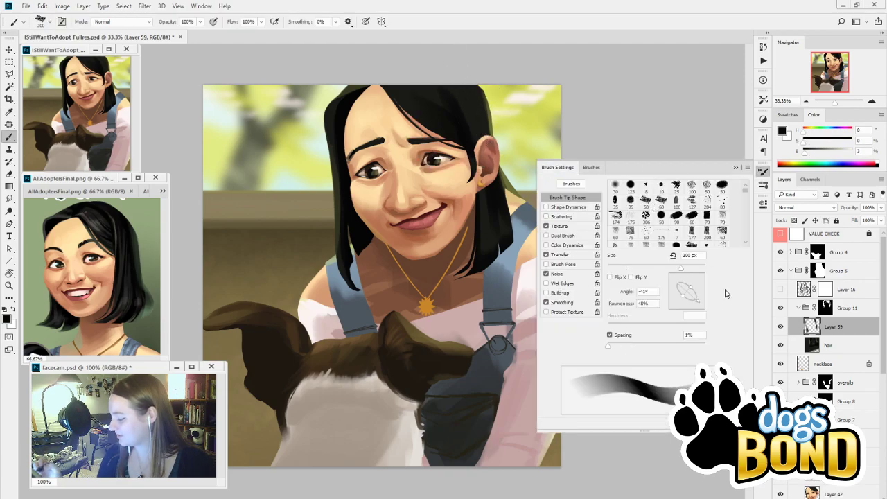
{"action": "left_click_drag", "start_coordinate": [705, 291], "coordinate": [715, 276]}
{"action": "key", "text": "bracketright"}
{"action": "key", "text": "bracketright"}
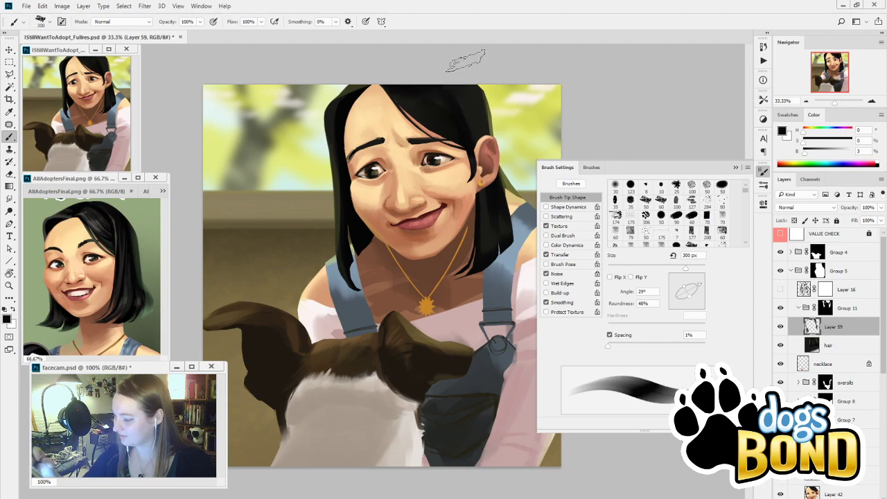
Reduce the brush to 80 px for the hair ends near the shoulder strap, and enlarge it to 100 px
{"action": "key", "text": "bracketleft"}
{"action": "key", "text": "bracketleft"}
{"action": "key", "text": "bracketleft"}
{"action": "key", "text": "bracketleft"}
{"action": "key", "text": "bracketleft"}
{"action": "key", "text": "bracketleft"}
{"action": "key", "text": "bracketleft"}
{"action": "key", "text": "bracketleft"}
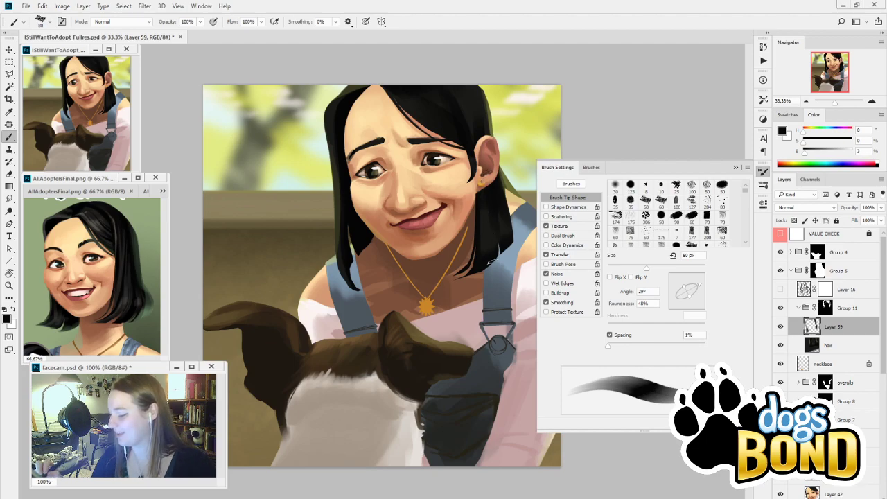
{"action": "key", "text": "bracketright"}
{"action": "key", "text": "bracketright"}
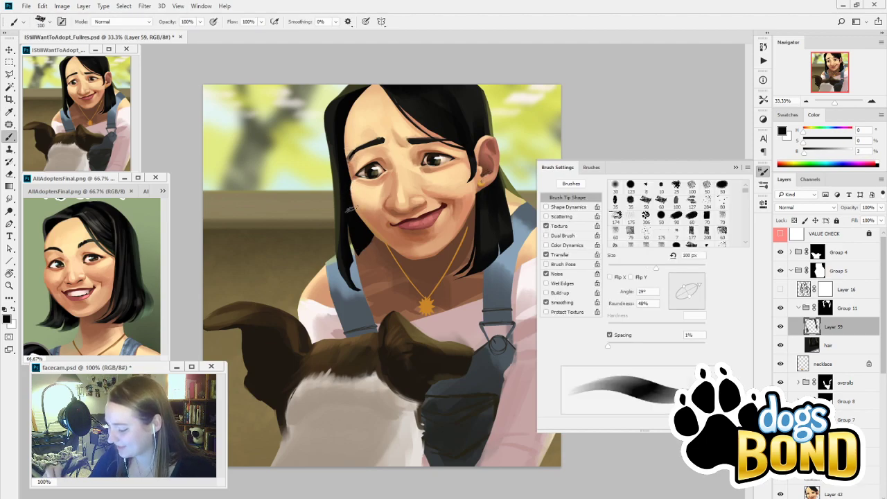
Sample the lighter dark grey of the hair for strands near the parting, and reduce the brush to 45 px
{"action": "key", "text": "i"}
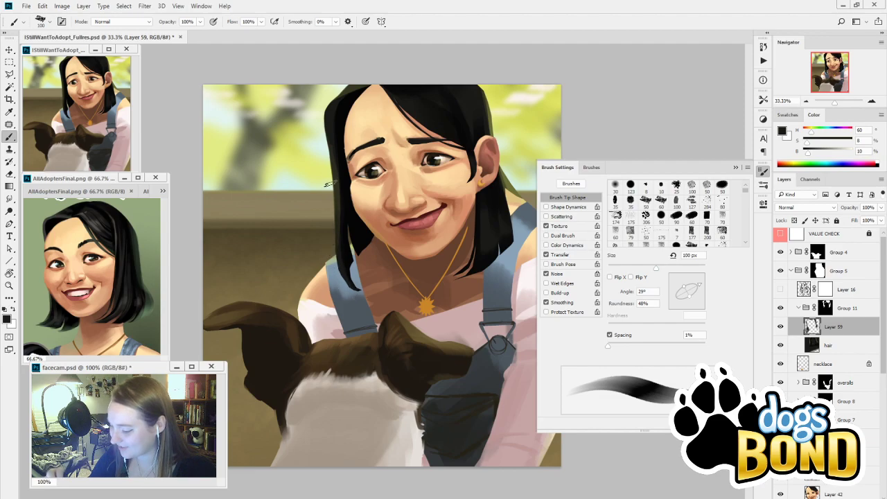
{"action": "key", "text": "i"}
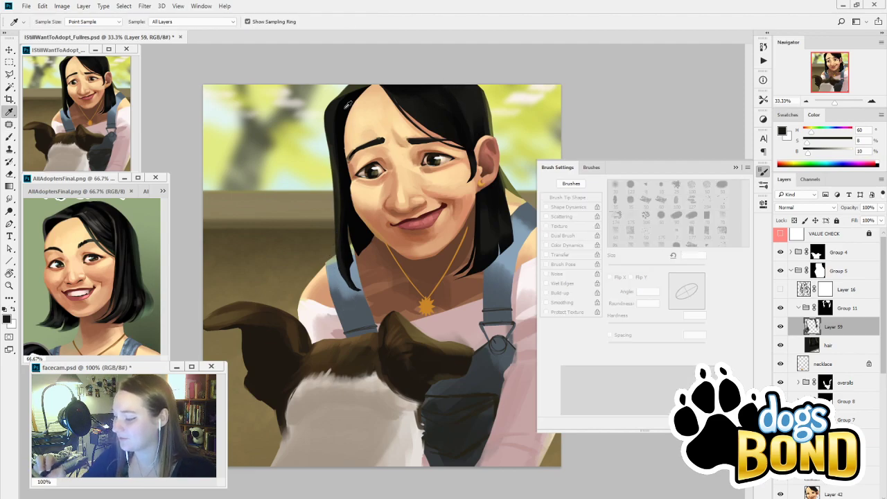
{"action": "left_click", "coordinate": [334, 105], "text": "alt"}
{"action": "key", "text": "bracketleft"}
{"action": "key", "text": "bracketleft"}
{"action": "key", "text": "bracketleft"}
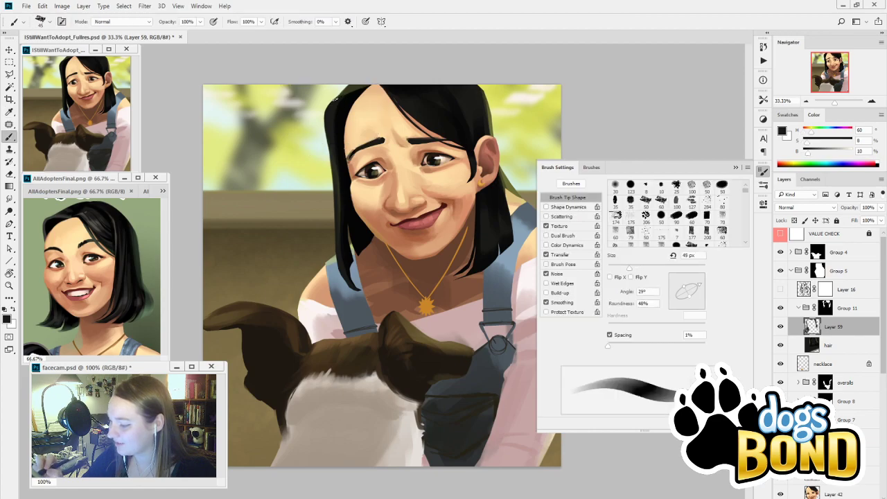
Sample a dark olive from the hair's outer edge beside the face and enlarge the brush to 80 px
{"action": "left_click", "coordinate": [336, 172], "text": "alt"}
{"action": "key", "text": "bracketright"}
{"action": "key", "text": "bracketright"}
{"action": "key", "text": "bracketright"}
{"action": "key", "text": "bracketright"}
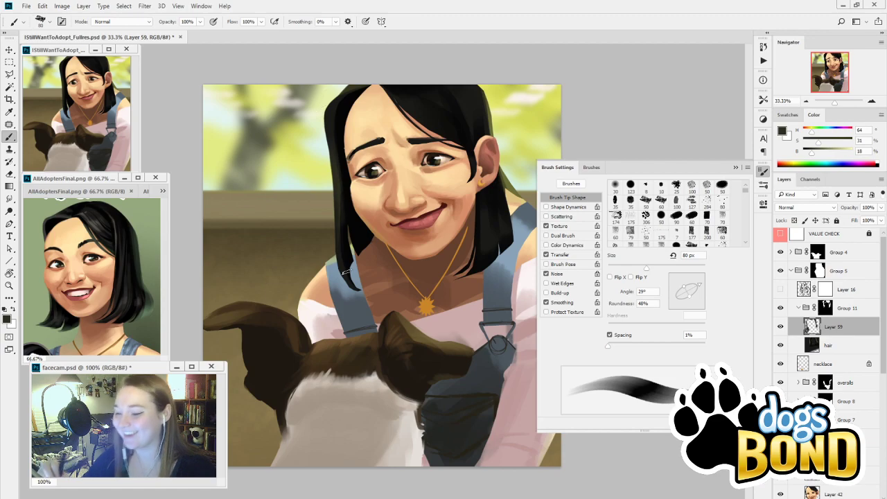
Refine the hair's outer edge above the ear, alternating sampled olive green with near-black and dark grey from the hair
{"action": "left_click", "coordinate": [494, 118], "text": "alt"}
{"action": "left_click", "coordinate": [494, 119], "text": "alt"}
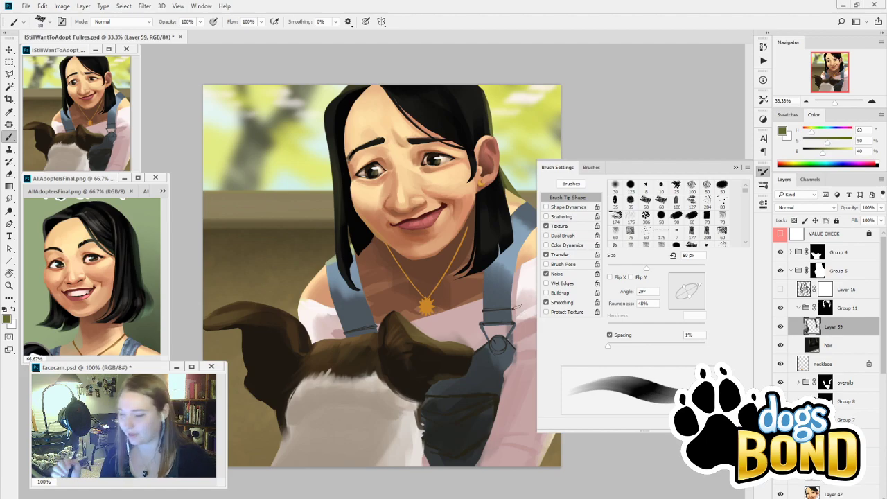
{"action": "left_click", "coordinate": [509, 96], "text": "alt"}
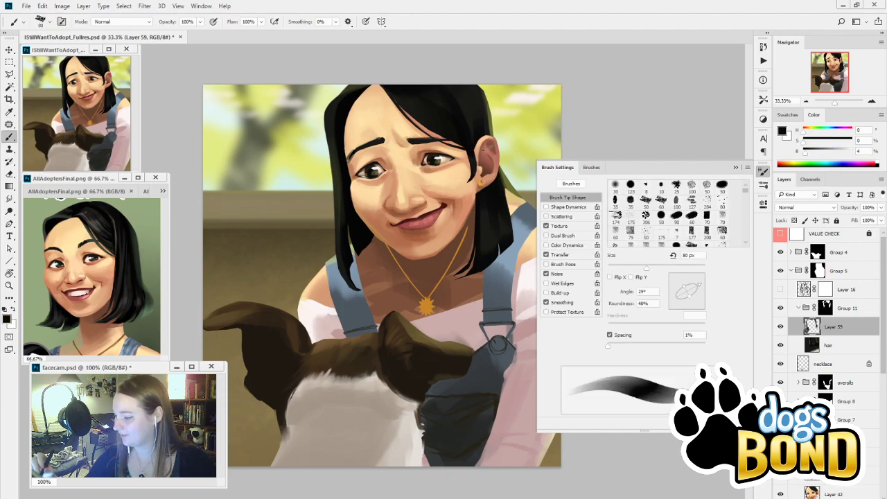
{"action": "left_click", "coordinate": [495, 125], "text": "alt"}
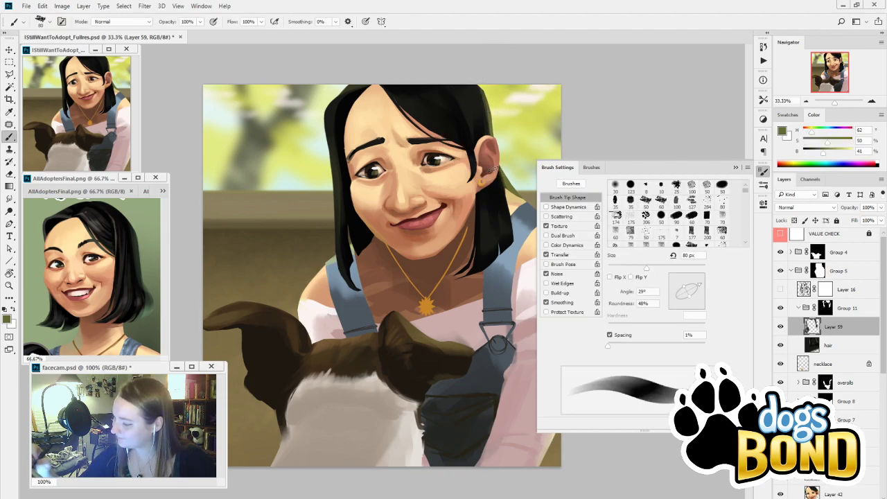
{"action": "left_click", "coordinate": [485, 111], "text": "alt"}
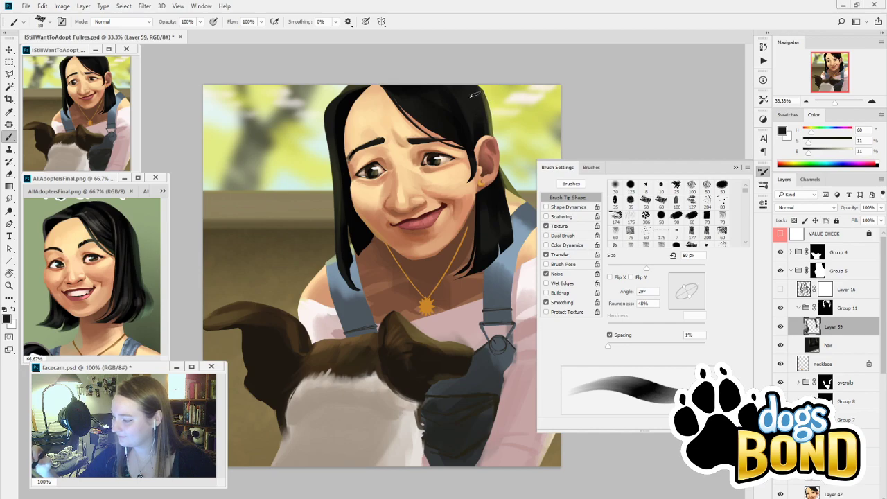
Paint olive green down the hair's outer edge to the shoulder strap, and work near-black and dark olive over its ends
{"action": "left_click", "coordinate": [498, 128], "text": "alt"}
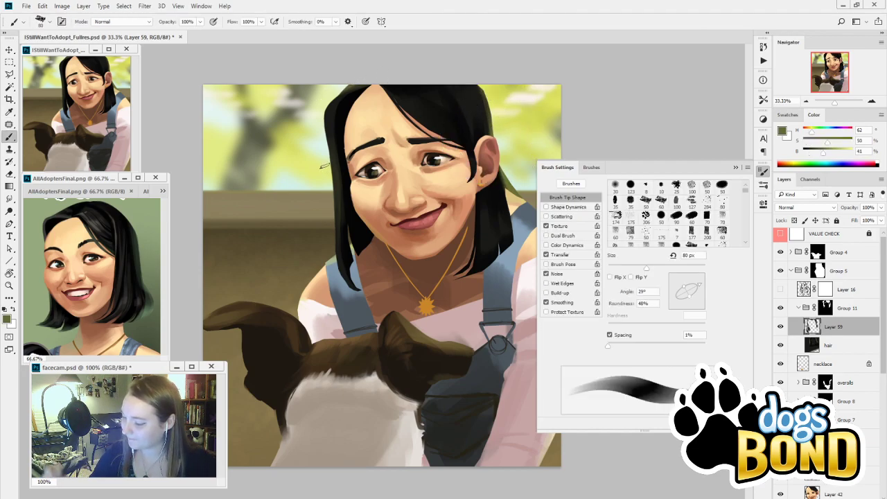
{"action": "mouse_move", "coordinate": [331, 169]}
{"action": "left_mouse_down"}
{"action": "mouse_move", "coordinate": [339, 299]}
{"action": "mouse_move", "coordinate": [328, 199]}
{"action": "mouse_move", "coordinate": [379, 315]}
{"action": "mouse_move", "coordinate": [326, 239]}
{"action": "mouse_move", "coordinate": [383, 309]}
{"action": "mouse_move", "coordinate": [358, 292]}
{"action": "left_mouse_up"}
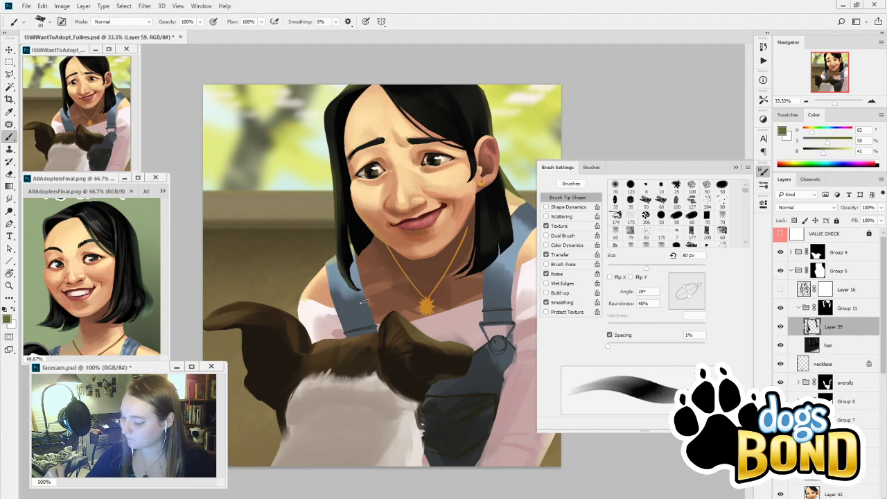
{"action": "key", "text": "alt"}
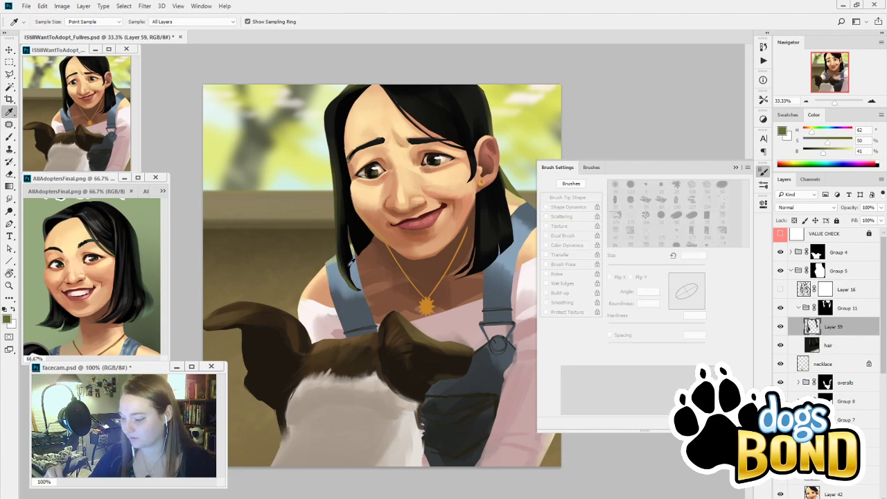
{"action": "left_click", "coordinate": [342, 251], "text": "alt"}
{"action": "mouse_move", "coordinate": [340, 226]}
{"action": "left_mouse_down"}
{"action": "mouse_move", "coordinate": [341, 290]}
{"action": "mouse_move", "coordinate": [362, 299]}
{"action": "mouse_move", "coordinate": [338, 278]}
{"action": "mouse_move", "coordinate": [371, 305]}
{"action": "left_mouse_up"}
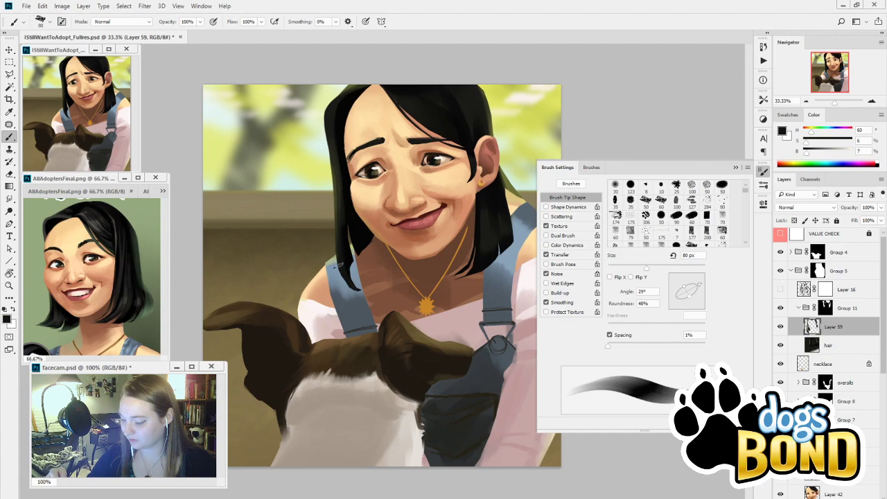
{"action": "left_click", "coordinate": [341, 177], "text": "alt"}
{"action": "mouse_move", "coordinate": [339, 233]}
{"action": "left_mouse_down"}
{"action": "mouse_move", "coordinate": [341, 279]}
{"action": "mouse_move", "coordinate": [352, 286]}
{"action": "left_mouse_up"}
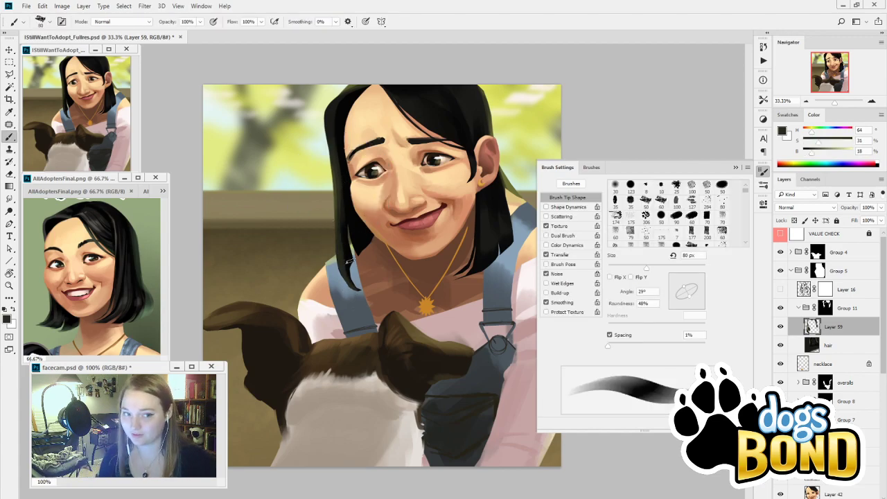
{"action": "left_click_drag", "start_coordinate": [337, 231], "coordinate": [352, 287]}
{"action": "key", "text": "ctrl+z"}
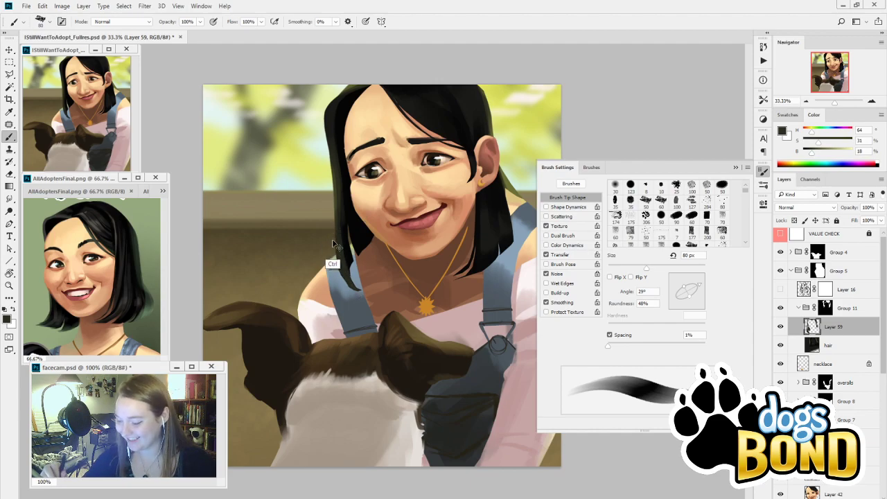
{"action": "left_click_drag", "start_coordinate": [335, 238], "coordinate": [353, 287]}
{"action": "key", "text": "ctrl+z"}
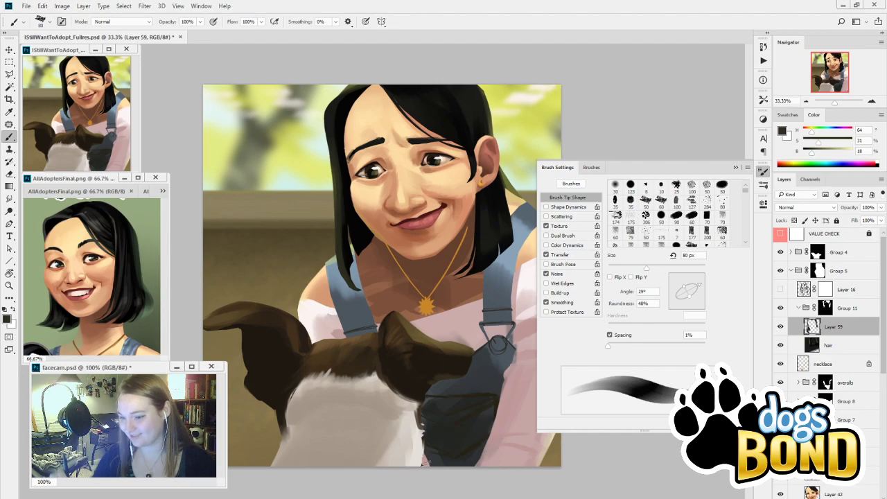
Sample the near-black of the hair beside the cheek and reduce the brush to 45 px
{"action": "key", "text": "alt"}
{"action": "left_click", "coordinate": [352, 221], "text": "alt"}
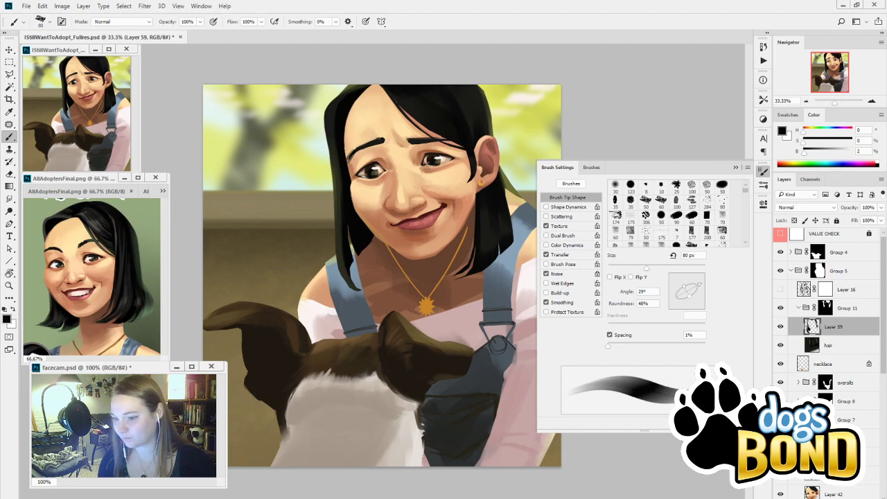
{"action": "key", "text": "alt"}
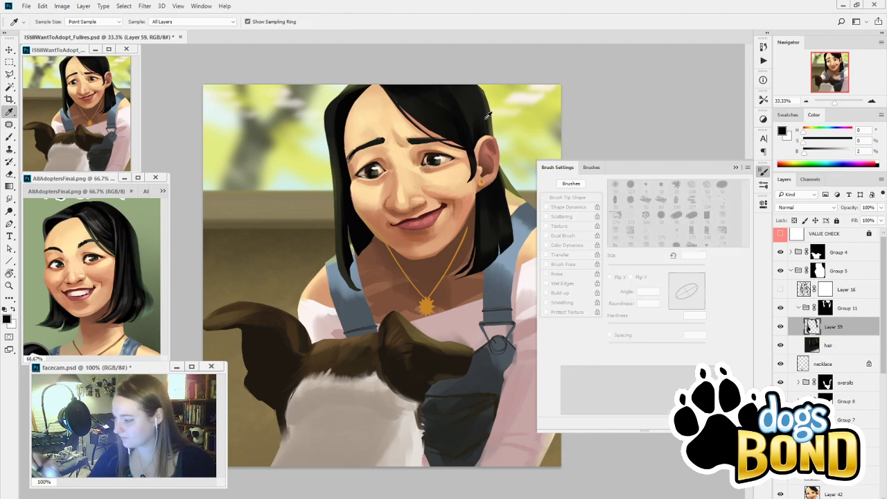
{"action": "left_click_drag", "start_coordinate": [806, 153], "coordinate": [787, 157]}
{"action": "key", "text": "b"}
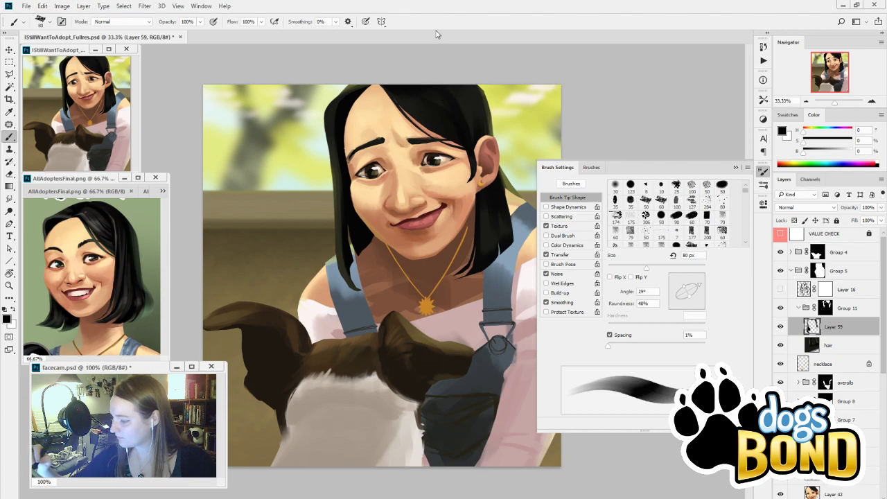
{"action": "key", "text": "bracketleft"}
{"action": "key", "text": "bracketleft"}
{"action": "key", "text": "bracketleft"}
{"action": "key", "text": "bracketleft"}
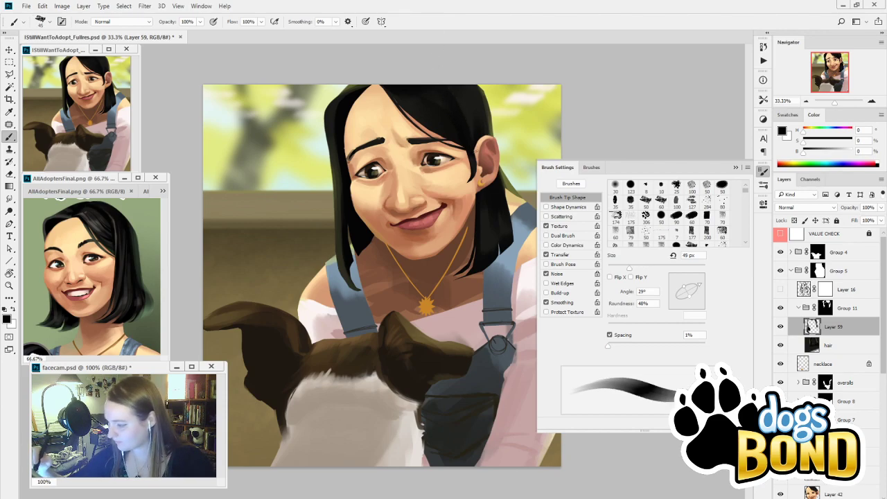
Sample the dark grey of the hair above the ear, try a 20 px brush, and set the size to 50 px
{"action": "key", "text": "bracketleft"}
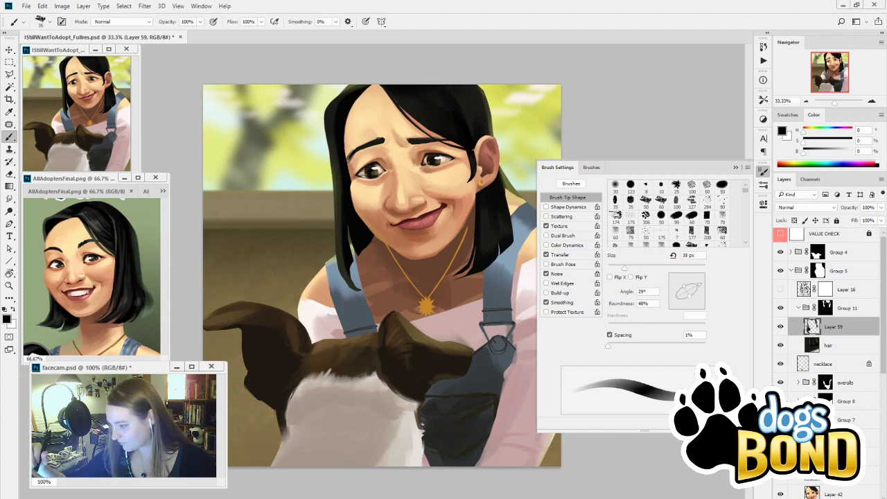
{"action": "key", "text": "bracketleft"}
{"action": "left_click", "coordinate": [470, 113], "text": "alt"}
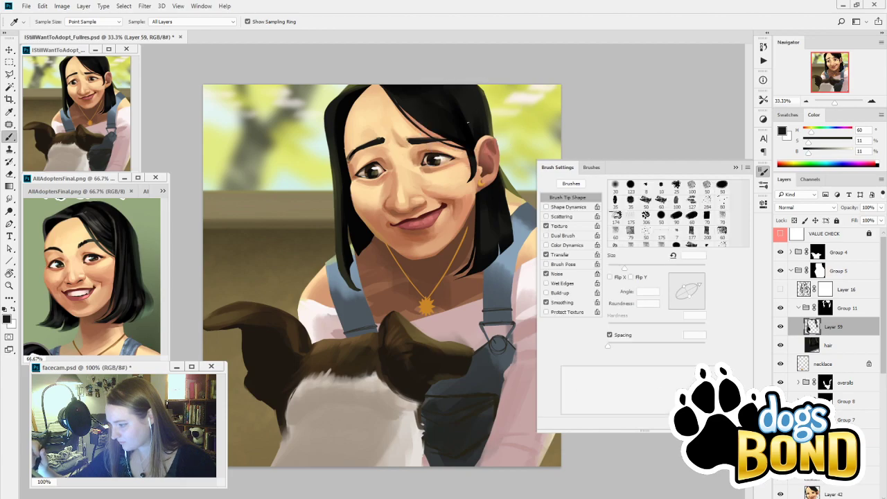
{"action": "key", "text": "bracketleft"}
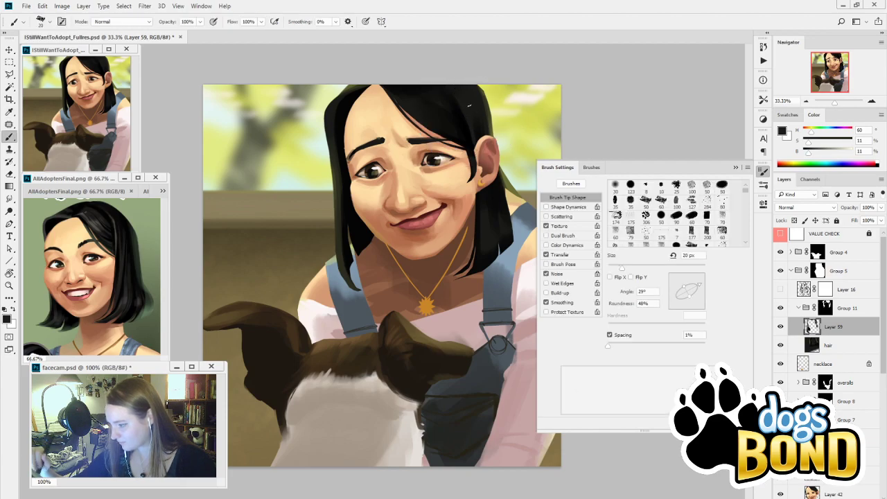
{"action": "key", "text": "bracketright"}
{"action": "key", "text": "bracketright"}
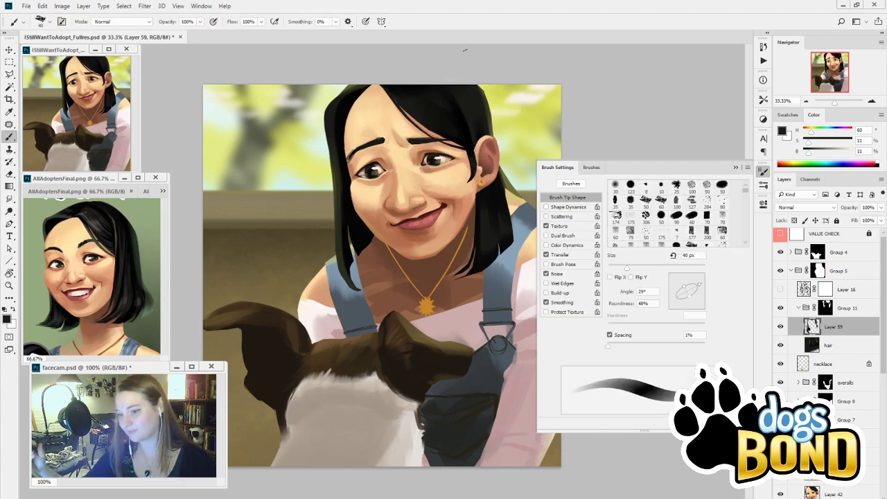
{"action": "key", "text": "bracketright"}
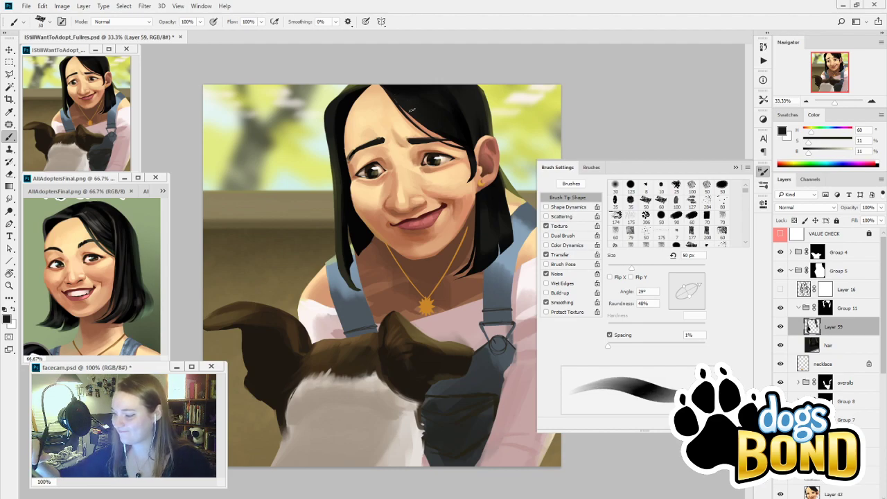
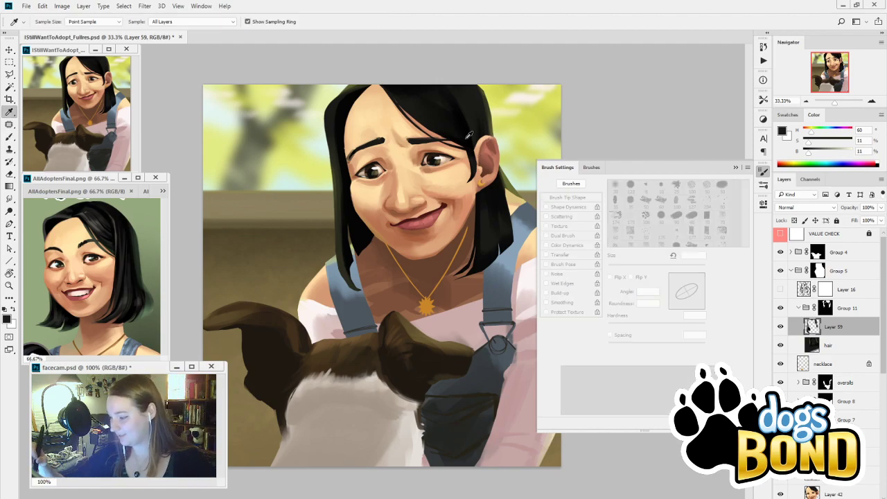
Paint a strand in sampled black along the parting, and turn on Shape Dynamics for the brush
{"action": "left_click", "coordinate": [409, 119], "text": "alt"}
{"action": "left_click_drag", "start_coordinate": [390, 100], "coordinate": [427, 126]}
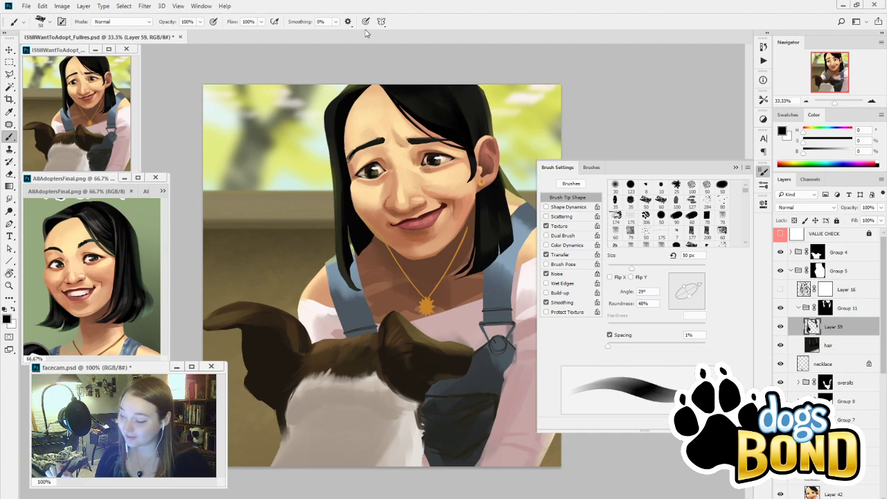
{"action": "left_click", "coordinate": [546, 206]}
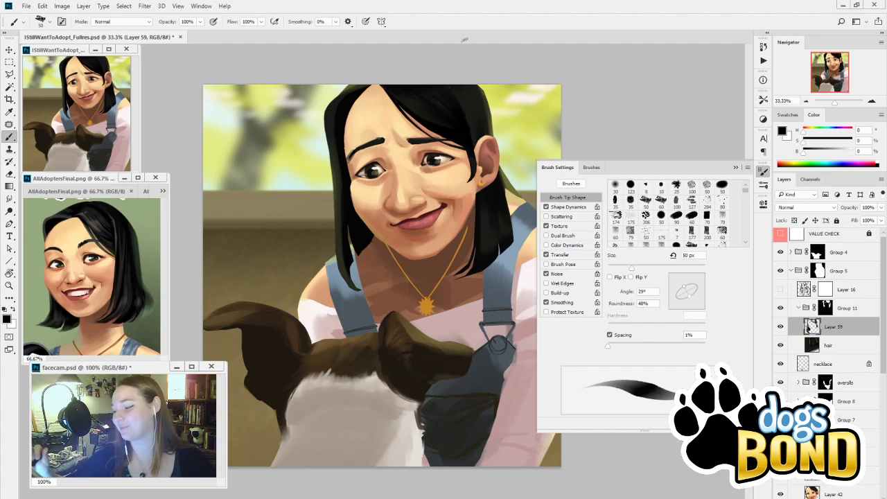
Sample dark grey and black alternately from the hair above the ear for its fine strands
{"action": "key", "text": "i"}
{"action": "left_click", "coordinate": [472, 104]}
{"action": "key", "text": "b"}
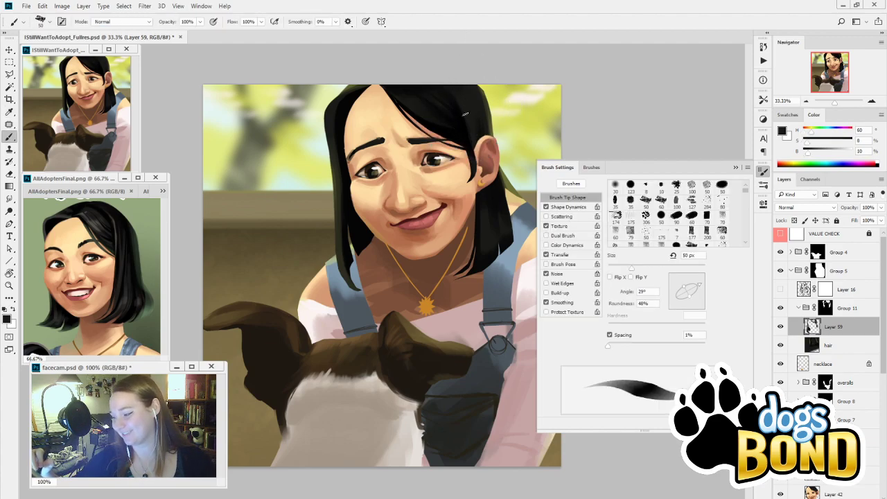
{"action": "left_click", "coordinate": [473, 131], "text": "alt"}
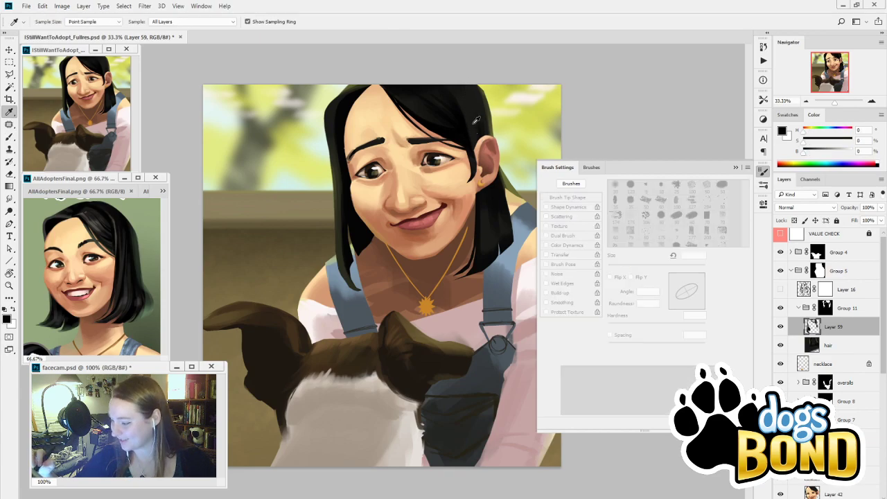
{"action": "left_click", "coordinate": [476, 120]}
{"action": "key", "text": "b"}
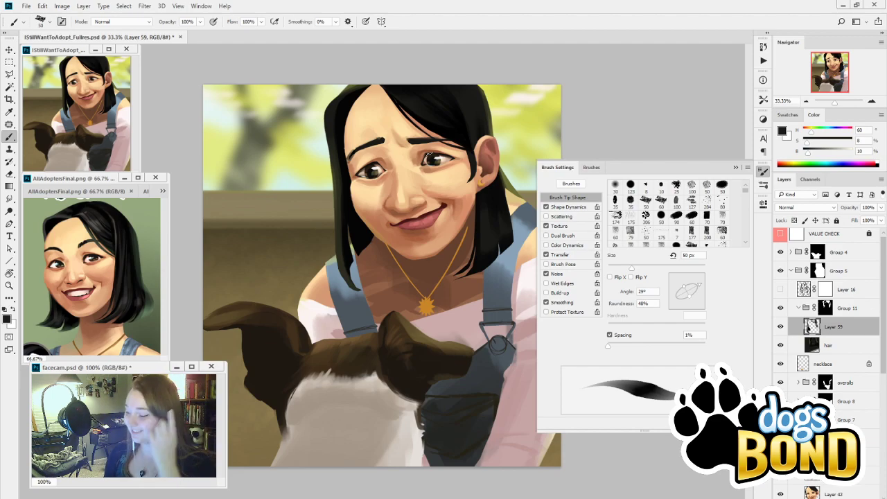
Collapse the brush settings and paint a shadow strand in sampled near-black down the hair above the ear
{"action": "left_click", "coordinate": [738, 169]}
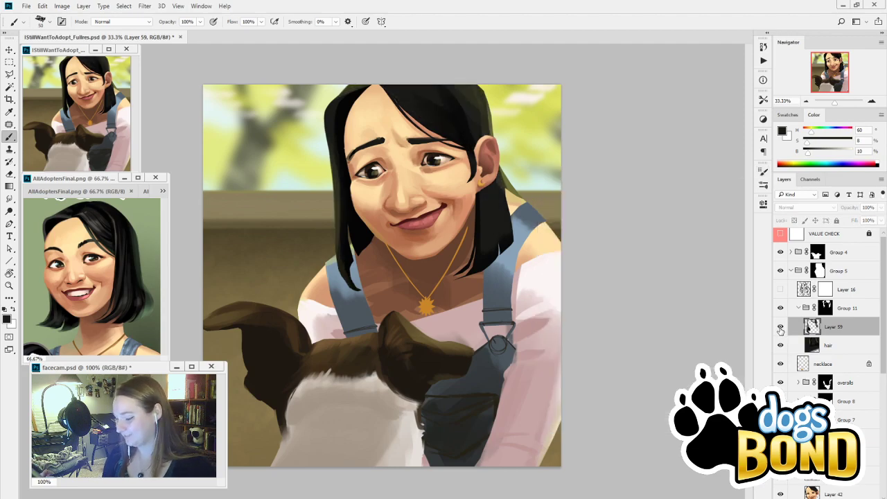
{"action": "left_click", "coordinate": [347, 165], "text": "alt"}
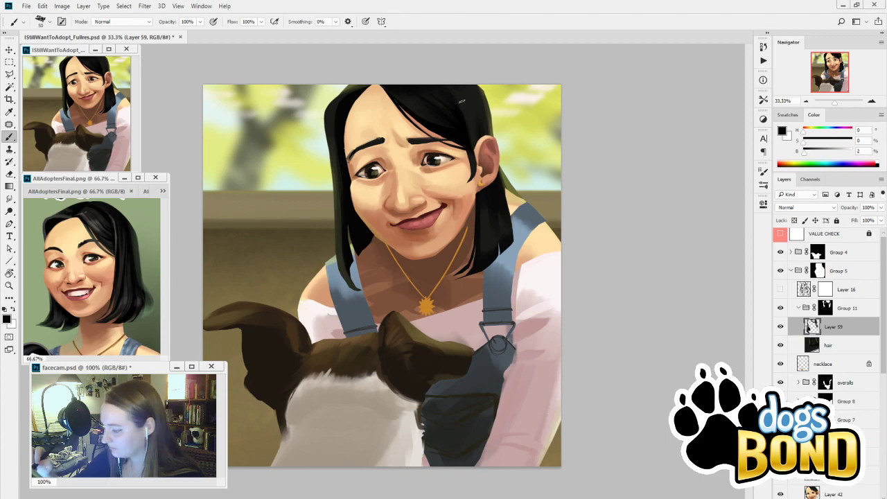
{"action": "left_click_drag", "start_coordinate": [466, 104], "coordinate": [476, 144]}
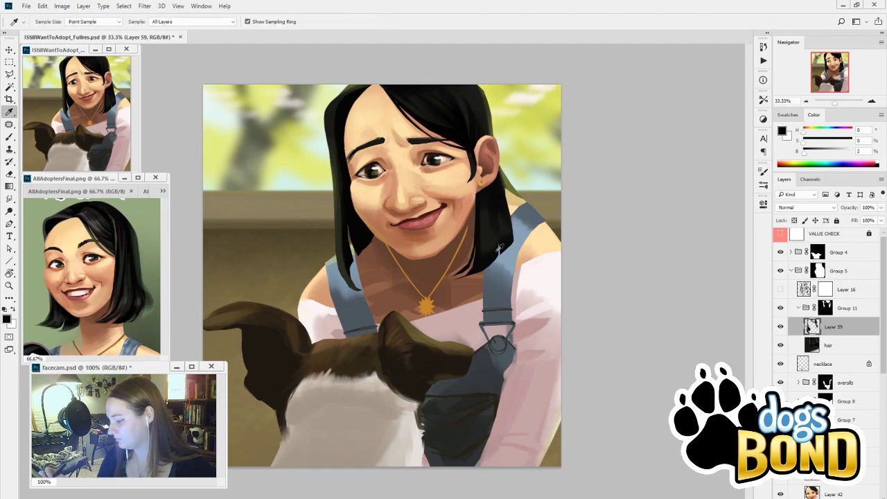
Sample the hair colour near the ends over the strap, raise its brightness to 37%, and check the brush settings
{"action": "left_click", "coordinate": [497, 257], "text": "alt"}
{"action": "left_click_drag", "start_coordinate": [814, 153], "coordinate": [822, 154]}
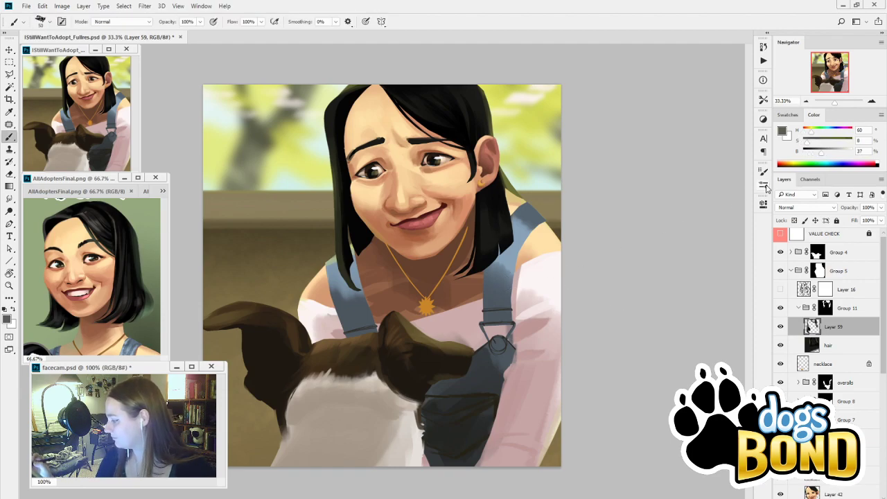
{"action": "left_click", "coordinate": [762, 185]}
{"action": "left_click", "coordinate": [557, 167]}
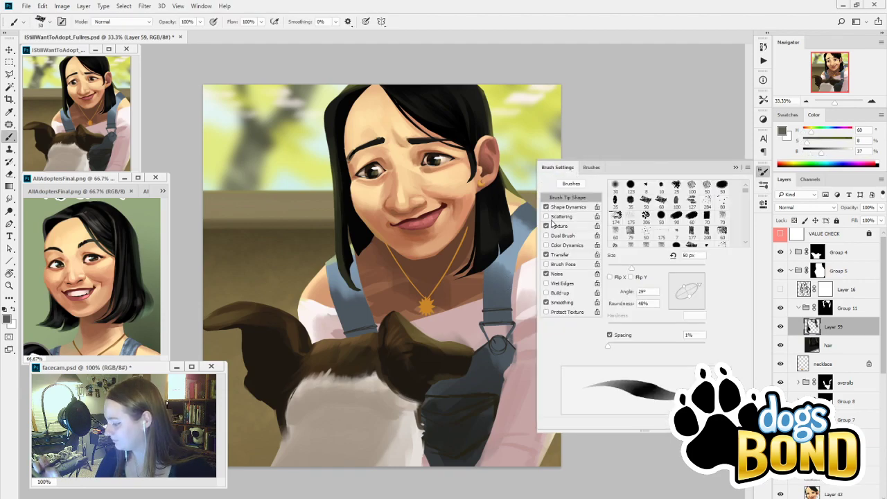
{"action": "left_click", "coordinate": [737, 168]}
Enlarge the brush to 400 px, try a grey highlight stroke on the hair below the ear, and undo it
{"action": "key", "text": "bracketright"}
{"action": "key", "text": "bracketright"}
{"action": "key", "text": "bracketright"}
{"action": "key", "text": "bracketright"}
{"action": "key", "text": "bracketright"}
{"action": "key", "text": "bracketright"}
{"action": "key", "text": "bracketright"}
{"action": "key", "text": "bracketright"}
{"action": "key", "text": "bracketright"}
{"action": "key", "text": "bracketright"}
{"action": "key", "text": "bracketright"}
{"action": "key", "text": "bracketright"}
{"action": "key", "text": "bracketright"}
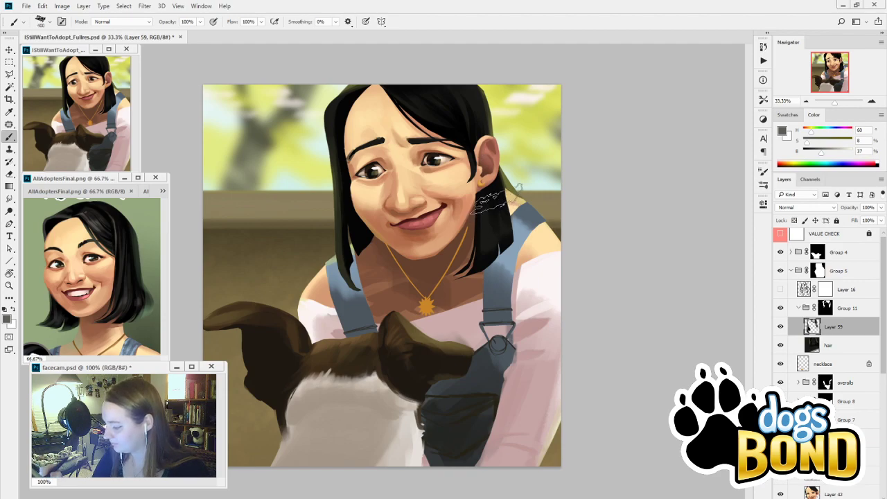
{"action": "left_click_drag", "start_coordinate": [498, 195], "coordinate": [496, 254]}
{"action": "key", "text": "ctrl+z"}
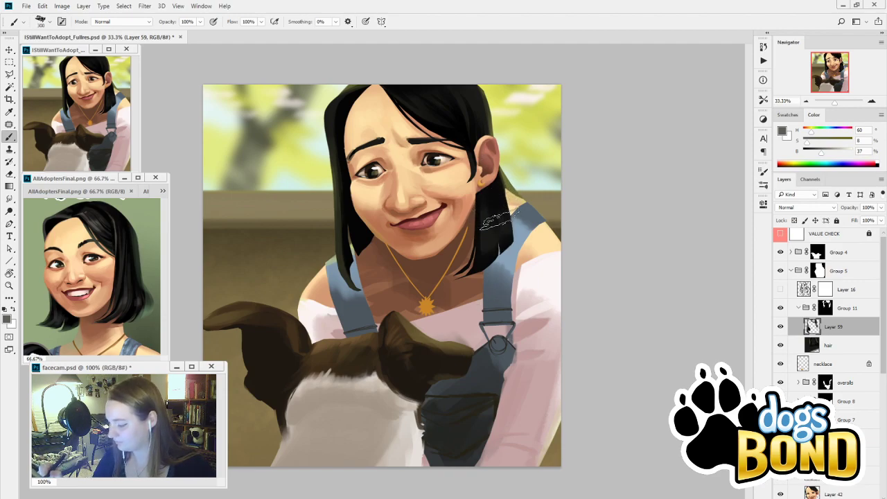
Sample dark grey from the reference portrait's hair for the lock below the ear, and sample near-black from that lock
{"action": "left_click", "coordinate": [130, 291], "text": "alt"}
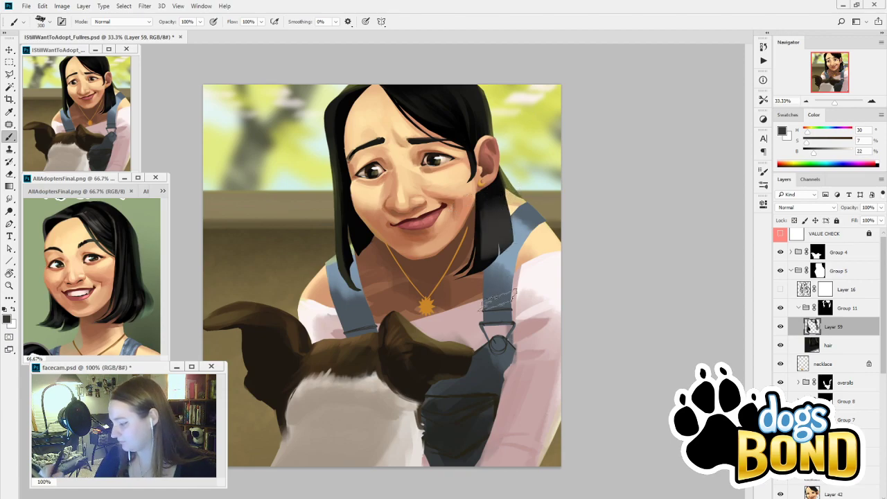
{"action": "left_click", "coordinate": [497, 212], "text": "alt"}
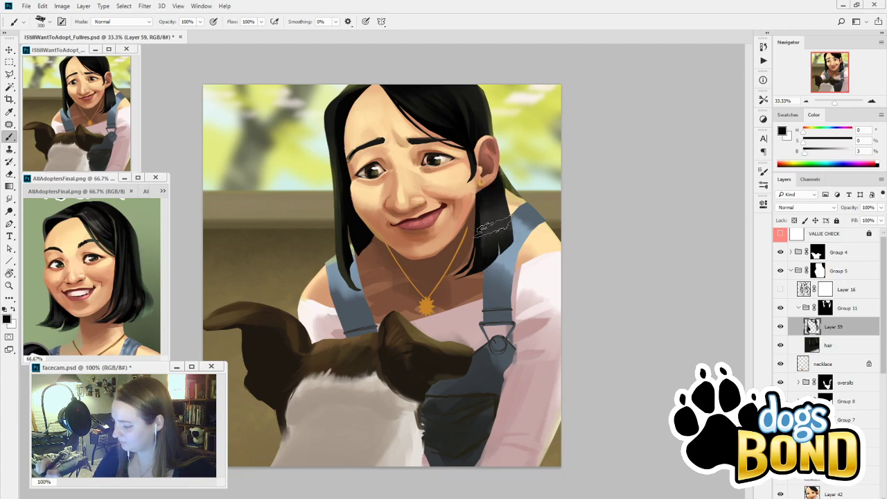
Reduce the brush to 40 px and paint a near-black strand down the lock below the ear
{"action": "key", "text": "["}
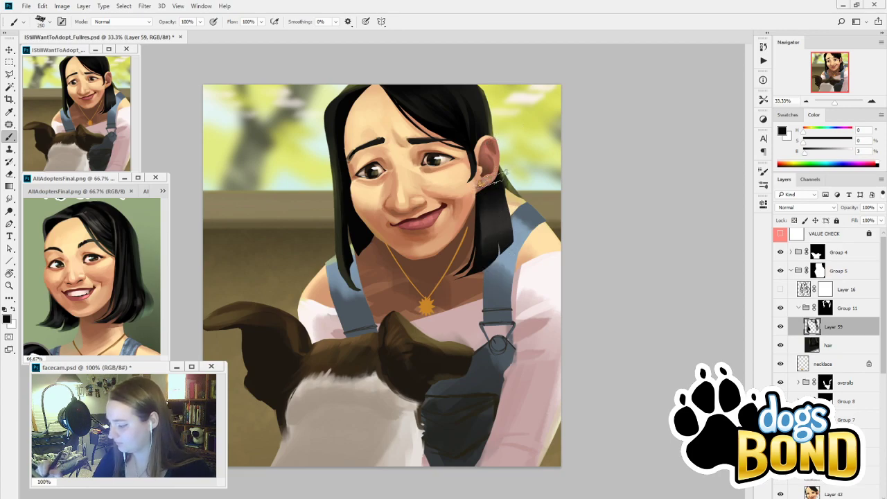
{"action": "key", "text": "["}
{"action": "key", "text": "["}
{"action": "key", "text": "["}
{"action": "key", "text": "["}
{"action": "key", "text": "["}
{"action": "key", "text": "["}
{"action": "key", "text": "["}
{"action": "key", "text": "["}
{"action": "key", "text": "["}
{"action": "key", "text": "["}
{"action": "key", "text": "["}
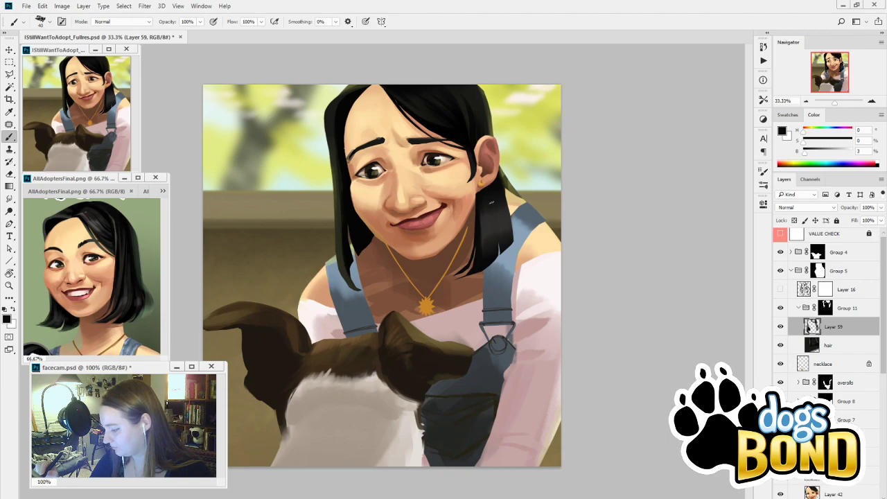
{"action": "left_click_drag", "start_coordinate": [492, 203], "coordinate": [498, 247]}
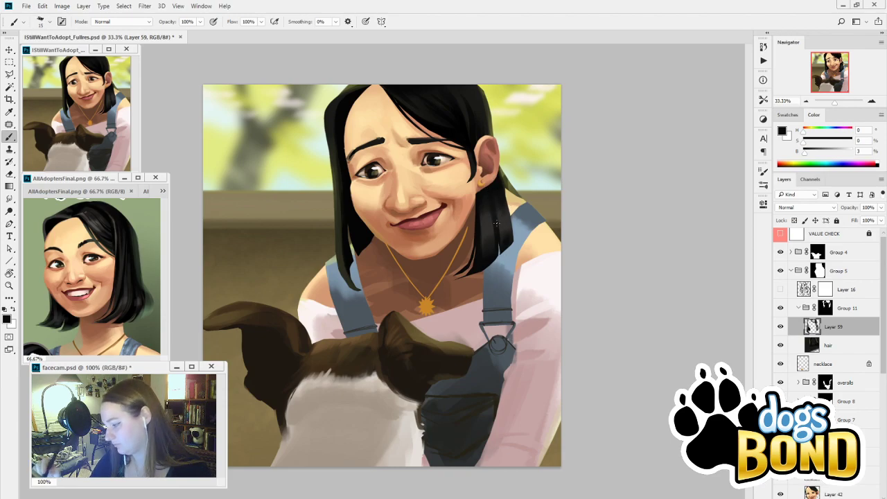
Turn on the brush's Shape Dynamics and paint near-black and sampled dark grey strands in the lock below the ear at 30 px
{"action": "left_click", "coordinate": [763, 170]}
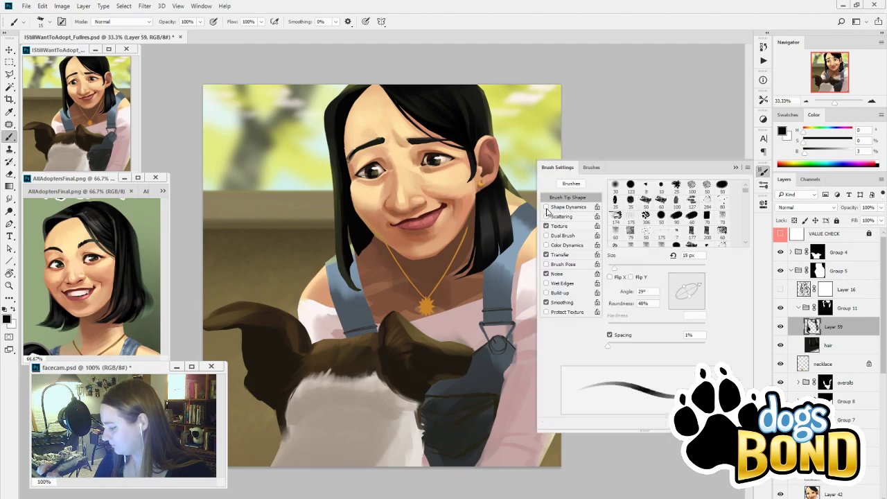
{"action": "left_click", "coordinate": [736, 168]}
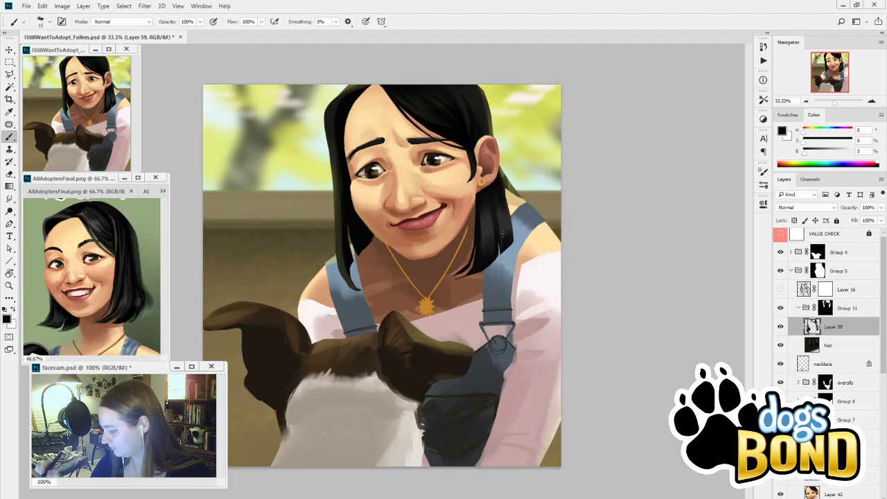
{"action": "key", "text": "bracketright"}
{"action": "key", "text": "bracketright"}
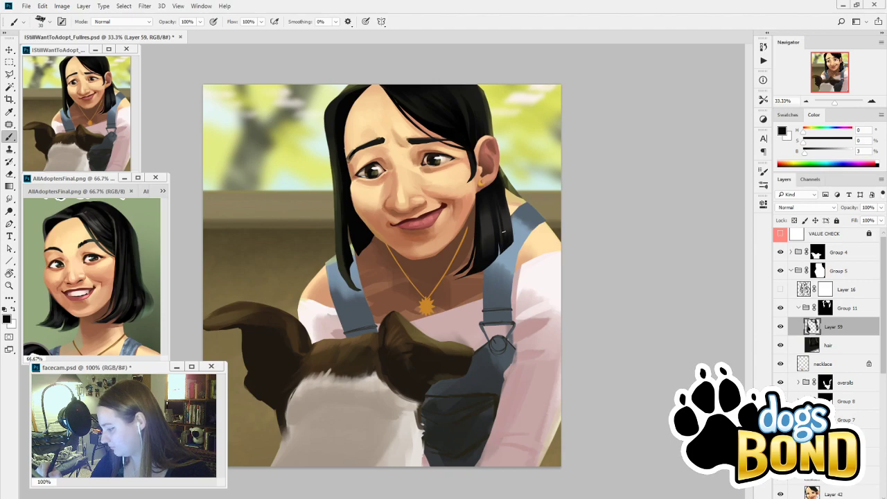
{"action": "left_click_drag", "start_coordinate": [508, 225], "coordinate": [505, 201]}
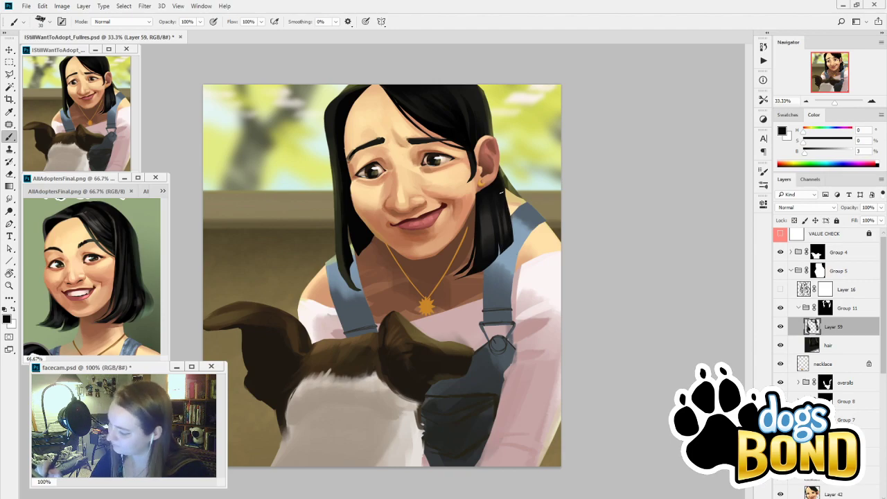
{"action": "left_click", "coordinate": [477, 213], "text": "alt"}
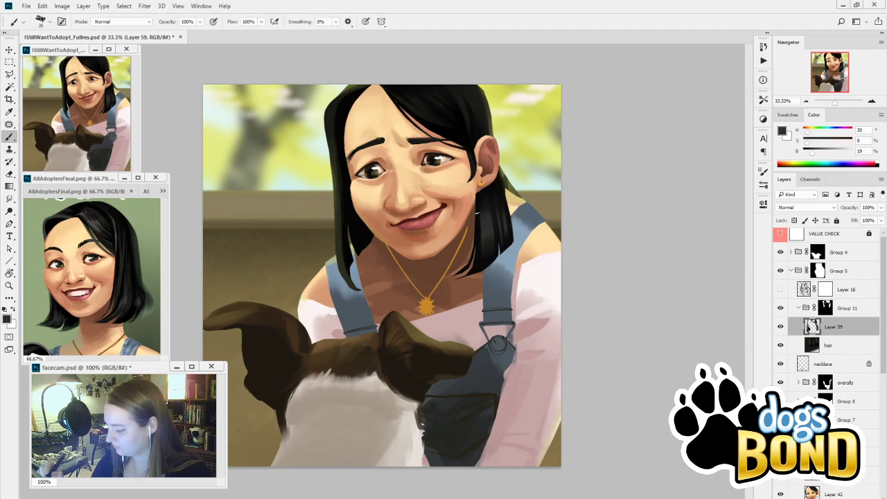
{"action": "left_click_drag", "start_coordinate": [476, 233], "coordinate": [477, 247]}
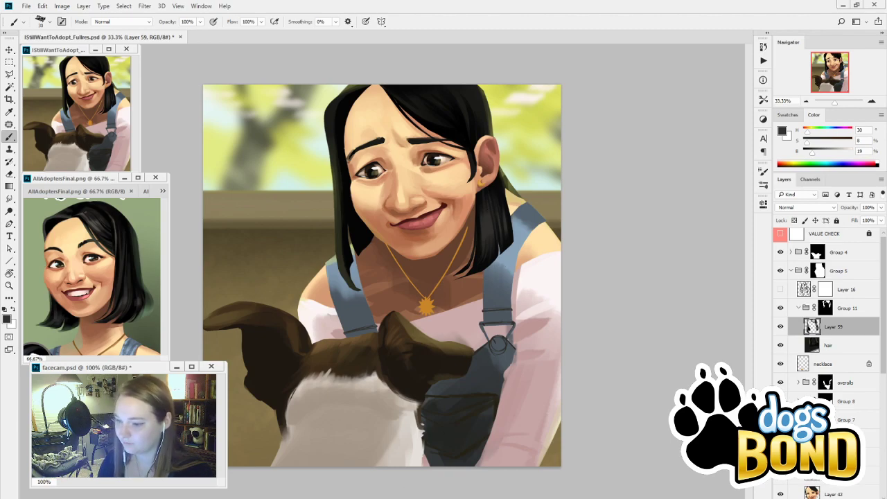
Sample olive green from the hair's outer edge and paint it down the strands framing the shaded cheek at 70 px, undoing the first tries
{"action": "left_click", "coordinate": [348, 214], "text": "alt"}
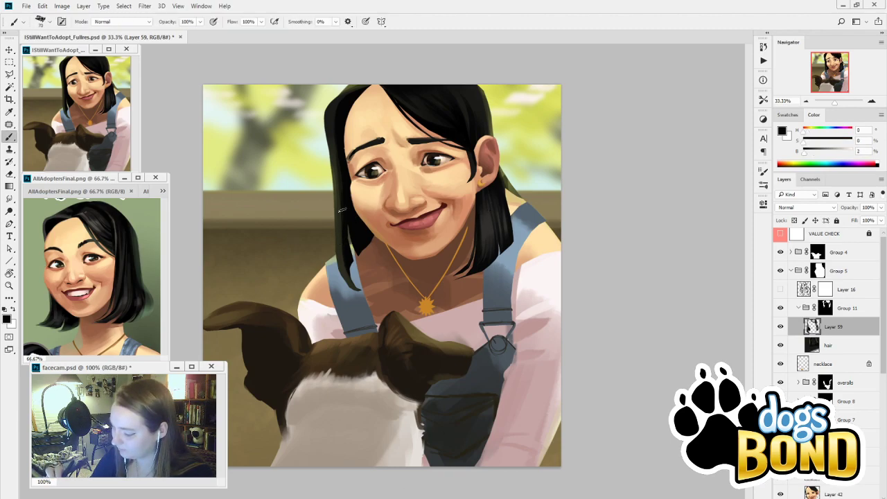
{"action": "left_click", "coordinate": [333, 105], "text": "alt"}
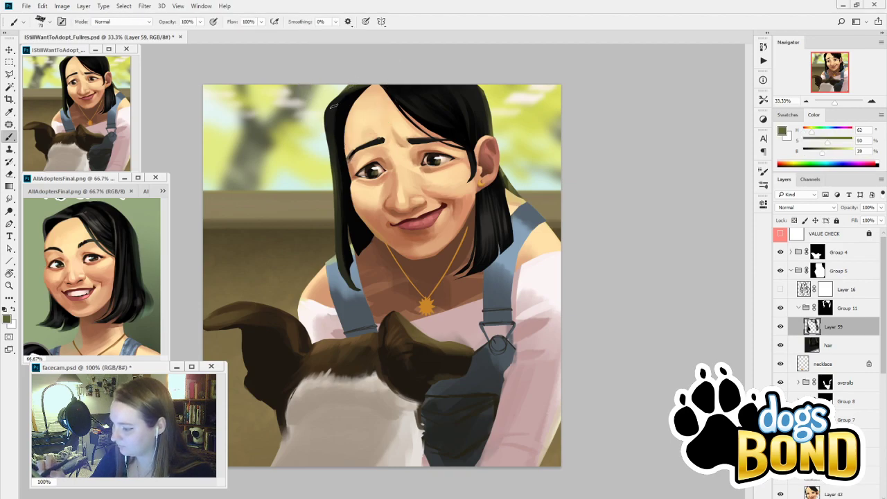
{"action": "left_click_drag", "start_coordinate": [333, 107], "coordinate": [330, 139]}
{"action": "key", "text": "ctrl+z"}
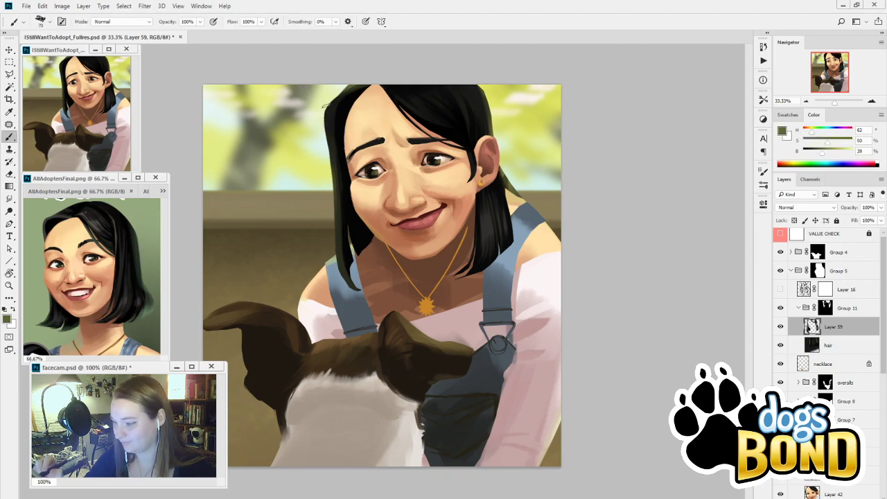
{"action": "left_click_drag", "start_coordinate": [326, 106], "coordinate": [334, 177]}
{"action": "key", "text": "ctrl+z"}
{"action": "left_click_drag", "start_coordinate": [330, 120], "coordinate": [340, 228]}
{"action": "key", "text": "ctrl+z"}
{"action": "left_click_drag", "start_coordinate": [333, 173], "coordinate": [335, 237]}
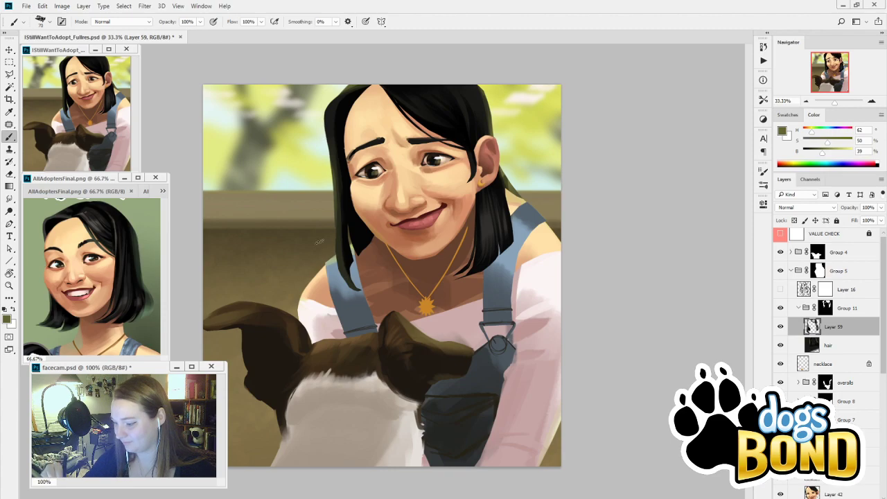
Sample dark grey from the lock below the ear, paint a strand beside the opposite cheek, and resample near-black there
{"action": "left_click", "coordinate": [340, 237], "text": "alt"}
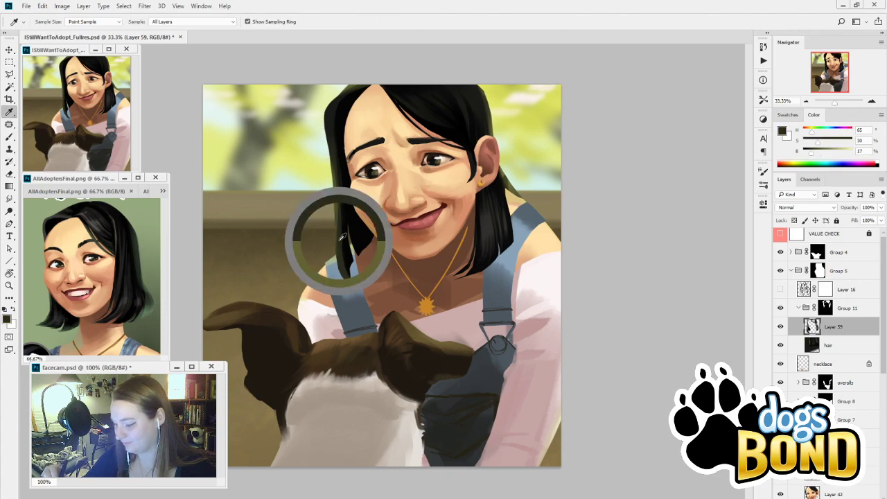
{"action": "left_click", "coordinate": [338, 229], "text": "alt"}
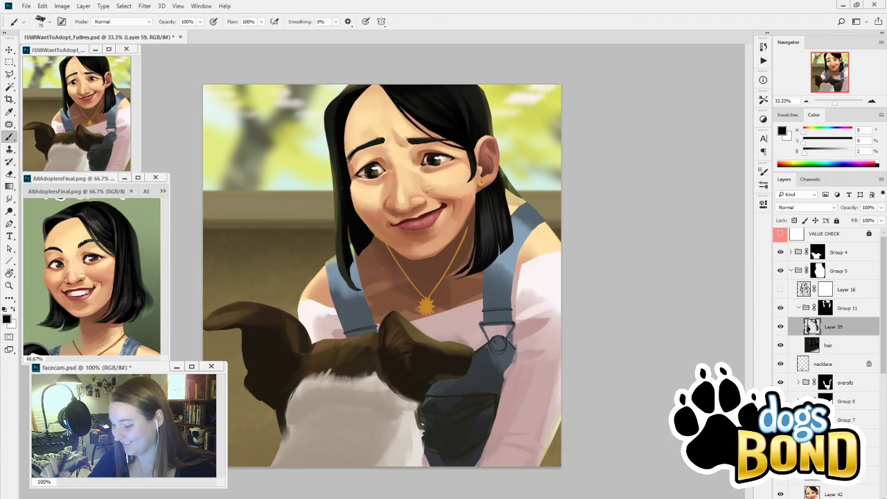
{"action": "left_click", "coordinate": [505, 210], "text": "alt"}
{"action": "mouse_move", "coordinate": [348, 235]}
{"action": "left_mouse_down"}
{"action": "mouse_move", "coordinate": [344, 165]}
{"action": "mouse_move", "coordinate": [355, 227]}
{"action": "mouse_move", "coordinate": [349, 201]}
{"action": "left_mouse_up"}
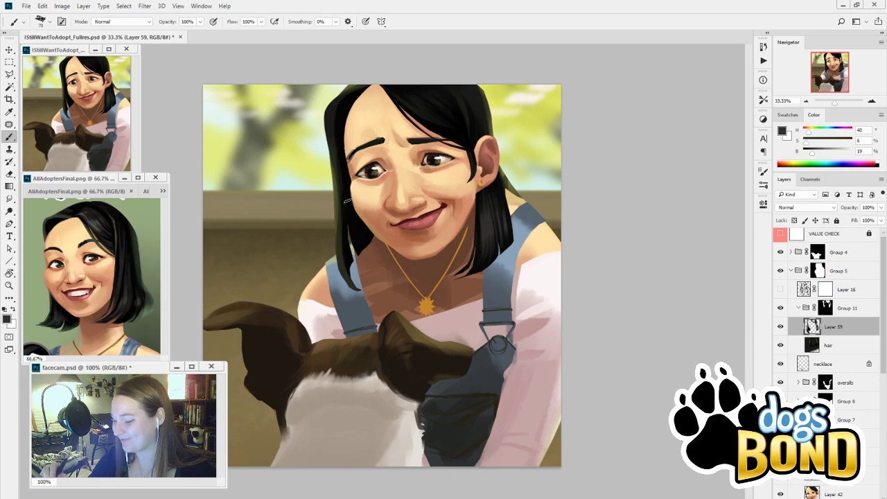
{"action": "left_click", "coordinate": [349, 229], "text": "alt"}
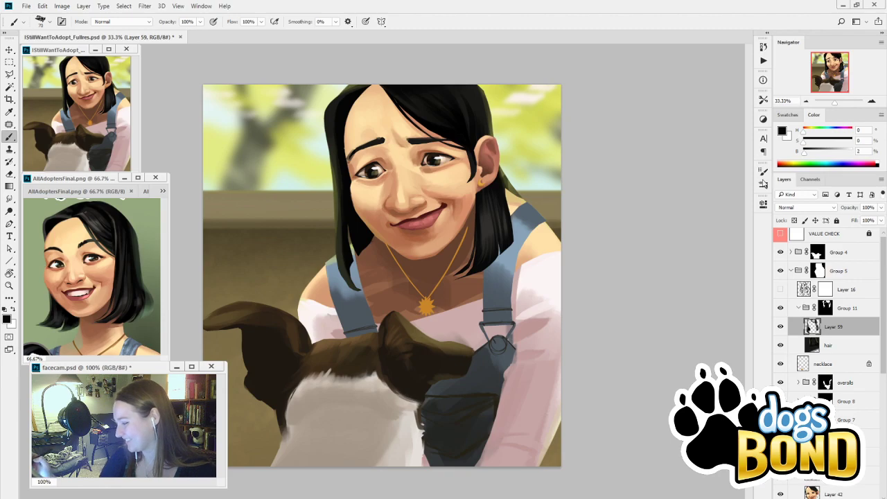
Check the brush settings and sample near-black from the hair beside the earring
{"action": "left_click", "coordinate": [763, 182]}
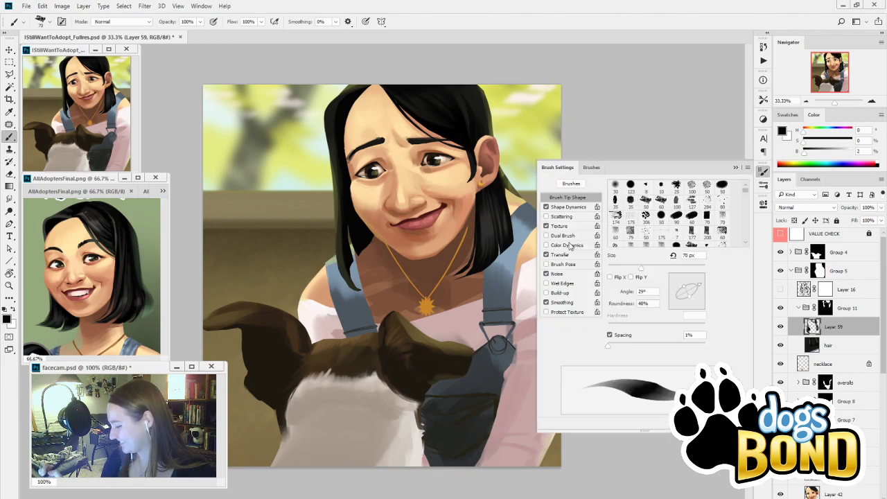
{"action": "left_click", "coordinate": [737, 168]}
{"action": "key", "text": "i"}
{"action": "left_click", "coordinate": [495, 179]}
{"action": "key", "text": "b"}
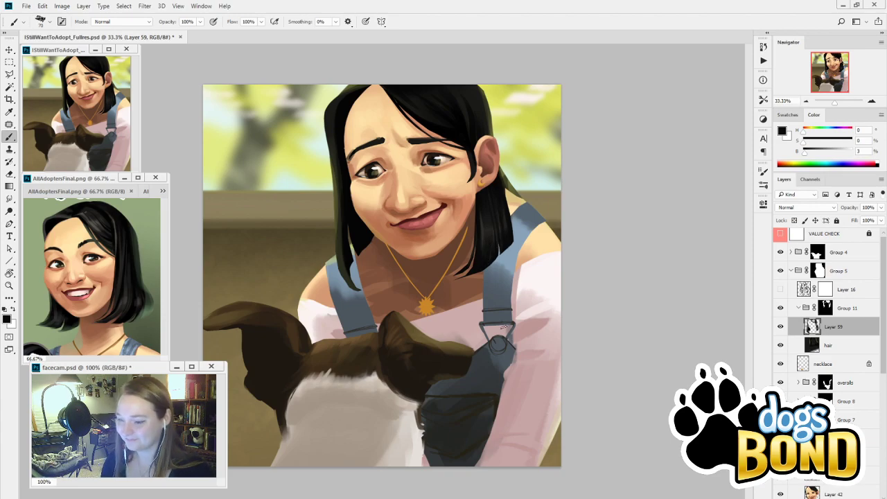
Refine the strands of the lock below the ear with small brush strokes in sampled dark grey and near-black
{"action": "left_click", "coordinate": [479, 196], "text": "alt"}
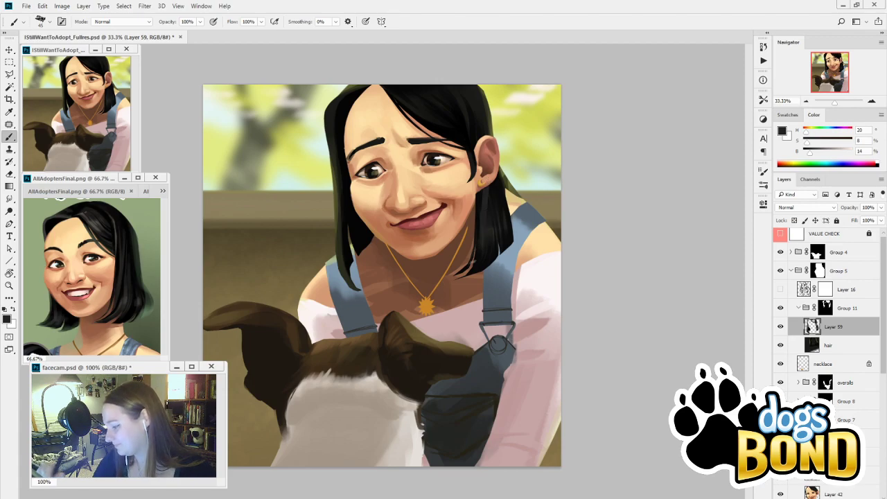
{"action": "left_click", "coordinate": [491, 219], "text": "alt"}
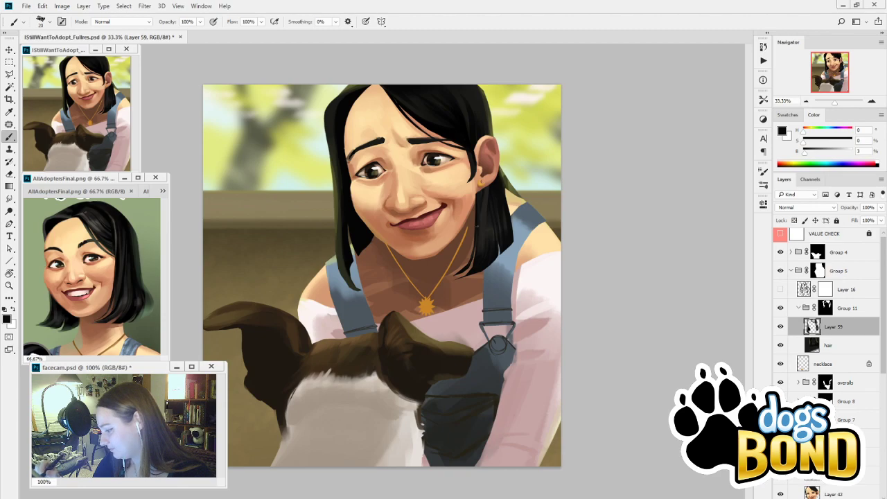
{"action": "left_click", "coordinate": [483, 209], "text": "alt"}
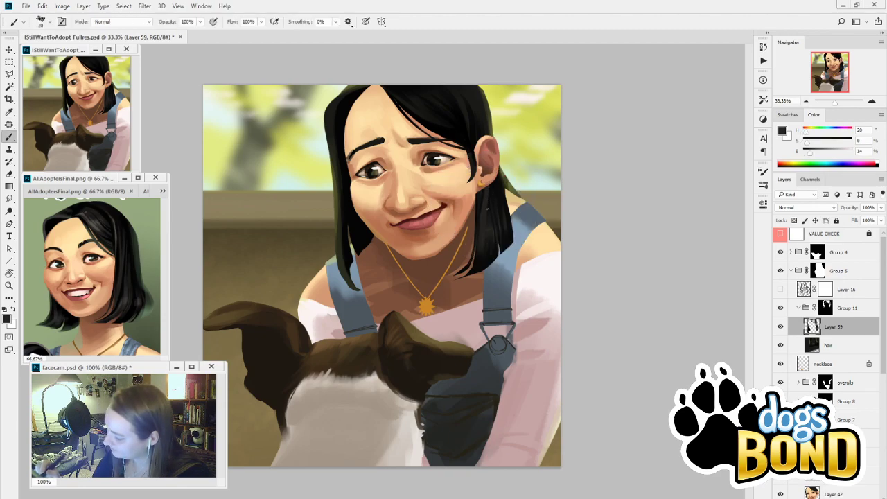
{"action": "left_click", "coordinate": [477, 263], "text": "alt"}
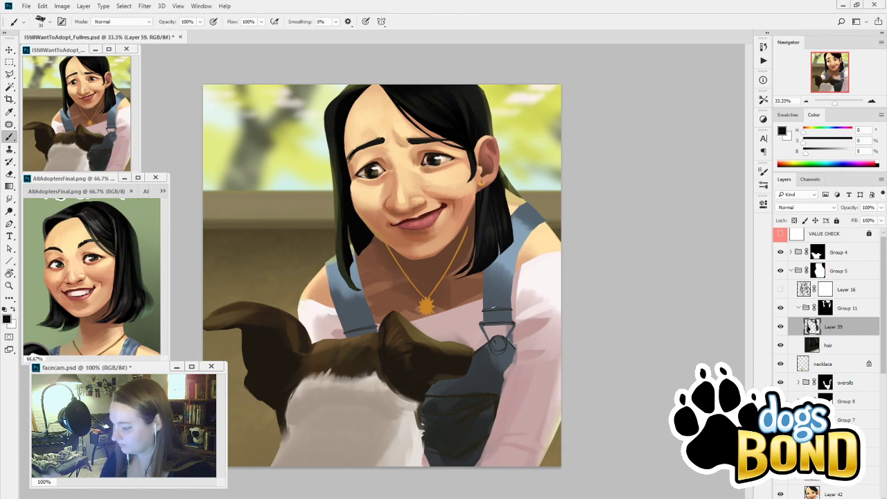
{"action": "left_click", "coordinate": [490, 194], "text": "alt"}
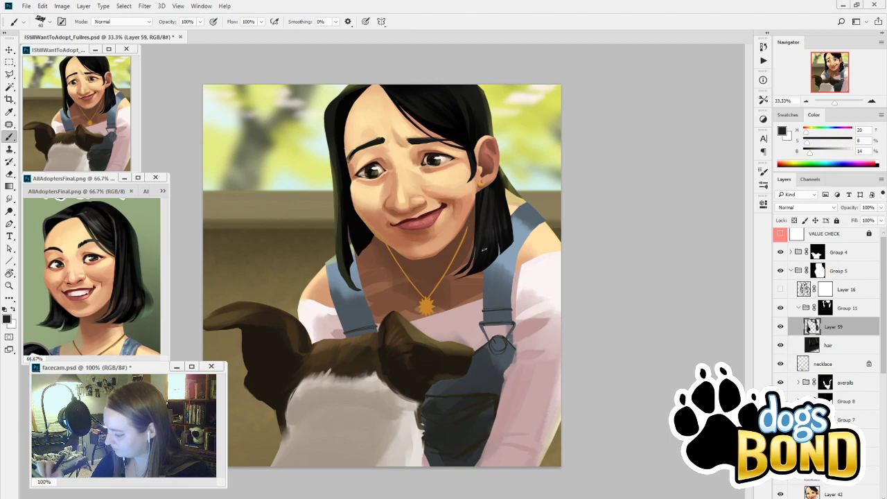
{"action": "left_click_drag", "start_coordinate": [489, 243], "coordinate": [491, 254]}
Sample near-black from the hair above the ear, enlarge the brush to 200 px, and darken the lock below the ear with a long stroke
{"action": "left_click", "coordinate": [488, 123], "text": "alt"}
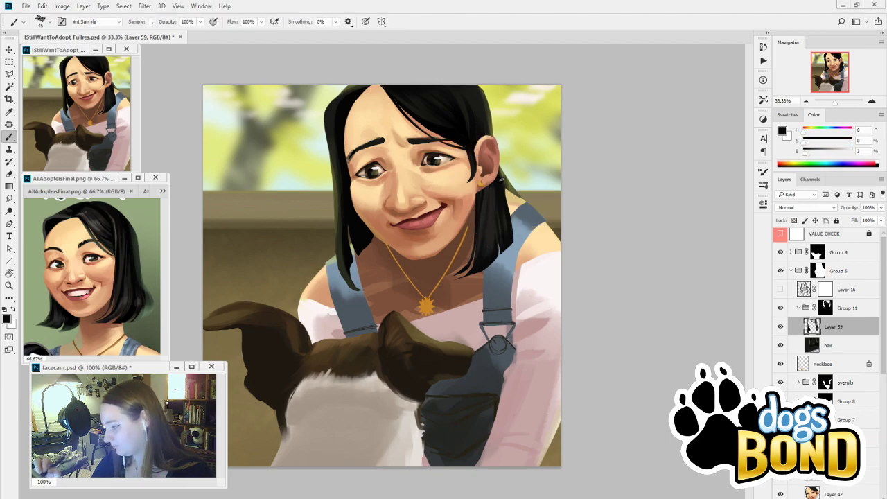
{"action": "key", "text": "bracketright"}
{"action": "key", "text": "bracketright"}
{"action": "key", "text": "bracketright"}
{"action": "key", "text": "bracketright"}
{"action": "key", "text": "bracketright"}
{"action": "key", "text": "bracketright"}
{"action": "key", "text": "bracketright"}
{"action": "key", "text": "bracketright"}
{"action": "key", "text": "bracketright"}
{"action": "key", "text": "bracketright"}
{"action": "left_click_drag", "start_coordinate": [495, 177], "coordinate": [491, 261]}
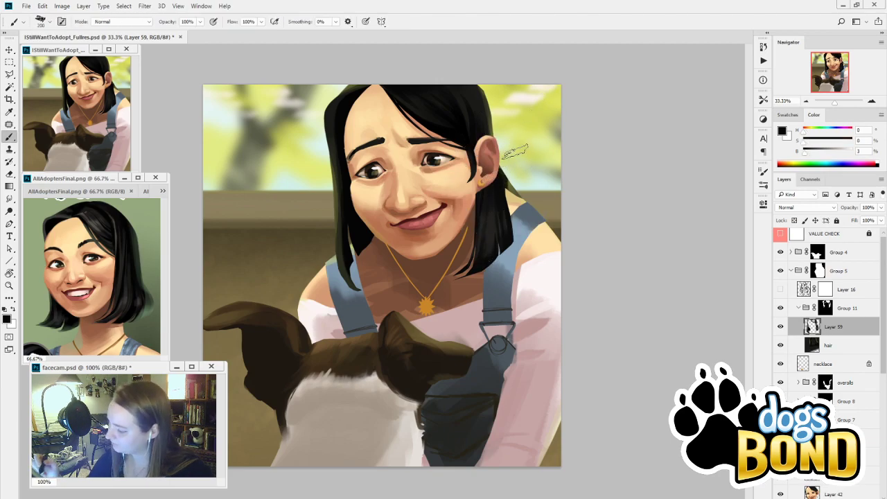
Paint another near-black stroke down the lock's inner side with a smaller brush, and reduce the brush to 60 px
{"action": "key", "text": "bracketleft"}
{"action": "key", "text": "bracketleft"}
{"action": "key", "text": "bracketleft"}
{"action": "left_click_drag", "start_coordinate": [488, 184], "coordinate": [491, 266]}
{"action": "key", "text": "bracketleft"}
{"action": "key", "text": "bracketleft"}
{"action": "key", "text": "bracketleft"}
{"action": "key", "text": "bracketleft"}
{"action": "key", "text": "bracketleft"}
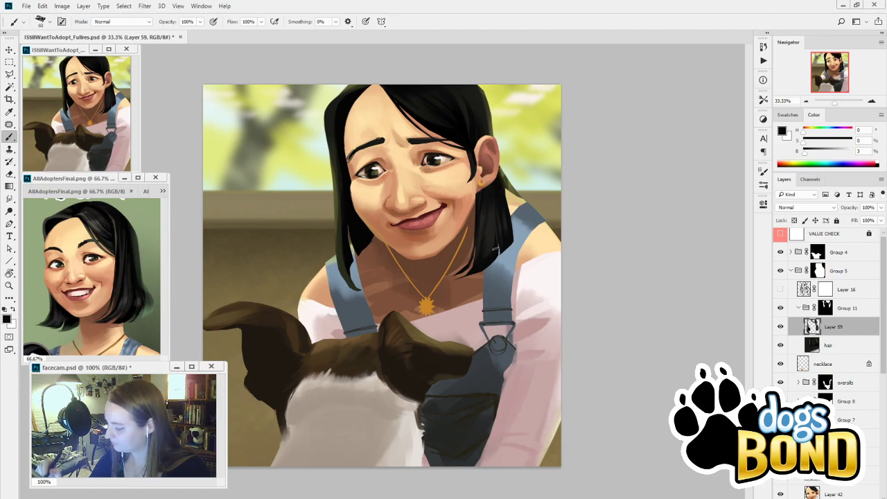
Reduce the brush to 20 px and sample dark grey and near-black from the lower part of the lock
{"action": "left_click", "coordinate": [488, 245], "text": "alt"}
{"action": "key", "text": "bracketleft"}
{"action": "key", "text": "bracketleft"}
{"action": "key", "text": "bracketleft"}
{"action": "key", "text": "bracketleft"}
{"action": "key", "text": "bracketleft"}
{"action": "key", "text": "bracketleft"}
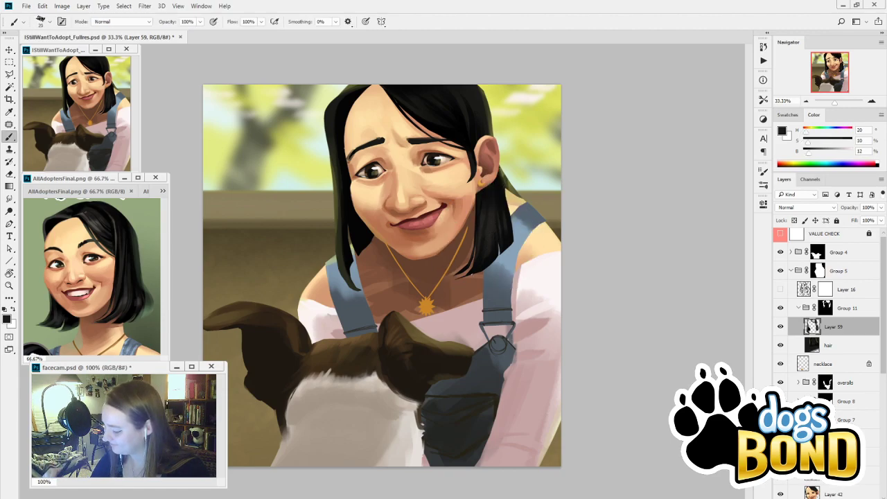
{"action": "left_click", "coordinate": [493, 252], "text": "alt"}
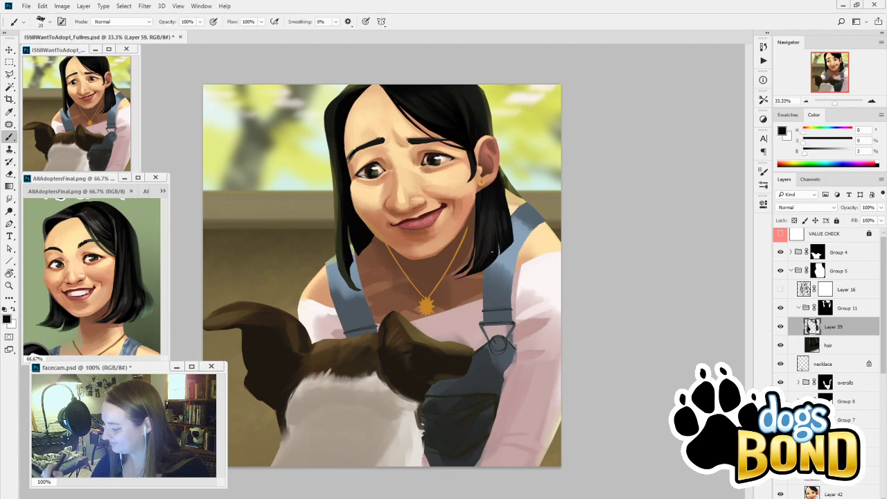
Darken the hair's outer edge beside the temple with sampled near-black at 45 px, and sample olive green from that edge
{"action": "left_click", "coordinate": [348, 245], "text": "alt"}
{"action": "left_click_drag", "start_coordinate": [337, 119], "coordinate": [332, 154]}
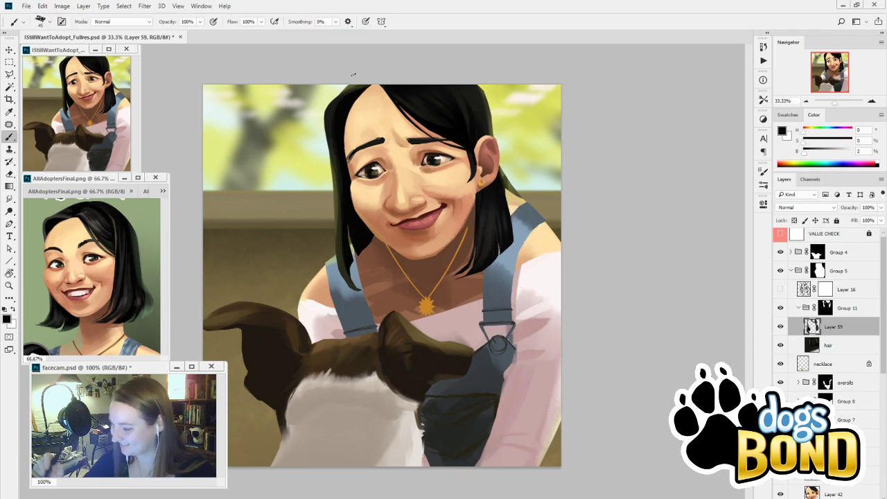
{"action": "left_click", "coordinate": [338, 192], "text": "alt"}
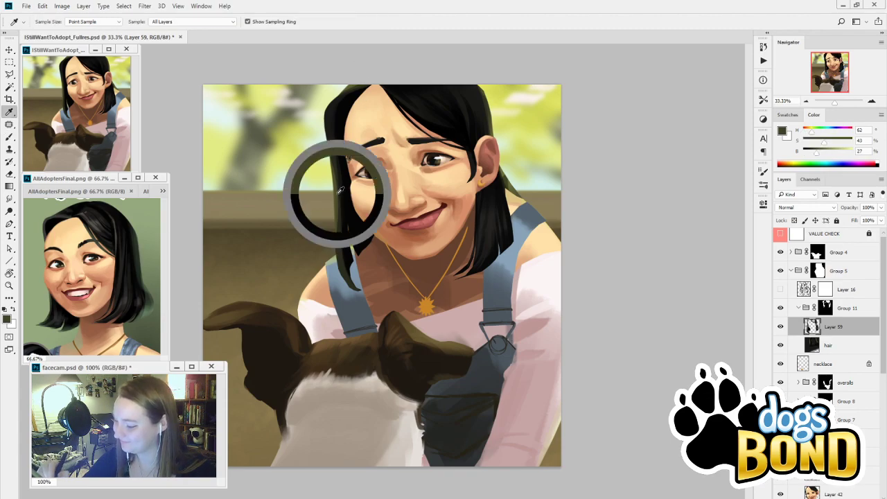
Sample dark grey from the lock below the ear and raise the colour's brightness to 28%
{"action": "key", "text": "i"}
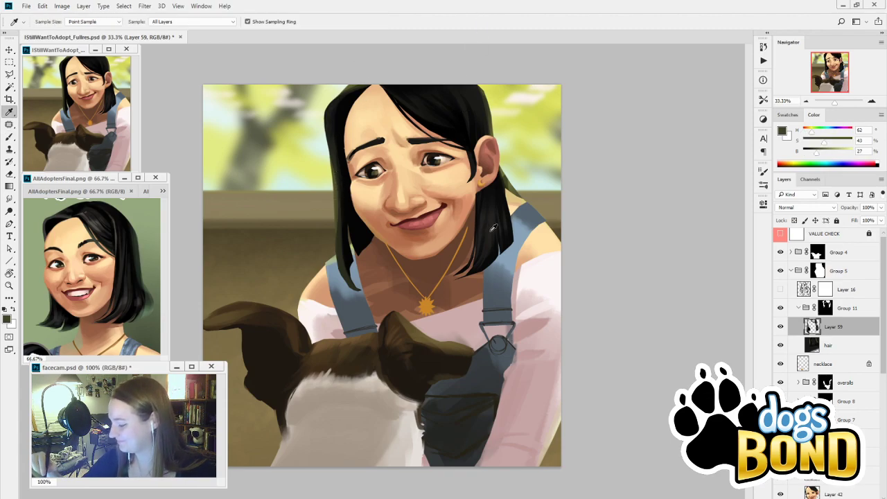
{"action": "left_click", "coordinate": [495, 228]}
{"action": "left_click", "coordinate": [818, 152]}
{"action": "key", "text": "b"}
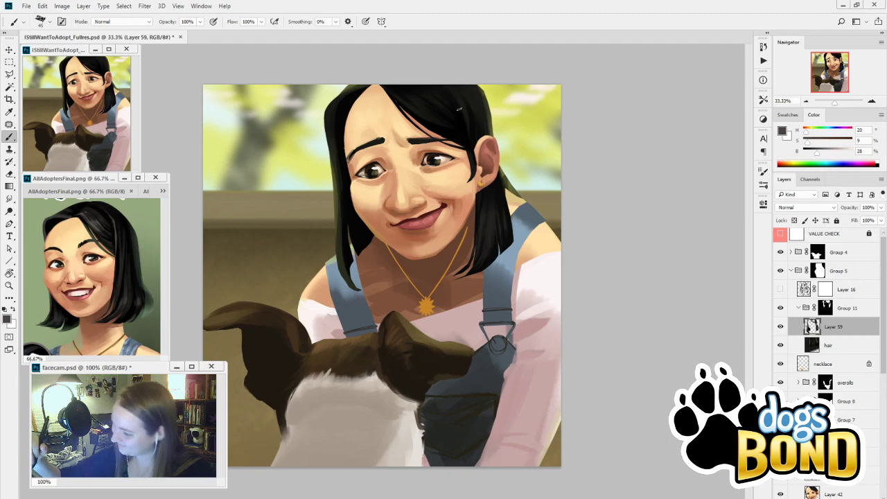
Enlarge the brush to 150 px and paint a soft grey highlight across the hair above the forehead, undoing the first tries
{"action": "key", "text": "bracketright"}
{"action": "key", "text": "bracketright"}
{"action": "key", "text": "bracketright"}
{"action": "key", "text": "bracketright"}
{"action": "key", "text": "bracketright"}
{"action": "key", "text": "bracketright"}
{"action": "key", "text": "bracketright"}
{"action": "key", "text": "bracketright"}
{"action": "left_click_drag", "start_coordinate": [417, 98], "coordinate": [465, 120]}
{"action": "key", "text": "ctrl+z"}
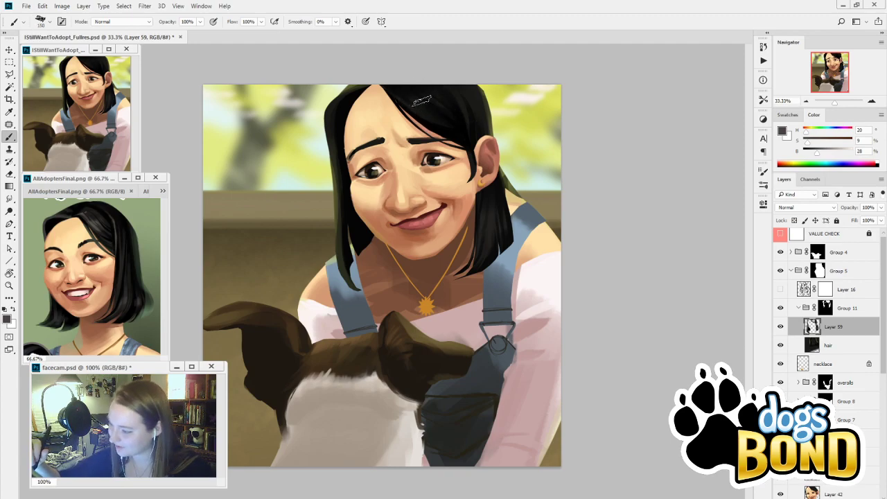
{"action": "mouse_move", "coordinate": [418, 101]}
{"action": "left_mouse_down"}
{"action": "mouse_move", "coordinate": [471, 130]}
{"action": "mouse_move", "coordinate": [423, 95]}
{"action": "mouse_move", "coordinate": [419, 102]}
{"action": "mouse_move", "coordinate": [450, 121]}
{"action": "left_mouse_up"}
{"action": "key", "text": "ctrl+z"}
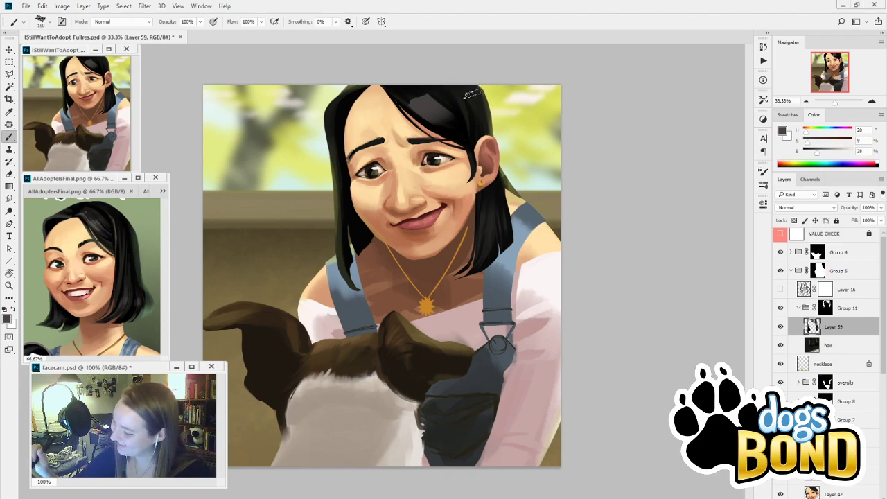
Sample near-black from the hair and darken part of the grey highlight above the forehead at 100 px, reducing the brush to 25 px
{"action": "left_click", "coordinate": [409, 94], "text": "alt"}
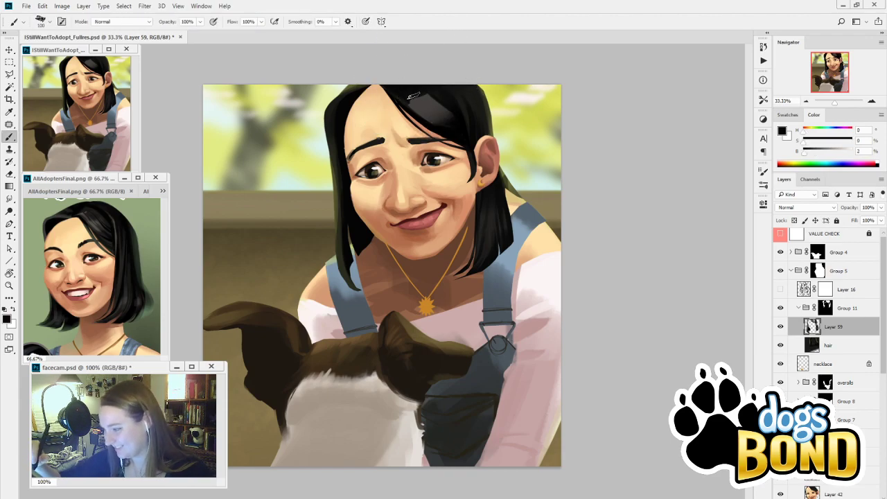
{"action": "left_click_drag", "start_coordinate": [414, 96], "coordinate": [439, 112]}
{"action": "key", "text": "bracketleft"}
{"action": "key", "text": "bracketleft"}
{"action": "key", "text": "bracketleft"}
{"action": "key", "text": "bracketleft"}
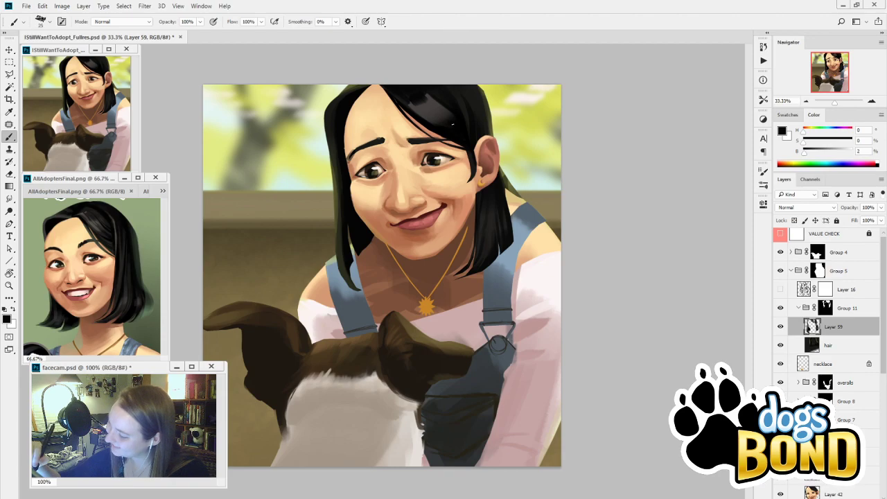
Break up the highlight above the forehead with dark strands, sampling near-black and dark grey from the surrounding hair
{"action": "left_click", "coordinate": [444, 125], "text": "alt"}
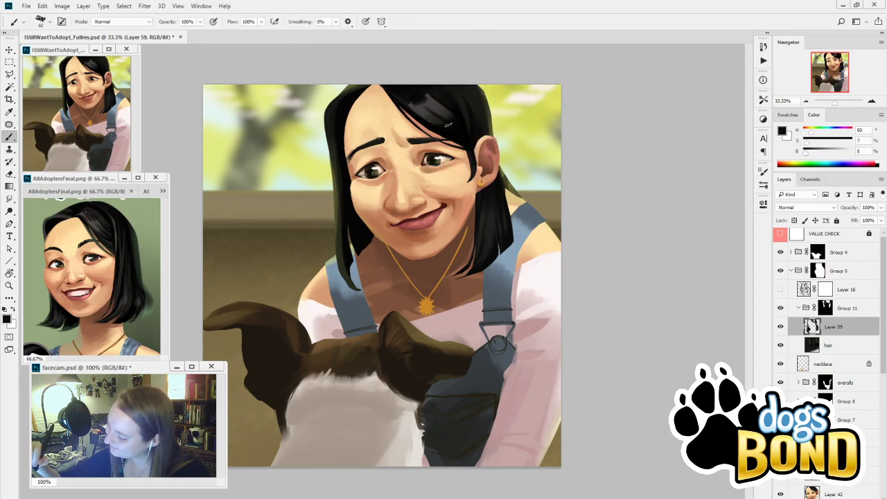
{"action": "mouse_move", "coordinate": [447, 124]}
{"action": "left_mouse_down"}
{"action": "mouse_move", "coordinate": [421, 106]}
{"action": "mouse_move", "coordinate": [437, 99]}
{"action": "left_mouse_up"}
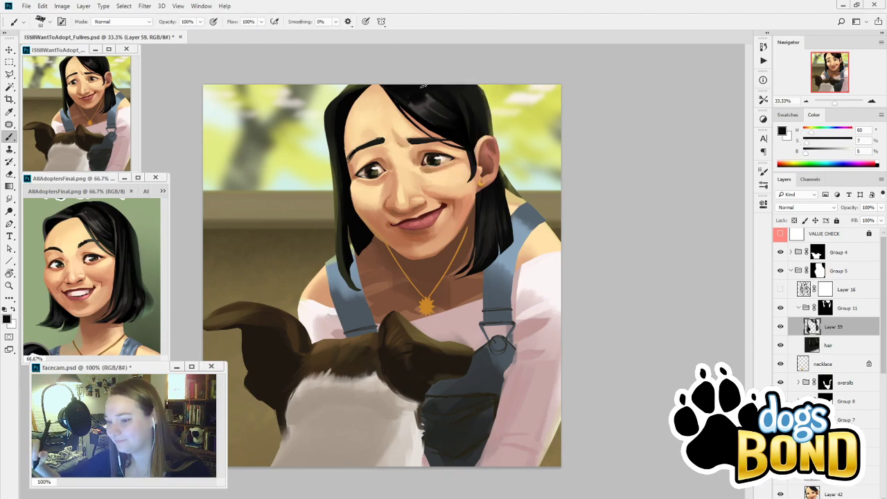
{"action": "left_click", "coordinate": [429, 89], "text": "alt"}
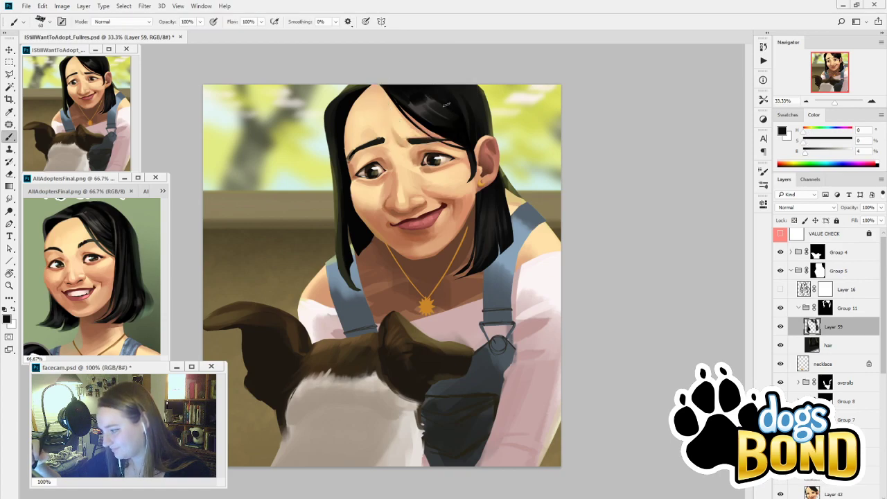
{"action": "left_click", "coordinate": [440, 100], "text": "alt"}
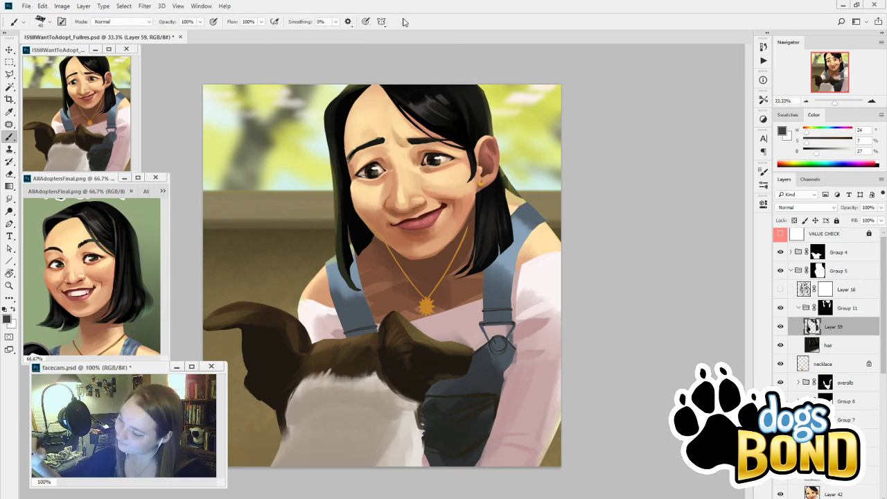
{"action": "left_click", "coordinate": [444, 97], "text": "alt"}
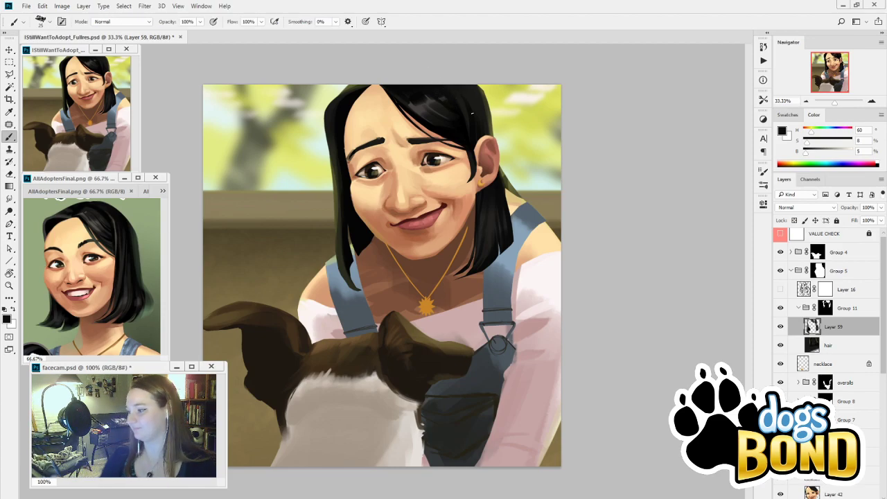
Sample near-black from the hair above the forehead and enlarge the brush to 150 px
{"action": "left_click", "coordinate": [417, 103], "text": "alt"}
{"action": "key", "text": "]"}
{"action": "key", "text": "]"}
{"action": "key", "text": "]"}
{"action": "key", "text": "]"}
{"action": "key", "text": "]"}
{"action": "key", "text": "]"}
{"action": "key", "text": "]"}
{"action": "key", "text": "]"}
{"action": "key", "text": "]"}
{"action": "key", "text": "]"}
{"action": "key", "text": "]"}
{"action": "key", "text": "]"}
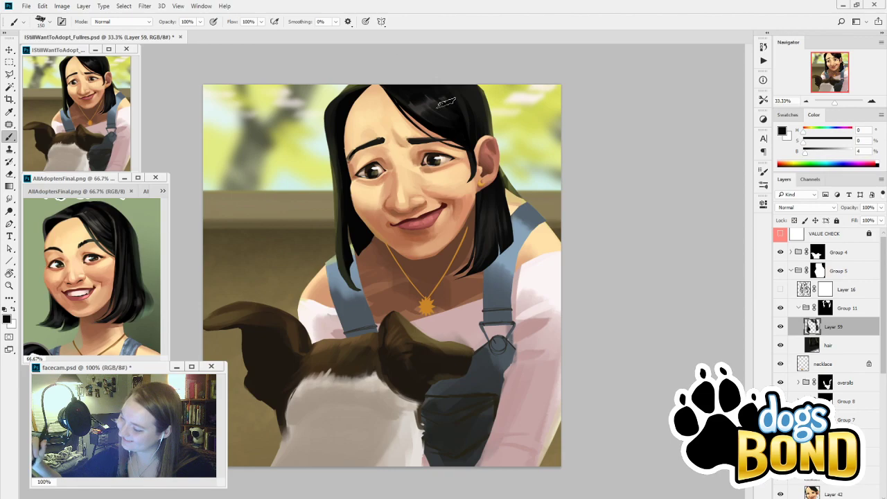
Sample yellow-green from the background beside the hair and try a tinted stroke on the hair's upper outer edge, undoing it
{"action": "key", "text": "i"}
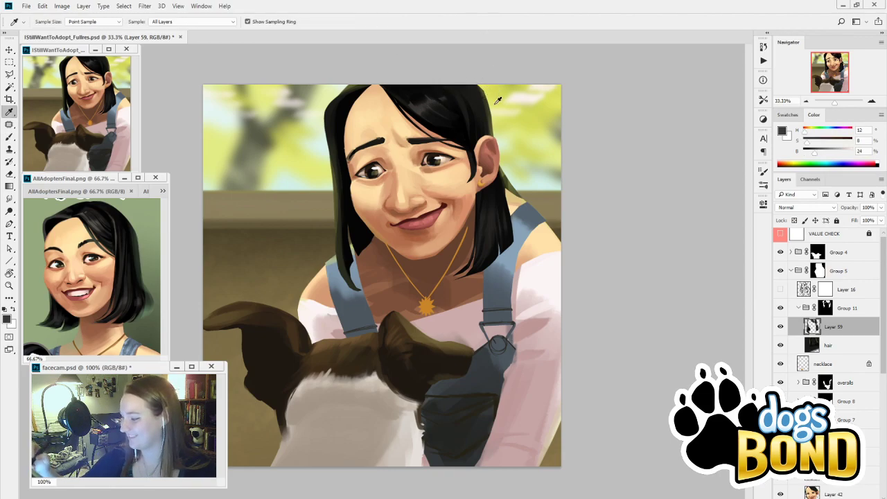
{"action": "left_click", "coordinate": [489, 86]}
{"action": "key", "text": "b"}
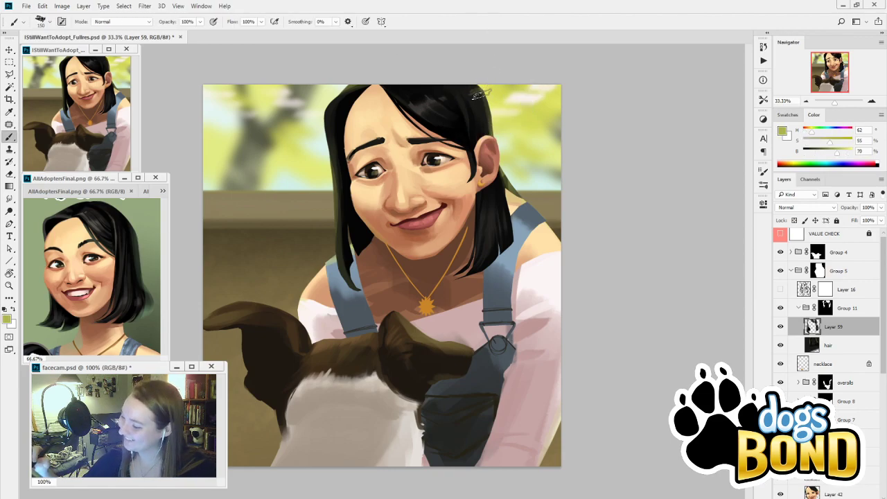
{"action": "left_click_drag", "start_coordinate": [480, 95], "coordinate": [486, 101]}
{"action": "key", "text": "ctrl+z"}
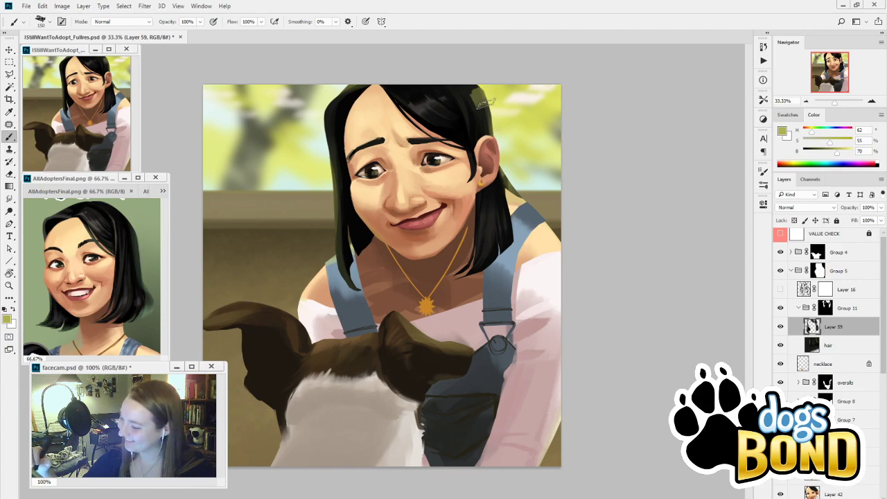
Sample near-black from the hair's upper outer edge, reduce the brush to 60 px and paint the edge down toward the ear
{"action": "left_click", "coordinate": [477, 94], "text": "alt"}
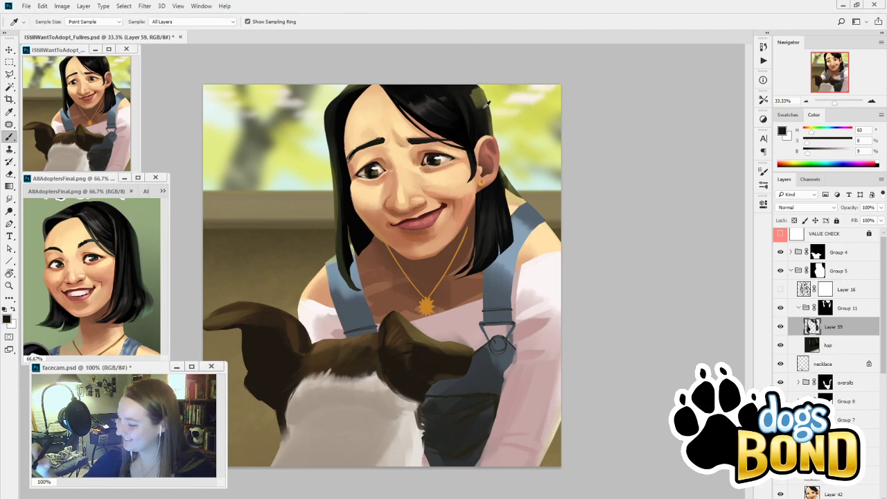
{"action": "key", "text": "bracketleft"}
{"action": "key", "text": "bracketleft"}
{"action": "key", "text": "bracketleft"}
{"action": "key", "text": "bracketleft"}
{"action": "key", "text": "bracketleft"}
{"action": "key", "text": "bracketleft"}
{"action": "left_click_drag", "start_coordinate": [474, 93], "coordinate": [484, 121]}
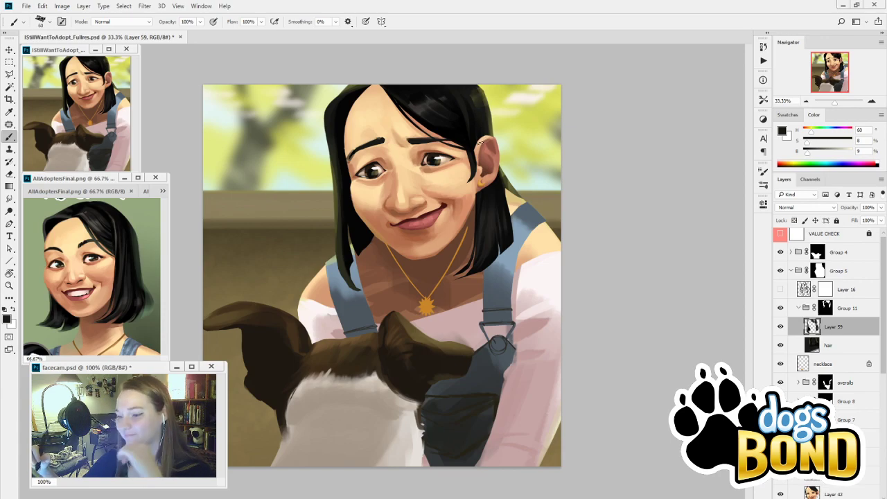
Sample yellow-green and olive beside the hair and paint an olive rim along the outer edge from the crown to the ear
{"action": "left_click", "coordinate": [491, 94], "text": "alt"}
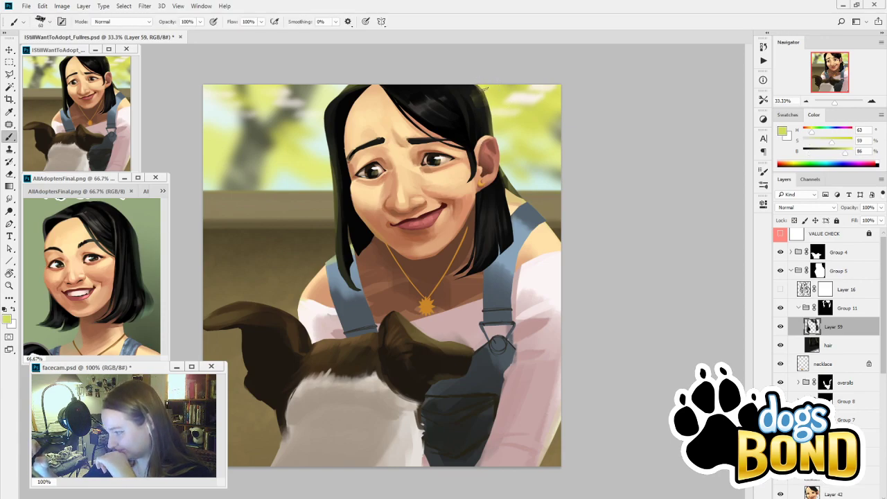
{"action": "left_click", "coordinate": [484, 87], "text": "alt"}
{"action": "mouse_move", "coordinate": [474, 81]}
{"action": "left_mouse_down"}
{"action": "mouse_move", "coordinate": [491, 97]}
{"action": "mouse_move", "coordinate": [493, 131]}
{"action": "left_mouse_up"}
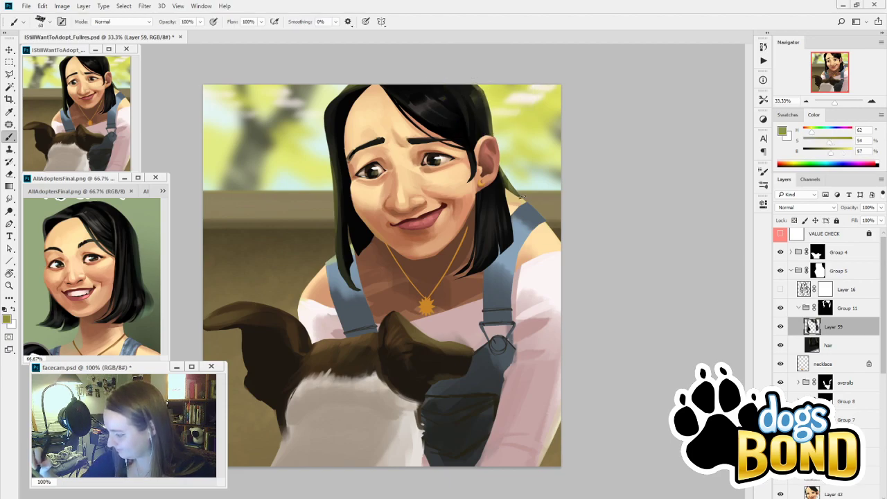
Sample green tones and near-black around the hair behind the ear, and darken the hair just above the ear
{"action": "left_click", "coordinate": [511, 185], "text": "alt"}
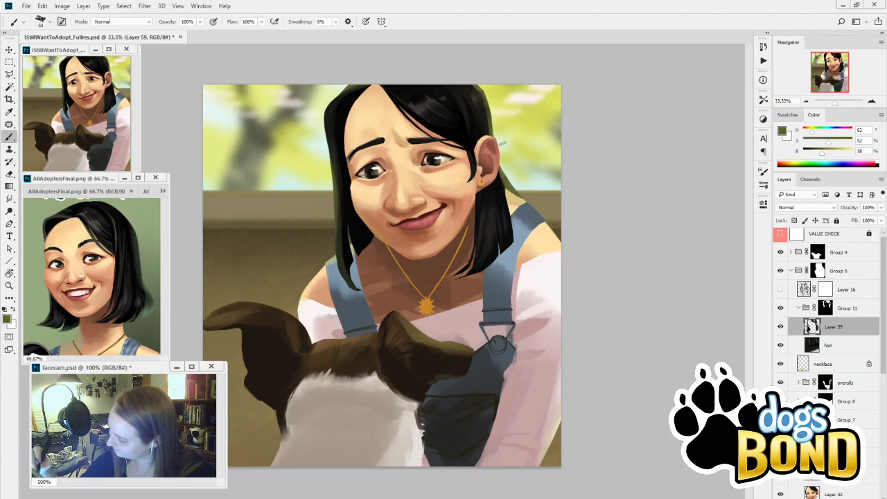
{"action": "left_click", "coordinate": [496, 180], "text": "alt"}
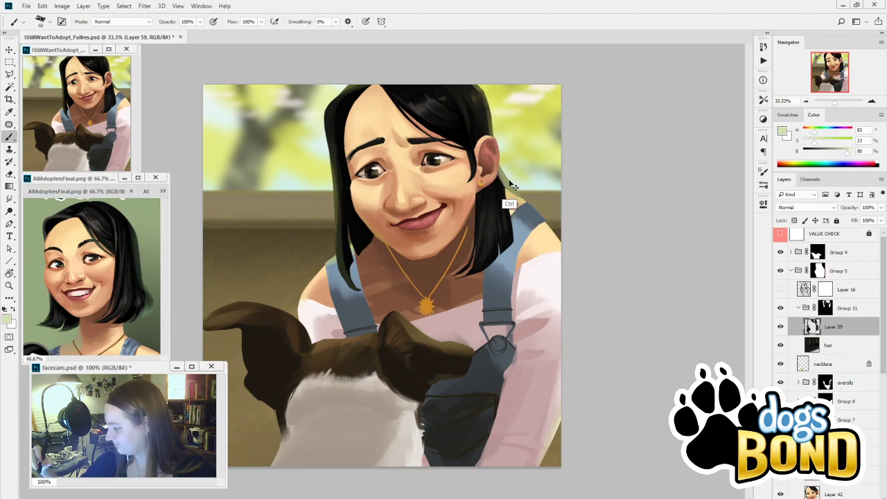
{"action": "left_click", "coordinate": [513, 186], "text": "alt"}
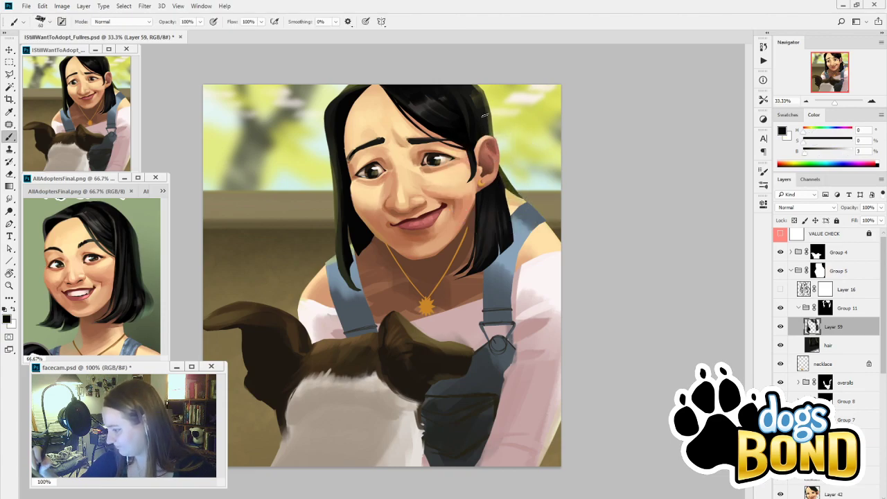
{"action": "left_click_drag", "start_coordinate": [485, 115], "coordinate": [490, 134]}
{"action": "key", "text": "alt"}
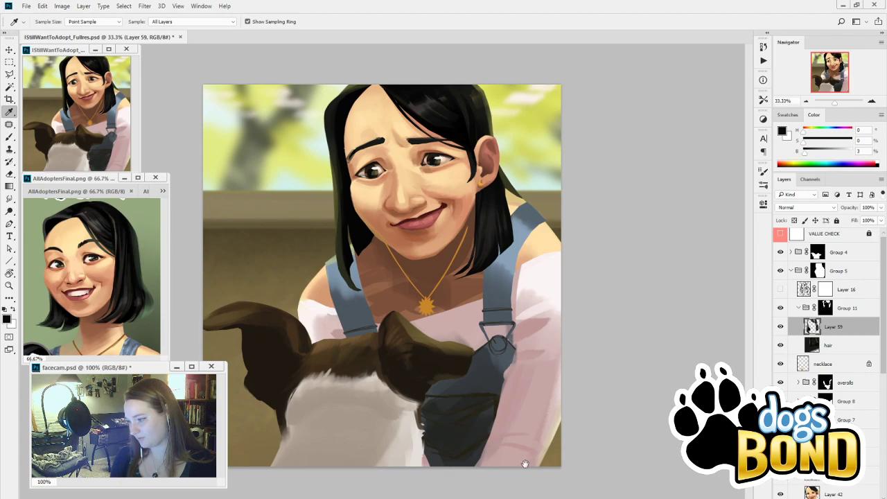
Hide and show Layer 59 to compare the hair, and select the layer mask of Group 11
{"action": "left_click", "coordinate": [781, 327]}
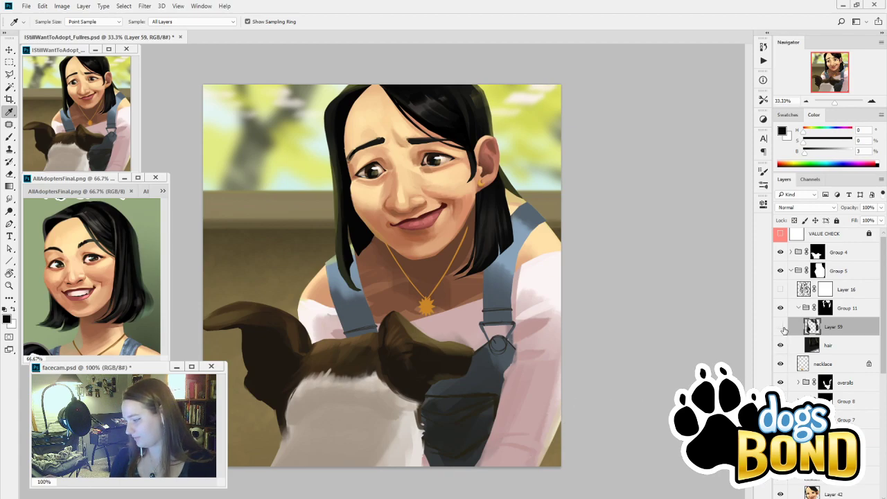
{"action": "left_click", "coordinate": [781, 327]}
{"action": "left_click", "coordinate": [826, 308]}
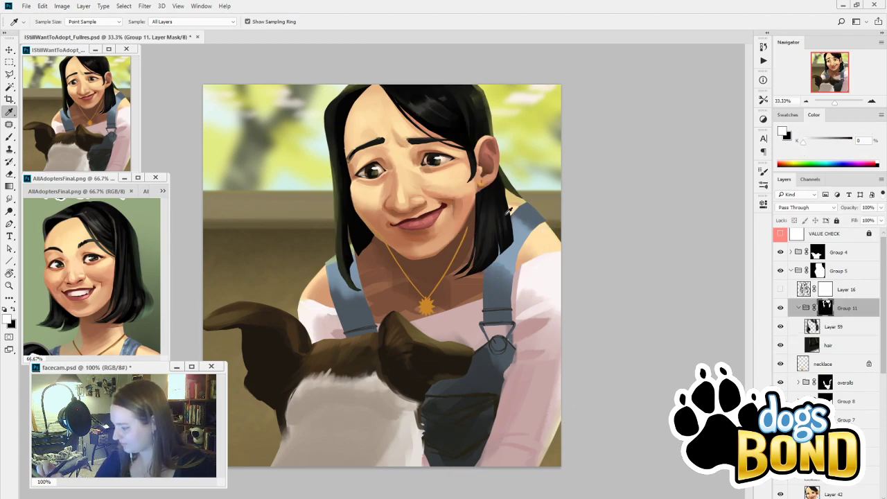
Reshape the hair tips beside the neck on the Group 11 mask with a 30 px brush, alternating white and black
{"action": "key", "text": "b"}
{"action": "key", "text": "x"}
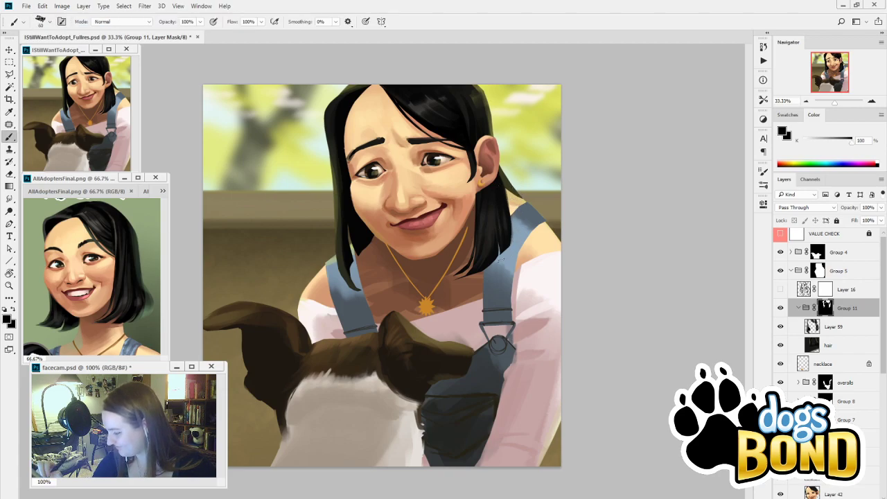
{"action": "key", "text": "x"}
{"action": "mouse_move", "coordinate": [475, 237]}
{"action": "left_mouse_down"}
{"action": "mouse_move", "coordinate": [469, 258]}
{"action": "mouse_move", "coordinate": [473, 236]}
{"action": "left_mouse_up"}
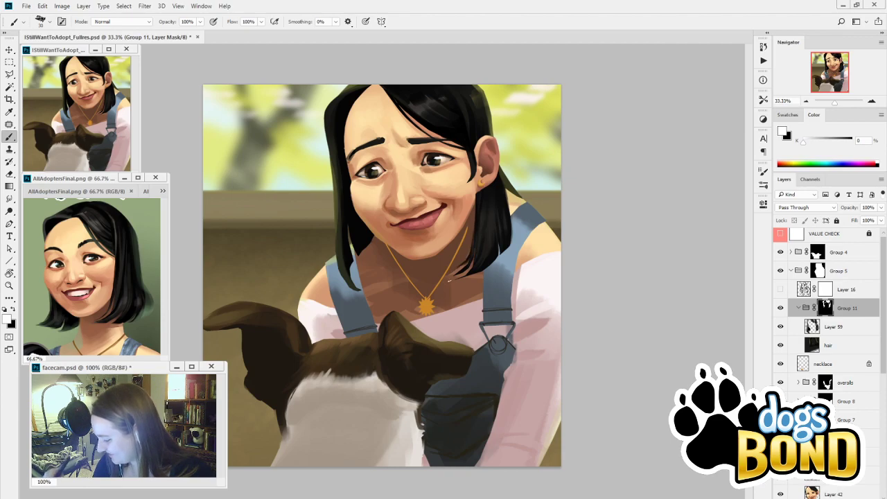
{"action": "key", "text": "x"}
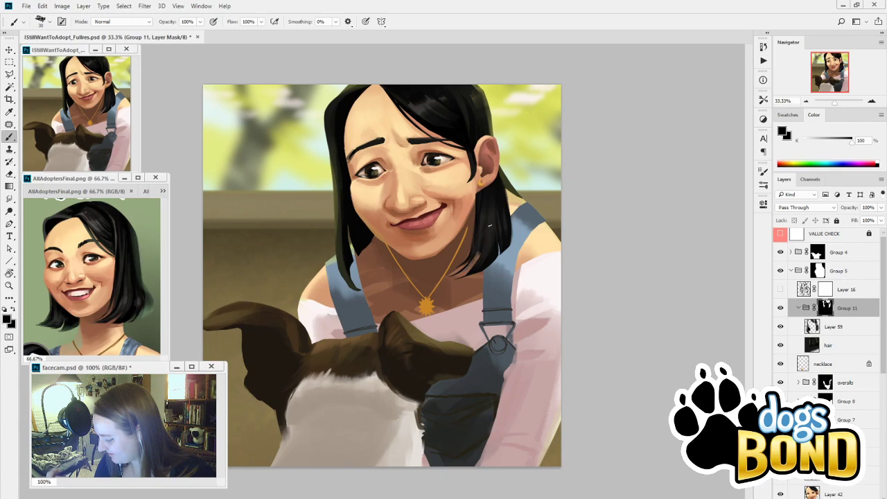
{"action": "key", "text": "x"}
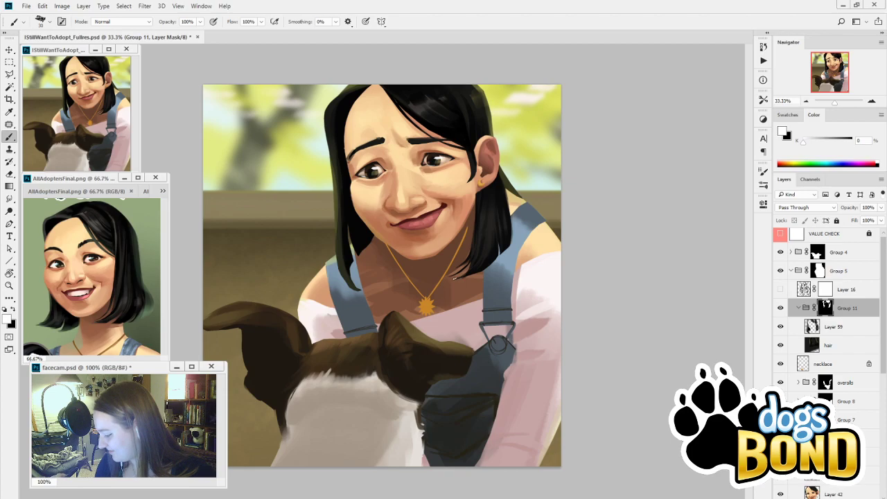
{"action": "key", "text": "x"}
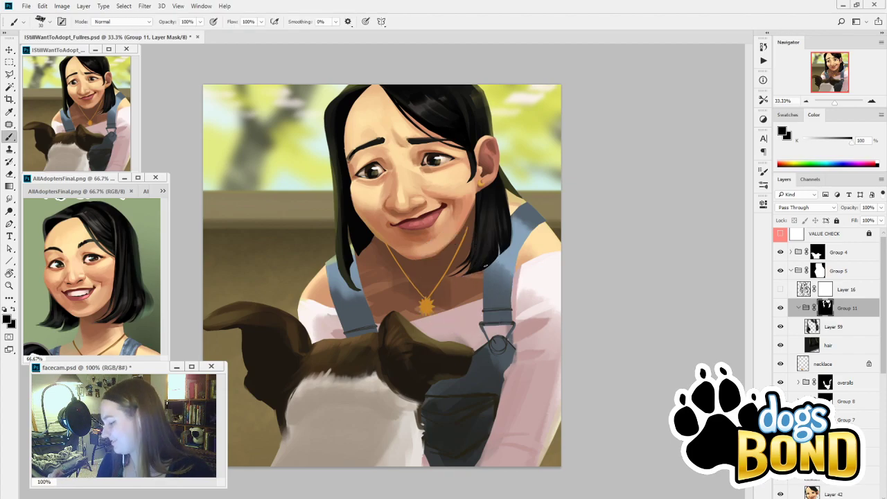
Enlarge the mask brush to 175 px and clean up the area below the hair tips beside the neck with black
{"action": "key", "text": "]"}
{"action": "key", "text": "]"}
{"action": "key", "text": "]"}
{"action": "key", "text": "]"}
{"action": "key", "text": "]"}
{"action": "key", "text": "]"}
{"action": "key", "text": "]"}
{"action": "key", "text": "]"}
{"action": "key", "text": "]"}
{"action": "key", "text": "]"}
{"action": "key", "text": "x"}
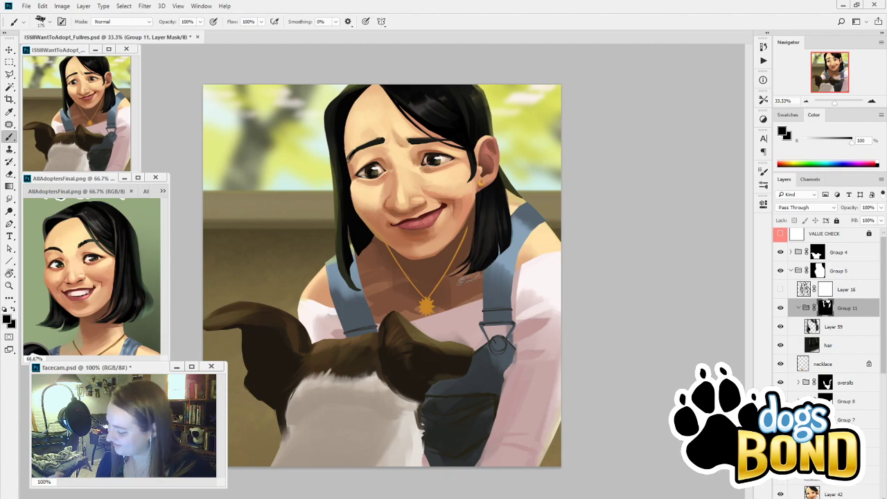
Reduce the mask brush to 40 px and refine the inner edge of the lock below the jaw, alternating white and black
{"action": "key", "text": "bracketleft"}
{"action": "key", "text": "bracketleft"}
{"action": "key", "text": "bracketleft"}
{"action": "key", "text": "bracketleft"}
{"action": "key", "text": "bracketleft"}
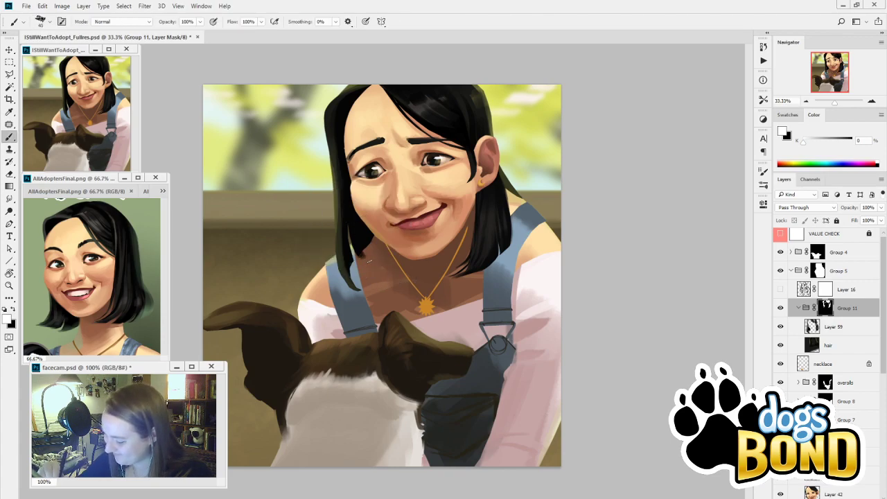
{"action": "key", "text": "x"}
{"action": "key", "text": "bracketleft"}
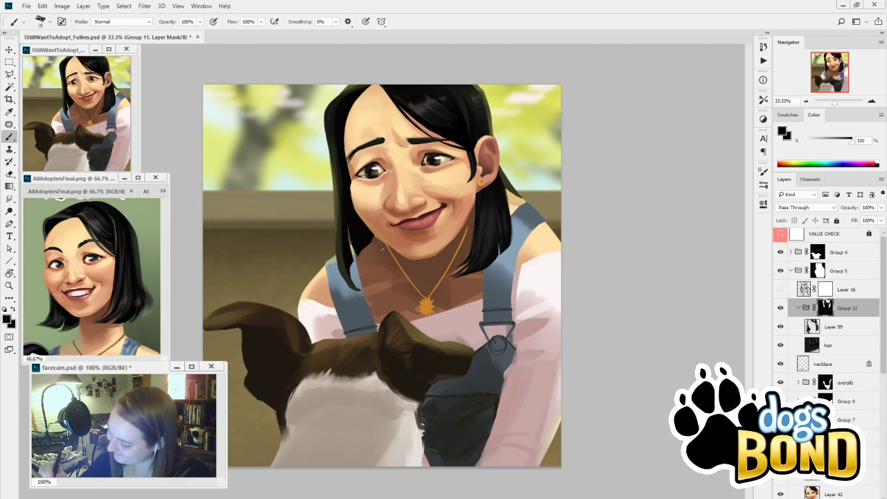
{"action": "key", "text": "x"}
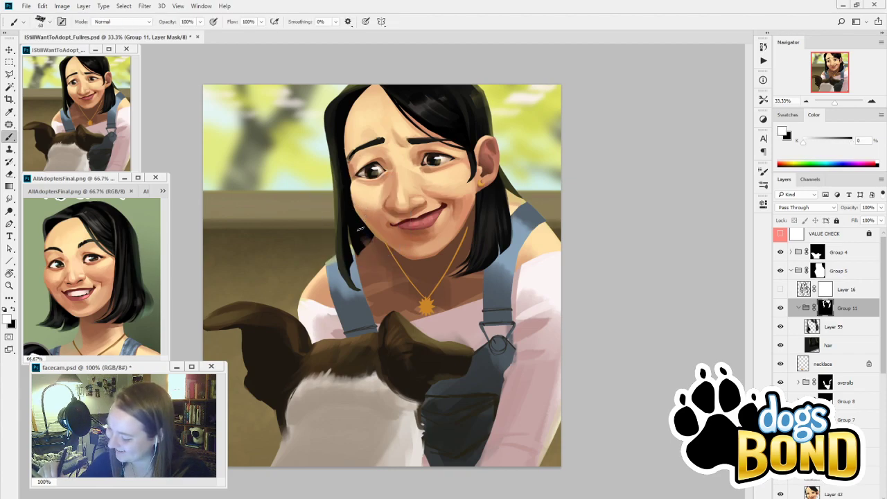
{"action": "key", "text": "x"}
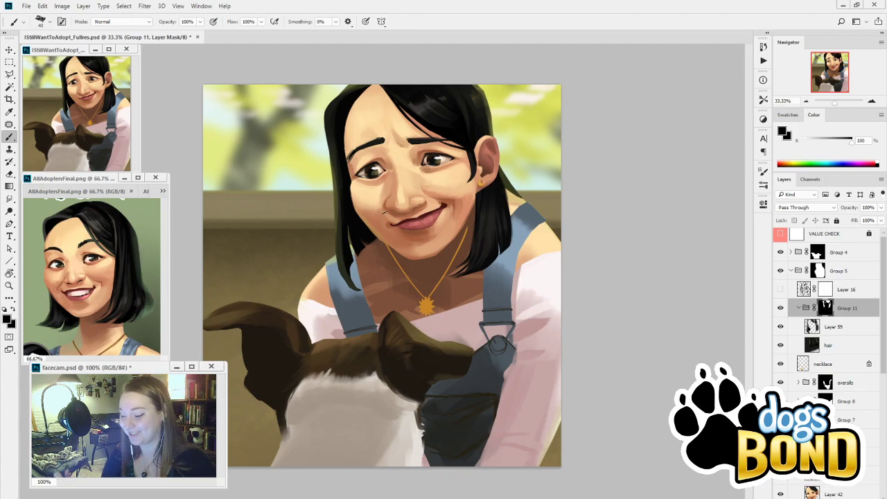
Refine the hair tip beside the overall strap on the Group 11 mask with a 25 px brush, alternating white and black
{"action": "key", "text": "x"}
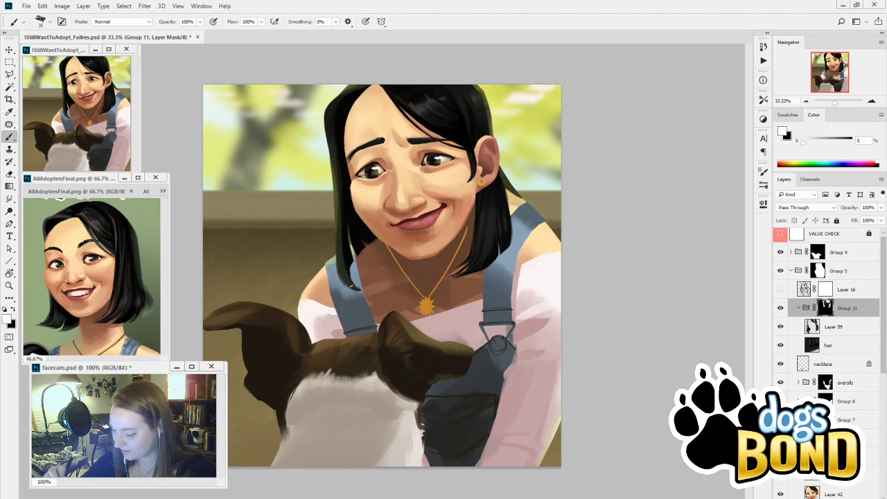
{"action": "key", "text": "x"}
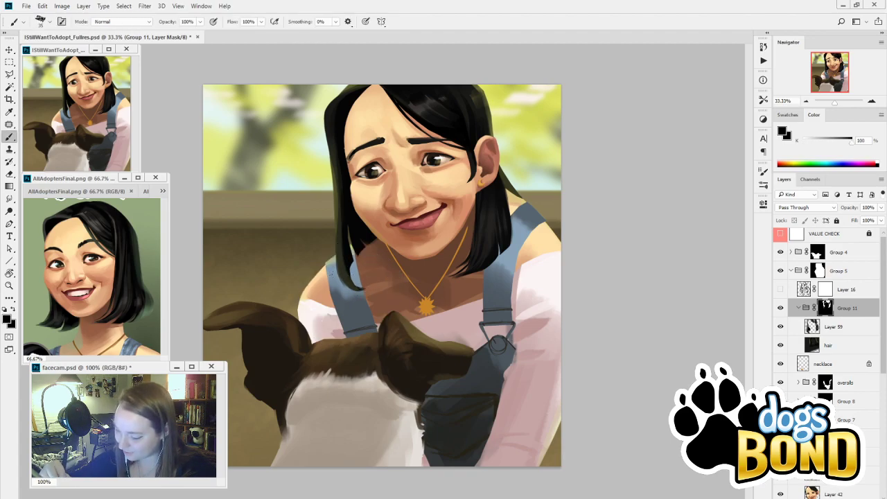
{"action": "left_click_drag", "start_coordinate": [344, 285], "coordinate": [365, 290]}
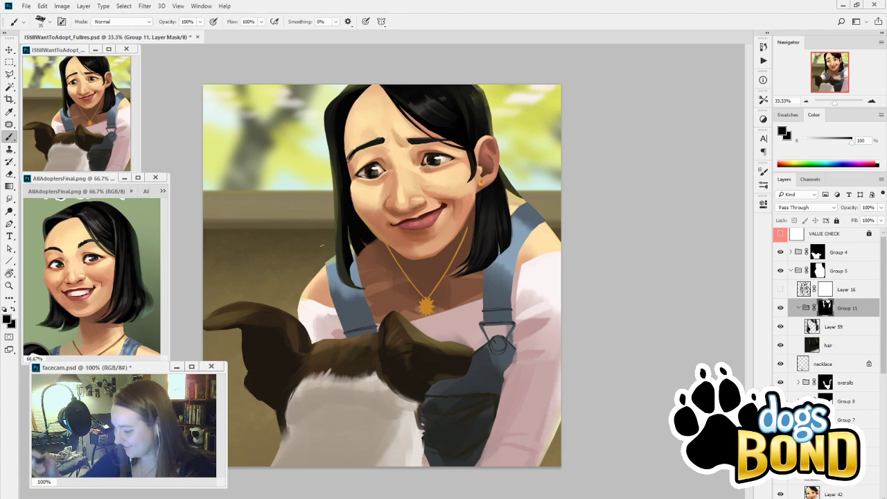
Touch up the inner edge of the lock below the jaw on the Group 11 mask with a 25 px brush, using white and black
{"action": "key", "text": "x"}
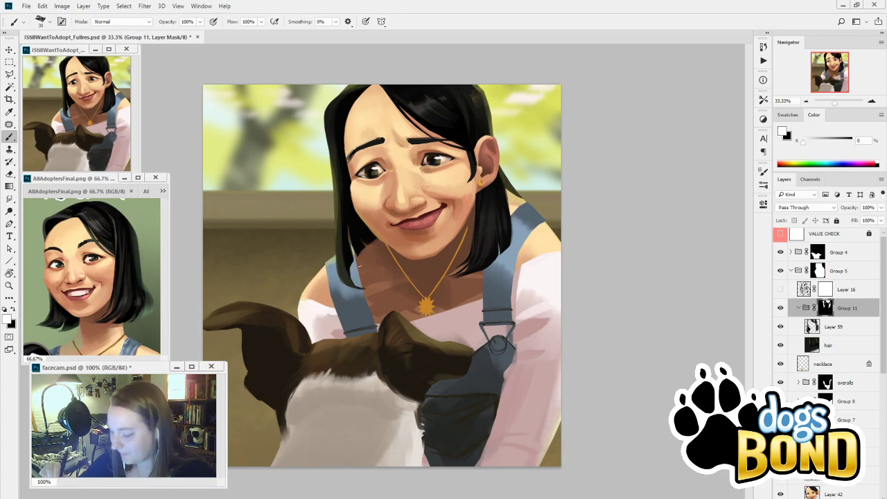
{"action": "key", "text": "bracketleft"}
{"action": "key", "text": "bracketleft"}
{"action": "key", "text": "bracketleft"}
{"action": "key", "text": "x"}
{"action": "key", "text": "bracketright"}
{"action": "key", "text": "bracketright"}
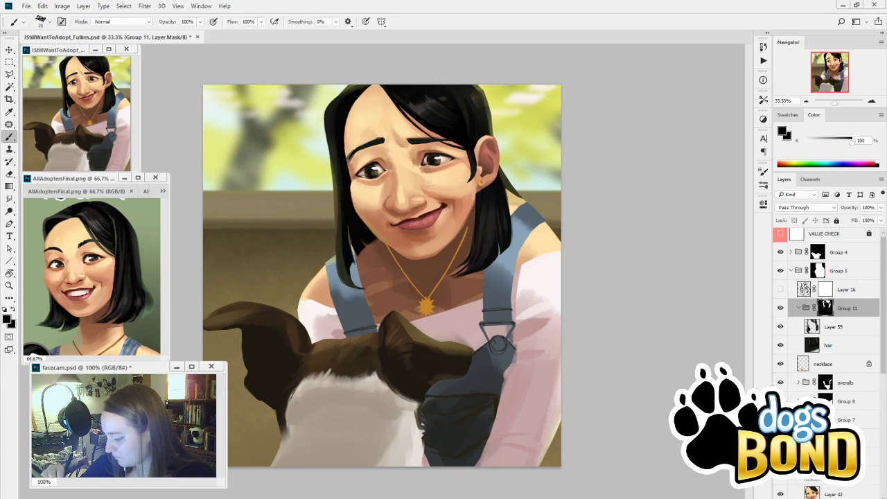
Enlarge the mask brush to about 250 px and set its tip shape to a 0° angle and 48% roundness
{"action": "key", "text": "bracketright"}
{"action": "key", "text": "bracketright"}
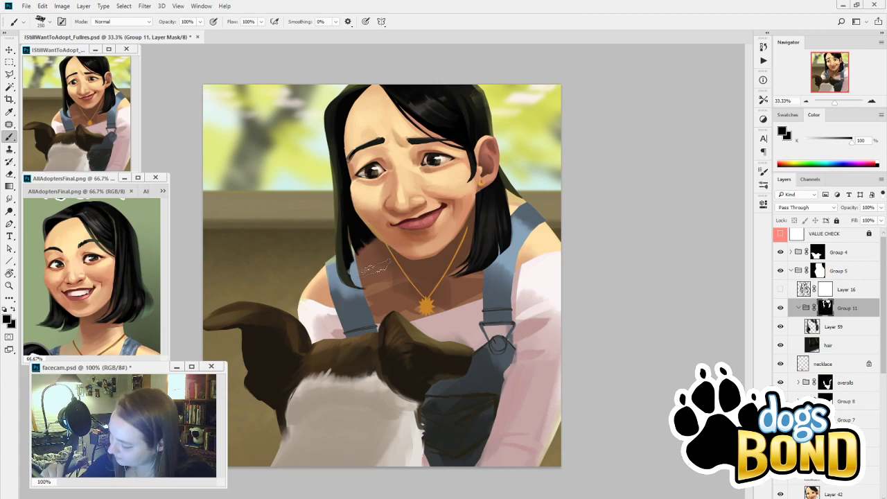
{"action": "left_click", "coordinate": [763, 172]}
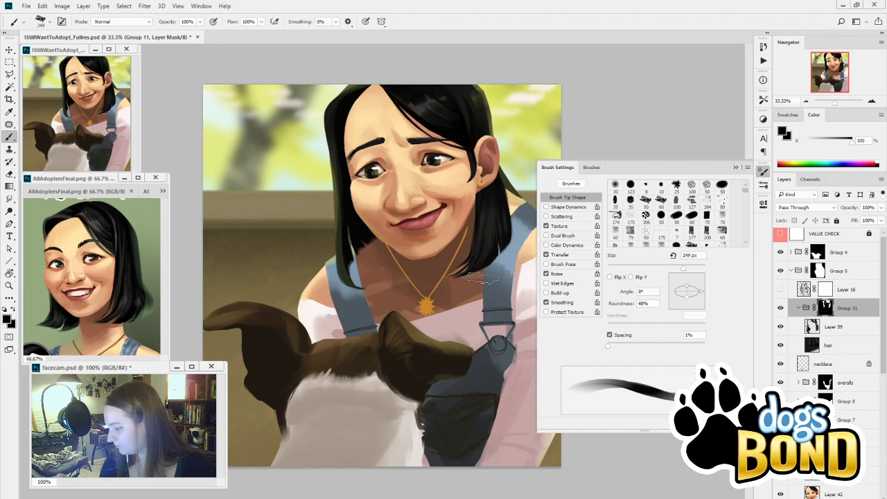
{"action": "left_click", "coordinate": [736, 167]}
{"action": "key", "text": "alt"}
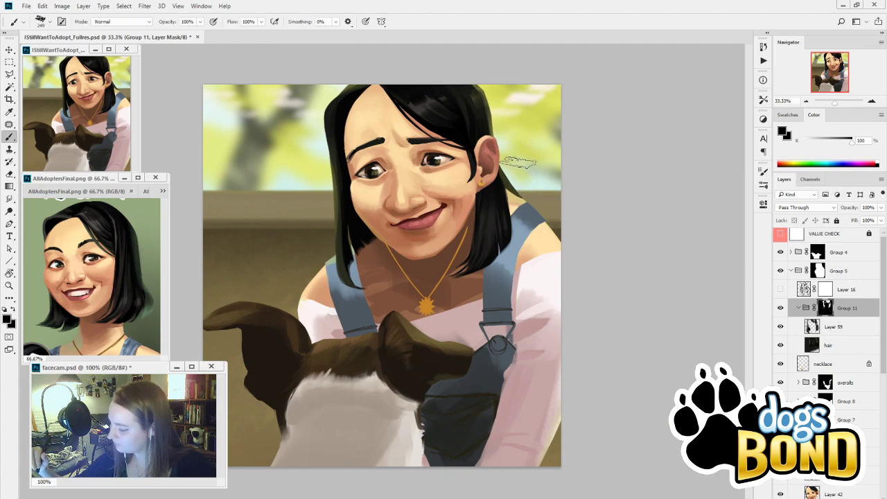
Select the Group 5 layer mask and extend the hair's outer silhouette with white, using a 60 px brush
{"action": "left_click", "coordinate": [821, 270]}
{"action": "key", "text": "alt"}
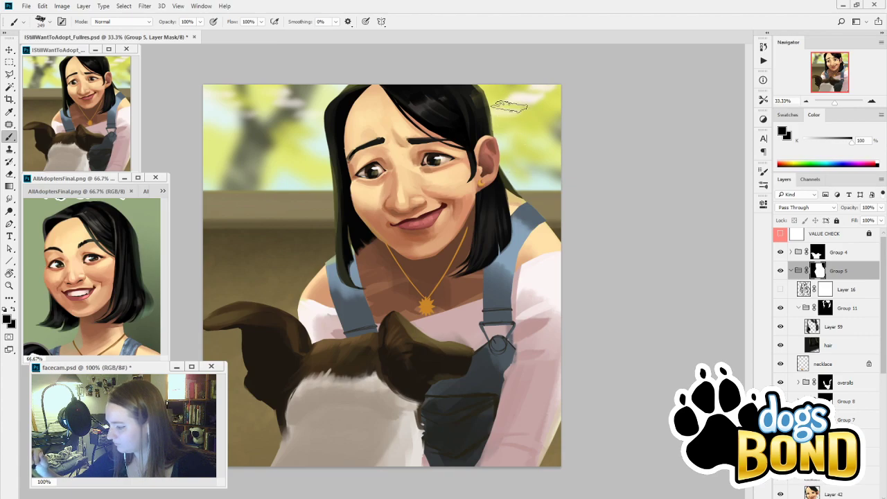
{"action": "left_click", "coordinate": [476, 102], "text": "alt"}
{"action": "key", "text": "bracketleft"}
{"action": "key", "text": "bracketleft"}
{"action": "key", "text": "bracketleft"}
{"action": "key", "text": "bracketleft"}
{"action": "key", "text": "bracketleft"}
{"action": "key", "text": "bracketleft"}
{"action": "key", "text": "bracketleft"}
{"action": "key", "text": "bracketleft"}
{"action": "key", "text": "bracketleft"}
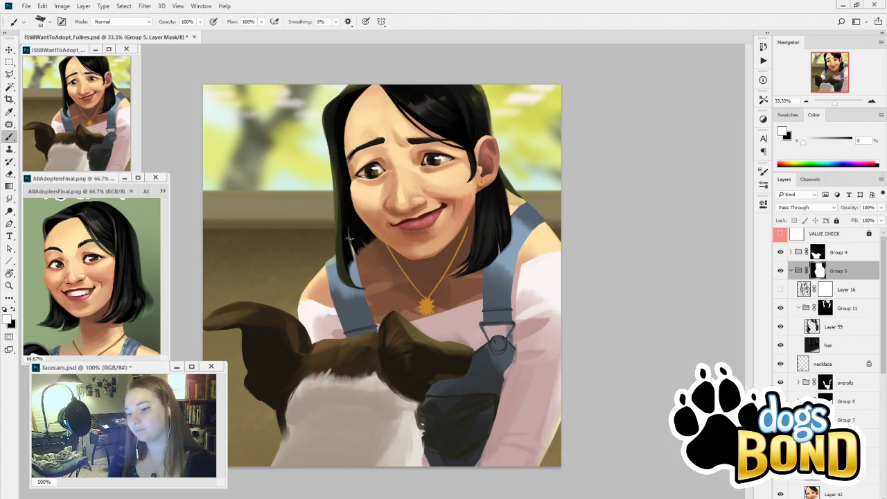
Sample dark hair tones on Layer 59, touch up the hair with a 50 px brush and undo the last change
{"action": "left_click", "coordinate": [817, 332]}
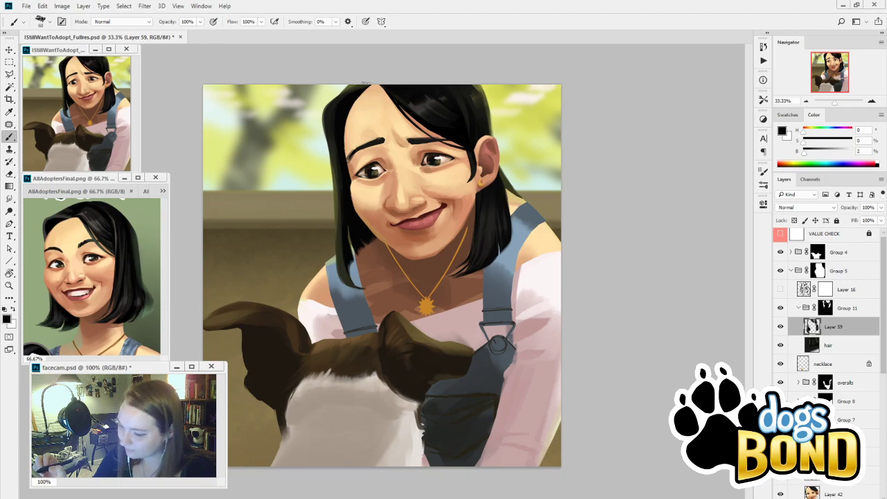
{"action": "key", "text": "i"}
{"action": "left_click", "coordinate": [441, 123]}
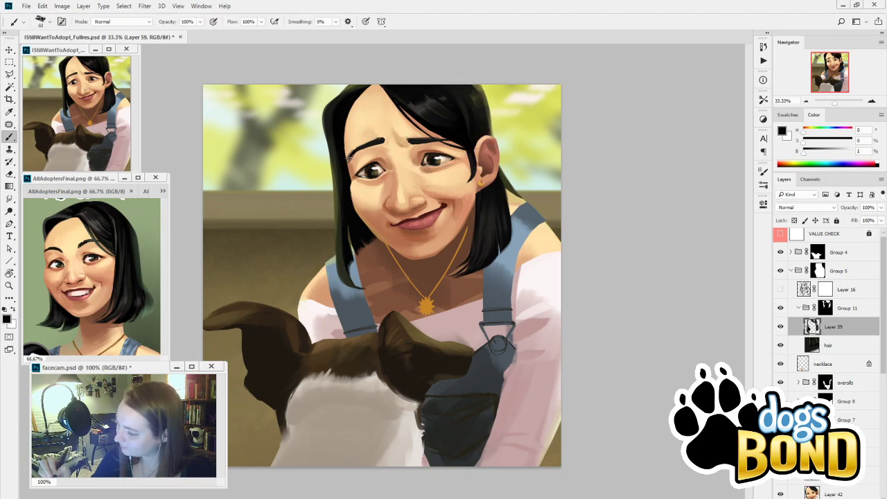
{"action": "left_click", "coordinate": [429, 101], "text": "alt"}
{"action": "key", "text": "b"}
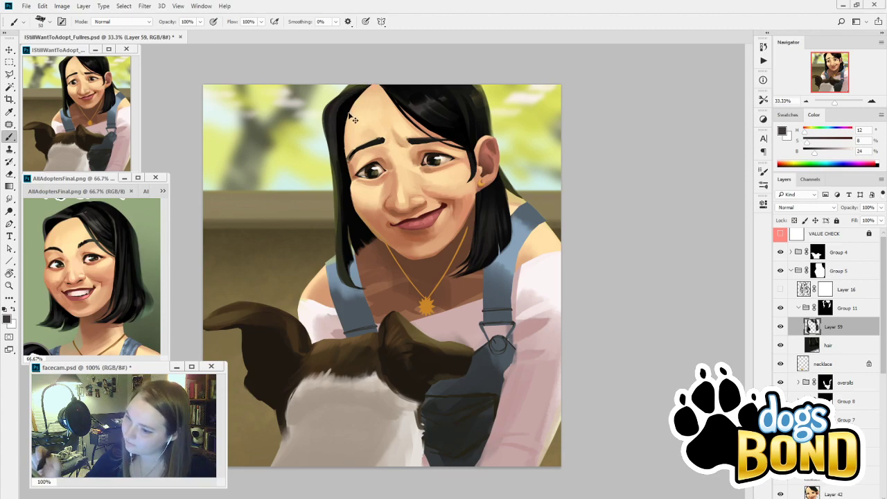
{"action": "key", "text": "ctrl+alt+z"}
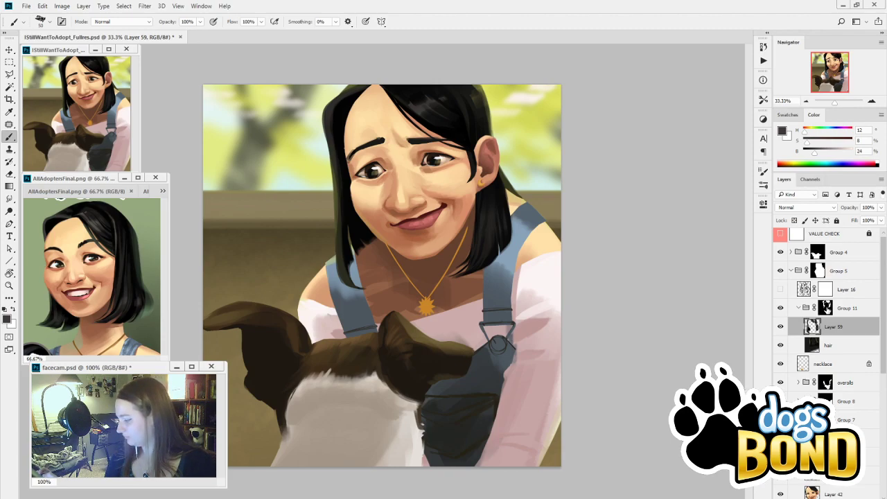
Touch up the hair beside the earring on the Group 11 mask with a 40 px brush, and toggle the group's visibility to compare
{"action": "left_click", "coordinate": [825, 307]}
{"action": "left_click", "coordinate": [480, 186]}
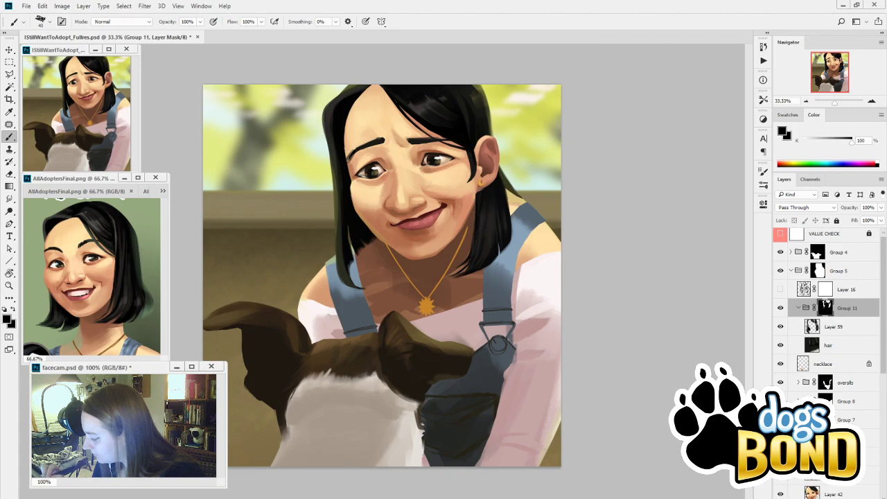
{"action": "key", "text": "x"}
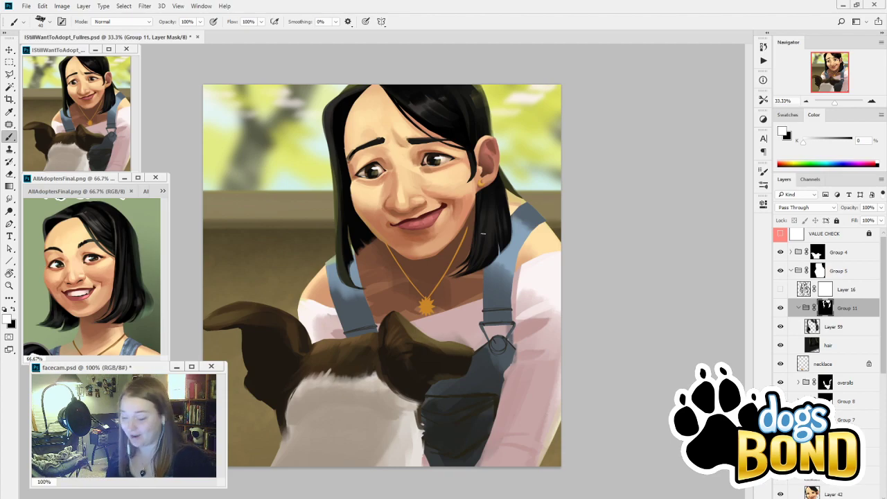
{"action": "left_click", "coordinate": [781, 307]}
{"action": "left_click", "coordinate": [781, 308]}
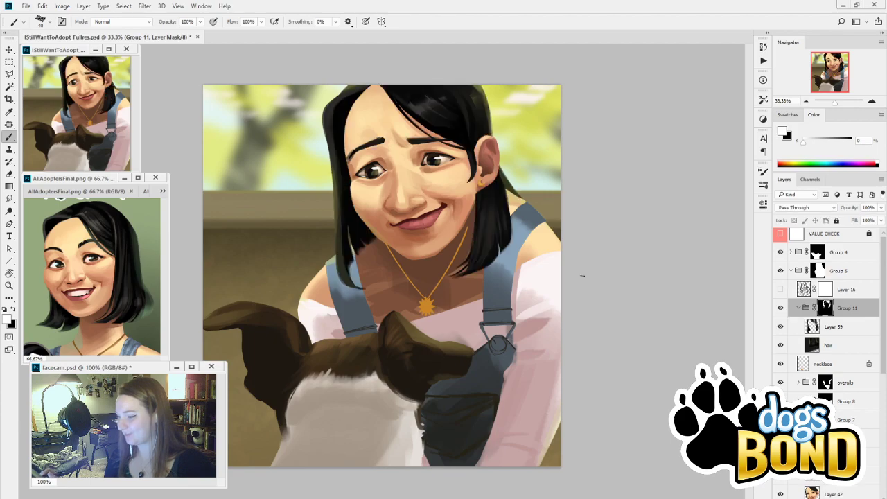
Paint white on the Group 11 mask along the fringe's lower edge across the forehead with the 40 px brush
{"action": "key", "text": "i"}
{"action": "key", "text": "b"}
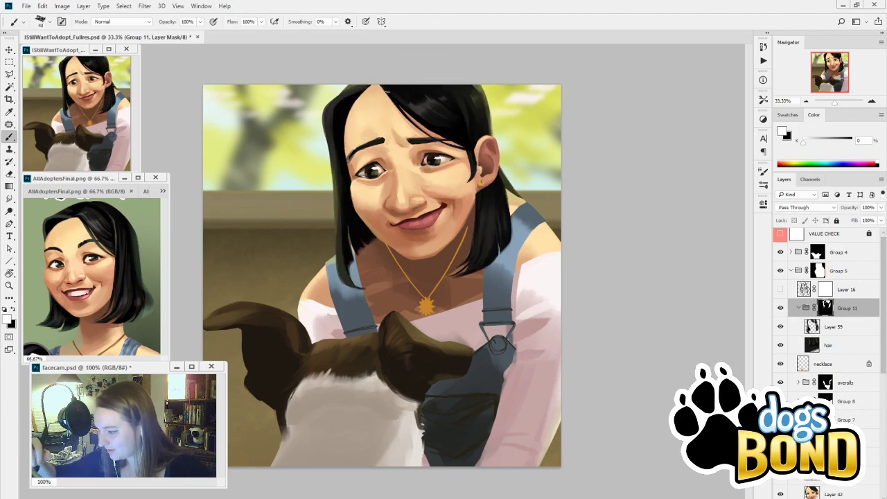
{"action": "left_click_drag", "start_coordinate": [384, 89], "coordinate": [433, 135]}
{"action": "mouse_move", "coordinate": [399, 111]}
{"action": "left_mouse_down"}
{"action": "mouse_move", "coordinate": [445, 142]}
{"action": "mouse_move", "coordinate": [428, 132]}
{"action": "left_mouse_up"}
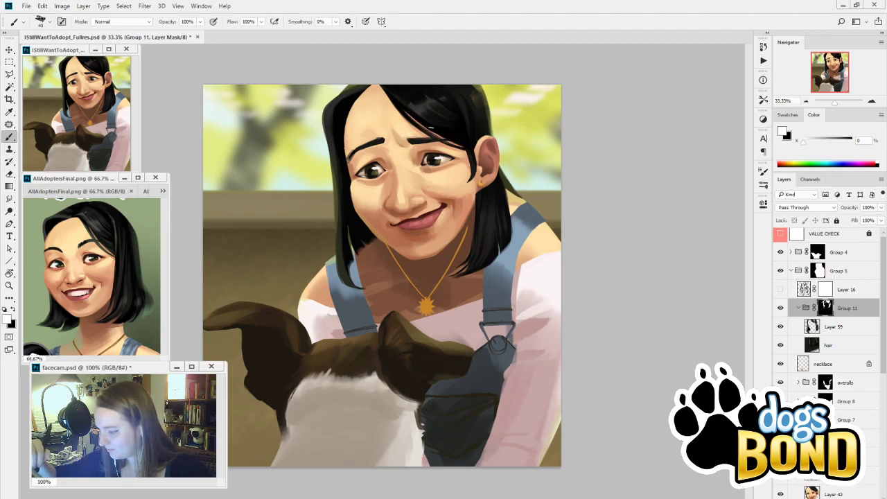
{"action": "left_click_drag", "start_coordinate": [439, 134], "coordinate": [462, 147]}
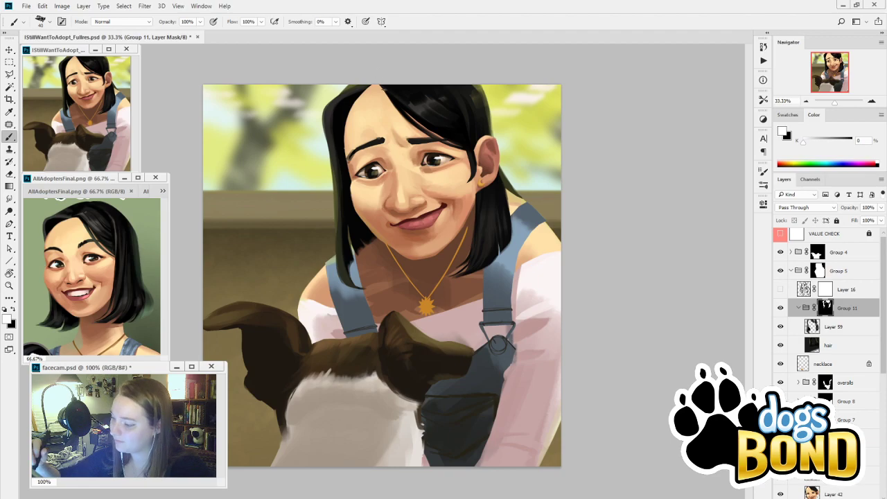
Reshape the hairline from the forehead down to the temple on the Group 11 mask with a 50 px brush, using black and white
{"action": "left_click", "coordinate": [347, 109], "text": "alt"}
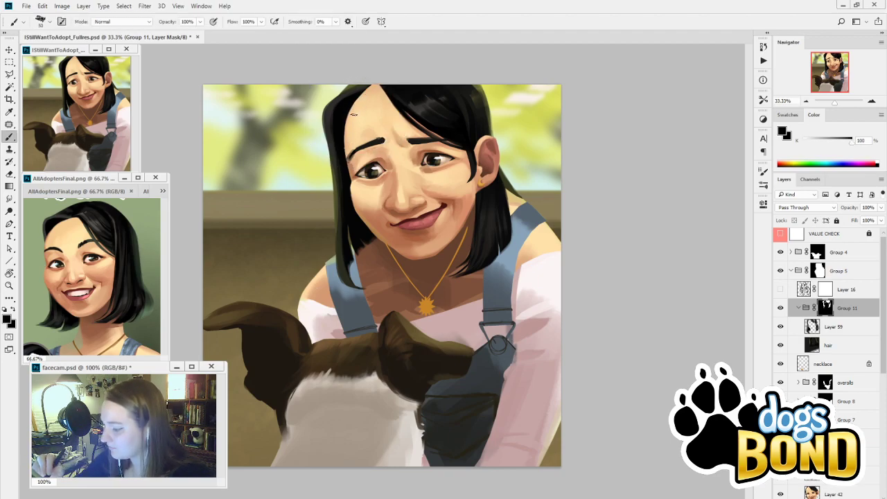
{"action": "left_click_drag", "start_coordinate": [354, 114], "coordinate": [353, 158]}
{"action": "left_click_drag", "start_coordinate": [364, 99], "coordinate": [349, 129]}
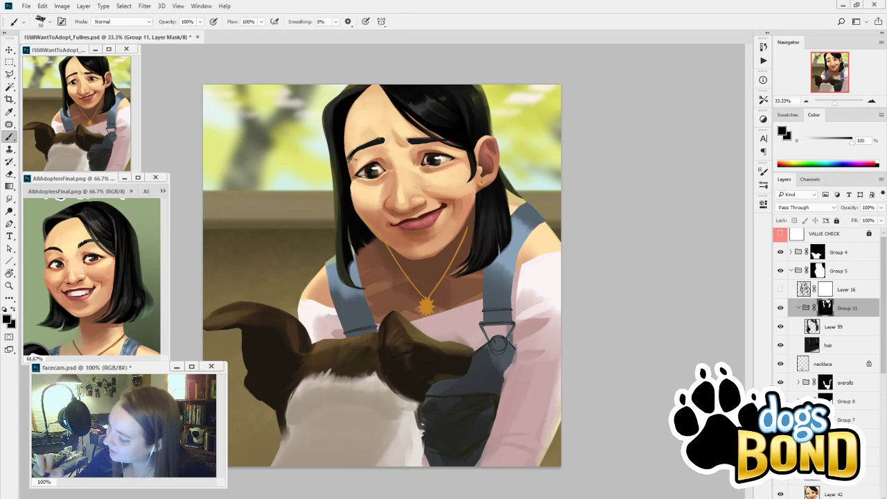
{"action": "left_click", "coordinate": [339, 135], "text": "alt"}
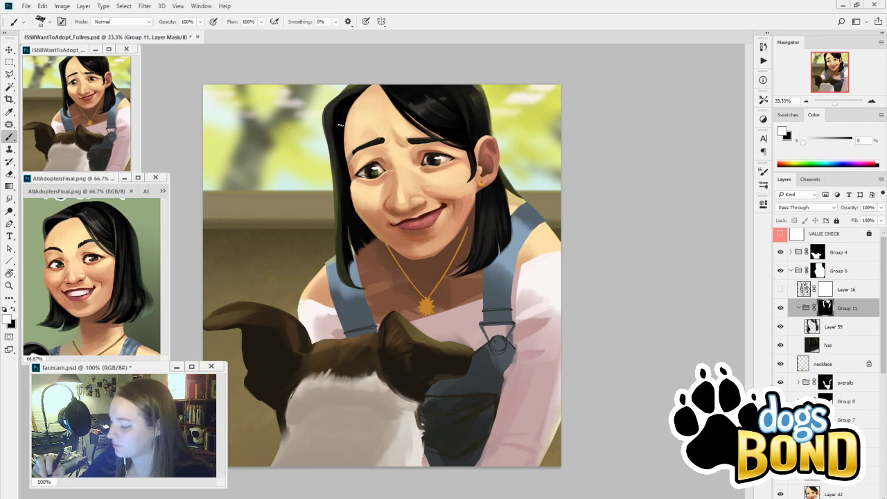
{"action": "left_click_drag", "start_coordinate": [342, 139], "coordinate": [350, 178]}
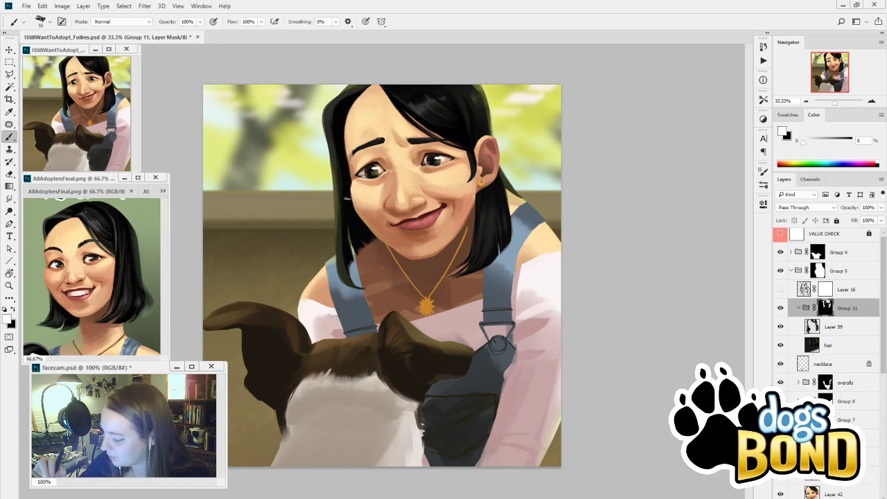
Refine the hair edge along the cheek on the Group 11 mask with a 25 px brush, alternating black and white
{"action": "left_click", "coordinate": [350, 191], "text": "alt"}
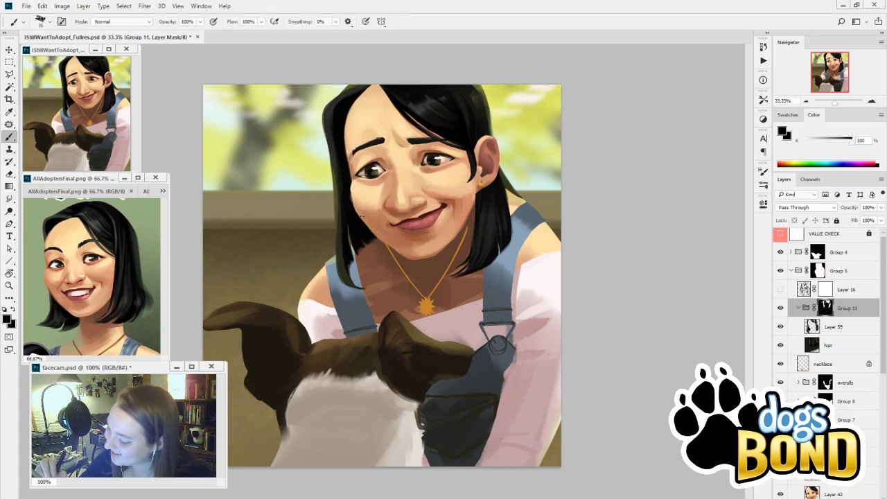
{"action": "key", "text": "x"}
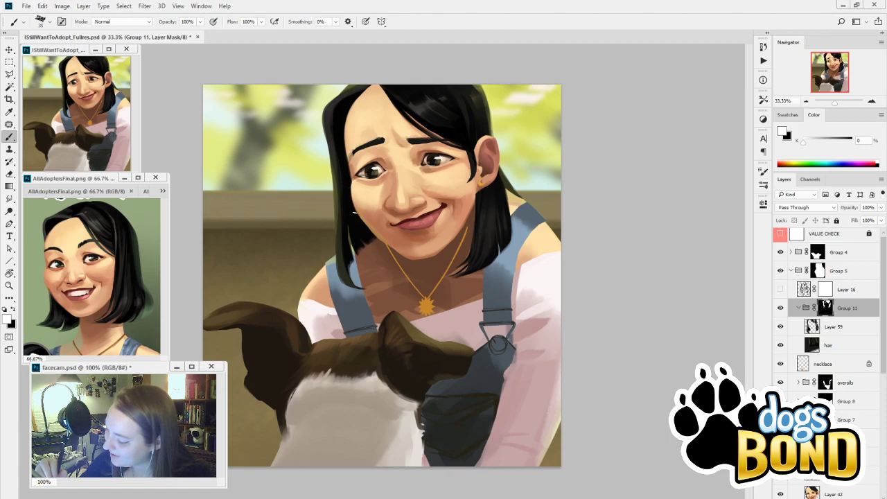
{"action": "left_click", "coordinate": [346, 120], "text": "alt"}
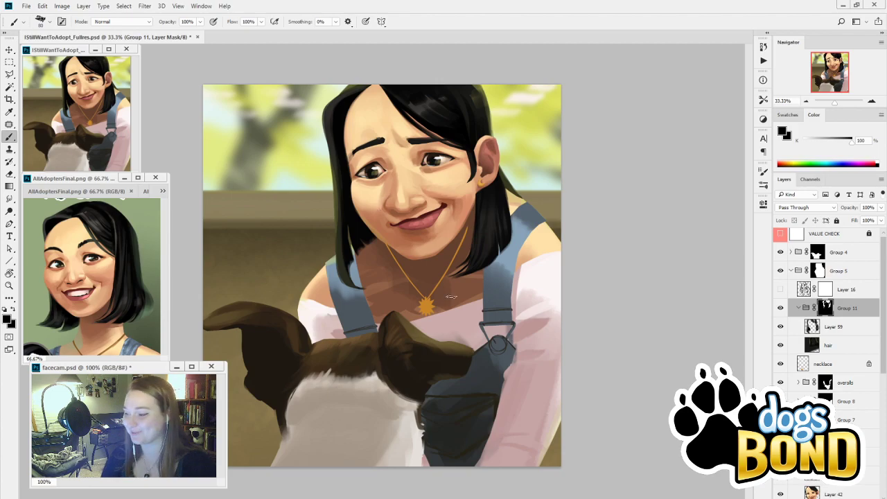
Rework the fringe's edge from the parting towards the ear with white on the Group 11 mask, reducing the brush to 40 px
{"action": "key", "text": "i"}
{"action": "key", "text": "x"}
{"action": "key", "text": "b"}
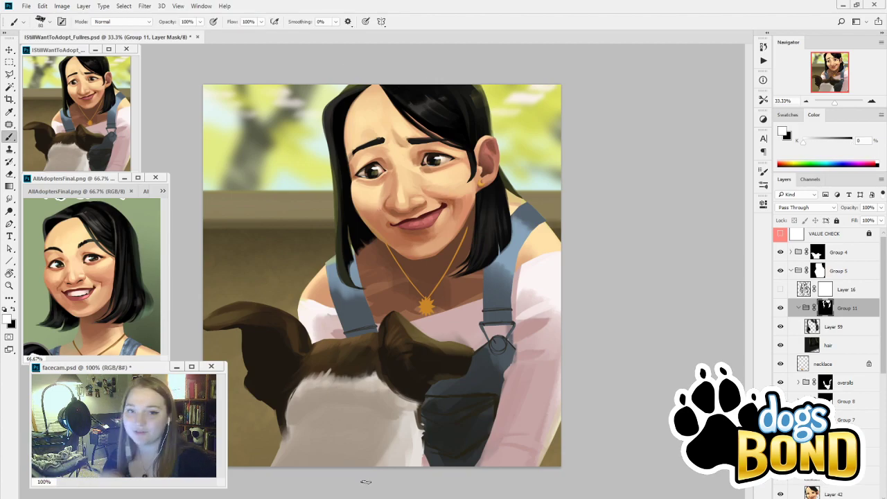
{"action": "mouse_move", "coordinate": [379, 84]}
{"action": "left_mouse_down"}
{"action": "mouse_move", "coordinate": [407, 124]}
{"action": "mouse_move", "coordinate": [430, 137]}
{"action": "left_mouse_up"}
{"action": "key", "text": "ctrl+z"}
{"action": "key", "text": "ctrl+z"}
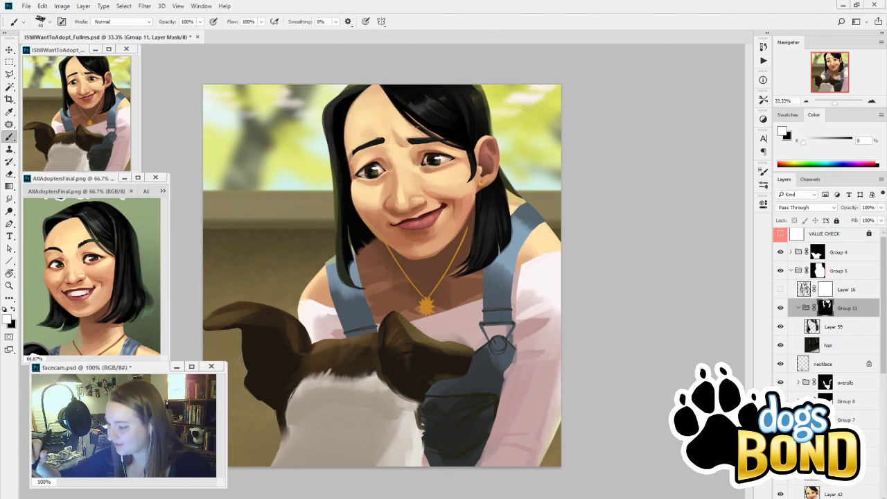
{"action": "left_click_drag", "start_coordinate": [420, 124], "coordinate": [464, 147]}
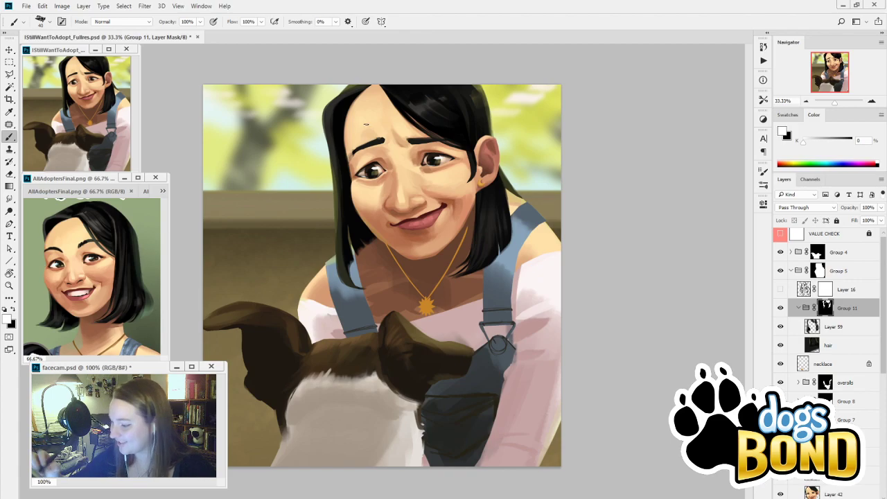
Refine the hairline at the forehead and temple on the Group 11 mask, alternating black and white and reducing the brush to 10 px
{"action": "key", "text": "i"}
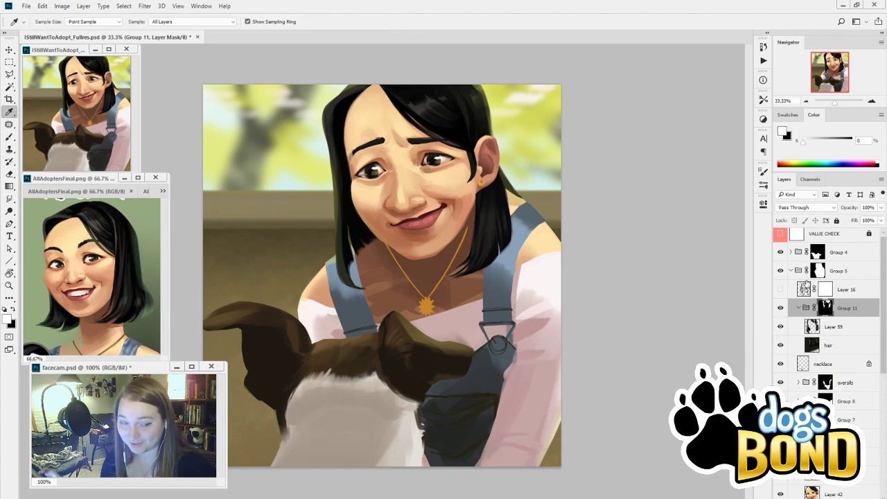
{"action": "key", "text": "x"}
{"action": "key", "text": "b"}
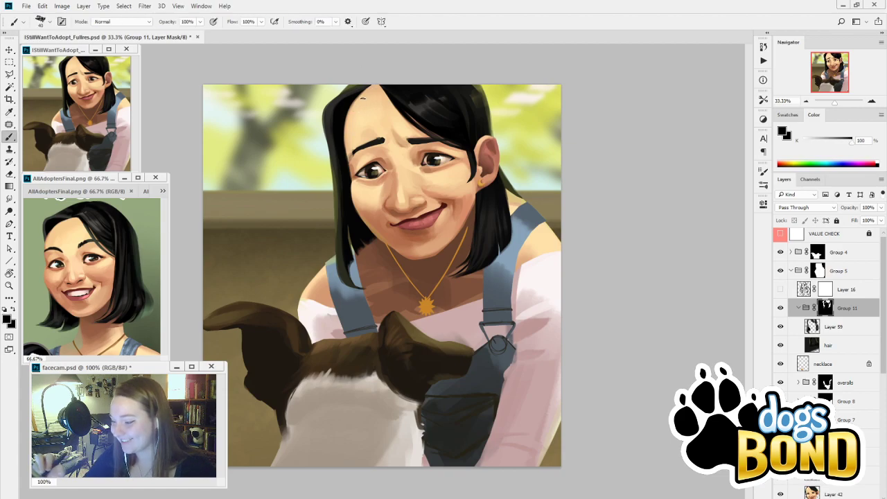
{"action": "key", "text": "x"}
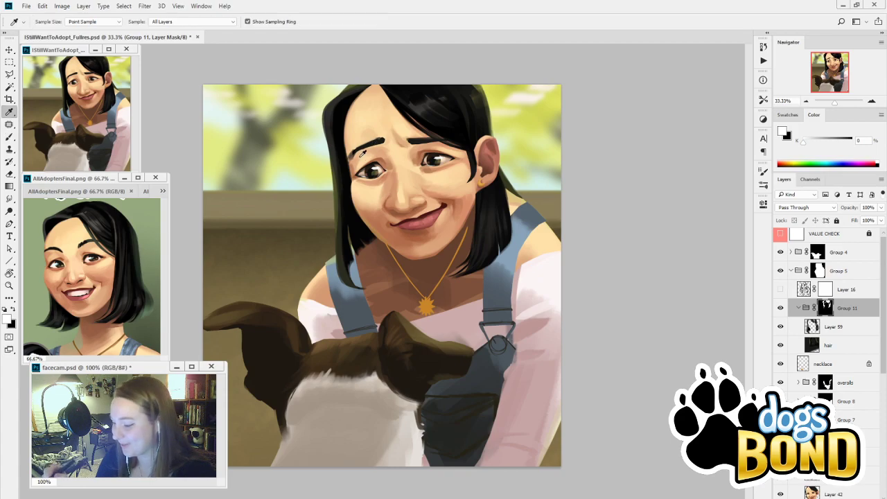
{"action": "key", "text": "x"}
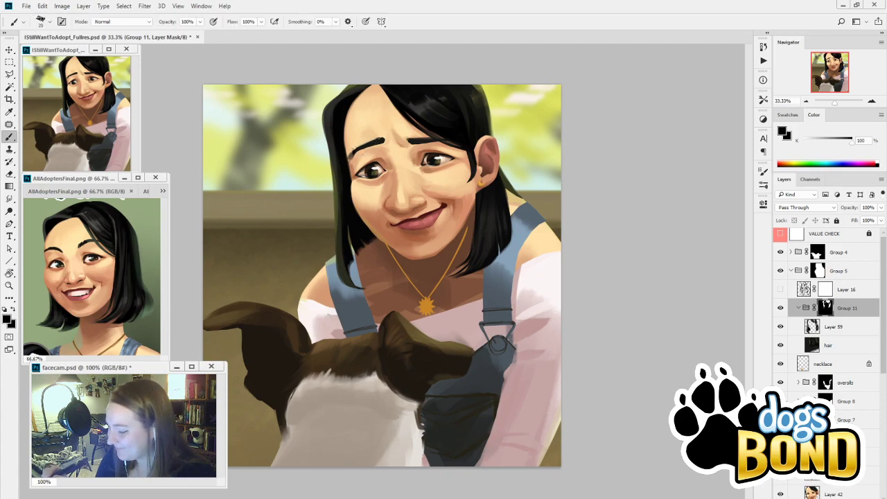
{"action": "key", "text": "x"}
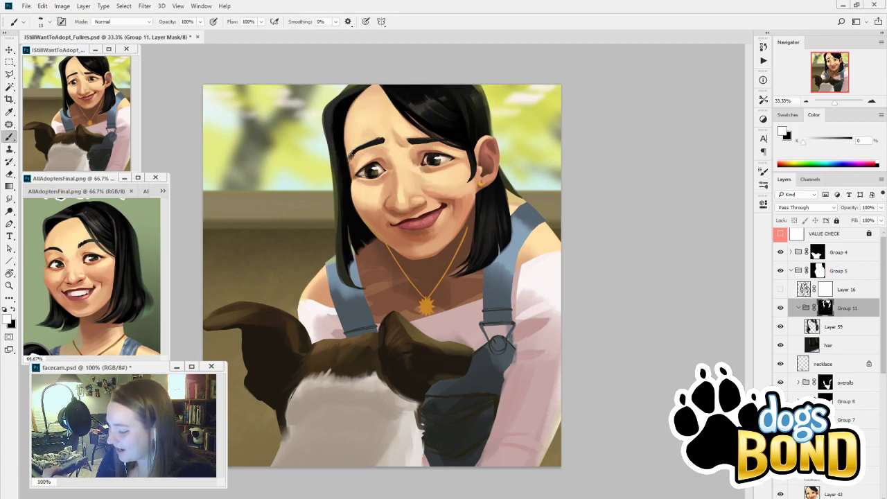
Refine the hair edge from the temple down to the jaw on the Group 11 mask with a 30 px brush, alternating black and white
{"action": "key", "text": "i"}
{"action": "left_click", "coordinate": [361, 153]}
{"action": "key", "text": "b"}
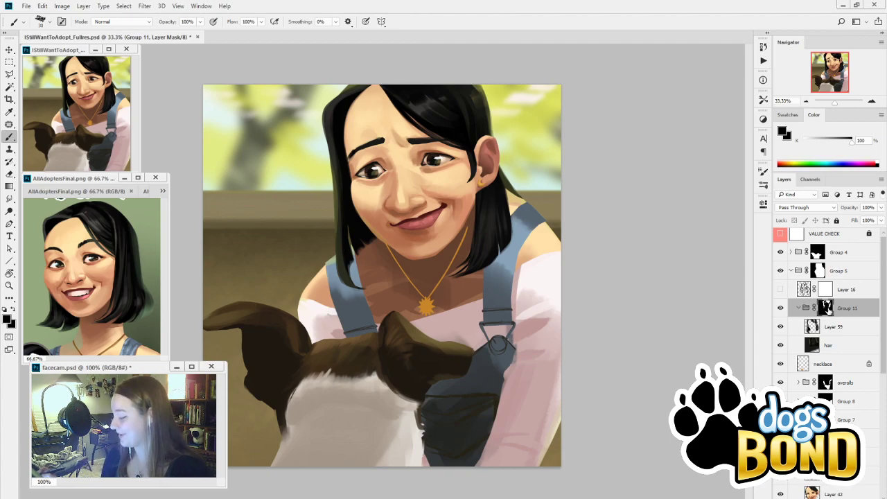
{"action": "left_click", "coordinate": [346, 248], "text": "alt"}
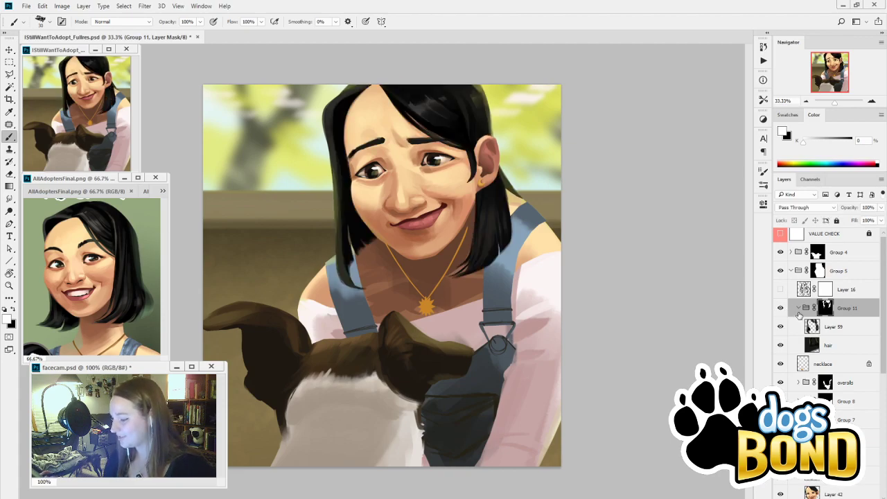
{"action": "key", "text": "alt"}
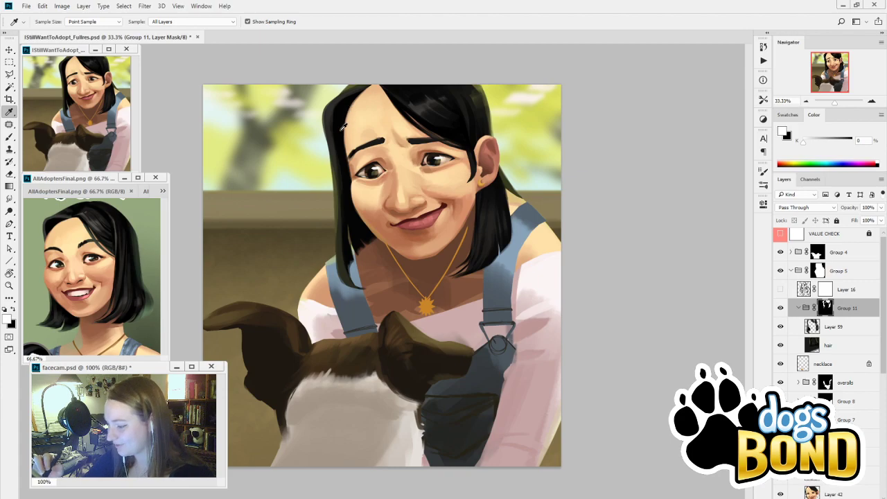
{"action": "left_click", "coordinate": [358, 186], "text": "alt"}
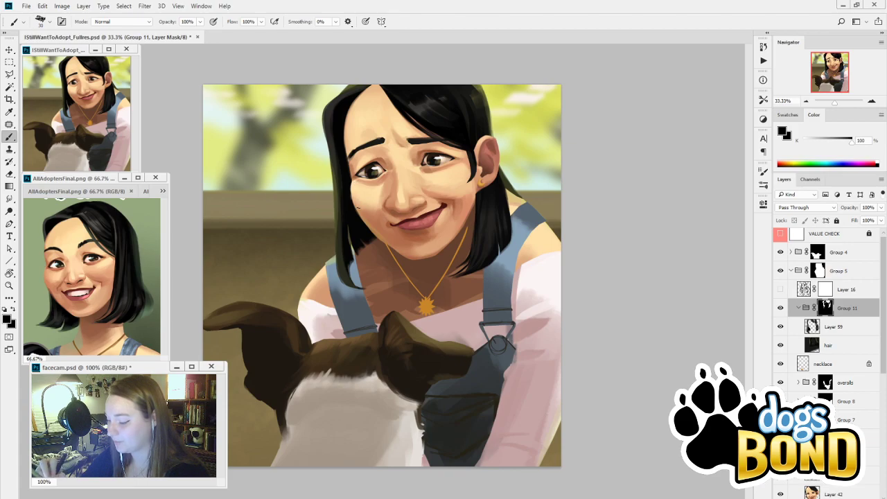
{"action": "left_click", "coordinate": [418, 245], "text": "alt"}
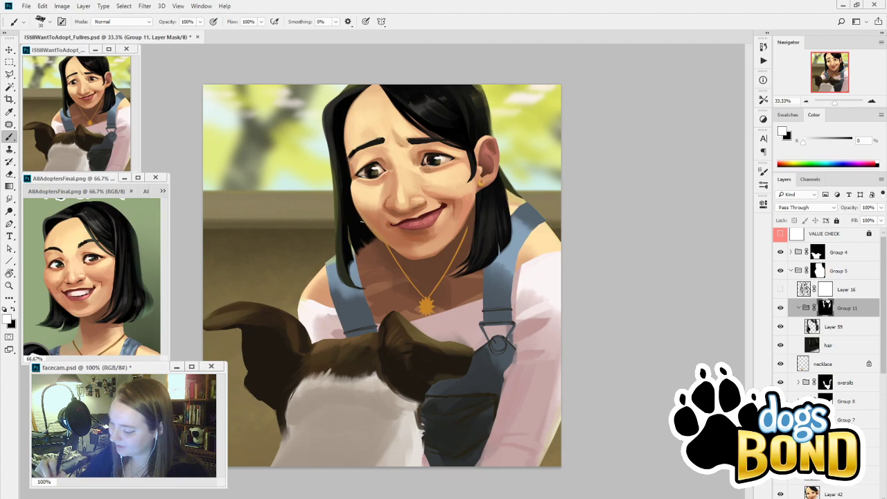
{"action": "left_click", "coordinate": [451, 115], "text": "alt"}
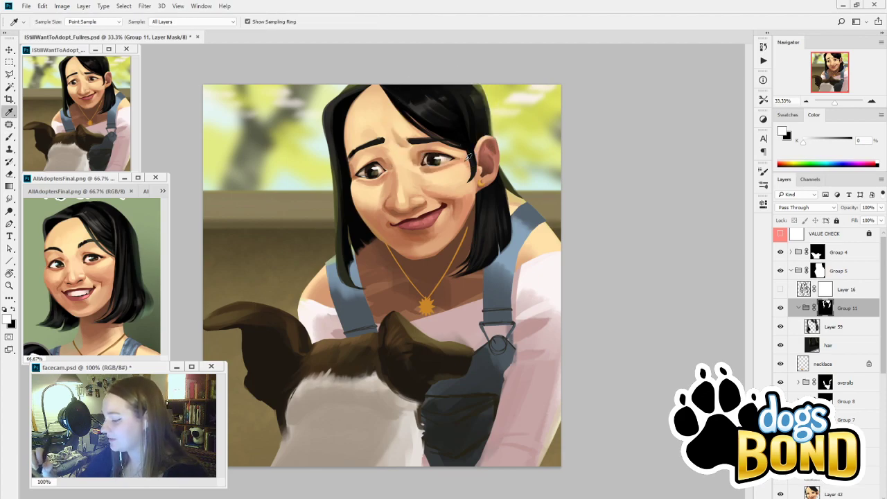
Reshape the lock in front of the ear on the Group 11 mask, alternating black and white and enlarging the brush to 35 px
{"action": "left_click_drag", "start_coordinate": [468, 152], "coordinate": [471, 166]}
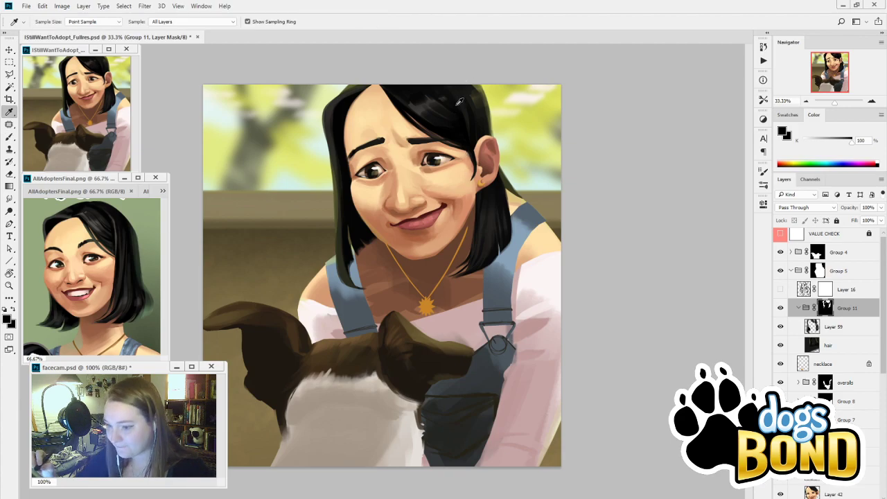
{"action": "left_click", "coordinate": [473, 145], "text": "alt"}
{"action": "left_click_drag", "start_coordinate": [469, 157], "coordinate": [470, 182]}
{"action": "key", "text": "]"}
{"action": "key", "text": "]"}
{"action": "key", "text": "]"}
{"action": "key", "text": "]"}
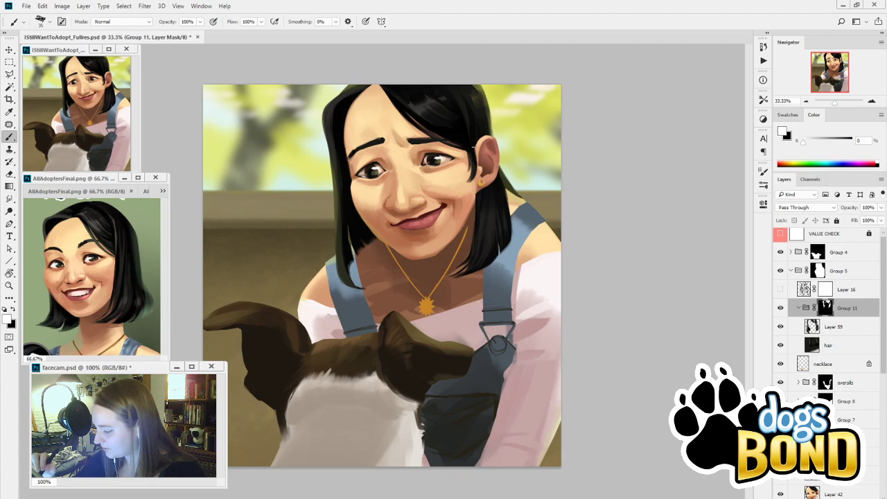
{"action": "left_click", "coordinate": [475, 146], "text": "alt"}
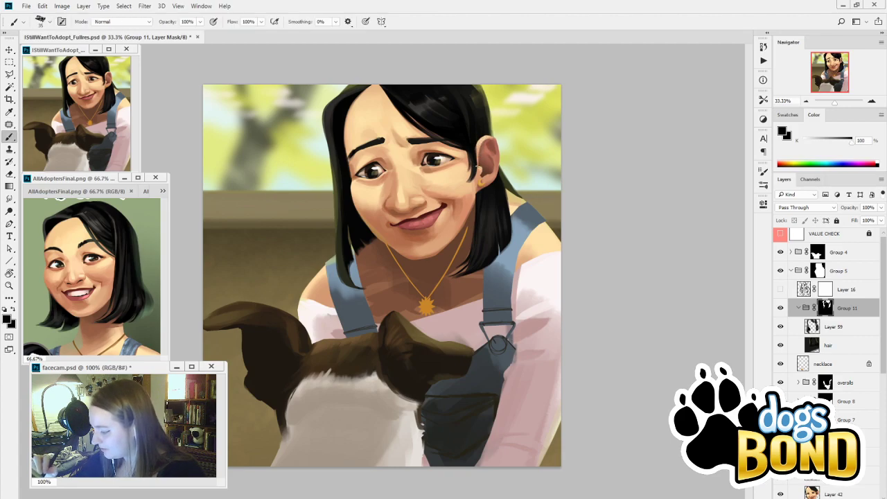
{"action": "left_click", "coordinate": [475, 161], "text": "alt"}
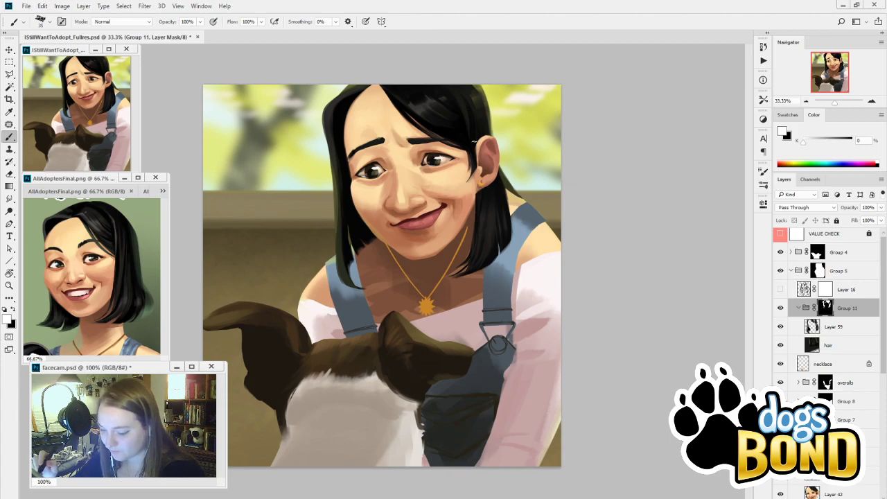
Thin and clean up the hair around the ear on the Group 11 mask with a 20 px brush, alternating white and black
{"action": "left_click", "coordinate": [473, 159], "text": "alt"}
{"action": "key", "text": "["}
{"action": "key", "text": "["}
{"action": "key", "text": "["}
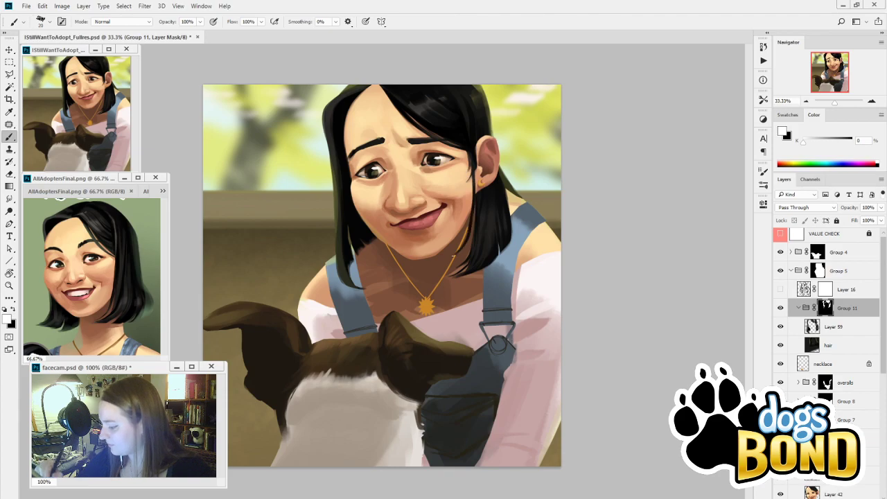
{"action": "left_click_drag", "start_coordinate": [459, 249], "coordinate": [472, 158]}
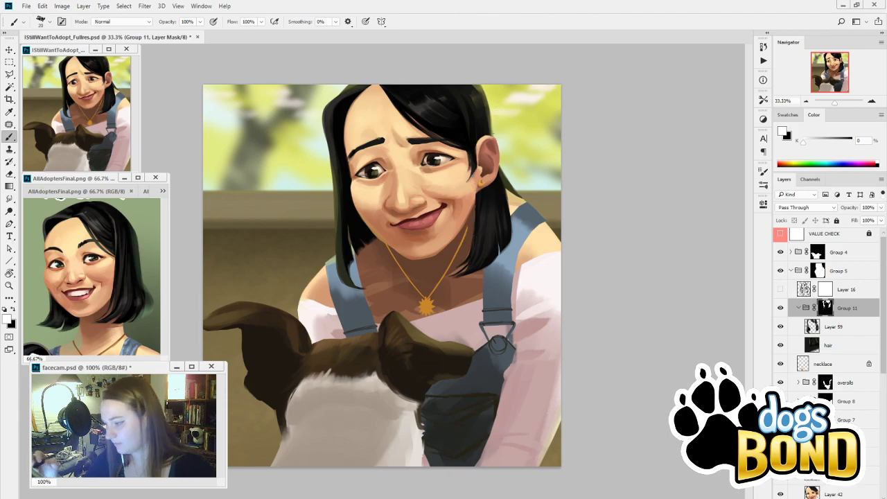
{"action": "left_click", "coordinate": [488, 228], "text": "alt"}
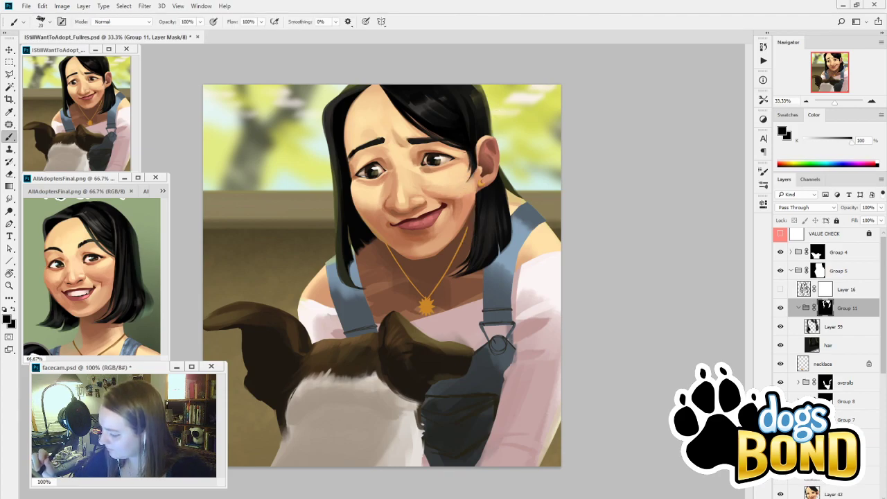
{"action": "left_click", "coordinate": [479, 176], "text": "alt"}
{"action": "left_click_drag", "start_coordinate": [477, 167], "coordinate": [471, 182]}
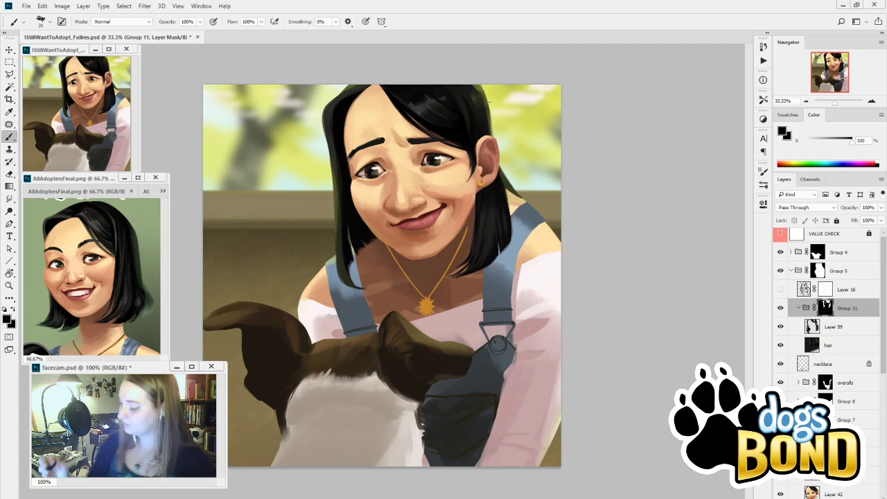
Compare the portrait with Group 11 hidden and shown, and check the brush tip settings
{"action": "left_click", "coordinate": [780, 309]}
{"action": "left_click", "coordinate": [781, 312]}
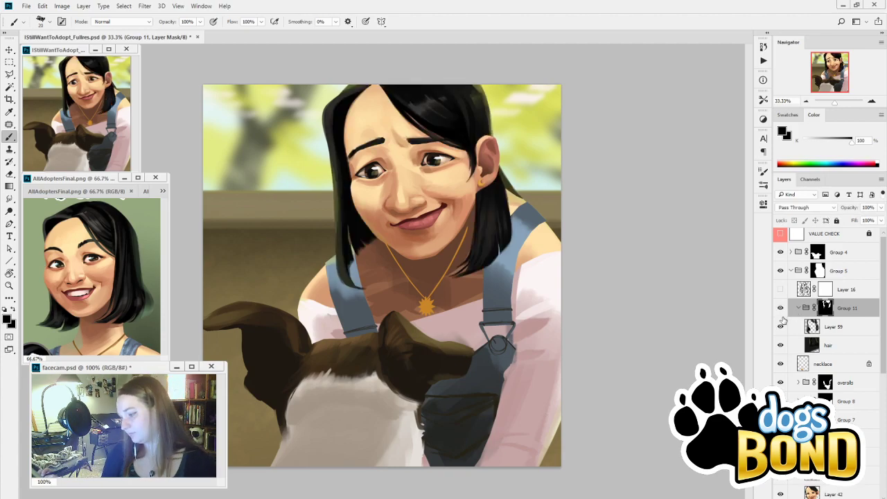
{"action": "key", "text": "x"}
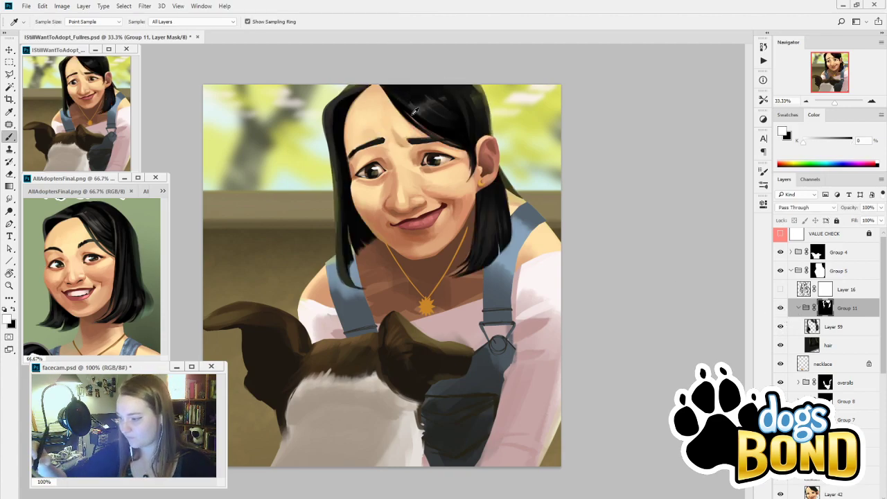
{"action": "left_click", "coordinate": [763, 185]}
{"action": "left_click", "coordinate": [558, 167]}
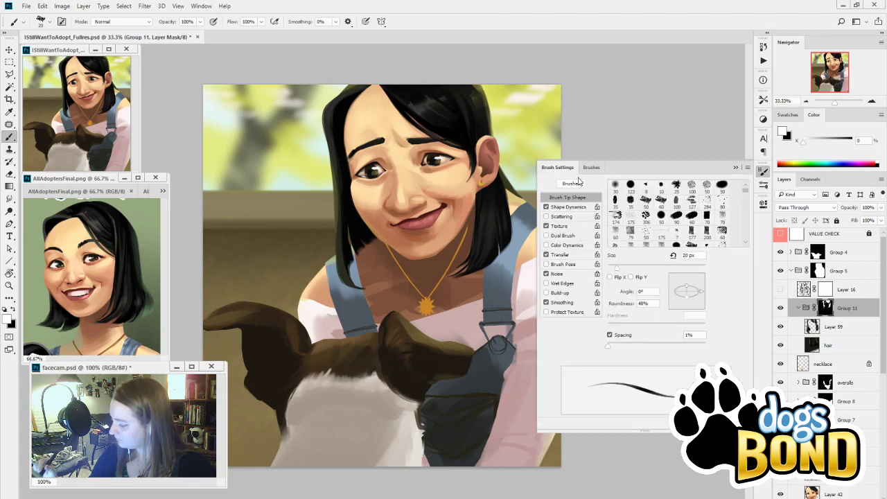
{"action": "left_click", "coordinate": [736, 168]}
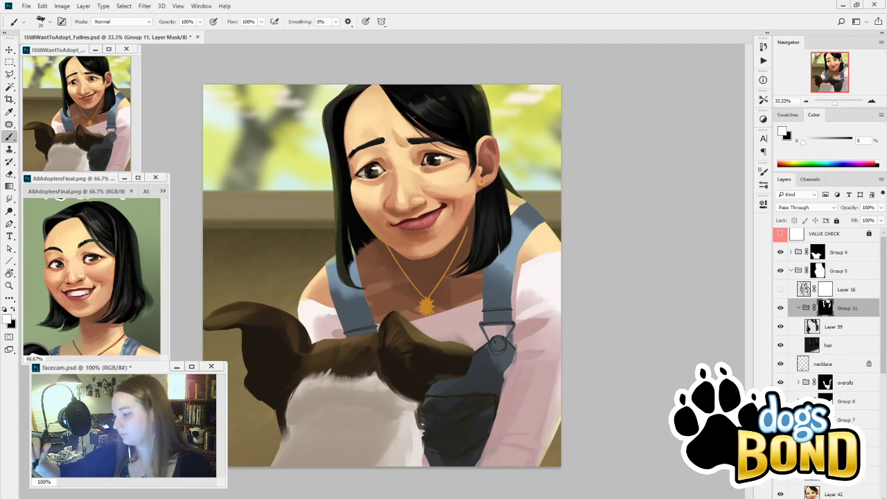
Paint loose white strands at the fringe, outer hair edge and lower tips on the Group 11 mask, undoing the unwanted fringe strokes
{"action": "left_click_drag", "start_coordinate": [376, 88], "coordinate": [444, 149]}
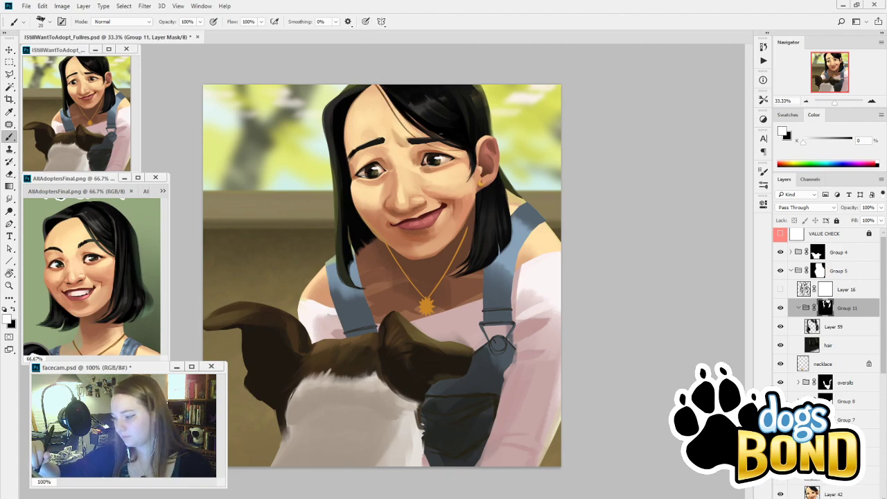
{"action": "key", "text": "ctrl+z"}
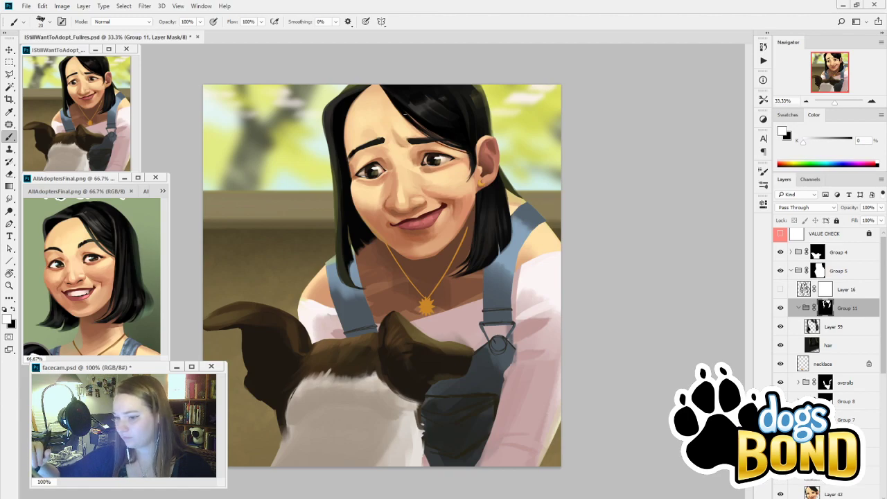
{"action": "left_click_drag", "start_coordinate": [435, 142], "coordinate": [471, 155]}
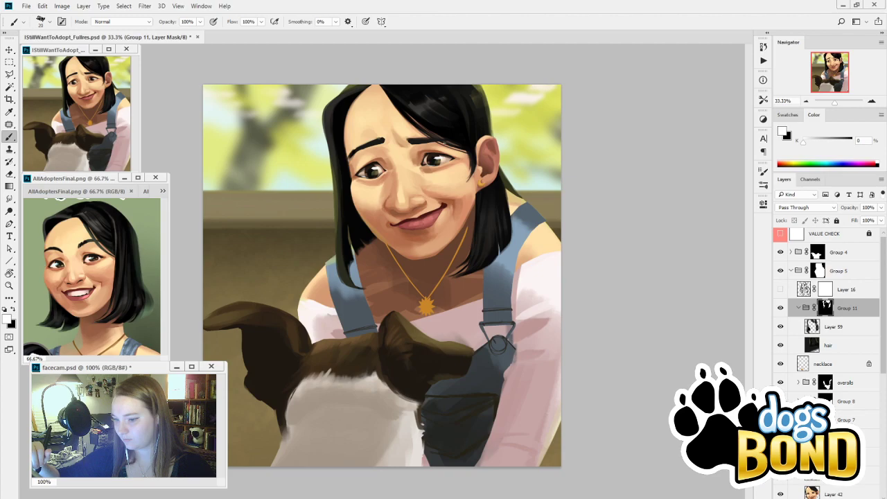
{"action": "left_click_drag", "start_coordinate": [472, 242], "coordinate": [455, 266]}
{"action": "key", "text": "ctrl+z"}
{"action": "left_click_drag", "start_coordinate": [504, 185], "coordinate": [512, 208]}
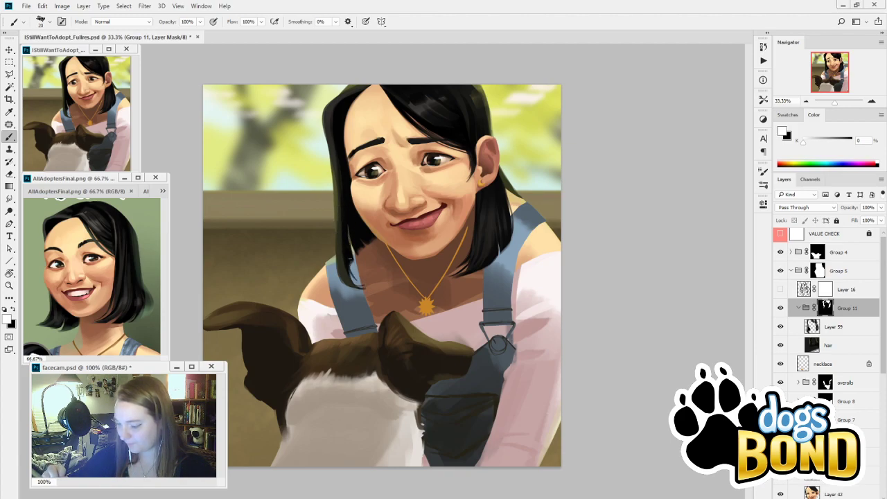
{"action": "left_click_drag", "start_coordinate": [350, 260], "coordinate": [350, 276]}
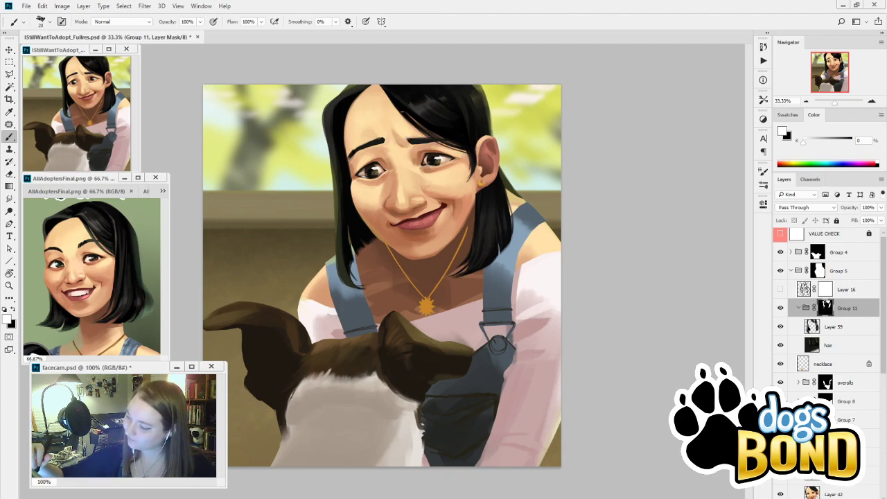
{"action": "left_click_drag", "start_coordinate": [402, 111], "coordinate": [468, 159]}
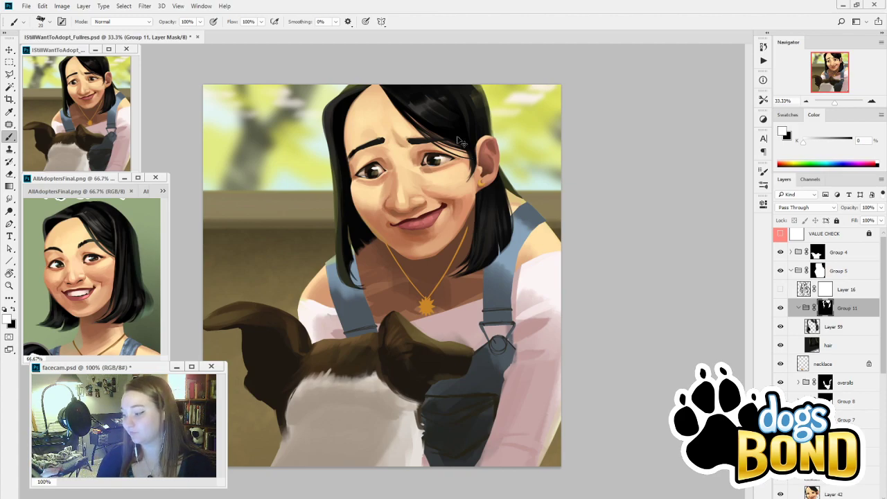
{"action": "key", "text": "ctrl+z"}
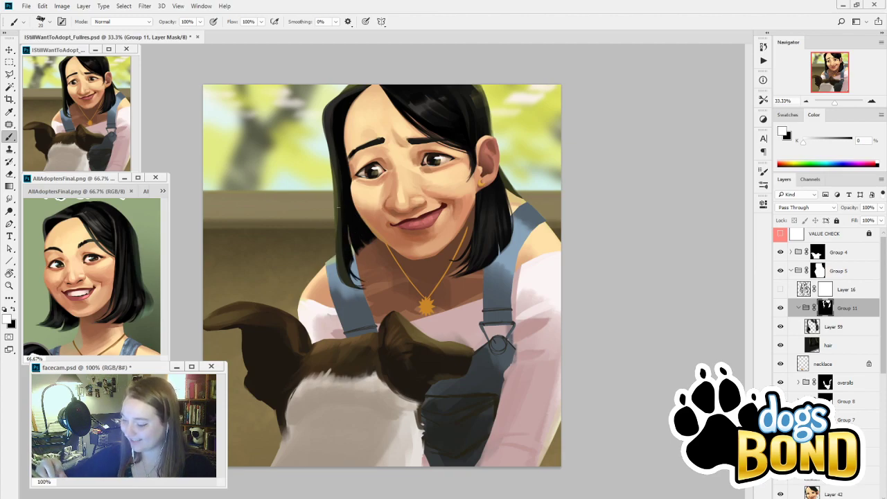
Reduce the eraser to 15 px, and toggle Shape Dynamics for the 20 px brush
{"action": "key", "text": "e"}
{"action": "key", "text": "bracketleft"}
{"action": "key", "text": "bracketleft"}
{"action": "key", "text": "bracketleft"}
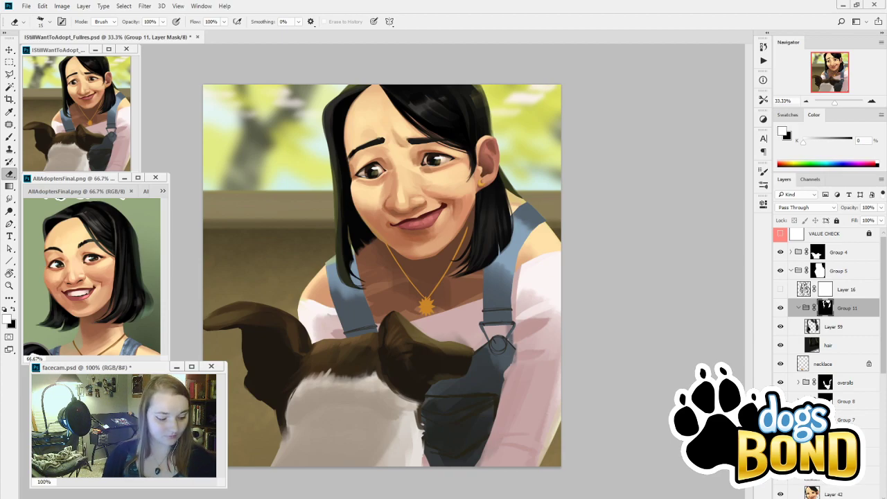
{"action": "key", "text": "b"}
{"action": "left_click", "coordinate": [764, 185]}
{"action": "left_click", "coordinate": [558, 168]}
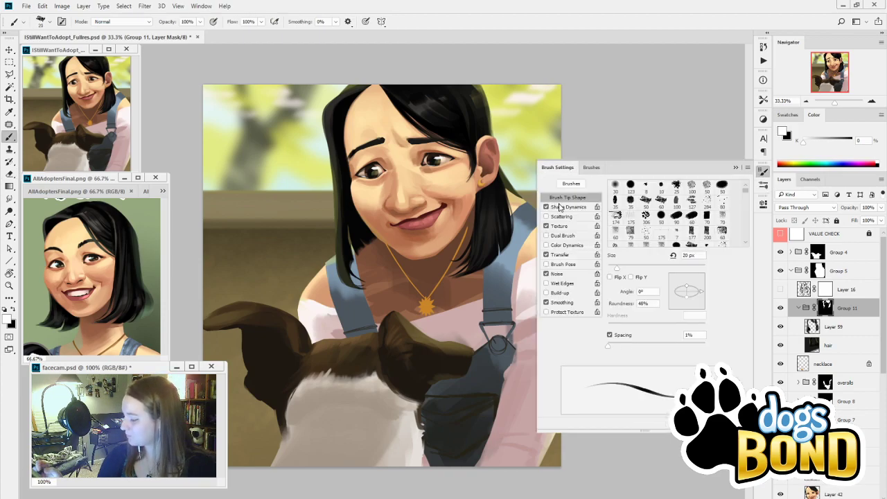
{"action": "left_click", "coordinate": [546, 207]}
{"action": "left_click", "coordinate": [764, 171]}
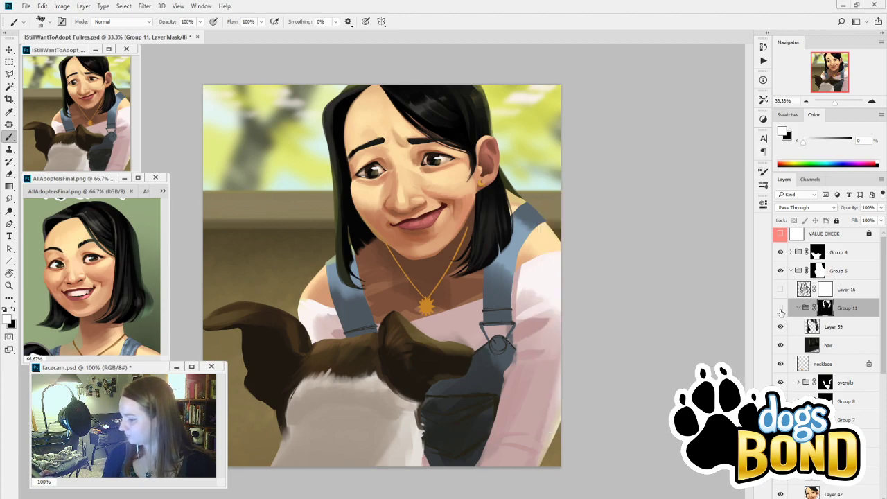
Collapse Group 11 and toggle its visibility to compare the portrait with and without the hair group
{"action": "left_click", "coordinate": [781, 308]}
{"action": "left_click", "coordinate": [781, 309]}
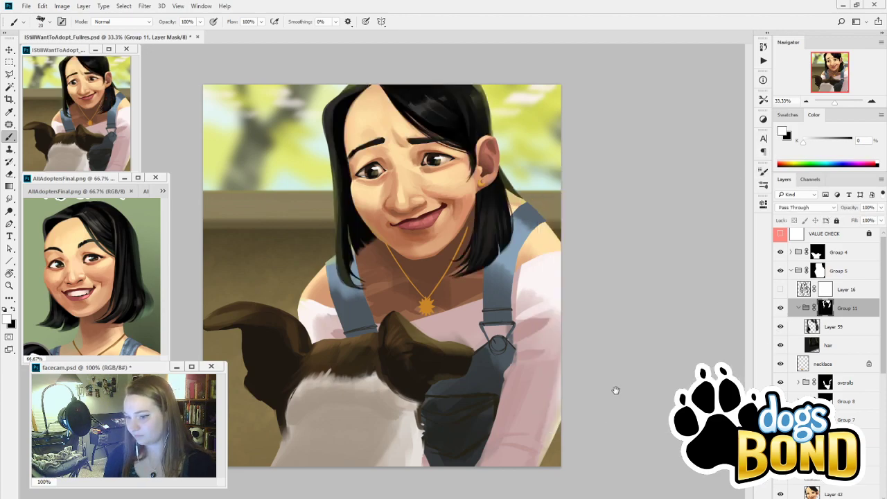
{"action": "left_click", "coordinate": [799, 308]}
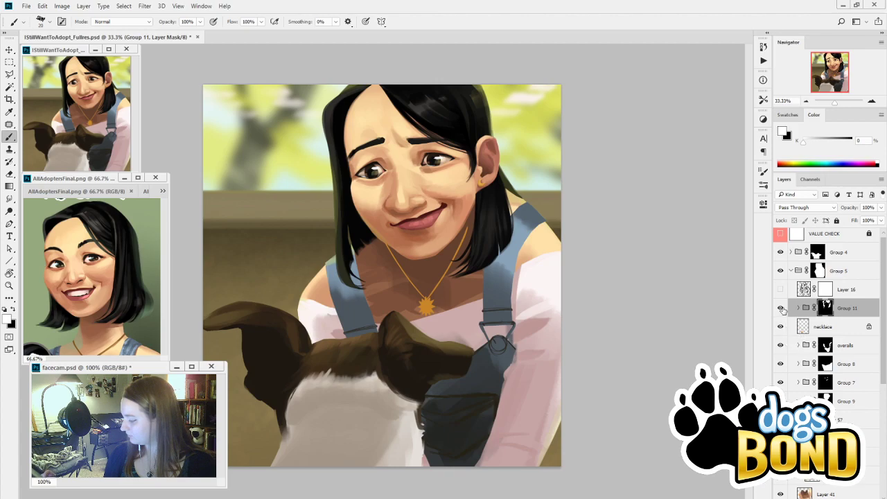
{"action": "left_click", "coordinate": [781, 308]}
{"action": "left_click", "coordinate": [780, 308]}
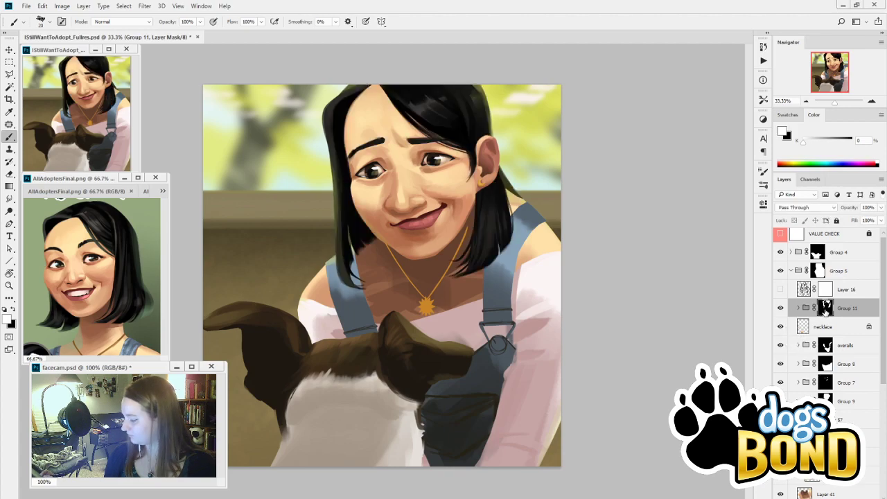
Mask out the inner end of the left eyebrow with black on the Group 11 mask, using an enlarged brush
{"action": "key", "text": "i"}
{"action": "left_click", "coordinate": [388, 151]}
{"action": "key", "text": "b"}
{"action": "left_click", "coordinate": [872, 102]}
{"action": "left_click", "coordinate": [872, 102]}
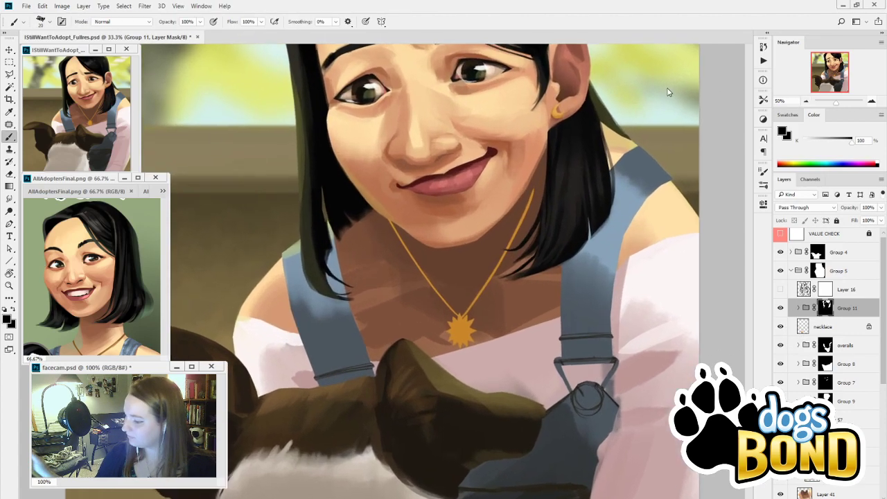
{"action": "left_click_drag", "start_coordinate": [493, 161], "coordinate": [507, 358]}
{"action": "key", "text": "x"}
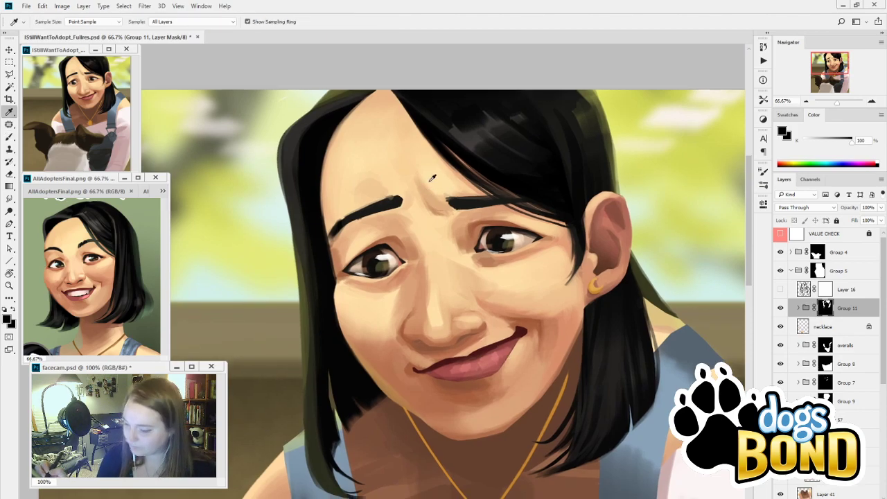
{"action": "key", "text": "bracketleft"}
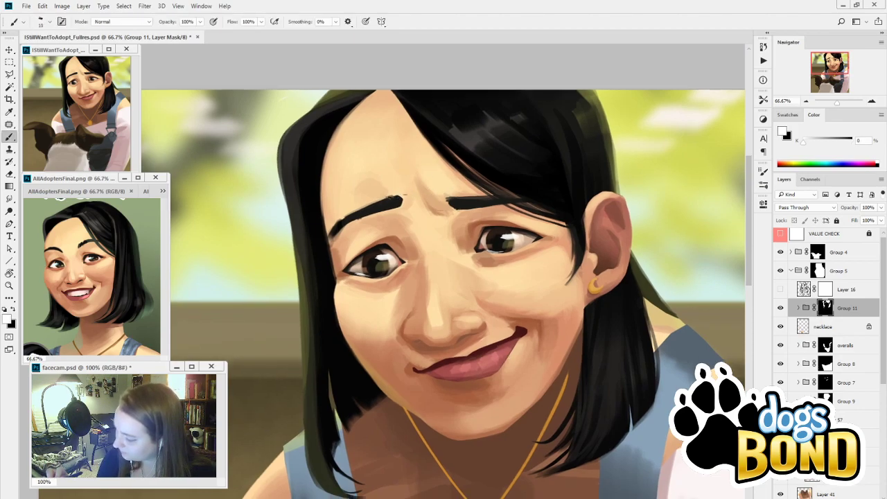
{"action": "key", "text": "x"}
{"action": "key", "text": "bracketright"}
{"action": "key", "text": "bracketright"}
{"action": "key", "text": "bracketright"}
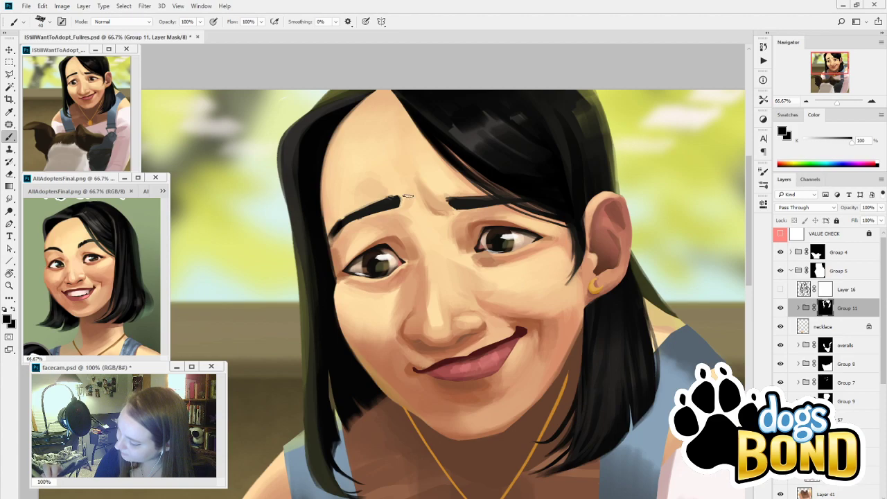
{"action": "left_click_drag", "start_coordinate": [338, 242], "coordinate": [358, 219]}
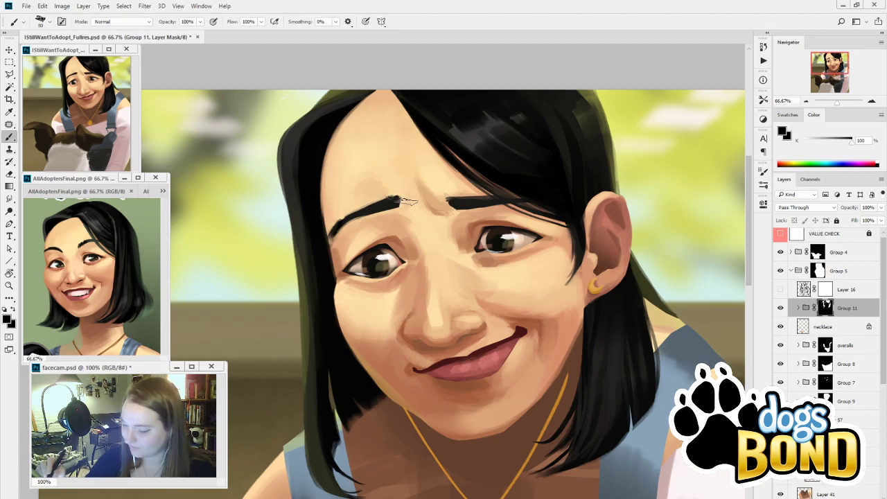
{"action": "mouse_move", "coordinate": [406, 201]}
{"action": "left_mouse_down"}
{"action": "mouse_move", "coordinate": [394, 200]}
{"action": "mouse_move", "coordinate": [402, 229]}
{"action": "left_mouse_up"}
Paint fine white hair strokes back into the left eyebrow's inner end on the Group 11 mask with a 5–10 px brush
{"action": "left_click", "coordinate": [465, 142], "text": "alt"}
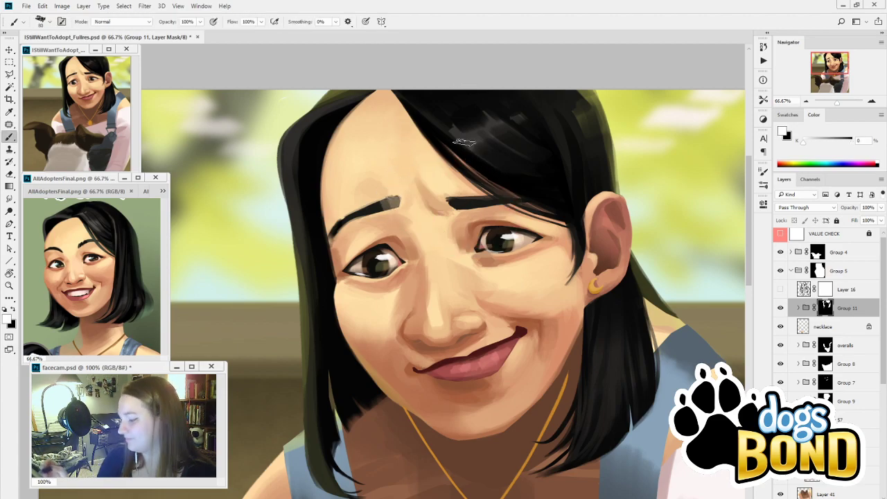
{"action": "key", "text": "["}
{"action": "key", "text": "["}
{"action": "key", "text": "["}
{"action": "key", "text": "["}
{"action": "key", "text": "["}
{"action": "key", "text": "["}
{"action": "key", "text": "["}
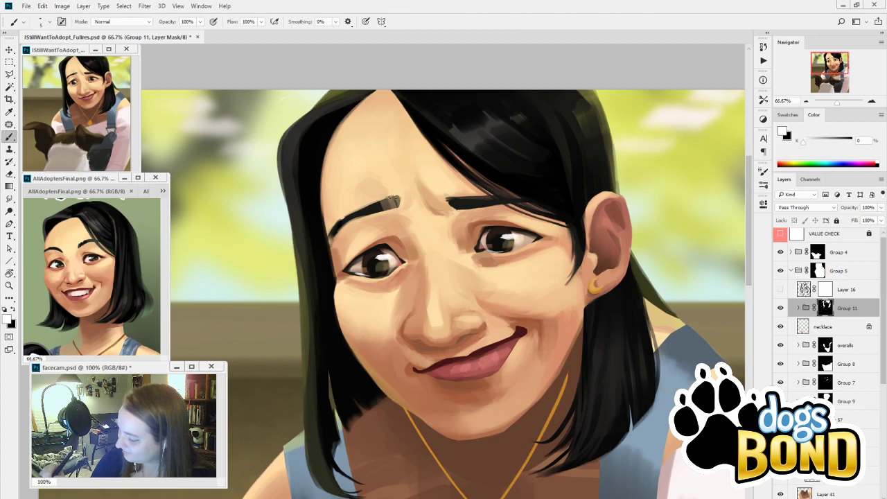
{"action": "mouse_move", "coordinate": [389, 205]}
{"action": "left_mouse_down"}
{"action": "mouse_move", "coordinate": [394, 199]}
{"action": "mouse_move", "coordinate": [390, 204]}
{"action": "left_mouse_up"}
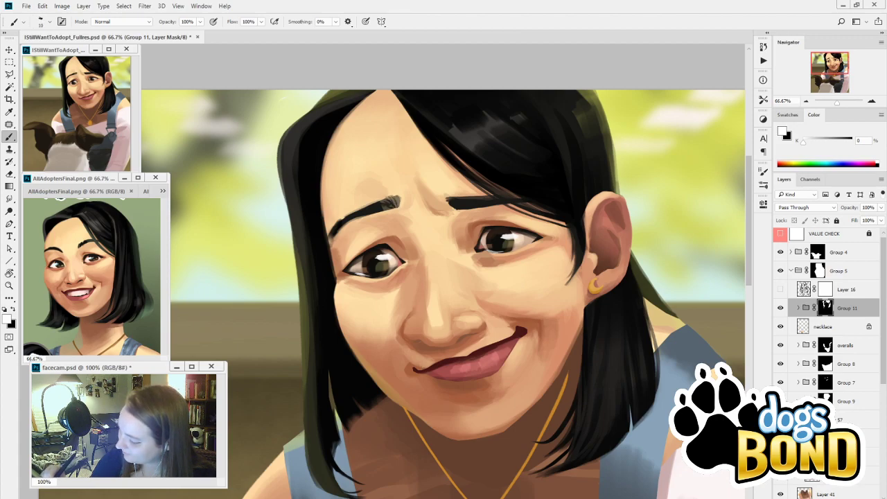
{"action": "key", "text": "]"}
{"action": "key", "text": "]"}
{"action": "key", "text": "]"}
{"action": "key", "text": "]"}
{"action": "key", "text": "]"}
{"action": "key", "text": "]"}
{"action": "key", "text": "bracketleft"}
{"action": "key", "text": "bracketleft"}
{"action": "key", "text": "bracketleft"}
{"action": "key", "text": "bracketleft"}
{"action": "key", "text": "bracketleft"}
{"action": "key", "text": "bracketleft"}
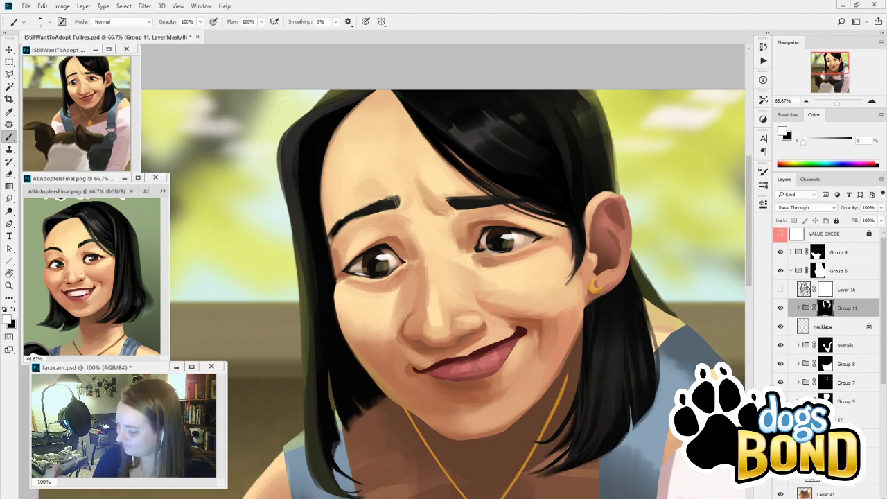
Erase and refine the inner end of the right eyebrow on the Group 11 mask, and set up a 30 px black brush
{"action": "key", "text": "e"}
{"action": "left_click_drag", "start_coordinate": [448, 199], "coordinate": [476, 205]}
{"action": "key", "text": "b"}
{"action": "left_click", "coordinate": [480, 202], "text": "alt"}
{"action": "key", "text": "bracketright"}
{"action": "key", "text": "bracketright"}
{"action": "key", "text": "bracketright"}
{"action": "key", "text": "bracketright"}
{"action": "key", "text": "bracketright"}
{"action": "key", "text": "bracketright"}
{"action": "key", "text": "bracketright"}
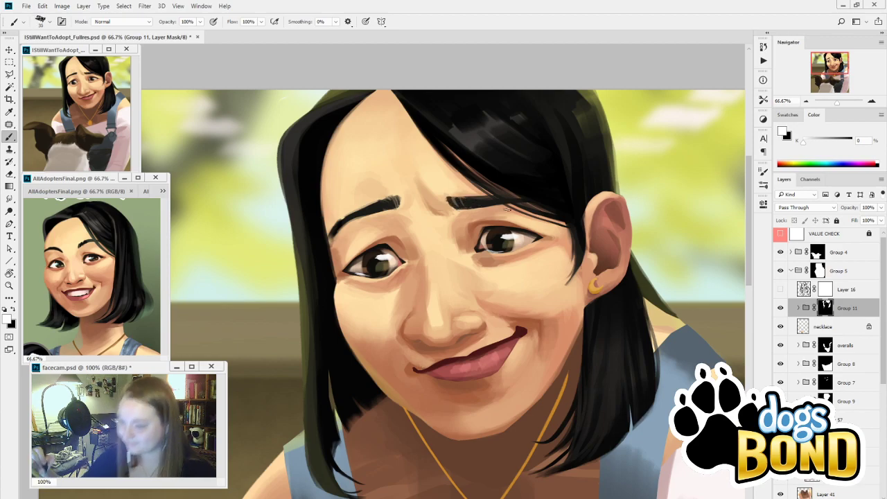
{"action": "key", "text": "x"}
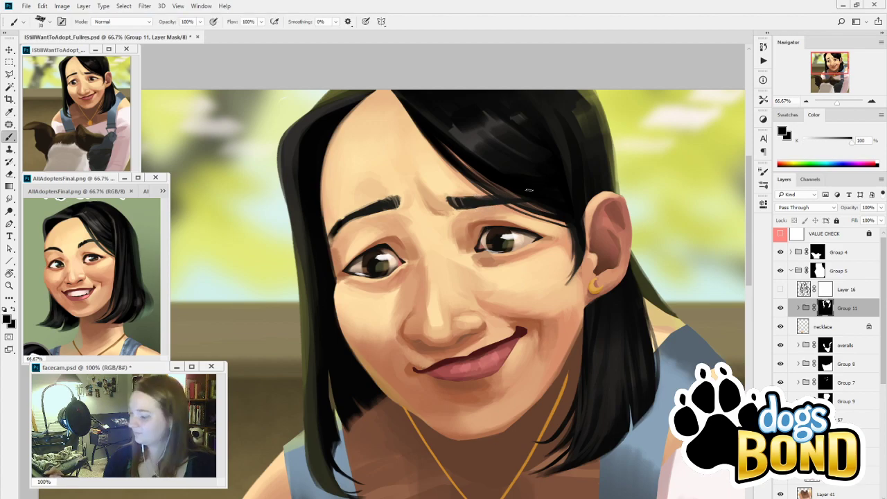
Select Layer 57 and try a sampled reddish-brown on the face with a 125 px brush, toggling the last change
{"action": "left_click_drag", "start_coordinate": [560, 361], "coordinate": [548, 267]}
{"action": "left_click", "coordinate": [806, 101]}
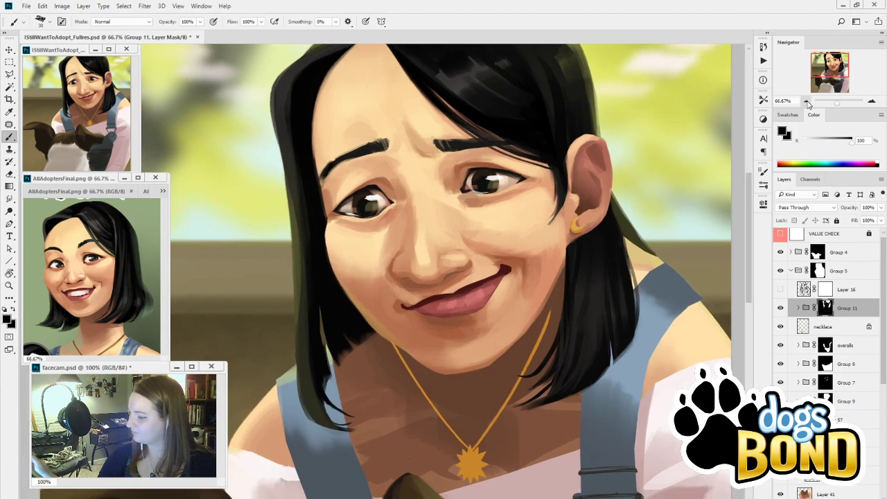
{"action": "left_click", "coordinate": [806, 102]}
{"action": "left_click", "coordinate": [806, 101]}
{"action": "left_click", "coordinate": [842, 419]}
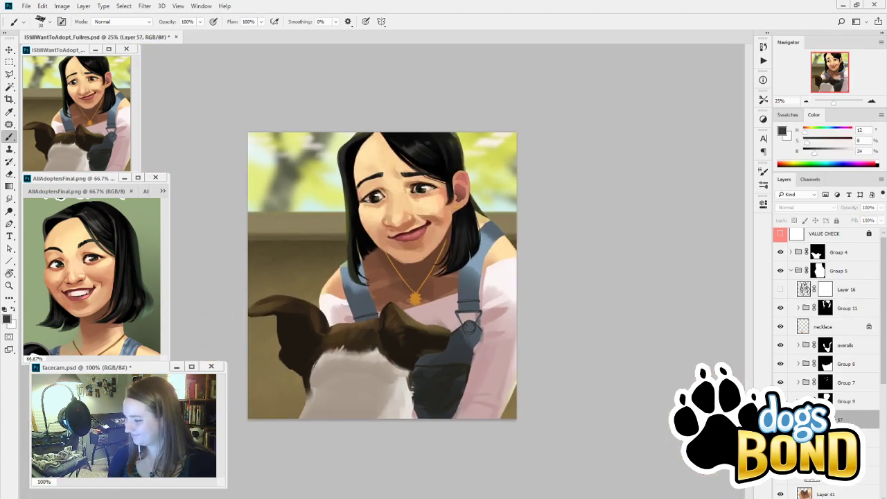
{"action": "left_click", "coordinate": [440, 215], "text": "alt"}
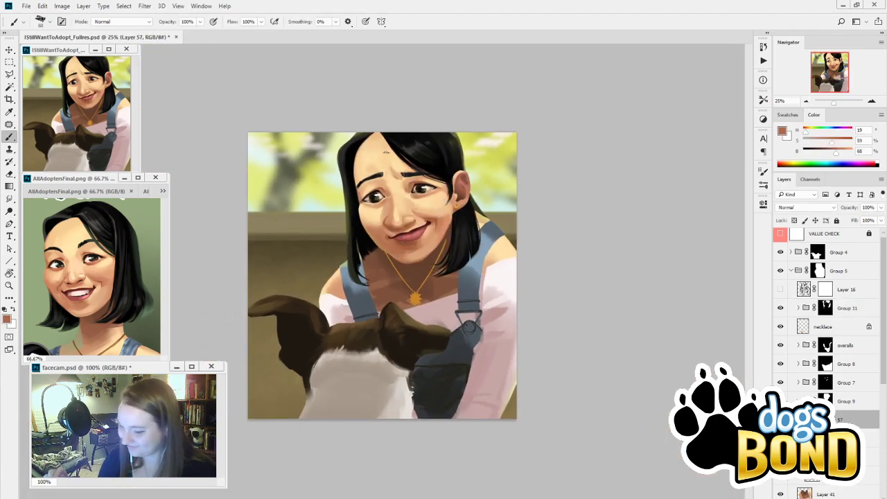
{"action": "key", "text": "]"}
{"action": "key", "text": "]"}
{"action": "key", "text": "]"}
{"action": "key", "text": "]"}
{"action": "key", "text": "]"}
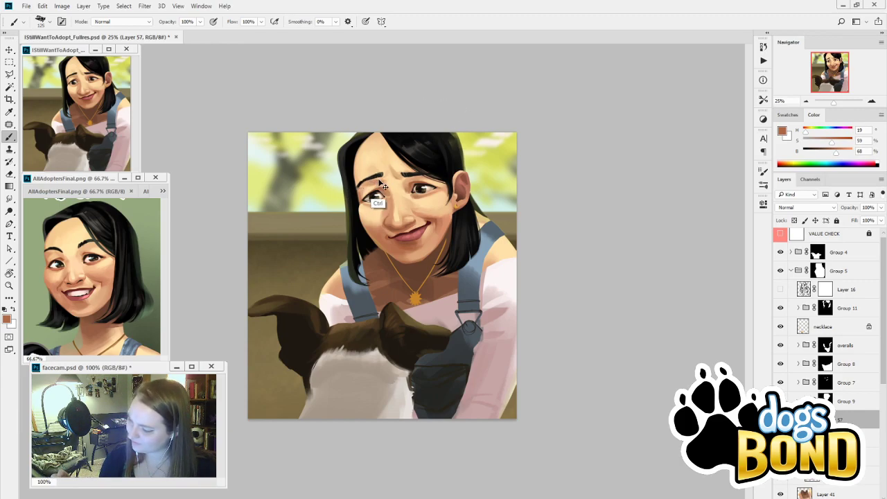
{"action": "key", "text": "ctrl+z"}
{"action": "key", "text": "ctrl+z"}
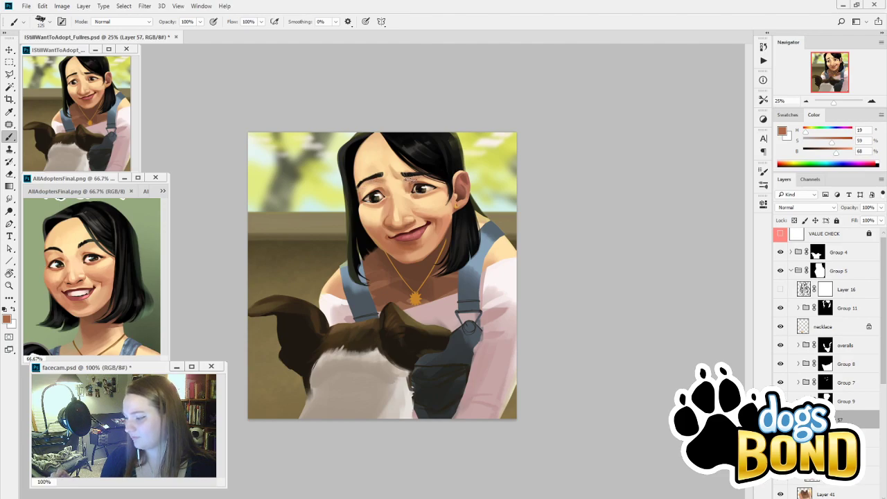
Blend the skin shading beneath the left eyebrow's inner end on Layer 57 with sampled face tones and a 70 px brush
{"action": "left_click", "coordinate": [386, 174], "text": "alt"}
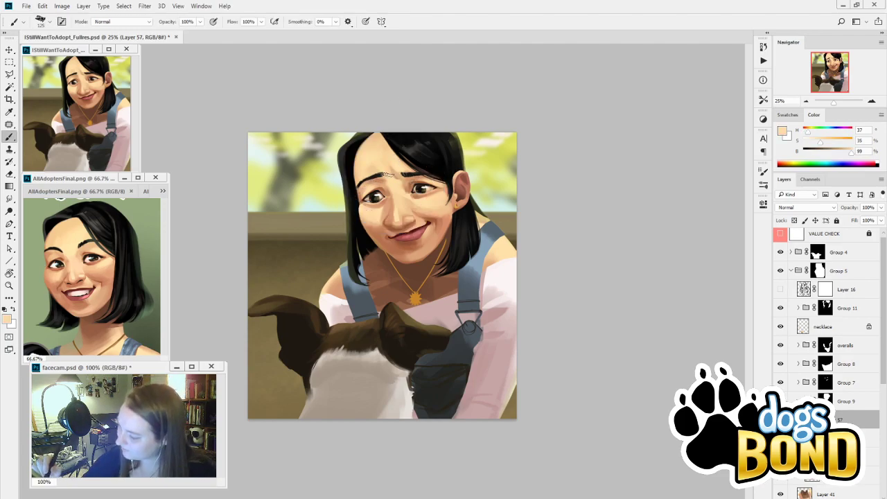
{"action": "left_click", "coordinate": [385, 181], "text": "alt"}
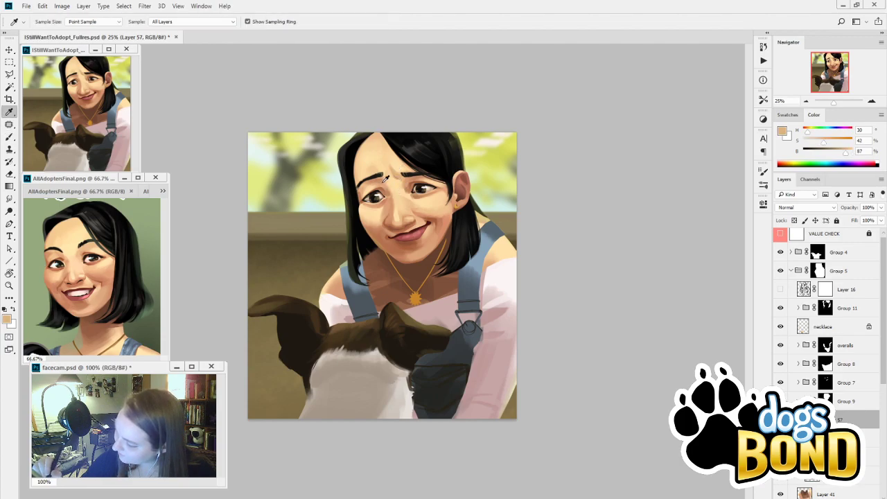
{"action": "left_click", "coordinate": [386, 179], "text": "alt"}
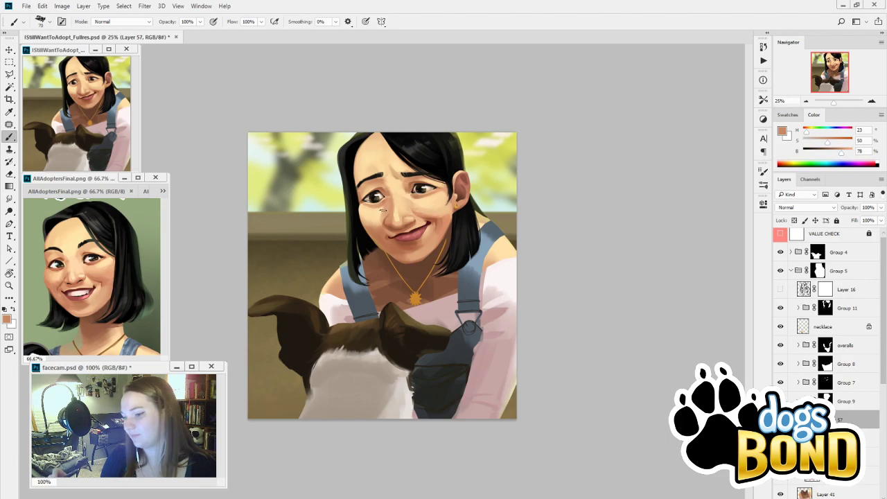
{"action": "left_click", "coordinate": [385, 178], "text": "alt"}
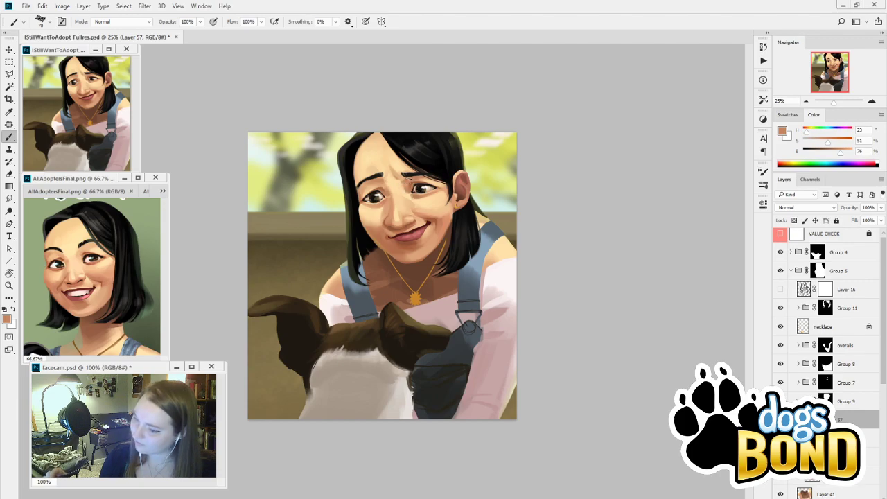
Blend sampled light and shadow skin tones around the nose bridge and the right eye's inner corner with 45–70 px brushes
{"action": "key", "text": "i"}
{"action": "left_click", "coordinate": [406, 175]}
{"action": "key", "text": "b"}
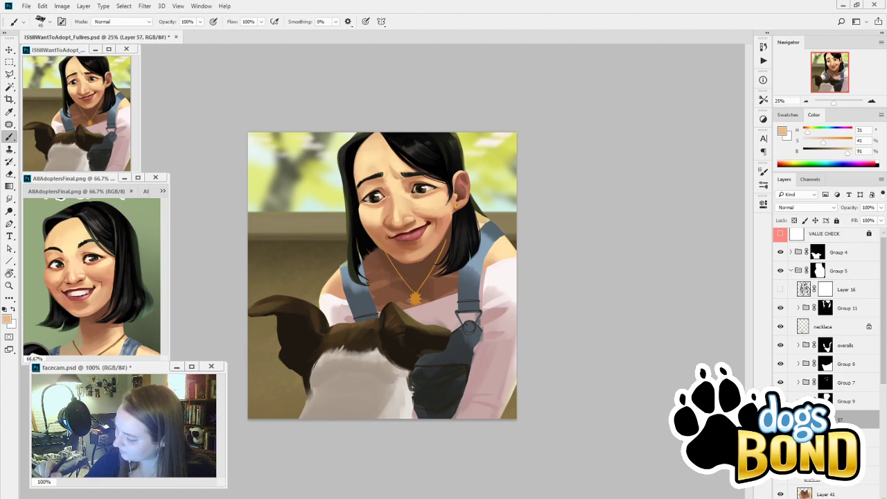
{"action": "key", "text": "alt"}
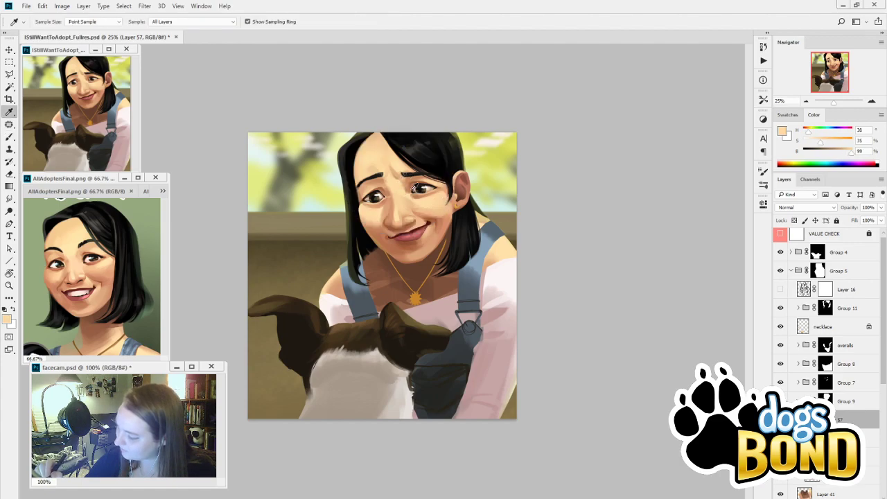
{"action": "left_click", "coordinate": [407, 187], "text": "alt"}
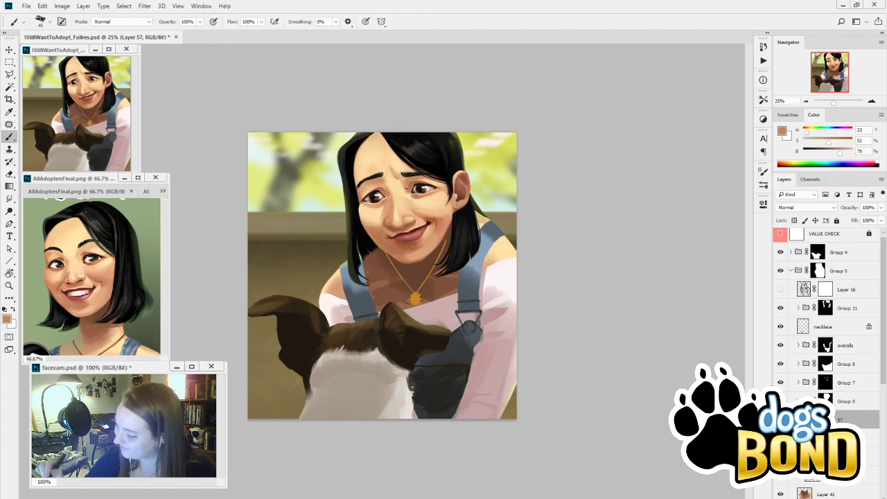
{"action": "left_click", "coordinate": [413, 191], "text": "alt"}
{"action": "left_click", "coordinate": [407, 193], "text": "alt"}
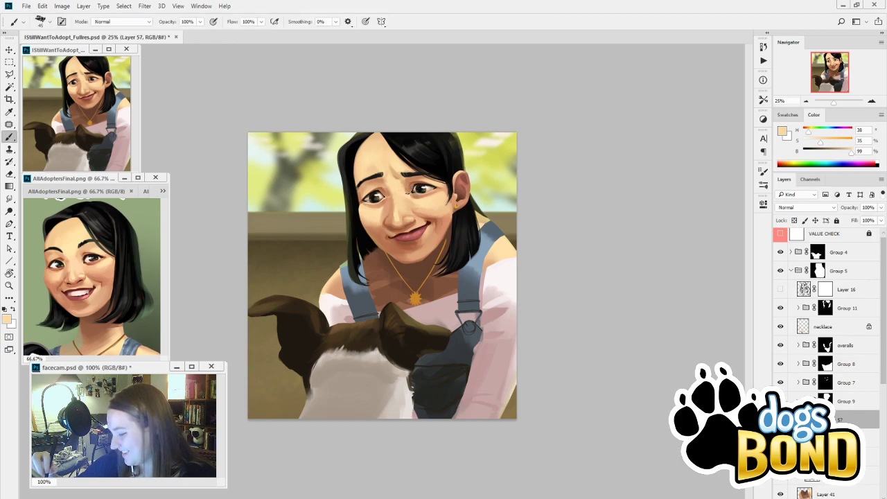
{"action": "left_click", "coordinate": [407, 195], "text": "alt"}
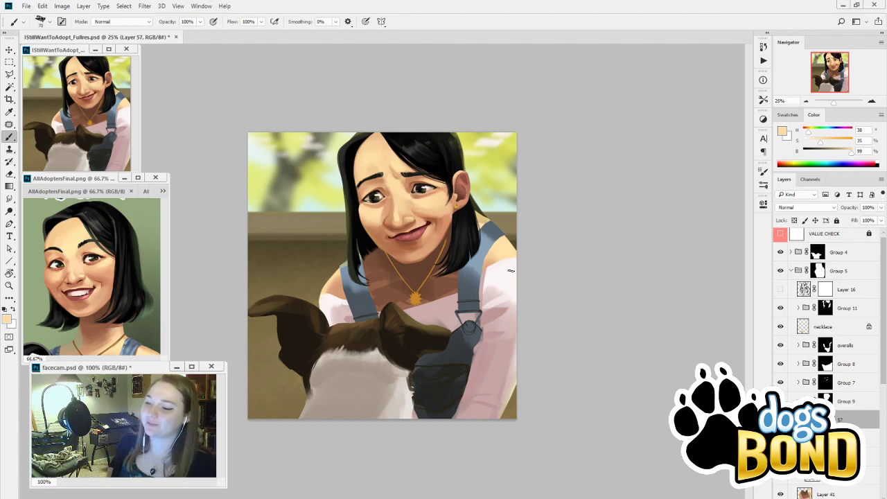
{"action": "left_click", "coordinate": [410, 187], "text": "alt"}
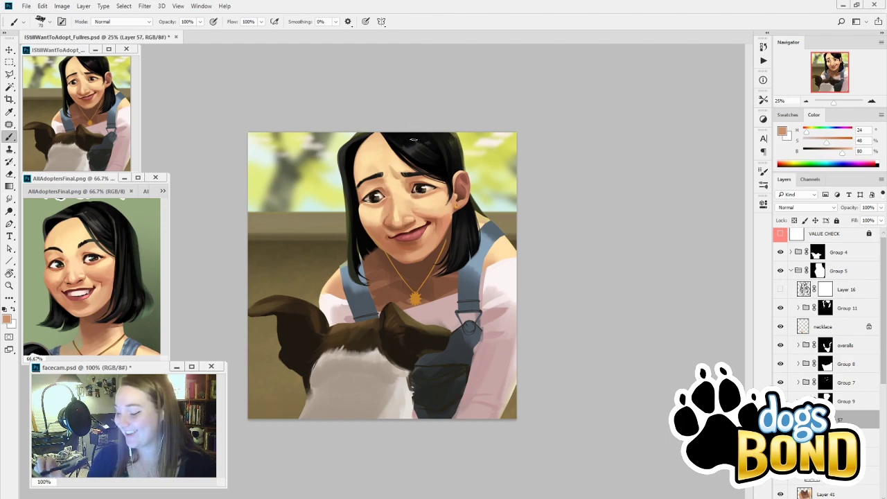
{"action": "key", "text": "alt"}
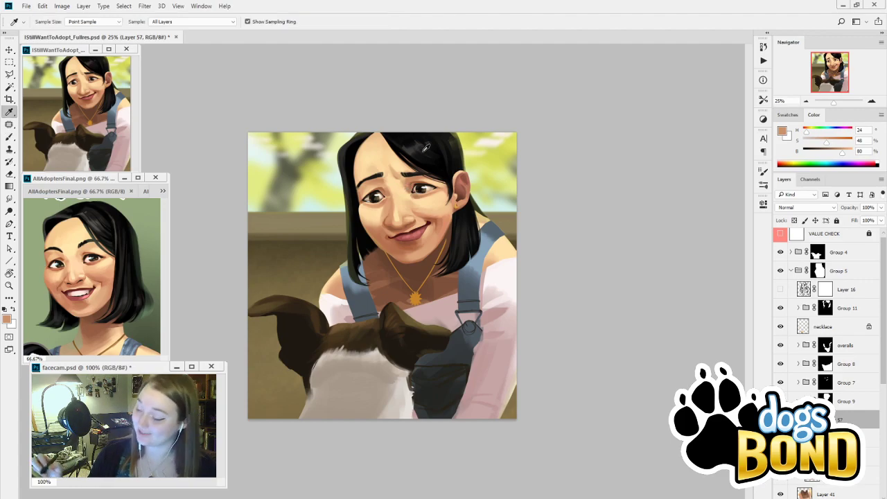
{"action": "left_click", "coordinate": [412, 180], "text": "alt"}
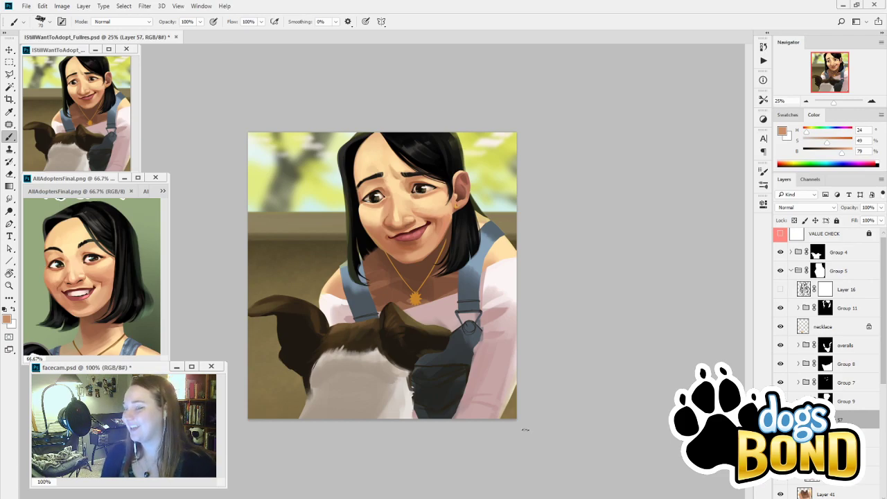
Toggle the latest change off and on, collapse Group 9 and compare the portrait with the group hidden and shown
{"action": "key", "text": "ctrl+z"}
{"action": "key", "text": "ctrl+z"}
{"action": "key", "text": "ctrl+z"}
{"action": "key", "text": "ctrl+z"}
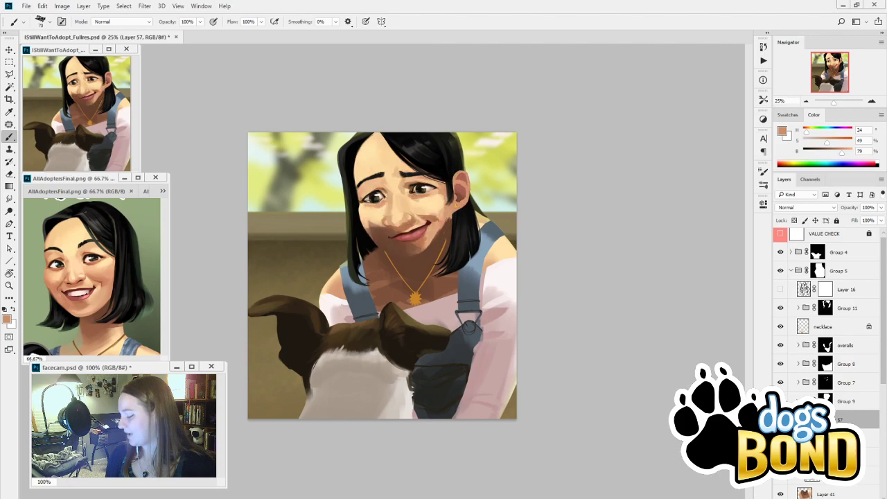
{"action": "left_click", "coordinate": [799, 401]}
{"action": "left_click", "coordinate": [781, 401]}
{"action": "left_click", "coordinate": [780, 401]}
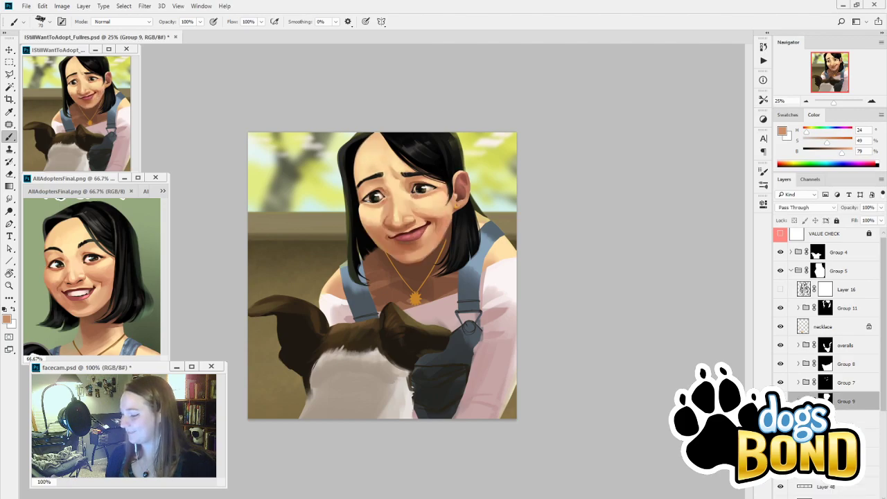
Select Layer 41, sample a dark brown, and toggle the layer off and on to compare the neck and chest
{"action": "left_click", "coordinate": [846, 419]}
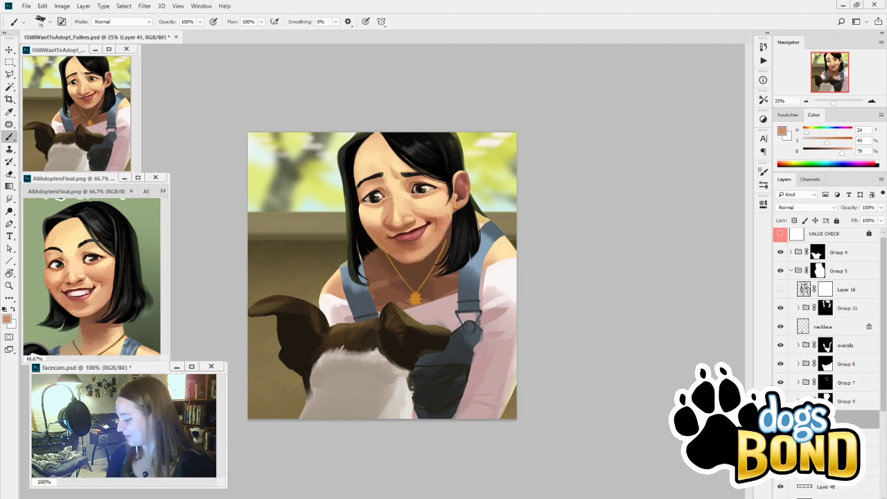
{"action": "left_click", "coordinate": [781, 419]}
{"action": "left_click", "coordinate": [781, 420]}
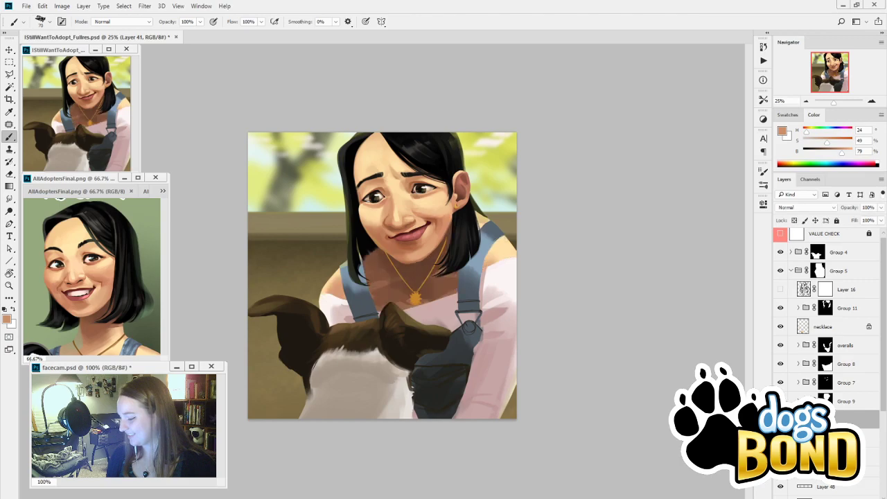
{"action": "left_click", "coordinate": [420, 267], "text": "alt"}
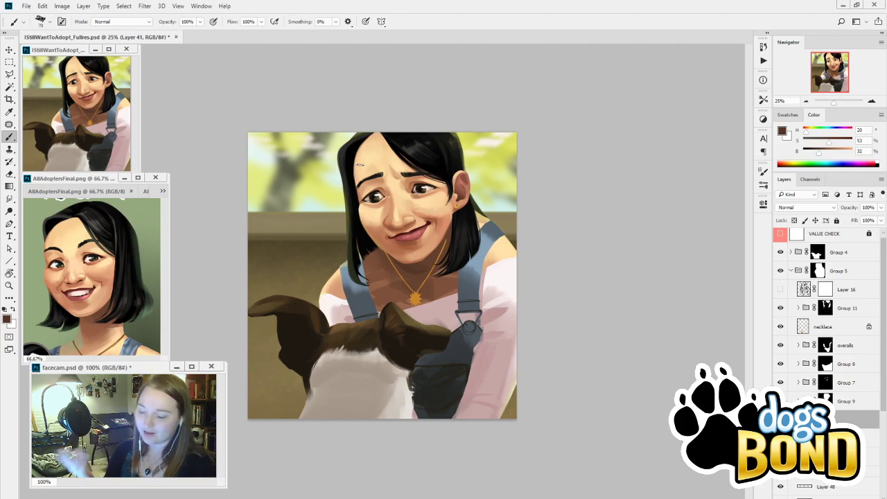
{"action": "key", "text": "ctrl+z"}
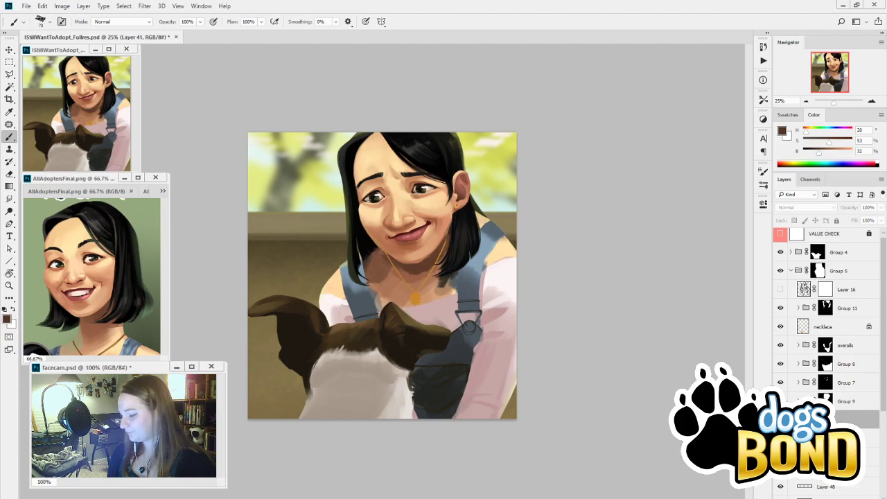
{"action": "key", "text": "ctrl+z"}
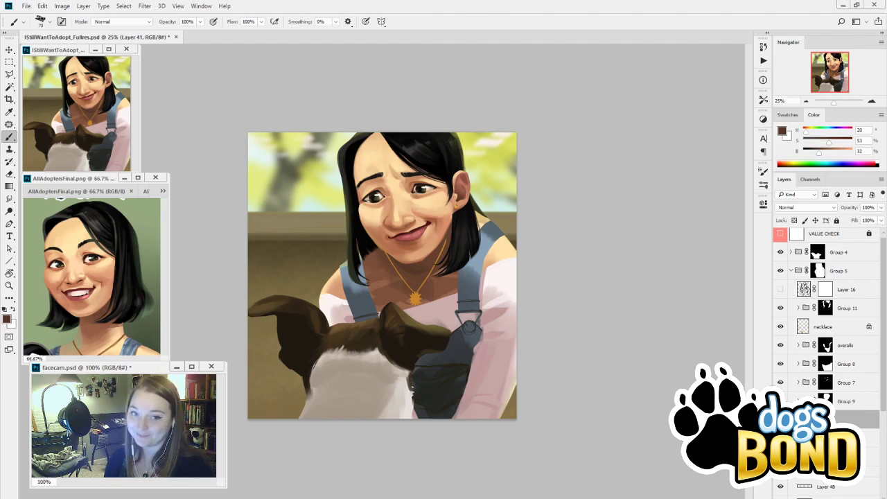
Undo the last two changes and touch up the neck and upper chest on Layer 41 with sampled brown skin tones
{"action": "key", "text": "ctrl+z"}
{"action": "key", "text": "ctrl+z"}
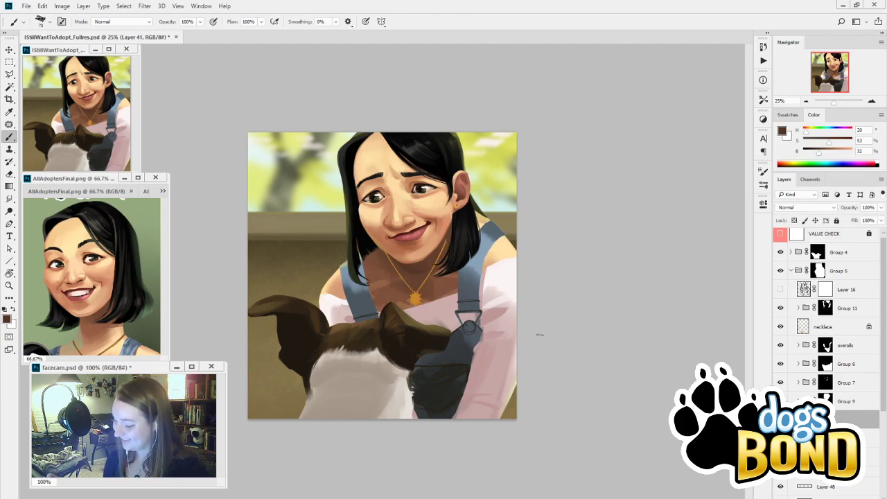
{"action": "left_click", "coordinate": [413, 270], "text": "alt"}
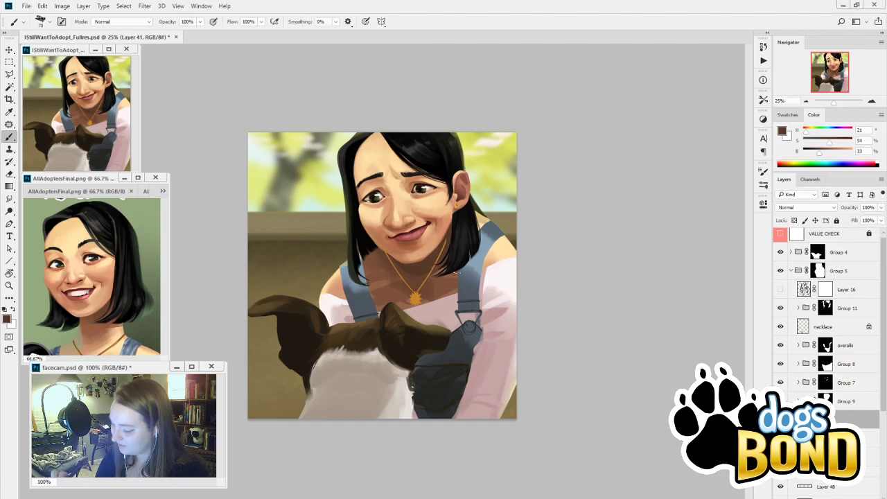
{"action": "left_click", "coordinate": [438, 248], "text": "alt"}
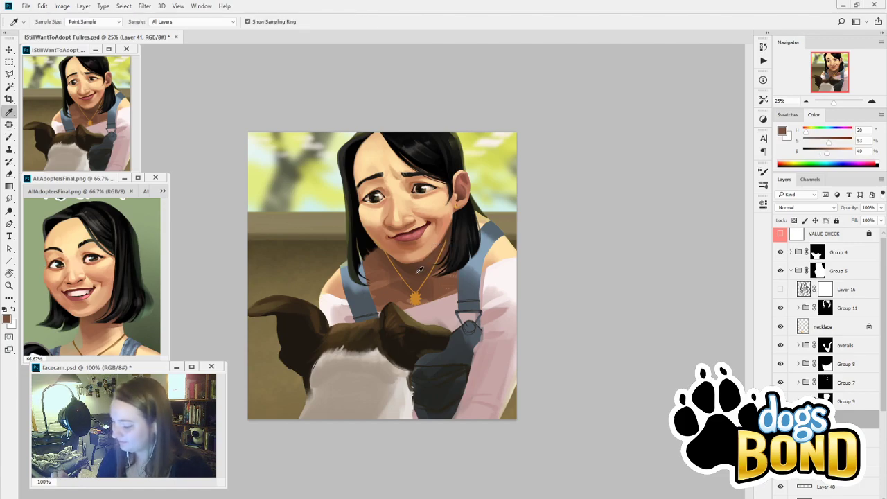
{"action": "left_click", "coordinate": [415, 267], "text": "alt"}
Try a stroke of sampled light shoulder skin tone on the neck beside the hair, and undo it
{"action": "left_click", "coordinate": [486, 216], "text": "alt"}
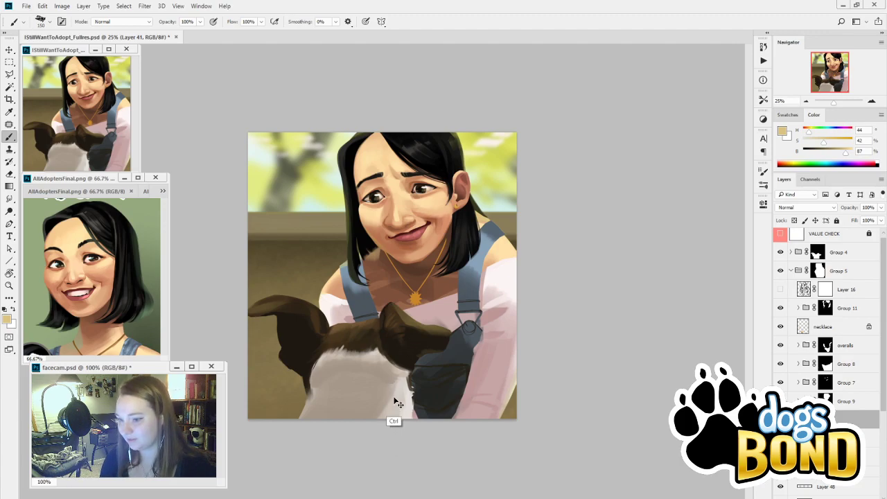
{"action": "key", "text": "i"}
{"action": "left_click", "coordinate": [338, 282], "text": "alt"}
{"action": "left_click_drag", "start_coordinate": [377, 251], "coordinate": [365, 272]}
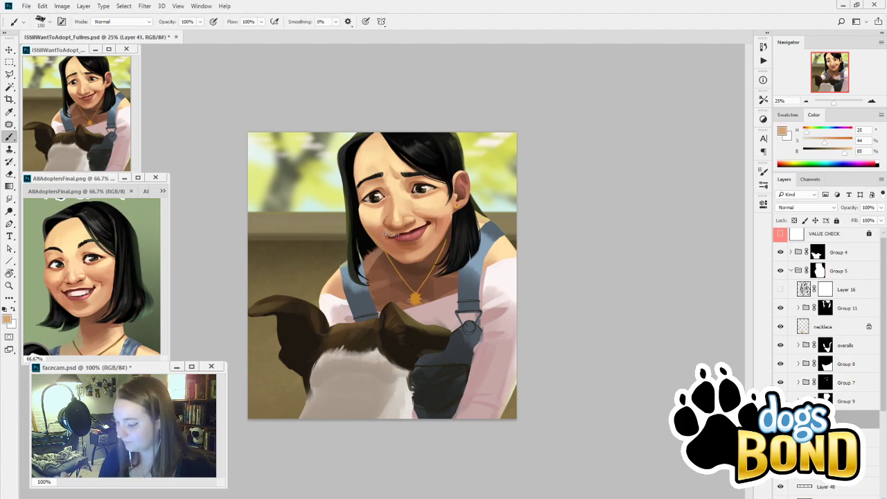
{"action": "key", "text": "ctrl+z"}
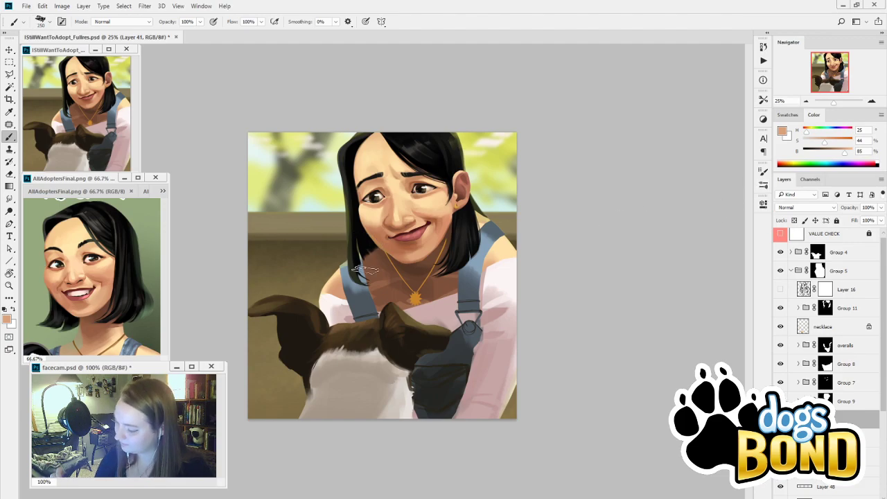
Open the brush tip settings and sample a warm brown skin tone for the neck with a 150 px brush
{"action": "left_click", "coordinate": [763, 170]}
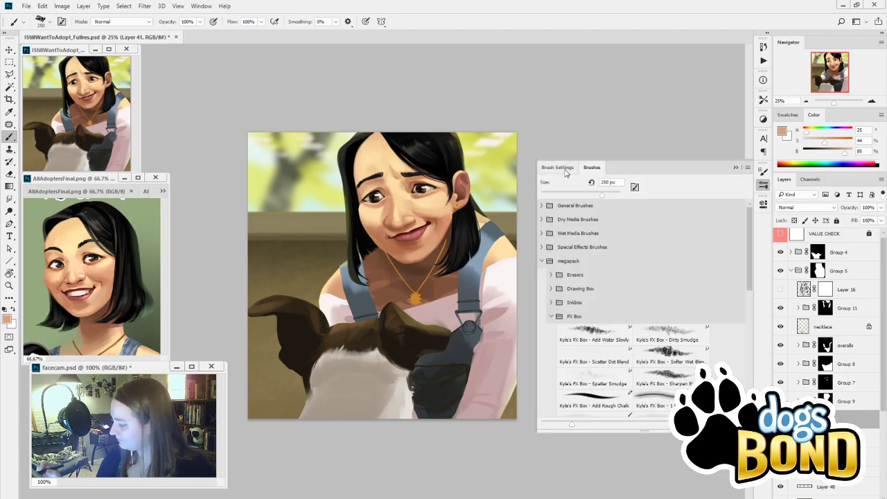
{"action": "key", "text": "bracketright"}
{"action": "key", "text": "bracketright"}
{"action": "key", "text": "bracketright"}
{"action": "key", "text": "bracketright"}
{"action": "key", "text": "bracketright"}
{"action": "key", "text": "bracketright"}
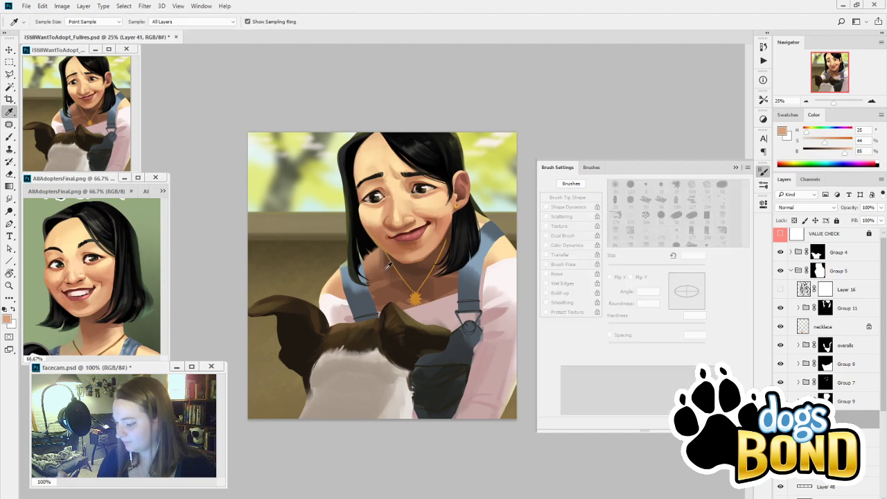
{"action": "left_click", "coordinate": [354, 194], "text": "alt"}
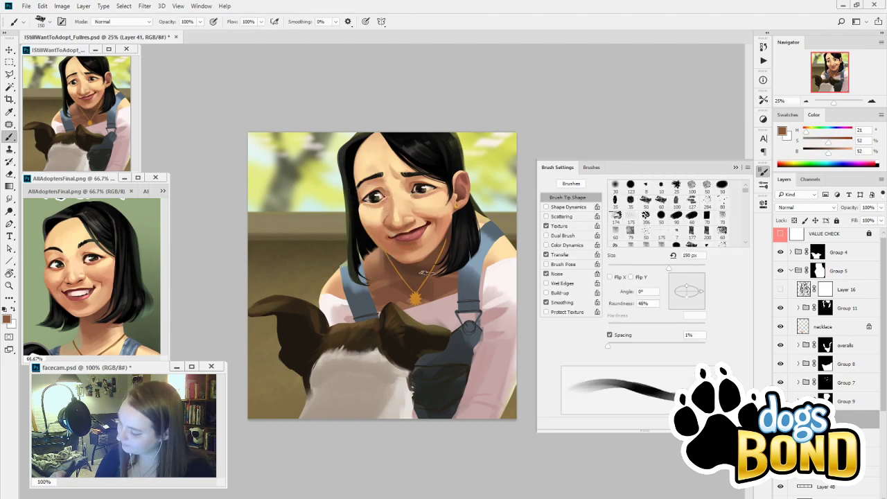
Blend the neck shading beside the left hair lock with sampled brown skin tones and a 200 px brush
{"action": "left_click", "coordinate": [496, 164], "text": "alt"}
{"action": "key", "text": "bracketright"}
{"action": "key", "text": "bracketright"}
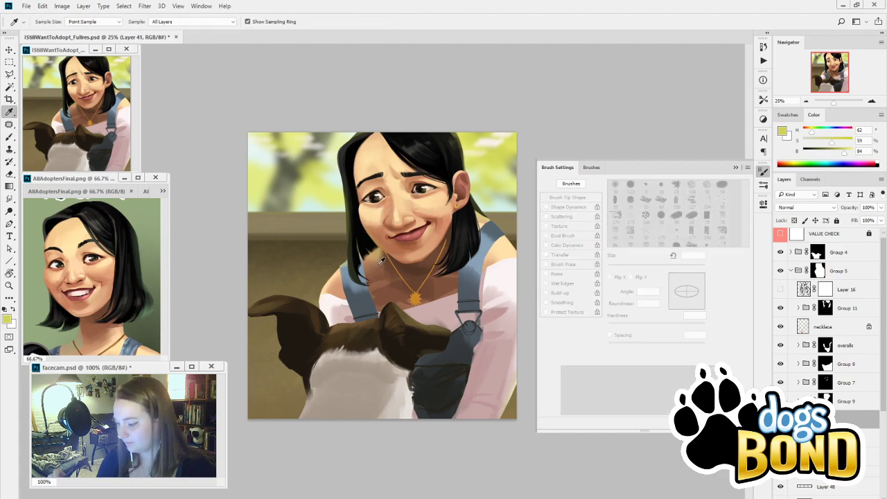
{"action": "left_click", "coordinate": [378, 257], "text": "alt"}
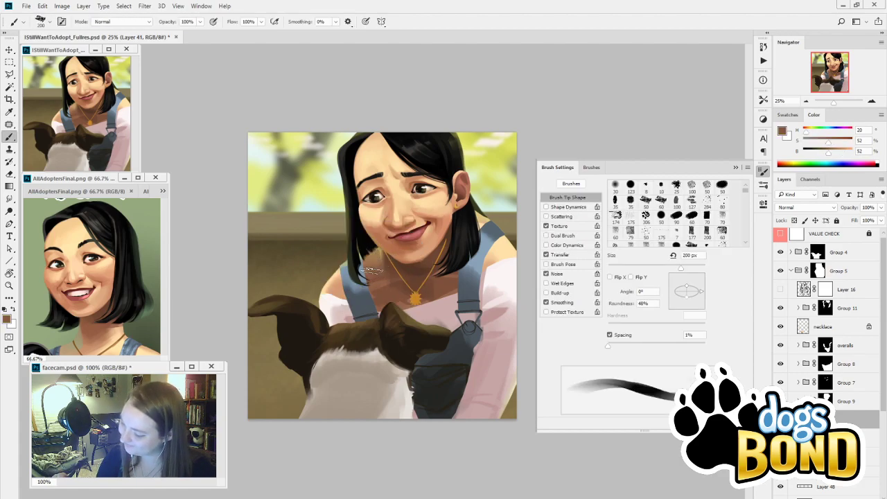
{"action": "left_click", "coordinate": [378, 236], "text": "alt"}
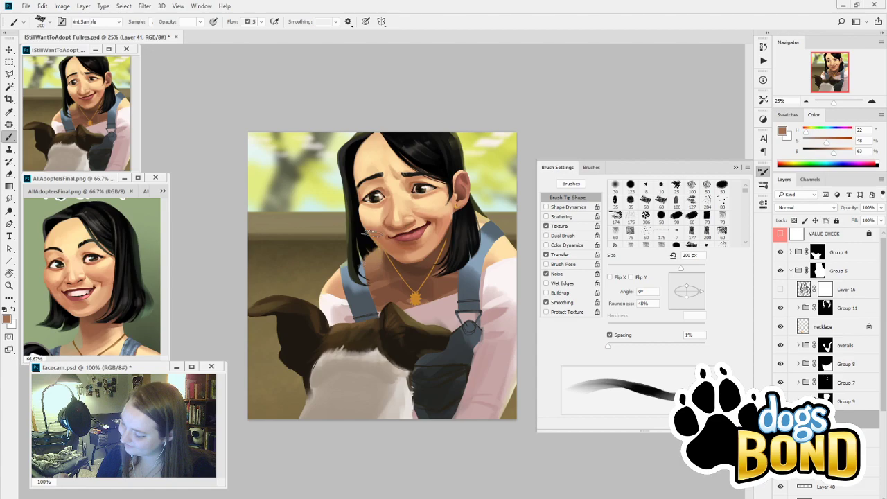
{"action": "left_click", "coordinate": [393, 268], "text": "alt"}
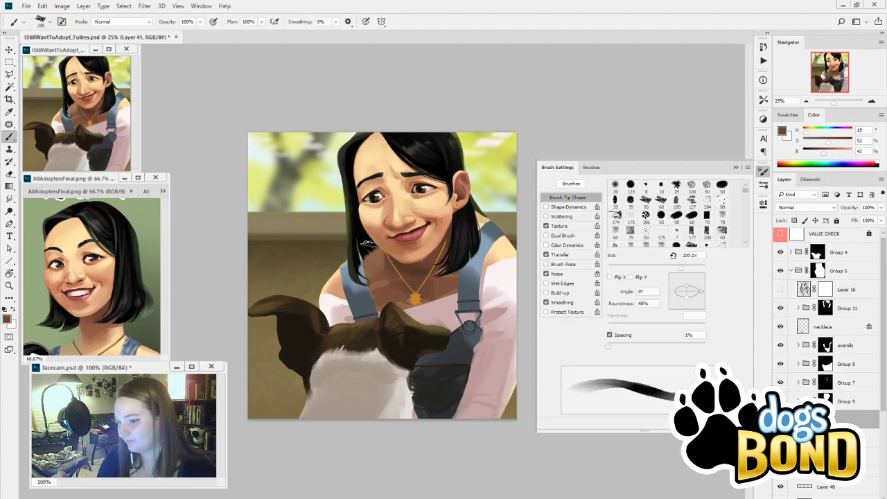
{"action": "mouse_move", "coordinate": [385, 271]}
{"action": "left_mouse_down"}
{"action": "mouse_move", "coordinate": [375, 255]}
{"action": "mouse_move", "coordinate": [376, 276]}
{"action": "left_mouse_up"}
Tint the neck's left edge with a sampled background yellow-green, and sample dark browns for its shadow with the brush enlarged to 600 px
{"action": "left_click", "coordinate": [489, 145], "text": "alt"}
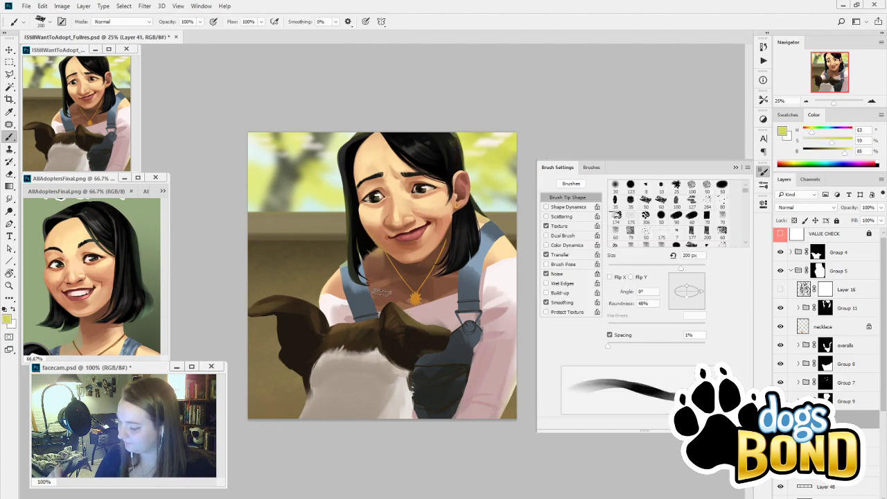
{"action": "left_click_drag", "start_coordinate": [381, 290], "coordinate": [370, 243]}
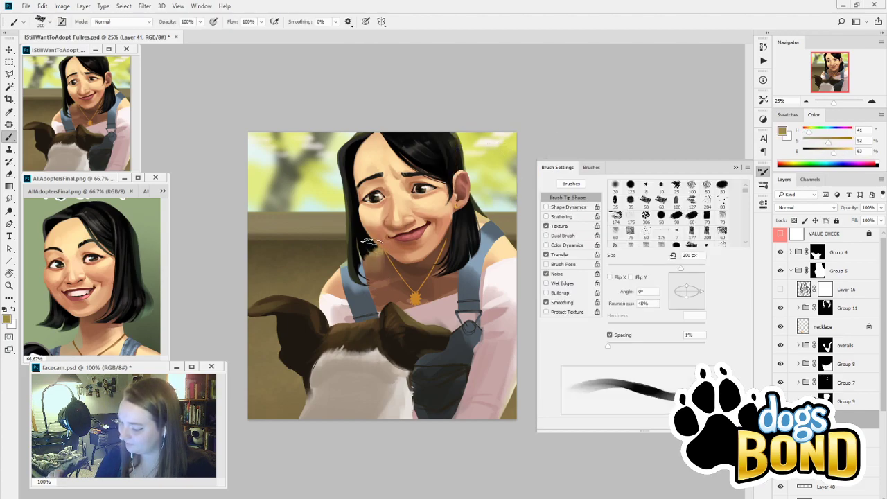
{"action": "left_click", "coordinate": [393, 268], "text": "alt"}
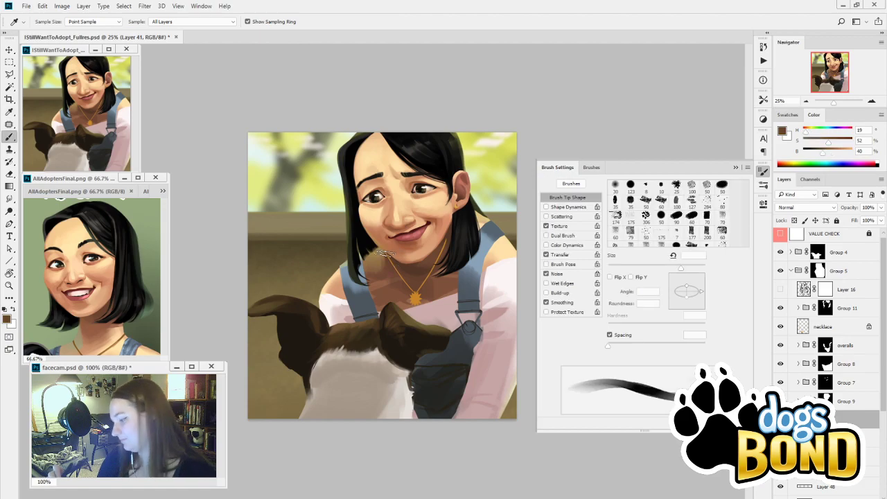
{"action": "key", "text": "bracketright"}
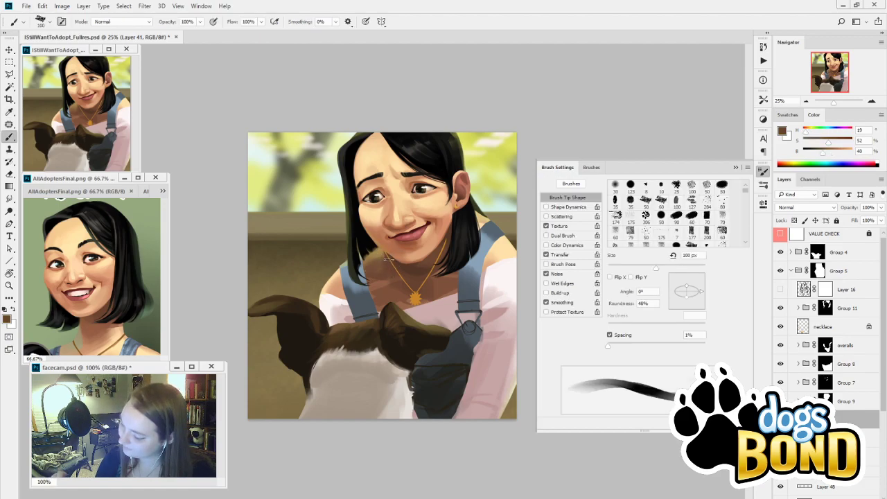
{"action": "key", "text": "bracketright"}
{"action": "key", "text": "bracketright"}
{"action": "key", "text": "bracketright"}
{"action": "key", "text": "bracketright"}
{"action": "key", "text": "bracketright"}
{"action": "key", "text": "bracketright"}
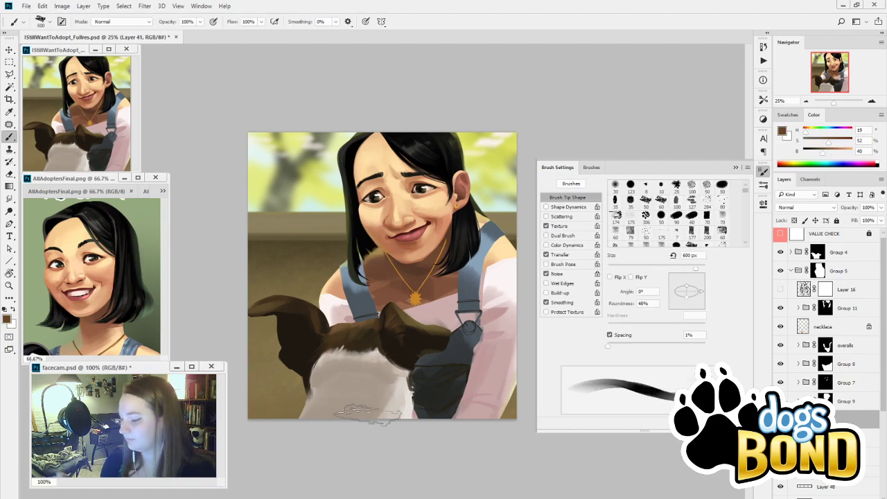
{"action": "left_click", "coordinate": [367, 287], "text": "alt"}
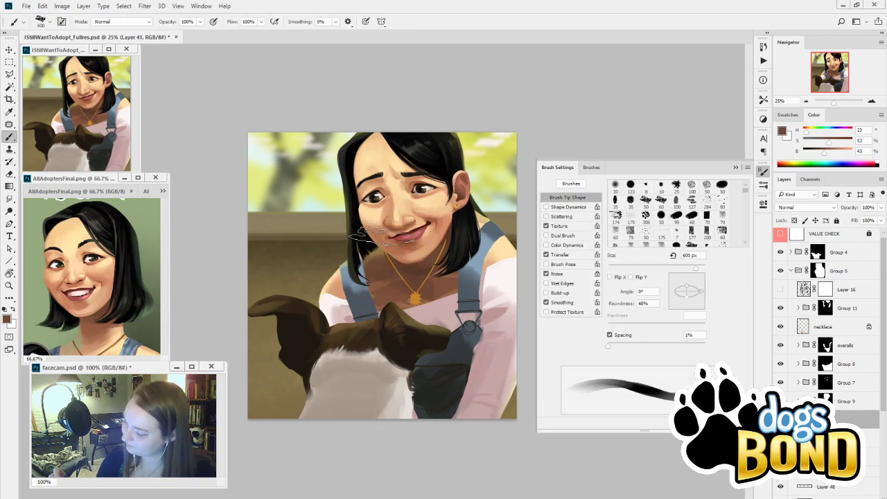
Sample the background green and the left shoulder's peach and orange skin tones for shading that shoulder with 175–600 px brushes
{"action": "left_click", "coordinate": [484, 165], "text": "alt"}
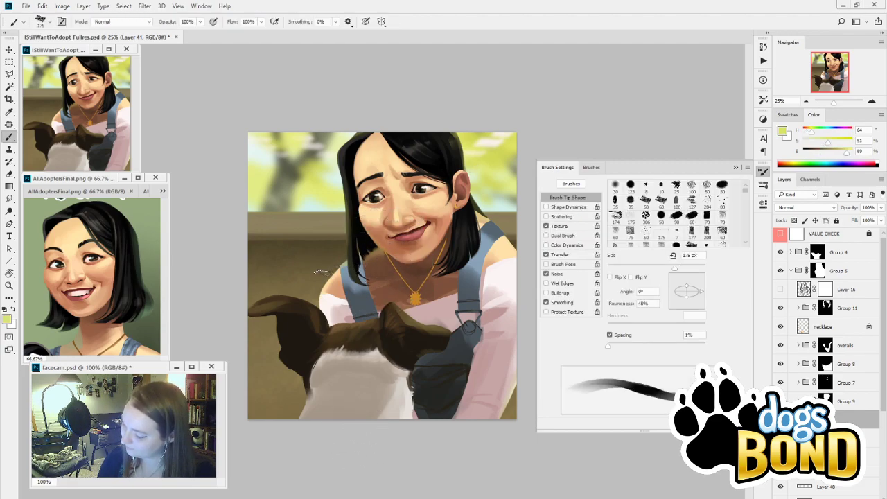
{"action": "left_click", "coordinate": [328, 286], "text": "alt"}
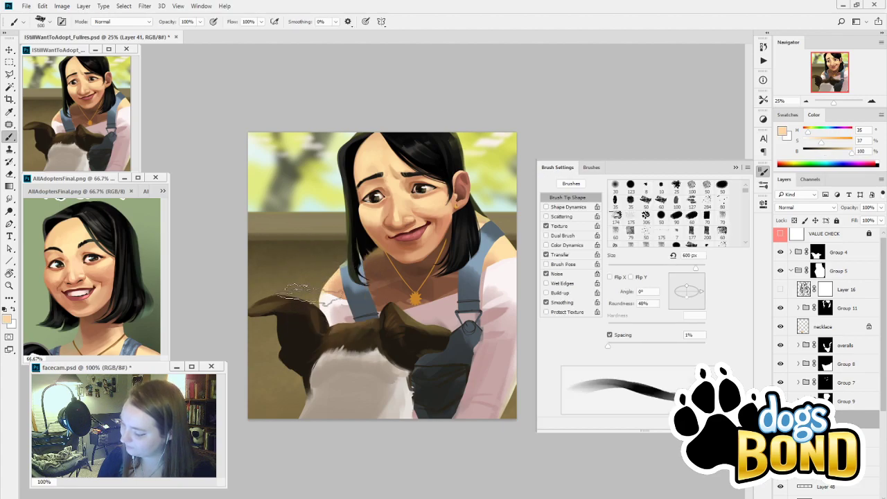
{"action": "key", "text": "alt"}
{"action": "left_click", "coordinate": [344, 289], "text": "alt"}
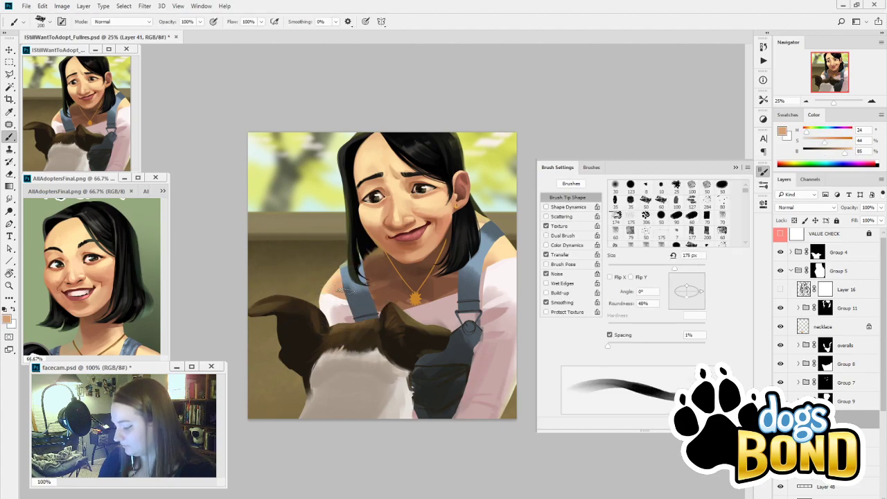
Rotate the brush tip to an angle of -58° and enlarge the brush to 300 px
{"action": "key", "text": "bracketright"}
{"action": "key", "text": "bracketright"}
{"action": "key", "text": "bracketright"}
{"action": "key", "text": "bracketright"}
{"action": "key", "text": "bracketright"}
{"action": "left_click_drag", "start_coordinate": [701, 292], "coordinate": [694, 304]}
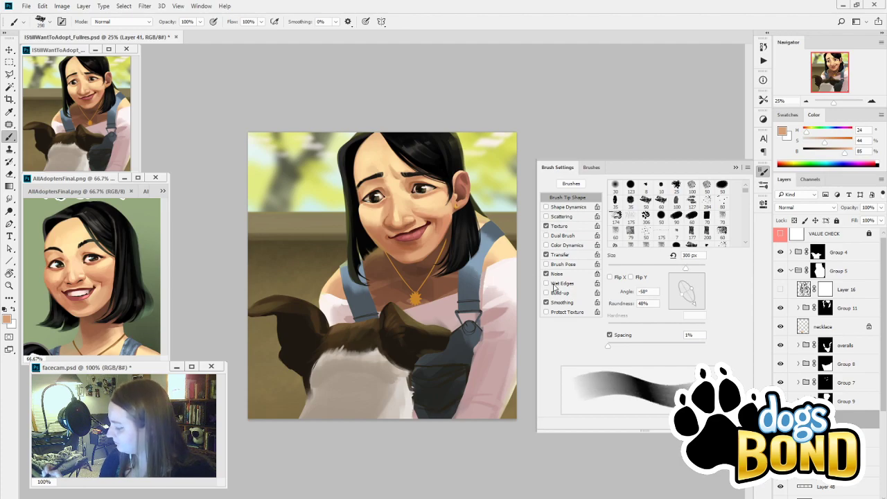
{"action": "key", "text": "bracketright"}
{"action": "key", "text": "bracketright"}
{"action": "key", "text": "bracketright"}
{"action": "key", "text": "bracketright"}
{"action": "key", "text": "bracketright"}
{"action": "key", "text": "alt"}
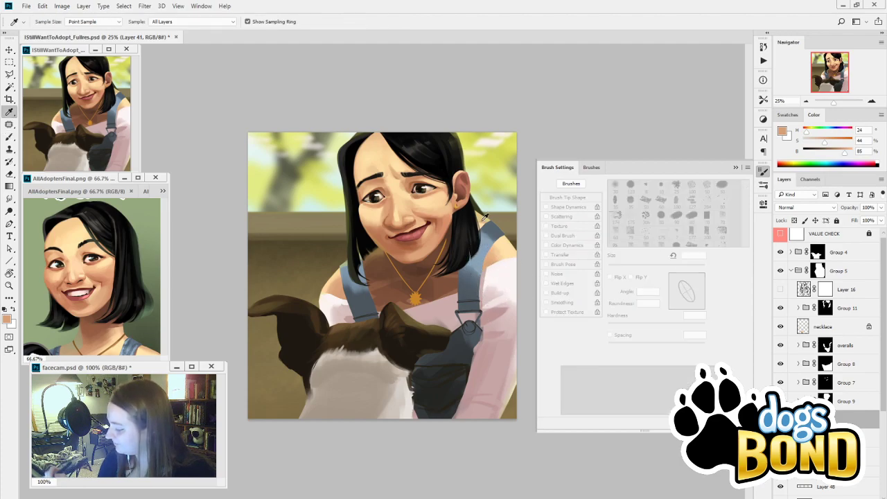
Refine the right shoulder's light and edge with sampled peach skin and yellow-green background tones using a 90 px brush
{"action": "left_click", "coordinate": [480, 223], "text": "alt"}
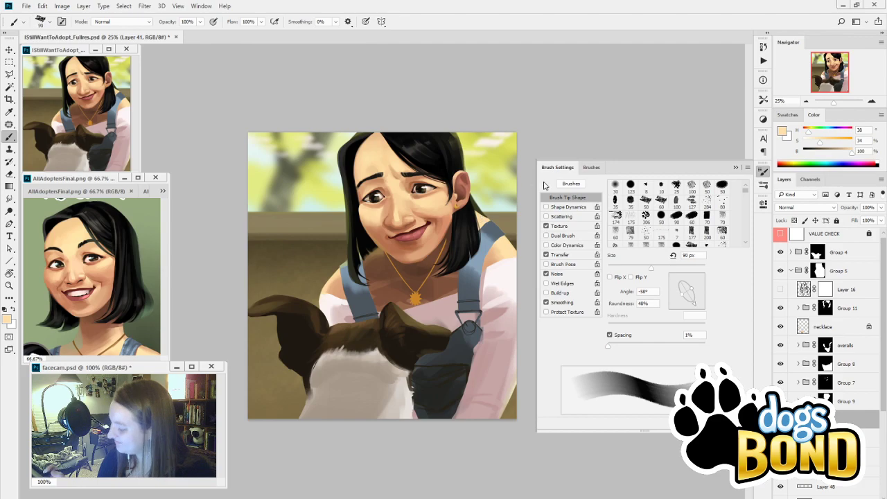
{"action": "left_click", "coordinate": [505, 179], "text": "alt"}
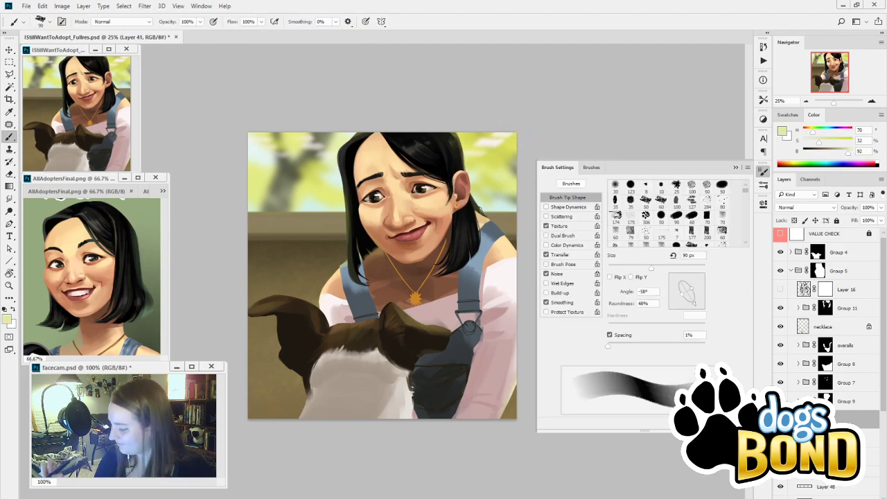
{"action": "left_click", "coordinate": [490, 213], "text": "alt"}
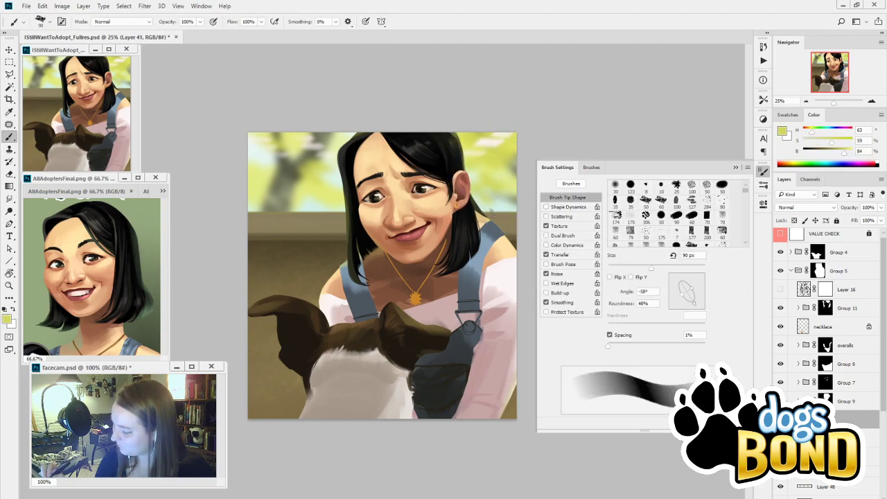
{"action": "left_click", "coordinate": [509, 241], "text": "alt"}
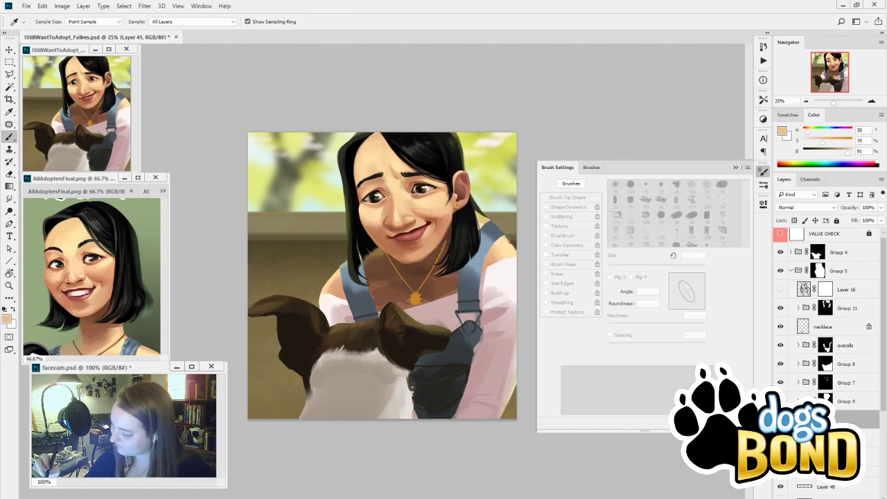
{"action": "left_click", "coordinate": [506, 252], "text": "alt"}
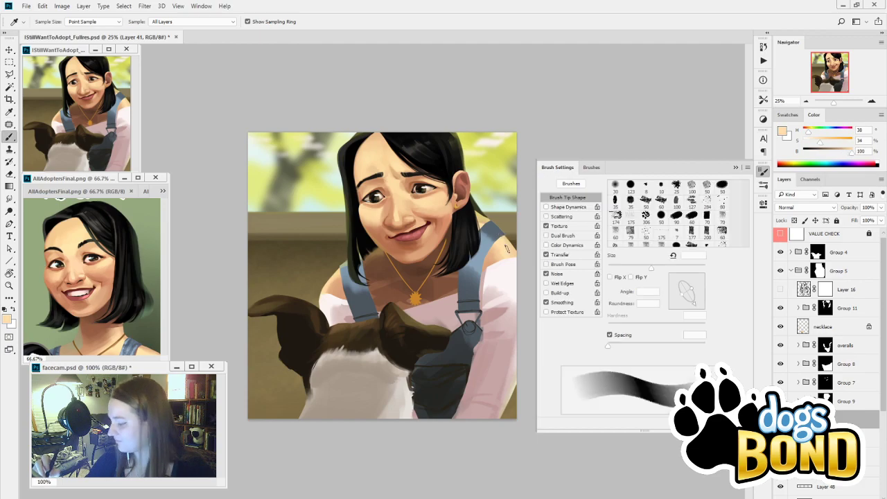
{"action": "left_click", "coordinate": [501, 148], "text": "alt"}
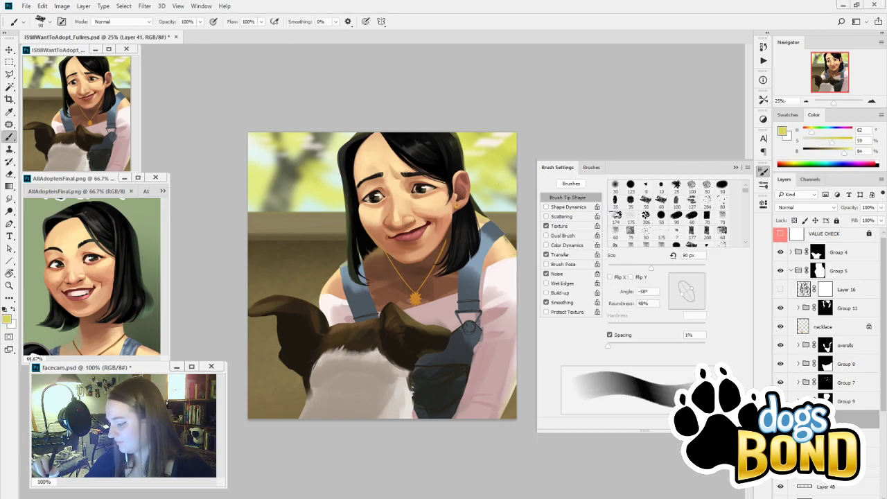
Soften the chest shading around the necklace pendant with sampled browns and 250–400 px brushes
{"action": "left_click", "coordinate": [385, 299], "text": "alt"}
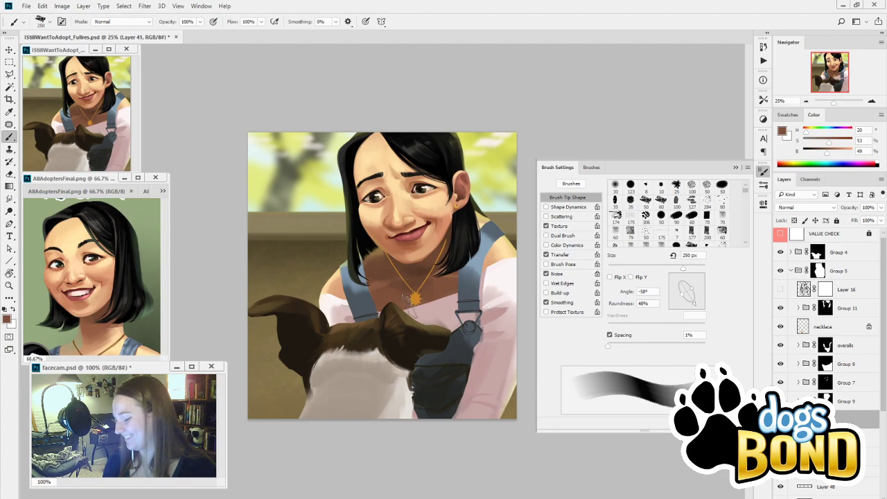
{"action": "left_click", "coordinate": [407, 293], "text": "alt"}
{"action": "key", "text": "bracketright"}
{"action": "key", "text": "bracketright"}
{"action": "key", "text": "bracketright"}
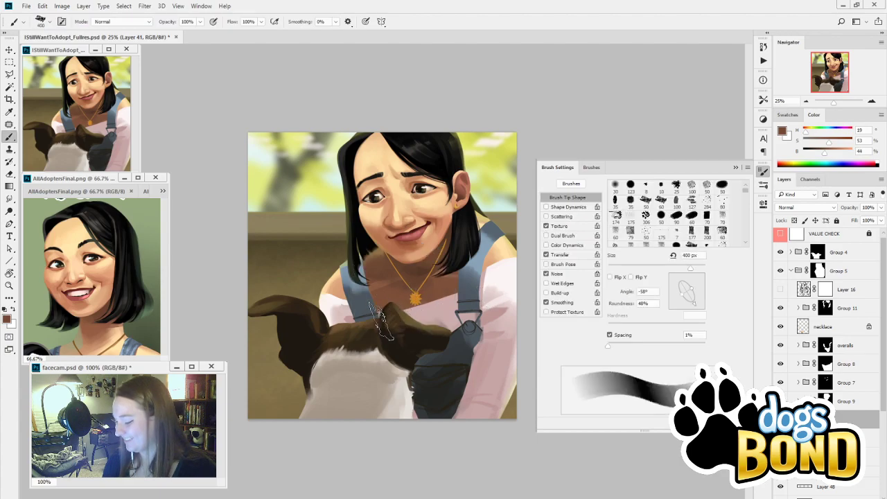
{"action": "key", "text": "alt"}
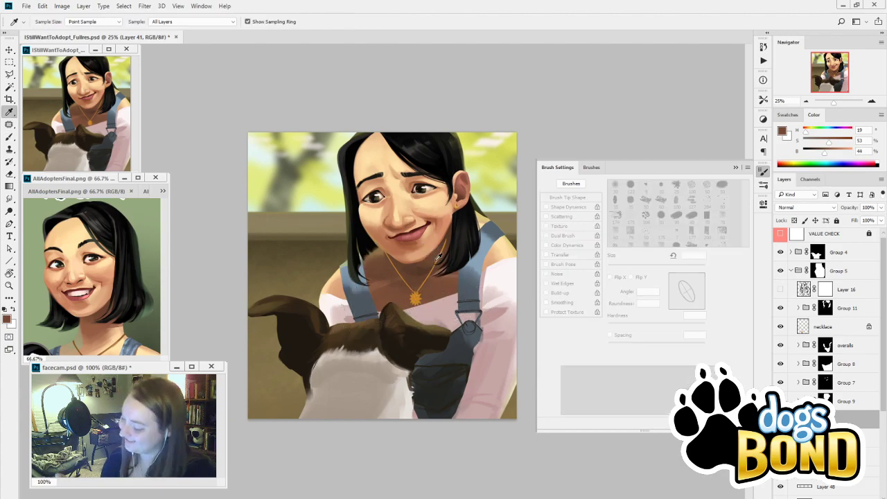
Blend the chest shading around the necklace chain with sampled browns using 40–70 px brushes
{"action": "left_click", "coordinate": [455, 271], "text": "alt"}
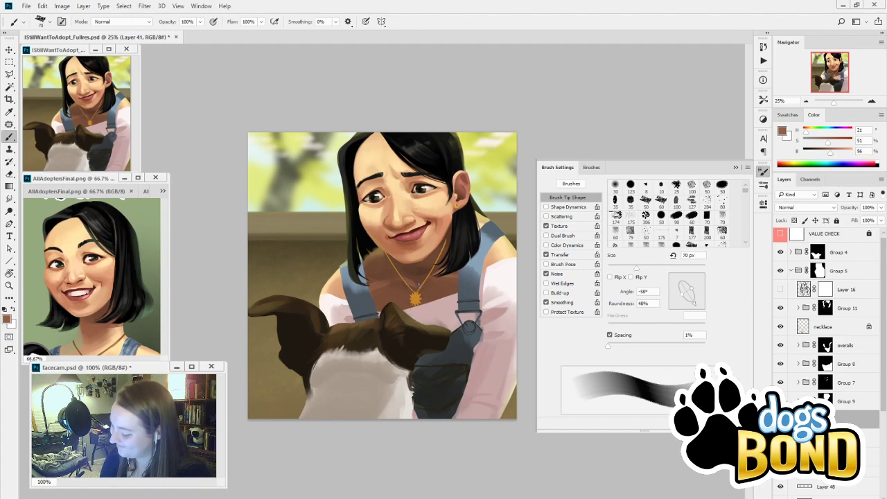
{"action": "key", "text": "["}
{"action": "key", "text": "["}
{"action": "key", "text": "["}
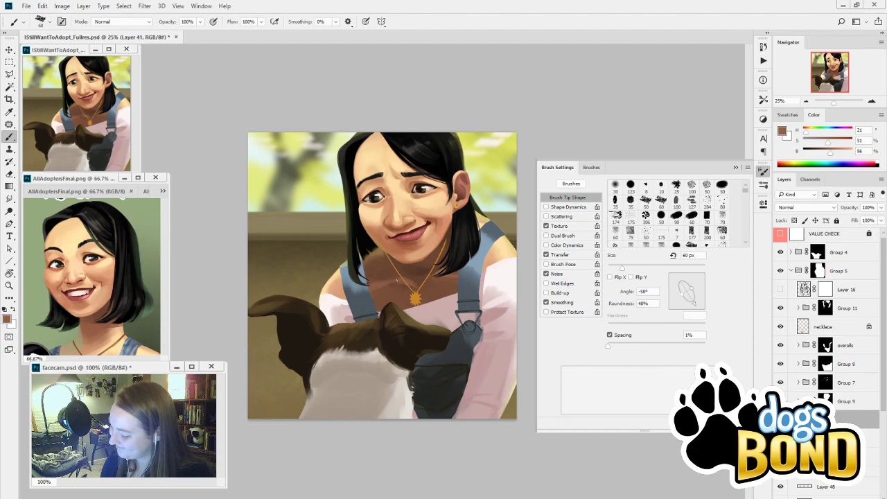
{"action": "left_click", "coordinate": [403, 279], "text": "alt"}
{"action": "key", "text": "bracketright"}
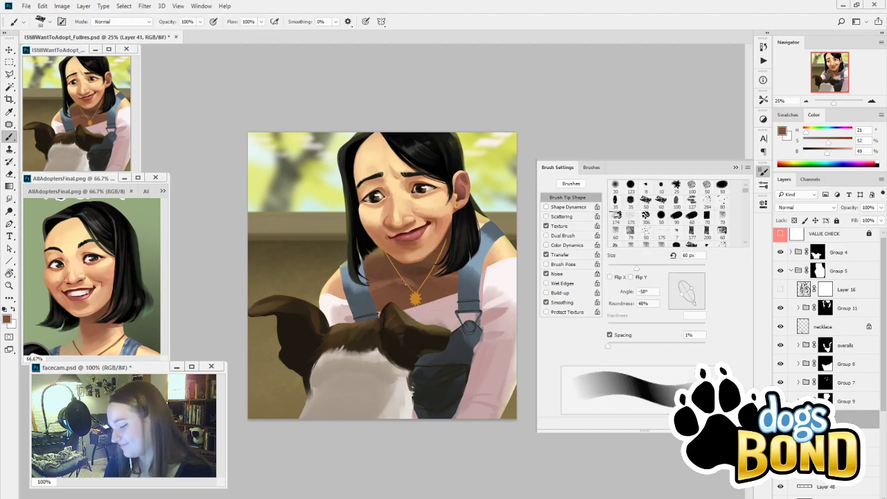
{"action": "key", "text": "alt"}
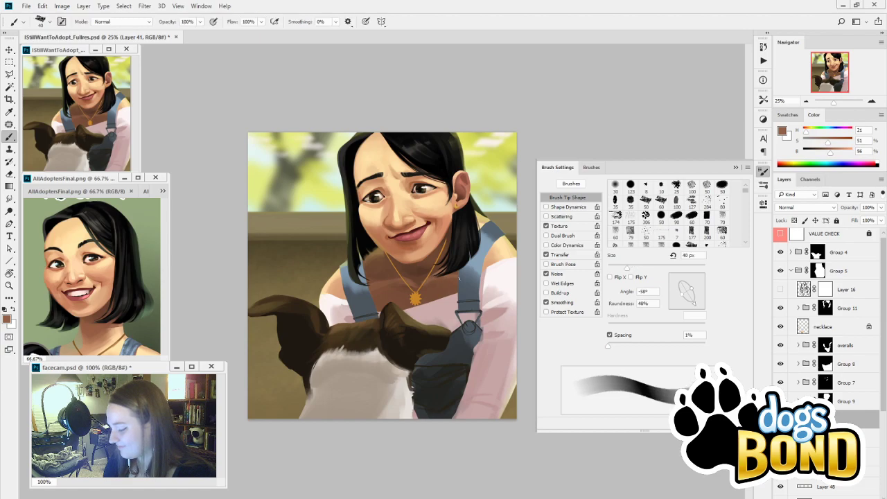
{"action": "left_click", "coordinate": [426, 275], "text": "alt"}
{"action": "key", "text": "bracketright"}
{"action": "key", "text": "bracketright"}
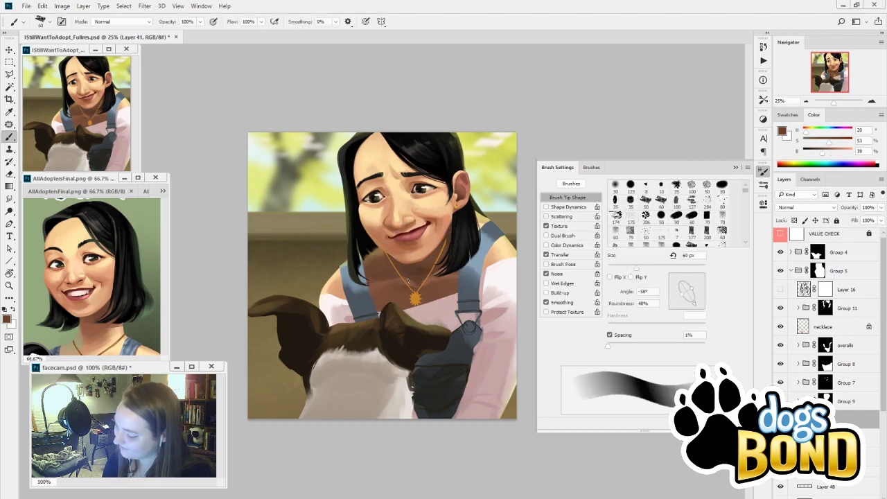
Brush peach skin tones sampled from the shoulders over the chest below the neck with a 600 px brush
{"action": "left_click", "coordinate": [487, 260], "text": "alt"}
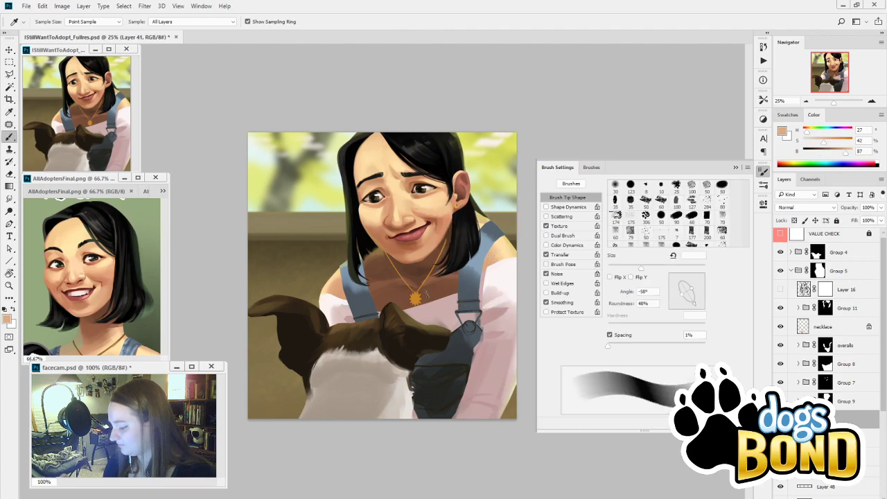
{"action": "key", "text": "bracketright"}
{"action": "key", "text": "bracketright"}
{"action": "key", "text": "bracketright"}
{"action": "key", "text": "bracketright"}
{"action": "key", "text": "bracketright"}
{"action": "key", "text": "bracketright"}
{"action": "key", "text": "bracketright"}
{"action": "key", "text": "bracketright"}
{"action": "key", "text": "bracketright"}
{"action": "key", "text": "bracketright"}
{"action": "key", "text": "bracketright"}
{"action": "key", "text": "bracketright"}
{"action": "left_click_drag", "start_coordinate": [415, 309], "coordinate": [532, 251]}
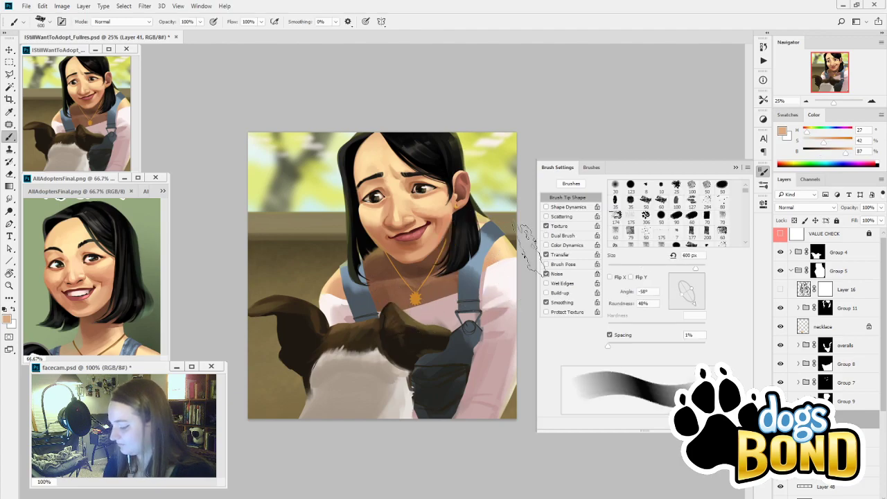
{"action": "key", "text": "ctrl+z"}
{"action": "left_click", "coordinate": [326, 284], "text": "alt"}
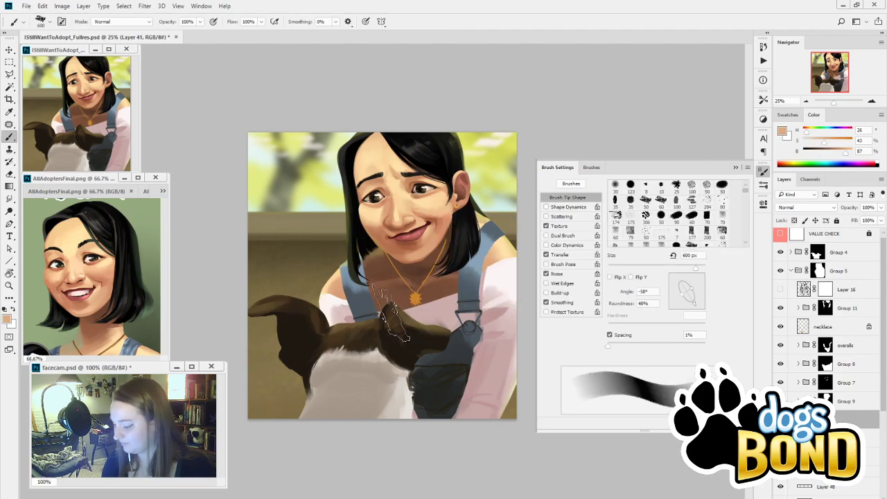
{"action": "mouse_move", "coordinate": [395, 288]}
{"action": "left_mouse_down"}
{"action": "mouse_move", "coordinate": [410, 326]}
{"action": "mouse_move", "coordinate": [402, 312]}
{"action": "left_mouse_up"}
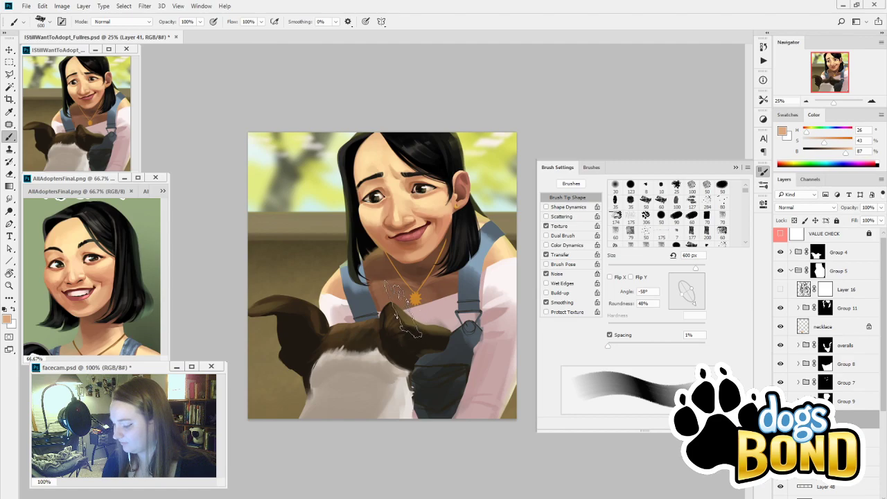
{"action": "left_click", "coordinate": [411, 247], "text": "alt"}
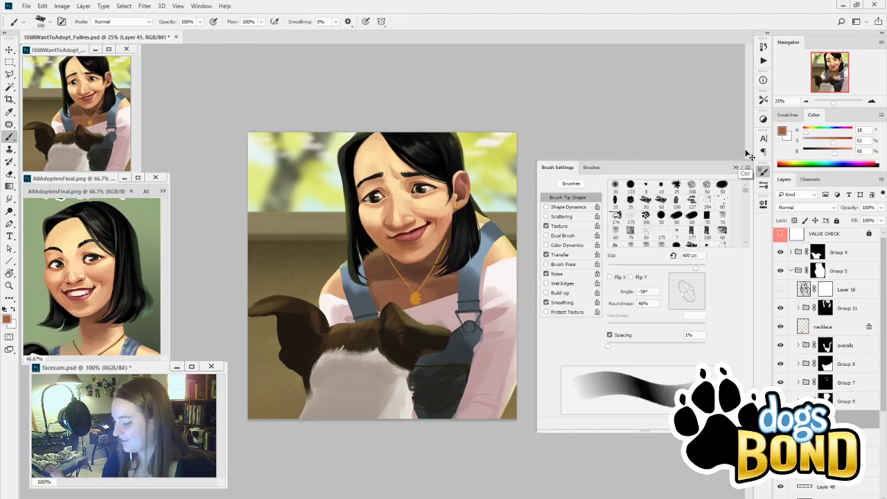
Open the edit history and switch between the last brush strokes to compare the chest before and after
{"action": "left_click", "coordinate": [763, 170]}
{"action": "left_click", "coordinate": [763, 47]}
{"action": "left_click", "coordinate": [651, 224]}
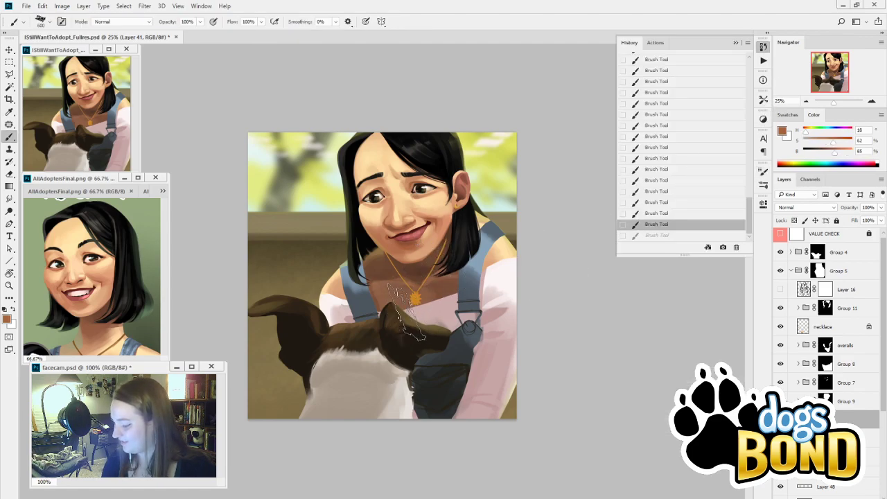
{"action": "left_click", "coordinate": [659, 213]}
{"action": "key", "text": "ctrl+shift+z"}
{"action": "key", "text": "ctrl+shift+z"}
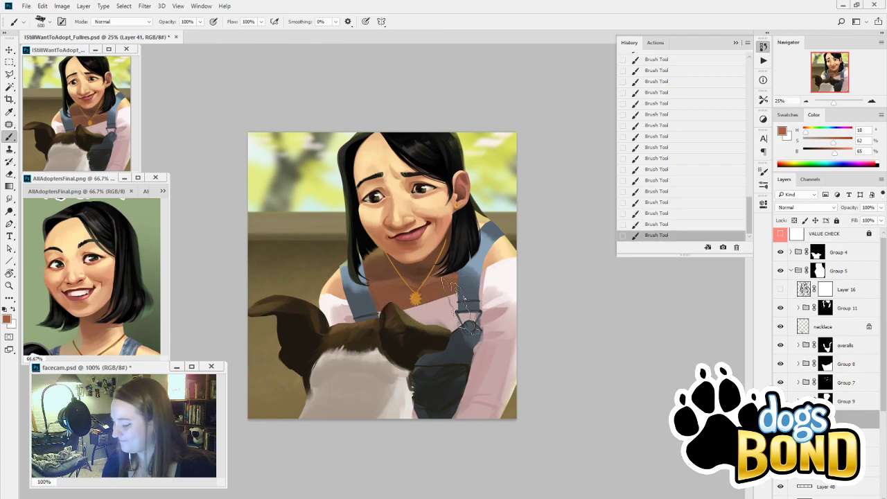
{"action": "key", "text": "ctrl+alt+z"}
{"action": "key", "text": "ctrl+shift+z"}
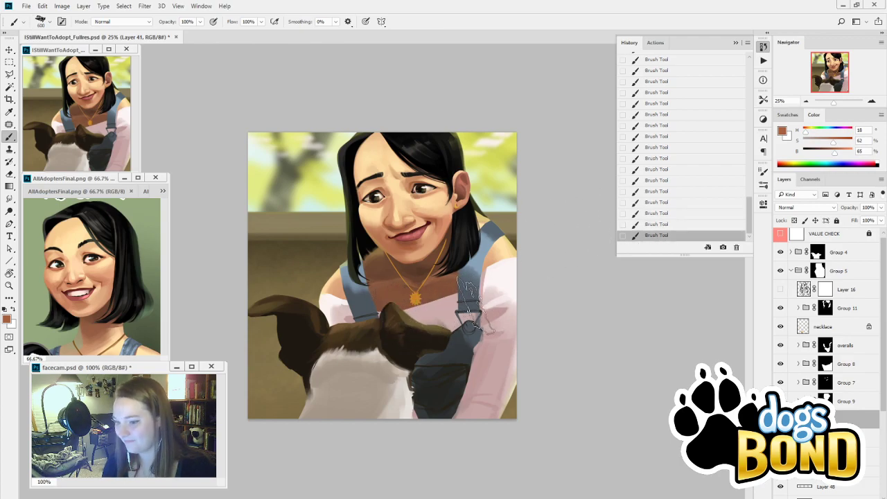
{"action": "key", "text": "ctrl+alt+z"}
{"action": "key", "text": "ctrl+shift+z"}
Refine the neck shadow under the chin and around the necklace with sampled browns using 200 px and 80 px brushes
{"action": "left_click", "coordinate": [433, 279], "text": "alt"}
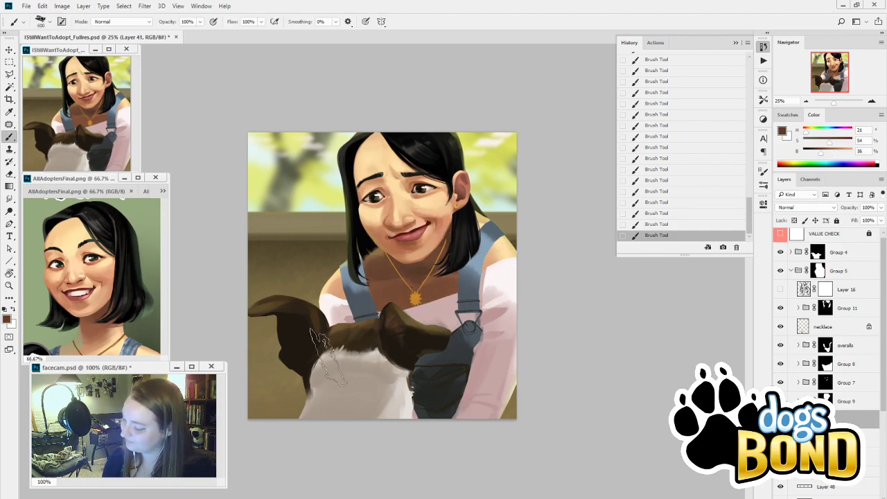
{"action": "key", "text": "i"}
{"action": "left_click_drag", "start_coordinate": [820, 154], "coordinate": [817, 154]}
{"action": "key", "text": "b"}
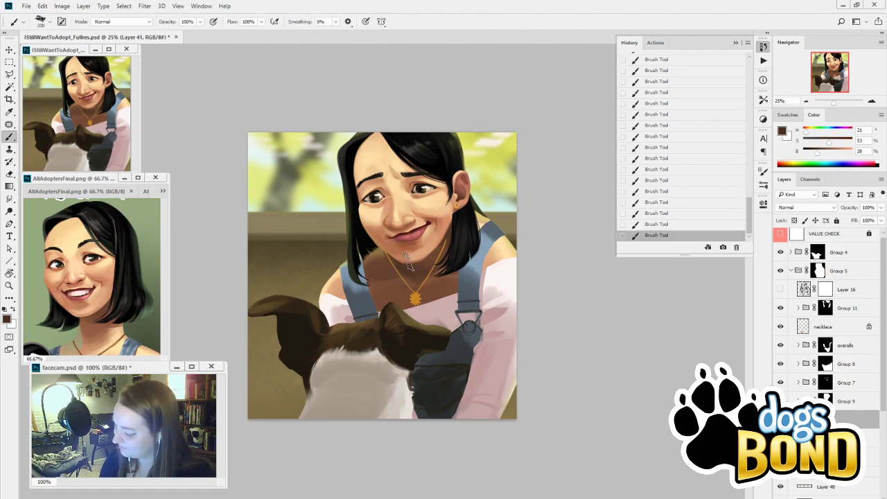
{"action": "key", "text": "i"}
{"action": "key", "text": "b"}
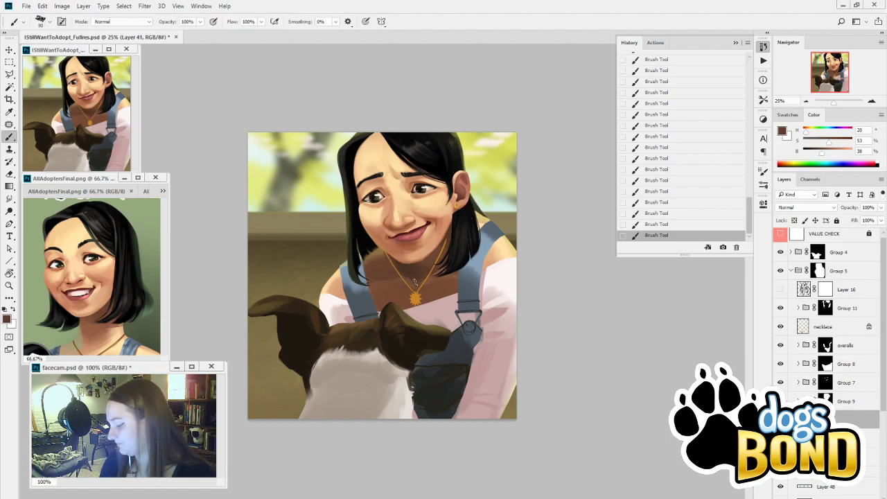
{"action": "left_click", "coordinate": [398, 263], "text": "alt"}
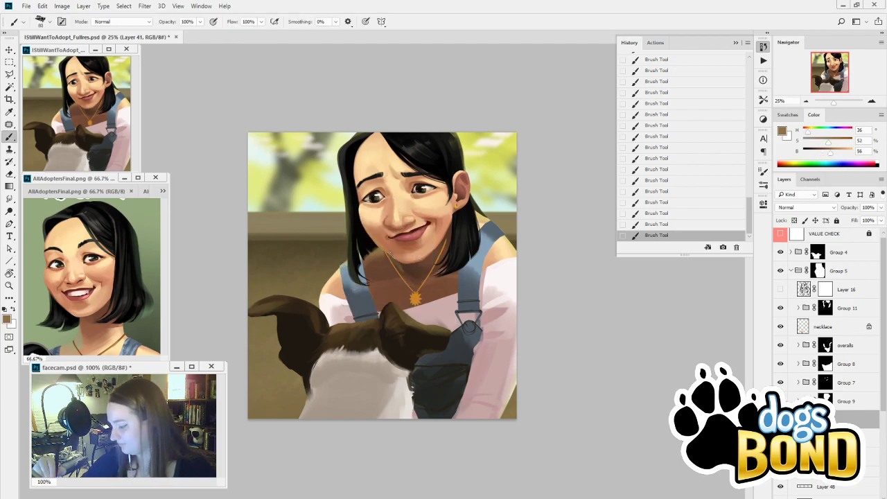
{"action": "left_click_drag", "start_coordinate": [400, 256], "coordinate": [392, 262]}
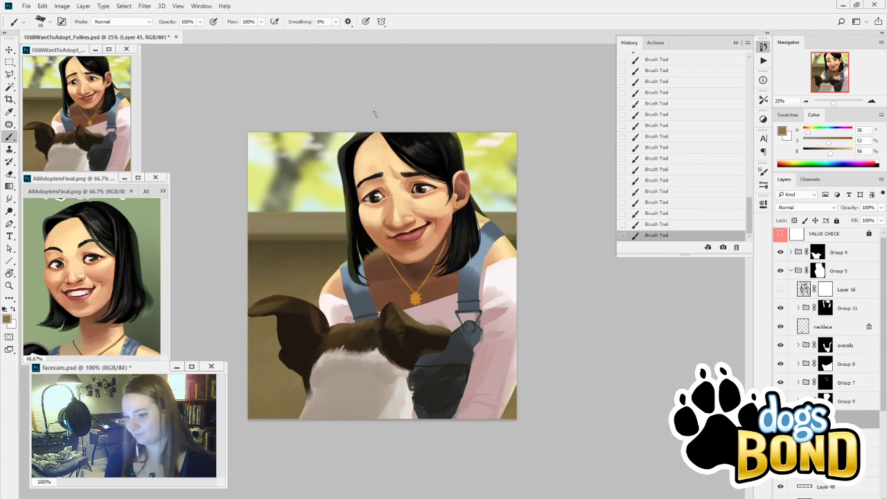
Sample shoulder peach and chest brown, rotate the brush tip to -22° and enlarge the brush to 900 px
{"action": "left_click", "coordinate": [496, 262], "text": "alt"}
{"action": "key", "text": "bracketright"}
{"action": "key", "text": "bracketright"}
{"action": "key", "text": "bracketright"}
{"action": "key", "text": "bracketright"}
{"action": "key", "text": "bracketright"}
{"action": "key", "text": "bracketright"}
{"action": "left_click", "coordinate": [763, 186]}
{"action": "left_click", "coordinate": [557, 167]}
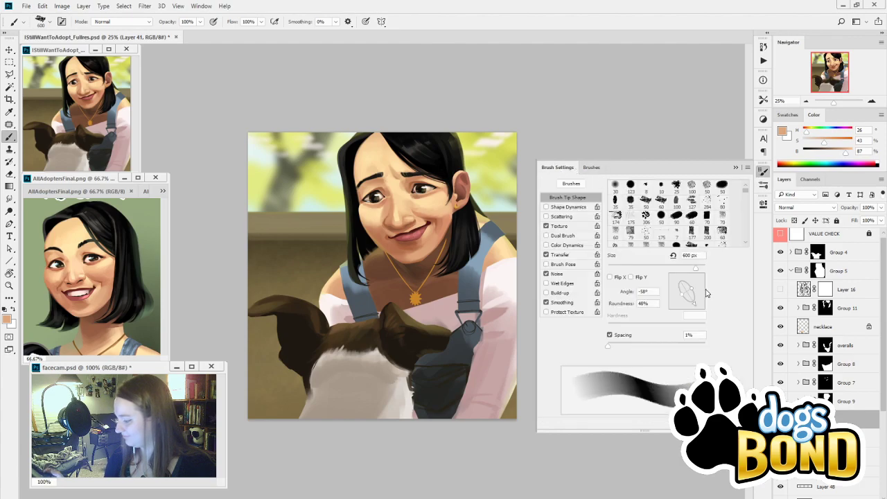
{"action": "left_click_drag", "start_coordinate": [696, 304], "coordinate": [705, 299]}
{"action": "left_click", "coordinate": [389, 287], "text": "alt"}
{"action": "key", "text": "bracketright"}
{"action": "key", "text": "bracketright"}
{"action": "key", "text": "bracketright"}
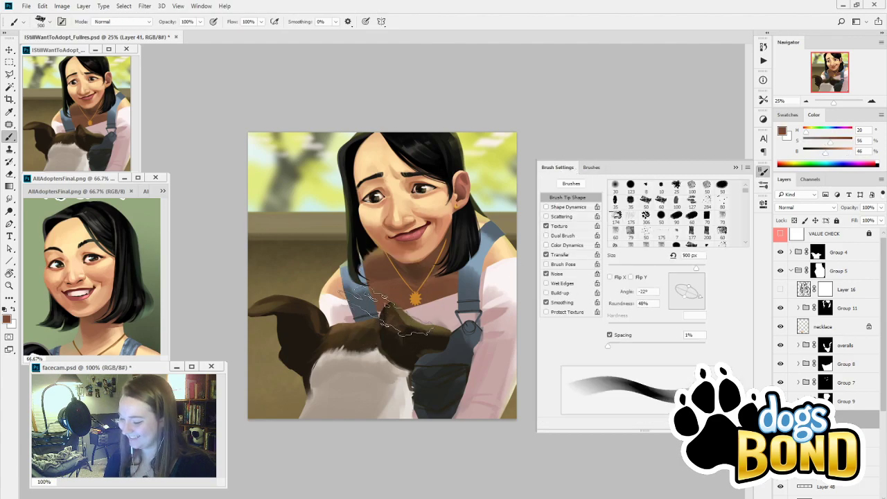
Hide the overalls group and blend the exposed shoulder and chest with sampled peach and orange tones using the 900 px brush
{"action": "left_click", "coordinate": [781, 346]}
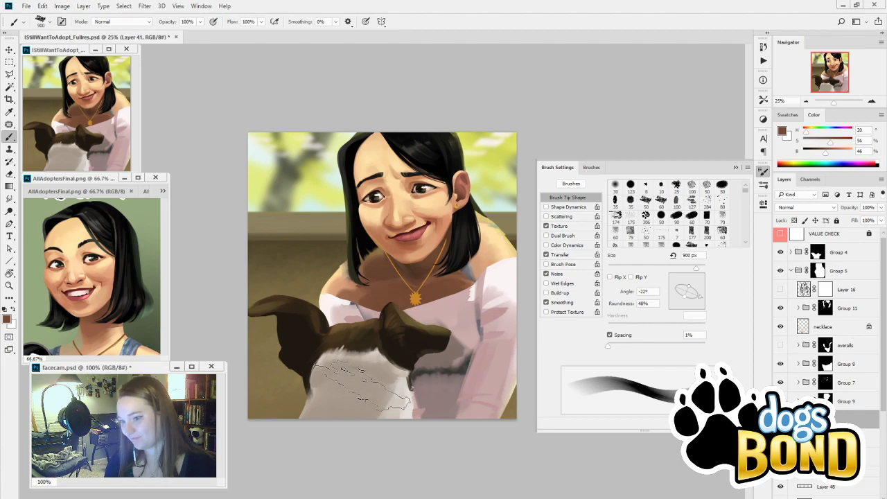
{"action": "left_click", "coordinate": [362, 273], "text": "alt"}
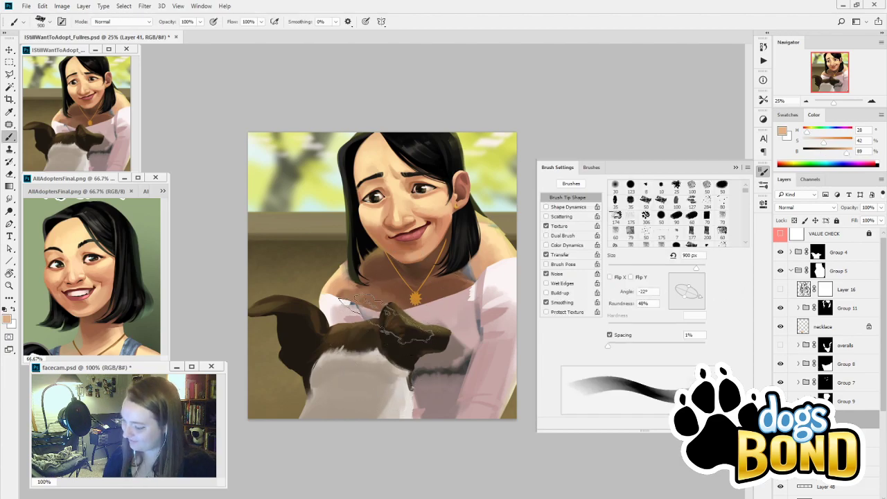
{"action": "left_click", "coordinate": [345, 284], "text": "alt"}
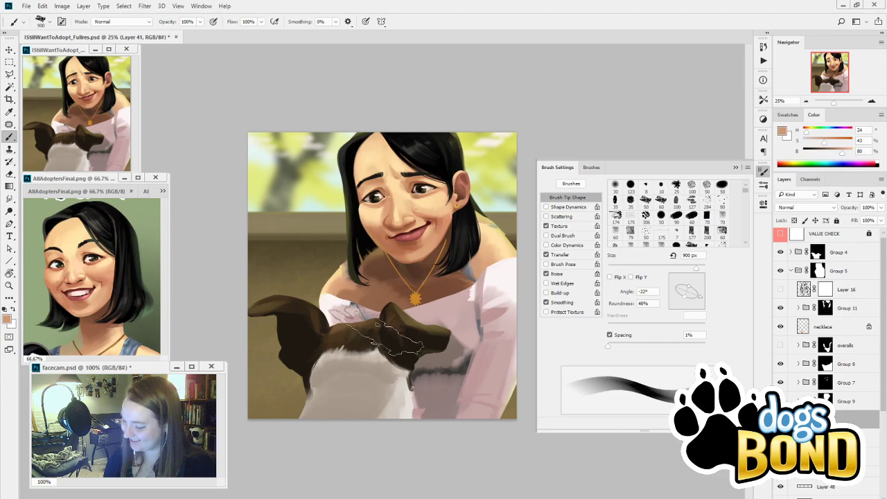
{"action": "left_click", "coordinate": [385, 326], "text": "alt"}
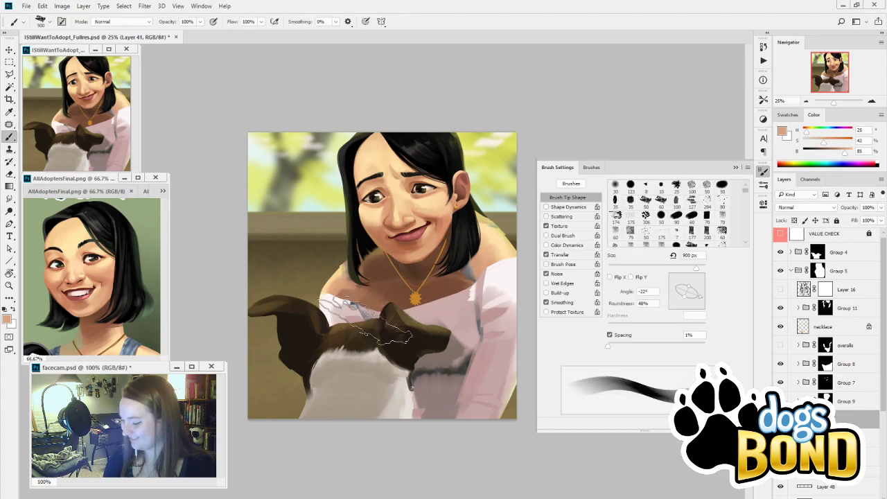
{"action": "left_click", "coordinate": [395, 298], "text": "alt"}
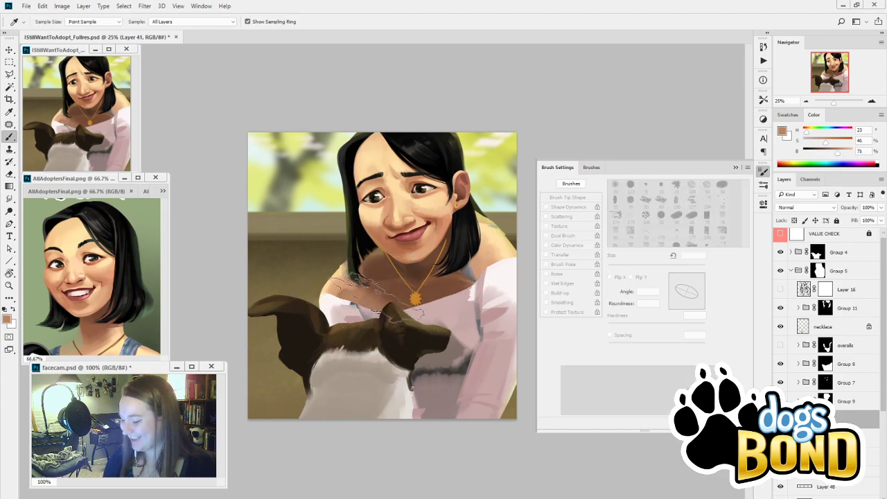
Refine the skin along the blouse neckline beside the dog's head with sampled peach and orange tones using 90–125 px brushes
{"action": "key", "text": "bracketleft"}
{"action": "key", "text": "bracketleft"}
{"action": "key", "text": "bracketleft"}
{"action": "left_click", "coordinate": [360, 312], "text": "alt"}
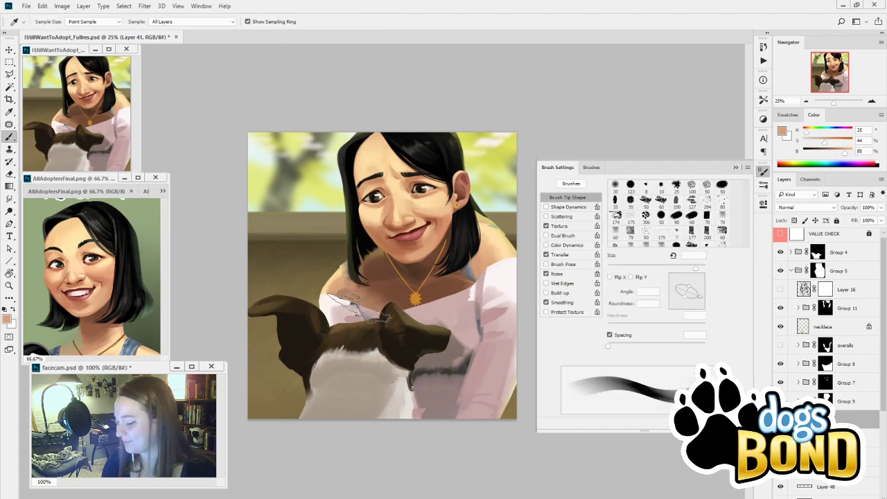
{"action": "left_click", "coordinate": [347, 295], "text": "alt"}
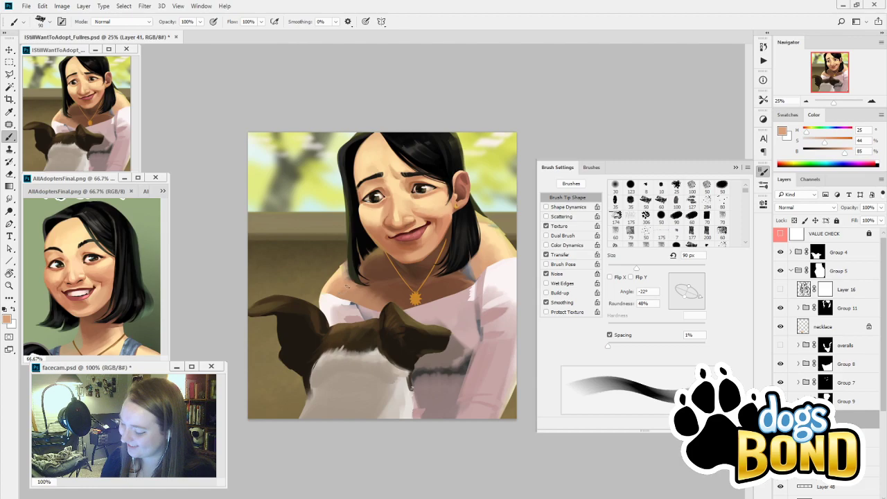
{"action": "left_click", "coordinate": [352, 294], "text": "alt"}
{"action": "key", "text": "]"}
{"action": "key", "text": "]"}
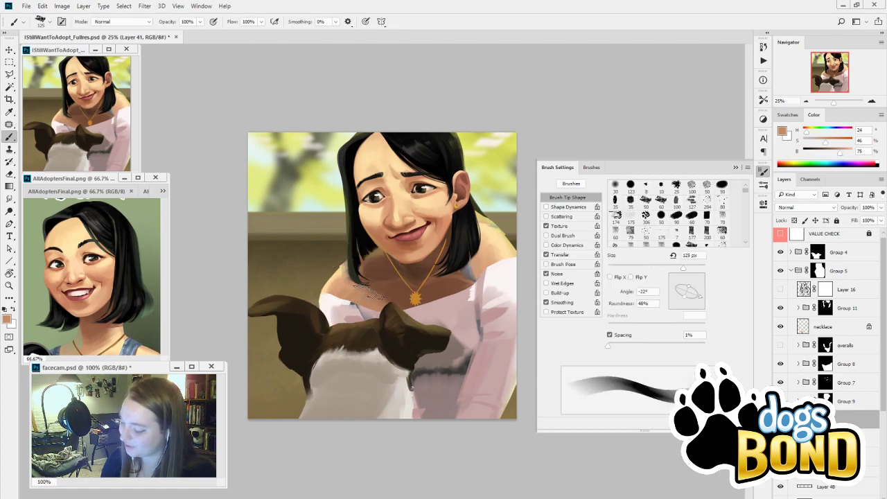
Sample an orange skin tone and rotate the brush tip to -48° and 63° at a size of 504 px
{"action": "left_click", "coordinate": [460, 265], "text": "alt"}
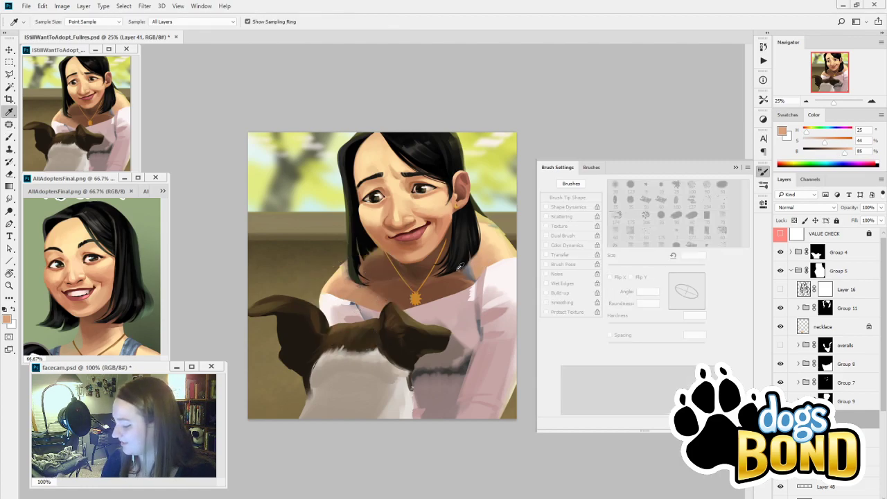
{"action": "left_click", "coordinate": [444, 225], "text": "alt"}
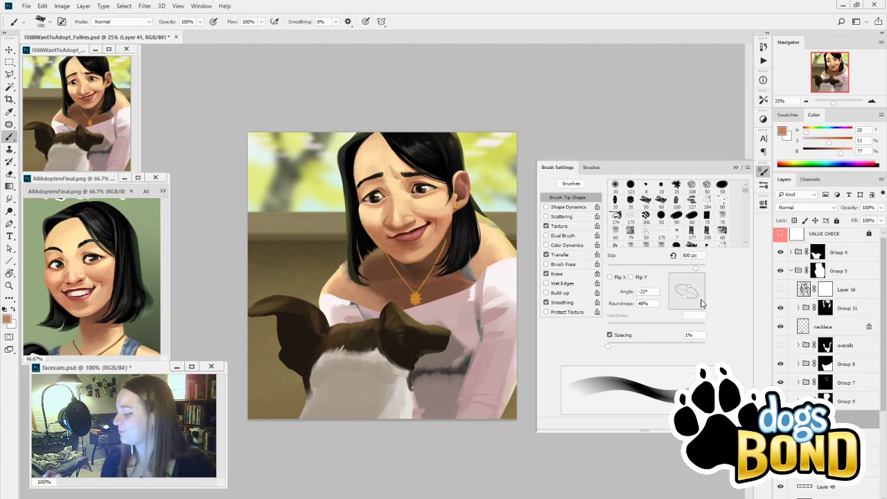
{"action": "left_click_drag", "start_coordinate": [702, 303], "coordinate": [697, 305]}
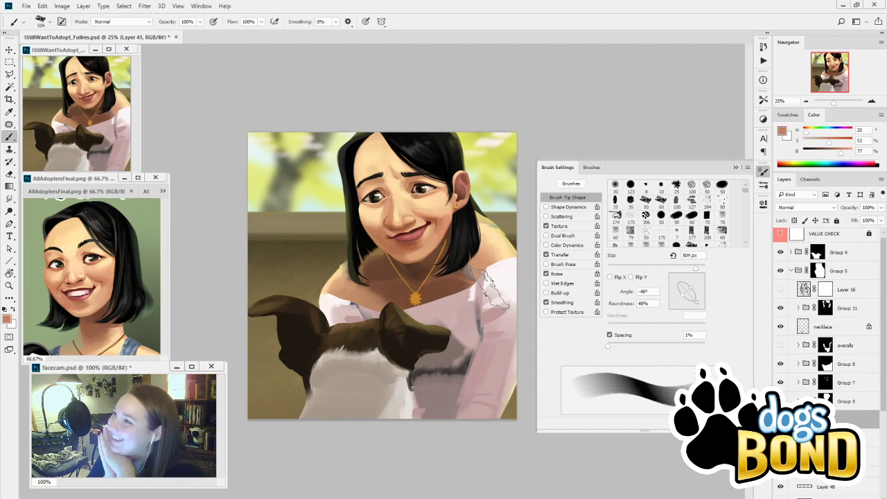
{"action": "left_click_drag", "start_coordinate": [703, 297], "coordinate": [694, 280]}
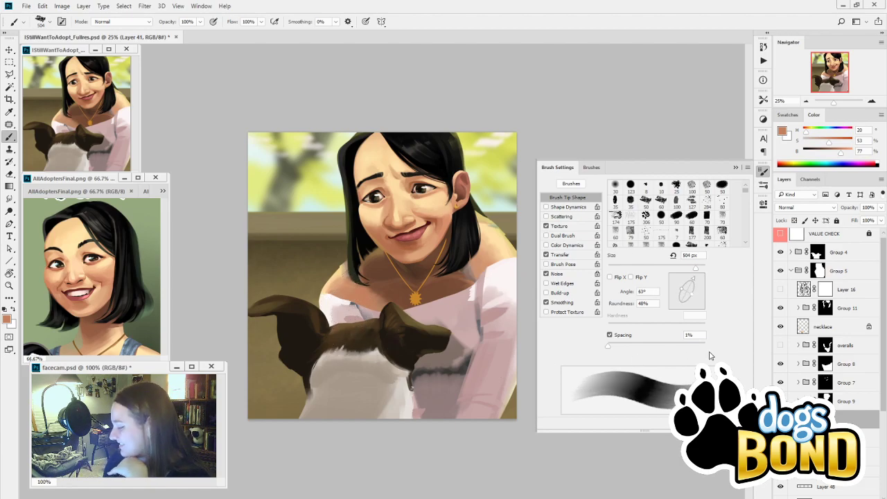
Show the overalls group again, sample skin tones for the chest and rotate the 504 px brush tip to 31°
{"action": "left_click", "coordinate": [781, 344]}
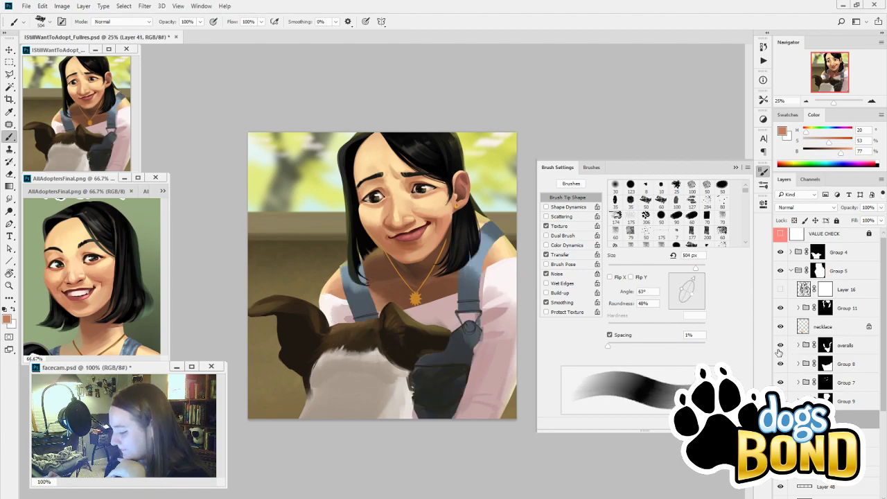
{"action": "left_click", "coordinate": [389, 289], "text": "alt"}
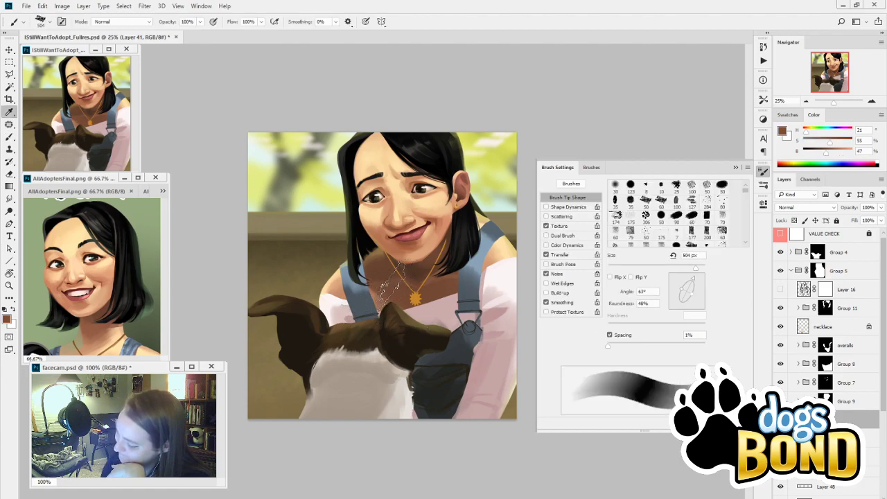
{"action": "left_click", "coordinate": [427, 325], "text": "alt"}
{"action": "left_click_drag", "start_coordinate": [696, 277], "coordinate": [702, 287]}
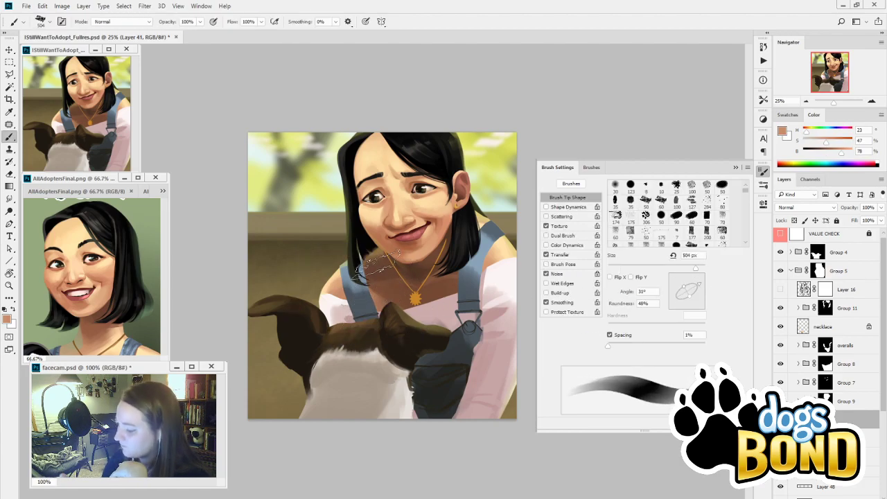
Try broad peach strokes on the skin between the hair and the overalls strap with the 504 px brush
{"action": "mouse_move", "coordinate": [340, 269]}
{"action": "left_mouse_down"}
{"action": "mouse_move", "coordinate": [360, 261]}
{"action": "mouse_move", "coordinate": [351, 276]}
{"action": "left_mouse_up"}
{"action": "key", "text": "ctrl+z"}
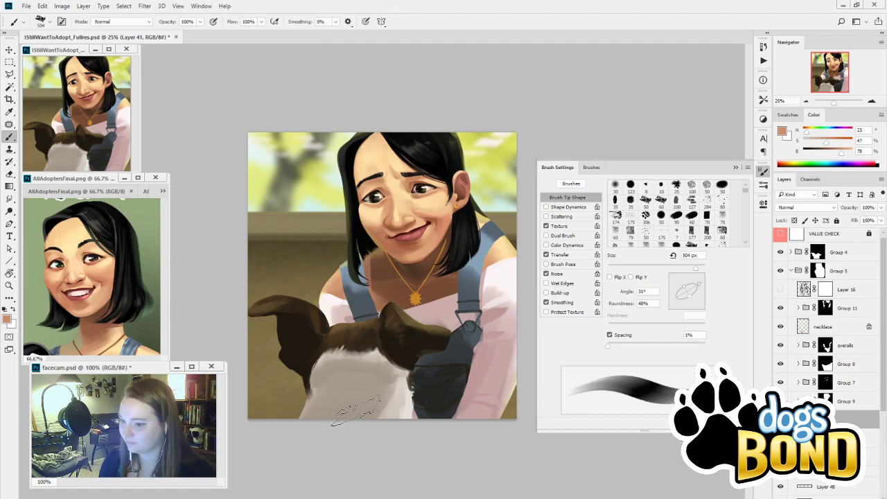
{"action": "left_click_drag", "start_coordinate": [371, 258], "coordinate": [350, 284]}
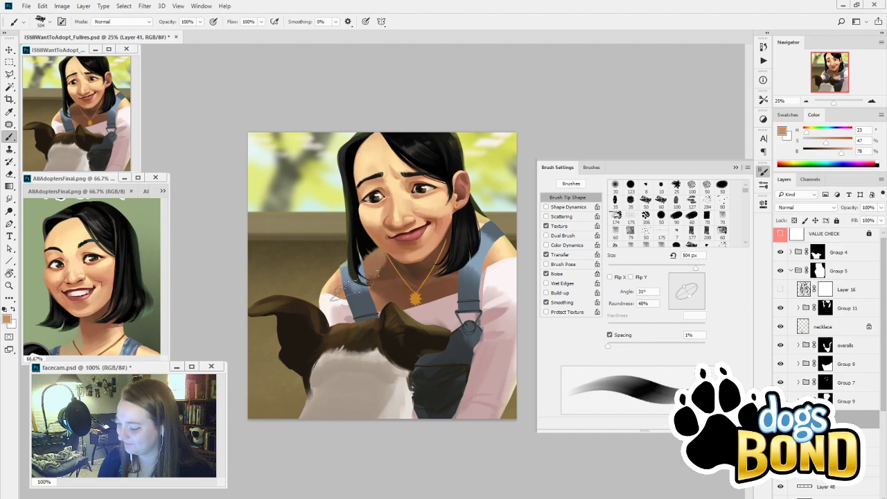
{"action": "key", "text": "ctrl+z"}
Paint a peach stroke along the neck beside the hair with a 300 px brush, and reduce the brush to 175 px
{"action": "key", "text": "bracketleft"}
{"action": "key", "text": "bracketleft"}
{"action": "key", "text": "bracketleft"}
{"action": "left_click_drag", "start_coordinate": [368, 255], "coordinate": [370, 276]}
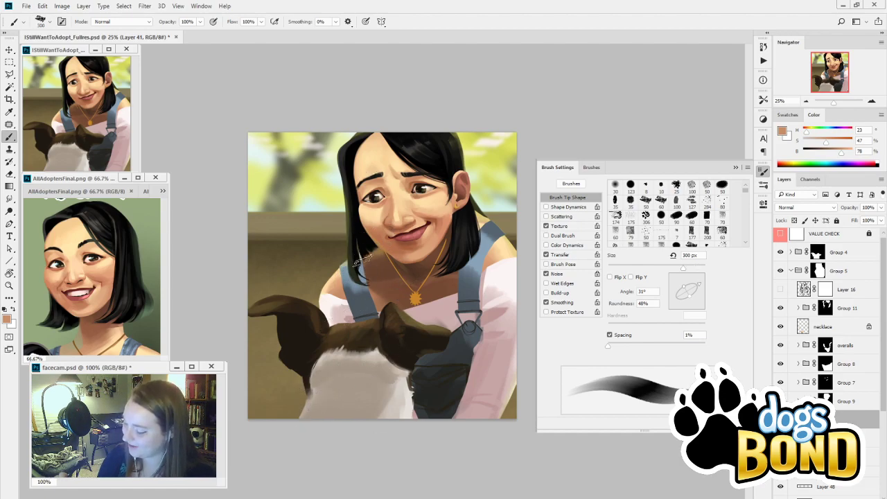
{"action": "key", "text": "bracketleft"}
{"action": "key", "text": "bracketleft"}
{"action": "key", "text": "bracketleft"}
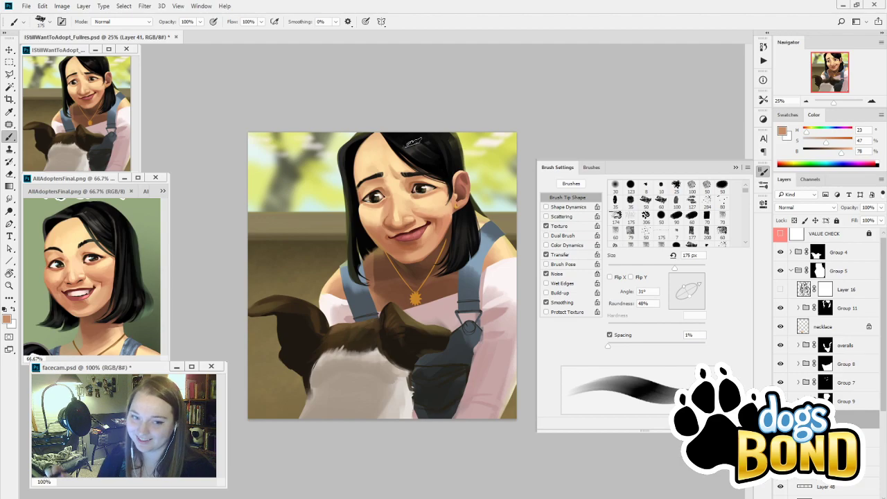
Sample a dark brown from the neck shadow and set the brush size to 70 px
{"action": "left_click", "coordinate": [380, 266], "text": "alt"}
{"action": "key", "text": "bracketleft"}
{"action": "key", "text": "bracketleft"}
{"action": "key", "text": "bracketleft"}
{"action": "key", "text": "bracketleft"}
{"action": "key", "text": "bracketleft"}
{"action": "key", "text": "bracketleft"}
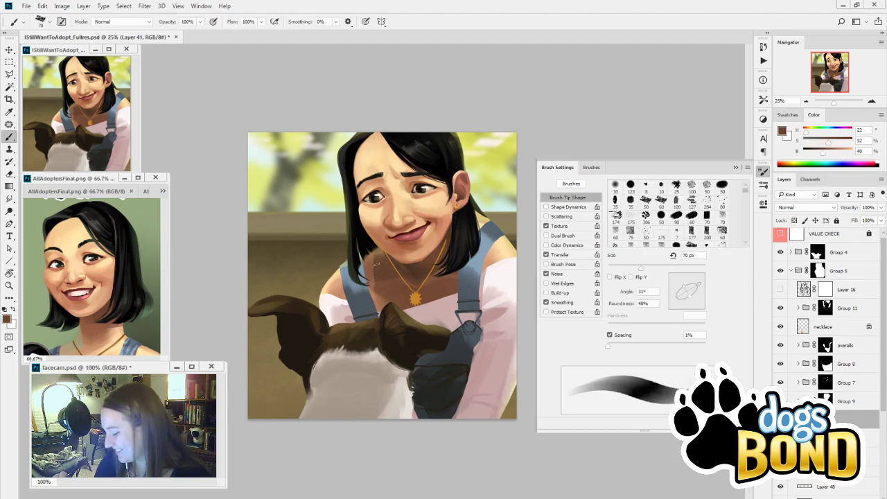
Enlarge the brush to 125 px and sample olive-brown and dark brown tones where the hair meets the neck
{"action": "left_click", "coordinate": [374, 246], "text": "alt"}
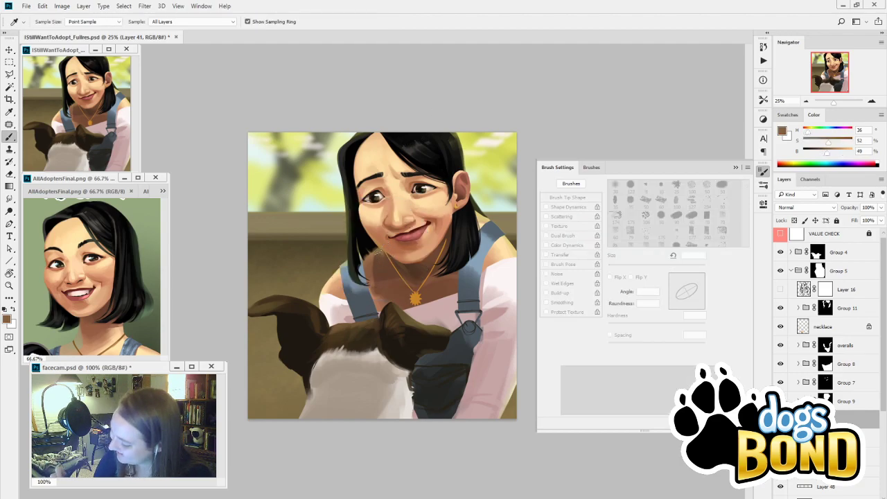
{"action": "key", "text": "bracketright"}
{"action": "key", "text": "bracketright"}
{"action": "key", "text": "bracketright"}
{"action": "key", "text": "bracketright"}
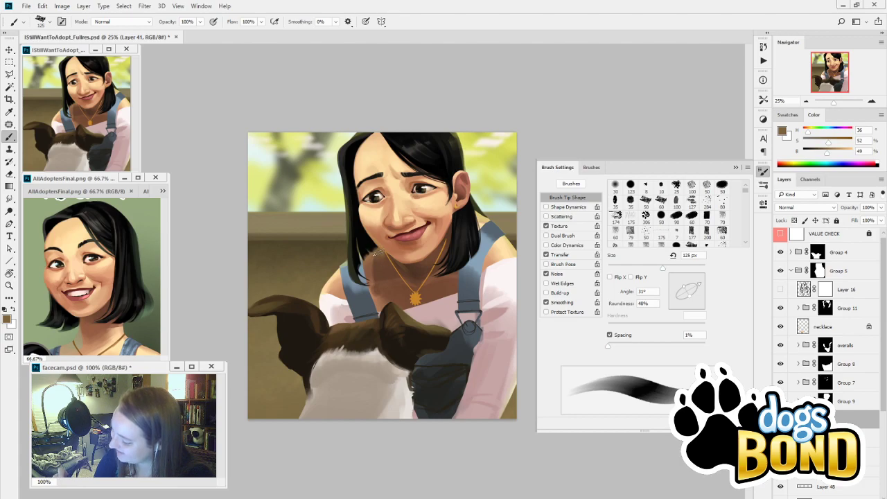
{"action": "left_click", "coordinate": [378, 247], "text": "alt"}
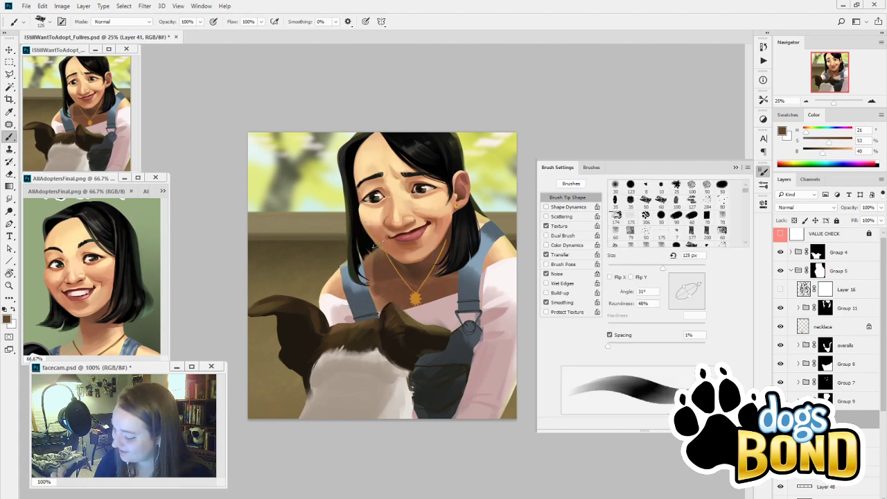
{"action": "left_click", "coordinate": [377, 248], "text": "alt"}
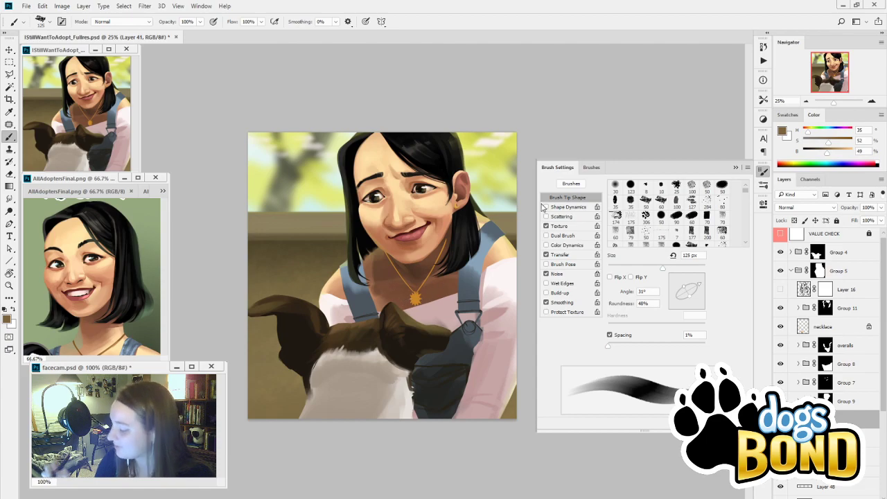
Collapse the brush settings, sample a peach tone from the chest with Layer 41 hidden, and return to the Brush with the layer shown
{"action": "left_click", "coordinate": [739, 168]}
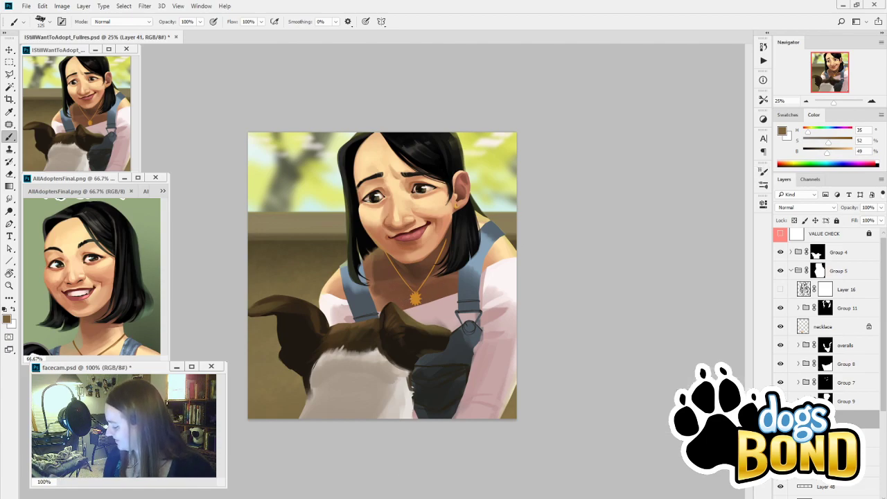
{"action": "key", "text": "ctrl+z"}
{"action": "key", "text": "ctrl+z"}
{"action": "key", "text": "ctrl+z"}
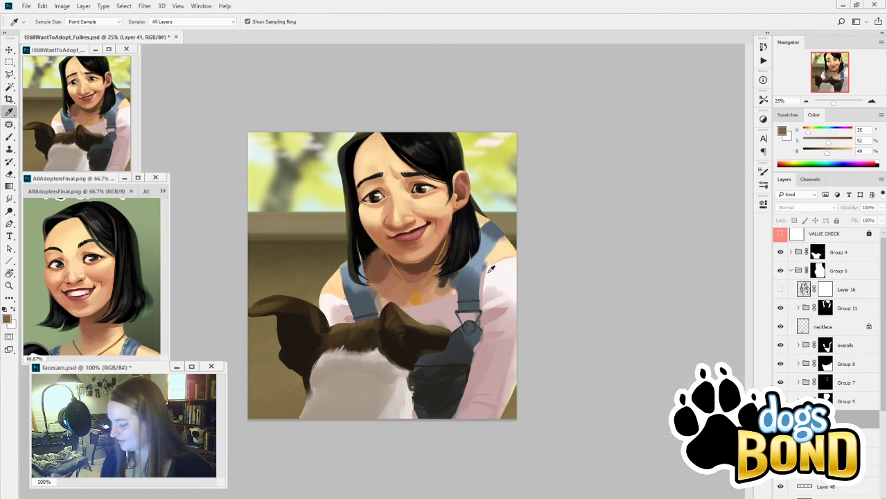
{"action": "left_click", "coordinate": [432, 296]}
{"action": "key", "text": "ctrl+shift+z"}
{"action": "key", "text": "b"}
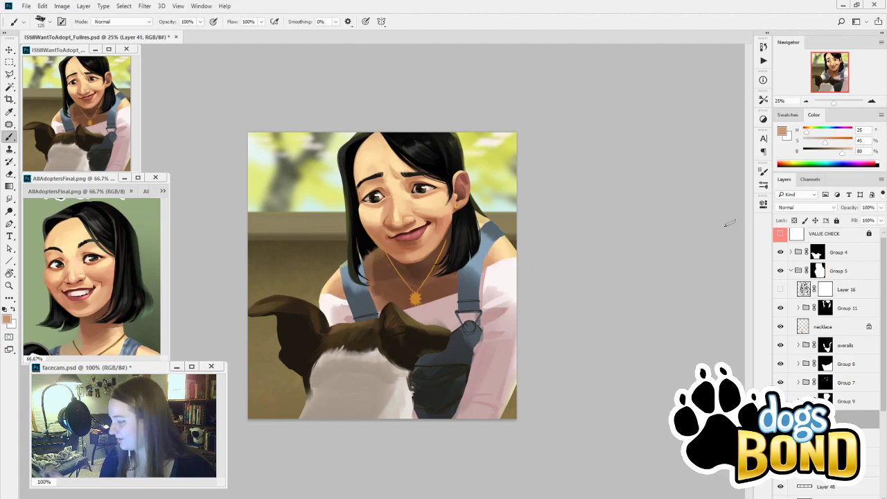
Rotate the brush tip to -24°, sample a reddish brown from the chest and set the brush size to 400 px
{"action": "left_click", "coordinate": [764, 184]}
{"action": "left_click", "coordinate": [558, 167]}
{"action": "left_click", "coordinate": [701, 297]}
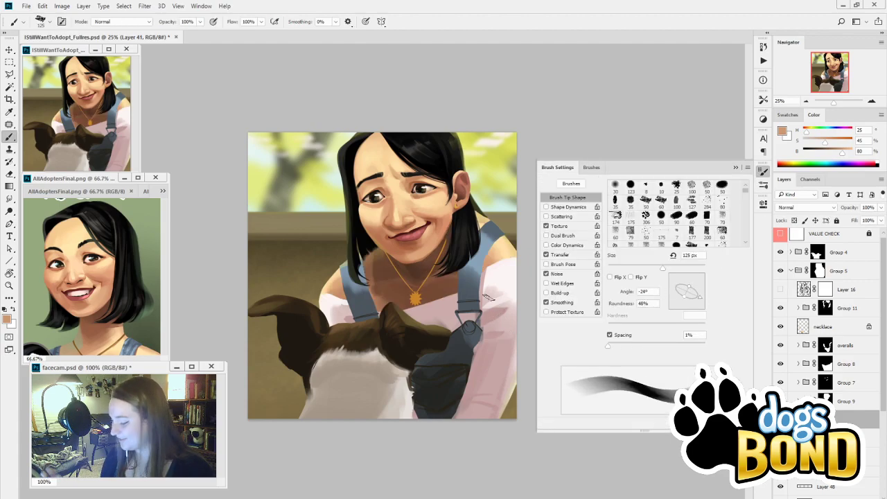
{"action": "left_click", "coordinate": [416, 299]}
{"action": "key", "text": "b"}
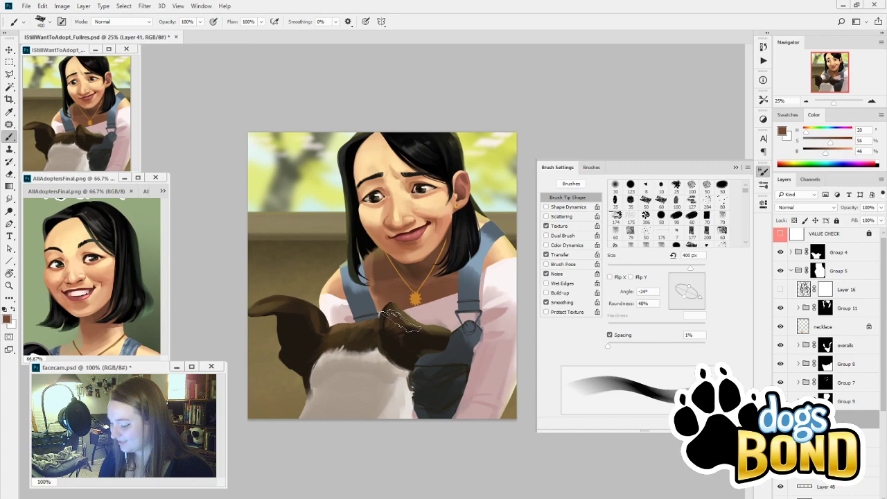
Enlarge the brush to 900 px and sample light peach skin tones from both shoulders
{"action": "left_click", "coordinate": [337, 290], "text": "alt"}
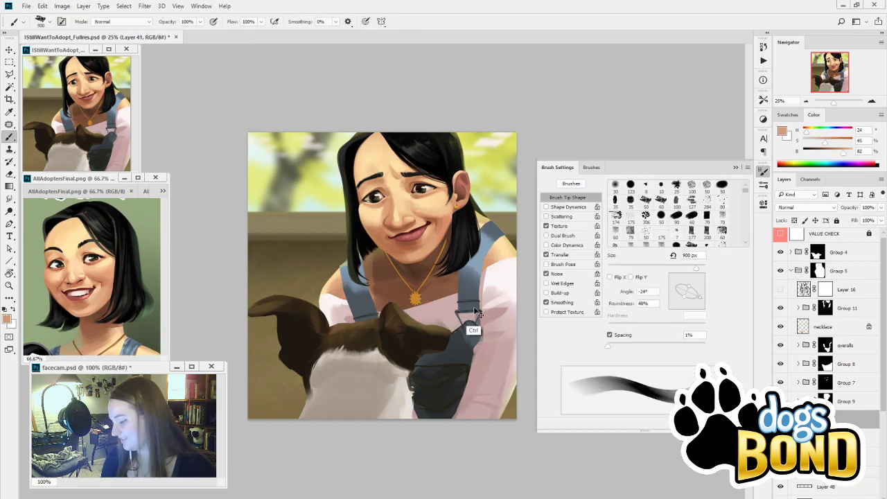
{"action": "key", "text": "alt"}
{"action": "left_click", "coordinate": [496, 257], "text": "alt"}
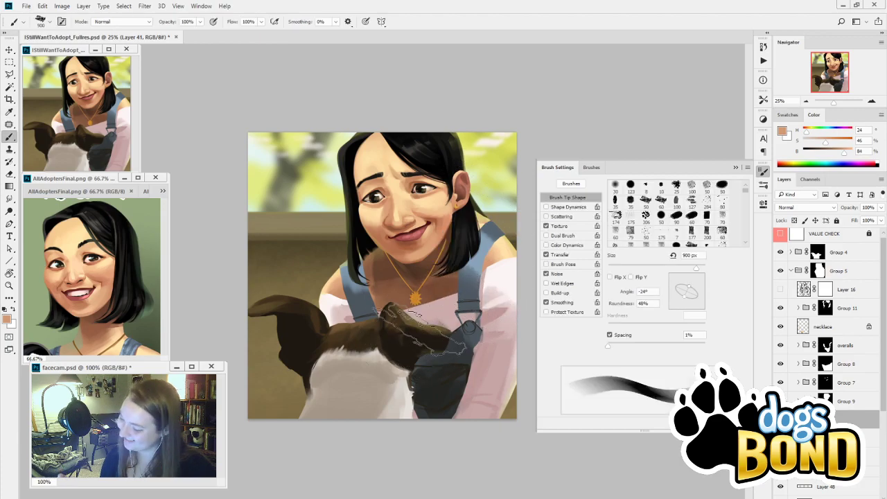
Hide Layer 41, sample an orange-brown tone from the chest, and show the layer again with the Brush active
{"action": "key", "text": "g"}
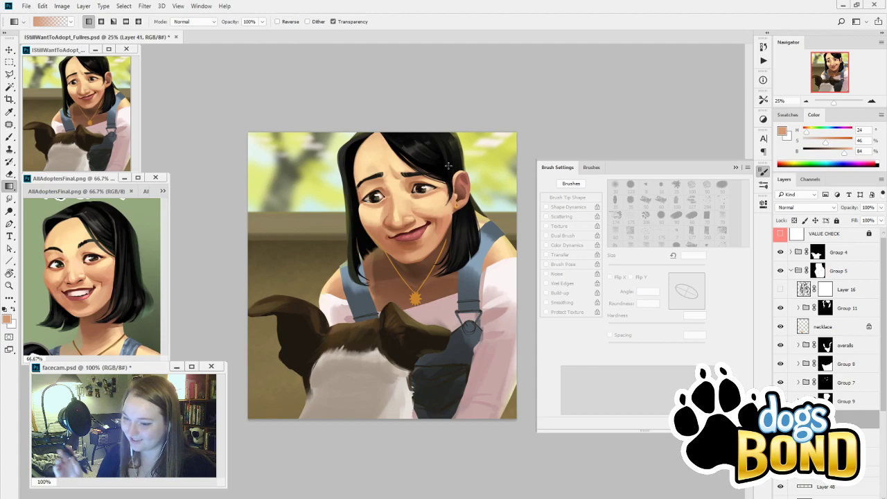
{"action": "left_click", "coordinate": [781, 419]}
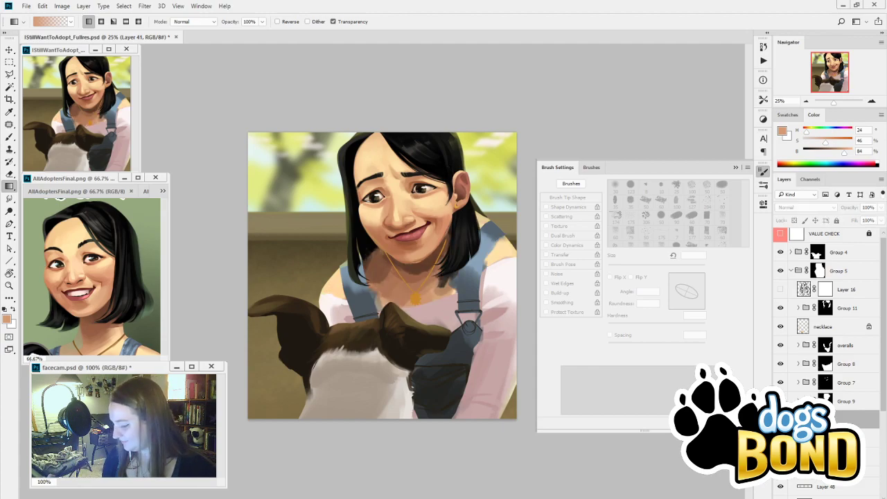
{"action": "left_click", "coordinate": [781, 419]}
{"action": "left_click", "coordinate": [781, 419]}
{"action": "key", "text": "i"}
{"action": "left_click", "coordinate": [392, 287]}
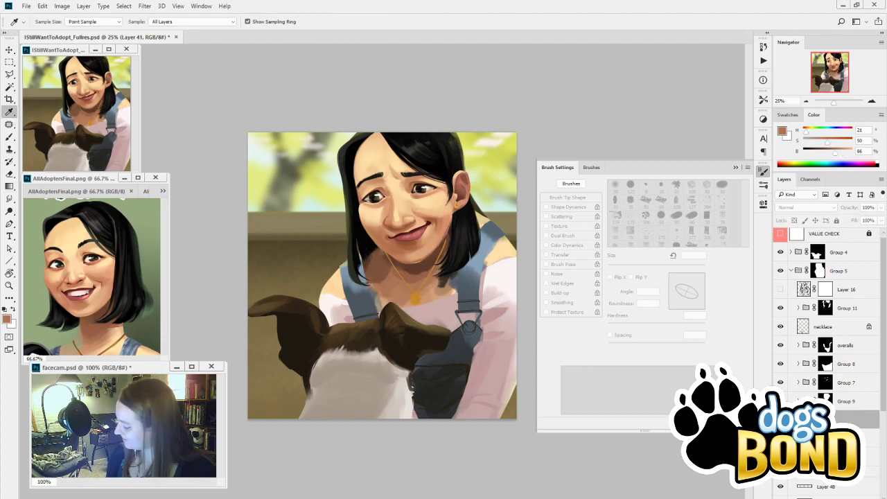
{"action": "left_click", "coordinate": [781, 418]}
{"action": "key", "text": "b"}
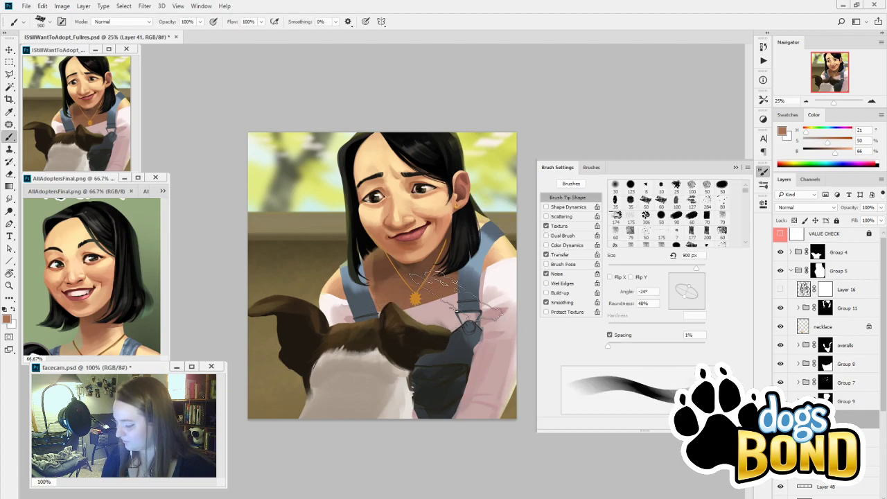
Sample a muted brown from the chest above the dog's head and reduce the brush size to 50 px
{"action": "key", "text": "bracketleft"}
{"action": "key", "text": "bracketleft"}
{"action": "key", "text": "bracketleft"}
{"action": "key", "text": "bracketleft"}
{"action": "key", "text": "bracketleft"}
{"action": "key", "text": "bracketleft"}
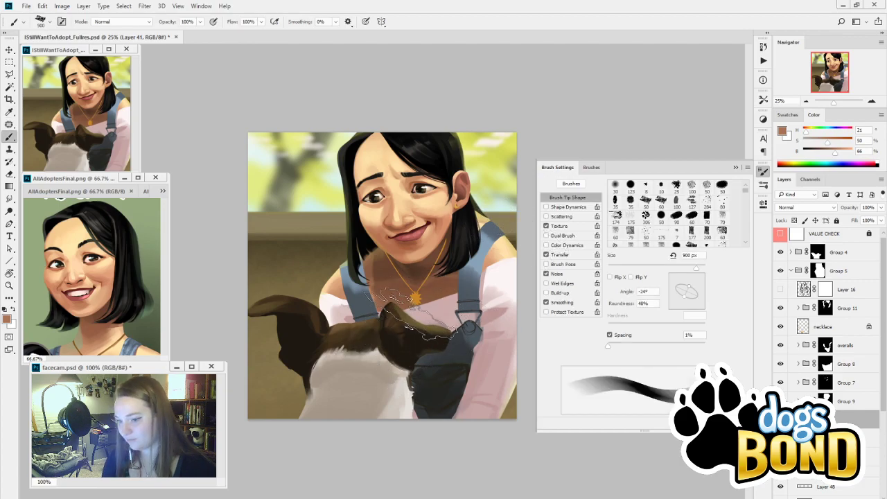
{"action": "left_click", "coordinate": [378, 289], "text": "alt"}
{"action": "key", "text": "bracketleft"}
{"action": "key", "text": "bracketleft"}
{"action": "key", "text": "bracketleft"}
{"action": "key", "text": "bracketleft"}
{"action": "key", "text": "bracketleft"}
{"action": "key", "text": "bracketleft"}
{"action": "key", "text": "bracketleft"}
{"action": "key", "text": "bracketleft"}
{"action": "key", "text": "bracketleft"}
{"action": "key", "text": "bracketleft"}
{"action": "key", "text": "bracketleft"}
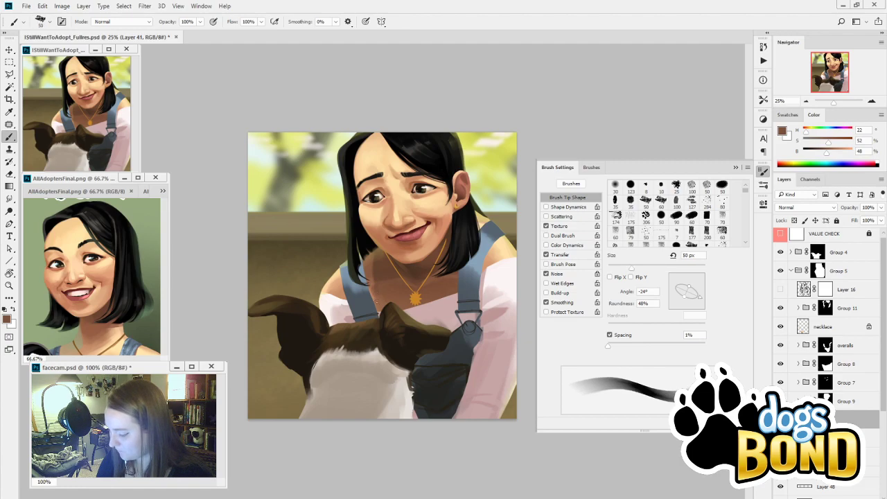
Add a new layer, sample a dark brown from the neck shadow and paint at the shoulder strap with a 60 px brush
{"action": "key", "text": "ctrl+shift+alt+n"}
{"action": "left_click", "coordinate": [381, 261], "text": "alt"}
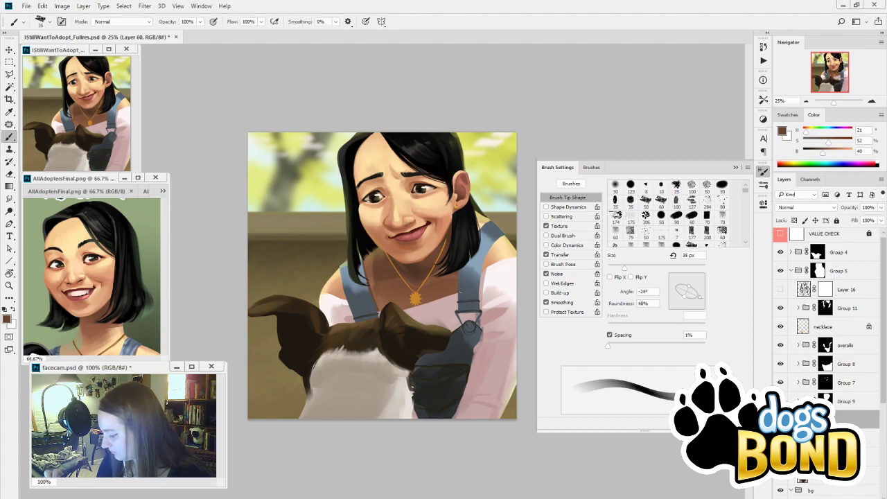
{"action": "key", "text": "bracketright"}
{"action": "key", "text": "bracketright"}
{"action": "key", "text": "bracketright"}
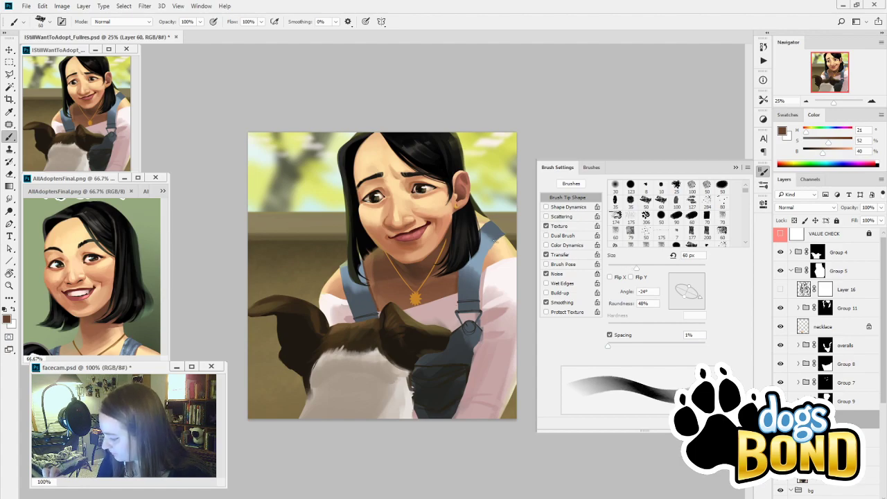
{"action": "left_click_drag", "start_coordinate": [495, 241], "coordinate": [486, 266]}
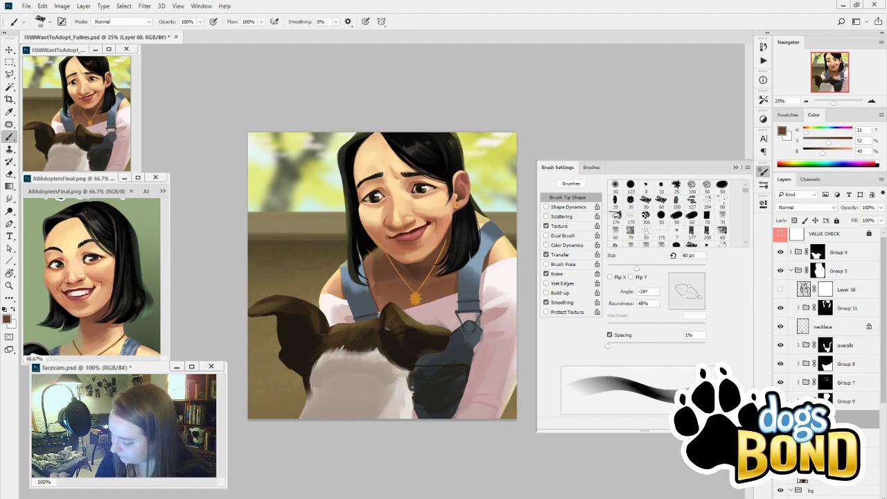
Sample a deeper brown from the shadow below the chin and reduce the brush to 20 px for detail near the pendant
{"action": "key", "text": "bracketleft"}
{"action": "key", "text": "bracketleft"}
{"action": "key", "text": "bracketleft"}
{"action": "key", "text": "bracketleft"}
{"action": "key", "text": "bracketleft"}
{"action": "key", "text": "bracketleft"}
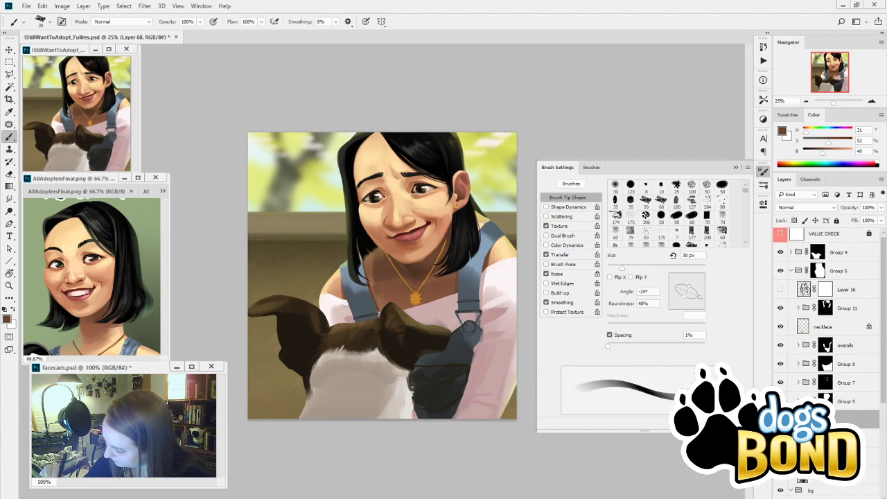
{"action": "key", "text": "bracketright"}
{"action": "key", "text": "bracketright"}
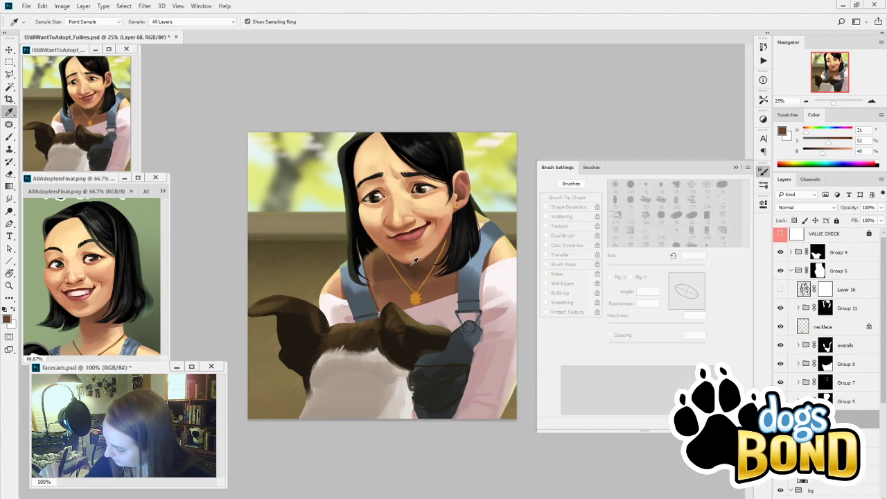
{"action": "left_click", "coordinate": [413, 266], "text": "alt"}
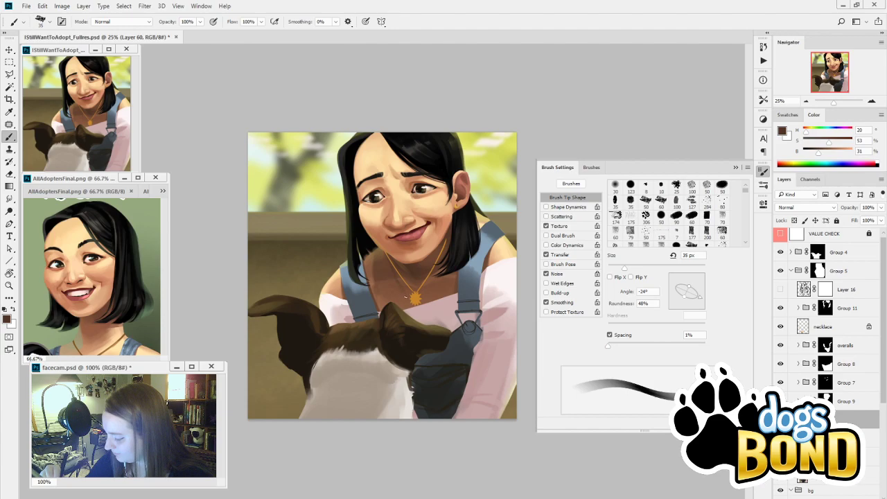
{"action": "key", "text": "bracketleft"}
{"action": "key", "text": "bracketleft"}
{"action": "key", "text": "bracketleft"}
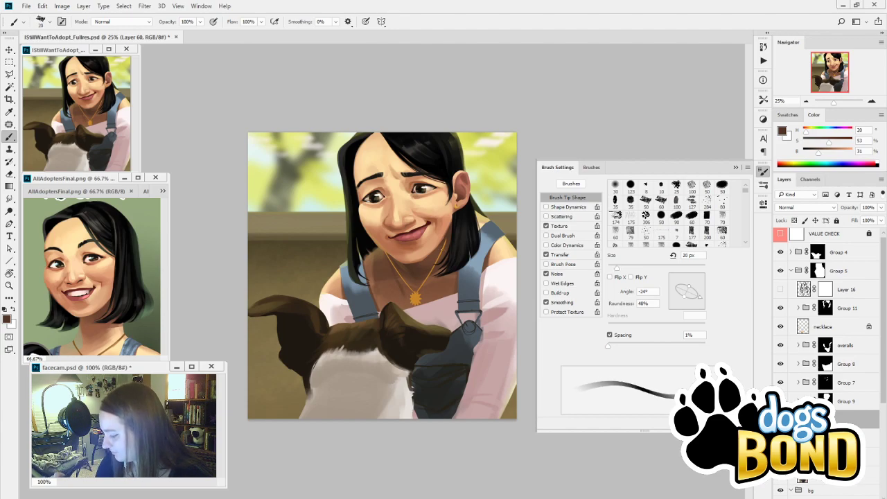
Enlarge the dark brown brush through 70 px to 150 px for the shading around the pendant
{"action": "key", "text": "bracketright"}
{"action": "key", "text": "bracketright"}
{"action": "key", "text": "bracketright"}
{"action": "key", "text": "bracketright"}
{"action": "key", "text": "bracketright"}
{"action": "key", "text": "bracketright"}
{"action": "key", "text": "bracketright"}
{"action": "key", "text": "bracketright"}
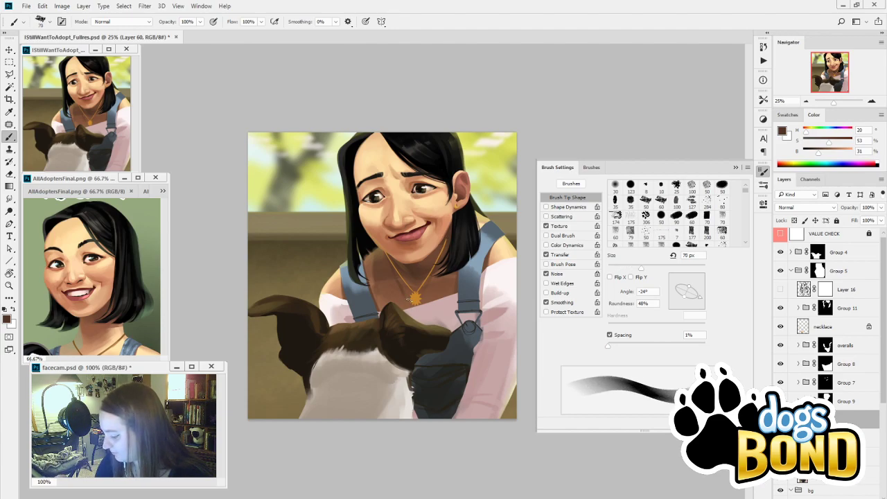
{"action": "key", "text": "bracketright"}
{"action": "key", "text": "bracketright"}
{"action": "key", "text": "bracketright"}
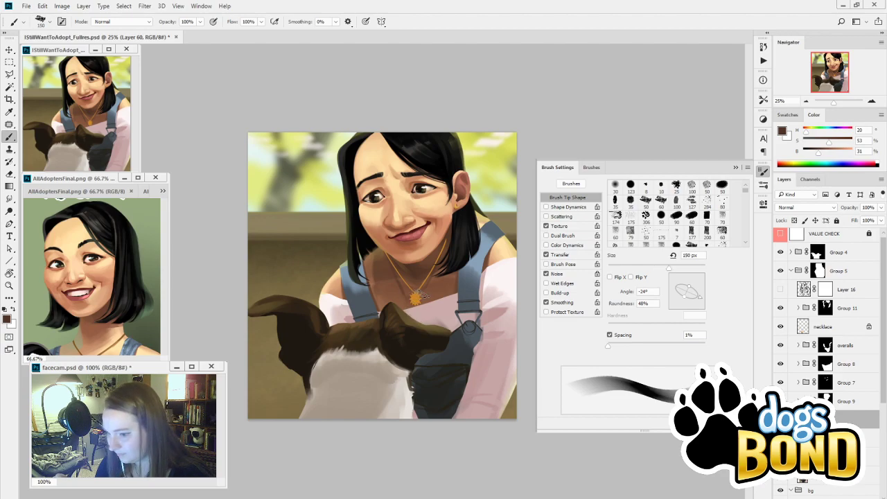
{"action": "key", "text": "bracketleft"}
{"action": "key", "text": "bracketleft"}
{"action": "key", "text": "bracketleft"}
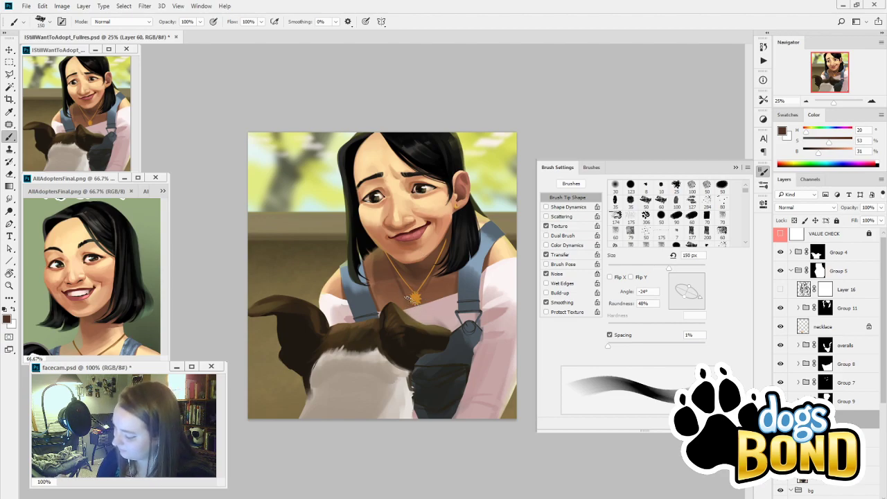
Enlarge the brush to 250 px, and sample mid and dark brown skin tones beside the pendant with a 90 px brush
{"action": "key", "text": "bracketright"}
{"action": "key", "text": "bracketright"}
{"action": "key", "text": "bracketright"}
{"action": "key", "text": "bracketright"}
{"action": "key", "text": "bracketright"}
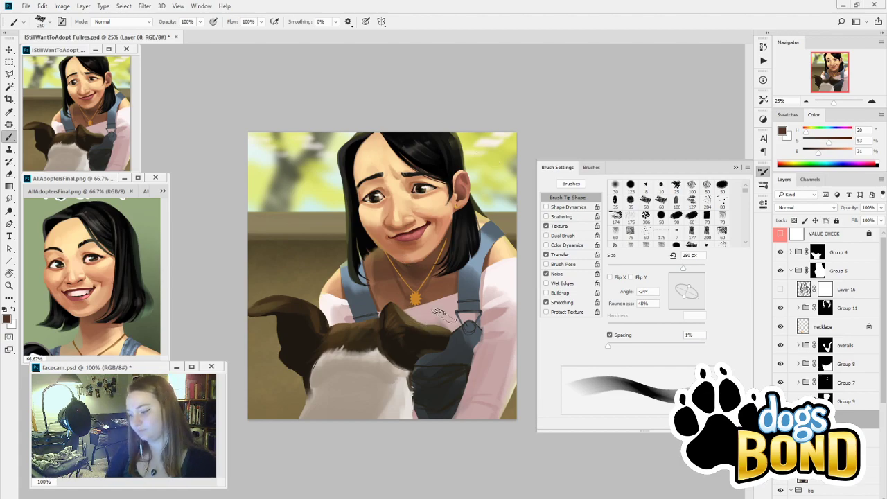
{"action": "left_click", "coordinate": [400, 289], "text": "alt"}
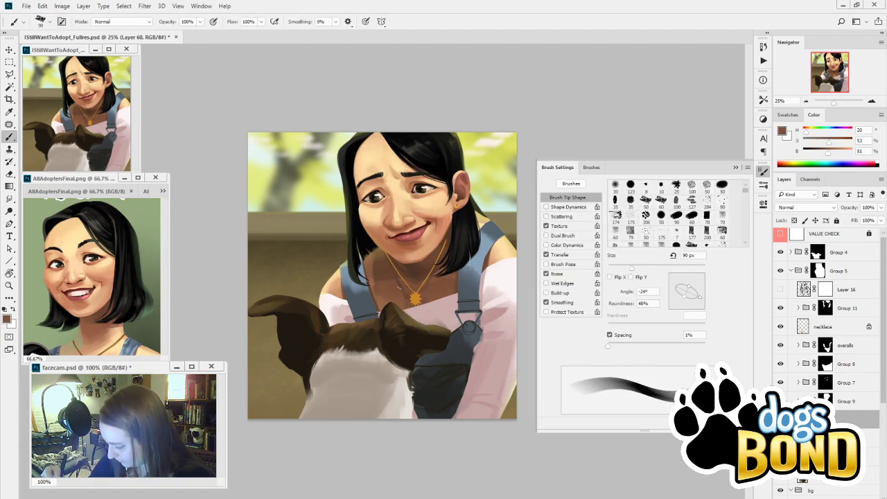
{"action": "left_click", "coordinate": [403, 288], "text": "alt"}
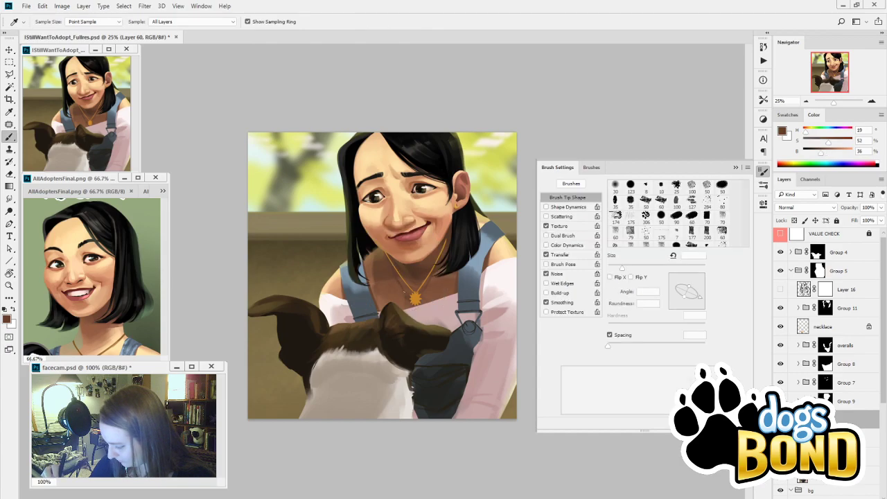
Sample the brown skin shadow around the pendant and enlarge the brush from 80 px to 125 px for the chest shading
{"action": "left_click", "coordinate": [415, 291], "text": "alt"}
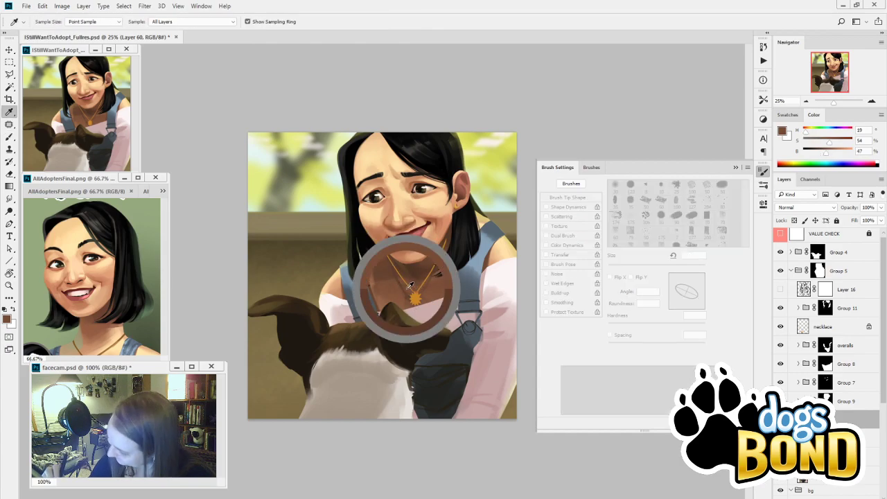
{"action": "left_click", "coordinate": [414, 295], "text": "alt"}
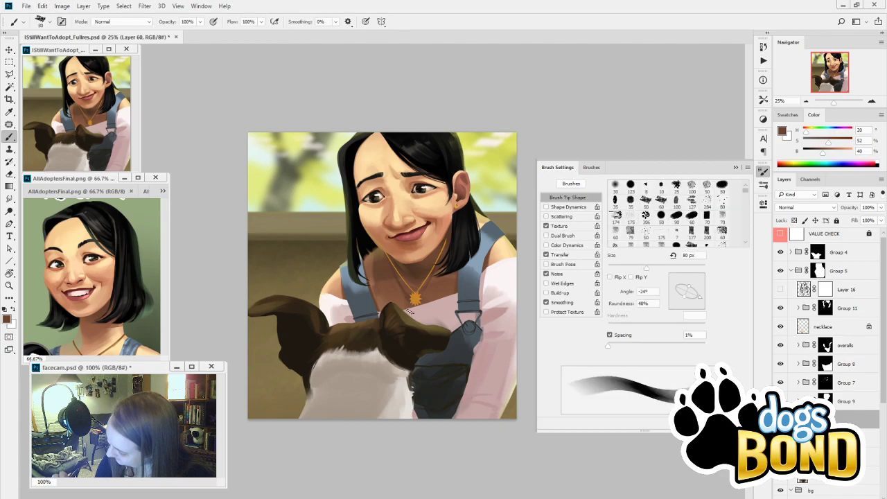
{"action": "key", "text": "bracketright"}
{"action": "key", "text": "bracketright"}
{"action": "key", "text": "bracketright"}
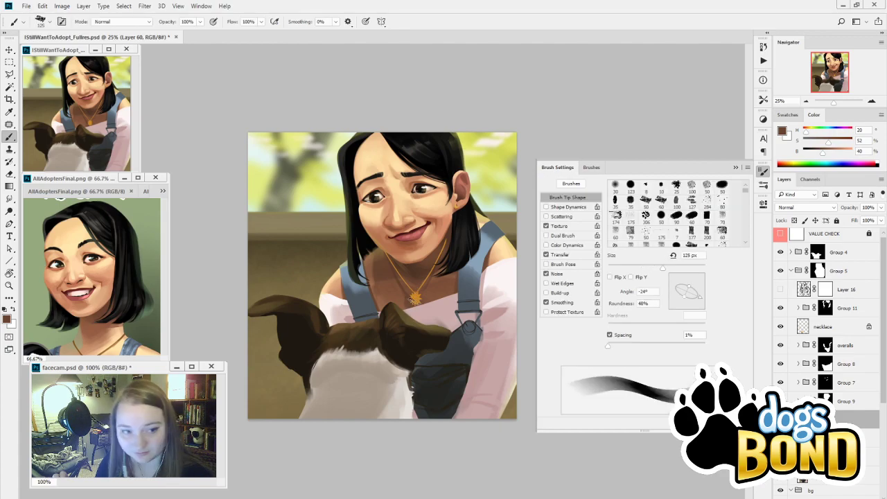
Sample mid-brown and dark brown skin tones between the necklace chains above the pendant, using a 200 px brush
{"action": "left_click", "coordinate": [408, 295], "text": "alt"}
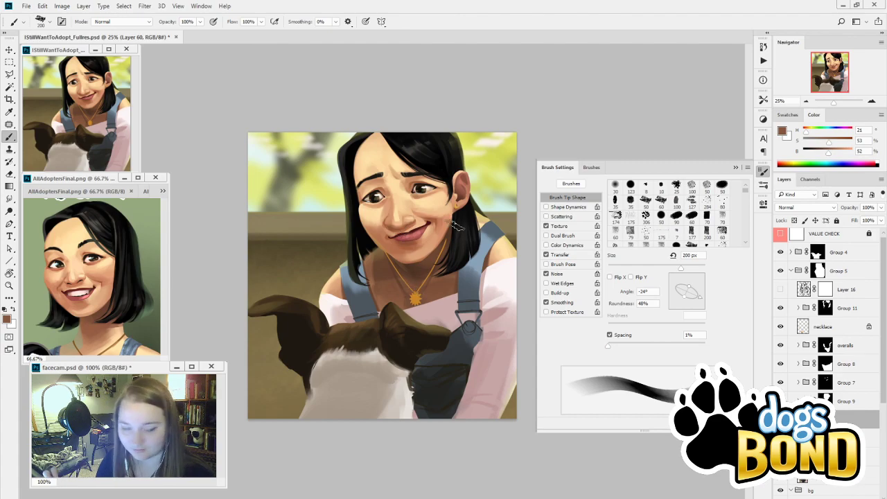
{"action": "left_click", "coordinate": [404, 281], "text": "alt"}
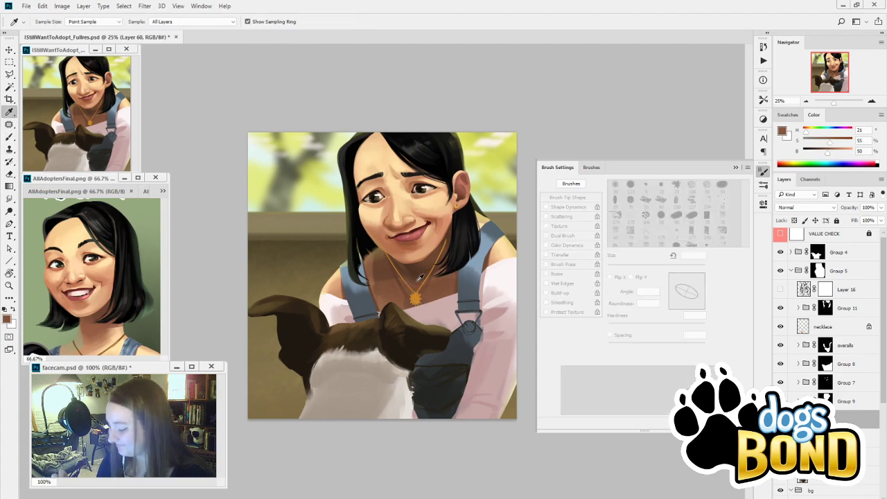
{"action": "left_click", "coordinate": [417, 268], "text": "alt"}
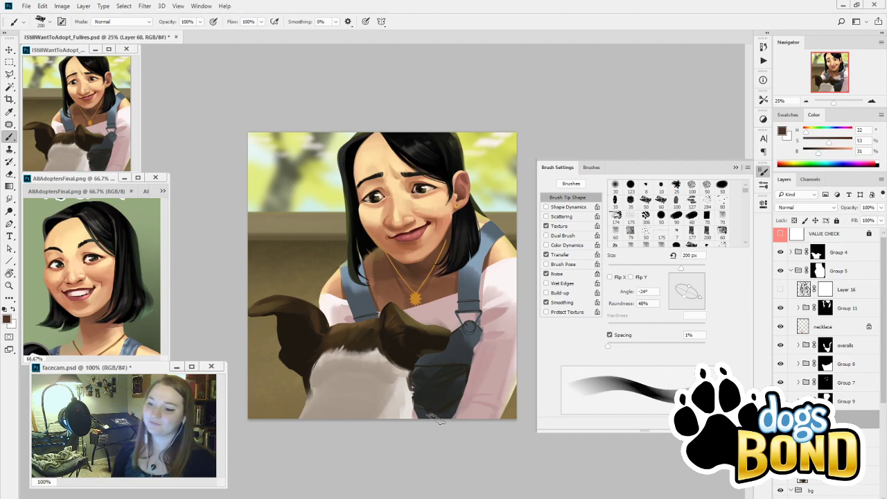
Hide the brush settings and compare the latest edits by toggling Group 9 and stepping backward and forward through the history
{"action": "left_click", "coordinate": [754, 167]}
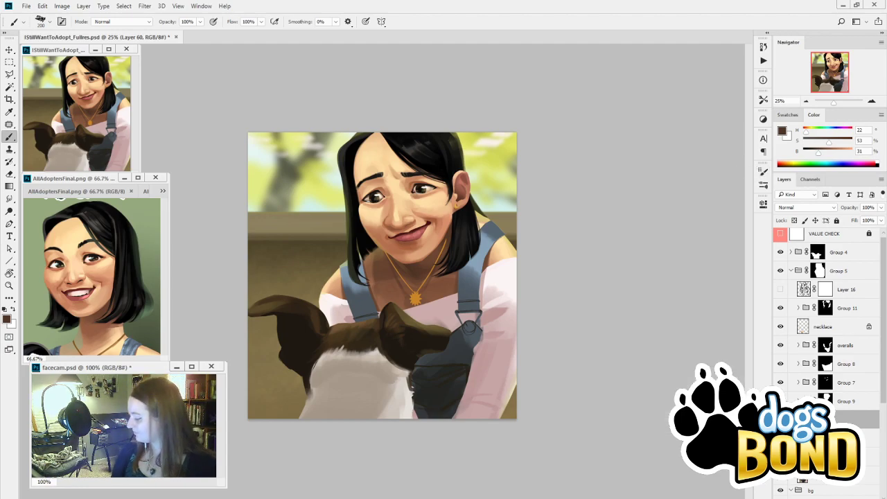
{"action": "left_click", "coordinate": [780, 401]}
{"action": "left_click", "coordinate": [781, 401]}
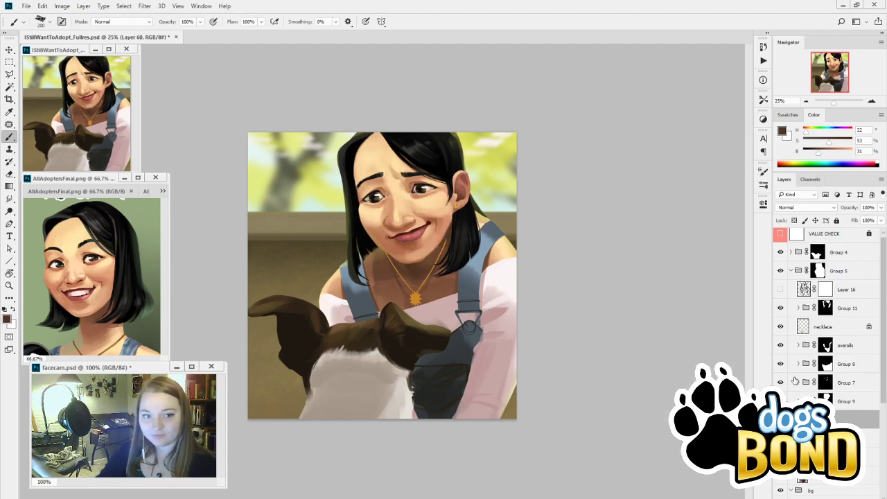
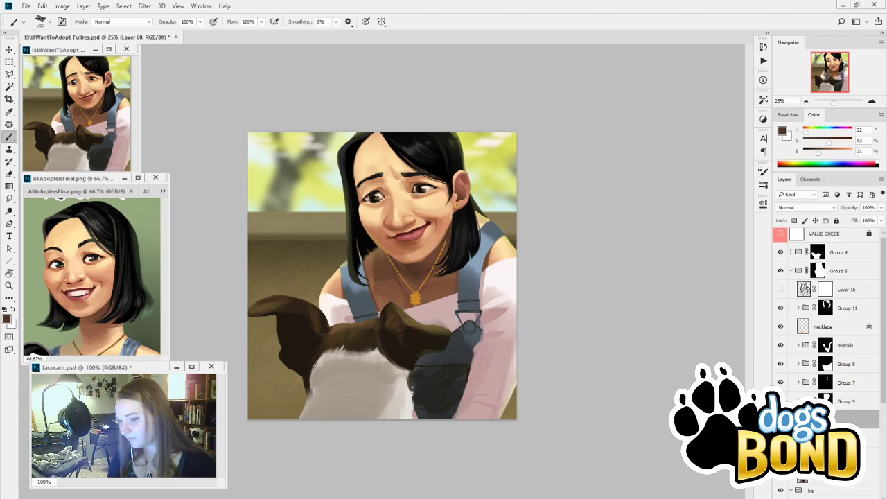
{"action": "key", "text": "ctrl+alt+z"}
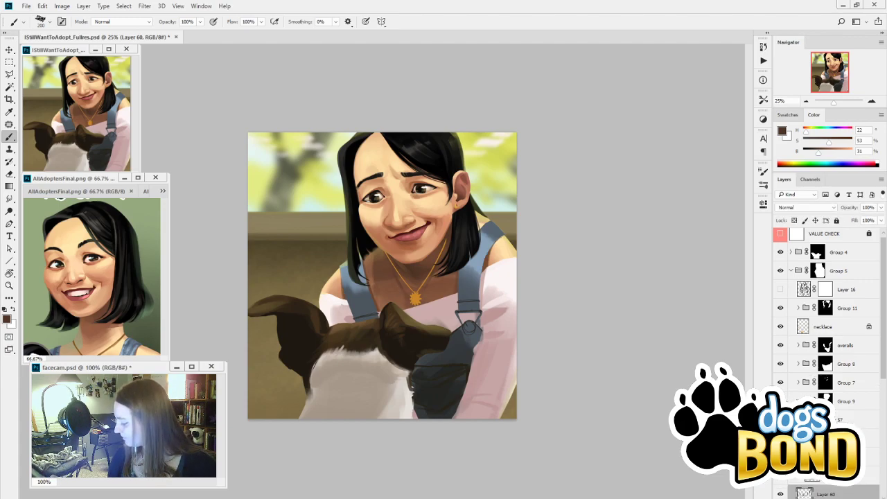
{"action": "key", "text": "ctrl+shift+z"}
{"action": "key", "text": "ctrl+alt+z"}
{"action": "key", "text": "ctrl+alt+z"}
{"action": "key", "text": "ctrl+shift+z"}
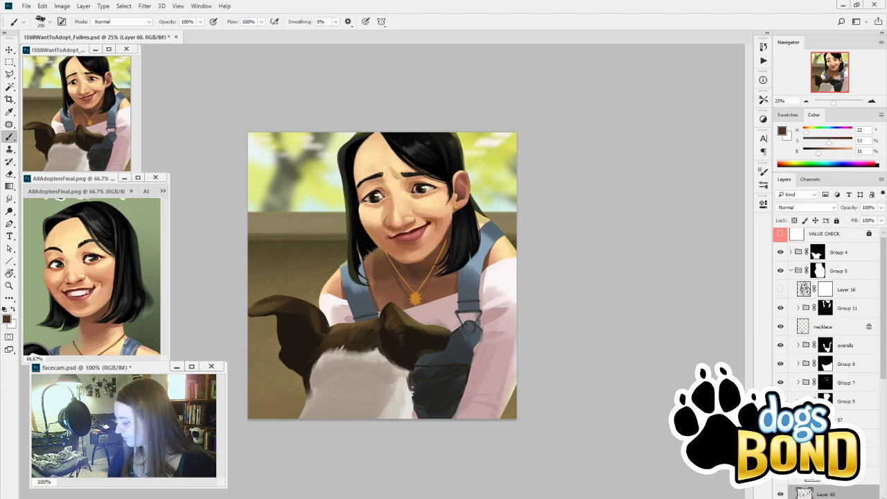
Check what Group 7 and Group 8 contribute to the portrait by toggling each group's visibility
{"action": "left_click", "coordinate": [781, 382]}
{"action": "left_click", "coordinate": [780, 382]}
{"action": "left_click", "coordinate": [780, 382]}
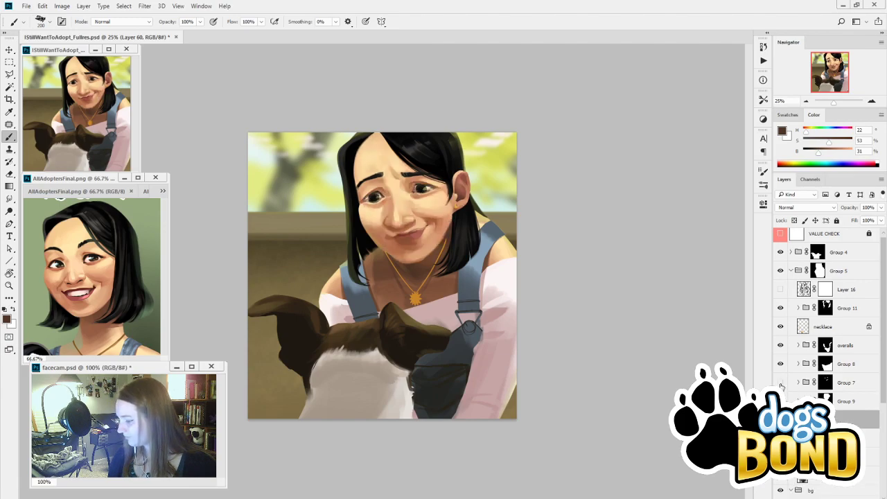
{"action": "left_click", "coordinate": [780, 382]}
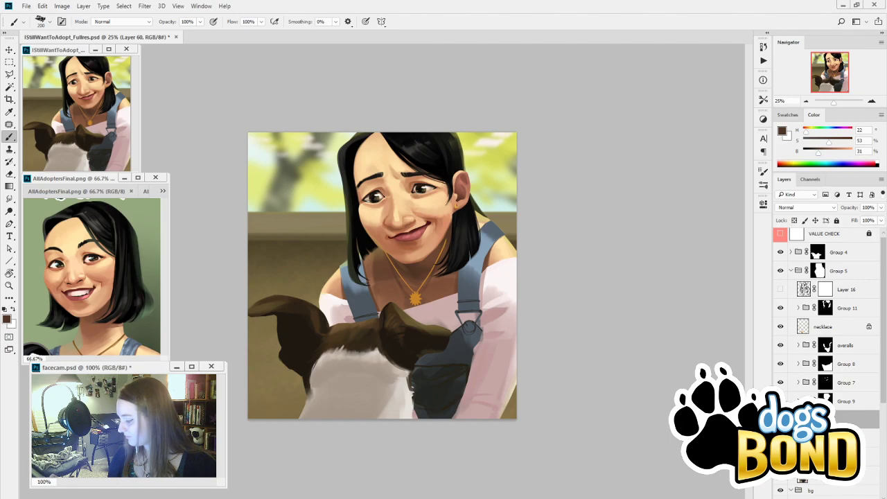
{"action": "left_click", "coordinate": [781, 364]}
{"action": "left_click", "coordinate": [780, 363]}
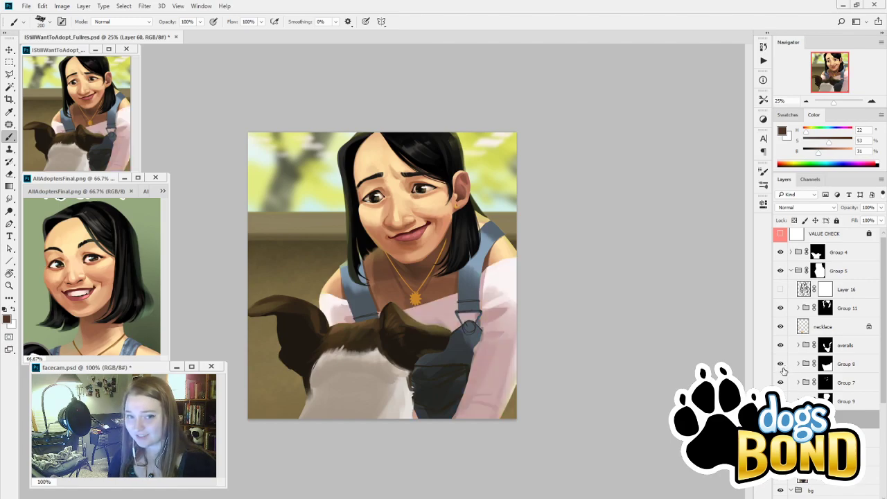
Touch up Group 7's layer mask around the woman's mouth using white and a 40 px brush
{"action": "left_click", "coordinate": [825, 382]}
{"action": "left_click", "coordinate": [781, 382]}
{"action": "left_click", "coordinate": [782, 384]}
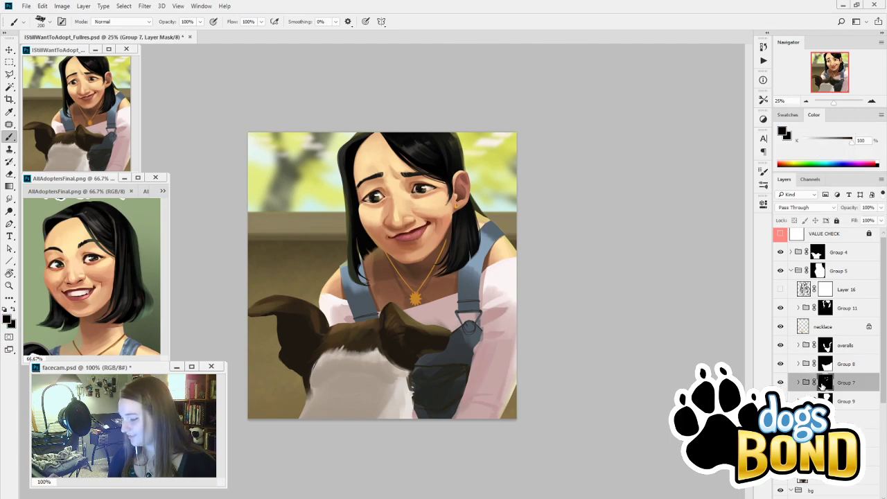
{"action": "left_click", "coordinate": [873, 101]}
{"action": "left_click", "coordinate": [873, 101]}
{"action": "left_click", "coordinate": [872, 101]}
{"action": "left_click_drag", "start_coordinate": [718, 104], "coordinate": [689, 196]}
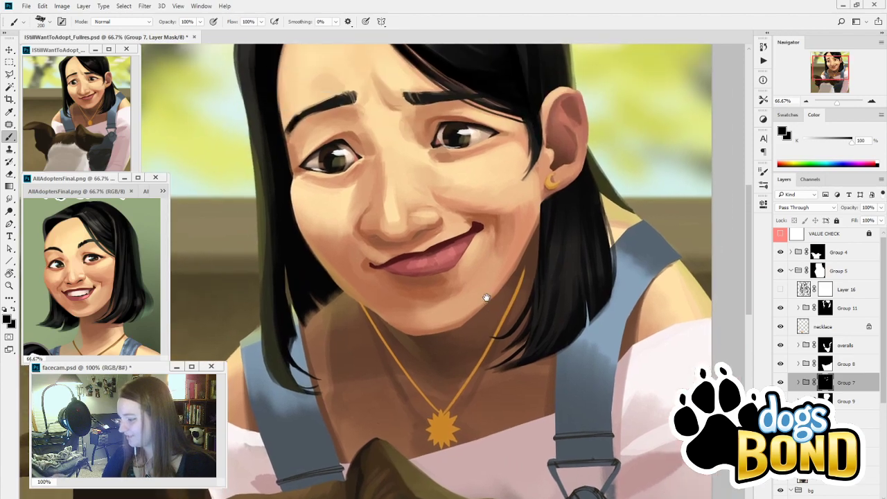
{"action": "key", "text": "x"}
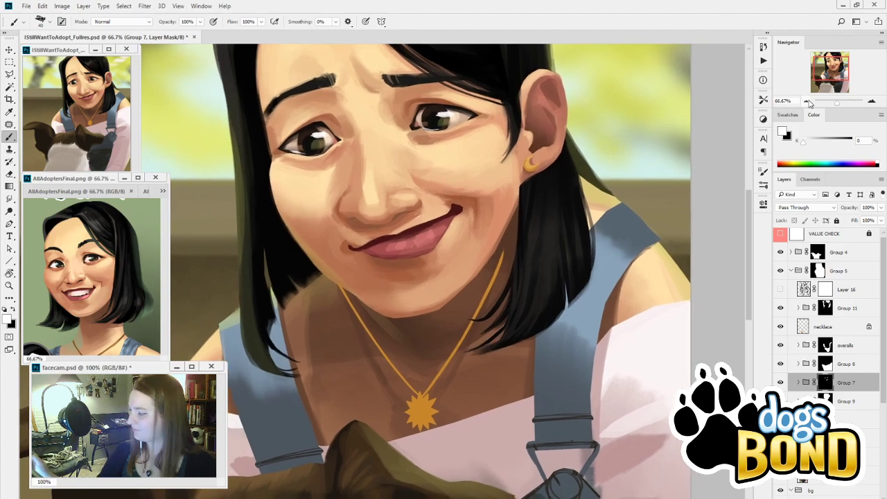
{"action": "left_click", "coordinate": [805, 101]}
{"action": "left_click", "coordinate": [805, 102]}
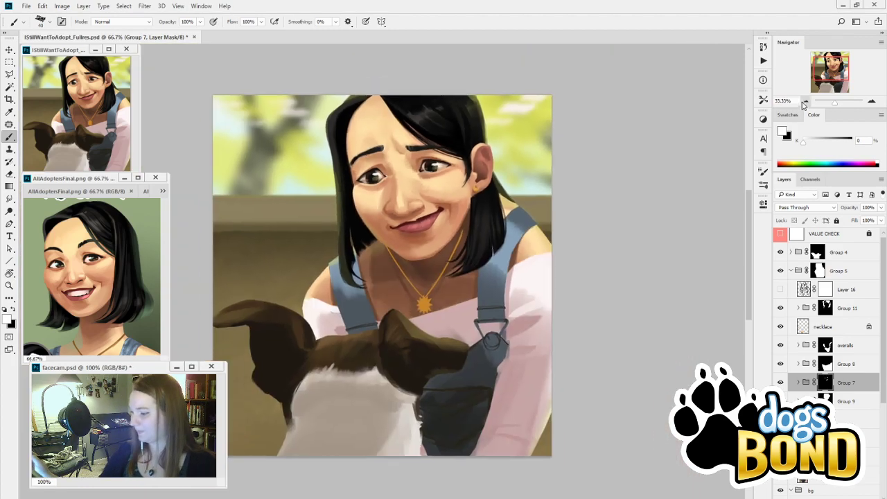
{"action": "left_click", "coordinate": [805, 101]}
Locate the pink sleeve's paint layer by toggling the overalls and Group 8, and make Layer 40 inside Group 8 active
{"action": "left_click", "coordinate": [780, 345]}
{"action": "left_click", "coordinate": [781, 345]}
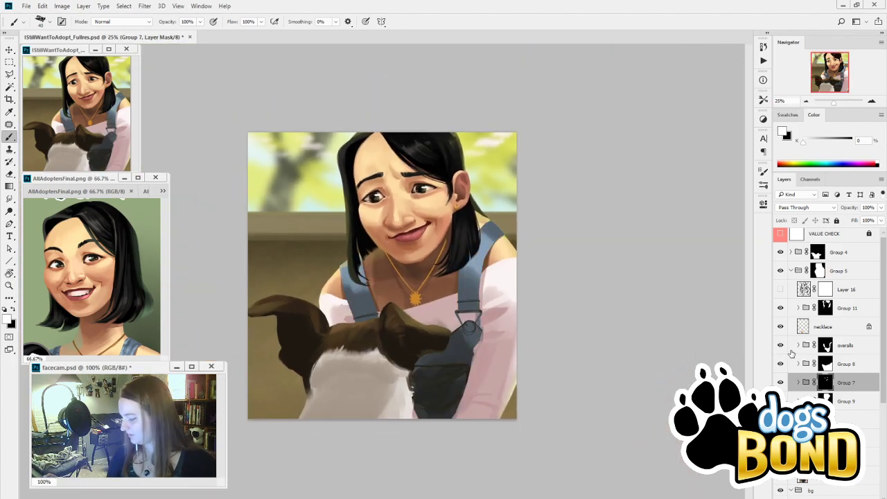
{"action": "left_click", "coordinate": [781, 366]}
{"action": "left_click", "coordinate": [781, 367]}
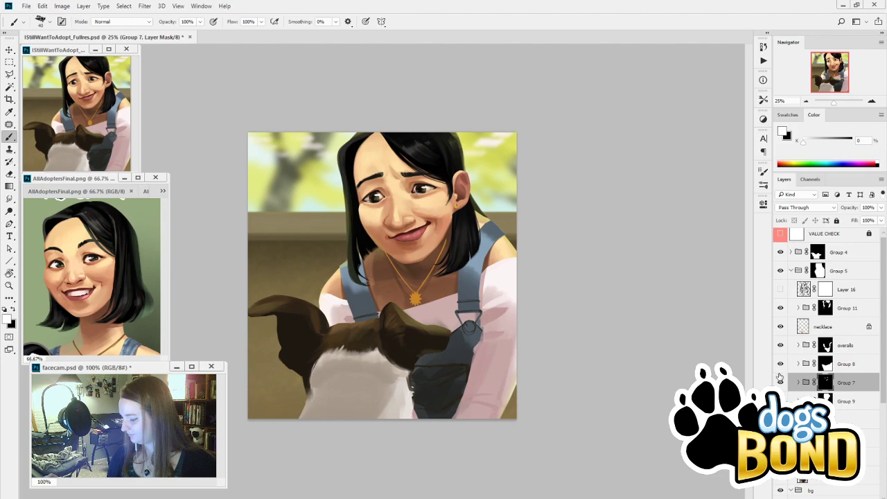
{"action": "left_click", "coordinate": [799, 364]}
{"action": "left_click", "coordinate": [838, 385]}
{"action": "left_click", "coordinate": [781, 383]}
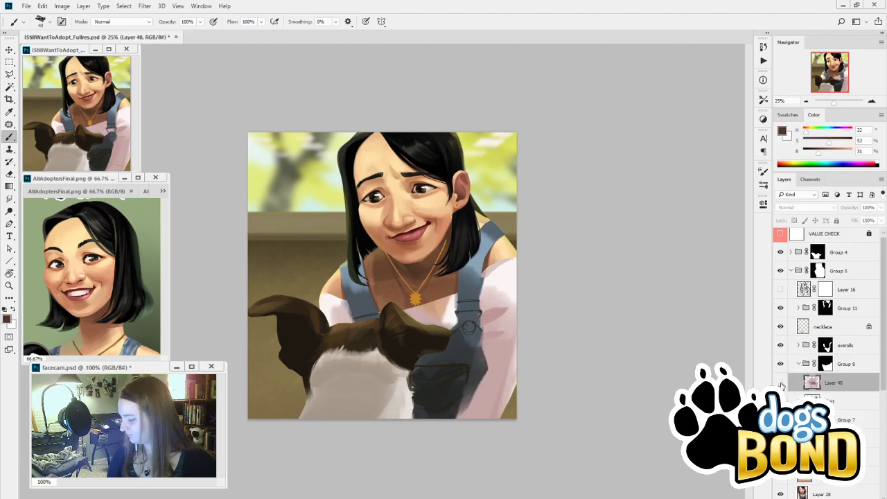
{"action": "left_click", "coordinate": [781, 383]}
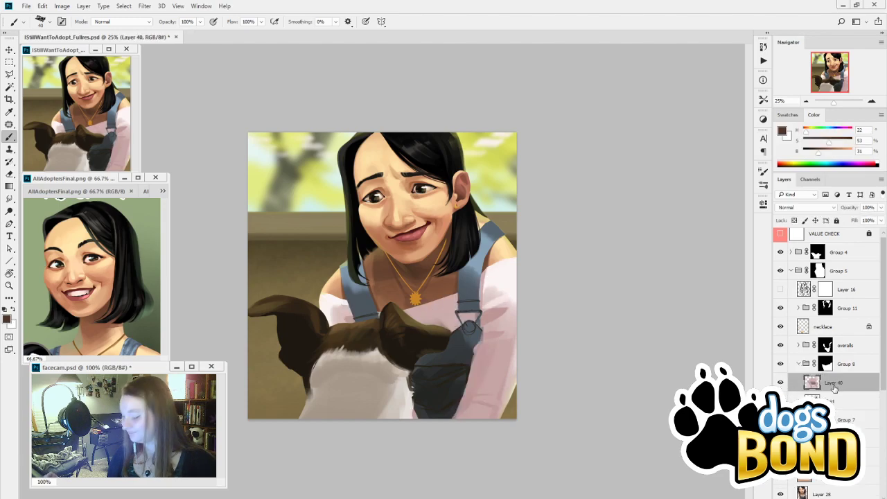
Blend the shading on the lower part of the pink sleeve with muted pinks sampled from the sleeve
{"action": "left_click", "coordinate": [479, 326], "text": "alt"}
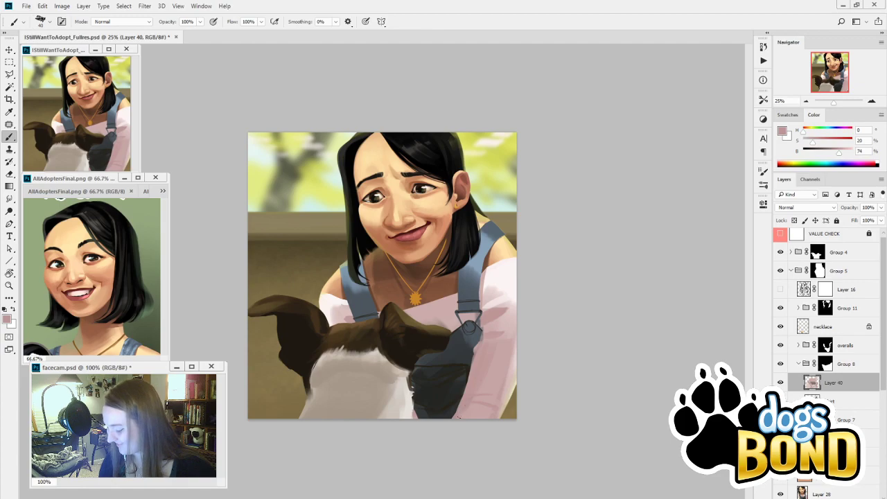
{"action": "left_click", "coordinate": [475, 392], "text": "alt"}
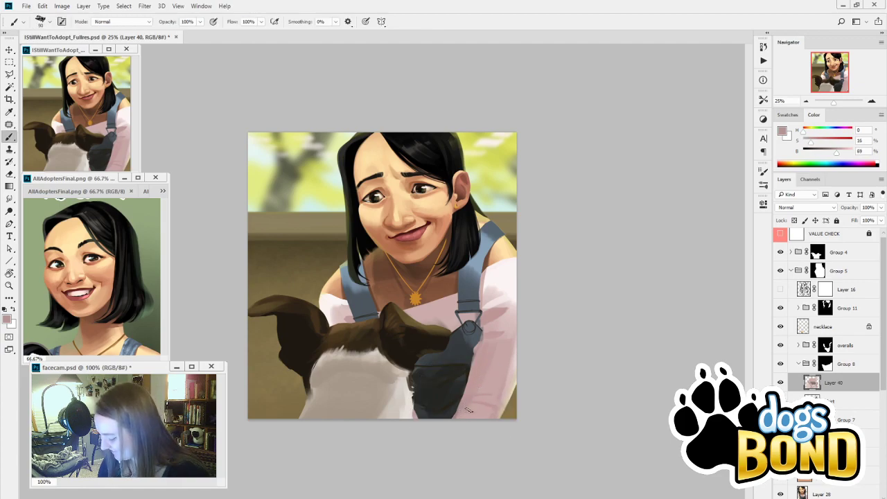
{"action": "key", "text": "alt"}
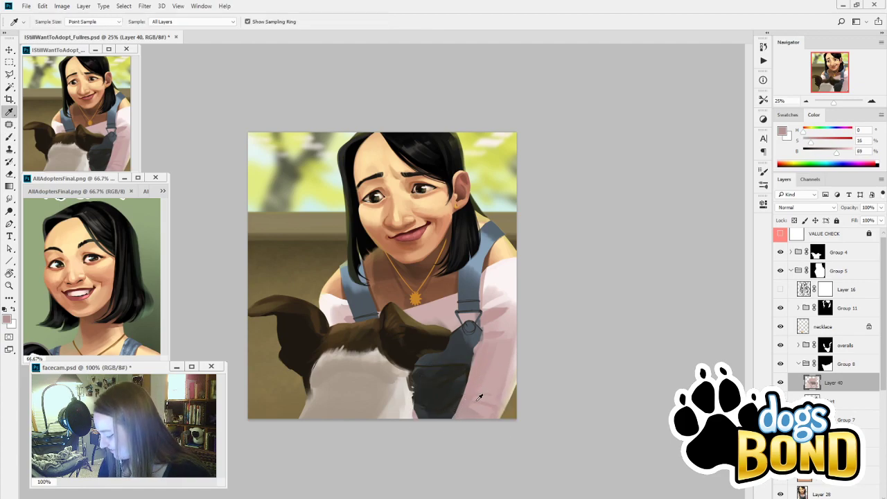
{"action": "left_click", "coordinate": [479, 397], "text": "alt"}
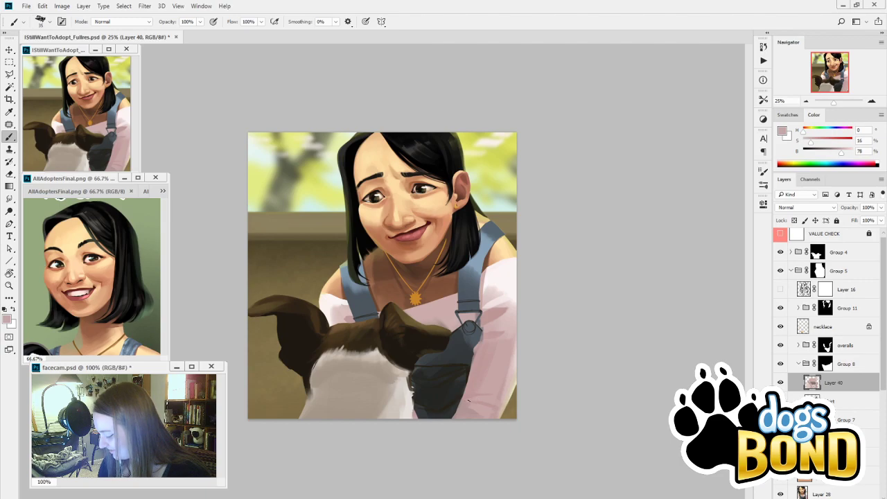
{"action": "key", "text": "alt"}
Rework the sleeve's outer edge with a large brush, using the pale cream and light pink tones sampled there
{"action": "left_click", "coordinate": [518, 382], "text": "alt"}
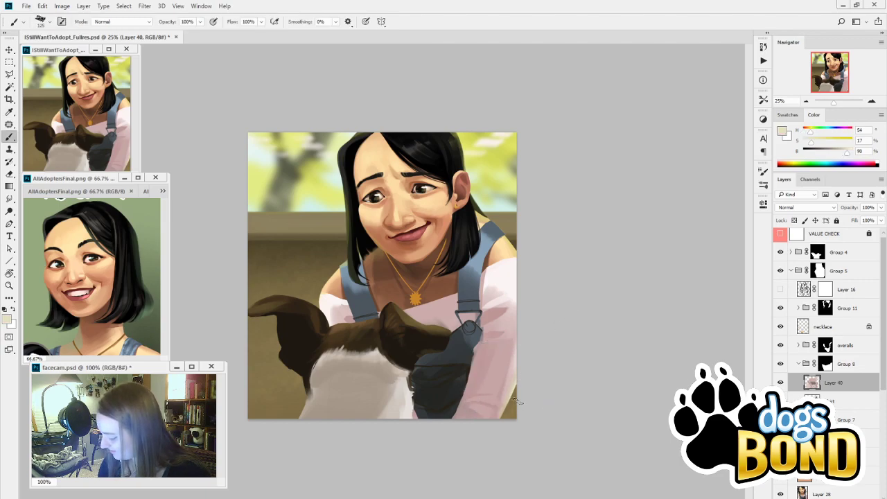
{"action": "left_click", "coordinate": [504, 276], "text": "alt"}
{"action": "key", "text": "alt"}
Darken the sampled pink to 26% saturation and 66% brightness and paint upper-sleeve folds with a 45 px brush
{"action": "left_click", "coordinate": [493, 309], "text": "alt"}
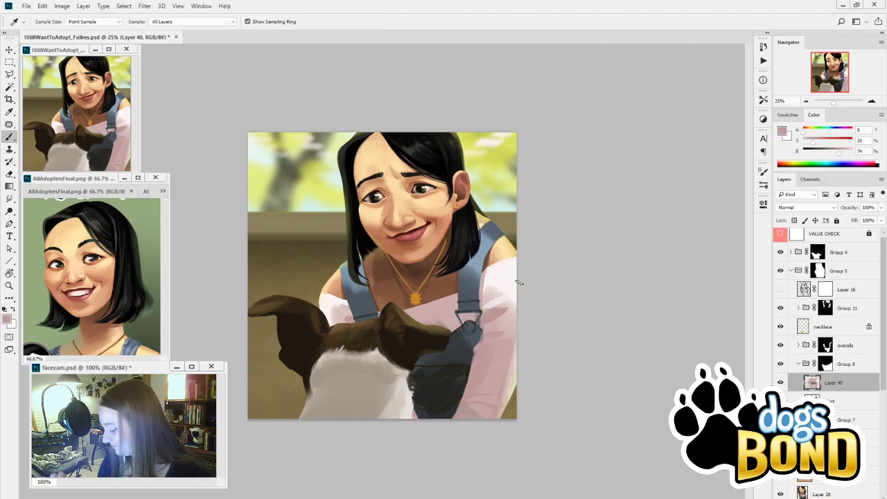
{"action": "left_click_drag", "start_coordinate": [838, 152], "coordinate": [836, 152]}
{"action": "left_click", "coordinate": [816, 143]}
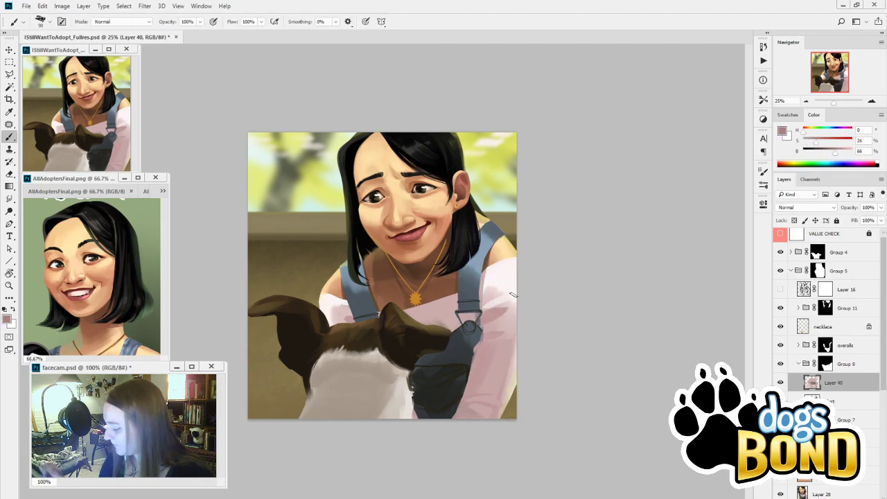
{"action": "key", "text": "["}
{"action": "key", "text": "["}
{"action": "key", "text": "["}
{"action": "key", "text": "["}
{"action": "key", "text": "["}
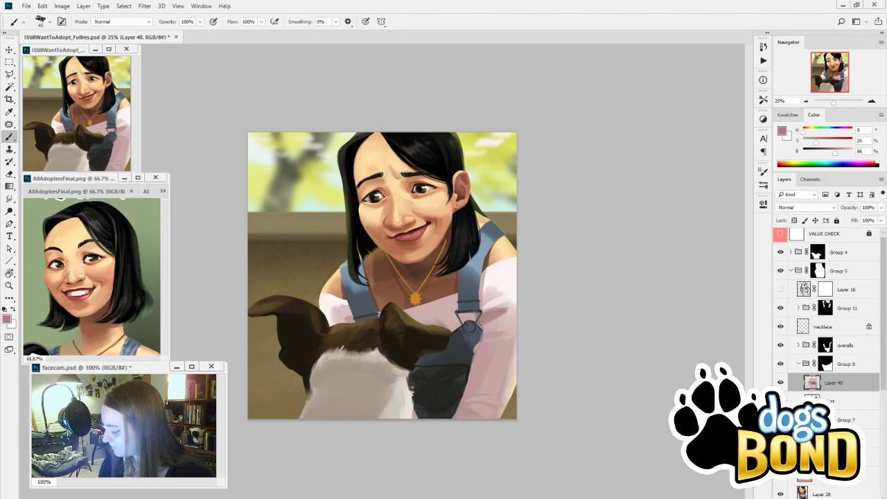
{"action": "left_click", "coordinate": [482, 311], "text": "alt"}
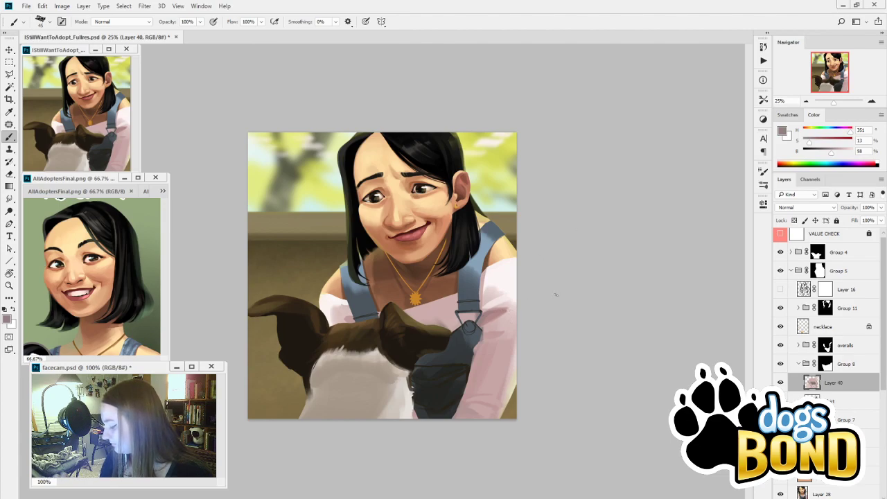
Soften the upper sleeve's folds with light pinks sampled from the lit fabric, varying the brush size
{"action": "left_click", "coordinate": [515, 297], "text": "alt"}
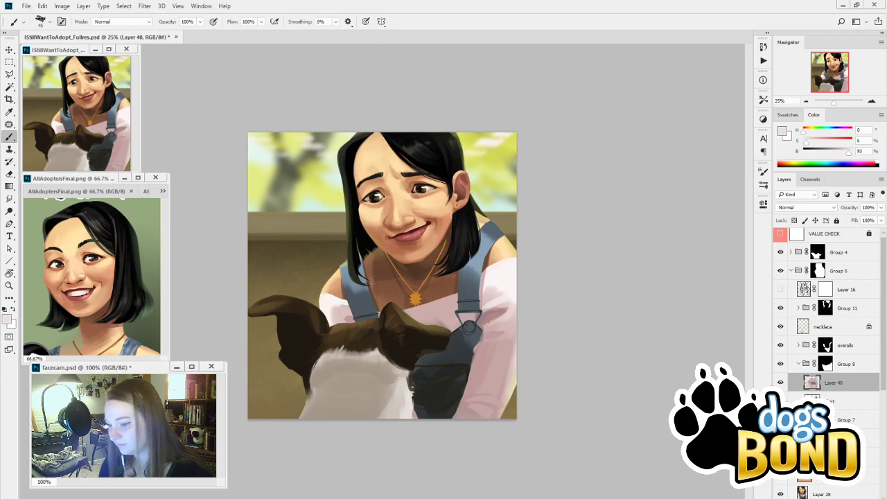
{"action": "left_click", "coordinate": [503, 323], "text": "alt"}
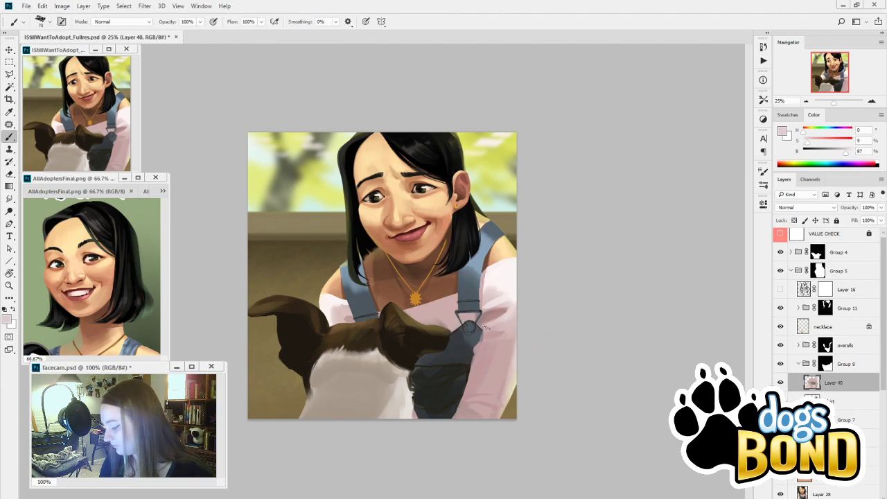
{"action": "key", "text": "bracketleft"}
{"action": "key", "text": "bracketleft"}
{"action": "left_click", "coordinate": [496, 342], "text": "alt"}
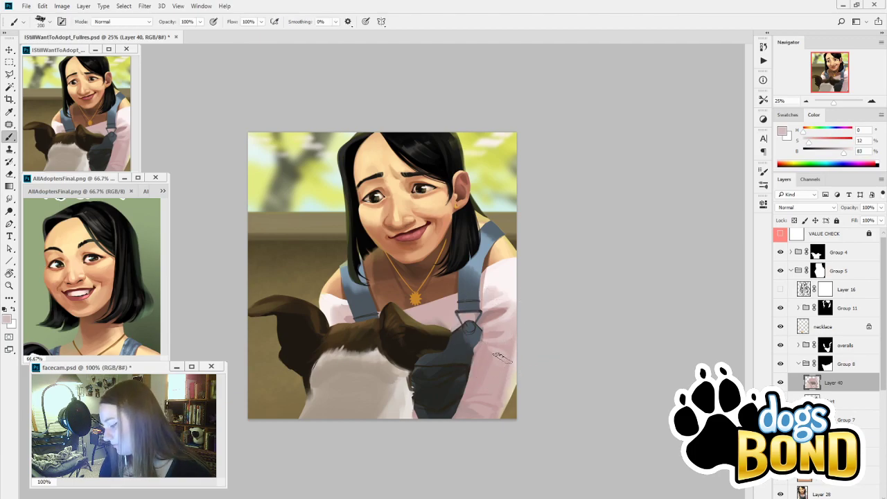
{"action": "left_click", "coordinate": [497, 347], "text": "alt"}
Paint fold shadows on the sleeve beside the overalls with a smaller brush and sampled mid and darker pinks
{"action": "left_click", "coordinate": [475, 358], "text": "alt"}
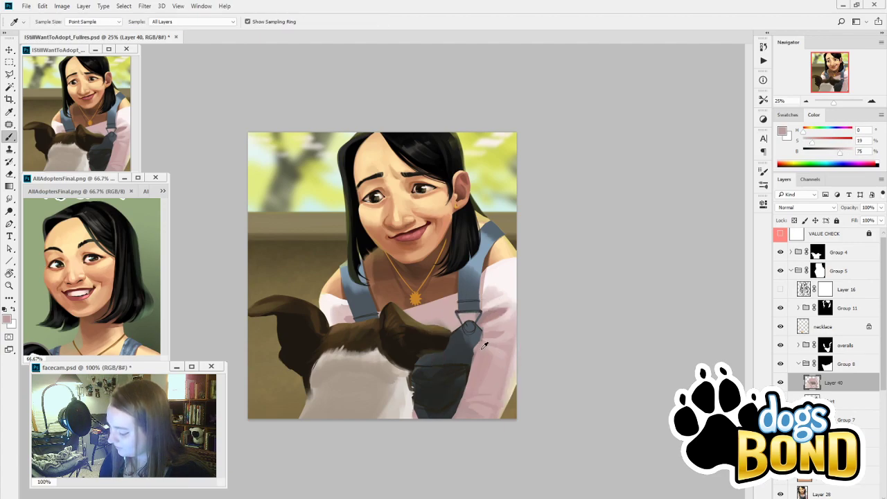
{"action": "key", "text": "["}
{"action": "key", "text": "["}
{"action": "key", "text": "["}
{"action": "key", "text": "["}
{"action": "left_click", "coordinate": [493, 343], "text": "alt"}
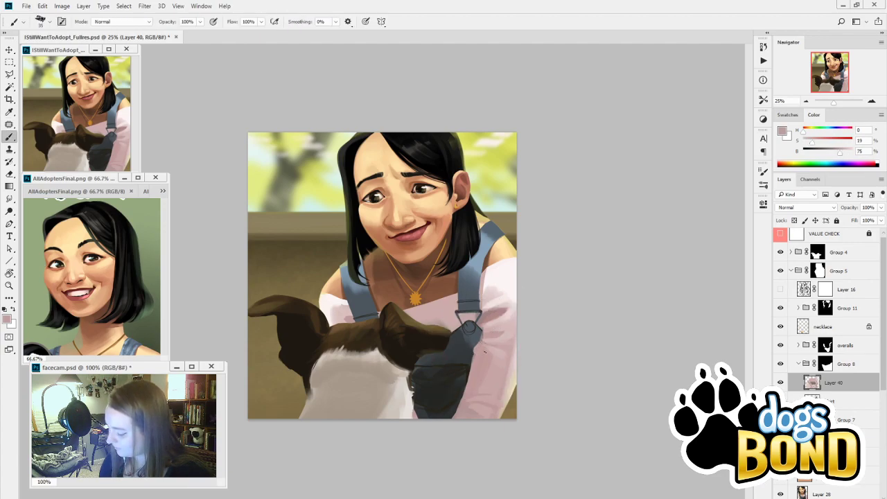
{"action": "key", "text": "alt"}
{"action": "left_click", "coordinate": [481, 355], "text": "alt"}
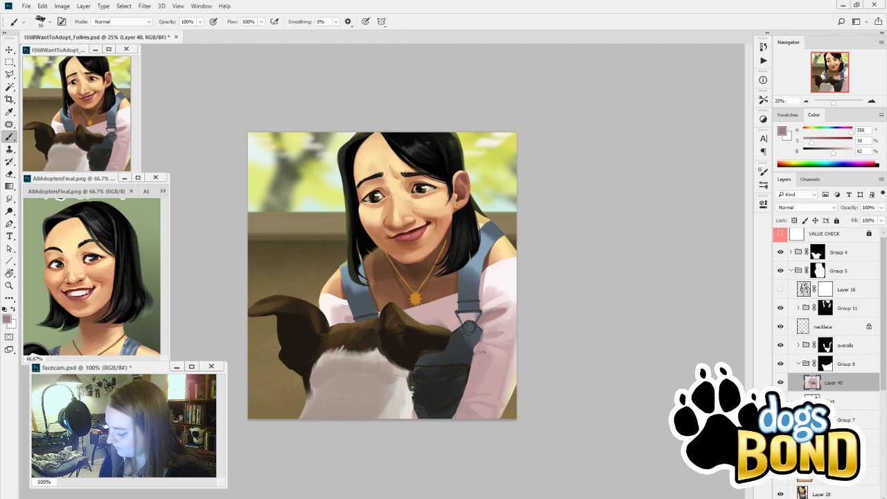
Blend the folds of the sleeve beside the overalls with sampled light and mid pinks, using a 50 to 90 px brush
{"action": "left_click", "coordinate": [501, 358], "text": "alt"}
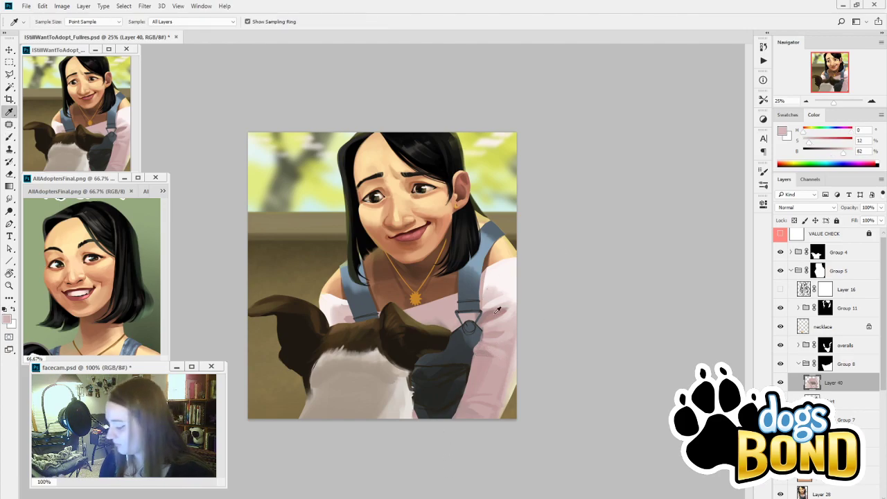
{"action": "left_click", "coordinate": [517, 337], "text": "alt"}
{"action": "left_click", "coordinate": [491, 334], "text": "alt"}
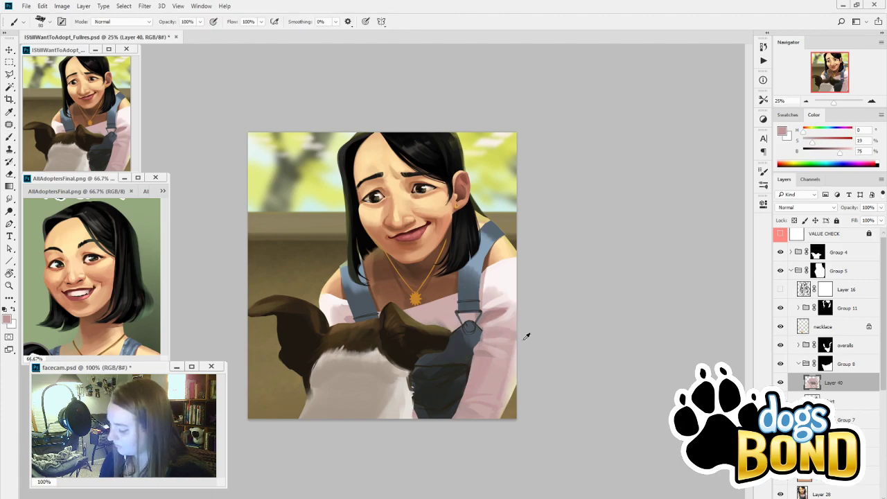
{"action": "left_click", "coordinate": [497, 344], "text": "alt"}
{"action": "left_click", "coordinate": [516, 341], "text": "alt"}
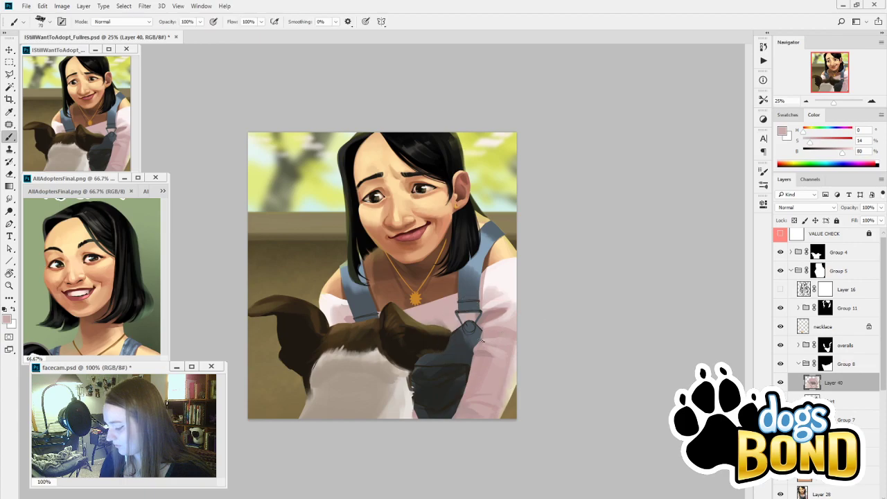
{"action": "left_click", "coordinate": [495, 338], "text": "alt"}
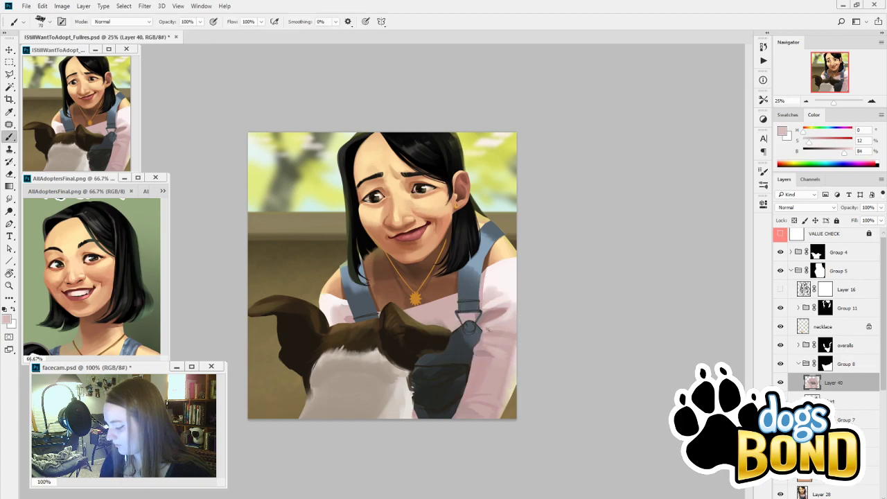
{"action": "left_click", "coordinate": [511, 321], "text": "alt"}
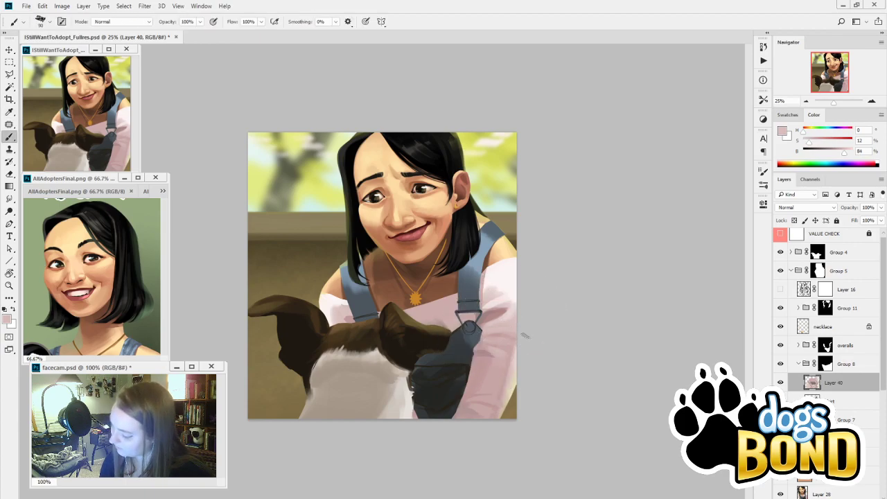
{"action": "left_click", "coordinate": [489, 296], "text": "alt"}
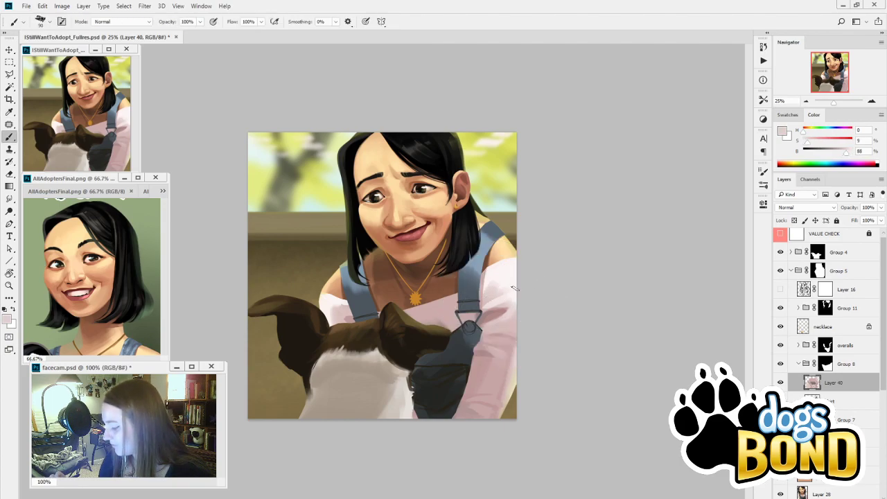
Model the fabric on the opposite shoulder beside the strap with sampled pinks and a near-white pink, varying the brush size
{"action": "left_click", "coordinate": [349, 307], "text": "alt"}
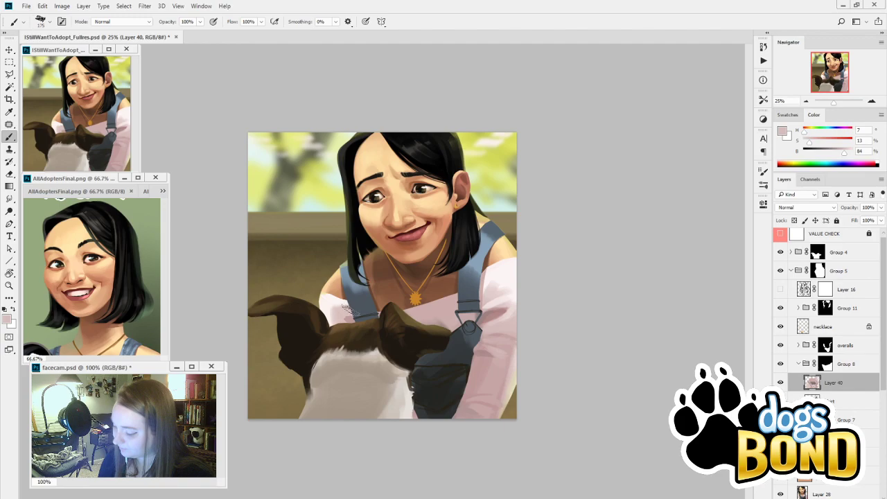
{"action": "left_click", "coordinate": [344, 303], "text": "alt"}
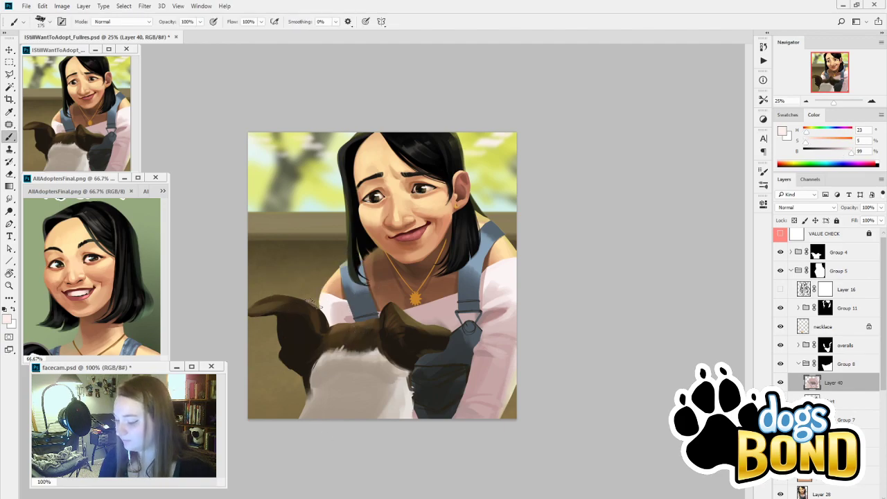
{"action": "left_click", "coordinate": [496, 291], "text": "alt"}
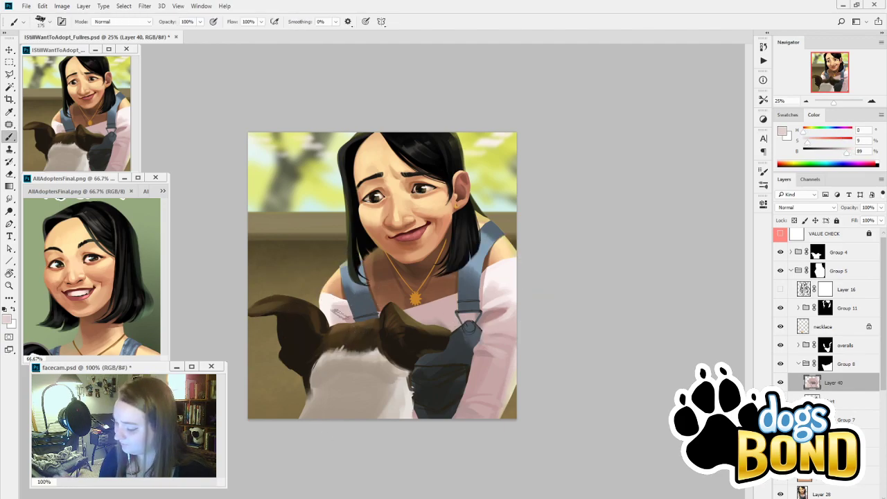
{"action": "left_click", "coordinate": [326, 305], "text": "alt"}
{"action": "left_click", "coordinate": [345, 308], "text": "alt"}
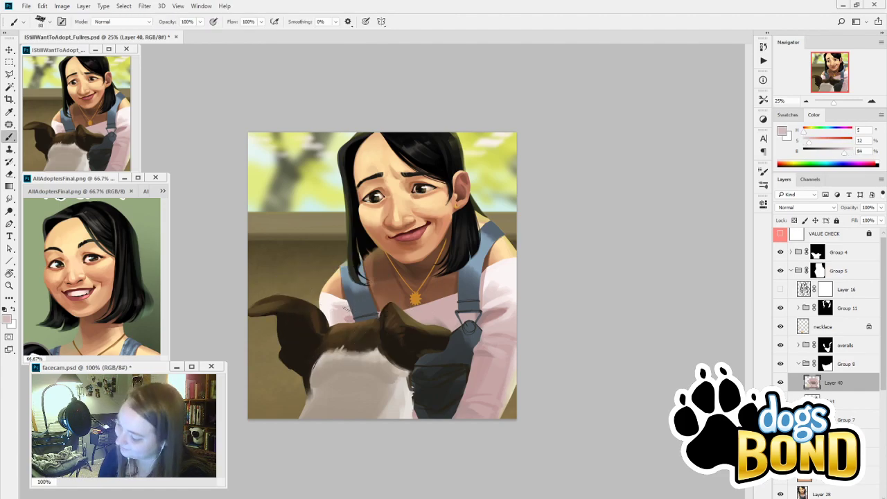
{"action": "left_click", "coordinate": [355, 316], "text": "alt"}
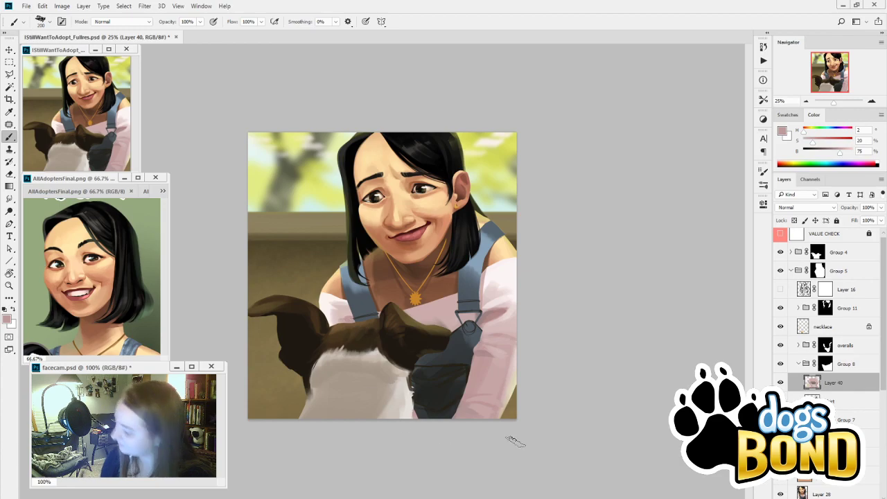
Hide the dog's Group 4 and shade the uncovered sleeve with a 200 px brush in the mid pinks sampled there
{"action": "left_click", "coordinate": [781, 252]}
{"action": "left_click", "coordinate": [352, 321], "text": "alt"}
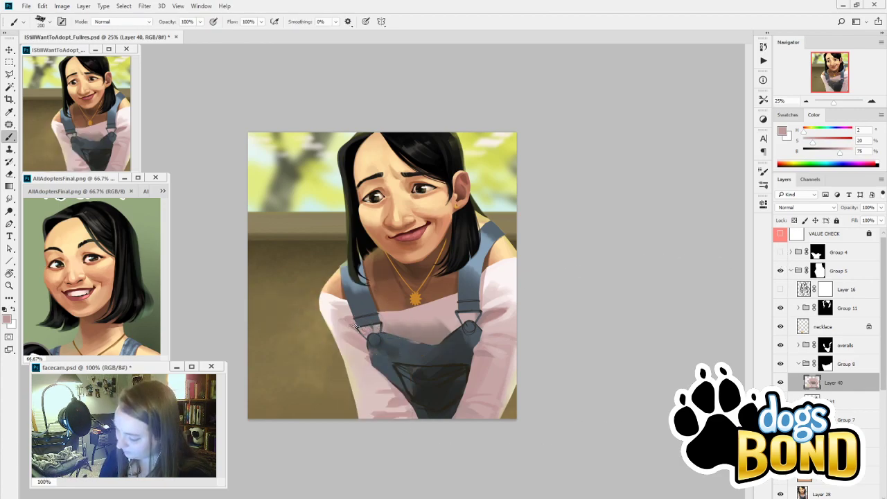
{"action": "left_click", "coordinate": [352, 354], "text": "alt"}
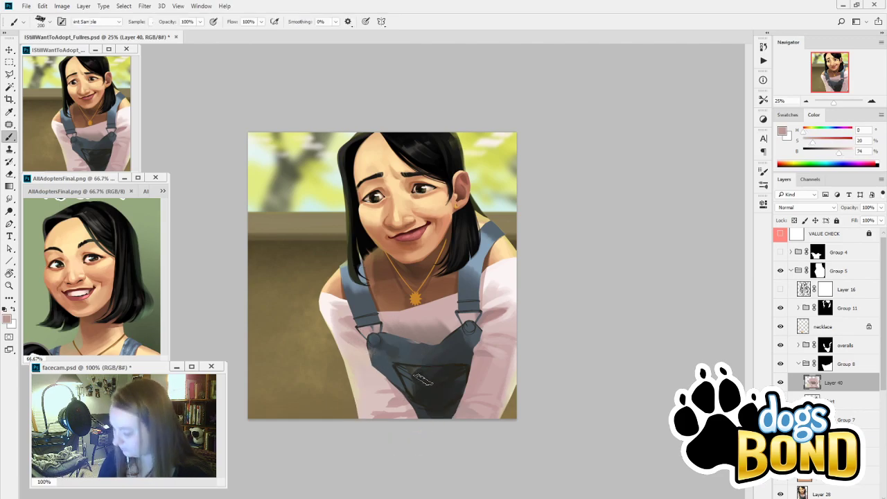
Sample the lower sleeve's fold pink and rotate the enlarged brush's tip to an angle of -66°
{"action": "left_click", "coordinate": [380, 416], "text": "alt"}
{"action": "key", "text": "bracketright"}
{"action": "key", "text": "bracketright"}
{"action": "key", "text": "bracketright"}
{"action": "key", "text": "bracketright"}
{"action": "key", "text": "bracketright"}
{"action": "key", "text": "bracketright"}
{"action": "key", "text": "bracketright"}
{"action": "key", "text": "bracketright"}
{"action": "key", "text": "bracketright"}
{"action": "key", "text": "bracketright"}
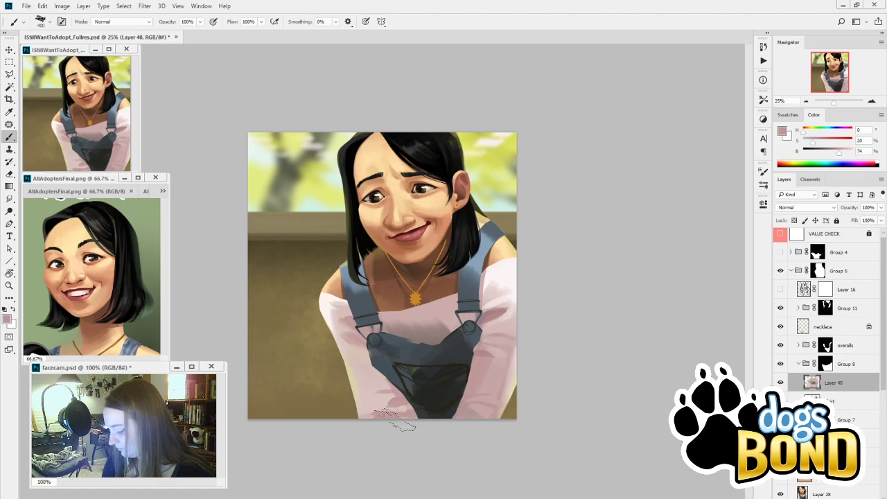
{"action": "left_click", "coordinate": [764, 171]}
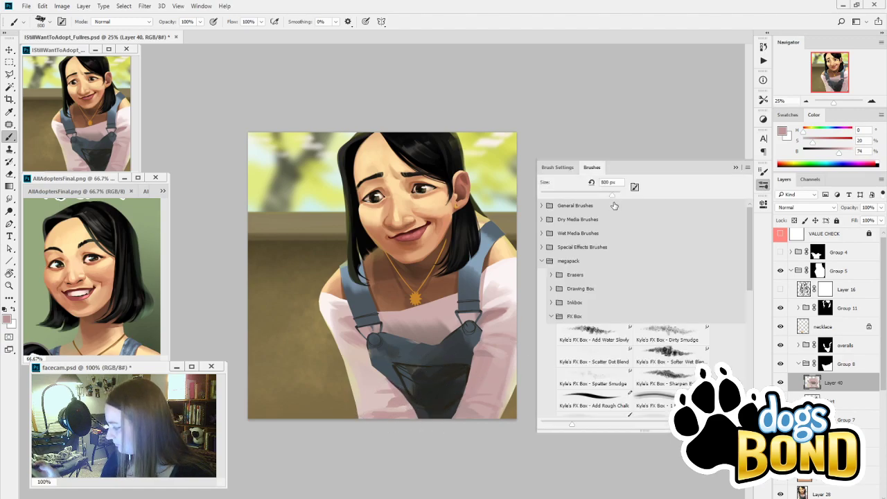
{"action": "left_click_drag", "start_coordinate": [698, 304], "coordinate": [692, 305]}
{"action": "key", "text": "bracketleft"}
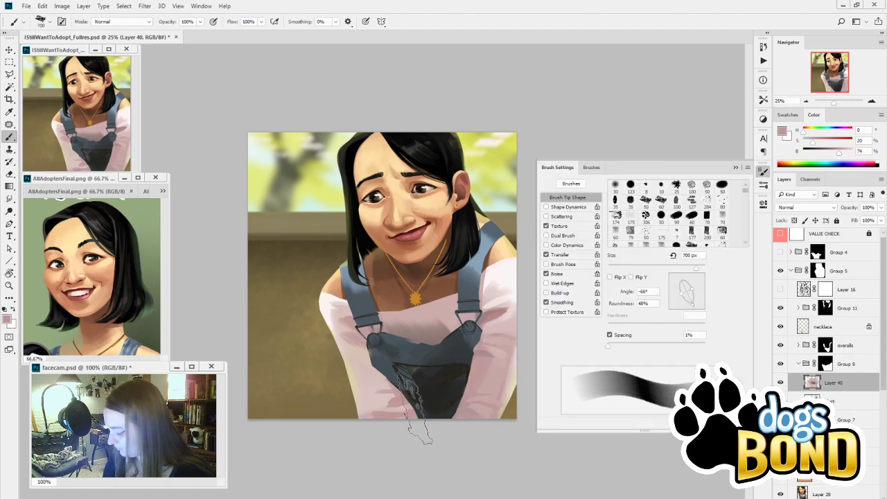
Paint fold shadows on the uncovered sleeve along the strap and bib, varying the brush between 50 and 100 px
{"action": "key", "text": "bracketleft"}
{"action": "key", "text": "bracketleft"}
{"action": "key", "text": "bracketleft"}
{"action": "key", "text": "bracketleft"}
{"action": "key", "text": "bracketleft"}
{"action": "key", "text": "bracketleft"}
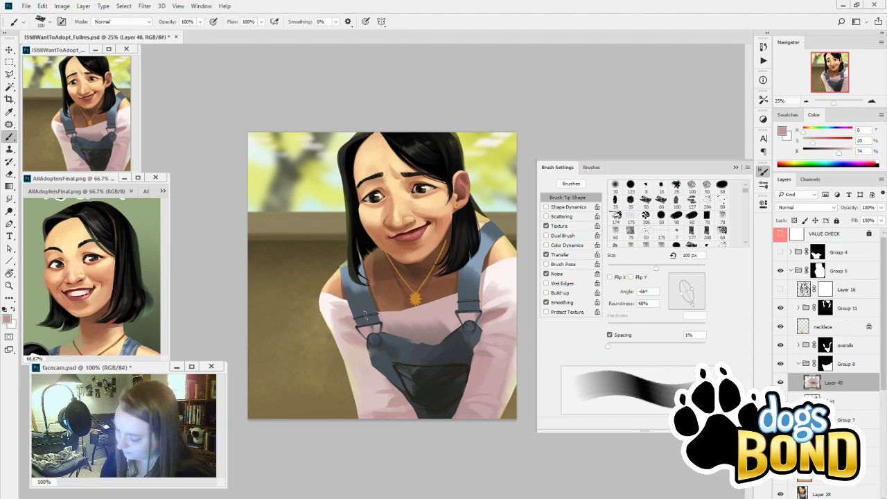
{"action": "key", "text": "bracketleft"}
{"action": "key", "text": "bracketleft"}
{"action": "key", "text": "bracketleft"}
{"action": "key", "text": "bracketleft"}
{"action": "key", "text": "bracketleft"}
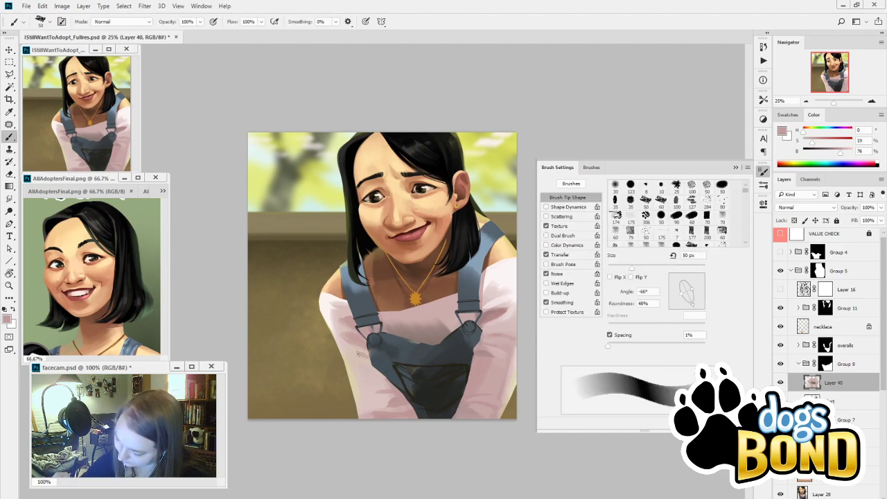
{"action": "key", "text": "bracketright"}
{"action": "key", "text": "bracketright"}
{"action": "key", "text": "bracketright"}
{"action": "key", "text": "bracketright"}
{"action": "key", "text": "bracketright"}
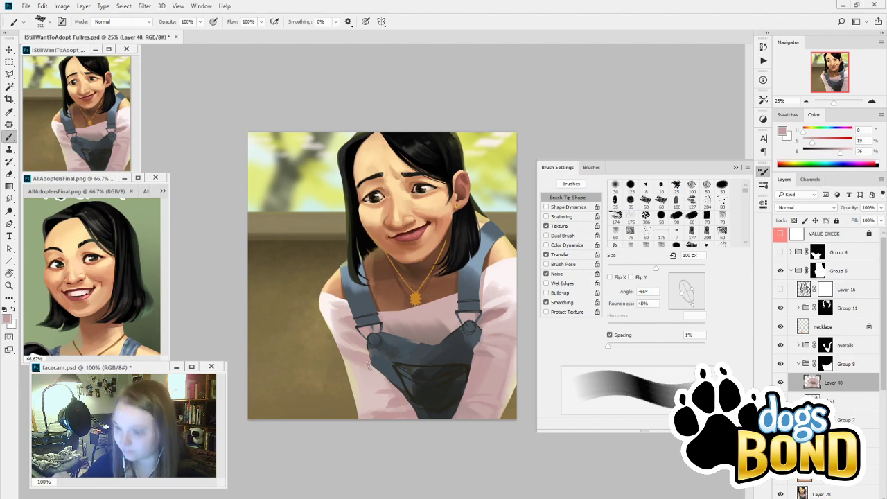
Refine the folds at the bottom of the uncovered sleeve with light and darker pinks sampled there, using a smaller brush
{"action": "key", "text": "i"}
{"action": "left_click", "coordinate": [381, 399]}
{"action": "key", "text": "b"}
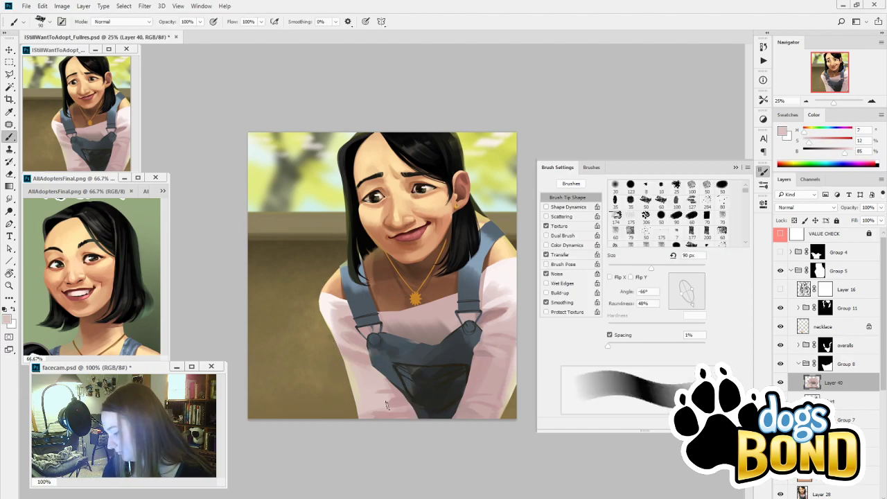
{"action": "left_click", "coordinate": [383, 401], "text": "alt"}
{"action": "key", "text": "bracketleft"}
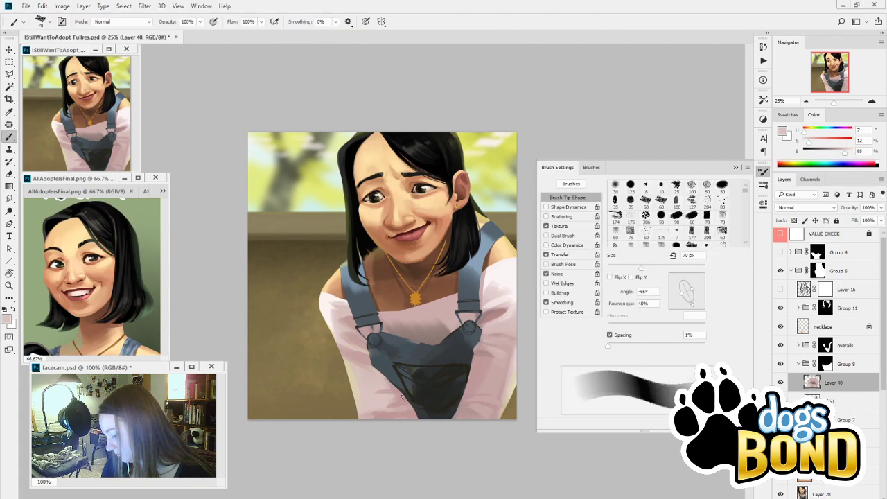
{"action": "key", "text": "i"}
{"action": "left_click", "coordinate": [390, 404]}
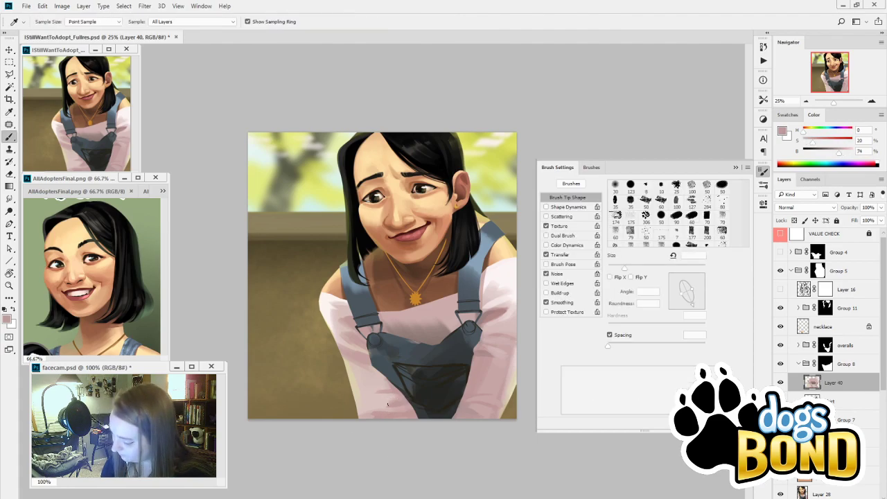
{"action": "key", "text": "b"}
{"action": "key", "text": "i"}
{"action": "left_click", "coordinate": [375, 404]}
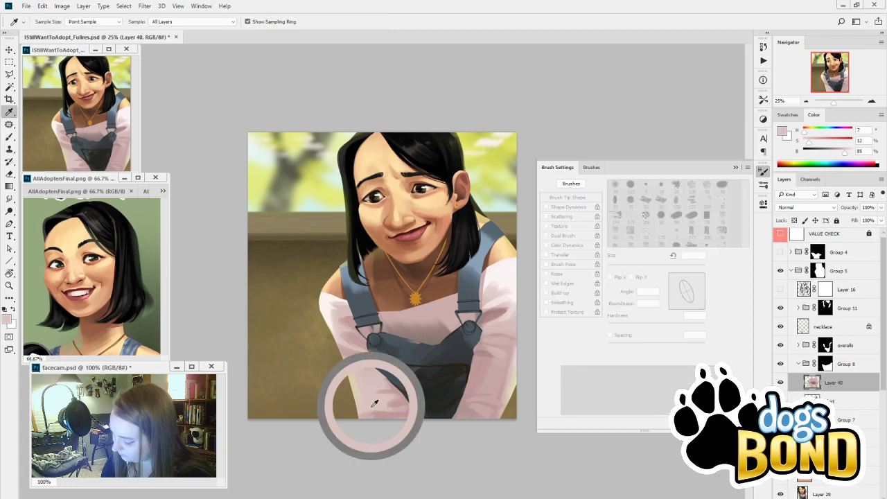
Paint the sleeve's outer edge with a 150 px brush, using its sampled beige and a yellow-green sampled from the background
{"action": "left_click", "coordinate": [357, 405], "text": "alt"}
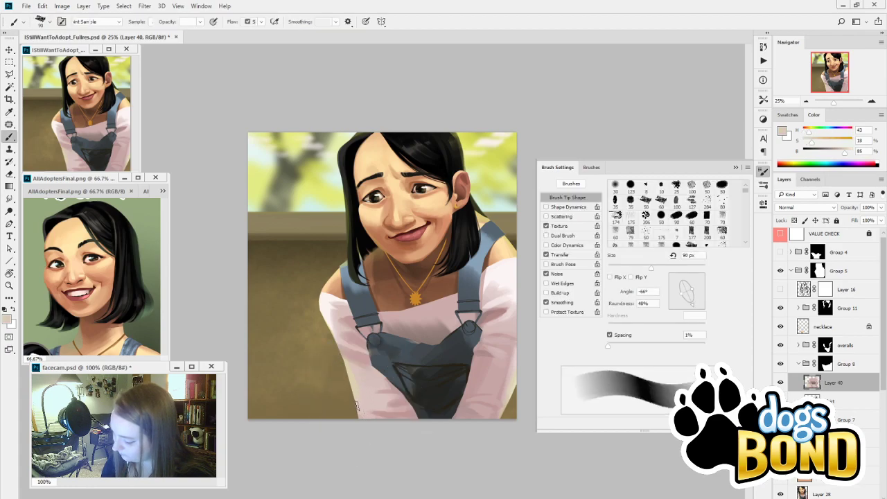
{"action": "key", "text": "bracketright"}
{"action": "key", "text": "bracketright"}
{"action": "key", "text": "bracketright"}
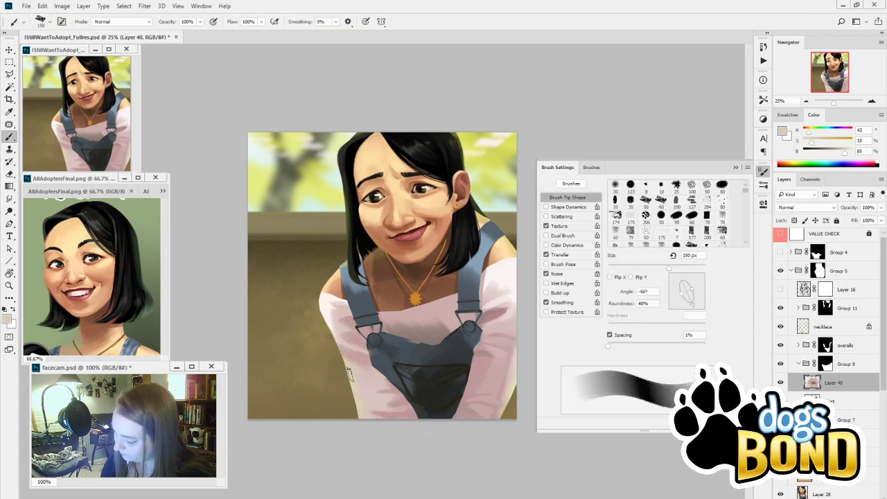
{"action": "key", "text": "i"}
{"action": "left_click", "coordinate": [331, 192]}
{"action": "key", "text": "b"}
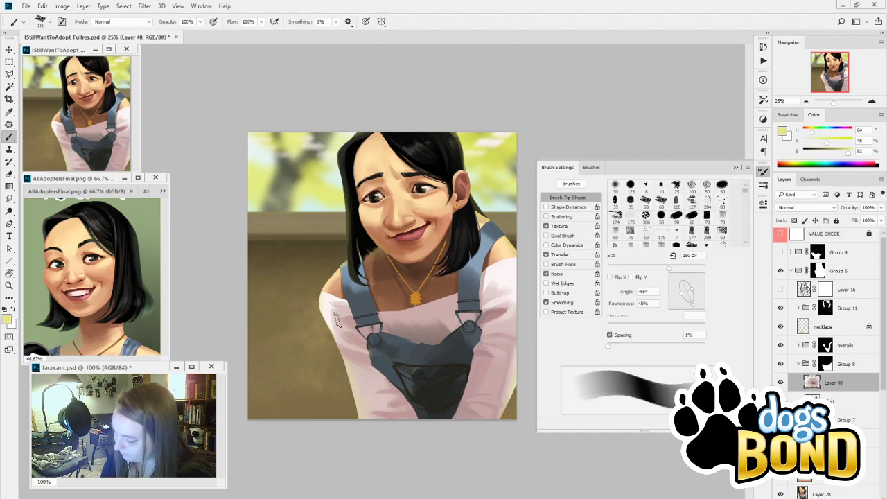
Touch up the sleeve's outer edge with sampled near-white pink, reducing the brush to 45 px, and show Group 4 again
{"action": "left_click", "coordinate": [319, 316], "text": "alt"}
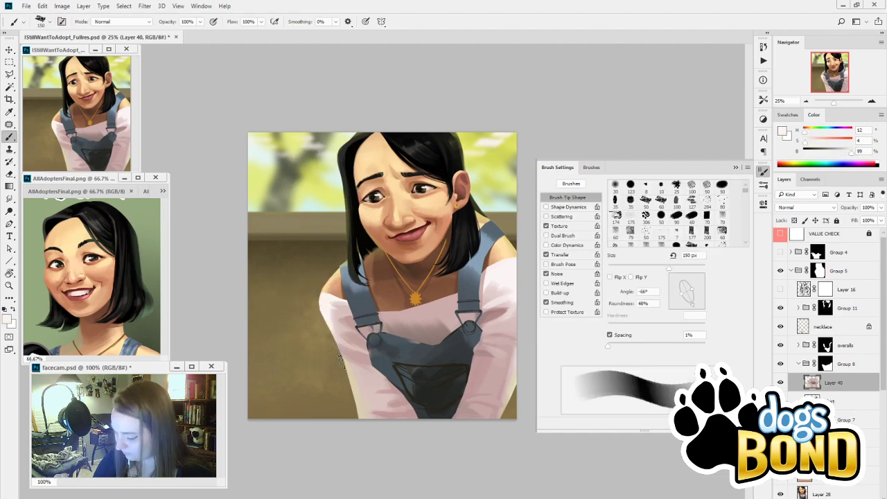
{"action": "key", "text": "bracketleft"}
{"action": "key", "text": "bracketleft"}
{"action": "key", "text": "bracketleft"}
{"action": "key", "text": "bracketleft"}
{"action": "key", "text": "bracketleft"}
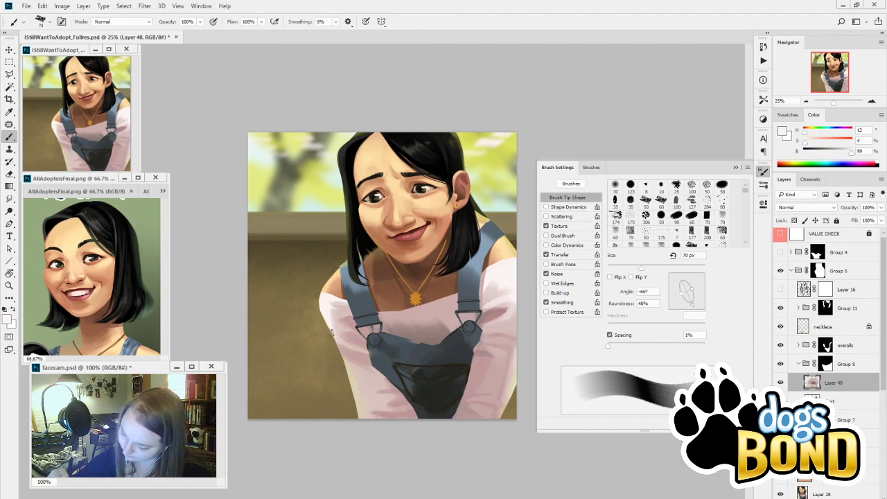
{"action": "key", "text": "bracketleft"}
{"action": "key", "text": "bracketleft"}
{"action": "key", "text": "bracketleft"}
{"action": "left_click", "coordinate": [781, 252]}
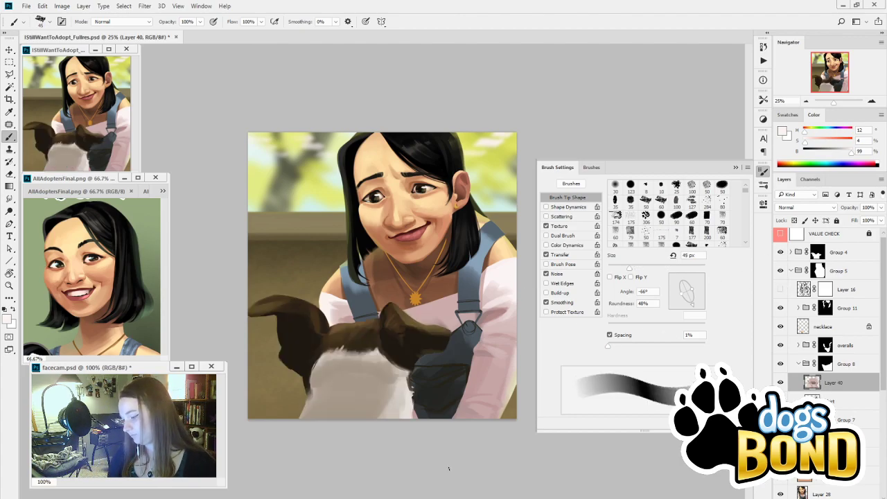
Hide Group 4, sample darker pinks from the shirt front, and enlarge the brush with its tip turned nearly horizontal
{"action": "key", "text": "i"}
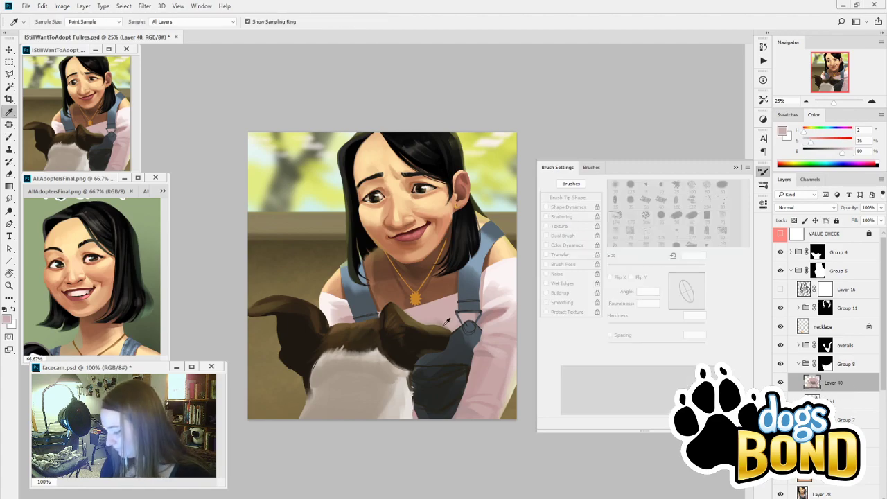
{"action": "left_click", "coordinate": [443, 324]}
{"action": "left_click", "coordinate": [781, 251]}
{"action": "key", "text": "b"}
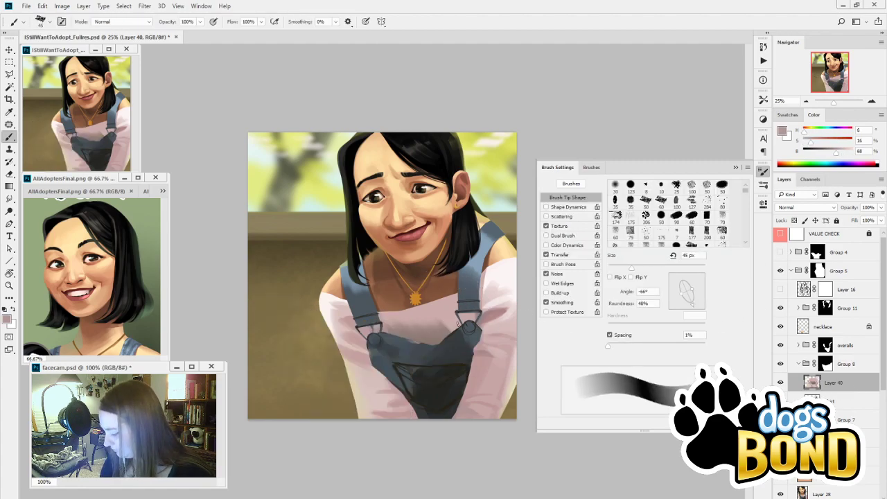
{"action": "left_click", "coordinate": [435, 343], "text": "alt"}
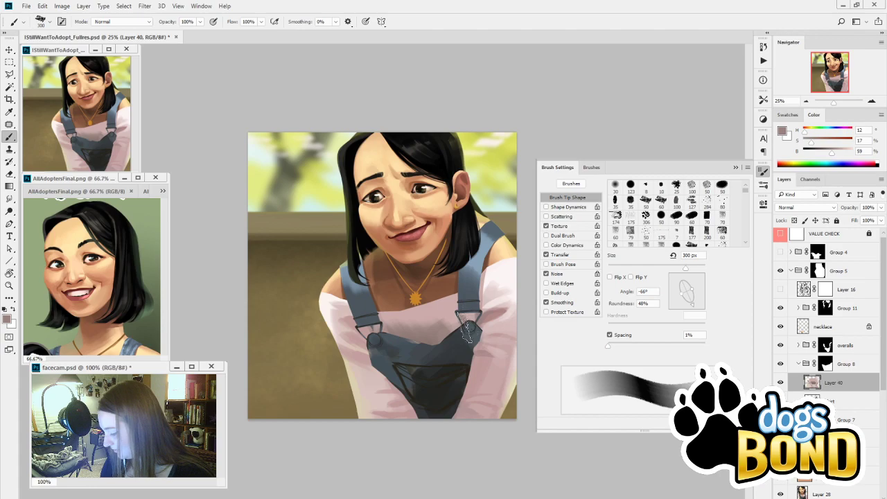
{"action": "key", "text": "bracketright"}
{"action": "key", "text": "bracketright"}
{"action": "key", "text": "bracketright"}
{"action": "key", "text": "bracketright"}
{"action": "key", "text": "bracketright"}
{"action": "key", "text": "bracketright"}
{"action": "key", "text": "bracketright"}
{"action": "key", "text": "bracketright"}
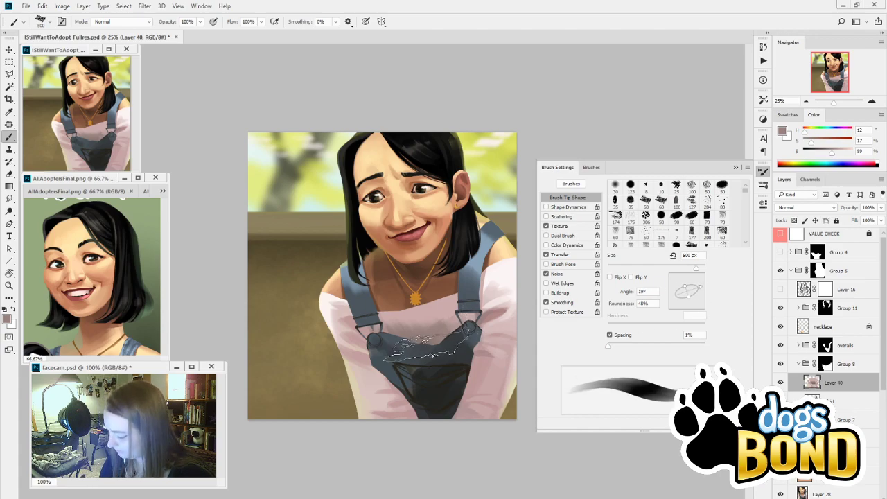
Reduce the brush to 60 px and sample a mid pink from the shirt front beside the strap
{"action": "key", "text": "bracketleft"}
{"action": "key", "text": "bracketleft"}
{"action": "key", "text": "bracketleft"}
{"action": "key", "text": "bracketleft"}
{"action": "key", "text": "bracketleft"}
{"action": "key", "text": "bracketleft"}
{"action": "key", "text": "bracketleft"}
{"action": "key", "text": "bracketleft"}
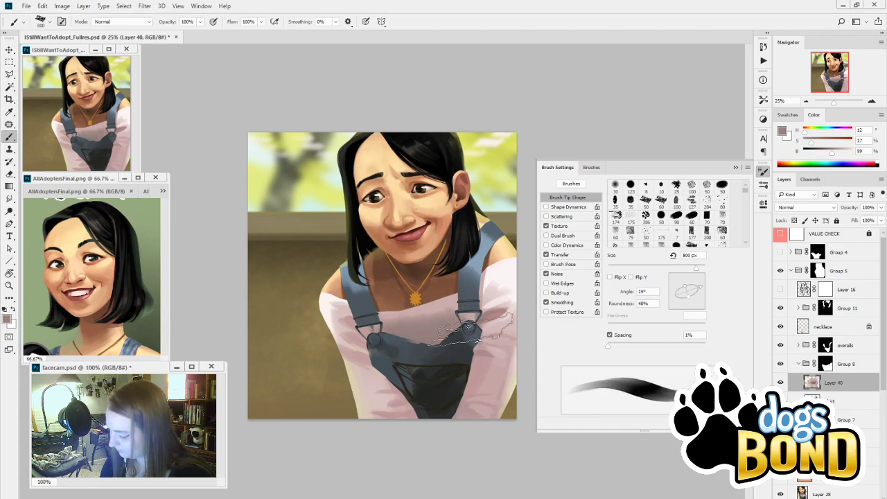
{"action": "key", "text": "bracketleft"}
{"action": "key", "text": "bracketleft"}
{"action": "key", "text": "bracketleft"}
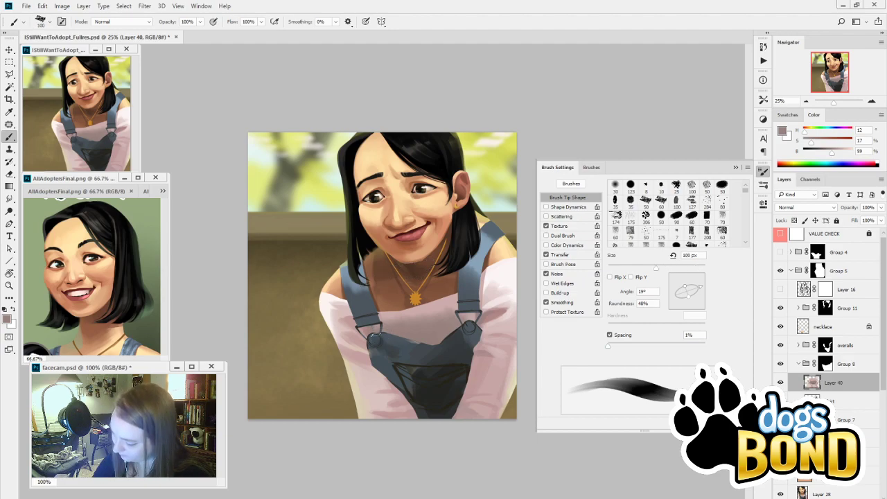
{"action": "key", "text": "bracketleft"}
{"action": "key", "text": "bracketleft"}
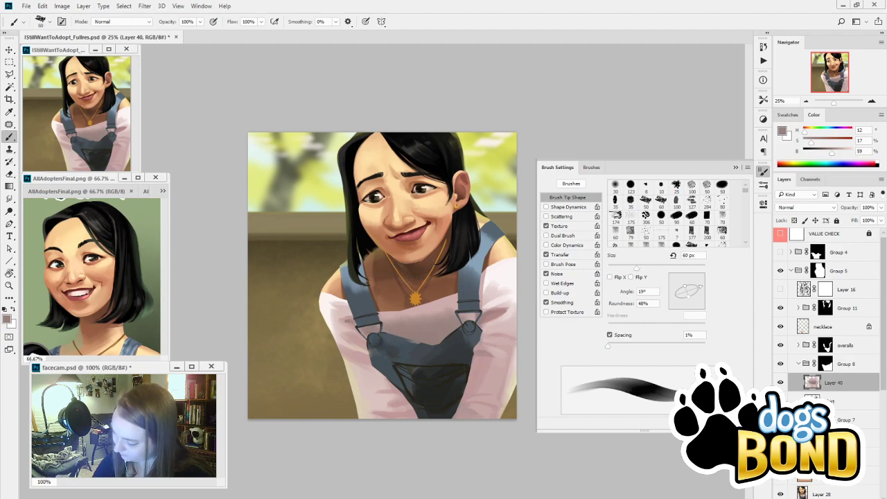
{"action": "left_click", "coordinate": [382, 316], "text": "alt"}
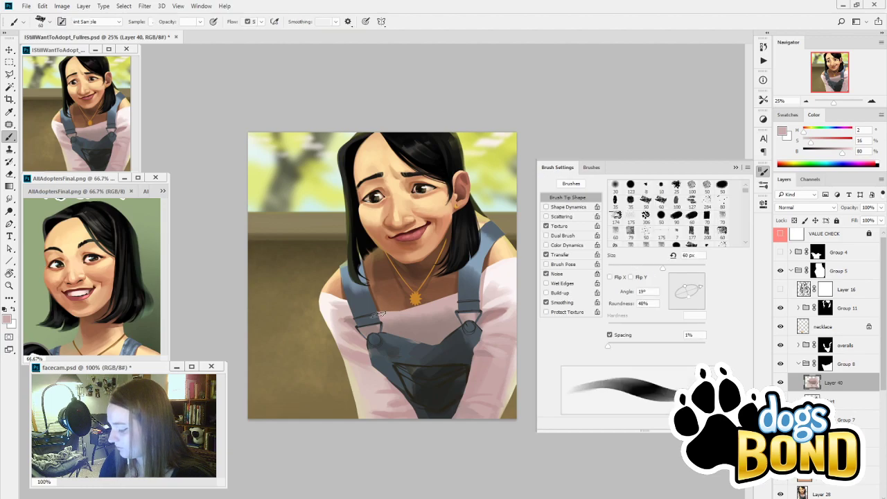
Brighten the shirt's neckline with a near-white pink sampled from the sleeve's shoulder, reducing the brush from 150 to 30 px
{"action": "key", "text": "bracketright"}
{"action": "key", "text": "bracketright"}
{"action": "key", "text": "bracketright"}
{"action": "key", "text": "bracketright"}
{"action": "key", "text": "bracketright"}
{"action": "key", "text": "bracketright"}
{"action": "left_click", "coordinate": [497, 285], "text": "alt"}
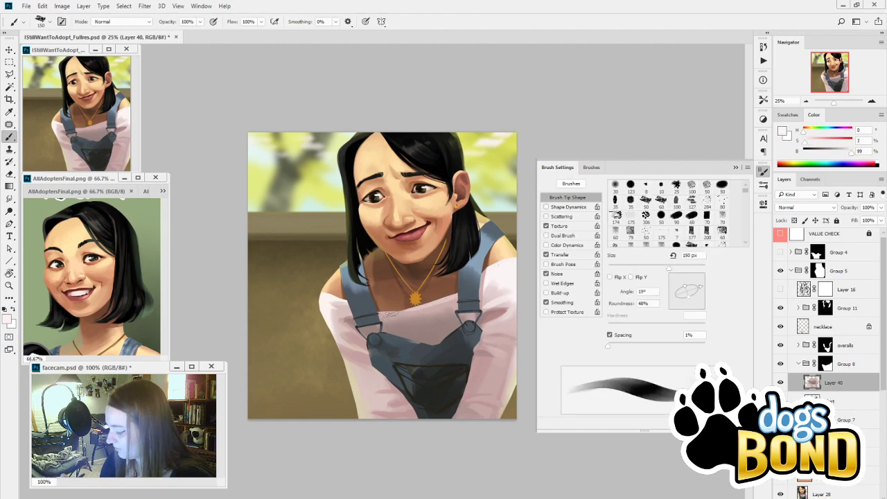
{"action": "key", "text": "bracketleft"}
{"action": "key", "text": "bracketleft"}
{"action": "key", "text": "bracketleft"}
{"action": "key", "text": "bracketleft"}
{"action": "key", "text": "bracketleft"}
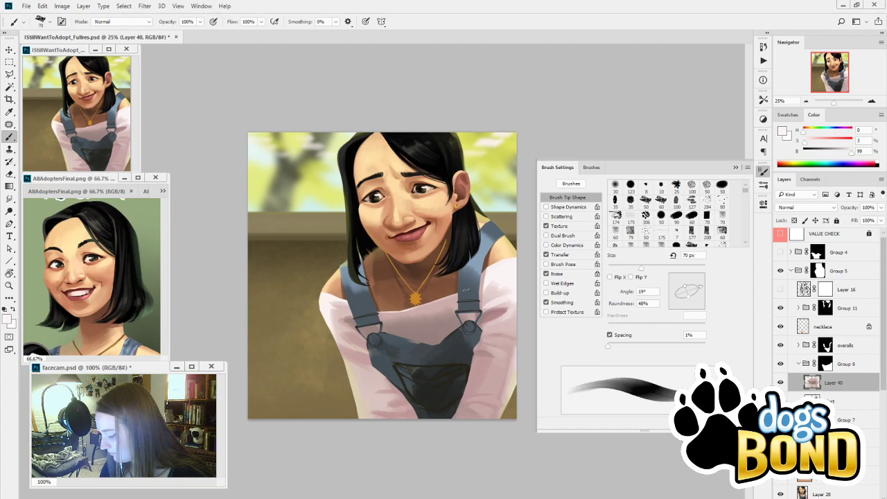
{"action": "key", "text": "bracketleft"}
{"action": "key", "text": "bracketleft"}
{"action": "key", "text": "bracketleft"}
{"action": "key", "text": "bracketleft"}
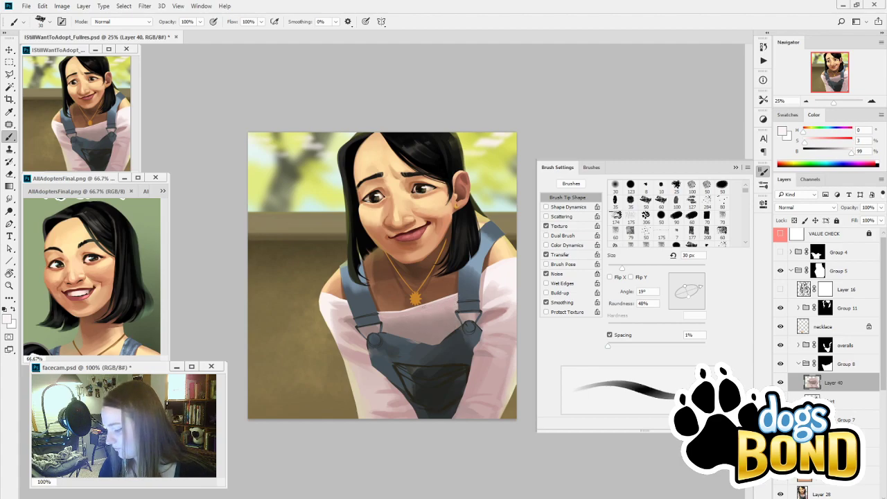
Shade below the neckline beside the strap with a darker pink sampled there and a 30 px brush, and enlarge the brush
{"action": "left_click", "coordinate": [459, 302], "text": "alt"}
{"action": "left_click_drag", "start_coordinate": [438, 306], "coordinate": [450, 312]}
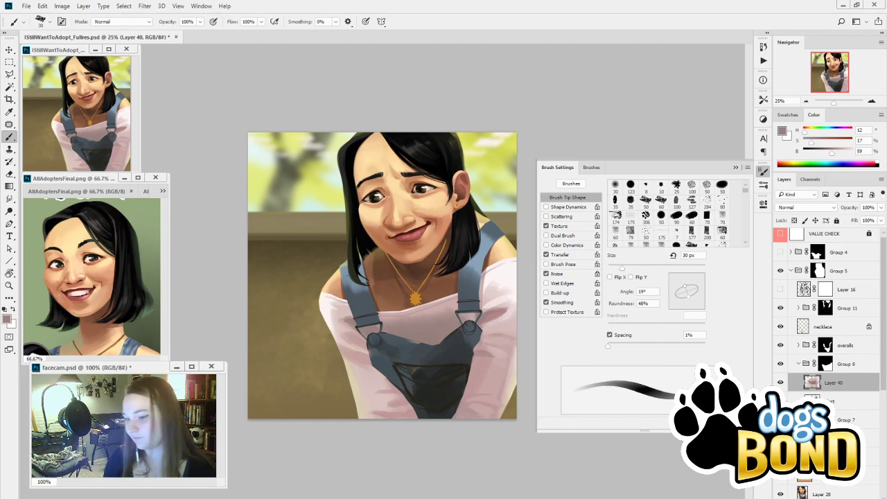
{"action": "key", "text": "bracketright"}
{"action": "key", "text": "bracketright"}
{"action": "key", "text": "bracketright"}
{"action": "key", "text": "bracketright"}
{"action": "key", "text": "bracketright"}
{"action": "key", "text": "bracketright"}
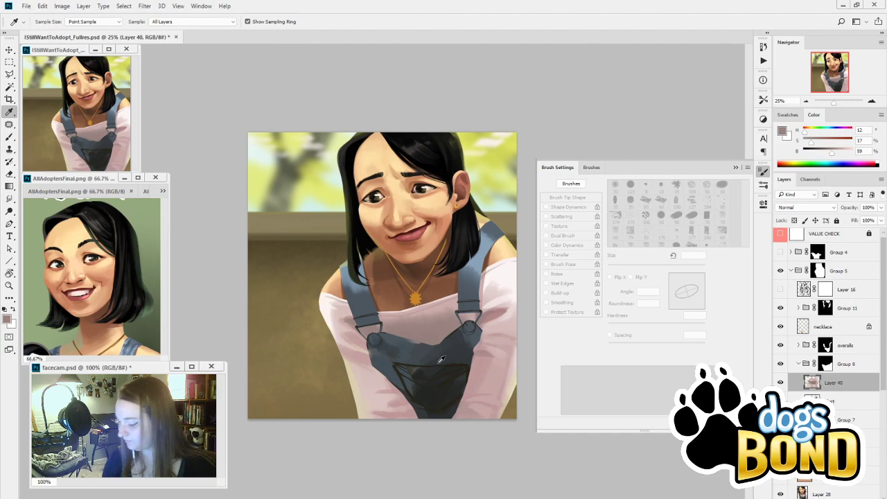
Sample a dark blue-grey from the front of the overalls and enlarge the brush to 800 px
{"action": "left_click", "coordinate": [442, 360], "text": "alt"}
{"action": "key", "text": "bracketright"}
{"action": "key", "text": "bracketright"}
{"action": "key", "text": "bracketright"}
{"action": "key", "text": "bracketright"}
{"action": "key", "text": "bracketright"}
{"action": "key", "text": "bracketright"}
{"action": "key", "text": "bracketright"}
{"action": "key", "text": "bracketright"}
{"action": "key", "text": "bracketright"}
{"action": "key", "text": "bracketright"}
{"action": "key", "text": "bracketright"}
{"action": "key", "text": "bracketright"}
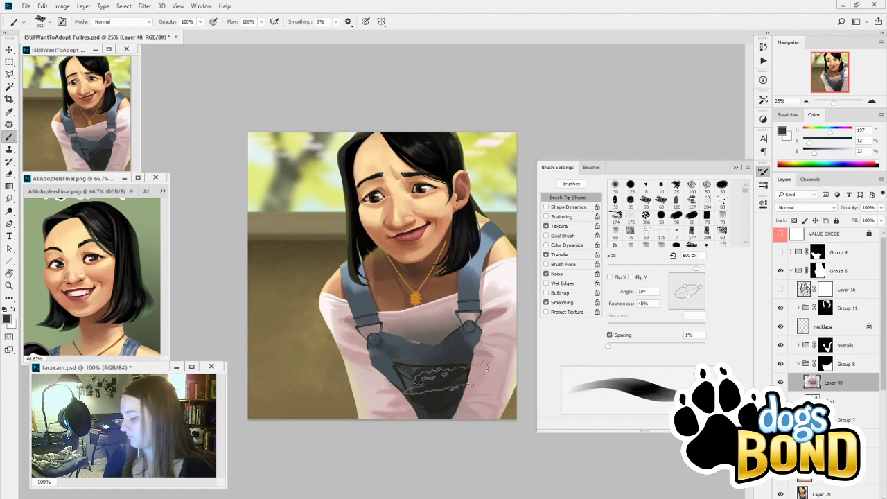
Sample a pink from the sleeve beside the strap, darken it to 56% brightness with 25% saturation, and enlarge the brush to 900 px
{"action": "left_click", "coordinate": [497, 308], "text": "alt"}
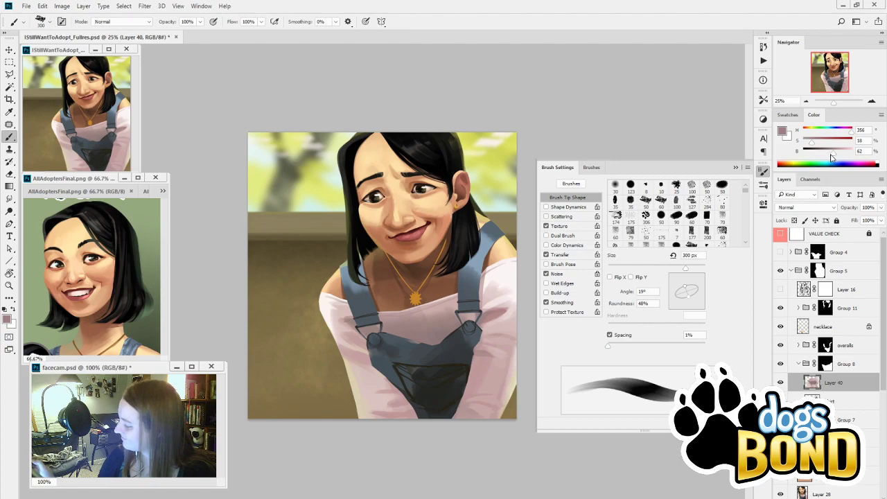
{"action": "key", "text": "bracketright"}
{"action": "key", "text": "bracketright"}
{"action": "key", "text": "bracketright"}
{"action": "key", "text": "bracketright"}
{"action": "key", "text": "bracketright"}
{"action": "key", "text": "bracketright"}
{"action": "key", "text": "bracketright"}
{"action": "key", "text": "bracketright"}
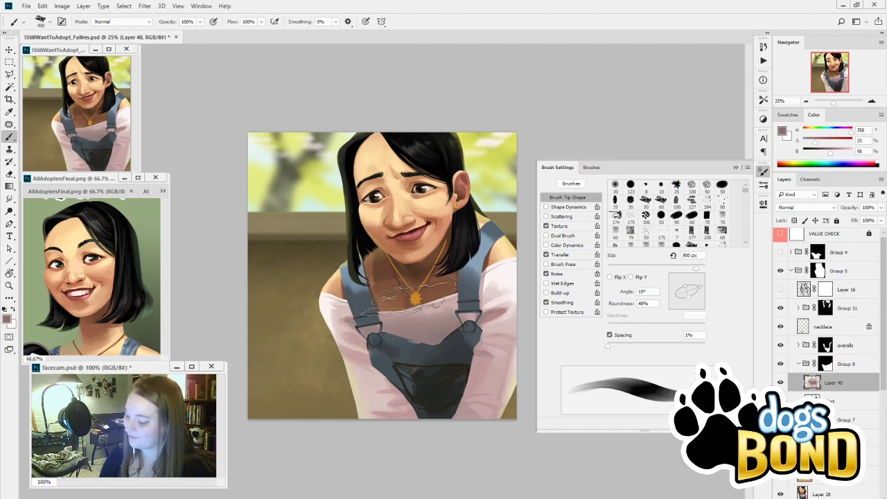
Darken a sampled shirt pink to 23% saturation and 49% brightness, and set the brush to 809 px at -47°
{"action": "left_click", "coordinate": [368, 319], "text": "alt"}
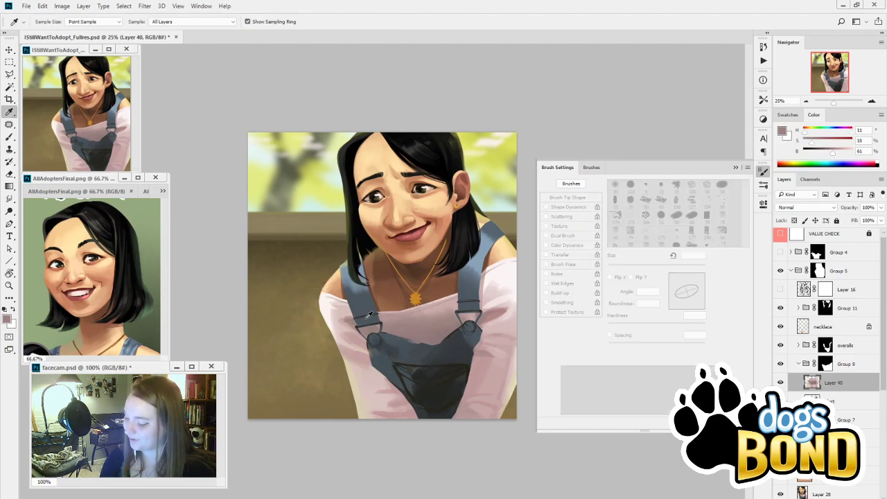
{"action": "left_click", "coordinate": [828, 152]}
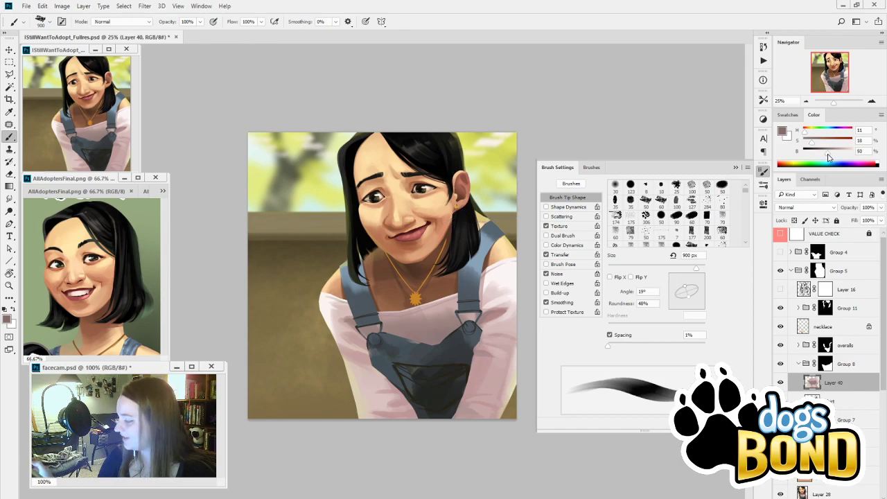
{"action": "left_click", "coordinate": [816, 145]}
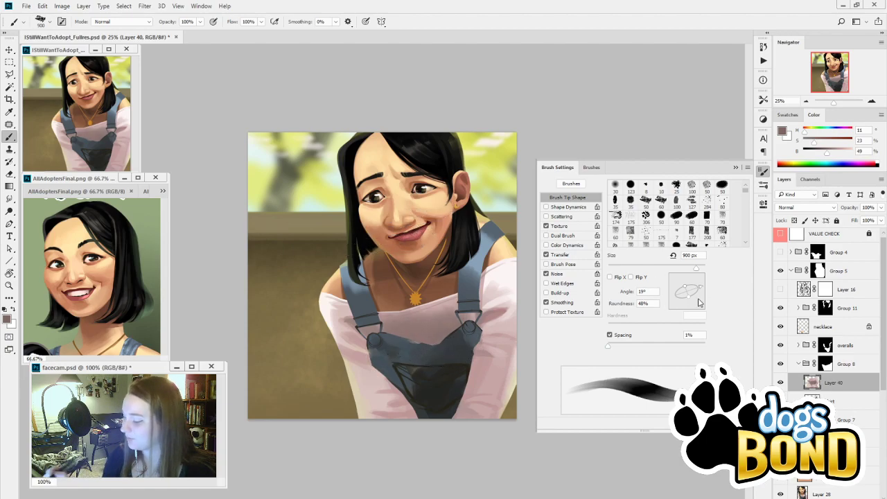
{"action": "left_click_drag", "start_coordinate": [701, 290], "coordinate": [701, 307]}
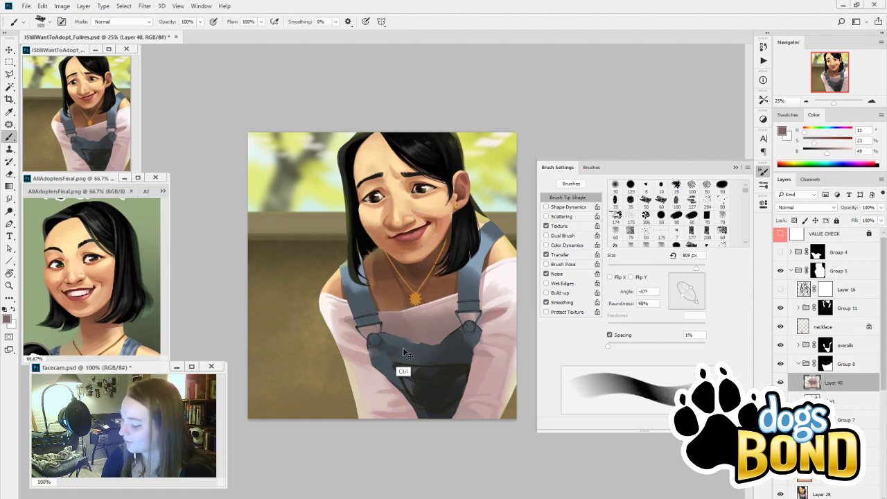
{"action": "right_click", "coordinate": [403, 348], "text": "alt"}
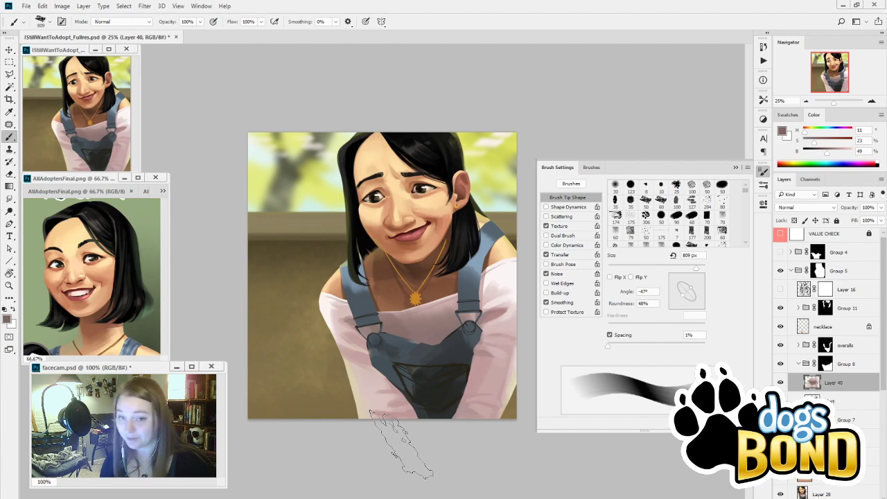
Compare the shirt with Layer 40 hidden and shown, sample light pink beside the overalls button, and reduce the brush to 60 px
{"action": "key", "text": "i"}
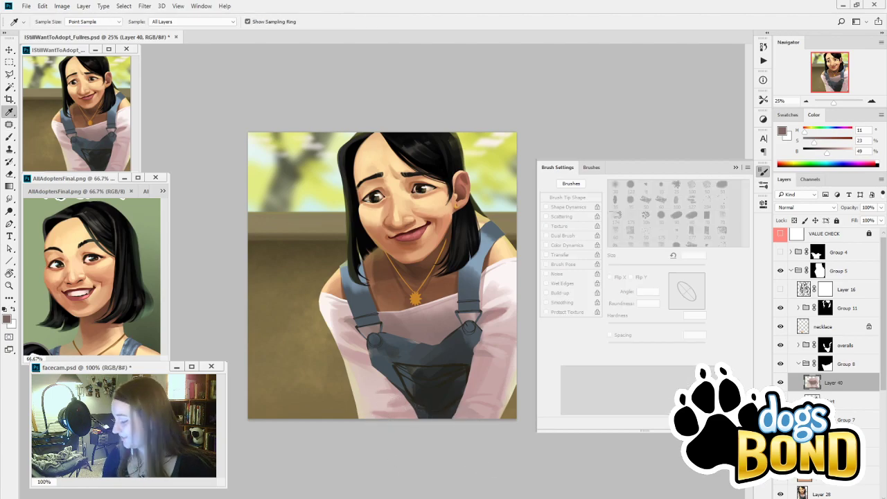
{"action": "left_click", "coordinate": [782, 384]}
{"action": "left_click", "coordinate": [782, 384]}
{"action": "left_click", "coordinate": [485, 327]}
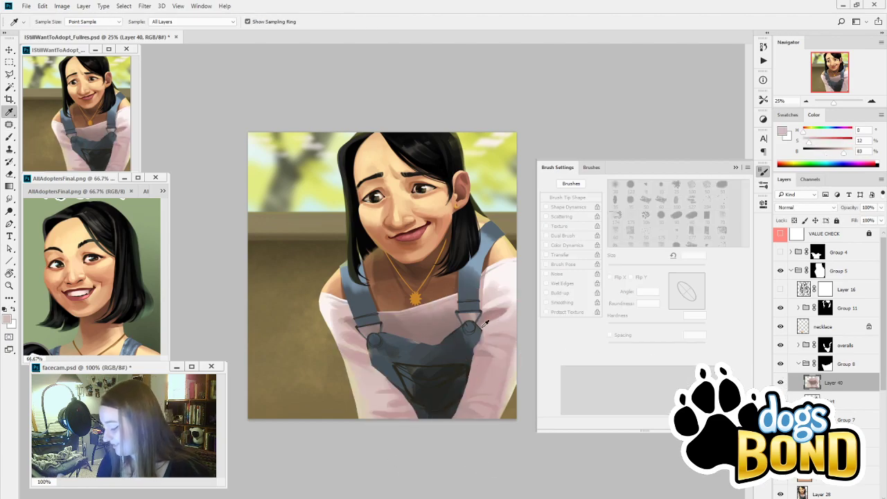
{"action": "key", "text": "b"}
{"action": "key", "text": "bracketleft"}
{"action": "key", "text": "bracketleft"}
{"action": "key", "text": "bracketleft"}
{"action": "key", "text": "bracketleft"}
{"action": "key", "text": "bracketleft"}
{"action": "key", "text": "bracketleft"}
{"action": "key", "text": "bracketleft"}
{"action": "key", "text": "bracketleft"}
{"action": "key", "text": "bracketleft"}
{"action": "key", "text": "bracketleft"}
{"action": "key", "text": "bracketleft"}
{"action": "key", "text": "bracketleft"}
{"action": "key", "text": "bracketleft"}
{"action": "key", "text": "bracketleft"}
{"action": "key", "text": "bracketleft"}
{"action": "key", "text": "bracketleft"}
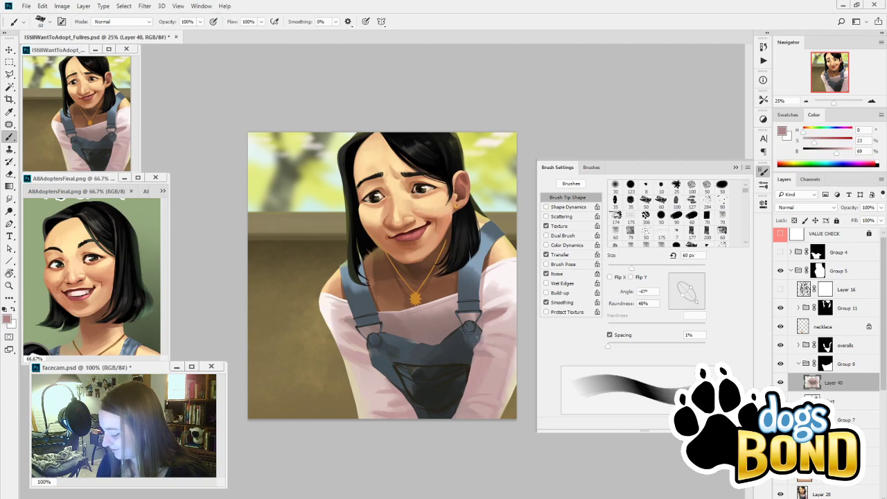
Refine the sleeve folds beside the overalls button with light and darker pinks sampled there and a 40 px brush
{"action": "key", "text": "bracketleft"}
{"action": "key", "text": "bracketleft"}
{"action": "left_click", "coordinate": [484, 331], "text": "alt"}
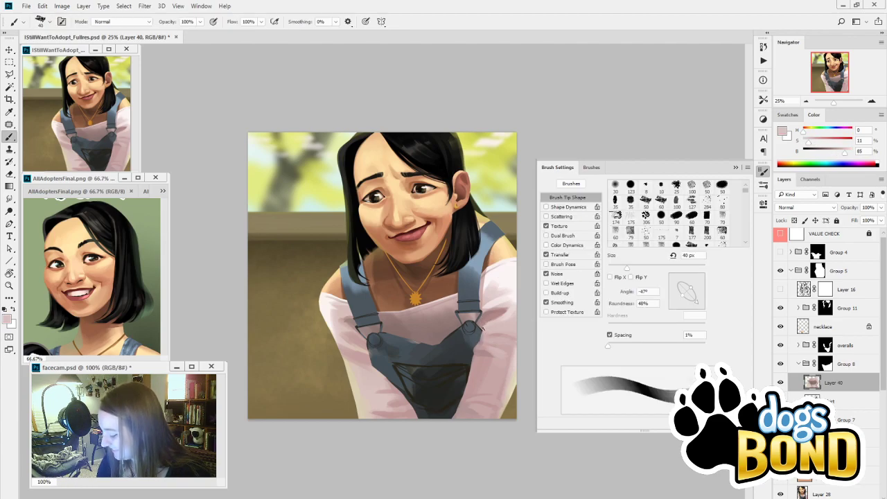
{"action": "left_click", "coordinate": [487, 326], "text": "alt"}
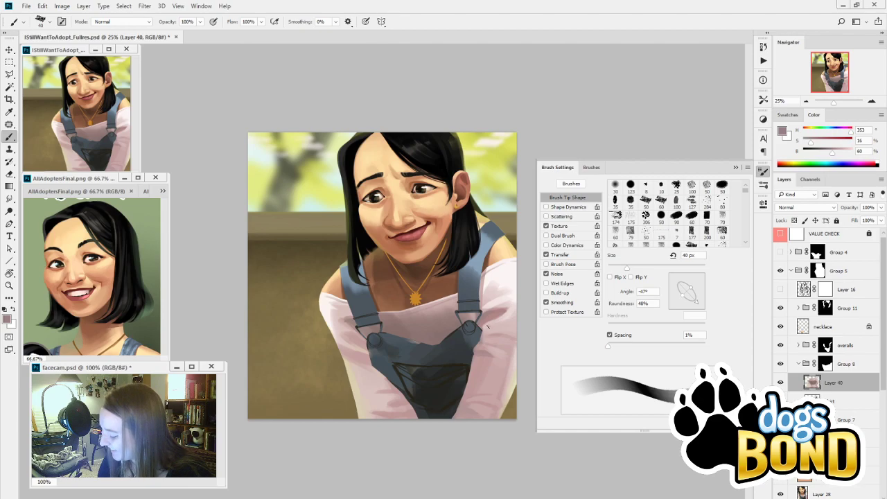
{"action": "left_click", "coordinate": [489, 327], "text": "alt"}
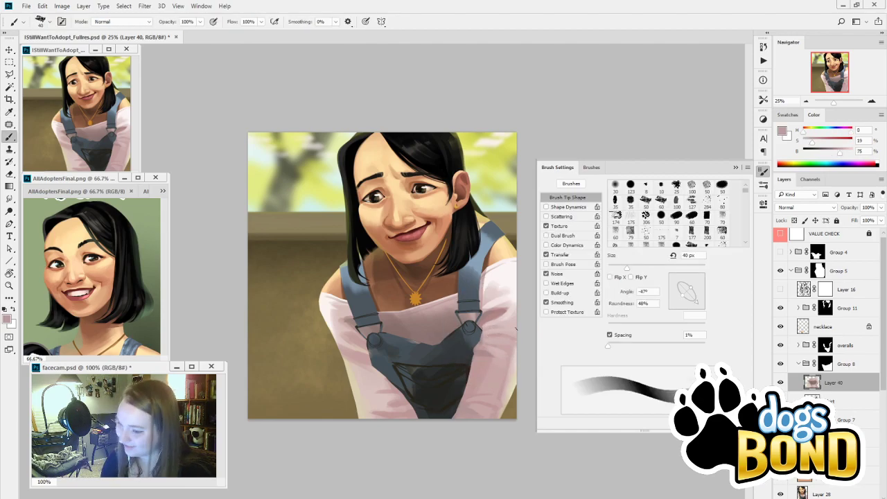
Sample a light pink from the shirt beside the strap for the 90 px brush, and check the shirt with the overalls group hidden
{"action": "left_click", "coordinate": [547, 255]}
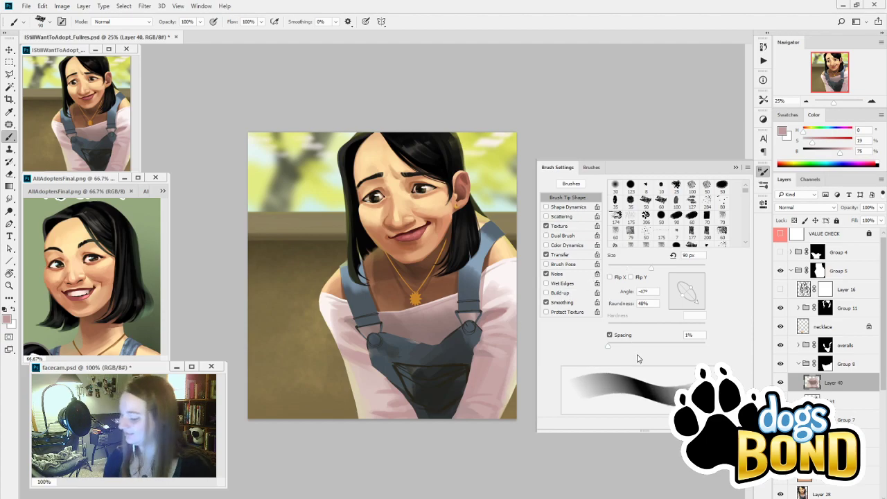
{"action": "key", "text": "i"}
{"action": "left_click", "coordinate": [353, 313]}
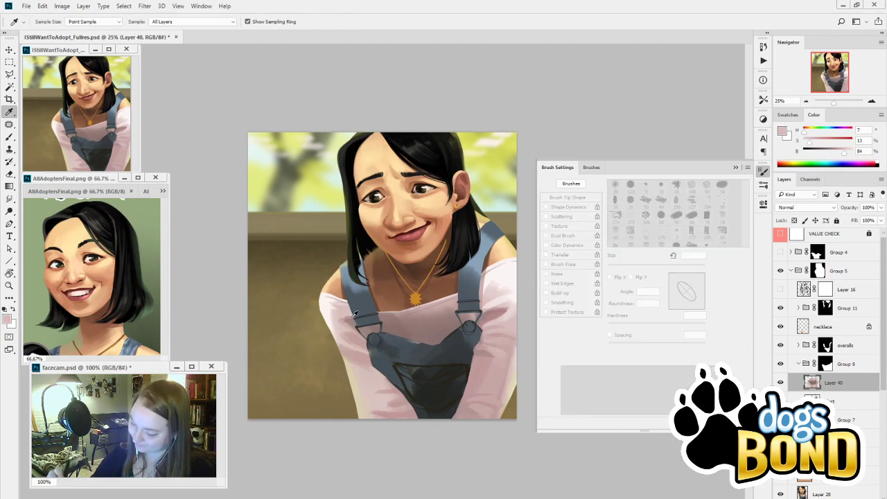
{"action": "key", "text": "b"}
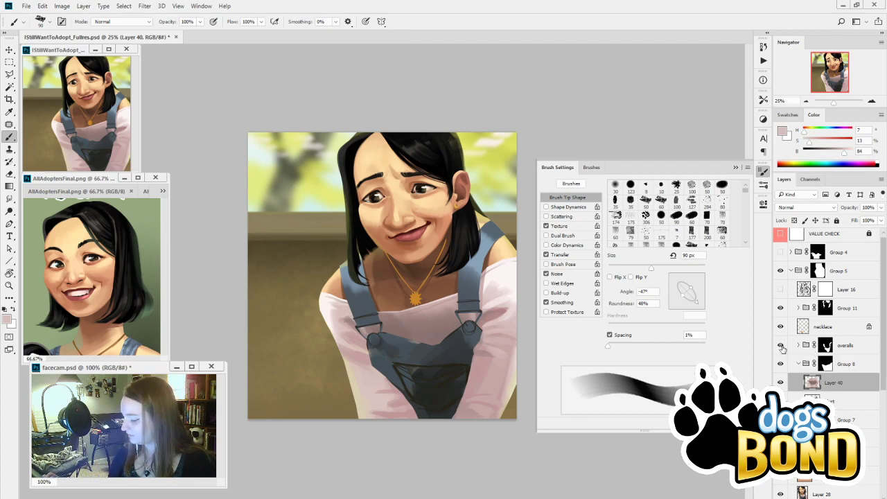
{"action": "left_click", "coordinate": [781, 346]}
{"action": "left_click", "coordinate": [781, 346]}
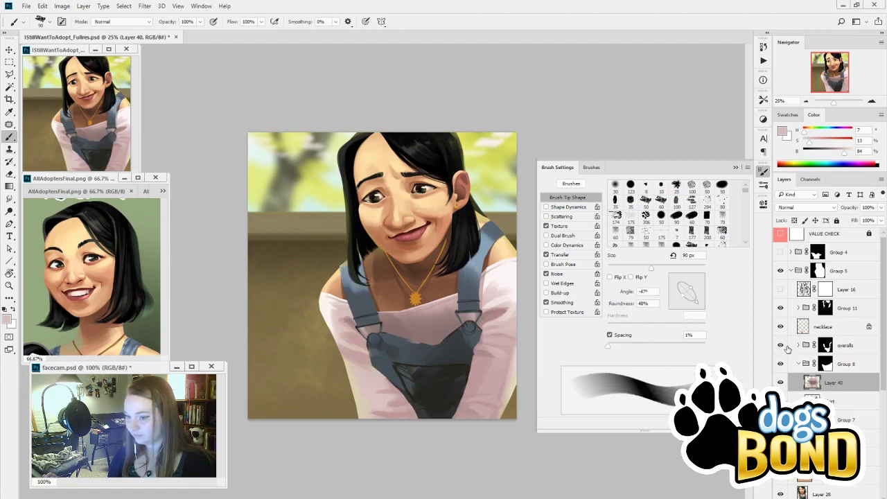
Raise the AllAdoptersFinal.png reference window and bring the reference's overalls and striped shirt into view
{"action": "left_click", "coordinate": [162, 352]}
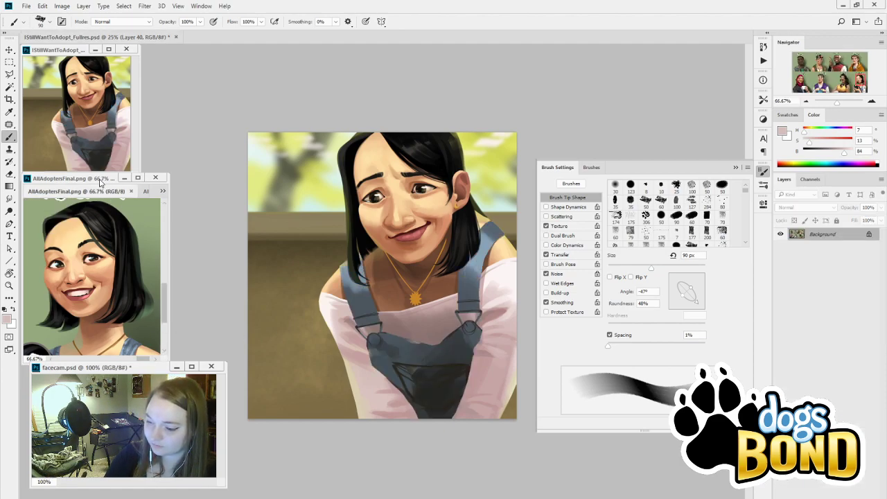
{"action": "left_click_drag", "start_coordinate": [101, 182], "coordinate": [100, 168]}
{"action": "left_click_drag", "start_coordinate": [164, 285], "coordinate": [164, 306]}
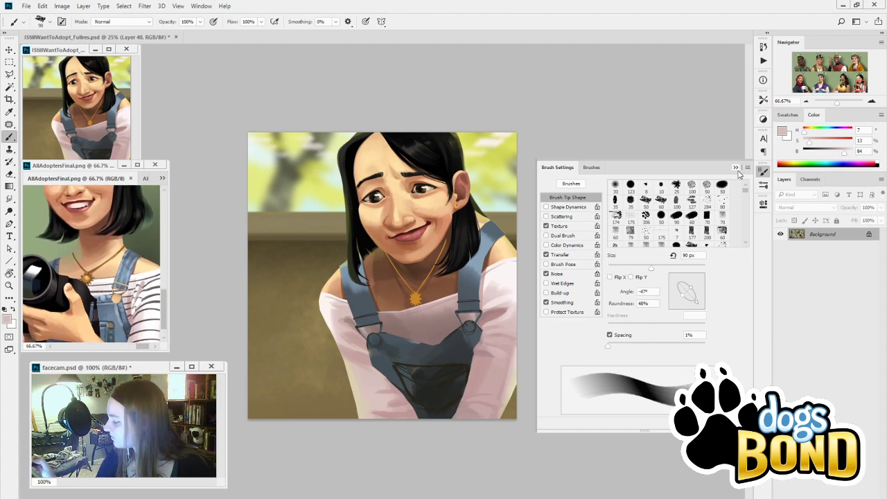
Choose the Kyle's FX Box - Noise Control brush from the megapack brushes
{"action": "left_click", "coordinate": [763, 184]}
{"action": "scroll", "coordinate": [737, 282], "scroll_direction": "down", "scroll_amount": 10}
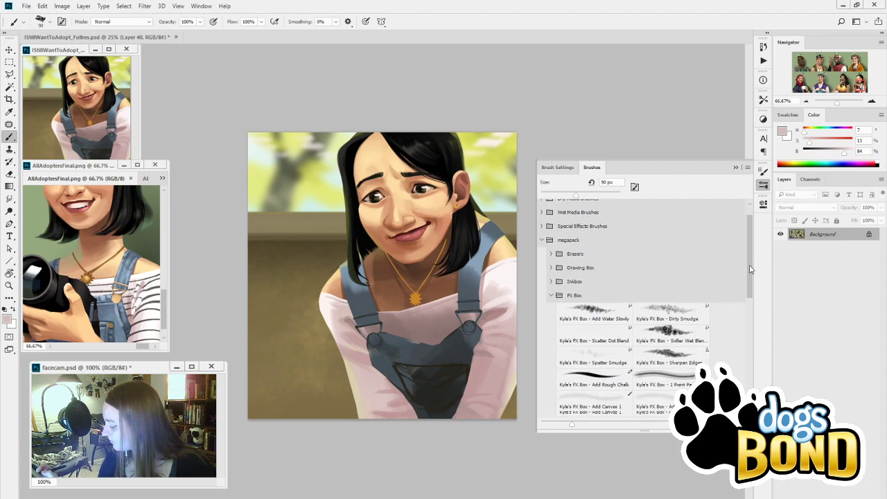
{"action": "scroll", "coordinate": [739, 334], "scroll_direction": "down", "scroll_amount": 2}
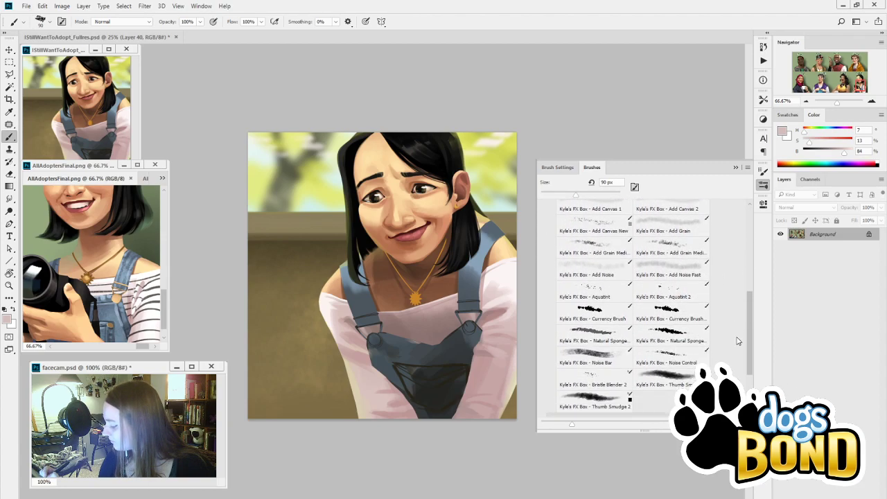
{"action": "left_click", "coordinate": [672, 357]}
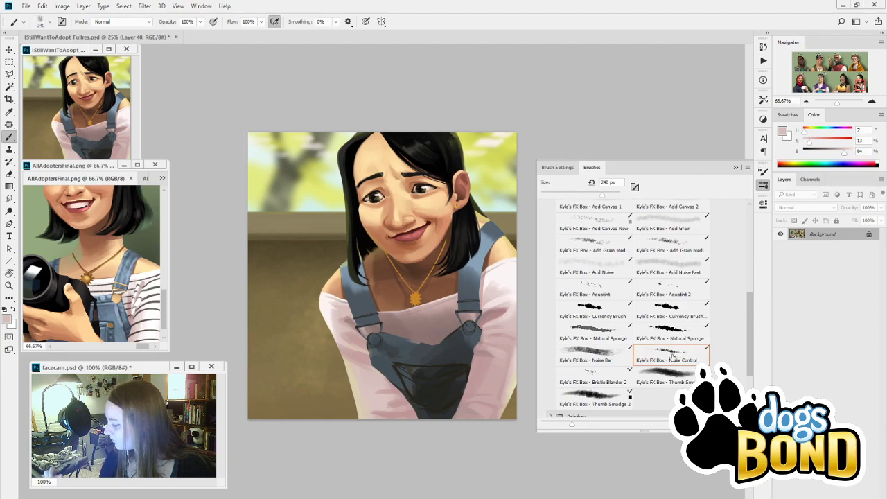
Try light pink noise texture across the shirt front with the 240 px brush, undo it, and return to the start of the brush list
{"action": "left_click", "coordinate": [456, 339]}
{"action": "left_click_drag", "start_coordinate": [388, 330], "coordinate": [478, 309]}
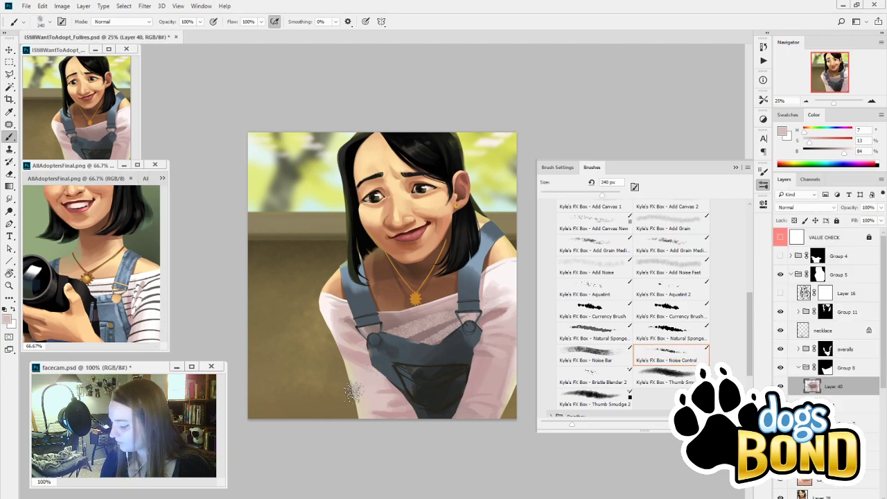
{"action": "key", "text": "ctrl"}
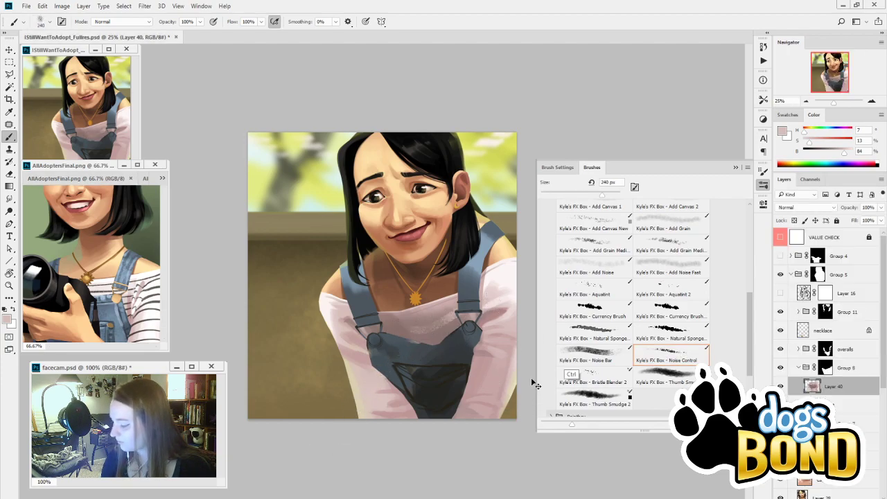
{"action": "scroll", "coordinate": [742, 264], "scroll_direction": "up", "scroll_amount": 10}
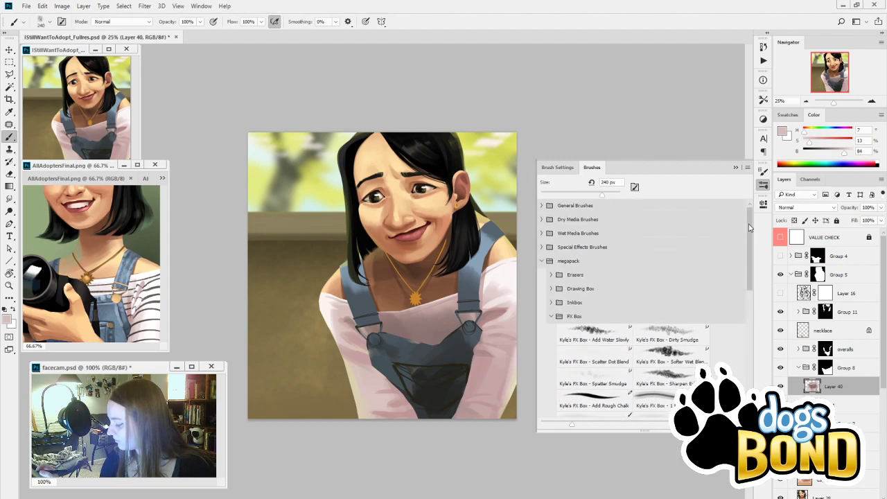
Choose the Kyle's Inkbox brush whose name starts with Broken from the megapack and test it on the shirt front at 70 px
{"action": "left_click", "coordinate": [550, 316]}
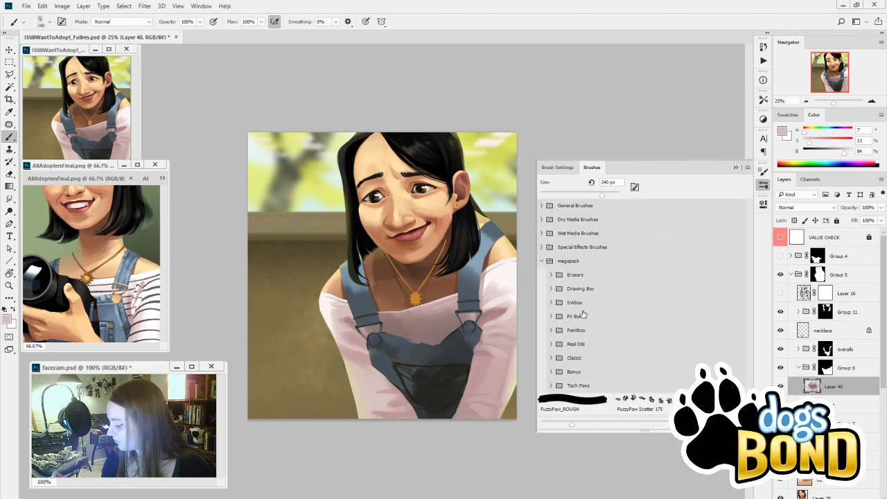
{"action": "left_click", "coordinate": [551, 302]}
{"action": "scroll", "coordinate": [753, 245], "scroll_direction": "down", "scroll_amount": 5}
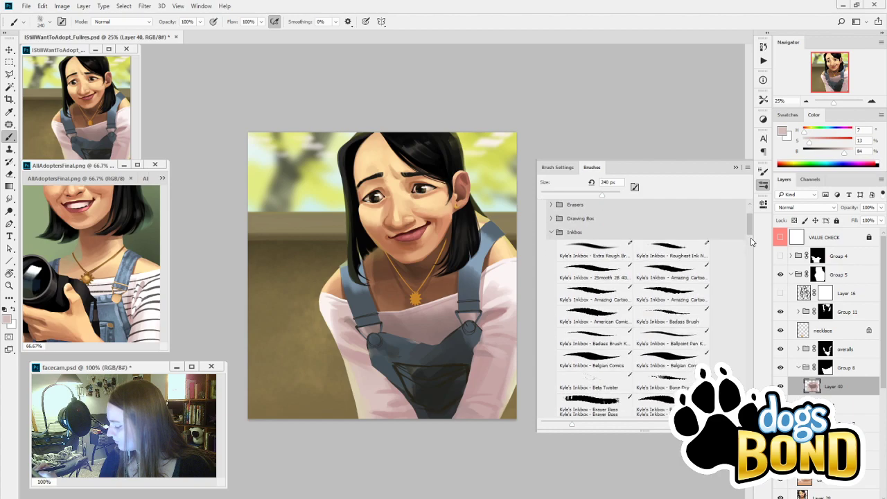
{"action": "scroll", "coordinate": [671, 270], "scroll_direction": "down", "scroll_amount": 3}
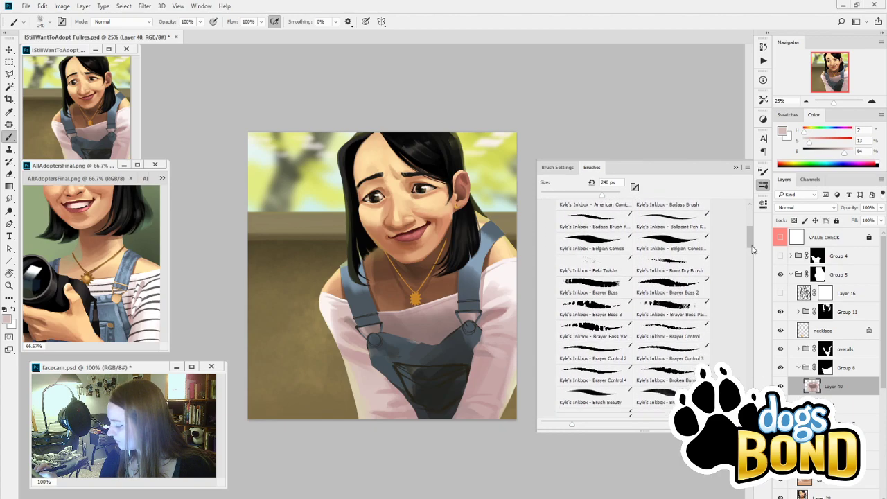
{"action": "left_click", "coordinate": [569, 302]}
{"action": "mouse_move", "coordinate": [409, 312]}
{"action": "left_mouse_down"}
{"action": "mouse_move", "coordinate": [402, 337]}
{"action": "mouse_move", "coordinate": [501, 295]}
{"action": "mouse_move", "coordinate": [491, 323]}
{"action": "mouse_move", "coordinate": [381, 324]}
{"action": "left_mouse_up"}
{"action": "key", "text": "ctrl+z"}
{"action": "left_click", "coordinate": [682, 372]}
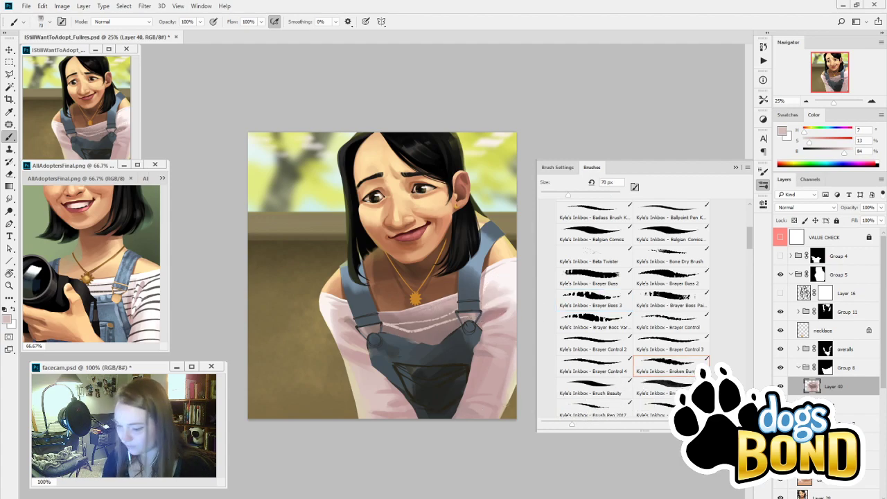
Sample the dark grey stripe color from the reference's shirt and add a new layer above Layer 40 for brushing stripes
{"action": "key", "text": "i"}
{"action": "left_click", "coordinate": [154, 294]}
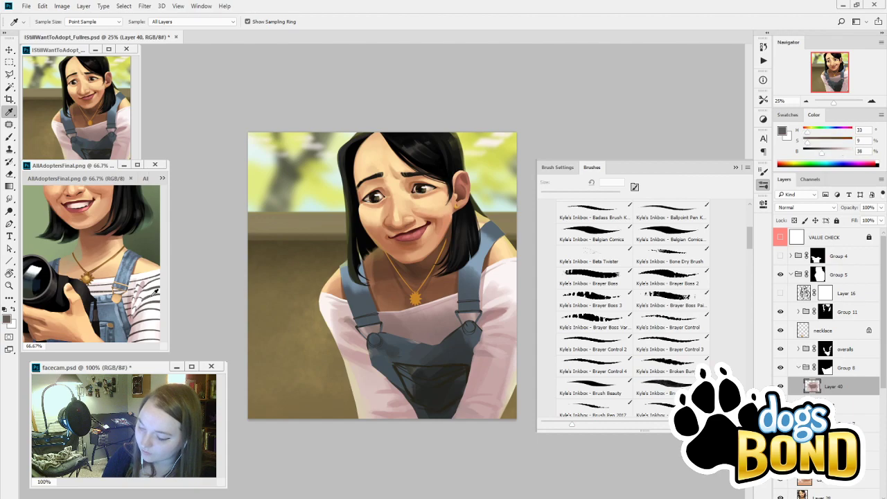
{"action": "left_click", "coordinate": [821, 152]}
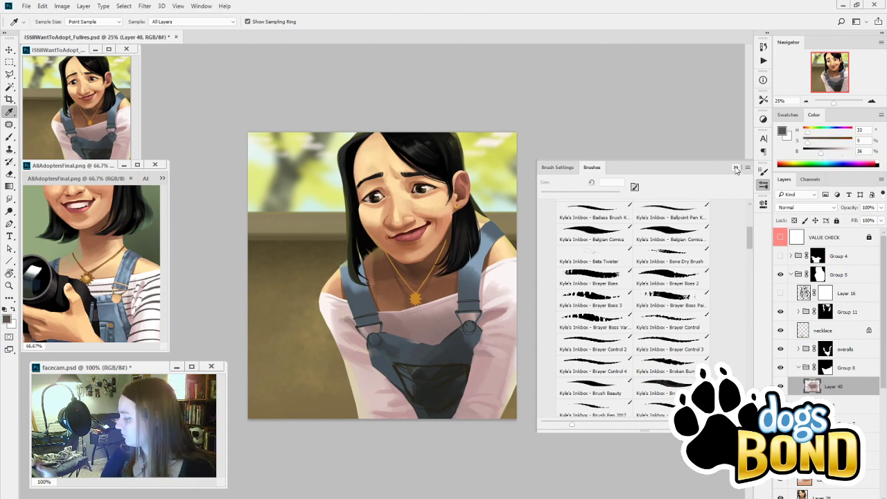
{"action": "left_click", "coordinate": [737, 167]}
{"action": "left_click", "coordinate": [872, 101]}
{"action": "left_click", "coordinate": [871, 101]}
{"action": "left_click_drag", "start_coordinate": [490, 440], "coordinate": [526, 389]}
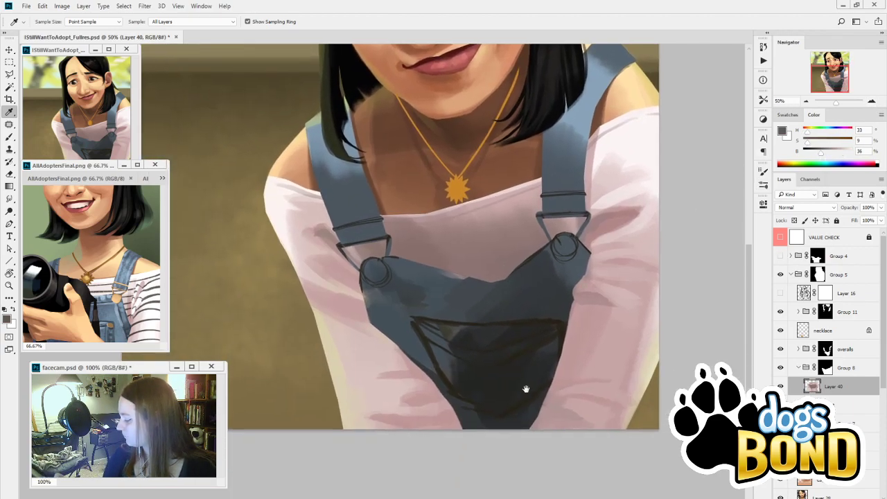
{"action": "key", "text": "ctrl+shift+alt+n"}
{"action": "left_click_drag", "start_coordinate": [589, 282], "coordinate": [455, 352]}
{"action": "key", "text": "b"}
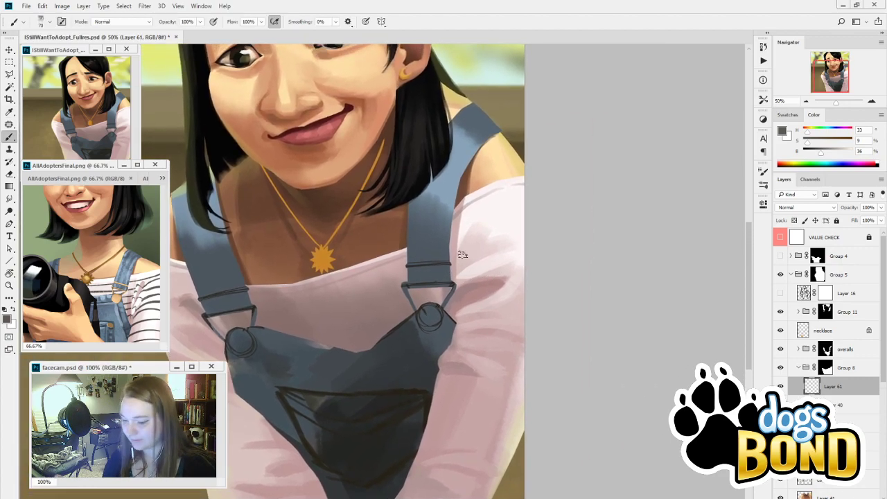
Paint dark grey stripes parallel to the neckline across both shoulders and the upper chest of the shirt with the 70 px brush
{"action": "mouse_move", "coordinate": [525, 197]}
{"action": "left_mouse_down"}
{"action": "mouse_move", "coordinate": [483, 208]}
{"action": "mouse_move", "coordinate": [451, 235]}
{"action": "left_mouse_up"}
{"action": "key", "text": "ctrl+z"}
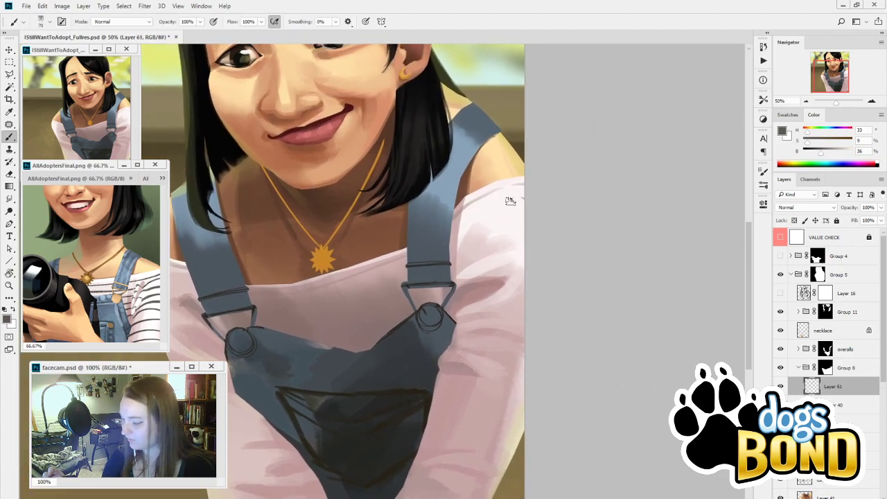
{"action": "left_click_drag", "start_coordinate": [523, 198], "coordinate": [455, 232]}
{"action": "mouse_move", "coordinate": [428, 258]}
{"action": "left_mouse_down"}
{"action": "mouse_move", "coordinate": [288, 305]}
{"action": "mouse_move", "coordinate": [198, 295]}
{"action": "left_mouse_up"}
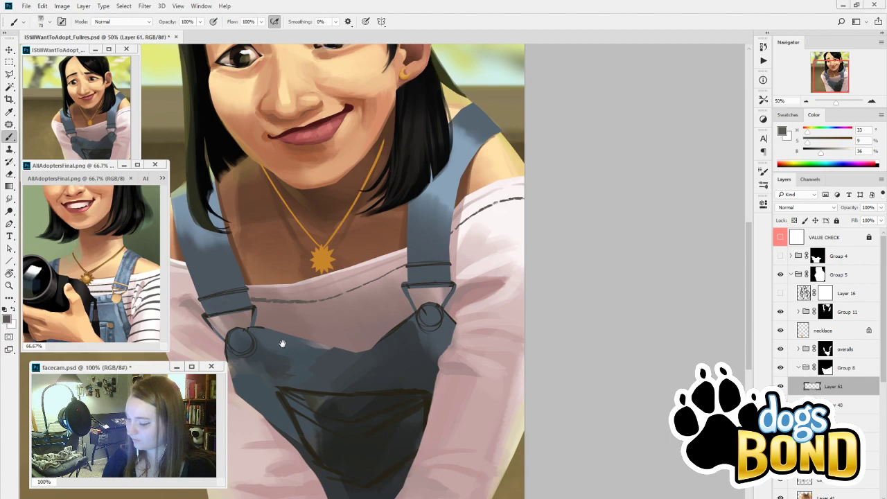
{"action": "left_click_drag", "start_coordinate": [309, 347], "coordinate": [433, 350]}
{"action": "mouse_move", "coordinate": [325, 294]}
{"action": "left_mouse_down"}
{"action": "mouse_move", "coordinate": [255, 266]}
{"action": "mouse_move", "coordinate": [305, 290]}
{"action": "mouse_move", "coordinate": [394, 301]}
{"action": "mouse_move", "coordinate": [530, 291]}
{"action": "left_mouse_up"}
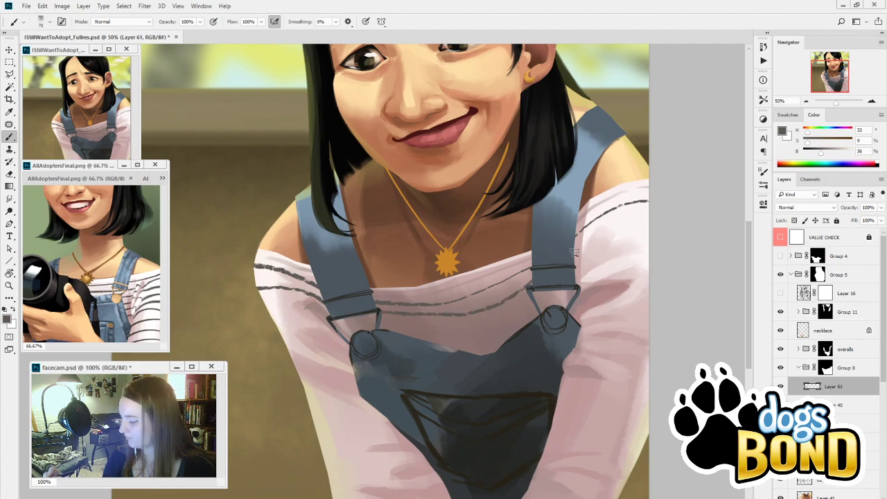
{"action": "mouse_move", "coordinate": [575, 254]}
{"action": "left_mouse_down"}
{"action": "mouse_move", "coordinate": [616, 222]}
{"action": "mouse_move", "coordinate": [495, 319]}
{"action": "mouse_move", "coordinate": [320, 316]}
{"action": "mouse_move", "coordinate": [268, 302]}
{"action": "mouse_move", "coordinate": [262, 369]}
{"action": "mouse_move", "coordinate": [308, 348]}
{"action": "mouse_move", "coordinate": [289, 353]}
{"action": "mouse_move", "coordinate": [279, 332]}
{"action": "mouse_move", "coordinate": [333, 338]}
{"action": "left_mouse_up"}
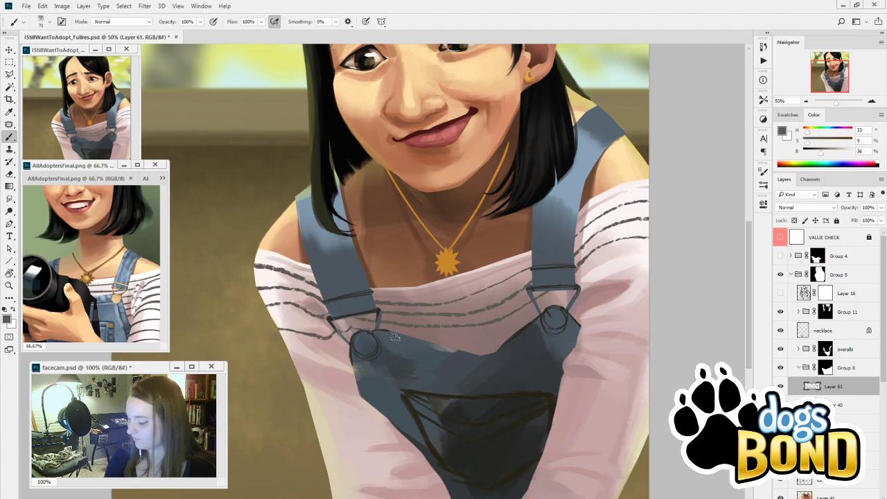
Add the lowest chest stripe above the overalls' bib and curved stripes on her left upper sleeve, redoing strokes that miss
{"action": "left_click_drag", "start_coordinate": [415, 335], "coordinate": [541, 306]}
{"action": "key", "text": "ctrl+z"}
{"action": "left_click_drag", "start_coordinate": [424, 339], "coordinate": [540, 315]}
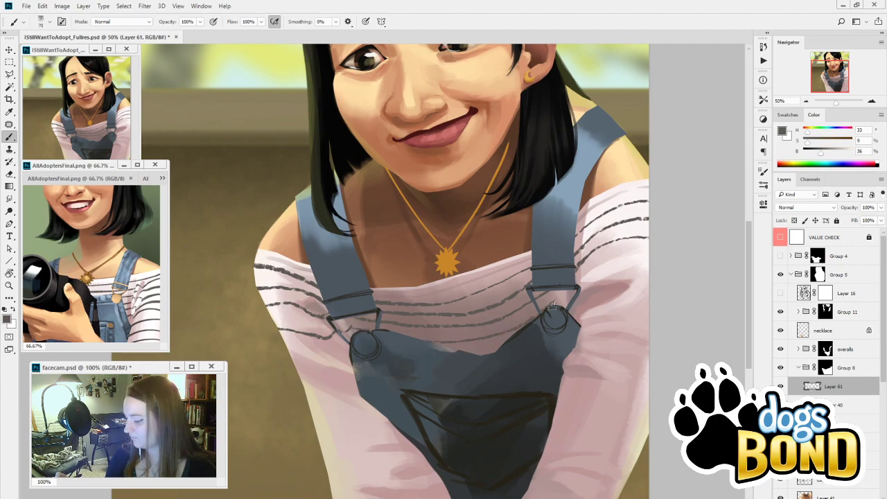
{"action": "mouse_move", "coordinate": [577, 286]}
{"action": "left_mouse_down"}
{"action": "mouse_move", "coordinate": [595, 273]}
{"action": "mouse_move", "coordinate": [648, 271]}
{"action": "left_mouse_up"}
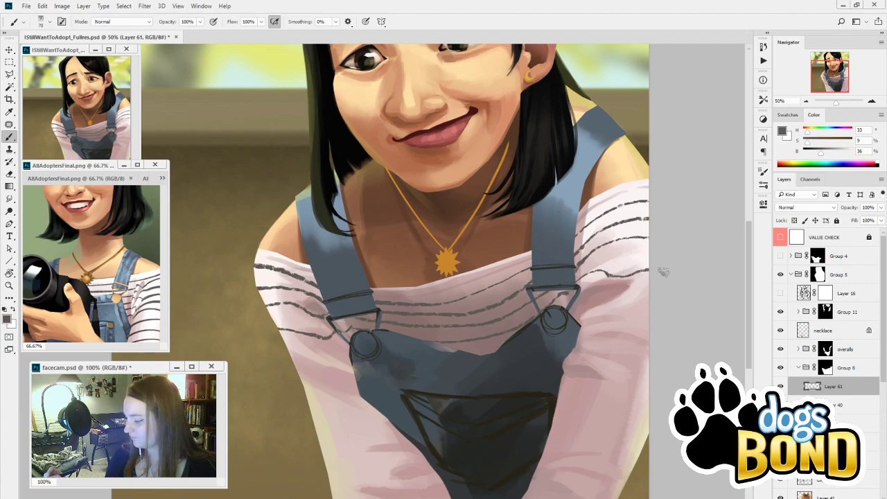
{"action": "key", "text": "ctrl+z"}
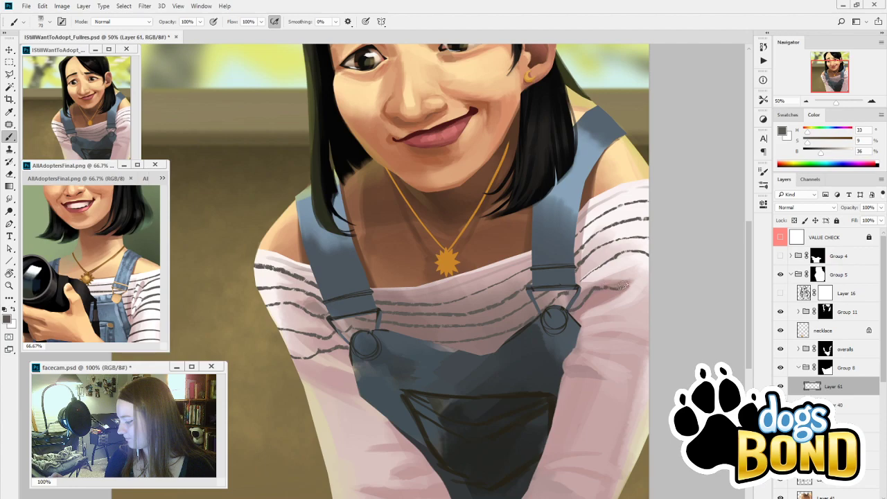
{"action": "key", "text": "ctrl+z"}
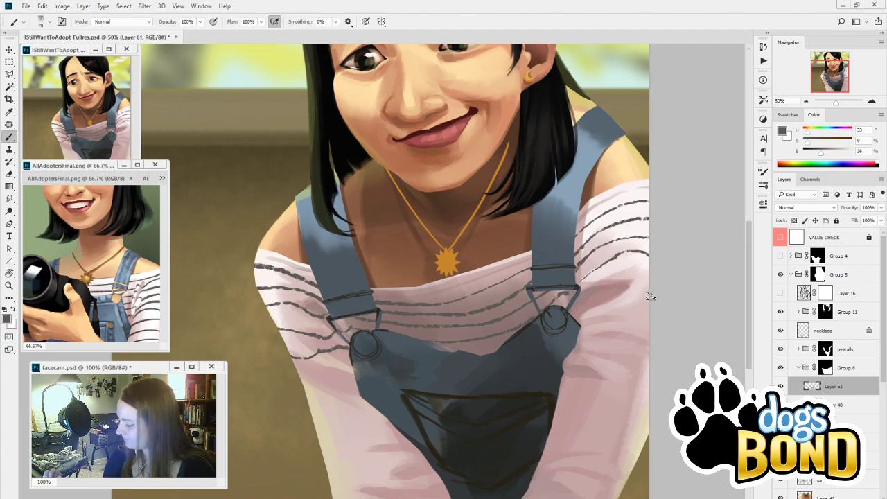
{"action": "mouse_move", "coordinate": [650, 293]}
{"action": "left_mouse_down"}
{"action": "mouse_move", "coordinate": [604, 281]}
{"action": "mouse_move", "coordinate": [572, 298]}
{"action": "left_mouse_up"}
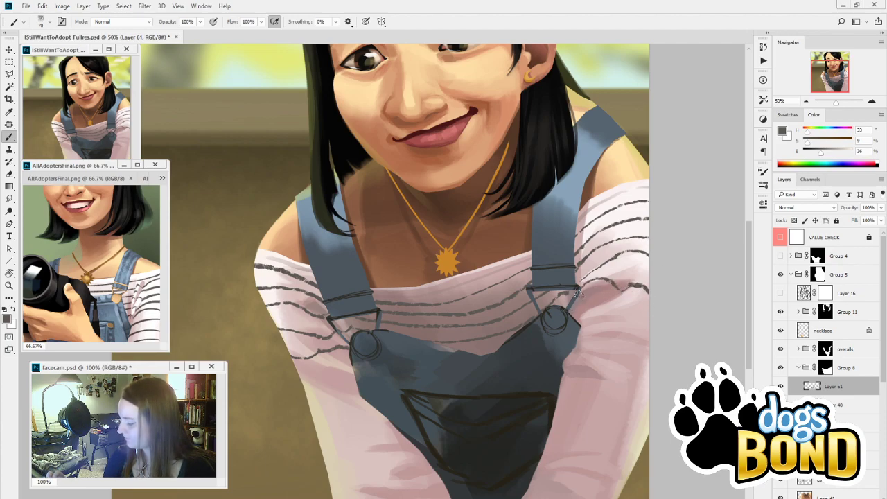
Continue the dark grey stripes down her right sleeve to the lower edge of the painting
{"action": "left_click_drag", "start_coordinate": [626, 332], "coordinate": [662, 292]}
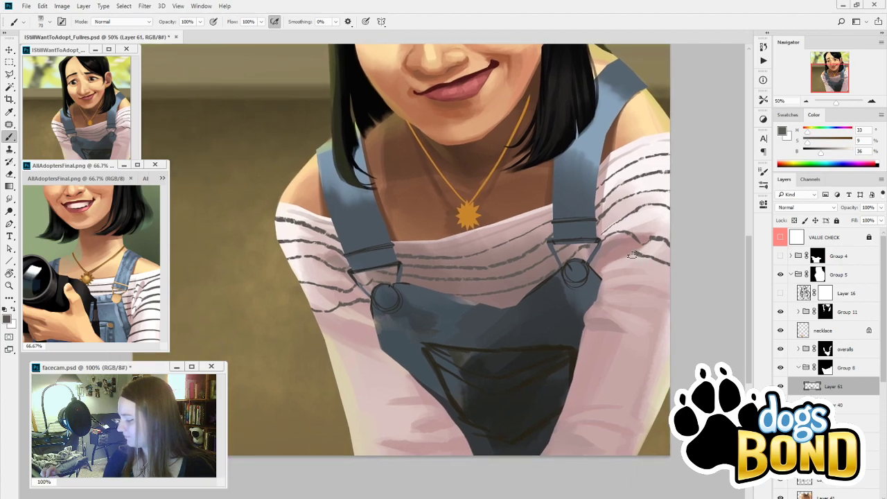
{"action": "left_click_drag", "start_coordinate": [313, 326], "coordinate": [379, 304]}
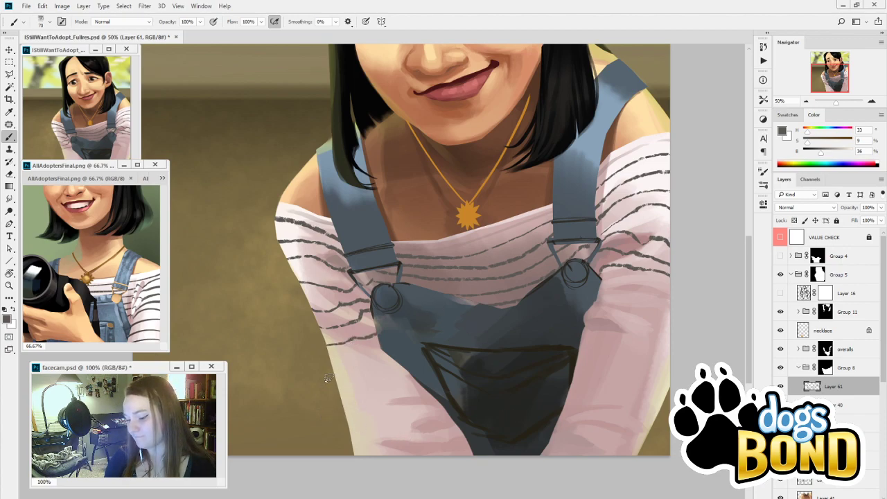
{"action": "left_click_drag", "start_coordinate": [333, 373], "coordinate": [387, 353]}
{"action": "left_click_drag", "start_coordinate": [344, 396], "coordinate": [413, 374]}
{"action": "key", "text": "ctrl+z"}
{"action": "key", "text": "ctrl+z"}
{"action": "left_click_drag", "start_coordinate": [340, 396], "coordinate": [412, 375]}
{"action": "mouse_move", "coordinate": [341, 422]}
{"action": "left_mouse_down"}
{"action": "mouse_move", "coordinate": [404, 394]}
{"action": "mouse_move", "coordinate": [430, 363]}
{"action": "mouse_move", "coordinate": [431, 412]}
{"action": "mouse_move", "coordinate": [447, 398]}
{"action": "mouse_move", "coordinate": [317, 429]}
{"action": "left_mouse_up"}
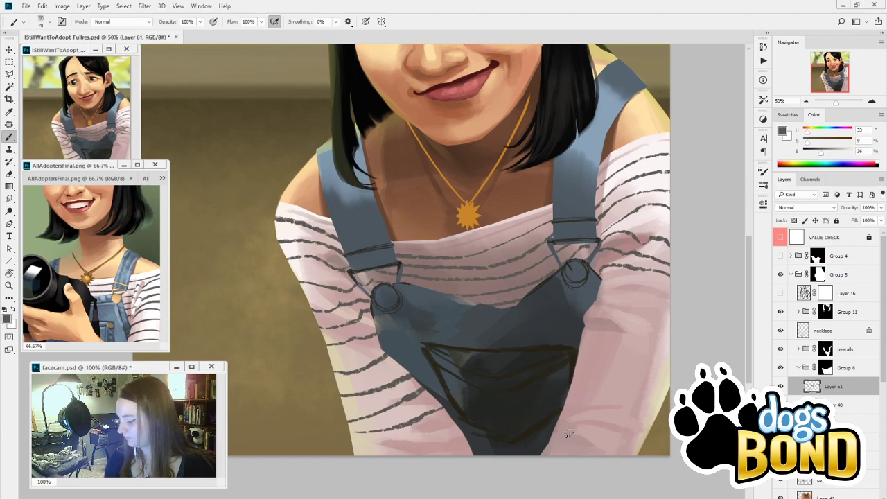
Paint curved dark grey stripes up her left sleeve from the painting's lower edge to the existing upper-sleeve stripes
{"action": "left_click_drag", "start_coordinate": [563, 435], "coordinate": [617, 453]}
{"action": "left_click_drag", "start_coordinate": [546, 421], "coordinate": [642, 444]}
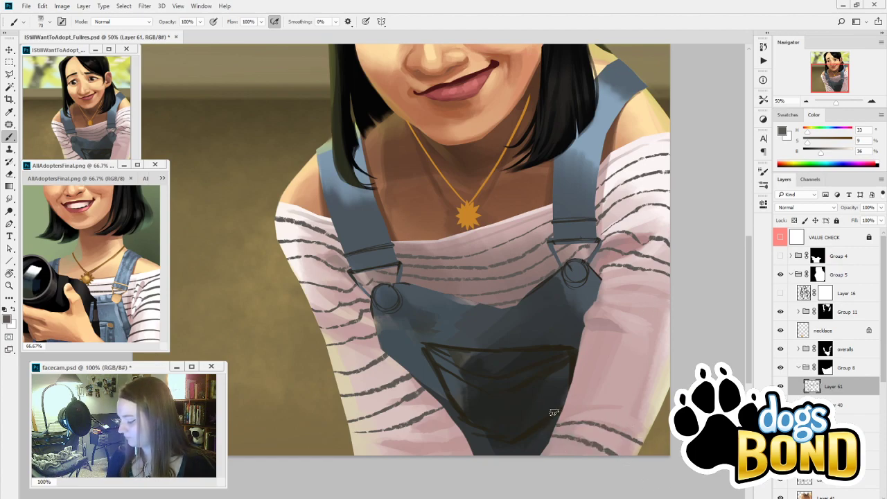
{"action": "mouse_move", "coordinate": [564, 409]}
{"action": "left_mouse_down"}
{"action": "mouse_move", "coordinate": [618, 404]}
{"action": "mouse_move", "coordinate": [652, 424]}
{"action": "left_mouse_up"}
{"action": "left_click_drag", "start_coordinate": [567, 393], "coordinate": [658, 393]}
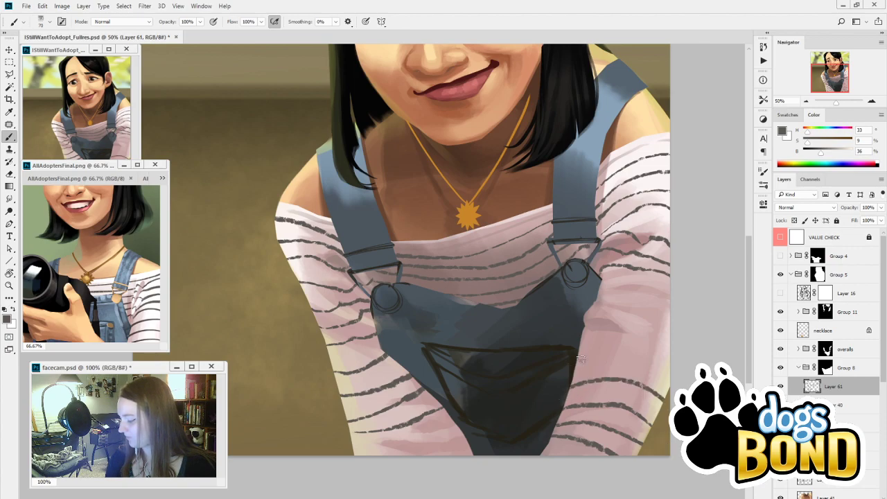
{"action": "left_click_drag", "start_coordinate": [580, 360], "coordinate": [667, 374]}
{"action": "left_click_drag", "start_coordinate": [581, 337], "coordinate": [671, 344]}
{"action": "key", "text": "ctrl+z"}
{"action": "left_click_drag", "start_coordinate": [582, 335], "coordinate": [657, 331]}
{"action": "left_click_drag", "start_coordinate": [587, 307], "coordinate": [670, 311]}
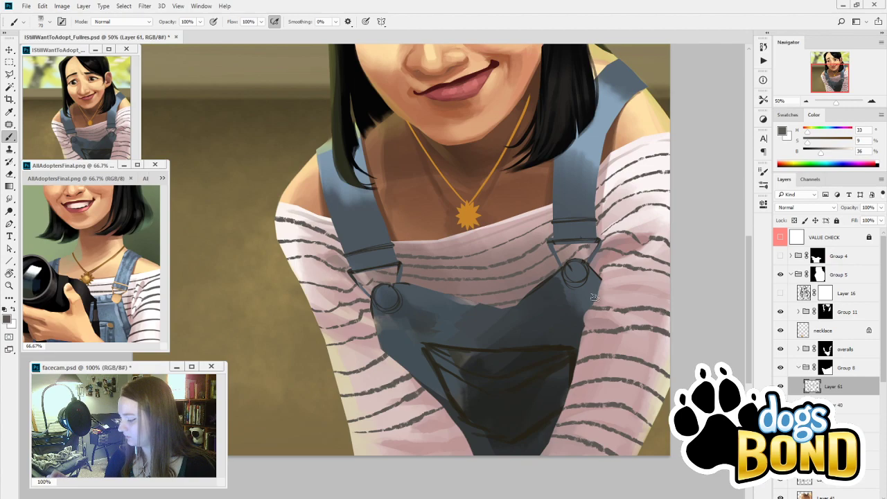
{"action": "left_click_drag", "start_coordinate": [594, 297], "coordinate": [644, 294]}
{"action": "scroll", "coordinate": [688, 354], "scroll_direction": "down", "scroll_amount": 2}
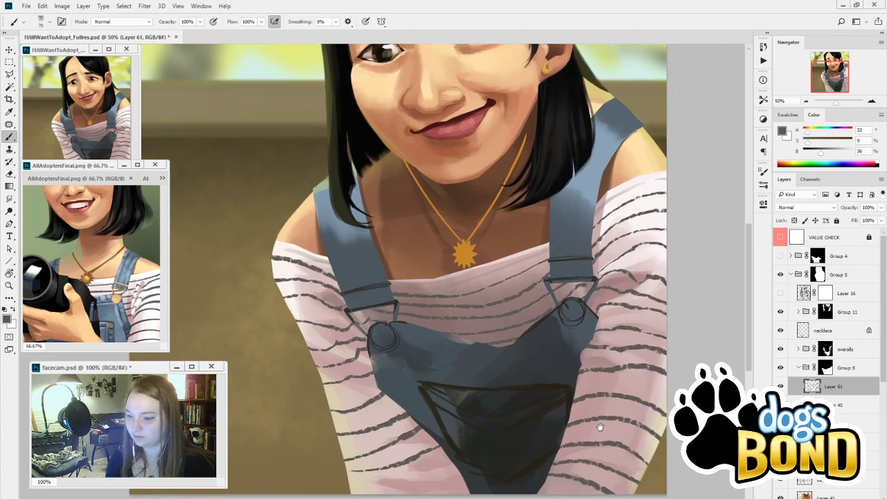
Lock the stripe layer's transparent pixels and set its blend mode to Multiply at 100% opacity
{"action": "left_click", "coordinate": [807, 102]}
{"action": "left_click", "coordinate": [807, 101]}
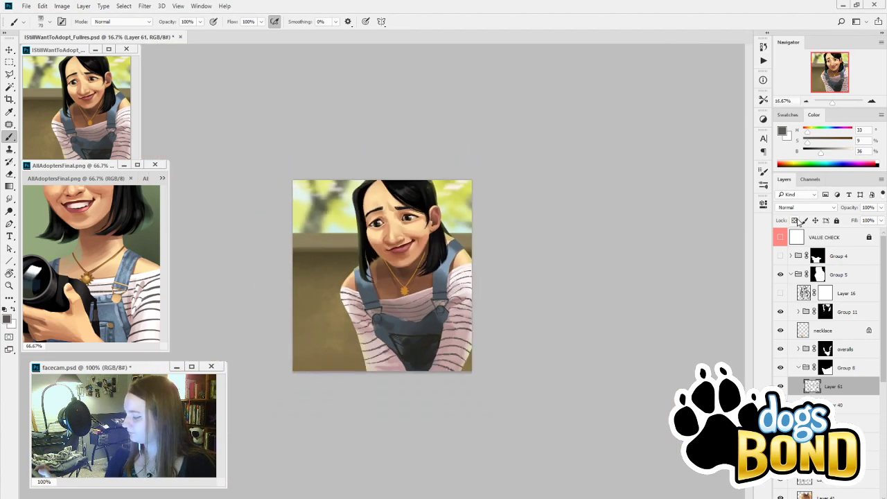
{"action": "left_click", "coordinate": [808, 208]}
{"action": "scroll", "coordinate": [810, 214], "scroll_direction": "up", "scroll_amount": 3}
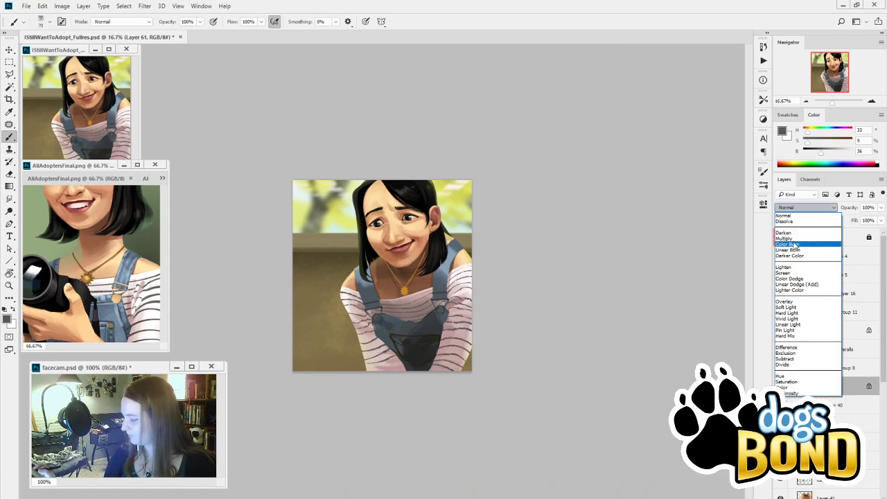
{"action": "left_click", "coordinate": [798, 236]}
{"action": "left_click", "coordinate": [841, 208]}
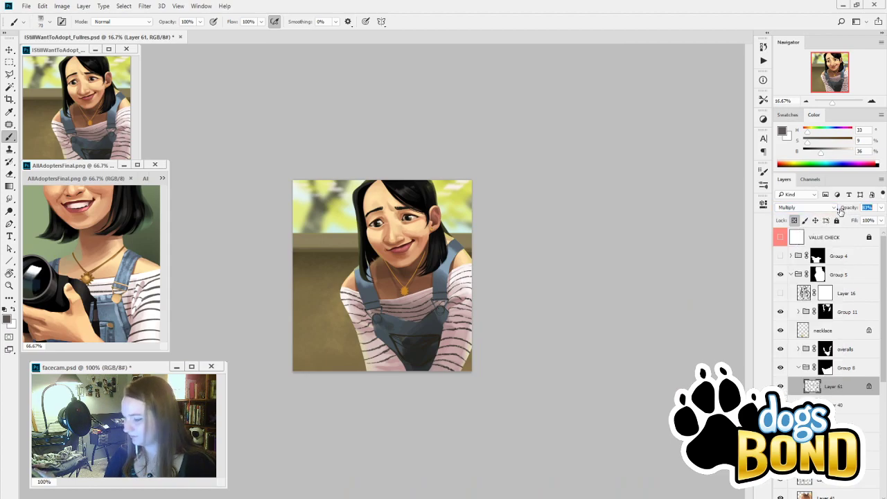
{"action": "left_click_drag", "start_coordinate": [841, 210], "coordinate": [866, 210]}
With the dog group shown, add a layer mask to the stripe layer and choose the Stumpy Pencil Chisel Tip Painter 6pt preset
{"action": "left_click", "coordinate": [781, 256]}
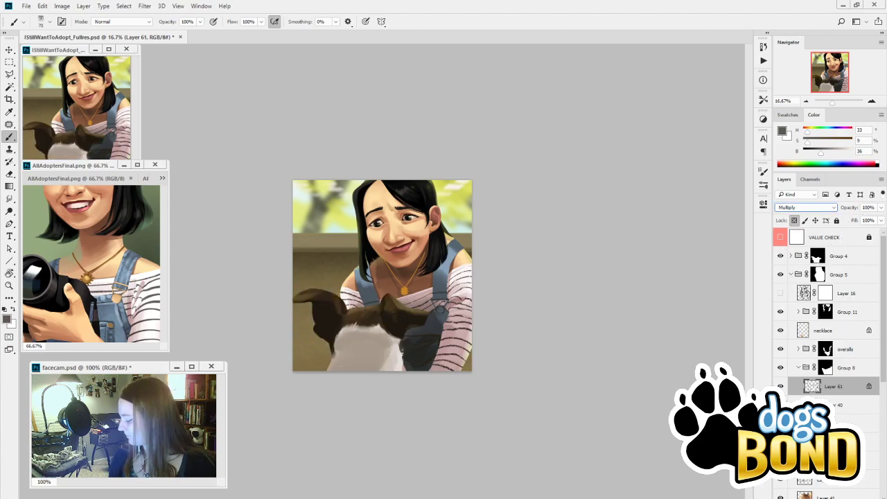
{"action": "left_click", "coordinate": [821, 495]}
{"action": "left_click", "coordinate": [852, 144]}
{"action": "left_click", "coordinate": [763, 100]}
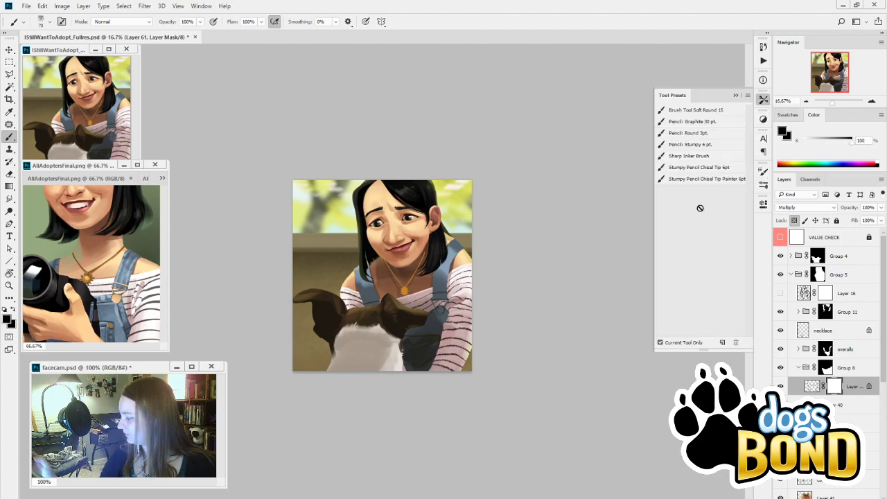
{"action": "left_click", "coordinate": [703, 178]}
{"action": "left_click", "coordinate": [736, 95]}
Enlarge the brush to 900 px and fade the lower shirt stripes by painting black on the stripe layer's mask
{"action": "left_click", "coordinate": [460, 256], "text": "alt"}
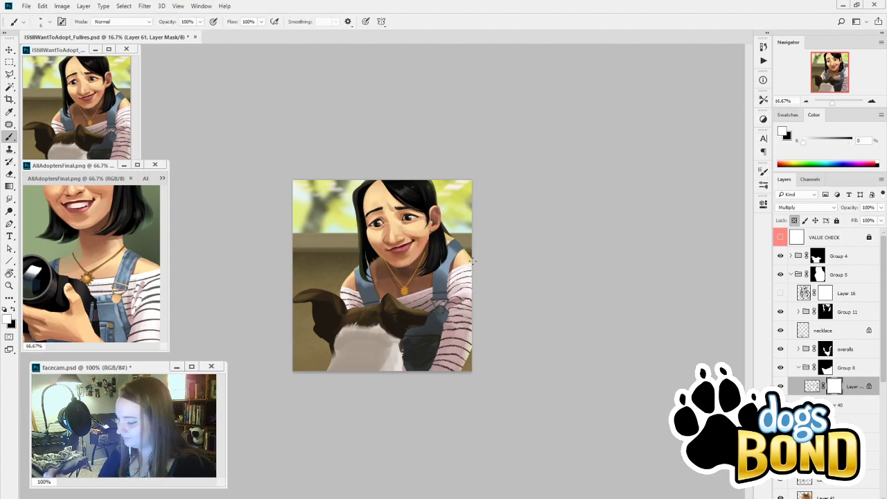
{"action": "key", "text": "x"}
{"action": "key", "text": "bracketright"}
{"action": "key", "text": "bracketright"}
{"action": "key", "text": "bracketright"}
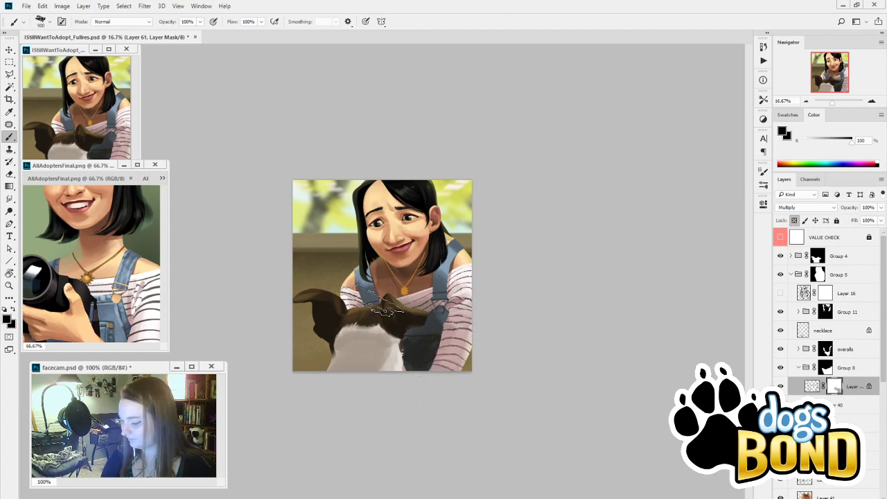
Compare the faded stripes with the dog group hidden and shown, and adjust the stripe layer's opacity
{"action": "left_click", "coordinate": [781, 256]}
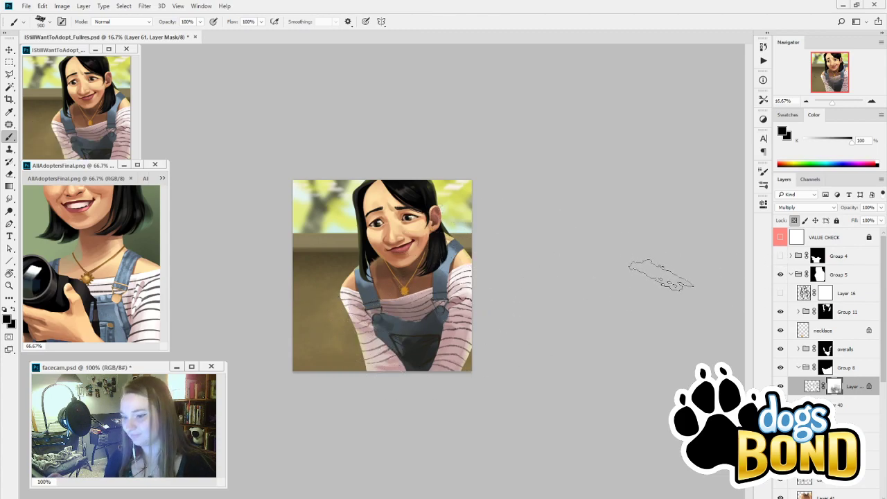
{"action": "left_click", "coordinate": [780, 257]}
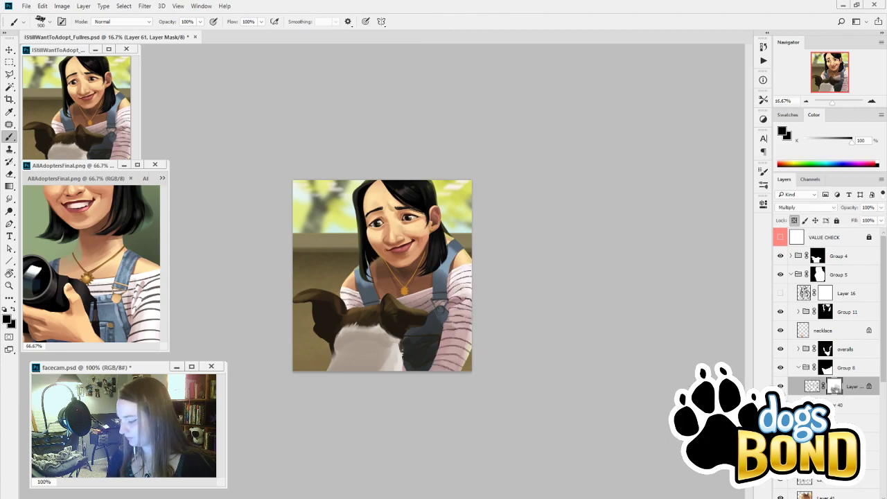
{"action": "left_click_drag", "start_coordinate": [852, 208], "coordinate": [839, 212]}
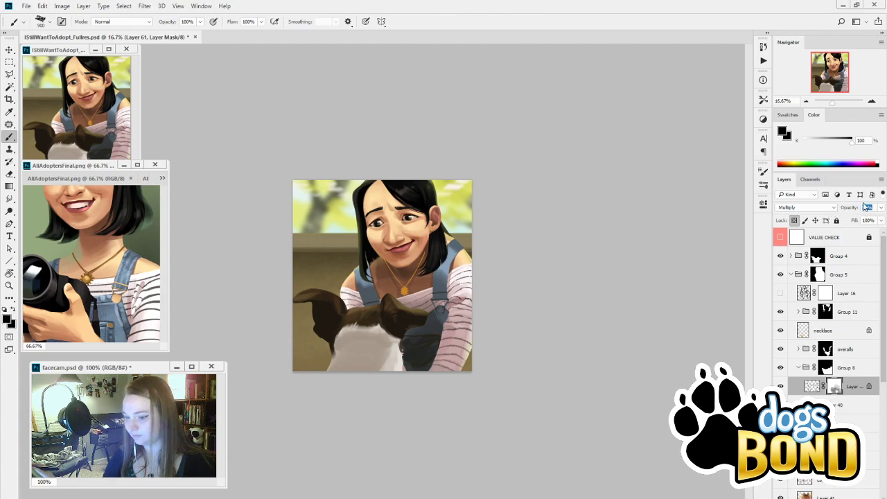
Check the necklace layer by hiding and showing it, and make it the active layer
{"action": "left_click", "coordinate": [780, 331]}
{"action": "left_click", "coordinate": [781, 331]}
{"action": "left_click", "coordinate": [827, 328]}
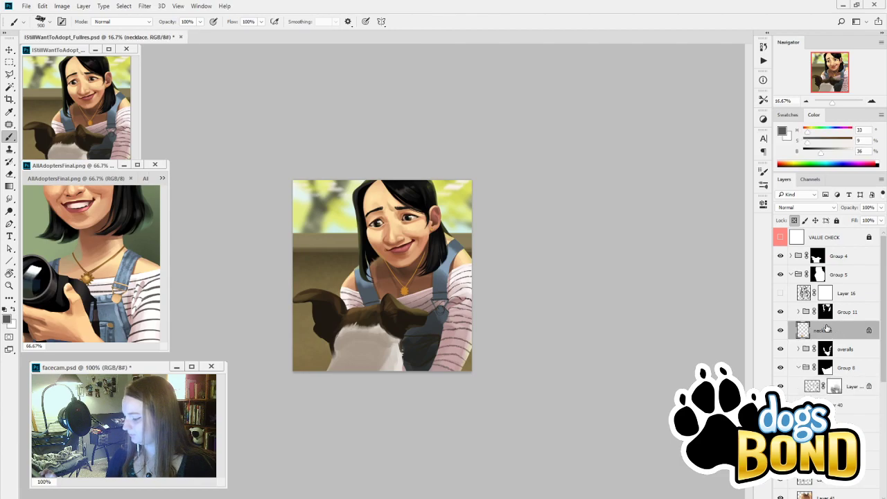
Sample golden brown tones from the reference image's sun pendant and darken the necklace layer with a deep brown gradient
{"action": "key", "text": "ctrl+plus"}
{"action": "key", "text": "ctrl+plus"}
{"action": "key", "text": "ctrl+plus"}
{"action": "key", "text": "ctrl+plus"}
{"action": "left_click_drag", "start_coordinate": [545, 316], "coordinate": [504, 395]}
{"action": "key", "text": "i"}
{"action": "left_click", "coordinate": [91, 272]}
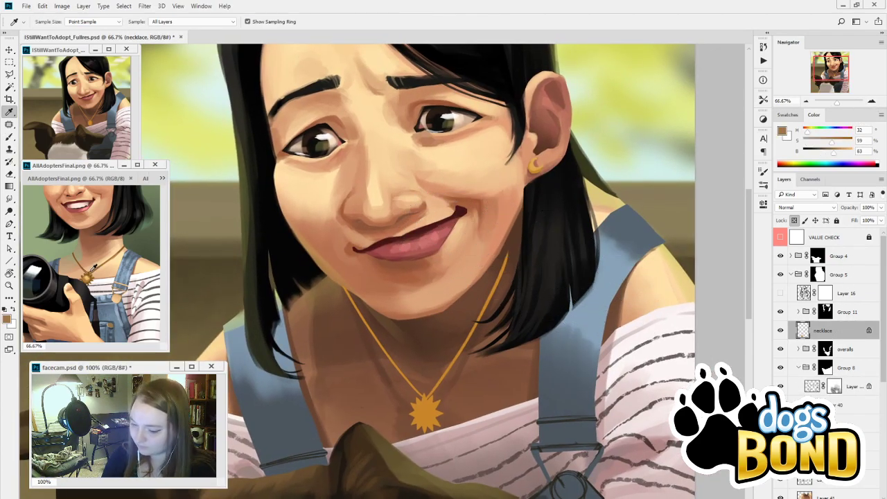
{"action": "left_click", "coordinate": [102, 281]}
{"action": "left_click", "coordinate": [90, 276]}
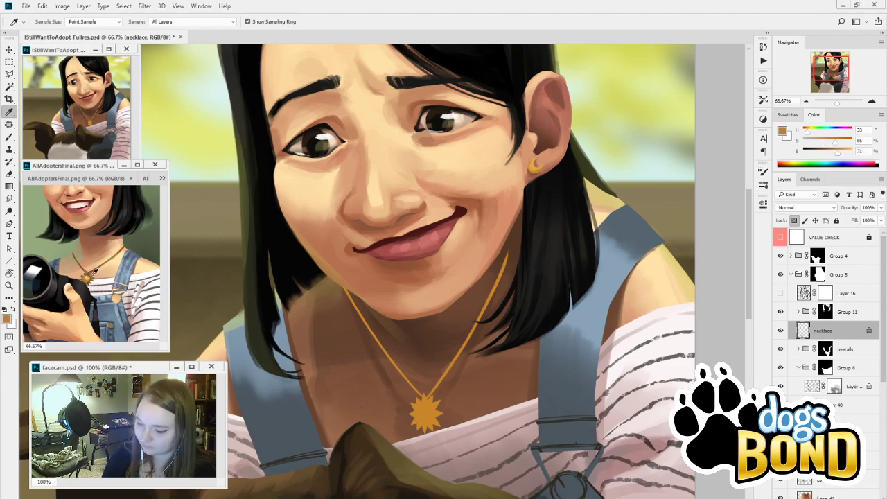
{"action": "left_click", "coordinate": [90, 276]}
{"action": "key", "text": "b"}
{"action": "left_click_drag", "start_coordinate": [463, 375], "coordinate": [413, 428]}
{"action": "key", "text": "g"}
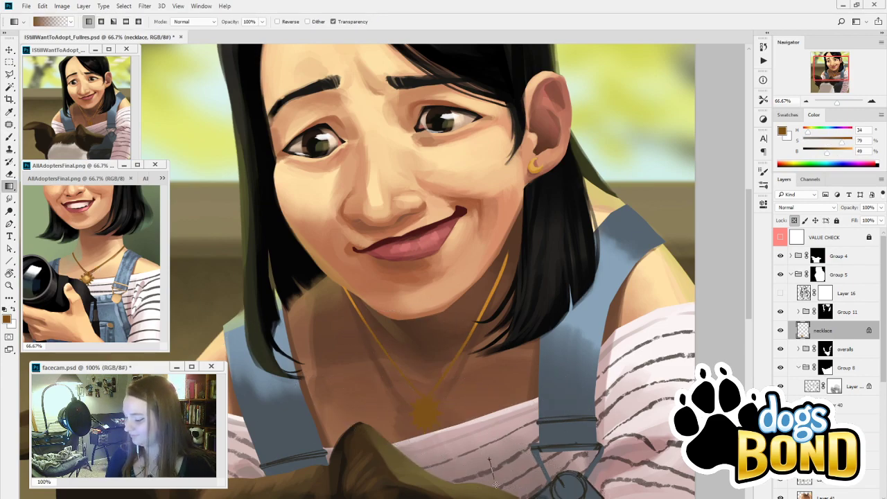
Sample the reference pendant's lighter gold and, with a 20 px brush, paint the sun pendant's lit areas and the chain
{"action": "key", "text": "i"}
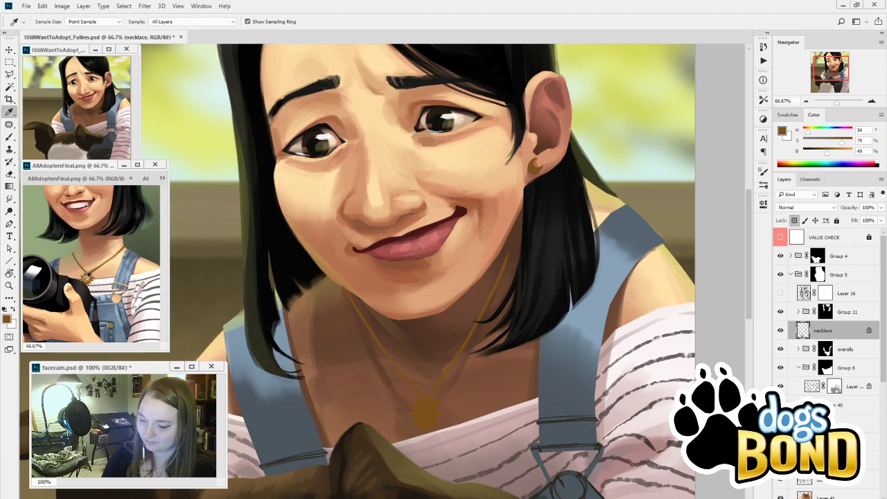
{"action": "left_click", "coordinate": [85, 279]}
{"action": "key", "text": "b"}
{"action": "key", "text": "bracketleft"}
{"action": "key", "text": "bracketleft"}
{"action": "key", "text": "bracketleft"}
{"action": "key", "text": "bracketleft"}
{"action": "key", "text": "bracketleft"}
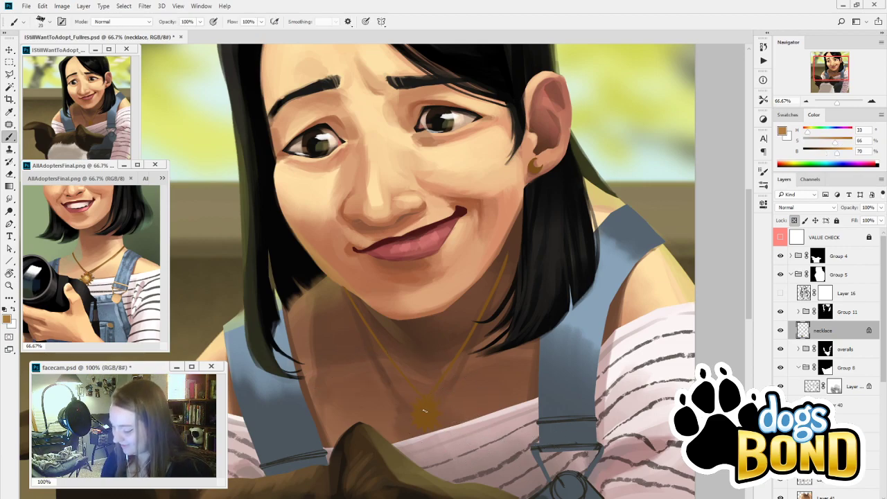
{"action": "left_click_drag", "start_coordinate": [425, 411], "coordinate": [427, 419]}
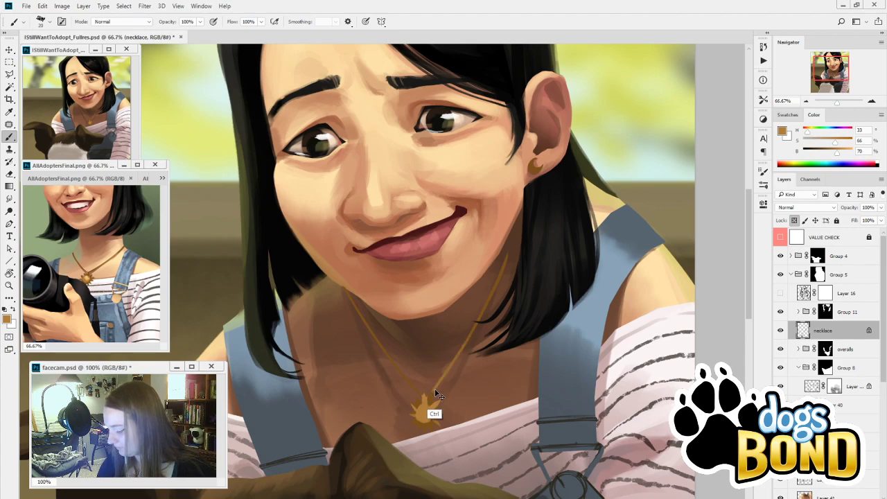
{"action": "left_click_drag", "start_coordinate": [478, 320], "coordinate": [441, 378]}
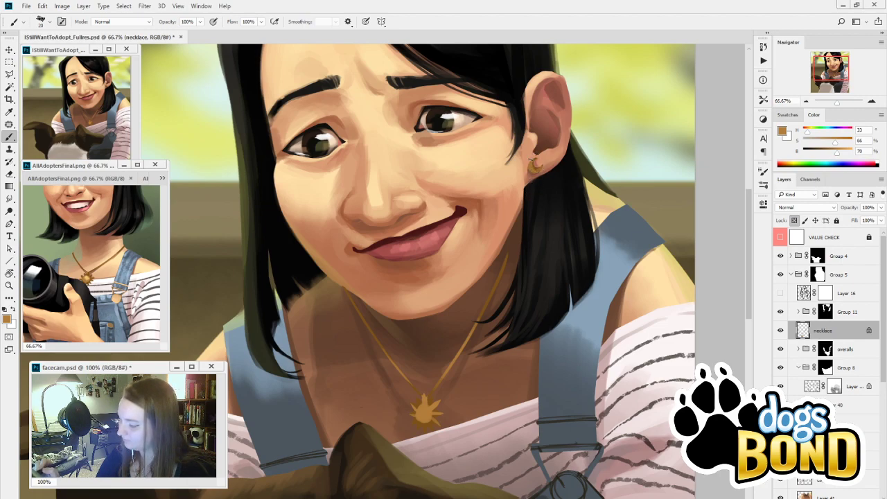
Sample tones from the earring and chain, and refine the crescent earring and the pendant's rays with a 9 px brush
{"action": "left_click", "coordinate": [535, 163], "text": "alt"}
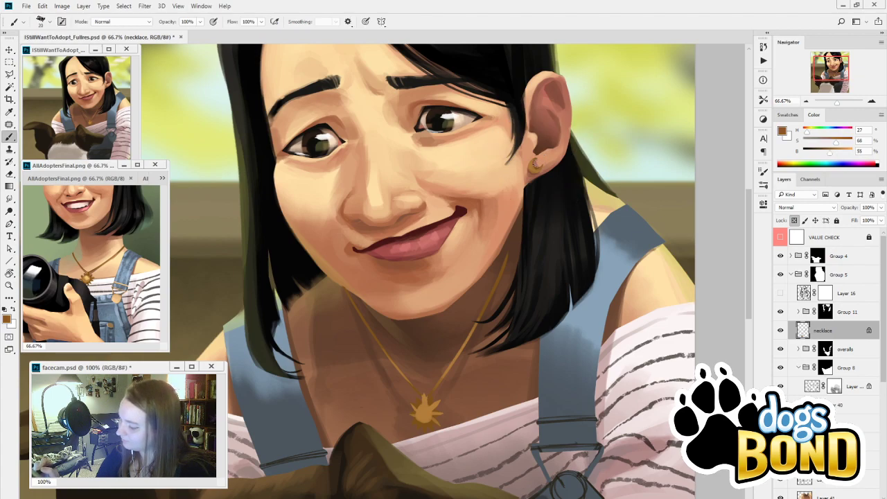
{"action": "left_click", "coordinate": [534, 161], "text": "alt"}
{"action": "key", "text": "bracketleft"}
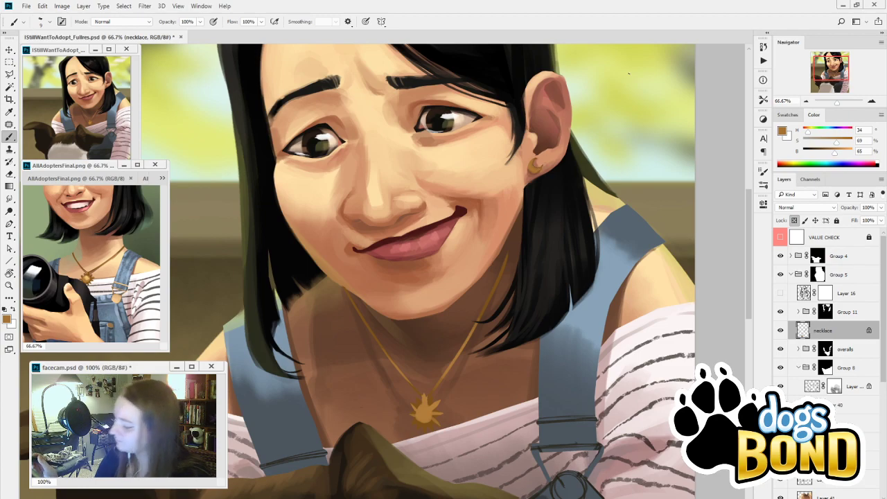
{"action": "left_click", "coordinate": [436, 372], "text": "alt"}
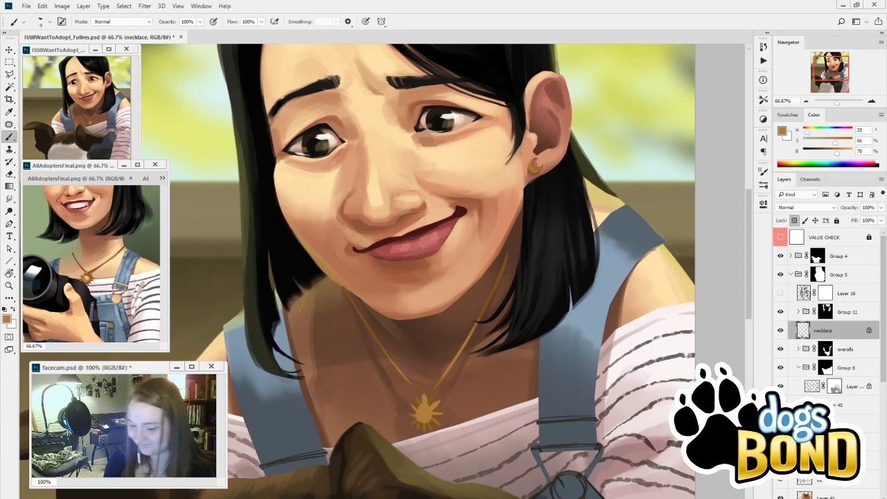
Sample a light gold from the reference, highlight the pendant's centre with a 30 px brush, and undo the unwanted strokes
{"action": "left_click", "coordinate": [114, 302], "text": "alt"}
{"action": "key", "text": "]"}
{"action": "key", "text": "]"}
{"action": "key", "text": "]"}
{"action": "key", "text": "]"}
{"action": "key", "text": "]"}
{"action": "key", "text": "]"}
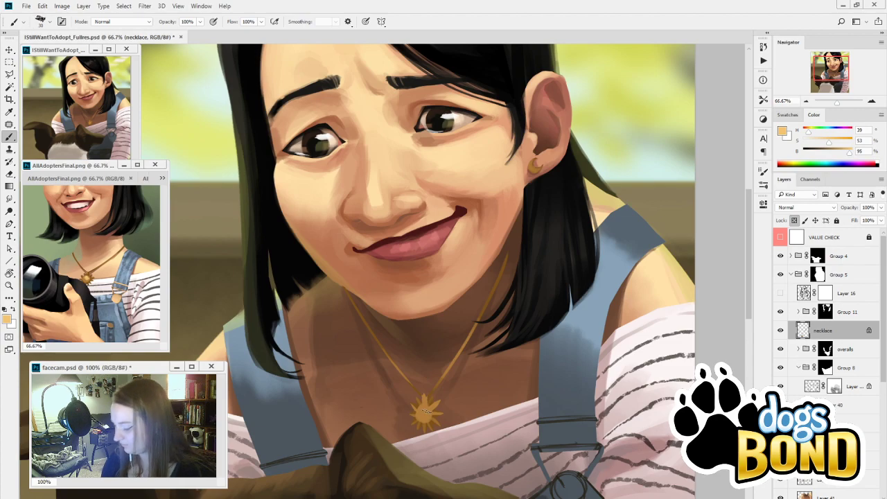
{"action": "left_click_drag", "start_coordinate": [427, 409], "coordinate": [423, 415]}
{"action": "key", "text": "ctrl+alt+z"}
{"action": "key", "text": "ctrl+alt+z"}
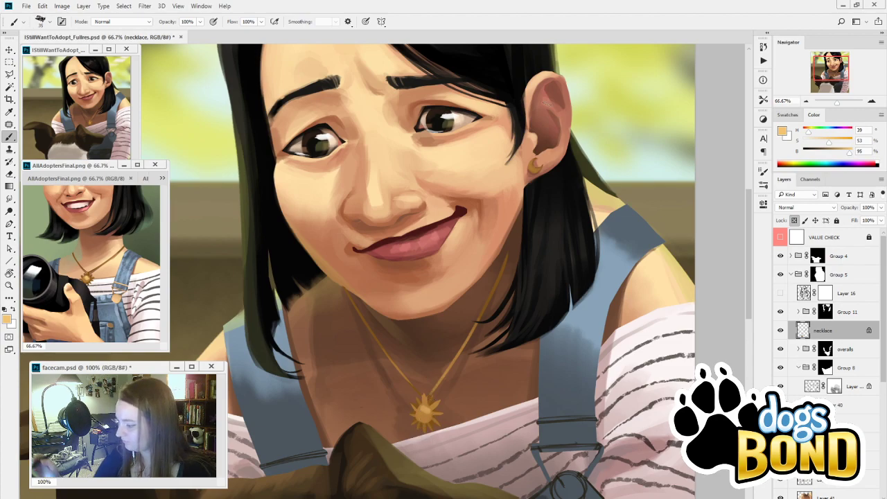
Paint the crescent earring's highlights in light gold at 7 px and dab it with white at 25 px
{"action": "key", "text": "bracketleft"}
{"action": "key", "text": "bracketleft"}
{"action": "key", "text": "bracketleft"}
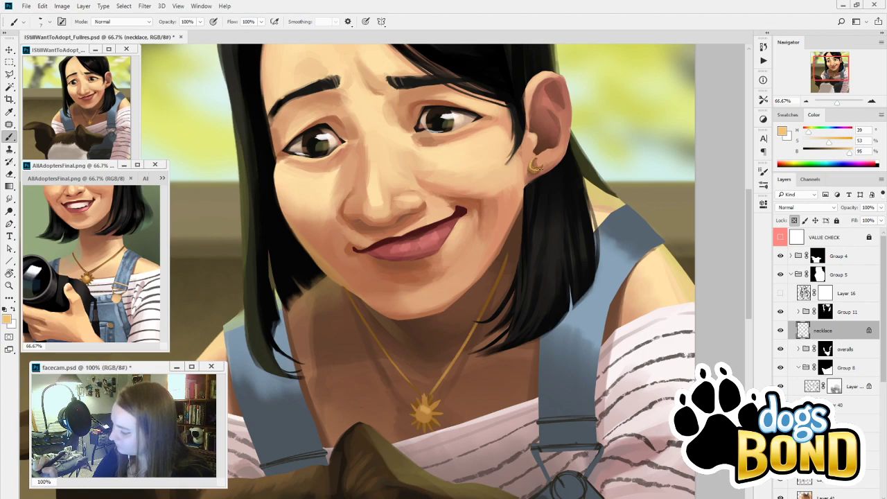
{"action": "left_click_drag", "start_coordinate": [531, 158], "coordinate": [535, 168]}
{"action": "key", "text": "x"}
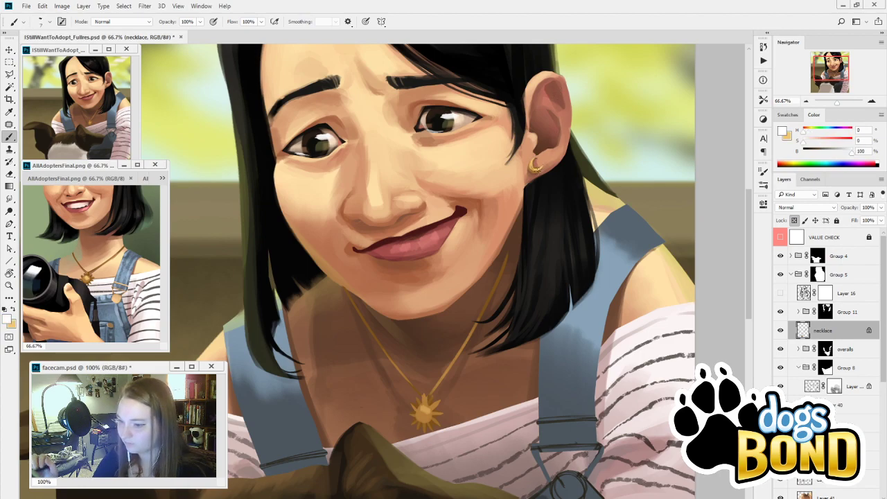
{"action": "key", "text": "bracketright"}
{"action": "key", "text": "bracketright"}
{"action": "key", "text": "bracketright"}
{"action": "left_click", "coordinate": [538, 160]}
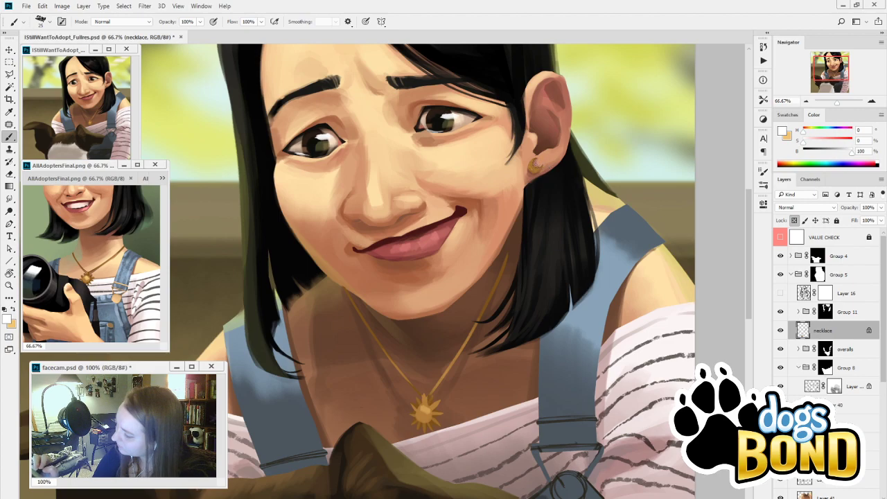
Lasso the crescent part of the earring and brighten it with a gradient in the light gold sampled from the pendant
{"action": "key", "text": "l"}
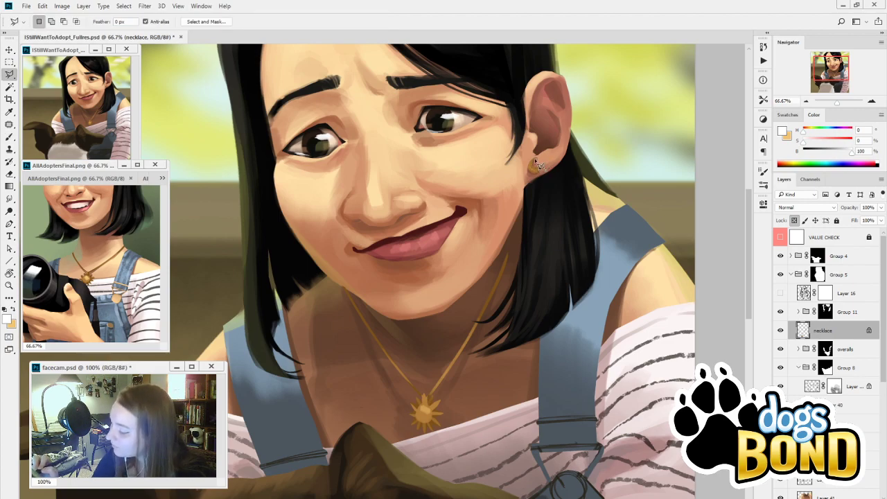
{"action": "left_click_drag", "start_coordinate": [532, 161], "coordinate": [540, 166]}
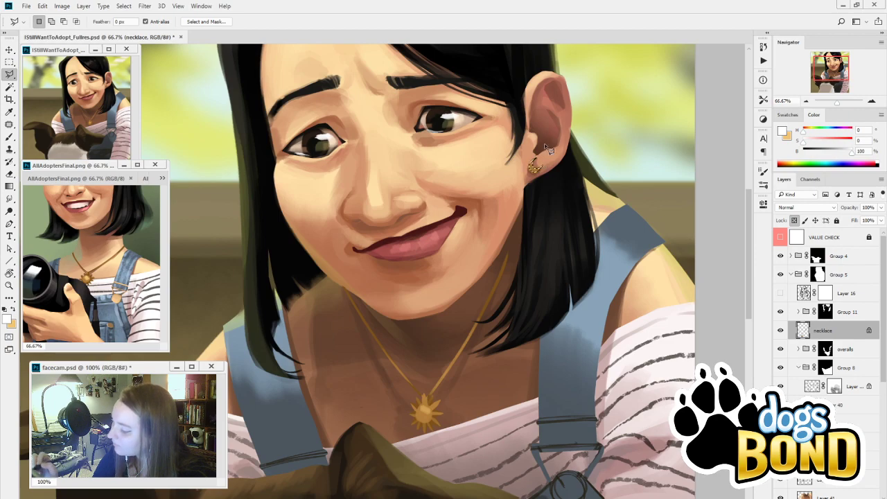
{"action": "key", "text": "i"}
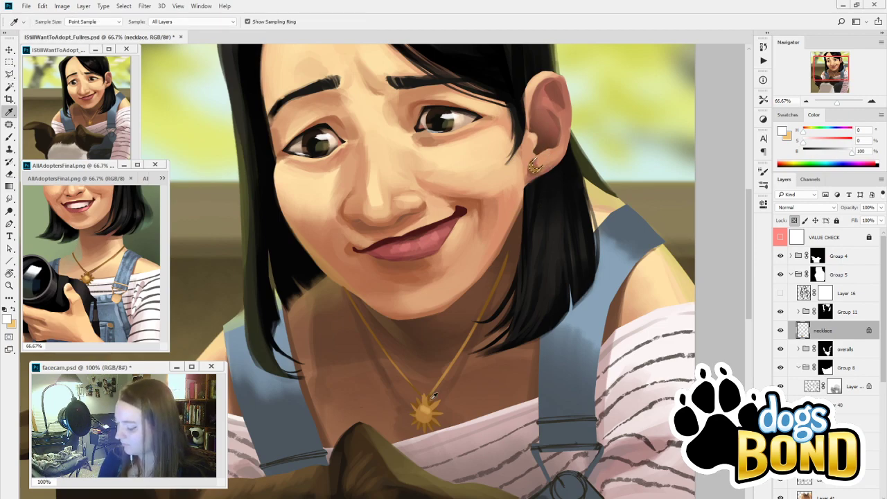
{"action": "left_click", "coordinate": [434, 395]}
{"action": "key", "text": "b"}
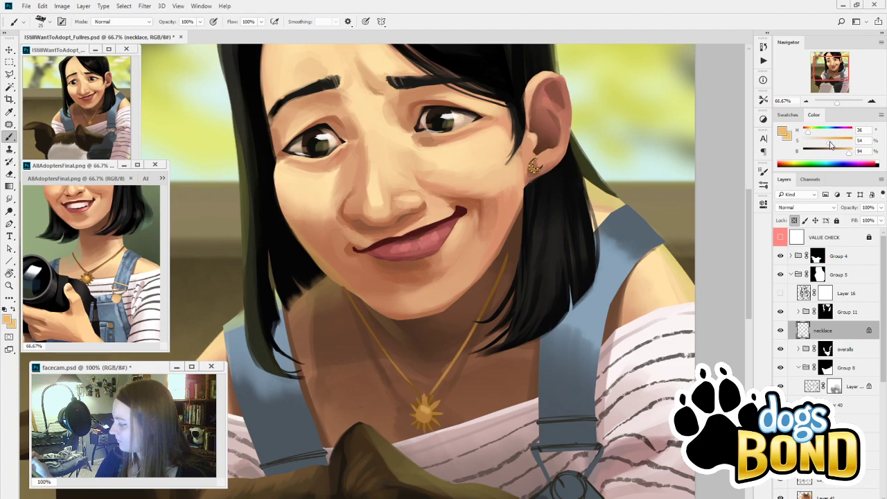
{"action": "key", "text": "g"}
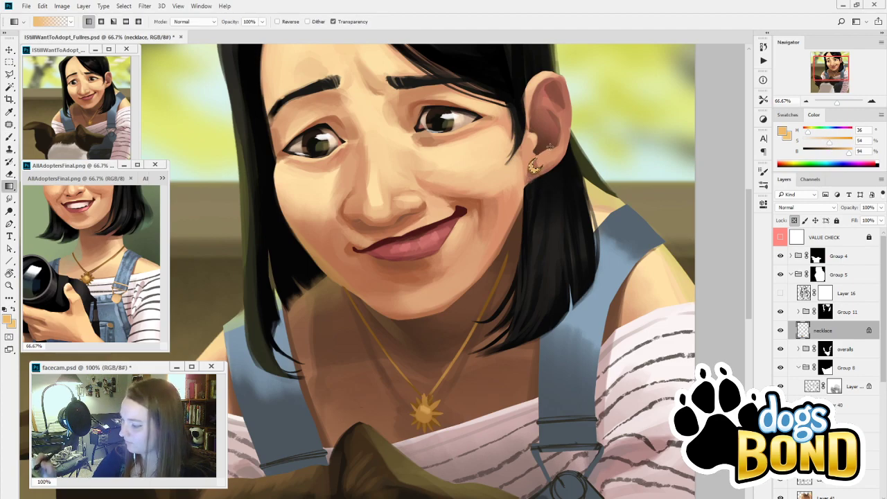
{"action": "mouse_move", "coordinate": [540, 431]}
{"action": "left_mouse_down"}
{"action": "mouse_move", "coordinate": [536, 383]}
{"action": "mouse_move", "coordinate": [558, 393]}
{"action": "left_mouse_up"}
{"action": "key", "text": "b"}
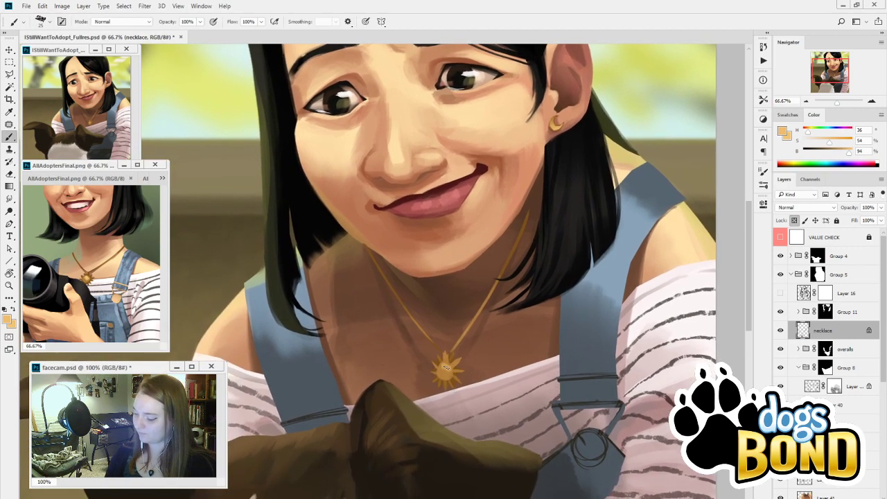
Sample a dark brown beside the pendant's centre and paint shading on the sun pendant's rays
{"action": "key", "text": "i"}
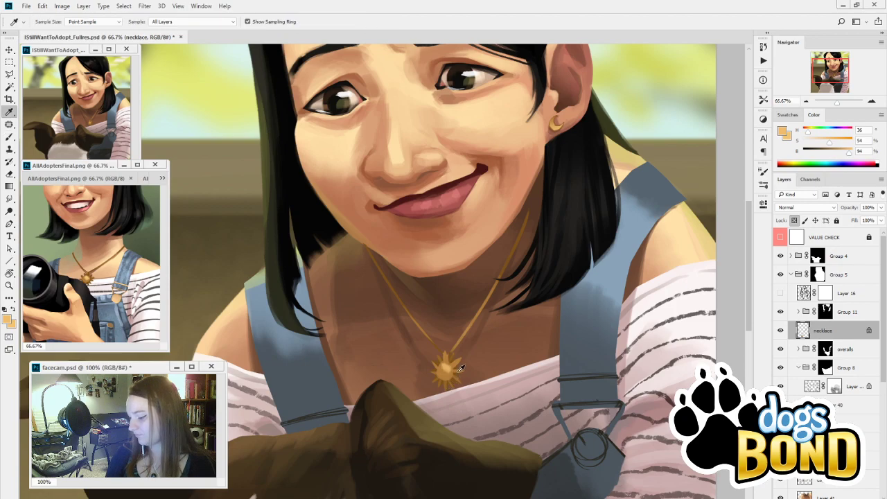
{"action": "left_click", "coordinate": [462, 368]}
{"action": "key", "text": "b"}
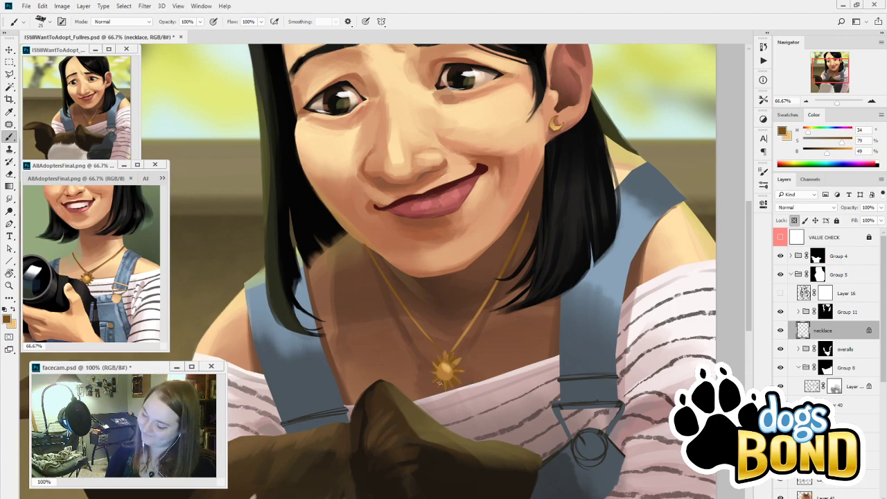
Review the whole painting with the necklace layer and the hair group, Group 11, hidden and shown
{"action": "key", "text": "ctrl+minus"}
{"action": "key", "text": "ctrl+minus"}
{"action": "key", "text": "ctrl+minus"}
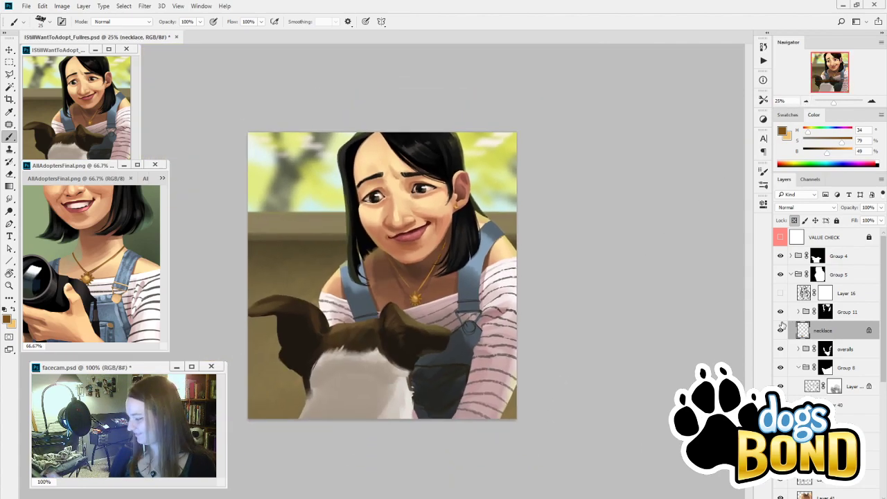
{"action": "left_click", "coordinate": [780, 330]}
{"action": "left_click", "coordinate": [780, 330]}
{"action": "left_click", "coordinate": [781, 312]}
{"action": "left_click", "coordinate": [781, 312]}
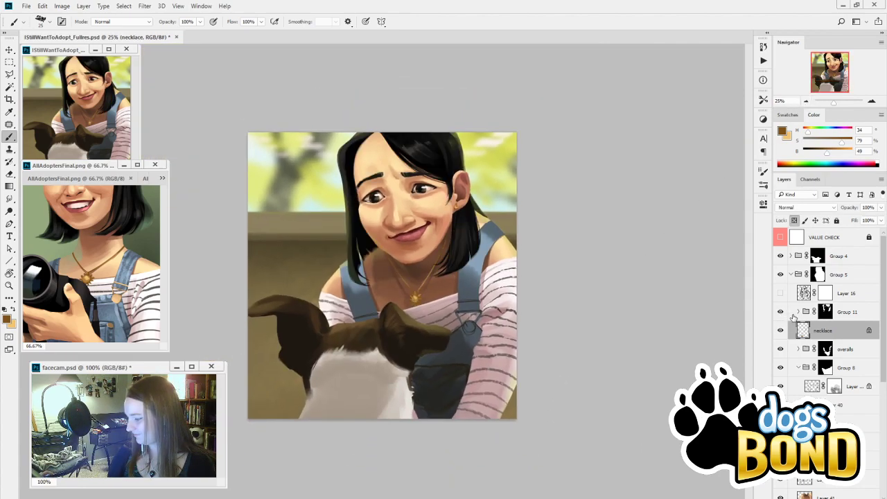
{"action": "left_click", "coordinate": [798, 312]}
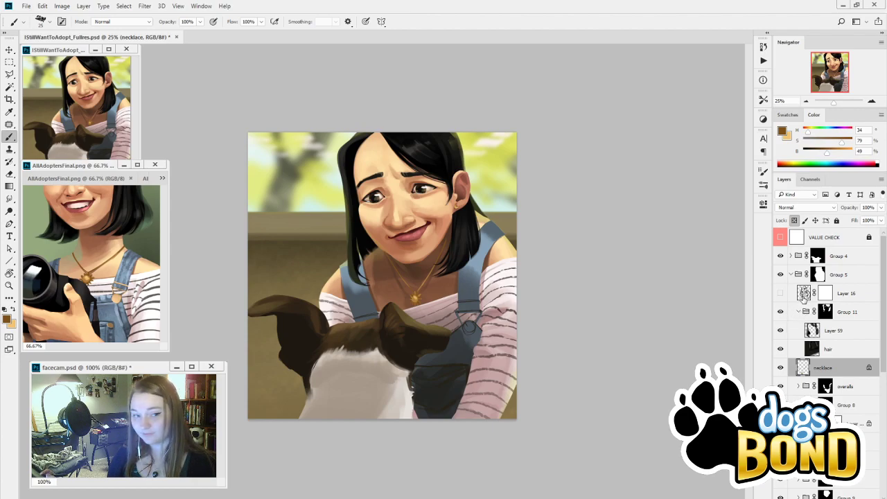
{"action": "left_click", "coordinate": [781, 312]}
{"action": "left_click", "coordinate": [781, 312]}
{"action": "left_click", "coordinate": [797, 312]}
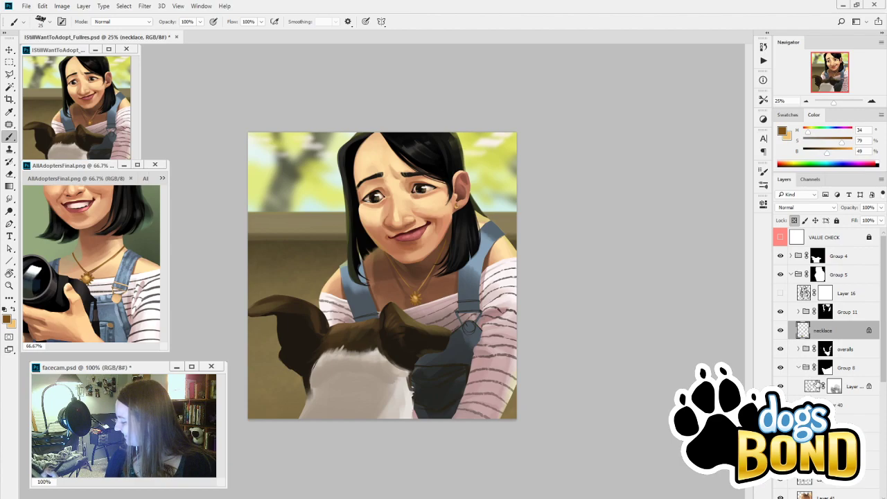
Open the overalls group, select Layer 45, and compare the painting with that layer hidden and shown
{"action": "left_click", "coordinate": [798, 349]}
{"action": "left_click", "coordinate": [829, 369]}
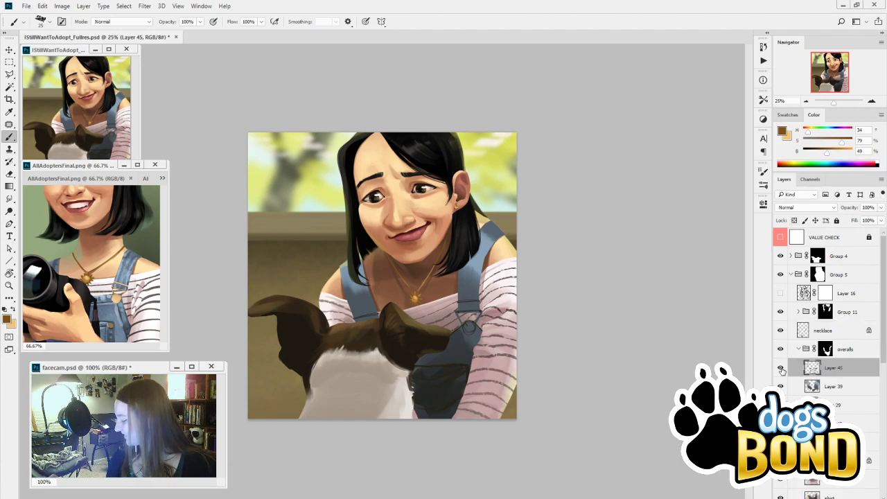
{"action": "left_click", "coordinate": [781, 369]}
{"action": "left_click", "coordinate": [780, 368]}
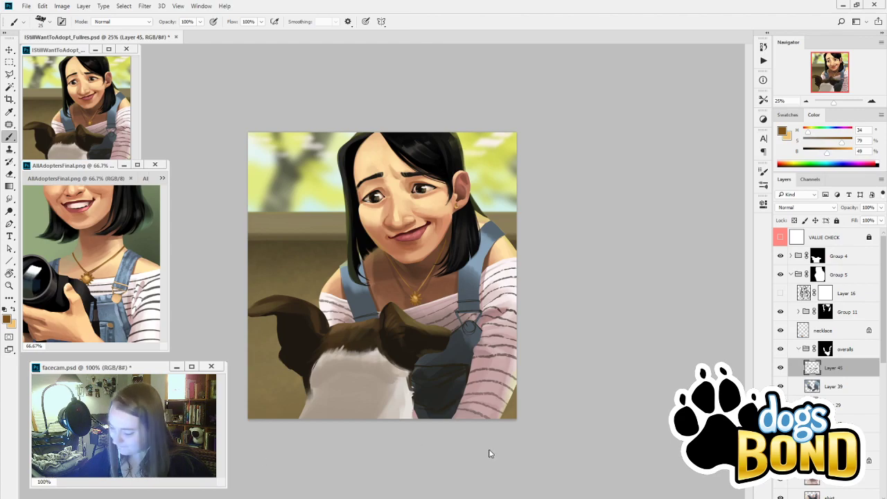
Select the shirt stripe layer, Layer 61, compare it hidden and shown, and set its opacity to 100%
{"action": "left_click", "coordinate": [832, 460]}
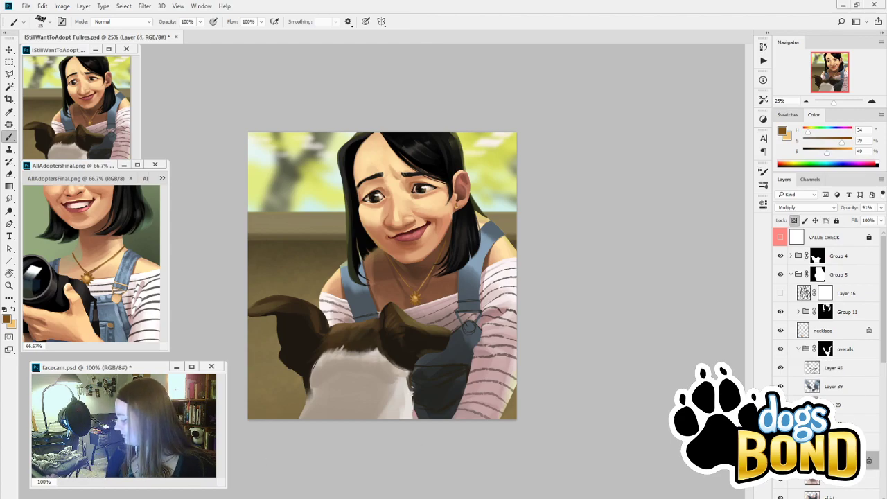
{"action": "left_click", "coordinate": [781, 461]}
{"action": "left_click", "coordinate": [781, 460]}
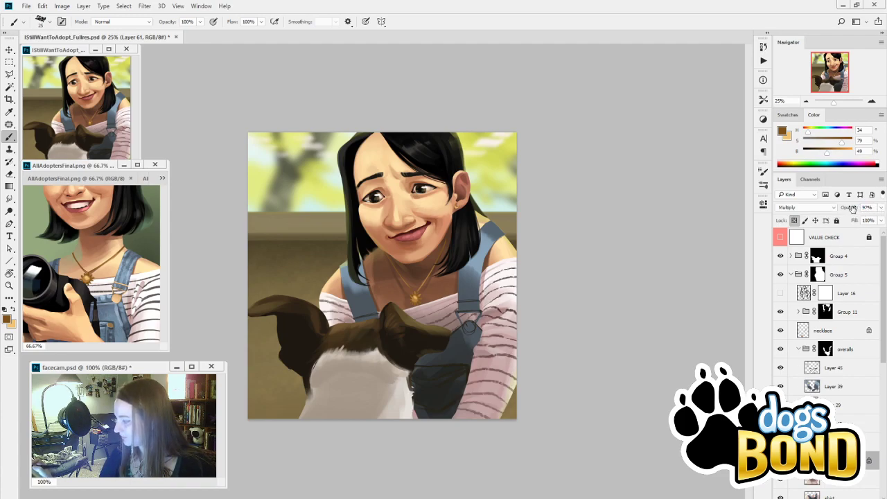
{"action": "left_click_drag", "start_coordinate": [850, 208], "coordinate": [869, 208]}
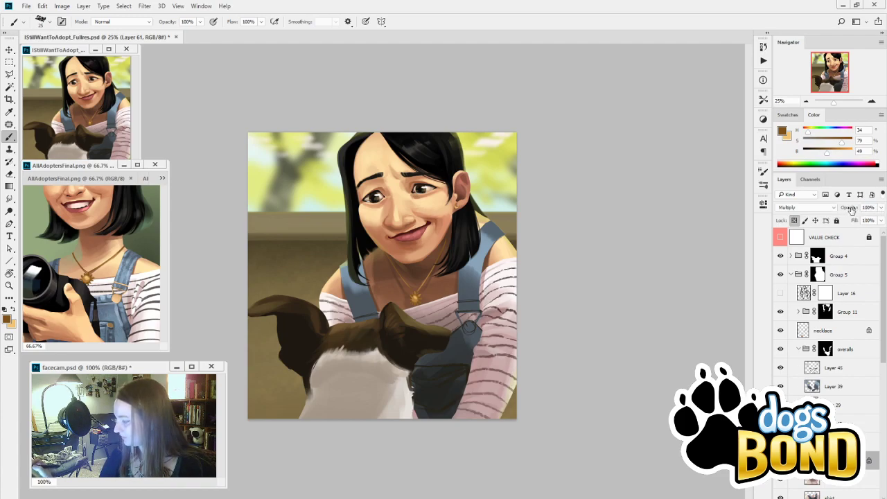
On Layer 39 in the overalls group, sample the strap's greyish blue and paint over the strap with an enlarged brush
{"action": "left_click", "coordinate": [798, 387]}
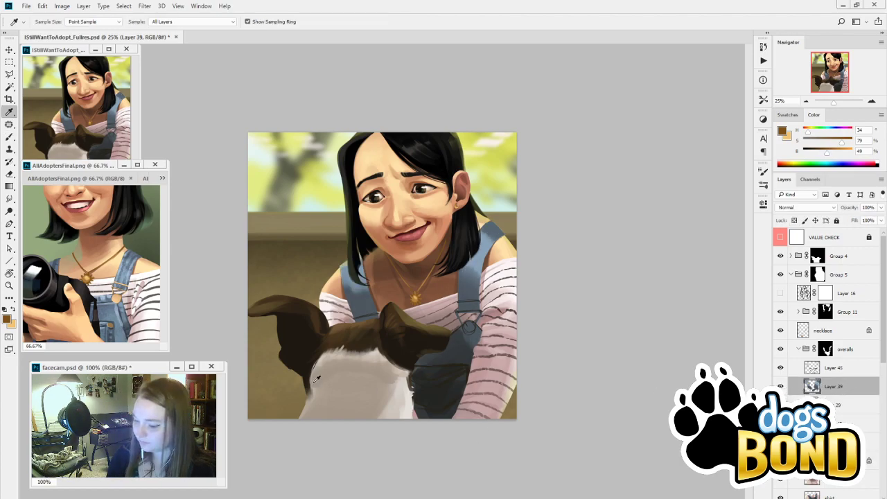
{"action": "left_click", "coordinate": [504, 227], "text": "alt"}
{"action": "key", "text": "bracketright"}
{"action": "key", "text": "bracketright"}
{"action": "key", "text": "bracketright"}
{"action": "key", "text": "bracketright"}
{"action": "key", "text": "bracketright"}
{"action": "key", "text": "bracketright"}
{"action": "key", "text": "bracketright"}
{"action": "key", "text": "bracketright"}
{"action": "key", "text": "bracketright"}
{"action": "key", "text": "bracketright"}
{"action": "key", "text": "bracketright"}
{"action": "key", "text": "bracketright"}
{"action": "key", "text": "bracketright"}
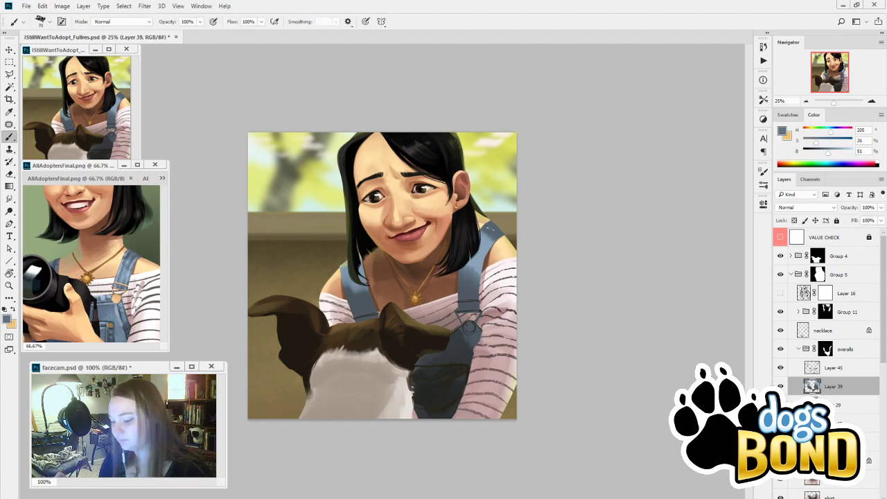
{"action": "left_click_drag", "start_coordinate": [496, 247], "coordinate": [483, 282]}
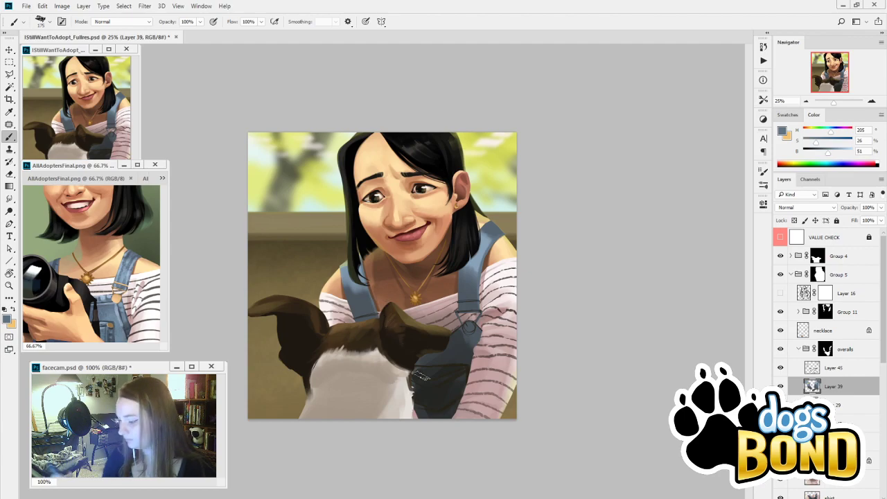
On Layer 39, sample the bib's dark blue-grey and the reference strap's mid blue, and shade the overalls with a 90 px brush
{"action": "key", "text": "i"}
{"action": "left_click", "coordinate": [461, 350]}
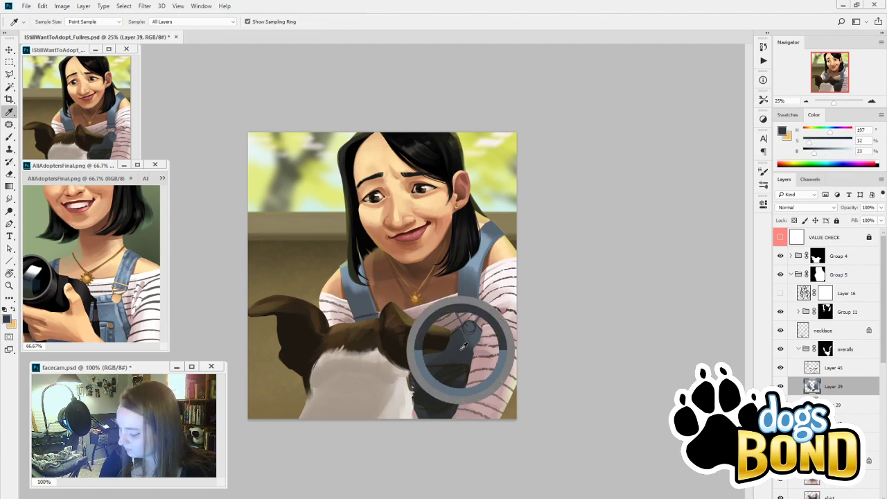
{"action": "key", "text": "b"}
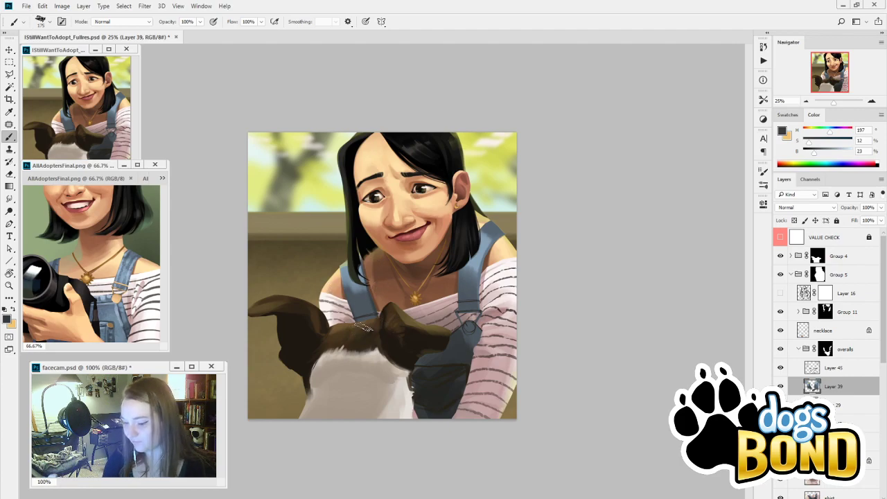
{"action": "left_click", "coordinate": [137, 254], "text": "alt"}
{"action": "key", "text": "bracketright"}
{"action": "key", "text": "bracketright"}
{"action": "key", "text": "bracketleft"}
{"action": "key", "text": "bracketleft"}
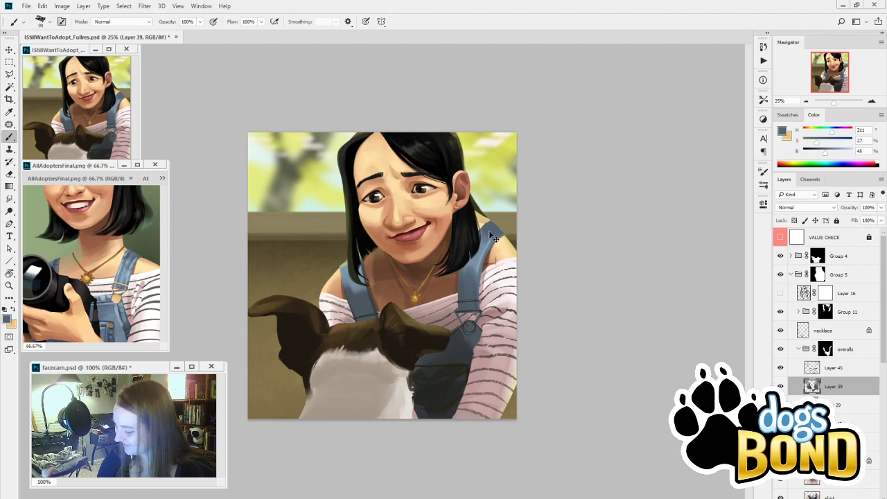
Sample darker blue-greys around the strap's buckle and paint the overalls' shadow areas with a 100 px brush
{"action": "left_click", "coordinate": [475, 303], "text": "alt"}
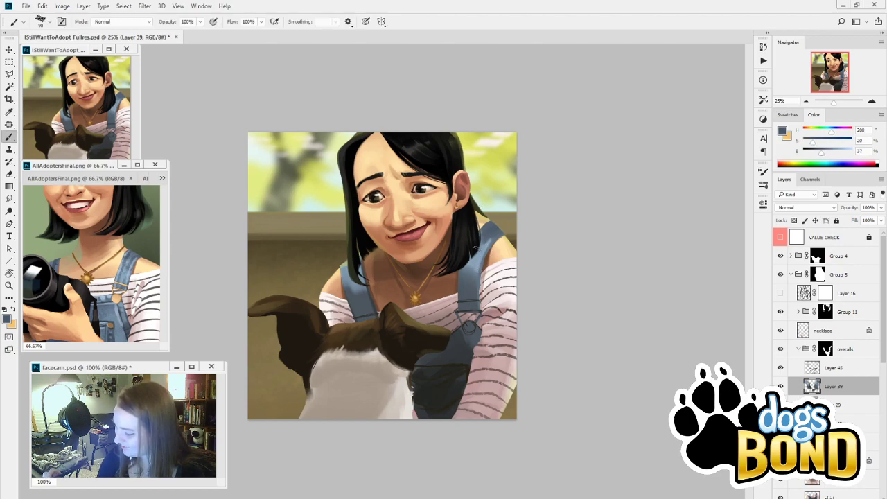
{"action": "left_click", "coordinate": [469, 324], "text": "alt"}
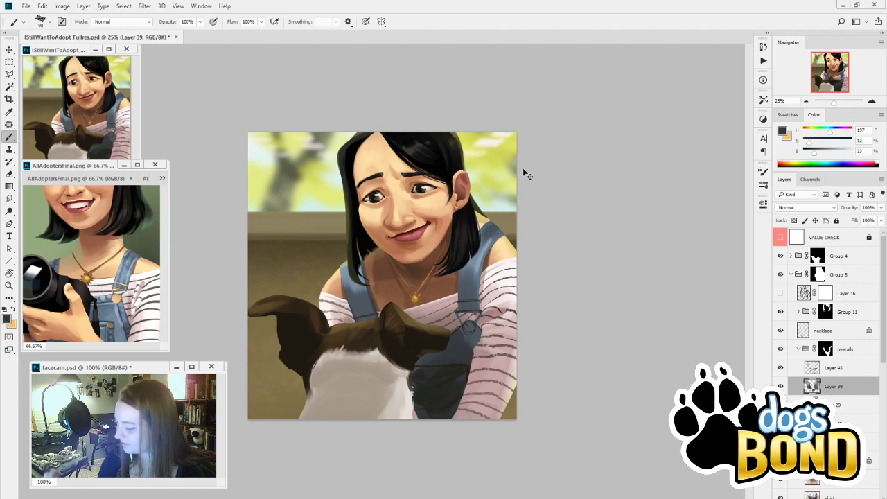
{"action": "key", "text": "bracketright"}
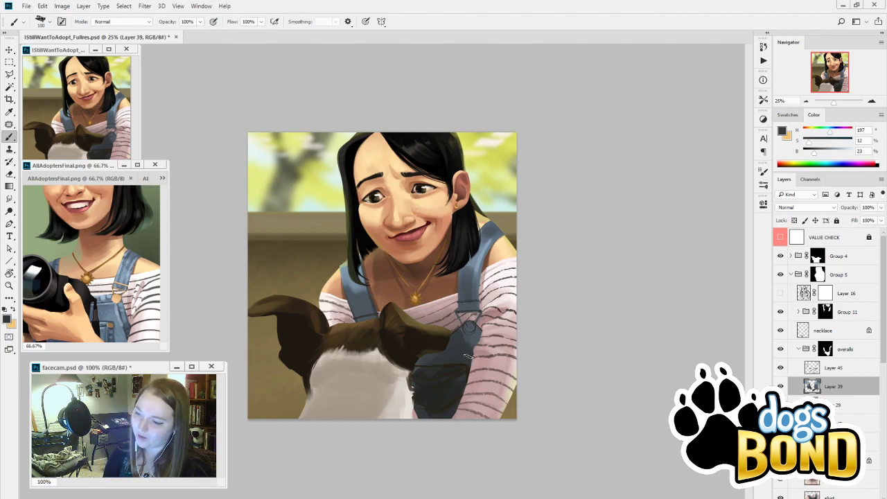
Set the brush tip's angle to 0° and size to 125 px, and shade the overalls strap beside the dog's head with sampled blue-greys
{"action": "left_click", "coordinate": [762, 173]}
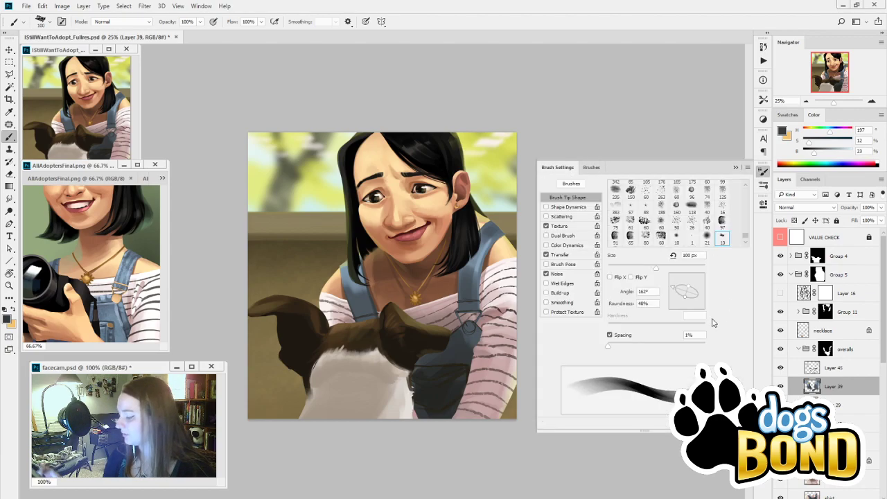
{"action": "left_click", "coordinate": [707, 296]}
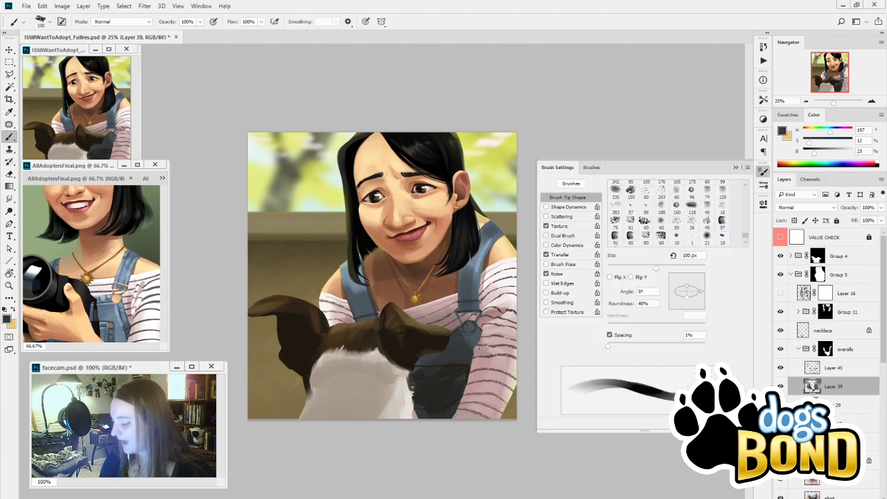
{"action": "left_click", "coordinate": [367, 310], "text": "alt"}
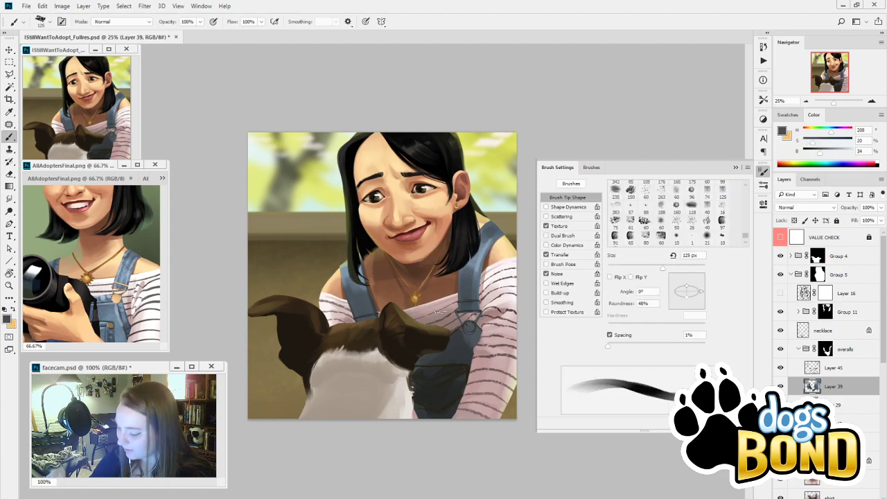
{"action": "key", "text": "alt"}
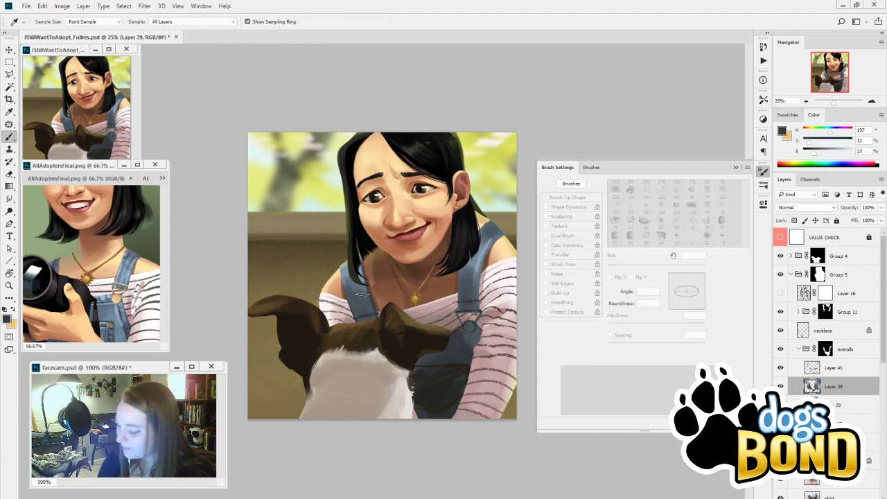
{"action": "left_click", "coordinate": [344, 248], "text": "alt"}
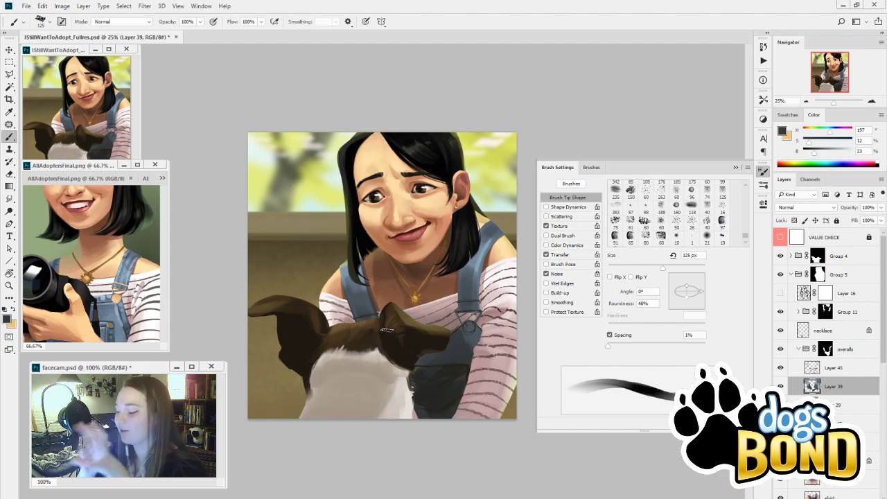
Sample blue-grey and near-black tones from the bib and paint the shadows where the overalls meet the dog and the sleeve
{"action": "key", "text": "alt"}
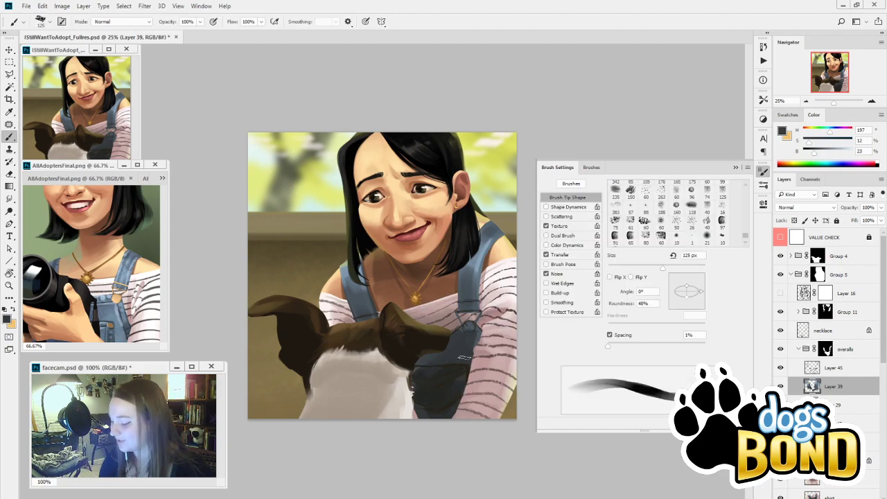
{"action": "left_click", "coordinate": [469, 338], "text": "alt"}
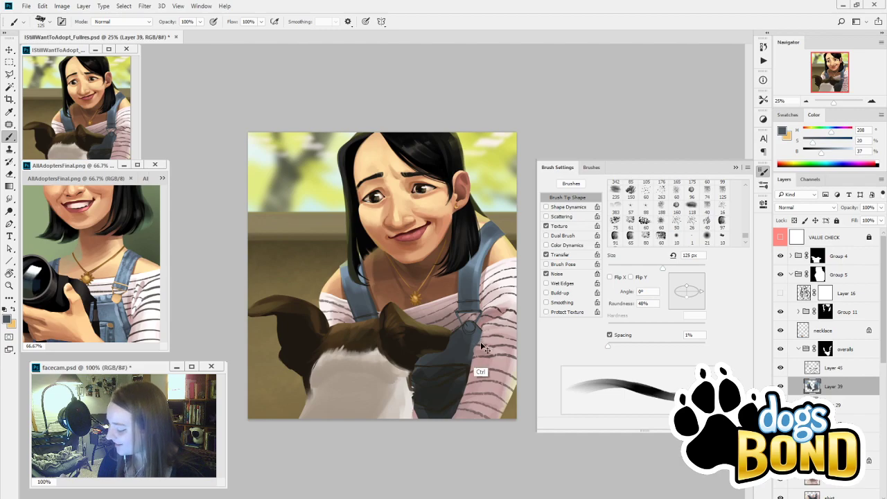
{"action": "key", "text": "alt"}
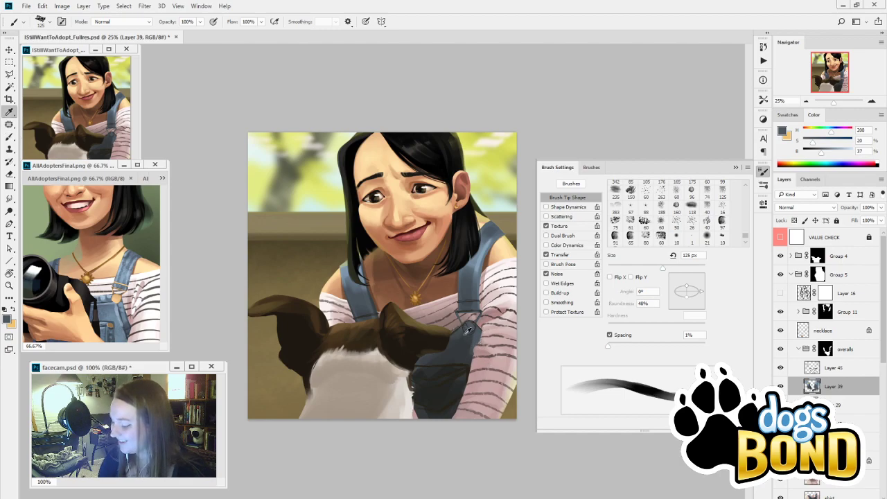
{"action": "left_click", "coordinate": [421, 369], "text": "alt"}
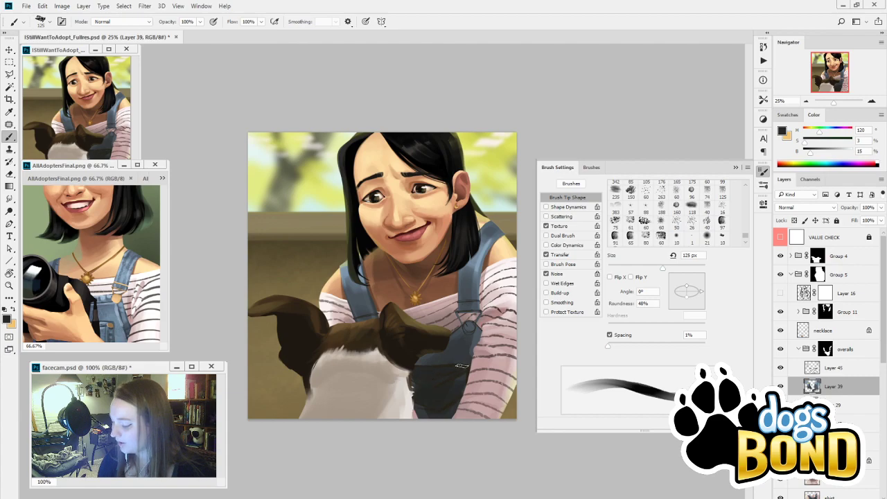
{"action": "key", "text": "alt"}
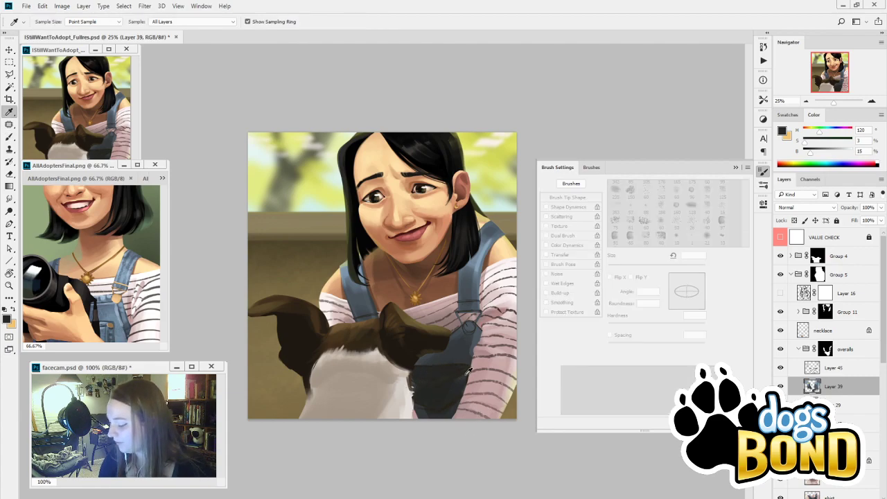
{"action": "left_click", "coordinate": [469, 373], "text": "alt"}
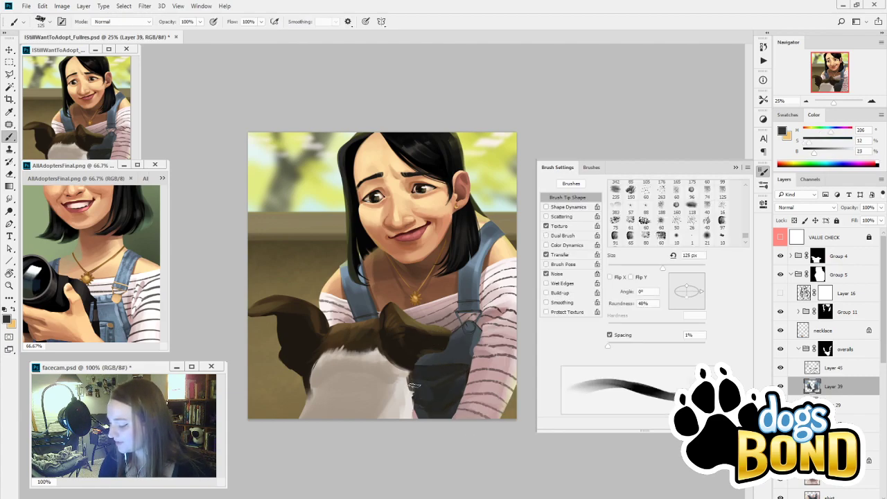
{"action": "left_click", "coordinate": [460, 381], "text": "alt"}
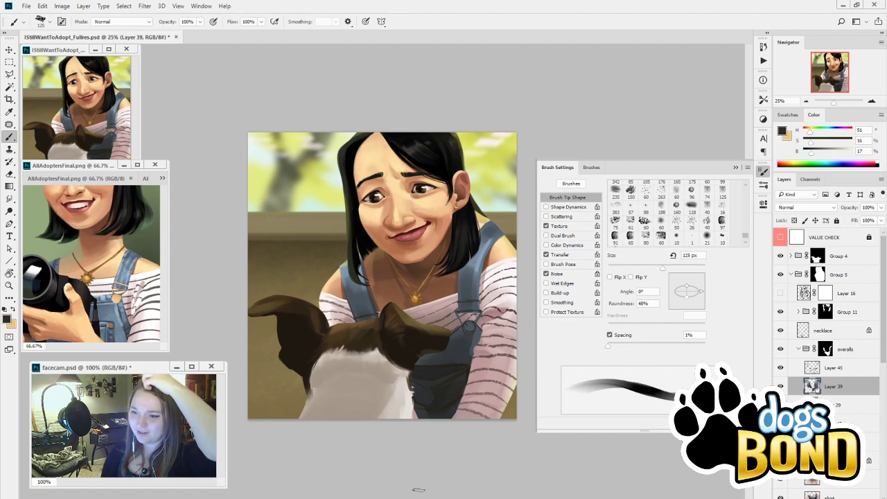
Check the overalls in the AllAdoptersFinal.png reference, sample a light strap blue, and paint fine highlights with the brush reduced to 30 px
{"action": "left_click", "coordinate": [121, 240]}
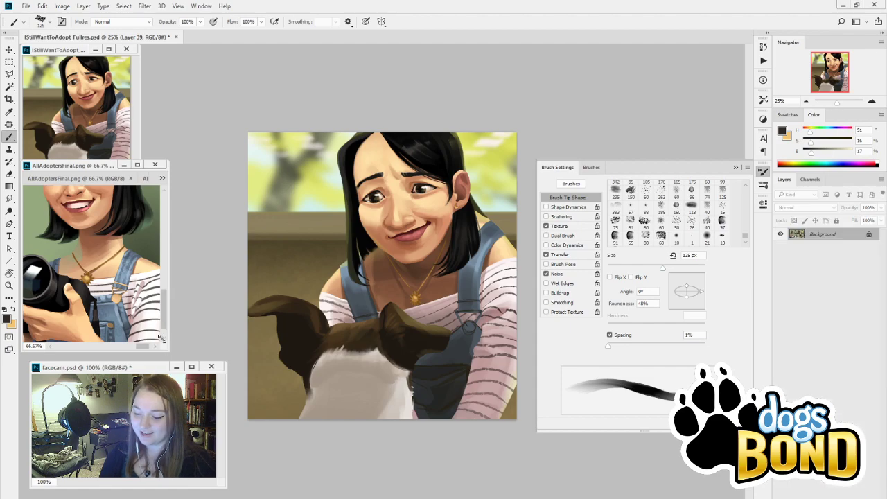
{"action": "left_click_drag", "start_coordinate": [121, 240], "coordinate": [129, 315]}
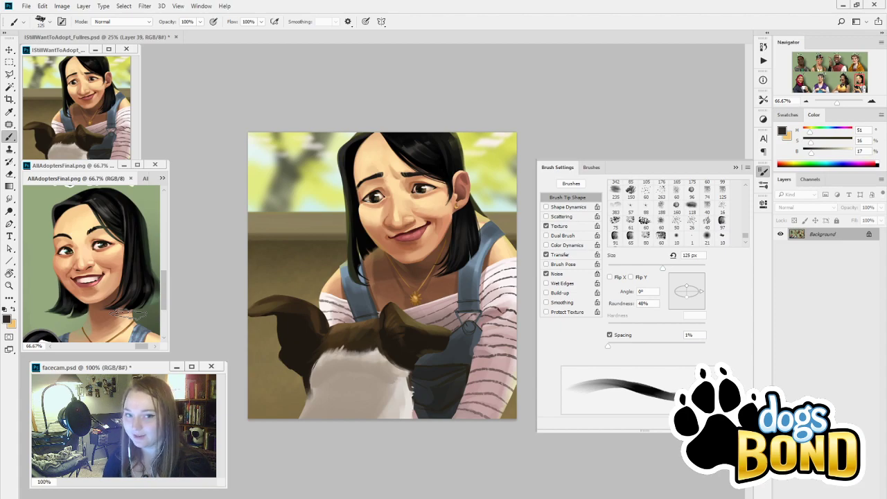
{"action": "left_click_drag", "start_coordinate": [163, 287], "coordinate": [166, 313]}
{"action": "left_click", "coordinate": [478, 460]}
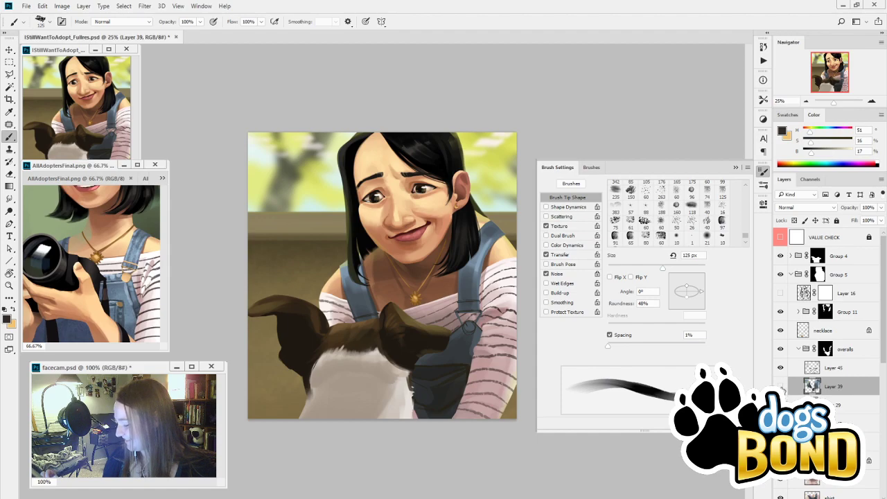
{"action": "left_click", "coordinate": [487, 252], "text": "alt"}
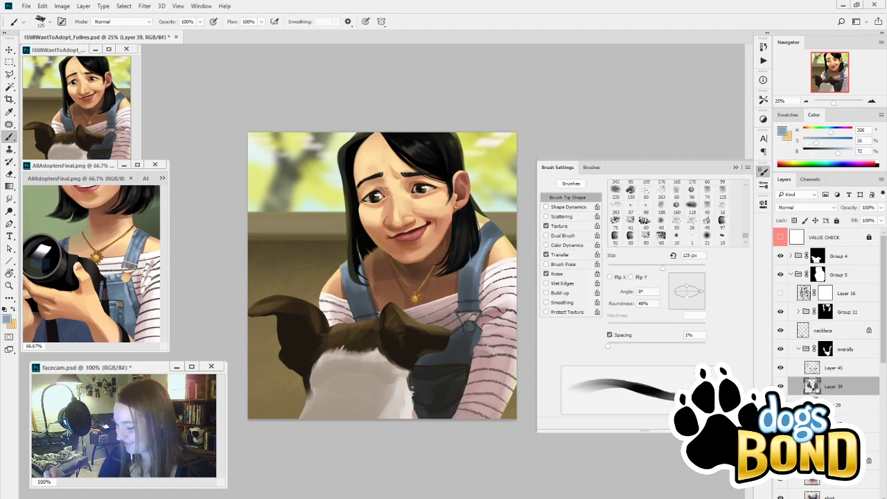
{"action": "key", "text": "["}
{"action": "key", "text": "["}
{"action": "key", "text": "["}
{"action": "key", "text": "["}
{"action": "key", "text": "["}
{"action": "key", "text": "["}
{"action": "key", "text": "["}
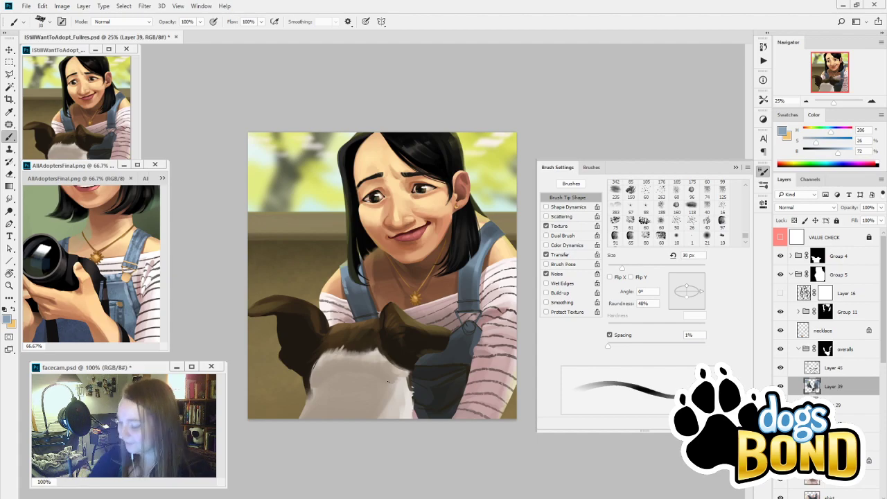
Step back one brush stroke in the history and resample the overalls' dark blue-grey and light blue
{"action": "left_click", "coordinate": [763, 47]}
{"action": "left_click", "coordinate": [654, 225]}
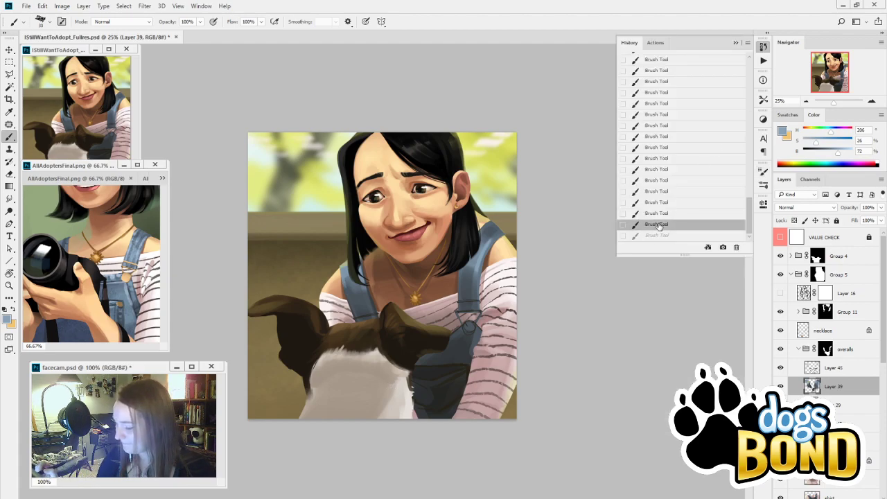
{"action": "key", "text": "alt"}
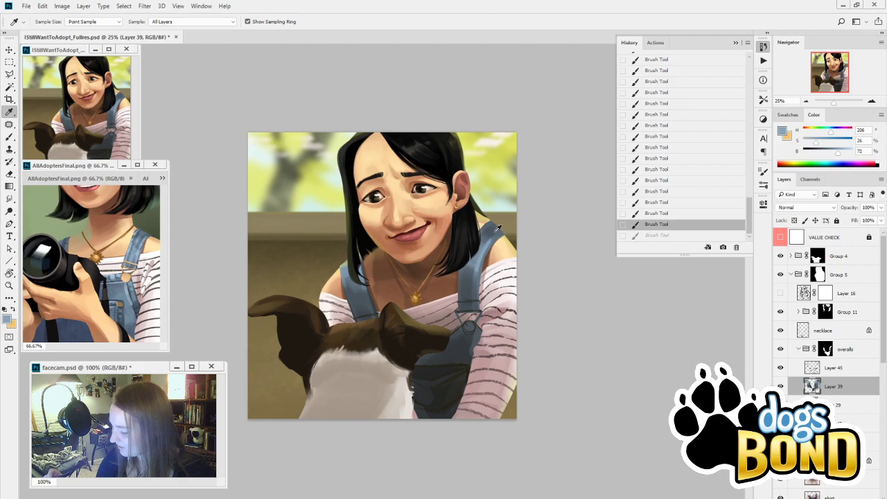
{"action": "left_click", "coordinate": [464, 351], "text": "alt"}
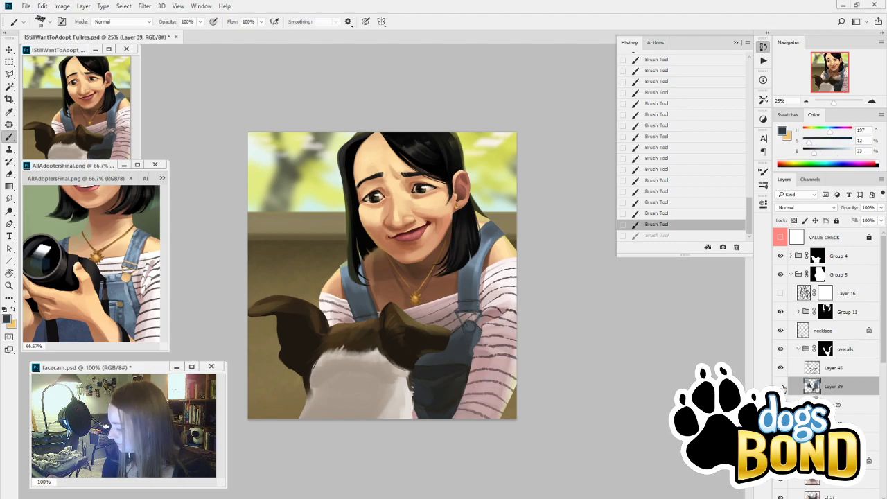
{"action": "key", "text": "alt"}
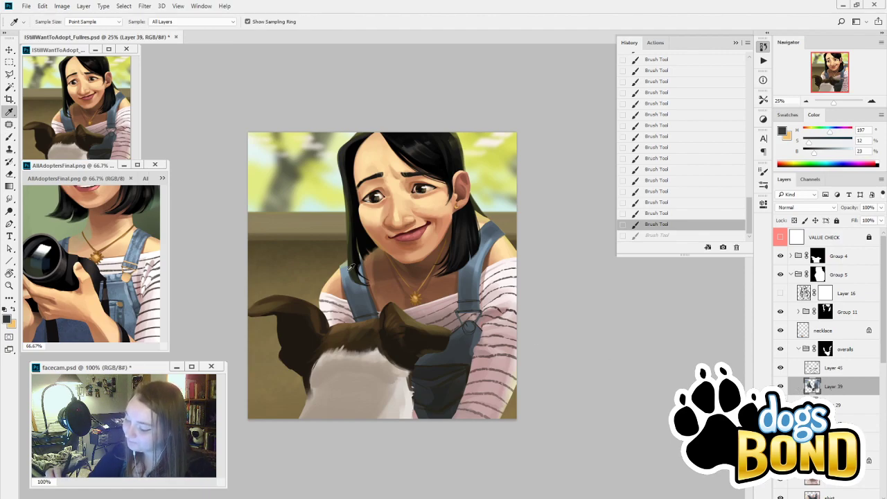
{"action": "left_click", "coordinate": [352, 267], "text": "alt"}
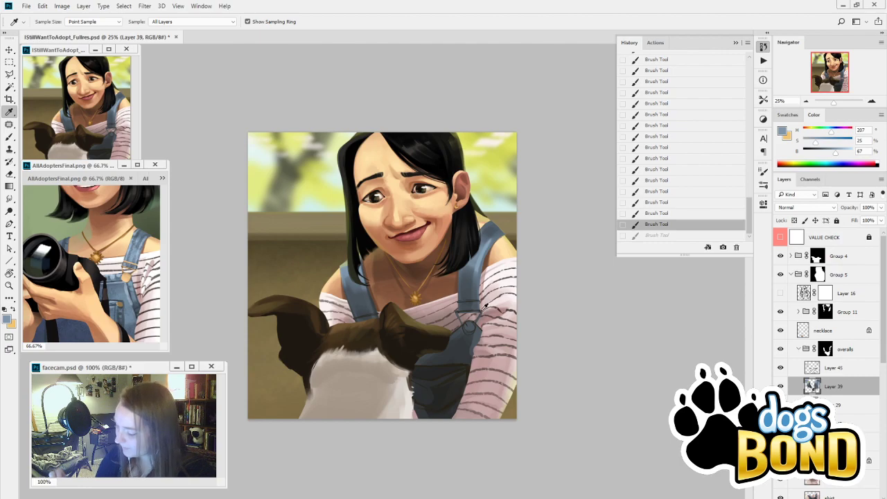
Touch up the strap above the buckle in light blue, and shade below it with sampled dark blue-grey and a 125 px brush
{"action": "left_click", "coordinate": [493, 230], "text": "alt"}
{"action": "mouse_move", "coordinate": [473, 313]}
{"action": "left_mouse_down"}
{"action": "mouse_move", "coordinate": [485, 311]}
{"action": "mouse_move", "coordinate": [472, 312]}
{"action": "left_mouse_up"}
{"action": "left_click", "coordinate": [469, 322], "text": "alt"}
{"action": "key", "text": "bracketright"}
{"action": "key", "text": "bracketright"}
{"action": "key", "text": "bracketright"}
{"action": "key", "text": "bracketright"}
{"action": "key", "text": "bracketright"}
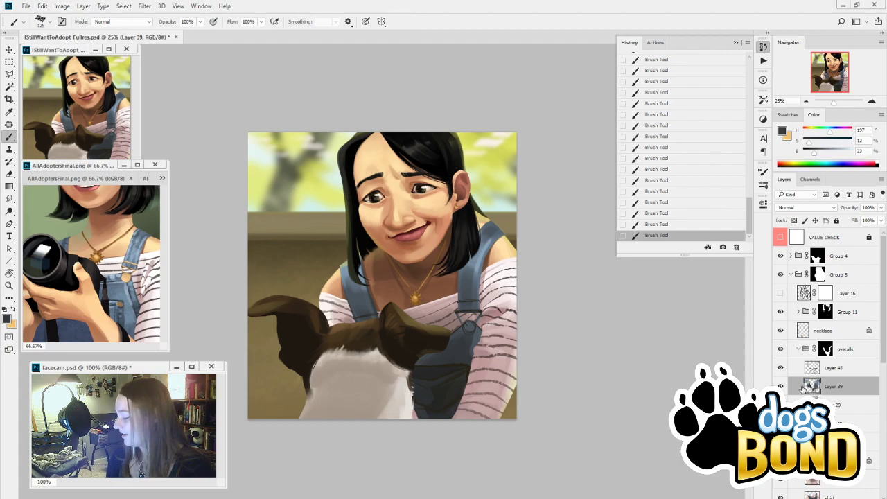
Compare the painting with the overalls' Layer 39 repeatedly hidden and shown
{"action": "left_click", "coordinate": [782, 387]}
{"action": "left_click", "coordinate": [782, 387]}
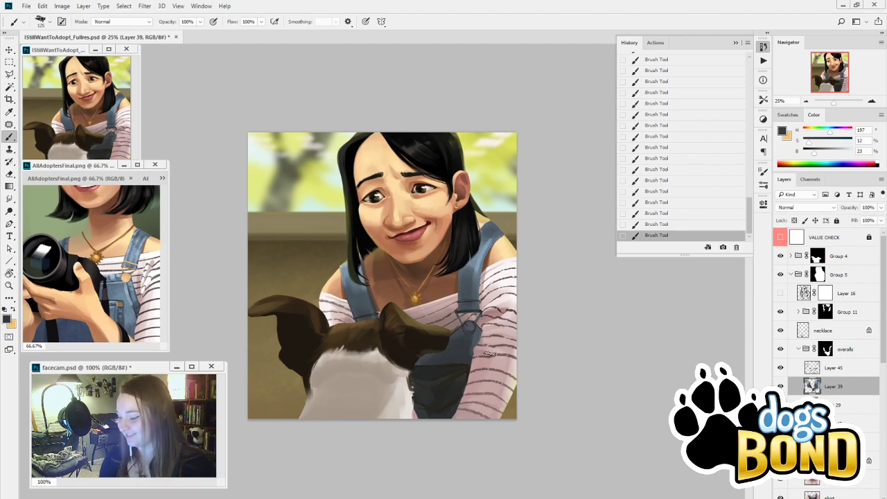
{"action": "key", "text": "i"}
{"action": "left_click", "coordinate": [783, 386]}
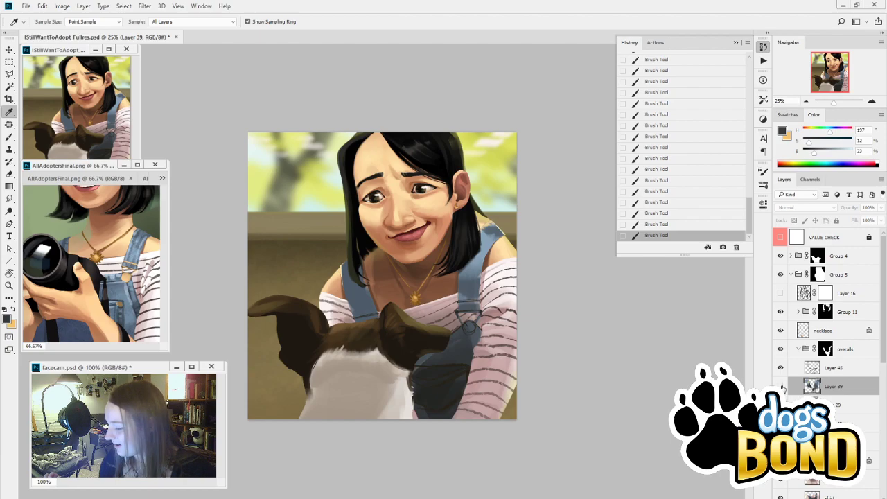
{"action": "left_click", "coordinate": [783, 387]}
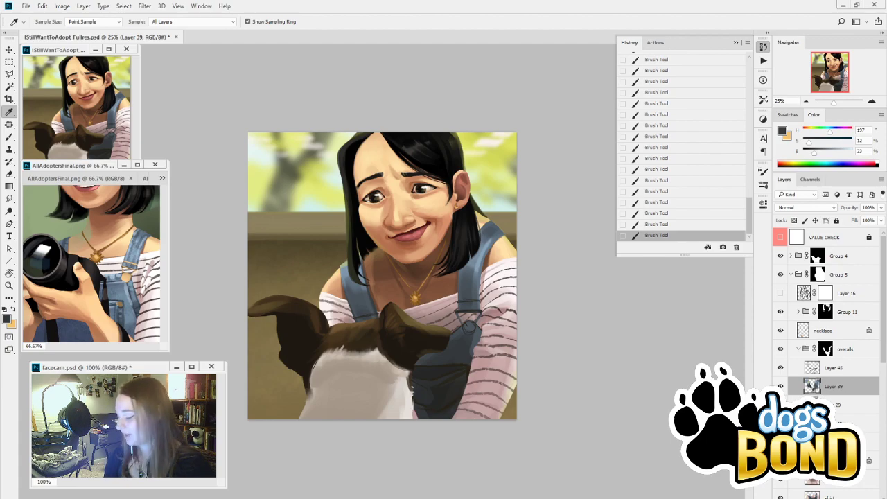
{"action": "left_click", "coordinate": [781, 386]}
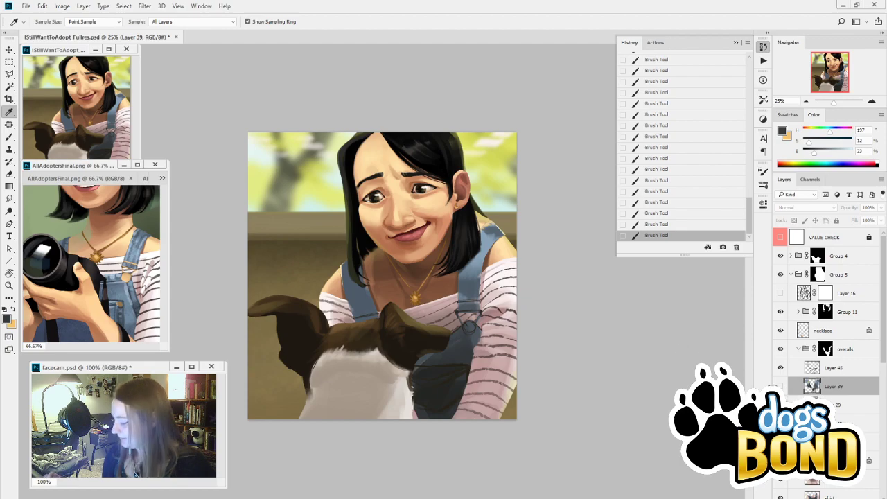
{"action": "left_click", "coordinate": [780, 386]}
Sample dark and light blues from the overalls and try a dark stroke beside the strap
{"action": "left_click", "coordinate": [369, 314], "text": "alt"}
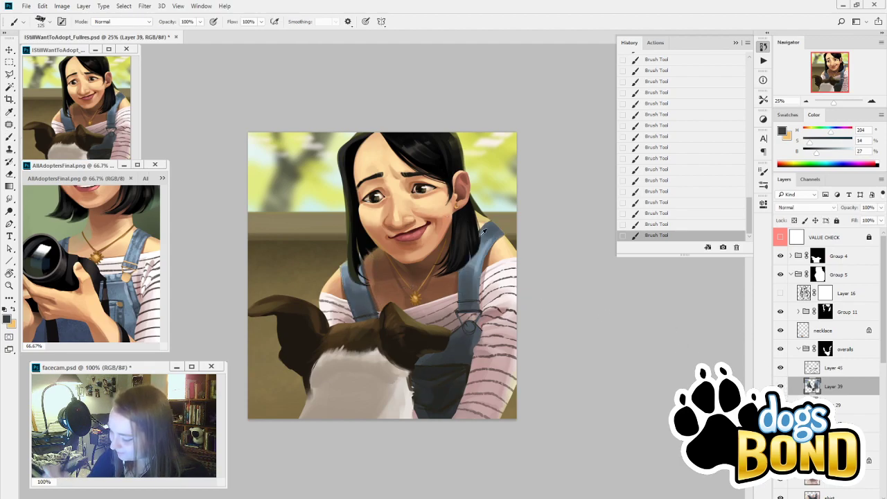
{"action": "left_click", "coordinate": [457, 372], "text": "alt"}
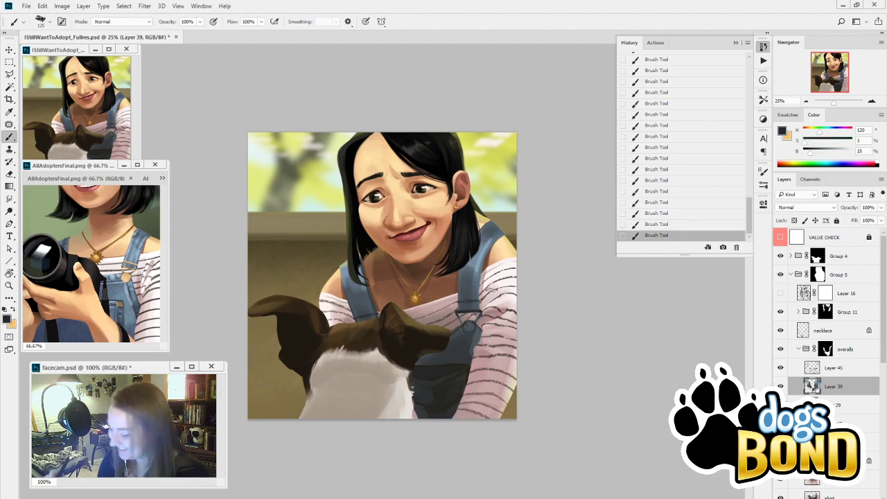
{"action": "mouse_move", "coordinate": [485, 312]}
{"action": "left_mouse_down"}
{"action": "mouse_move", "coordinate": [490, 262]}
{"action": "mouse_move", "coordinate": [517, 234]}
{"action": "left_mouse_up"}
{"action": "key", "text": "ctrl+z"}
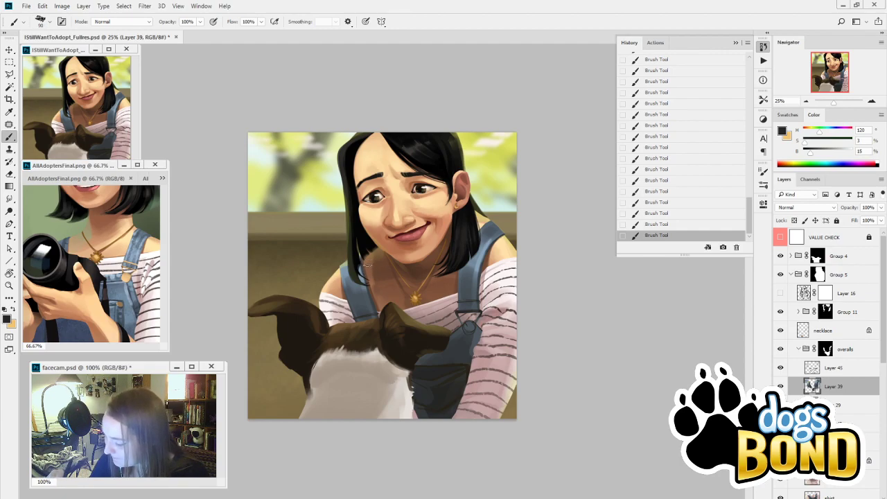
{"action": "key", "text": "i"}
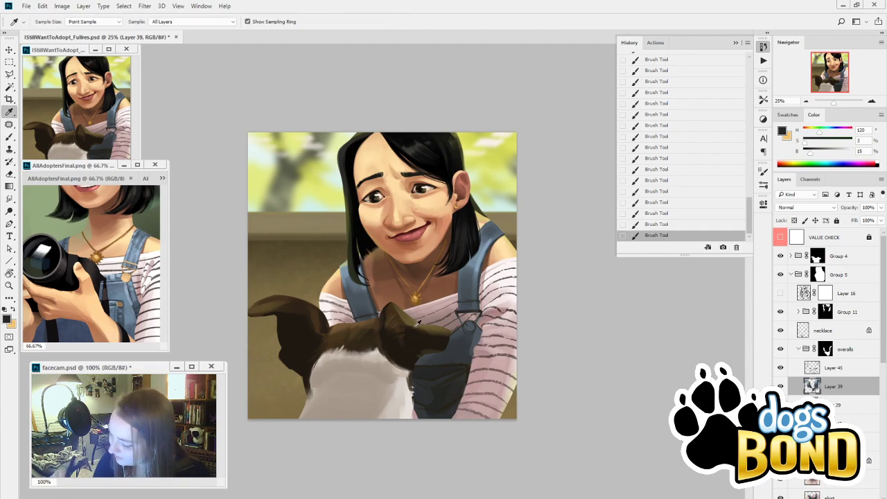
{"action": "left_click", "coordinate": [346, 287]}
{"action": "key", "text": "b"}
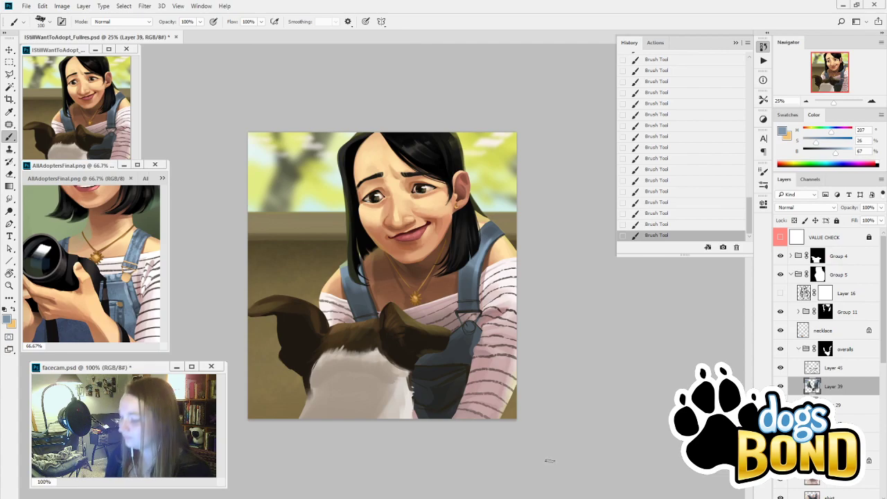
{"action": "key", "text": "i"}
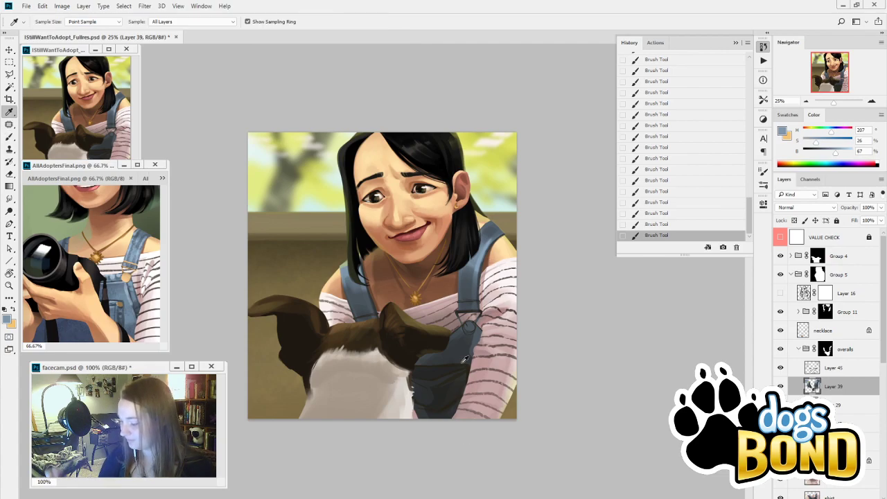
{"action": "left_click", "coordinate": [469, 355]}
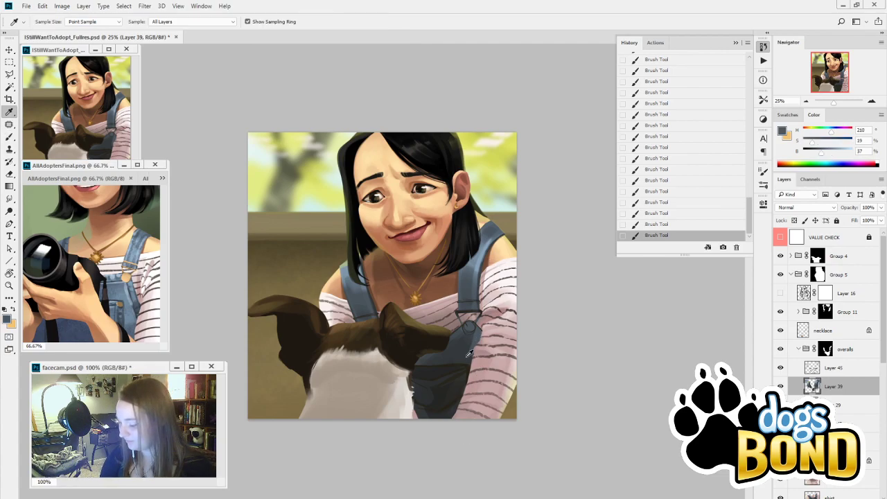
Add a new layer above Layer 45 in the overalls group, checking the sketch lines by hiding and showing Layer 45
{"action": "left_click", "coordinate": [781, 368]}
{"action": "left_click", "coordinate": [780, 368]}
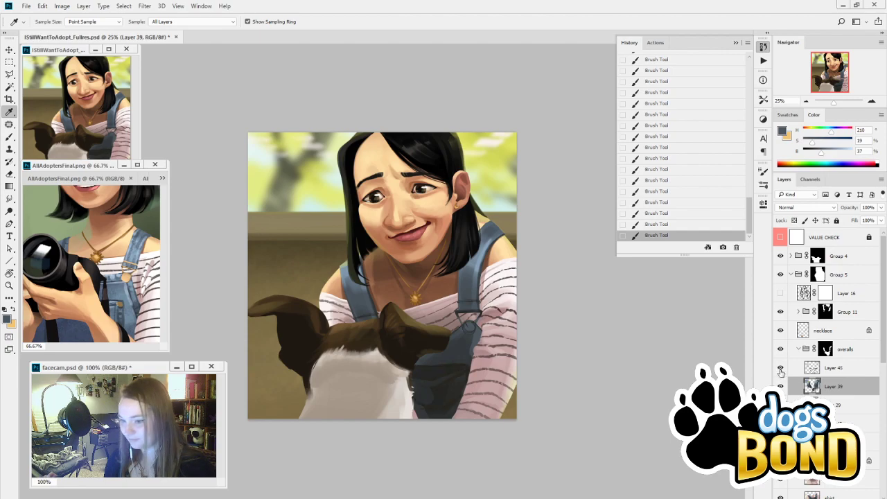
{"action": "left_click", "coordinate": [781, 371]}
{"action": "left_click", "coordinate": [782, 371]}
{"action": "left_click", "coordinate": [845, 372]}
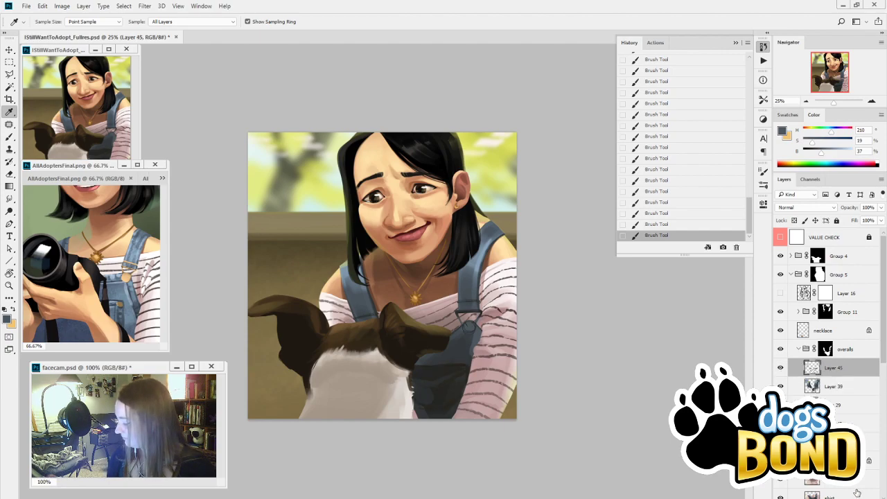
{"action": "left_click", "coordinate": [858, 496]}
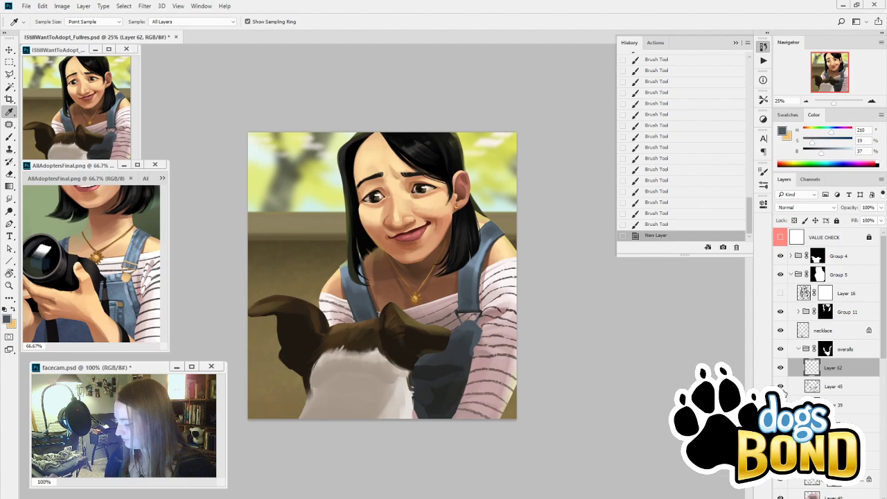
{"action": "left_click", "coordinate": [781, 387]}
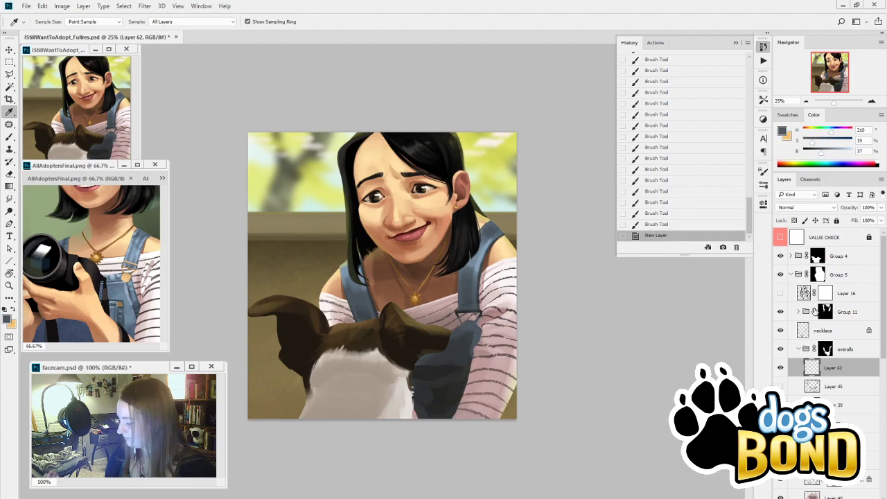
{"action": "left_click", "coordinate": [872, 102]}
{"action": "left_click", "coordinate": [872, 102]}
{"action": "left_click", "coordinate": [781, 387]}
Sample the overalls button's light gold from the AllAdoptersFinal.png reference and check the brush's Shape Dynamics setting
{"action": "left_click_drag", "start_coordinate": [579, 440], "coordinate": [491, 341]}
{"action": "left_click", "coordinate": [872, 103]}
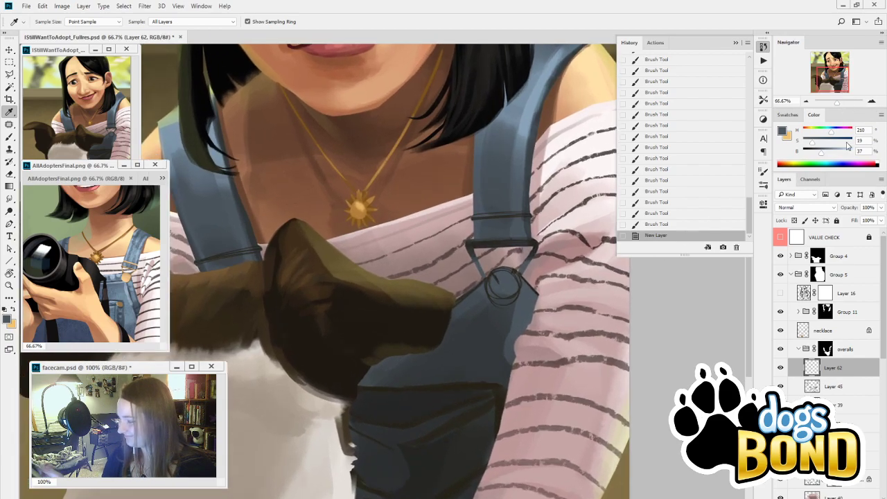
{"action": "left_click", "coordinate": [873, 103]}
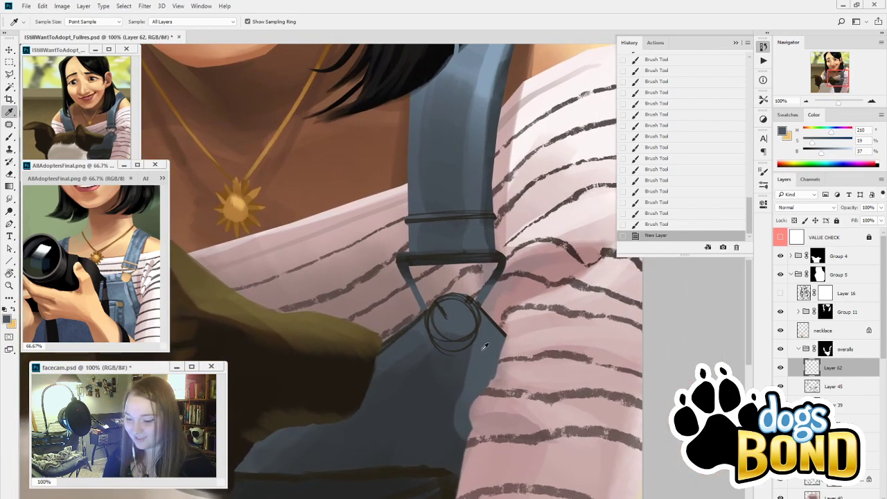
{"action": "left_click", "coordinate": [129, 274]}
{"action": "key", "text": "b"}
{"action": "left_click", "coordinate": [763, 186]}
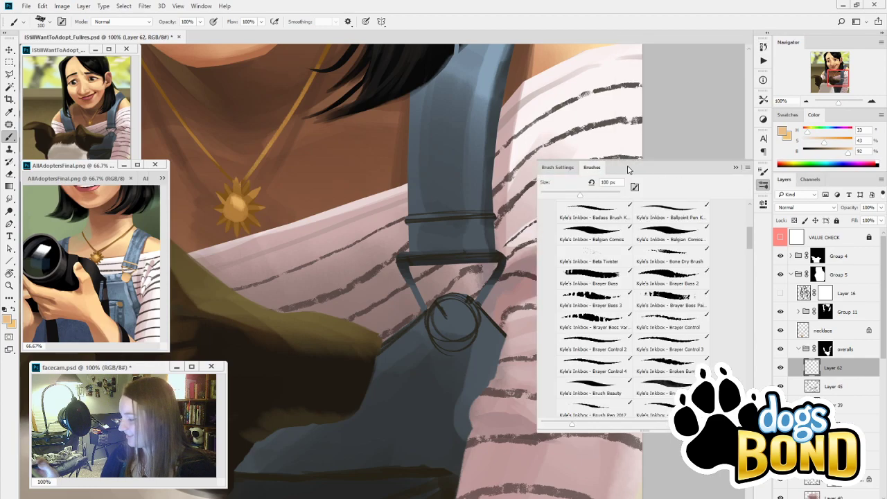
{"action": "left_click", "coordinate": [558, 167]}
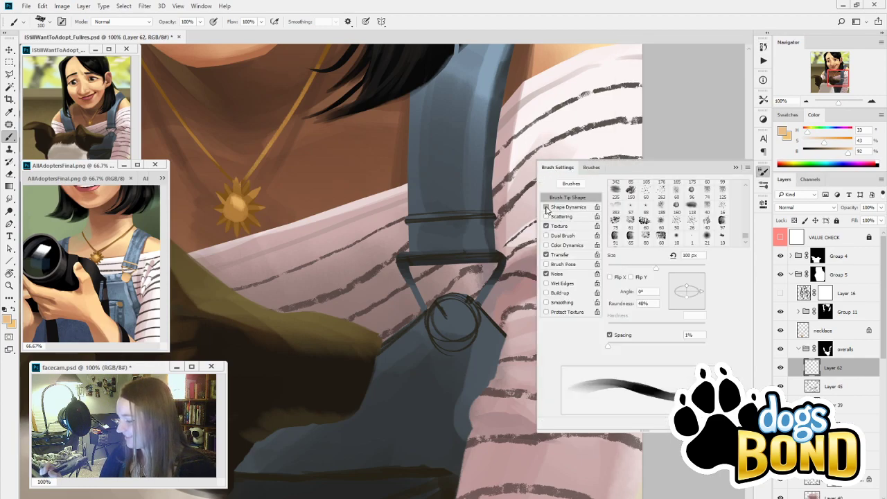
{"action": "left_click", "coordinate": [736, 167]}
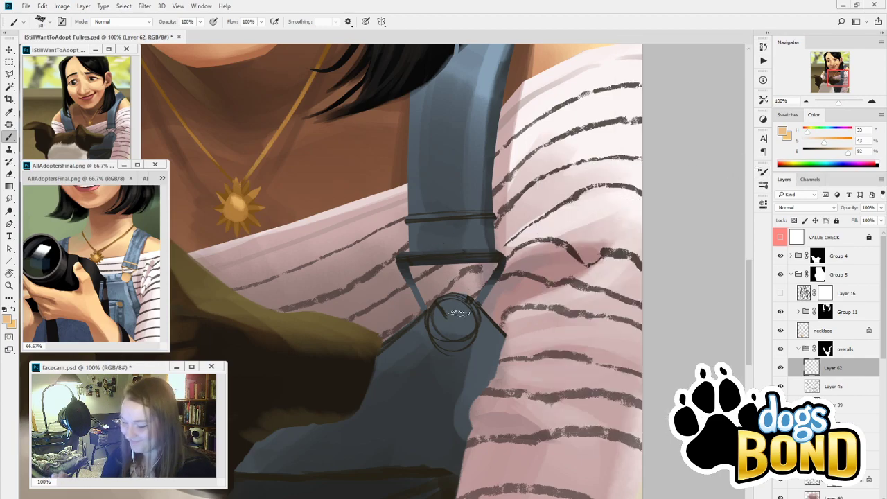
Resample a slightly darker gold from the reference button and fill in the round overalls button with a 50 px brush
{"action": "mouse_move", "coordinate": [455, 297]}
{"action": "left_mouse_down"}
{"action": "mouse_move", "coordinate": [461, 348]}
{"action": "mouse_move", "coordinate": [472, 342]}
{"action": "left_mouse_up"}
{"action": "key", "text": "ctrl+z"}
{"action": "key", "text": "i"}
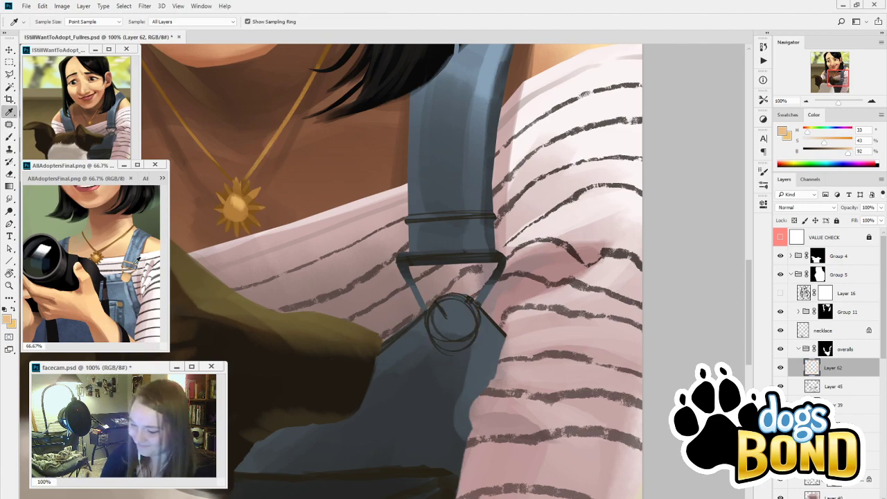
{"action": "left_click", "coordinate": [130, 272]}
{"action": "key", "text": "b"}
{"action": "mouse_move", "coordinate": [444, 305]}
{"action": "left_mouse_down"}
{"action": "mouse_move", "coordinate": [466, 304]}
{"action": "mouse_move", "coordinate": [429, 333]}
{"action": "mouse_move", "coordinate": [453, 341]}
{"action": "mouse_move", "coordinate": [465, 305]}
{"action": "mouse_move", "coordinate": [437, 319]}
{"action": "mouse_move", "coordinate": [444, 343]}
{"action": "mouse_move", "coordinate": [472, 336]}
{"action": "left_mouse_up"}
{"action": "mouse_move", "coordinate": [468, 305]}
{"action": "left_mouse_down"}
{"action": "mouse_move", "coordinate": [444, 320]}
{"action": "mouse_move", "coordinate": [461, 323]}
{"action": "left_mouse_up"}
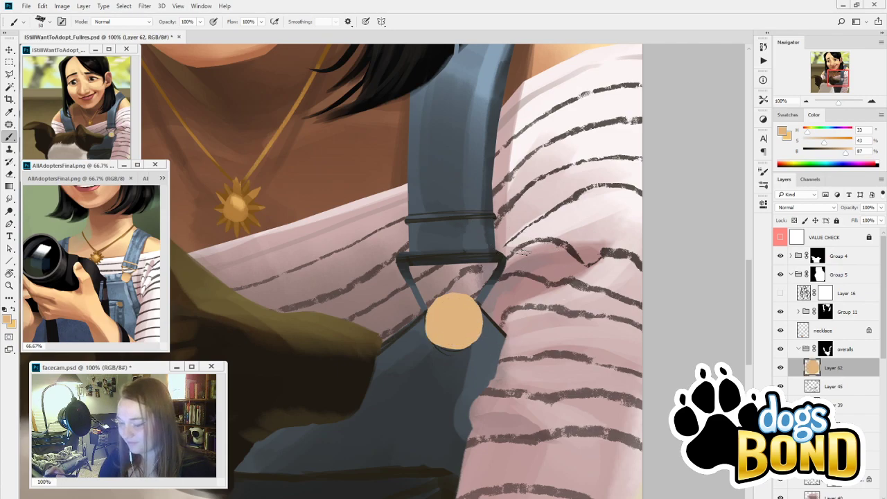
Paint the buckle's wire loop in gold with a 35 px brush, adding both slanted sides and the crossbar below the strap
{"action": "left_click_drag", "start_coordinate": [505, 258], "coordinate": [477, 305]}
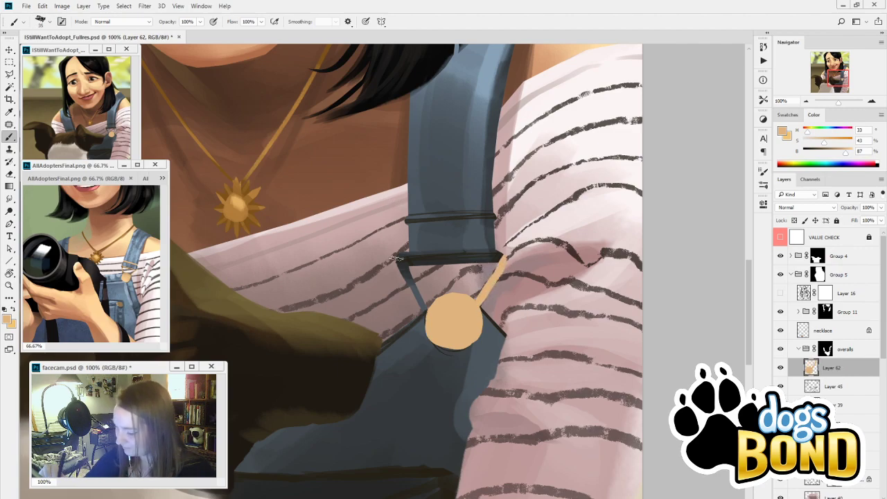
{"action": "left_click_drag", "start_coordinate": [397, 258], "coordinate": [425, 310]}
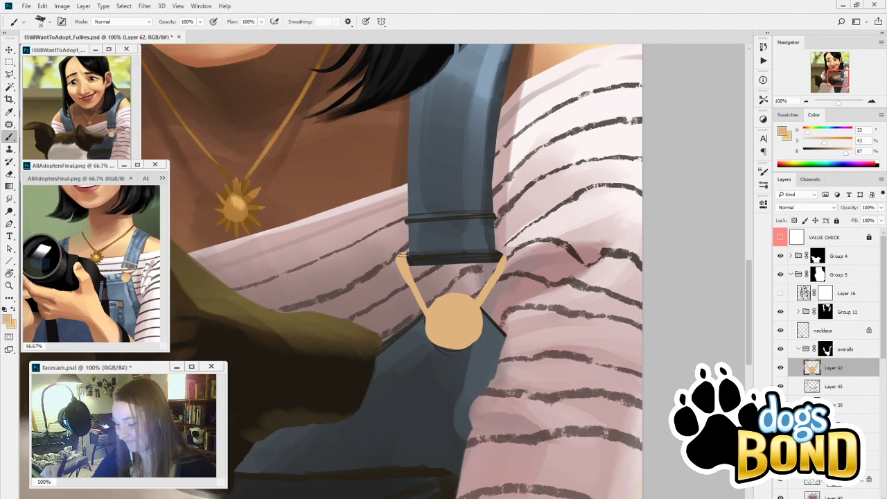
{"action": "left_click_drag", "start_coordinate": [410, 265], "coordinate": [498, 262]}
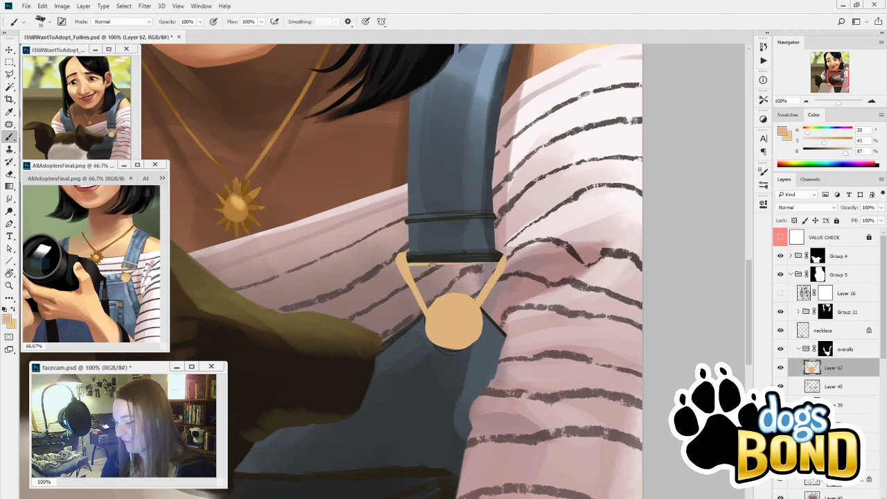
{"action": "left_click_drag", "start_coordinate": [437, 262], "coordinate": [503, 259]}
{"action": "left_click_drag", "start_coordinate": [409, 264], "coordinate": [501, 257]}
{"action": "key", "text": "ctrl+z"}
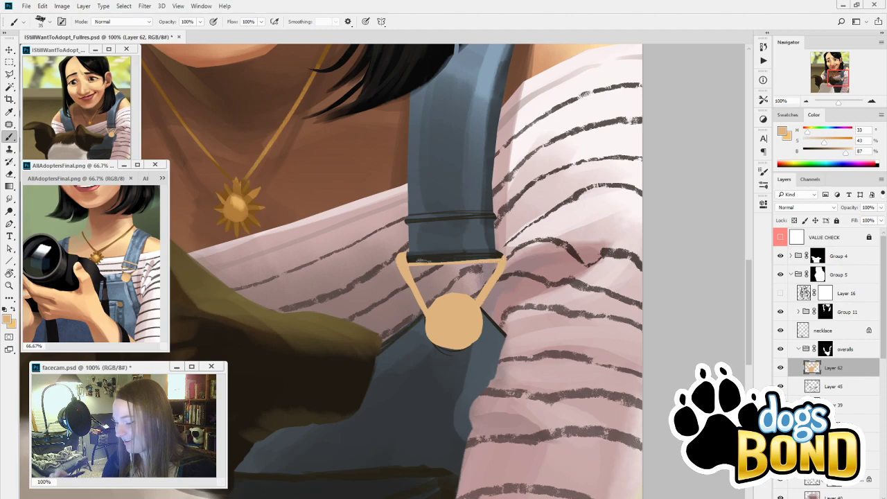
{"action": "left_click_drag", "start_coordinate": [424, 261], "coordinate": [502, 260]}
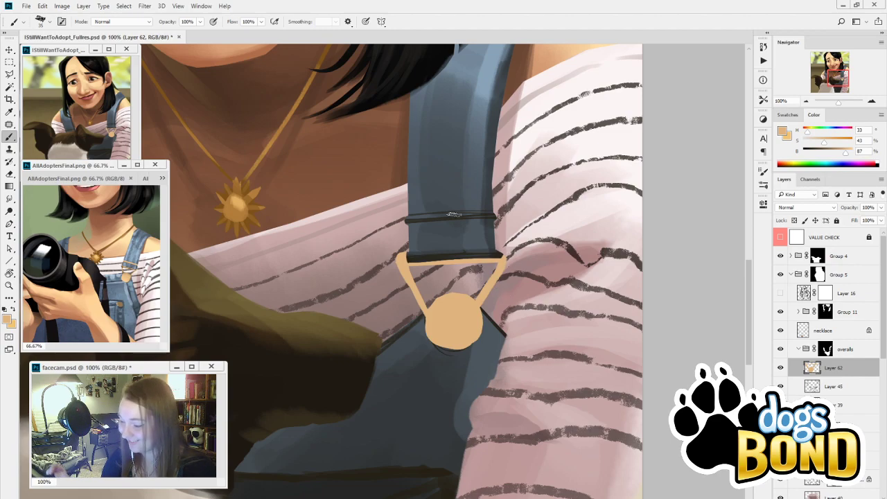
Paint a straight gold slider bar across the strap above the buckle, redoing uneven strokes
{"action": "left_click_drag", "start_coordinate": [402, 221], "coordinate": [560, 209]}
{"action": "key", "text": "ctrl+z"}
{"action": "mouse_move", "coordinate": [414, 220]}
{"action": "left_mouse_down"}
{"action": "mouse_move", "coordinate": [581, 209]}
{"action": "mouse_move", "coordinate": [581, 217]}
{"action": "left_mouse_up"}
{"action": "mouse_move", "coordinate": [397, 219]}
{"action": "left_mouse_down"}
{"action": "mouse_move", "coordinate": [559, 217]}
{"action": "mouse_move", "coordinate": [459, 210]}
{"action": "mouse_move", "coordinate": [574, 206]}
{"action": "mouse_move", "coordinate": [391, 226]}
{"action": "mouse_move", "coordinate": [593, 219]}
{"action": "left_mouse_up"}
{"action": "key", "text": "ctrl+z"}
{"action": "left_click_drag", "start_coordinate": [395, 223], "coordinate": [572, 219]}
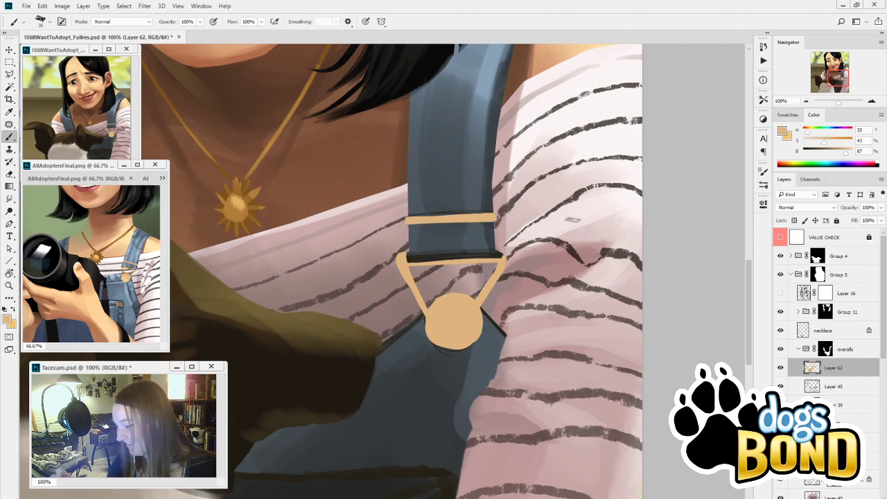
Paint a matching slanted gold slider bar across the other strap just above the dog's head, redoing uneven strokes
{"action": "left_click_drag", "start_coordinate": [317, 341], "coordinate": [702, 333]}
{"action": "left_click_drag", "start_coordinate": [476, 302], "coordinate": [479, 270]}
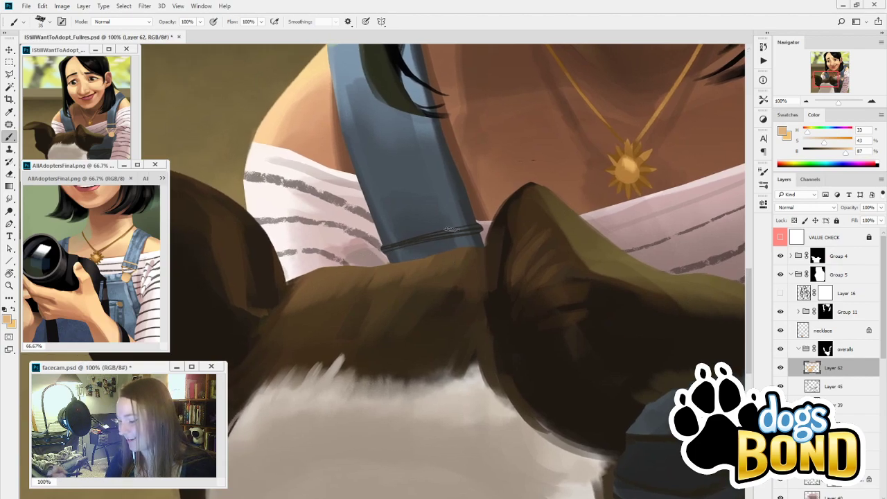
{"action": "mouse_move", "coordinate": [481, 228]}
{"action": "left_mouse_down"}
{"action": "mouse_move", "coordinate": [382, 249]}
{"action": "mouse_move", "coordinate": [482, 228]}
{"action": "left_mouse_up"}
{"action": "key", "text": "ctrl+z"}
{"action": "key", "text": "ctrl+z"}
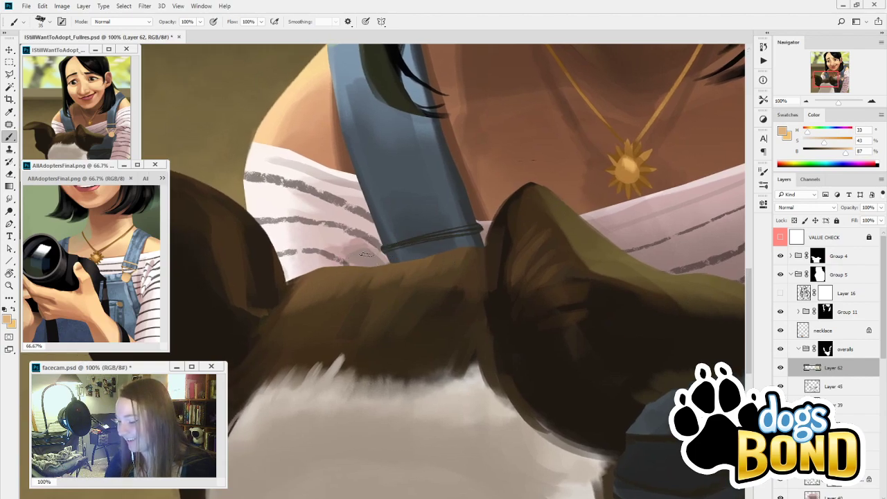
{"action": "left_click_drag", "start_coordinate": [382, 250], "coordinate": [483, 228]}
{"action": "key", "text": "ctrl+z"}
{"action": "left_click_drag", "start_coordinate": [381, 250], "coordinate": [538, 208]}
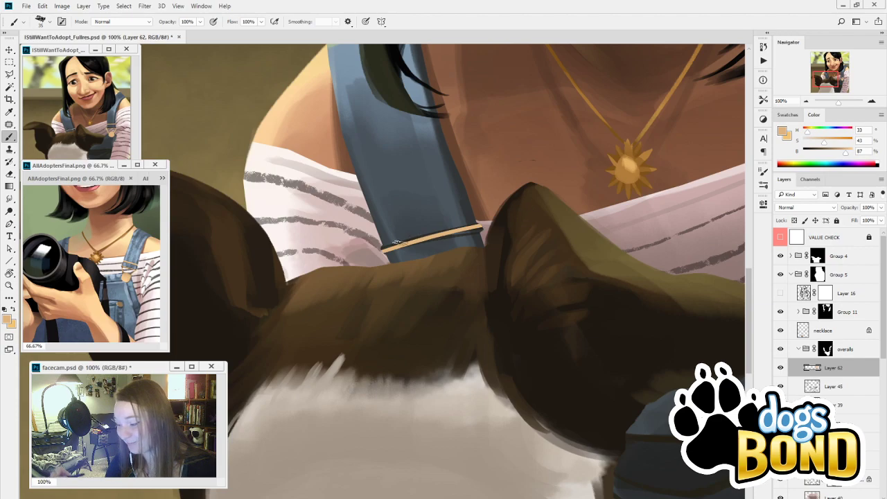
{"action": "key", "text": "ctrl+z"}
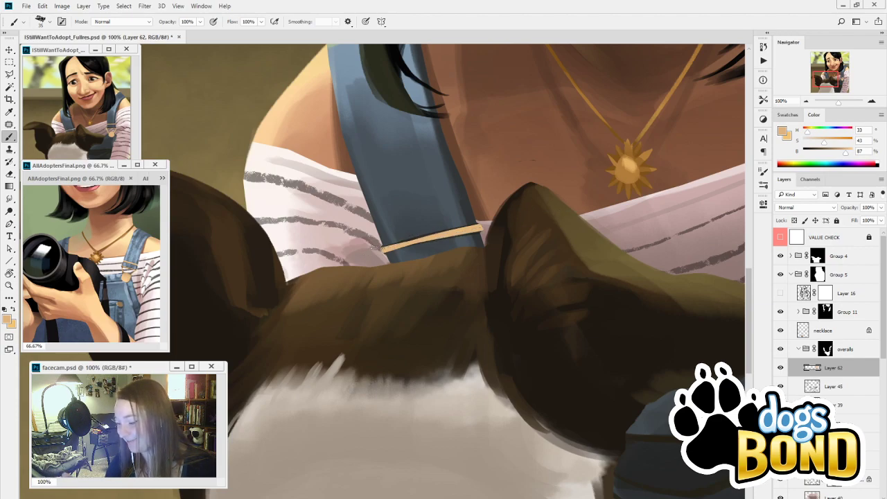
{"action": "left_click_drag", "start_coordinate": [377, 248], "coordinate": [498, 217]}
{"action": "left_click_drag", "start_coordinate": [386, 250], "coordinate": [496, 220]}
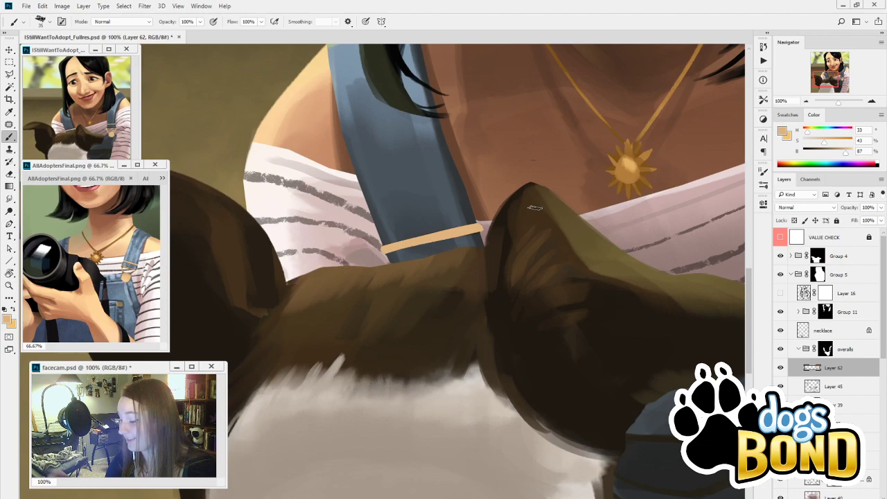
Examine the gold hardware on the whole painting at 25% by repeatedly hiding and showing Layer 62
{"action": "left_click_drag", "start_coordinate": [539, 288], "coordinate": [247, 325]}
{"action": "left_click_drag", "start_coordinate": [427, 371], "coordinate": [412, 365]}
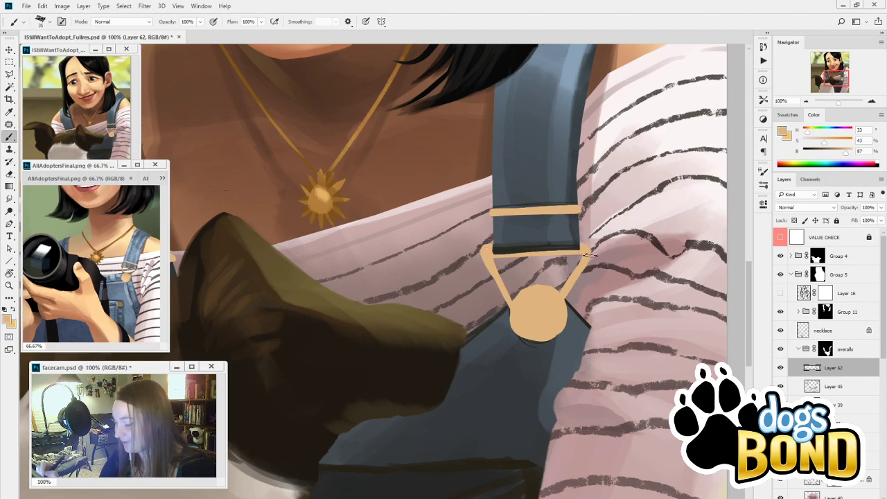
{"action": "left_click_drag", "start_coordinate": [341, 382], "coordinate": [363, 403]}
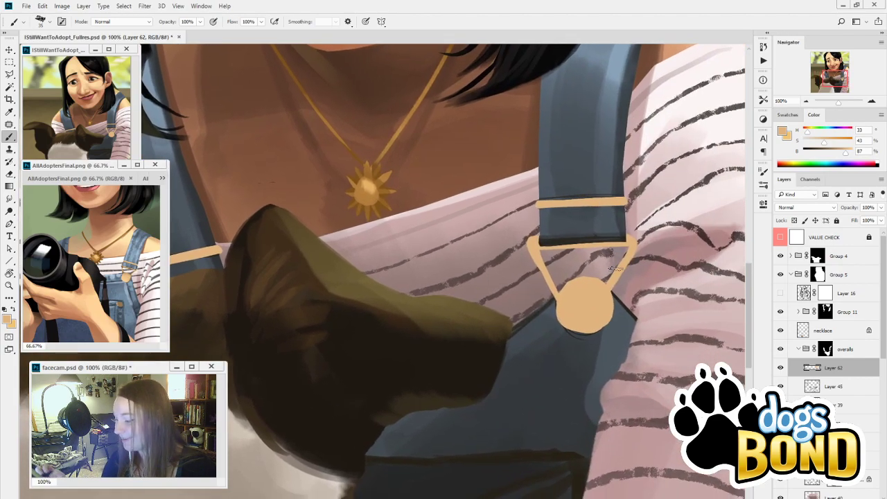
{"action": "left_click", "coordinate": [807, 102]}
{"action": "left_click", "coordinate": [807, 102]}
{"action": "left_click", "coordinate": [807, 102]}
{"action": "left_click", "coordinate": [807, 102]}
{"action": "left_click", "coordinate": [781, 367]}
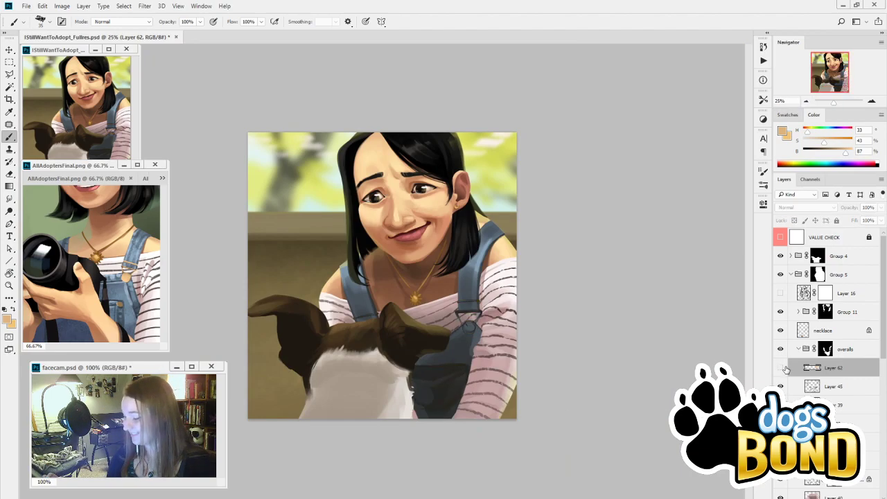
{"action": "left_click", "coordinate": [783, 368]}
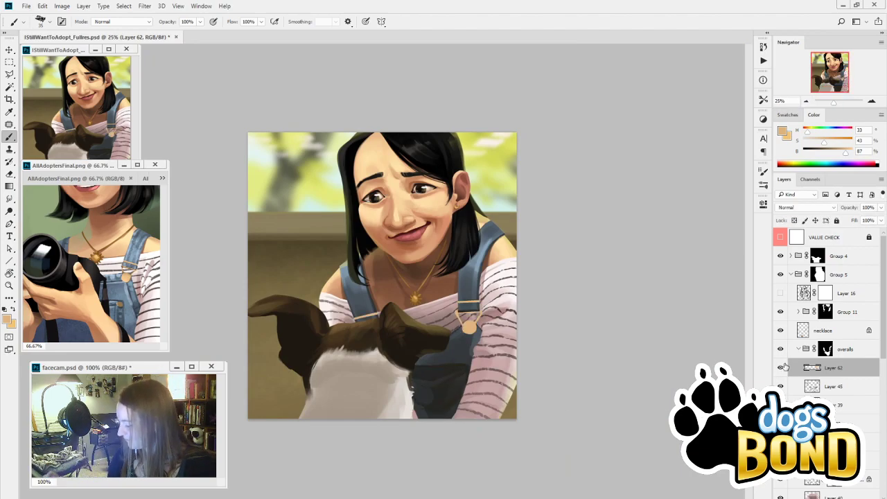
{"action": "left_click", "coordinate": [781, 367]}
{"action": "left_click", "coordinate": [782, 371]}
{"action": "left_click", "coordinate": [782, 369]}
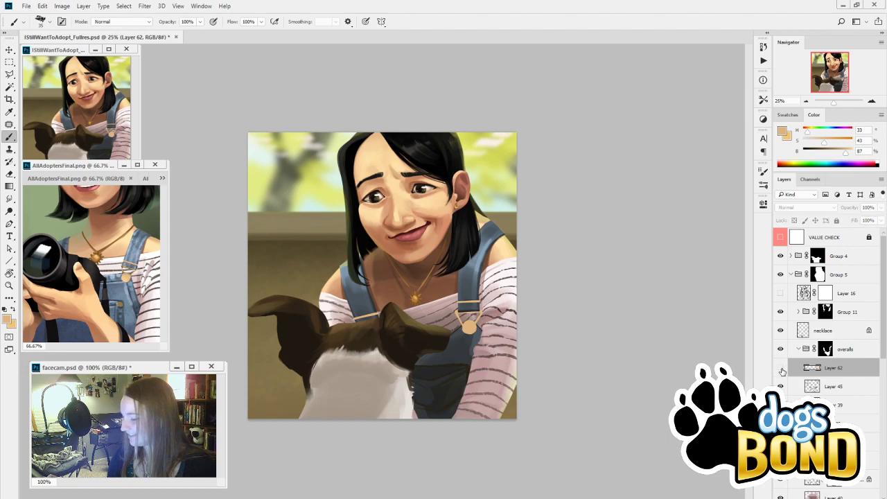
{"action": "left_click", "coordinate": [782, 371]}
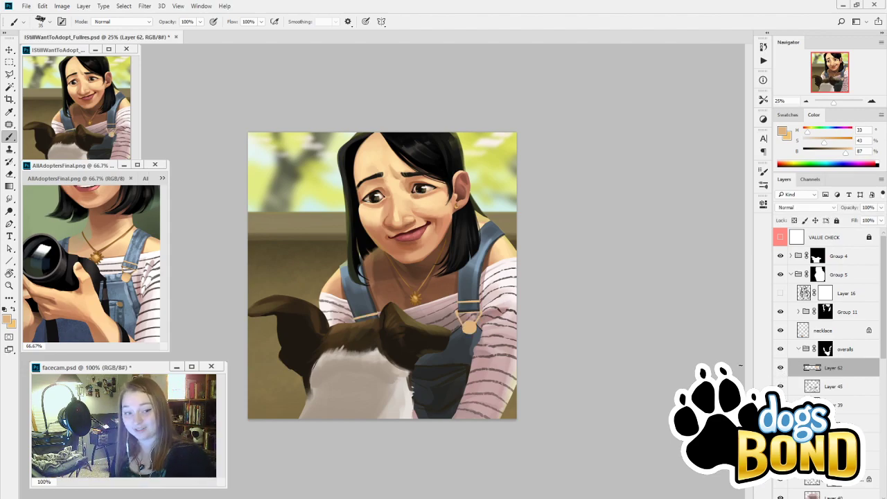
Examine the gold hardware and the sketched overalls lines by hiding and showing Layer 62 and Layer 45
{"action": "left_click", "coordinate": [781, 369]}
{"action": "left_click", "coordinate": [781, 369]}
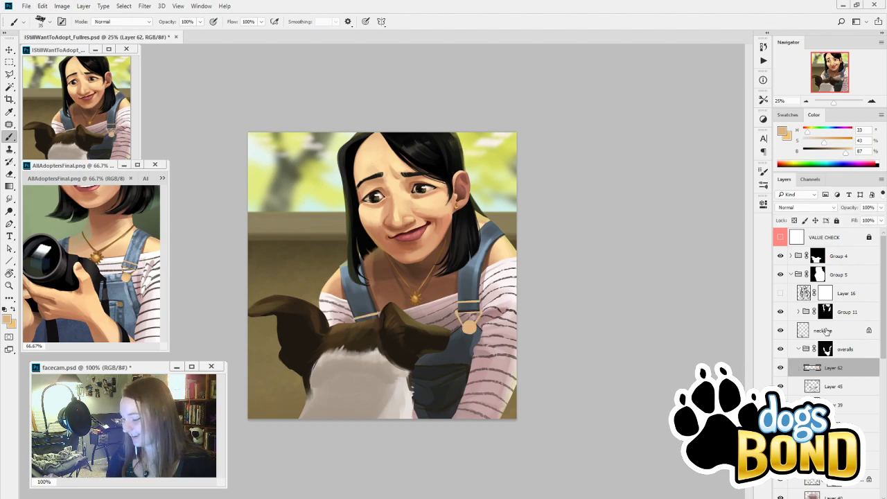
{"action": "left_click", "coordinate": [795, 219]}
{"action": "left_click", "coordinate": [782, 368]}
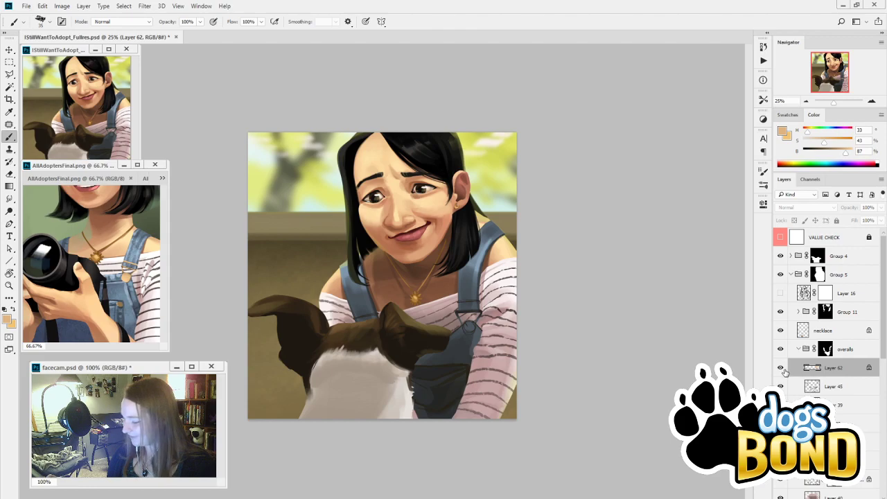
{"action": "left_click", "coordinate": [782, 369]}
{"action": "left_click", "coordinate": [781, 386]}
{"action": "left_click", "coordinate": [781, 386]}
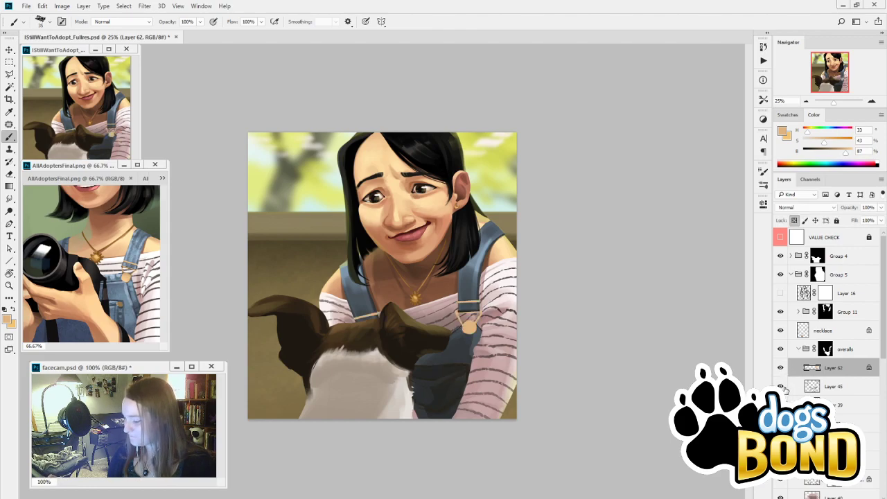
{"action": "left_click", "coordinate": [836, 388]}
{"action": "left_click", "coordinate": [781, 386]}
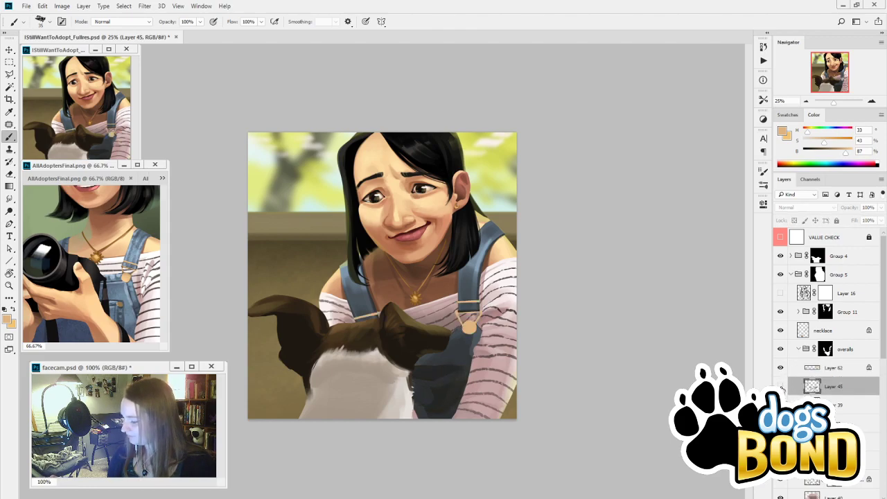
{"action": "left_click", "coordinate": [782, 387]}
{"action": "left_click", "coordinate": [474, 386], "text": "alt"}
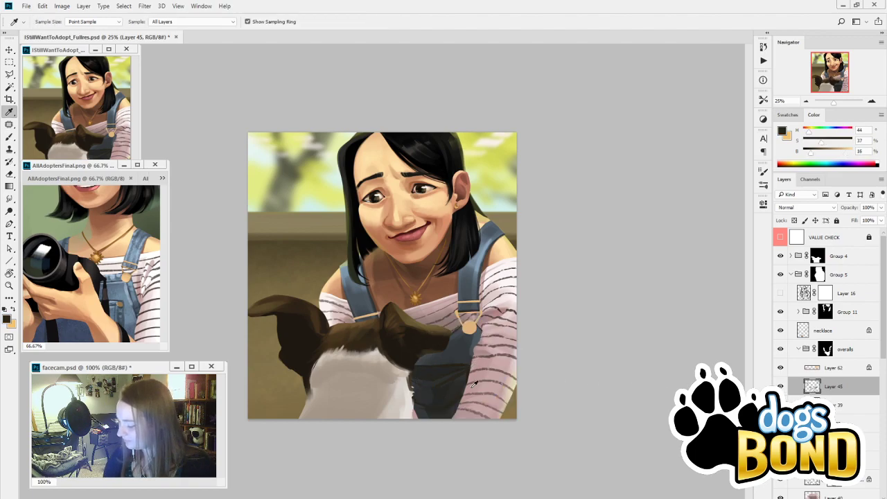
{"action": "left_click", "coordinate": [131, 293], "text": "alt"}
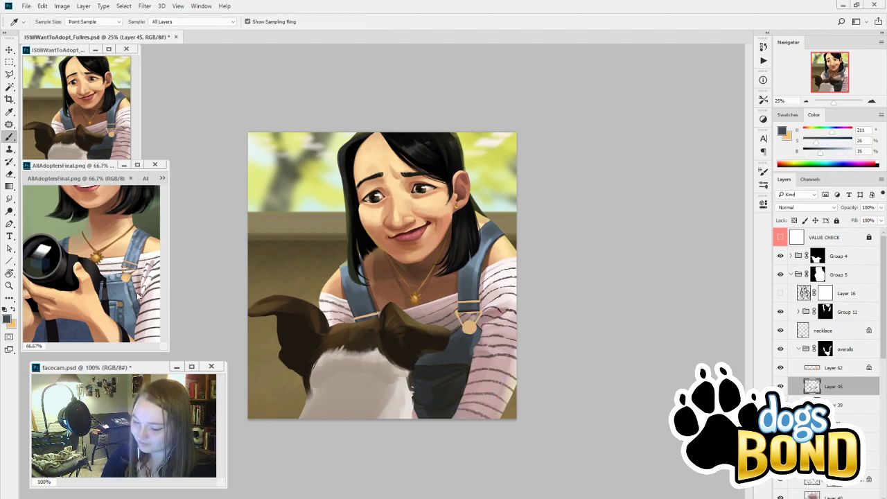
Paint a small gold rivet at the bib pocket's corner on Layer 62, using the buckle button's colour and redoing the first dab
{"action": "left_click", "coordinate": [838, 369]}
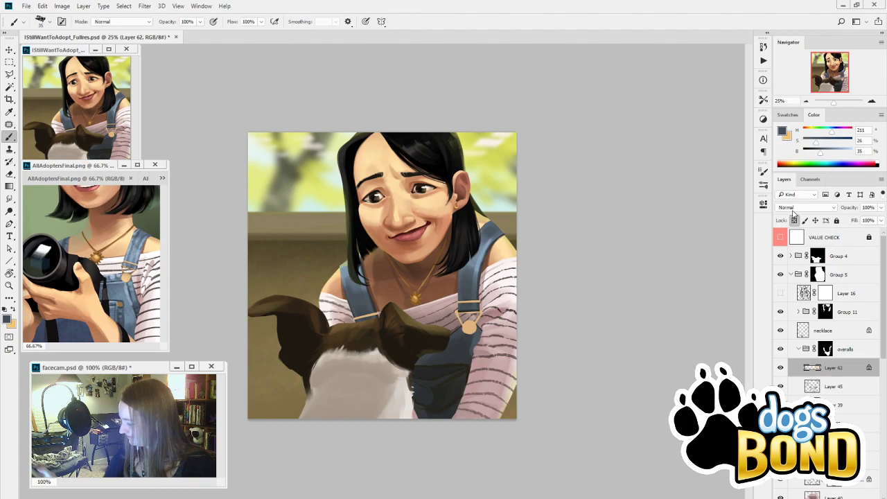
{"action": "left_click", "coordinate": [872, 101]}
{"action": "left_click", "coordinate": [873, 101]}
{"action": "left_click_drag", "start_coordinate": [590, 355], "coordinate": [524, 141]}
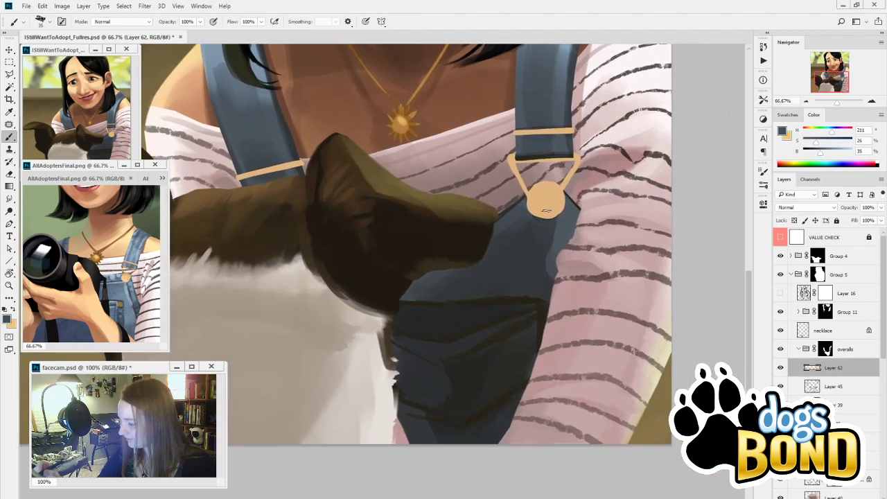
{"action": "left_click", "coordinate": [545, 200], "text": "alt"}
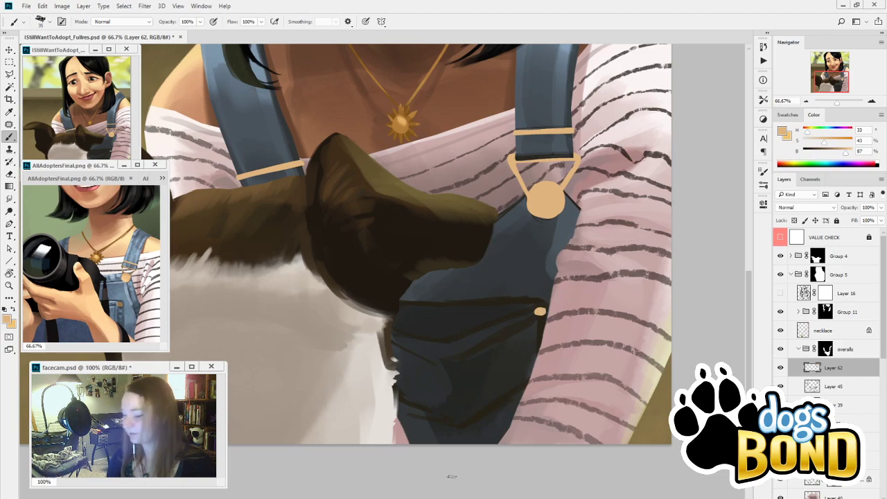
{"action": "key", "text": "ctrl+z"}
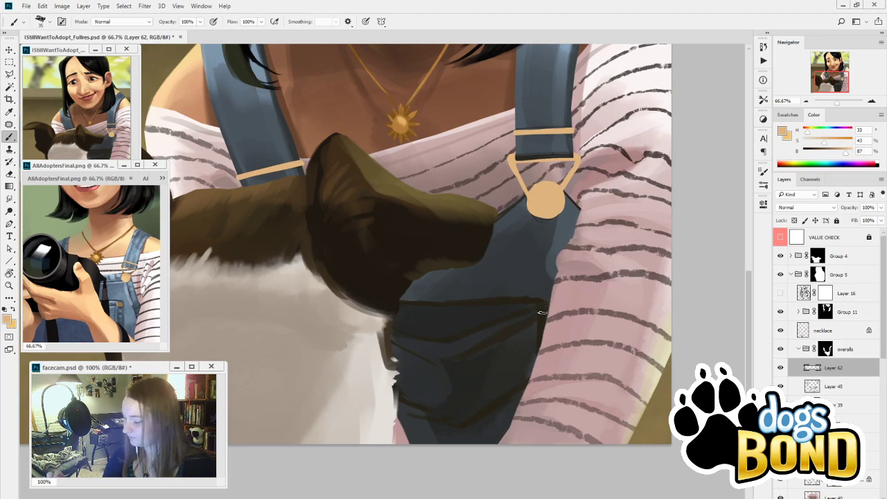
{"action": "left_click_drag", "start_coordinate": [539, 314], "coordinate": [544, 312]}
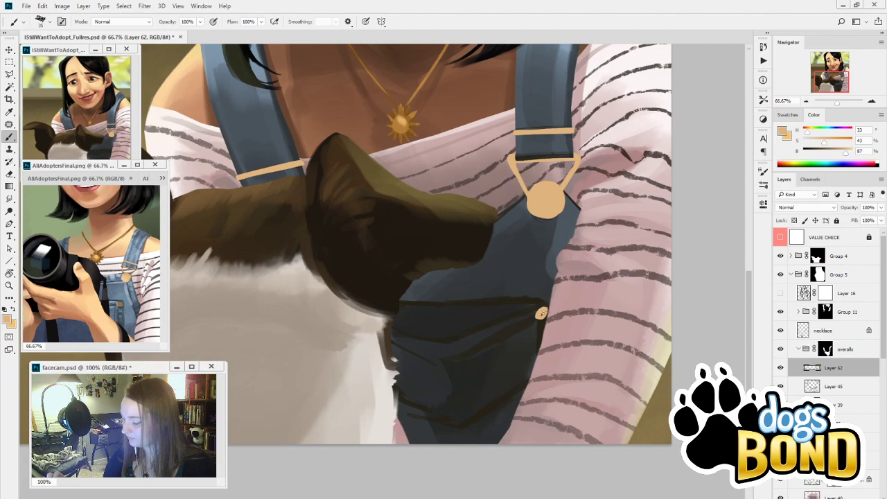
{"action": "left_click", "coordinate": [540, 314]}
{"action": "mouse_move", "coordinate": [457, 397]}
{"action": "left_mouse_down"}
{"action": "mouse_move", "coordinate": [525, 404]}
{"action": "mouse_move", "coordinate": [497, 387]}
{"action": "left_mouse_up"}
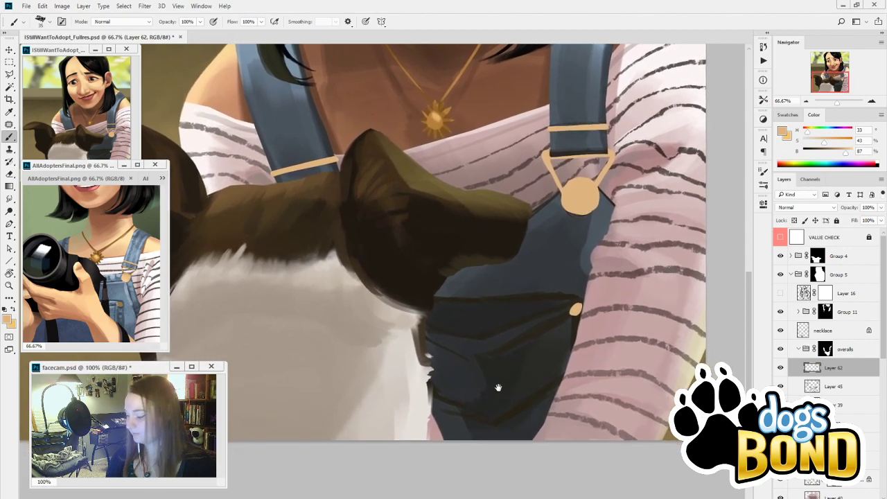
Compare Layers 62 and 45, make Layer 45 active with transparent pixels unlocked, and pick near-black (H 120°, S 3%, B 15%) as the colour
{"action": "left_click", "coordinate": [780, 368]}
{"action": "left_click", "coordinate": [781, 368]}
{"action": "left_click", "coordinate": [781, 386]}
{"action": "left_click", "coordinate": [780, 387]}
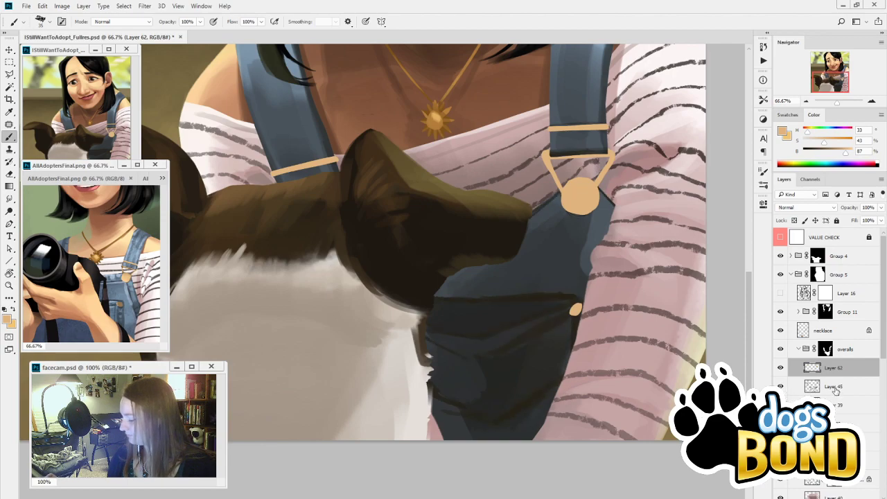
{"action": "left_click", "coordinate": [832, 388]}
{"action": "left_click", "coordinate": [808, 102]}
{"action": "left_click", "coordinate": [808, 102]}
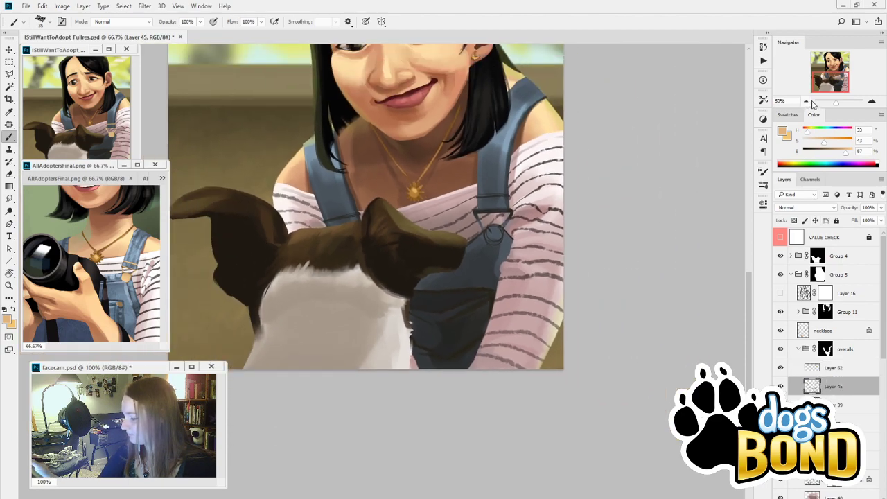
{"action": "left_click", "coordinate": [808, 102]}
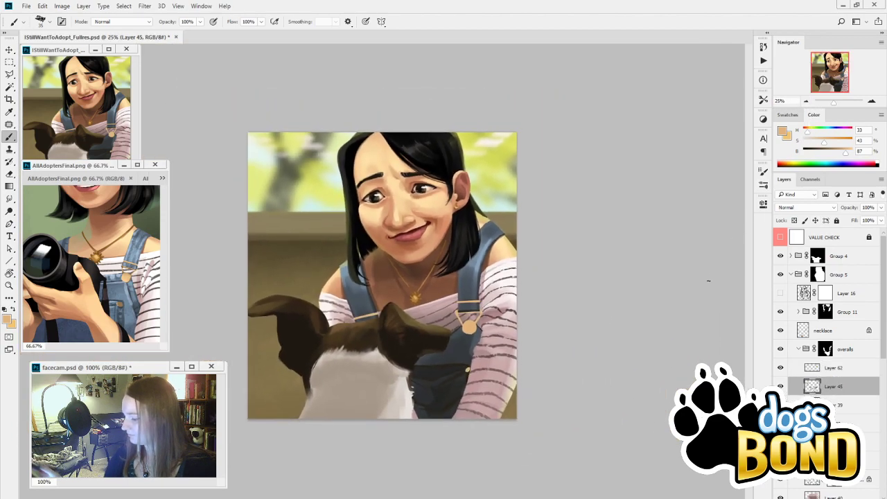
{"action": "left_click", "coordinate": [795, 220]}
{"action": "key", "text": "g"}
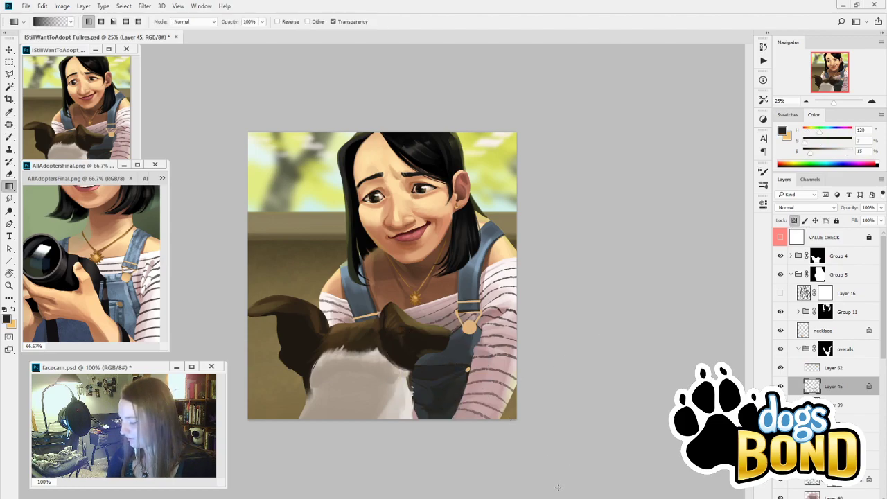
{"action": "left_click", "coordinate": [812, 207]}
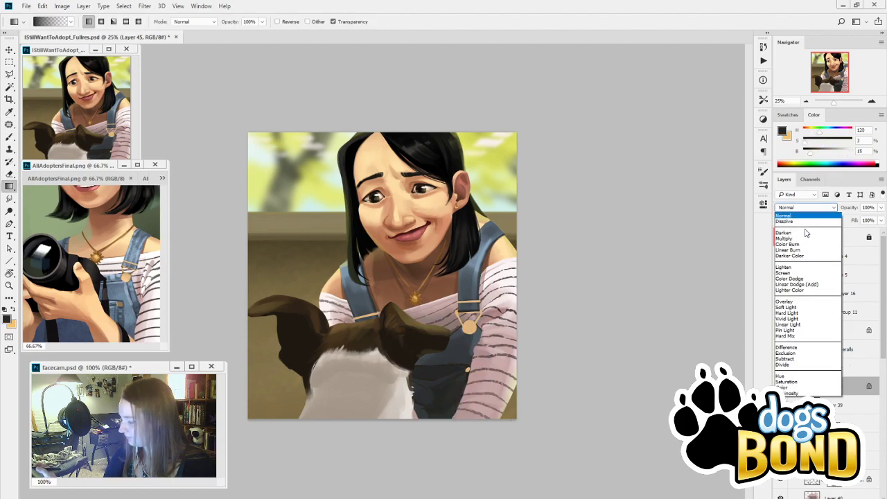
{"action": "left_click", "coordinate": [858, 384]}
Try a dark brush stroke on the strap over the shoulder and enable Shape Dynamics and Transfer for the brush
{"action": "key", "text": "ctrl+plus"}
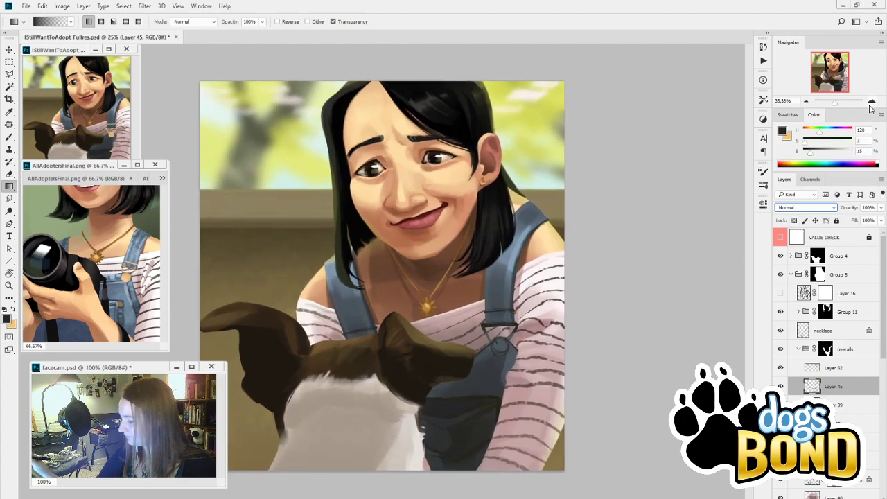
{"action": "key", "text": "b"}
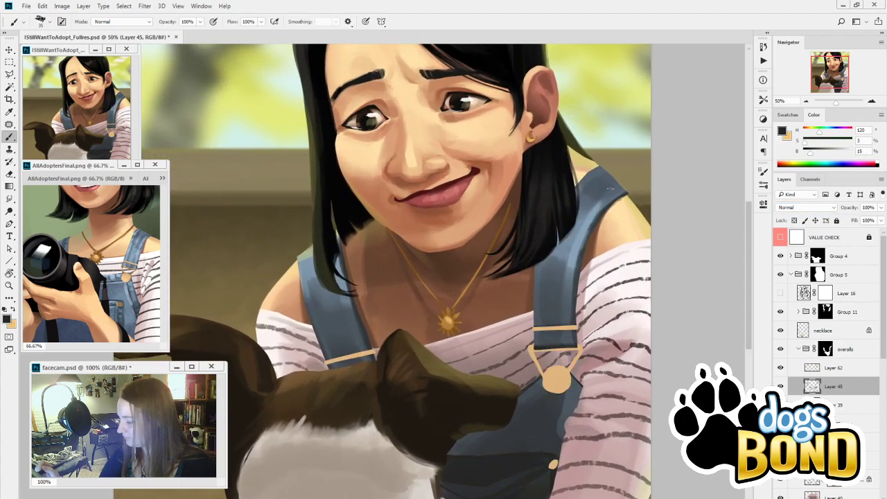
{"action": "left_click_drag", "start_coordinate": [613, 187], "coordinate": [588, 216]}
{"action": "key", "text": "F5"}
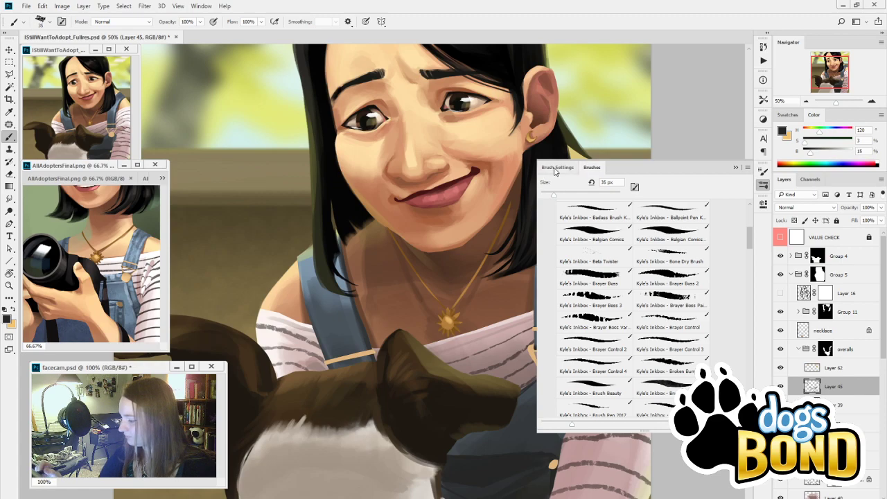
{"action": "left_click", "coordinate": [547, 207]}
{"action": "left_click", "coordinate": [547, 255]}
{"action": "left_click", "coordinate": [546, 206]}
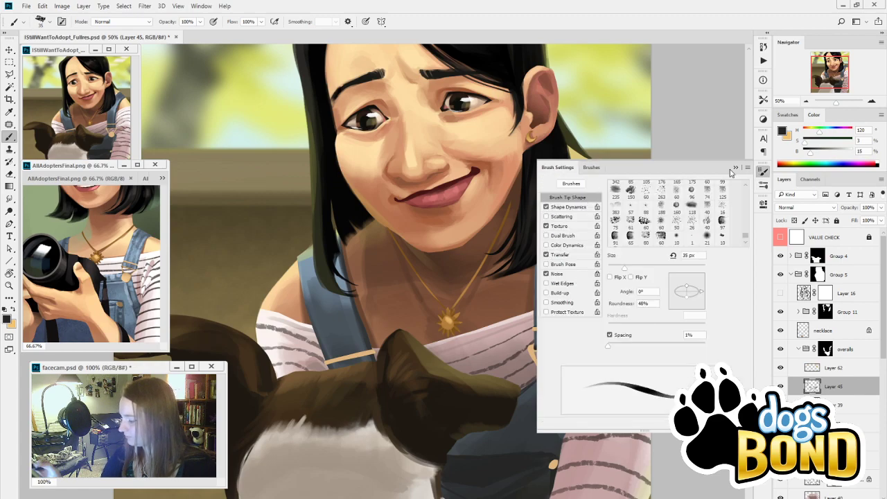
{"action": "left_click", "coordinate": [736, 167]}
Paint dark seam lines down both edges of the strap with the gold buckle, from shoulder to slider bar, redoing uneven strokes
{"action": "left_click_drag", "start_coordinate": [581, 280], "coordinate": [496, 172]}
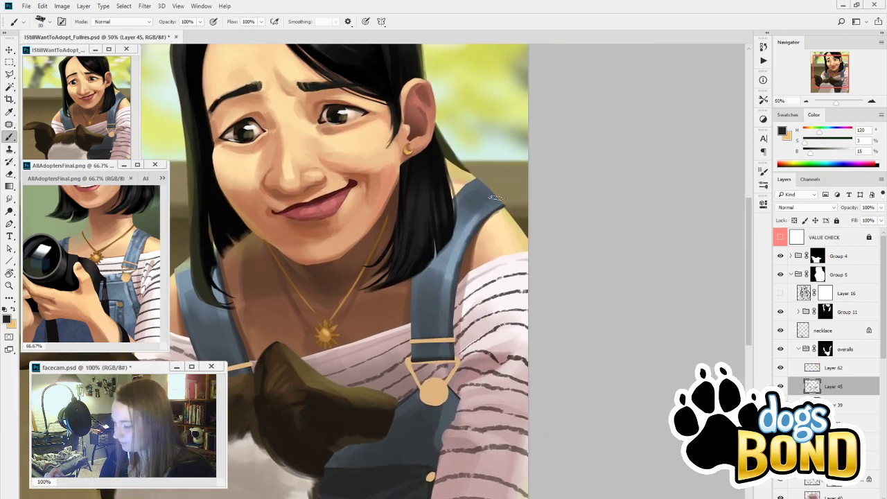
{"action": "mouse_move", "coordinate": [479, 205]}
{"action": "left_mouse_down"}
{"action": "mouse_move", "coordinate": [439, 305]}
{"action": "mouse_move", "coordinate": [442, 355]}
{"action": "left_mouse_up"}
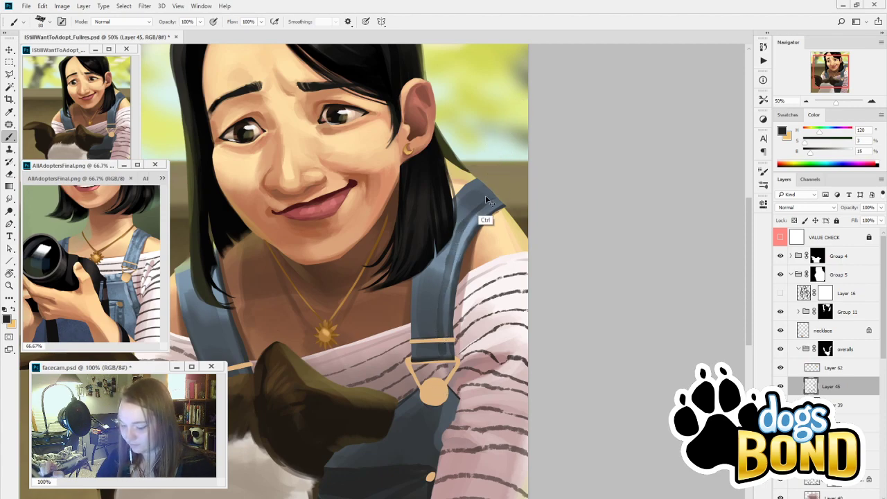
{"action": "key", "text": "ctrl+z"}
{"action": "mouse_move", "coordinate": [506, 202]}
{"action": "left_mouse_down"}
{"action": "mouse_move", "coordinate": [469, 213]}
{"action": "mouse_move", "coordinate": [450, 241]}
{"action": "mouse_move", "coordinate": [442, 363]}
{"action": "left_mouse_up"}
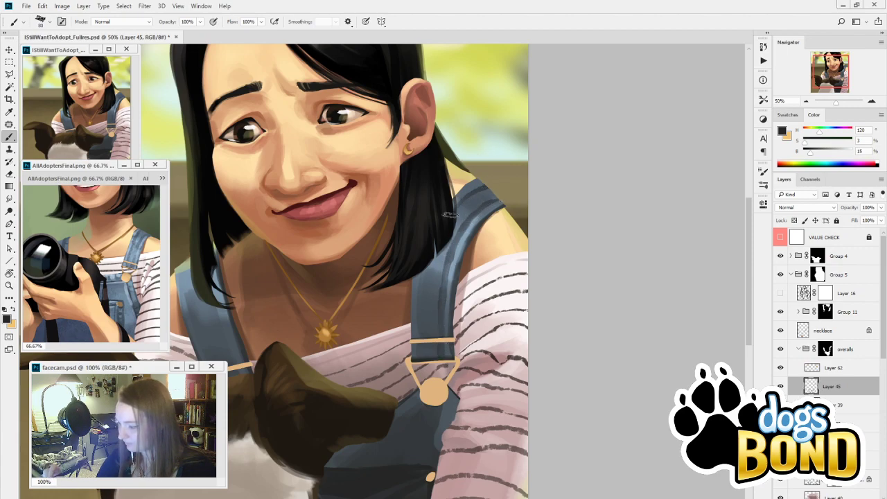
{"action": "left_click_drag", "start_coordinate": [426, 270], "coordinate": [420, 340]}
{"action": "key", "text": "ctrl+z"}
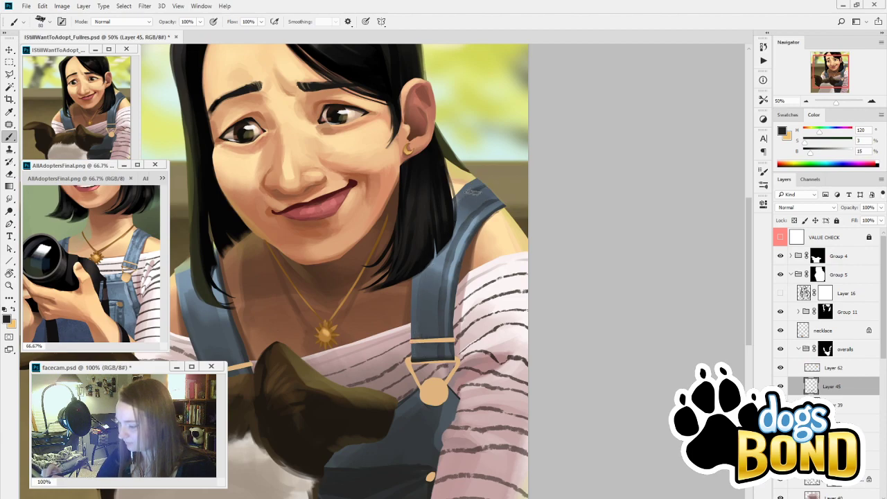
{"action": "mouse_move", "coordinate": [473, 193]}
{"action": "left_mouse_down"}
{"action": "mouse_move", "coordinate": [432, 252]}
{"action": "mouse_move", "coordinate": [423, 339]}
{"action": "left_mouse_up"}
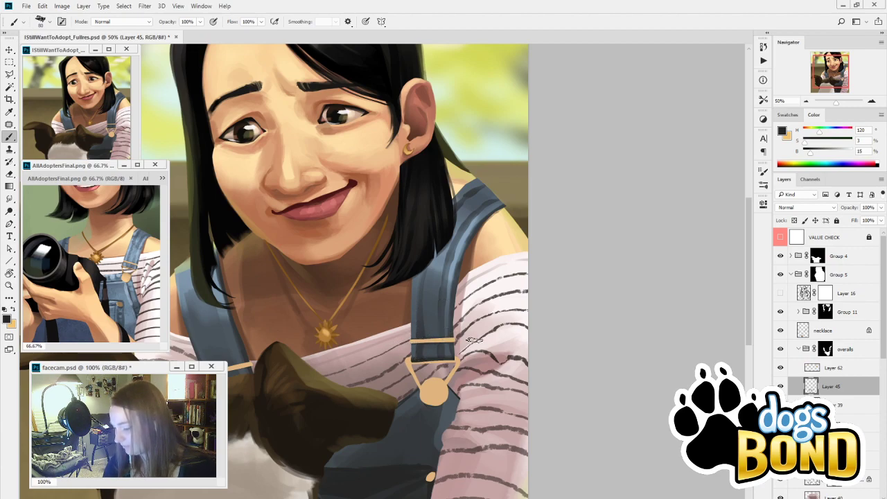
Paint matching dark seam lines down both edges of the other strap, from the hair to the slider bar above the dog
{"action": "left_click_drag", "start_coordinate": [331, 419], "coordinate": [521, 361]}
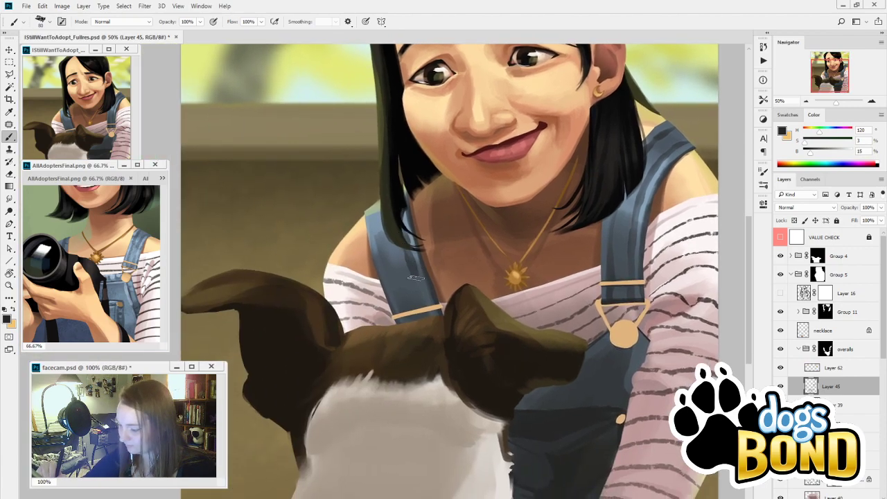
{"action": "left_click_drag", "start_coordinate": [373, 206], "coordinate": [395, 300]}
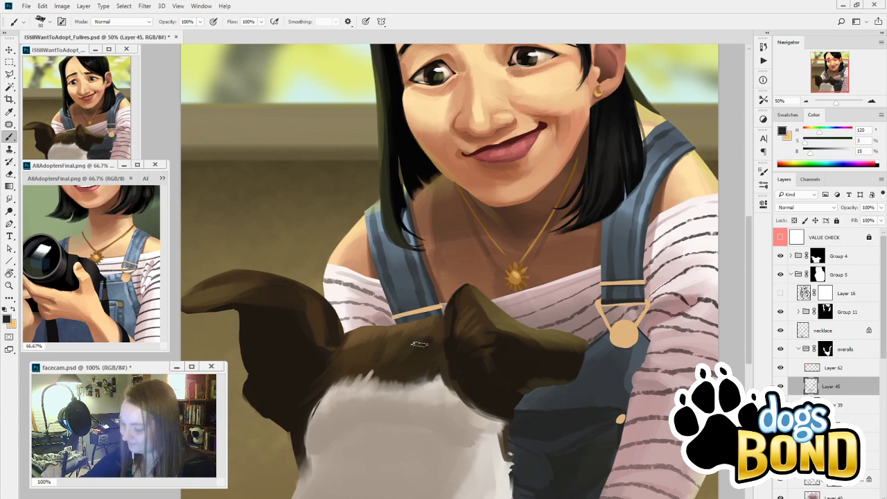
{"action": "left_click_drag", "start_coordinate": [419, 345], "coordinate": [342, 288]}
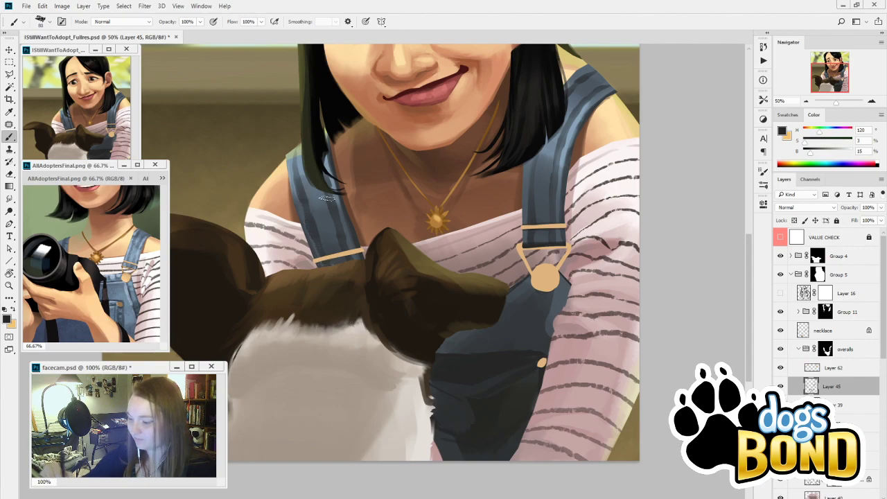
{"action": "left_click_drag", "start_coordinate": [301, 206], "coordinate": [318, 253]}
{"action": "left_click_drag", "start_coordinate": [296, 154], "coordinate": [322, 253]}
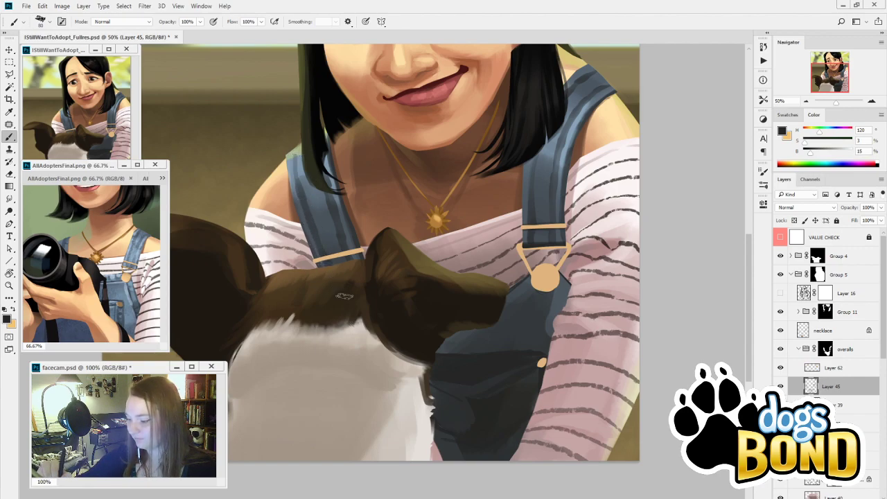
Hide the dog's Group 4 and paint thin dark seam lines along the bib's upper edge and sides on Layer 45
{"action": "left_click_drag", "start_coordinate": [520, 468], "coordinate": [517, 393]}
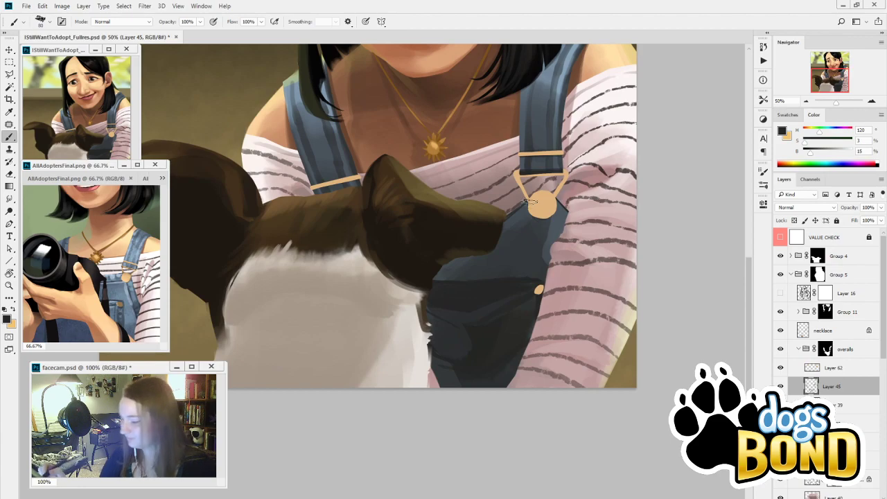
{"action": "left_click", "coordinate": [782, 256]}
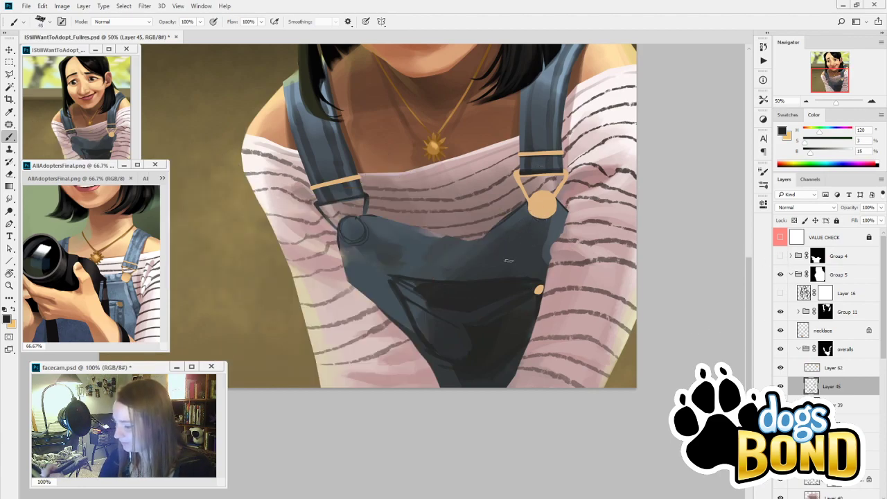
{"action": "key", "text": "ctrl"}
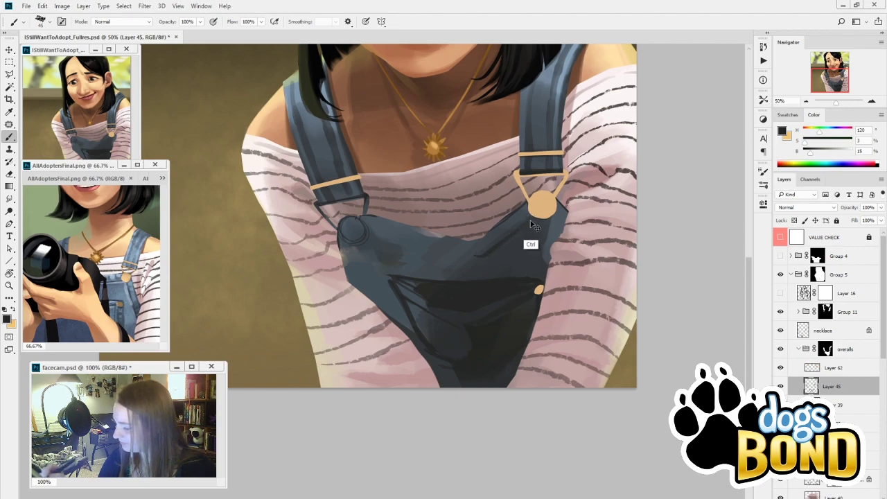
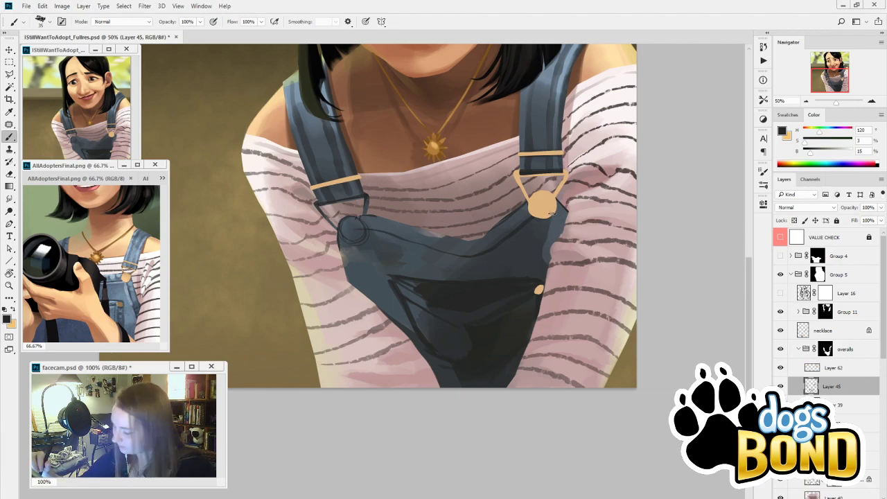
{"action": "left_click_drag", "start_coordinate": [350, 244], "coordinate": [359, 285]}
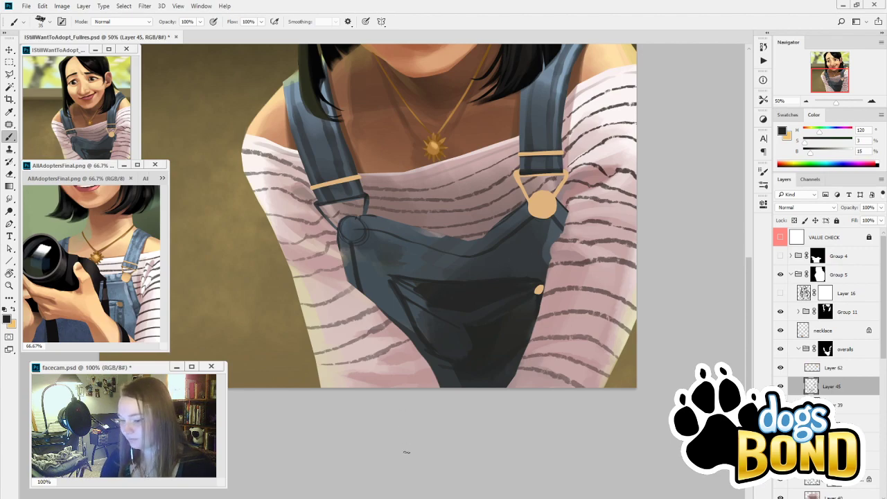
Paint a dark shaded hem along the bib's upper edge using an 80 px brush with its tip angled to -55° and -76°
{"action": "left_click", "coordinate": [764, 185]}
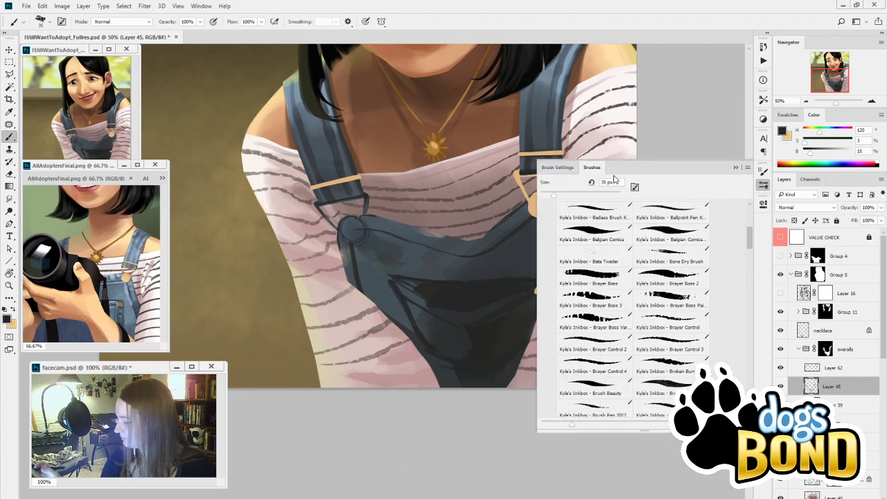
{"action": "left_click", "coordinate": [558, 167]}
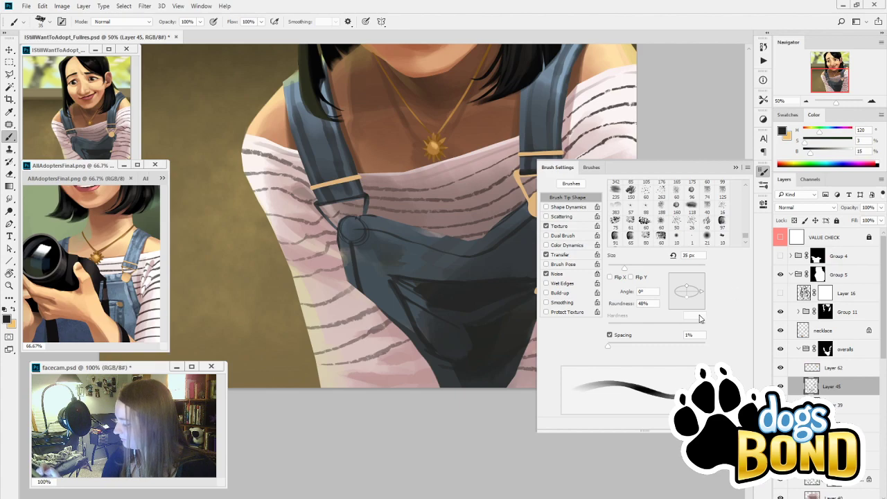
{"action": "left_click_drag", "start_coordinate": [699, 305], "coordinate": [702, 312]}
{"action": "key", "text": "bracketright"}
{"action": "key", "text": "bracketright"}
{"action": "key", "text": "bracketright"}
{"action": "key", "text": "bracketright"}
{"action": "key", "text": "bracketright"}
{"action": "key", "text": "bracketright"}
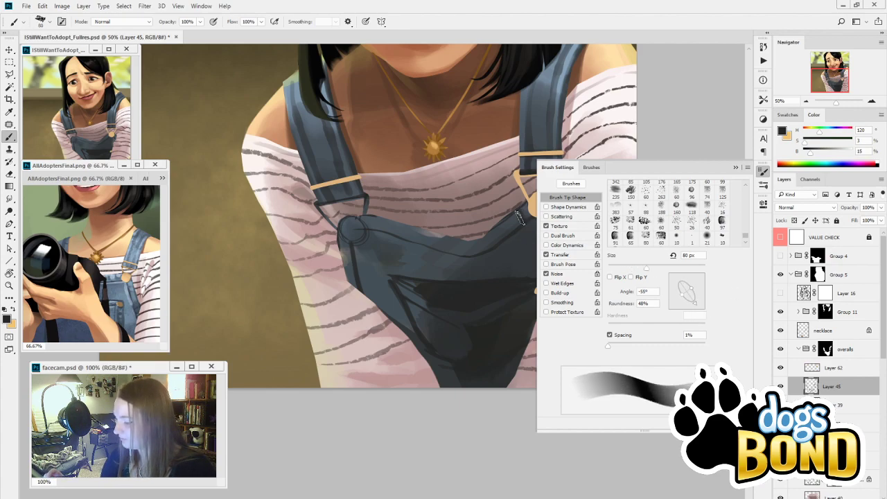
{"action": "left_click_drag", "start_coordinate": [519, 218], "coordinate": [458, 248]}
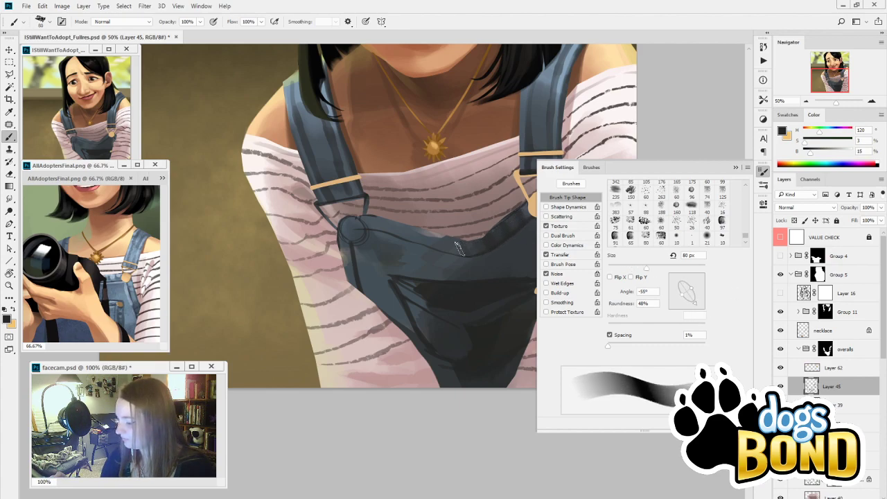
{"action": "mouse_move", "coordinate": [702, 302]}
{"action": "left_mouse_down"}
{"action": "mouse_move", "coordinate": [683, 320]}
{"action": "mouse_move", "coordinate": [691, 308]}
{"action": "left_mouse_up"}
{"action": "left_click_drag", "start_coordinate": [457, 246], "coordinate": [399, 235]}
On Layer 39, blend sampled dark denim tones over the shadowed pocket area with a 100 px brush
{"action": "left_click", "coordinate": [842, 404]}
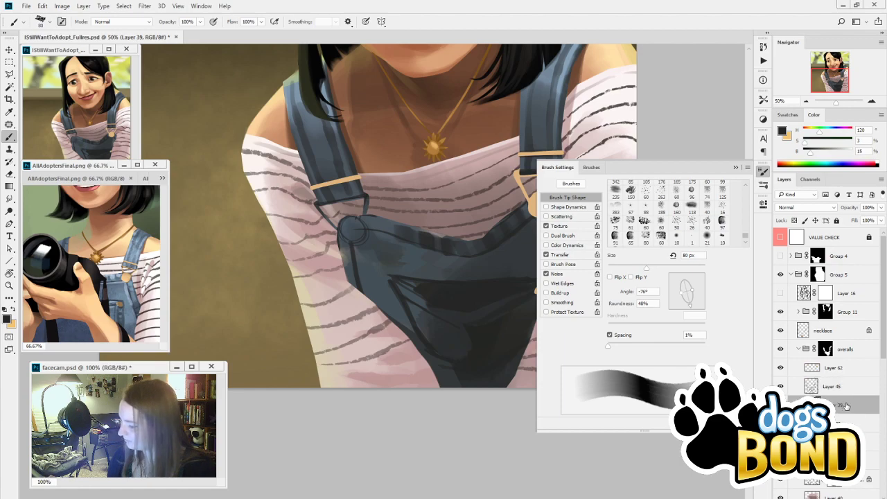
{"action": "left_click", "coordinate": [490, 258], "text": "alt"}
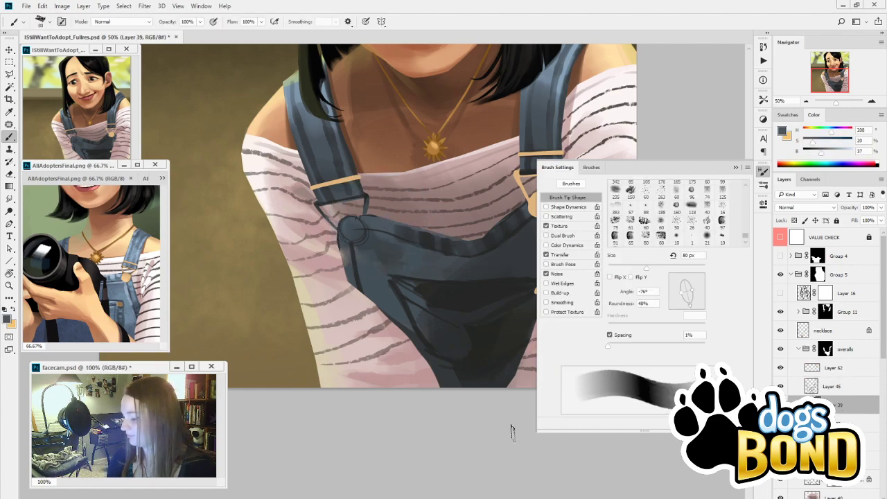
{"action": "left_click_drag", "start_coordinate": [421, 378], "coordinate": [342, 412]}
{"action": "left_click", "coordinate": [441, 287], "text": "alt"}
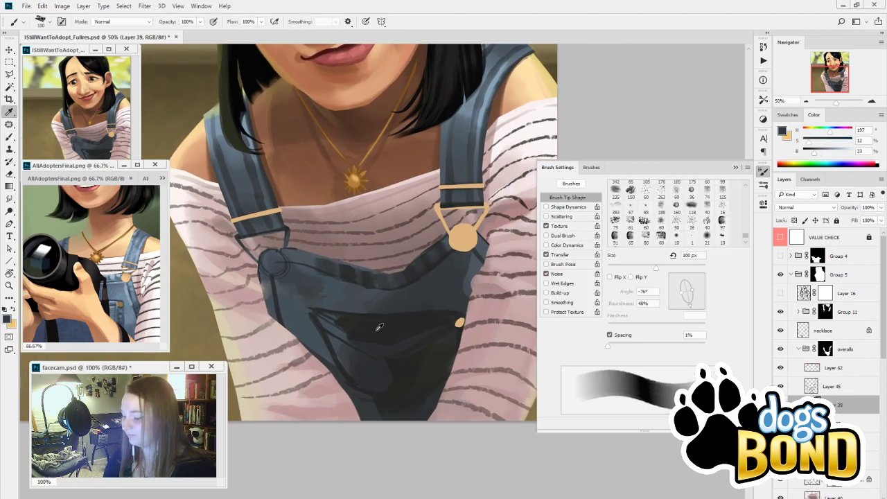
{"action": "left_click", "coordinate": [409, 300], "text": "alt"}
{"action": "left_click", "coordinate": [450, 305], "text": "alt"}
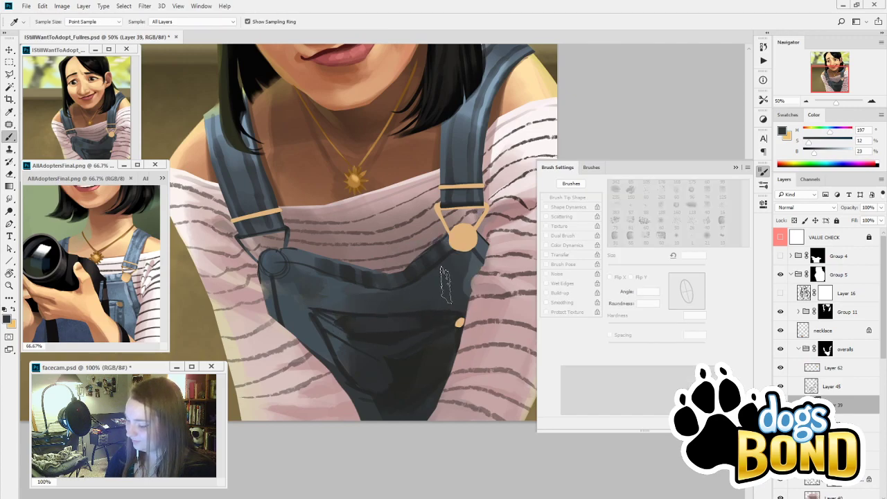
{"action": "left_click_drag", "start_coordinate": [395, 334], "coordinate": [332, 360]}
Define the dark upper edge of the bib pocket with sampled near-black tones and a 40 px brush
{"action": "left_click", "coordinate": [444, 316], "text": "alt"}
{"action": "key", "text": "bracketleft"}
{"action": "key", "text": "bracketleft"}
{"action": "key", "text": "bracketleft"}
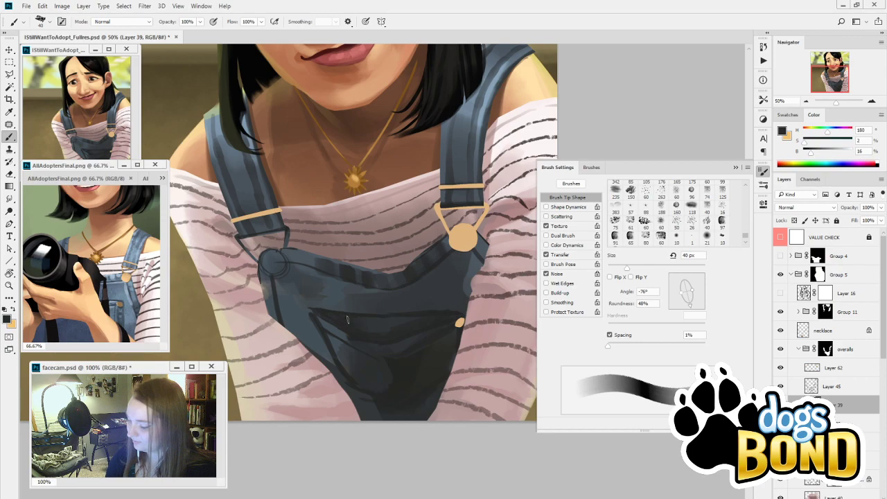
{"action": "left_click", "coordinate": [318, 312], "text": "alt"}
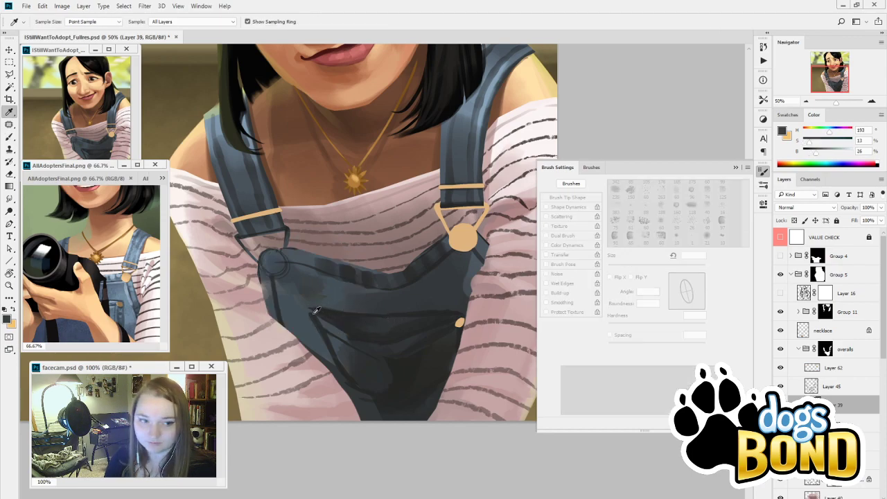
Smooth the denim between the unpainted strap button and the pocket's slanted seam, using sampled tones at 150 px and 80 px
{"action": "left_click", "coordinate": [308, 283], "text": "alt"}
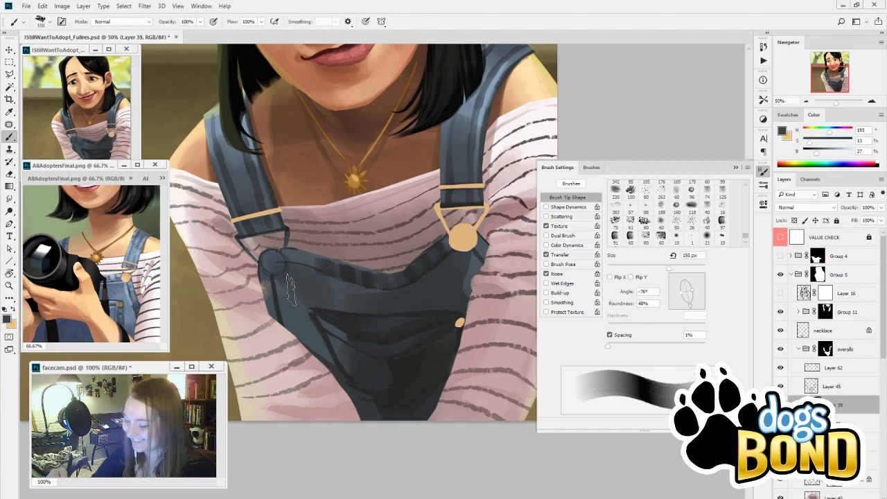
{"action": "key", "text": "bracketleft"}
{"action": "key", "text": "bracketleft"}
{"action": "key", "text": "bracketleft"}
{"action": "key", "text": "bracketleft"}
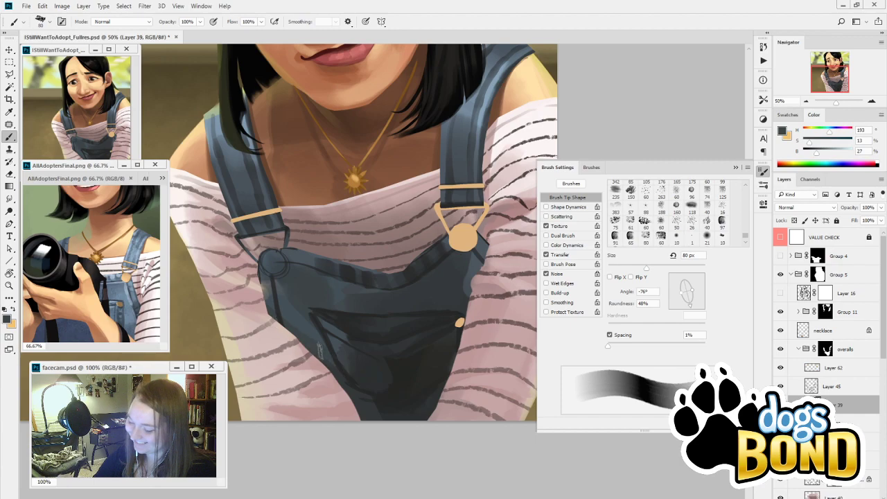
{"action": "left_click", "coordinate": [382, 378], "text": "alt"}
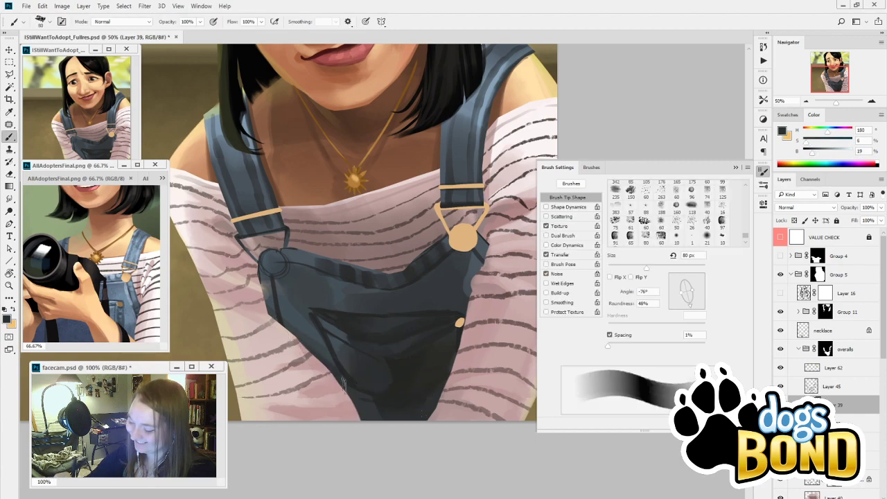
Darken the bottom of the bib with a sampled near-black tone and a 175 px brush
{"action": "left_click", "coordinate": [409, 385], "text": "alt"}
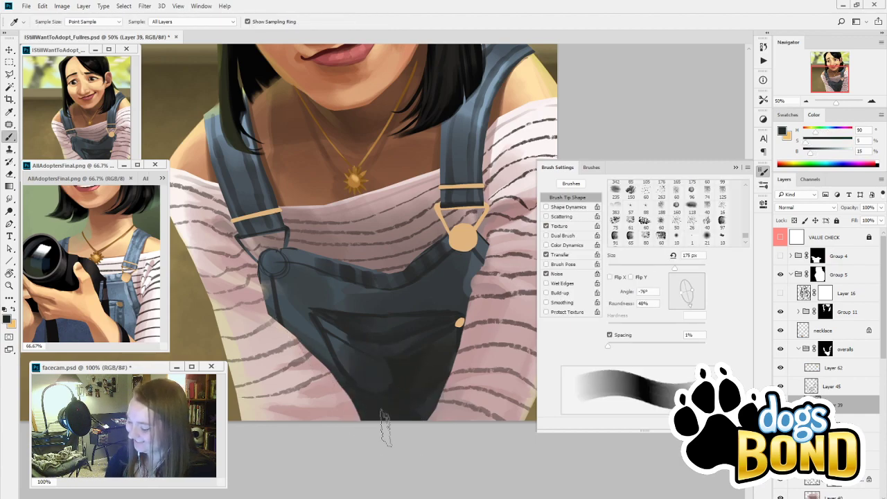
{"action": "key", "text": "bracketright"}
{"action": "key", "text": "bracketright"}
{"action": "key", "text": "bracketright"}
{"action": "key", "text": "bracketright"}
{"action": "key", "text": "bracketright"}
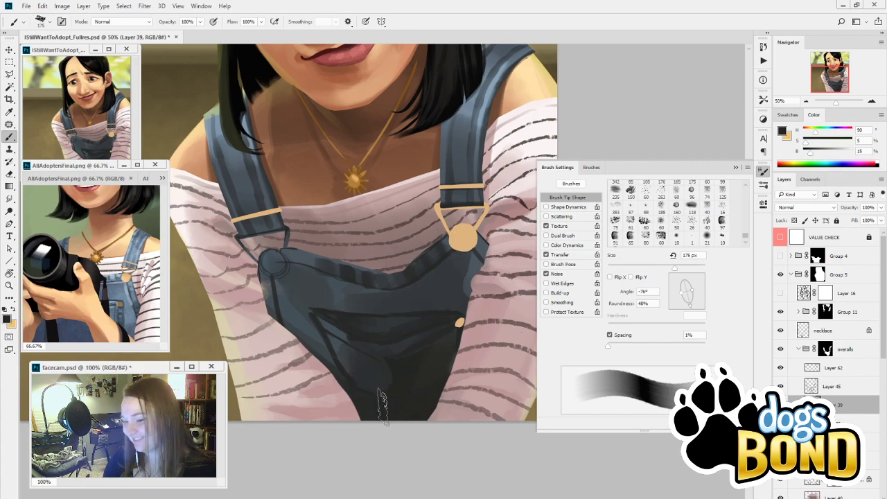
Blend the pocket's slanted side and the bib below it with sampled denim tones, using the brush at 100 px and 150 px
{"action": "key", "text": "alt"}
{"action": "left_click", "coordinate": [335, 355], "text": "alt"}
{"action": "key", "text": "bracketleft"}
{"action": "key", "text": "bracketleft"}
{"action": "key", "text": "bracketleft"}
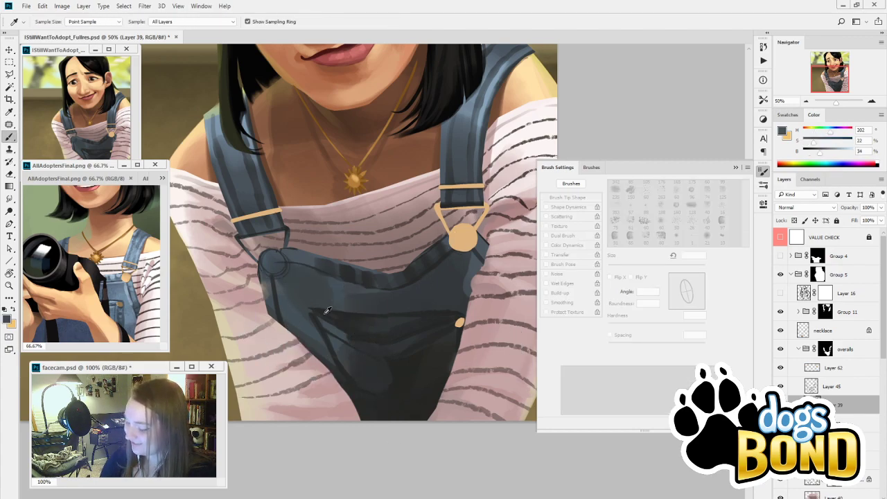
{"action": "left_click", "coordinate": [333, 339], "text": "alt"}
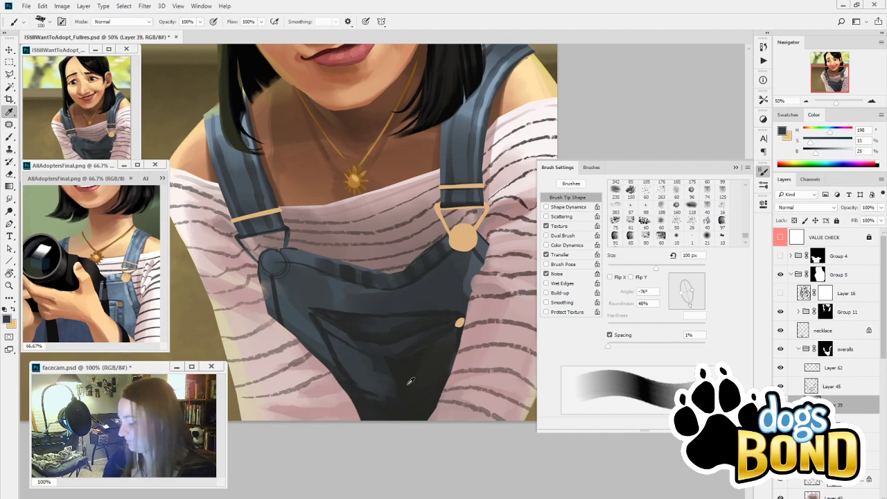
{"action": "left_click", "coordinate": [338, 357], "text": "alt"}
{"action": "left_click_drag", "start_coordinate": [339, 356], "coordinate": [397, 388]}
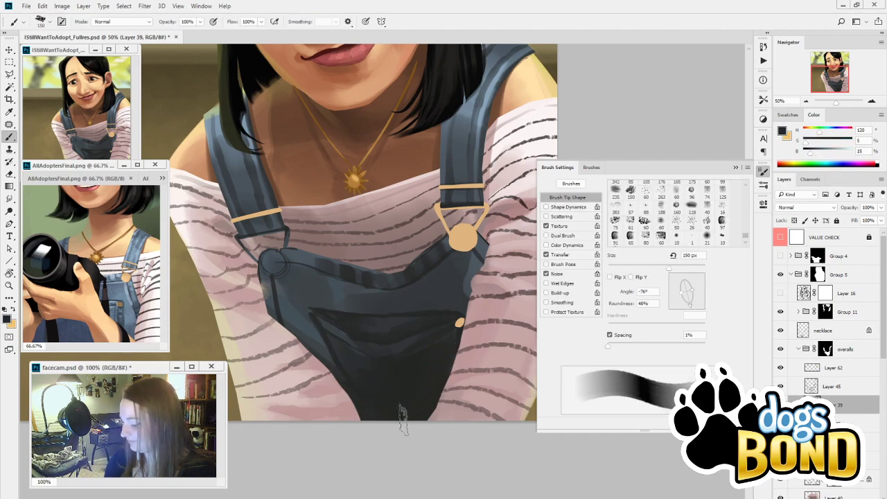
Paint thin bluish fold strokes across the pocket with a 35 px brush, undoing the last stroke
{"action": "left_click", "coordinate": [330, 217], "text": "alt"}
{"action": "key", "text": "bracketleft"}
{"action": "key", "text": "bracketleft"}
{"action": "key", "text": "bracketleft"}
{"action": "key", "text": "bracketleft"}
{"action": "key", "text": "bracketleft"}
{"action": "key", "text": "bracketleft"}
{"action": "left_click_drag", "start_coordinate": [334, 326], "coordinate": [379, 343]}
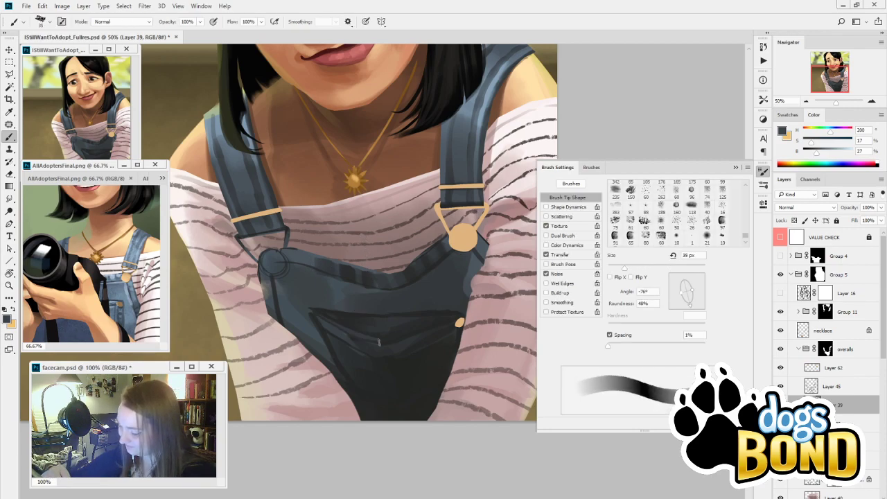
{"action": "left_click_drag", "start_coordinate": [332, 327], "coordinate": [350, 337]}
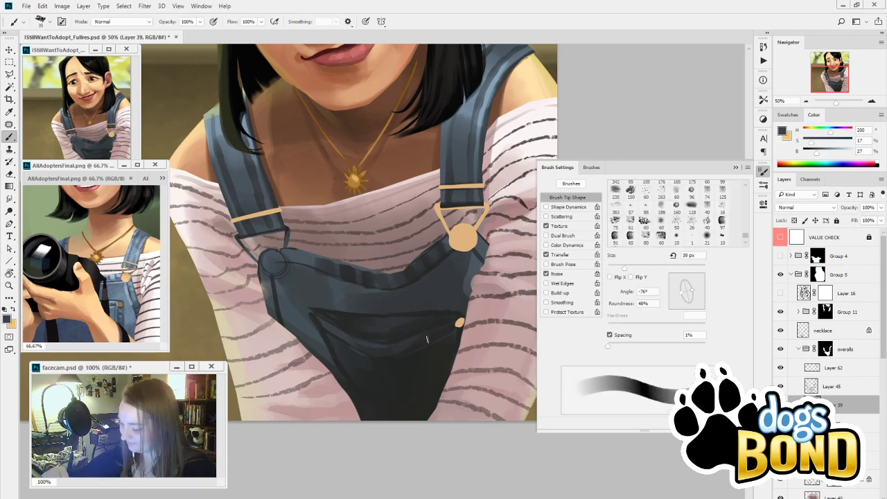
{"action": "key", "text": "ctrl+z"}
Touch up the denim at the bib corner beside the unpainted strap button with a sampled blue and a 70 px brush
{"action": "left_click_drag", "start_coordinate": [369, 389], "coordinate": [409, 410]}
{"action": "left_click", "coordinate": [307, 312], "text": "alt"}
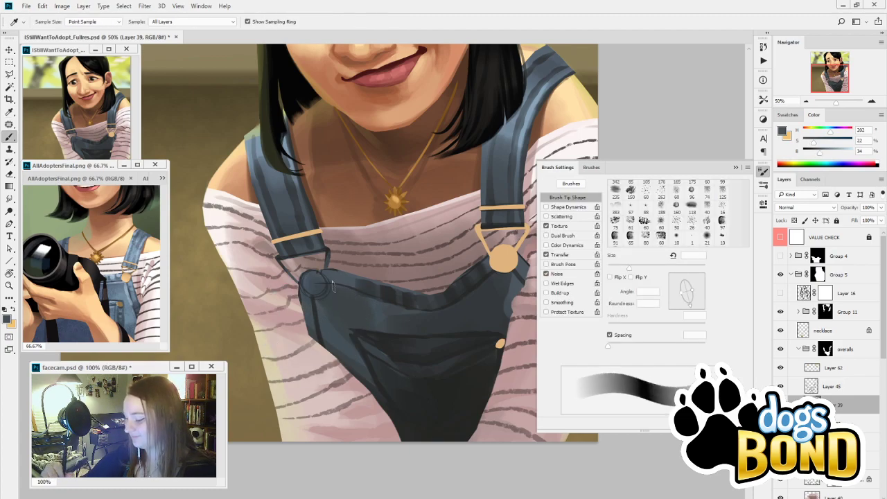
{"action": "key", "text": "bracketright"}
{"action": "key", "text": "bracketright"}
{"action": "key", "text": "bracketright"}
{"action": "key", "text": "bracketright"}
{"action": "key", "text": "bracketright"}
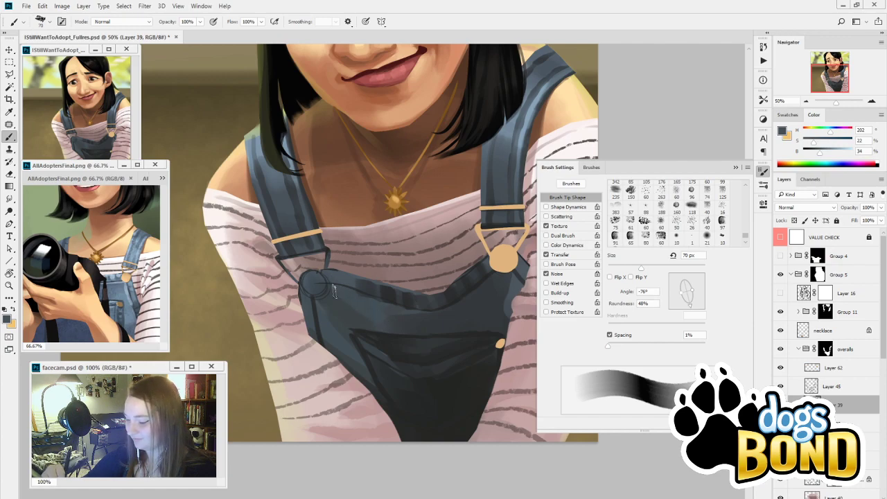
Blend the denim below the gold button and rework the pocket's upper edge and interior with sampled tones at 70 px
{"action": "left_click", "coordinate": [498, 292], "text": "alt"}
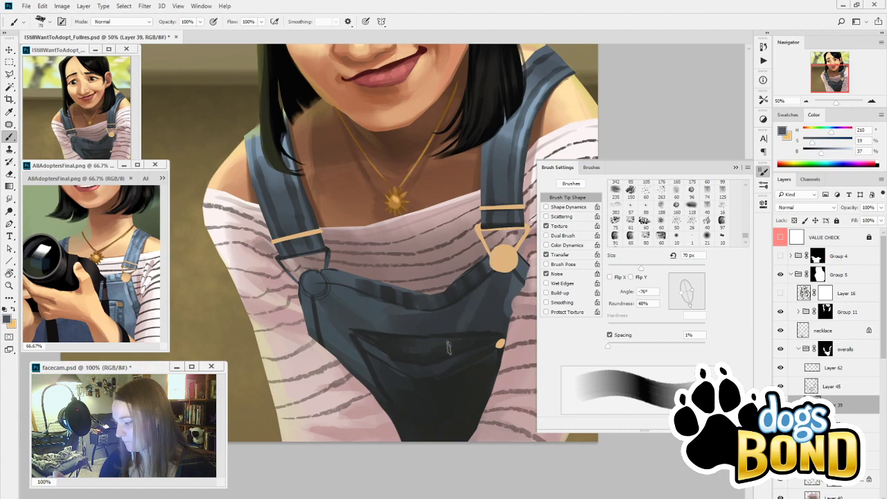
{"action": "left_click", "coordinate": [438, 344], "text": "alt"}
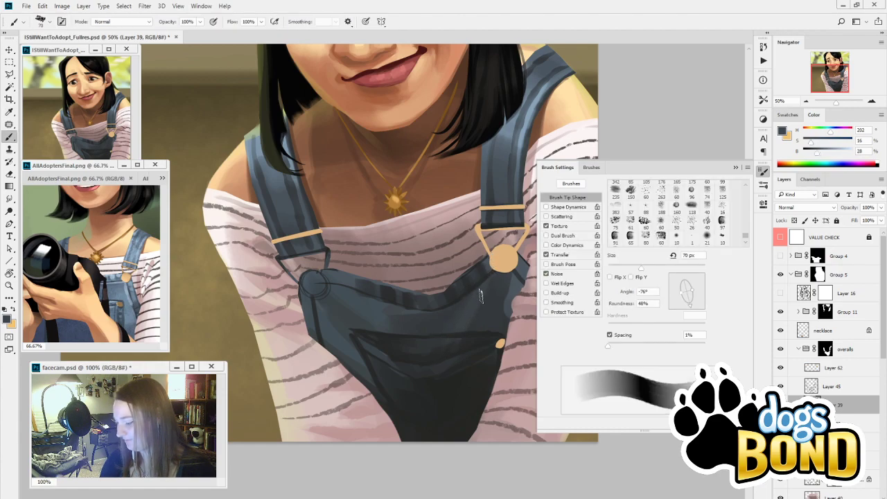
{"action": "left_click", "coordinate": [486, 305], "text": "alt"}
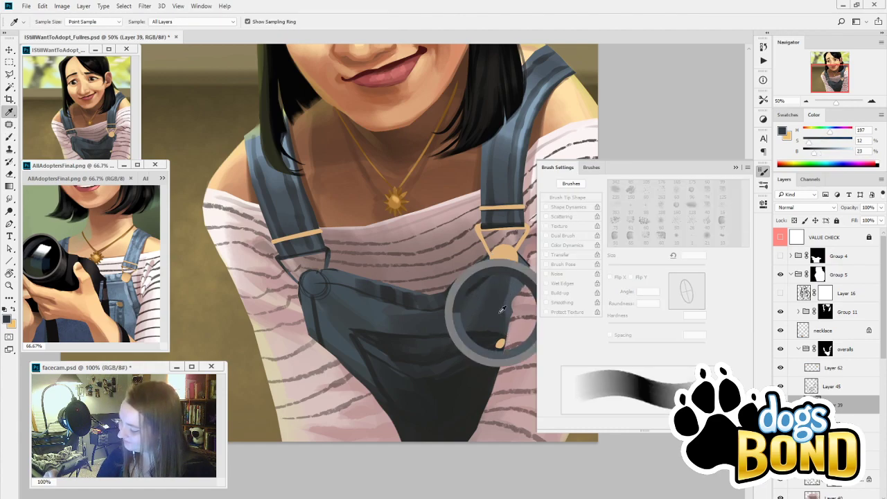
{"action": "left_click", "coordinate": [483, 339], "text": "alt"}
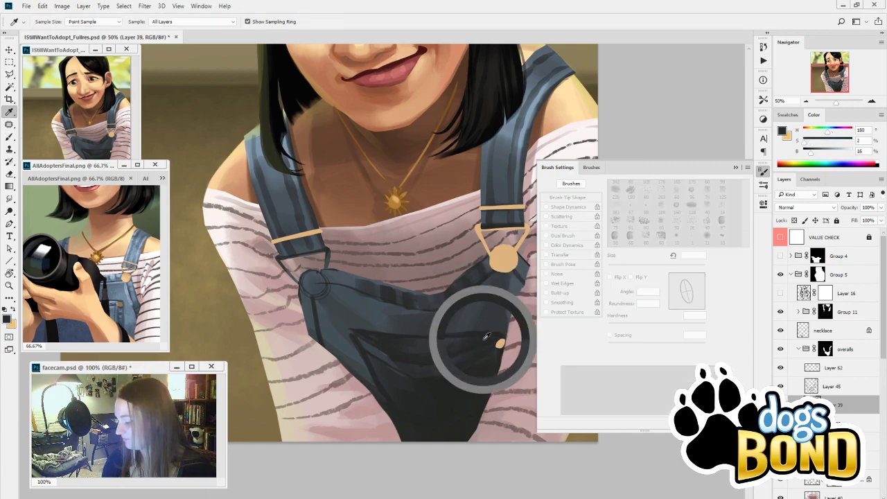
{"action": "left_click", "coordinate": [424, 345], "text": "alt"}
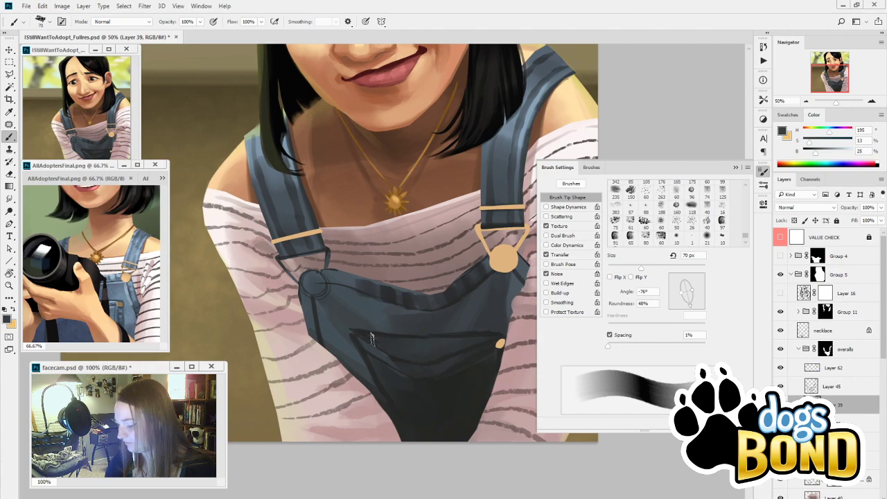
{"action": "left_click", "coordinate": [496, 330], "text": "alt"}
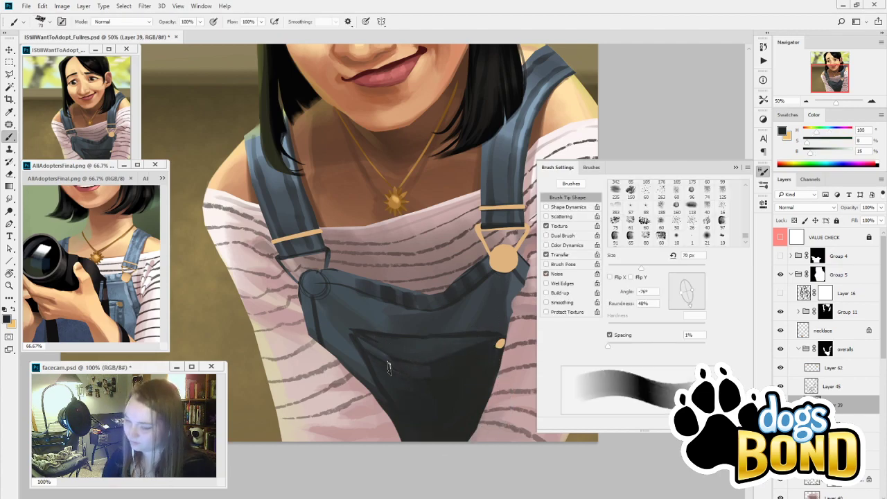
Refine the folds inside the lower pocket with a sampled dark denim tone and a 35 px brush
{"action": "left_click", "coordinate": [439, 373], "text": "alt"}
{"action": "key", "text": "bracketleft"}
{"action": "key", "text": "bracketleft"}
{"action": "key", "text": "bracketleft"}
{"action": "key", "text": "bracketleft"}
{"action": "key", "text": "bracketleft"}
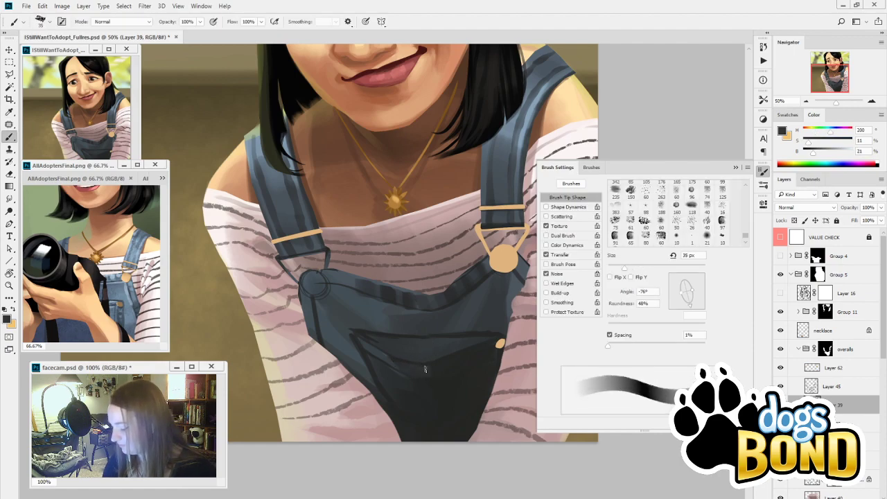
Smooth the shadowed lower bib beneath the pocket with a sampled dark tone and a 150 px brush
{"action": "key", "text": "alt"}
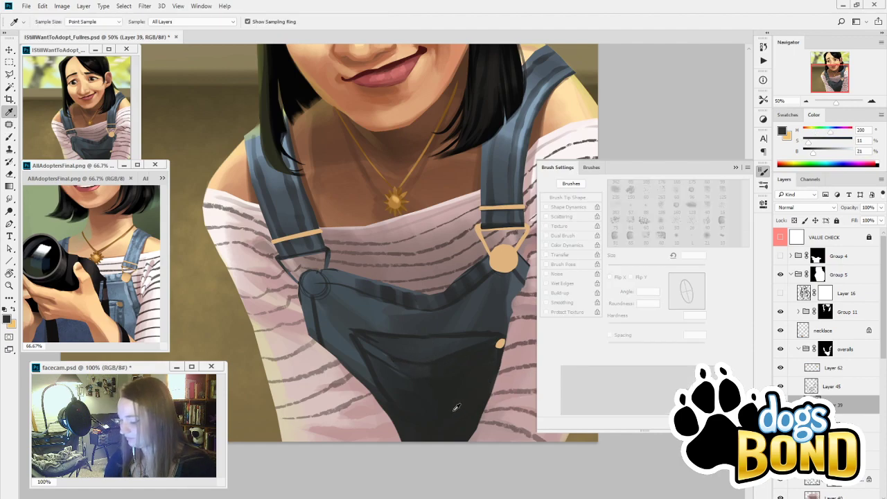
{"action": "left_click", "coordinate": [416, 353], "text": "alt"}
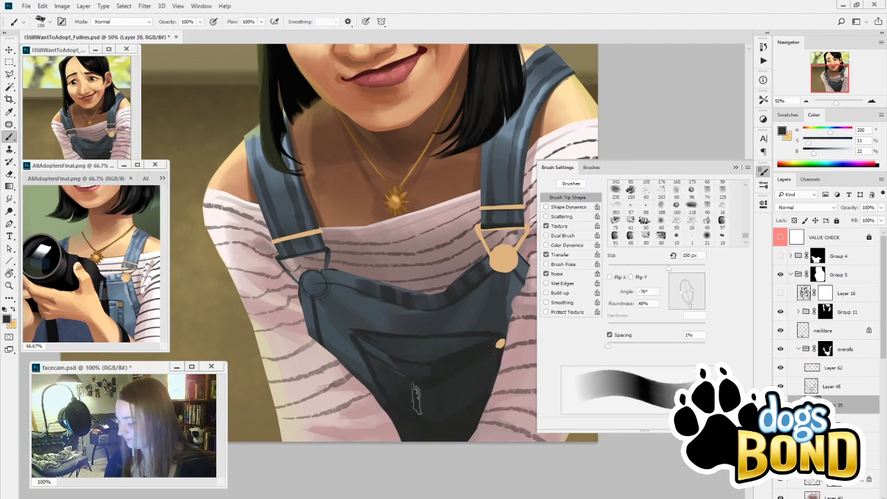
{"action": "left_click_drag", "start_coordinate": [456, 433], "coordinate": [434, 439]}
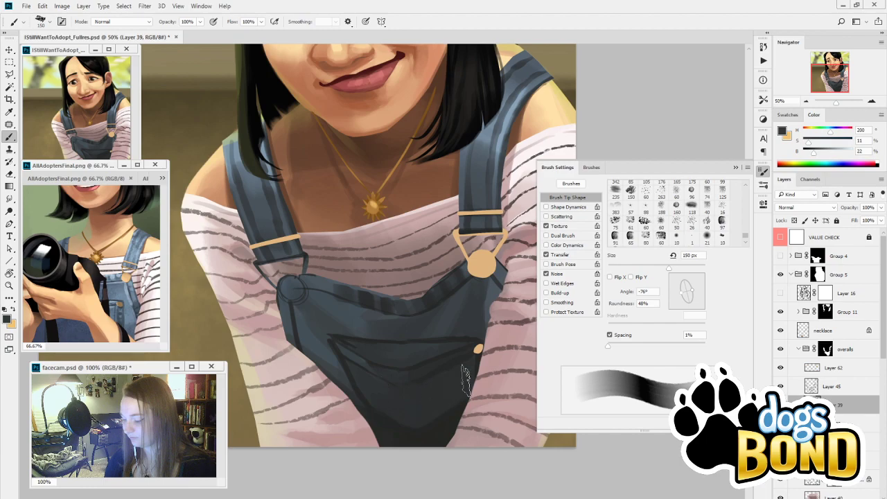
Compare the overalls with Layer 62 and Layer 45 toggled, show the dog's Group 4, and make Layer 45 active
{"action": "left_click", "coordinate": [781, 369]}
{"action": "left_click", "coordinate": [780, 369]}
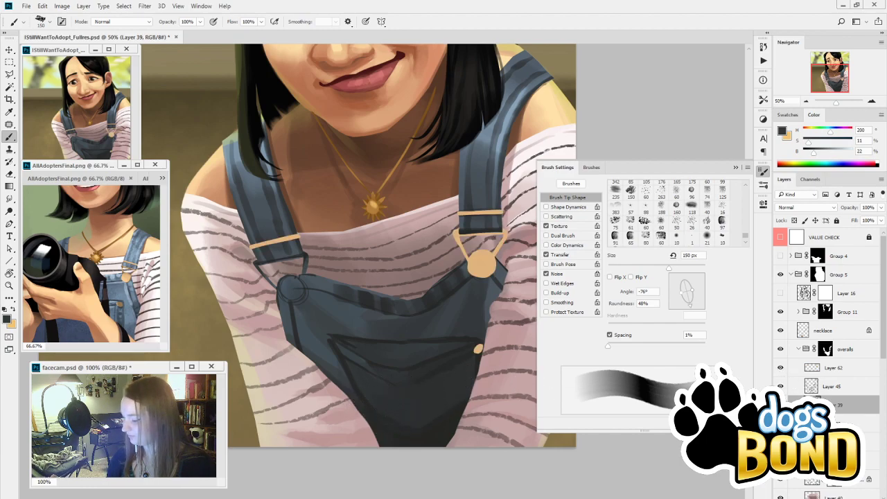
{"action": "left_click", "coordinate": [780, 256]}
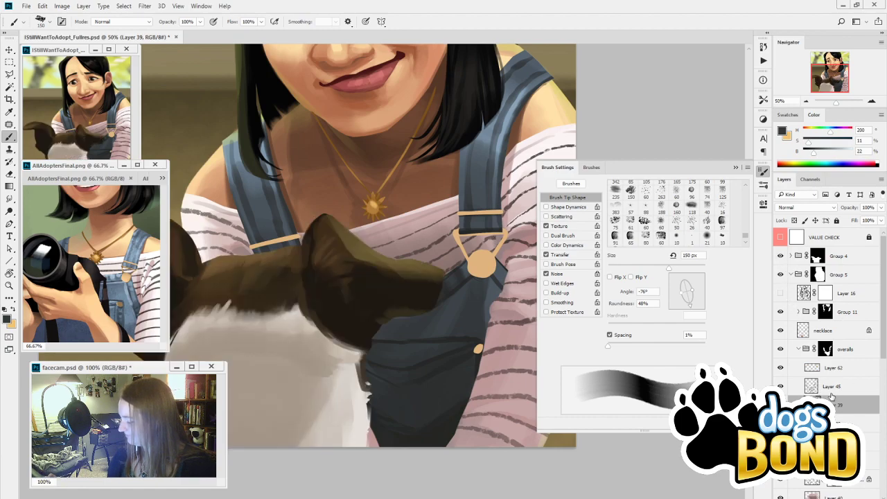
{"action": "left_click", "coordinate": [822, 387]}
{"action": "left_click", "coordinate": [780, 386]}
{"action": "left_click", "coordinate": [781, 386]}
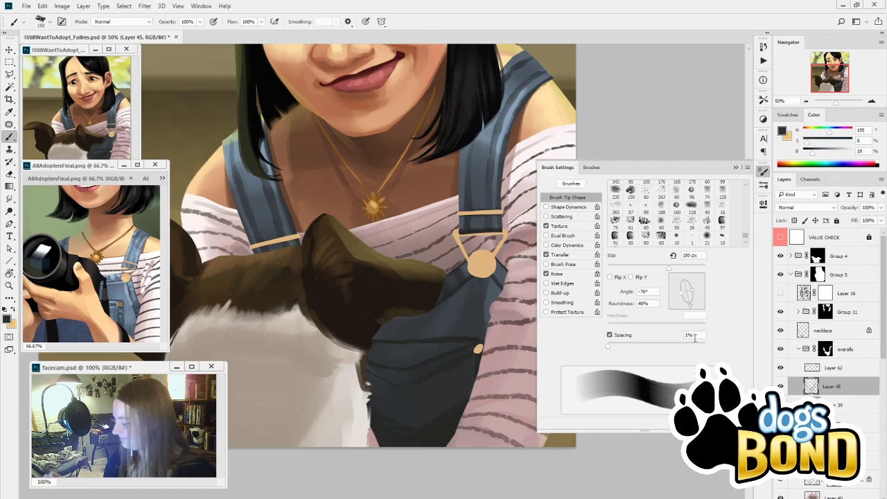
Blend the shadowed pocket and lower bib with a sampled dark tone and a 60 px brush tip angled at -94°
{"action": "left_click_drag", "start_coordinate": [689, 291], "coordinate": [681, 312]}
{"action": "key", "text": "bracketleft"}
{"action": "key", "text": "bracketleft"}
{"action": "key", "text": "bracketleft"}
{"action": "key", "text": "bracketleft"}
{"action": "key", "text": "bracketleft"}
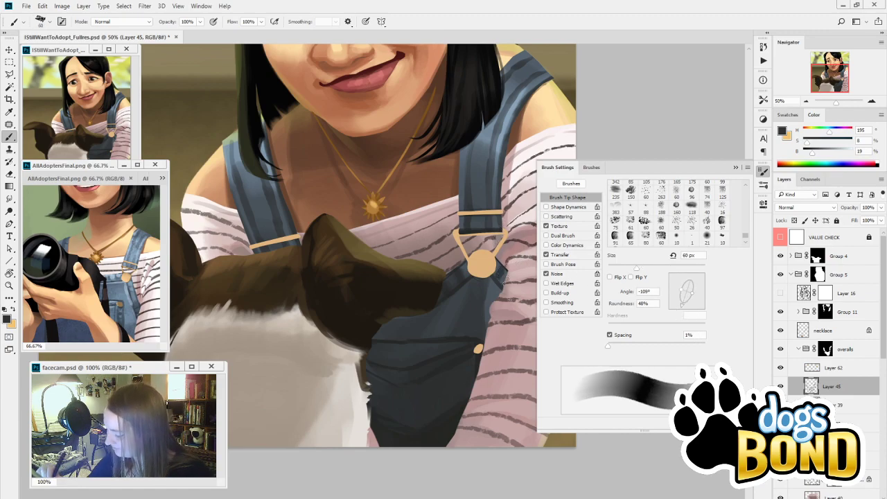
{"action": "left_click_drag", "start_coordinate": [429, 352], "coordinate": [349, 435]}
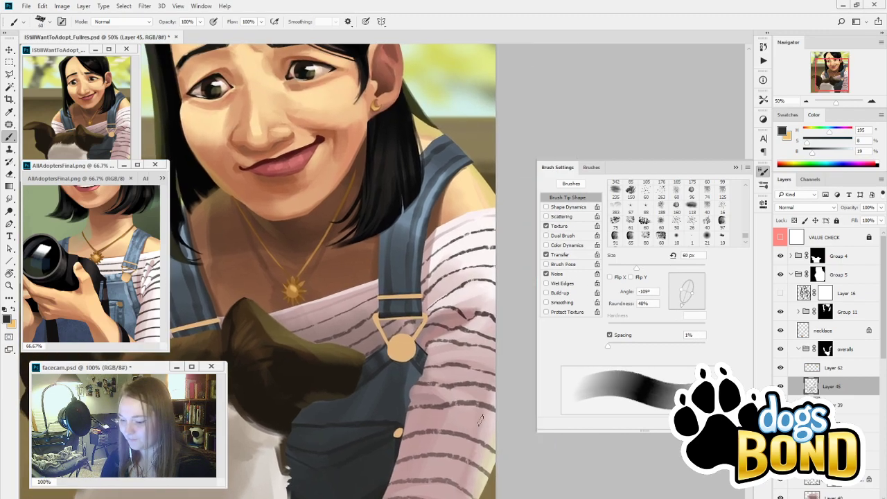
{"action": "left_click_drag", "start_coordinate": [447, 414], "coordinate": [515, 295]}
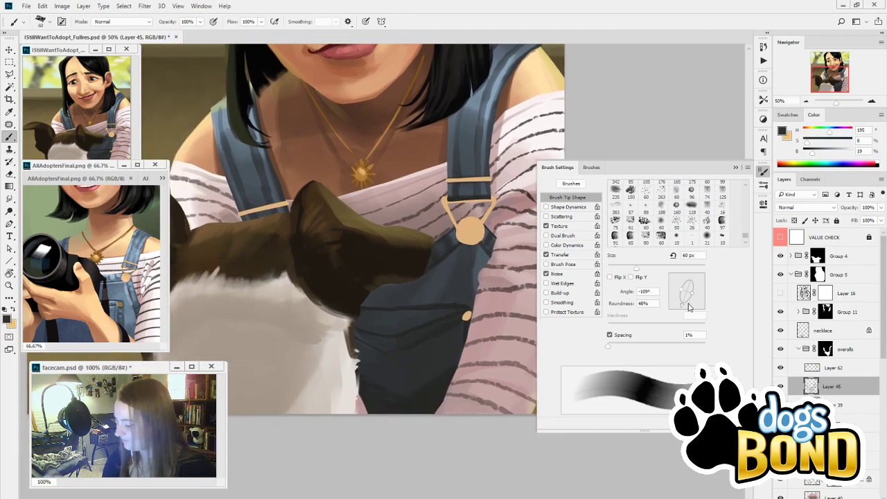
{"action": "left_click", "coordinate": [686, 303]}
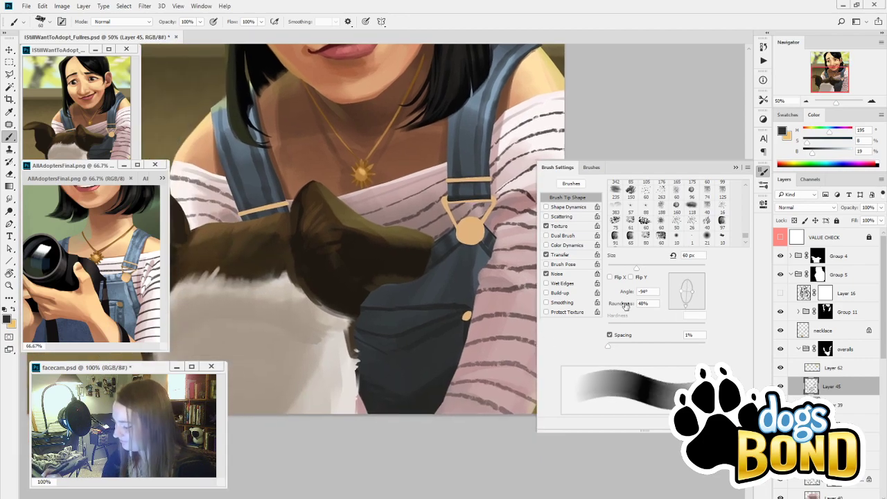
{"action": "left_click", "coordinate": [440, 335], "text": "alt"}
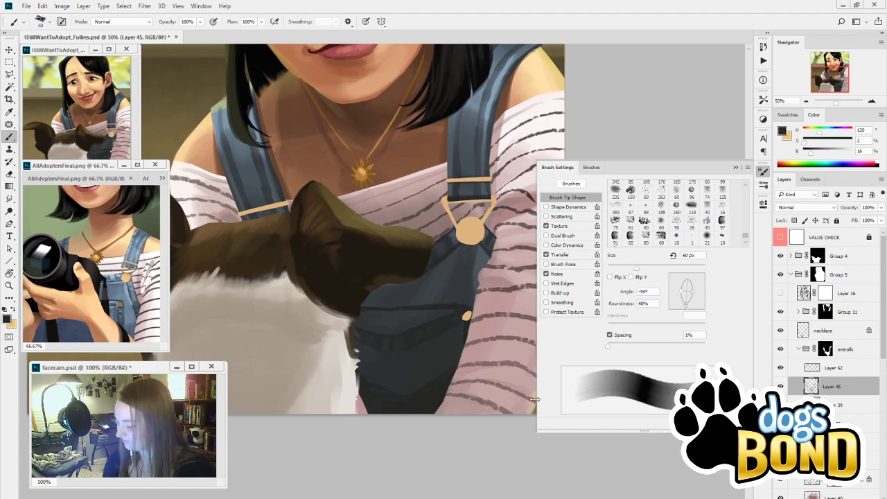
{"action": "key", "text": "e"}
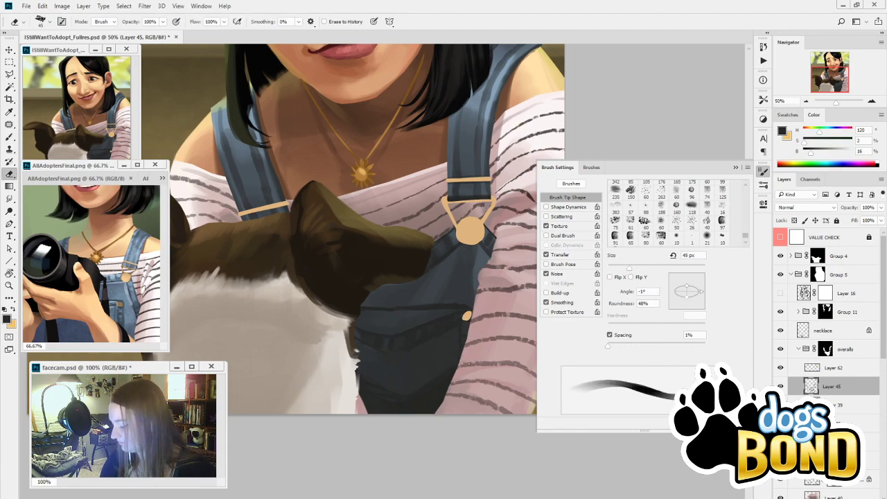
{"action": "key", "text": "b"}
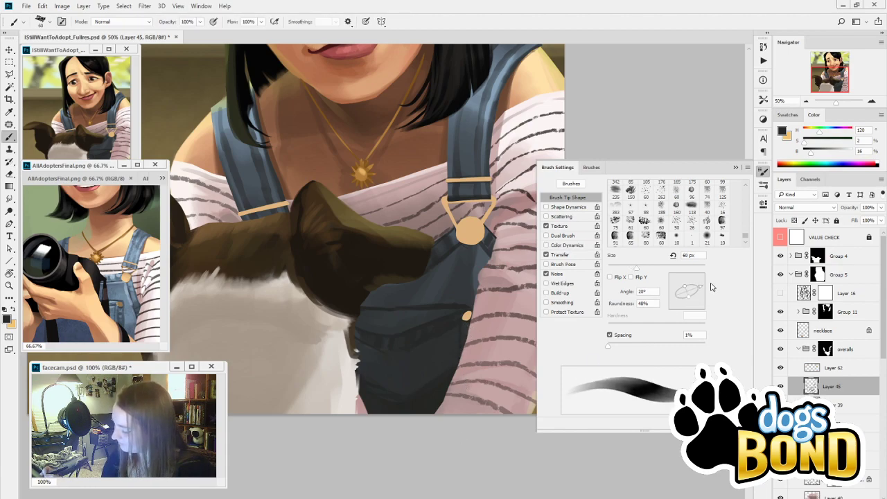
Refine the denim strap above the dog's head with a sampled blue tone and the 60 px brush tip angled at 3°
{"action": "left_click_drag", "start_coordinate": [459, 407], "coordinate": [452, 480]}
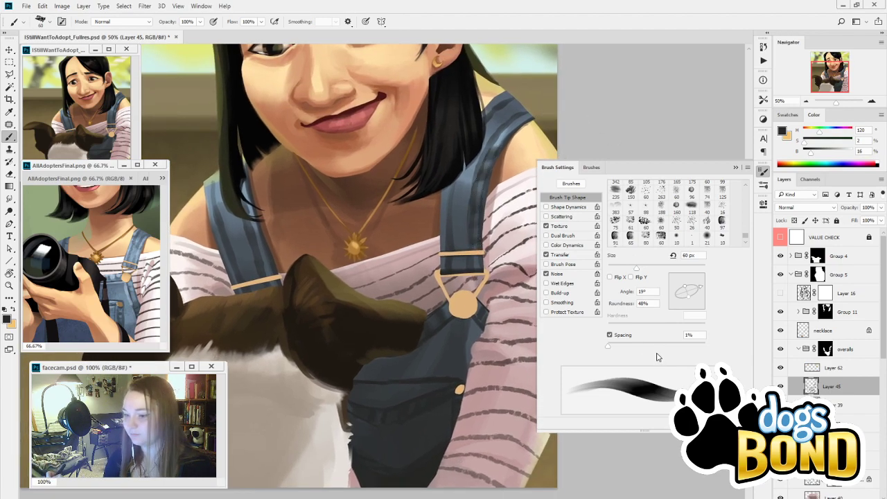
{"action": "left_click_drag", "start_coordinate": [701, 287], "coordinate": [702, 291]}
{"action": "left_click_drag", "start_coordinate": [442, 314], "coordinate": [379, 383]}
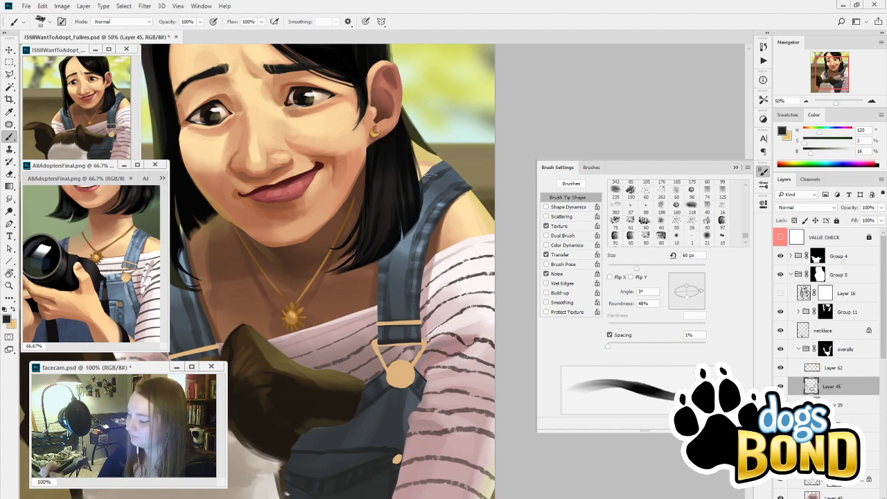
{"action": "left_click_drag", "start_coordinate": [186, 252], "coordinate": [356, 181]}
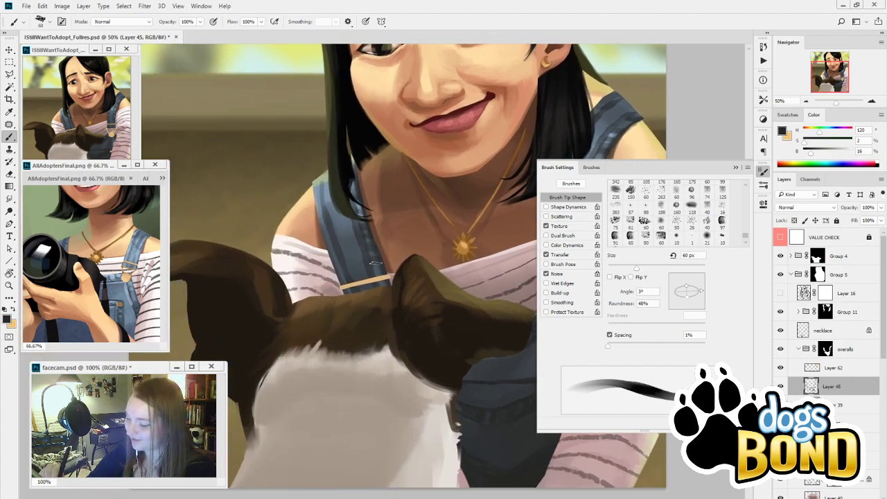
{"action": "left_click_drag", "start_coordinate": [385, 247], "coordinate": [398, 301]}
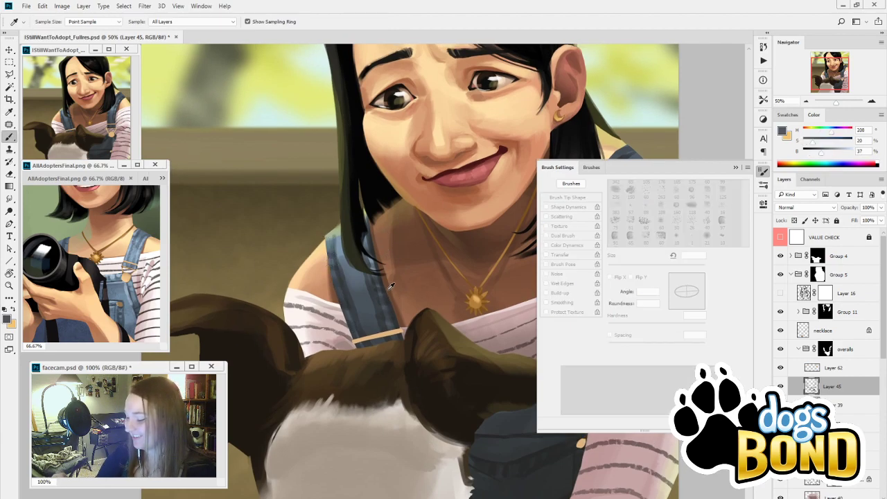
{"action": "left_click", "coordinate": [361, 229], "text": "alt"}
Collapse the brush settings, check the whole painting, and add a new layer above the dog's Group 4
{"action": "left_click", "coordinate": [807, 102]}
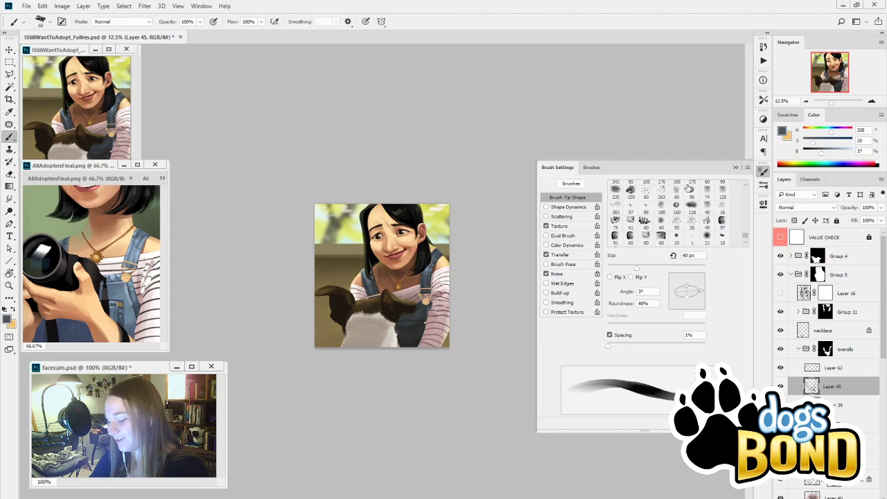
{"action": "left_click", "coordinate": [736, 167]}
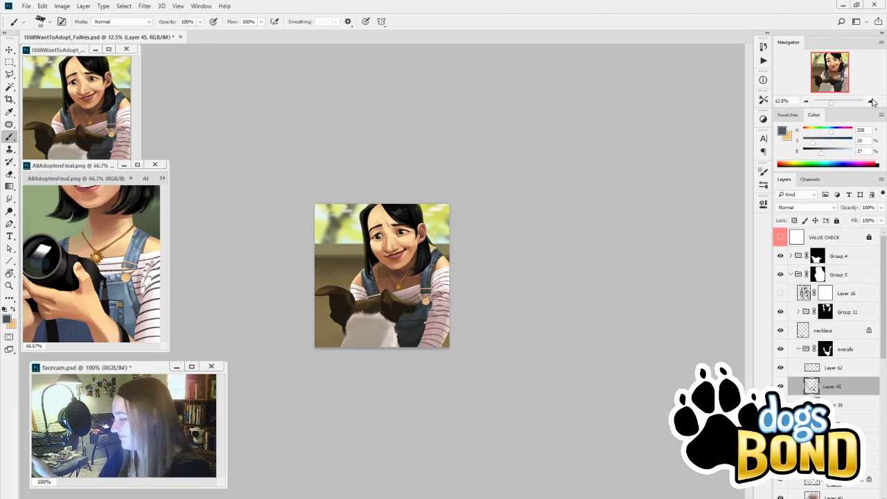
{"action": "left_click", "coordinate": [873, 101]}
{"action": "left_click", "coordinate": [872, 100]}
{"action": "left_click", "coordinate": [872, 101]}
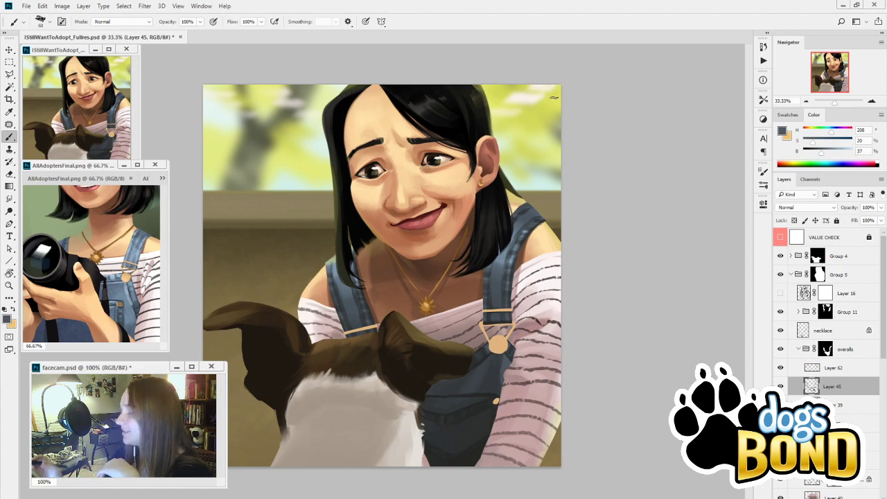
{"action": "left_click", "coordinate": [849, 257]}
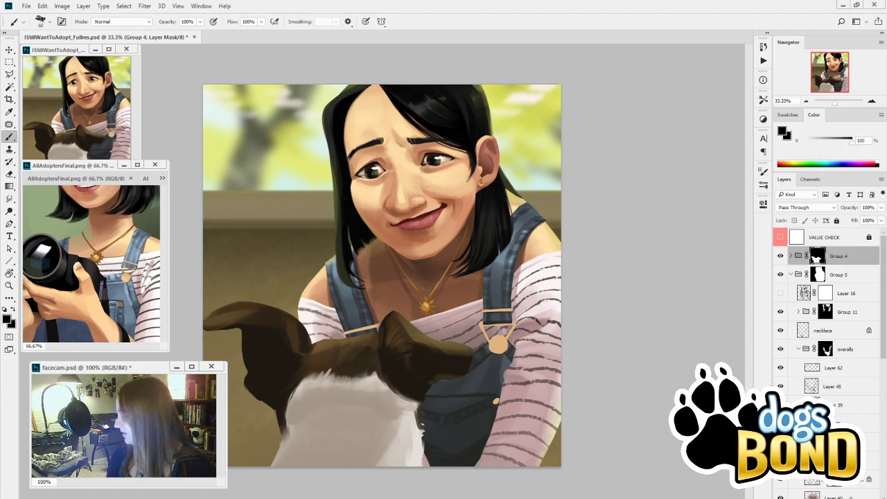
{"action": "key", "text": "ctrl+shift+alt+n"}
{"action": "mouse_move", "coordinate": [560, 85]}
{"action": "left_mouse_down"}
{"action": "mouse_move", "coordinate": [477, 134]}
{"action": "mouse_move", "coordinate": [494, 104]}
{"action": "mouse_move", "coordinate": [535, 75]}
{"action": "mouse_move", "coordinate": [463, 121]}
{"action": "mouse_move", "coordinate": [491, 125]}
{"action": "left_mouse_up"}
{"action": "key", "text": "ctrl+z"}
{"action": "key", "text": "ctrl+alt+z"}
{"action": "key", "text": "ctrl+alt+z"}
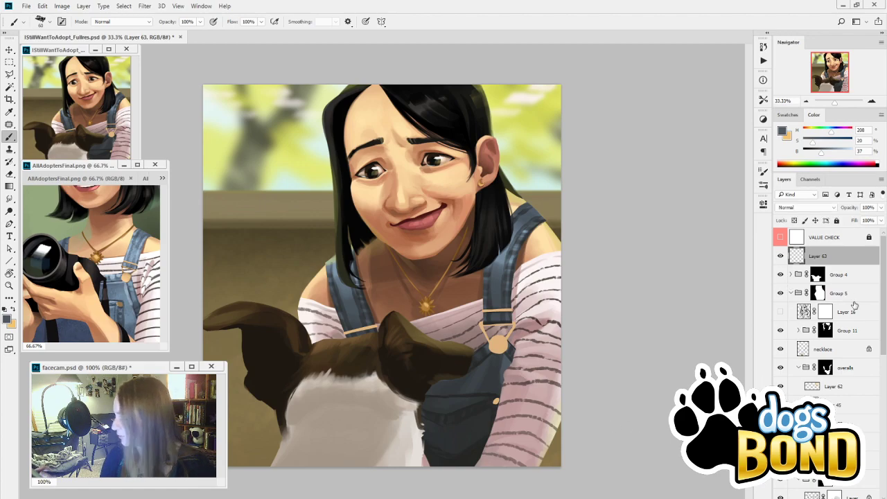
Compare the painting with the necklace, Layer 62, Layer 45 and Group 11 toggled, leaving Layer 45 active
{"action": "left_click", "coordinate": [781, 349]}
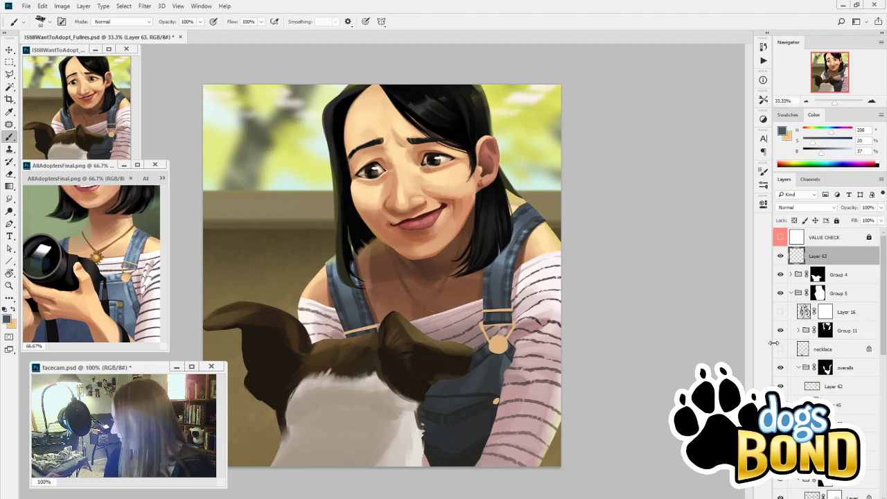
{"action": "left_click", "coordinate": [781, 349]}
{"action": "left_click", "coordinate": [780, 386]}
{"action": "left_click", "coordinate": [780, 387]}
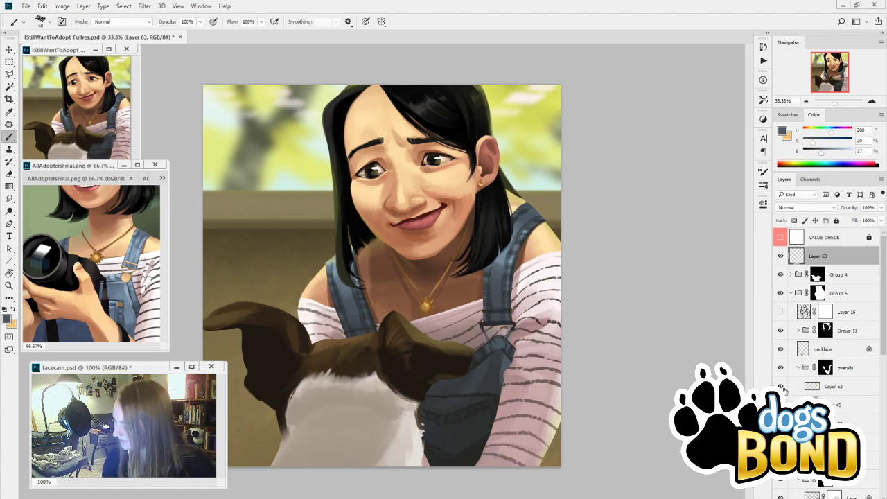
{"action": "left_click", "coordinate": [834, 386]}
{"action": "left_click", "coordinate": [837, 405]}
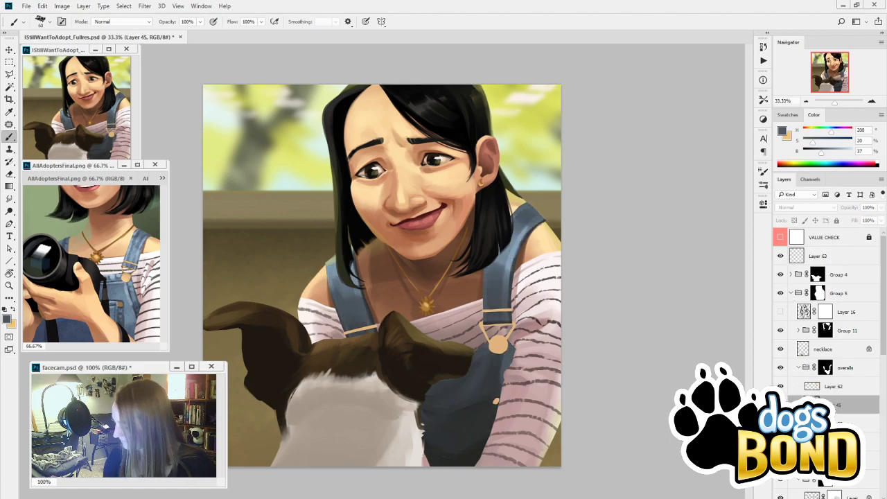
{"action": "key", "text": "e"}
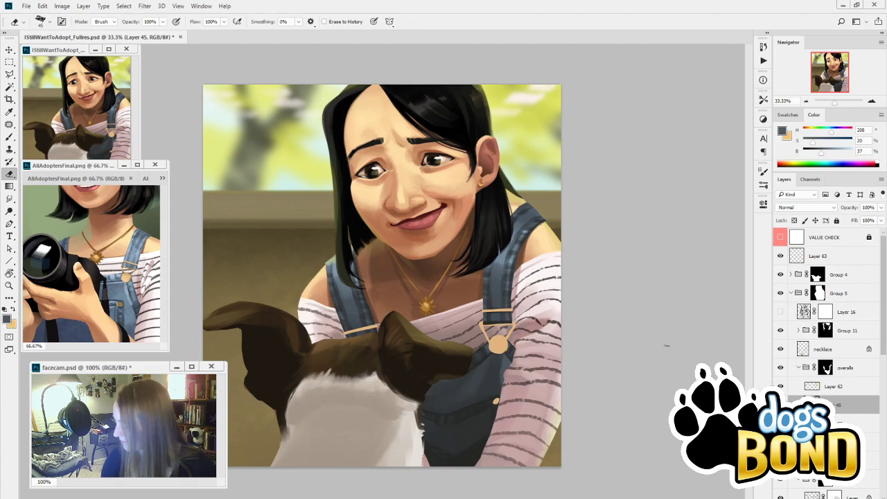
{"action": "left_click", "coordinate": [781, 331]}
{"action": "left_click", "coordinate": [781, 331]}
Hide the dog's Group 4 and blend the bib around the pocket's upper edge on Layer 39 with sampled denim tones at 90 px
{"action": "left_click", "coordinate": [781, 276]}
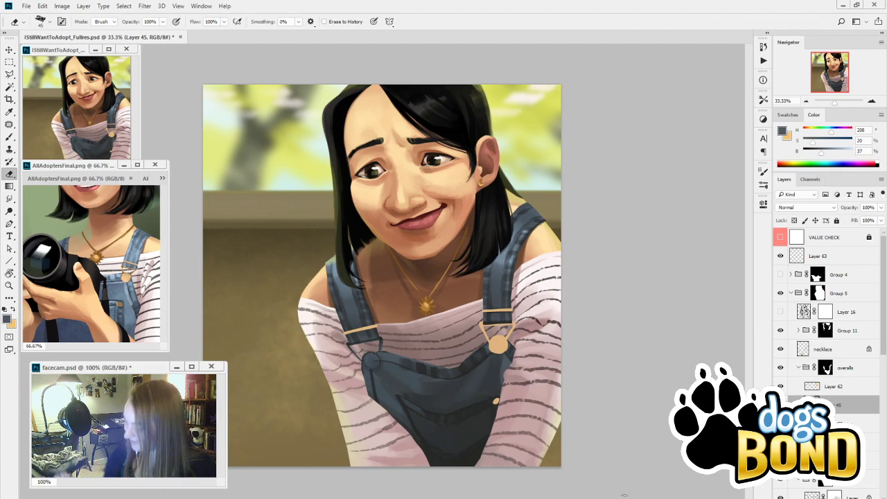
{"action": "key", "text": "alt+bracketleft"}
{"action": "key", "text": "b"}
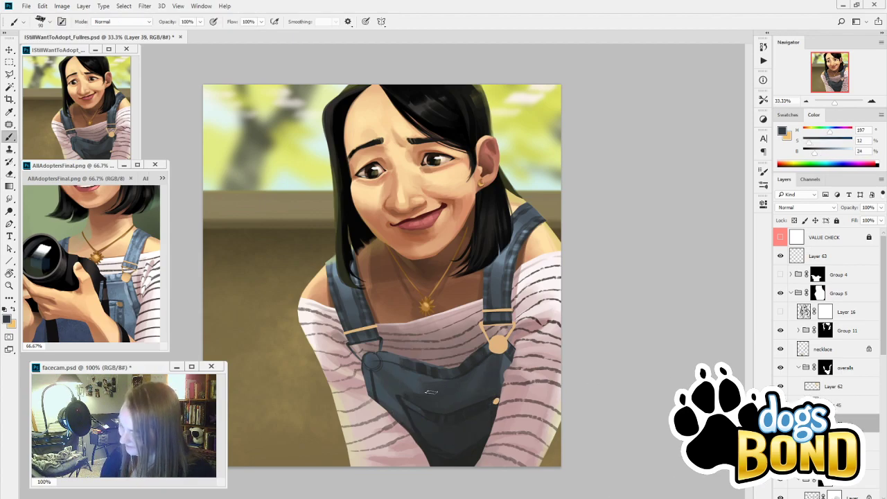
{"action": "left_click", "coordinate": [435, 394], "text": "alt"}
{"action": "left_click", "coordinate": [432, 397], "text": "alt"}
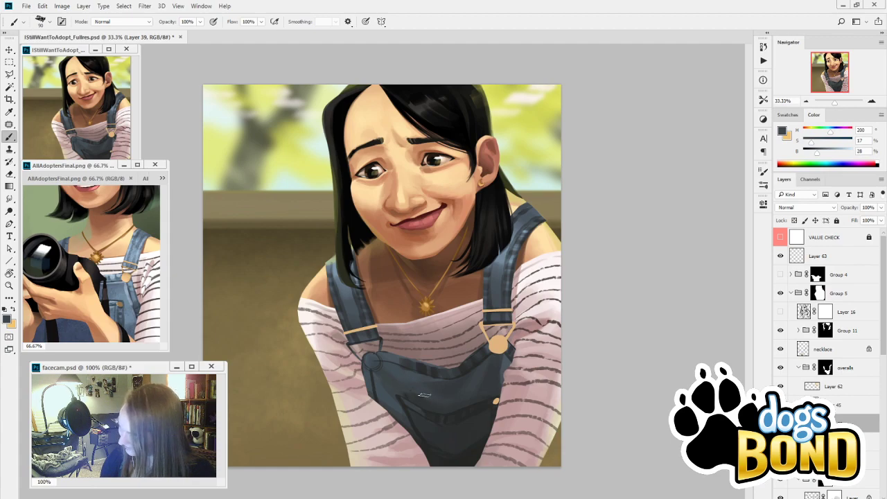
{"action": "left_click", "coordinate": [409, 379], "text": "alt"}
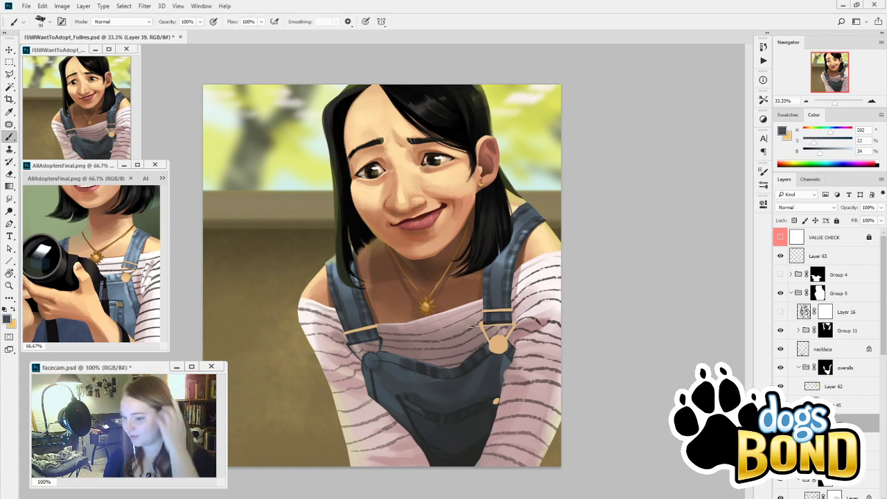
{"action": "left_click", "coordinate": [441, 377], "text": "alt"}
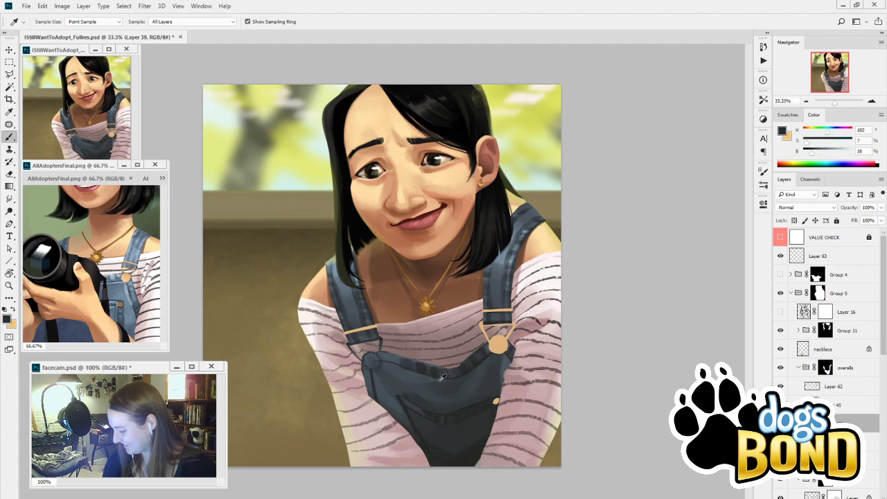
Refine the upper bib corner by the unpainted button on Layer 45 with sampled tones and a 60 px brush tip angled at -79°
{"action": "left_click", "coordinate": [840, 404]}
{"action": "left_click", "coordinate": [763, 185]}
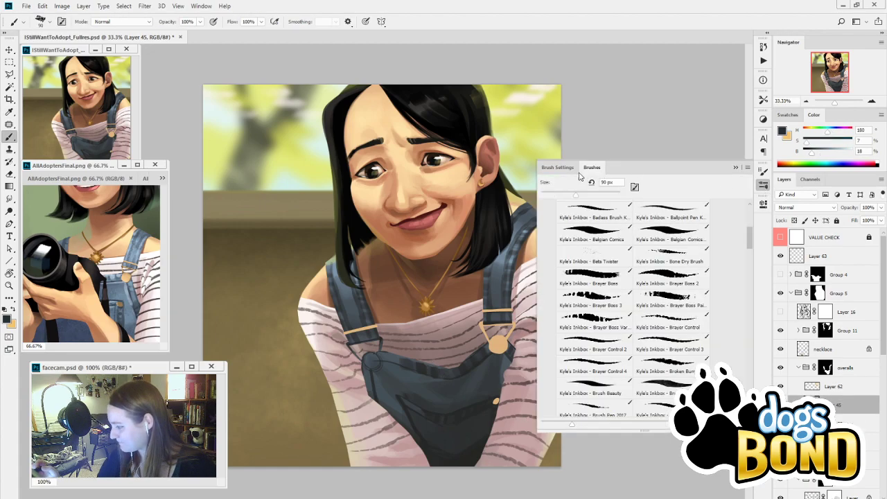
{"action": "left_click", "coordinate": [636, 186]}
{"action": "left_click_drag", "start_coordinate": [700, 293], "coordinate": [693, 321]}
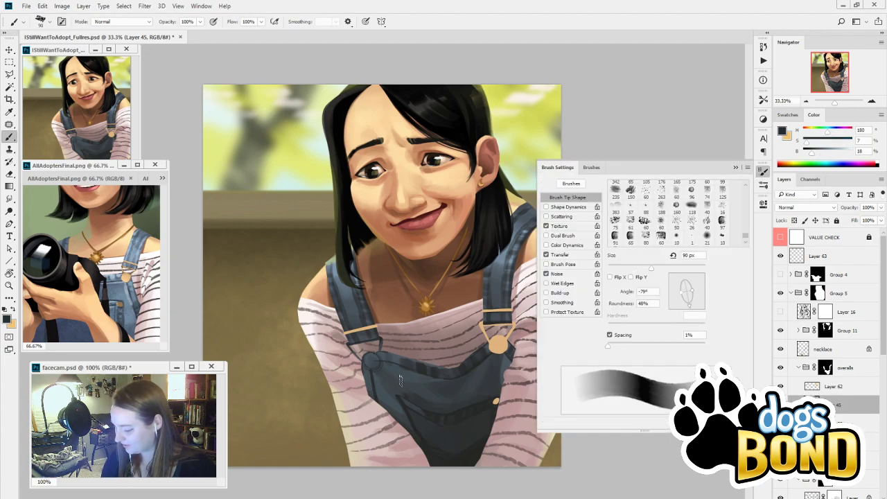
{"action": "key", "text": "["}
{"action": "key", "text": "["}
{"action": "key", "text": "["}
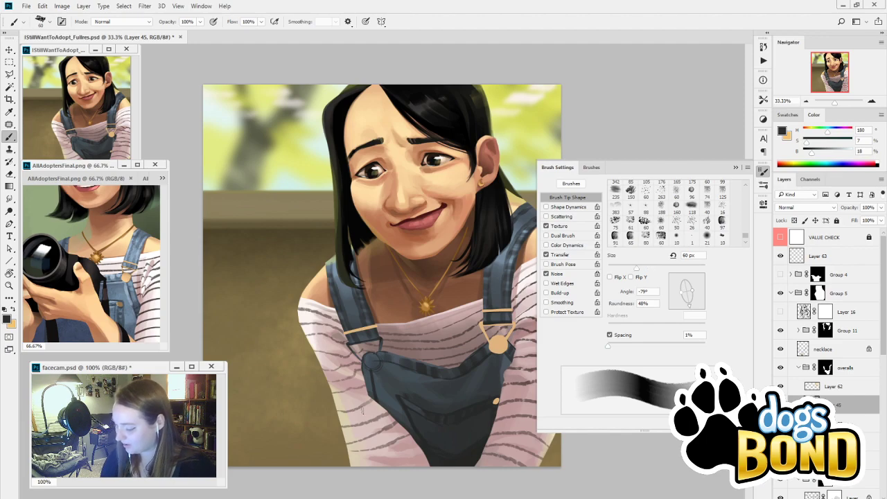
{"action": "left_click", "coordinate": [393, 358], "text": "alt"}
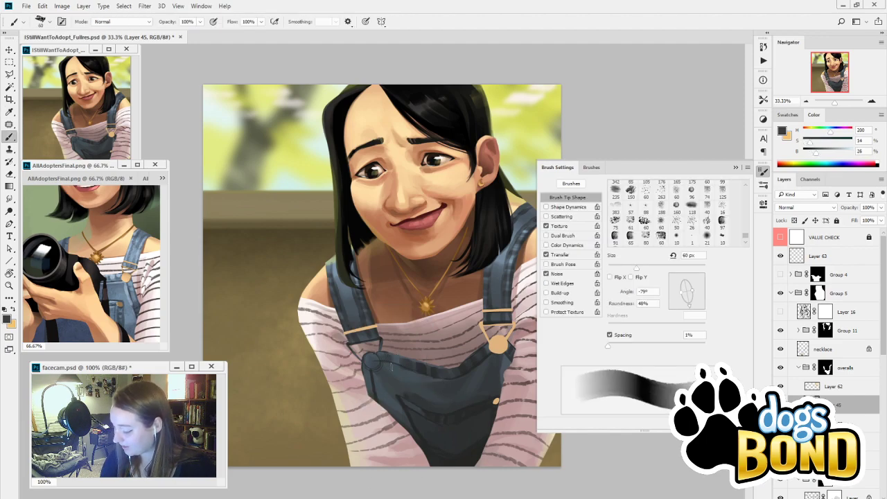
{"action": "left_click", "coordinate": [410, 396], "text": "alt"}
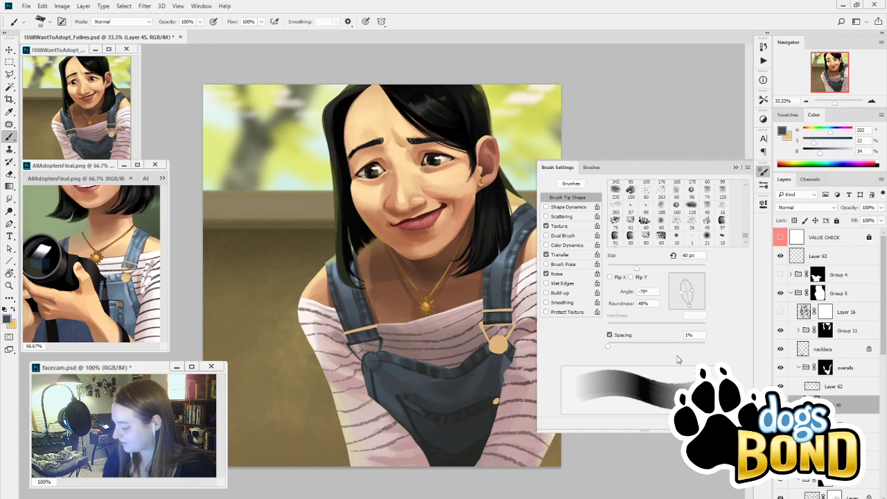
Show the dog's Group 4, collapse the overalls group, and compare the painting with the overalls toggled
{"action": "left_click", "coordinate": [782, 275]}
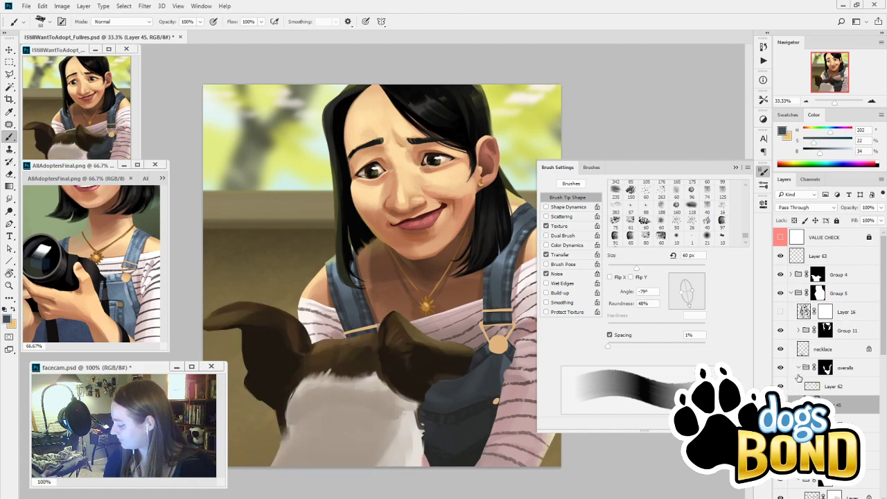
{"action": "left_click", "coordinate": [799, 368]}
{"action": "left_click", "coordinate": [781, 368]}
{"action": "left_click", "coordinate": [782, 368]}
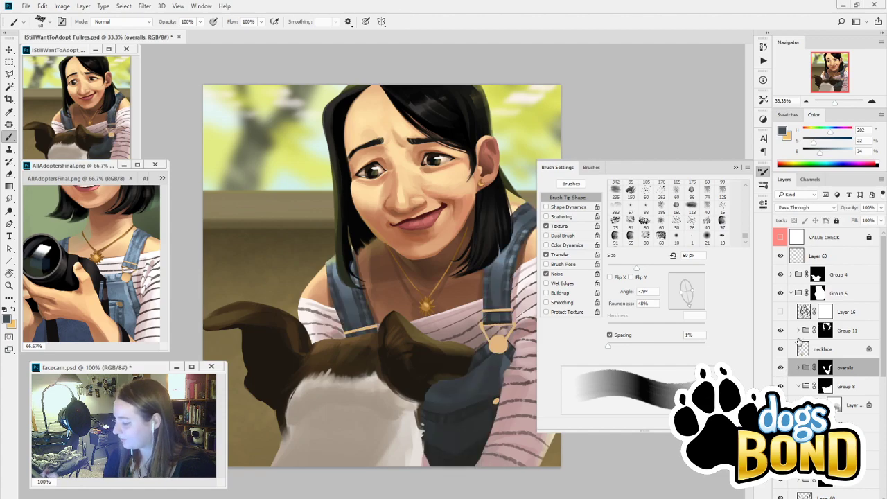
{"action": "key", "text": "ctrl+minus"}
{"action": "key", "text": "ctrl+minus"}
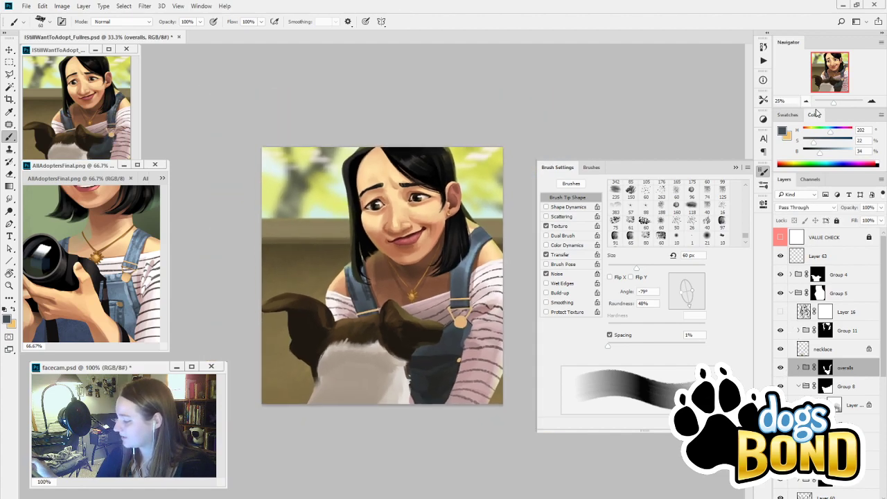
Compare the painting with the dog's Group 4 toggled and duplicate that group with its mask
{"action": "left_click", "coordinate": [782, 275]}
{"action": "left_click", "coordinate": [782, 275]}
{"action": "left_click", "coordinate": [818, 275]}
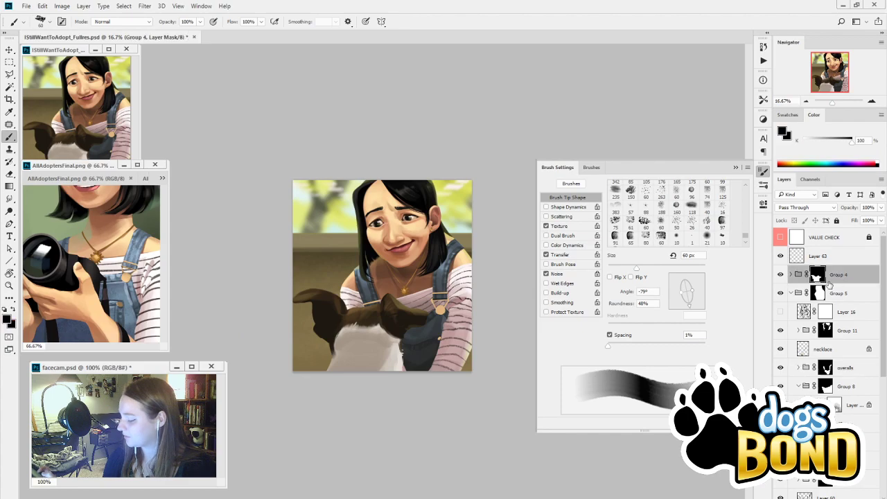
{"action": "left_click_drag", "start_coordinate": [863, 277], "coordinate": [860, 393]}
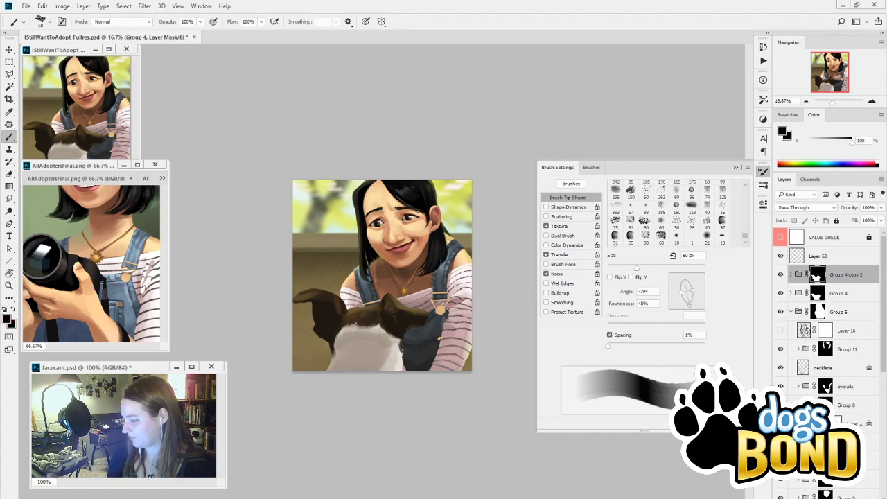
Hide the original Group 4, merge its copy into a single layer, and apply the mask while checking the layer toggled
{"action": "left_click", "coordinate": [781, 294]}
{"action": "left_click", "coordinate": [798, 275]}
{"action": "left_click", "coordinate": [781, 276]}
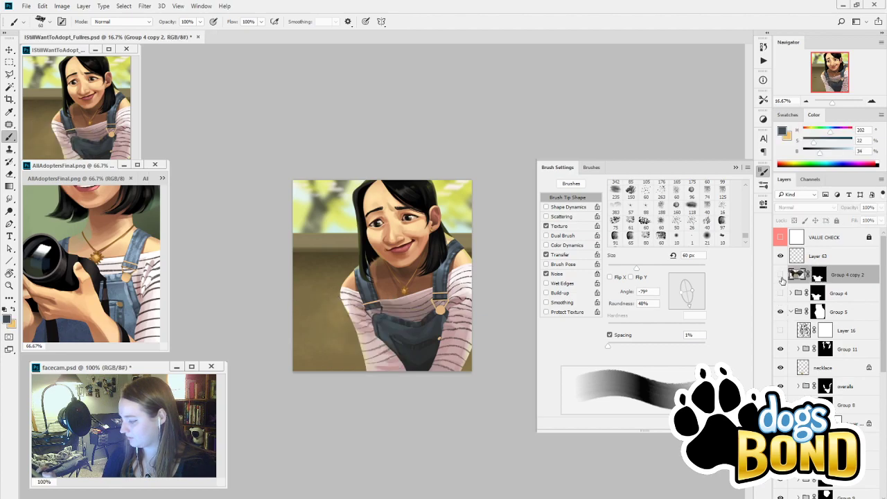
{"action": "left_click", "coordinate": [781, 276]}
{"action": "left_click_drag", "start_coordinate": [819, 275], "coordinate": [860, 489]}
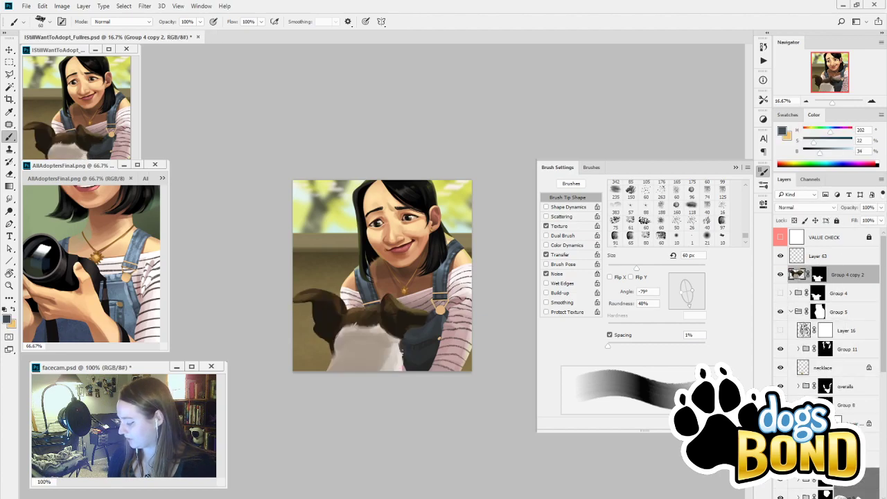
{"action": "left_click", "coordinate": [404, 197]}
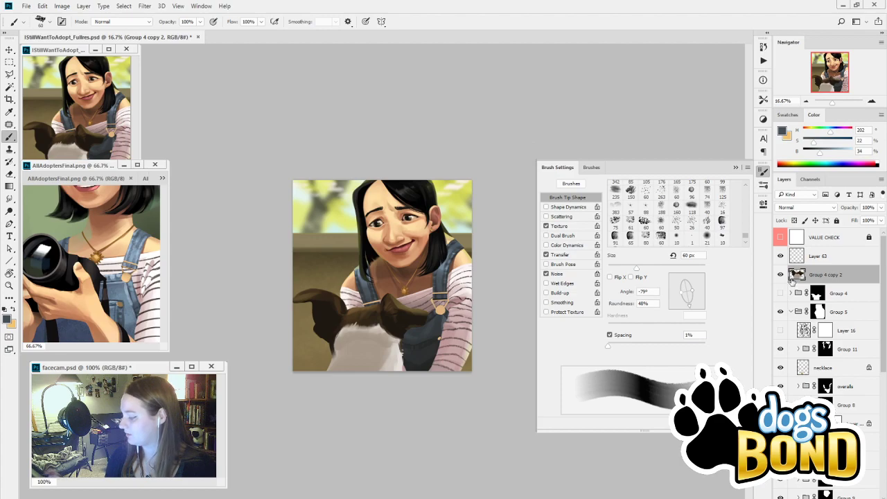
{"action": "left_click", "coordinate": [782, 276]}
{"action": "left_click", "coordinate": [781, 276]}
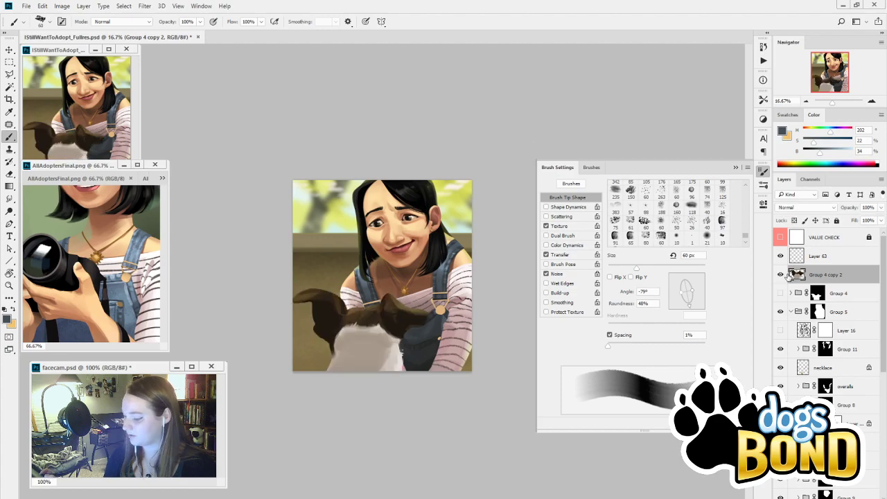
Soften the merged dog layer with Blur More and a Gaussian Blur of 6.2 pixels radius
{"action": "left_click", "coordinate": [125, 7]}
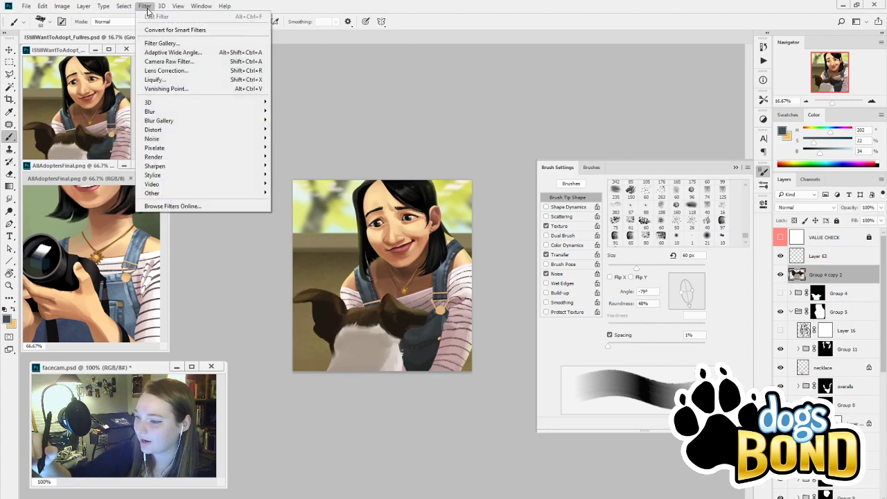
{"action": "mouse_move", "coordinate": [192, 10]}
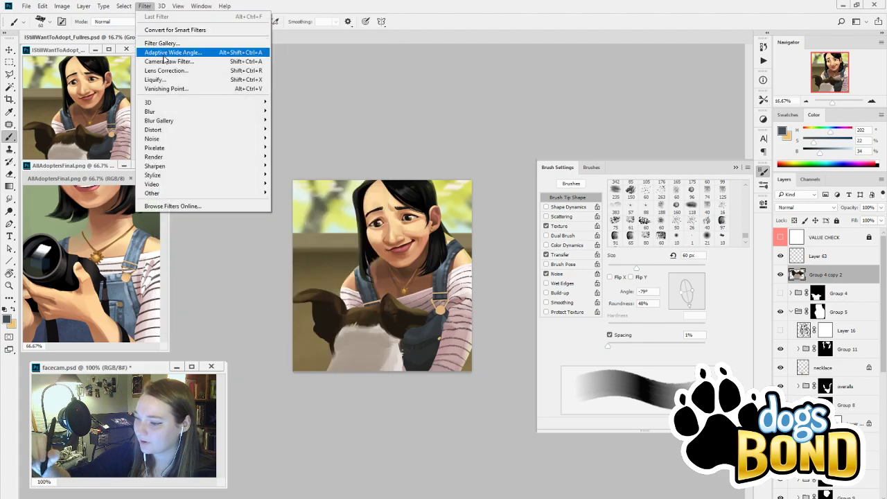
{"action": "mouse_move", "coordinate": [187, 114]}
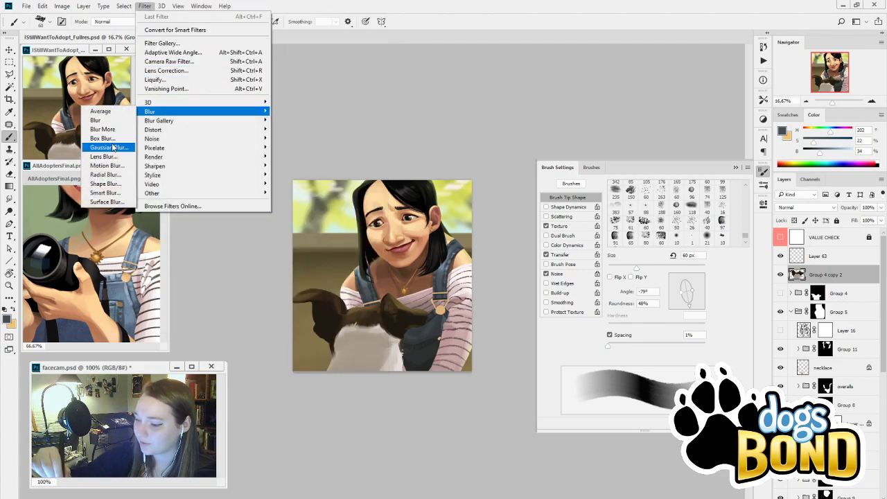
{"action": "left_click", "coordinate": [113, 132]}
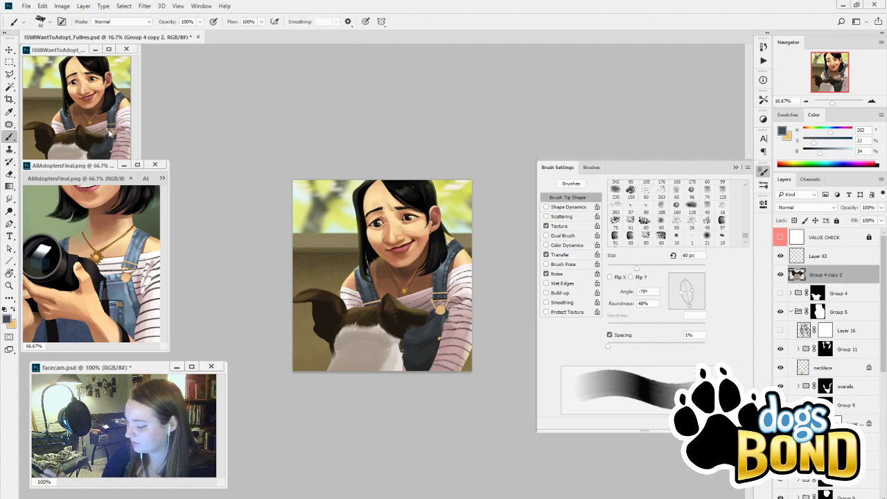
{"action": "left_click", "coordinate": [144, 6]}
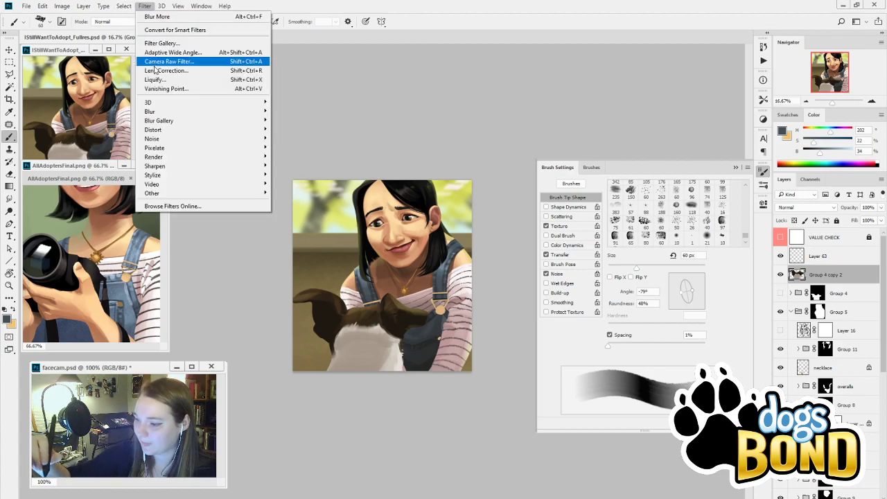
{"action": "mouse_move", "coordinate": [168, 114]}
{"action": "left_click", "coordinate": [116, 145]}
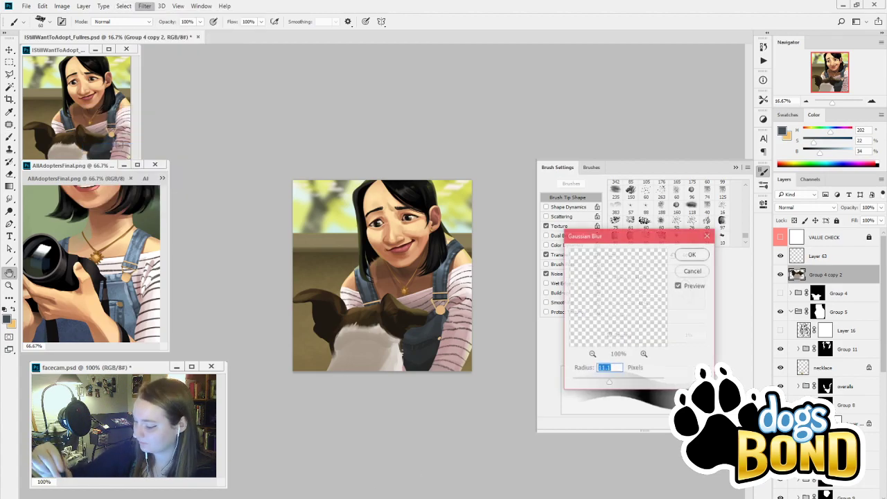
{"action": "mouse_move", "coordinate": [610, 383]}
{"action": "left_mouse_down"}
{"action": "mouse_move", "coordinate": [617, 385]}
{"action": "mouse_move", "coordinate": [601, 387]}
{"action": "left_mouse_up"}
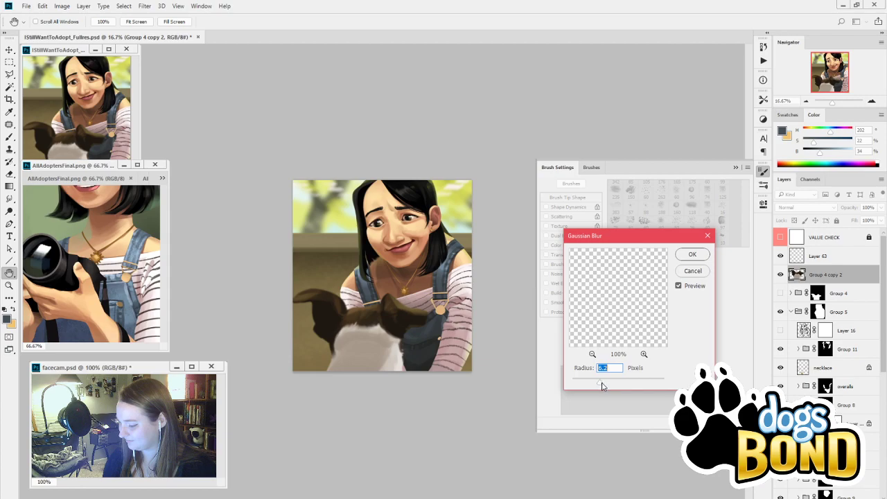
{"action": "left_click", "coordinate": [693, 256]}
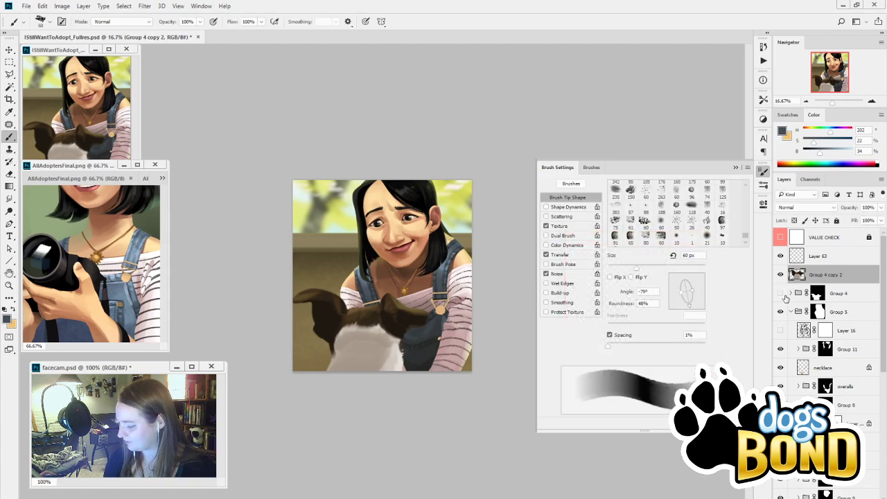
{"action": "left_click", "coordinate": [736, 167]}
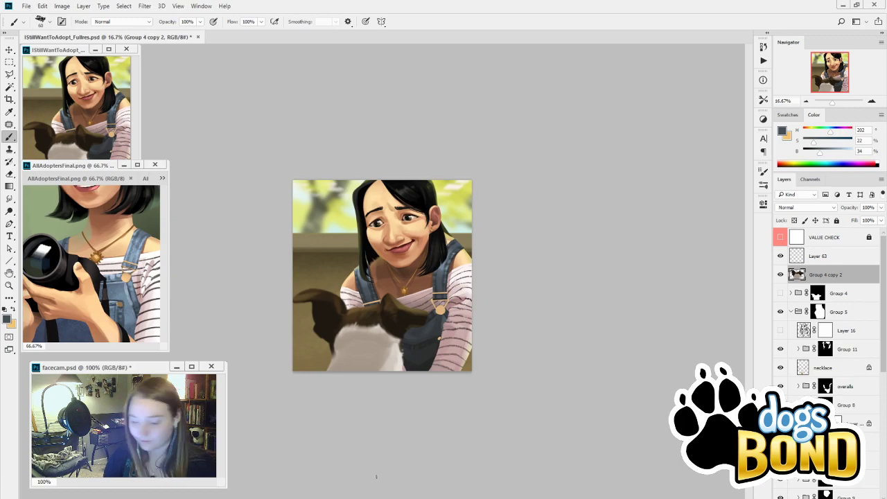
Copy the whole painting merged and open Dog Cards Belly Rubs Frame.png from the Group B folder within Events
{"action": "key", "text": "ctrl+a"}
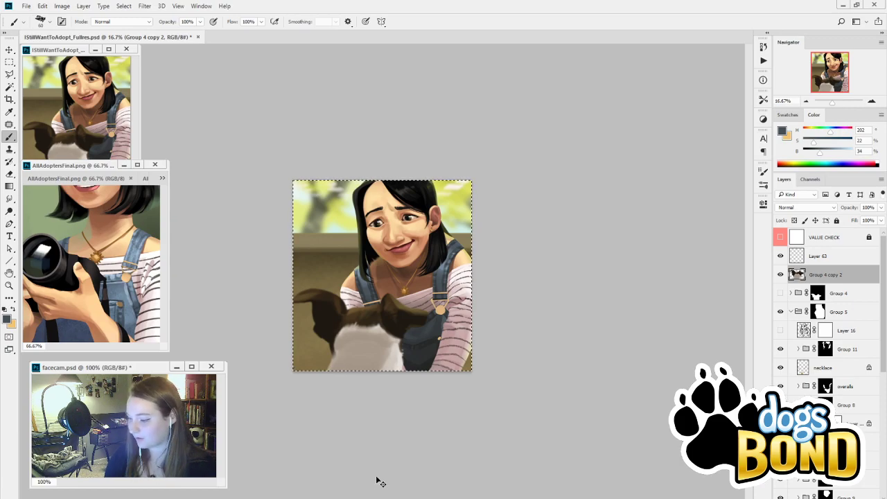
{"action": "left_click", "coordinate": [26, 6]}
{"action": "left_click", "coordinate": [33, 28]}
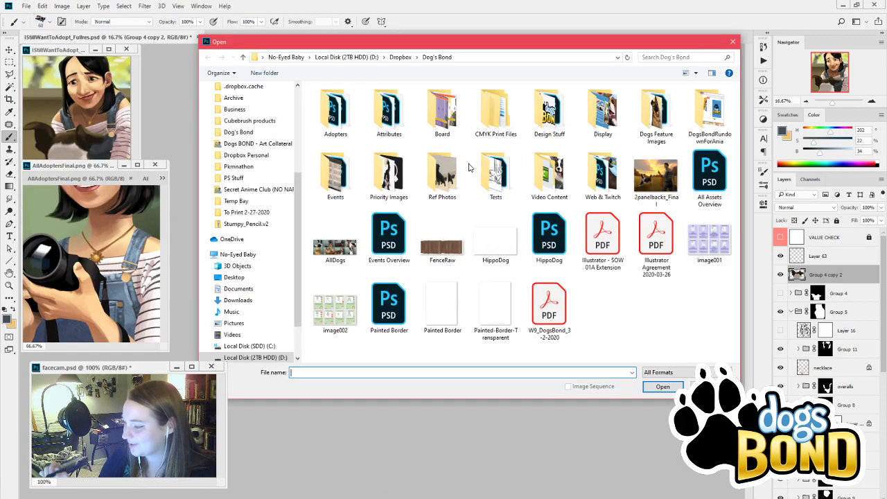
{"action": "left_click", "coordinate": [350, 187]}
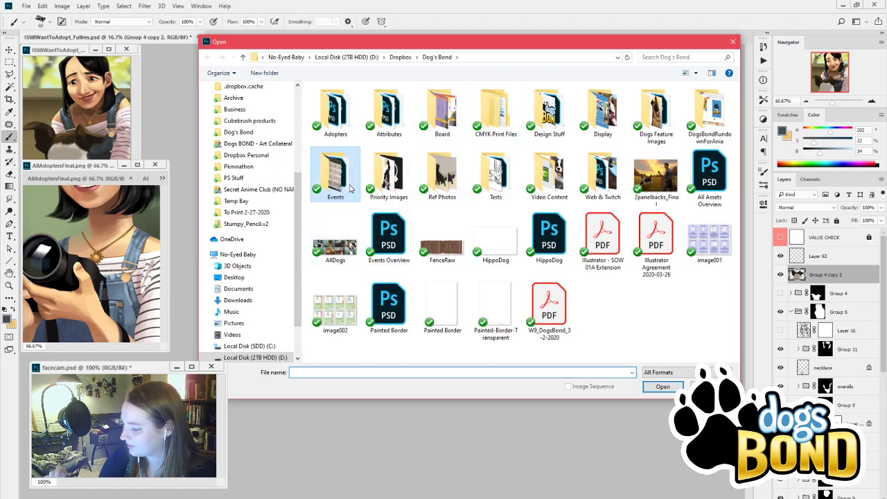
{"action": "double_click", "coordinate": [350, 187]}
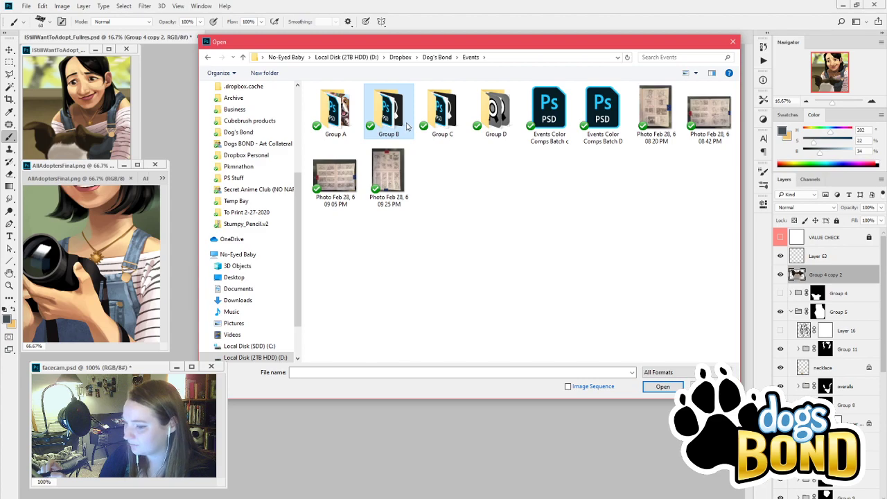
{"action": "mouse_move", "coordinate": [407, 125]}
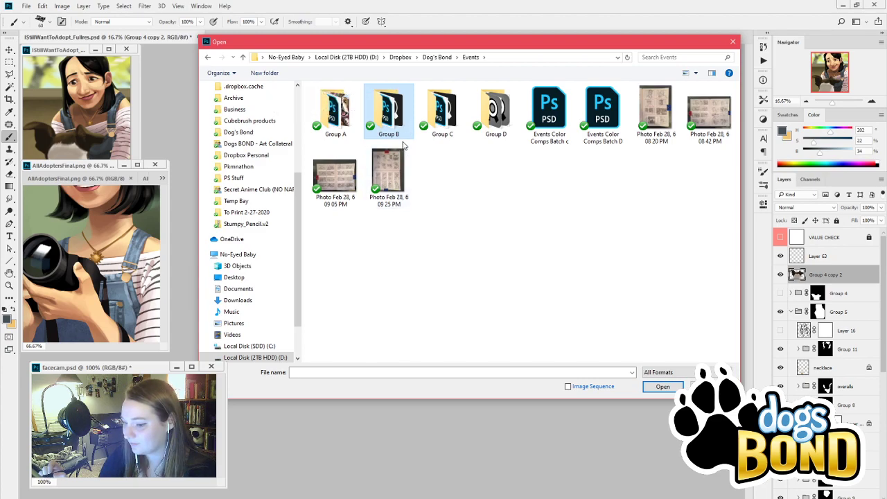
{"action": "double_click", "coordinate": [404, 135]}
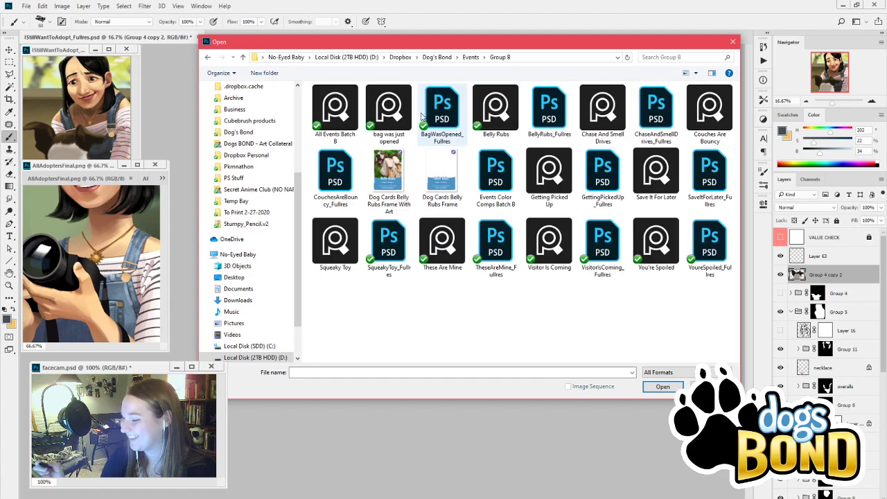
{"action": "left_click", "coordinate": [442, 177]}
{"action": "left_click", "coordinate": [663, 387]}
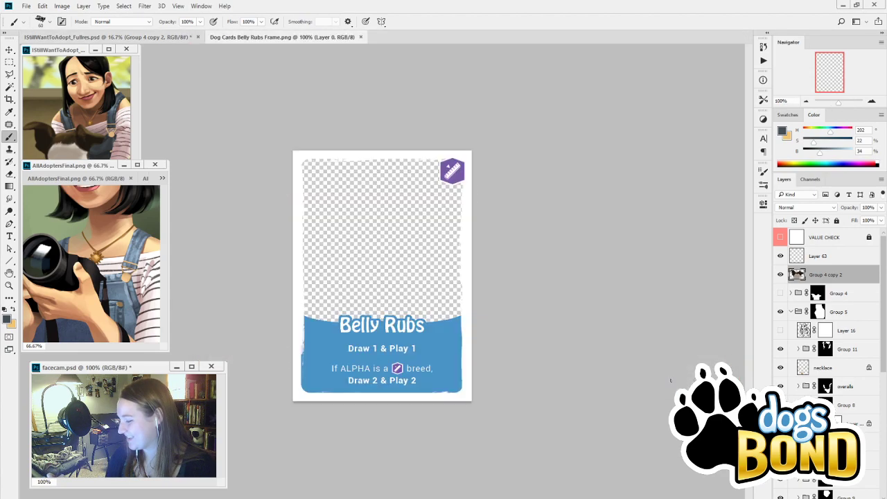
Paste the painting beneath the card frame's layer and scale it to about 15.1% to fill the picture window
{"action": "key", "text": "ctrl+v"}
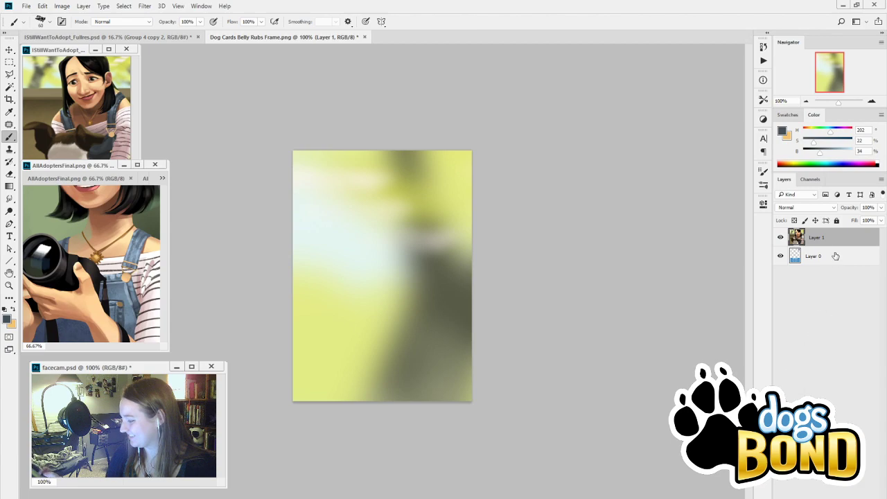
{"action": "left_click_drag", "start_coordinate": [817, 237], "coordinate": [817, 265]}
{"action": "key", "text": "ctrl+t"}
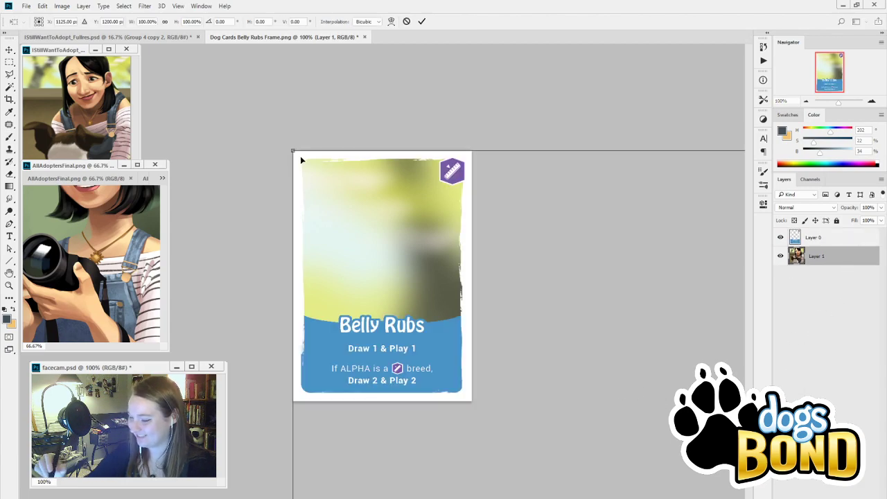
{"action": "left_click_drag", "start_coordinate": [300, 156], "coordinate": [461, 305]}
{"action": "left_click_drag", "start_coordinate": [560, 381], "coordinate": [416, 213]}
{"action": "left_click_drag", "start_coordinate": [436, 303], "coordinate": [456, 318]}
{"action": "left_click_drag", "start_coordinate": [465, 329], "coordinate": [463, 330]}
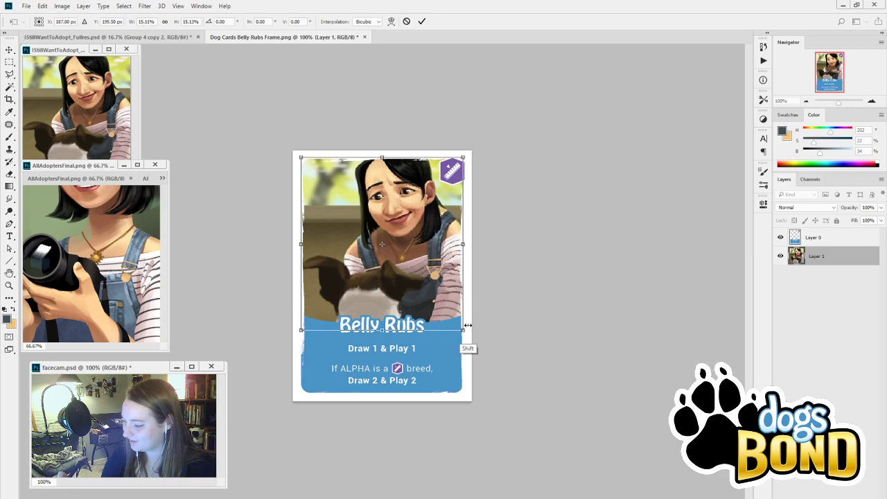
{"action": "left_click", "coordinate": [422, 21]}
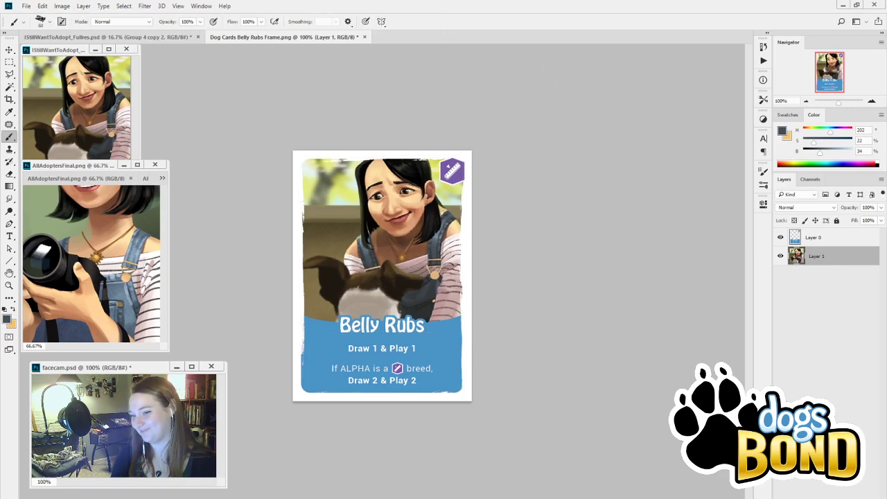
Select the card's blue text panel and fill it on a new layer with the purple sampled from the corner ruler icon
{"action": "left_click", "coordinate": [459, 171], "text": "alt"}
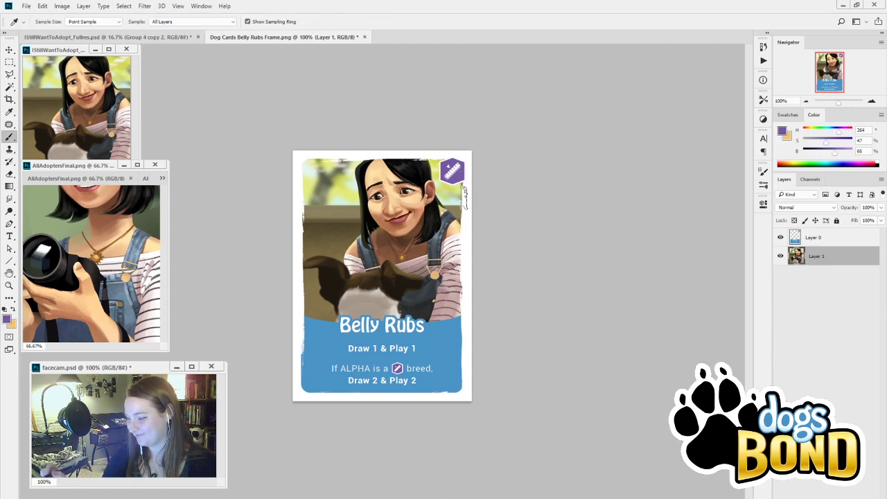
{"action": "left_click", "coordinate": [832, 237]}
{"action": "key", "text": "w"}
{"action": "left_click", "coordinate": [450, 368]}
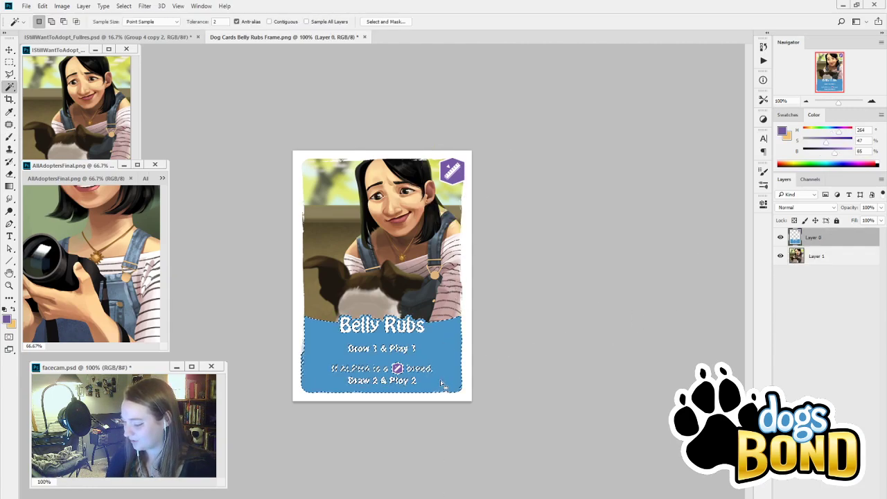
{"action": "key", "text": "ctrl+shift+alt+n"}
{"action": "key", "text": "g"}
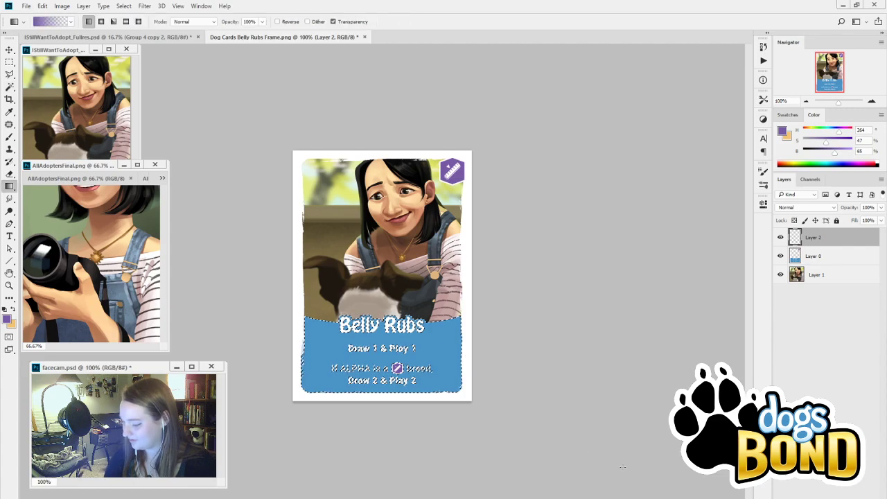
{"action": "key", "text": "alt+BackSpace"}
{"action": "key", "text": "ctrl+d"}
{"action": "key", "text": "b"}
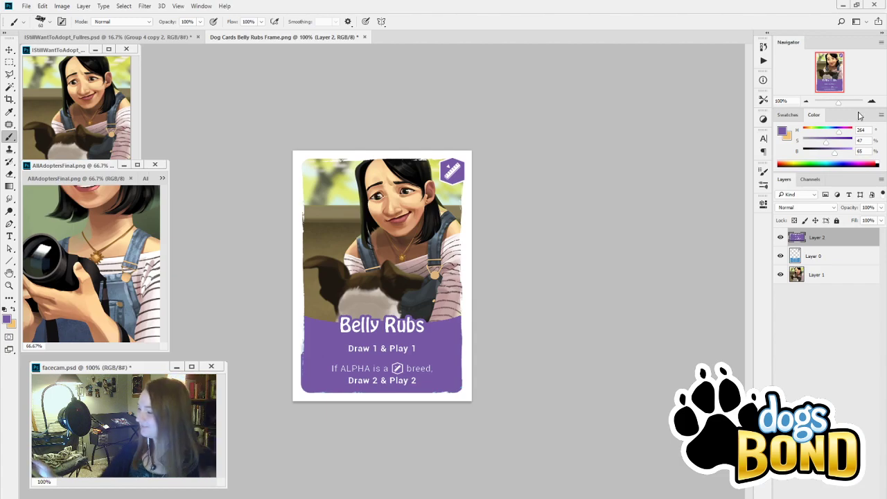
Examine the composed Belly Rubs card full screen against black and return to the standard workspace
{"action": "key", "text": "ctrl+plus"}
{"action": "left_click", "coordinate": [807, 102]}
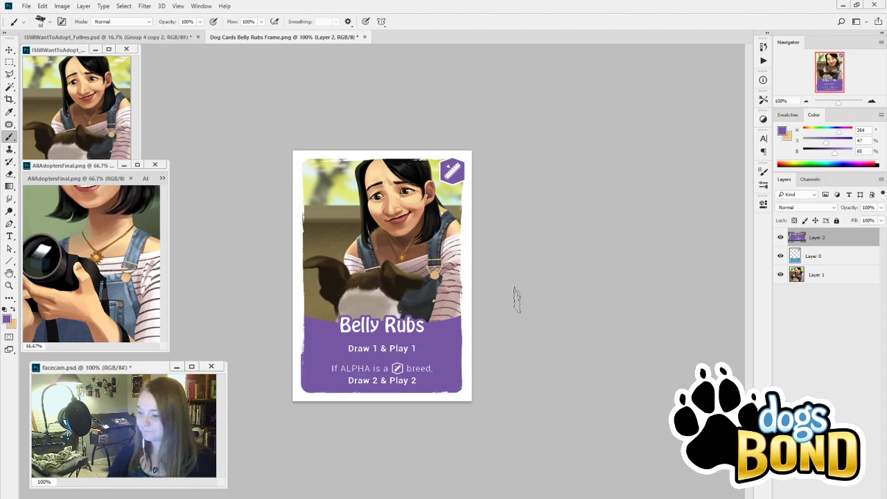
{"action": "key", "text": "f"}
{"action": "key", "text": "f"}
{"action": "left_click_drag", "start_coordinate": [565, 355], "coordinate": [527, 343]}
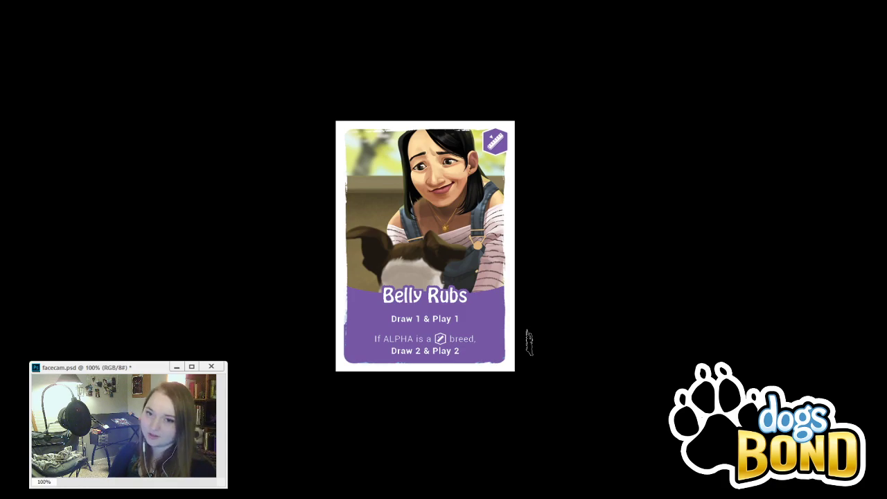
{"action": "key", "text": "f"}
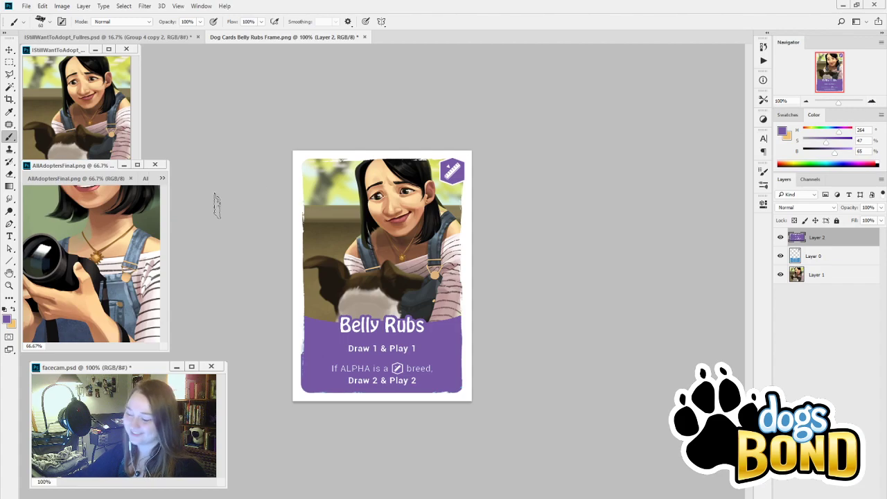
{"action": "key", "text": "f"}
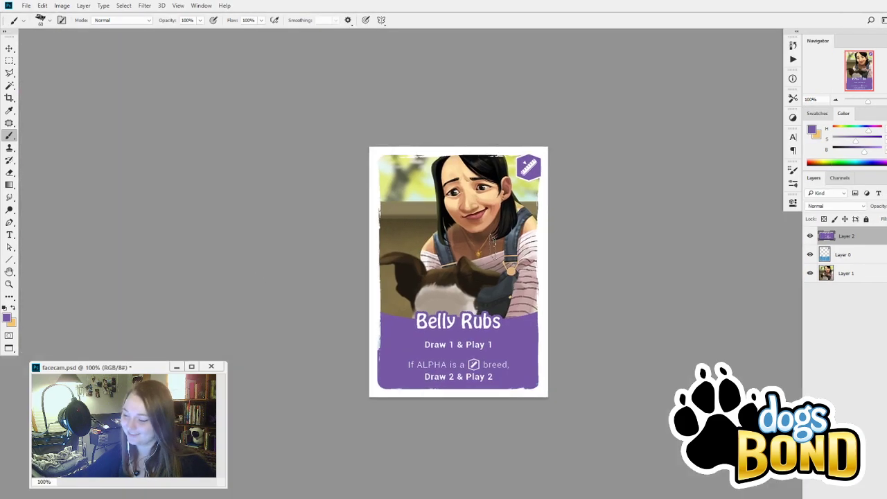
{"action": "key", "text": "f"}
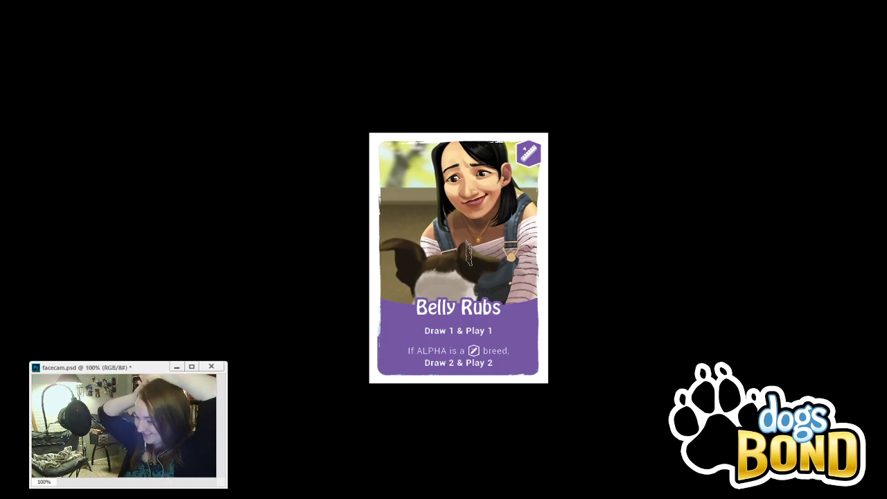
{"action": "key", "text": "f"}
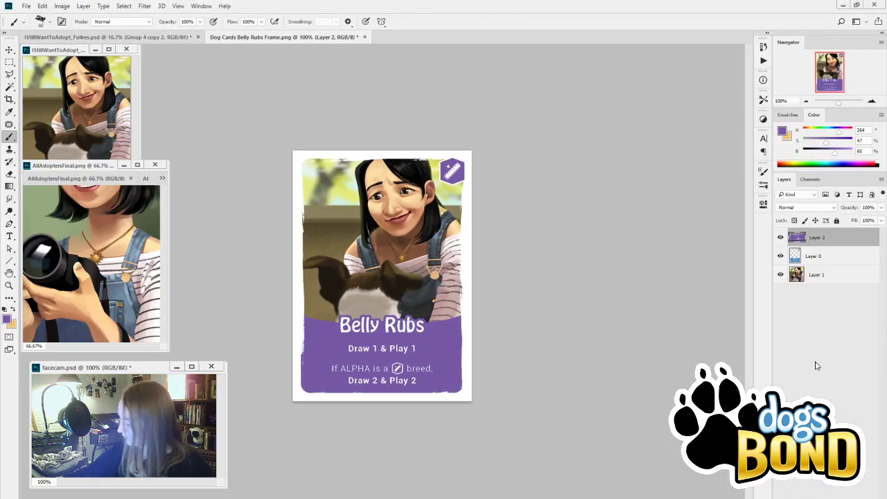